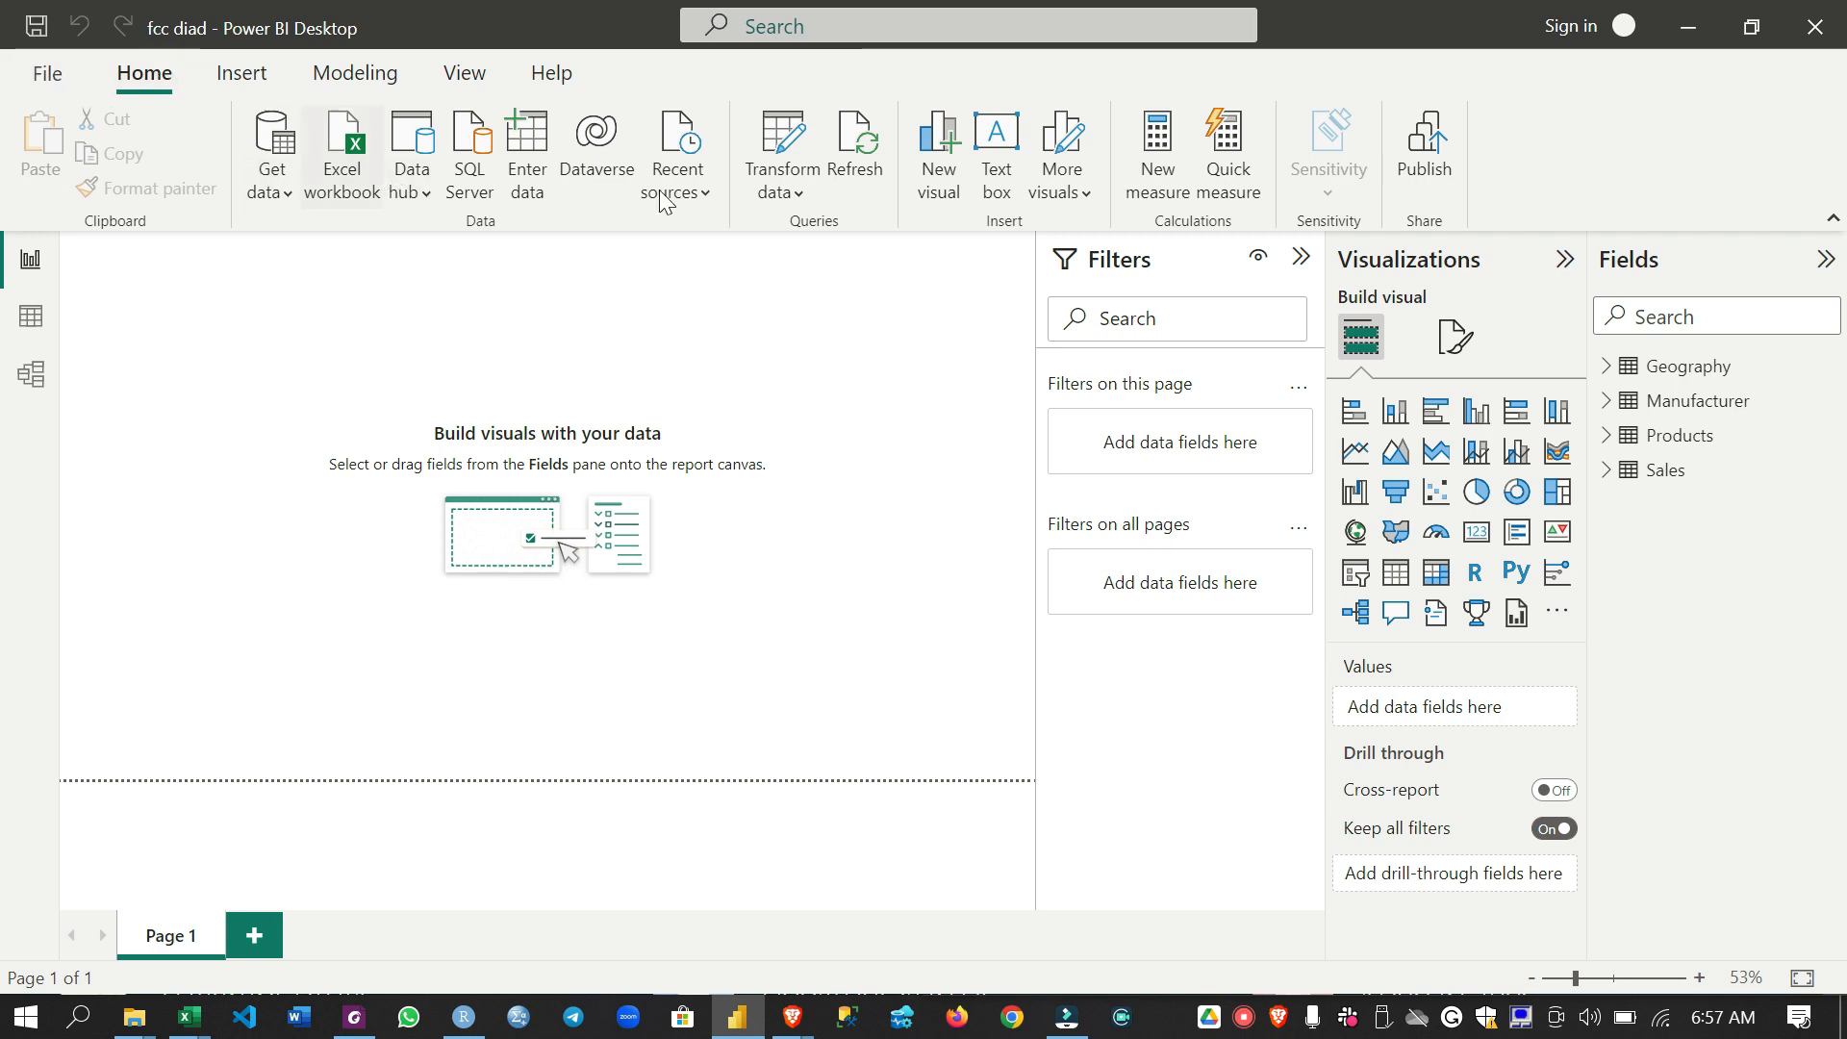
left_click(242, 75)
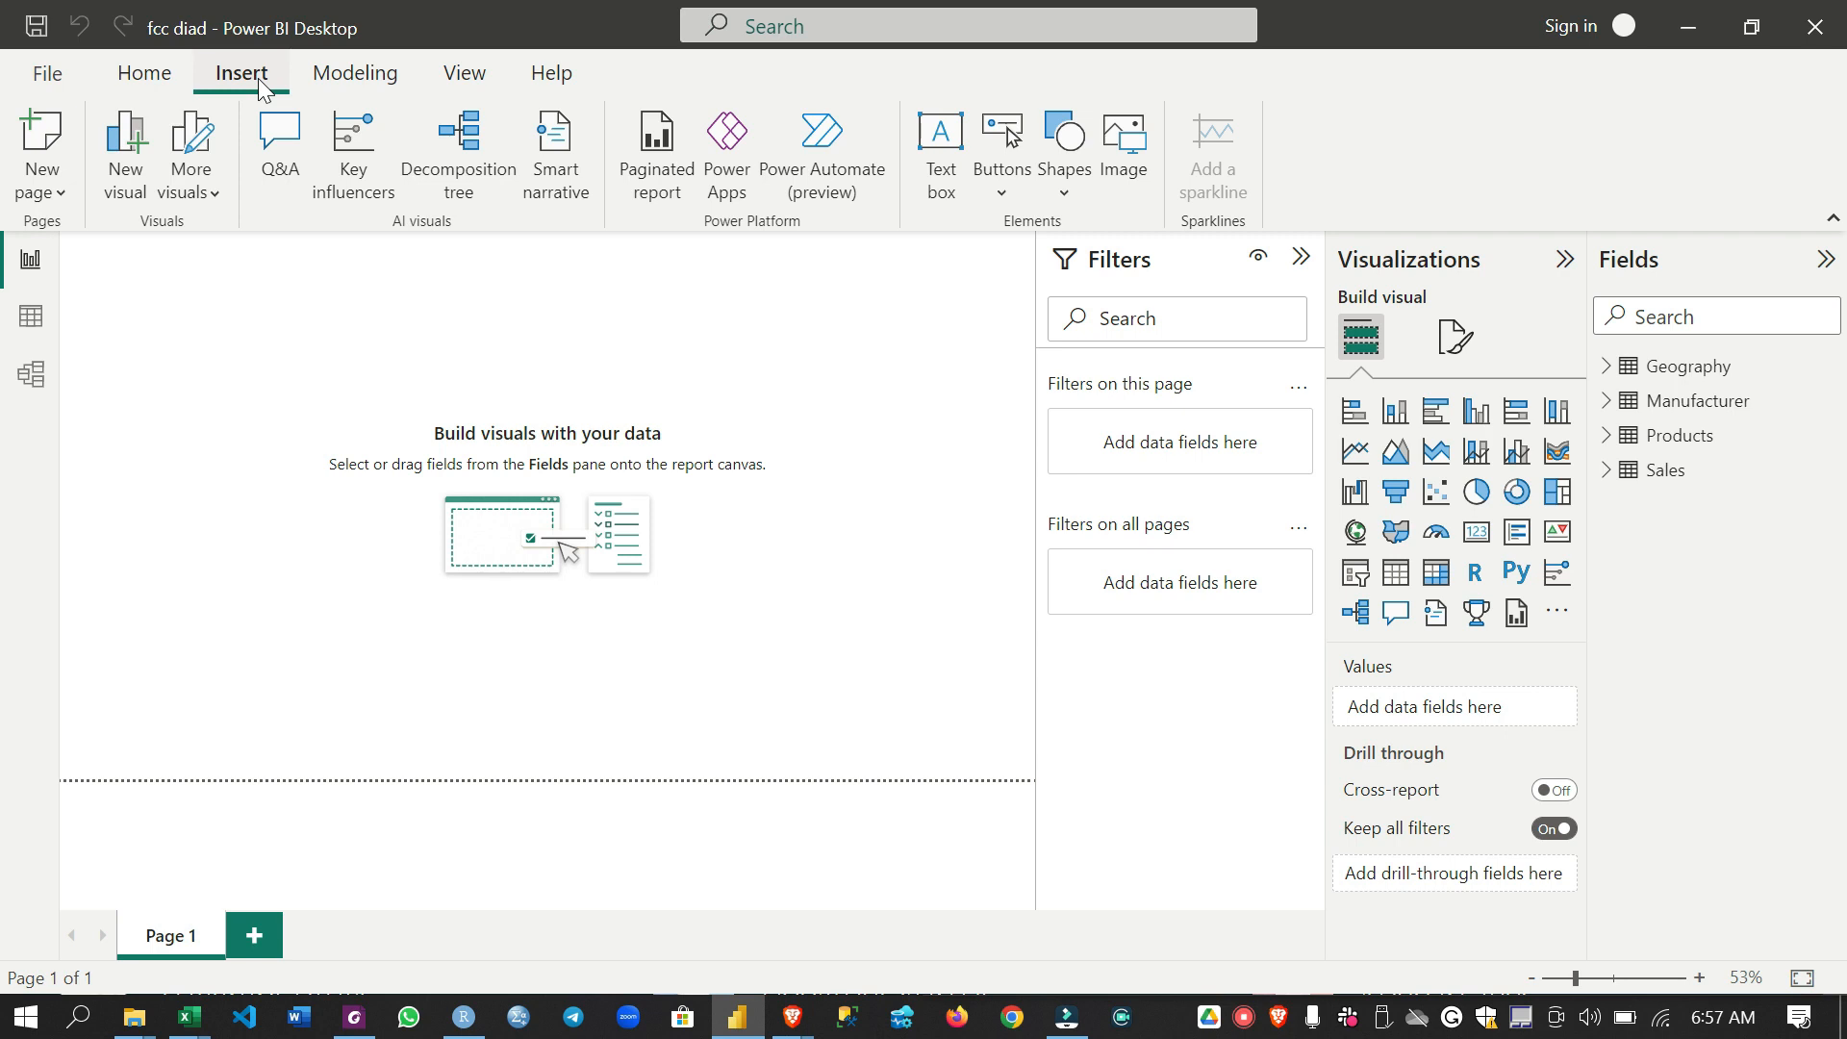
left_click(338, 77)
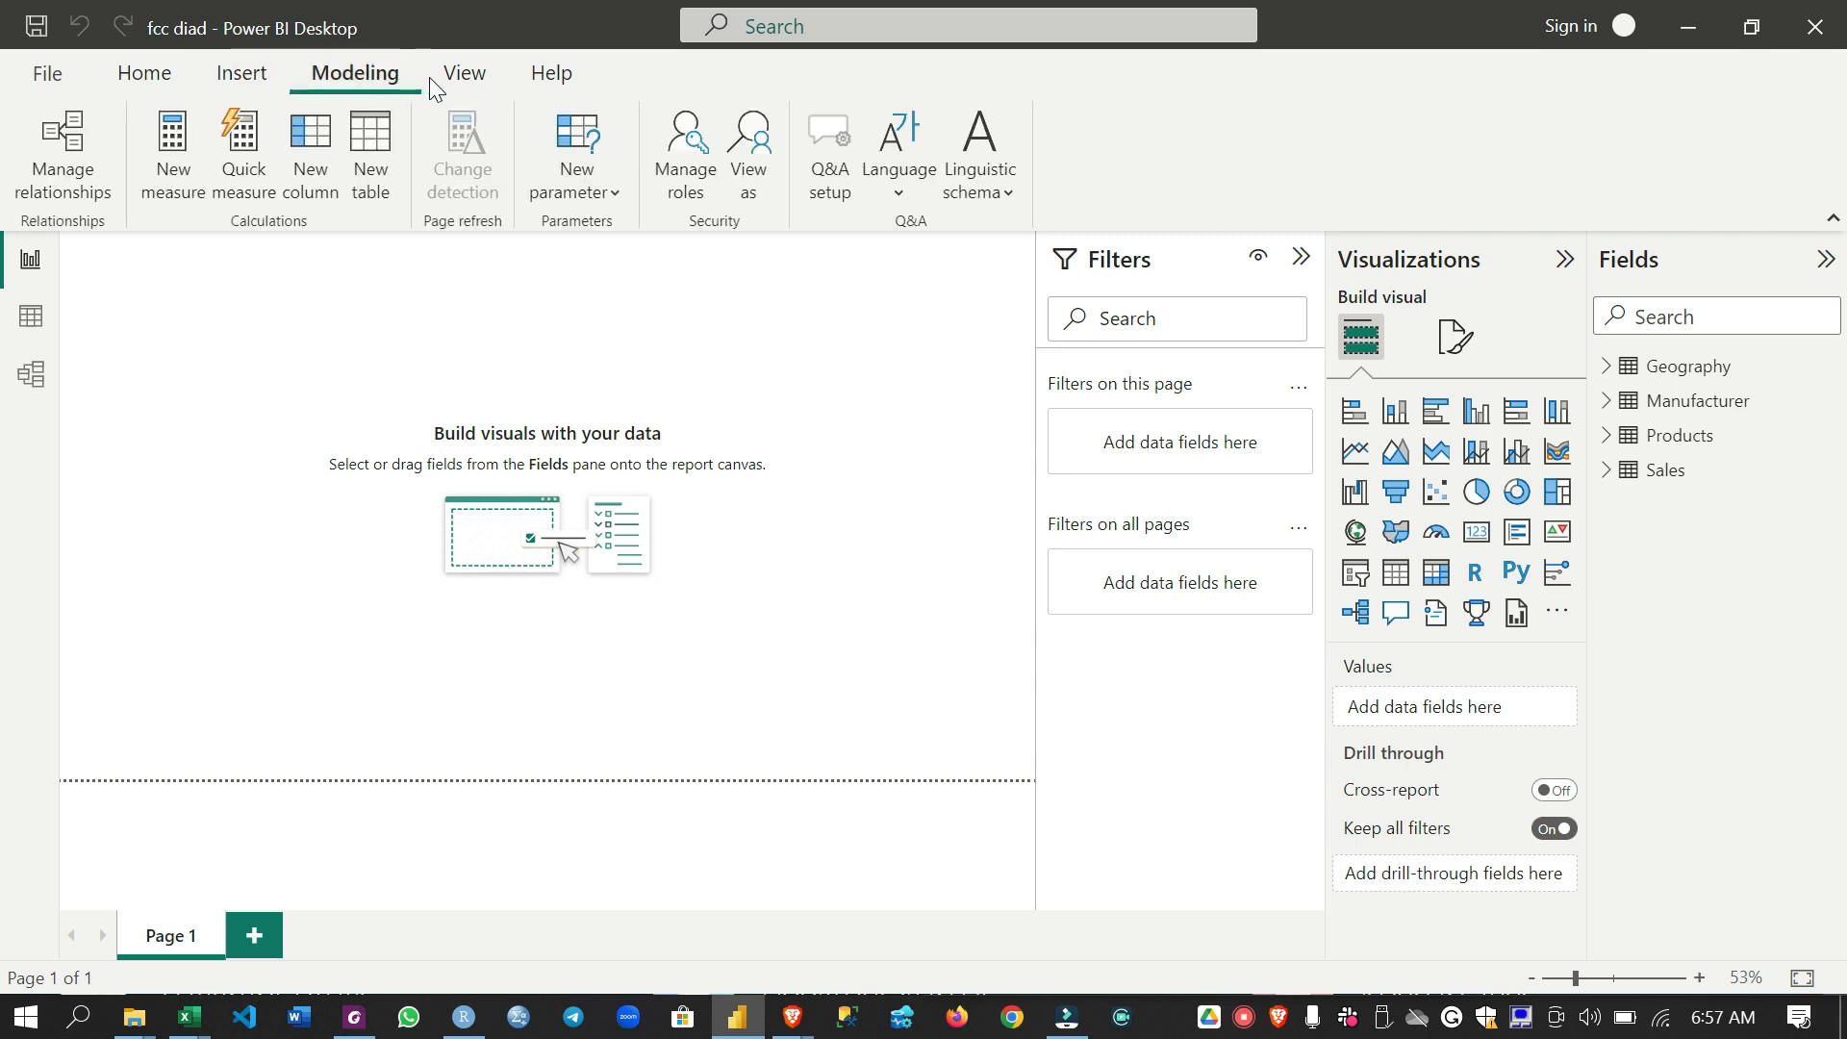
left_click(460, 85)
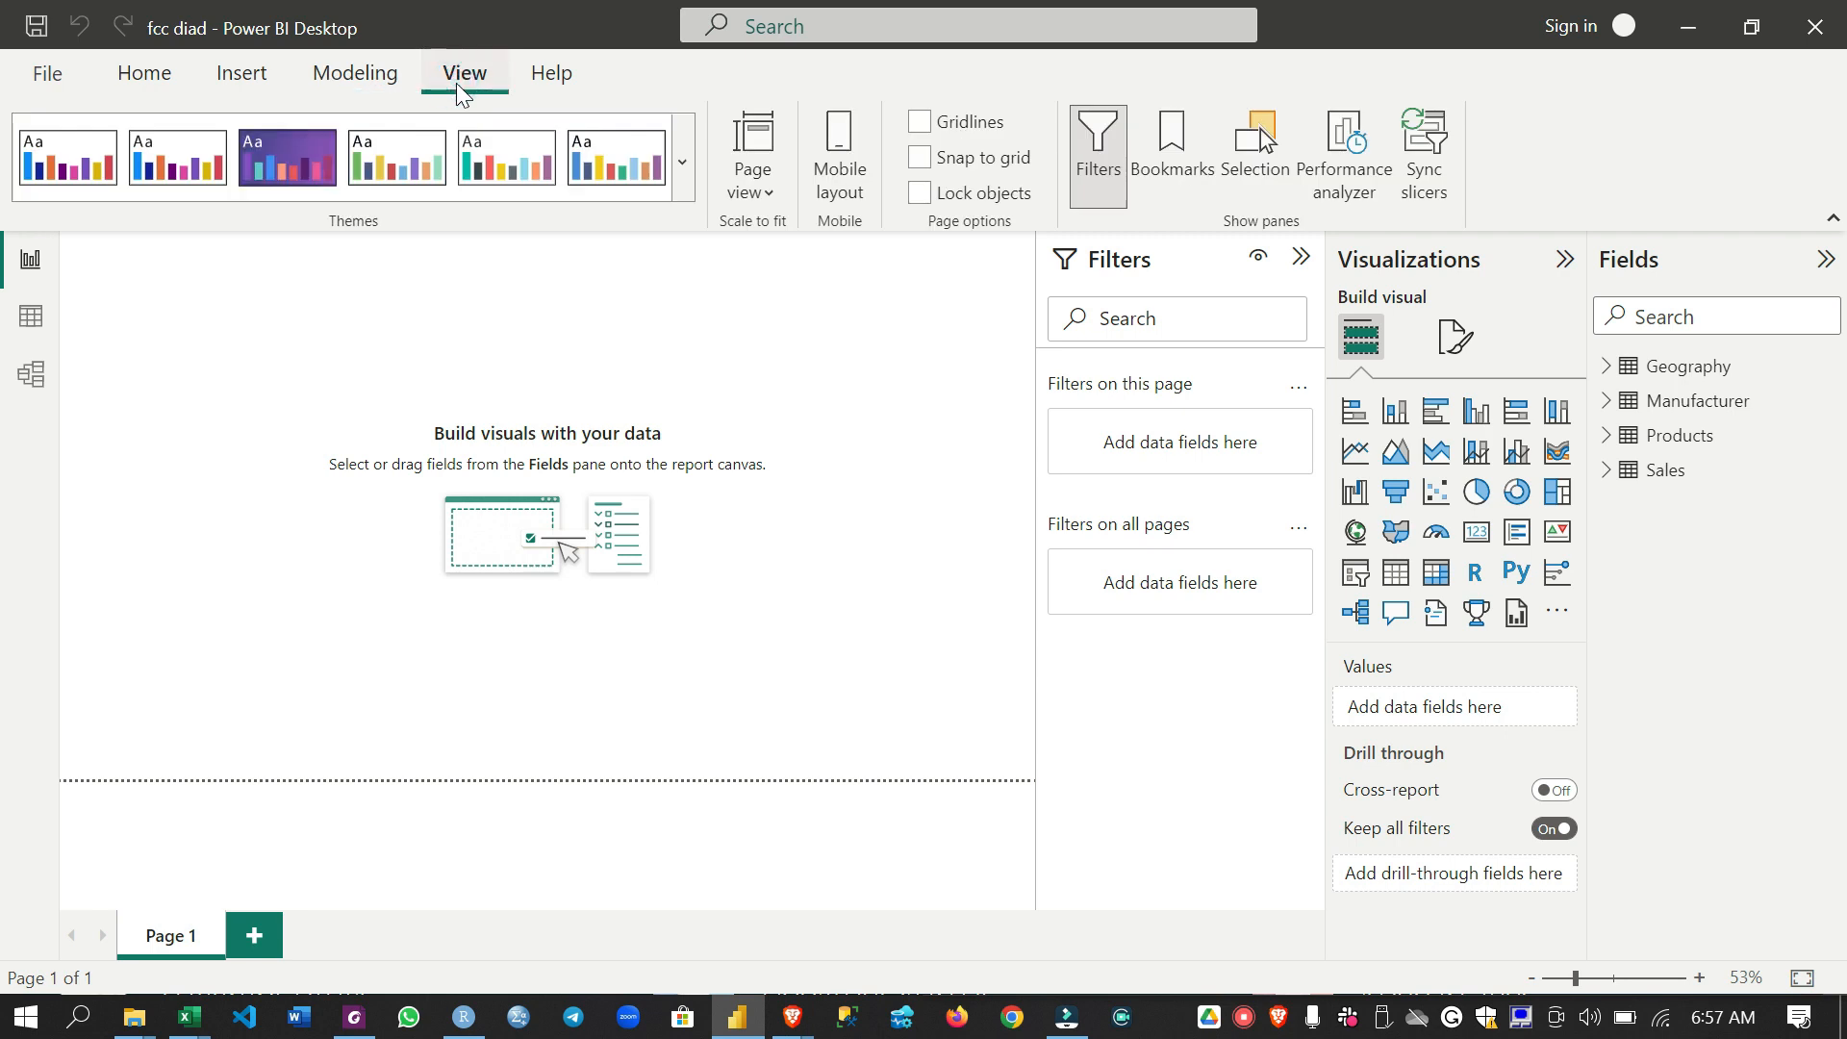
left_click(532, 85)
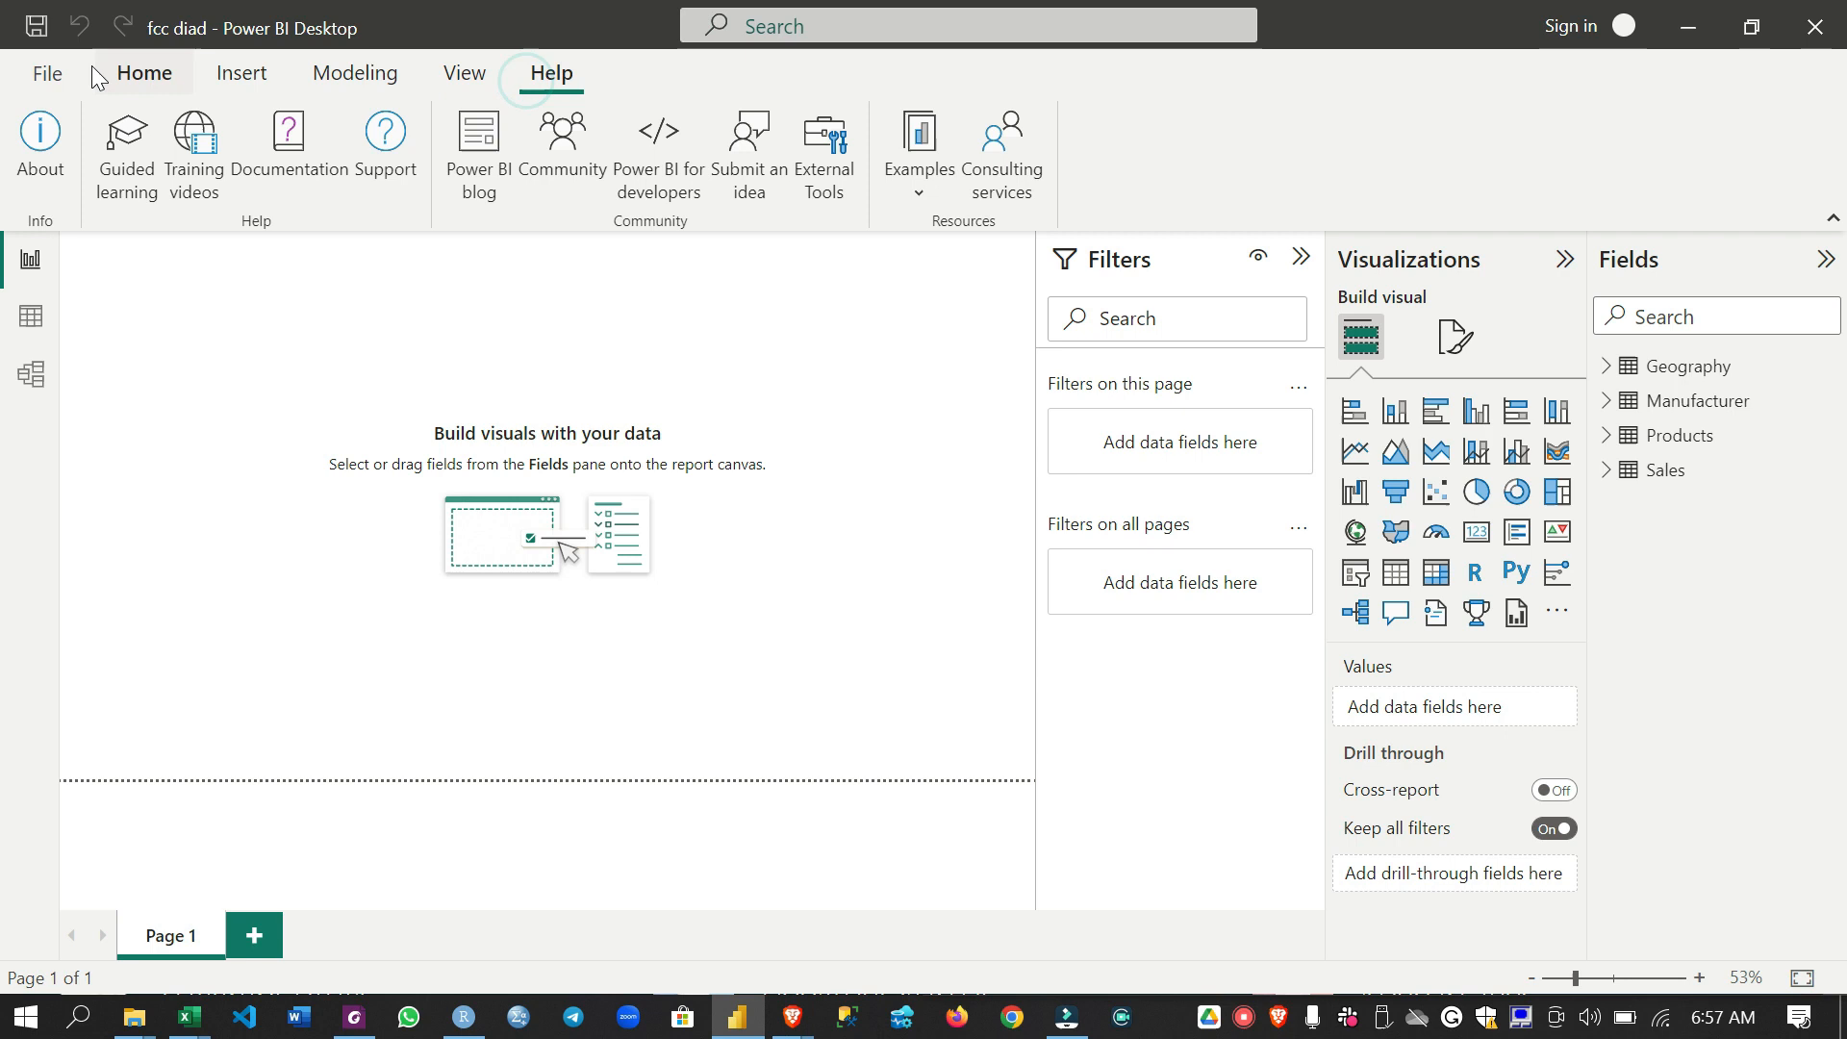
left_click(154, 75)
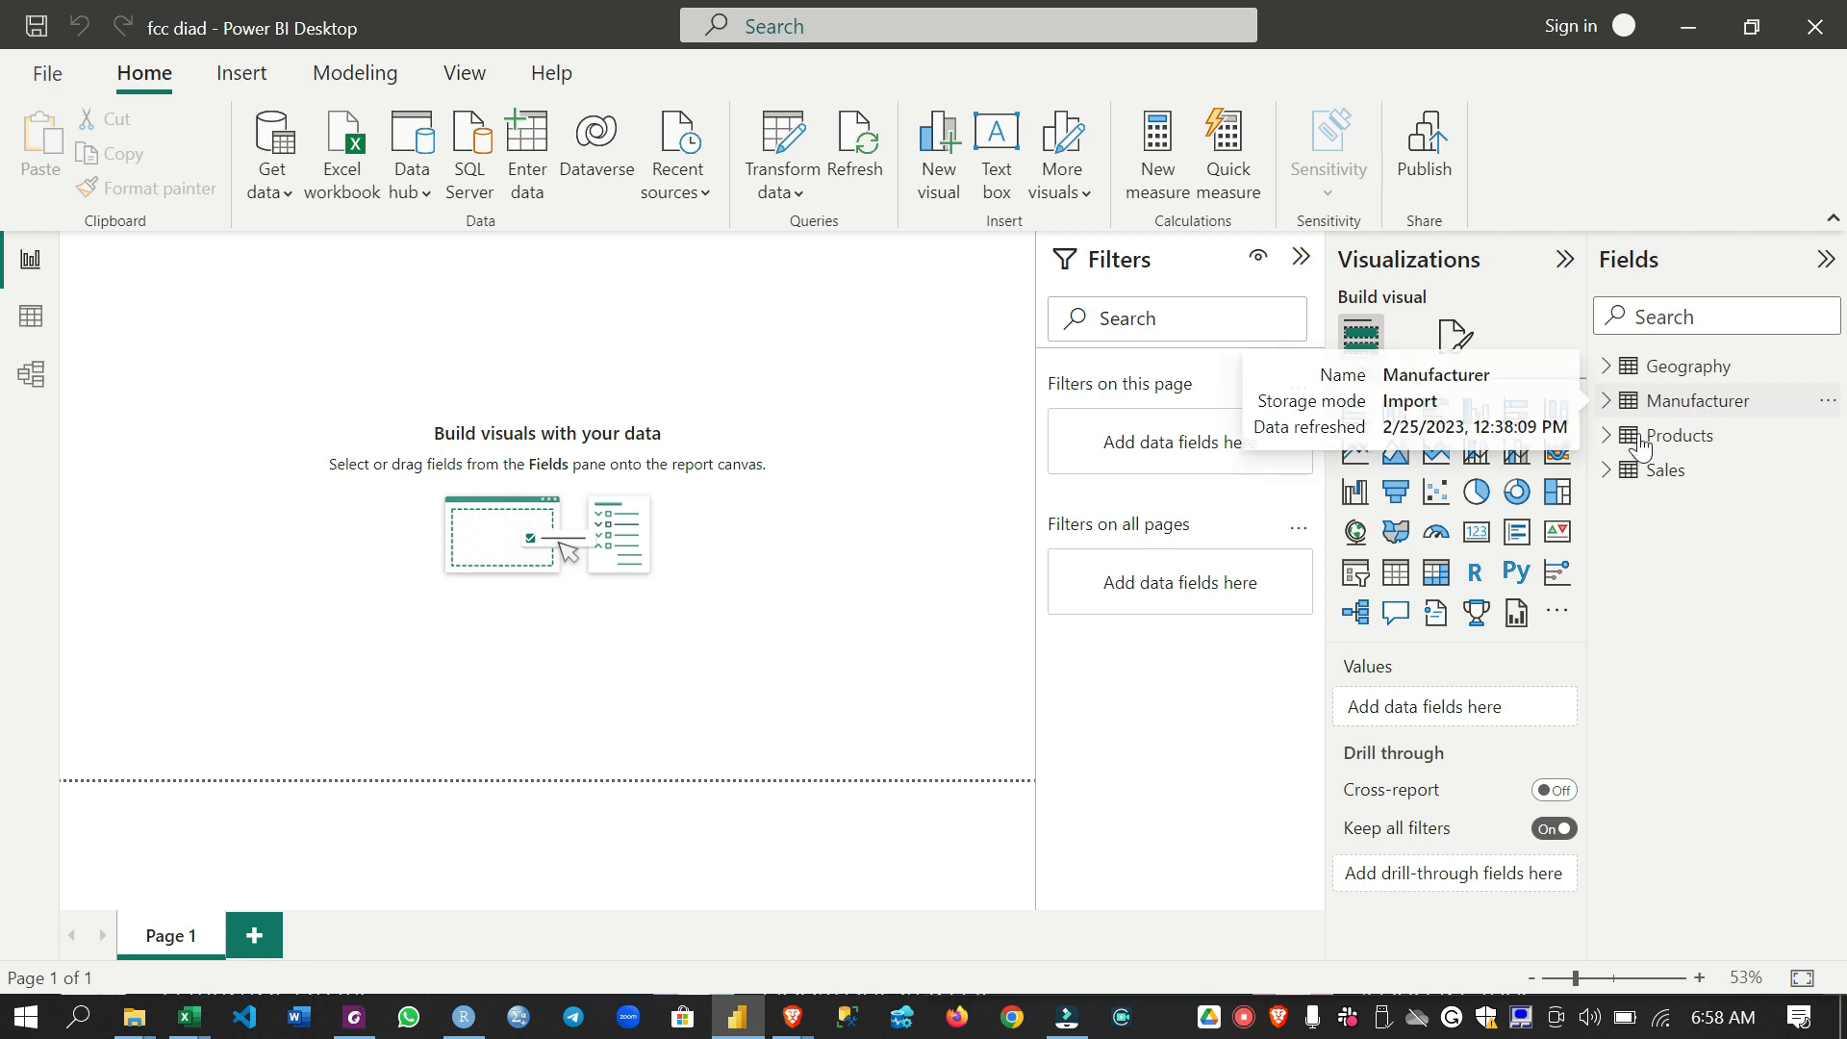
left_click(1606, 368)
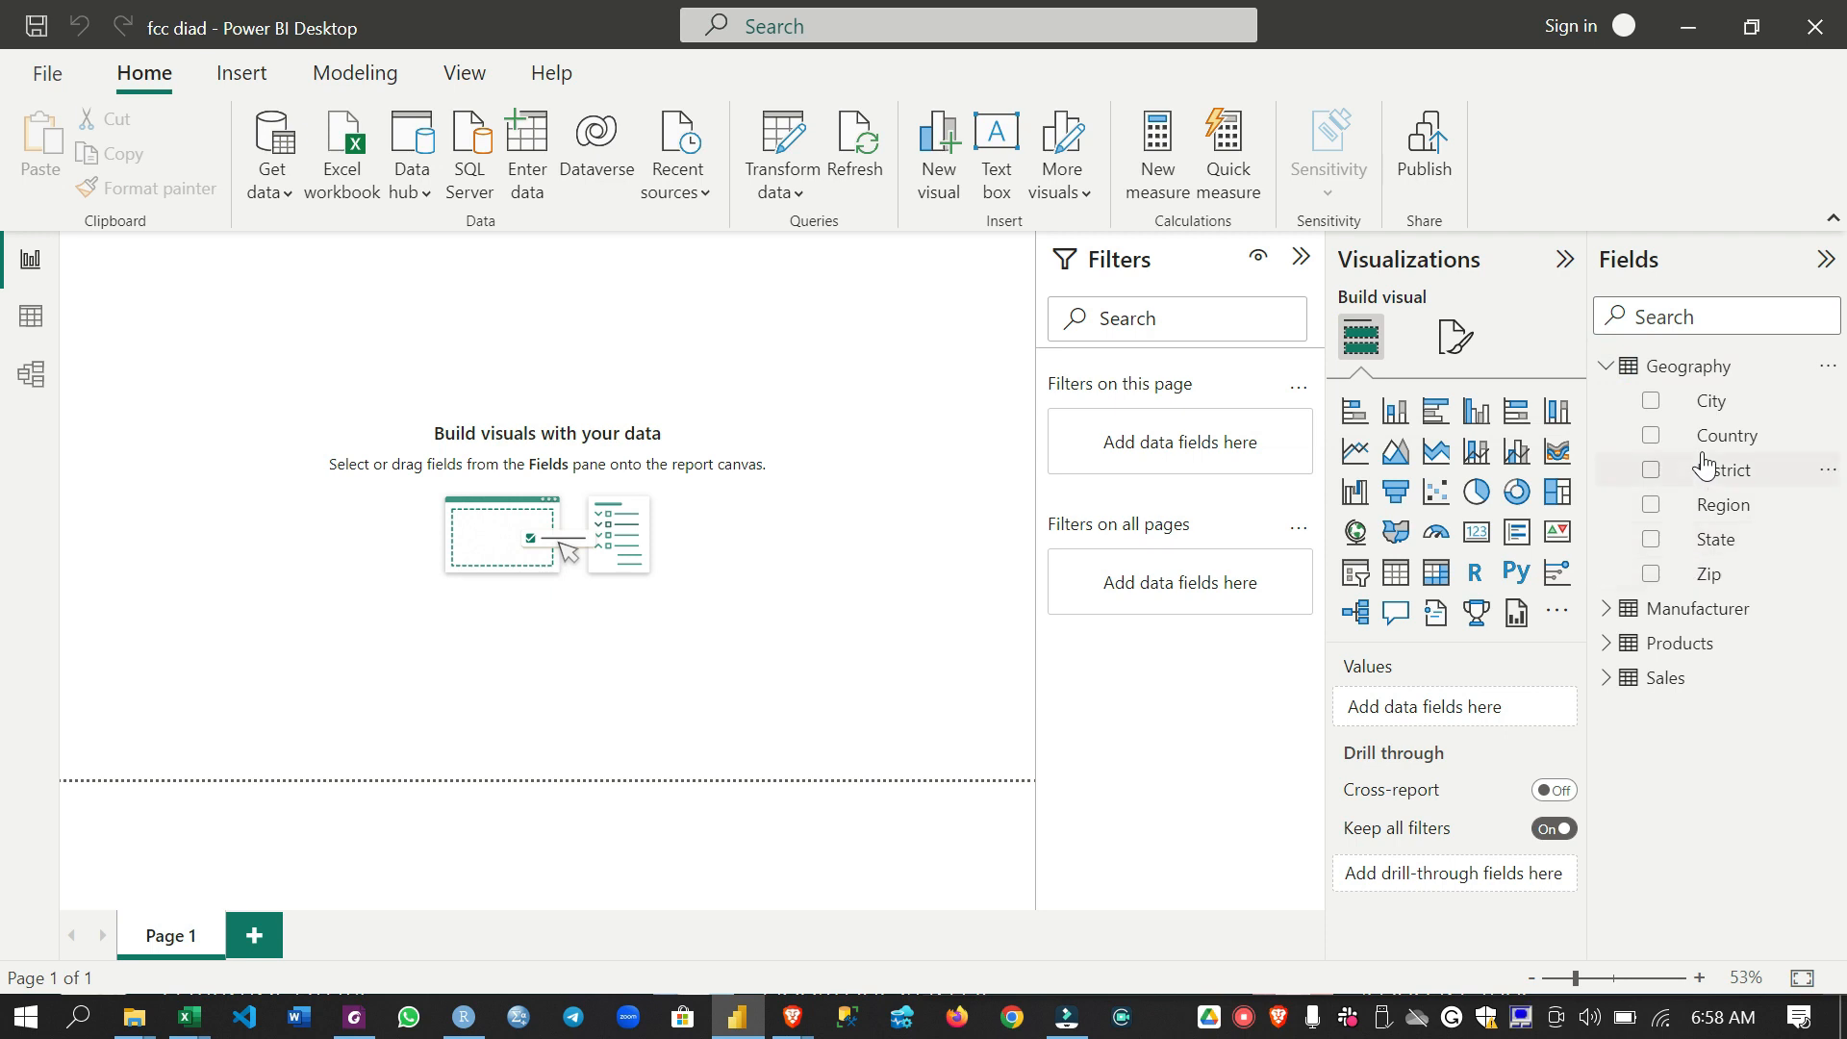
left_click(1605, 366)
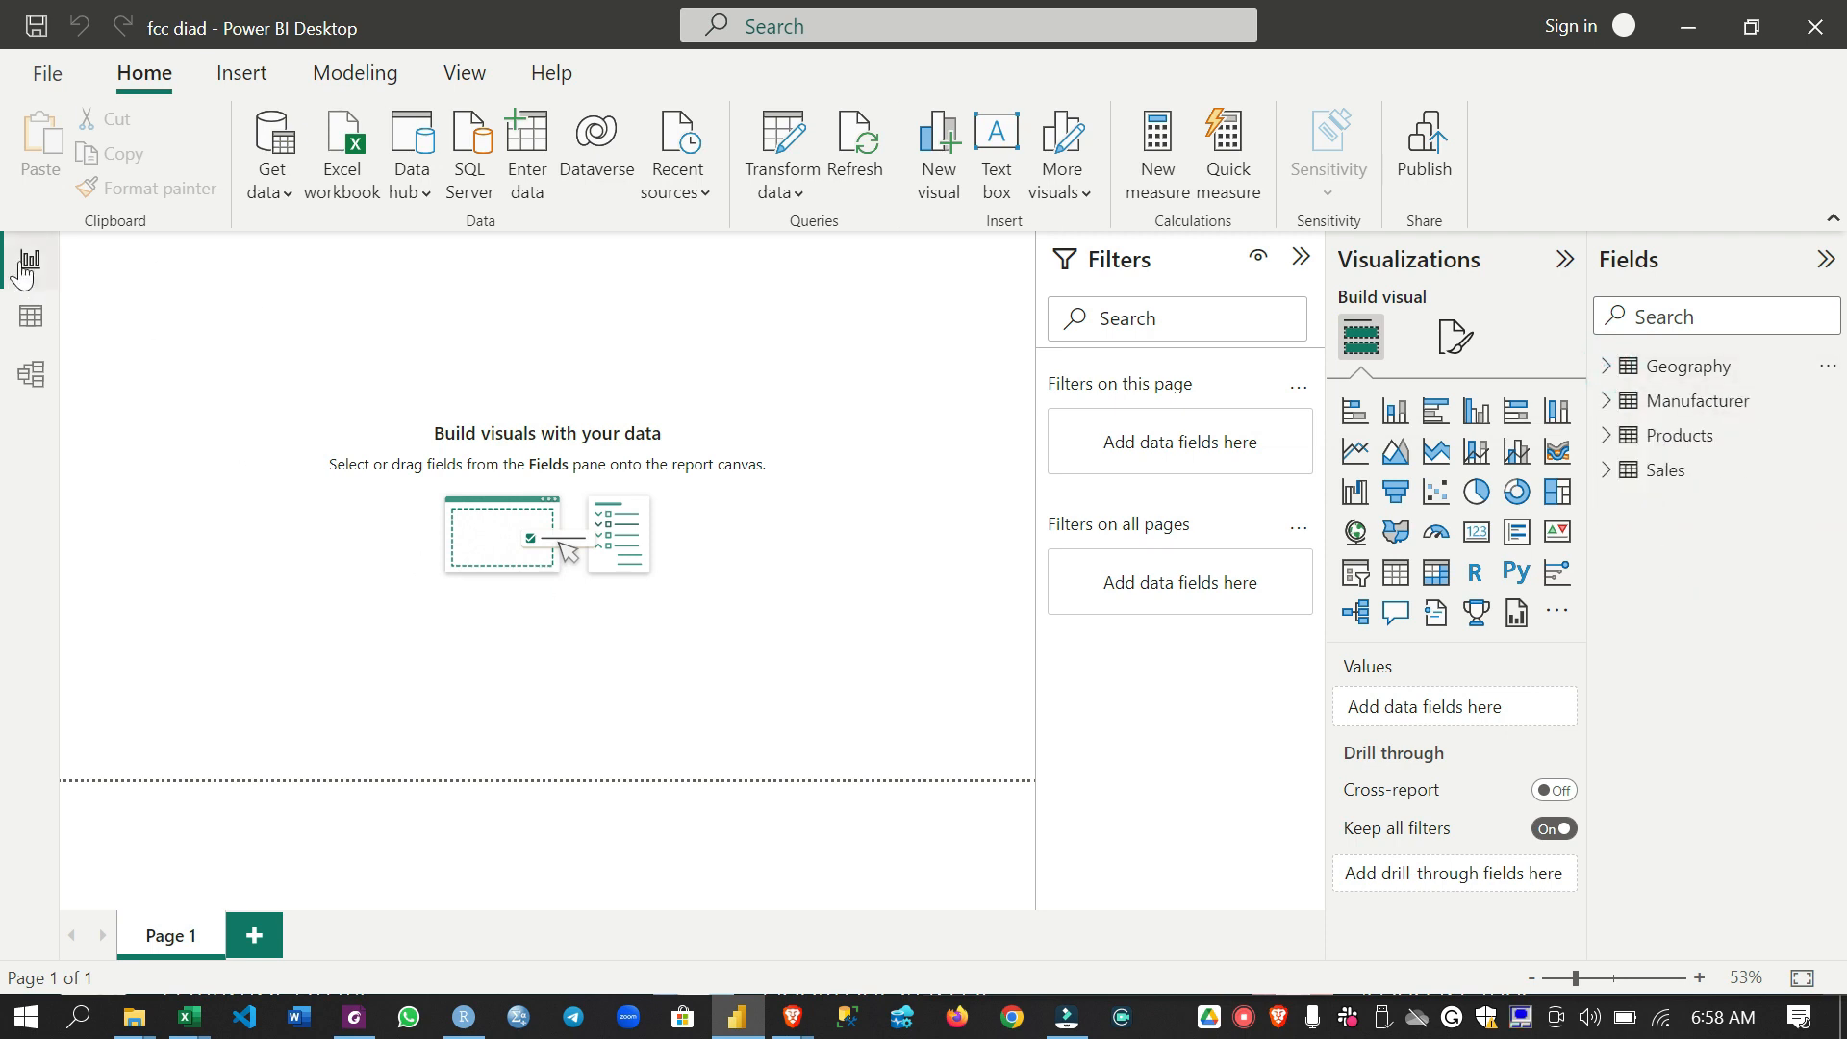
- Examine the rows and columns of the Geography, Manufacturer, Products and Sales tables in the data view
left_click(27, 339)
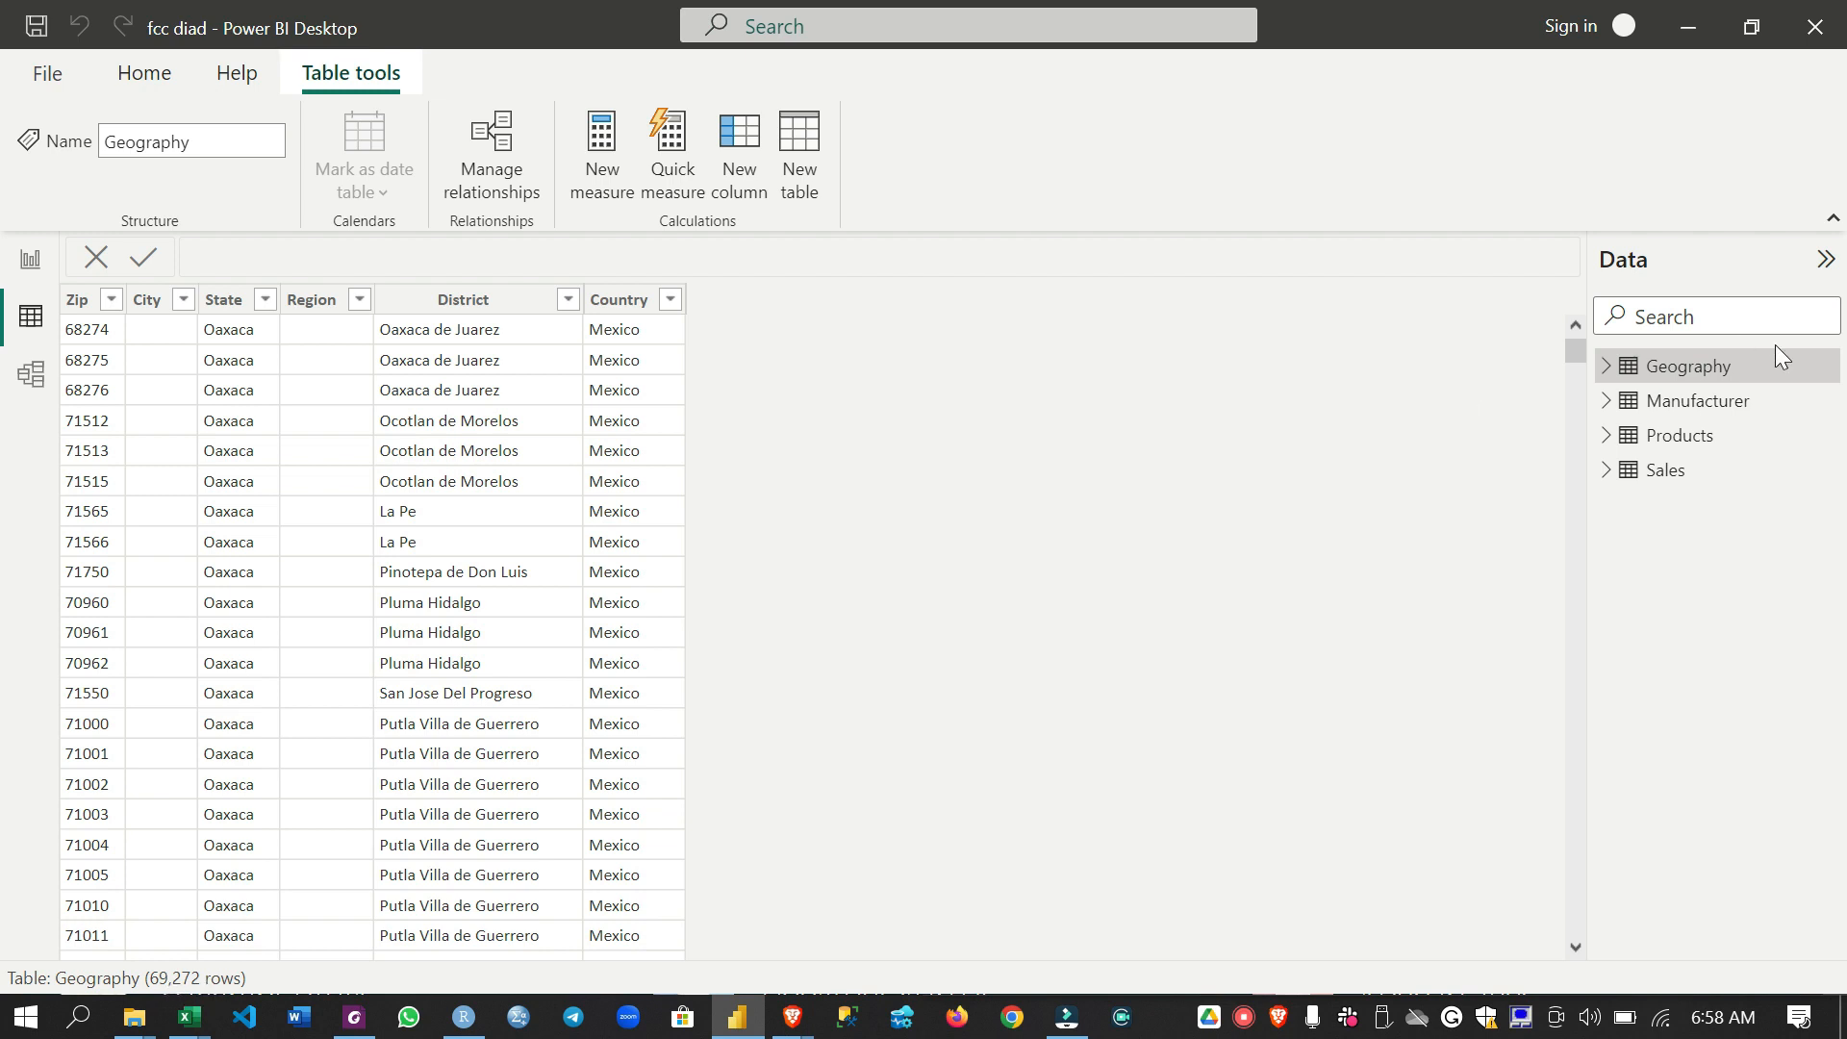
left_click(1745, 410)
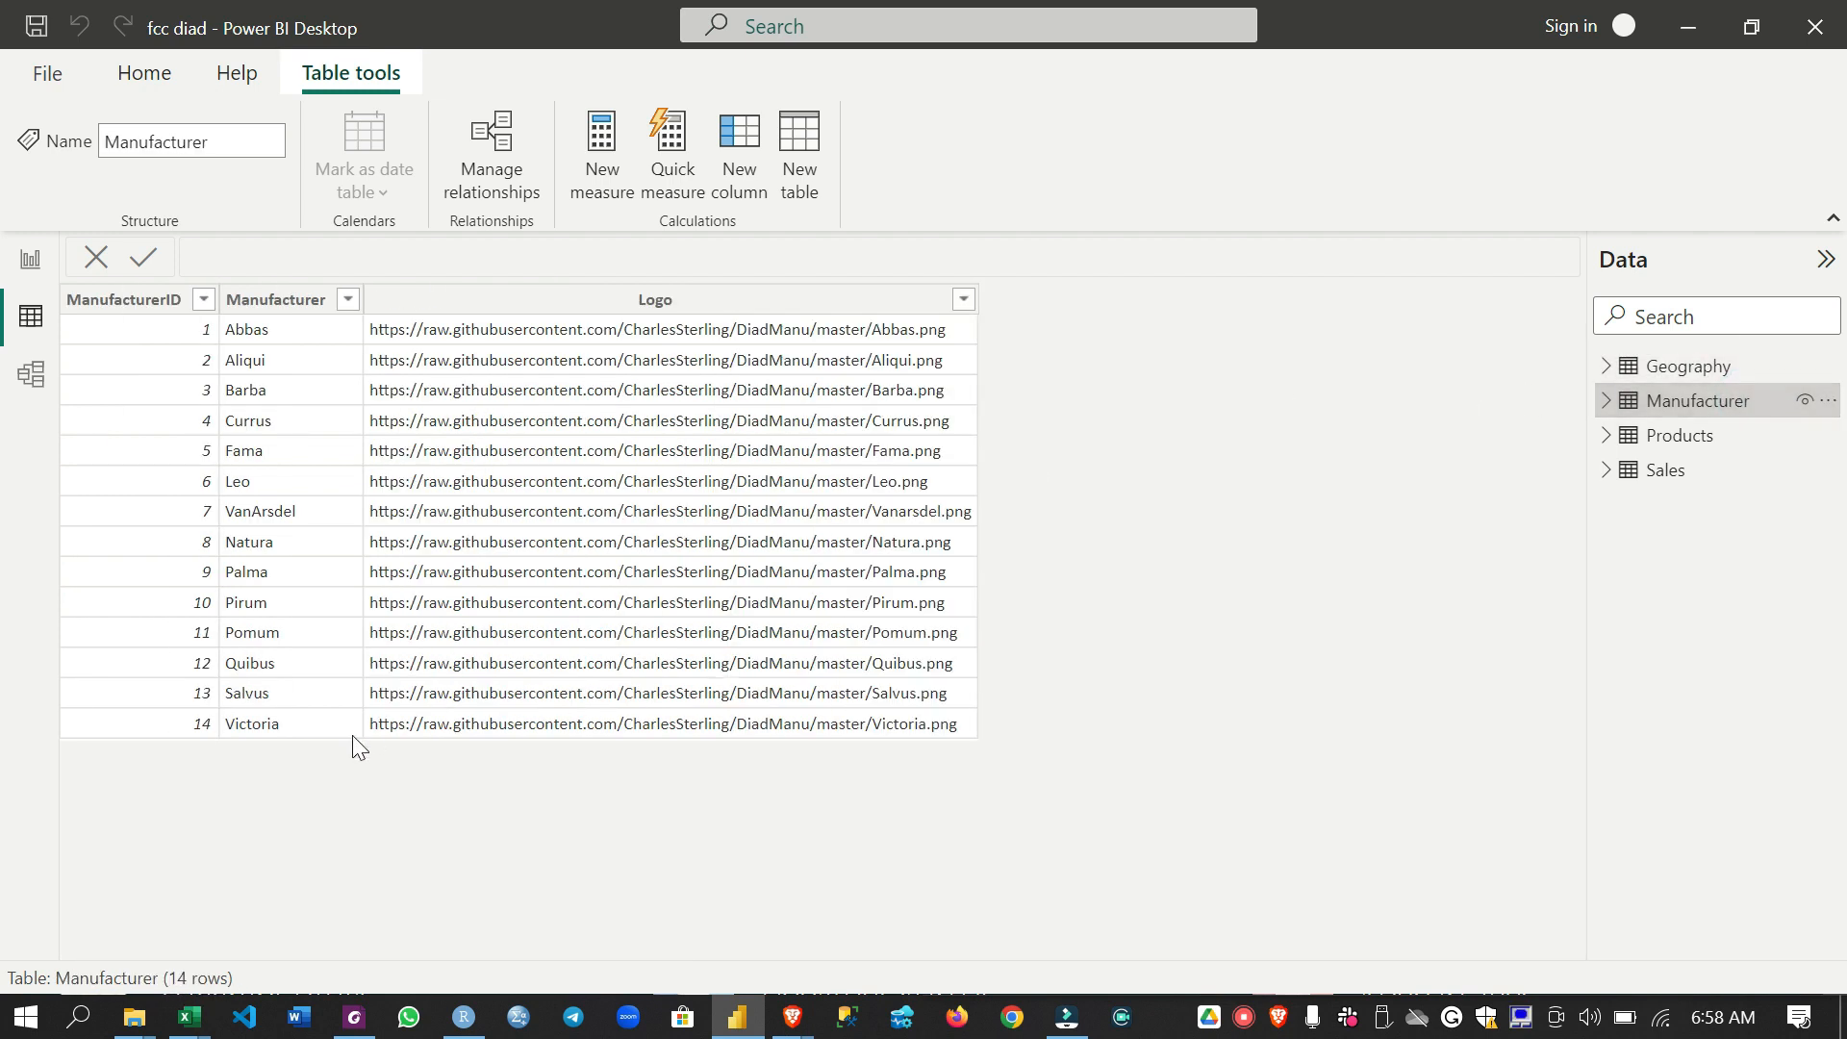
left_click(1698, 434)
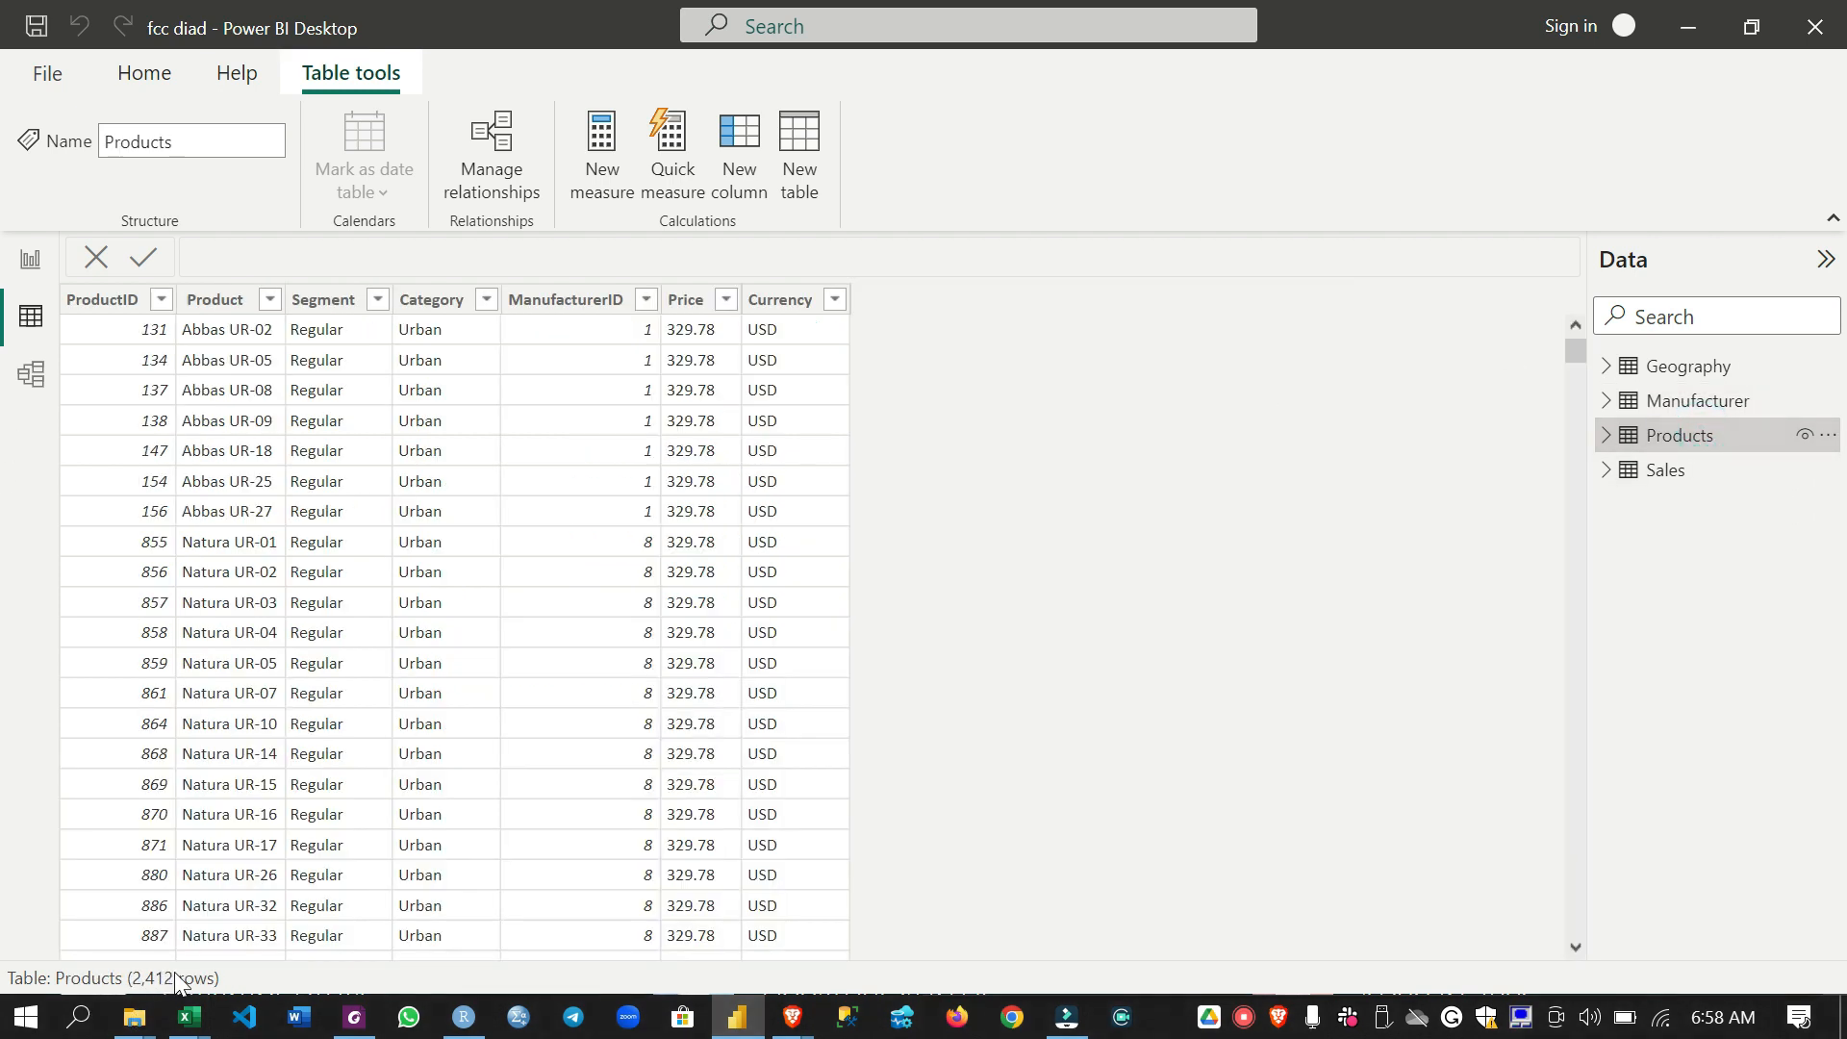
left_click(1665, 481)
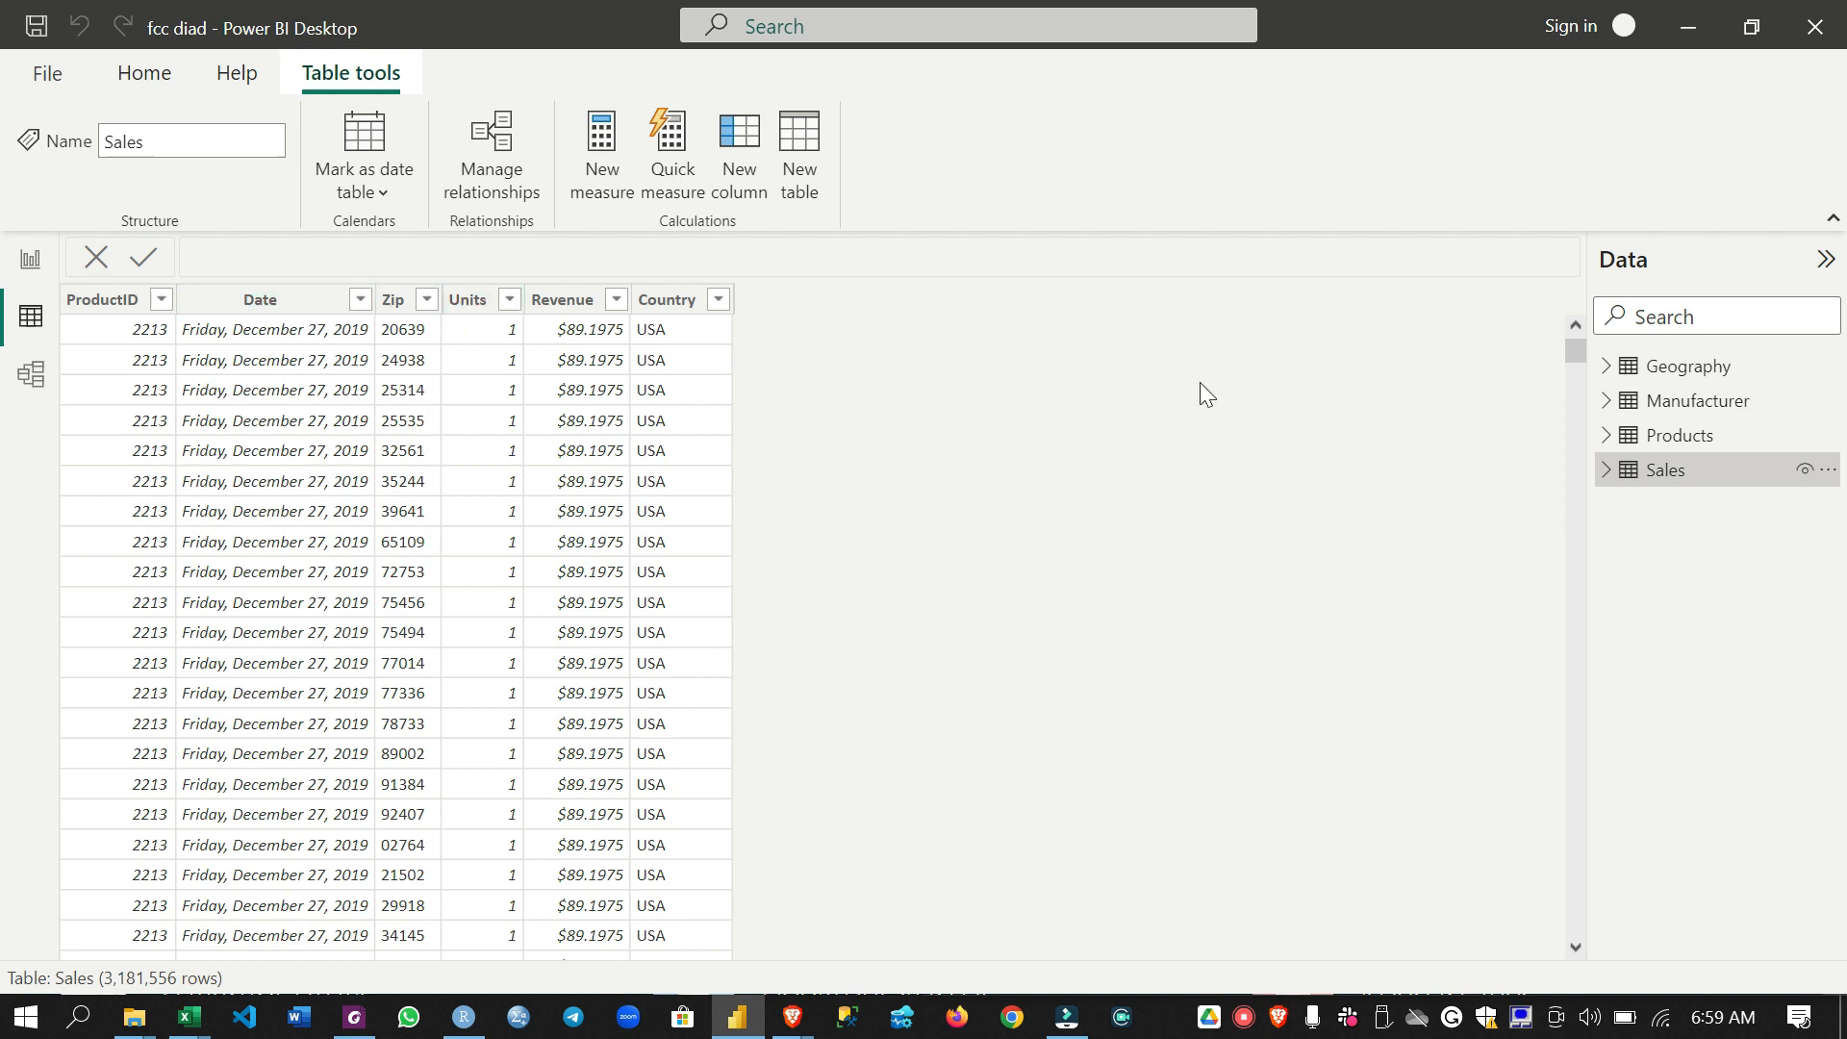
scroll(346, 545, "down", 10)
scroll(346, 544, "down", 3)
left_click(31, 260)
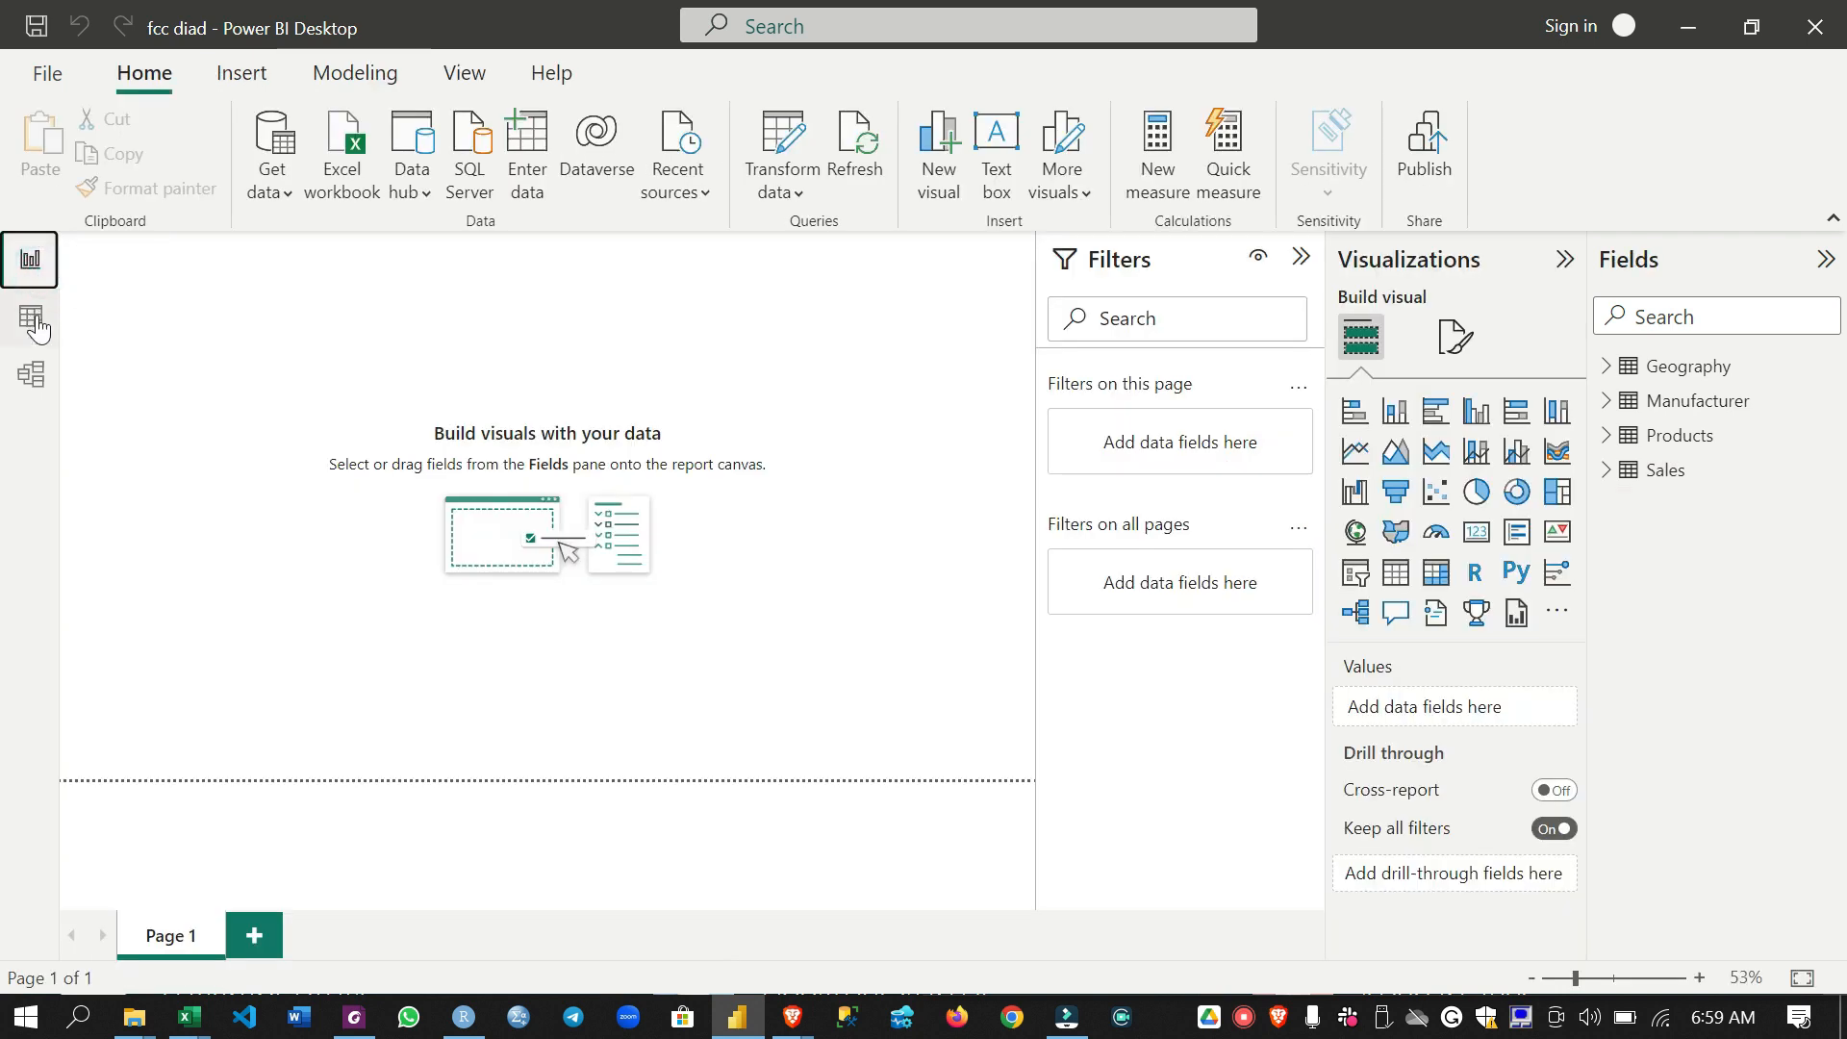
left_click(31, 316)
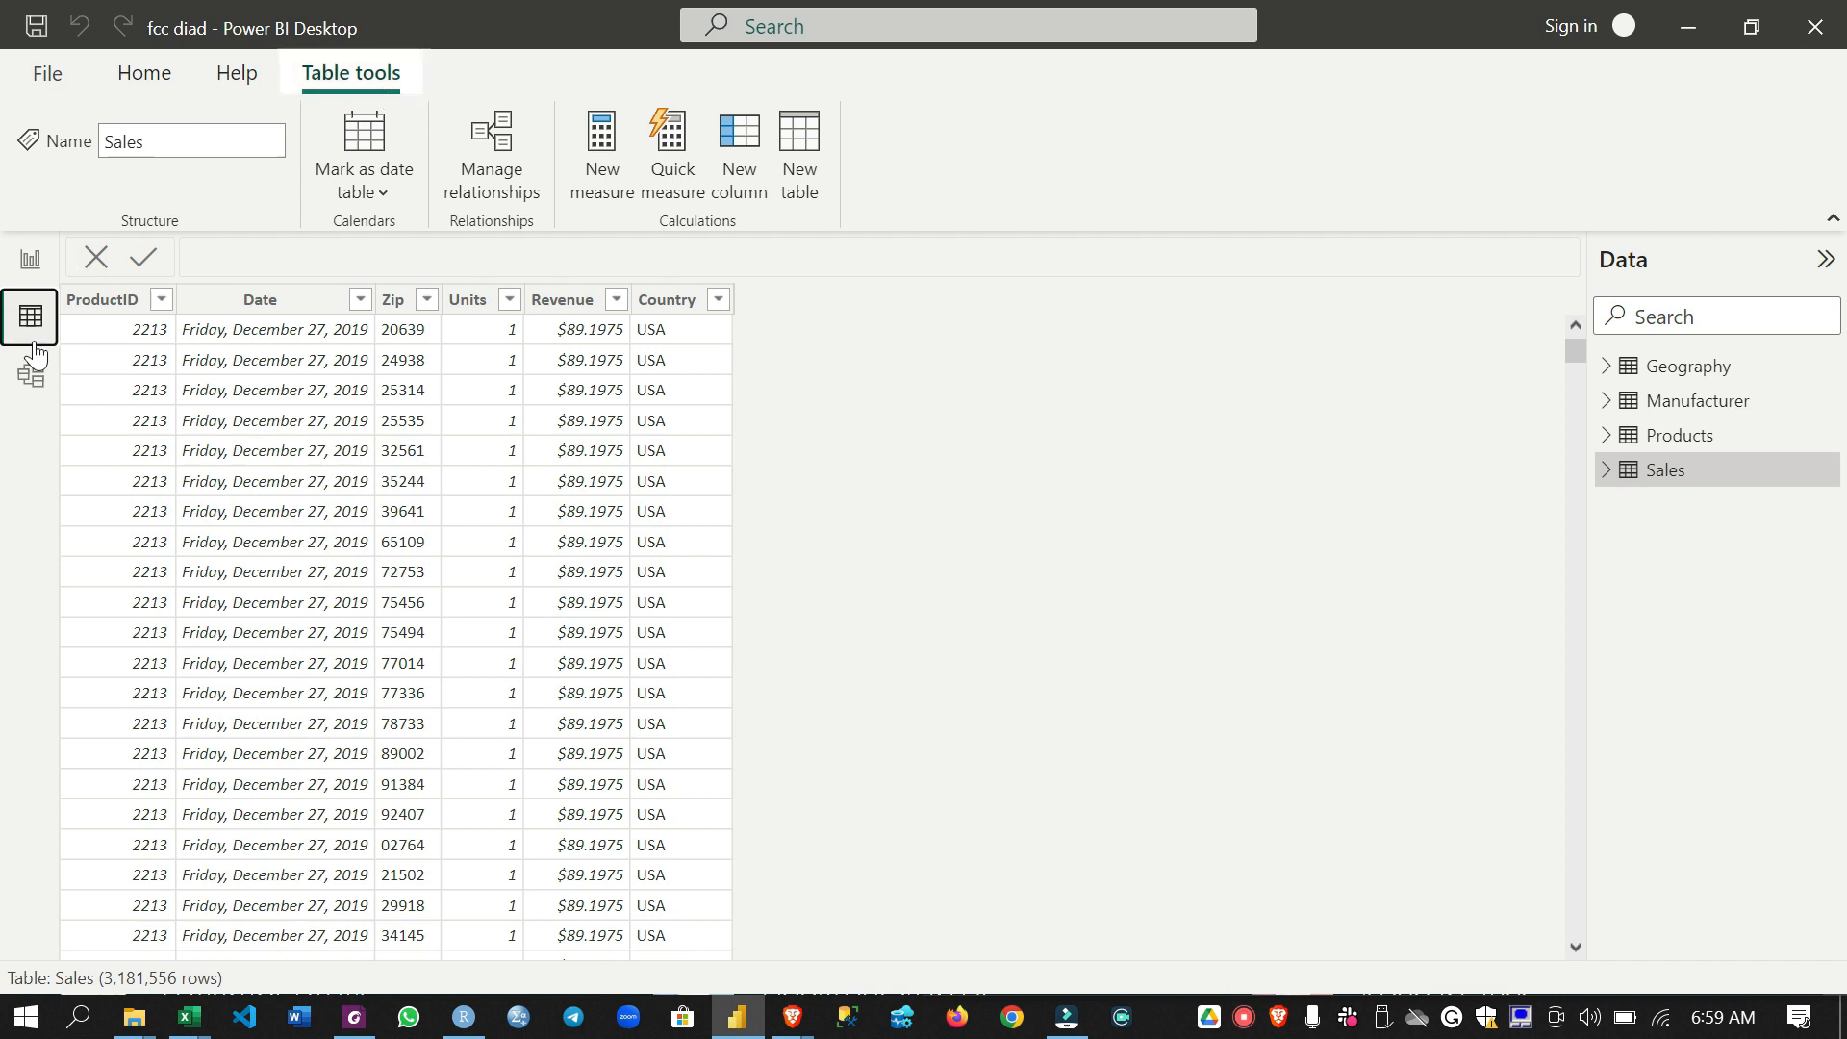
- In the model view, fit the diagram to the screen and move the Geography table below Manufacturer
left_click(31, 374)
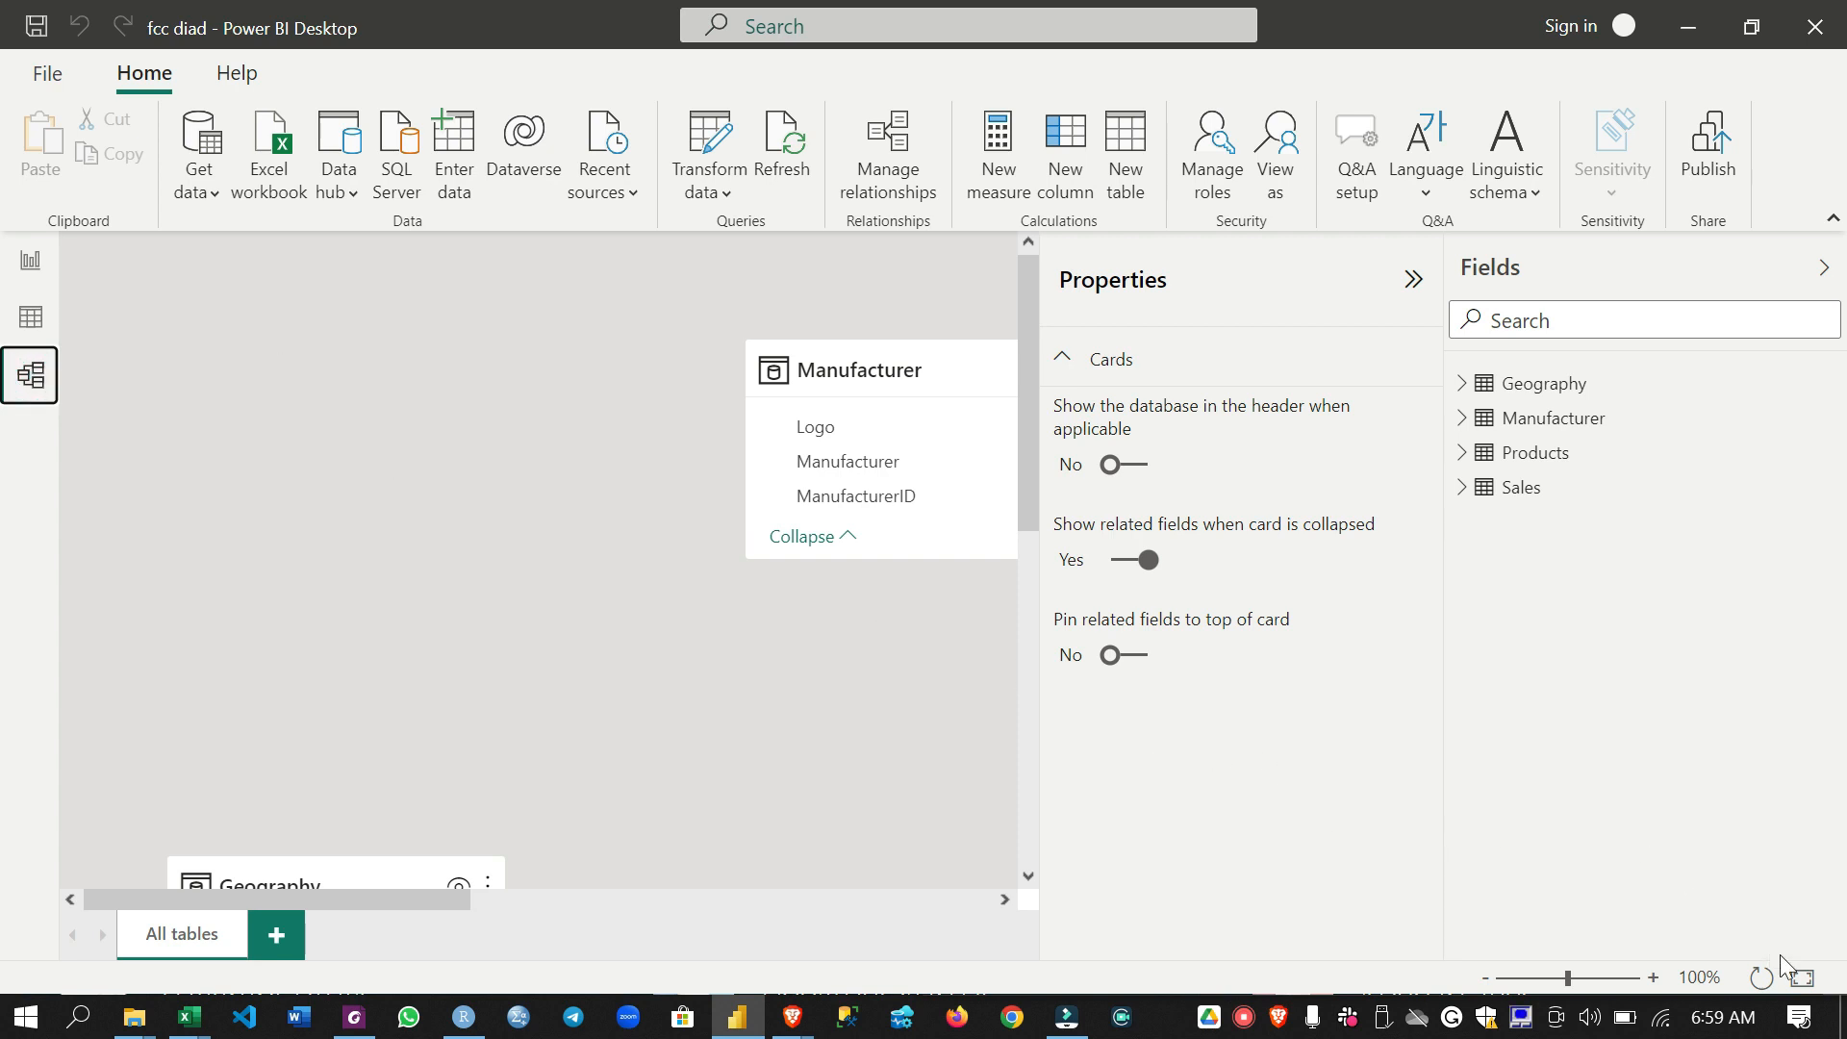
left_click(1802, 977)
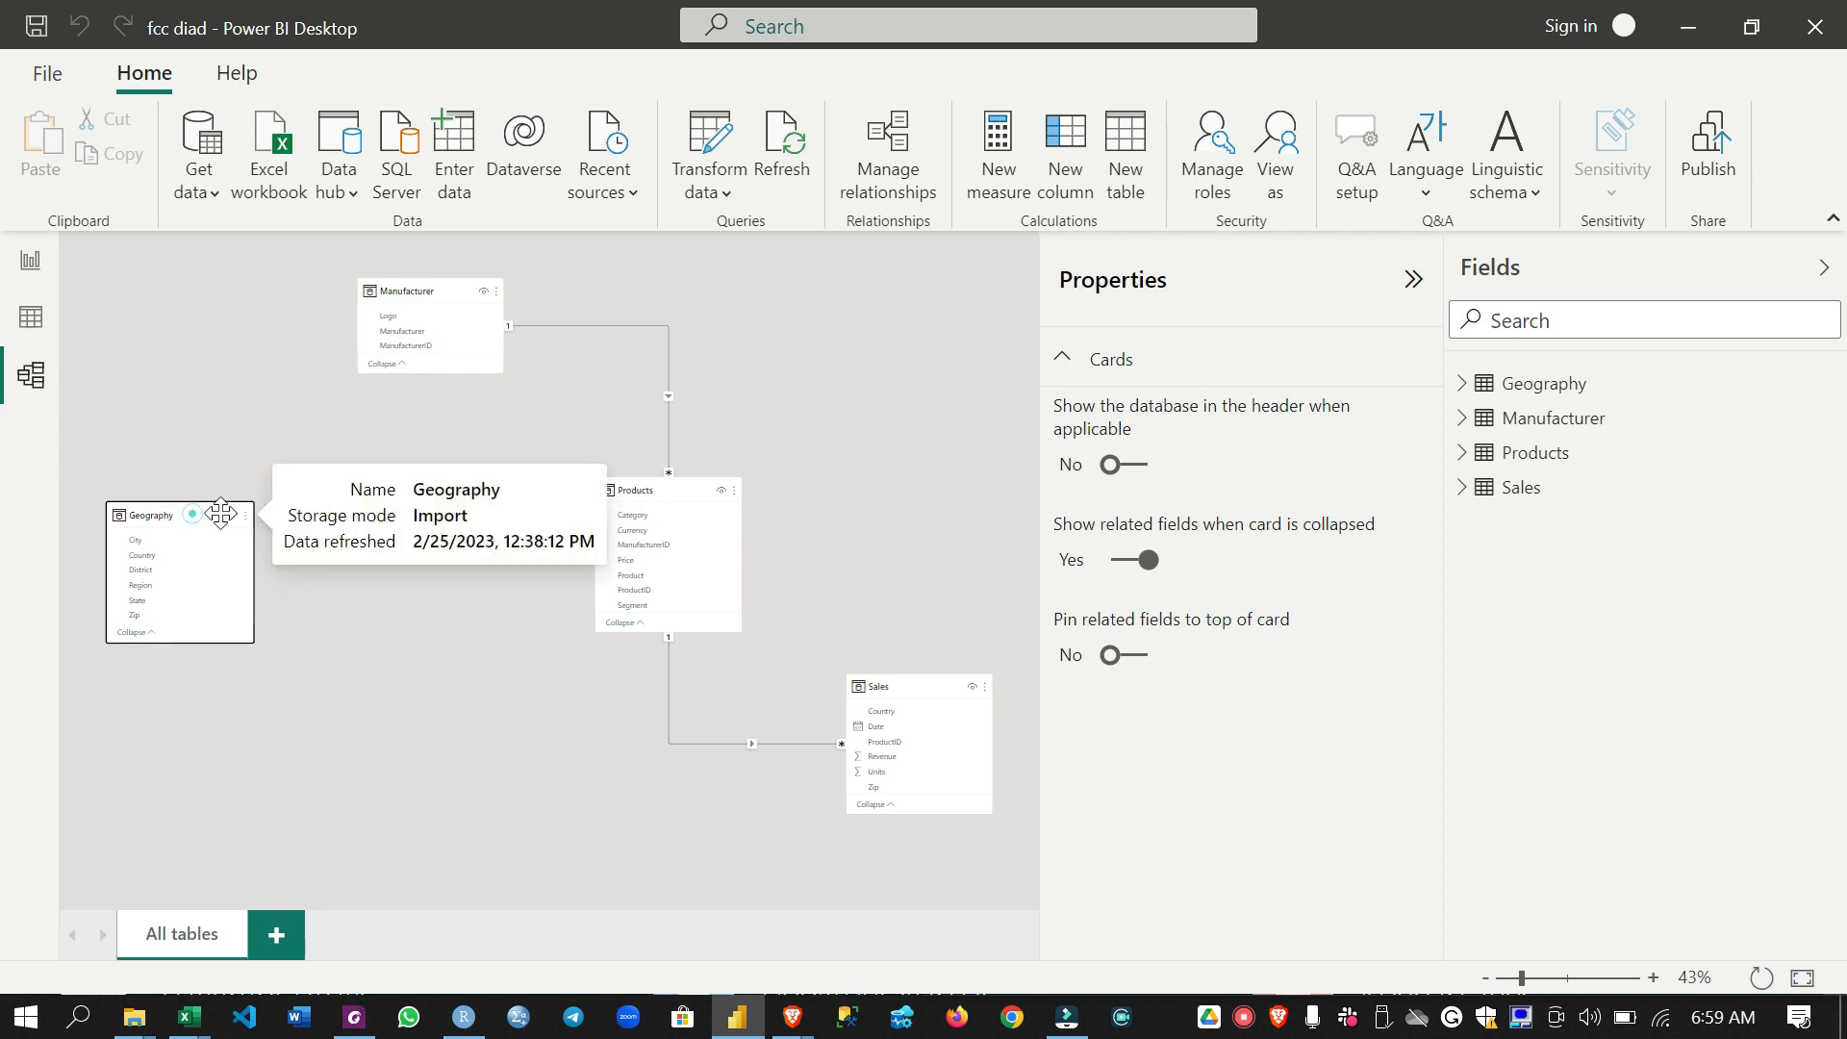
left_click_drag(193, 515, 418, 505)
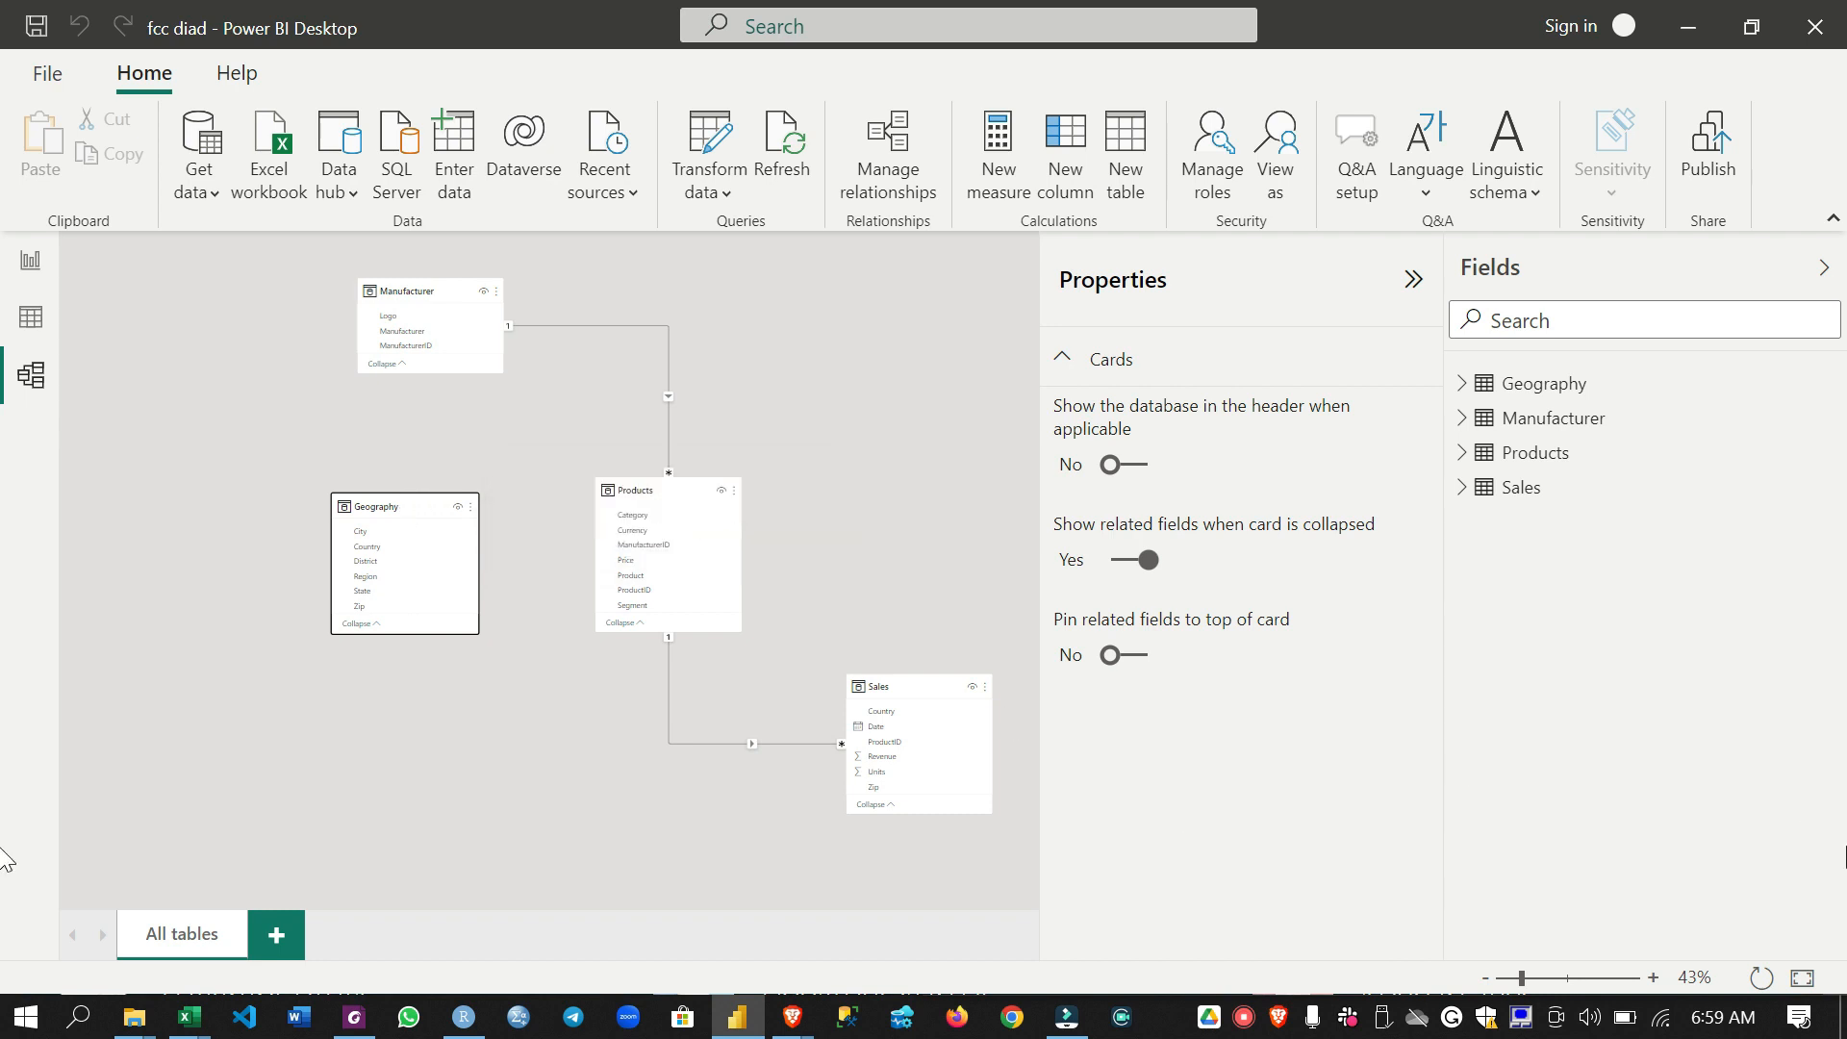
left_click(1802, 978)
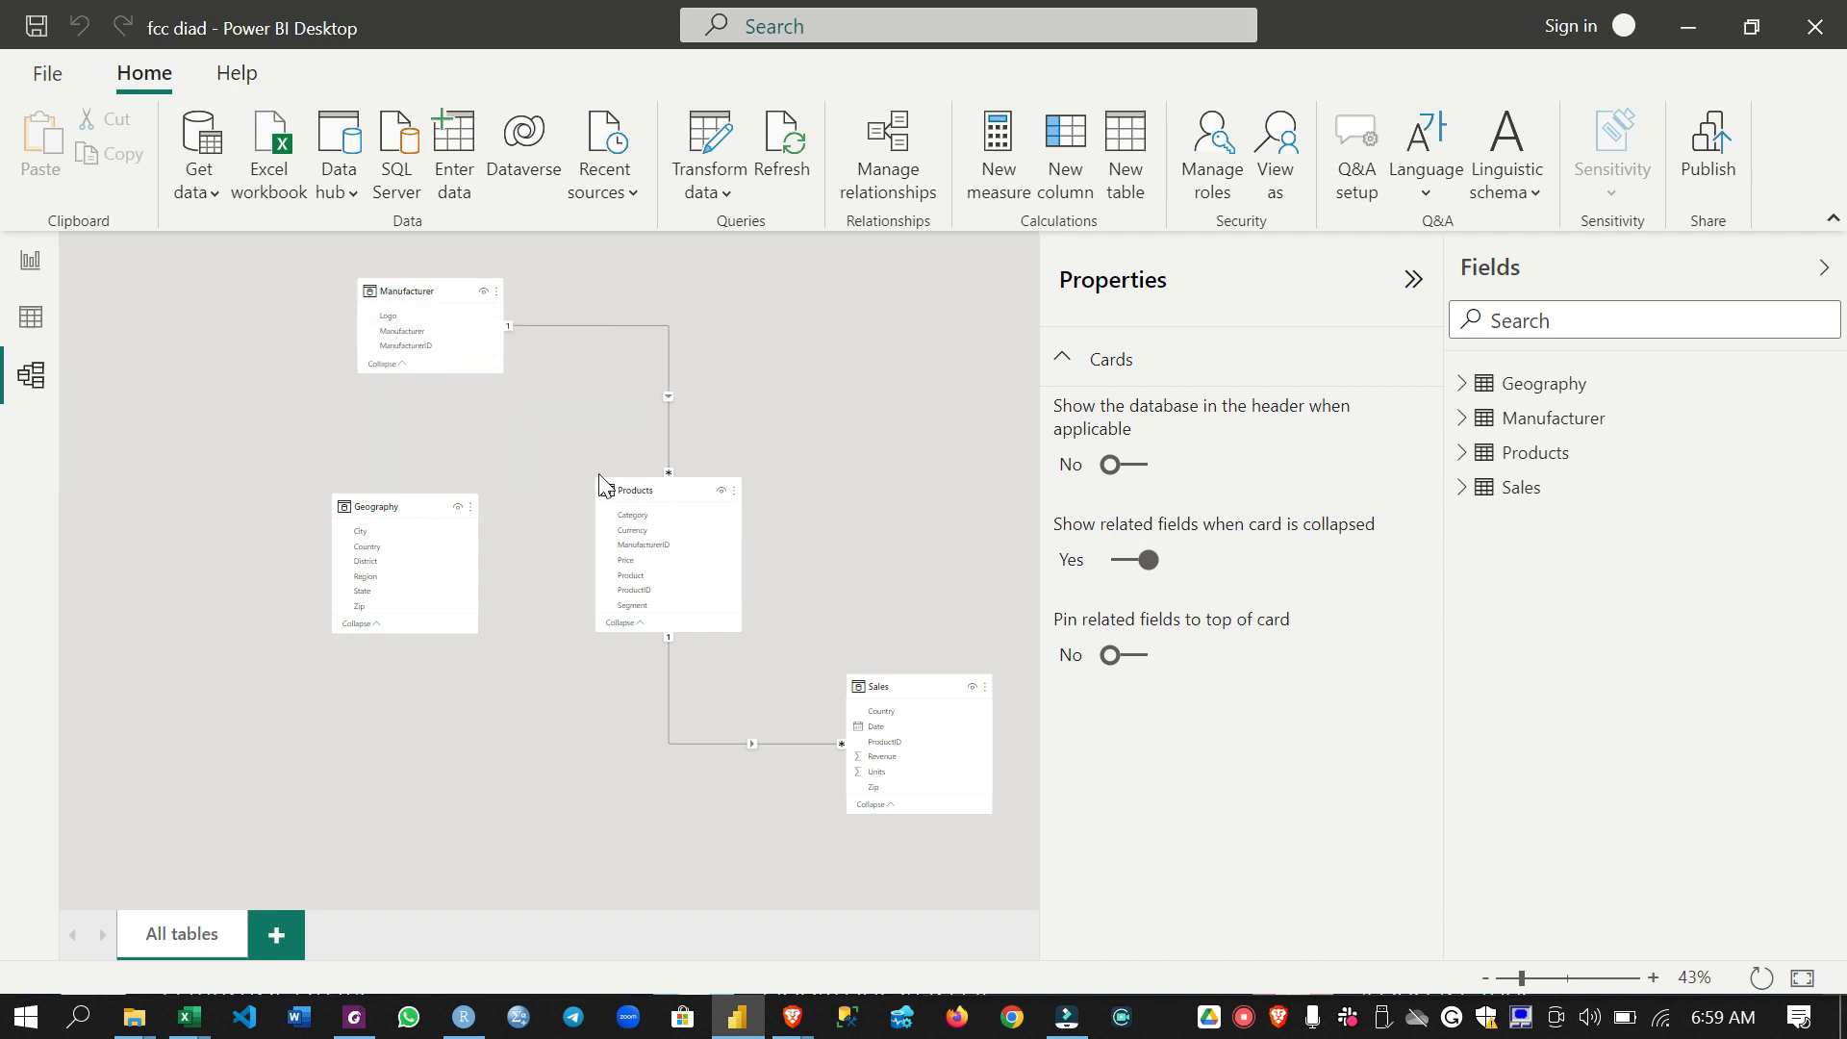
- Arrange the Sales table between Geography and Products in one row, and lengthen the Sales card to match its neighbours
left_click_drag(907, 679, 542, 660)
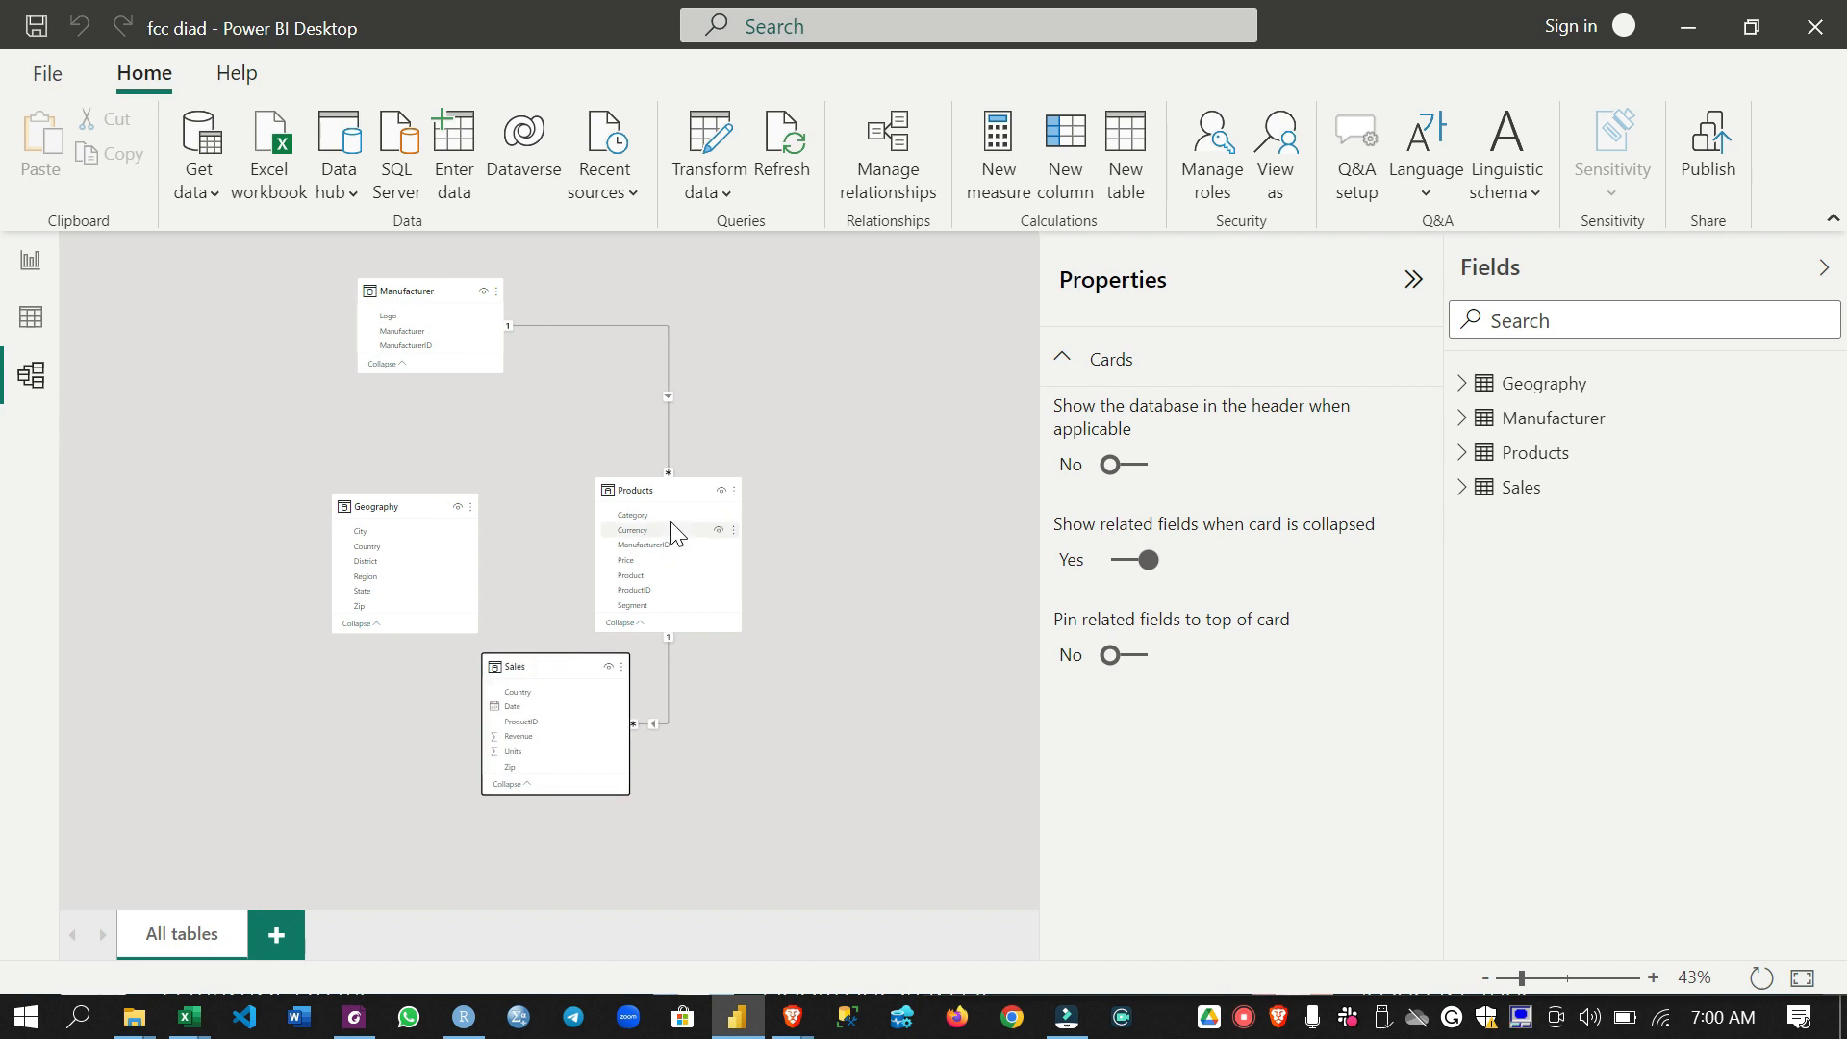
left_click_drag(680, 488, 962, 473)
left_click_drag(543, 663, 618, 468)
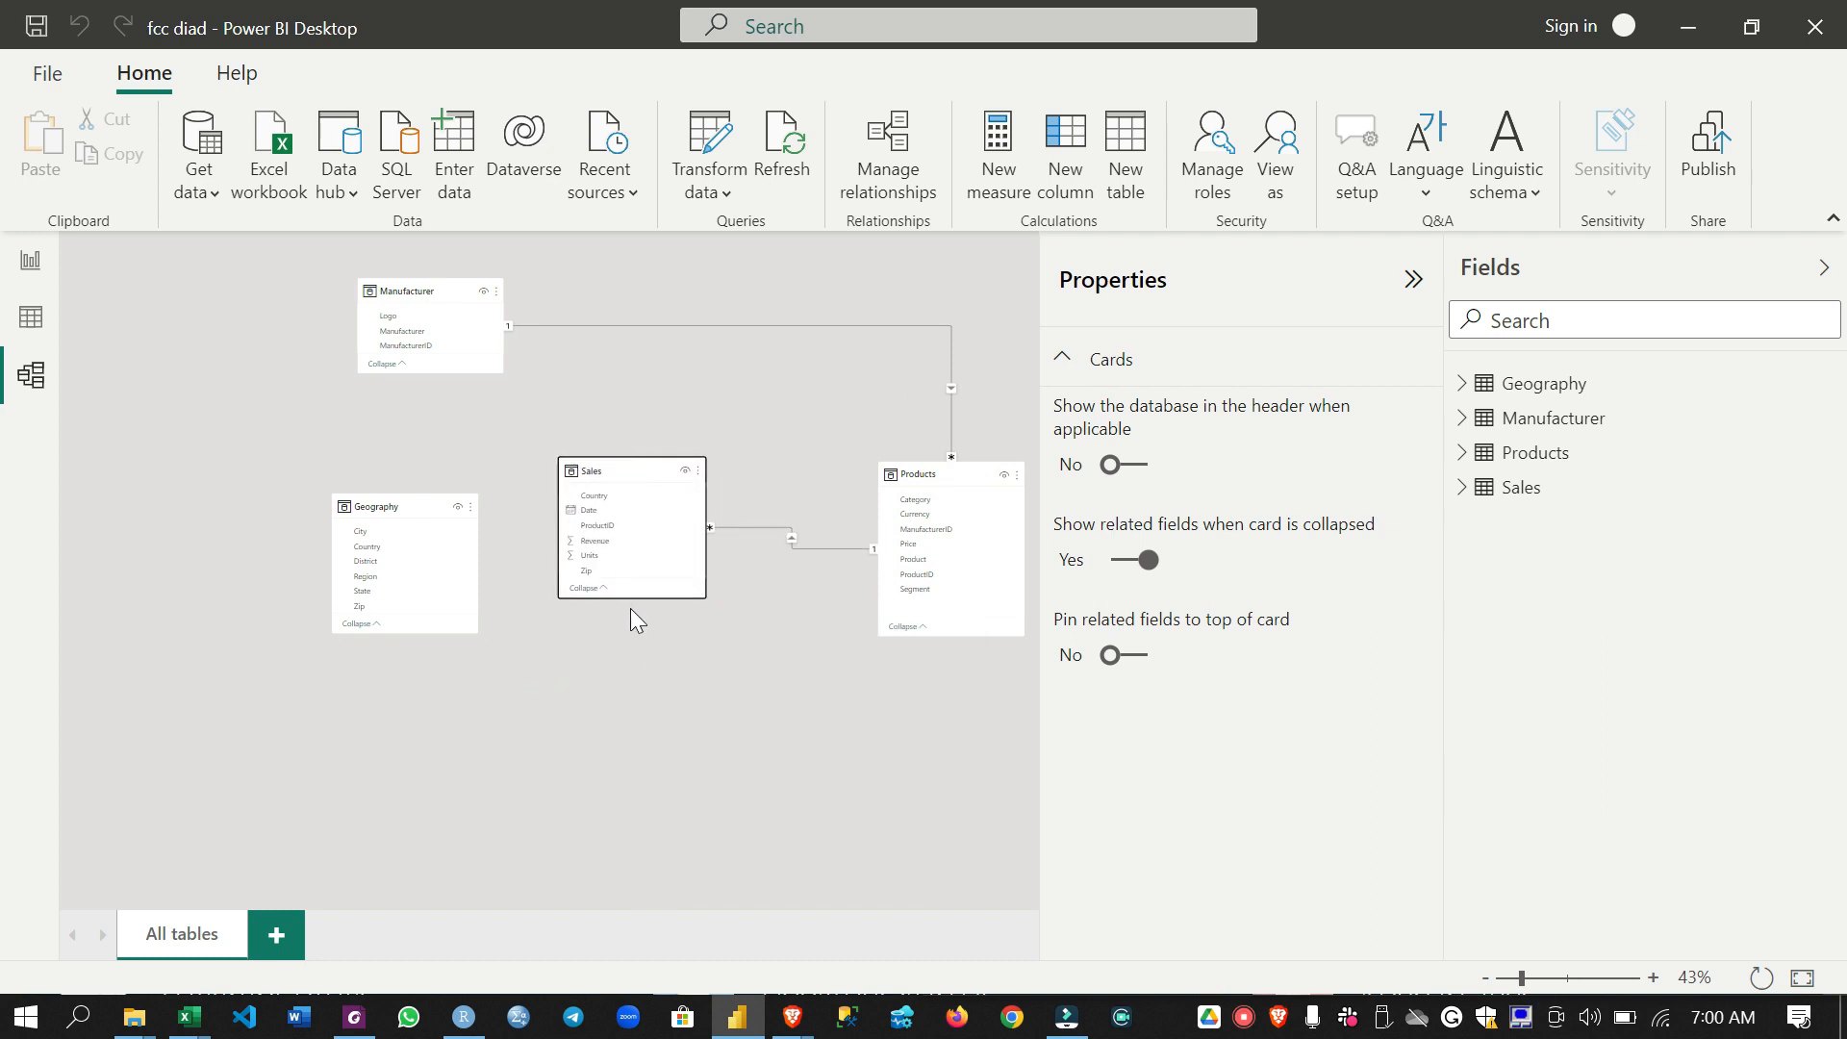
left_click_drag(638, 598, 639, 608)
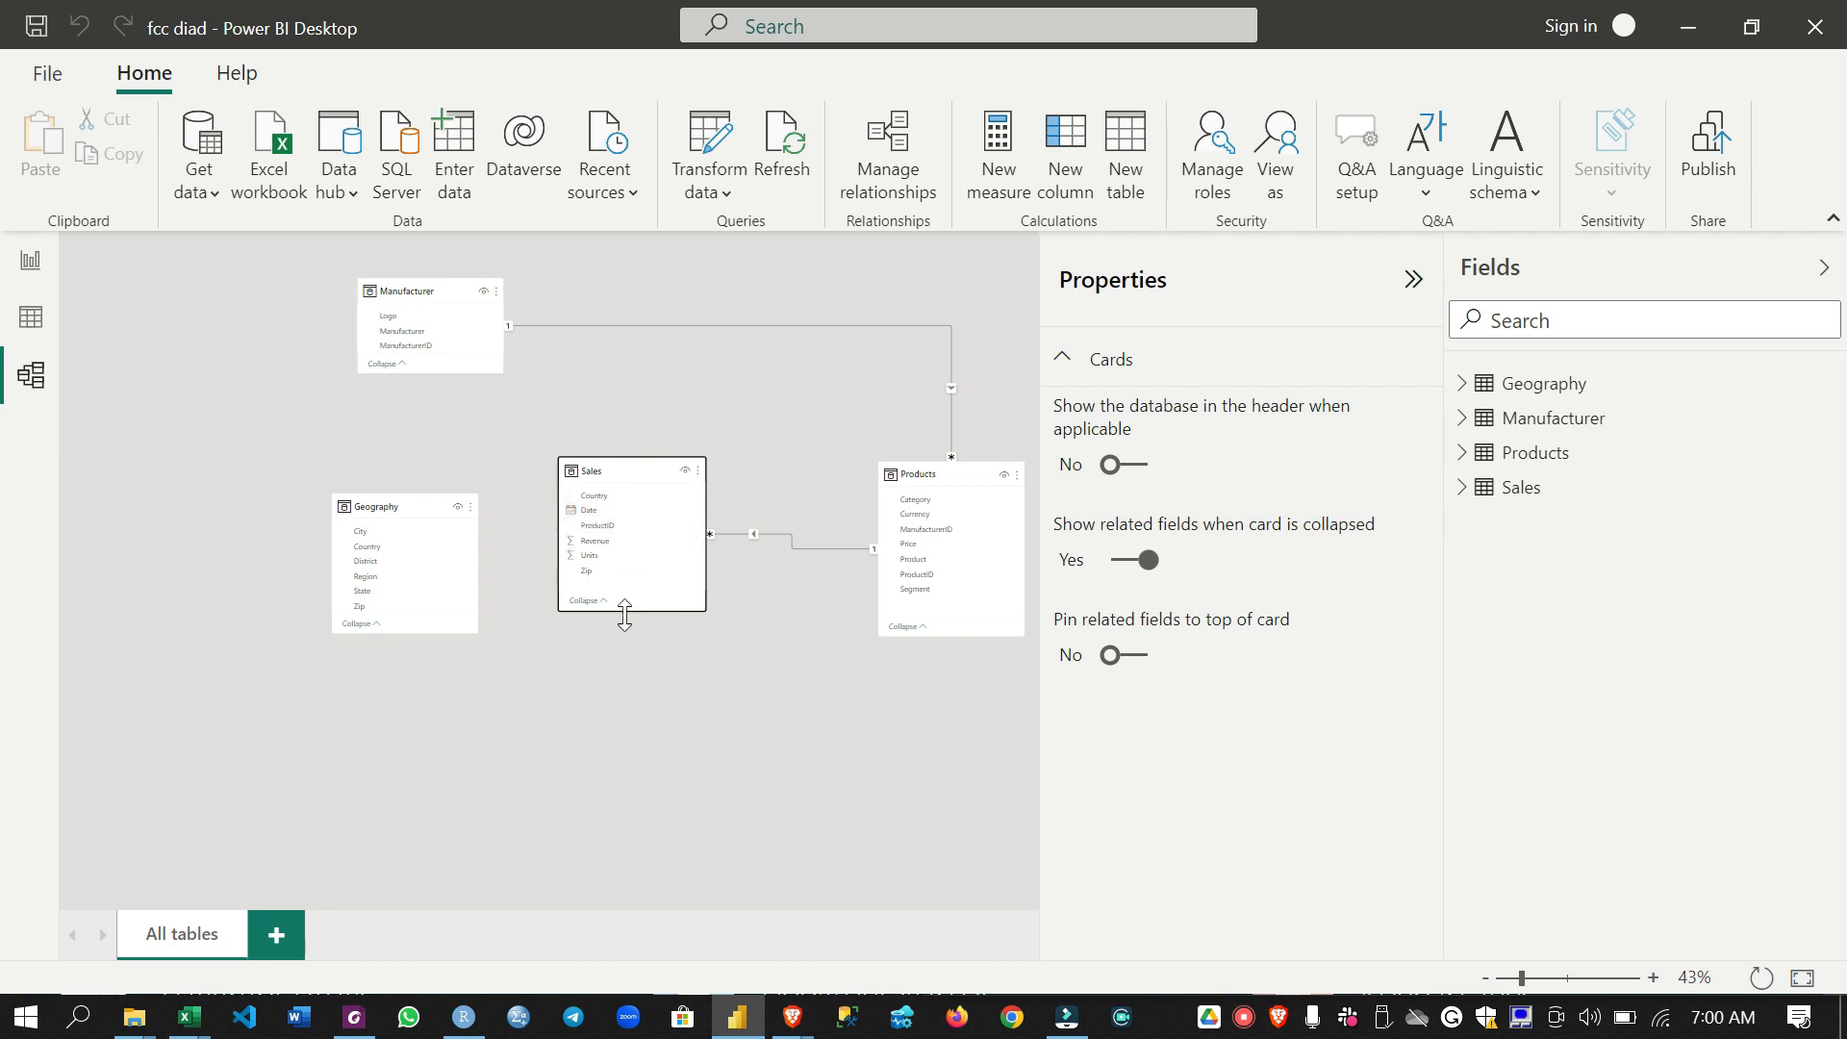
left_click_drag(647, 611, 645, 639)
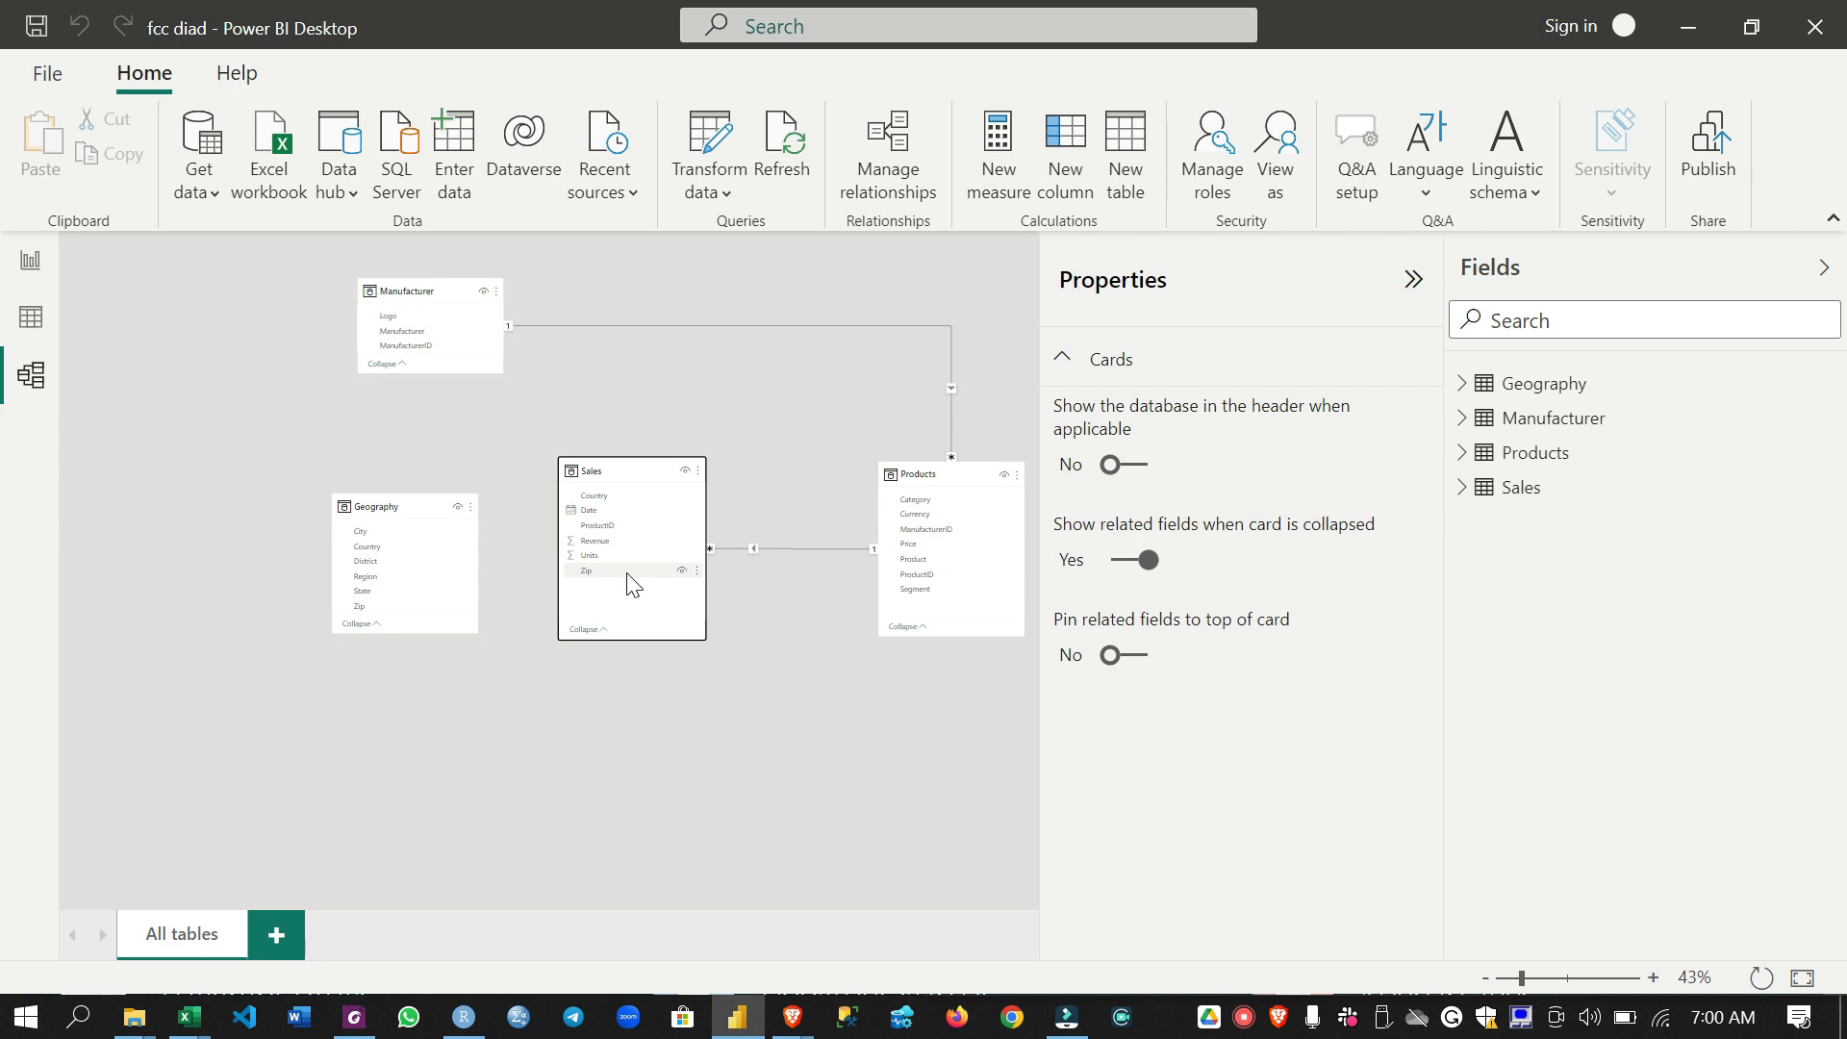
- Examine the relationships linking Sales to Products and Manufacturer to Products in the model diagram
mouse_move(692, 486)
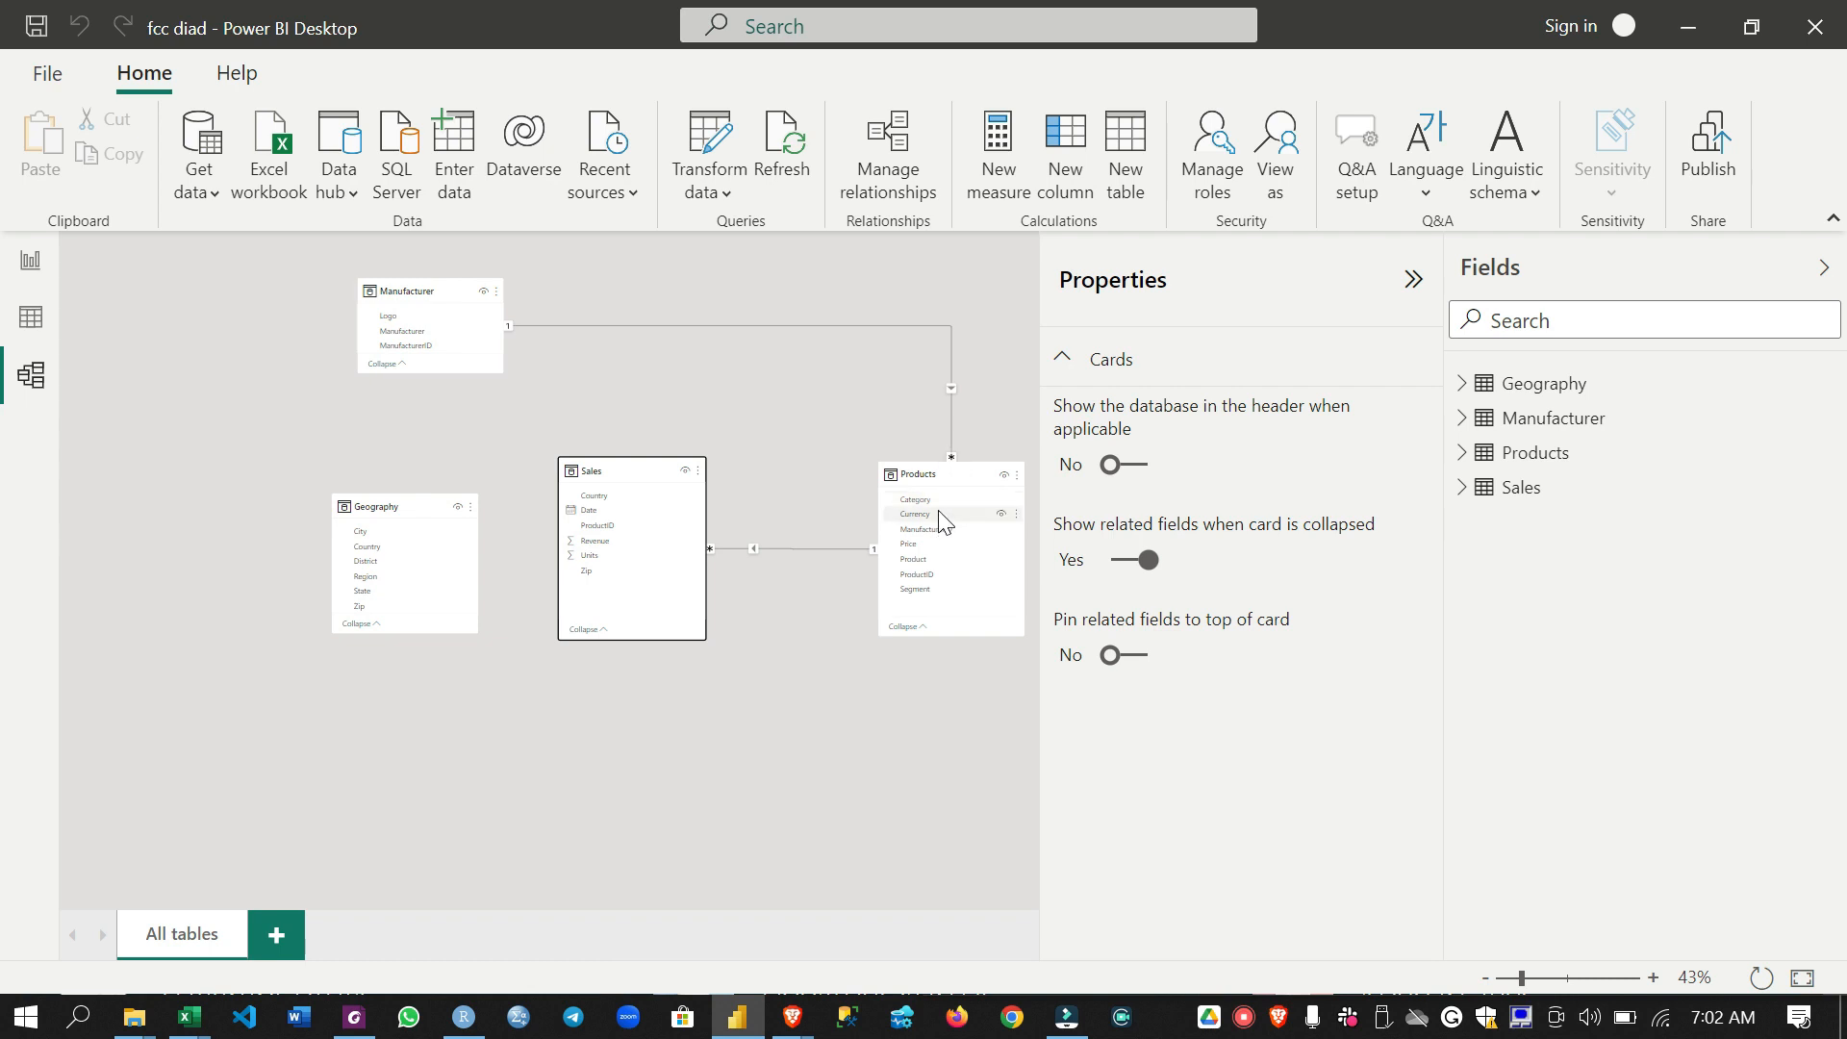
left_click(812, 546)
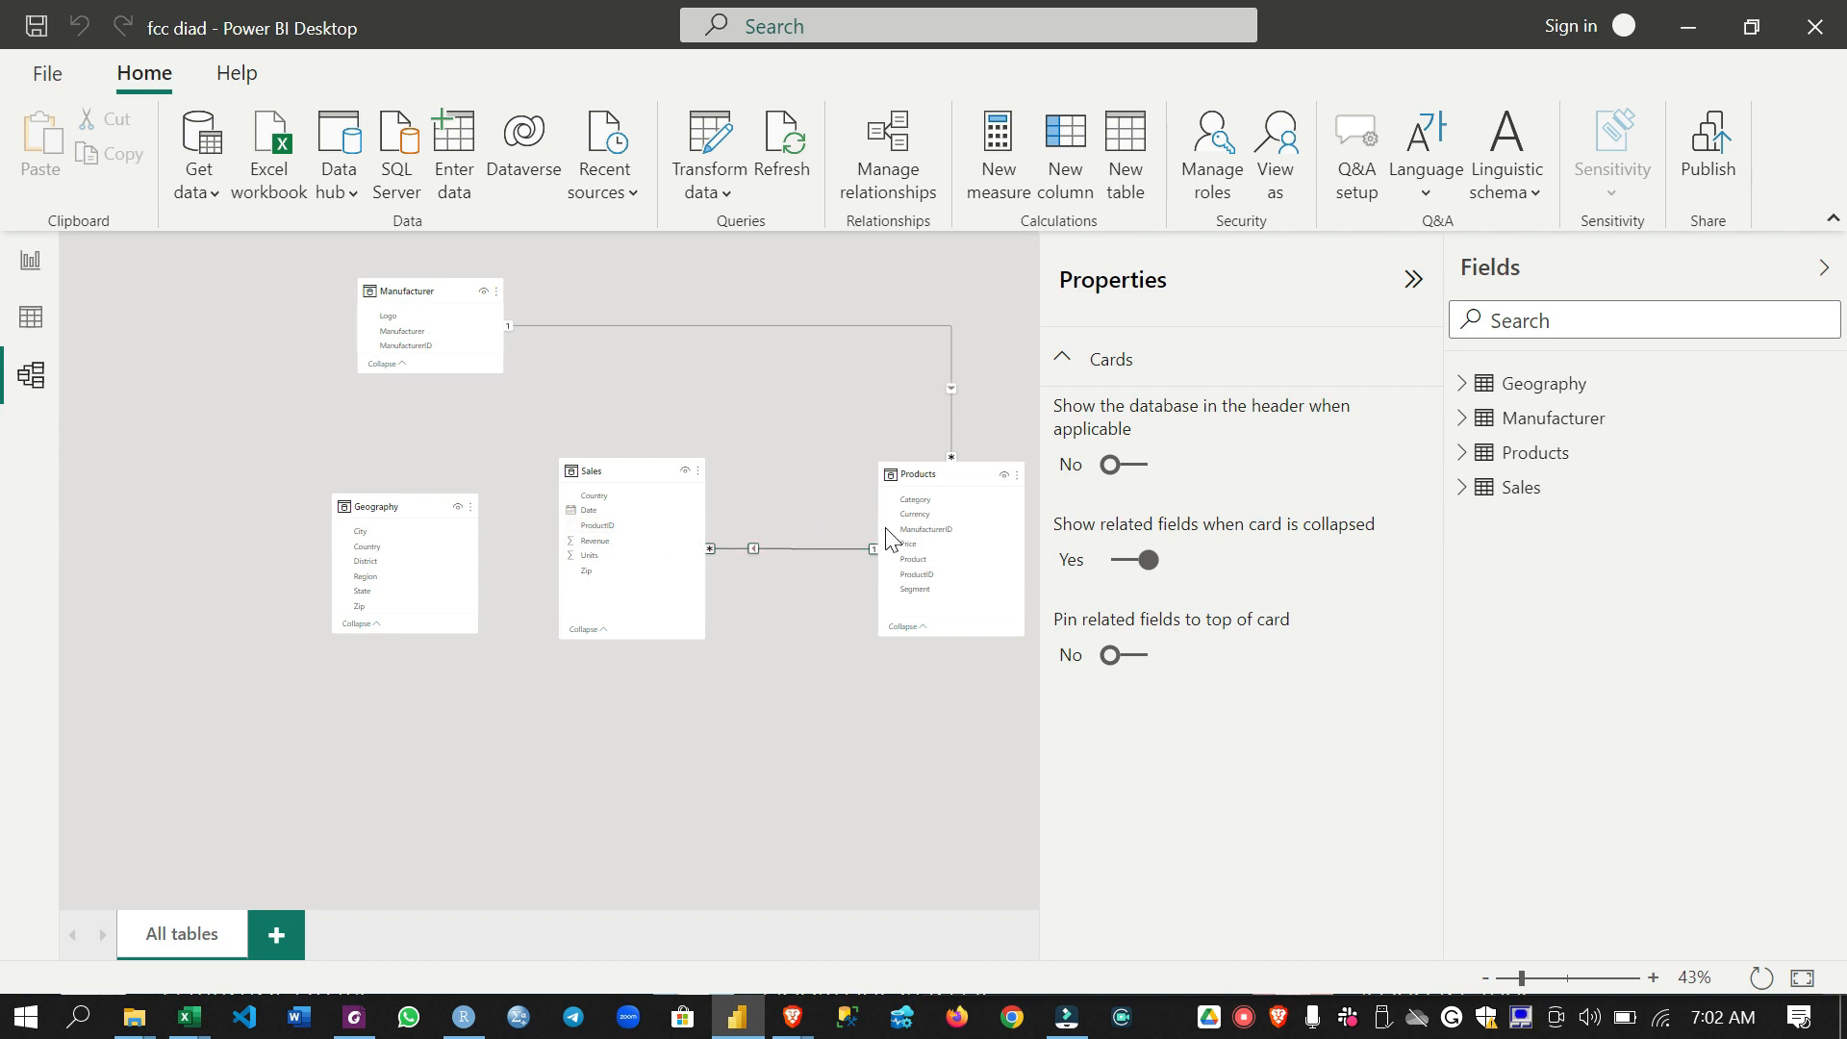
left_click(797, 548)
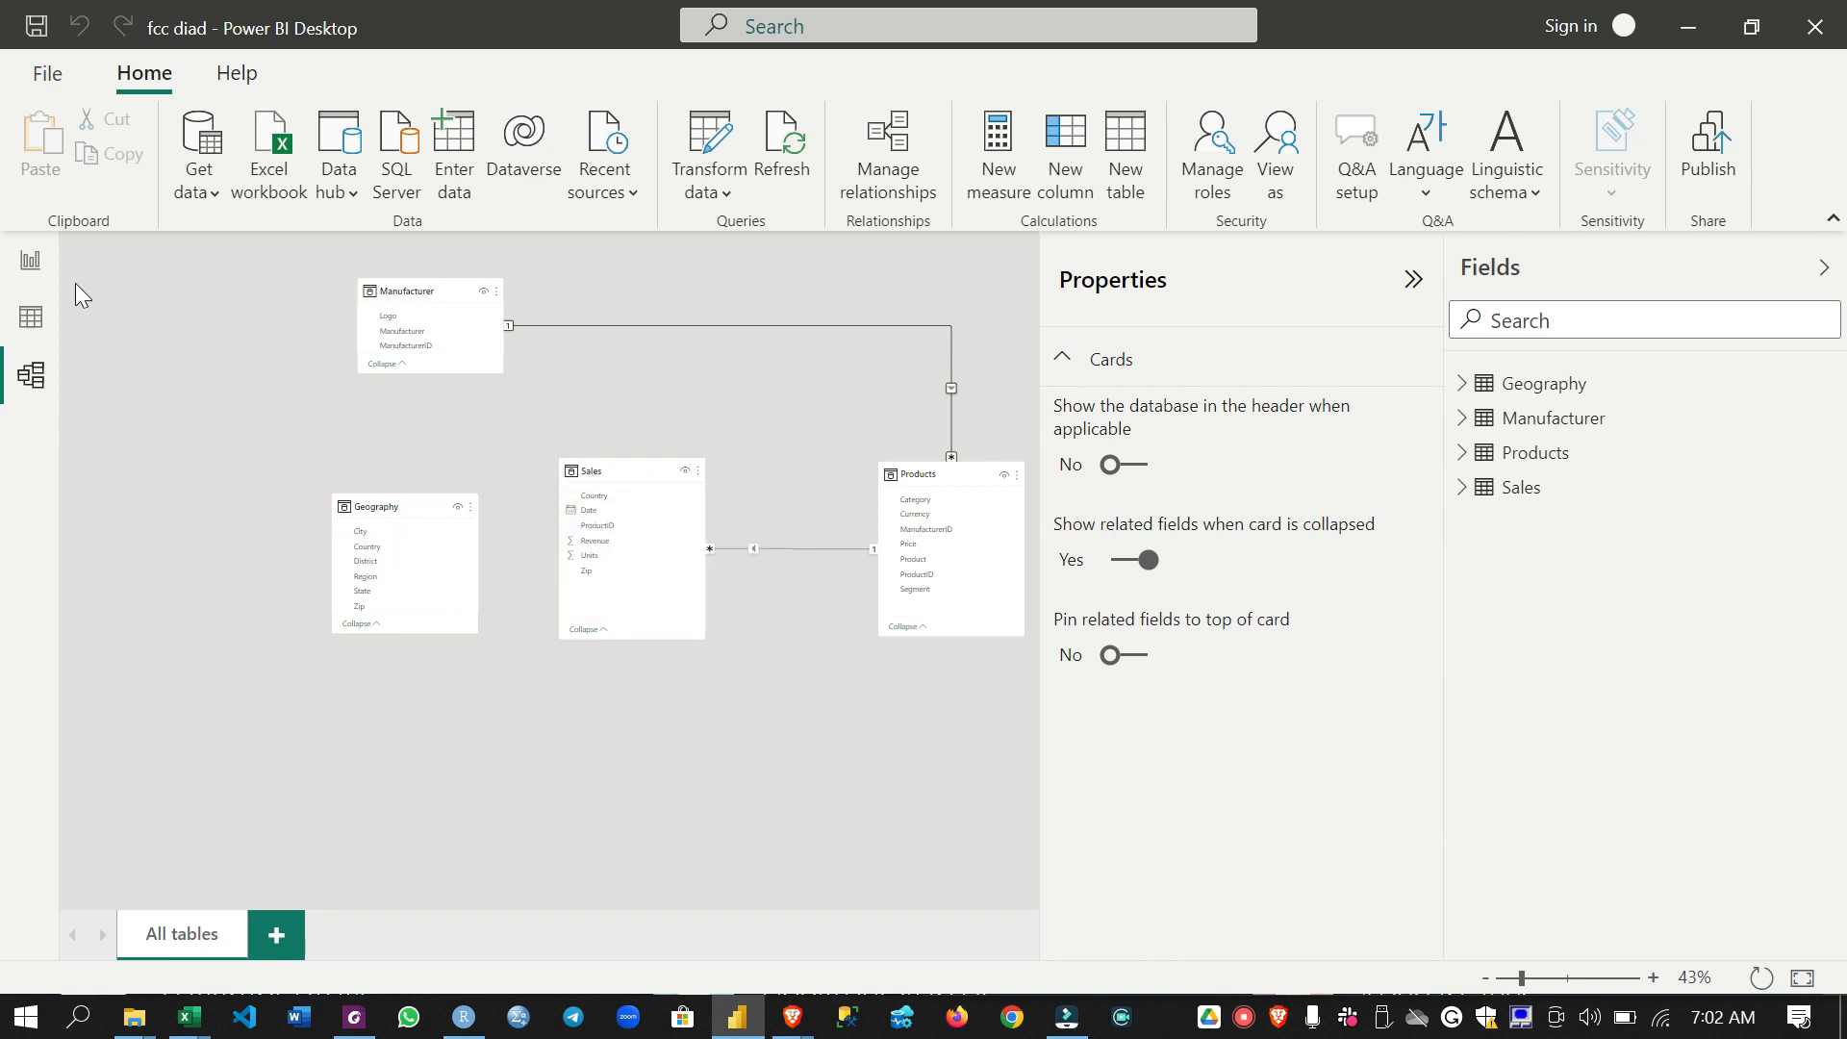
- Add a clustered column chart to the blank report page and move it slightly away from the page corner
left_click(29, 263)
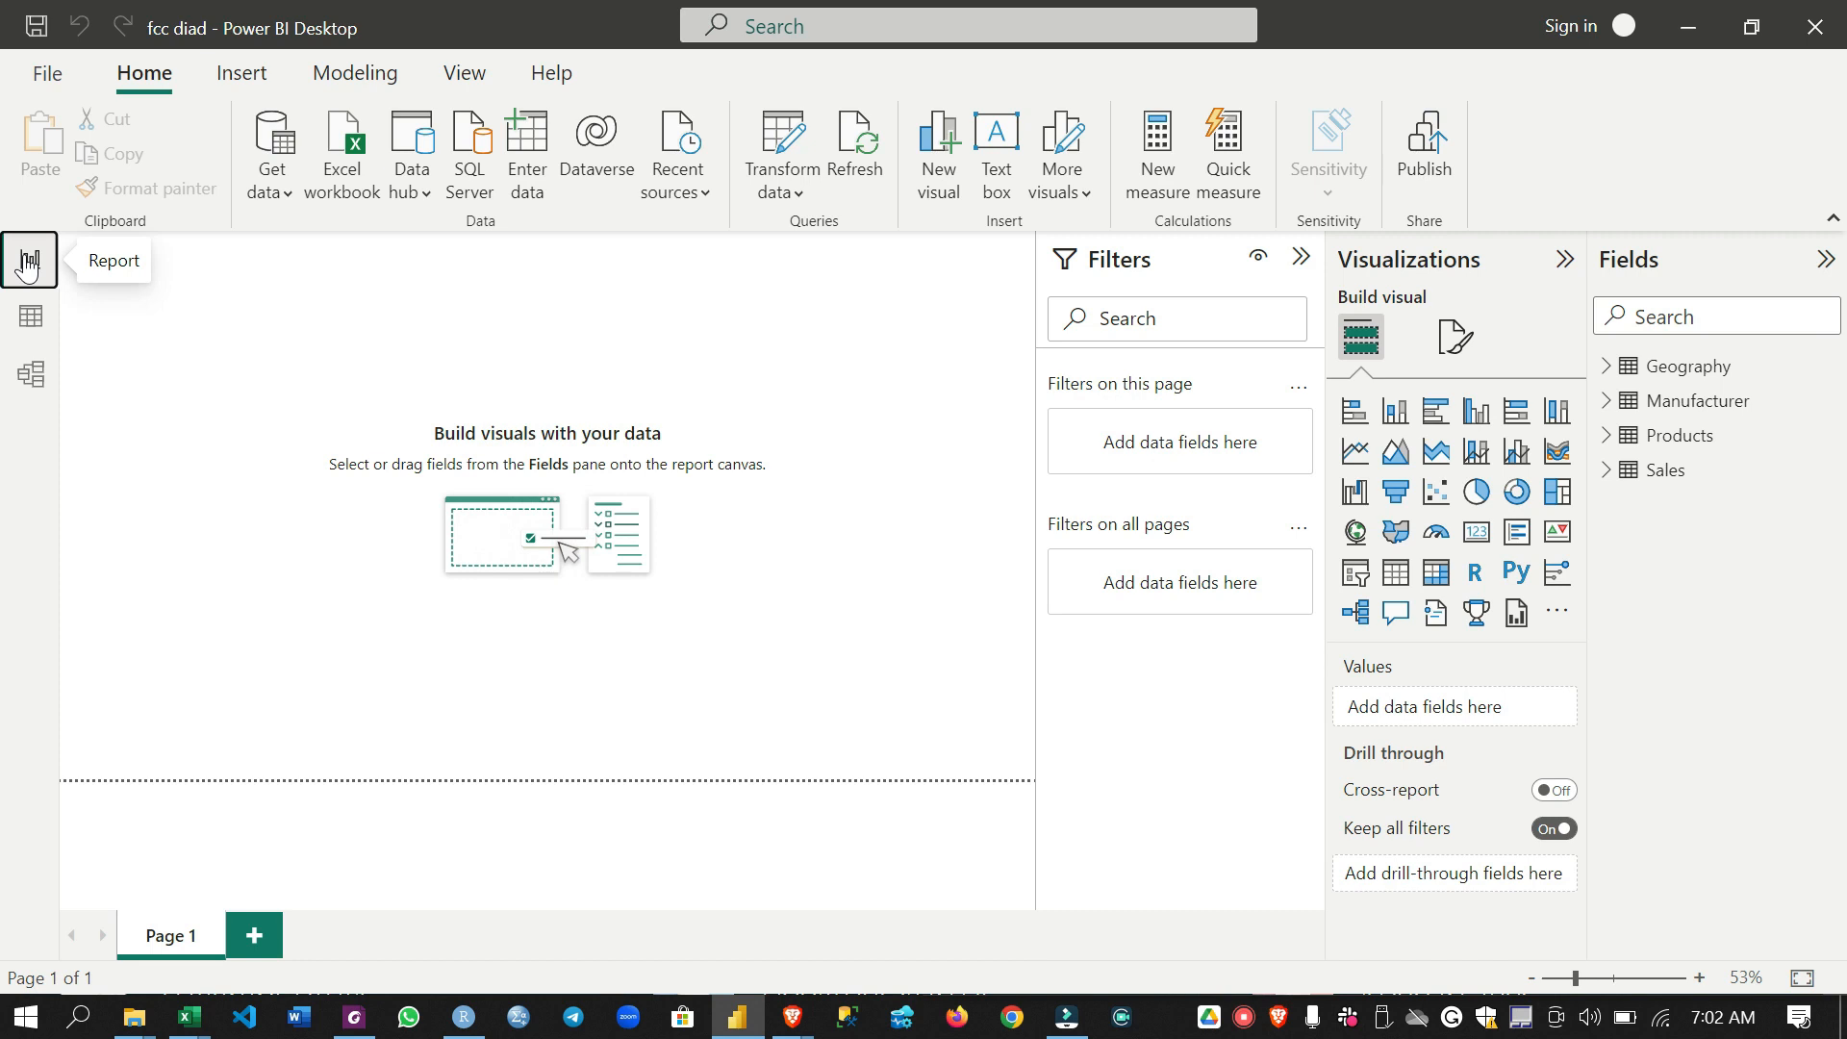
left_click(250, 318)
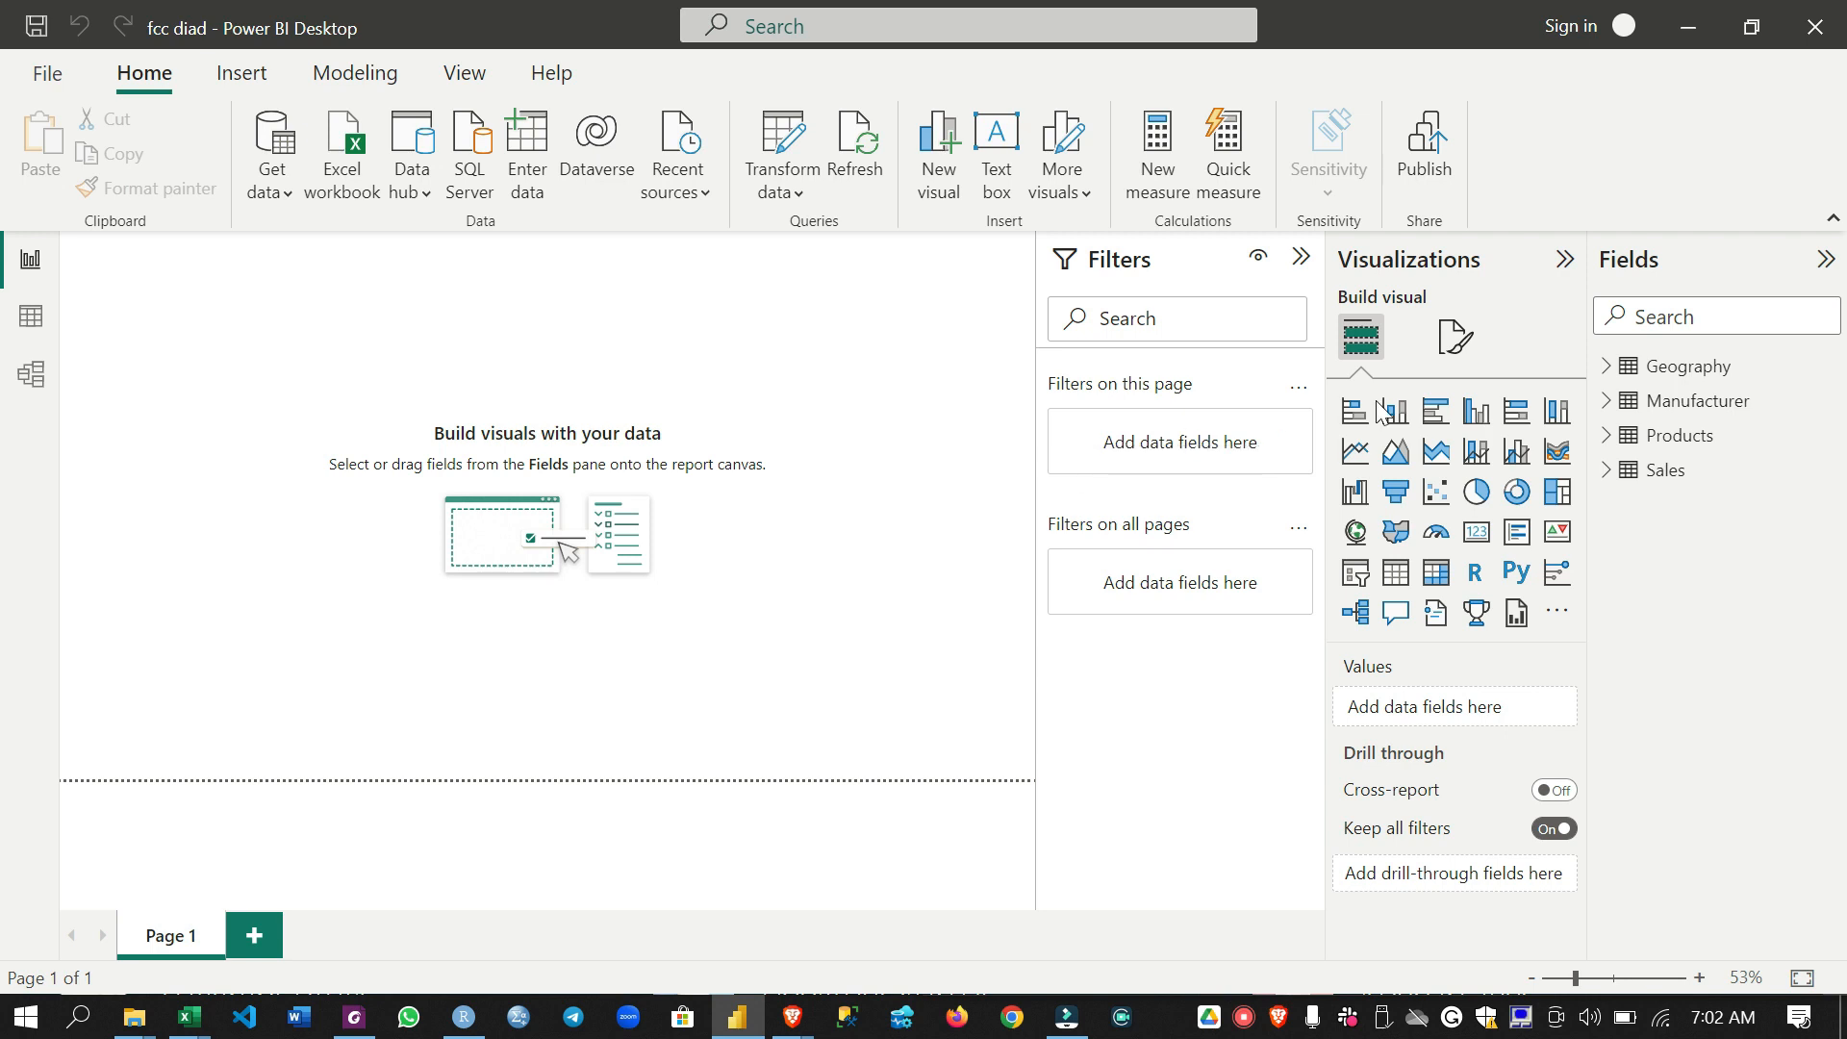
left_click(1472, 416)
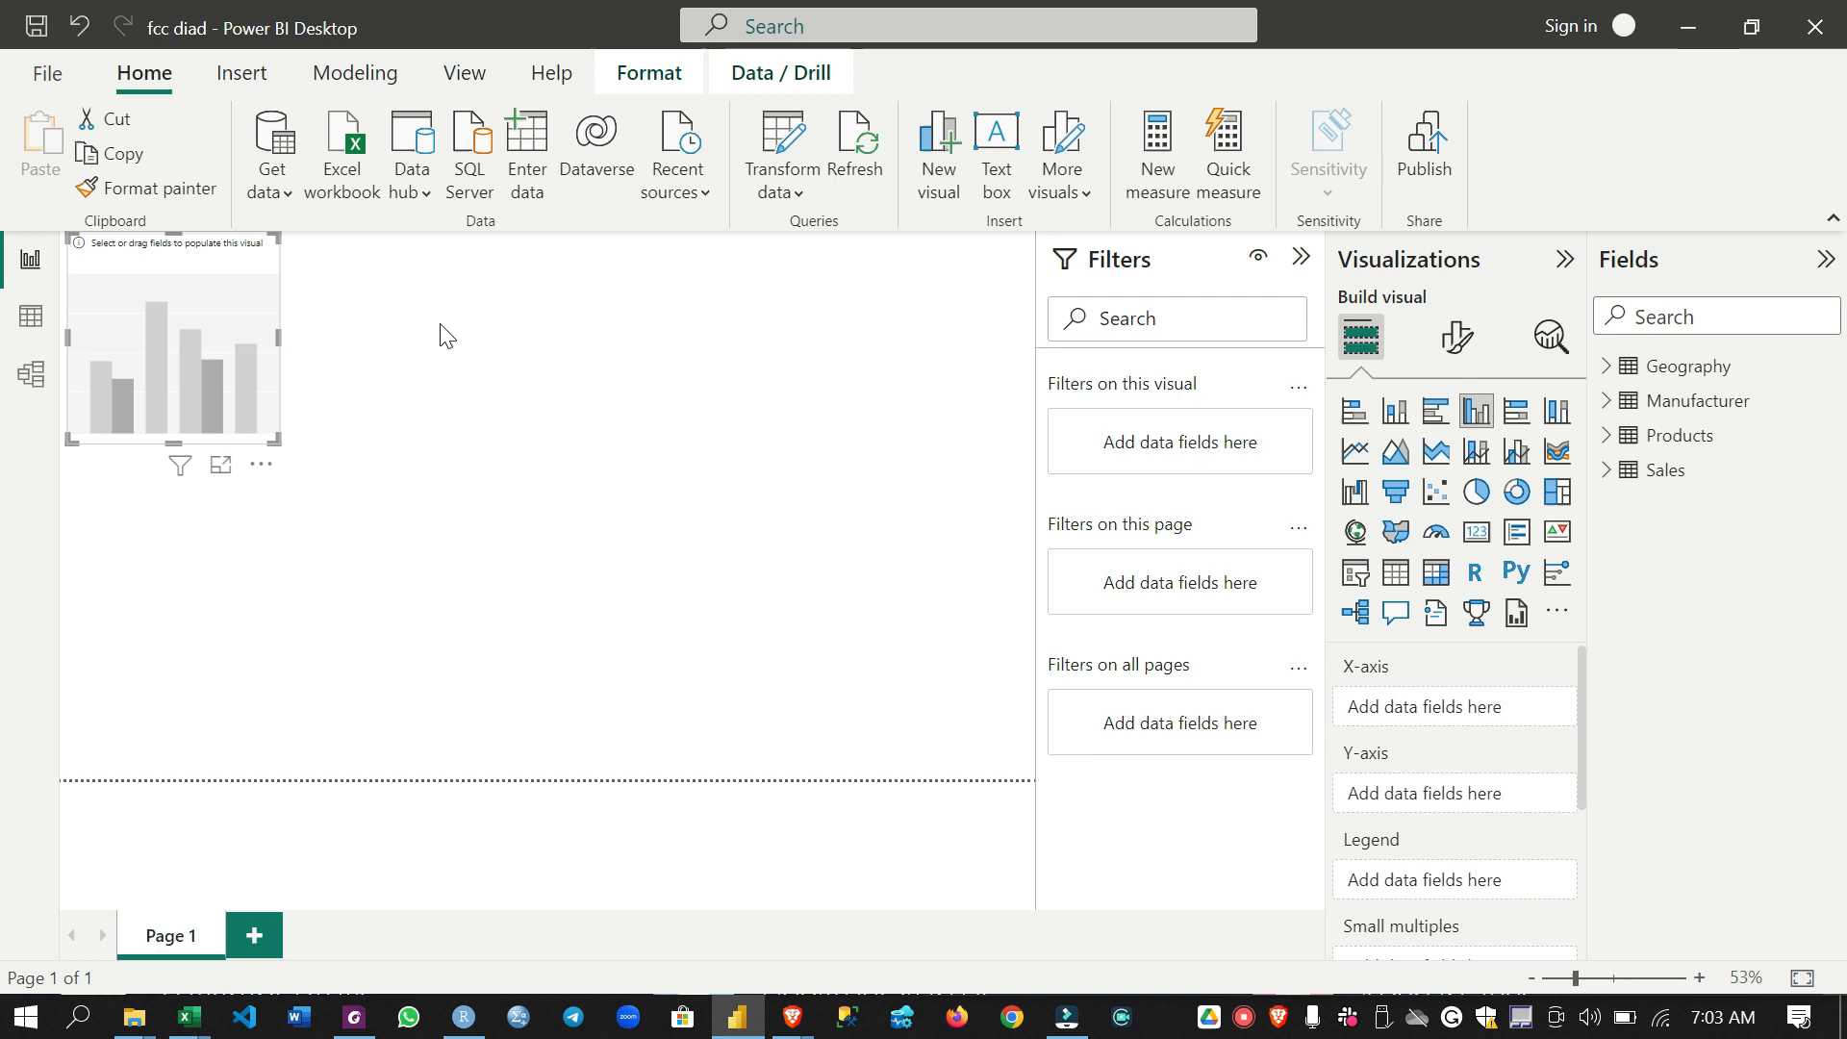
left_click_drag(252, 289, 337, 337)
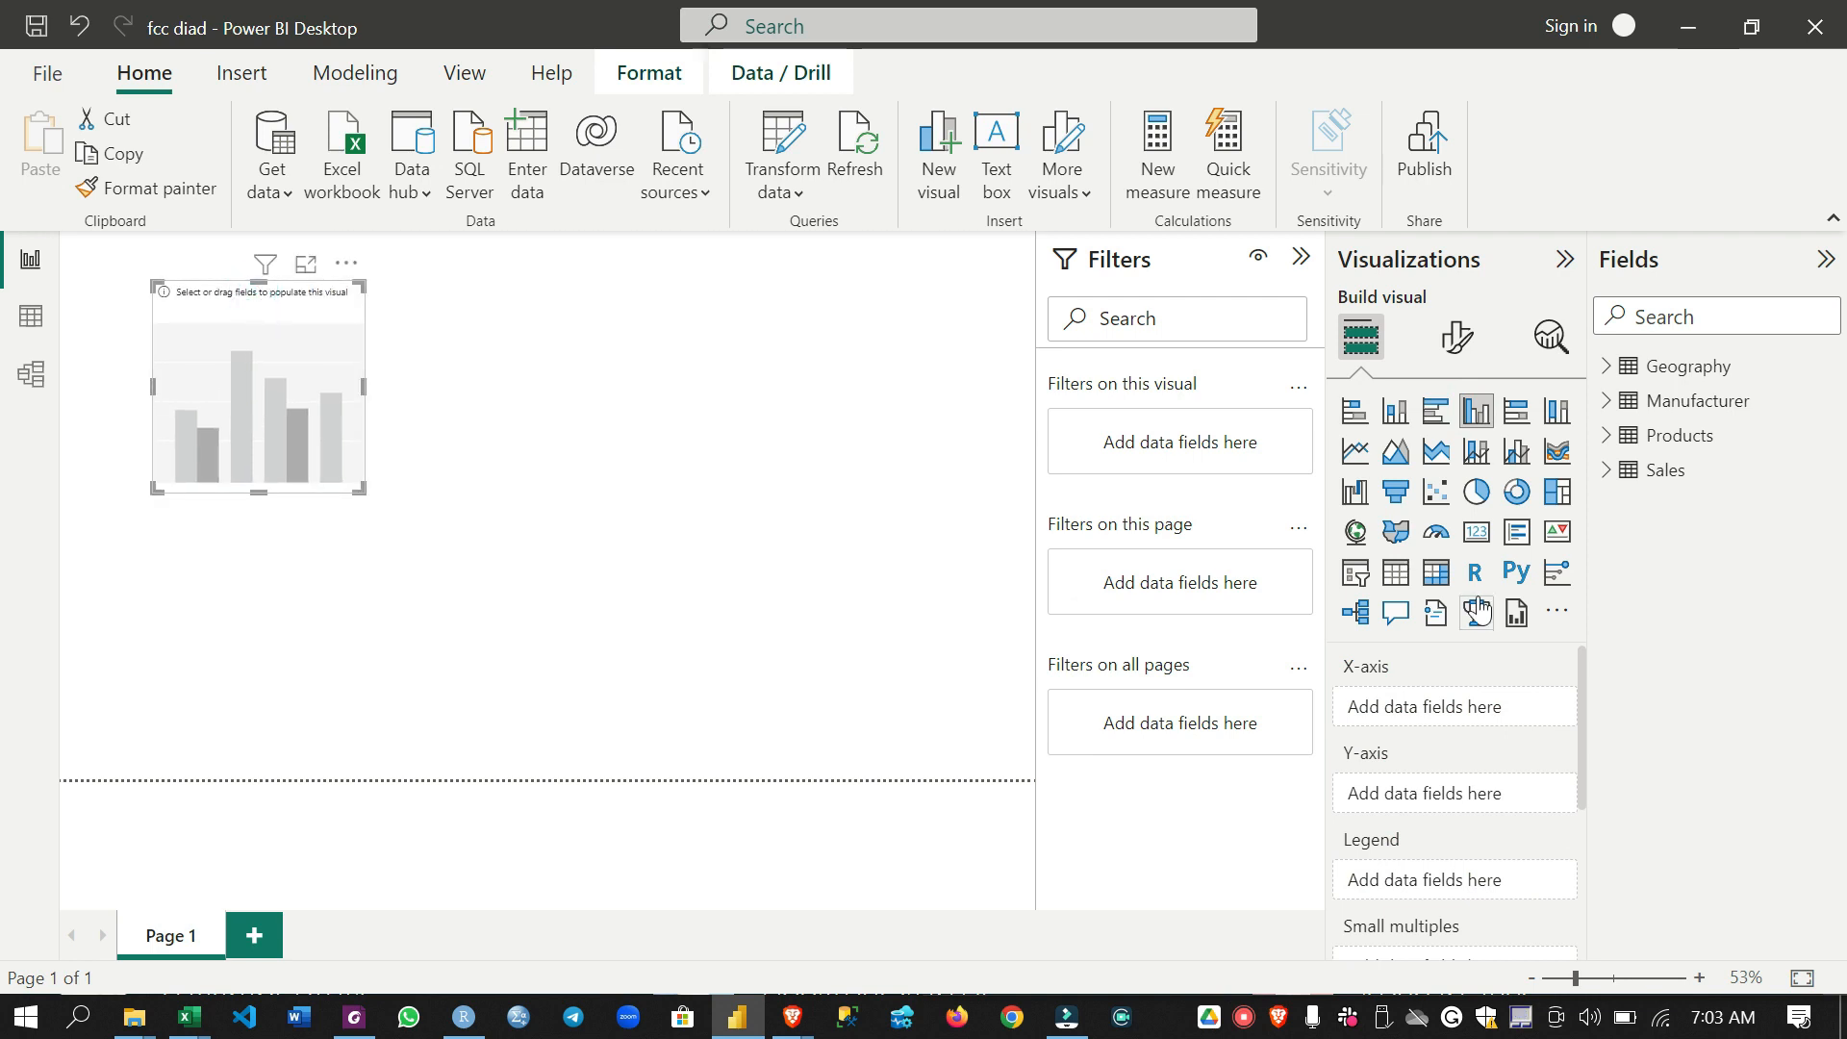
- Assign Country from Geography to the chart's X-axis and Revenue from Sales to its Y-axis
left_click(1606, 470)
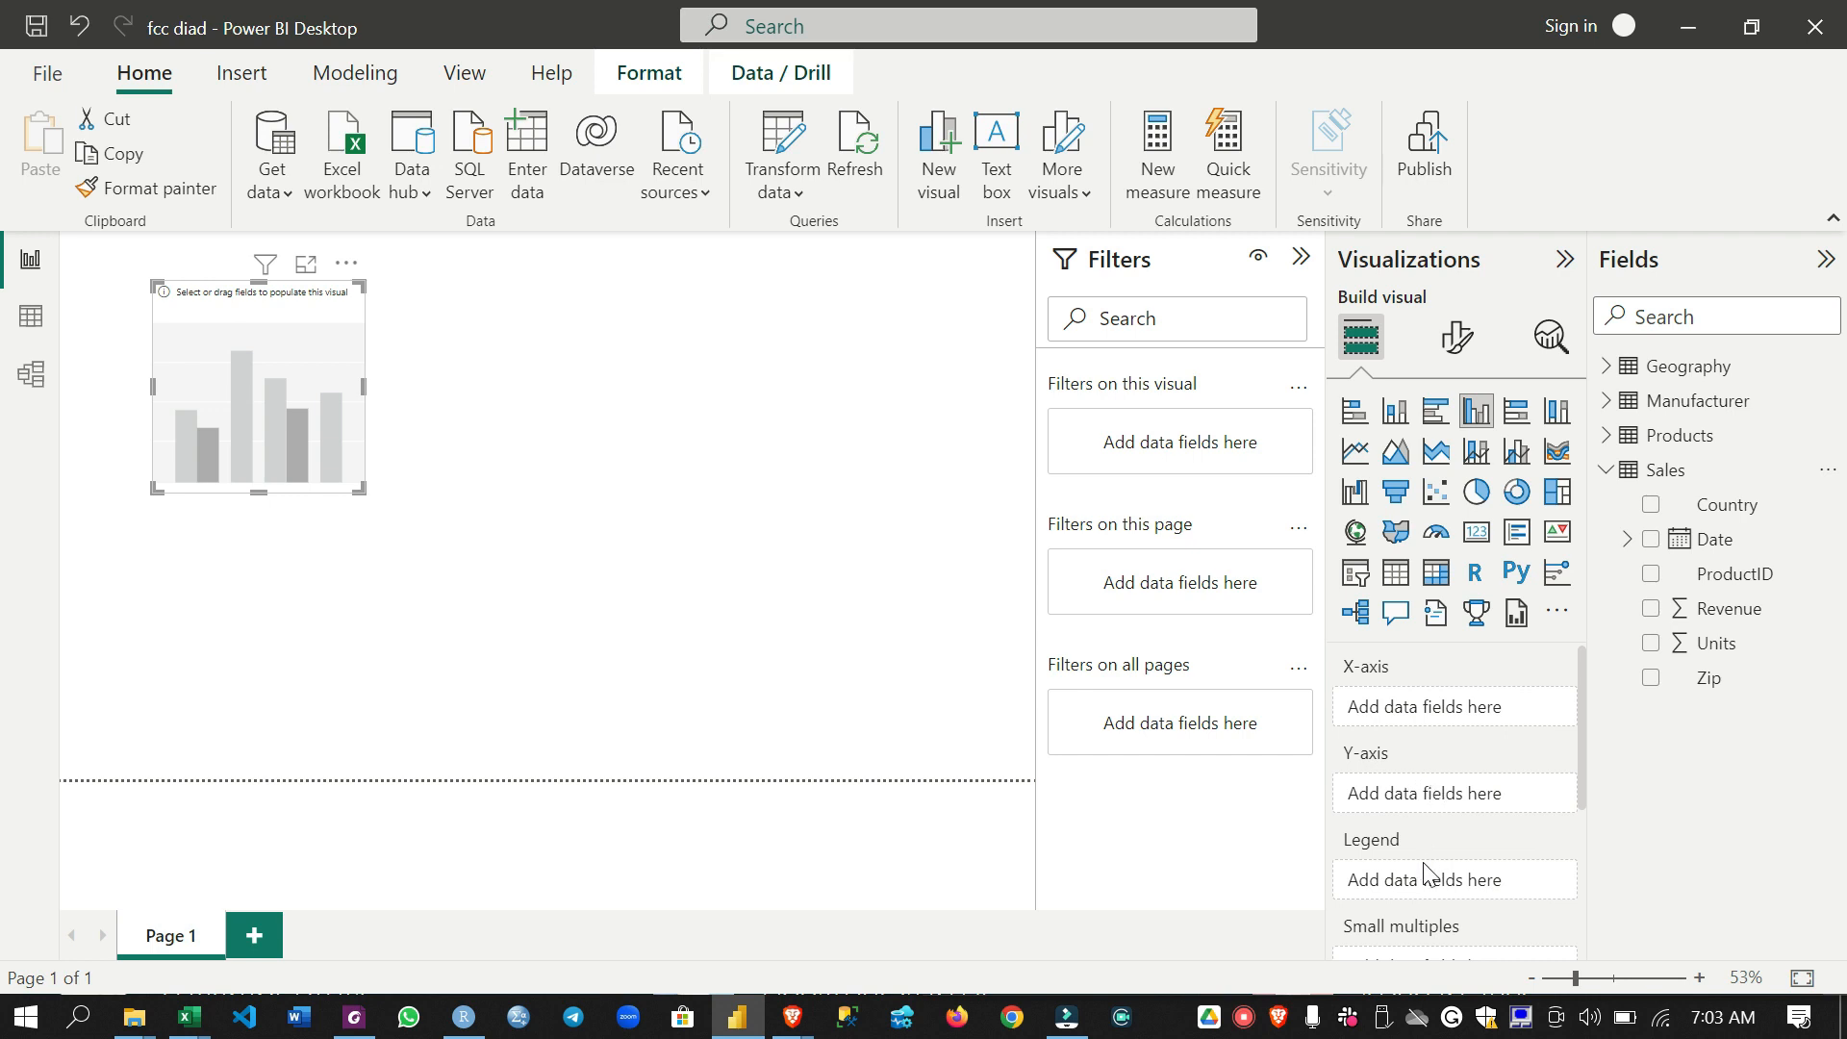
scroll(1448, 870, "down", 5)
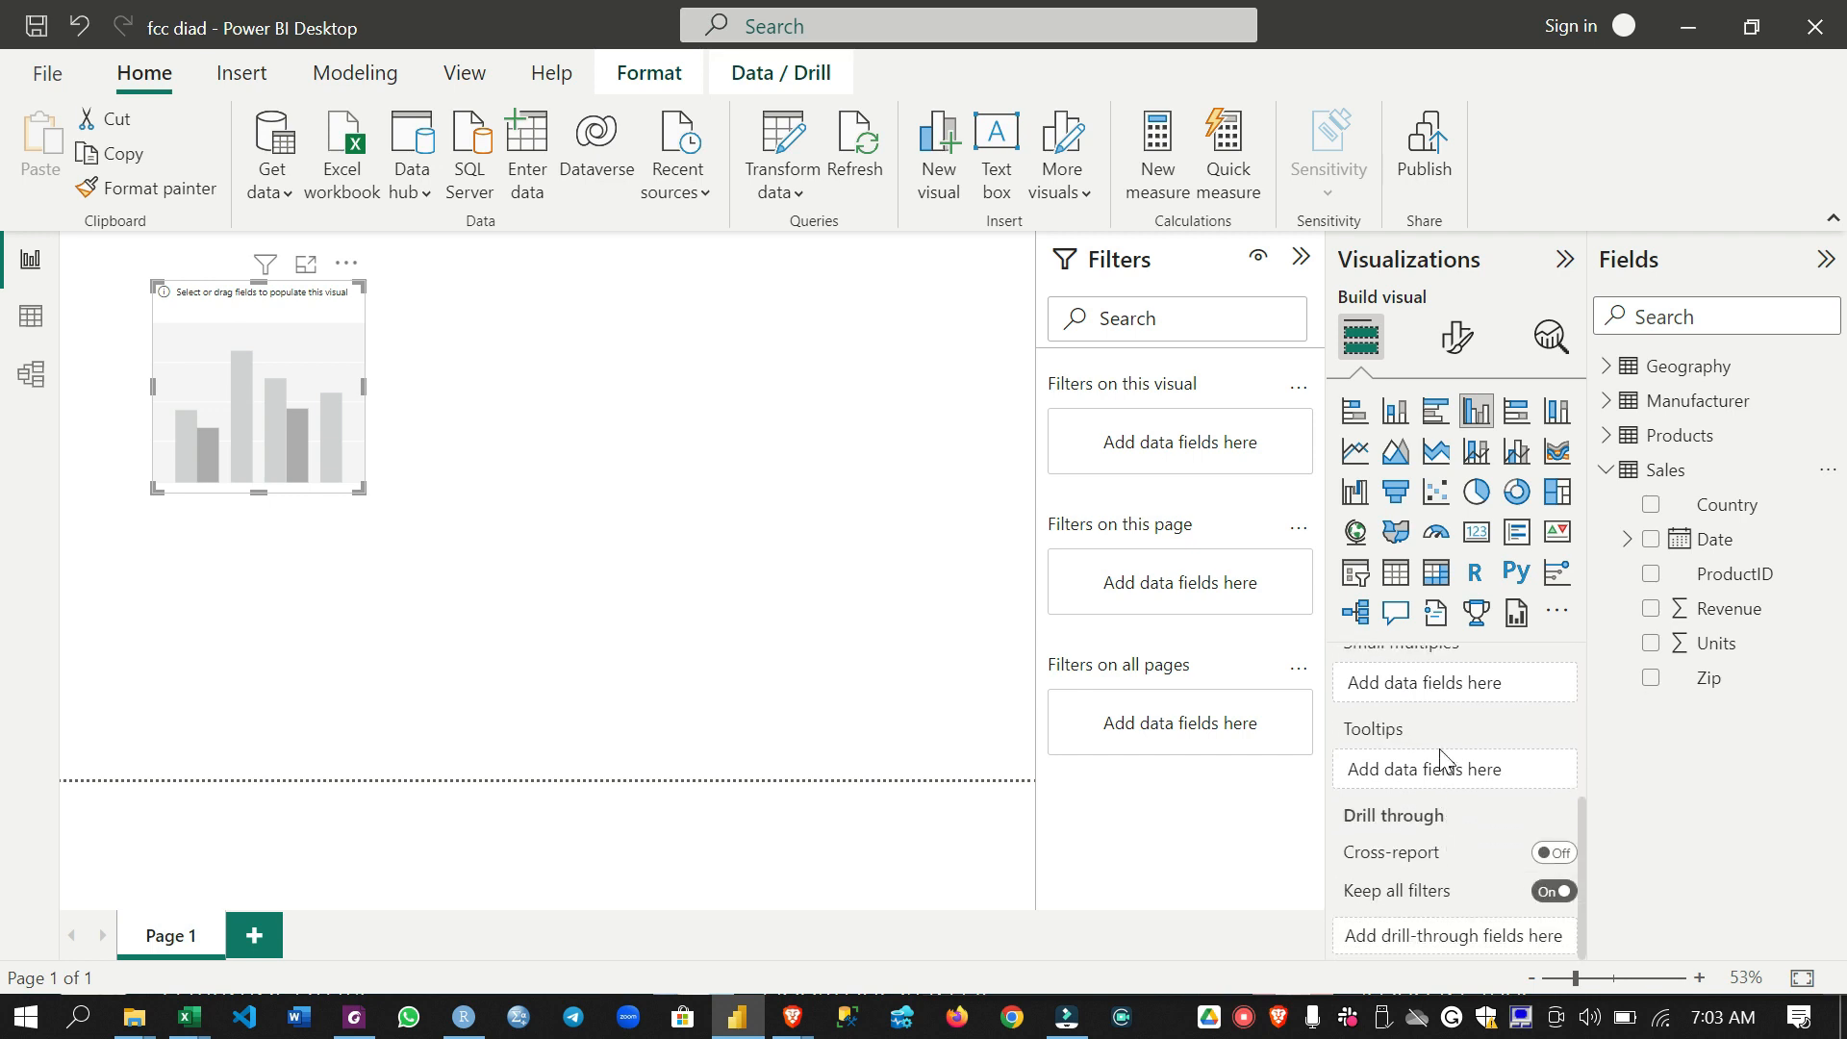
scroll(1449, 833, "up", 5)
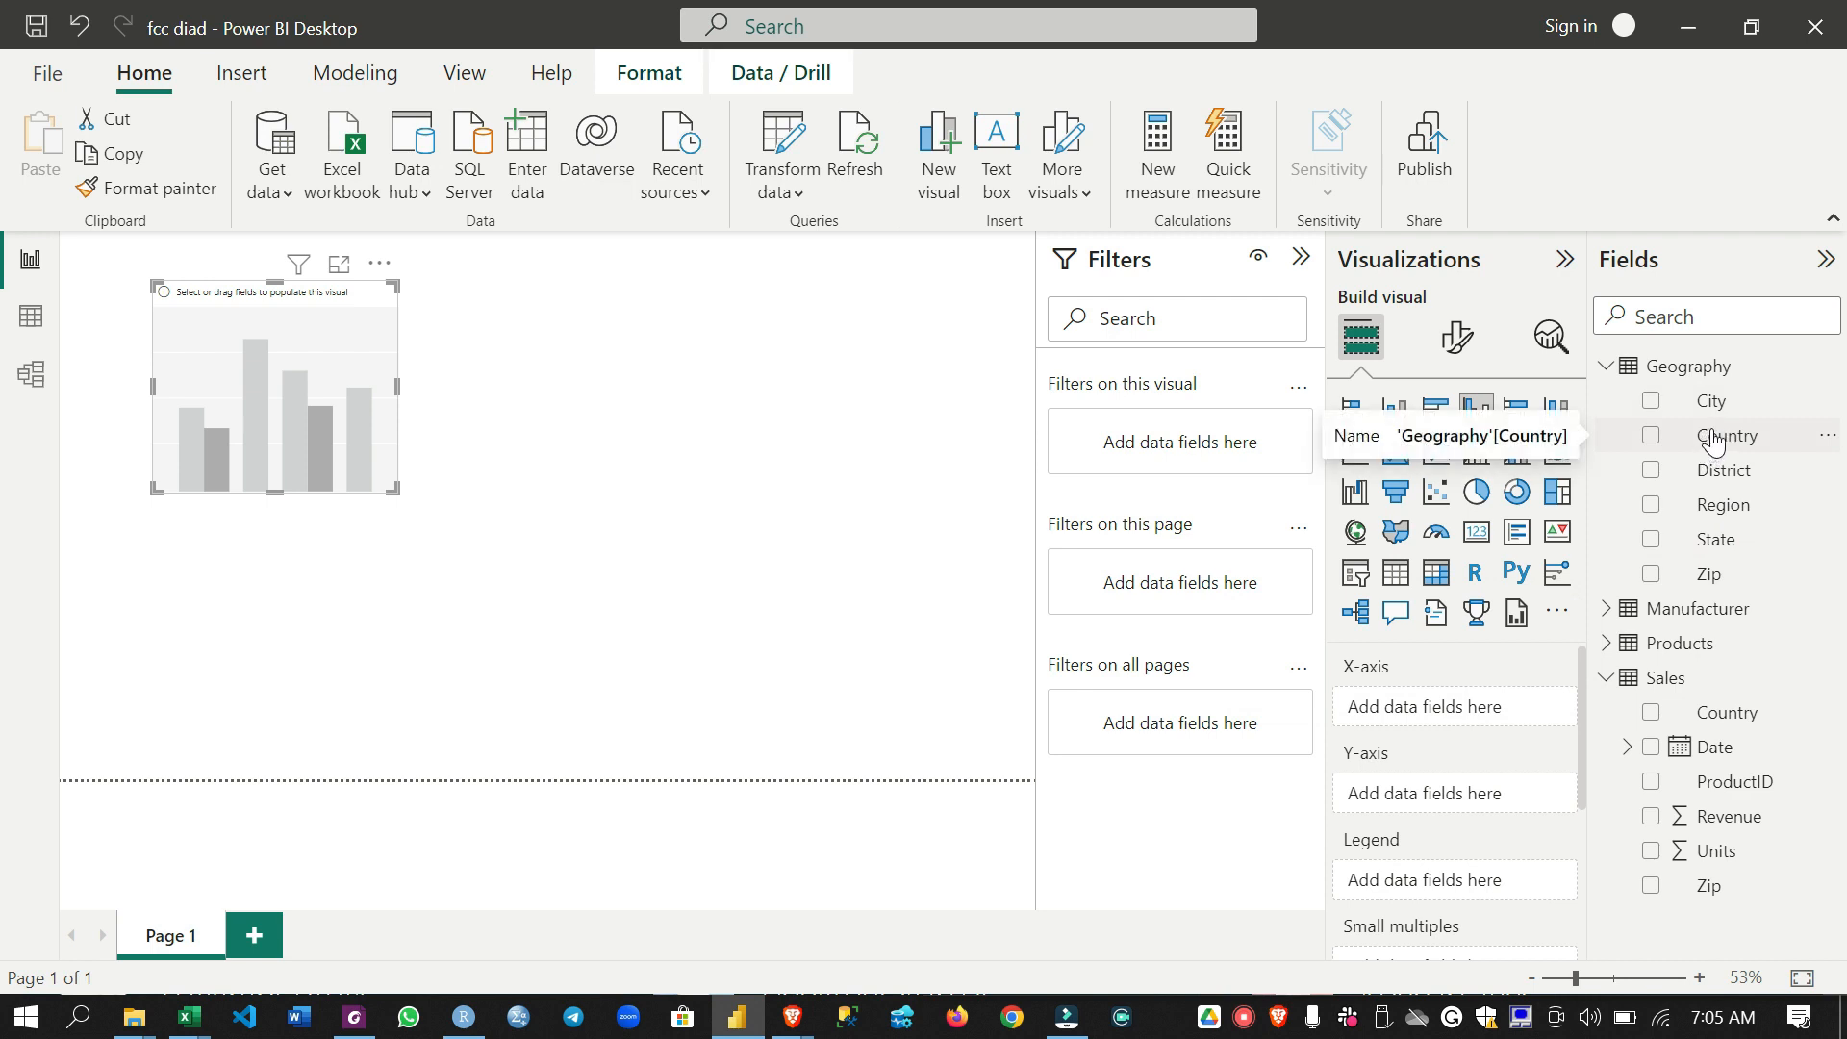
left_click_drag(1715, 440, 1468, 705)
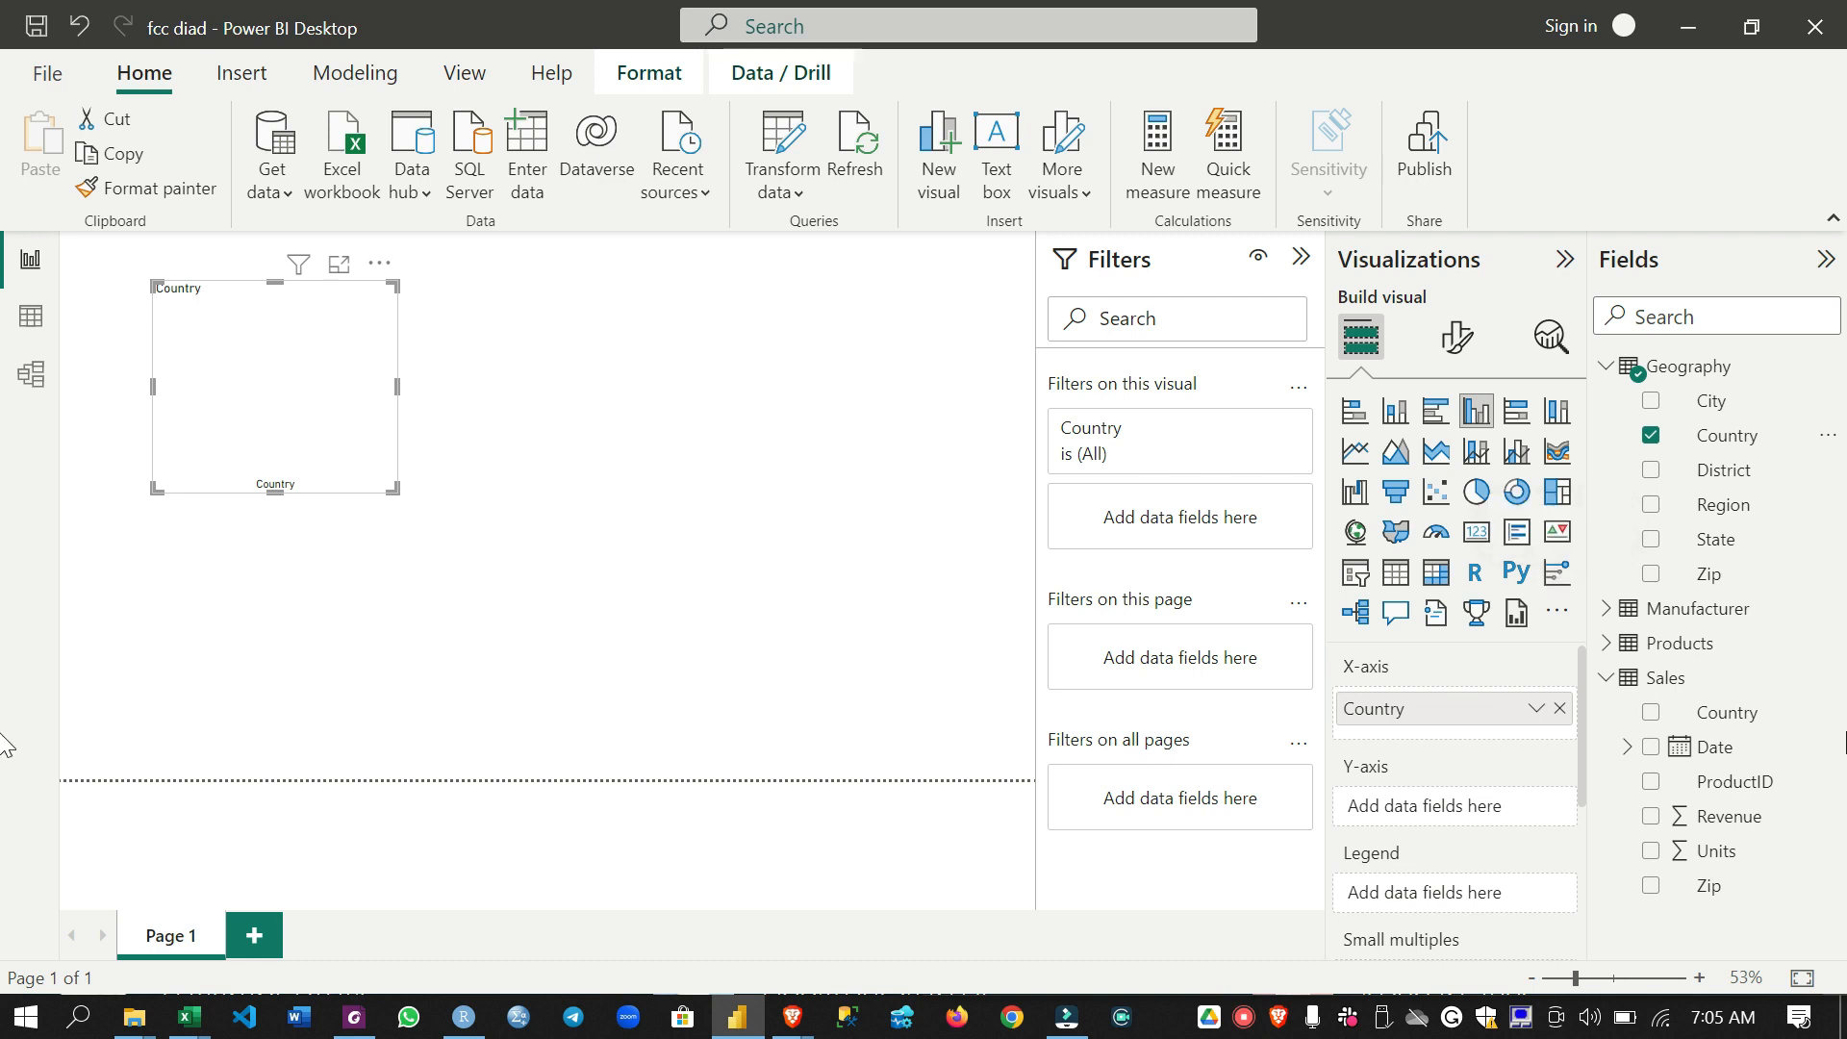
left_click_drag(1690, 833, 1501, 811)
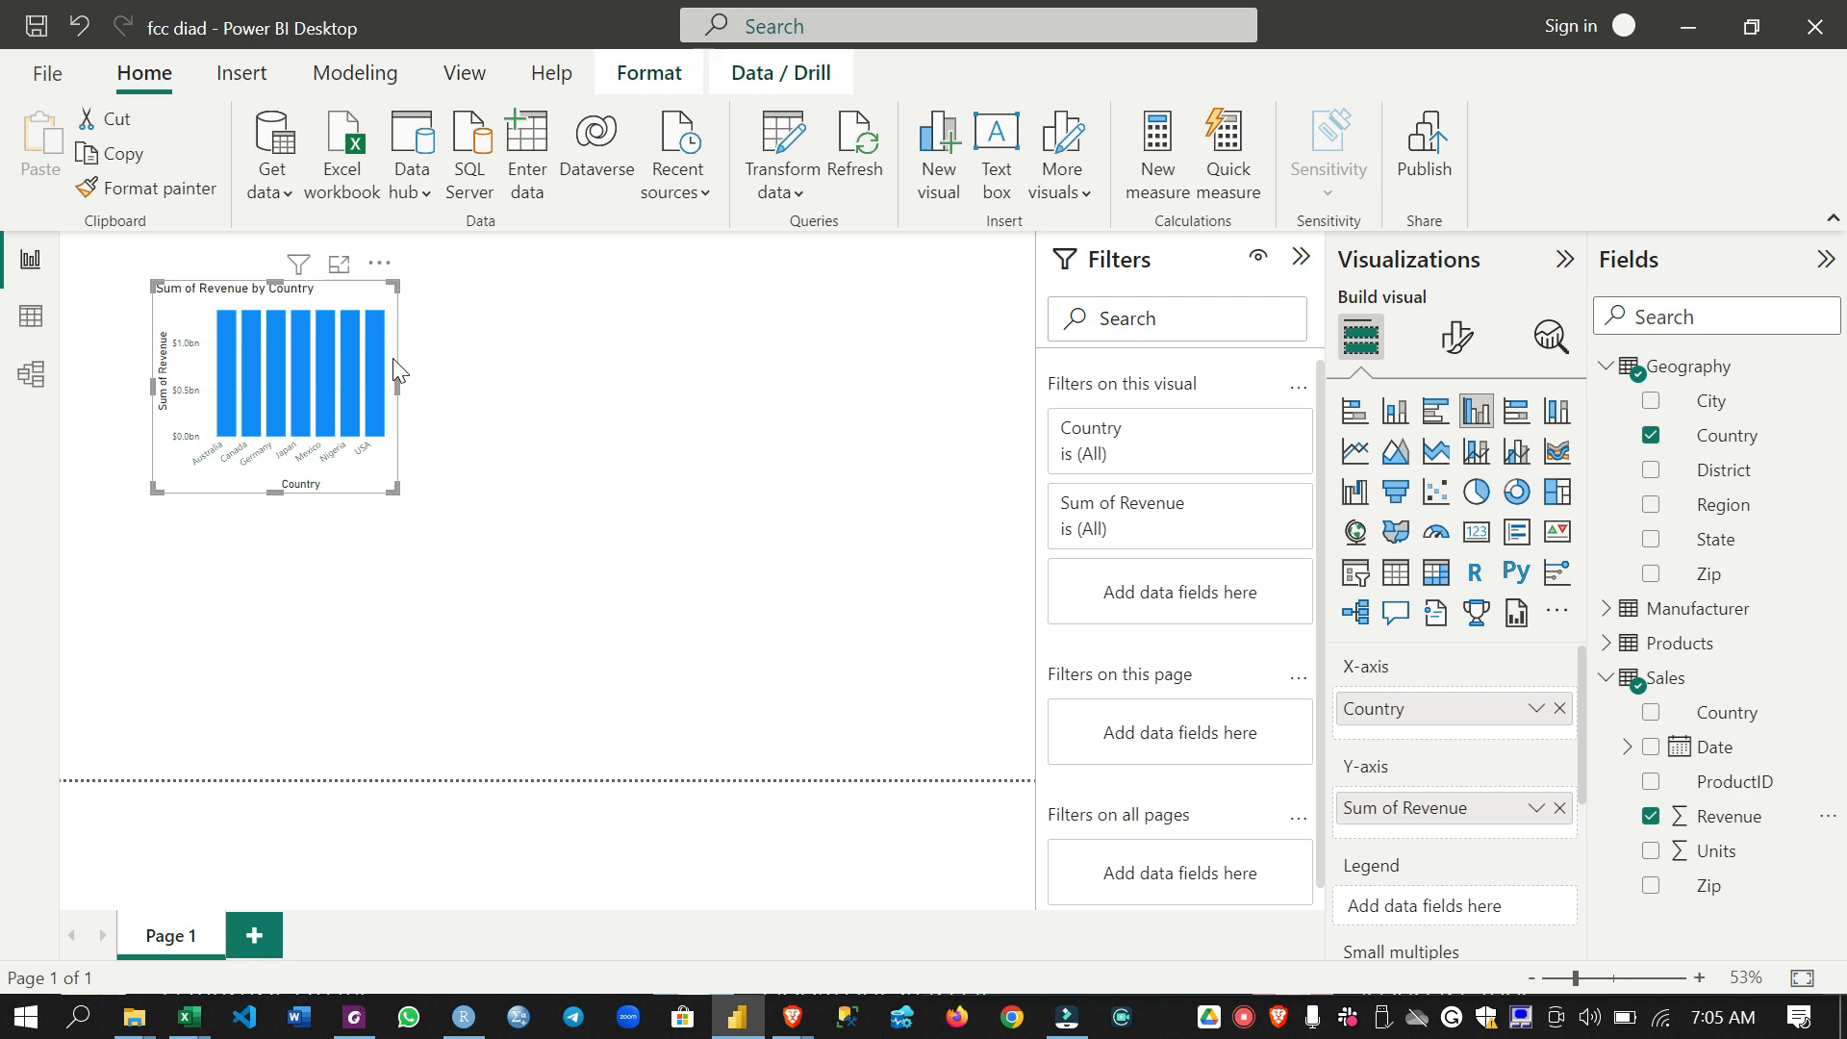
- Enlarge the revenue by country column chart so that it covers about half of the page width
left_click_drag(398, 385, 453, 387)
left_click_drag(448, 488, 681, 662)
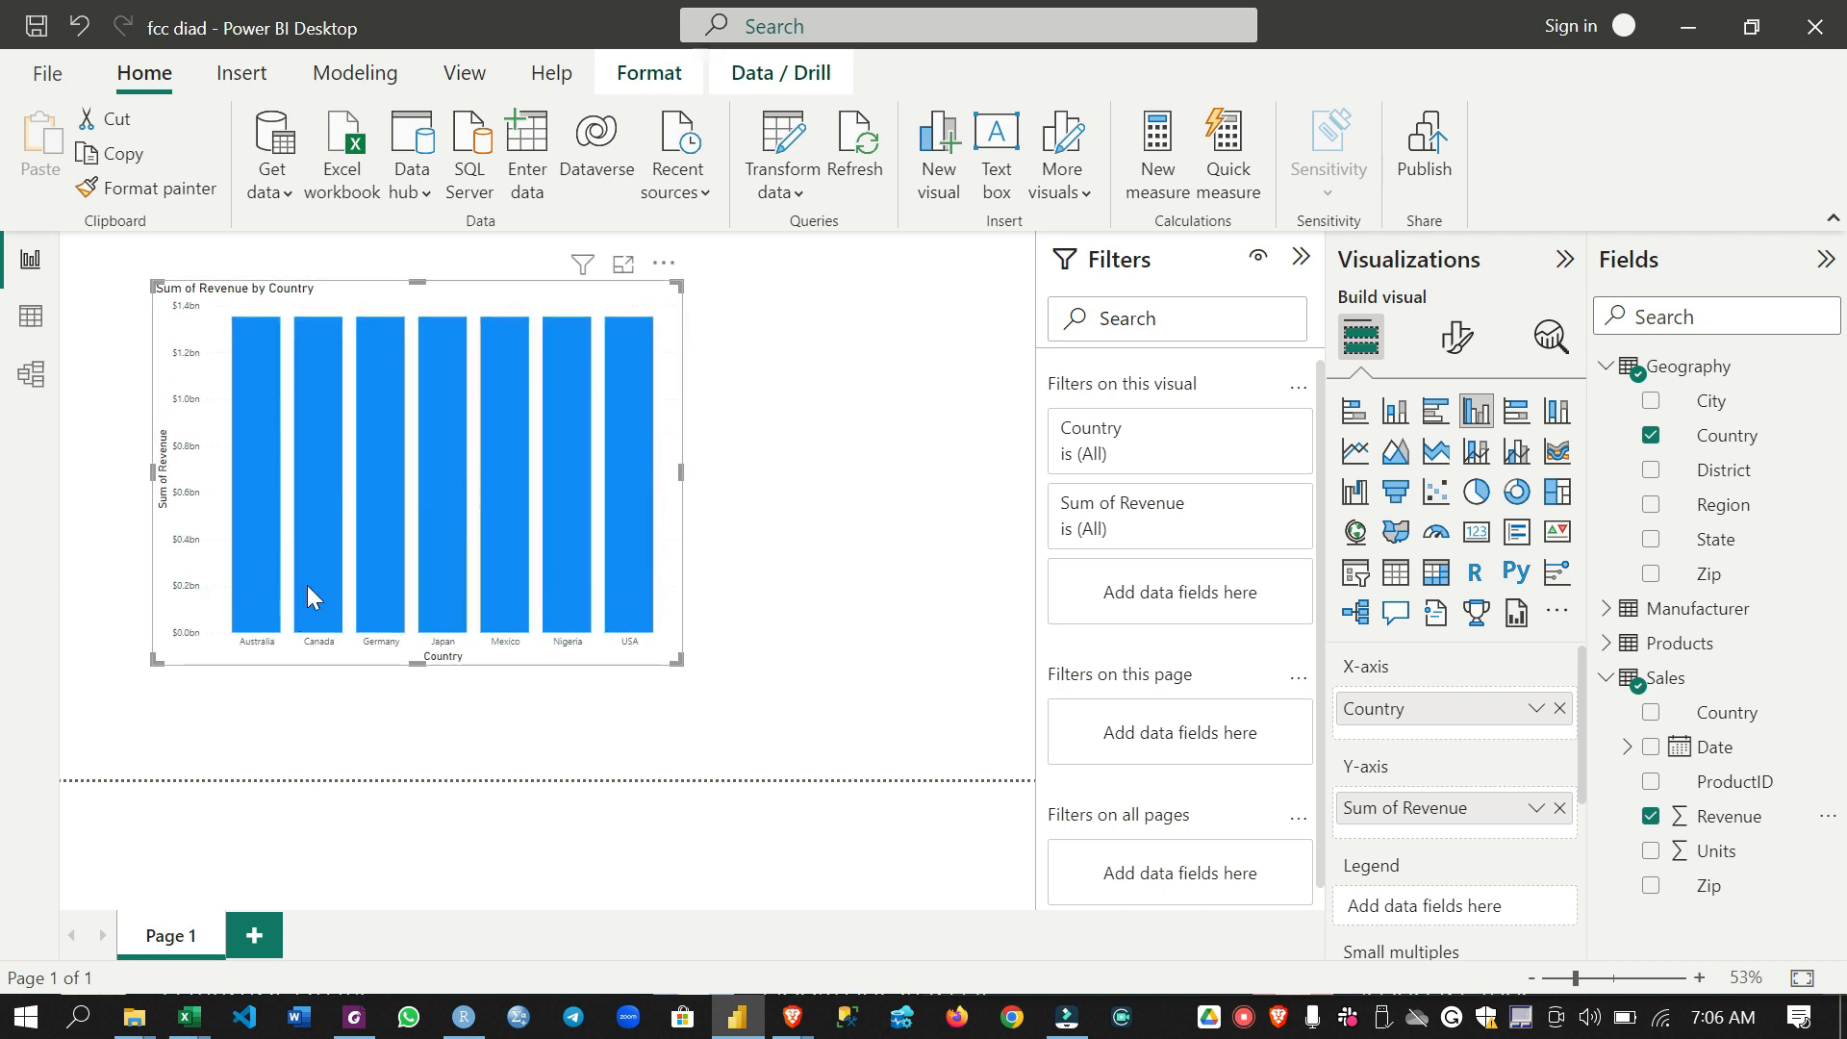
mouse_move(626, 608)
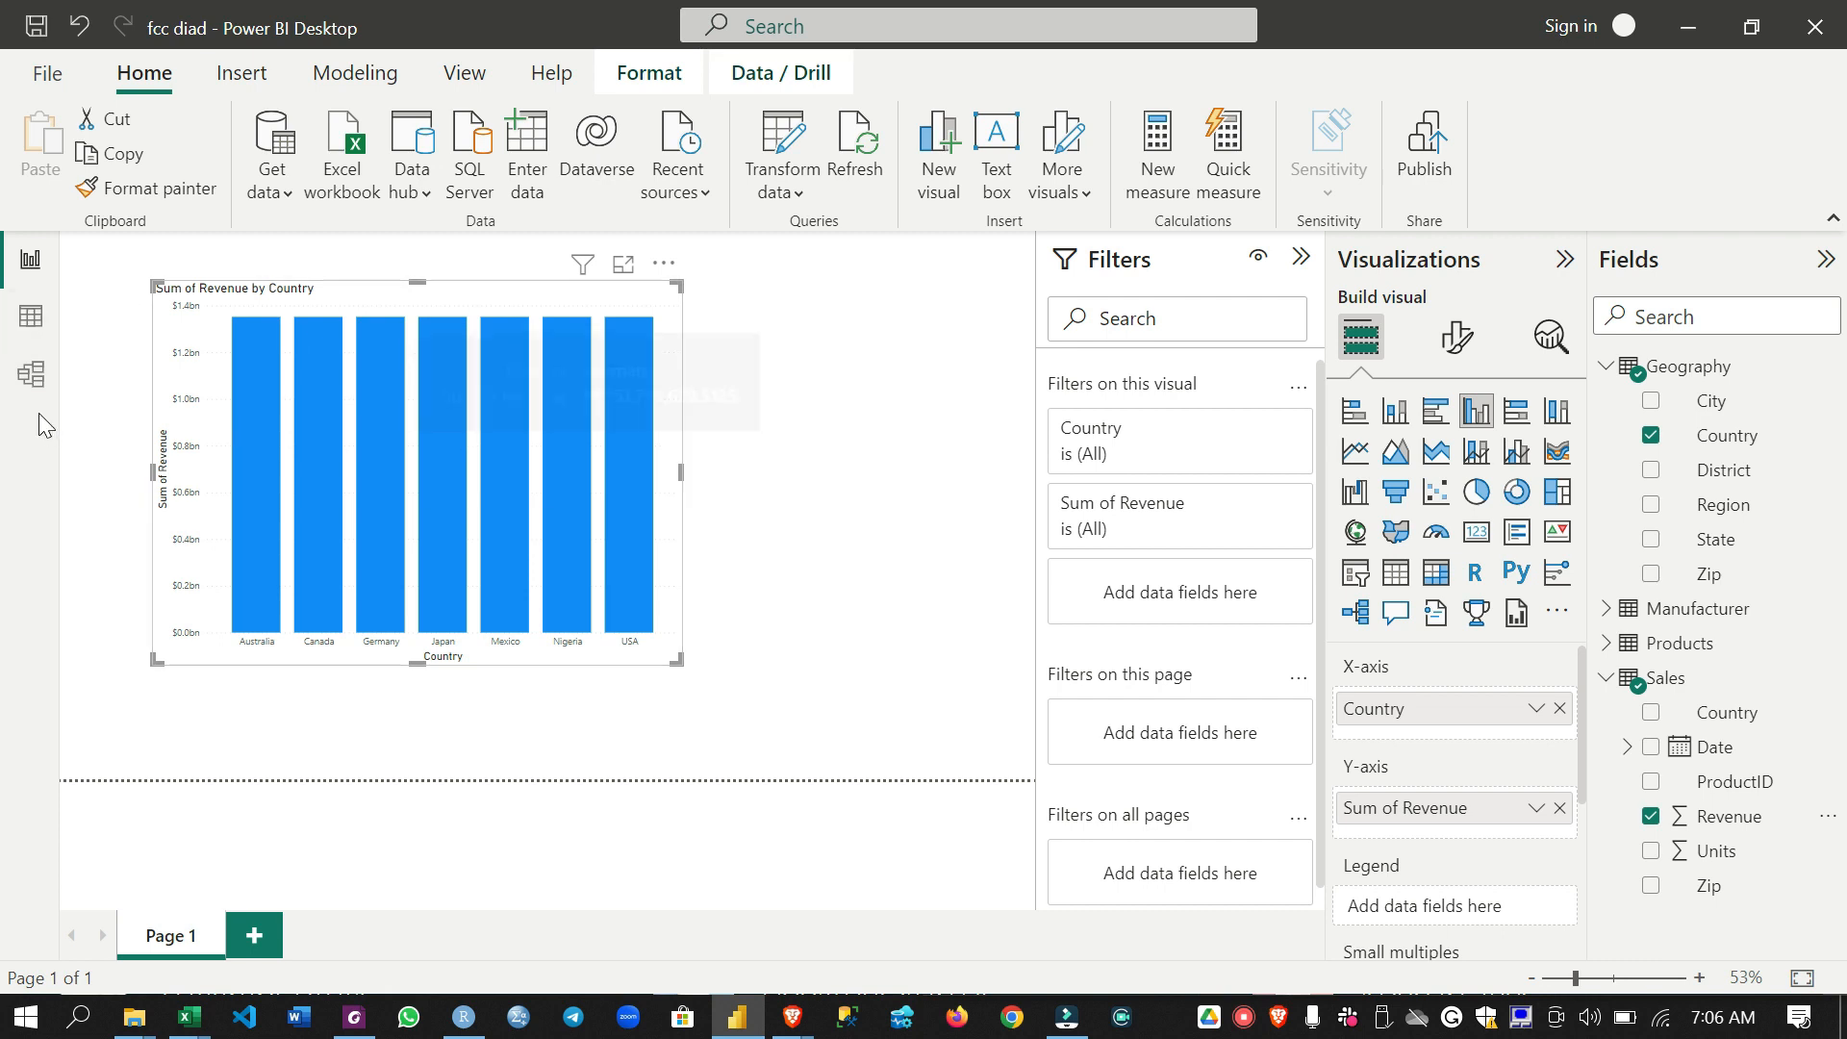
left_click(31, 375)
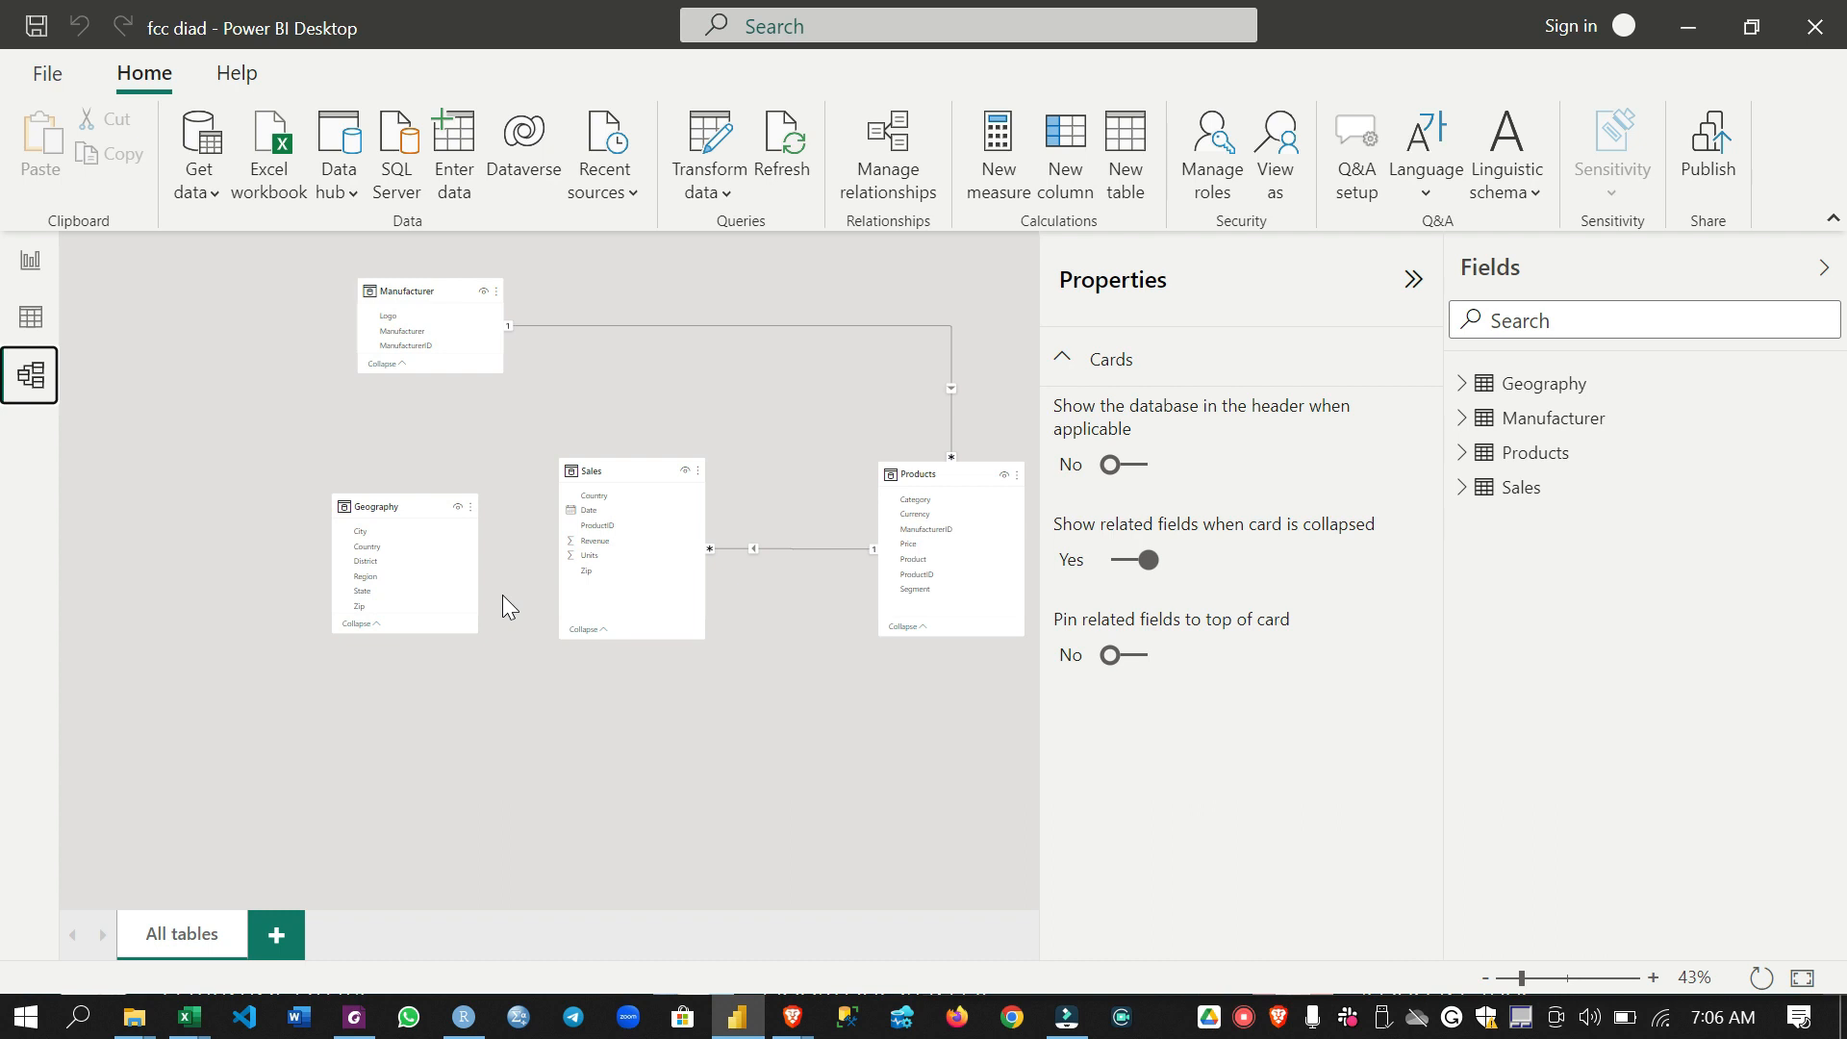
left_click_drag(412, 607, 605, 575)
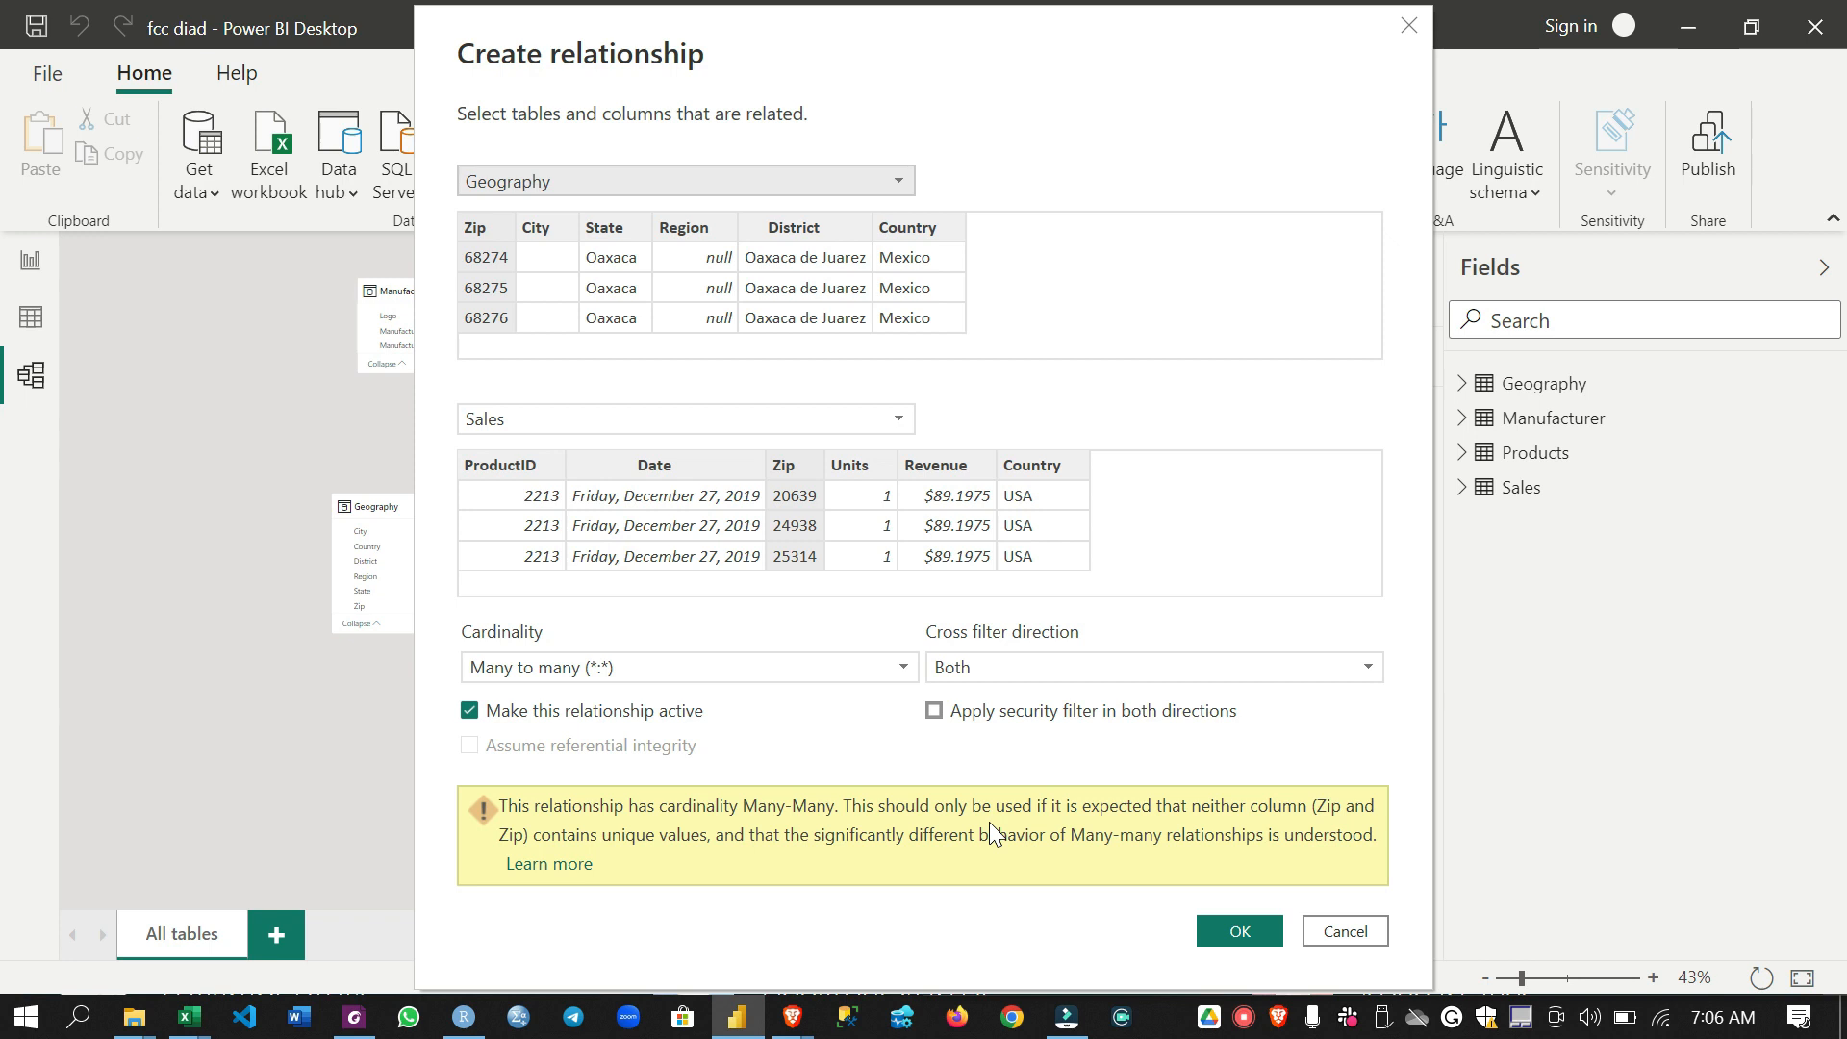
left_click(1346, 932)
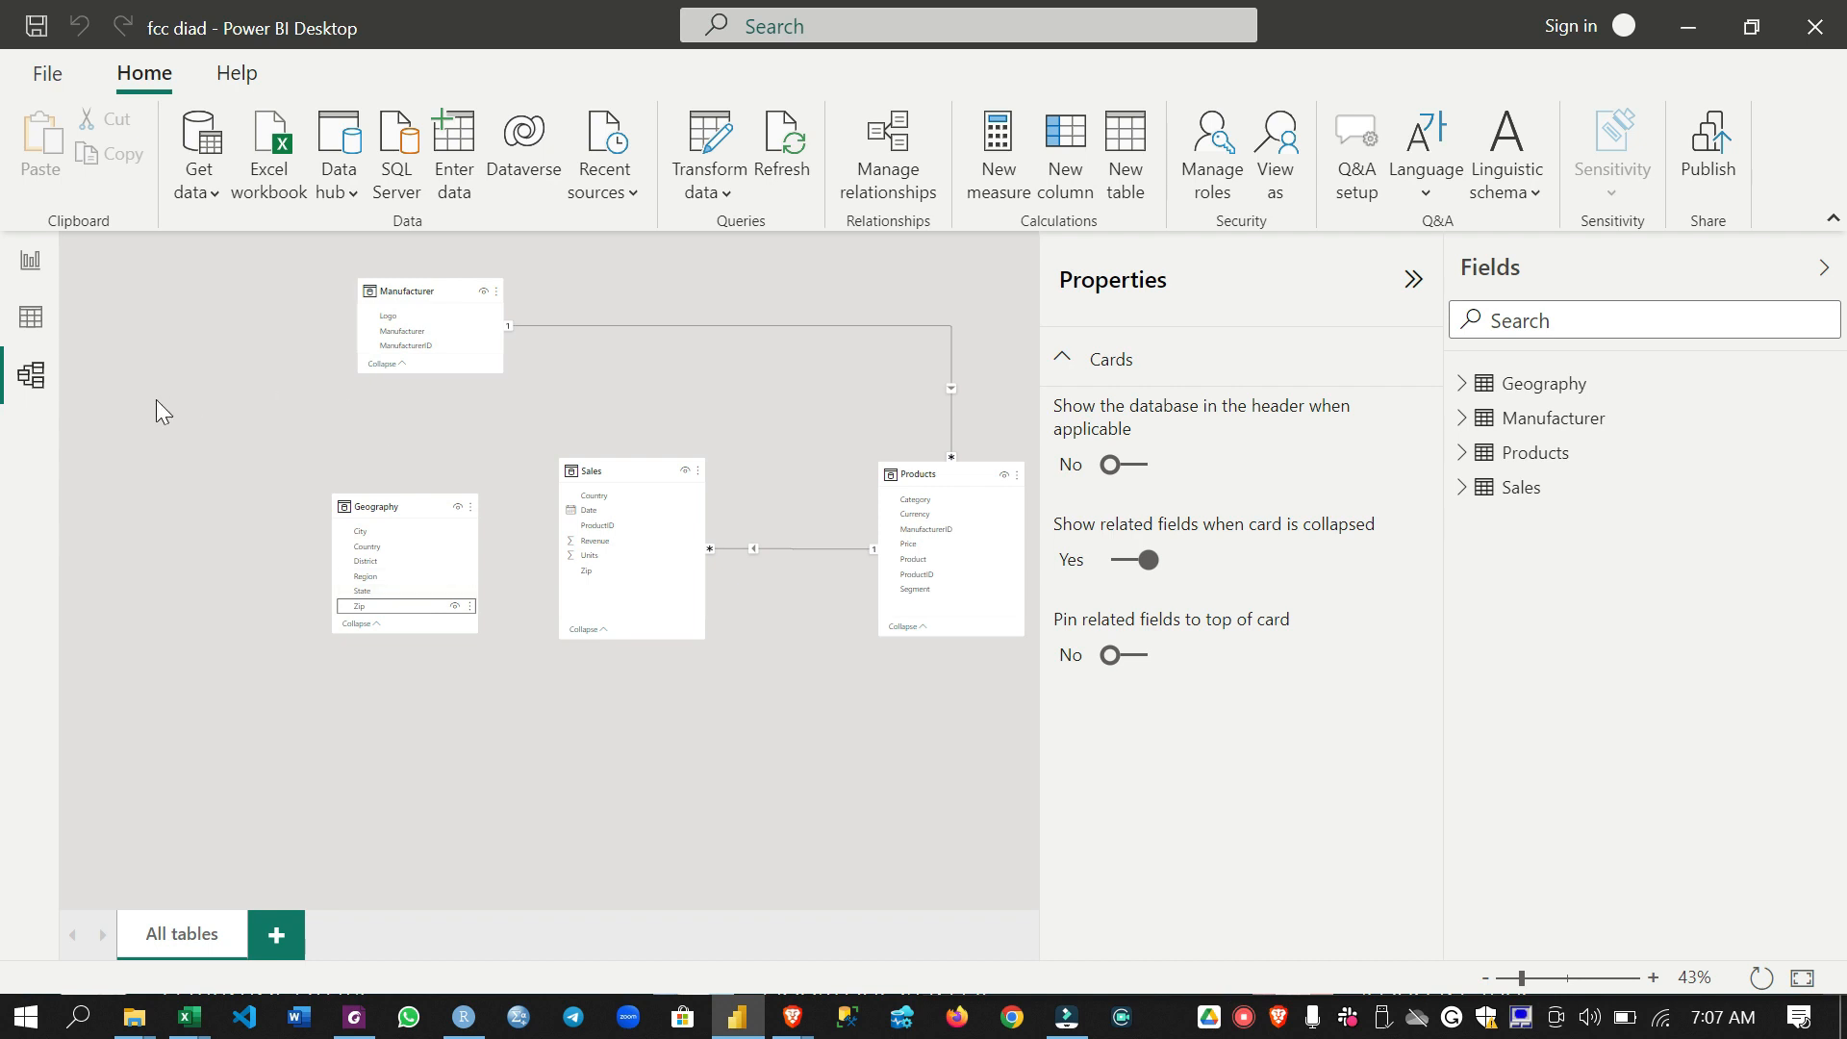
- Add a calculated column to the Geography table with the formula ZipCountry = Geography[Zip] & ", " & Geography[Country]
left_click(31, 318)
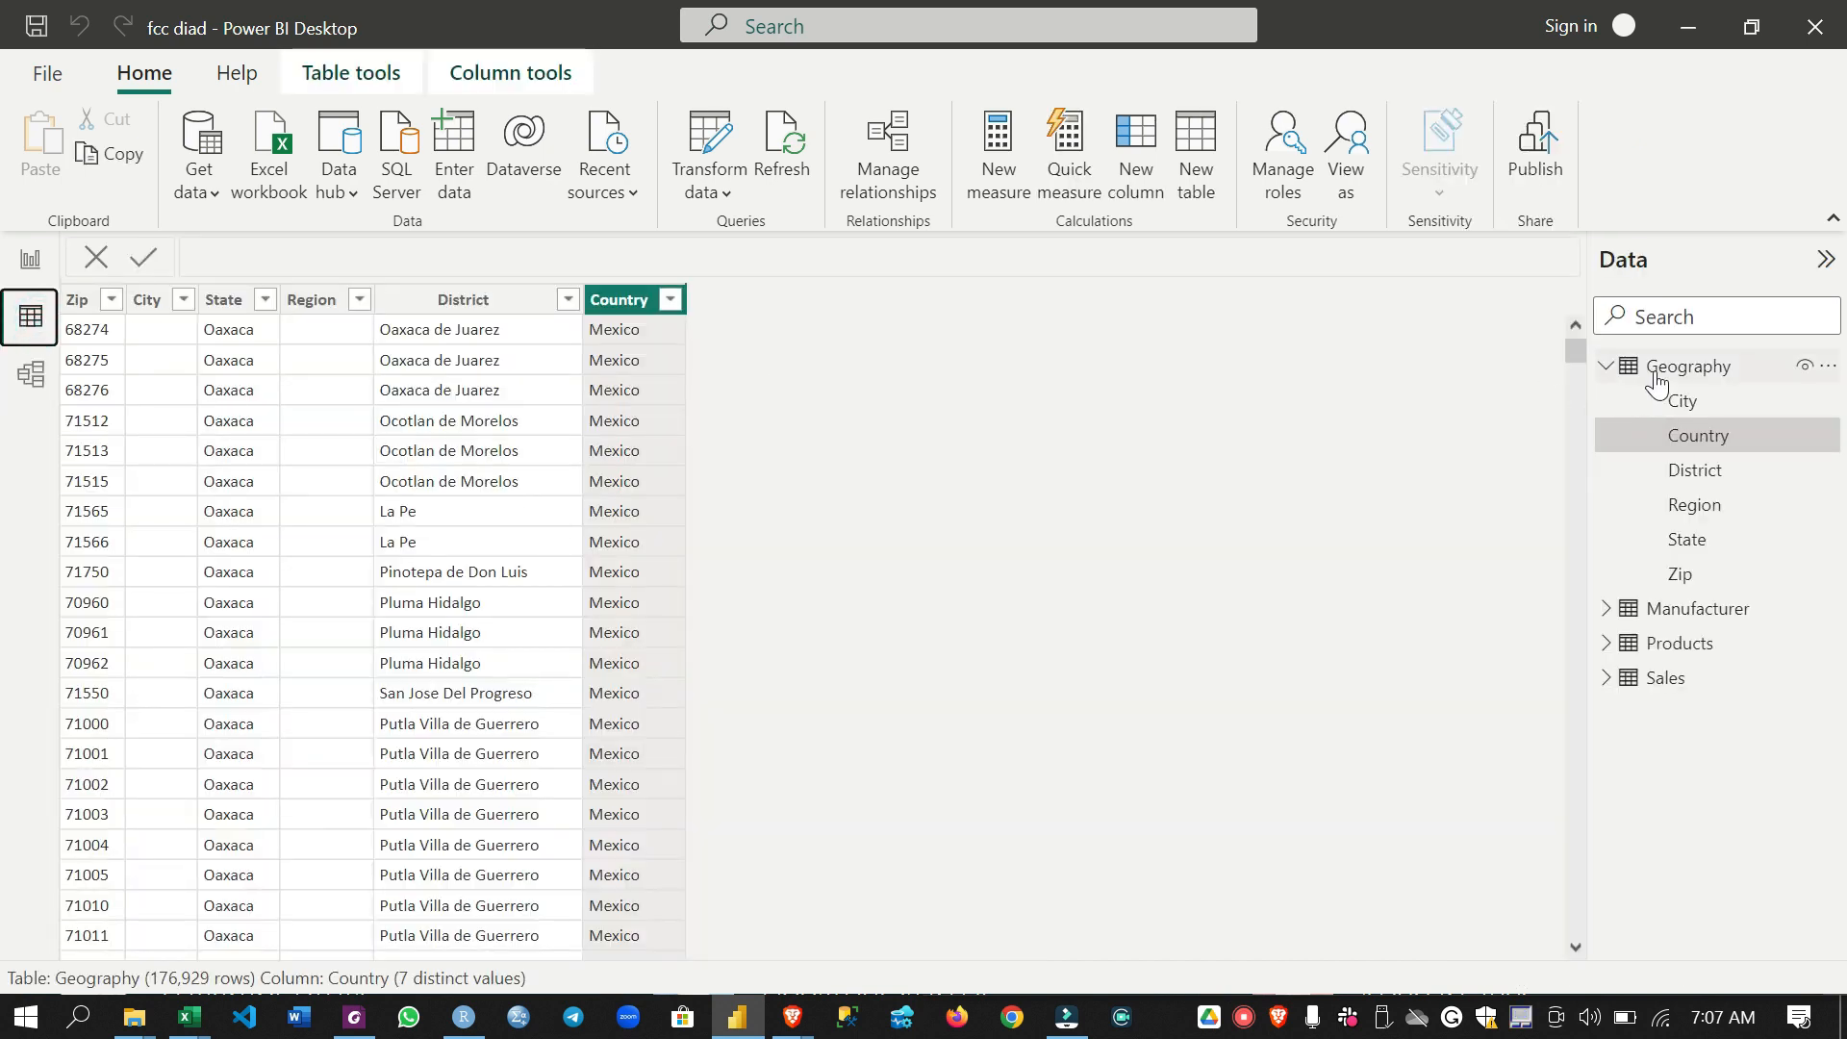
left_click(1701, 376)
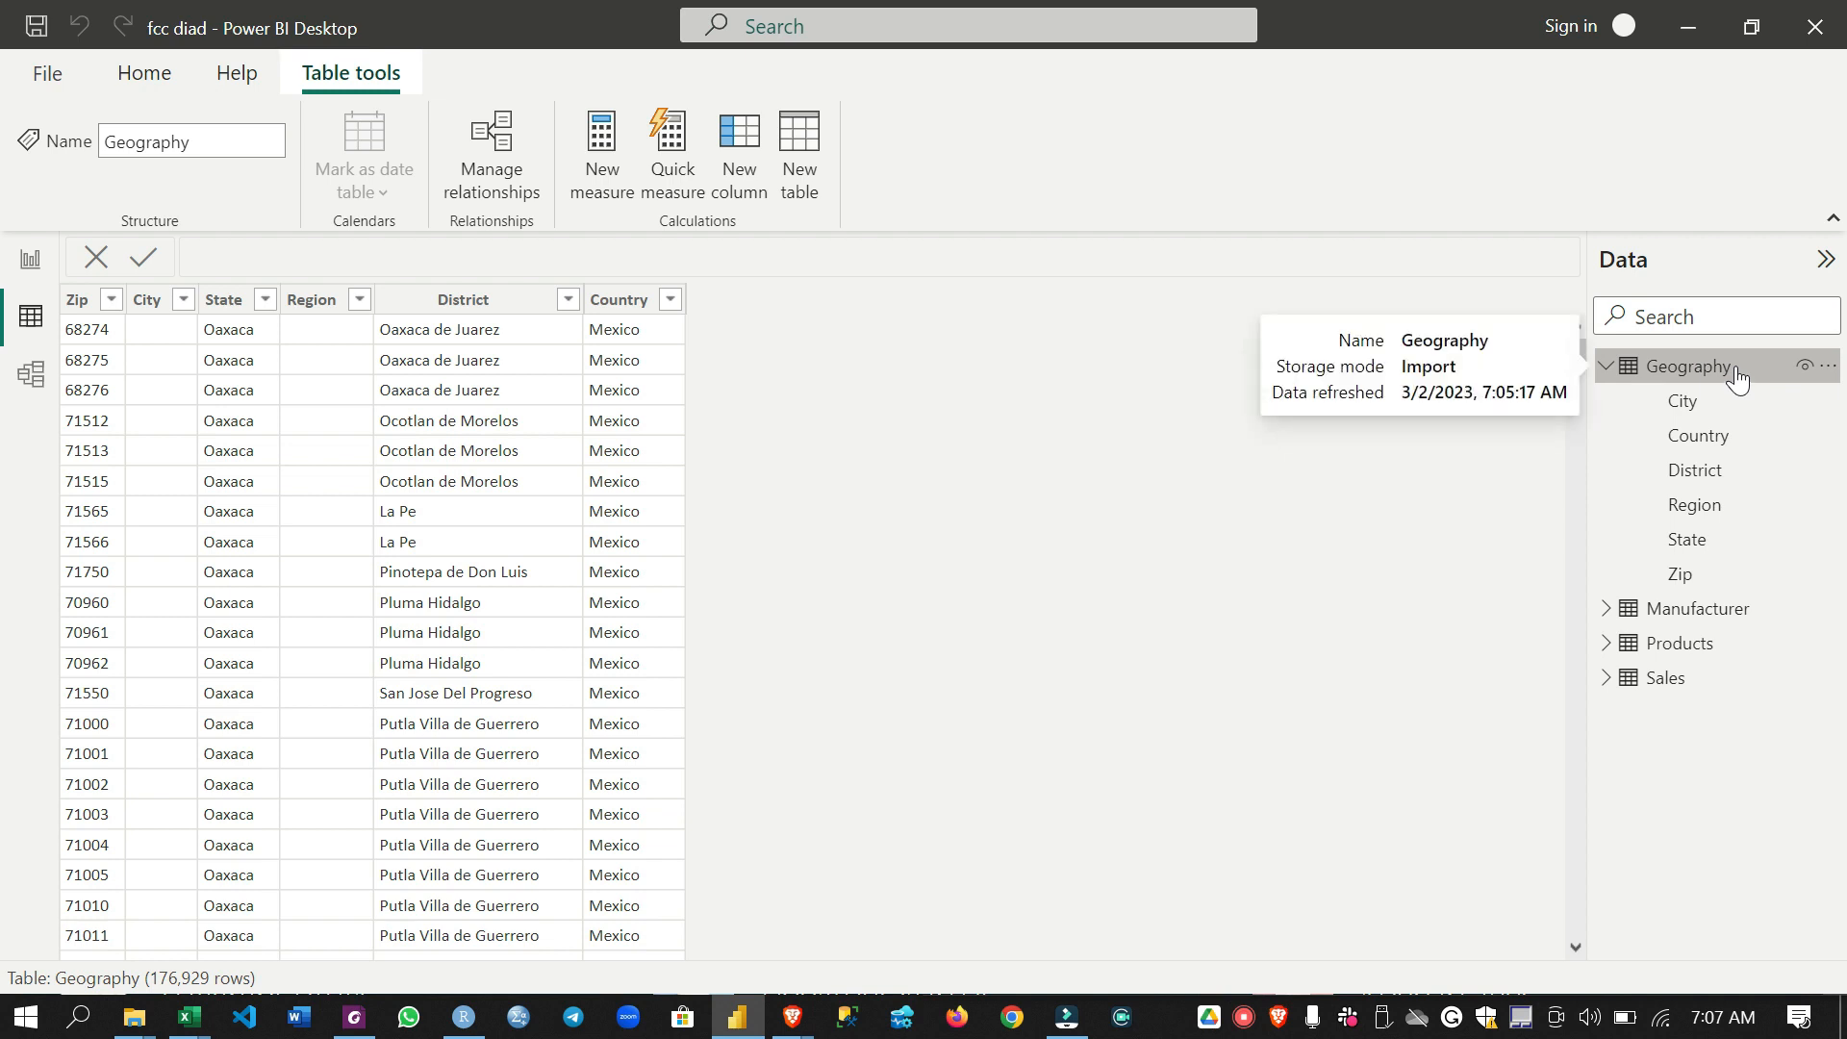
left_click(755, 156)
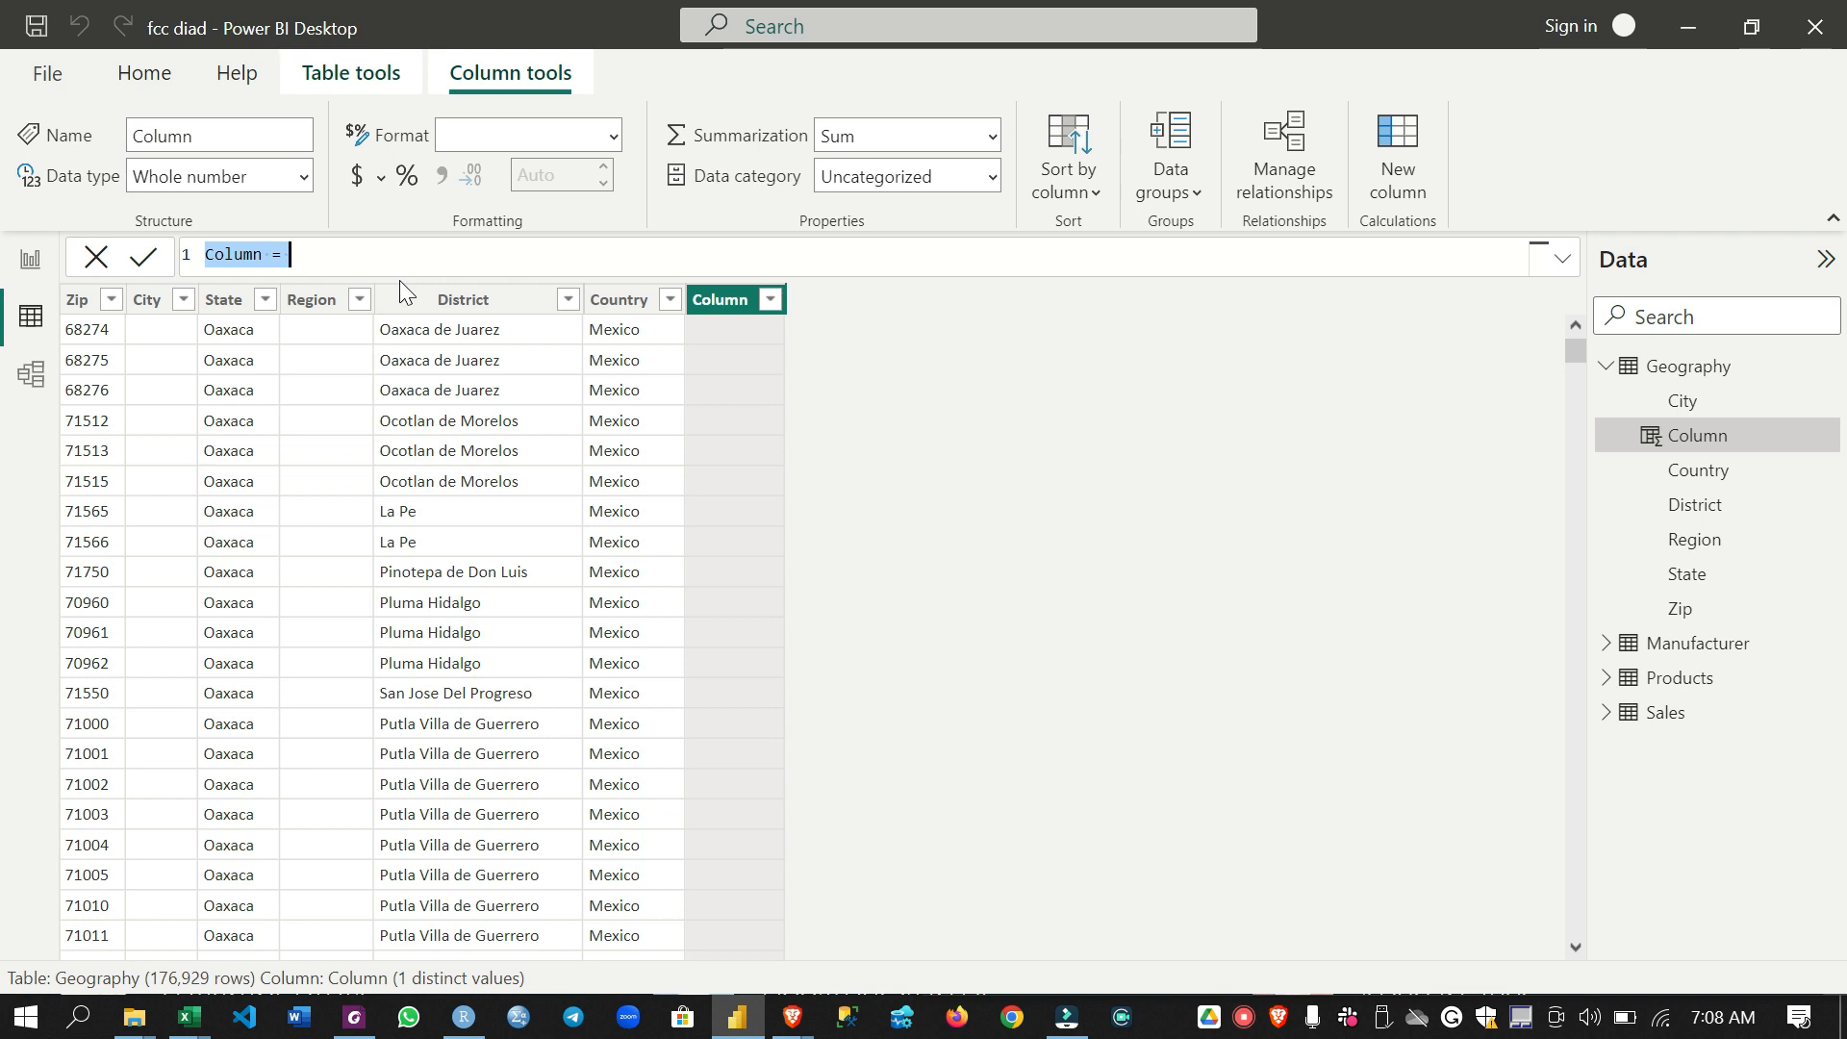
type("ZipCountry")
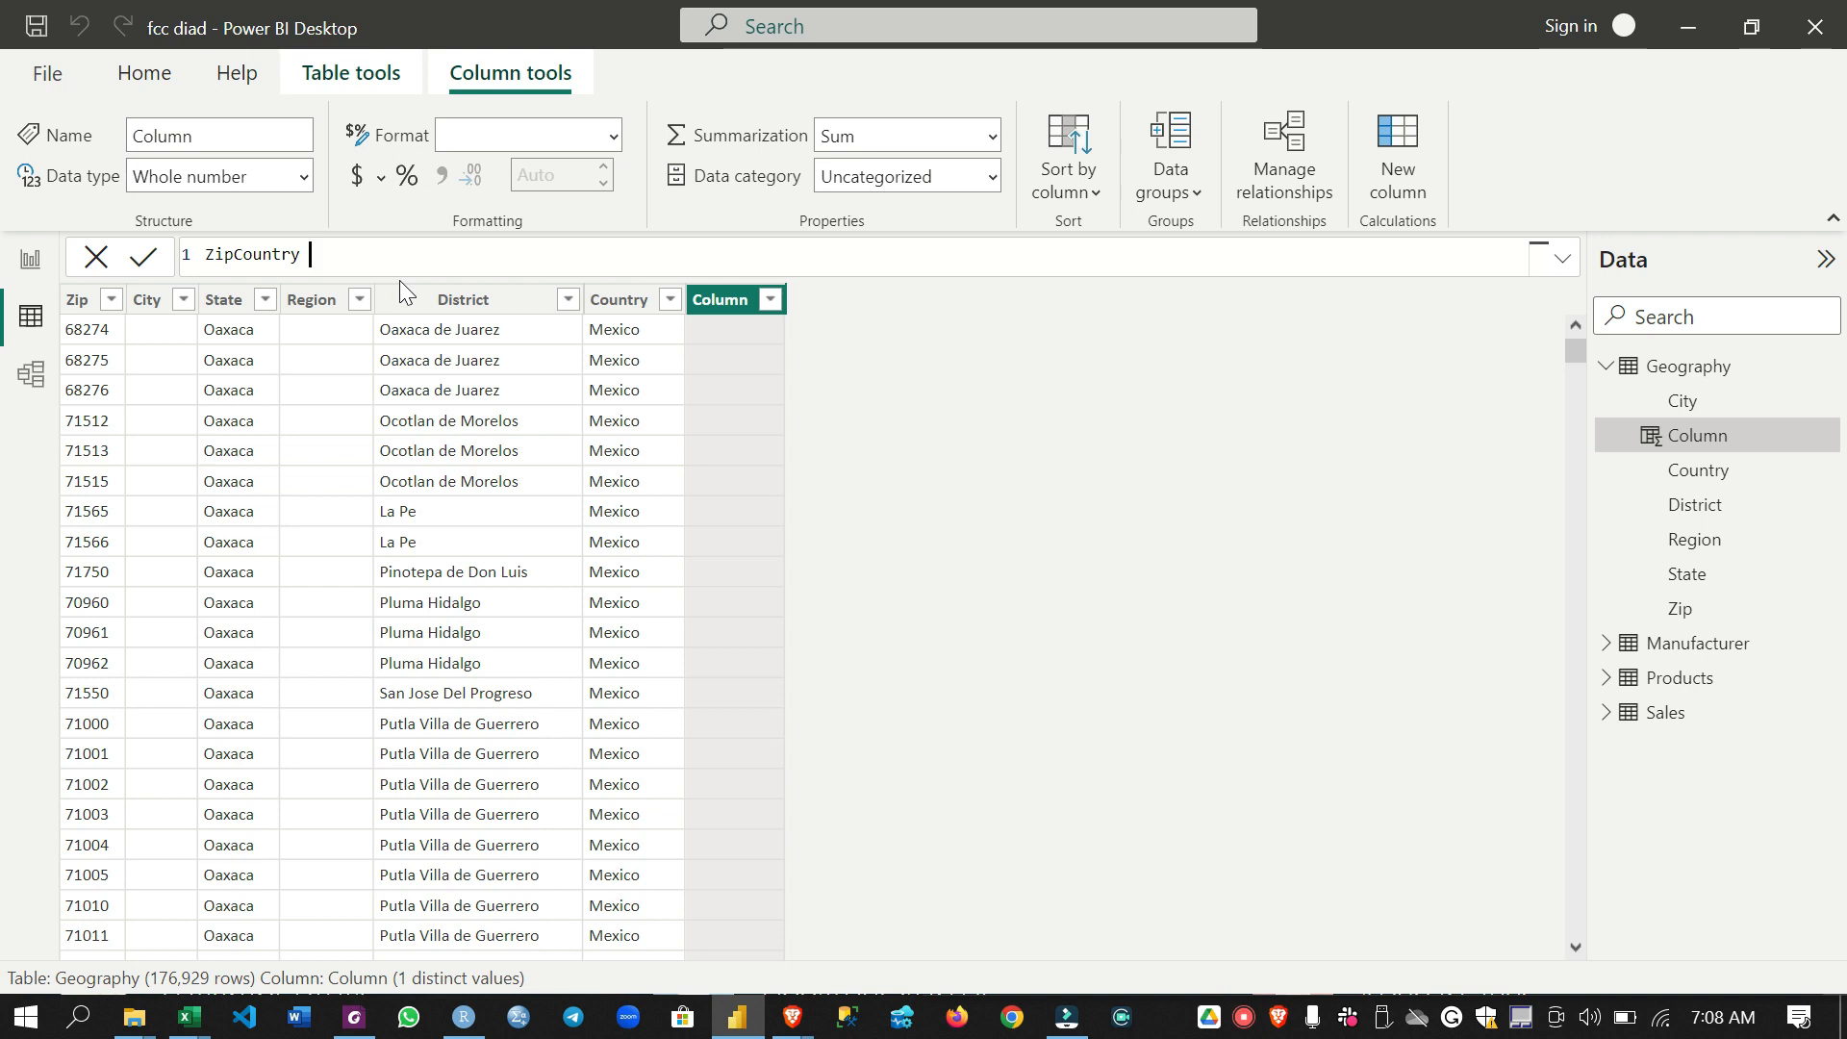
type(" =")
type("G")
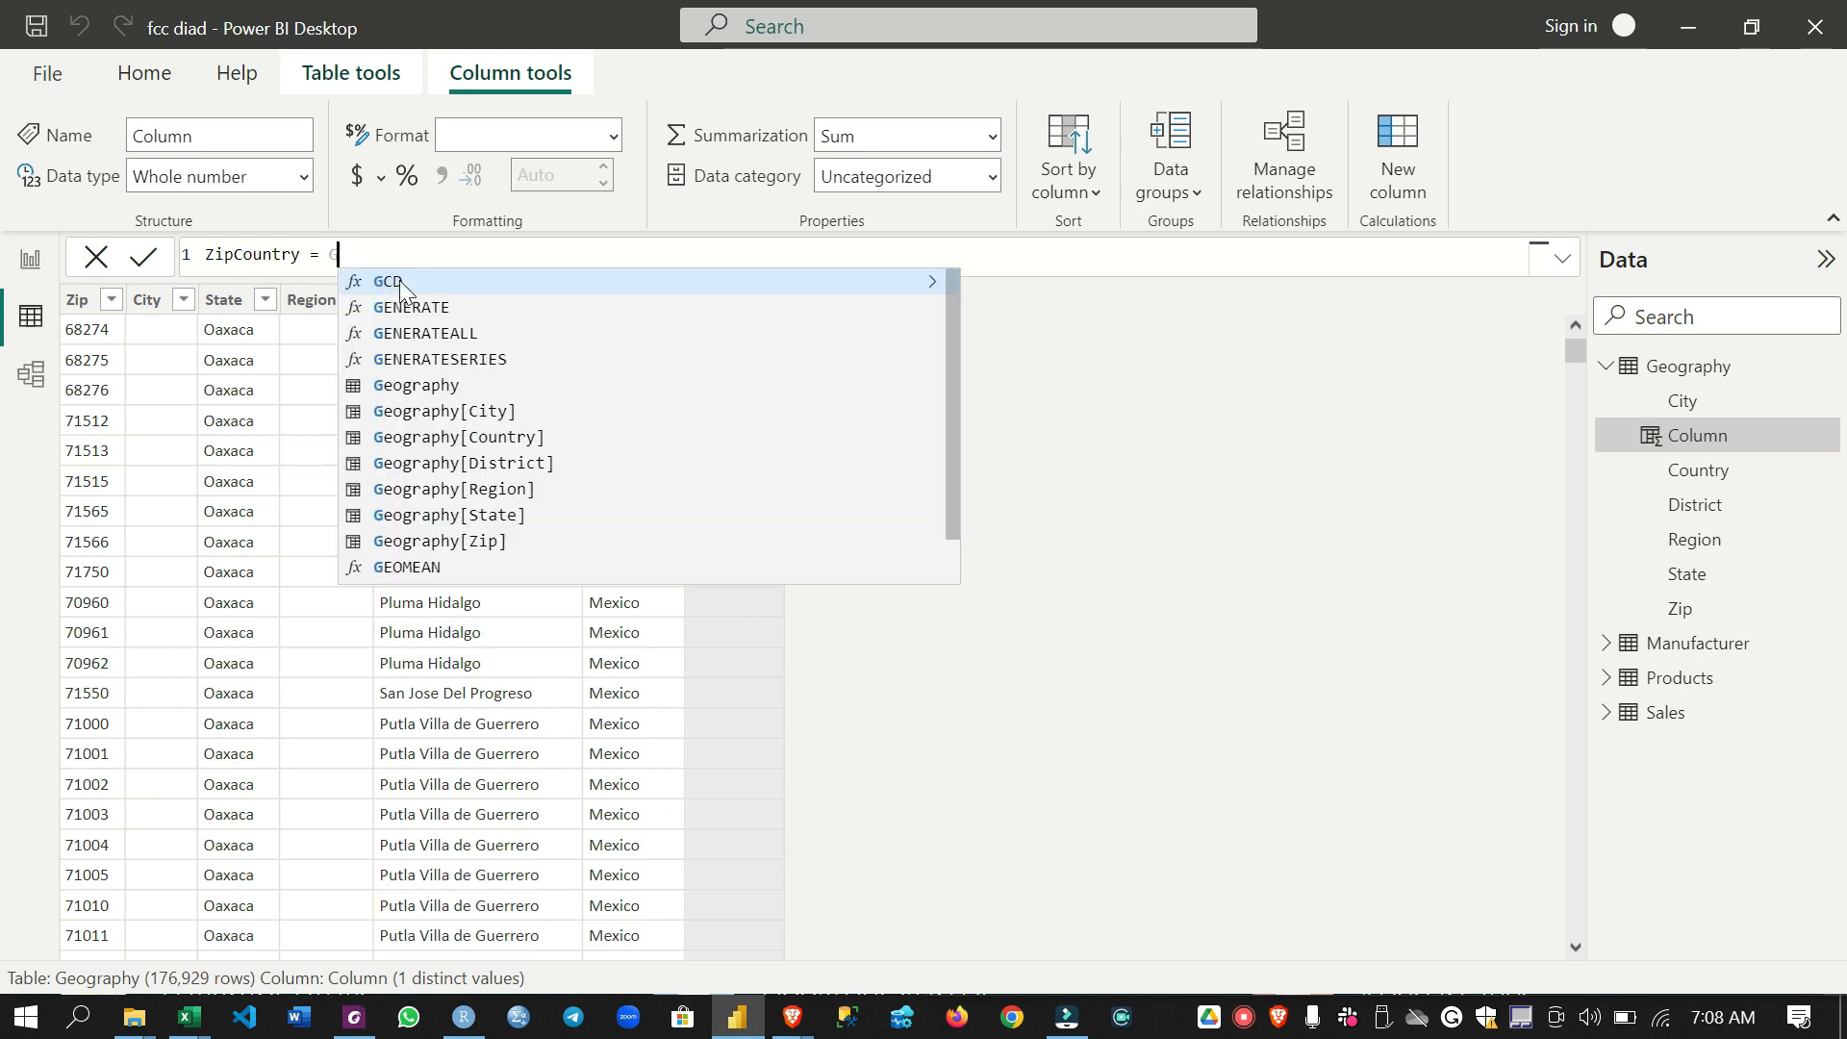
type("eography")
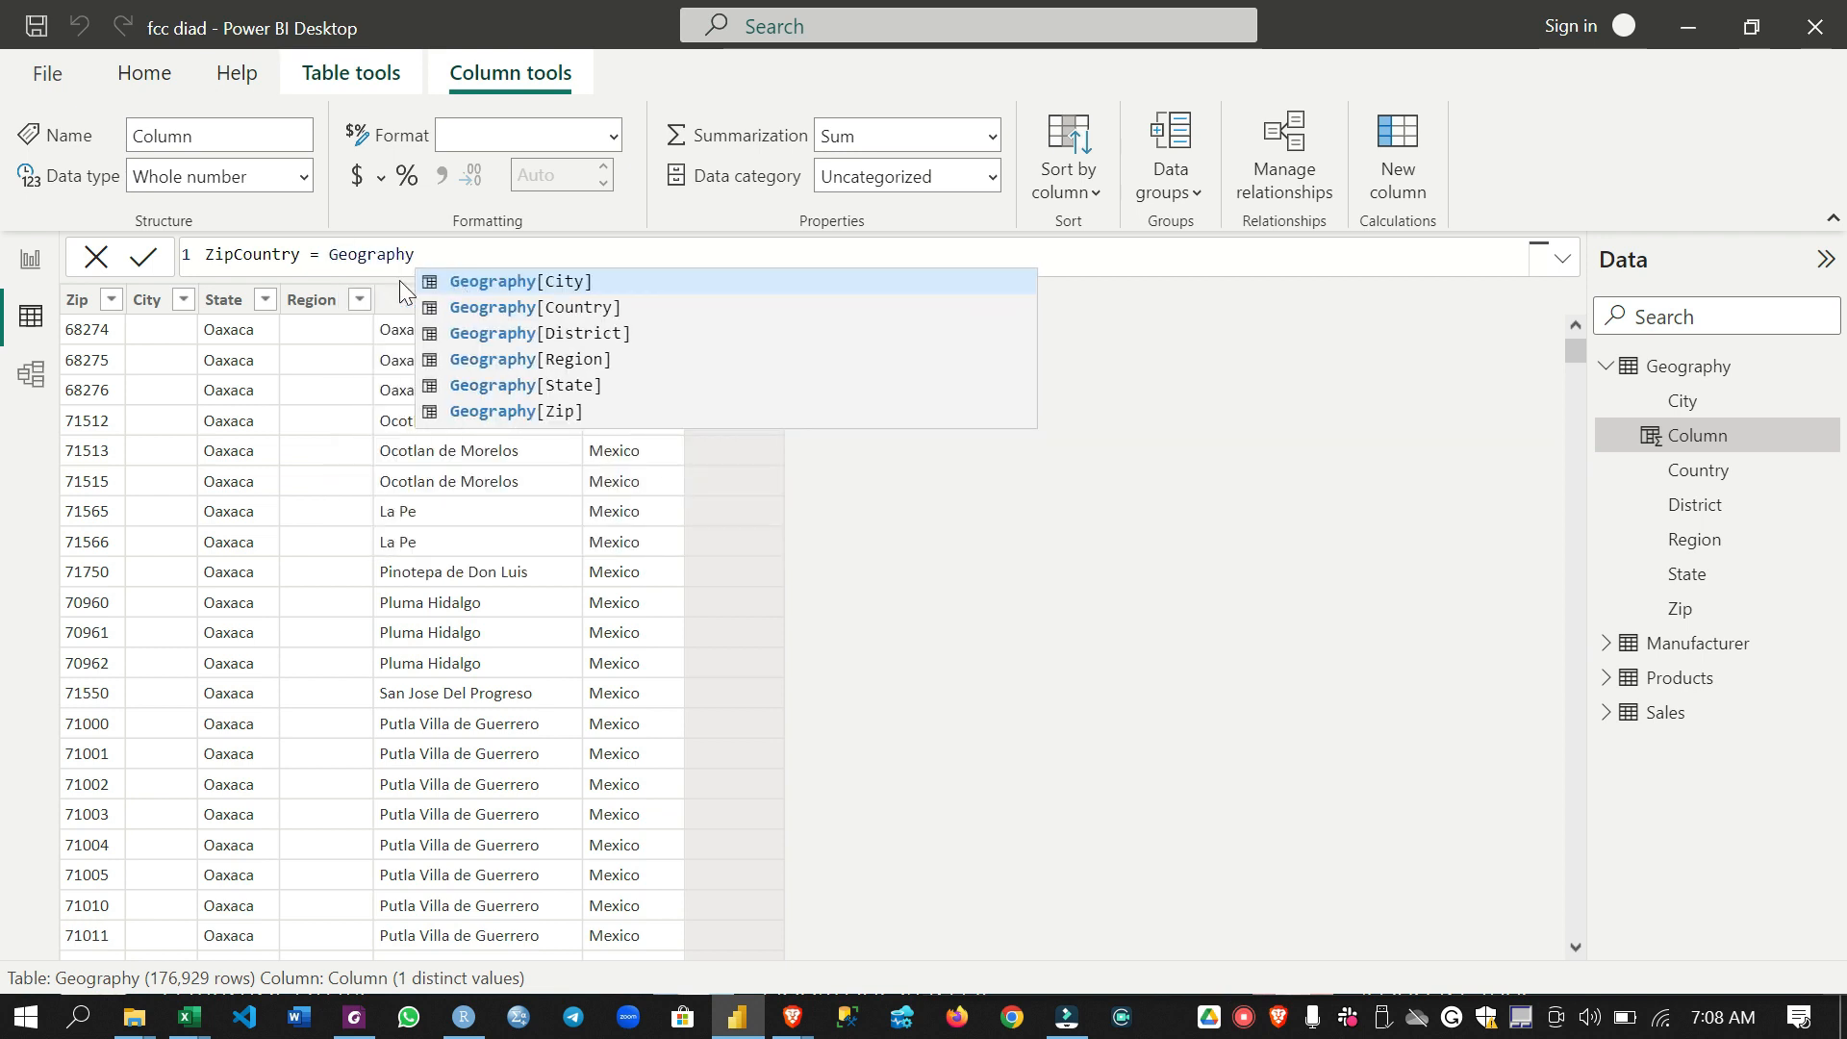
type("[Zip]")
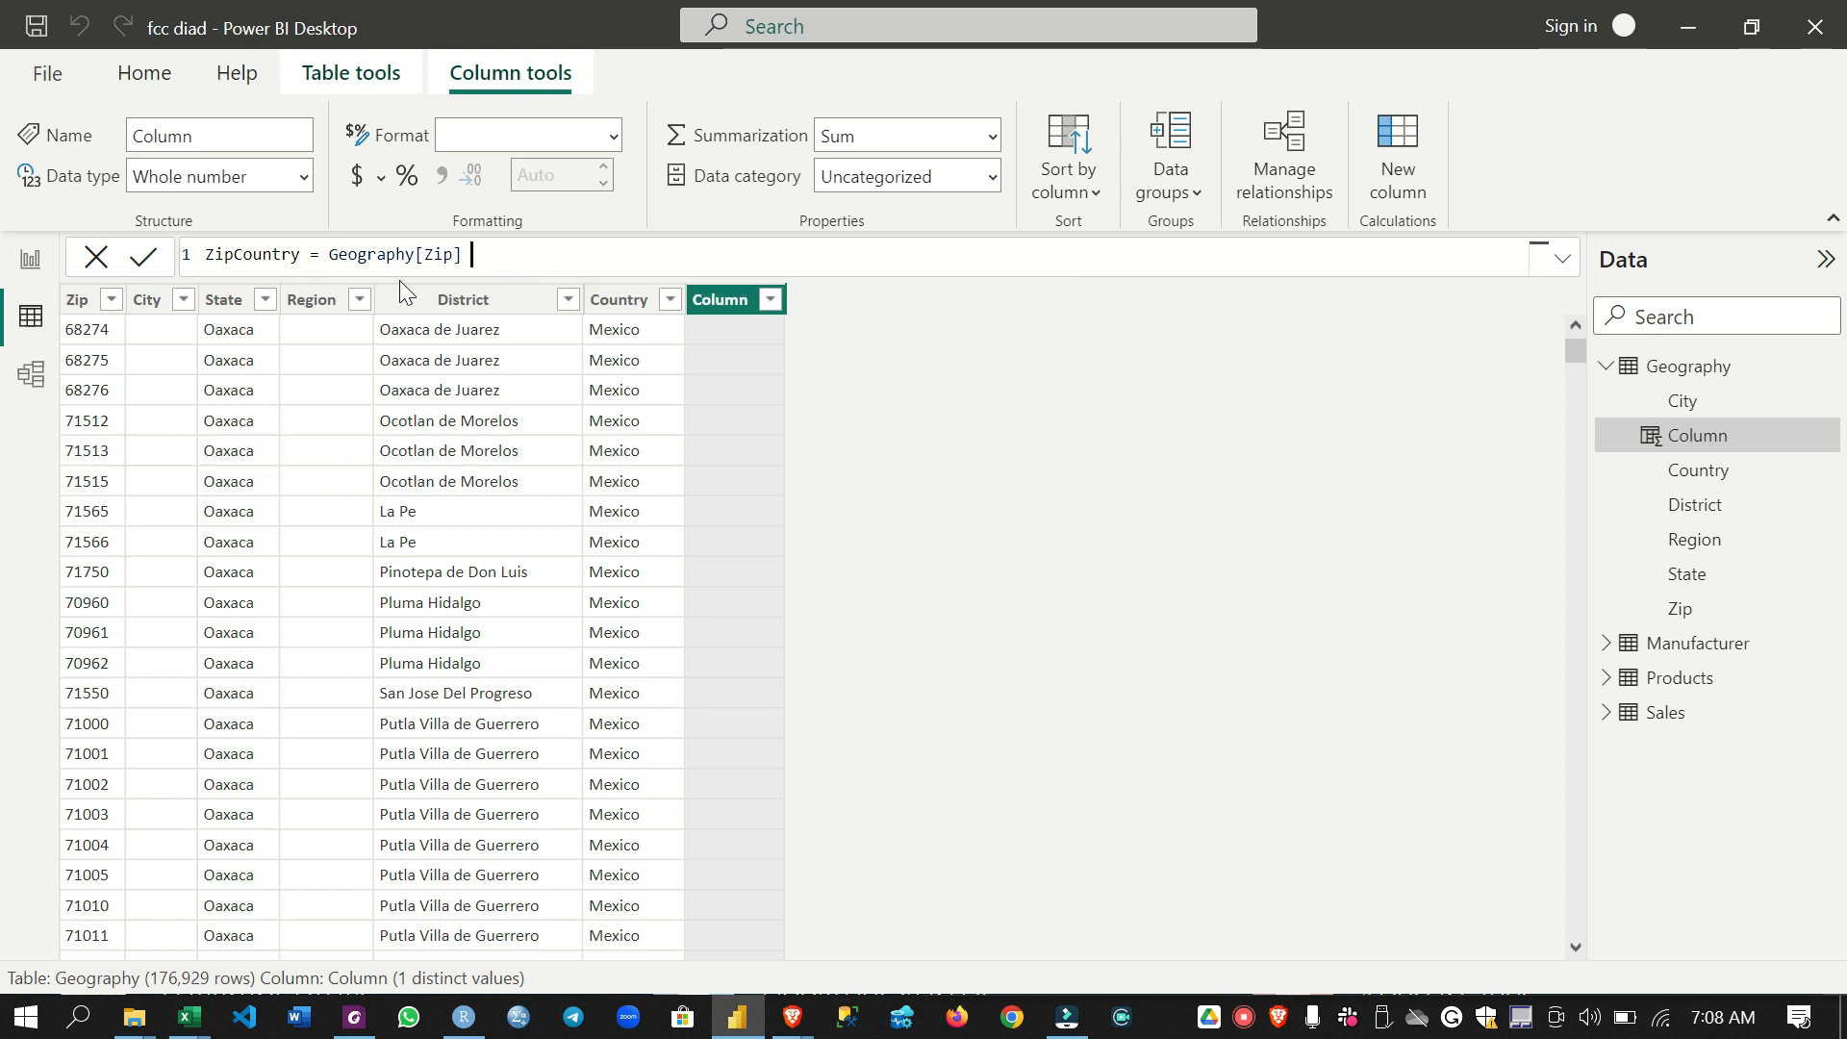
type(" & \", \" & G")
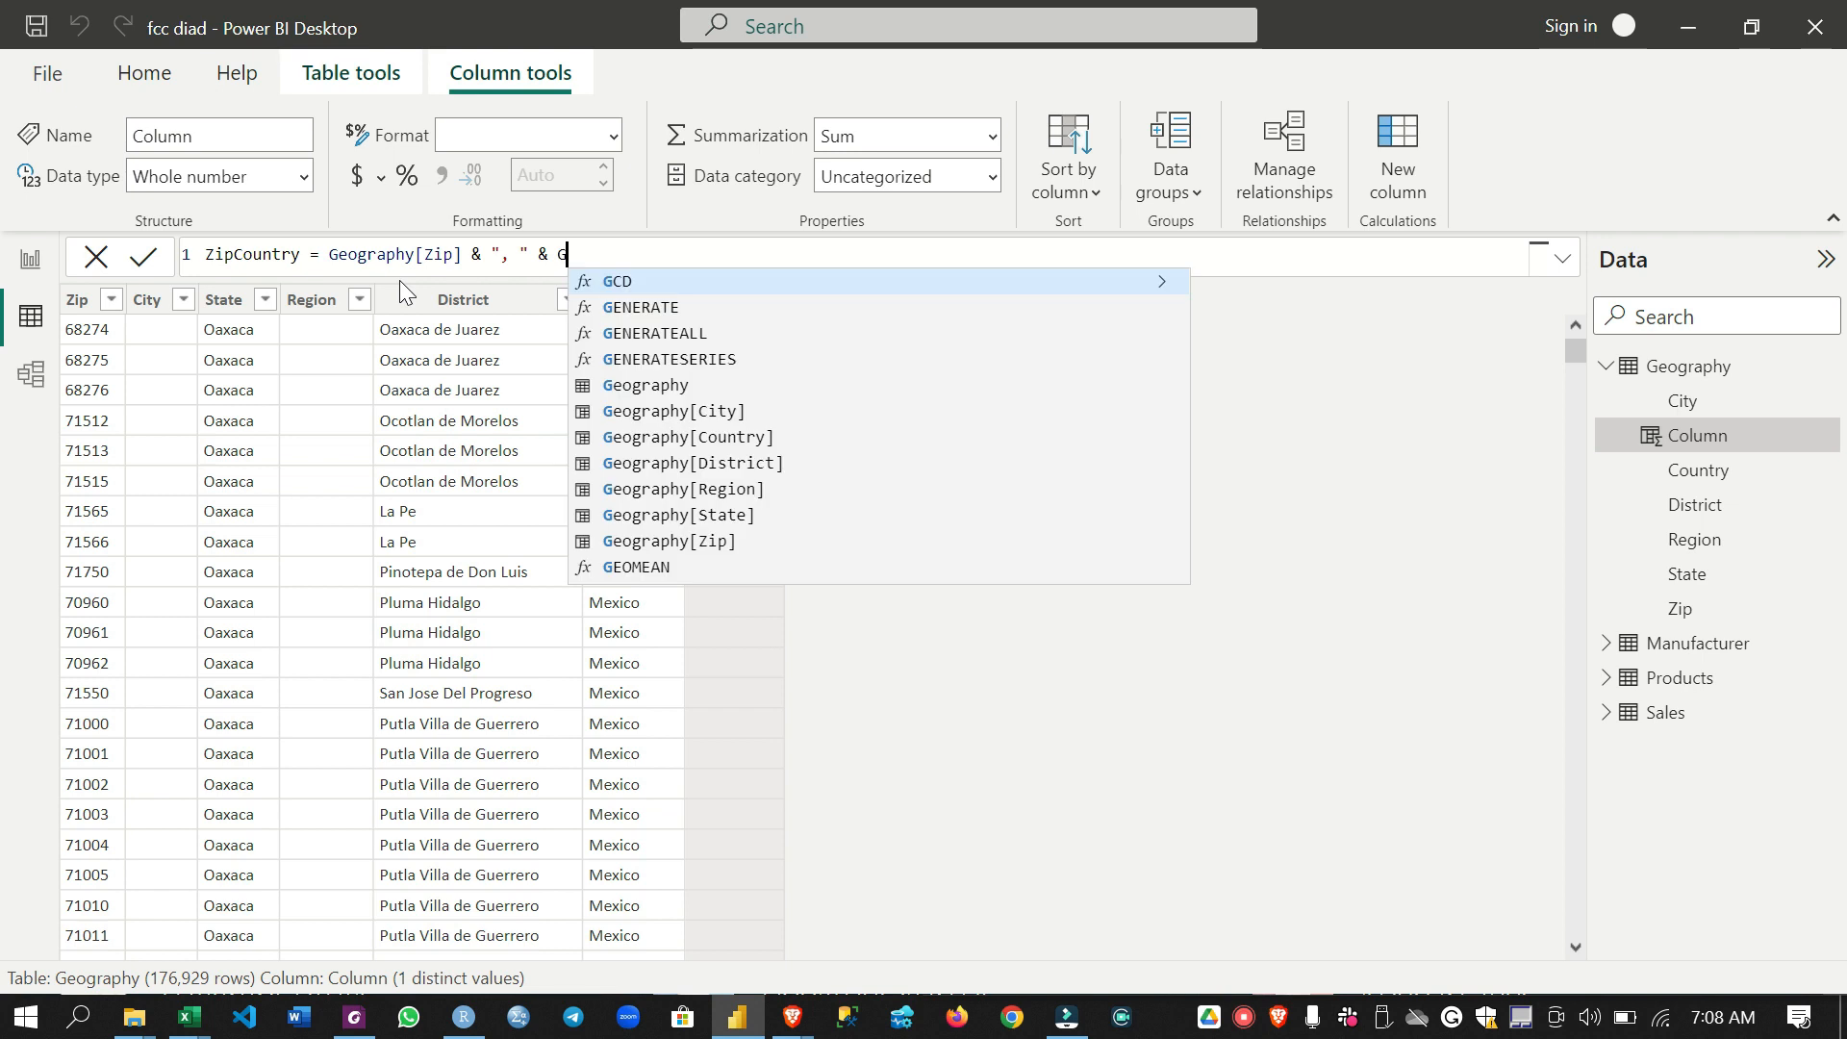
type("eograph")
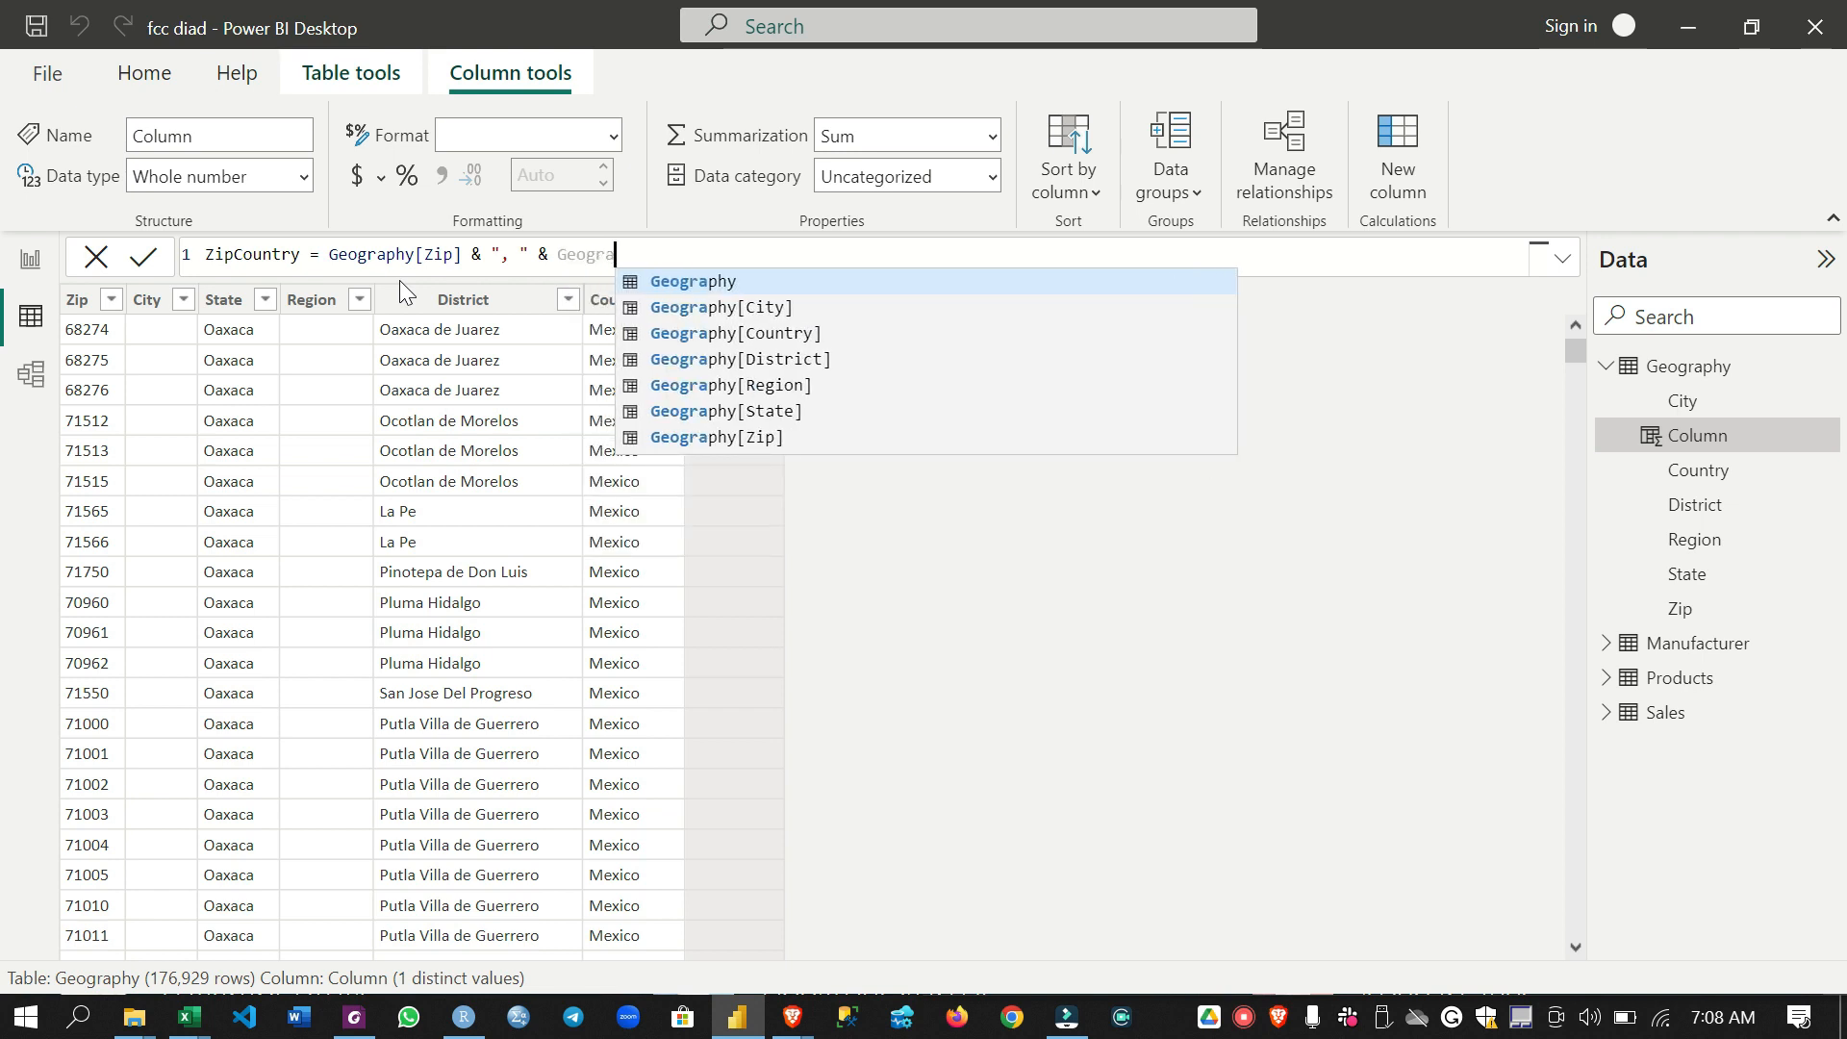
type("y[C")
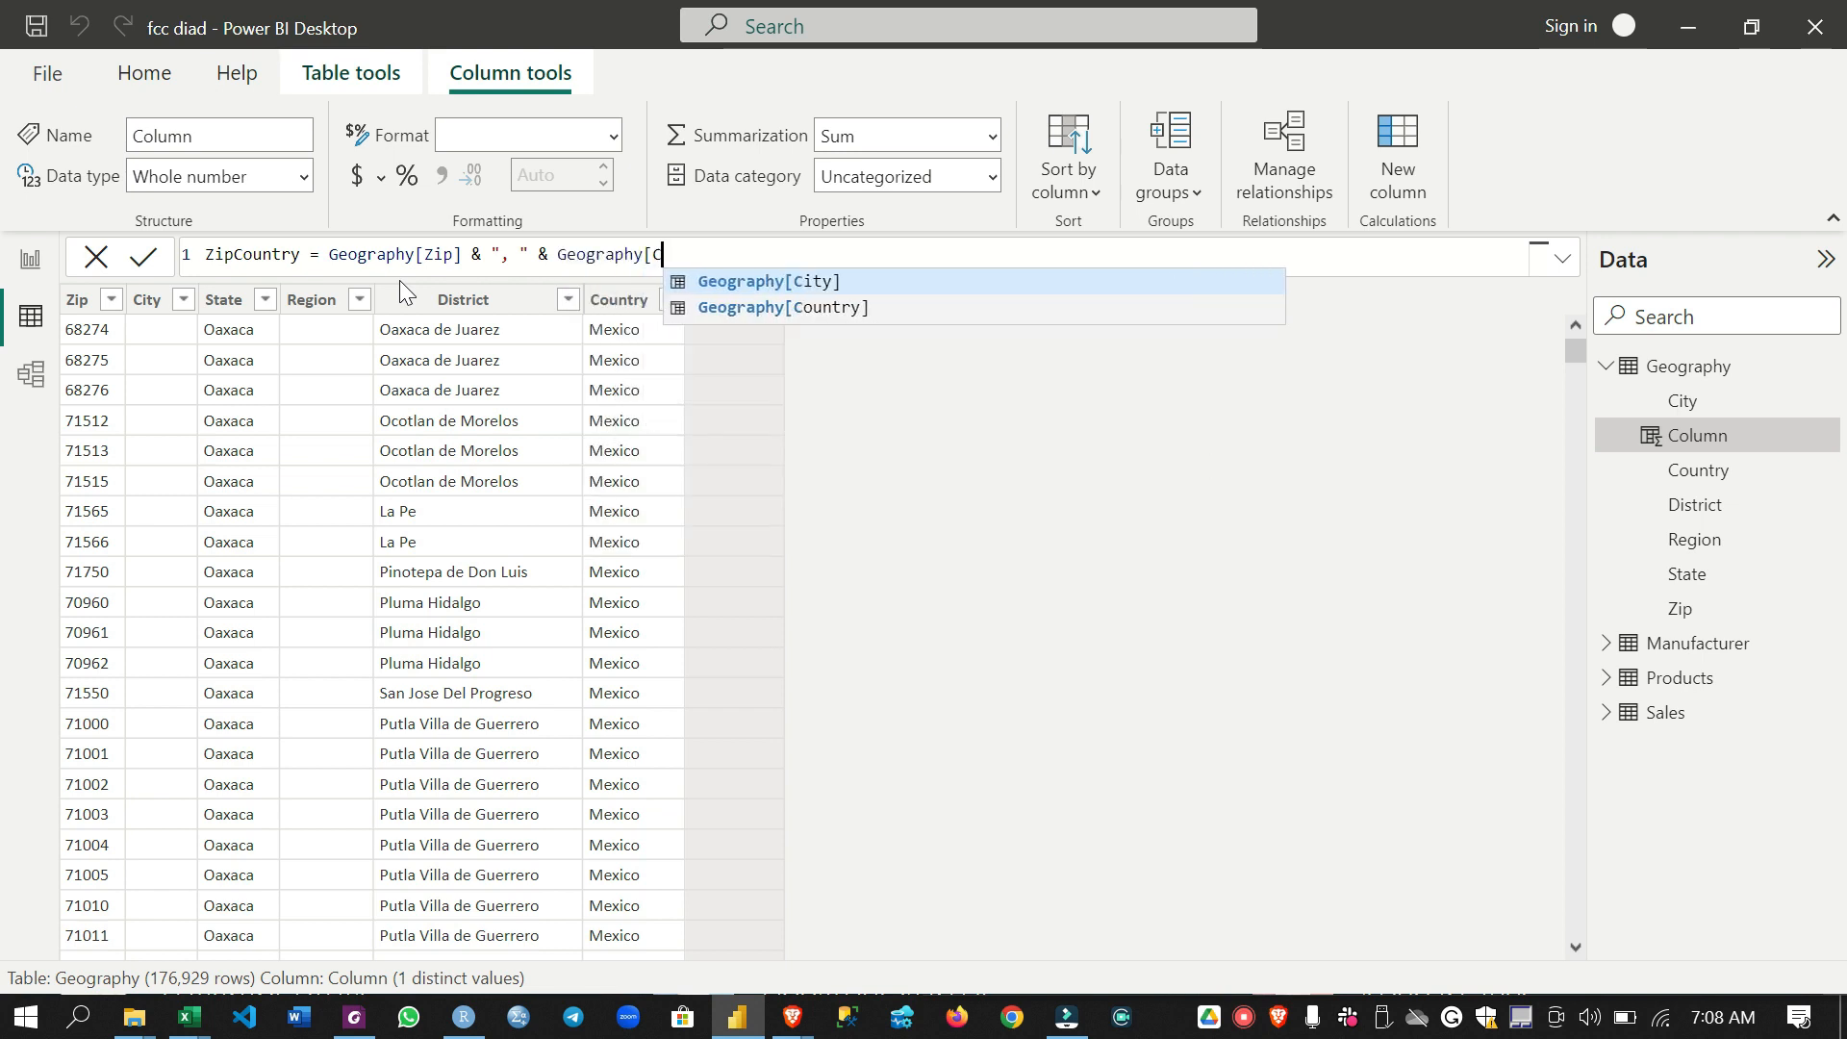
type("ountry]")
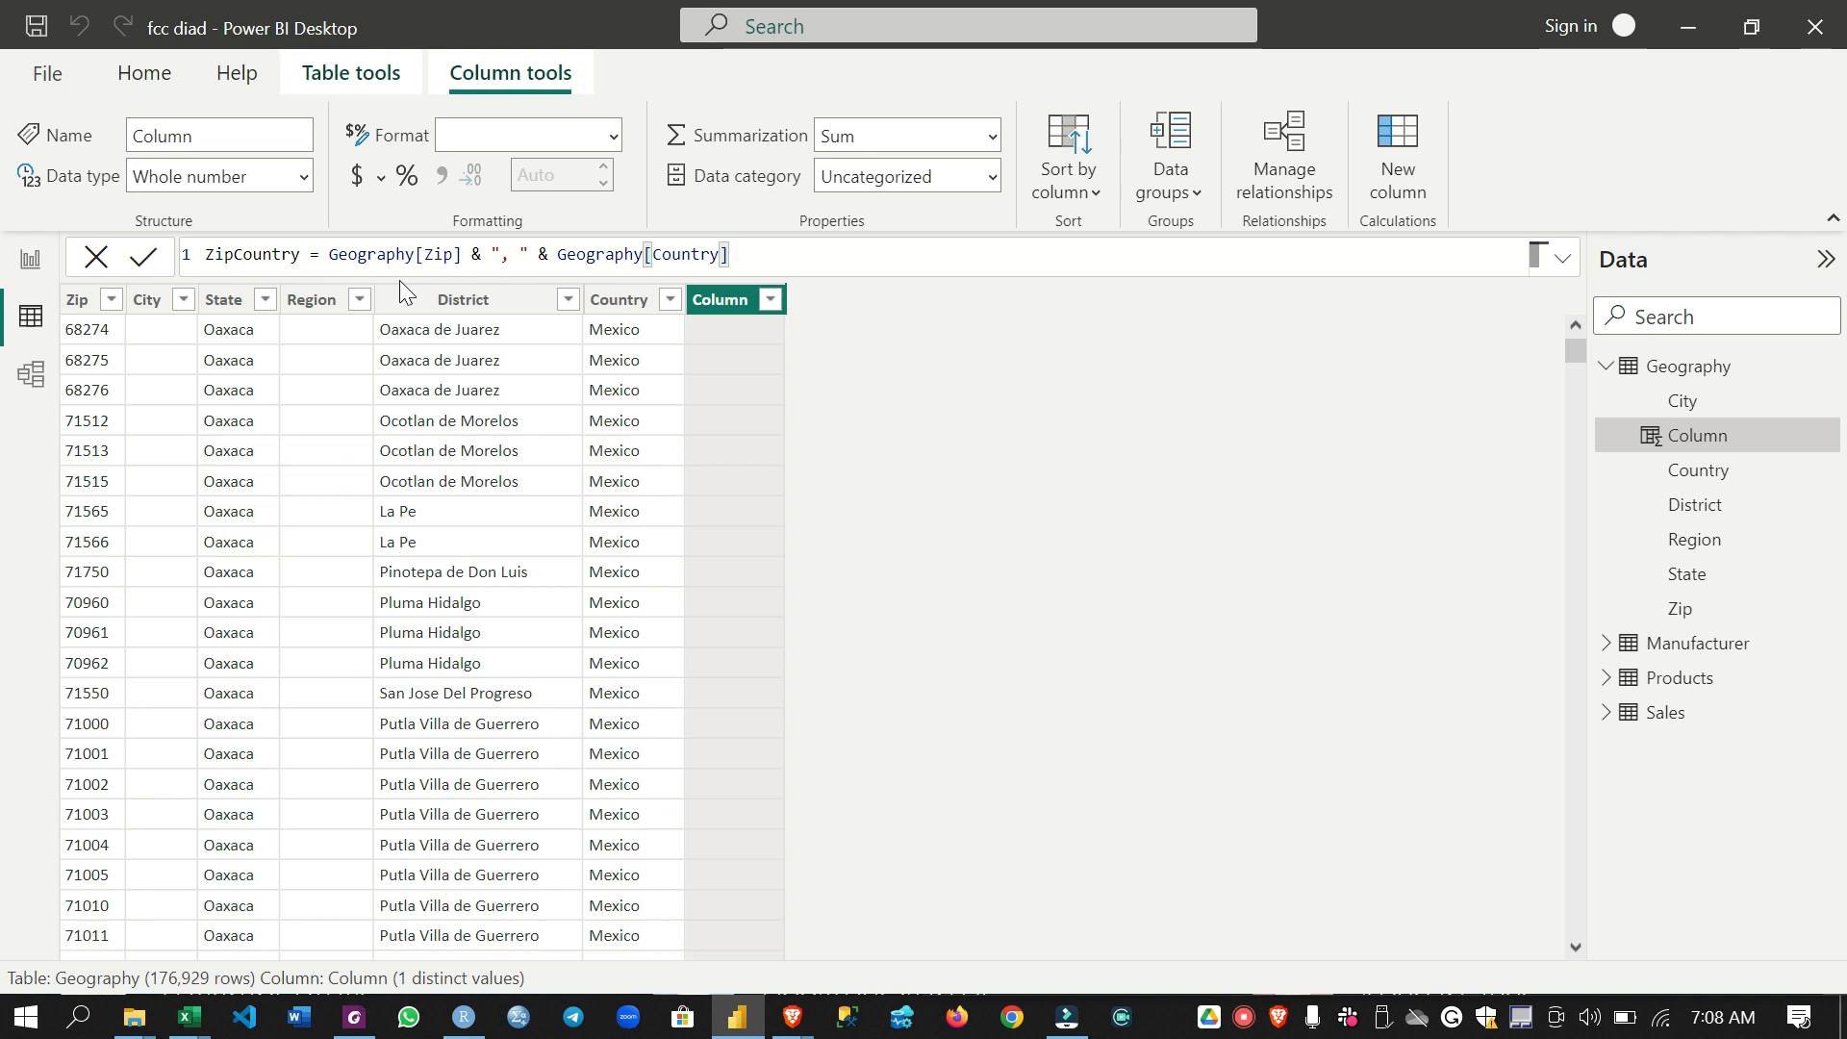
key("Return")
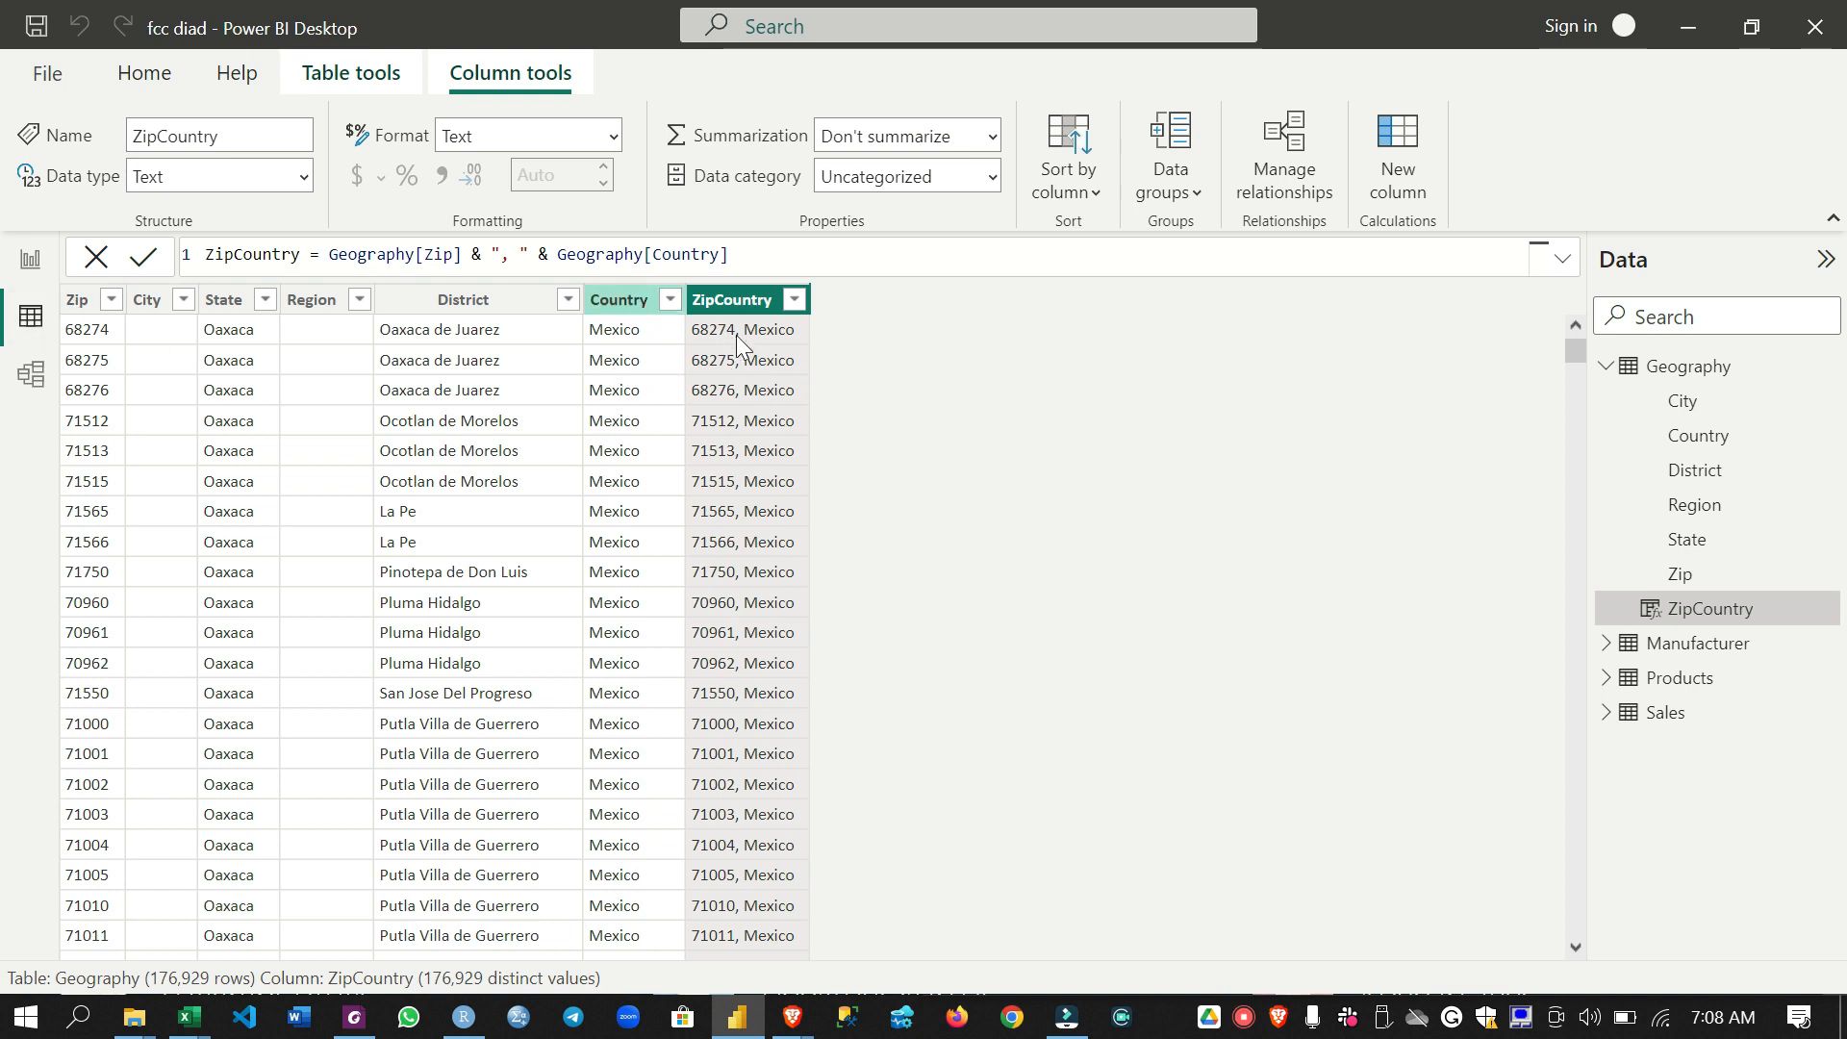
- Add a calculated column to the Sales table with the formula ZipCountry = Sales[Zip] & ", " & Sales[Country]
left_click(1607, 367)
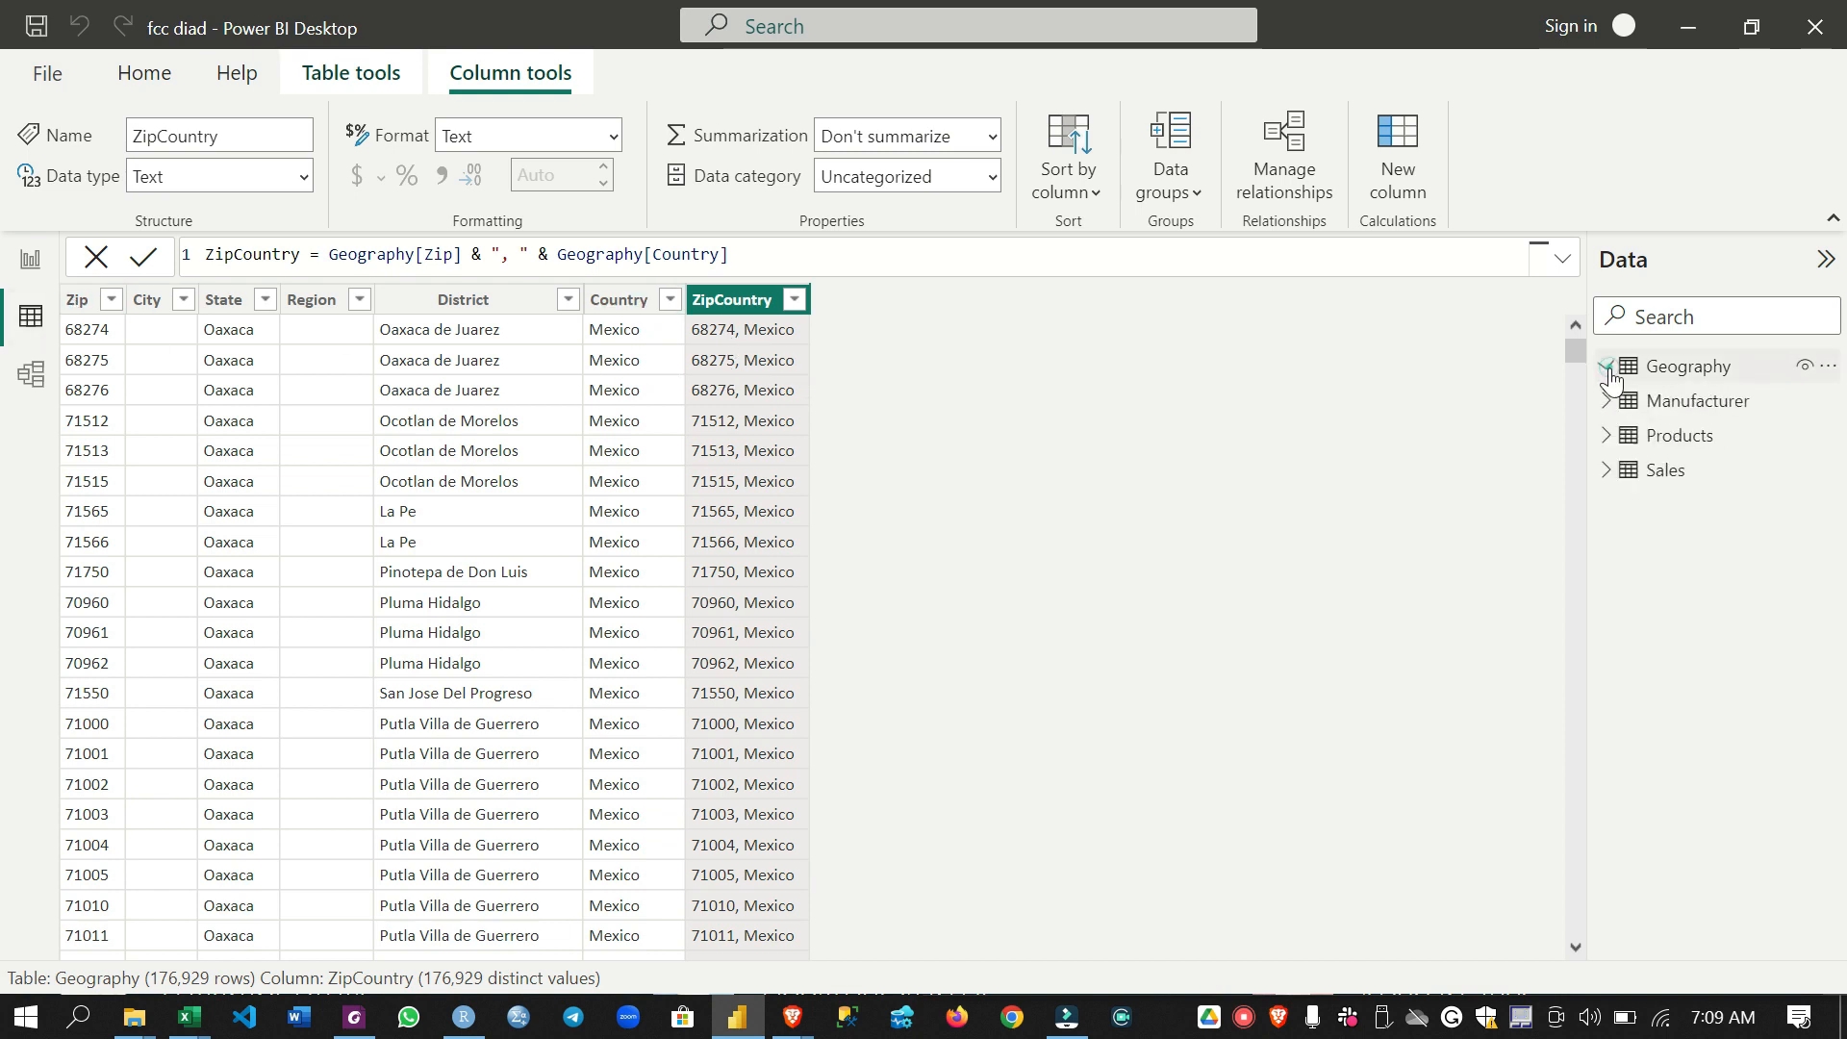
left_click(1664, 471)
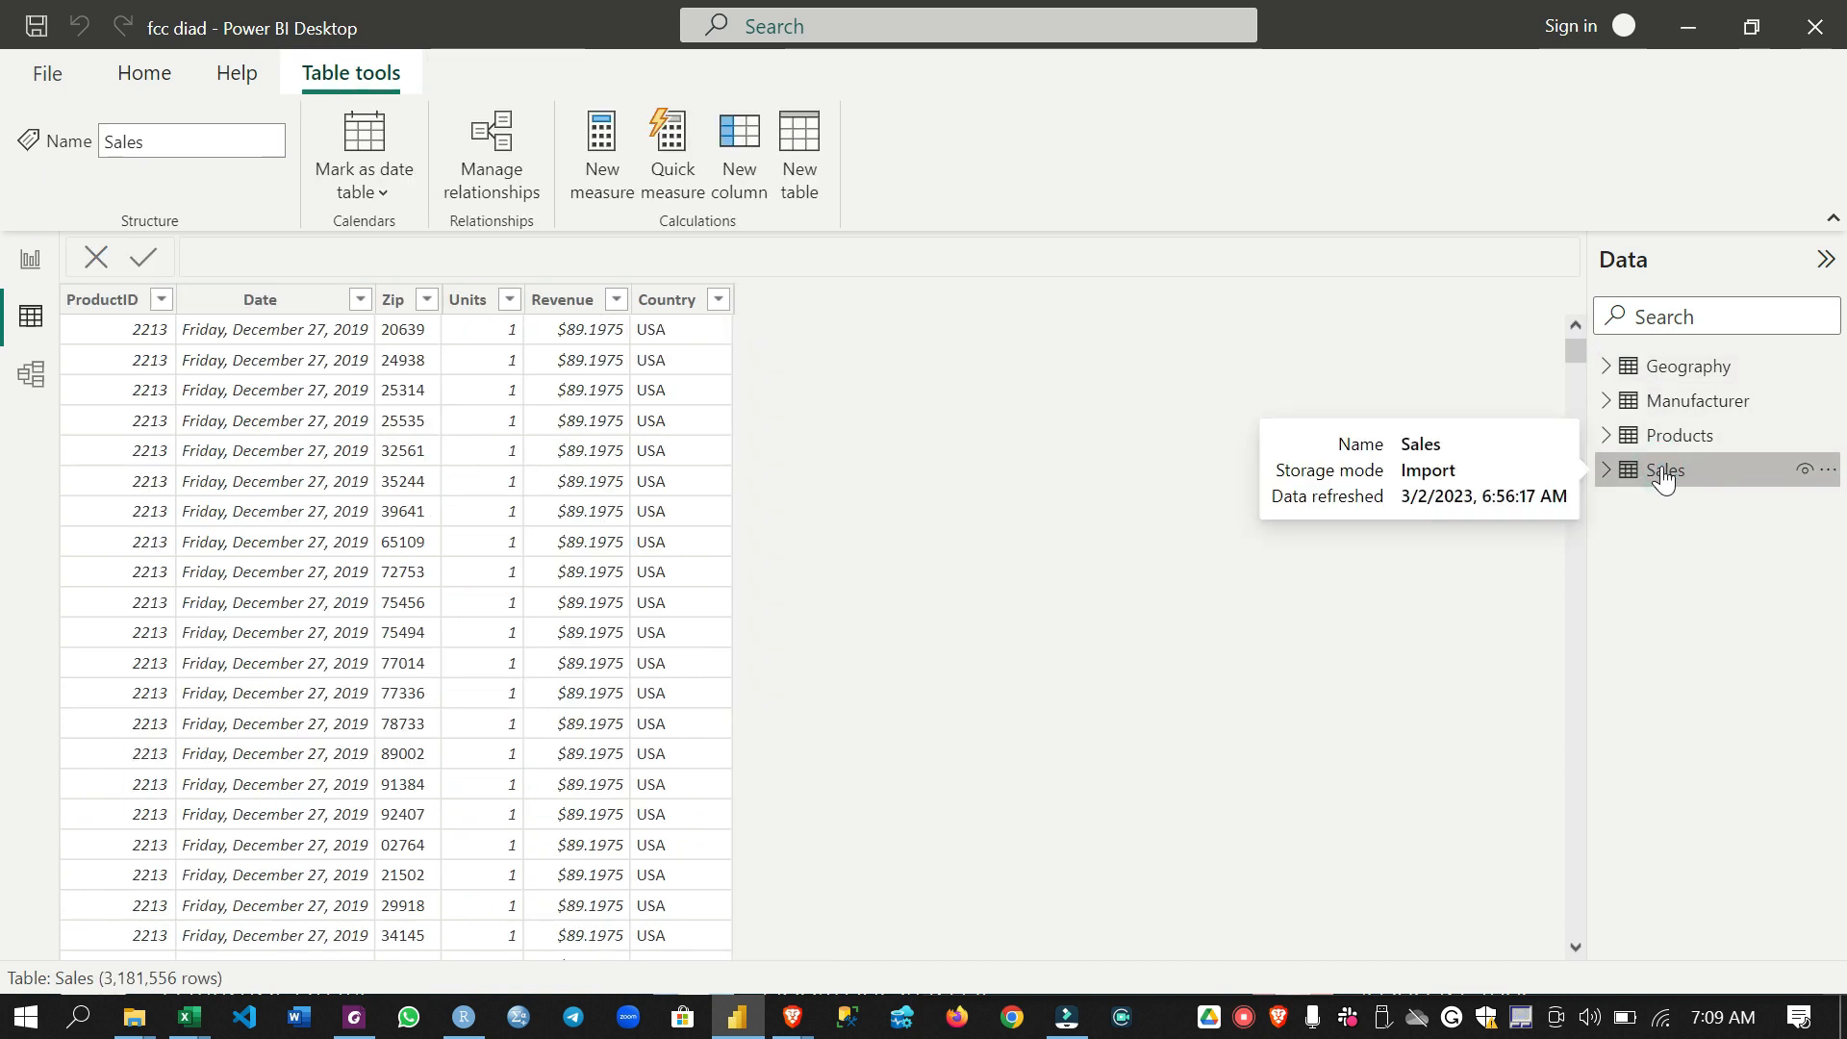
left_click(751, 183)
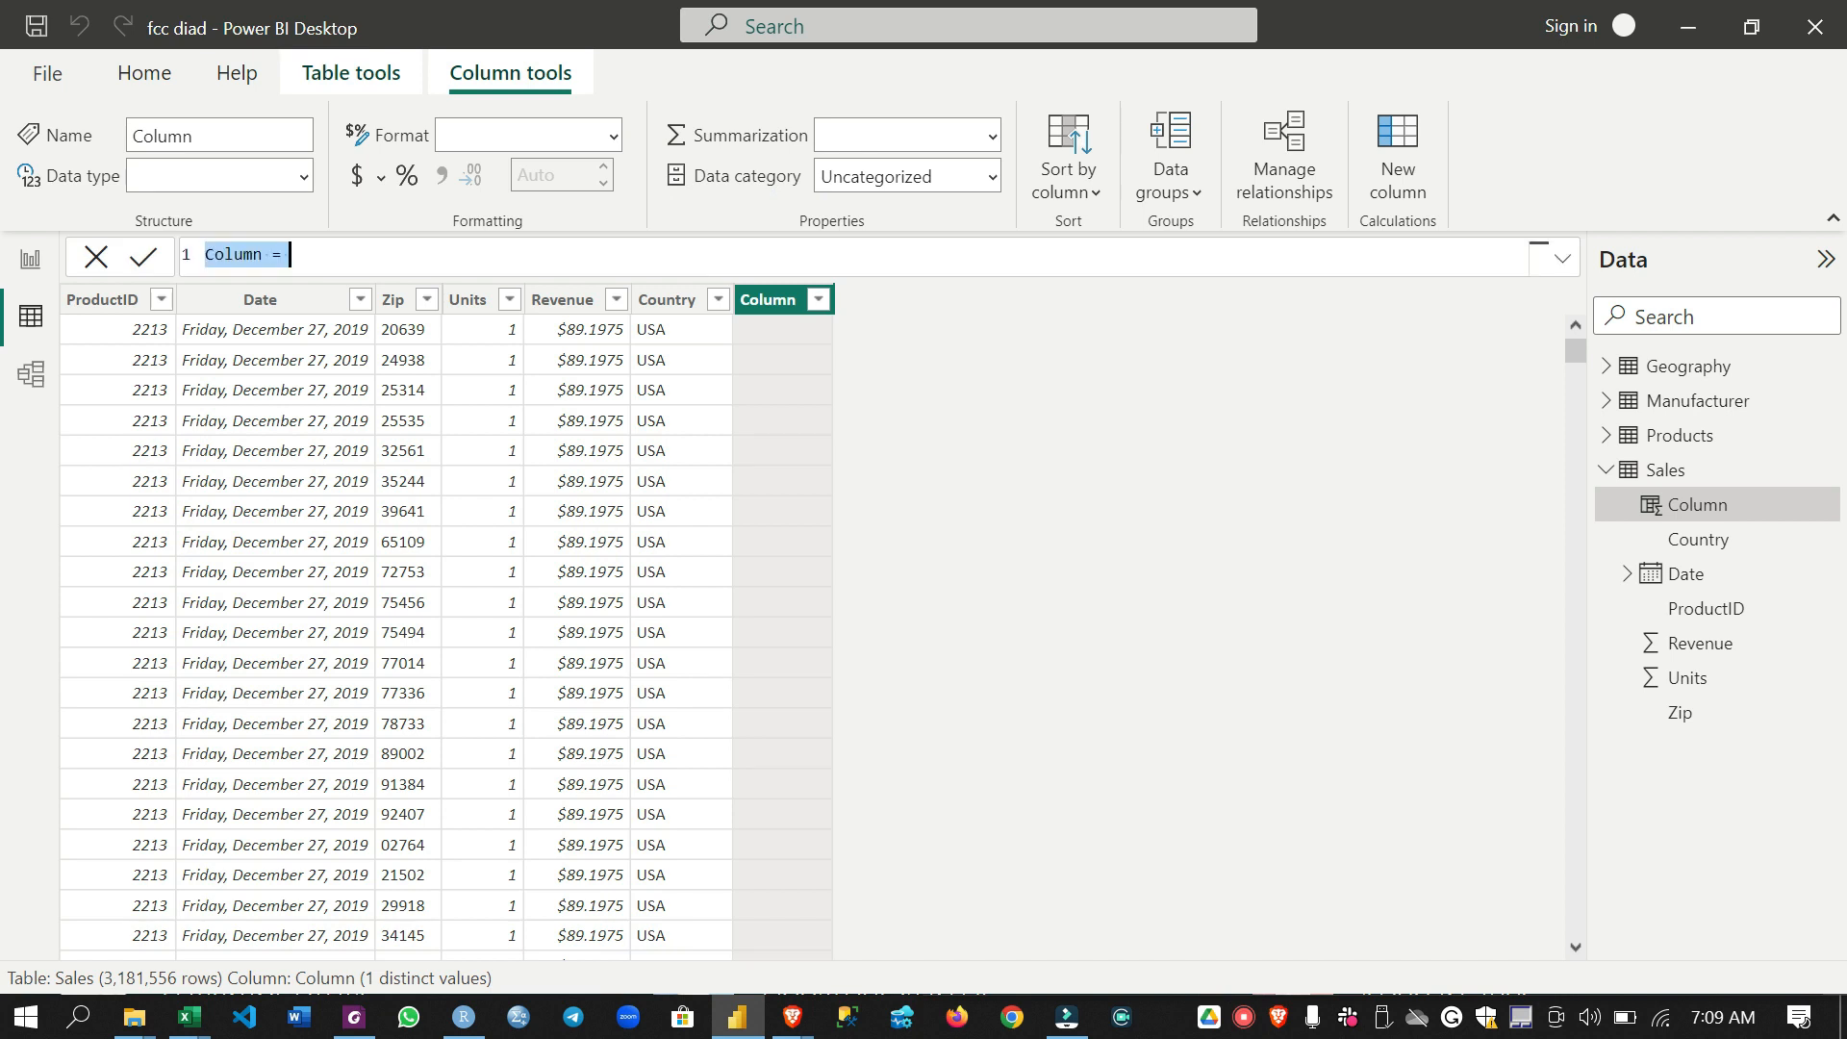
type("ZipCountry = Sales[")
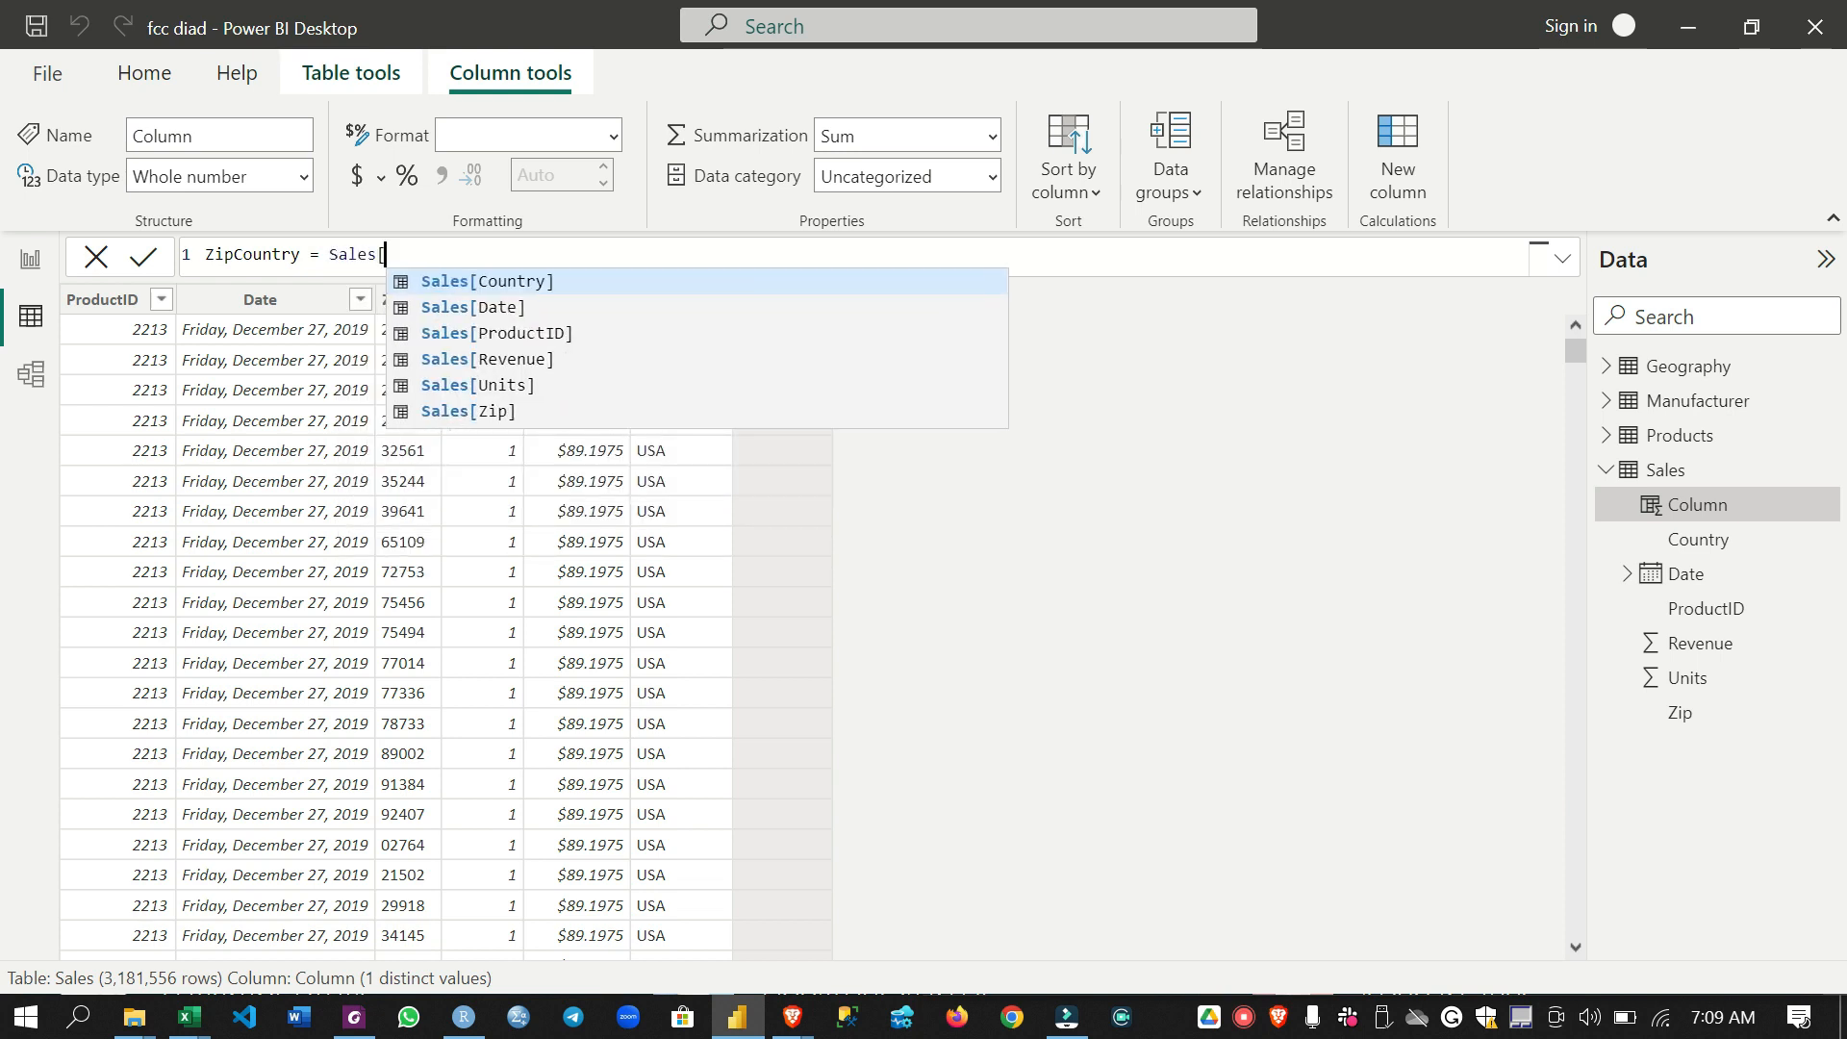
type("Zip] ")
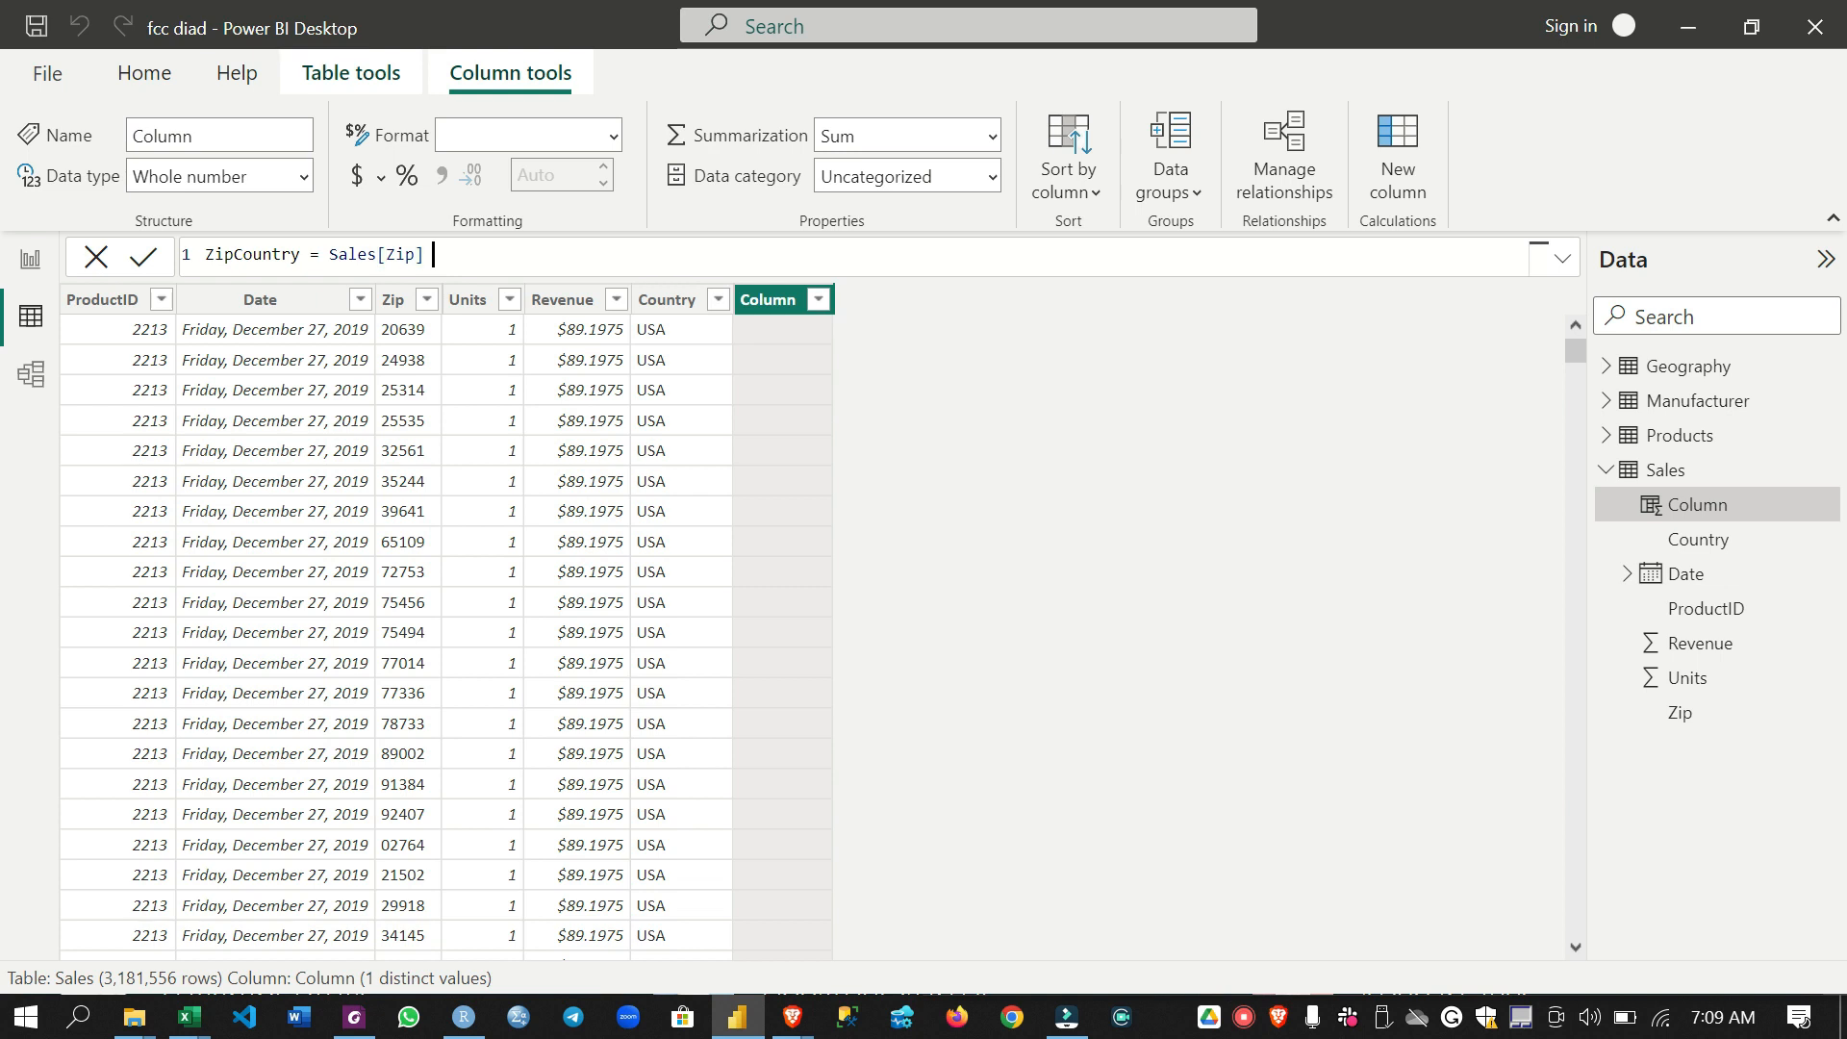
type("& \", \" & Sales[")
key("Tab")
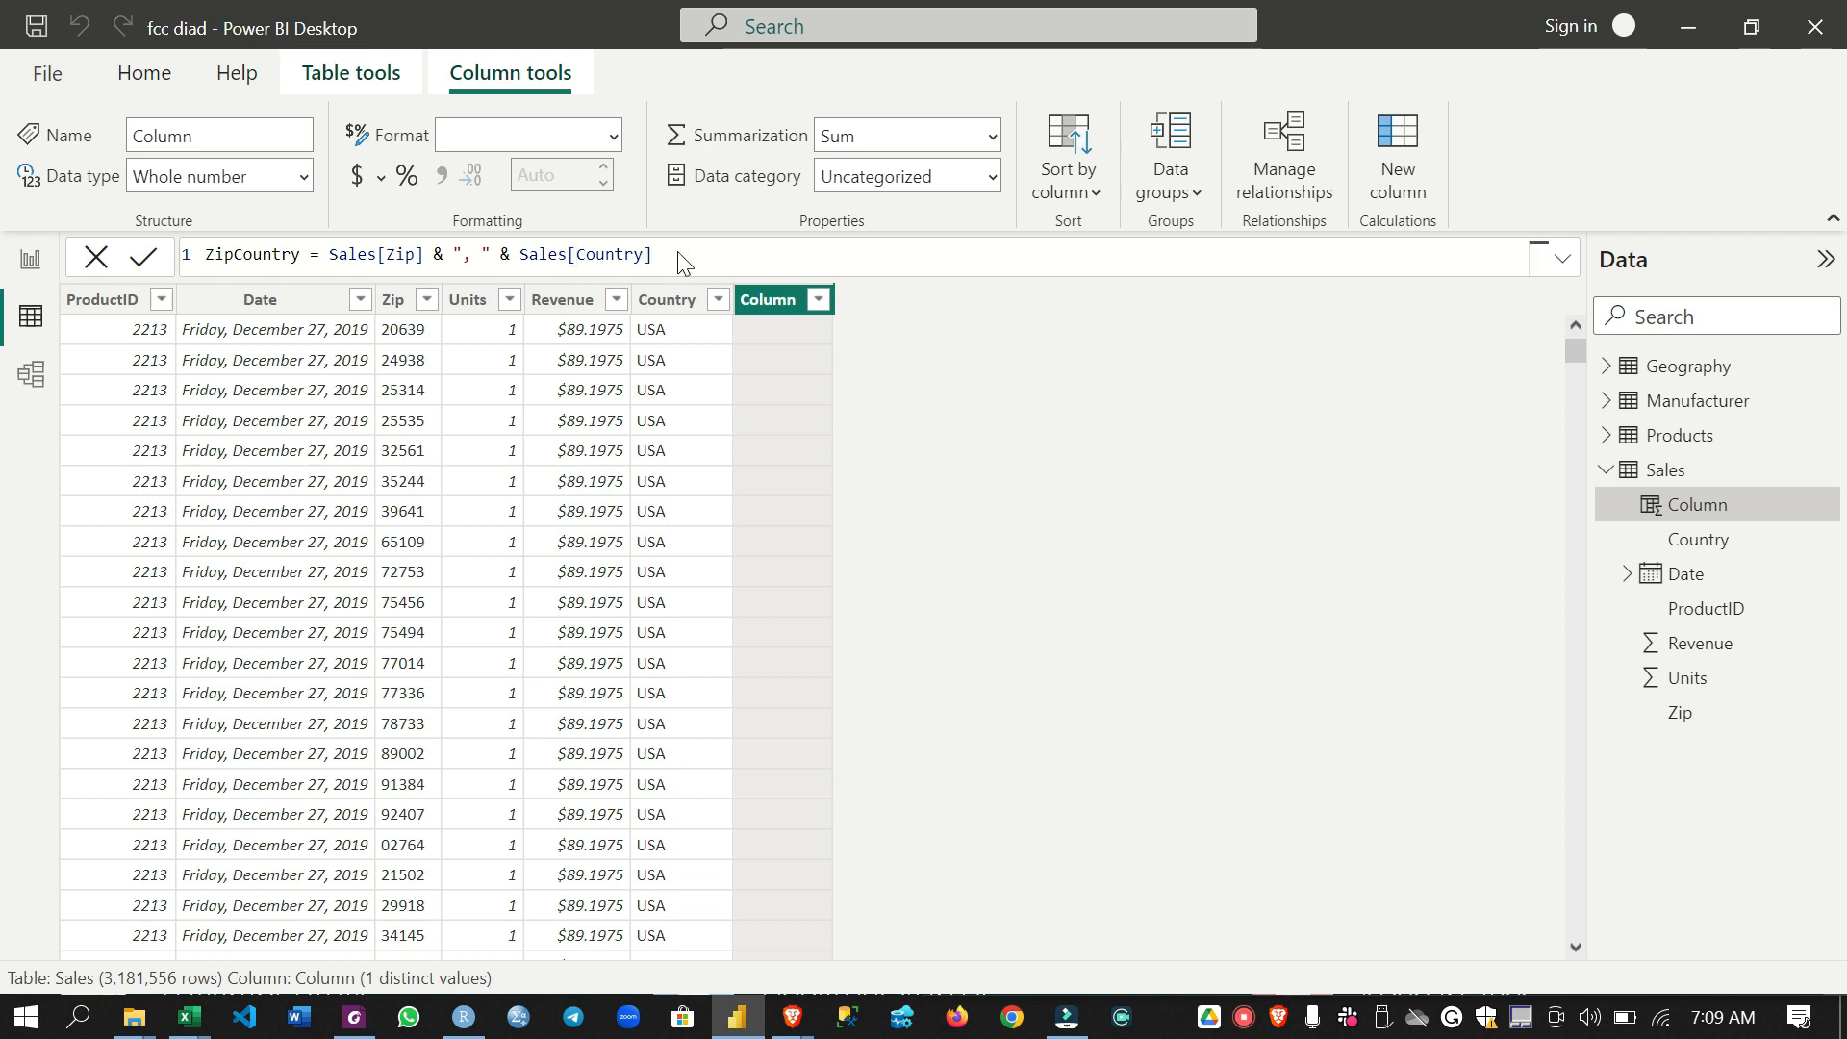
key("Return")
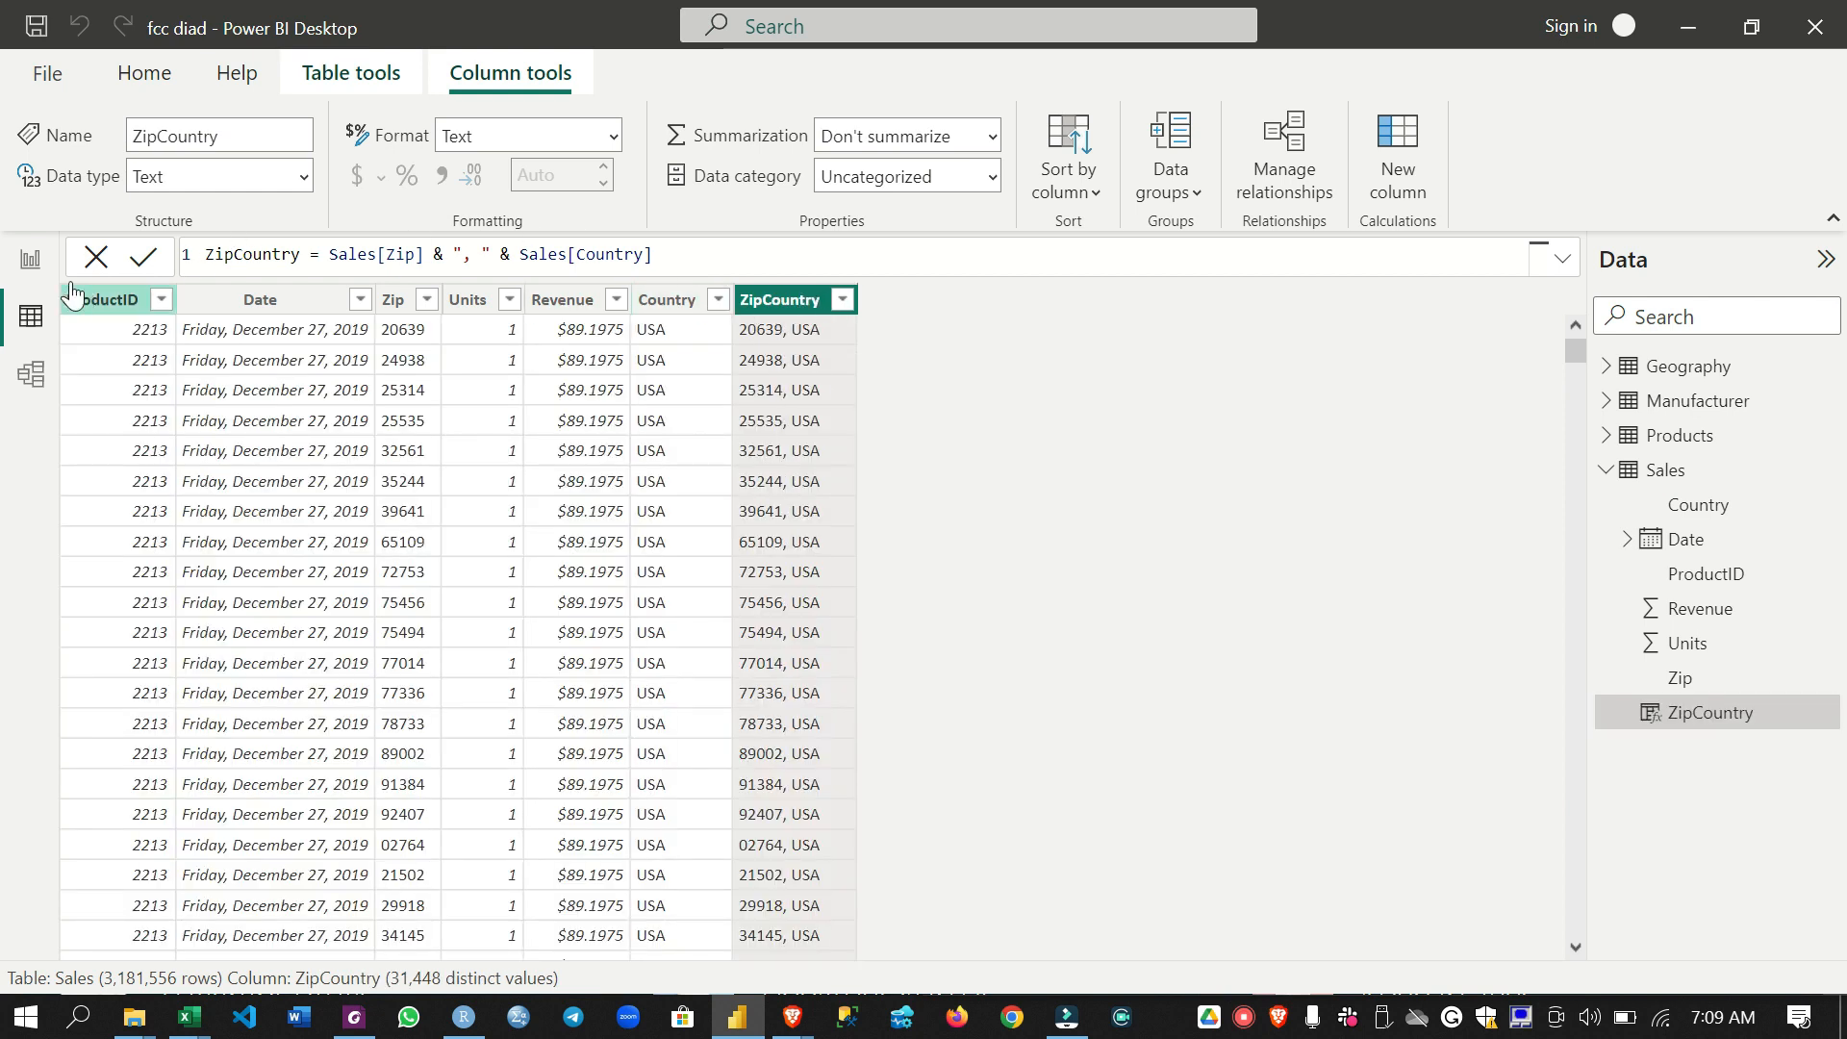
left_click(97, 260)
- Create a relationship in the model diagram between ZipCountry in Geography and ZipCountry in Sales
left_click(31, 375)
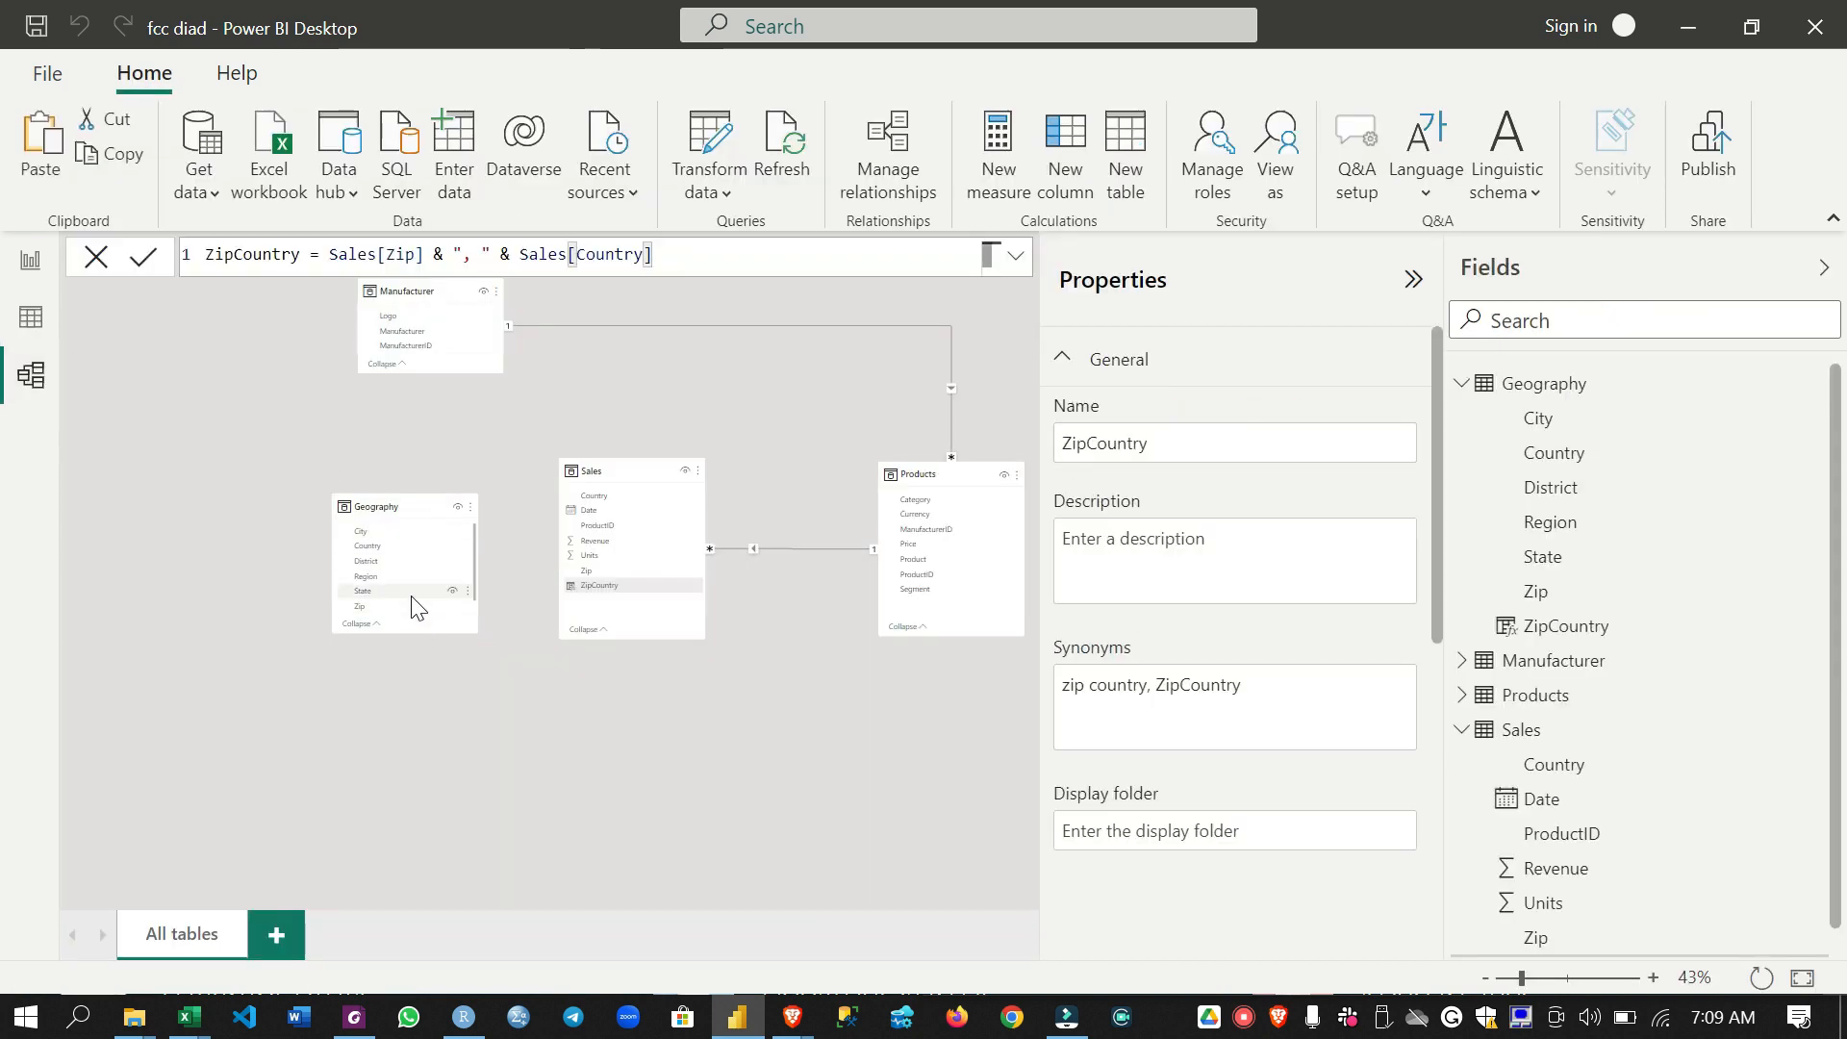
left_click(416, 640)
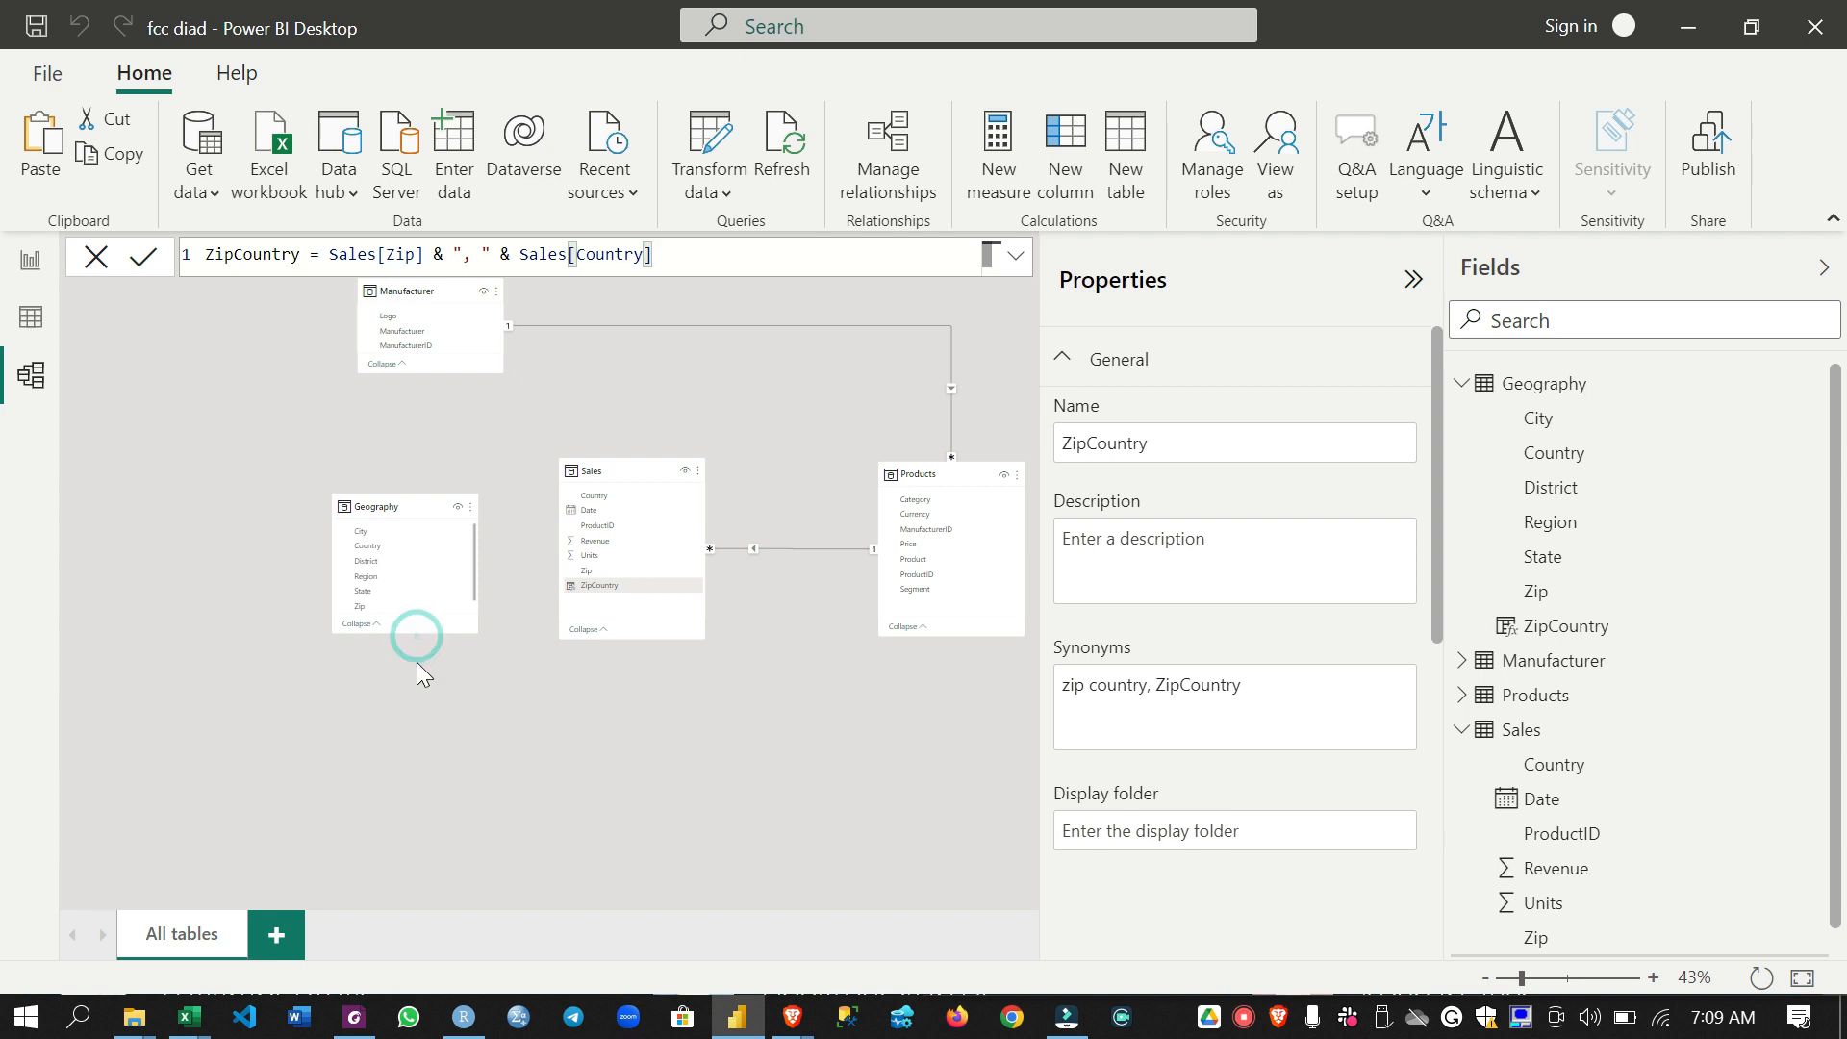
scroll(442, 573, "down", 1)
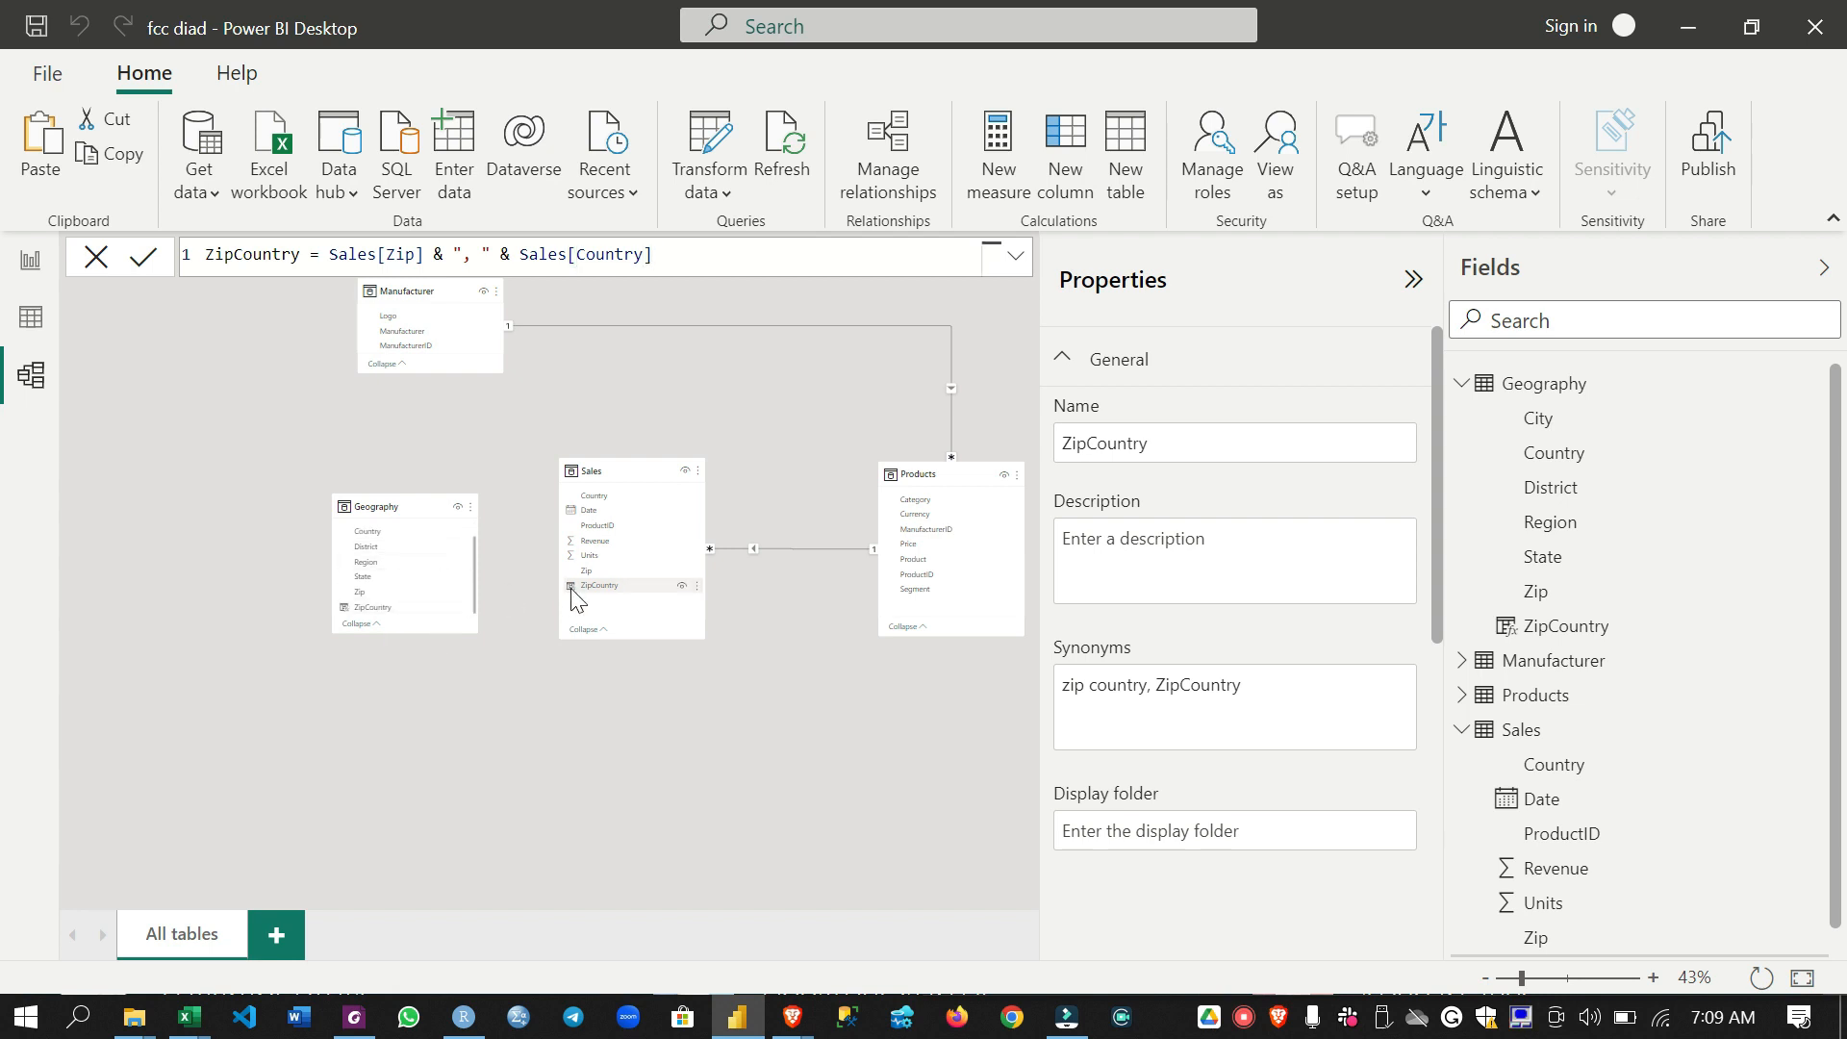
left_click(27, 319)
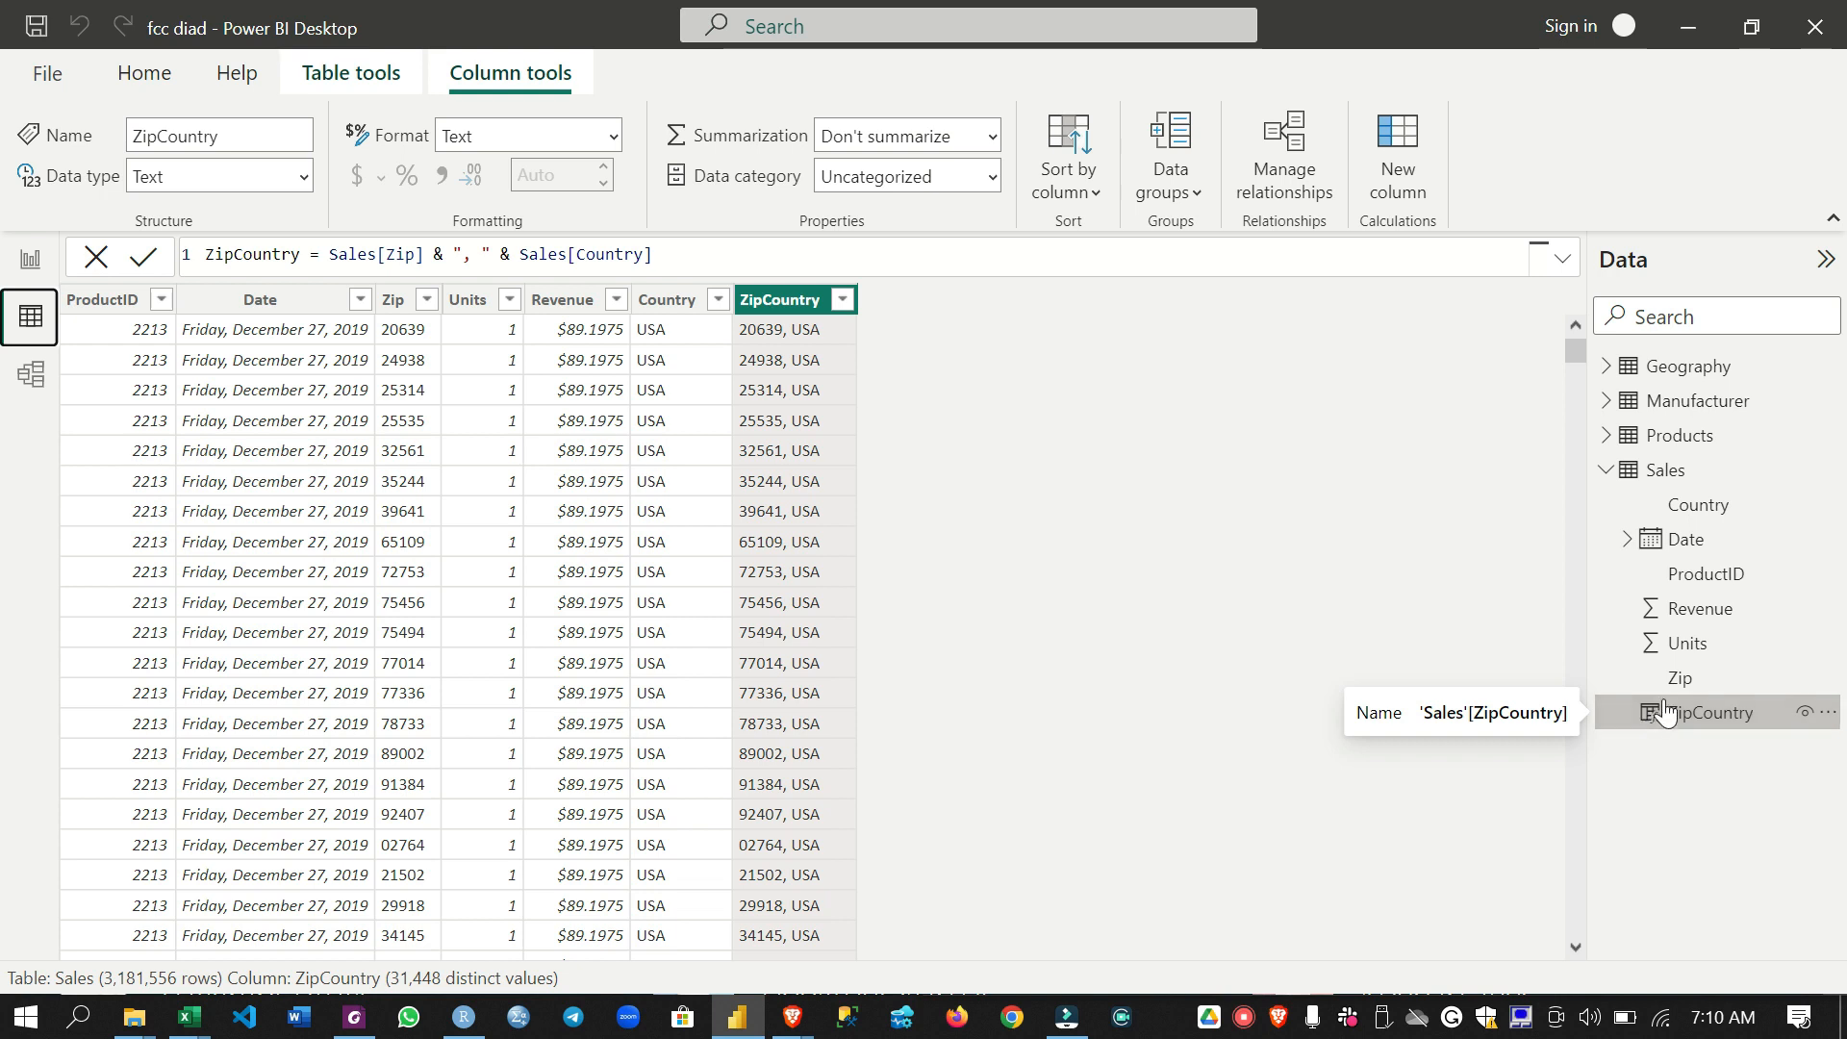
left_click(21, 385)
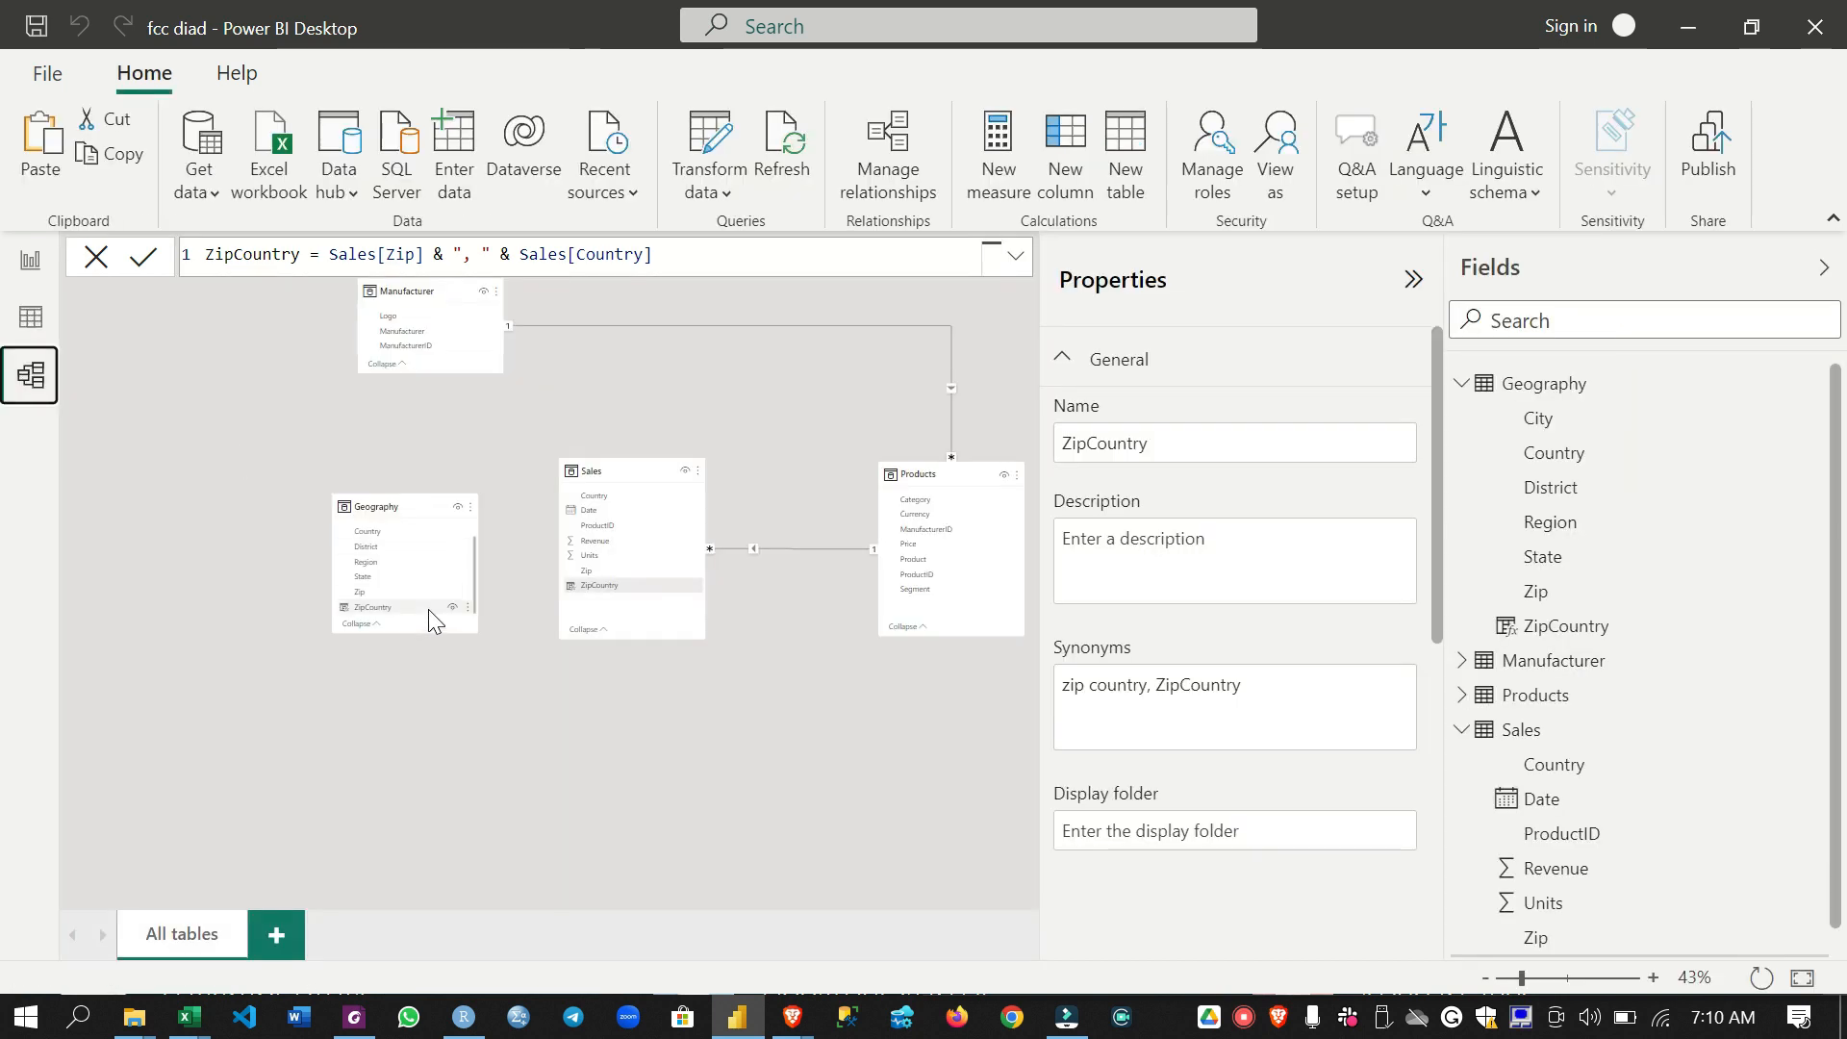
left_click_drag(425, 606, 597, 588)
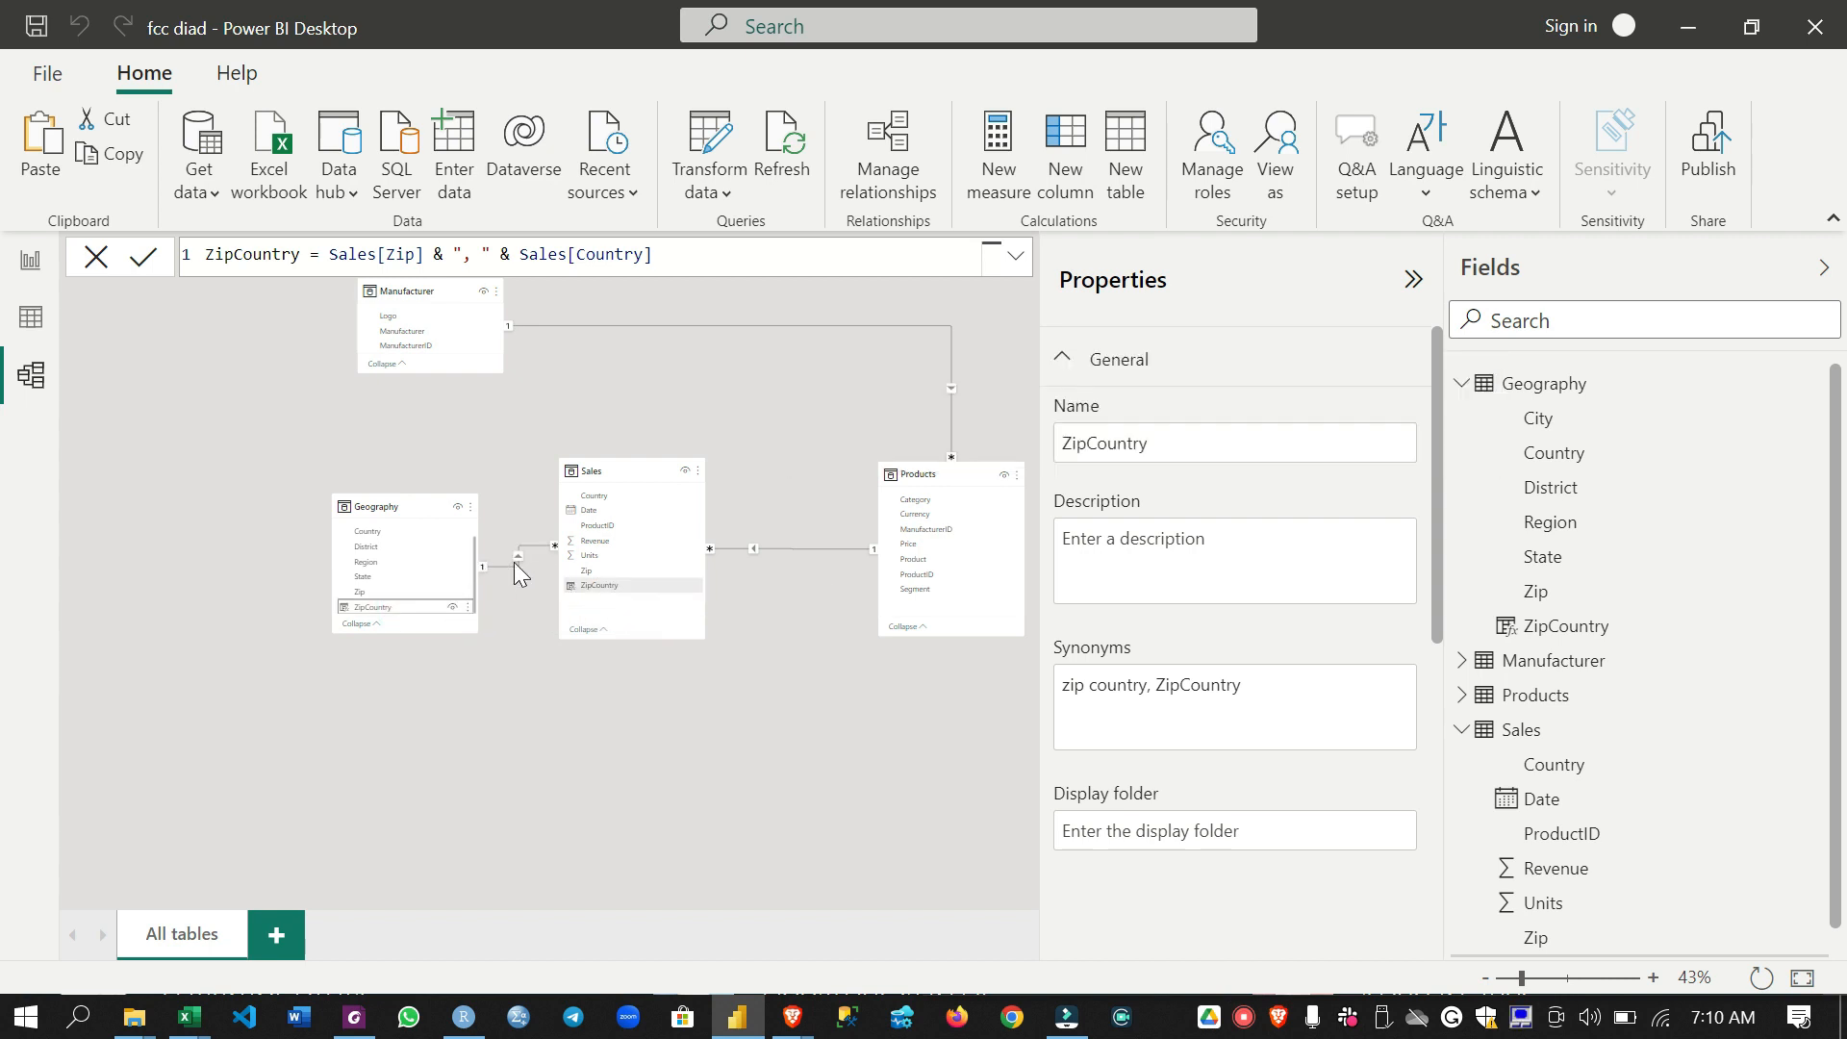
- Check the revenue by country chart on the report page, return to the model diagram and dismiss the formula bar
left_click(32, 269)
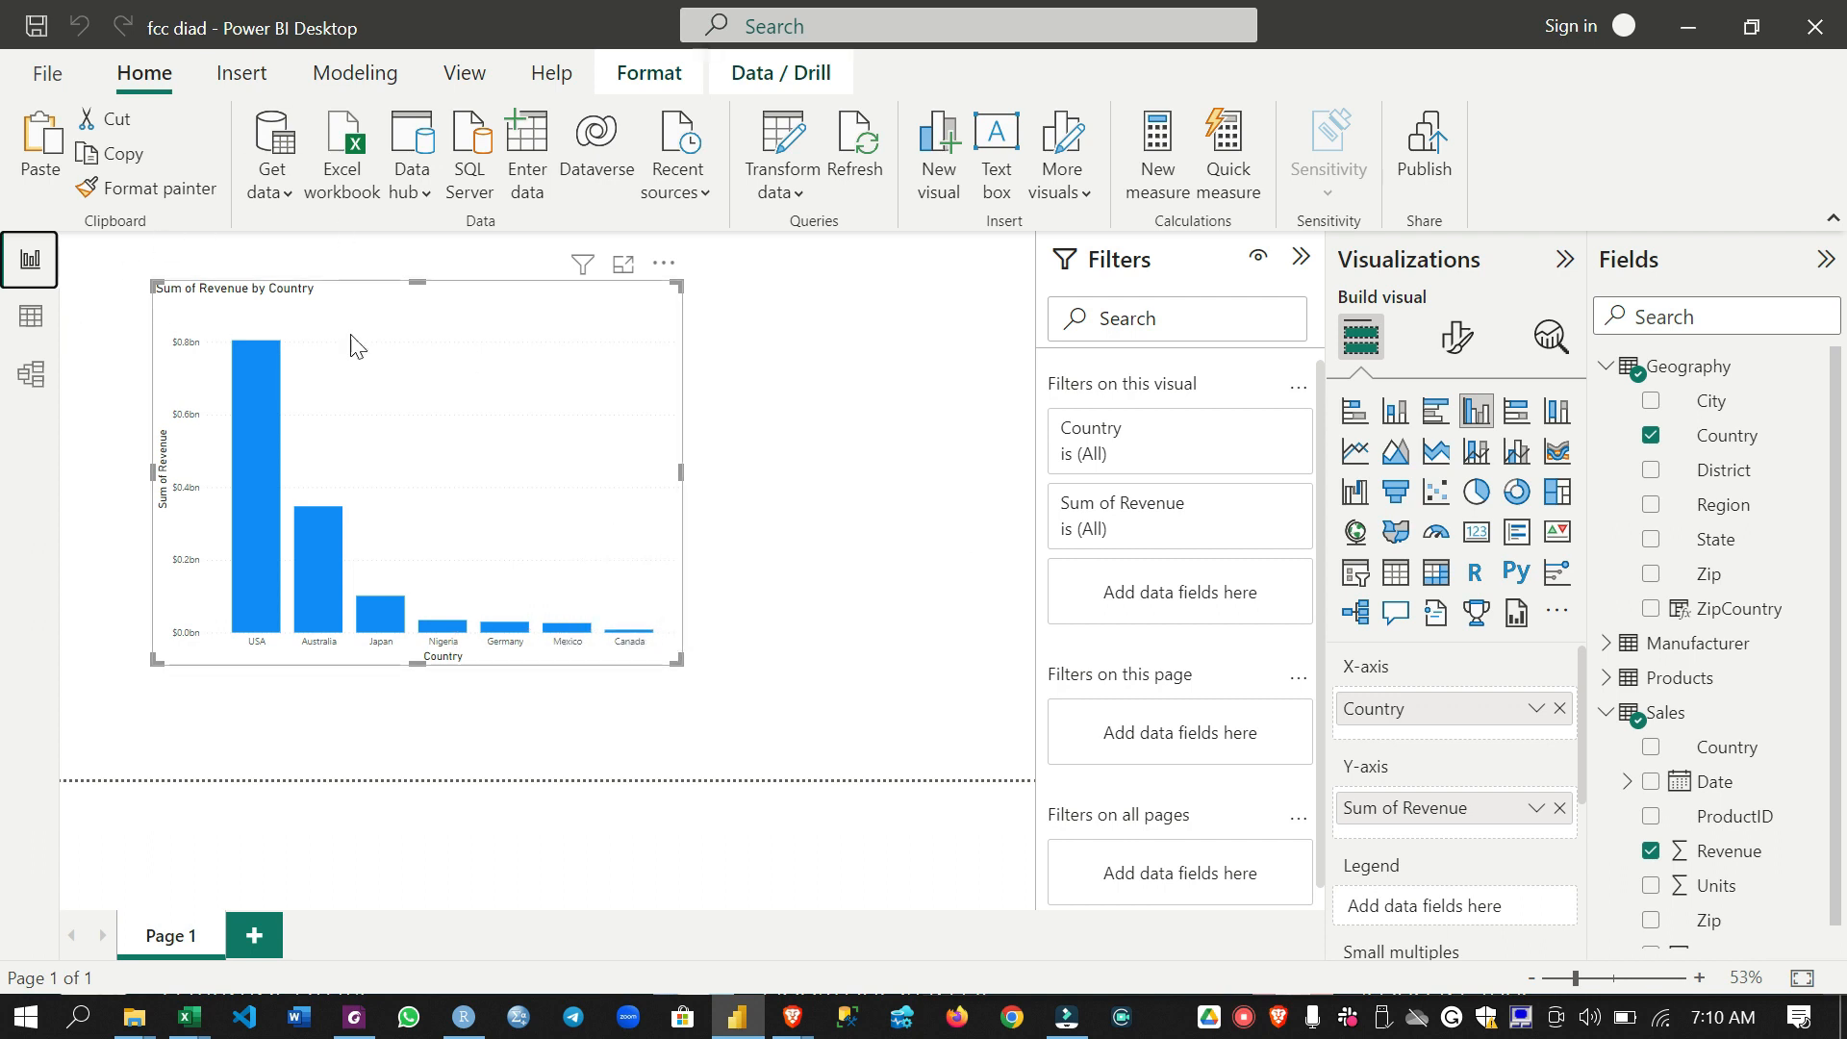
left_click(31, 374)
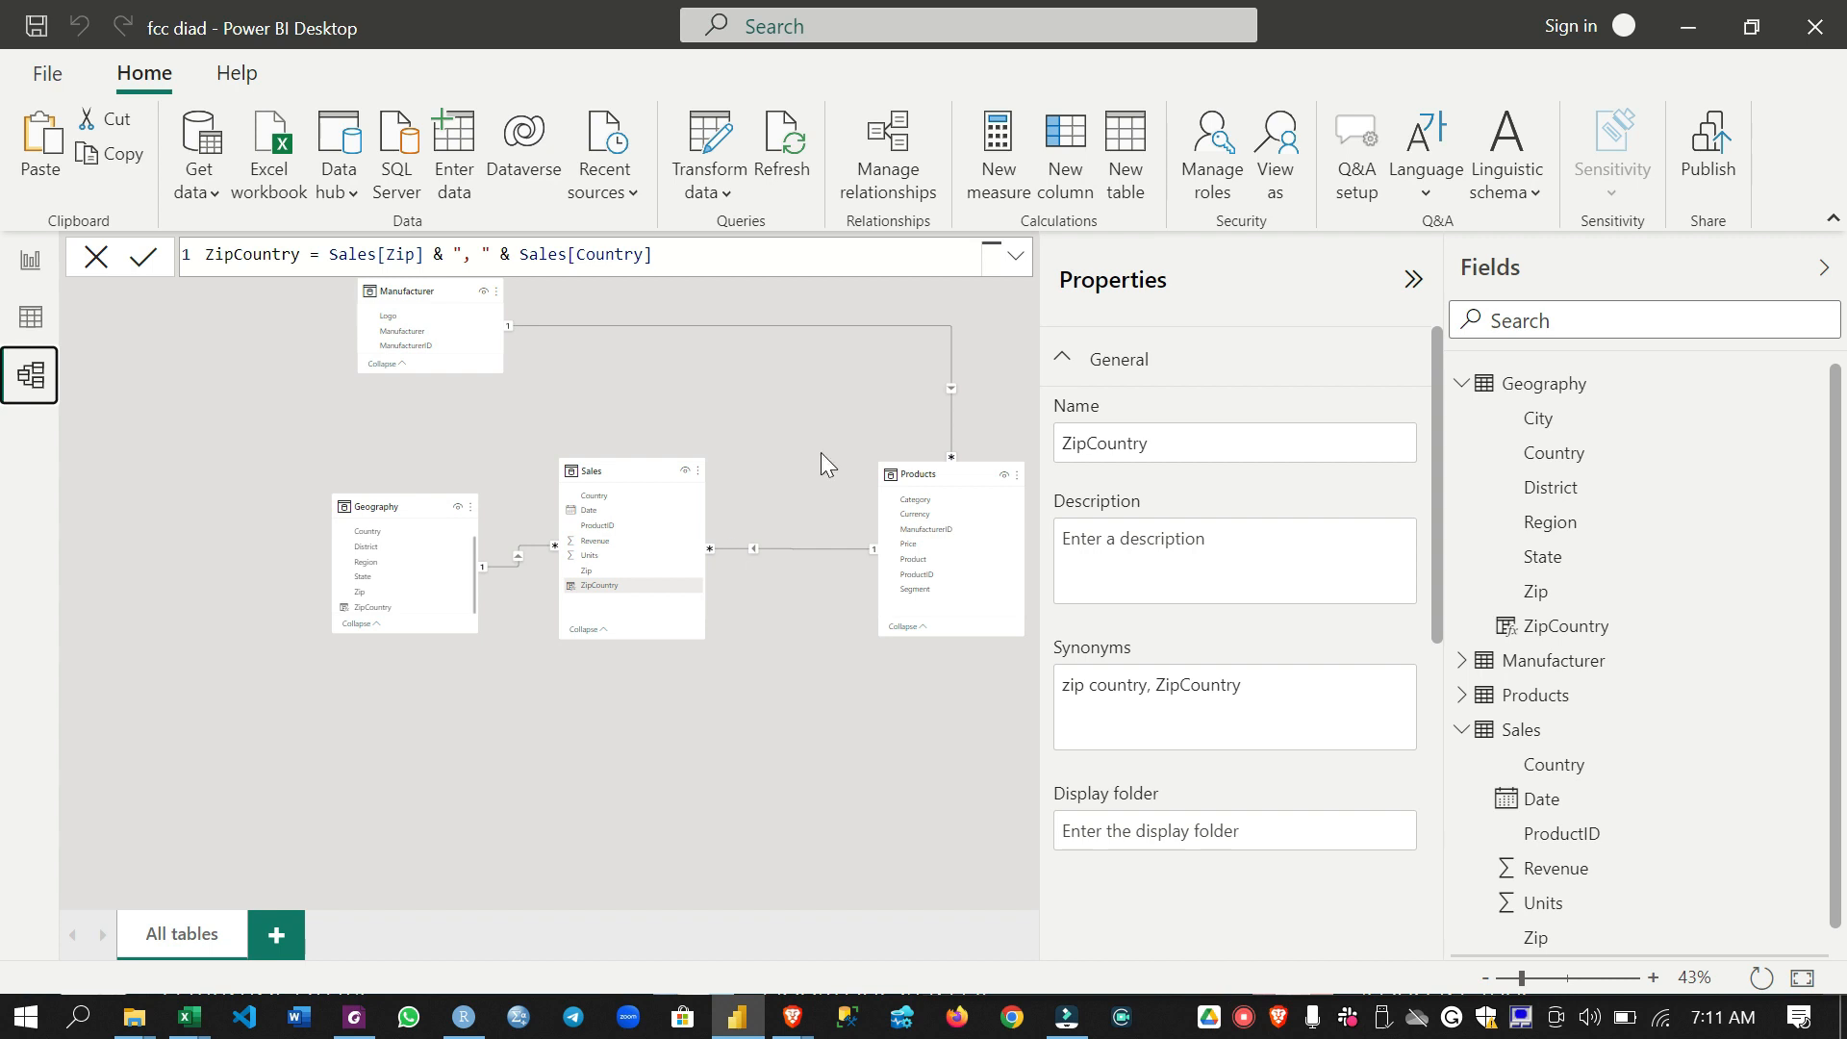
left_click(96, 256)
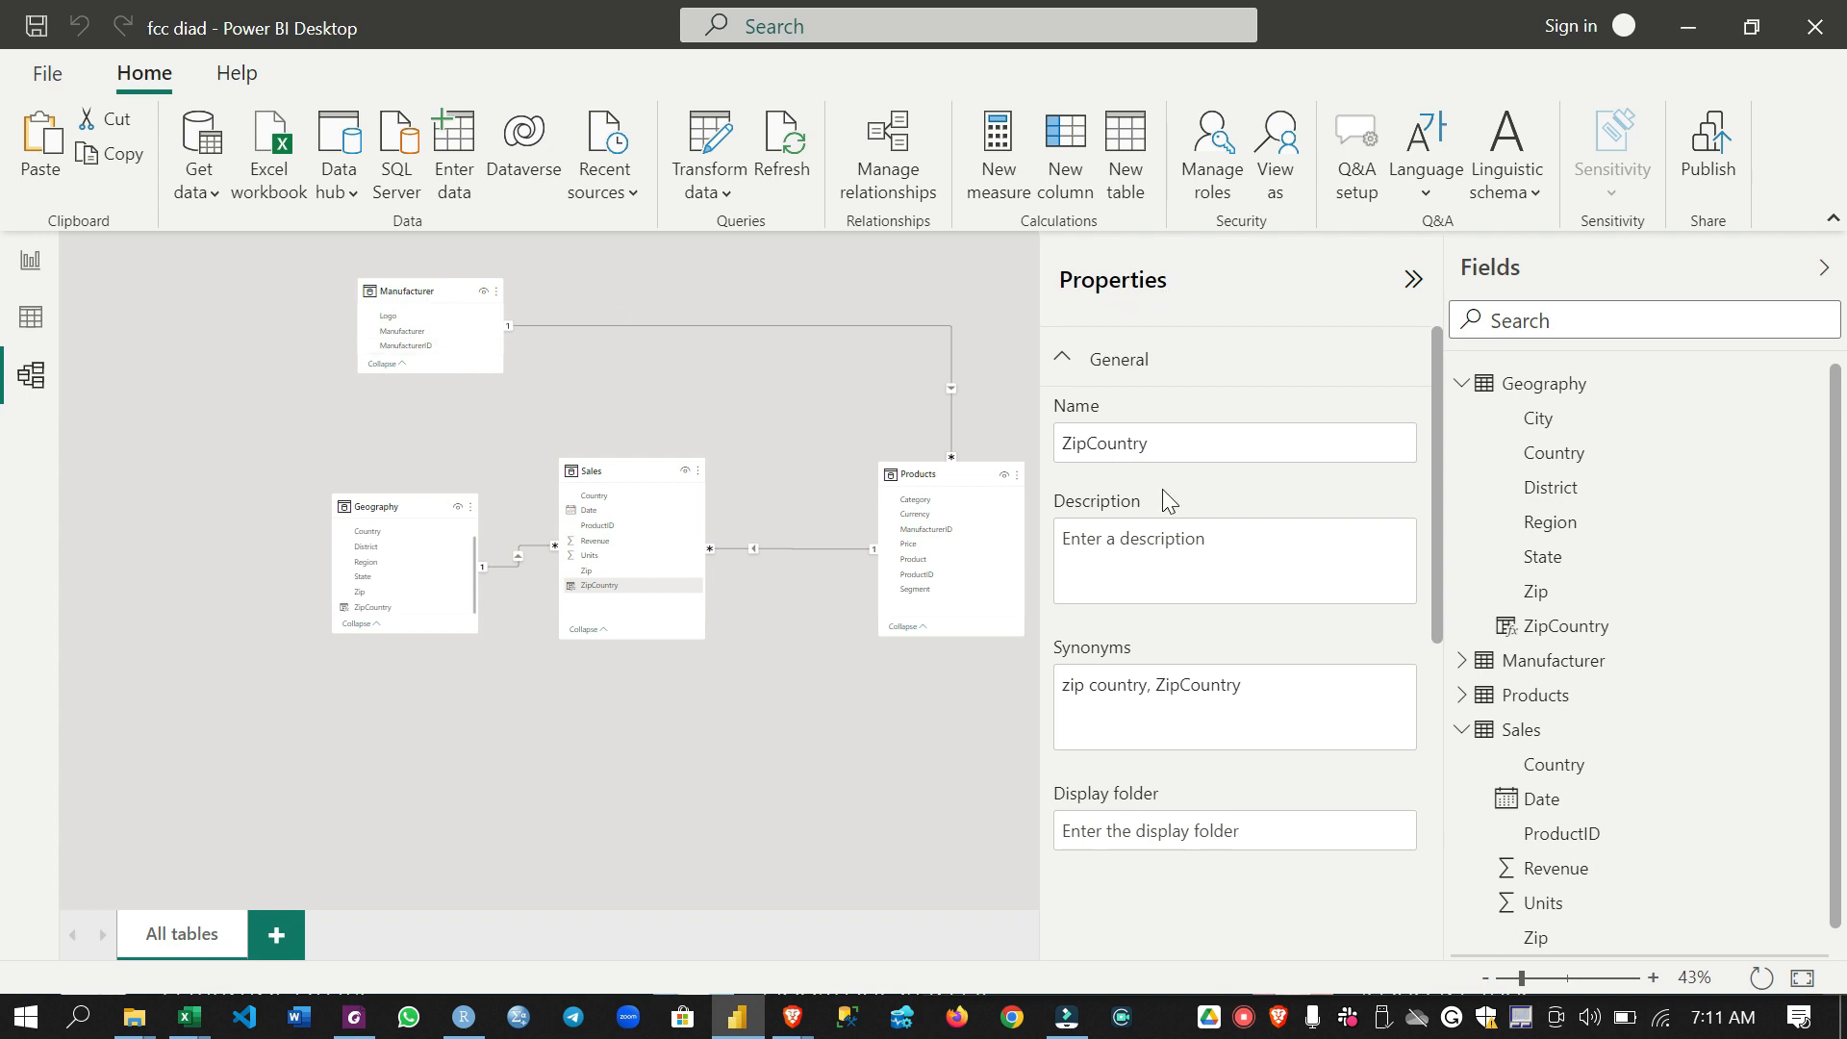
- Select the Sales table in the model diagram and examine its general properties, including description and row label
left_click(660, 461)
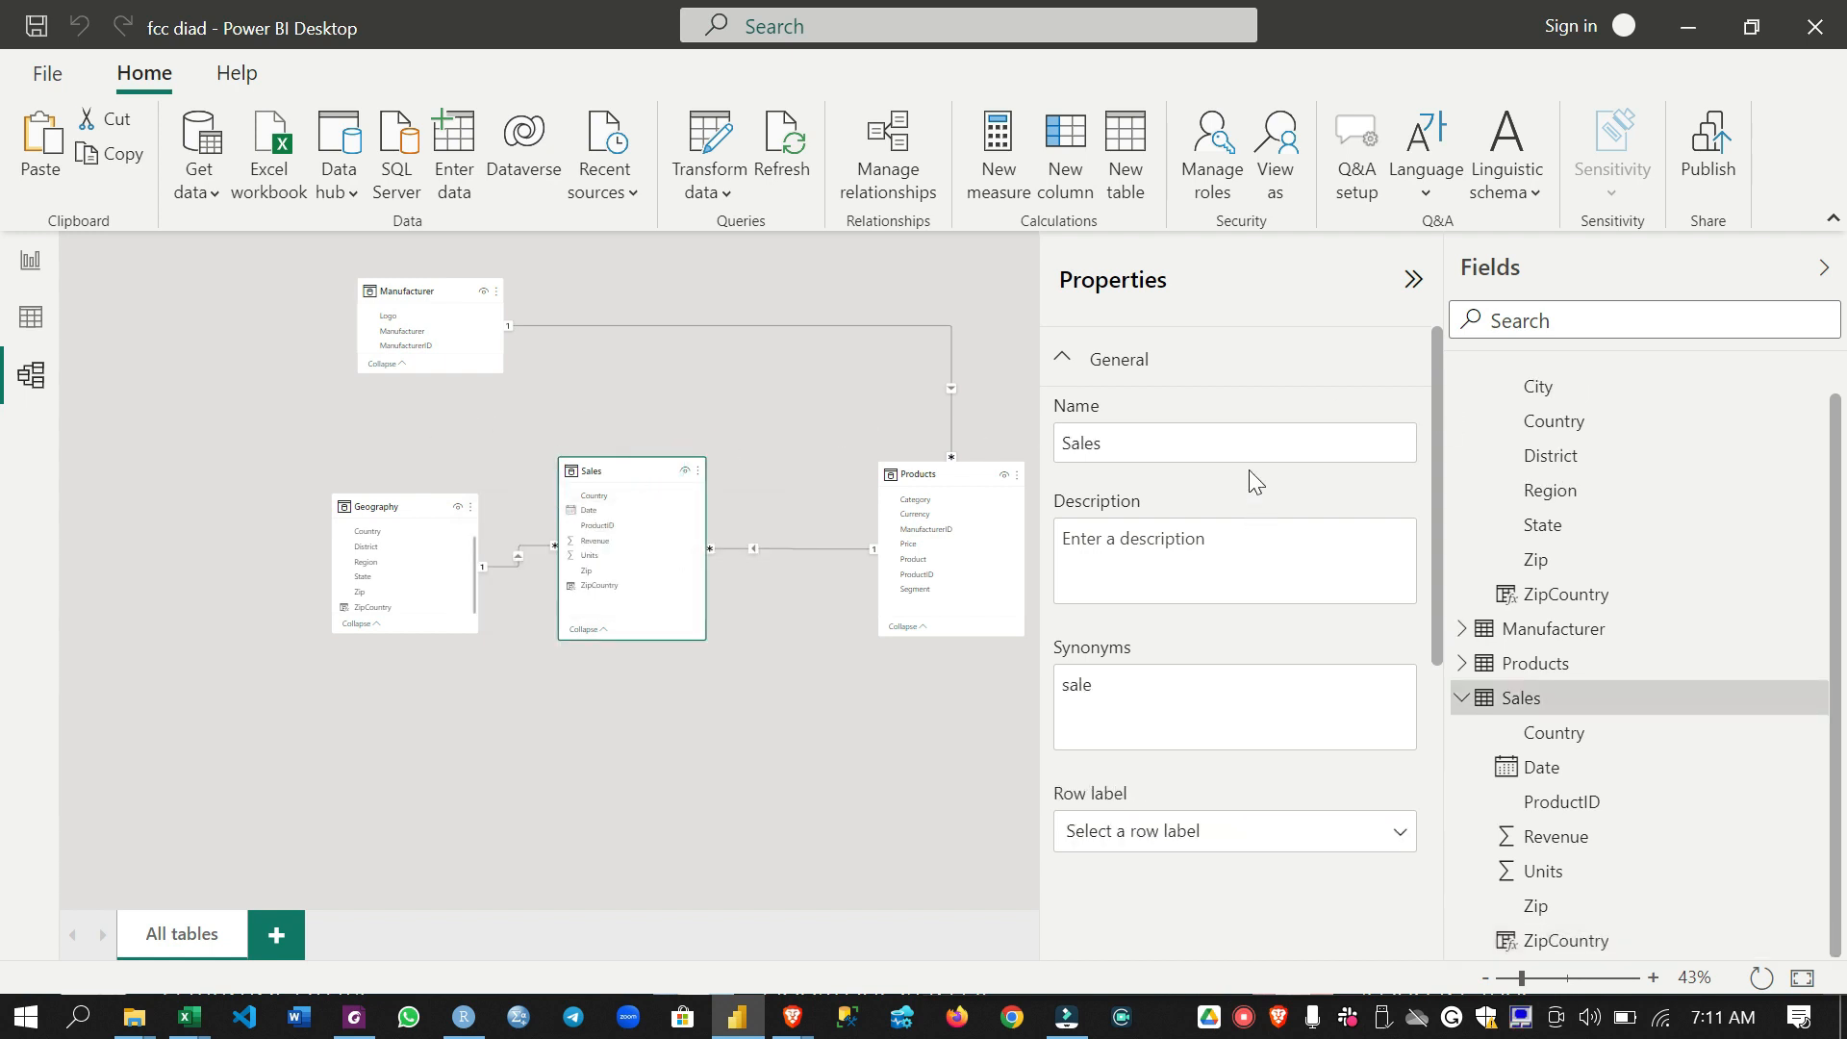
left_click(1237, 532)
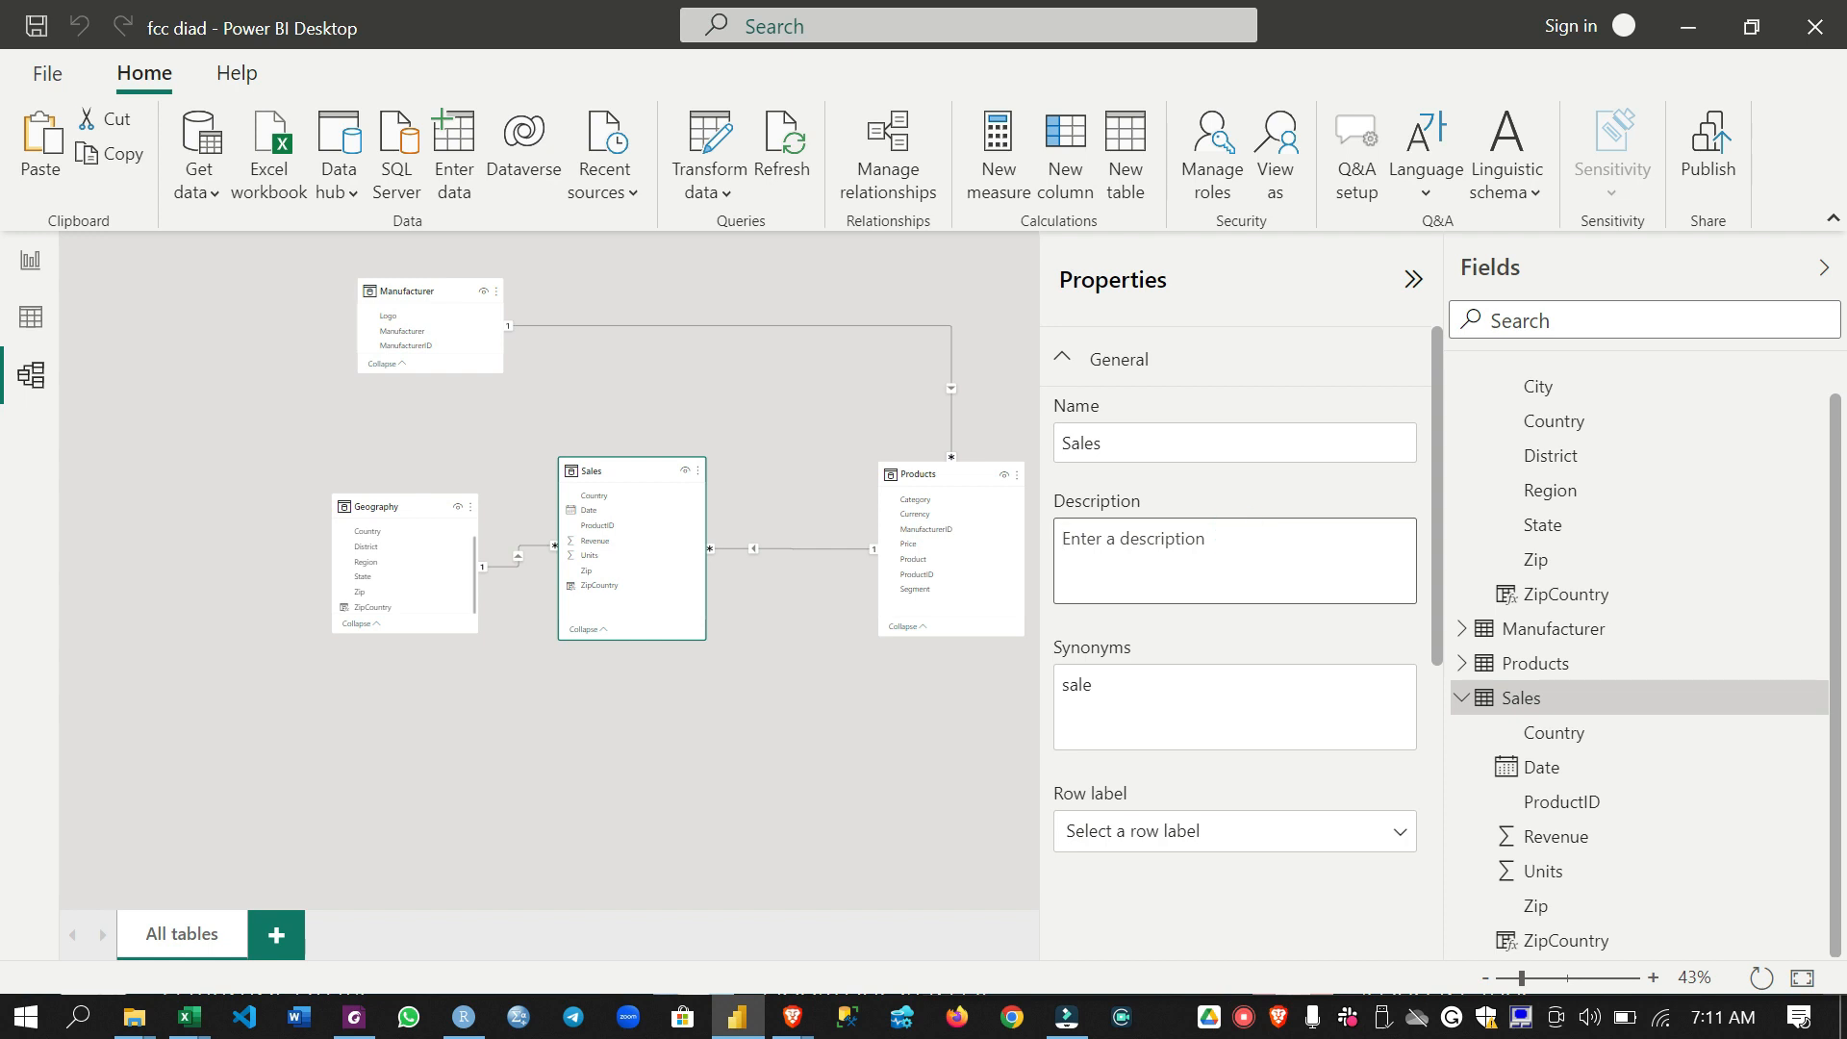
left_click(1281, 837)
left_click(1282, 880)
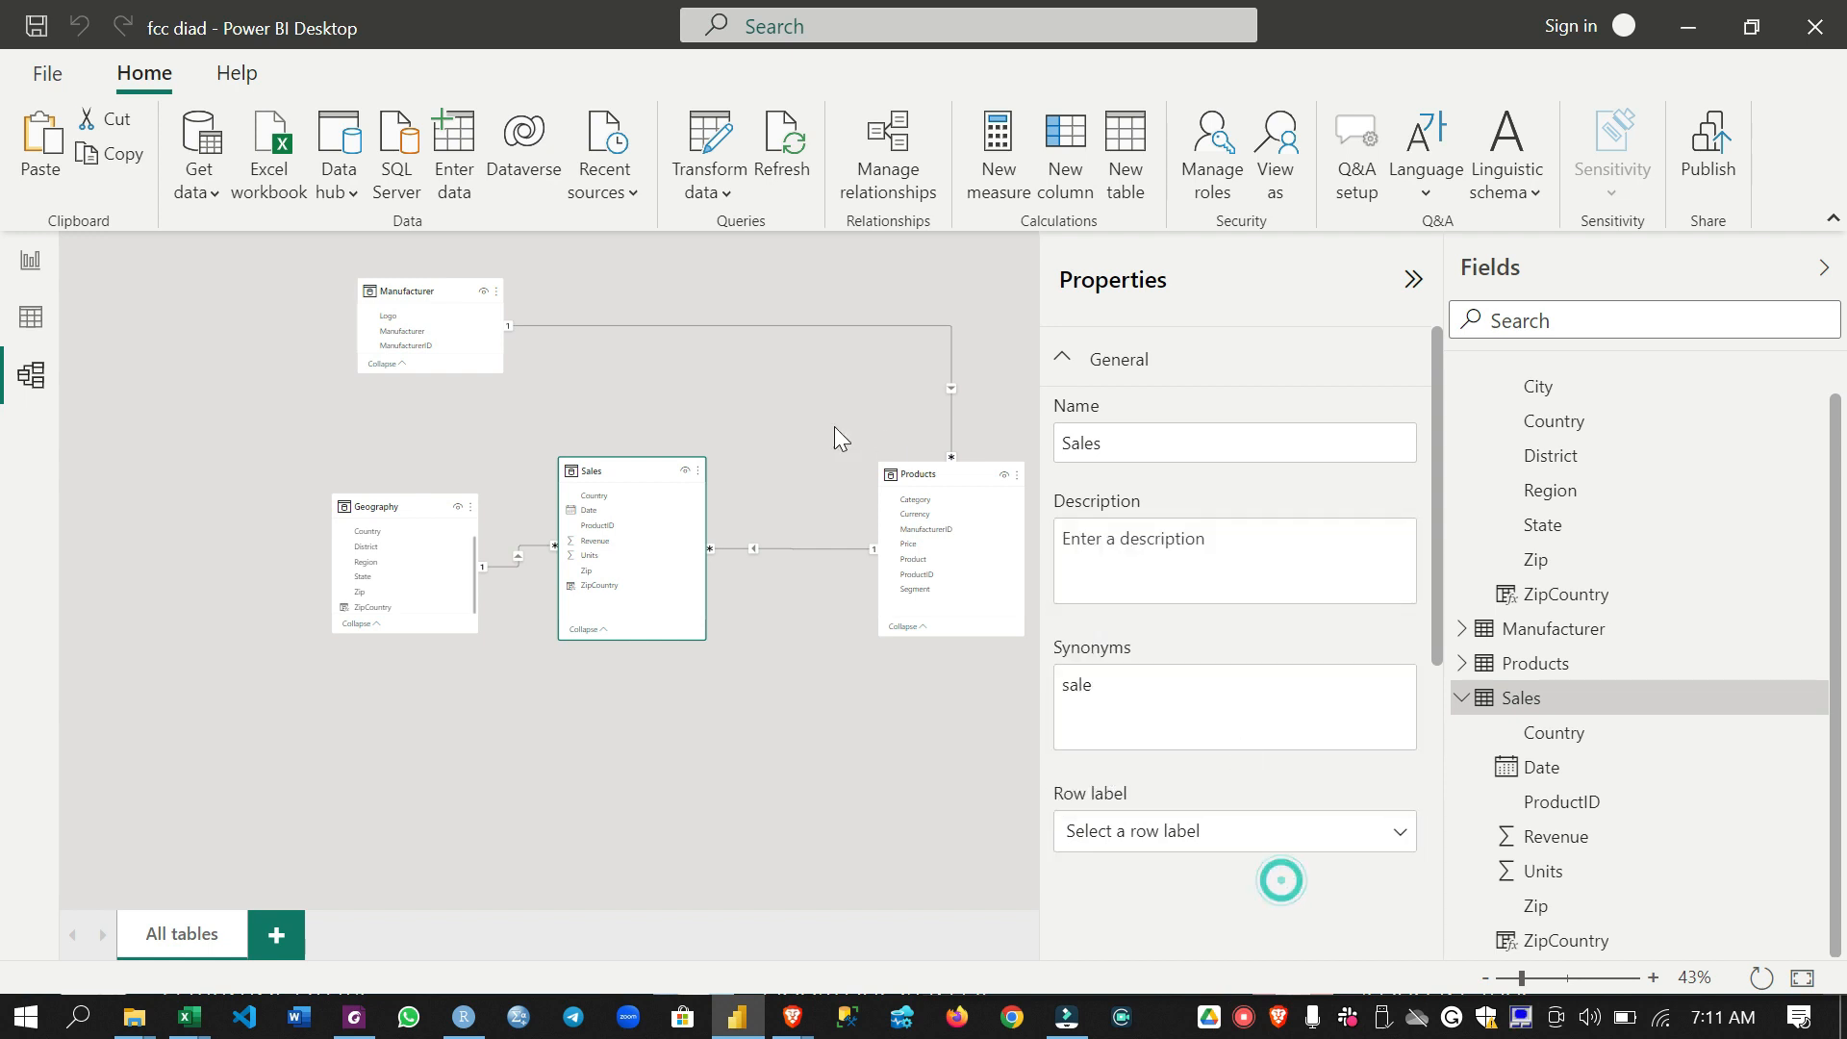
scroll(1535, 491, "up", 1)
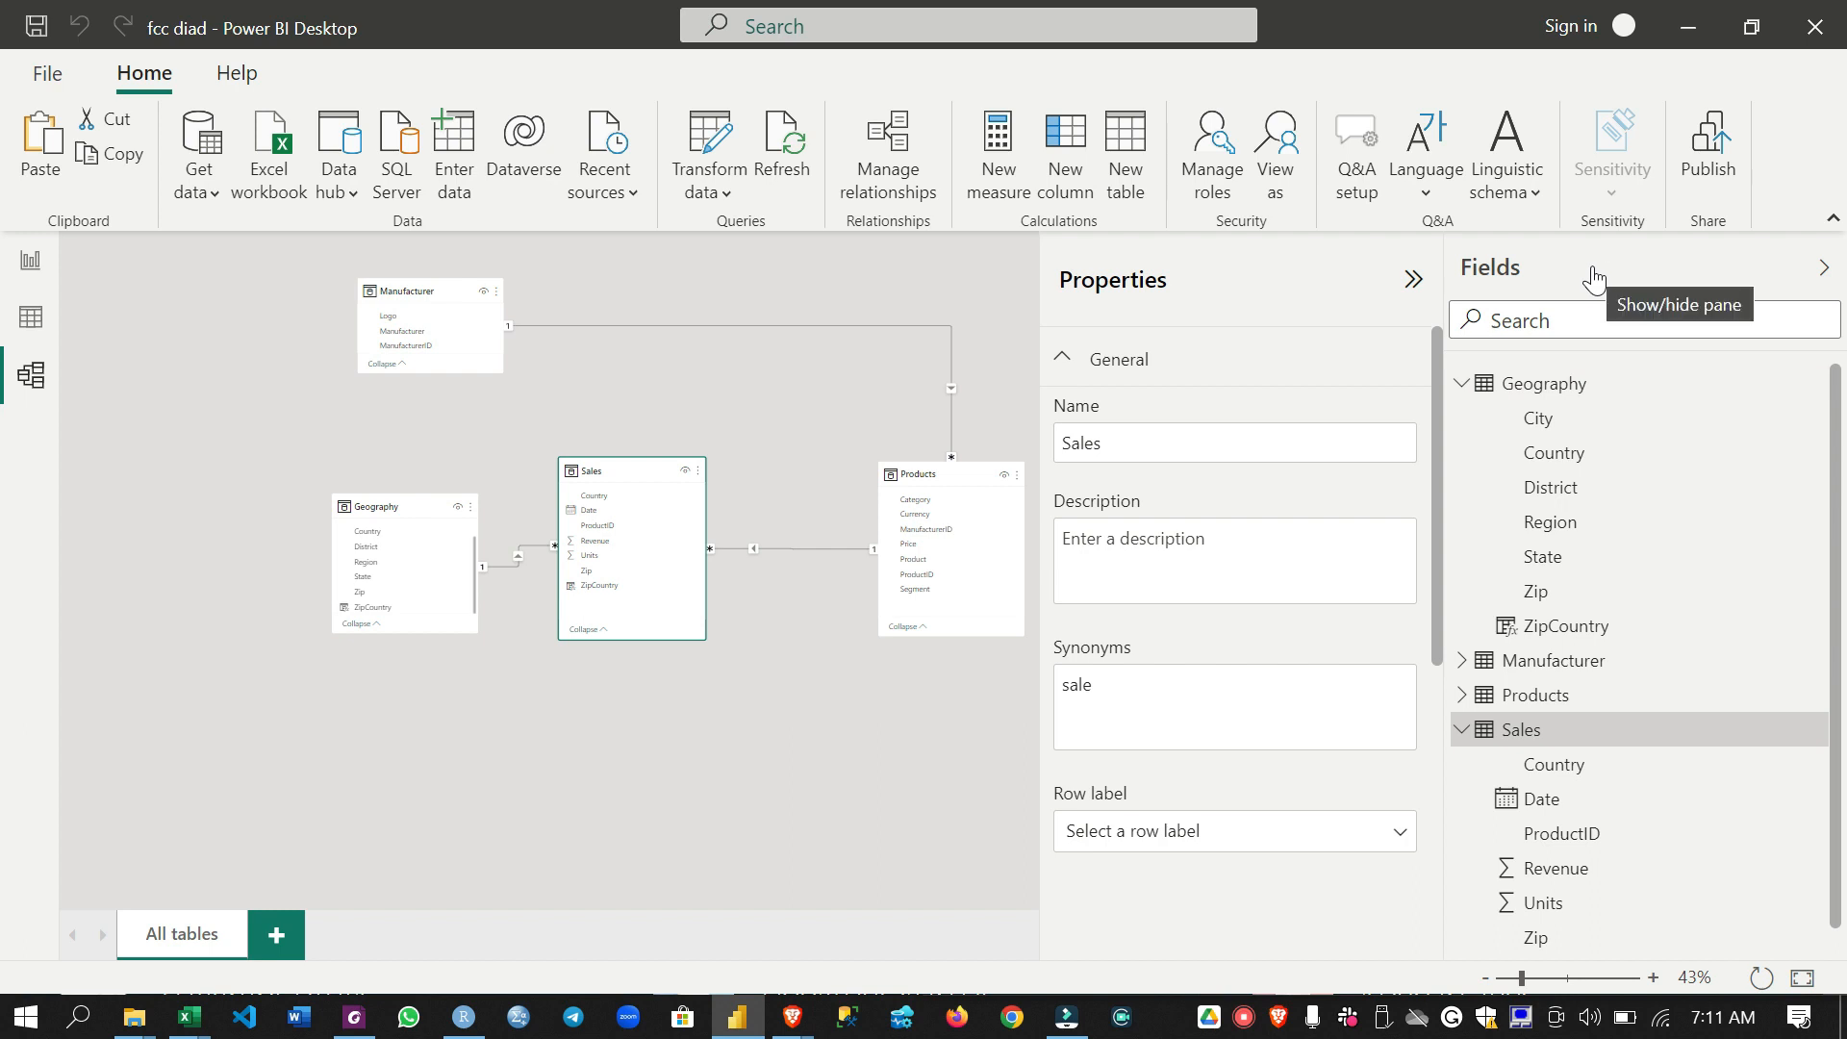
- Examine the properties of the Geography table and its ZipCountry and State fields in the model diagram
left_click(1565, 394)
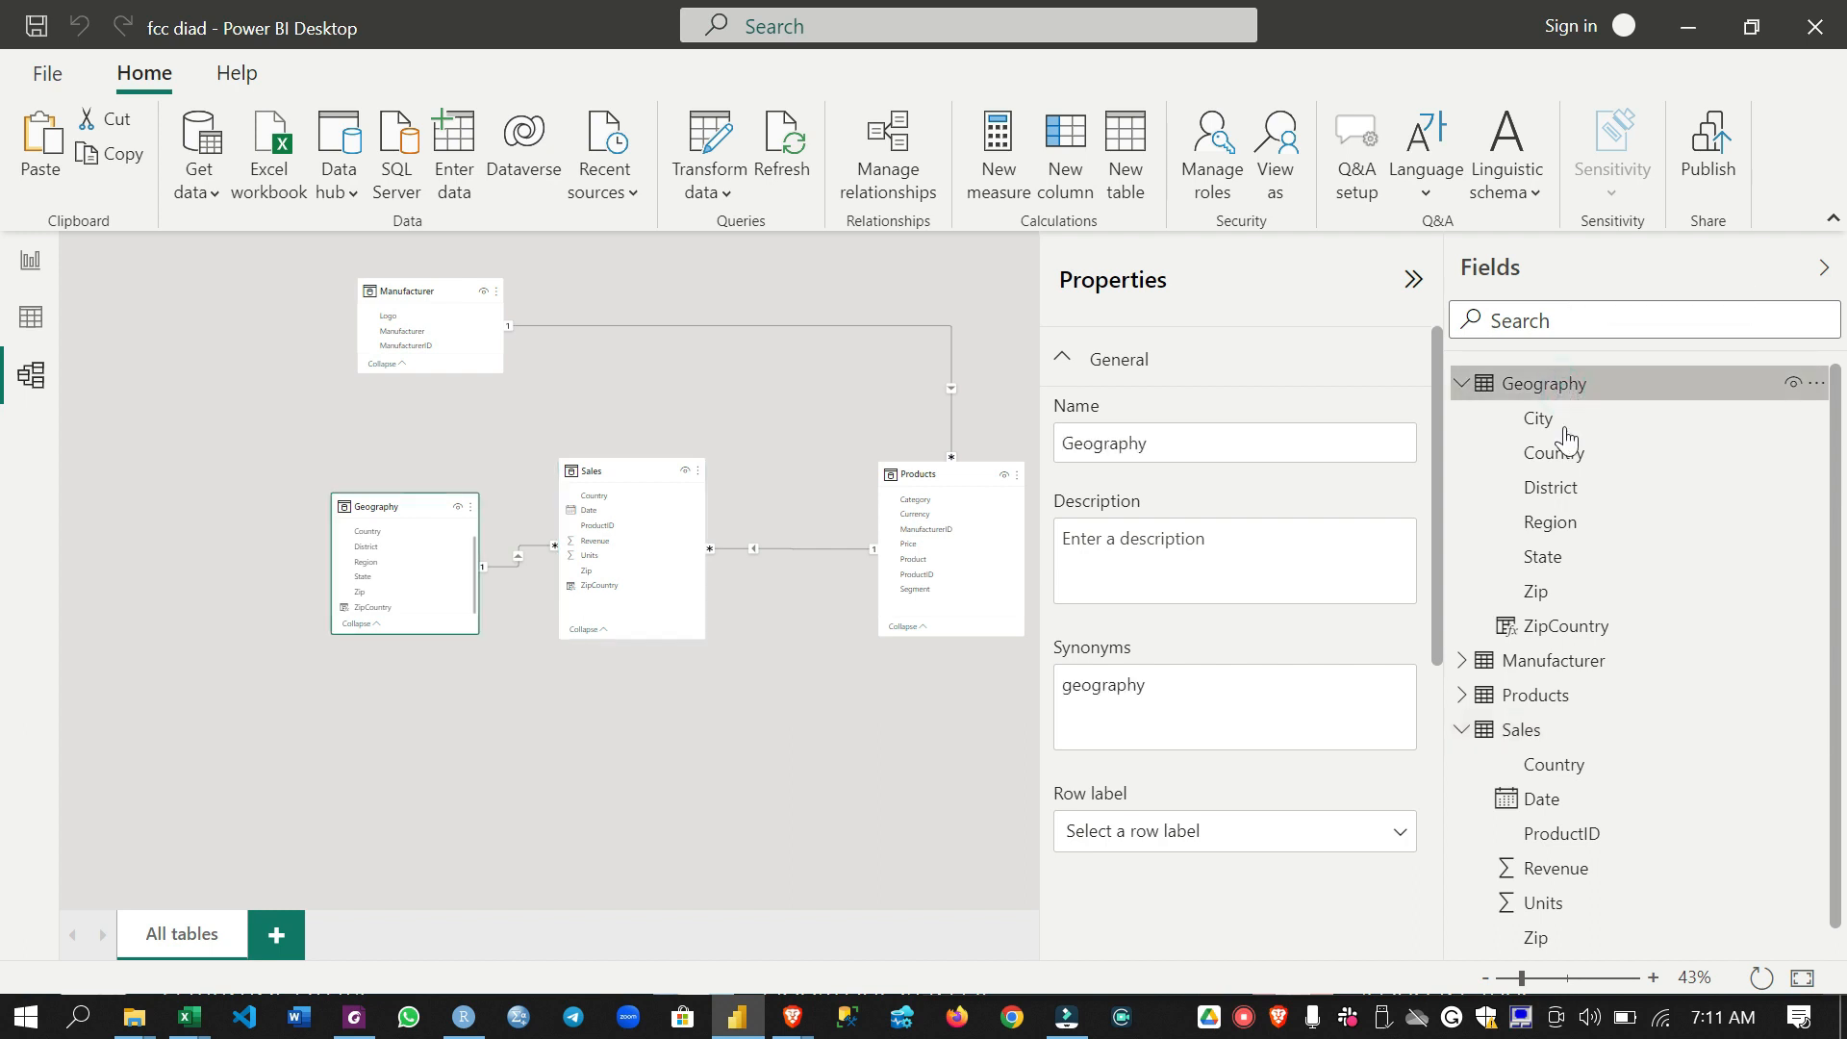
left_click(1603, 629)
left_click(1592, 558)
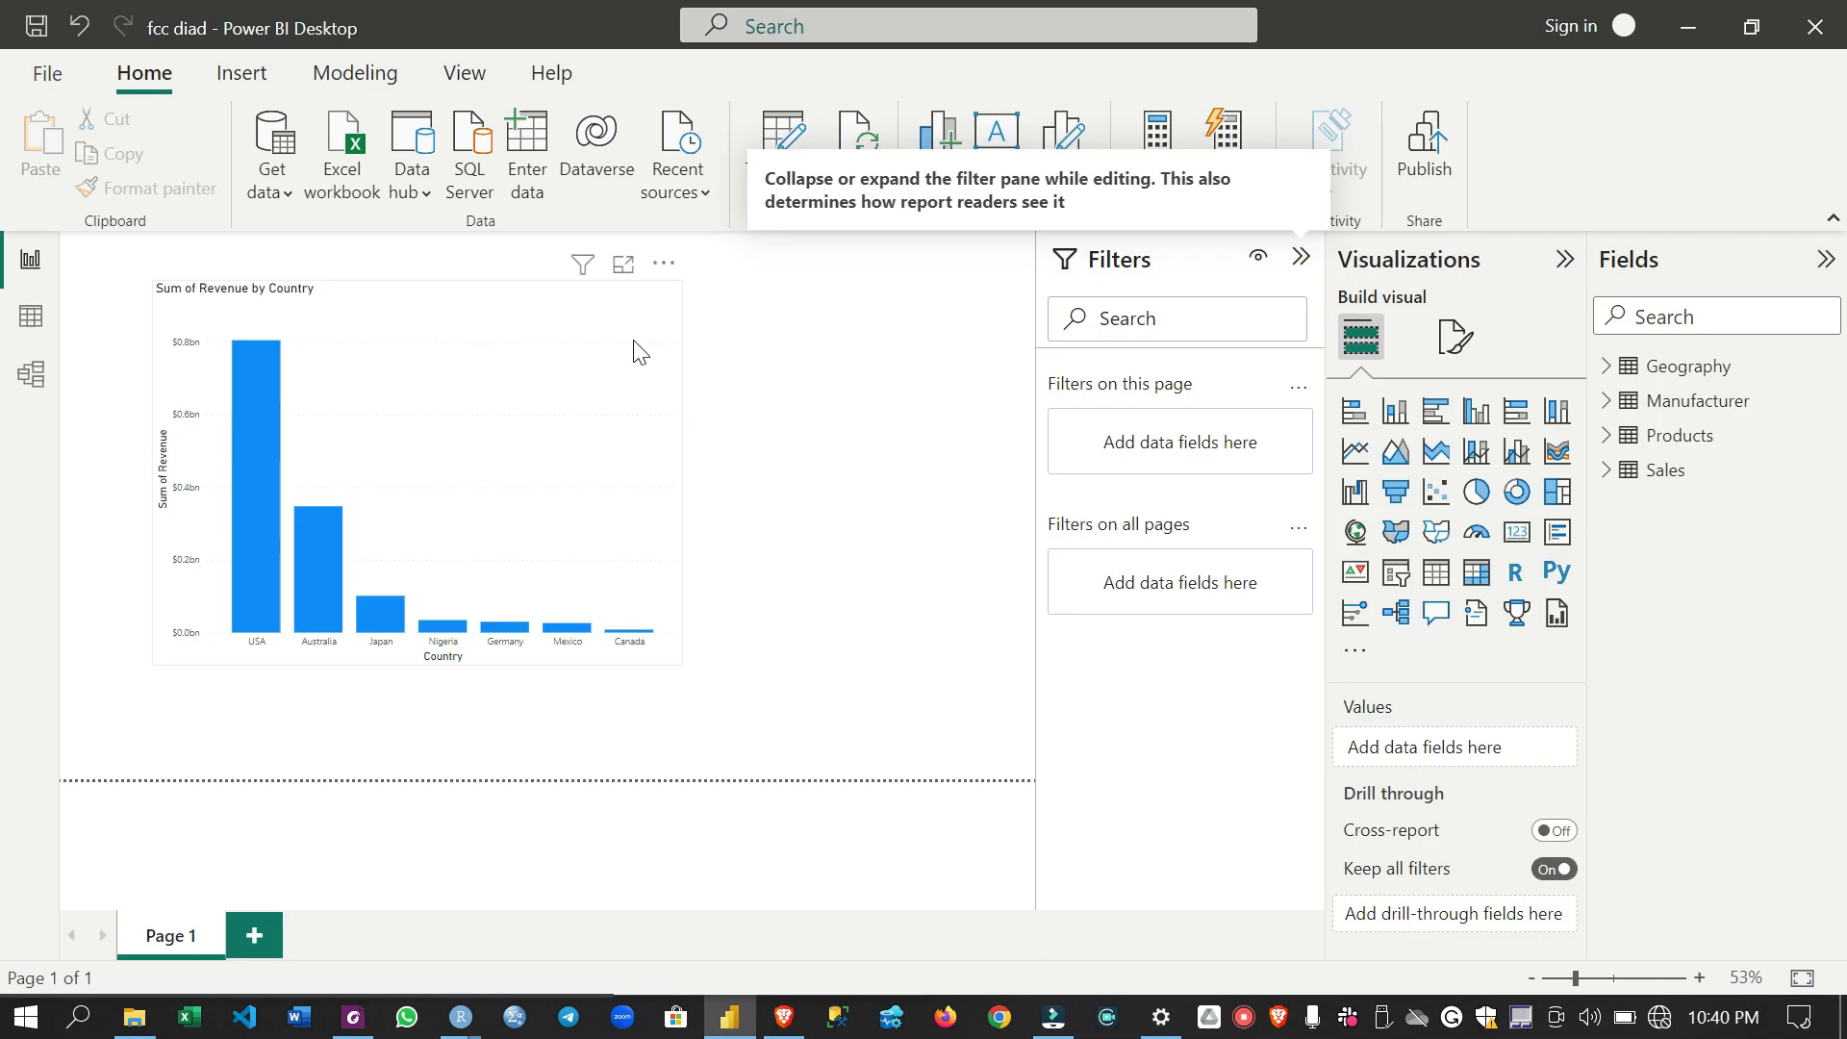
- Add the Manufacturer field as the legend of the revenue by country chart and enlarge the chart
mouse_move(257, 371)
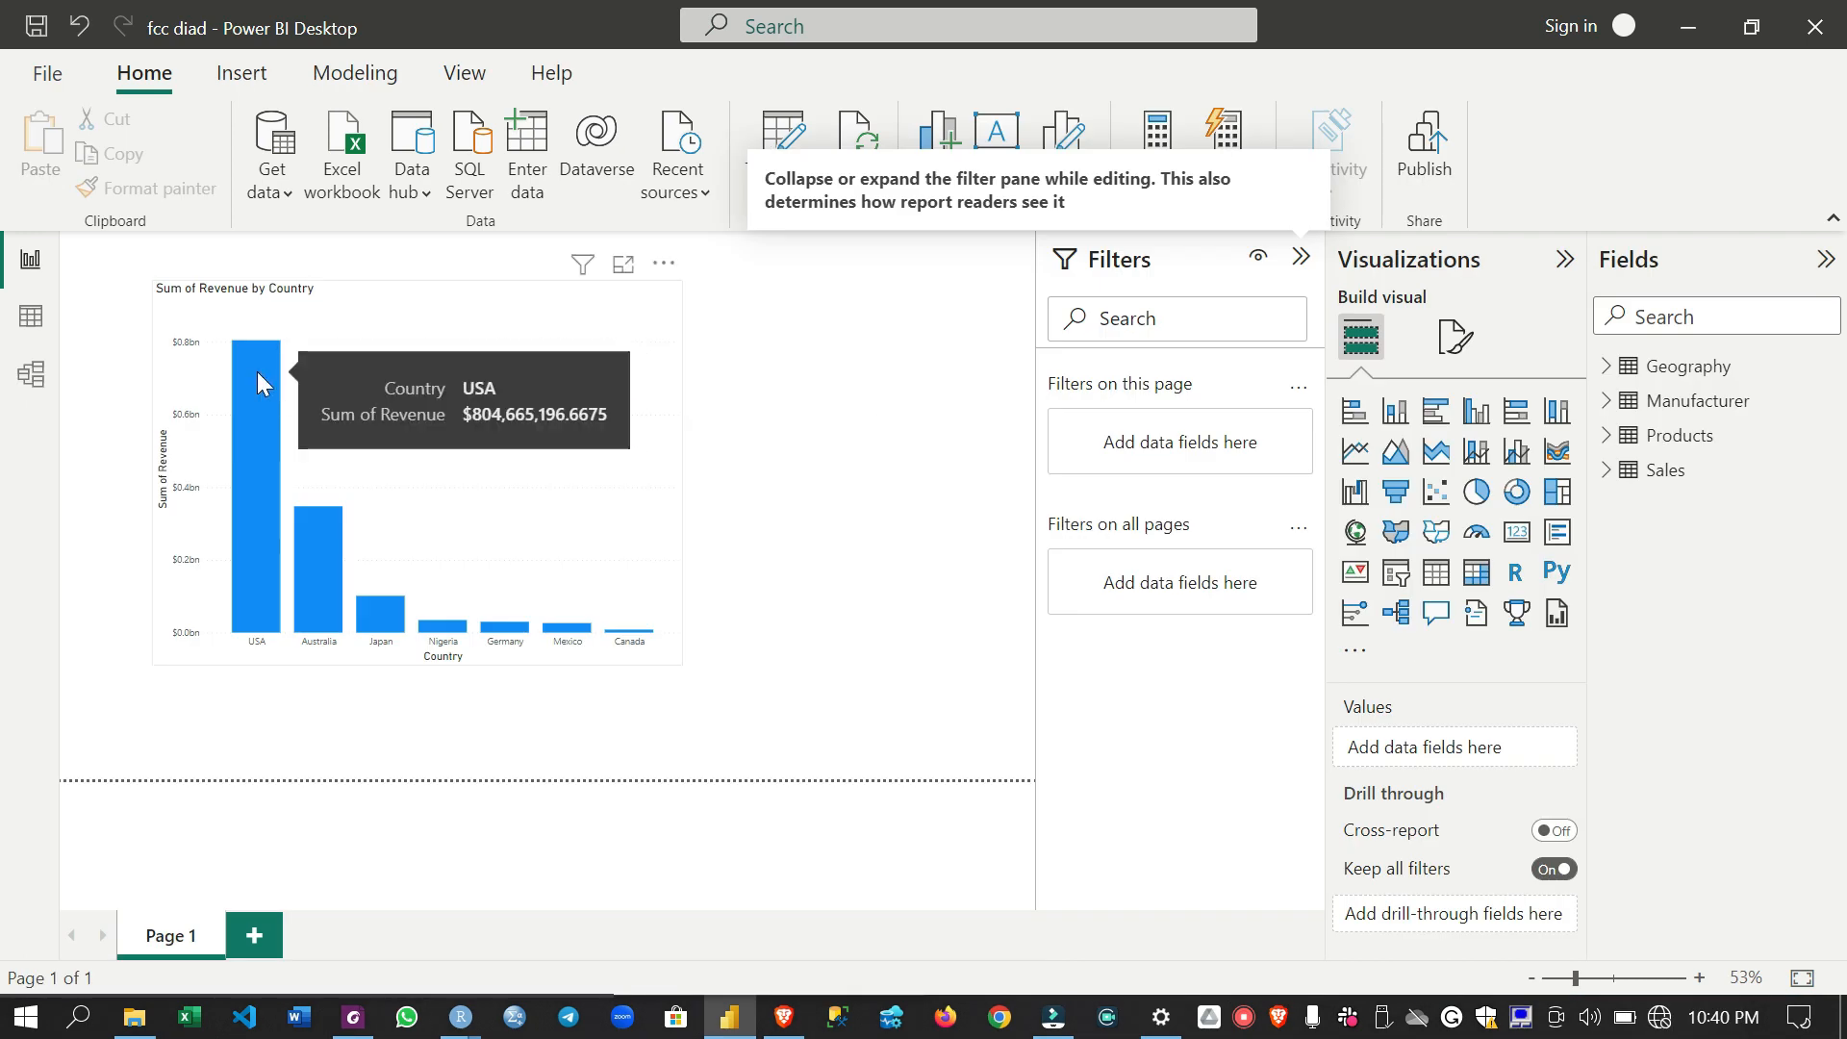
left_click(474, 312)
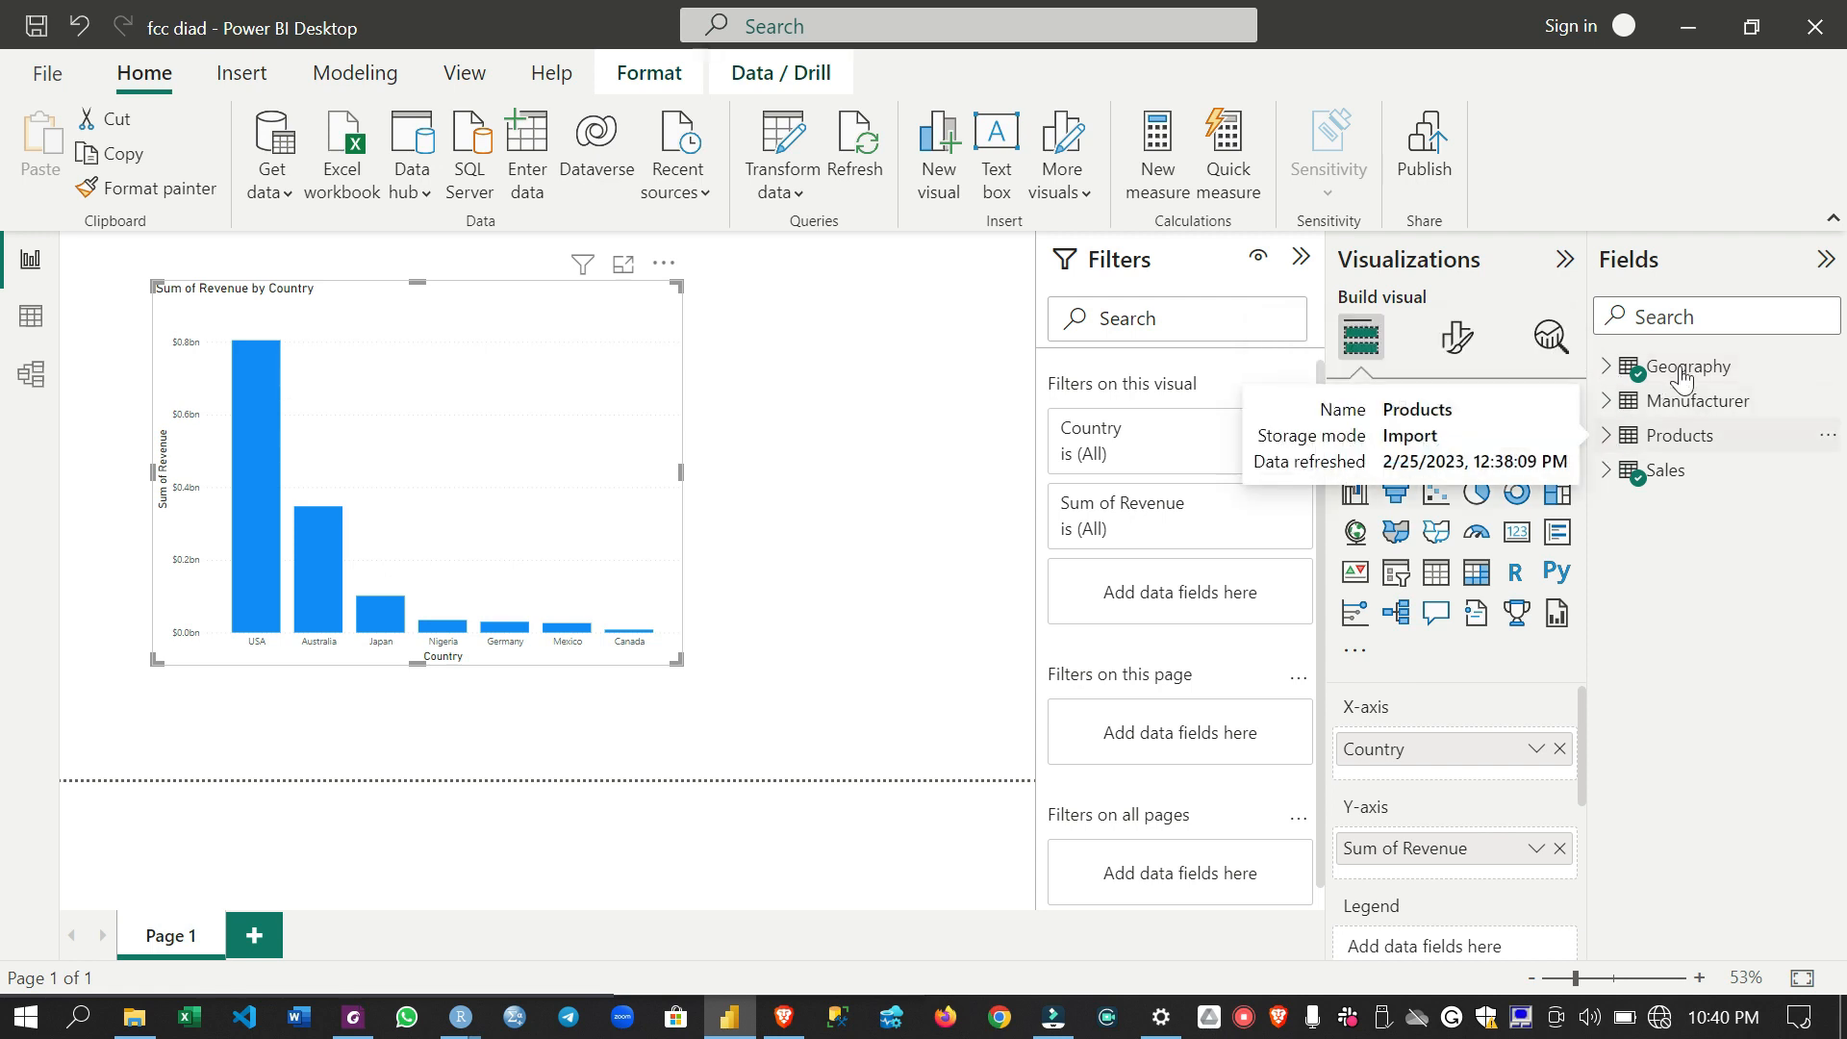
left_click(1608, 403)
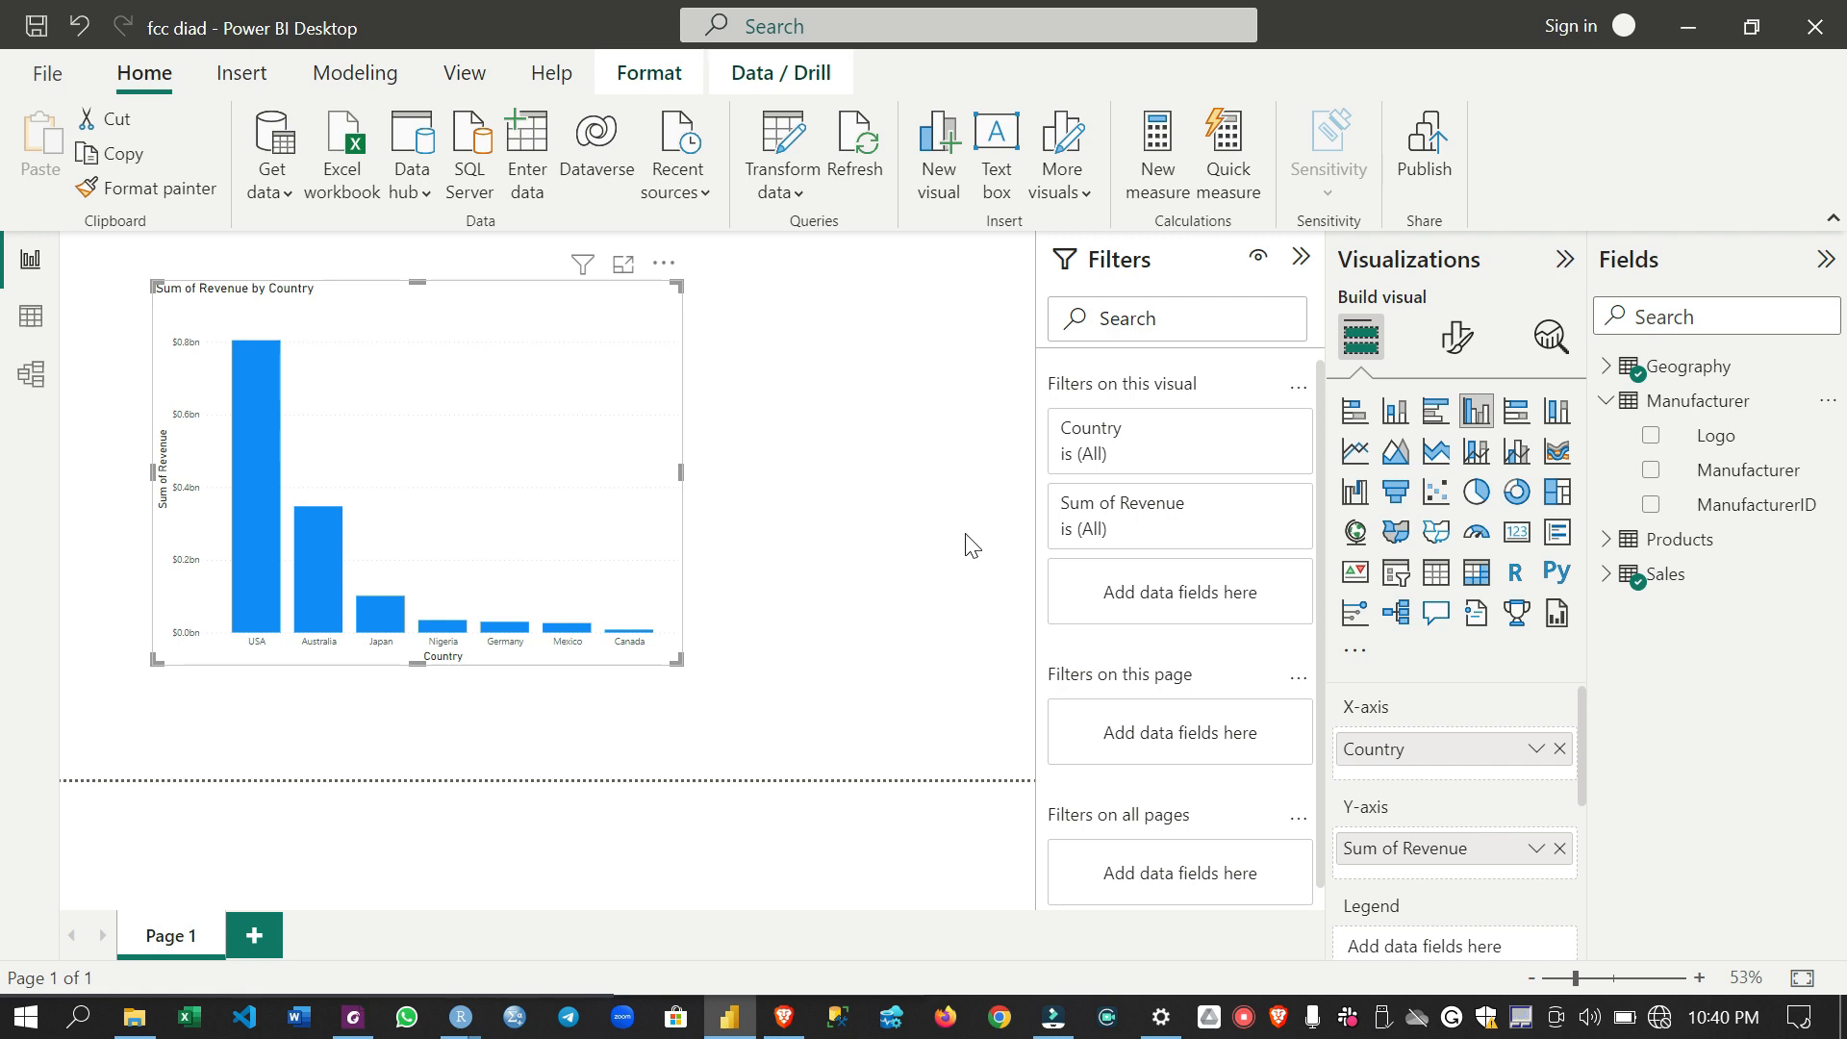
left_click_drag(1746, 486, 1487, 925)
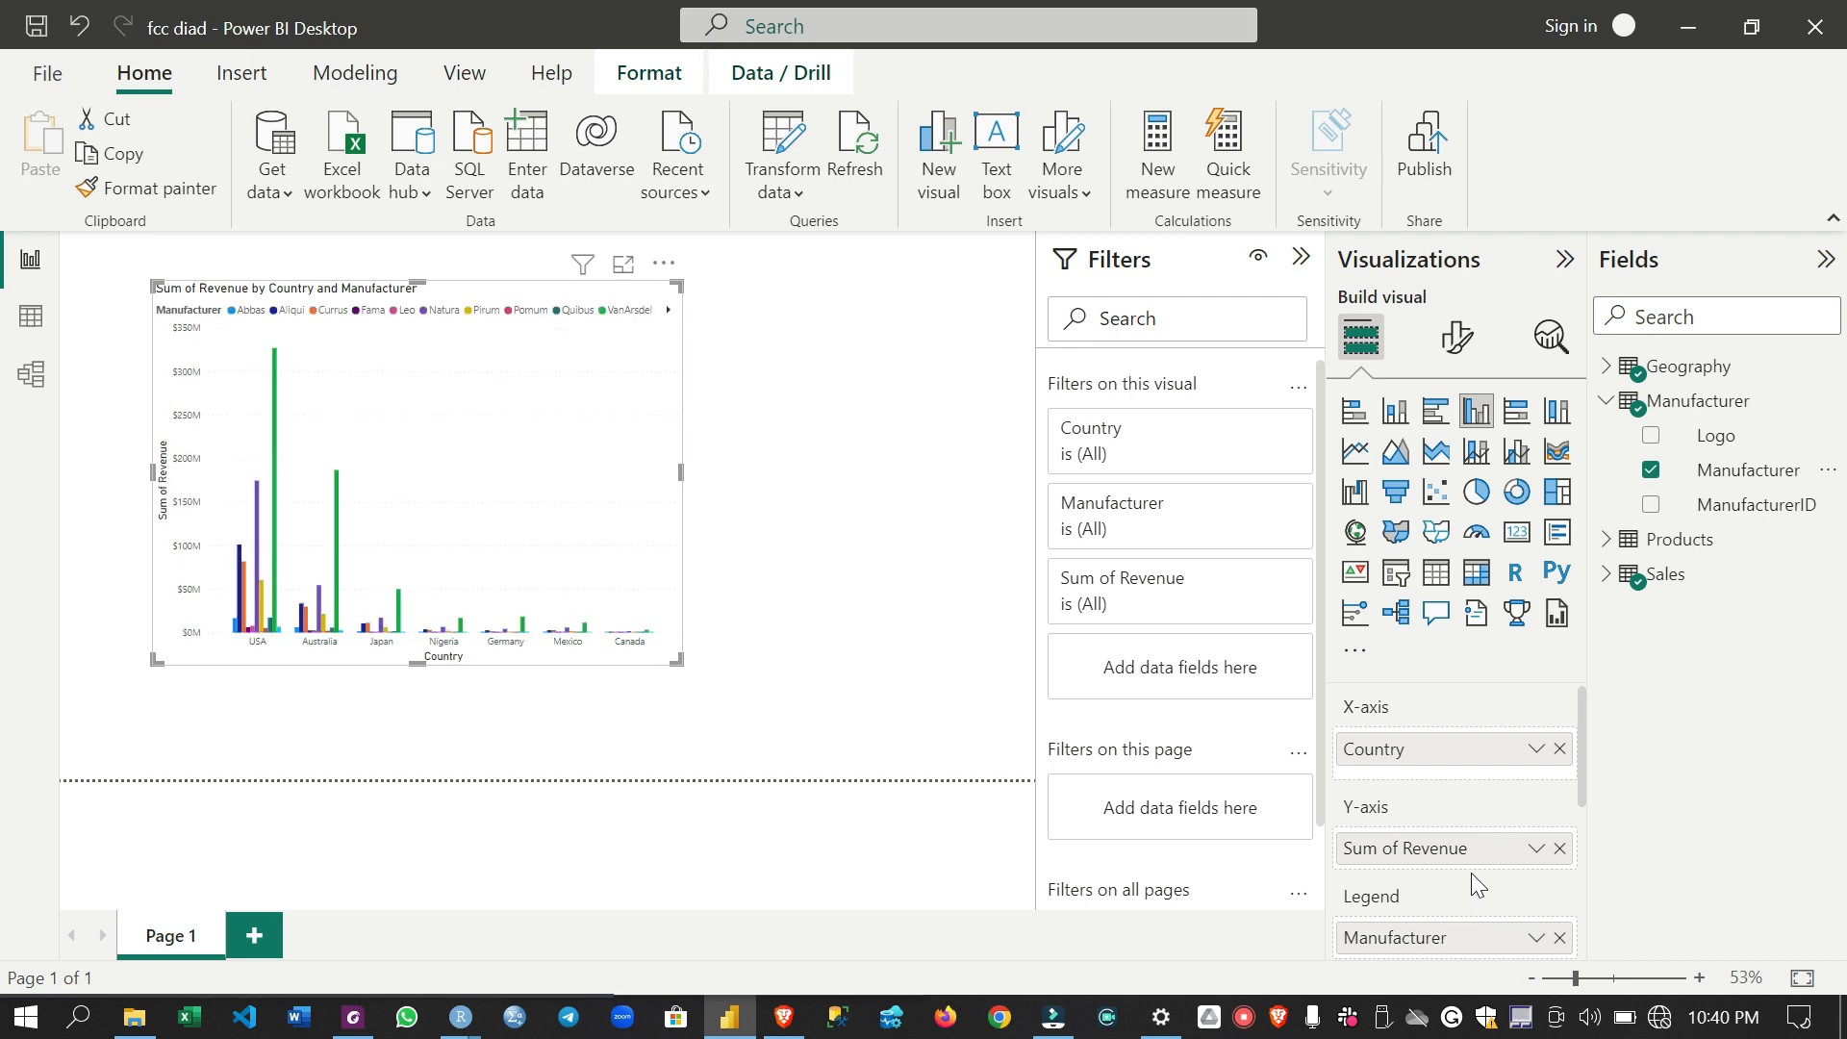
left_click_drag(677, 660, 911, 736)
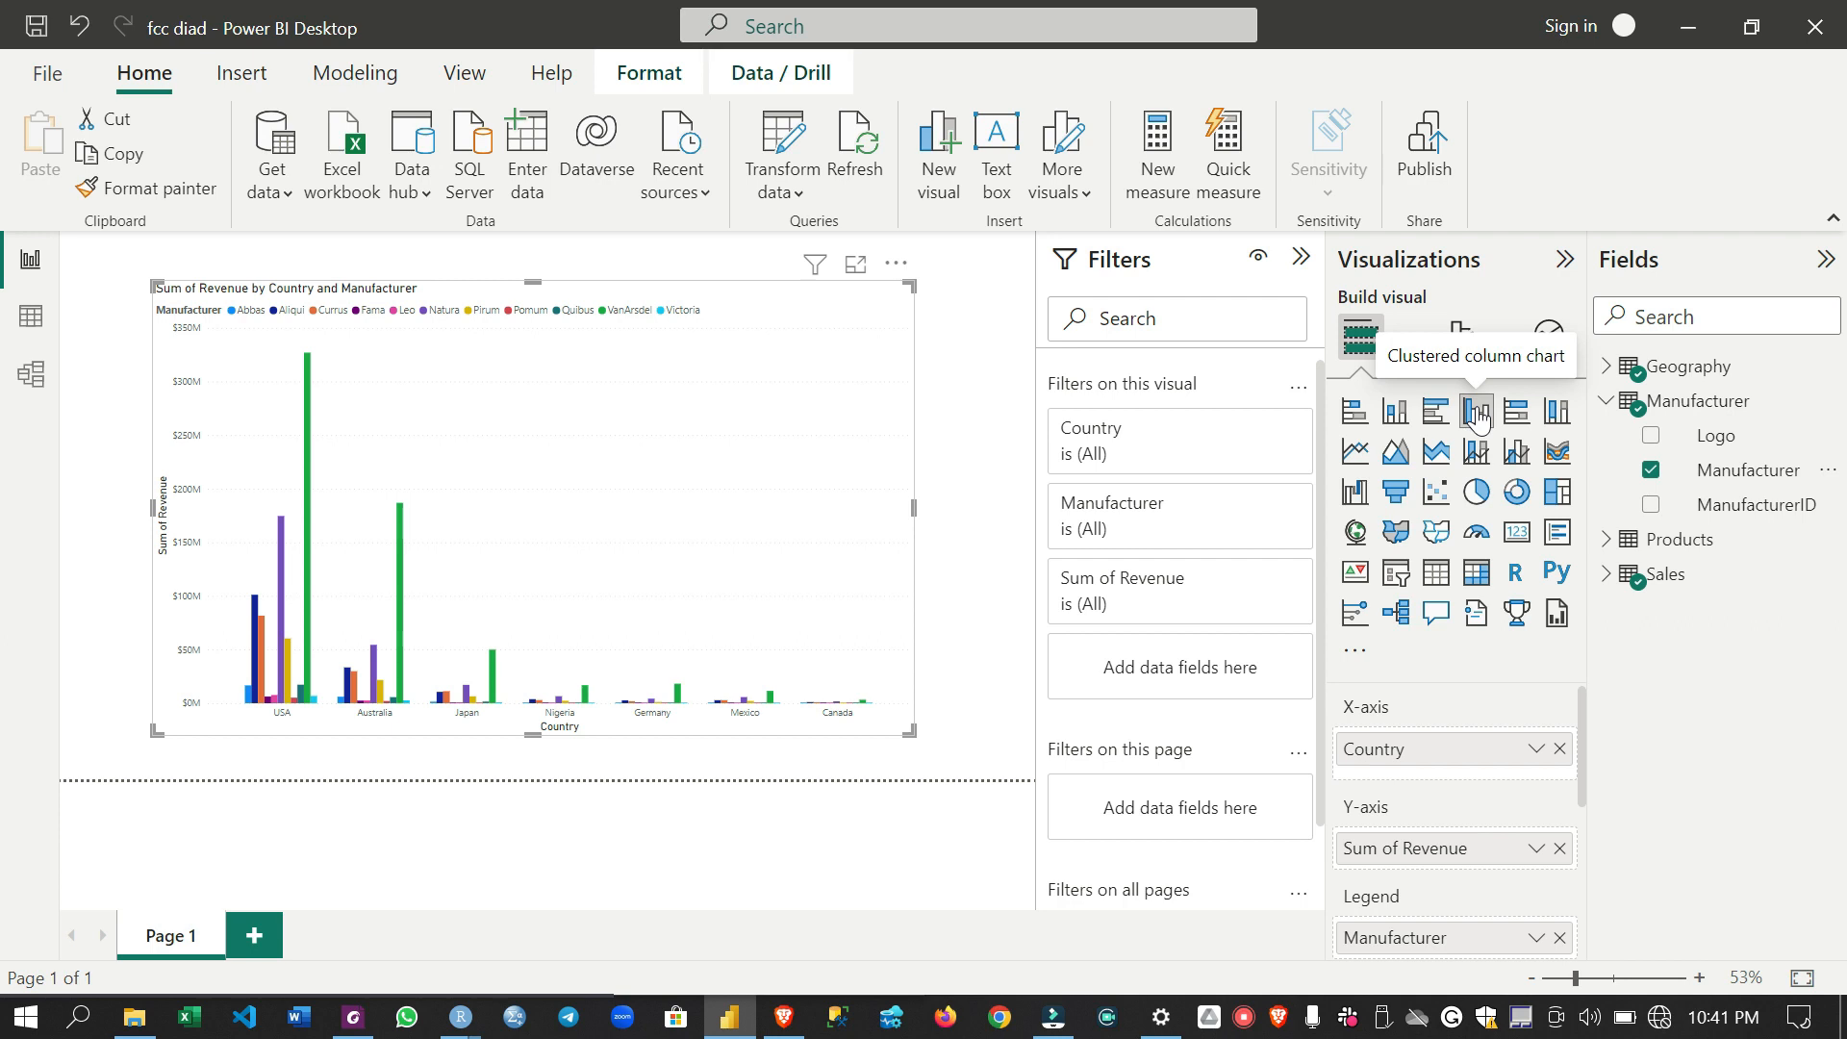
- Convert the revenue chart to a stacked column chart and move it near the upper-left corner of the report page
left_click(1394, 412)
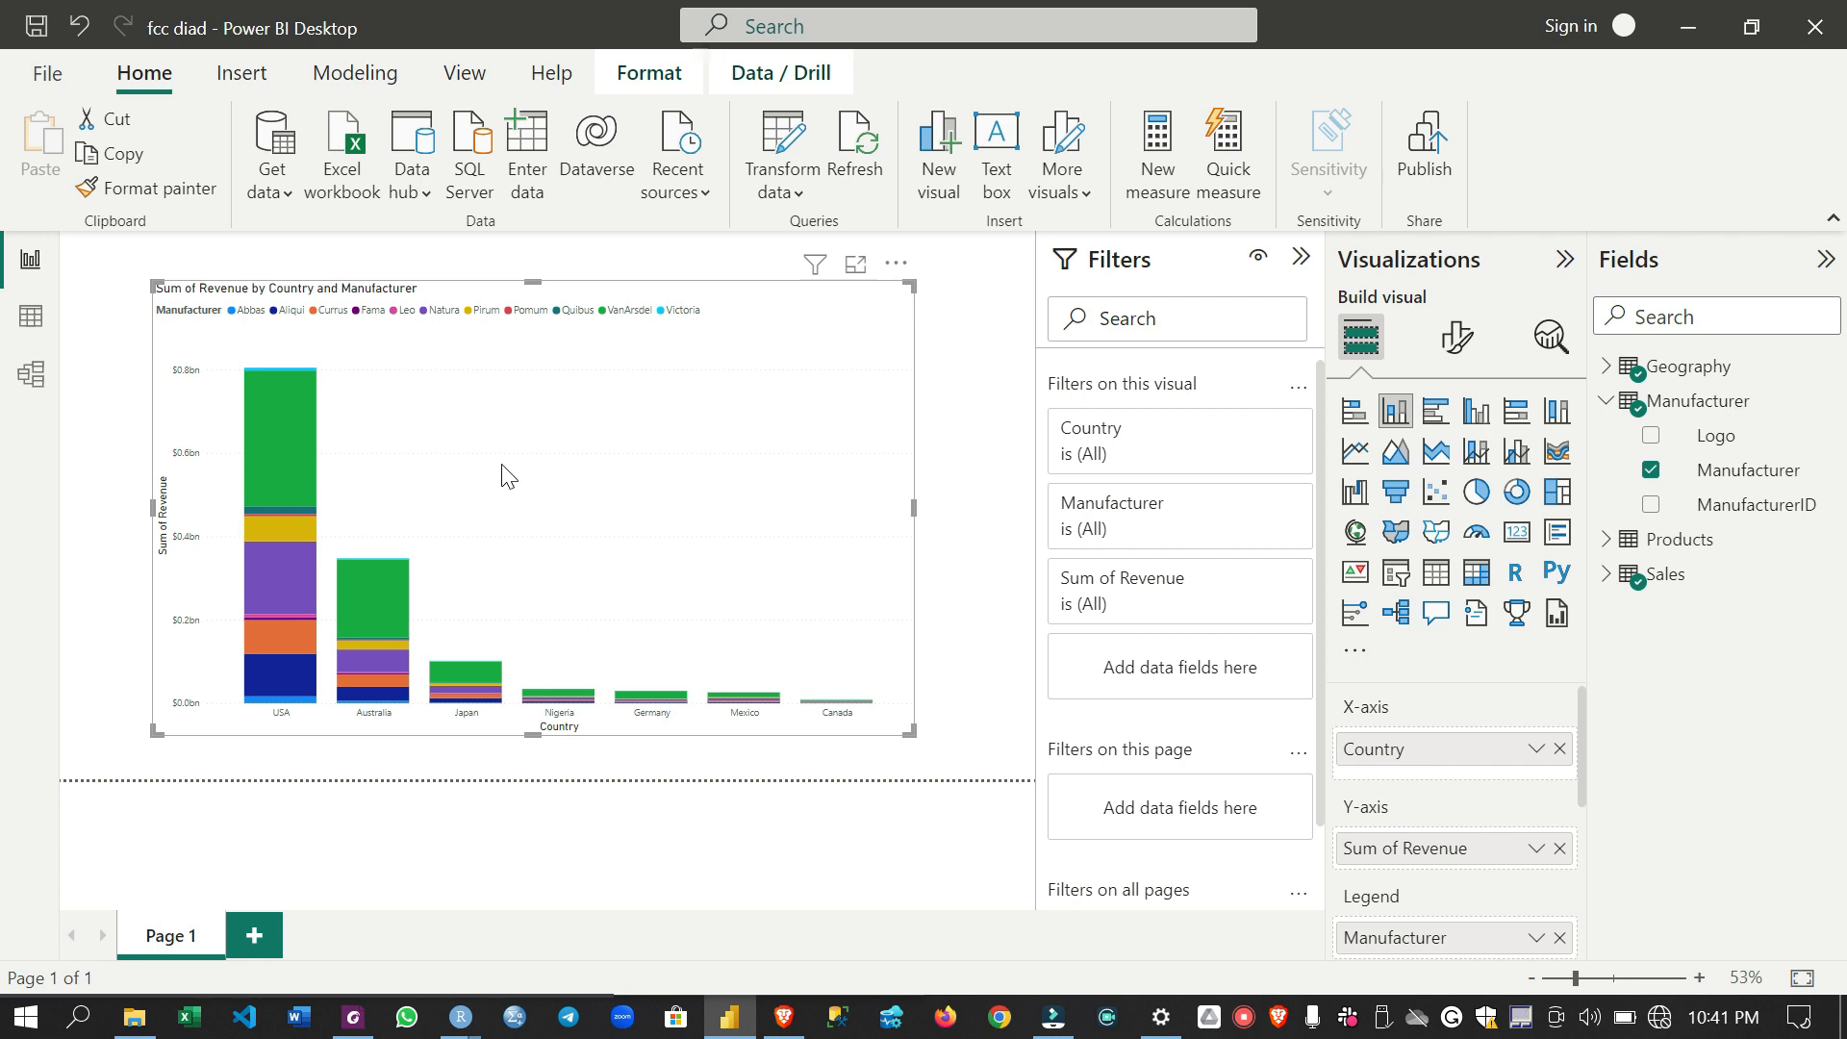
left_click_drag(626, 470, 701, 482)
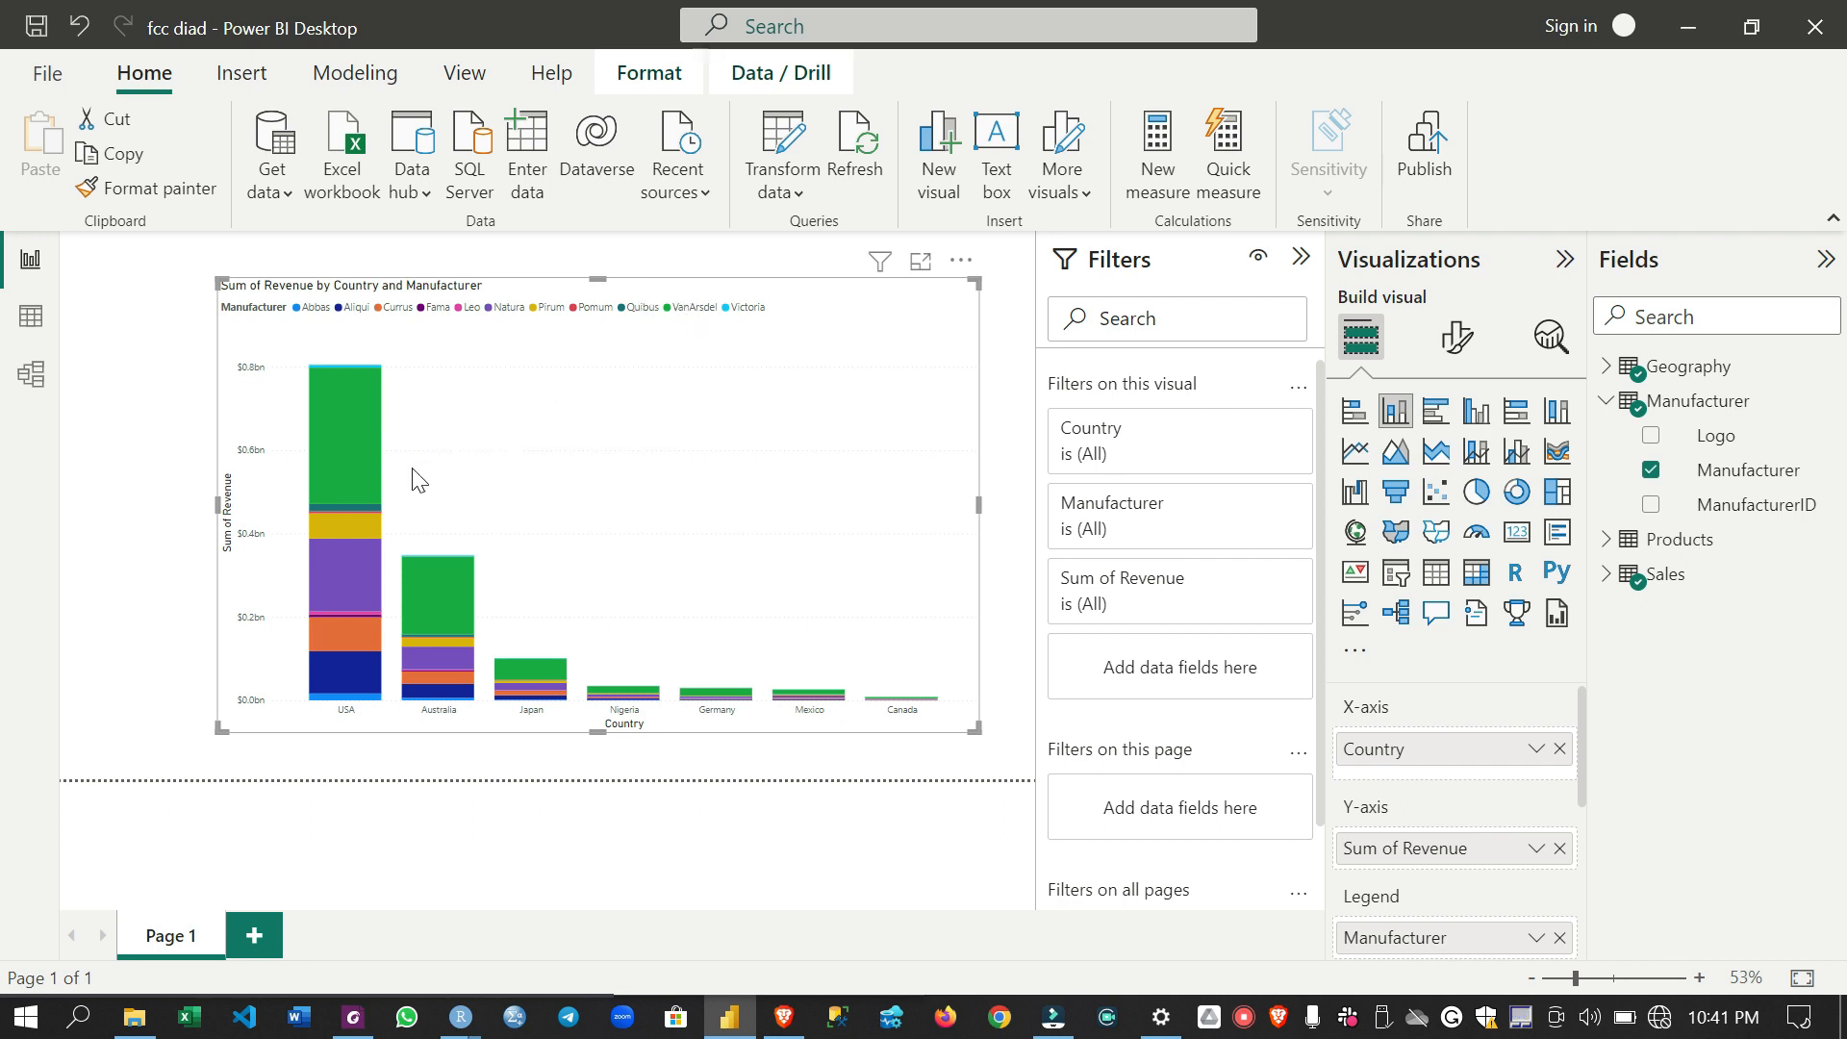
mouse_move(345, 529)
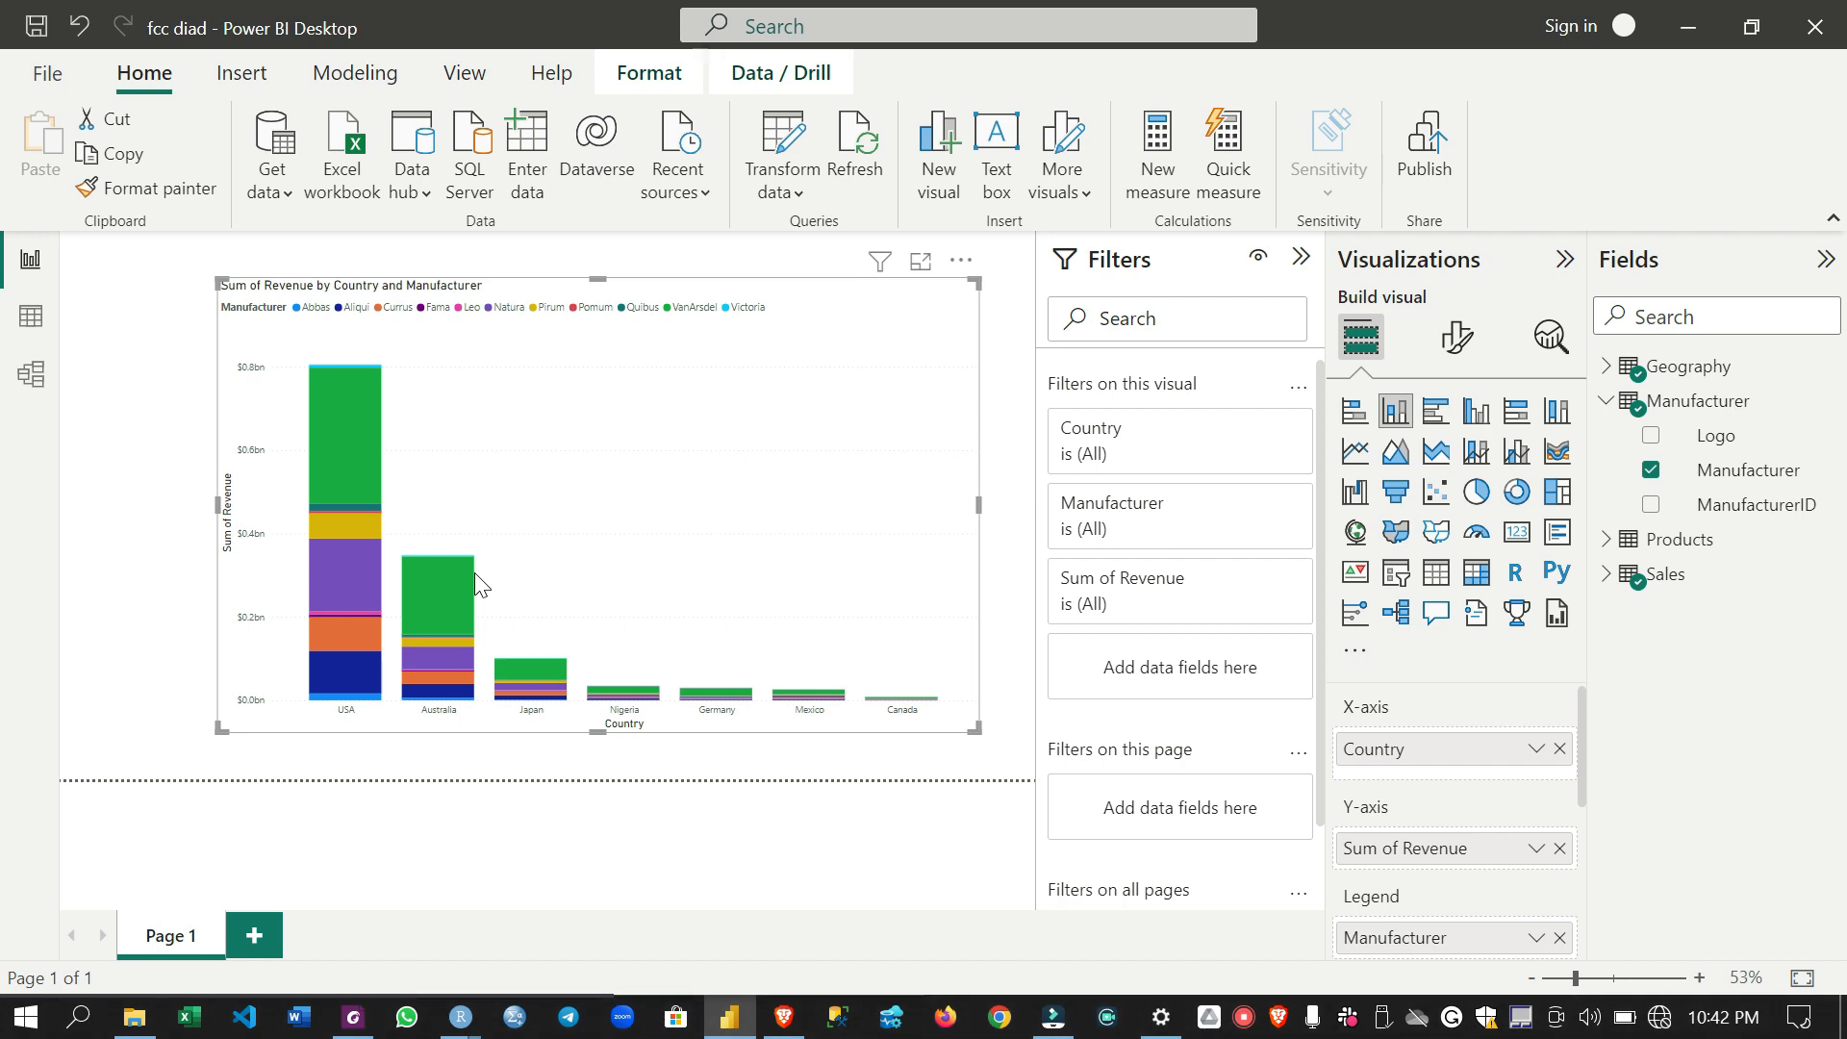
left_click_drag(475, 574, 375, 551)
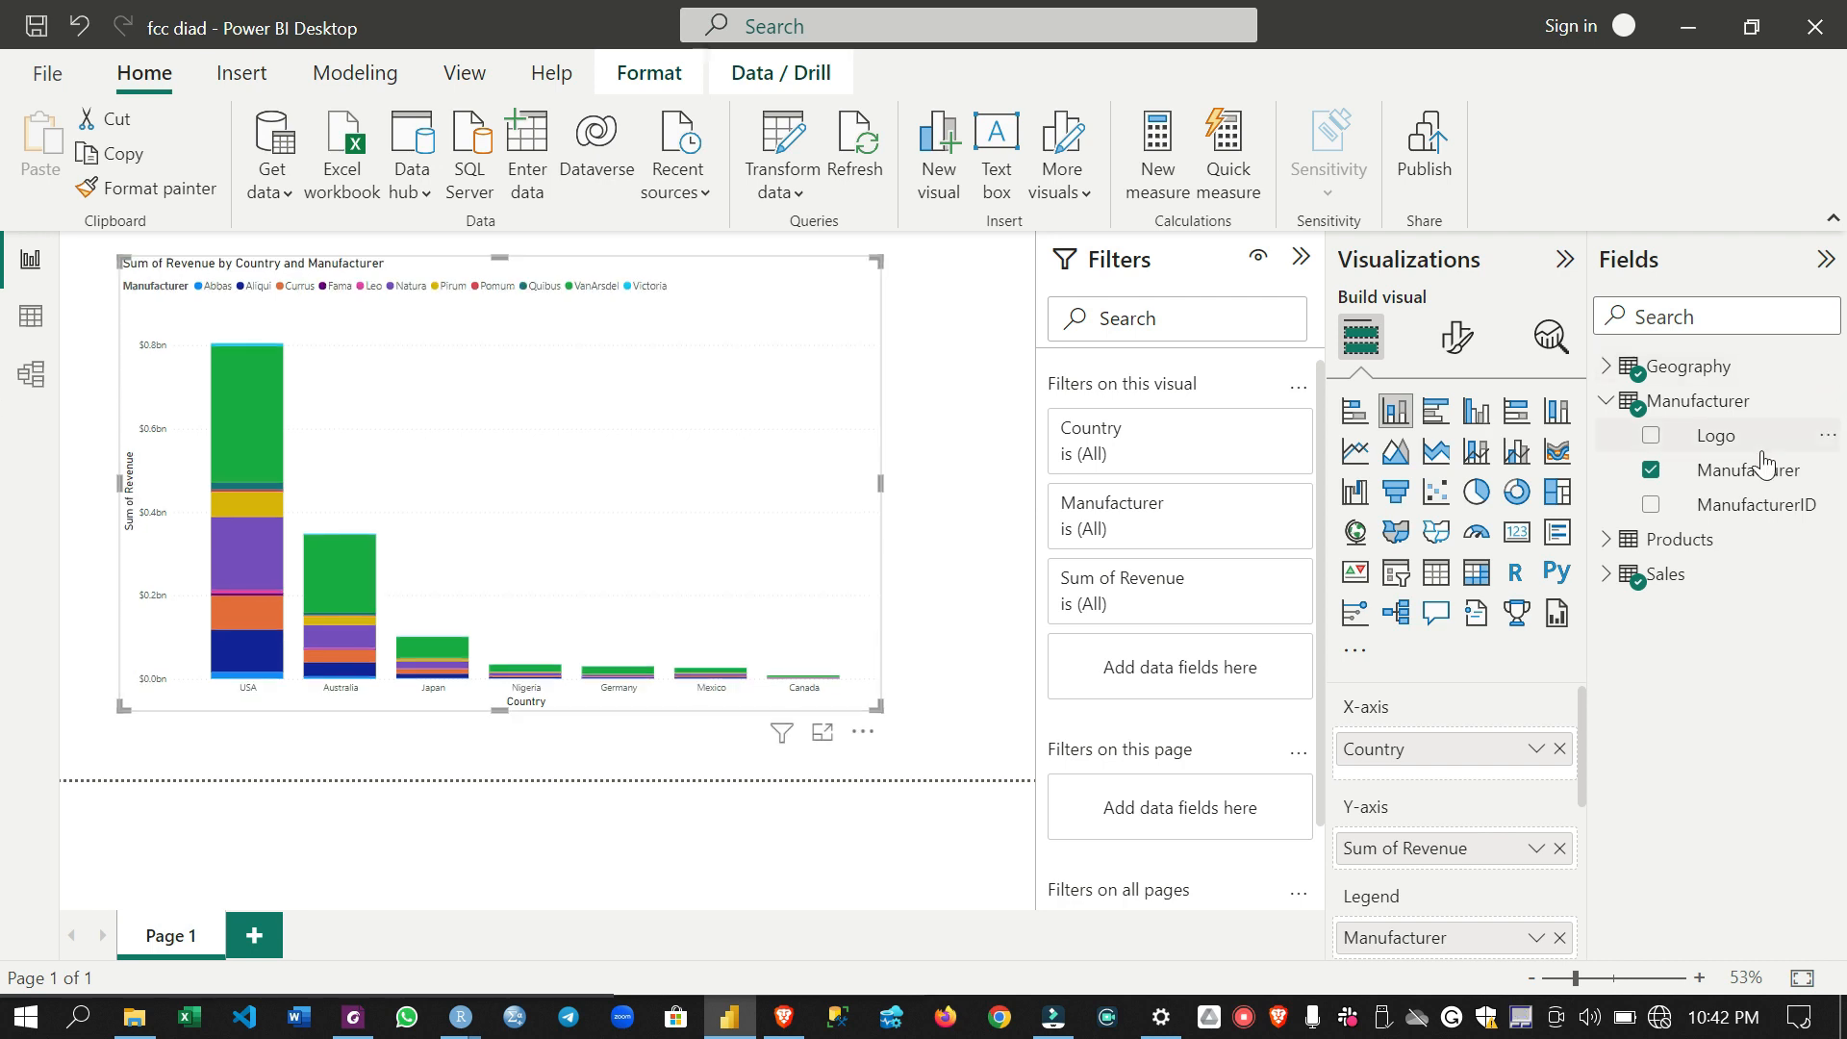
- Start a new group on the Manufacturer field and put VanArsdel in its own group
left_click(1723, 485)
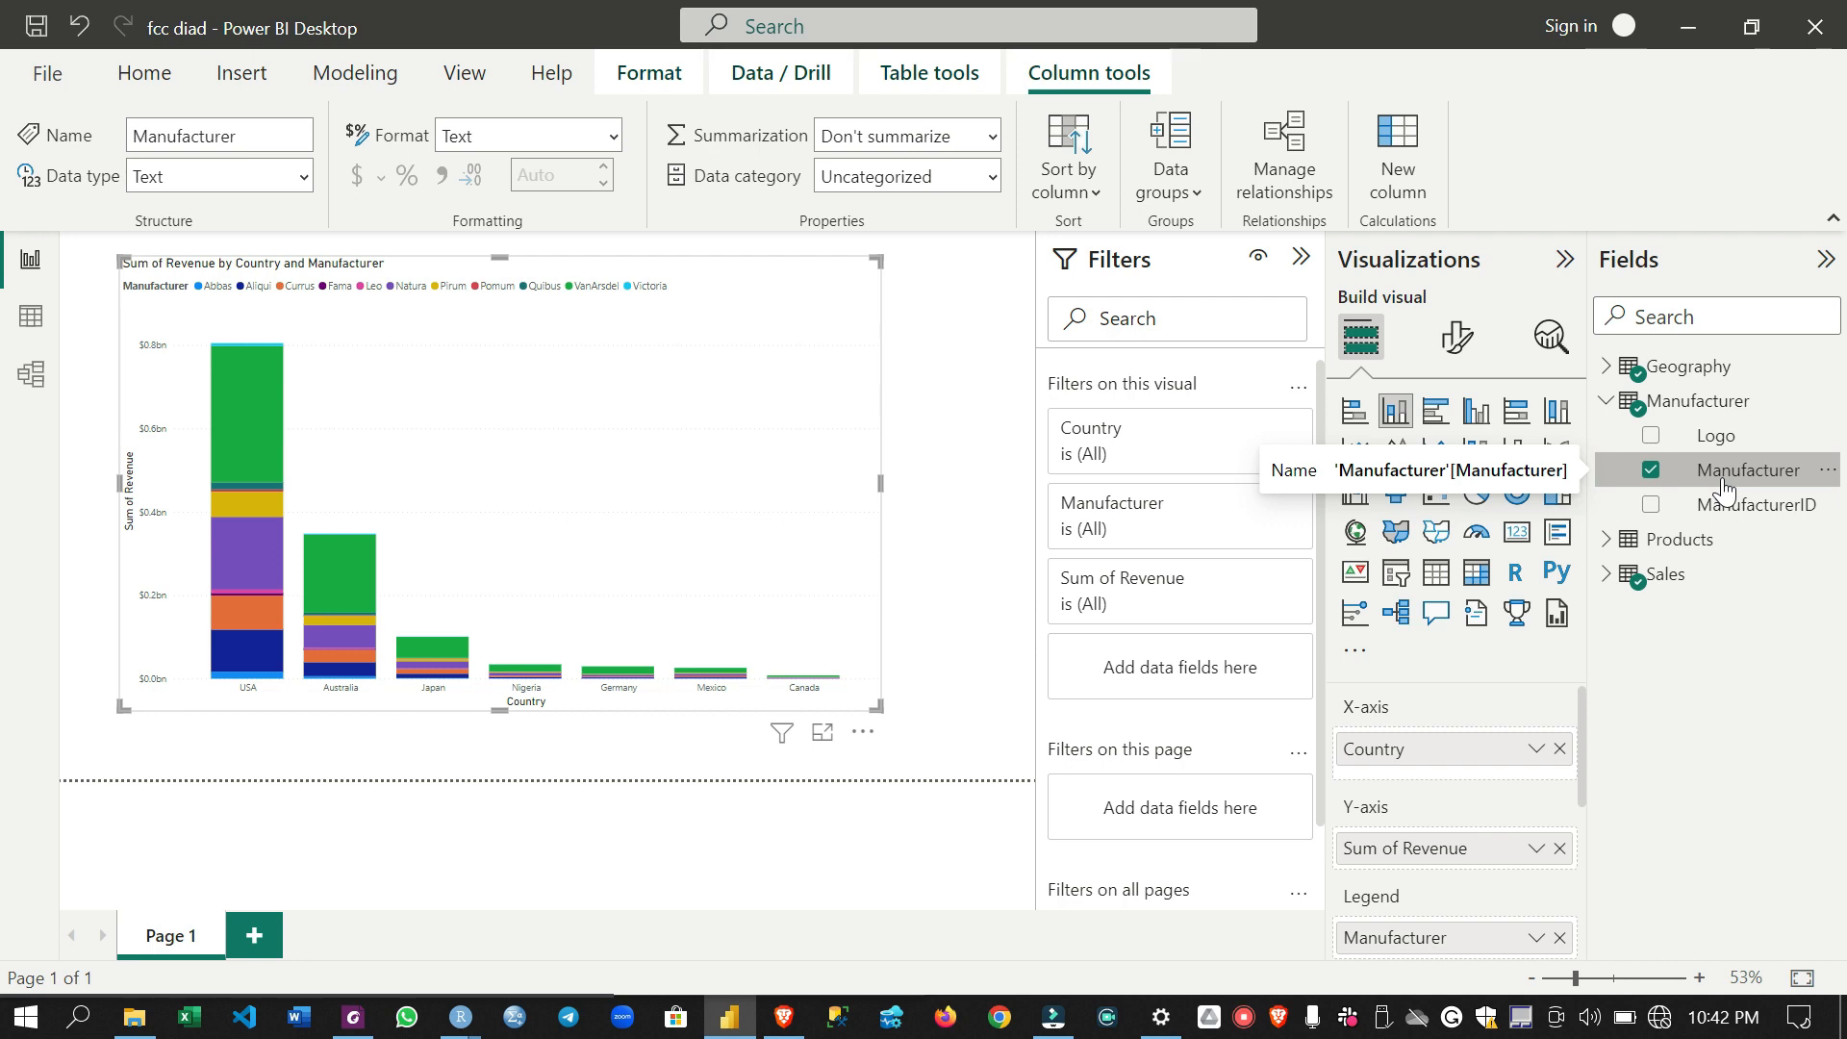
right_click(1722, 477)
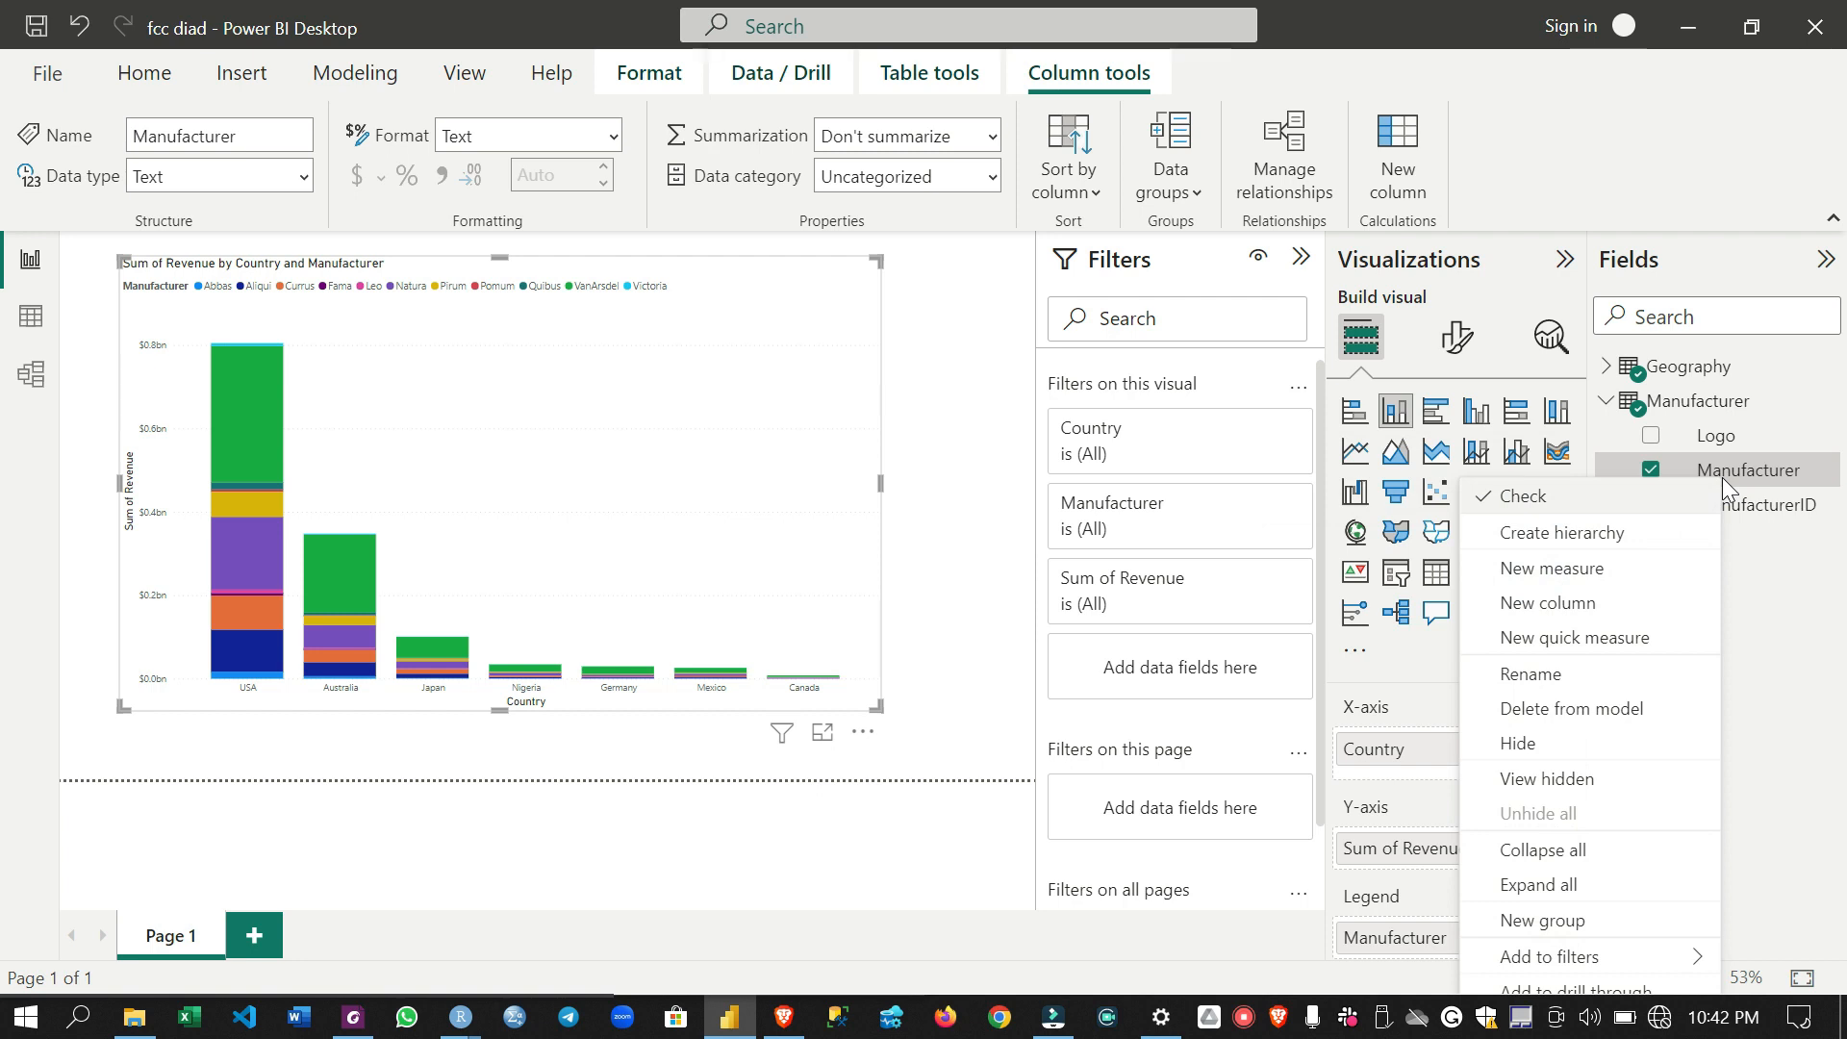
left_click(1591, 923)
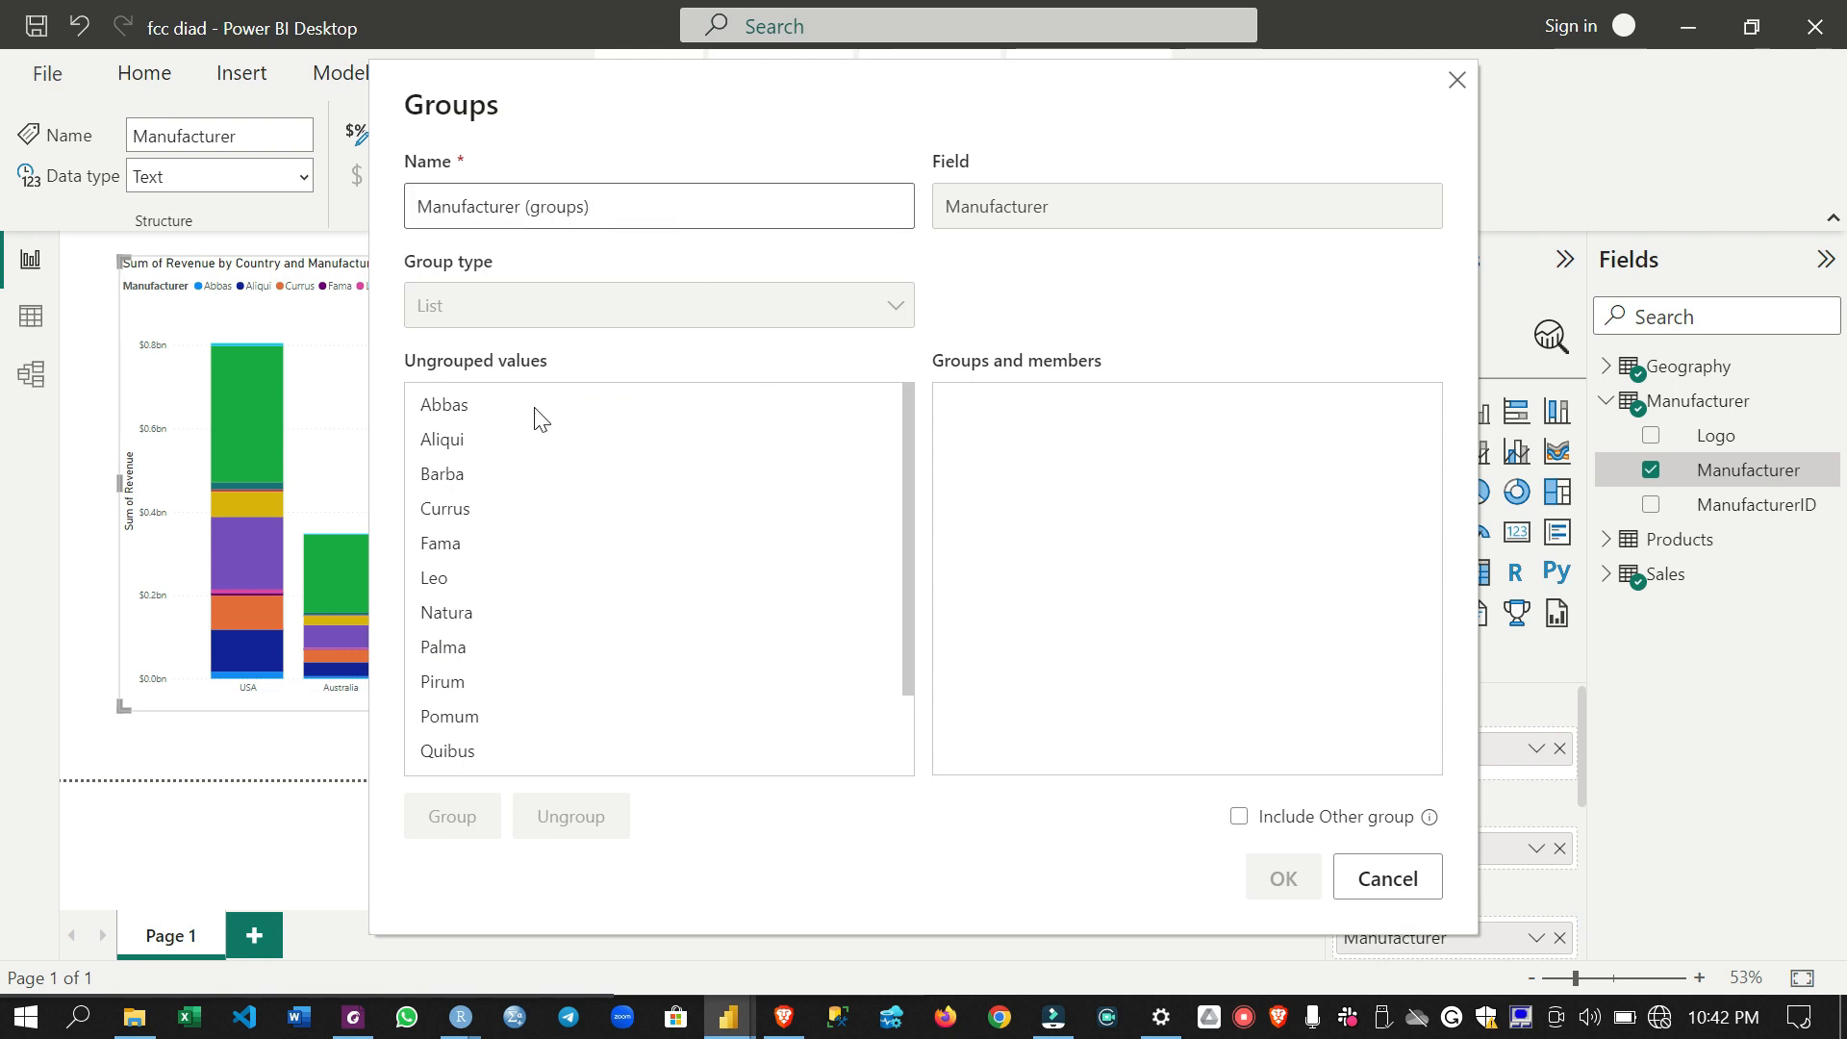
left_click_drag(610, 99, 775, 54)
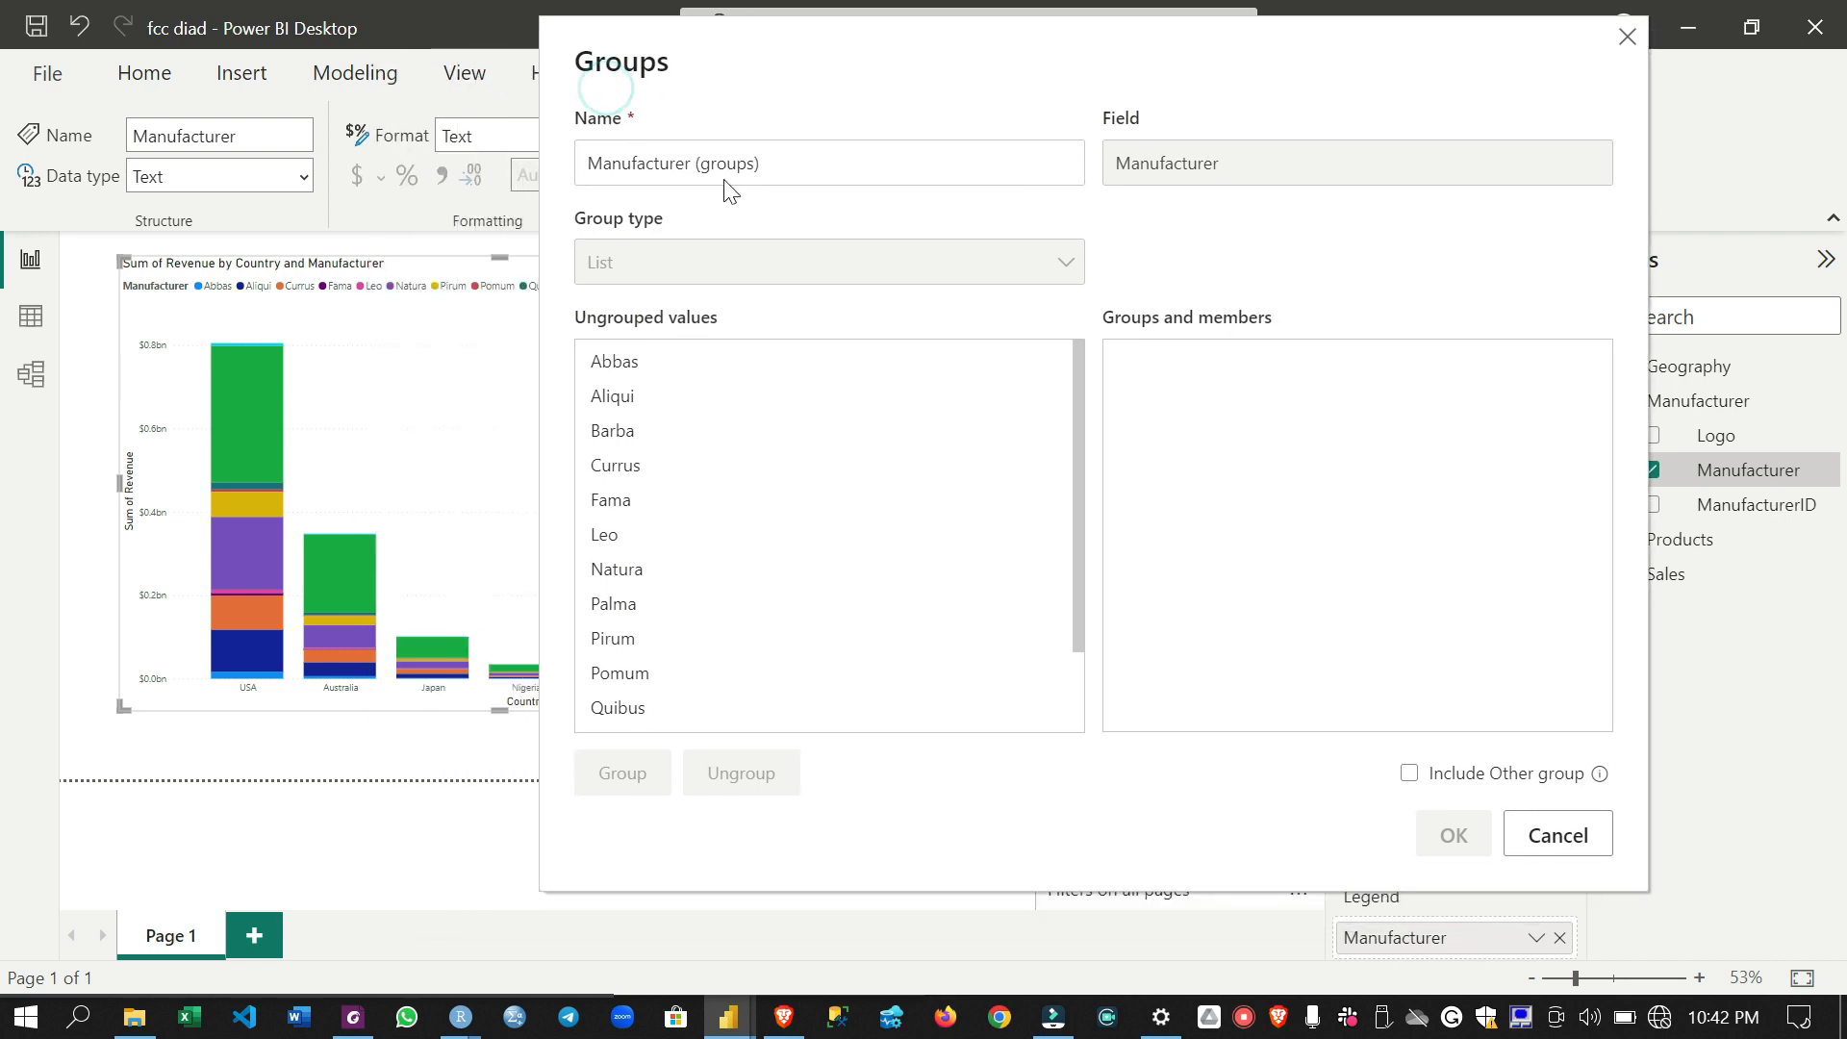
scroll(659, 409, "down", 1)
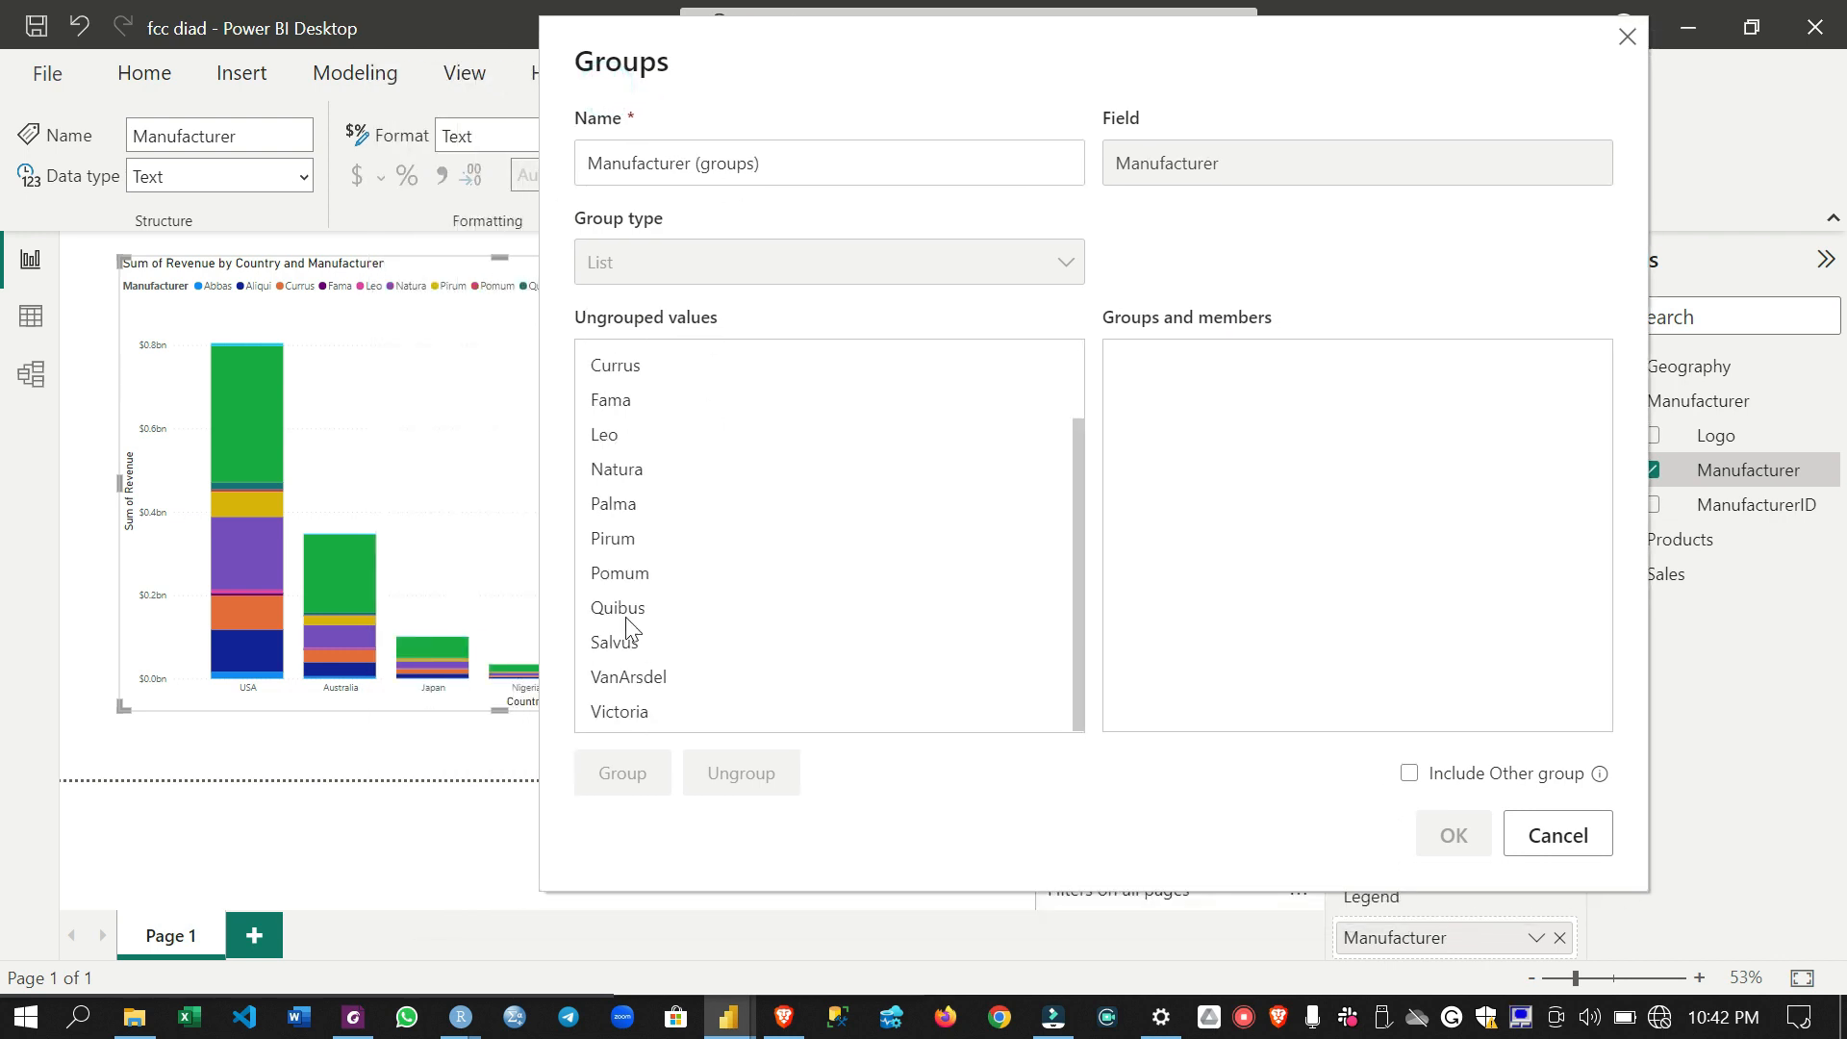
left_click(664, 677)
left_click(656, 781)
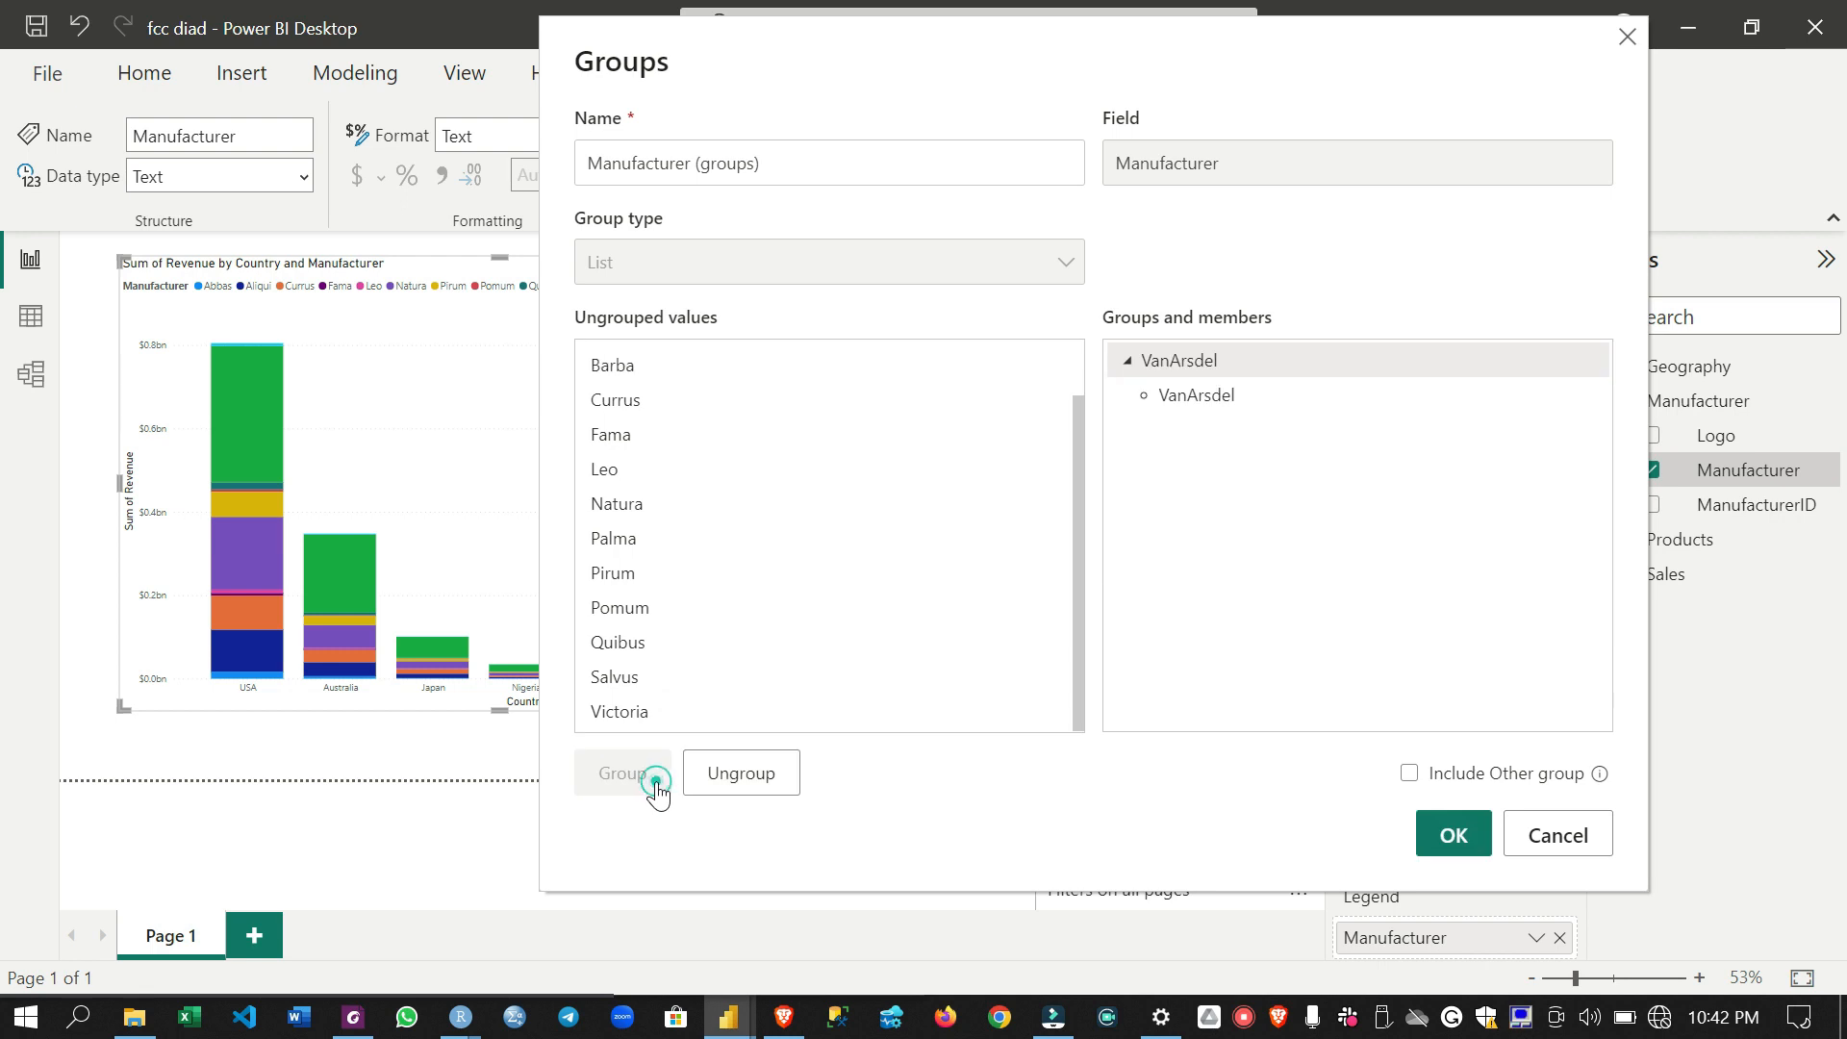
- Combine the manufacturers Aliqui, Currus, Natura and Pirum into one group
scroll(778, 536, "up", 1)
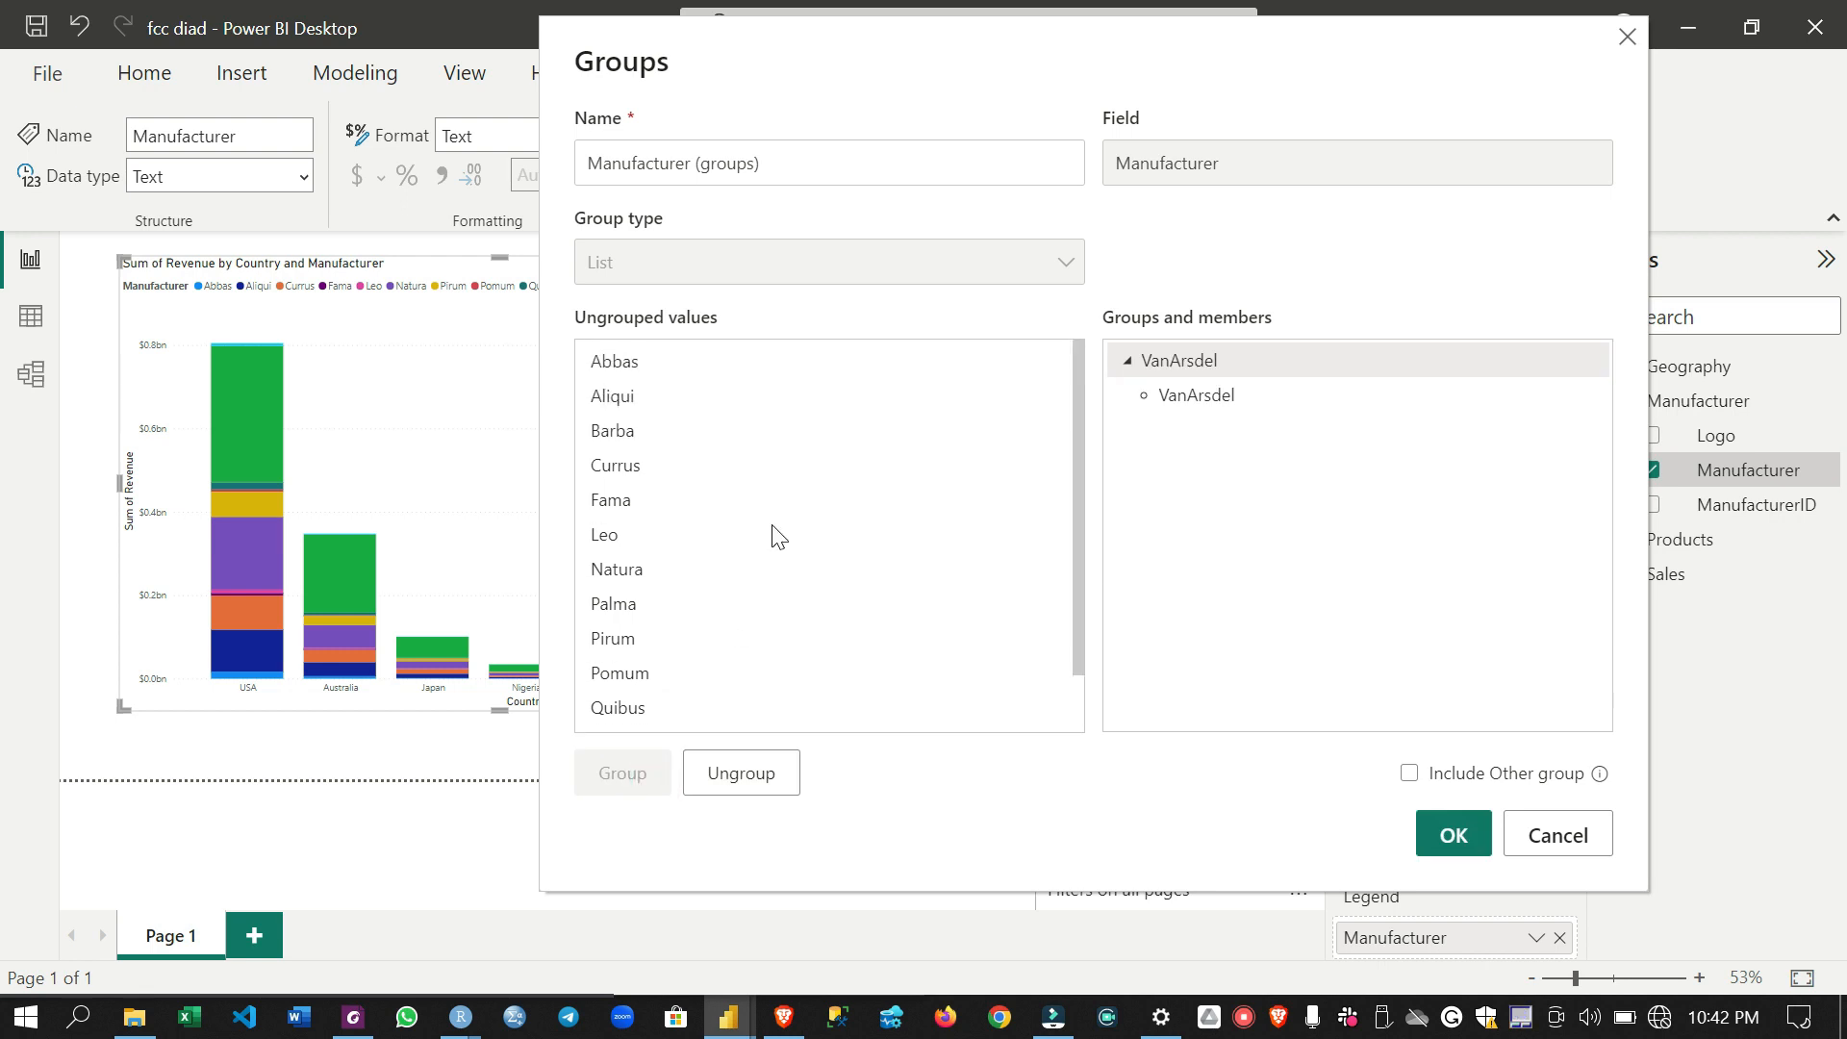
left_click(635, 400)
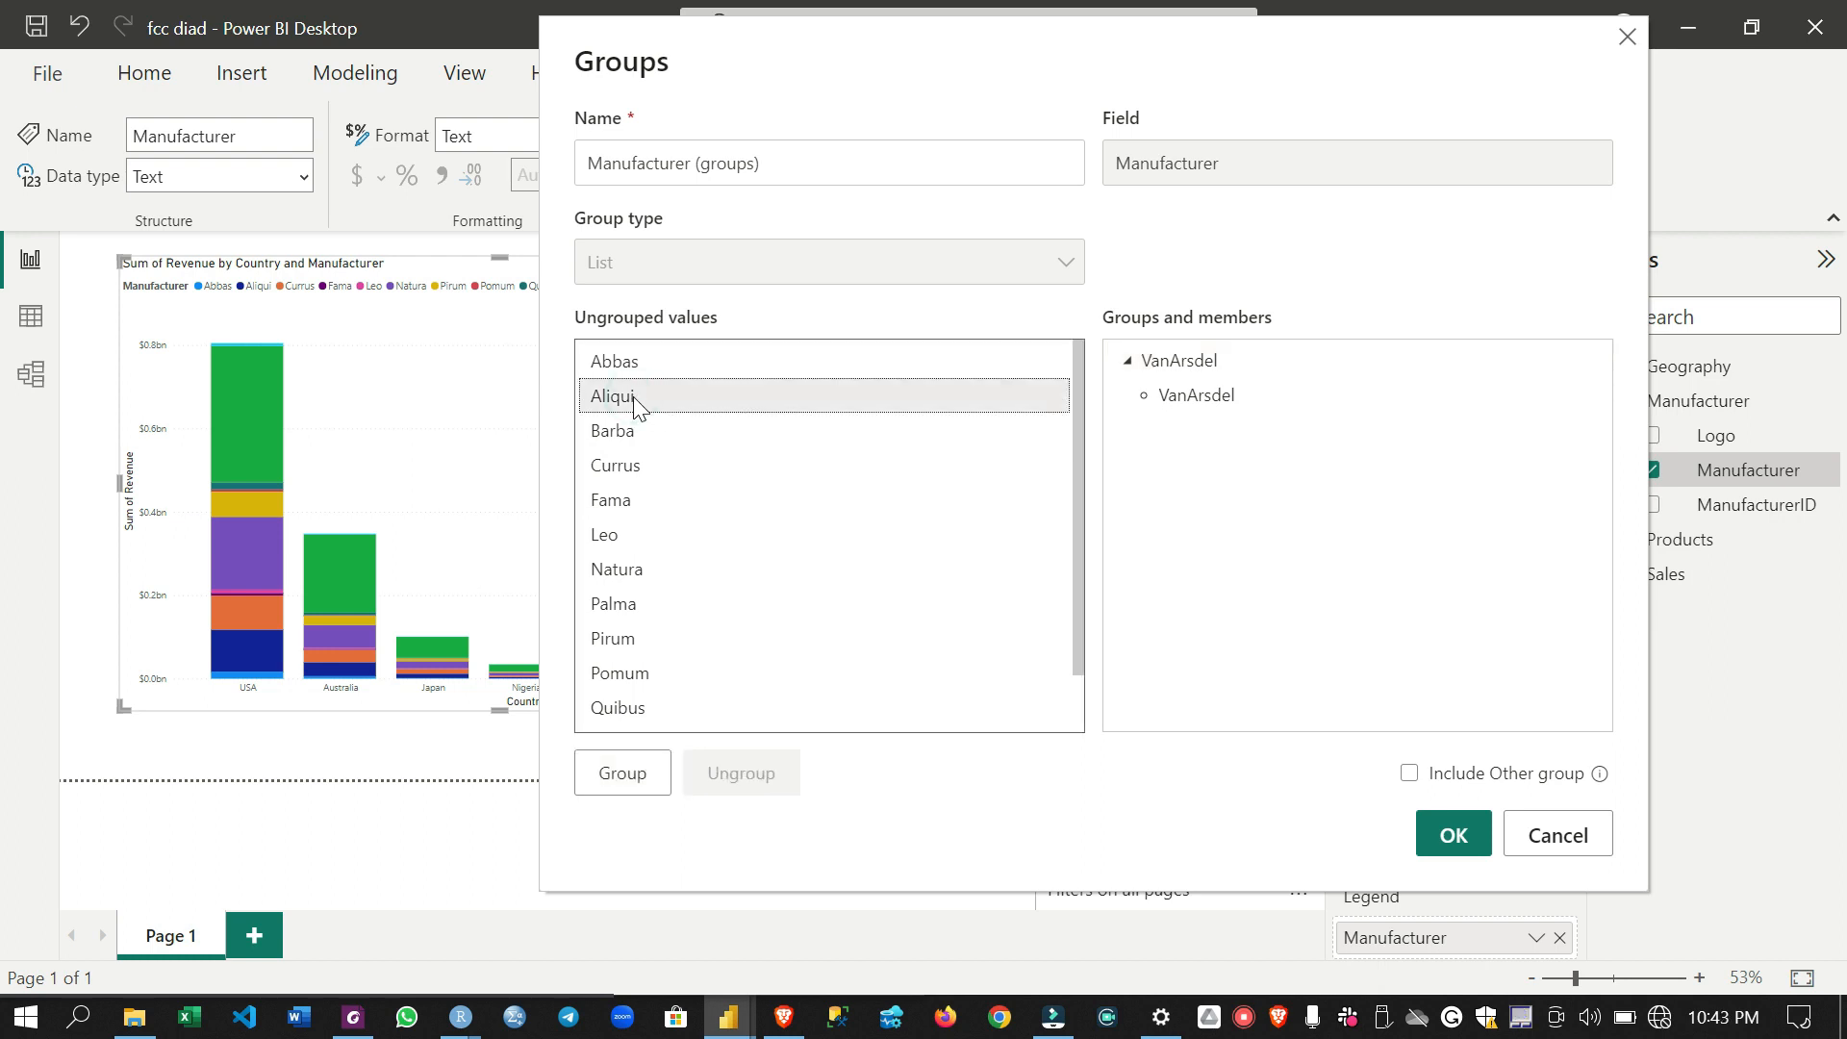
left_click(625, 641, "ctrl")
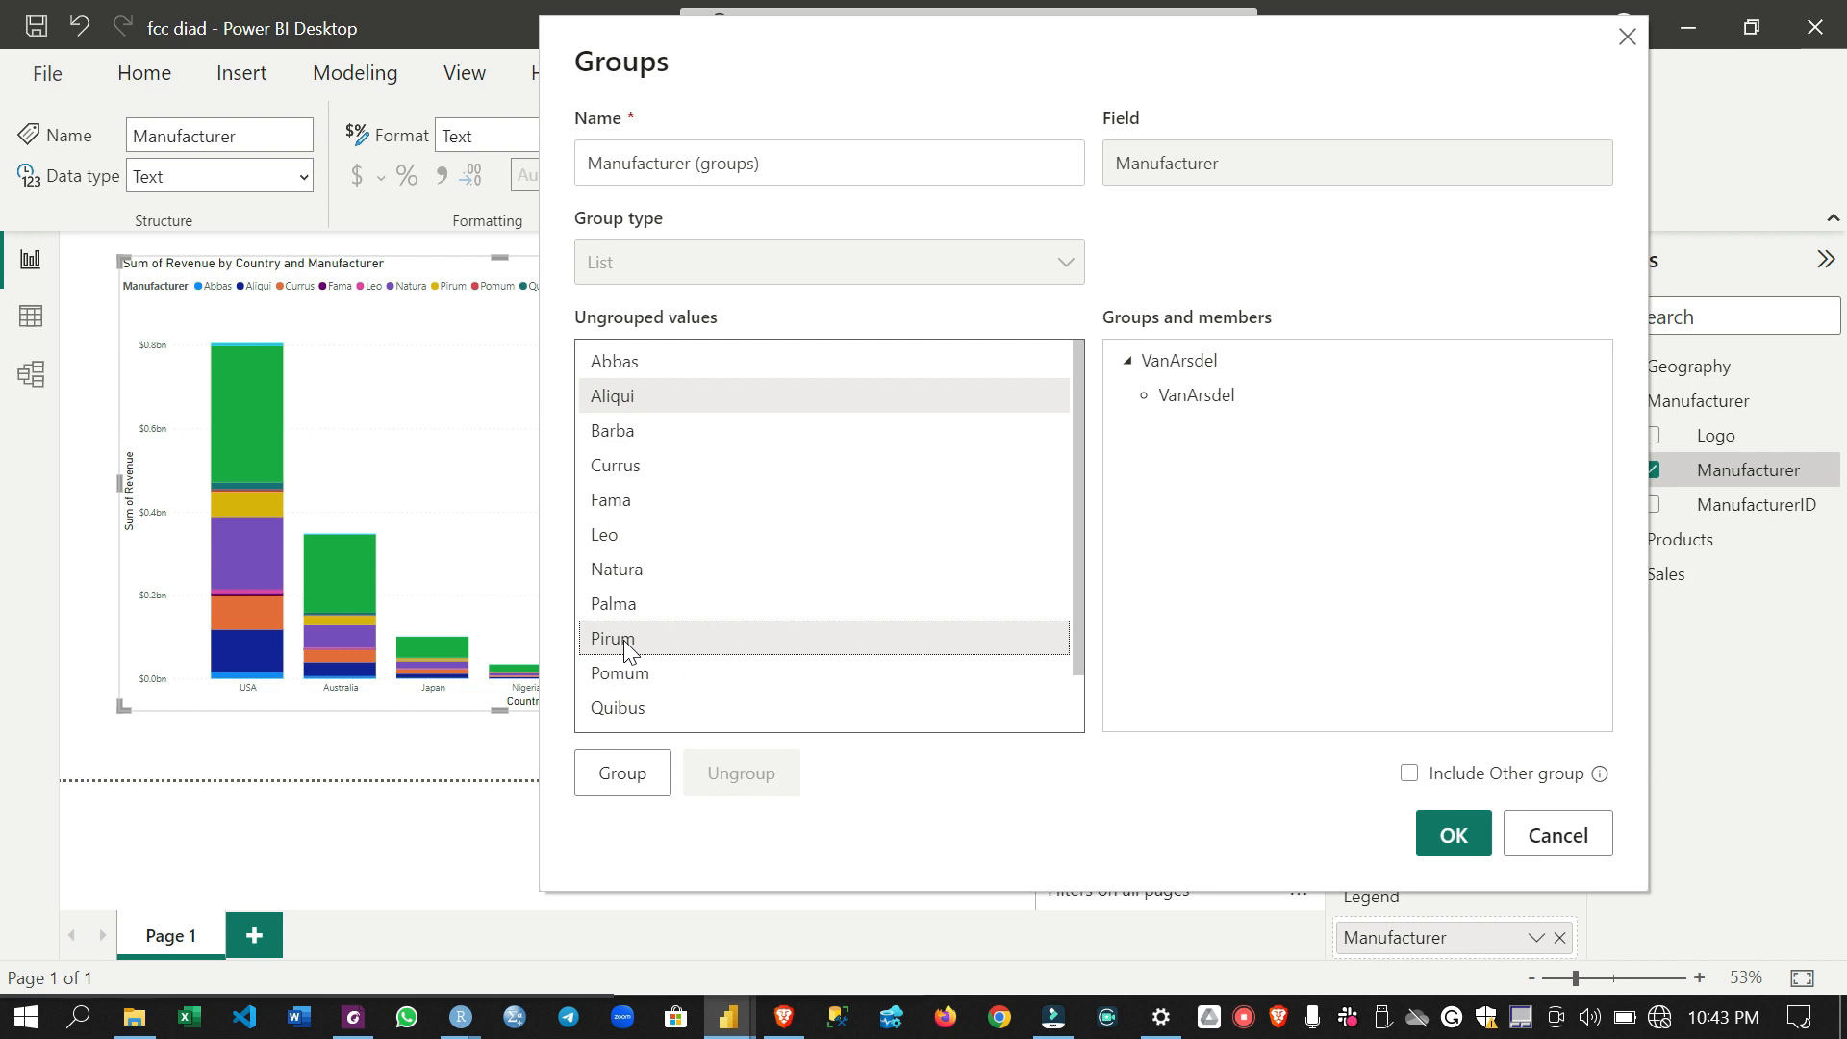
left_click(642, 463, "ctrl")
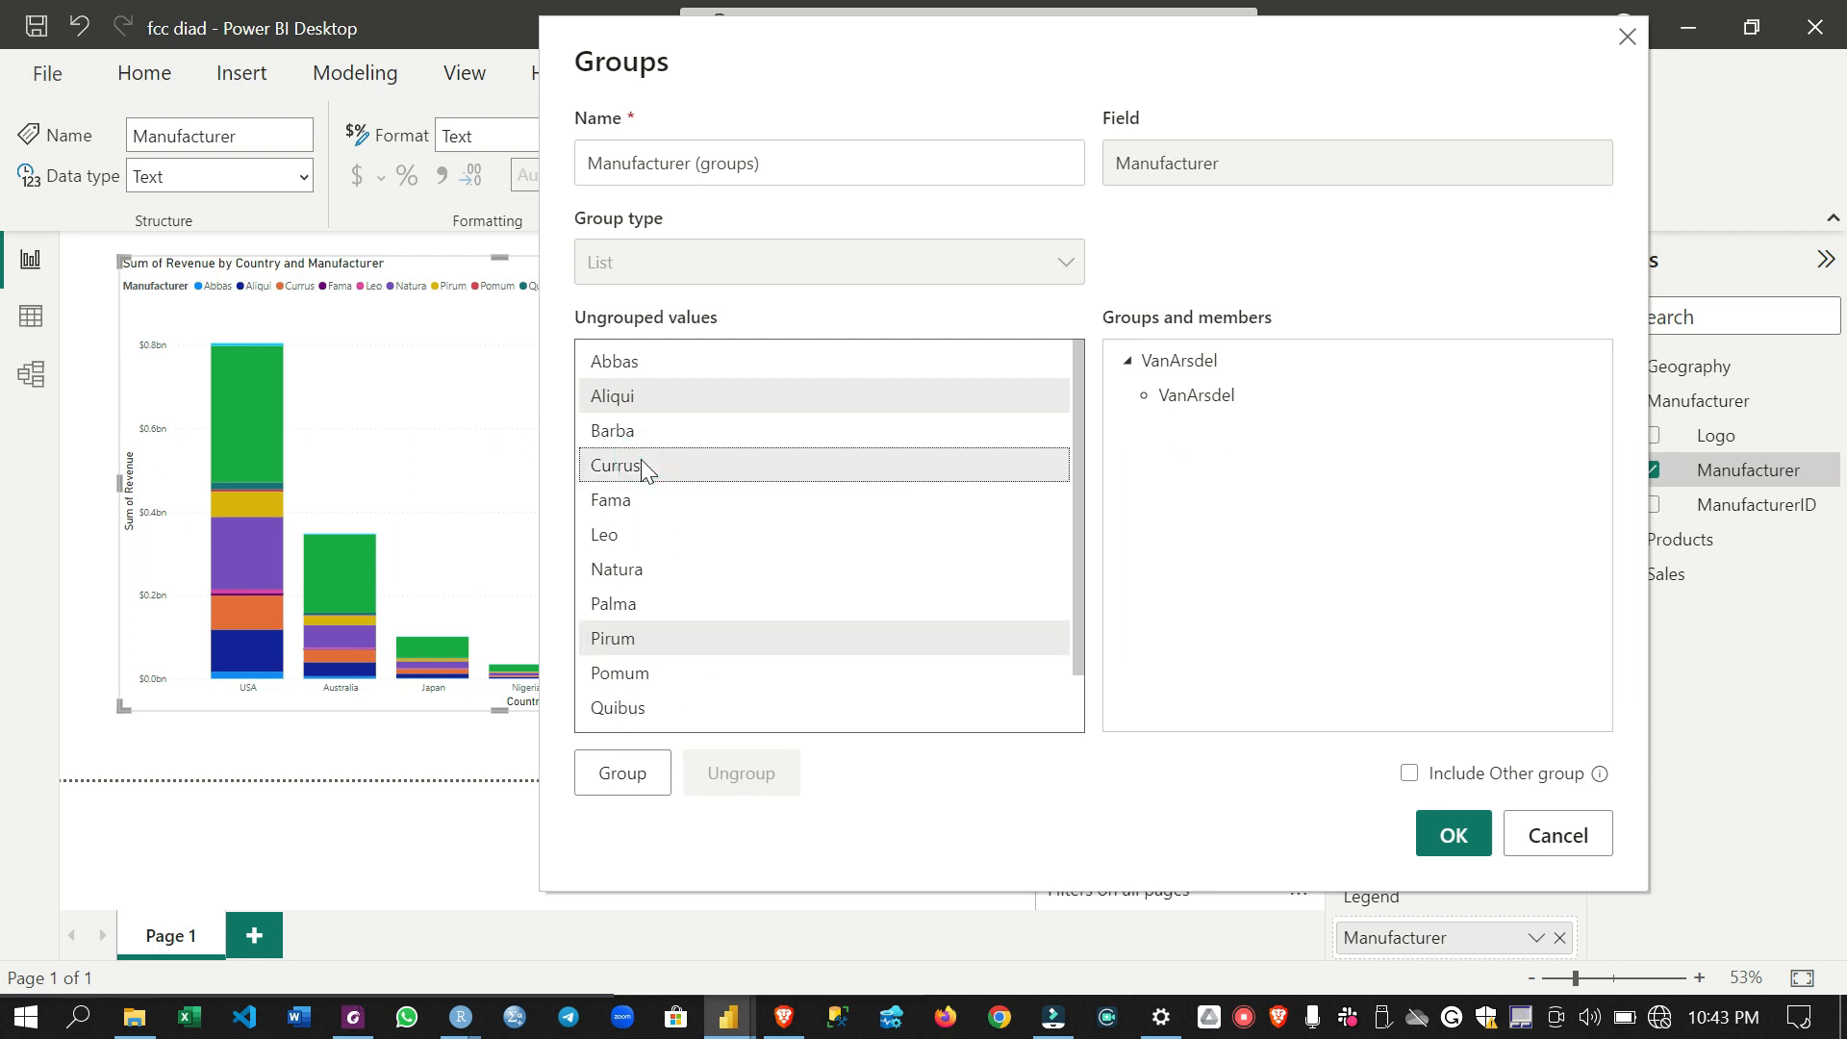
left_click_drag(746, 53, 905, 39)
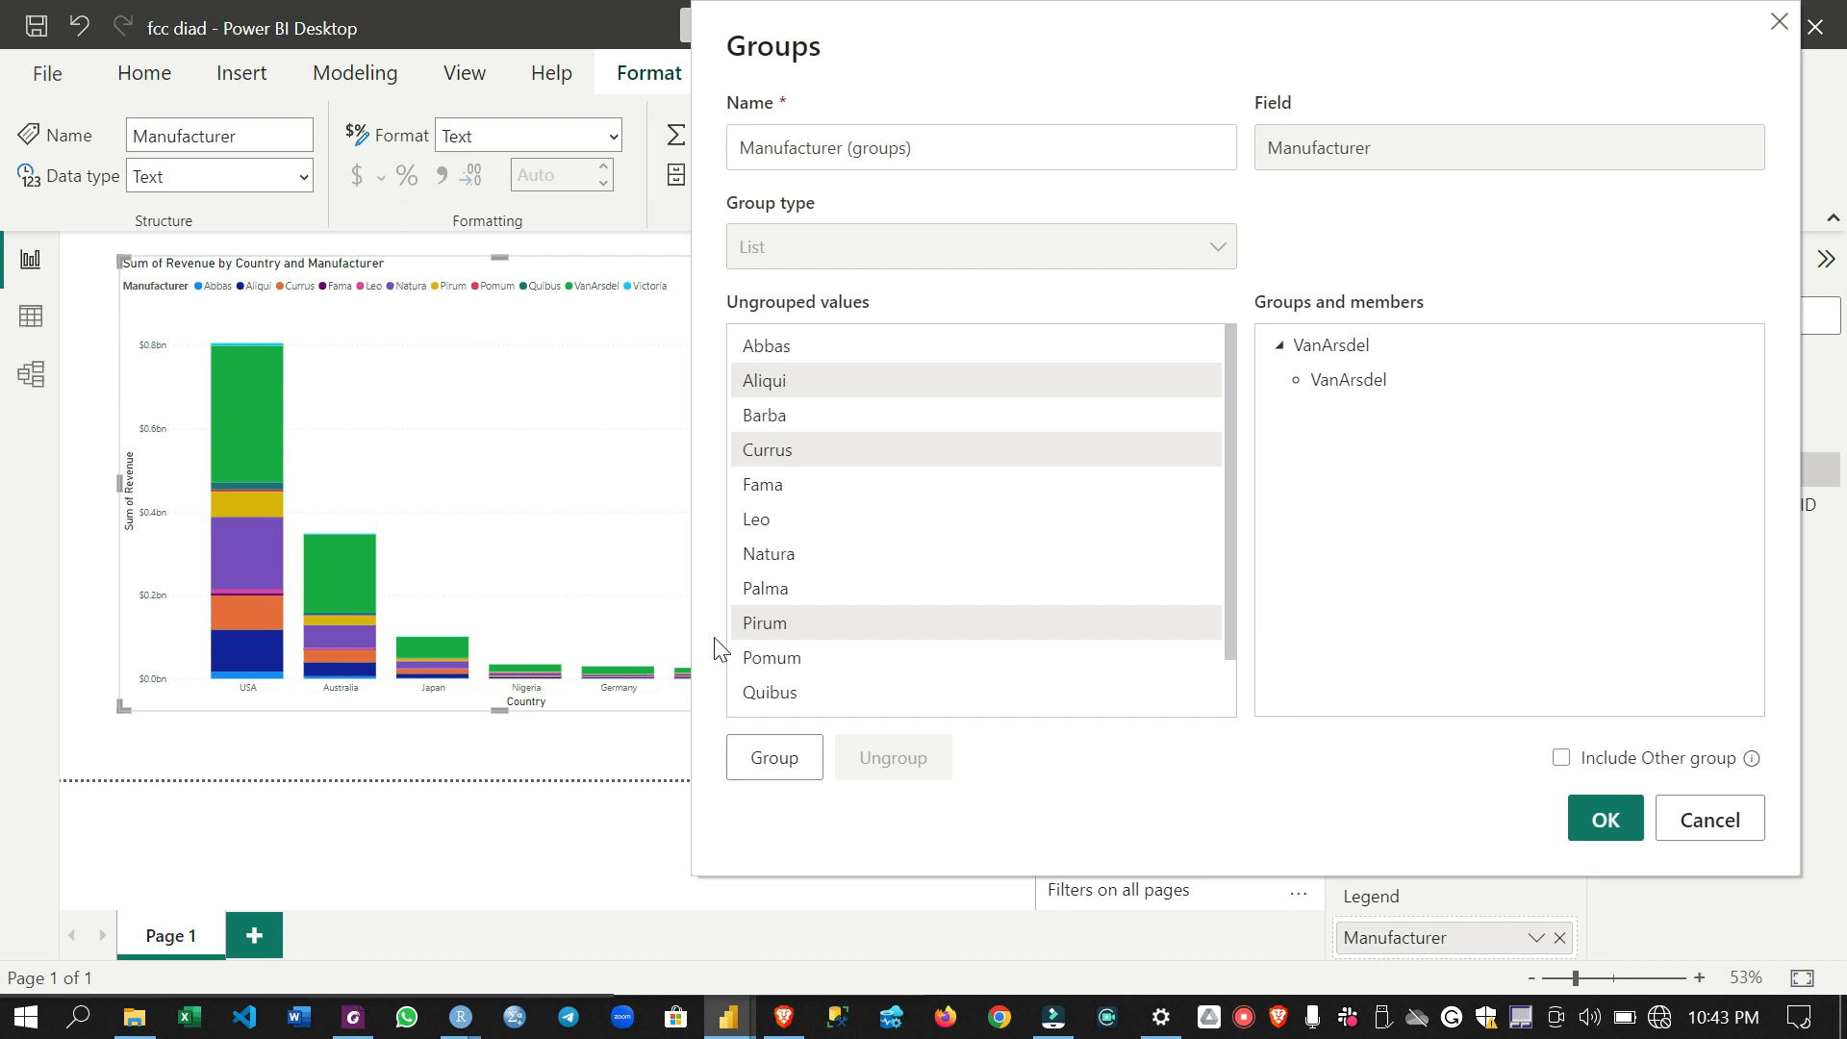
left_click(796, 558, "ctrl")
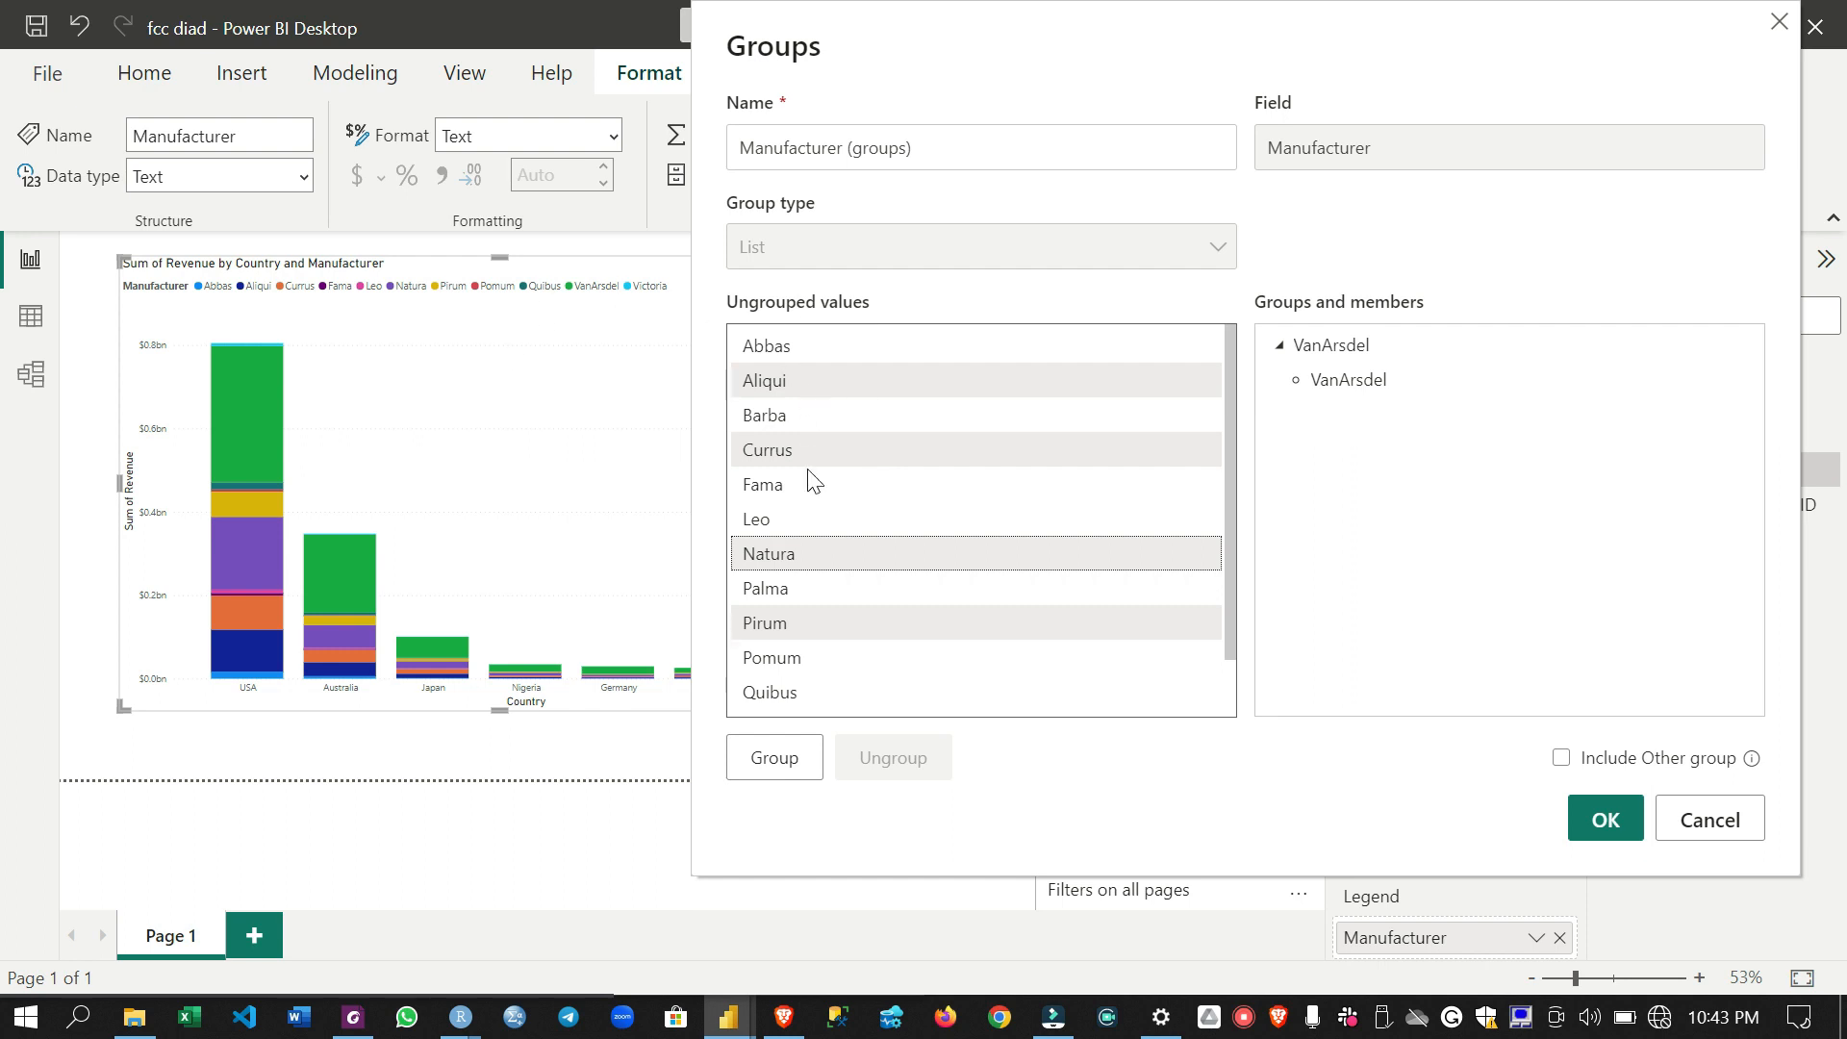
scroll(851, 582, "down", 1)
scroll(852, 582, "up", 1)
left_click(794, 760)
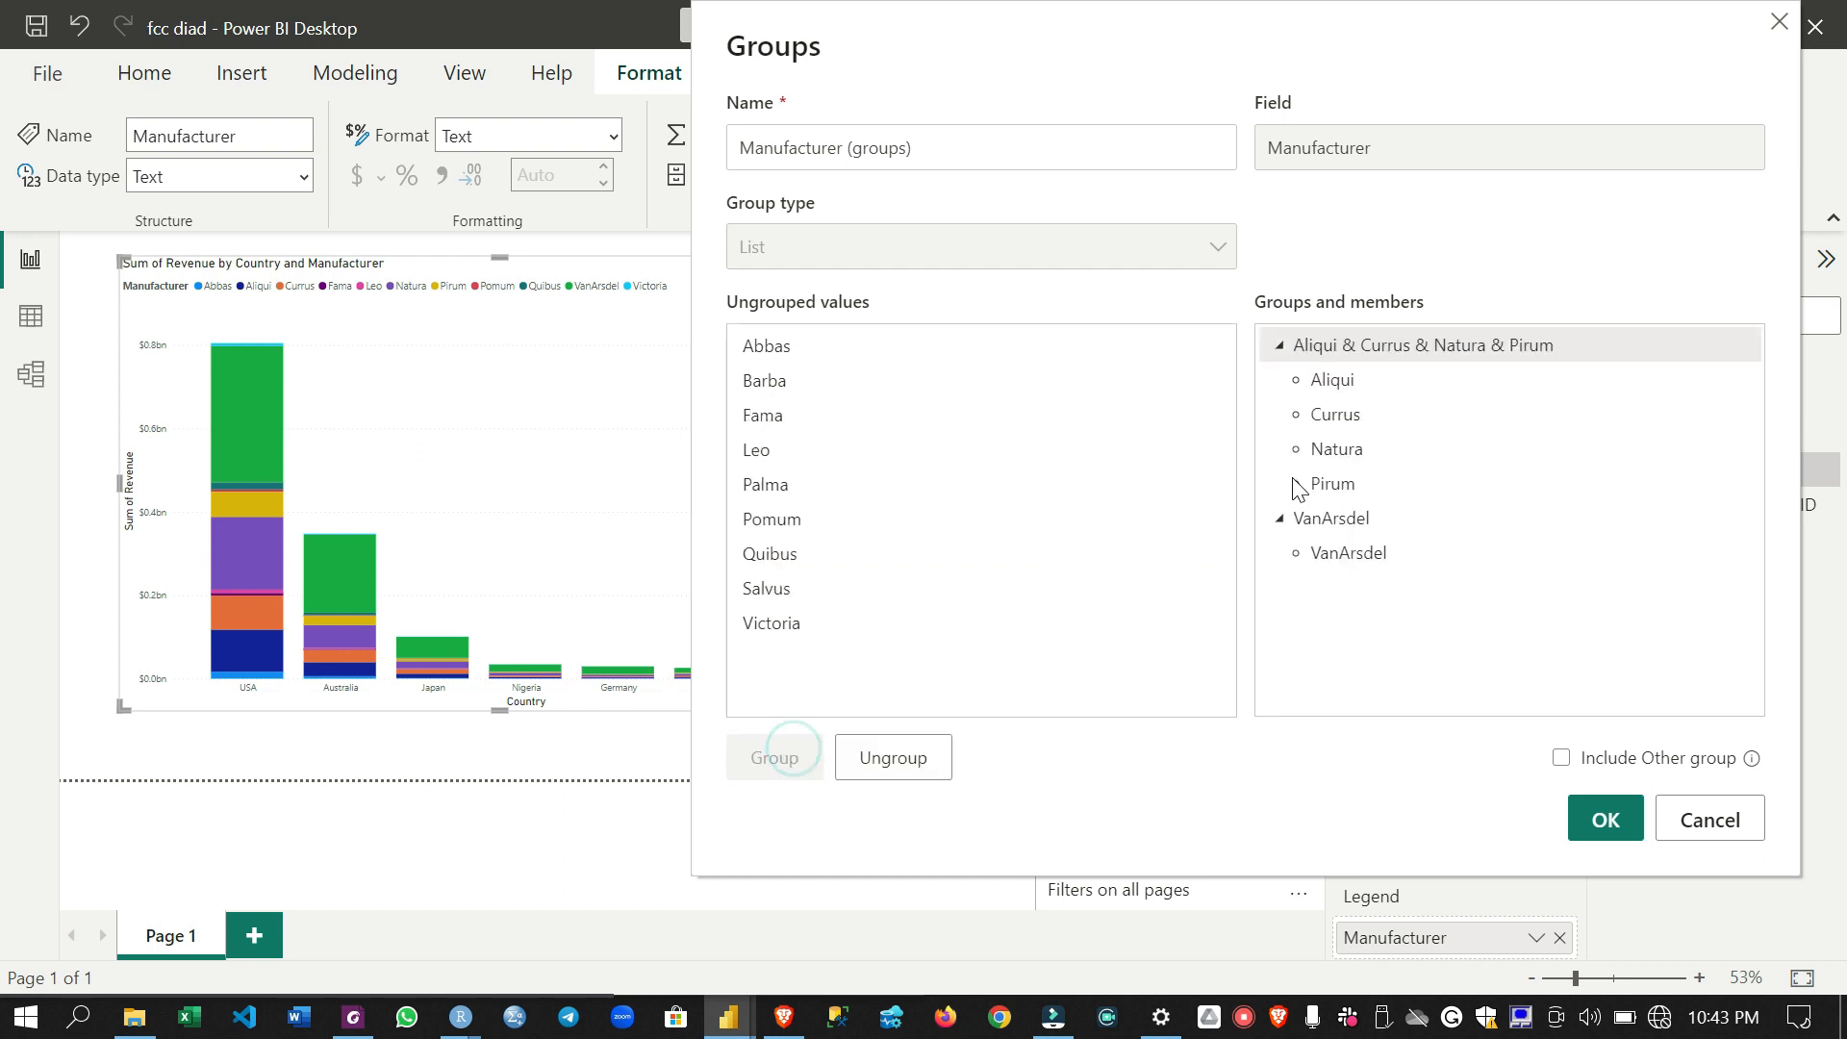
- Rename the group containing Aliqui, Currus, Natura and Pirum as Top Competitors
double_click(1366, 348)
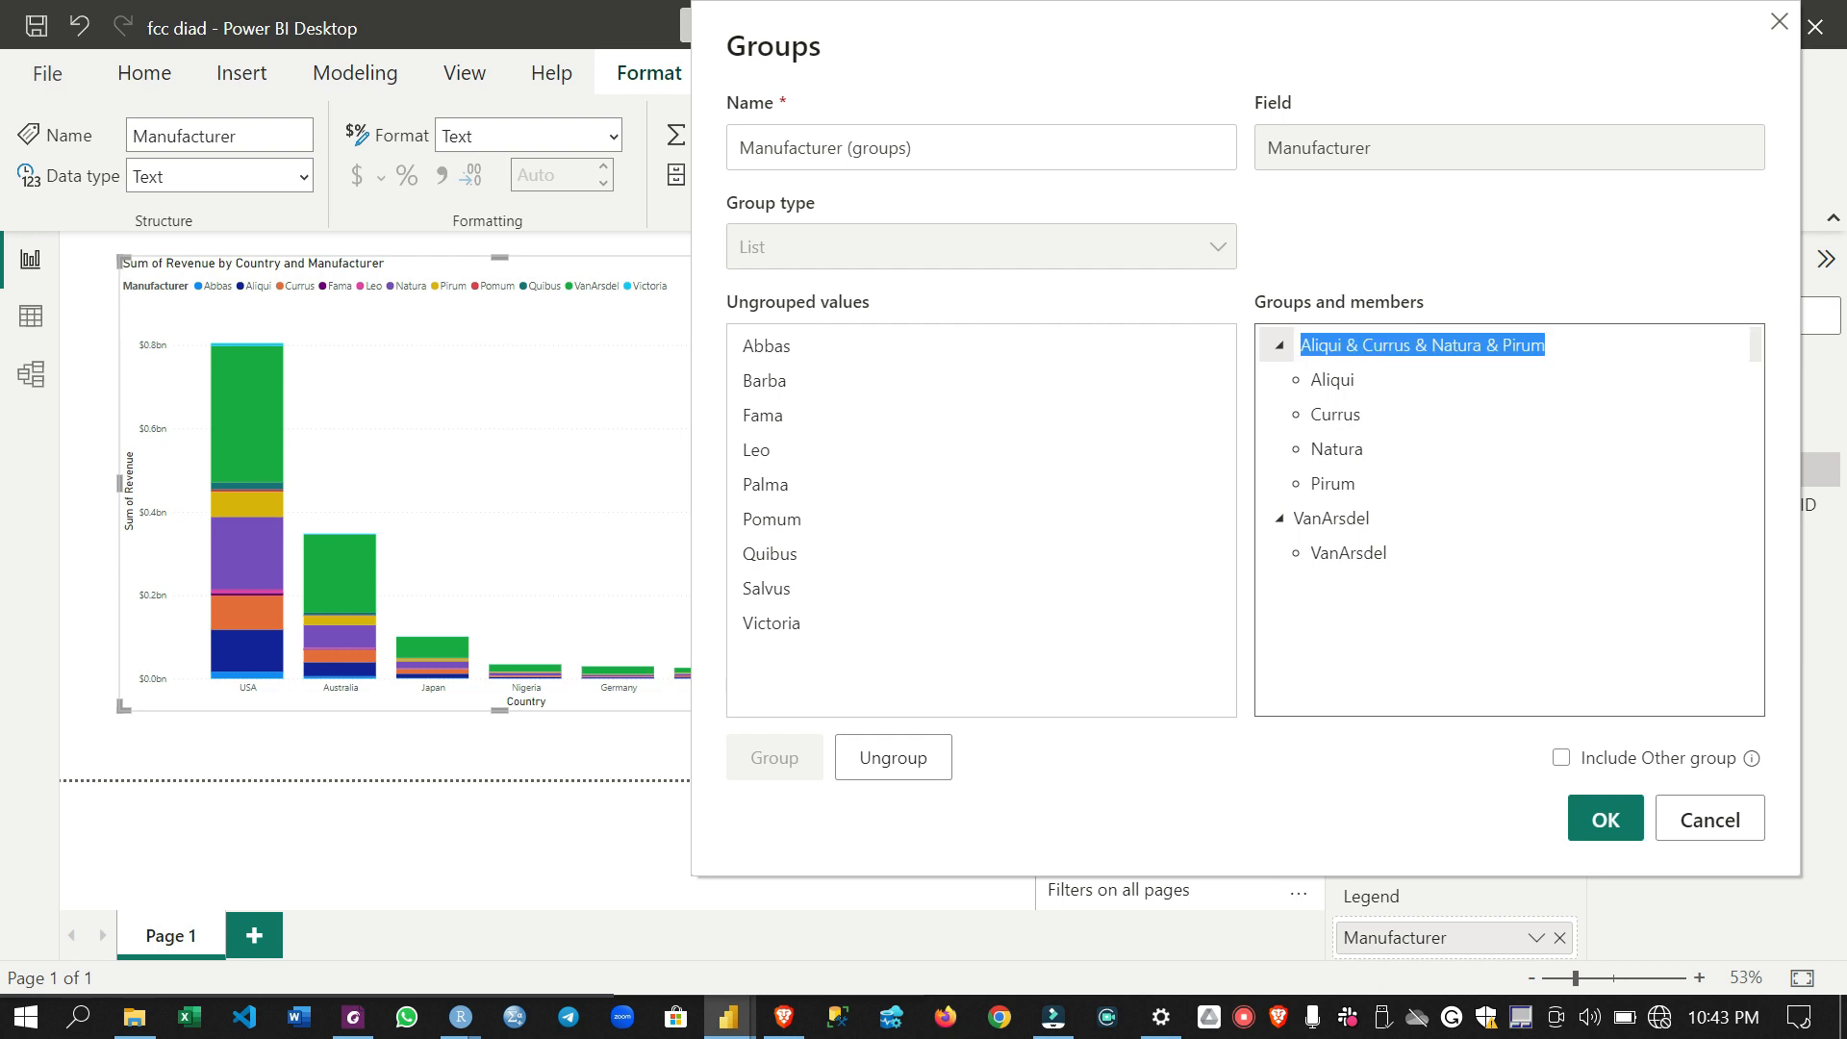
type("Top Com")
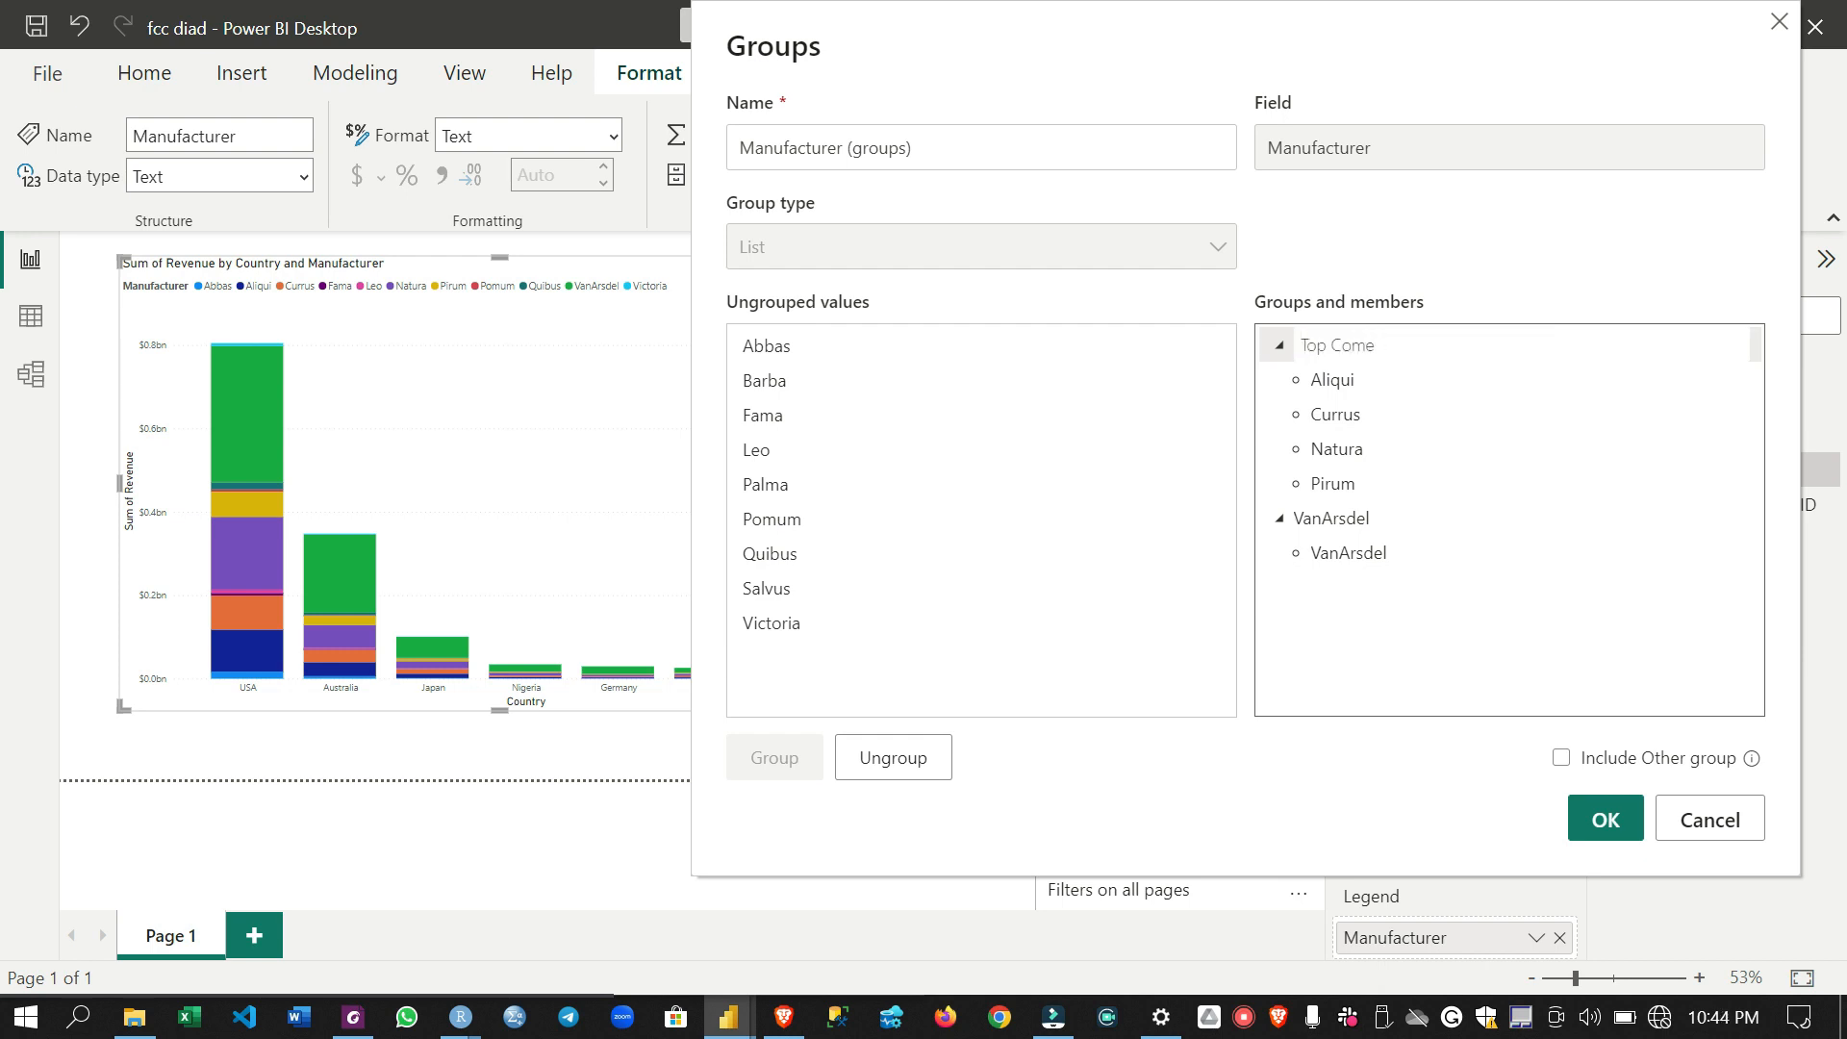
type("petitors")
key("Return")
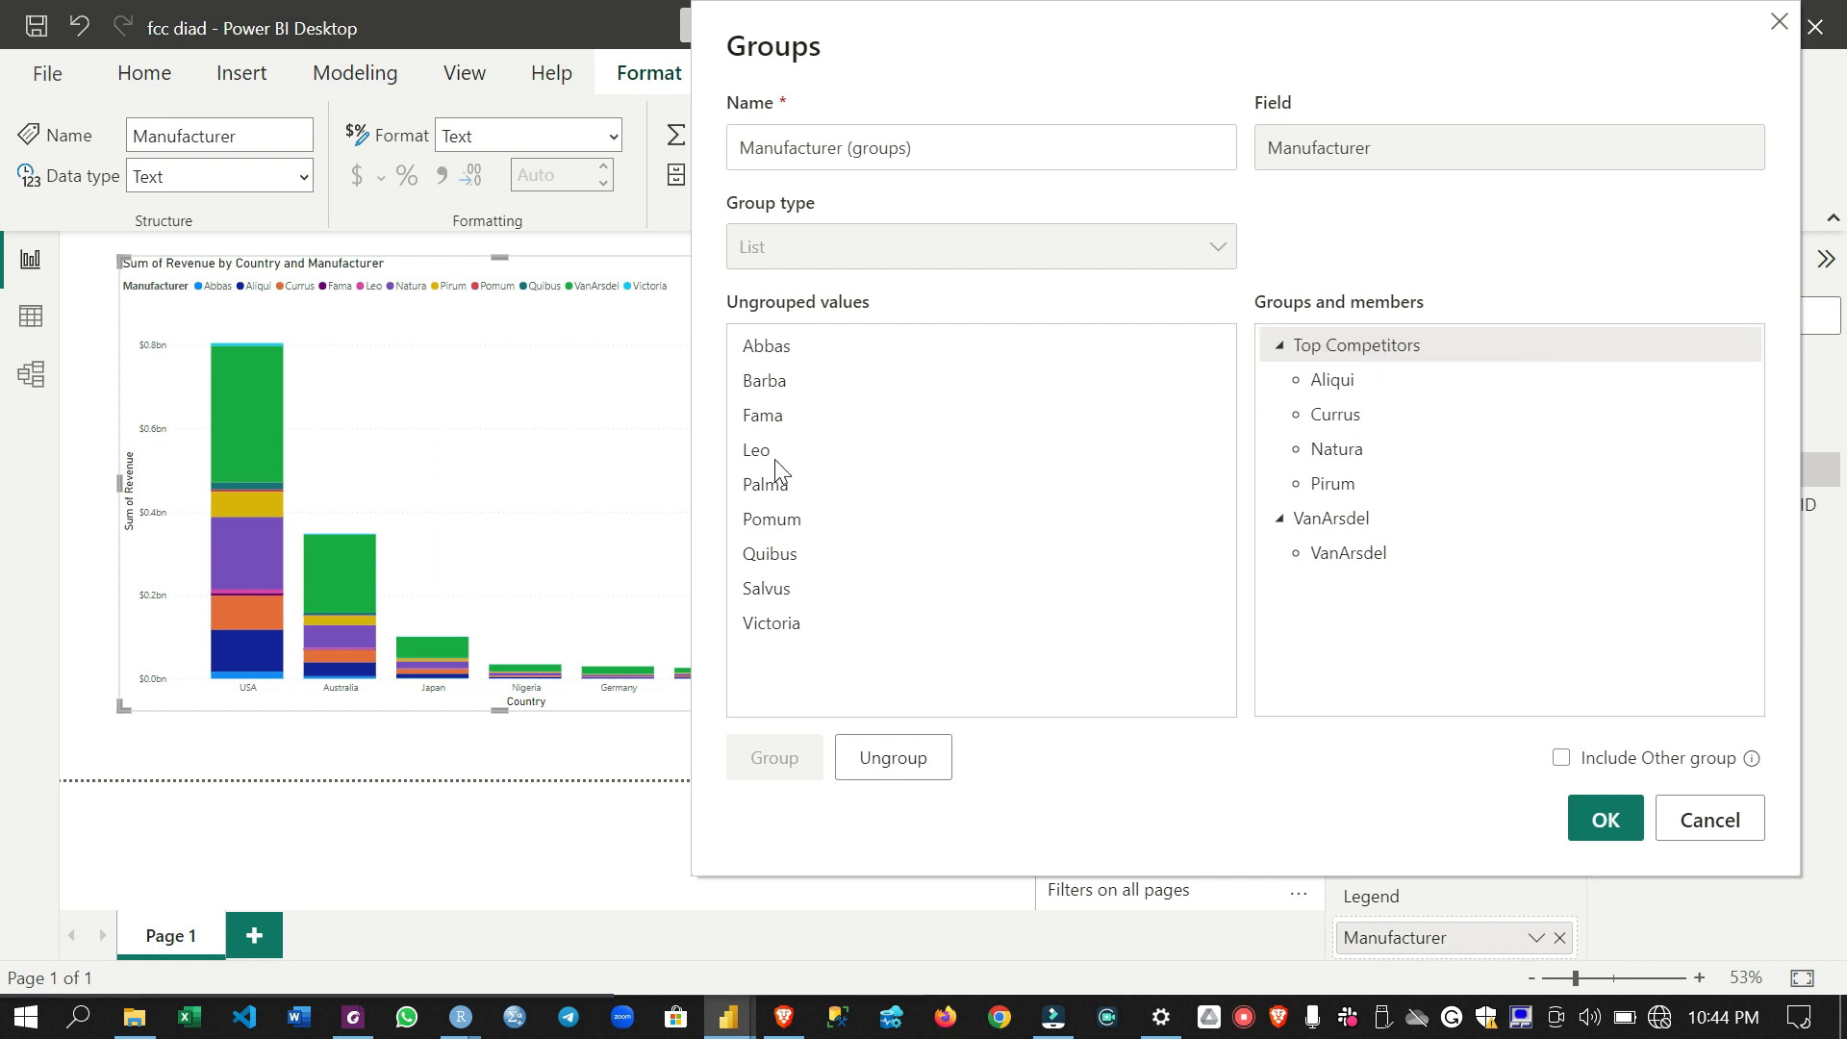
- Include the Other group for ungrouped manufacturers, rename it Other Competitors and confirm the grouping
left_click(1562, 760)
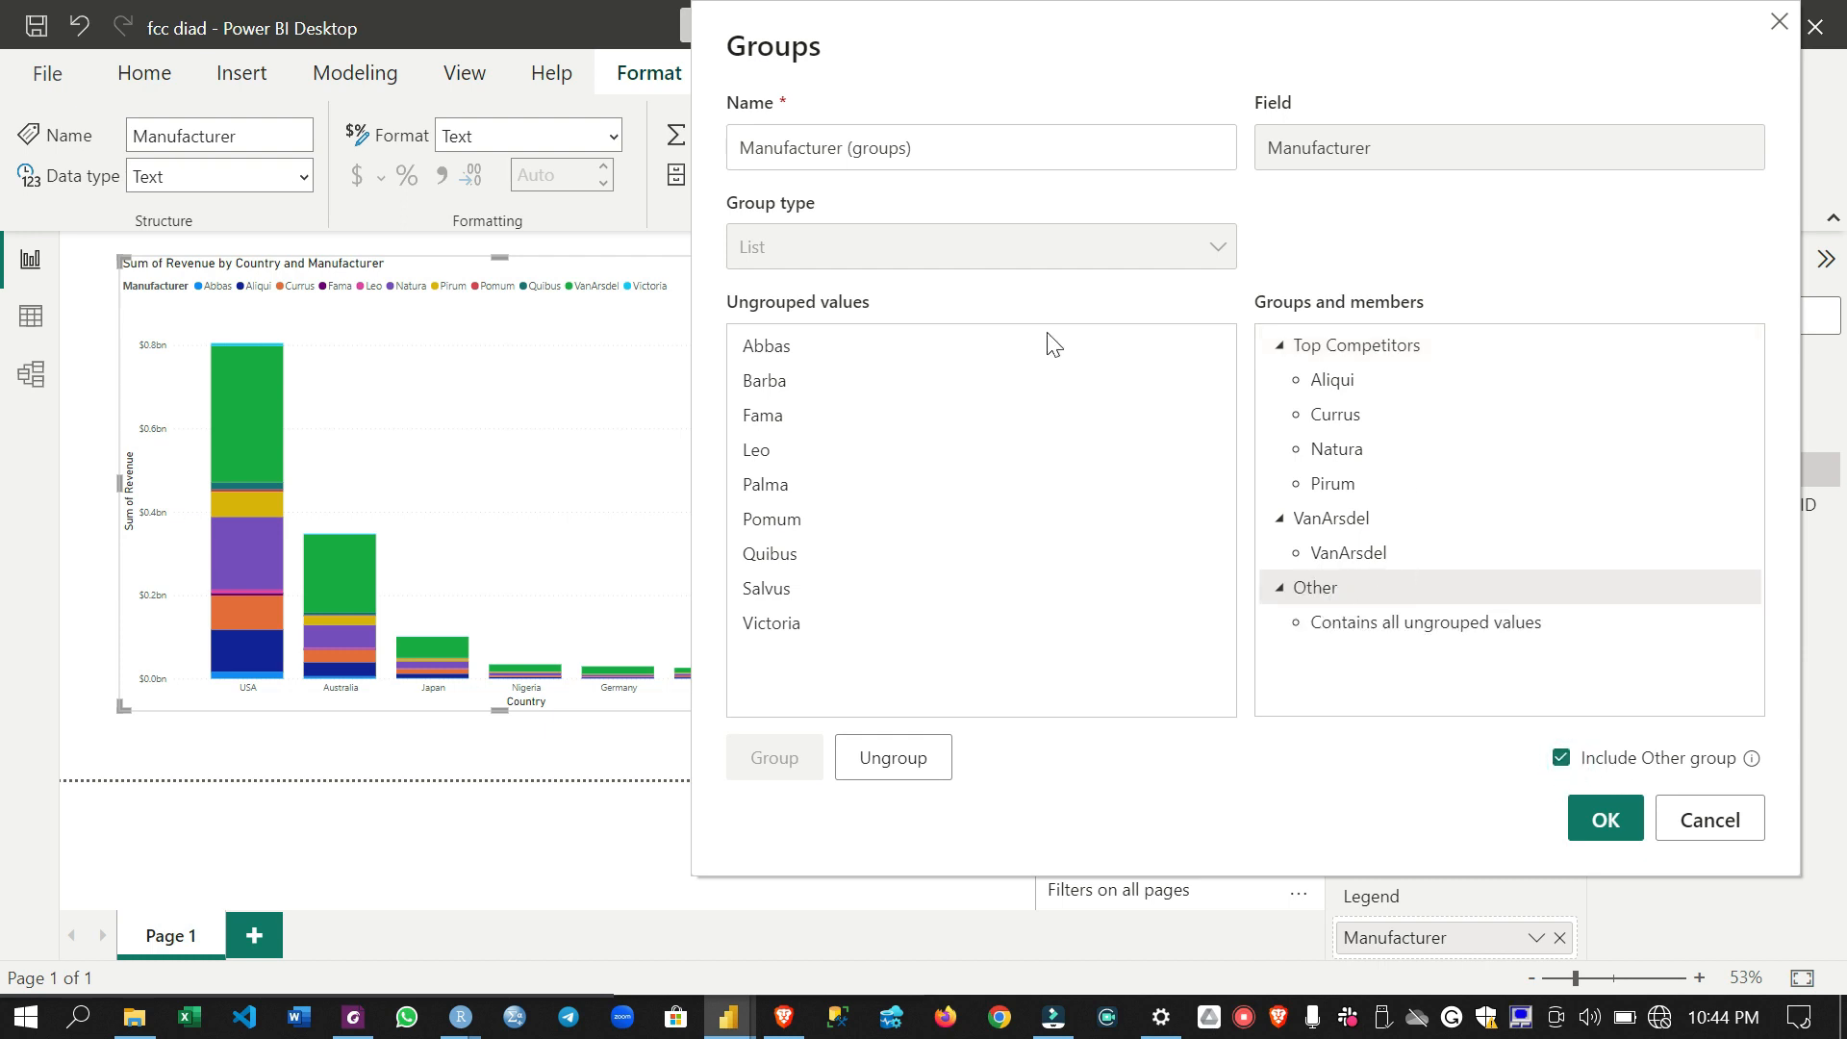
double_click(1335, 598)
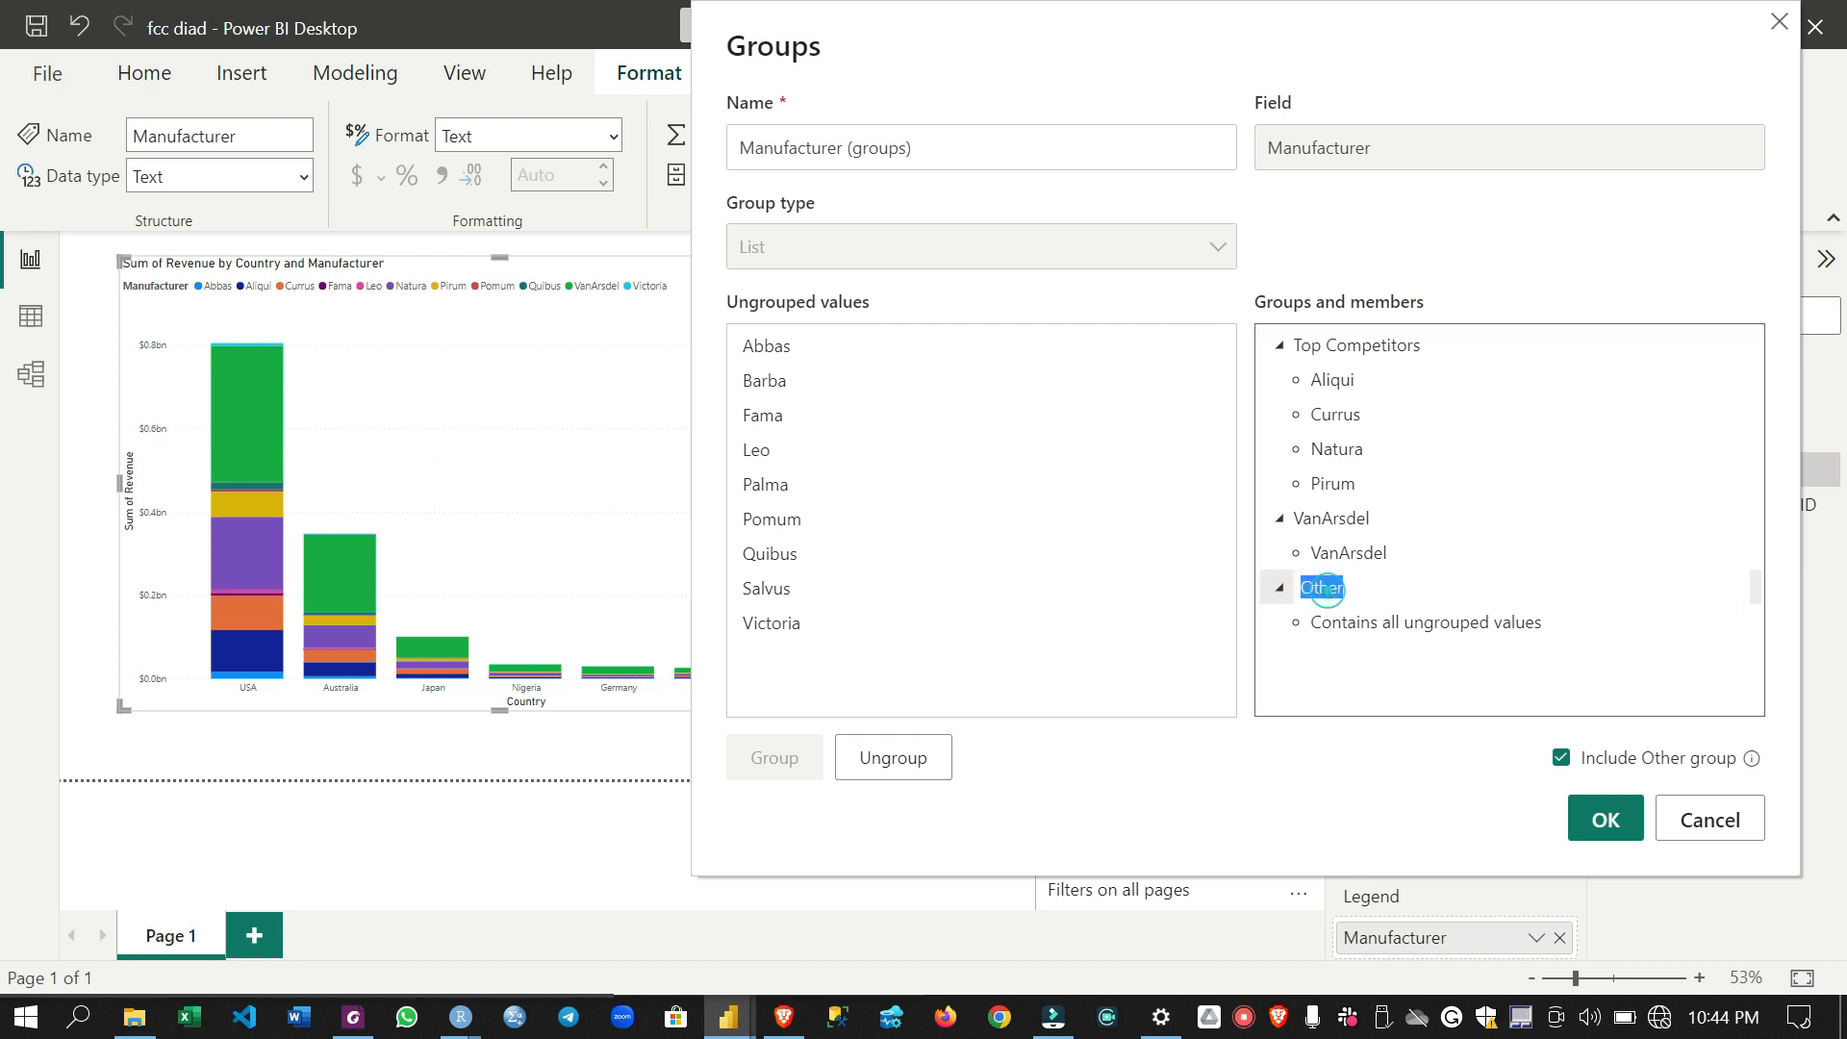
left_click(1343, 588)
type("Competitors")
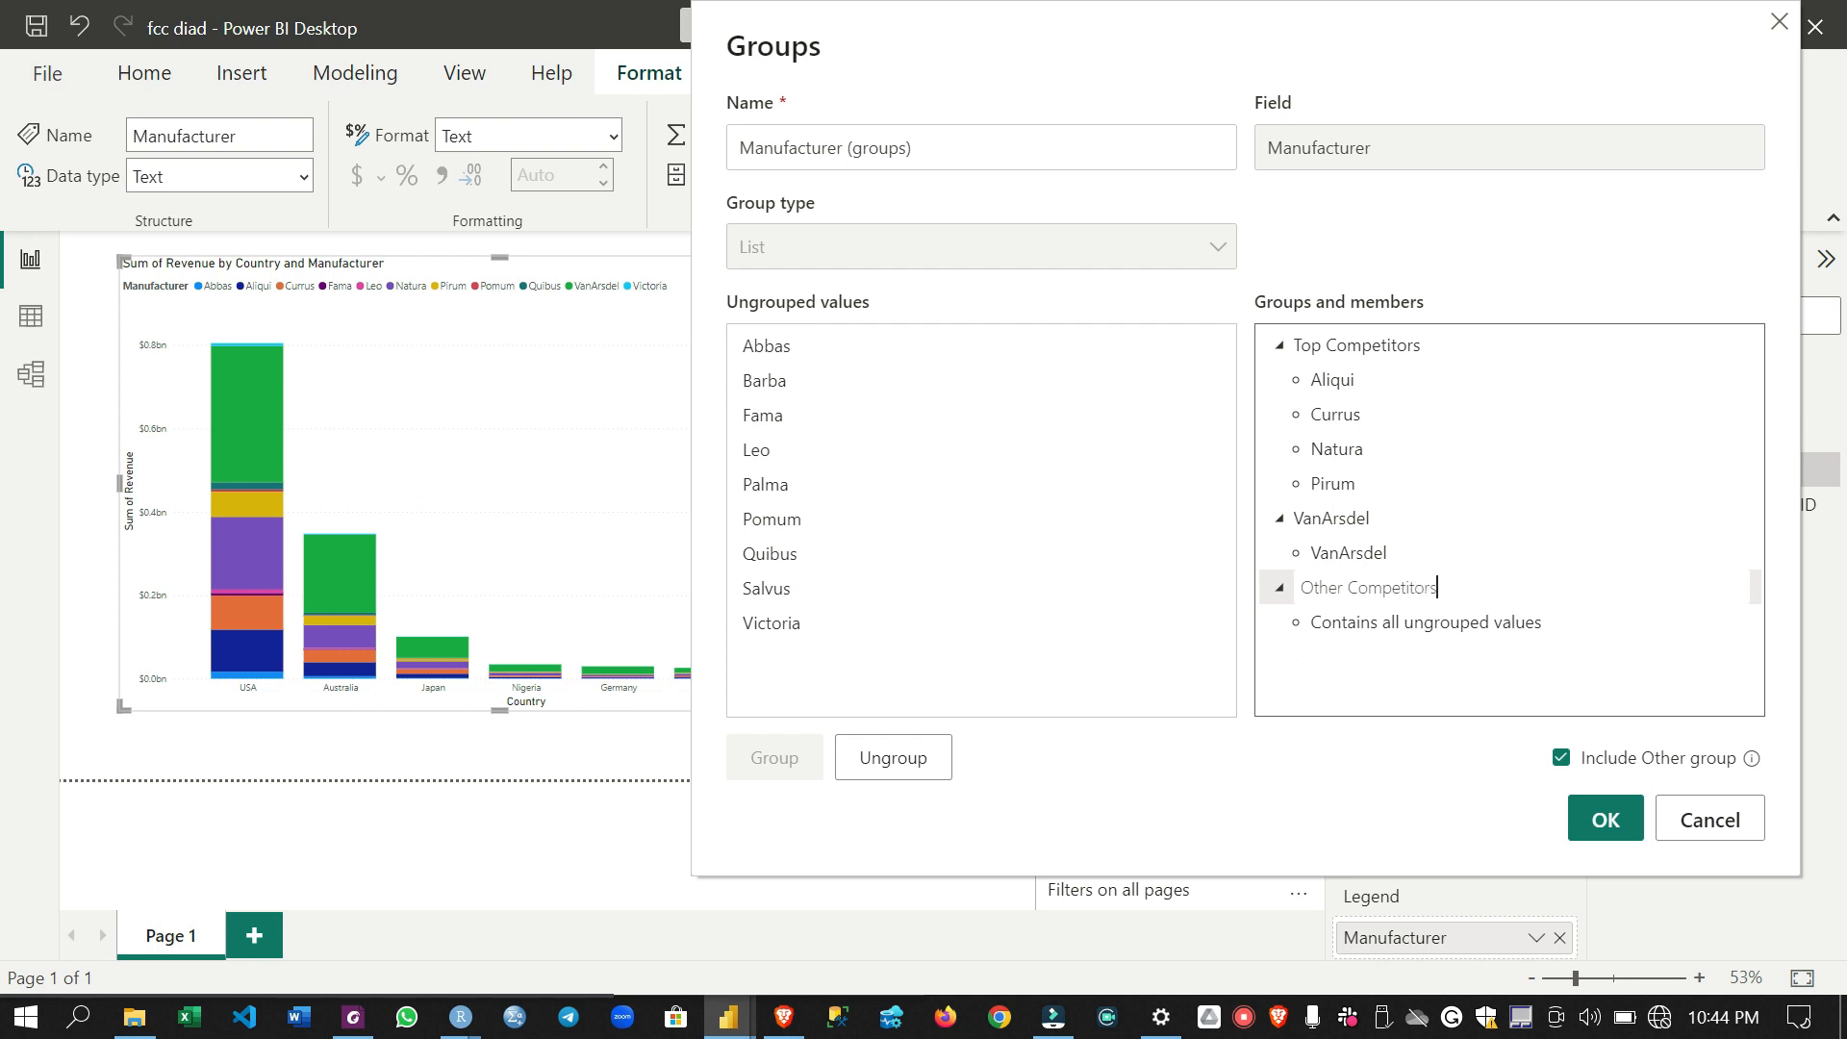
left_click(1606, 811)
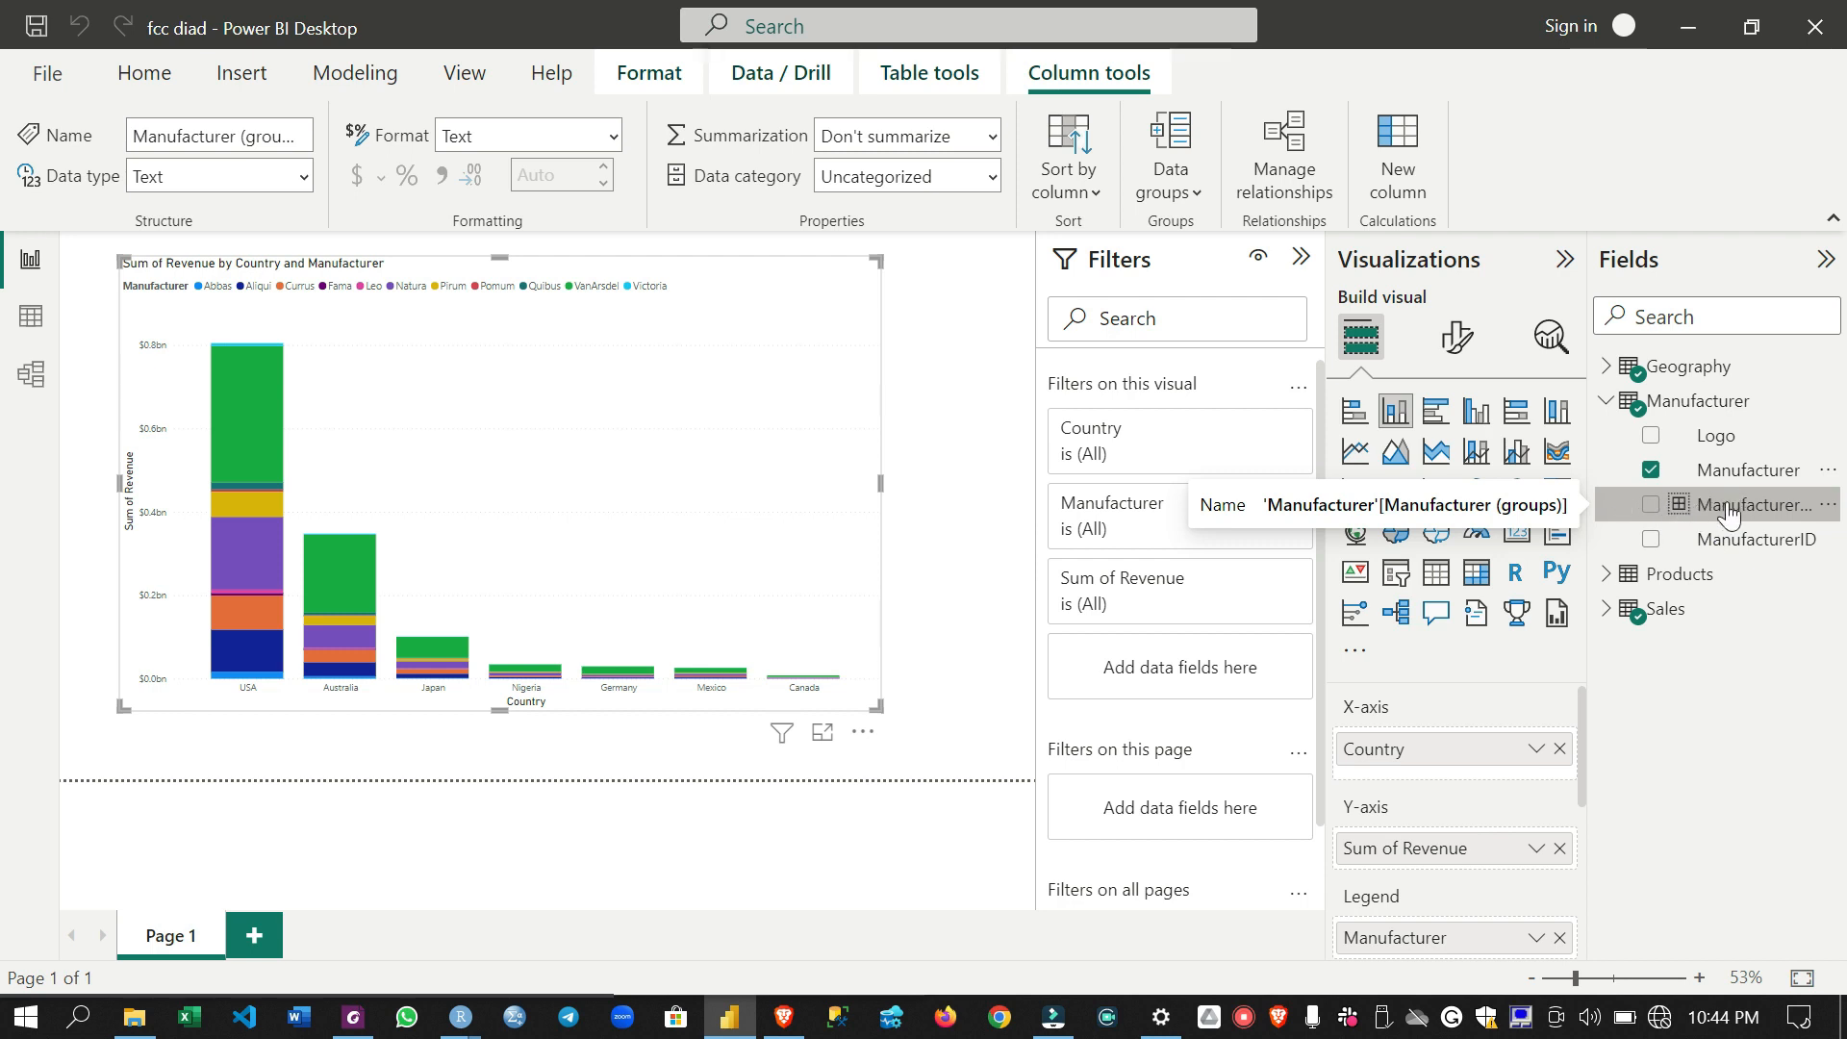
- Examine the Manufacturer (groups) column in the data view of the Manufacturer table
left_click(23, 321)
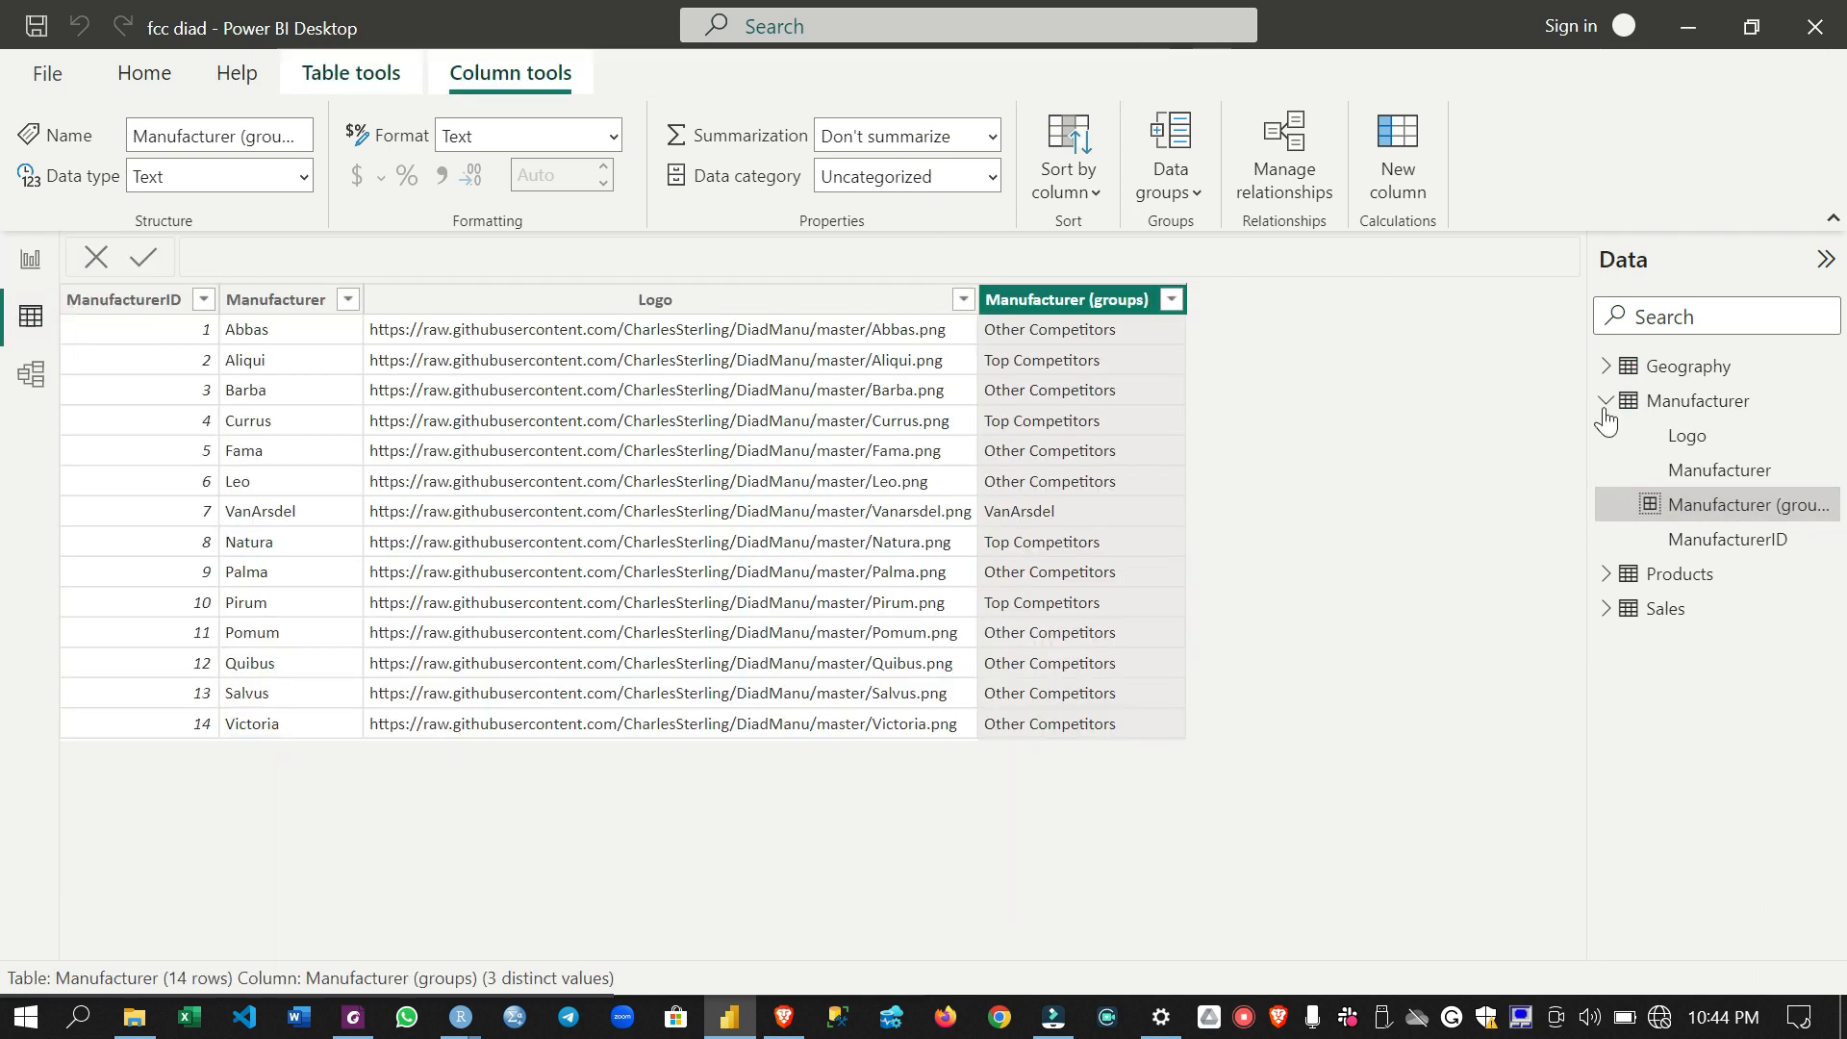
left_click(1685, 402)
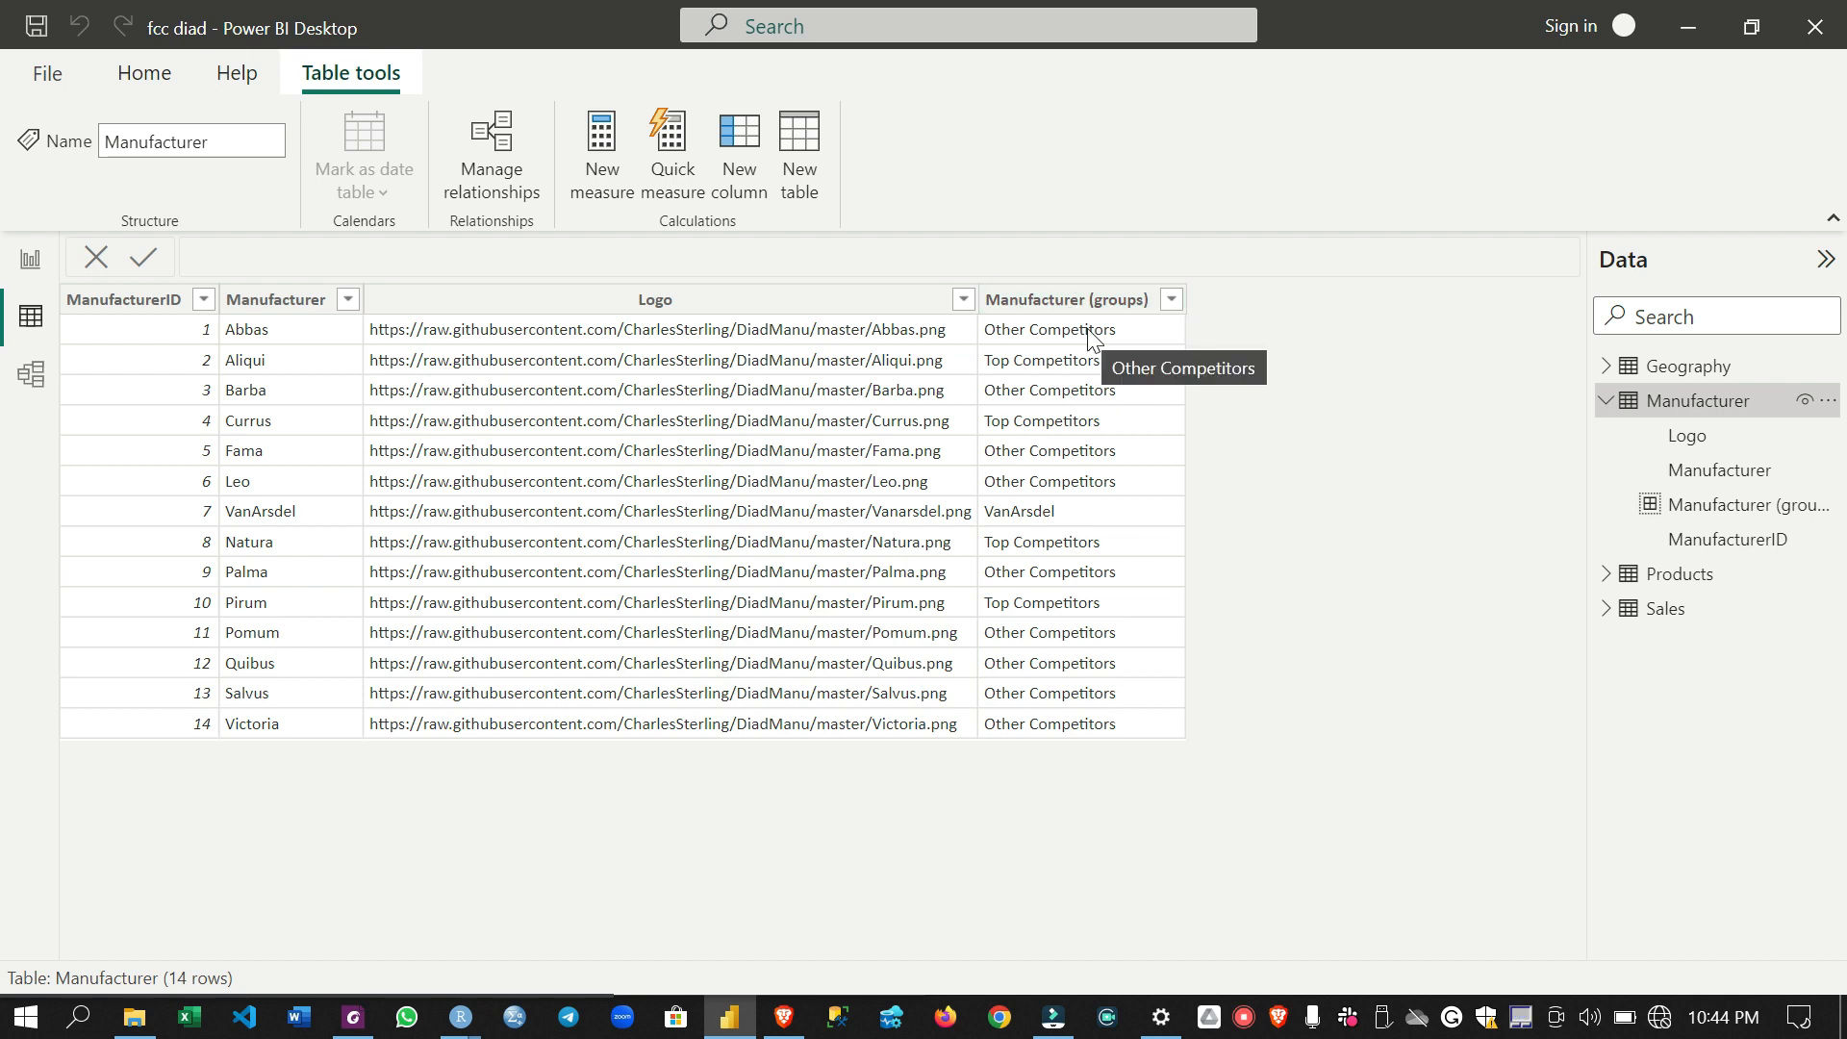
- Replace Manufacturer with Manufacturer (groups) as the legend of the revenue chart on the report page
left_click(30, 260)
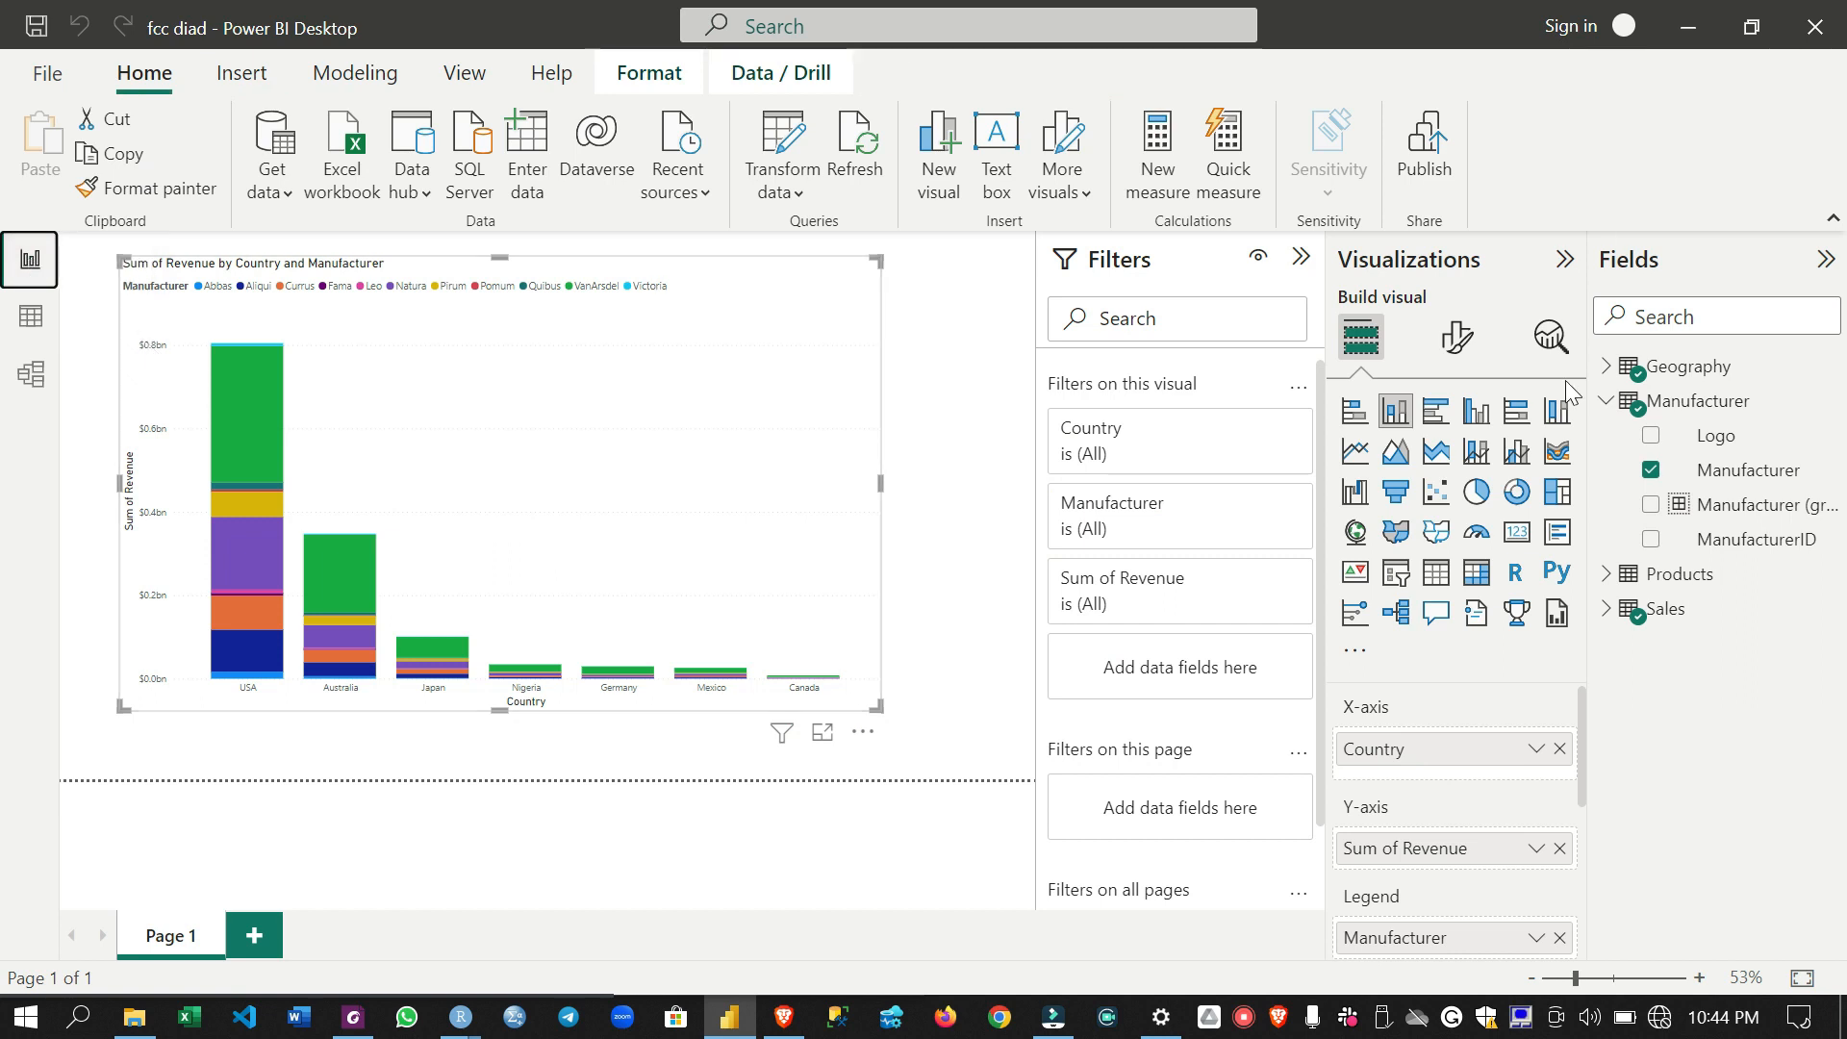
left_click(1560, 938)
left_click_drag(1757, 519, 1469, 939)
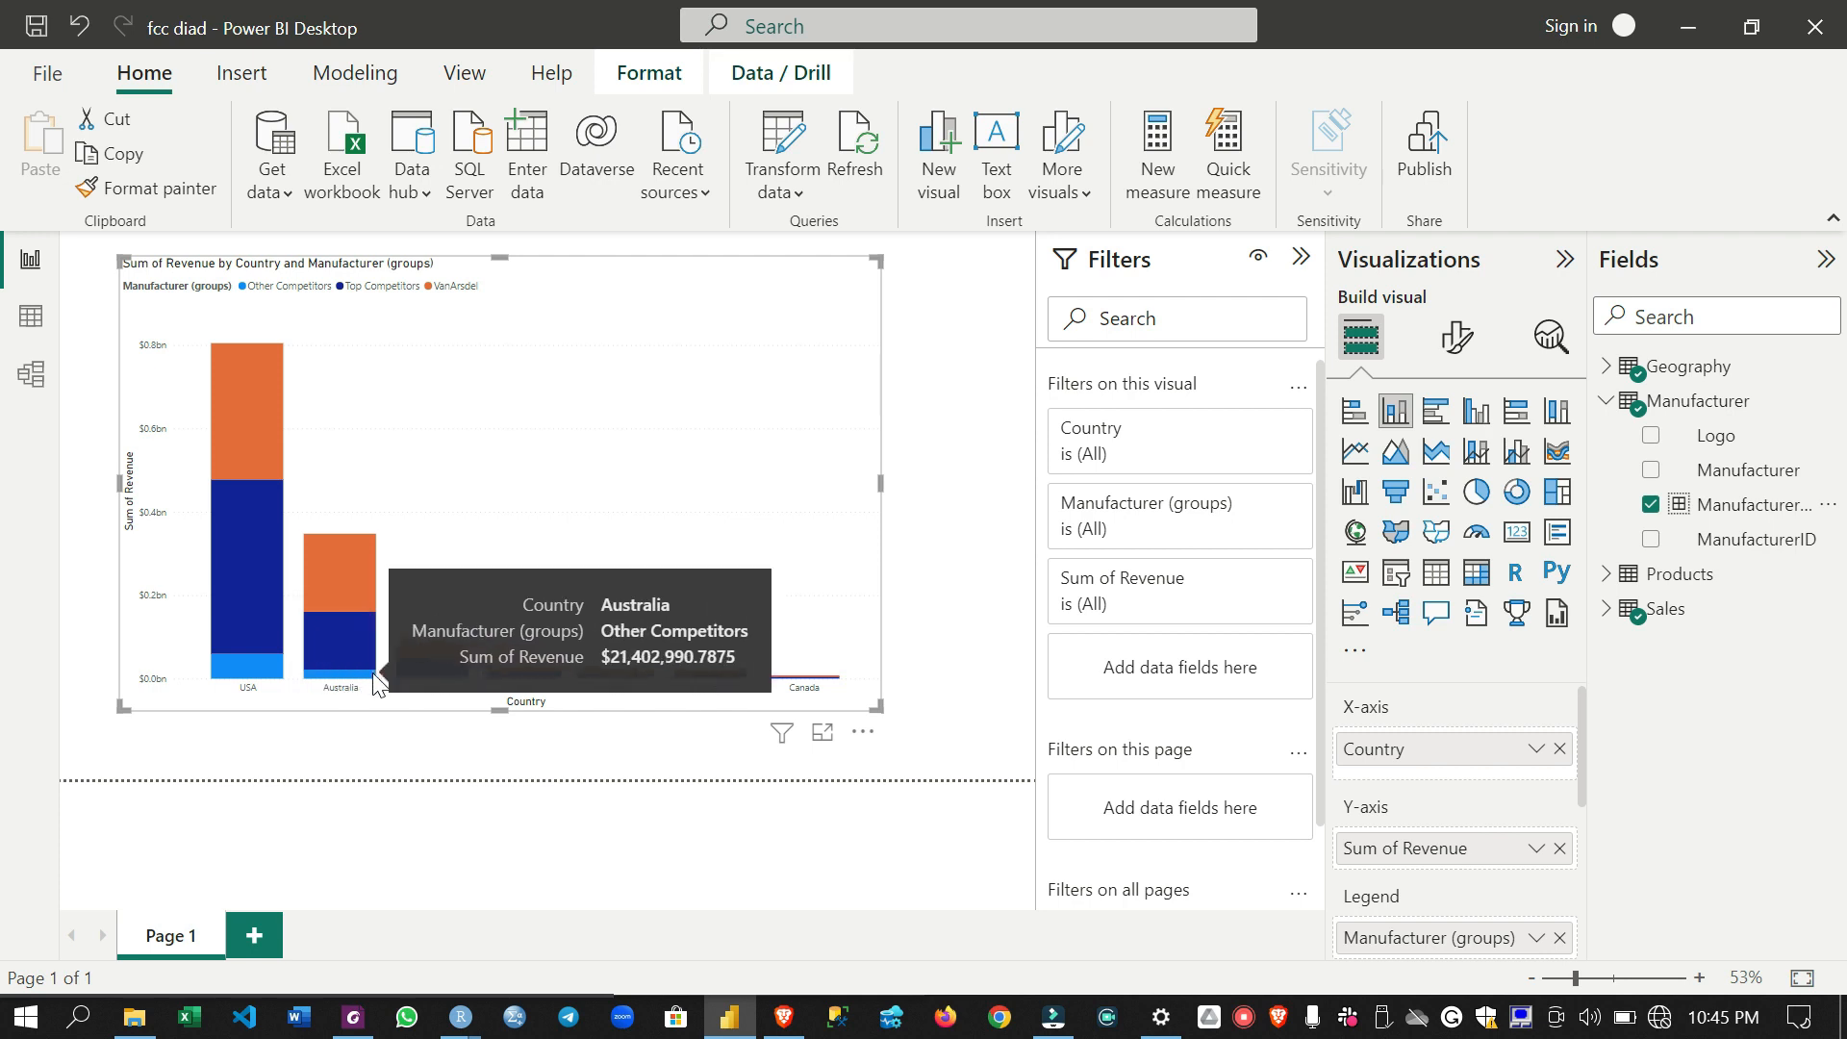
- Examine the revenue of the manufacturer groups in the USA and Australia columns of the chart
mouse_move(351, 676)
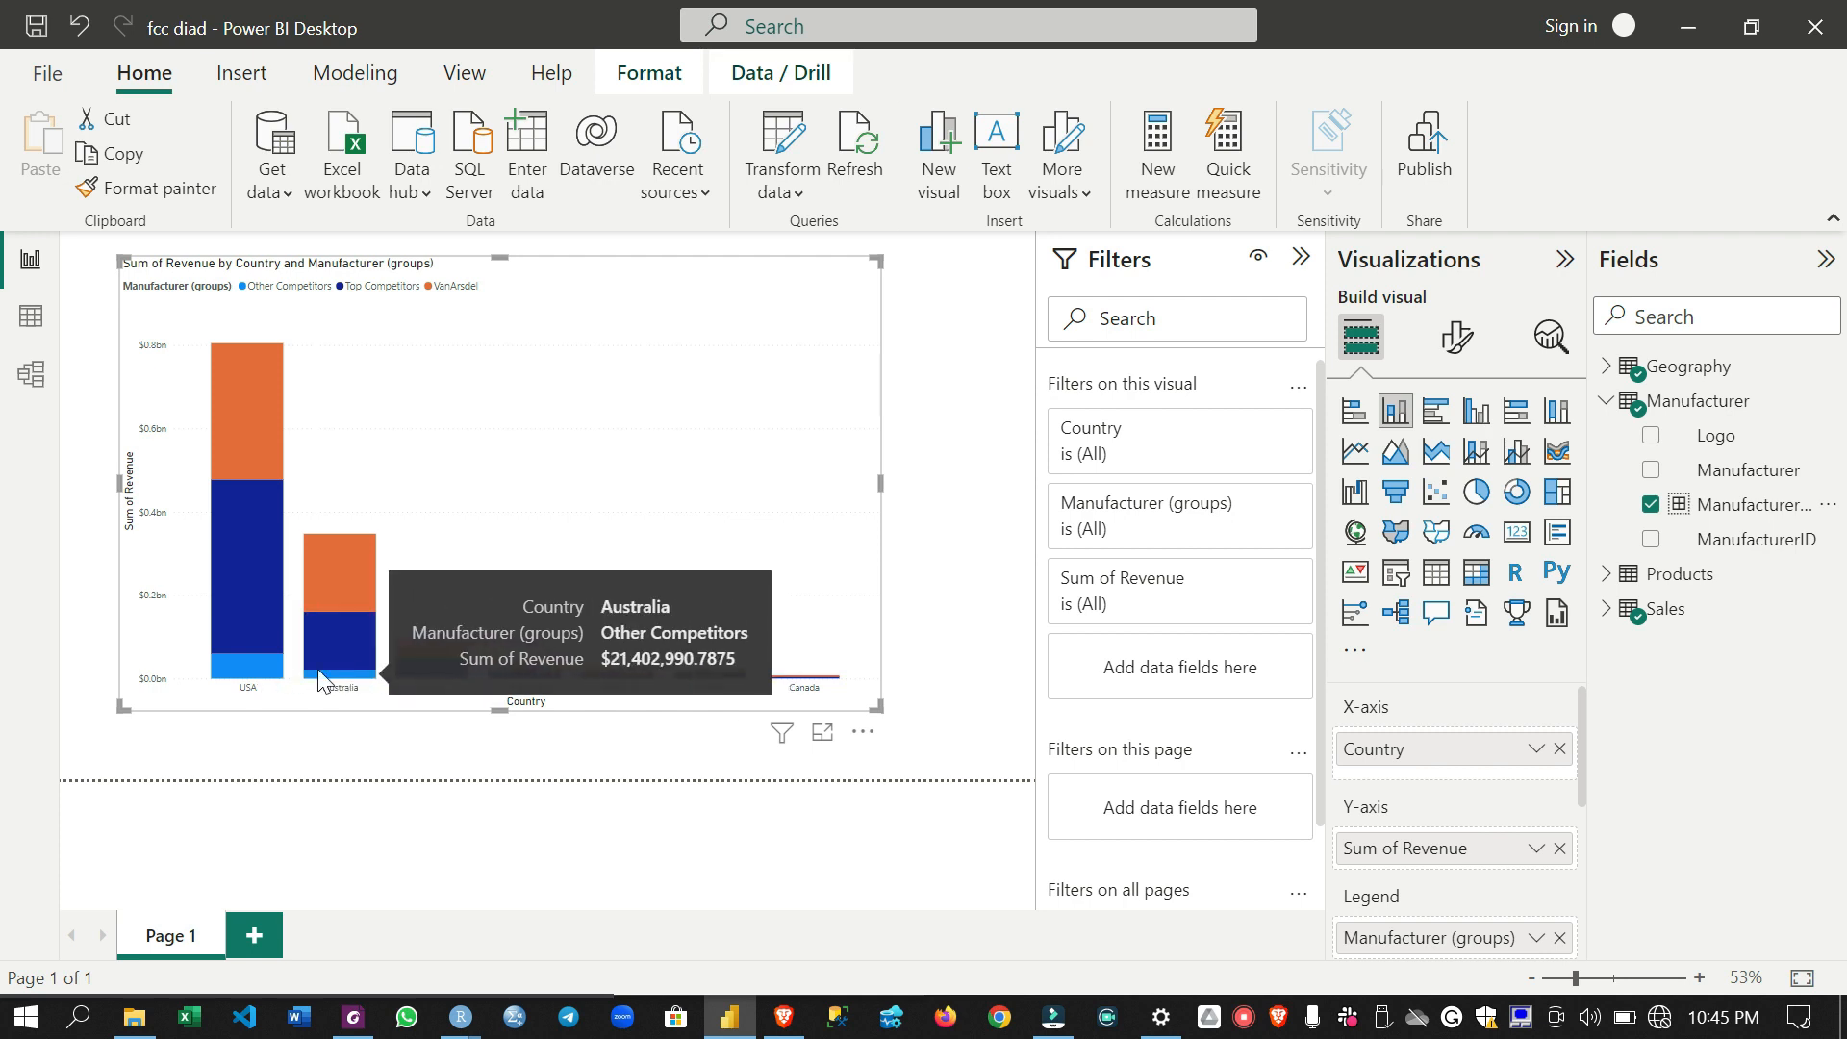
mouse_move(266, 674)
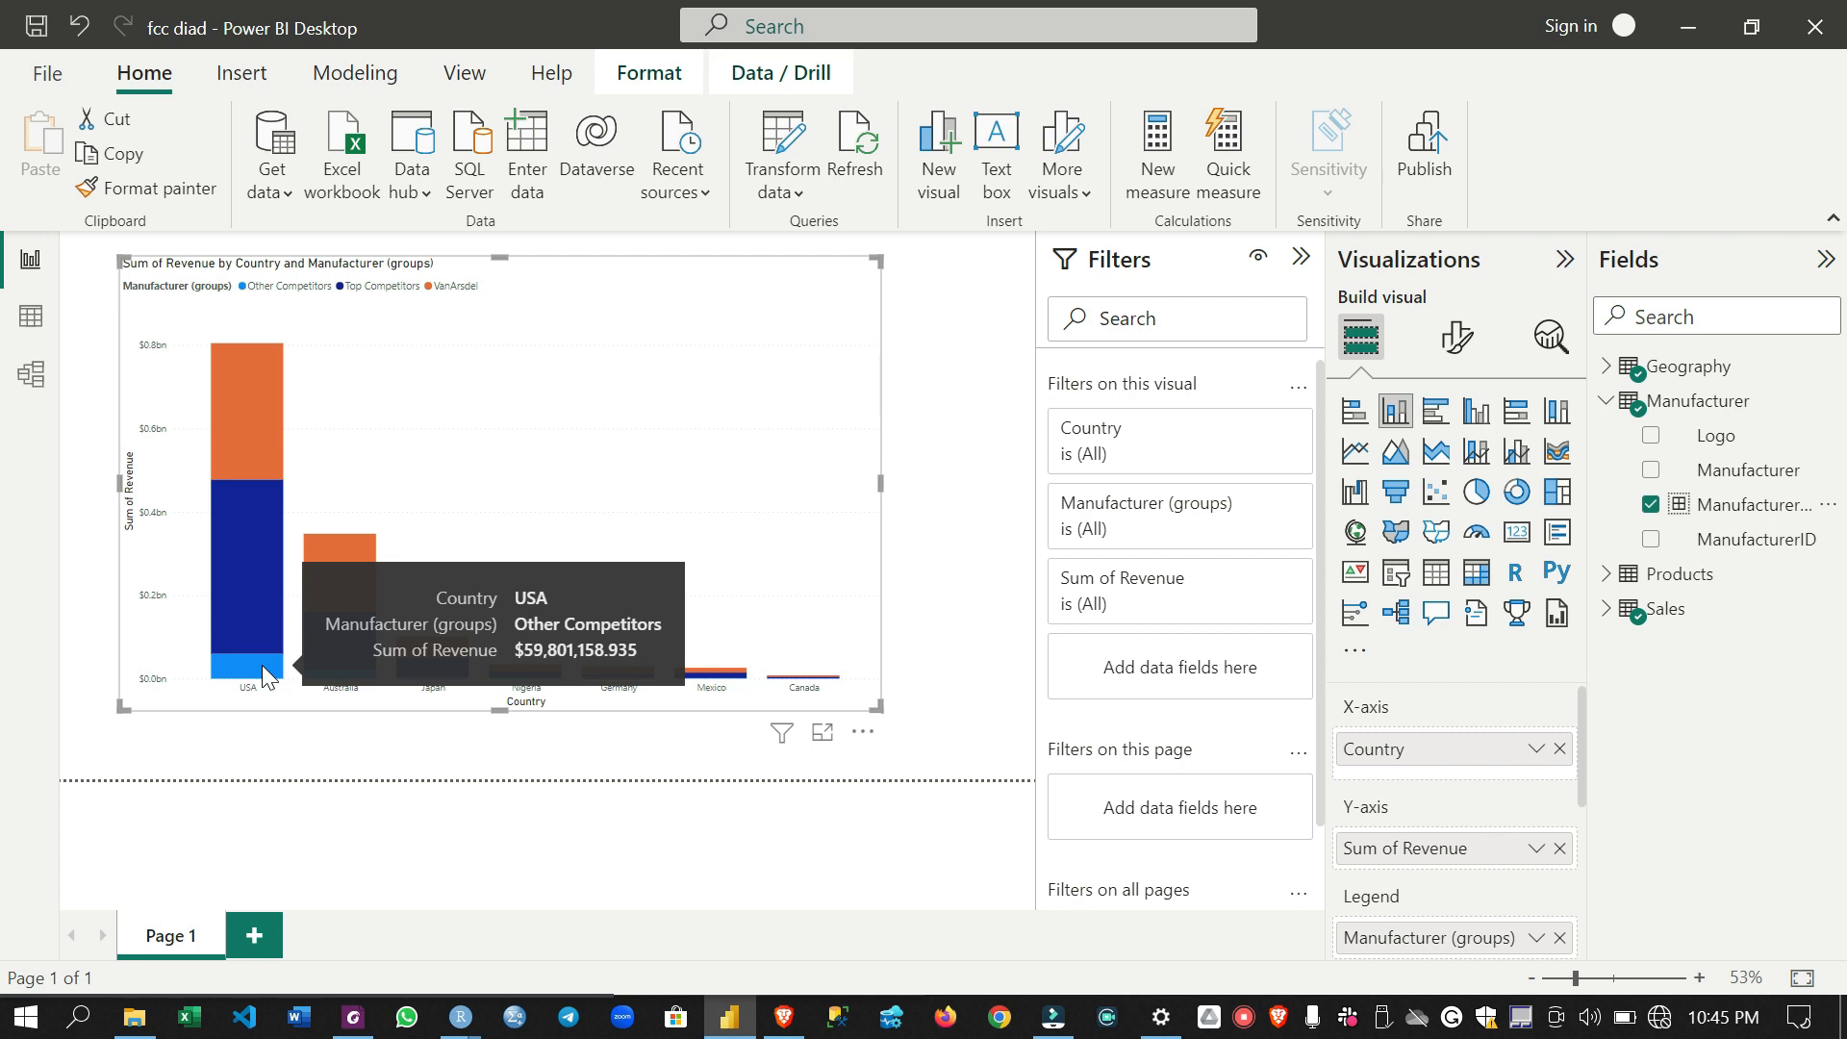
mouse_move(252, 388)
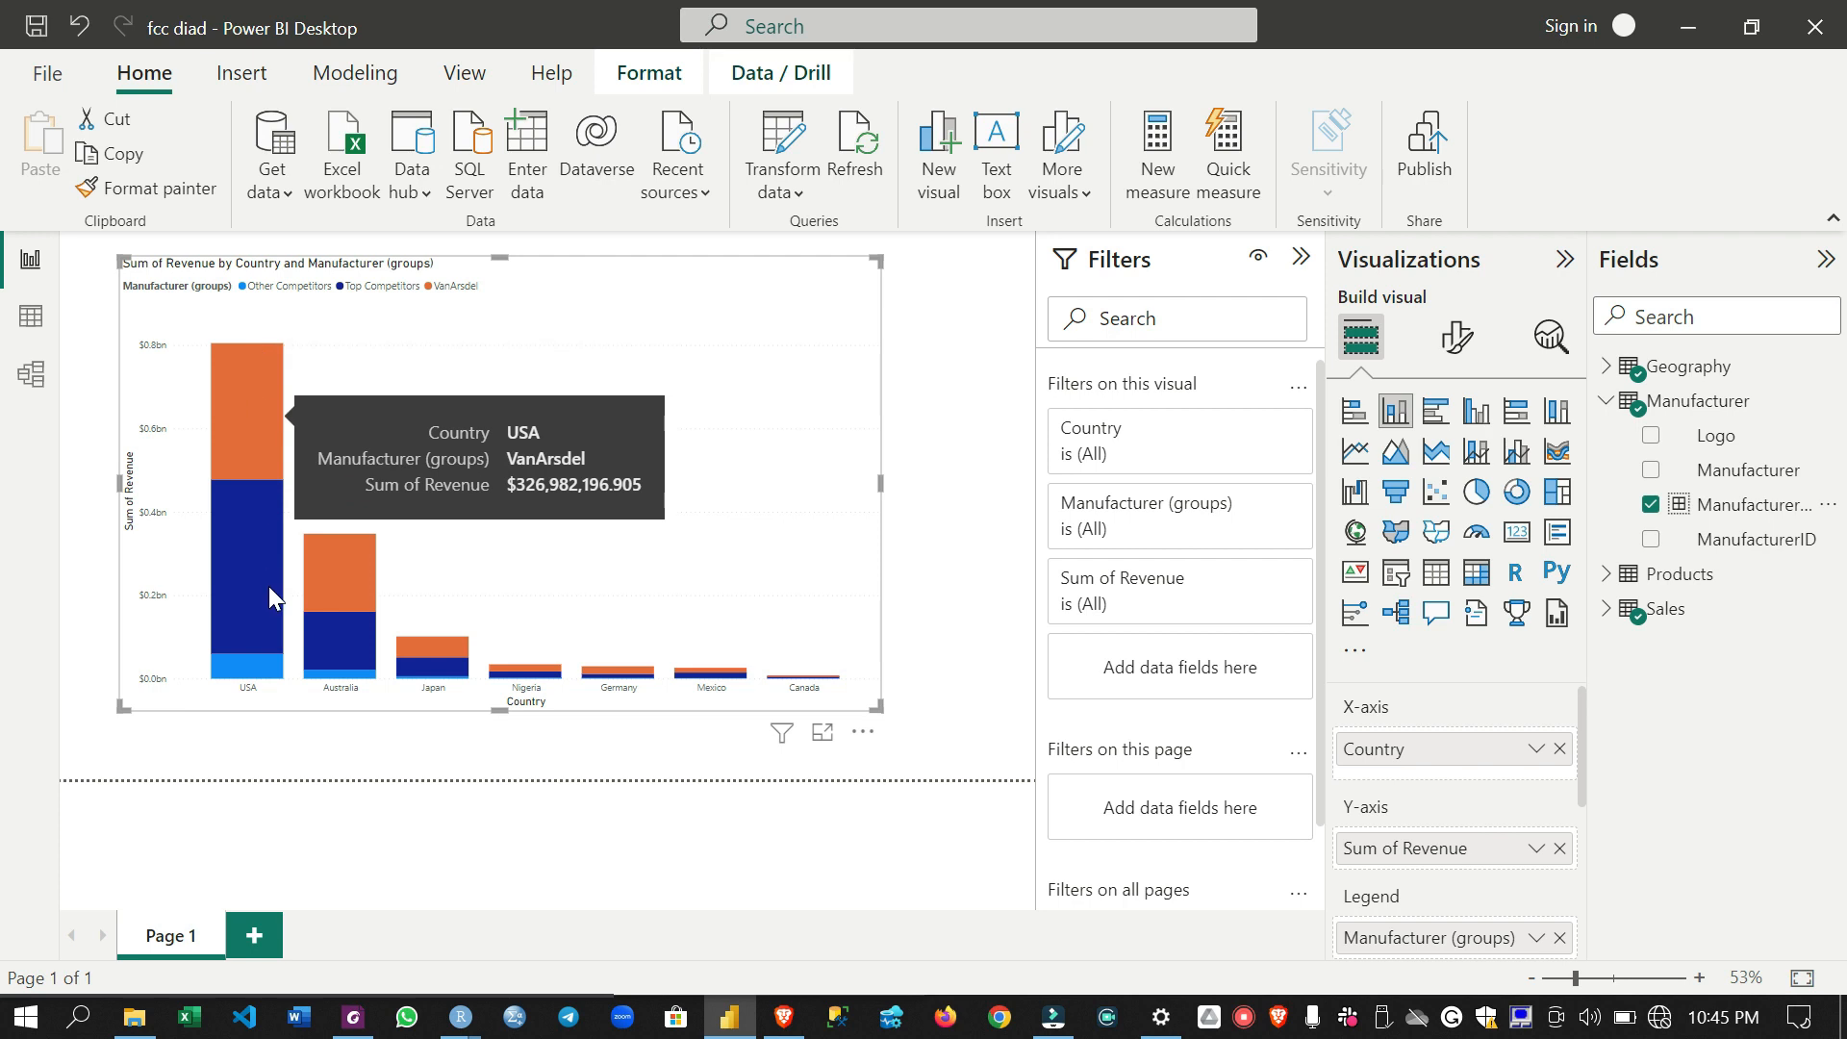
mouse_move(257, 587)
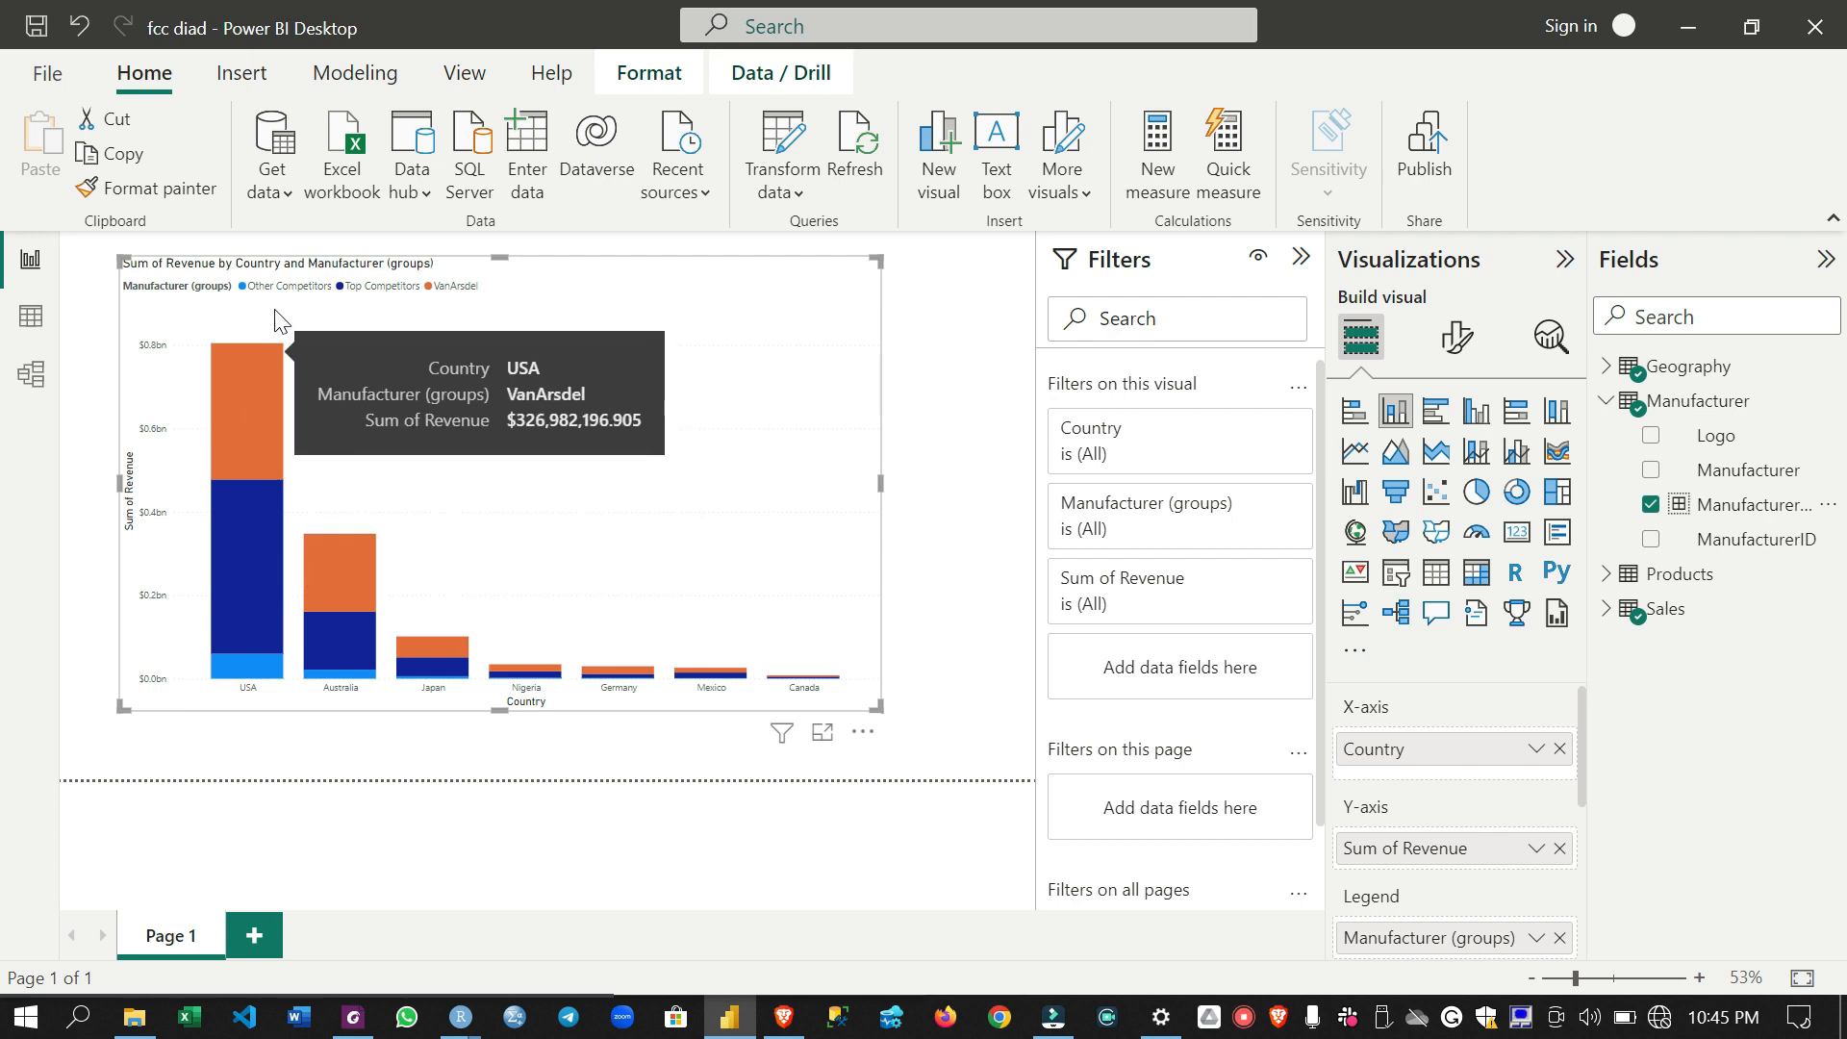
mouse_move(362, 564)
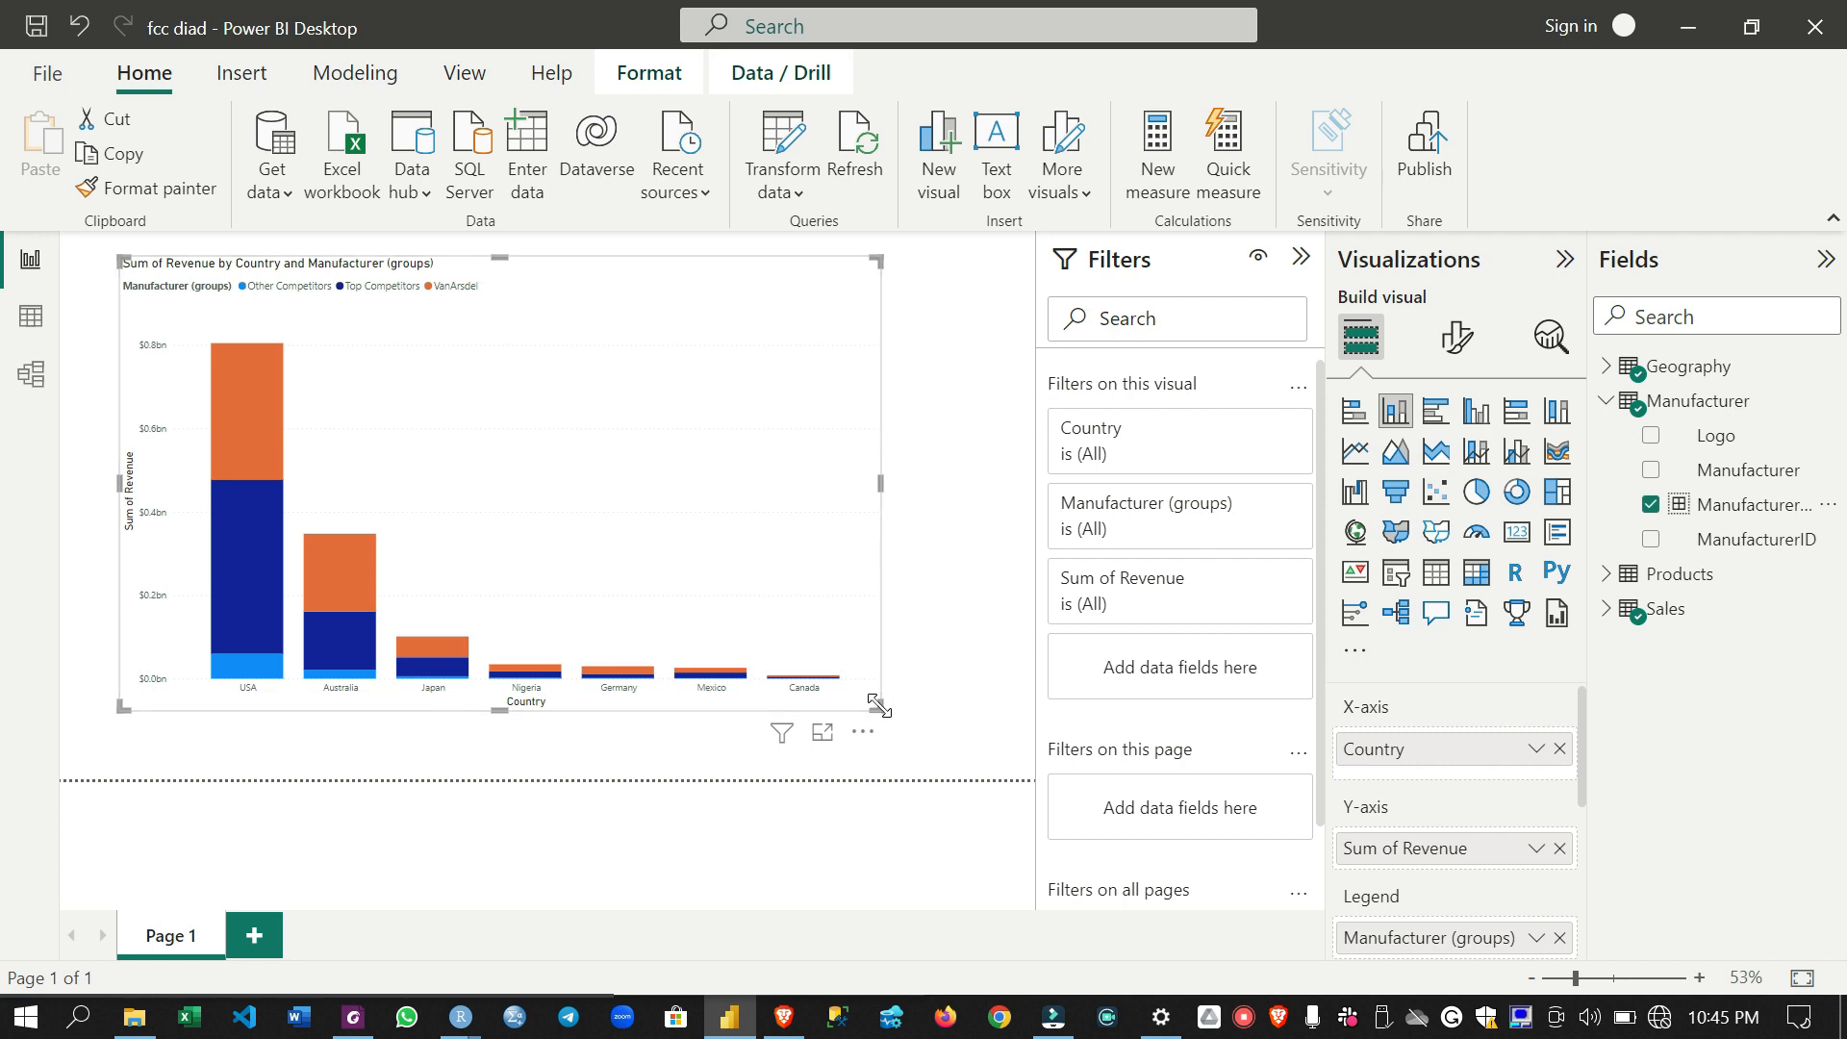
- Shrink the revenue by country chart and place a new treemap in the free space beside it
left_click_drag(877, 705, 489, 556)
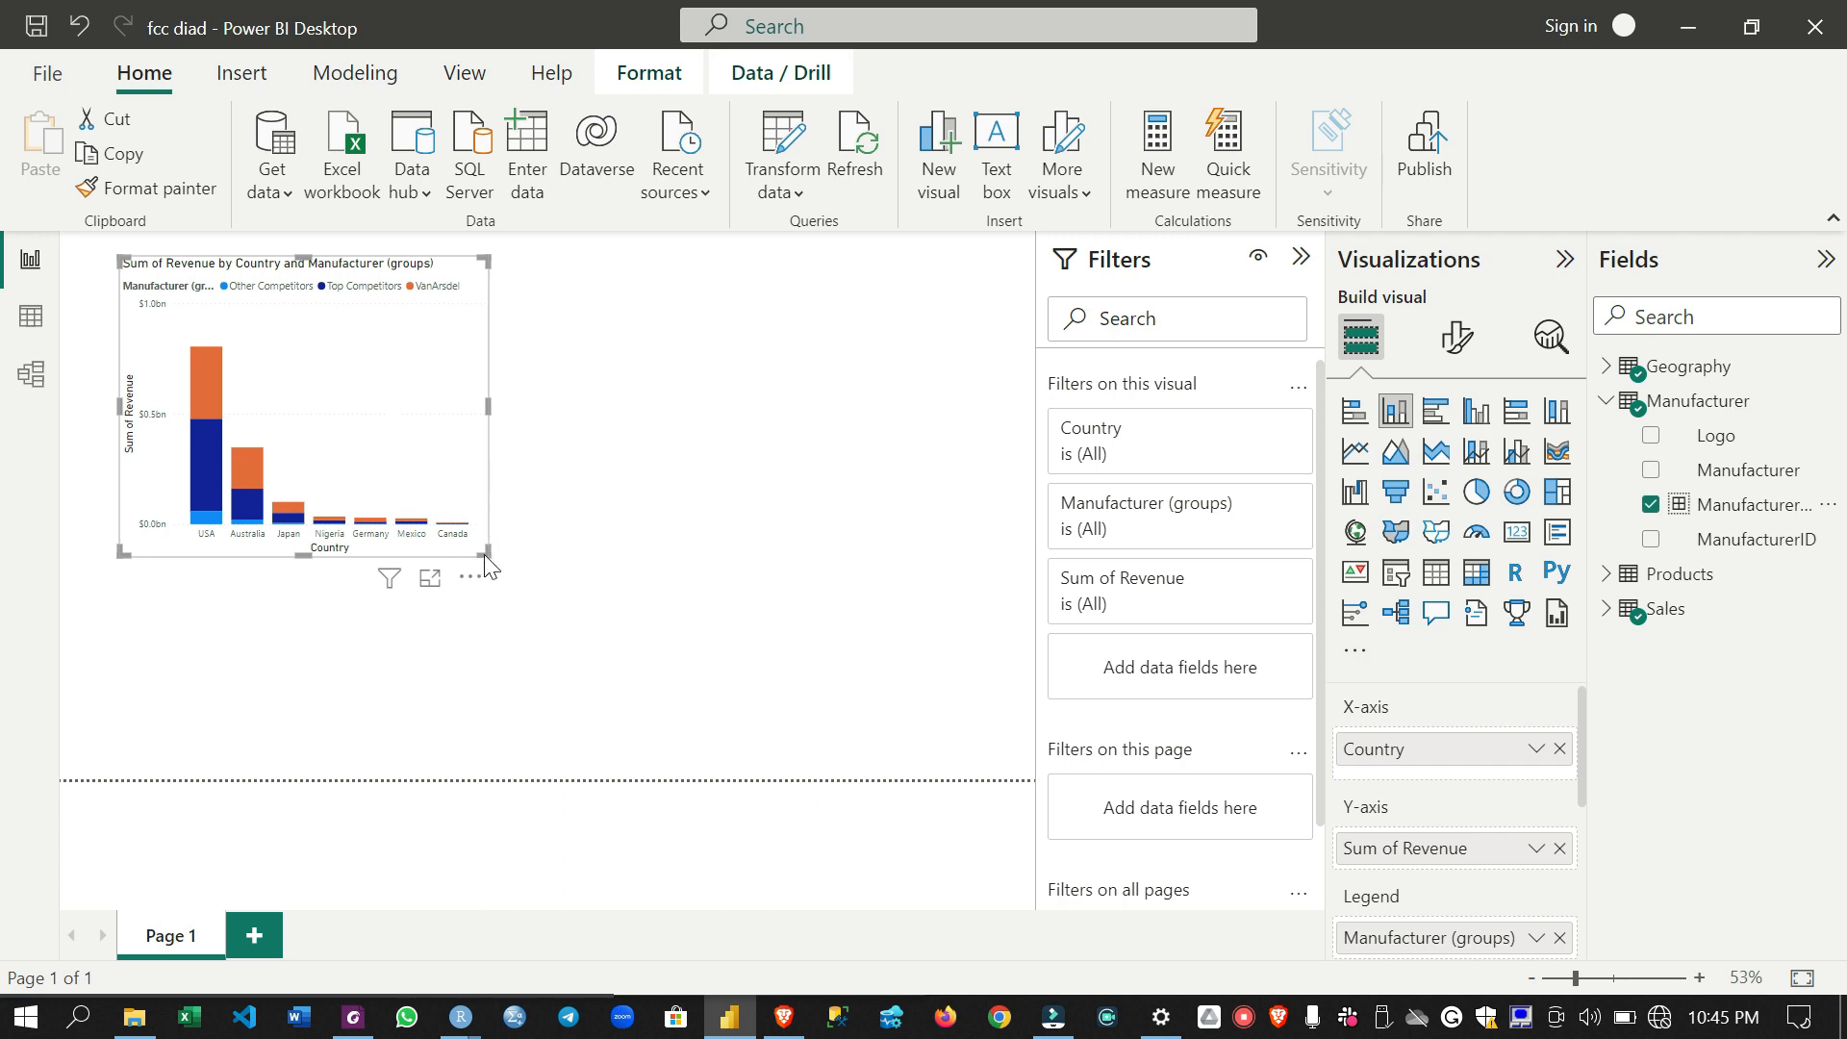
left_click_drag(483, 554, 415, 518)
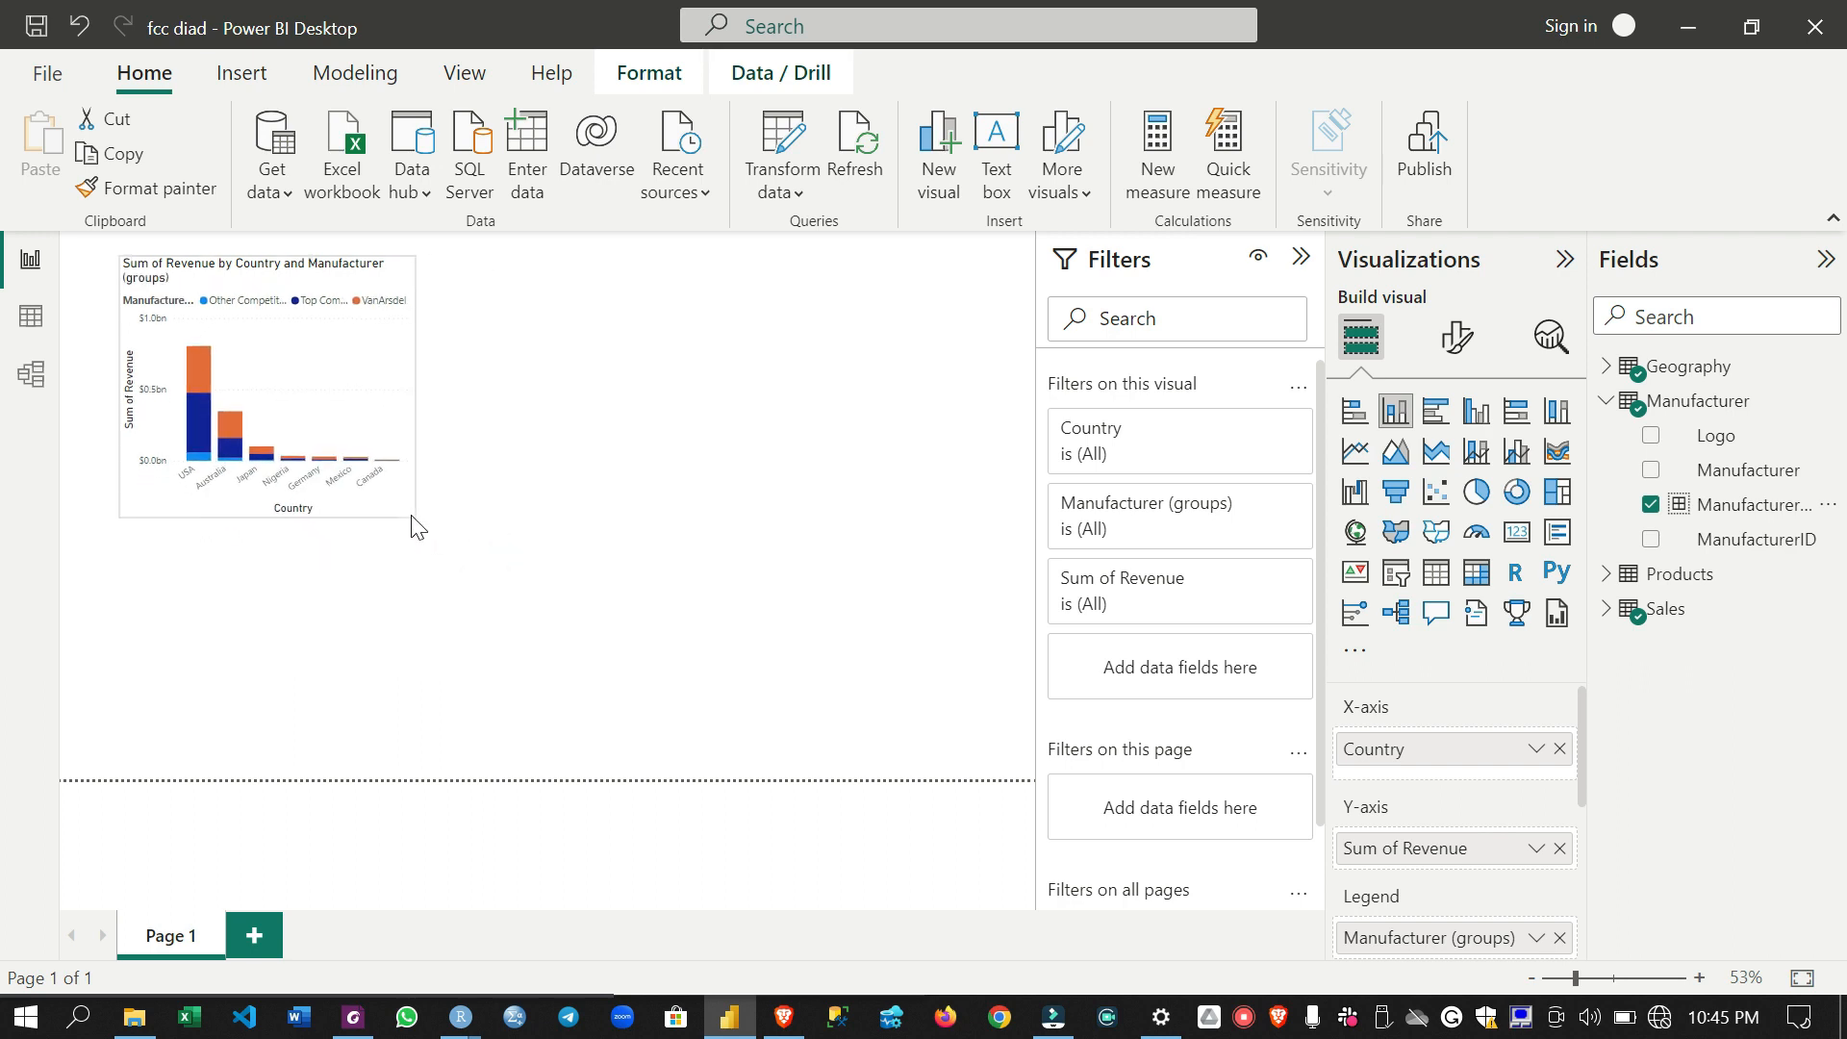
left_click(681, 336)
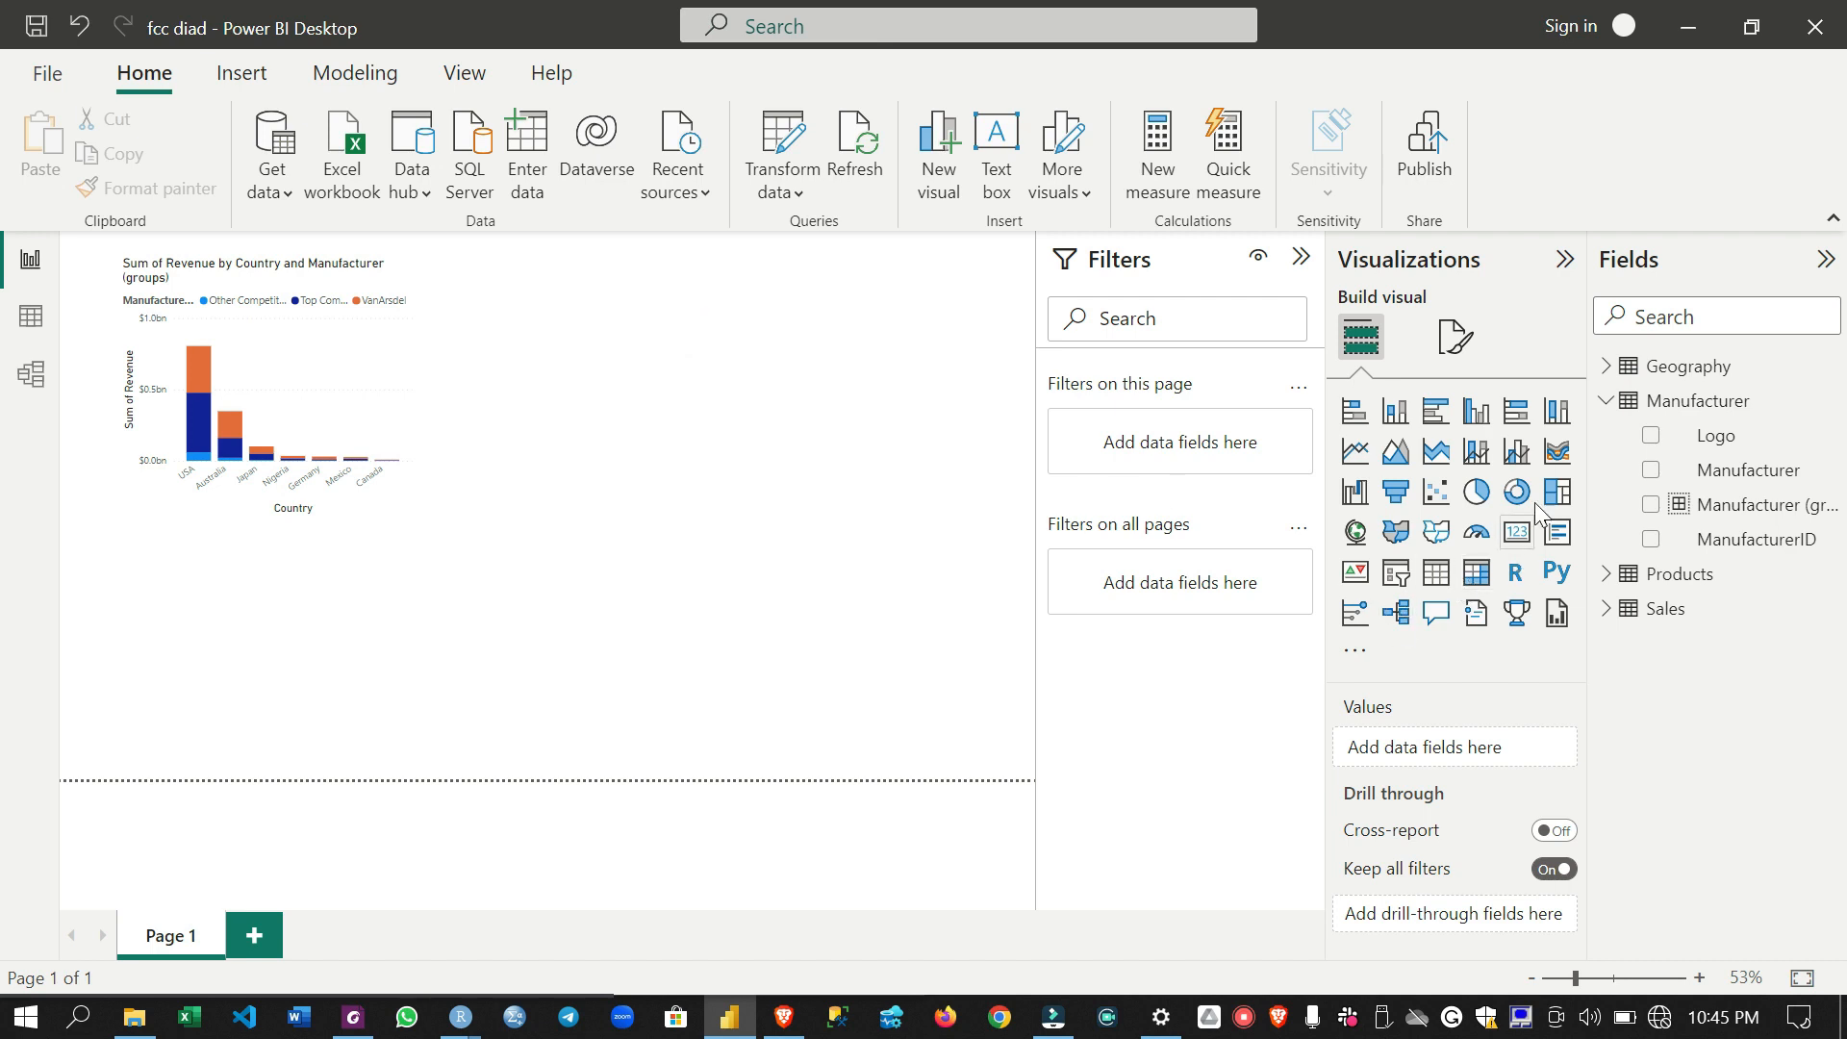
left_click(1559, 495)
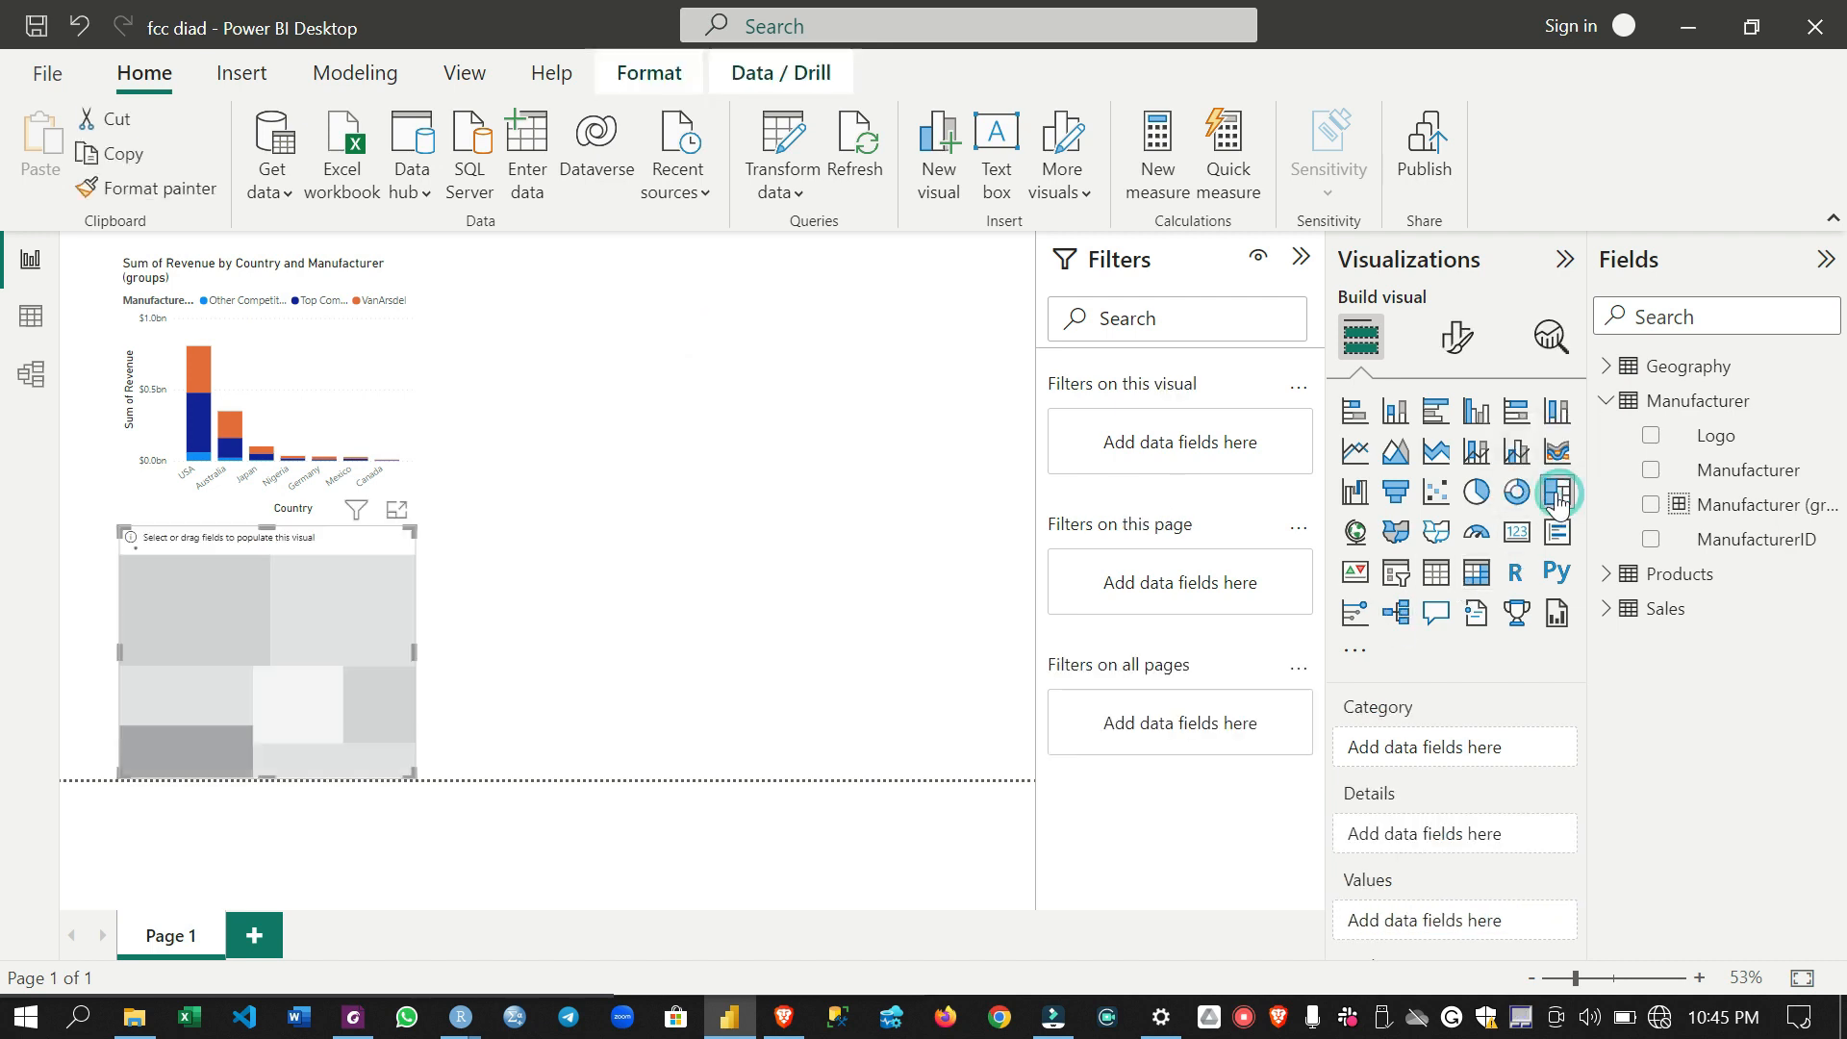
left_click_drag(337, 545, 853, 307)
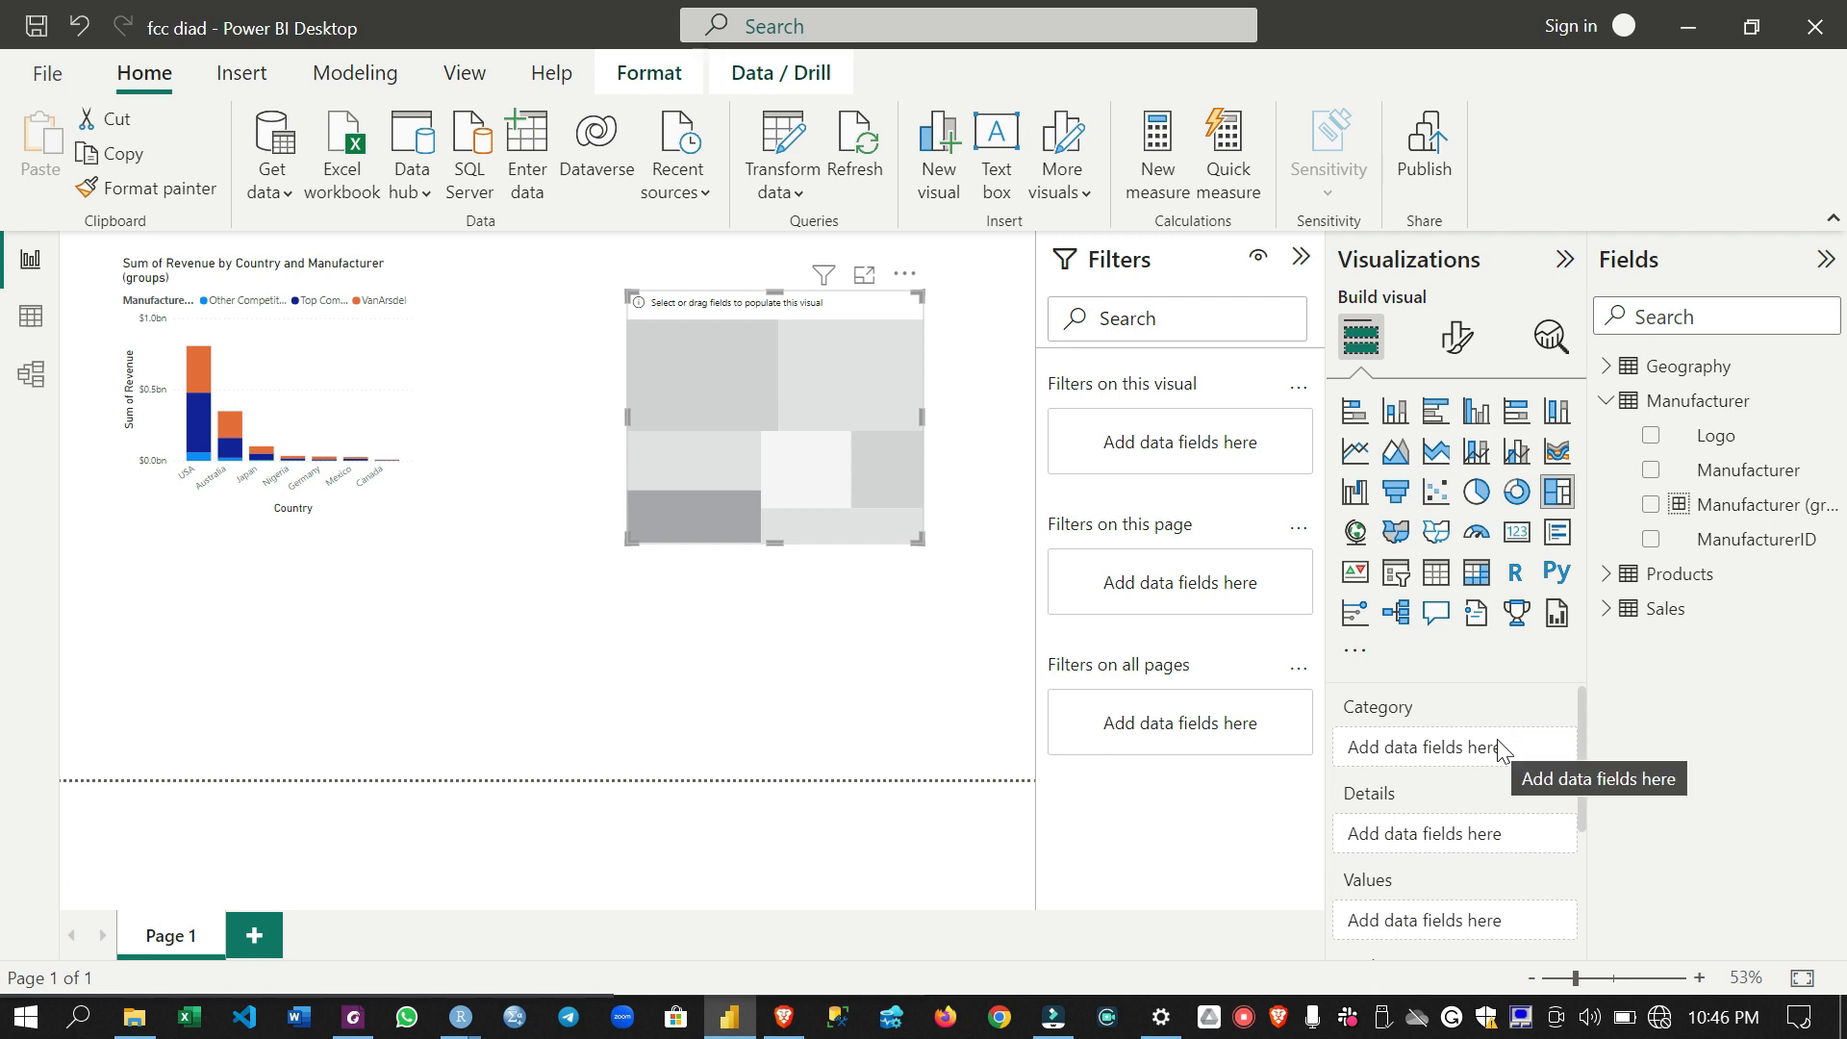
- Set the treemap's category to Manufacturer and its values to Revenue from the Sales table
scroll(1454, 761, "down", 1)
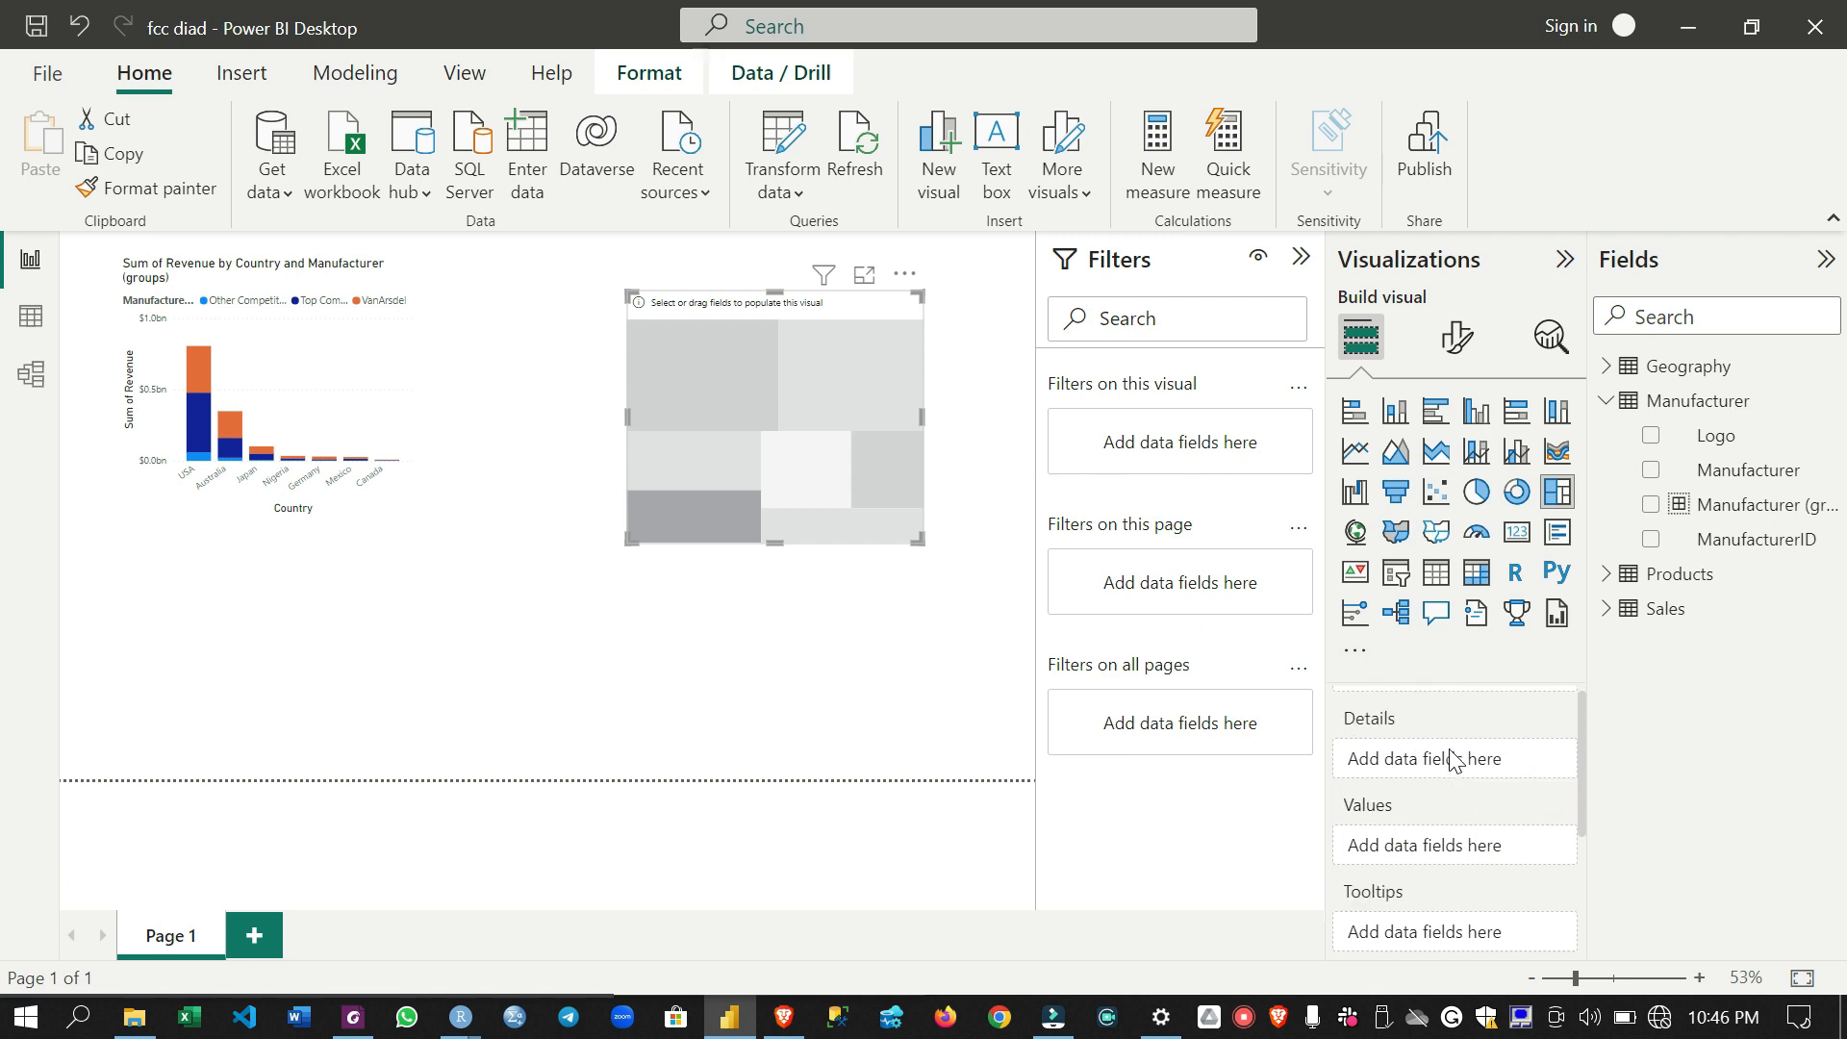
scroll(1450, 760, "up", 1)
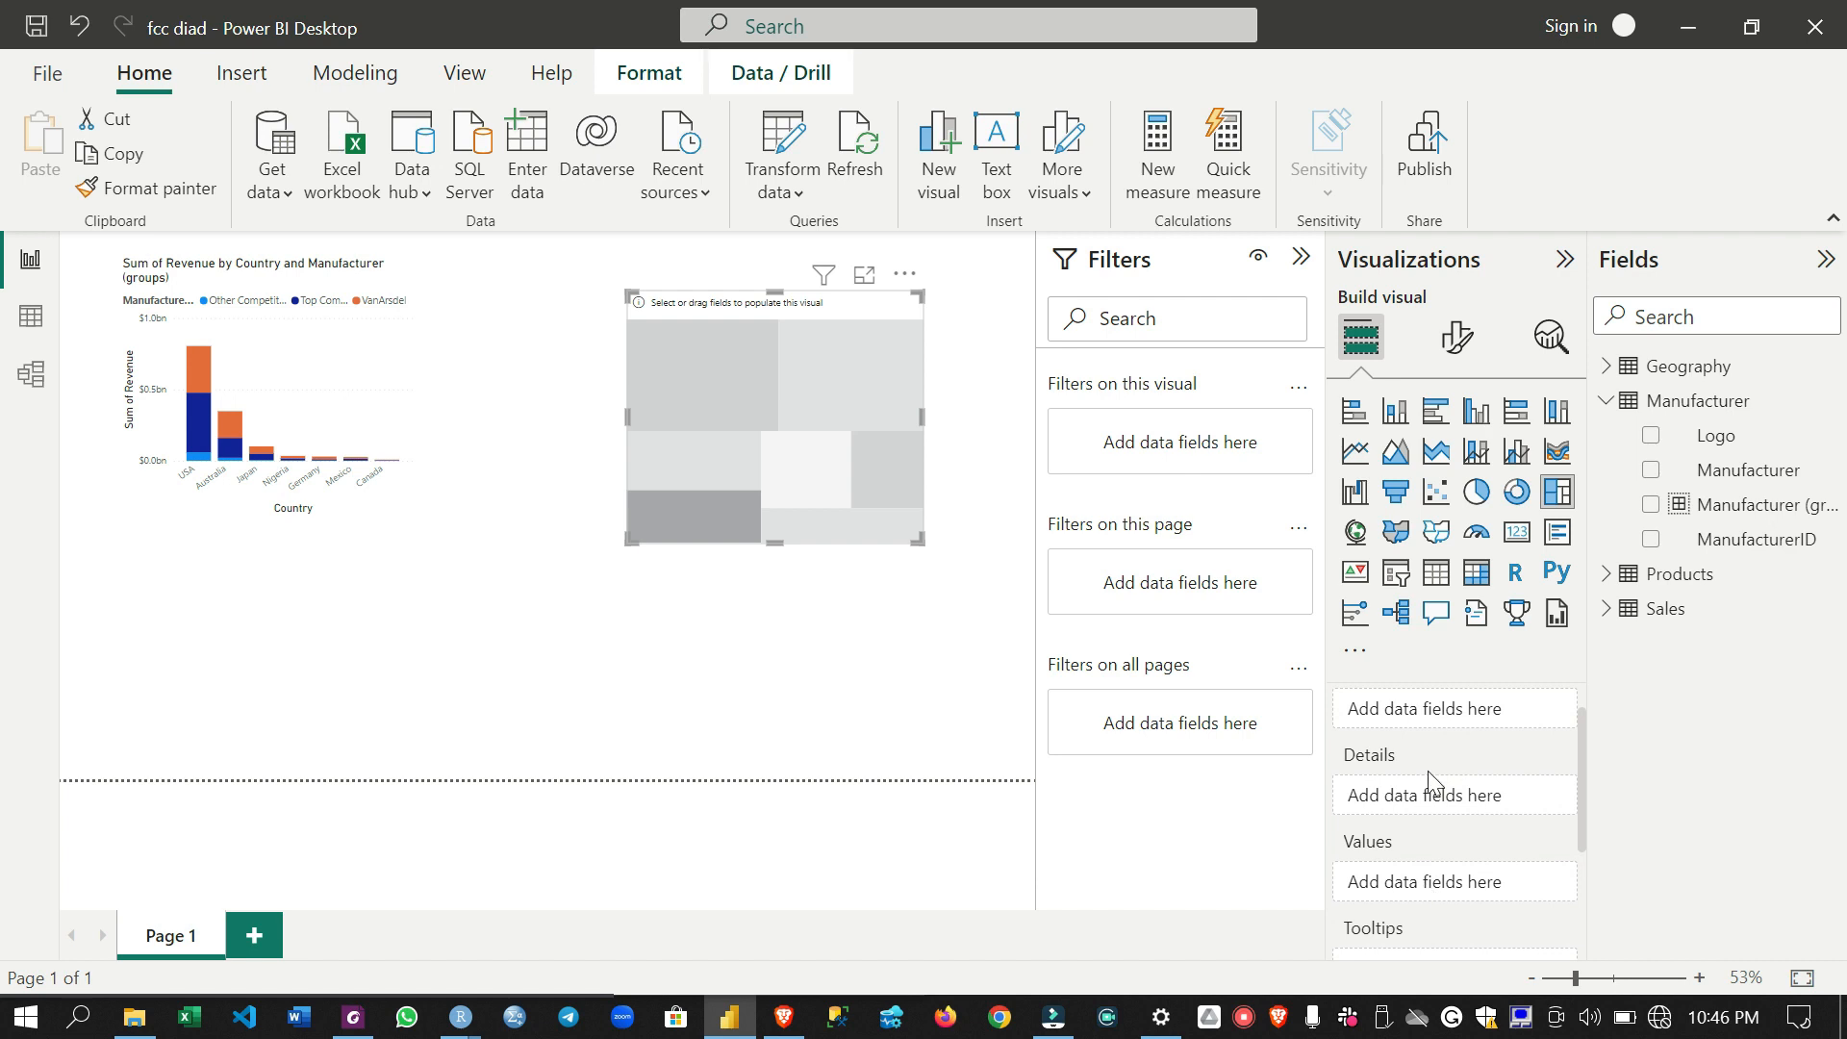
scroll(1431, 723, "up", 1)
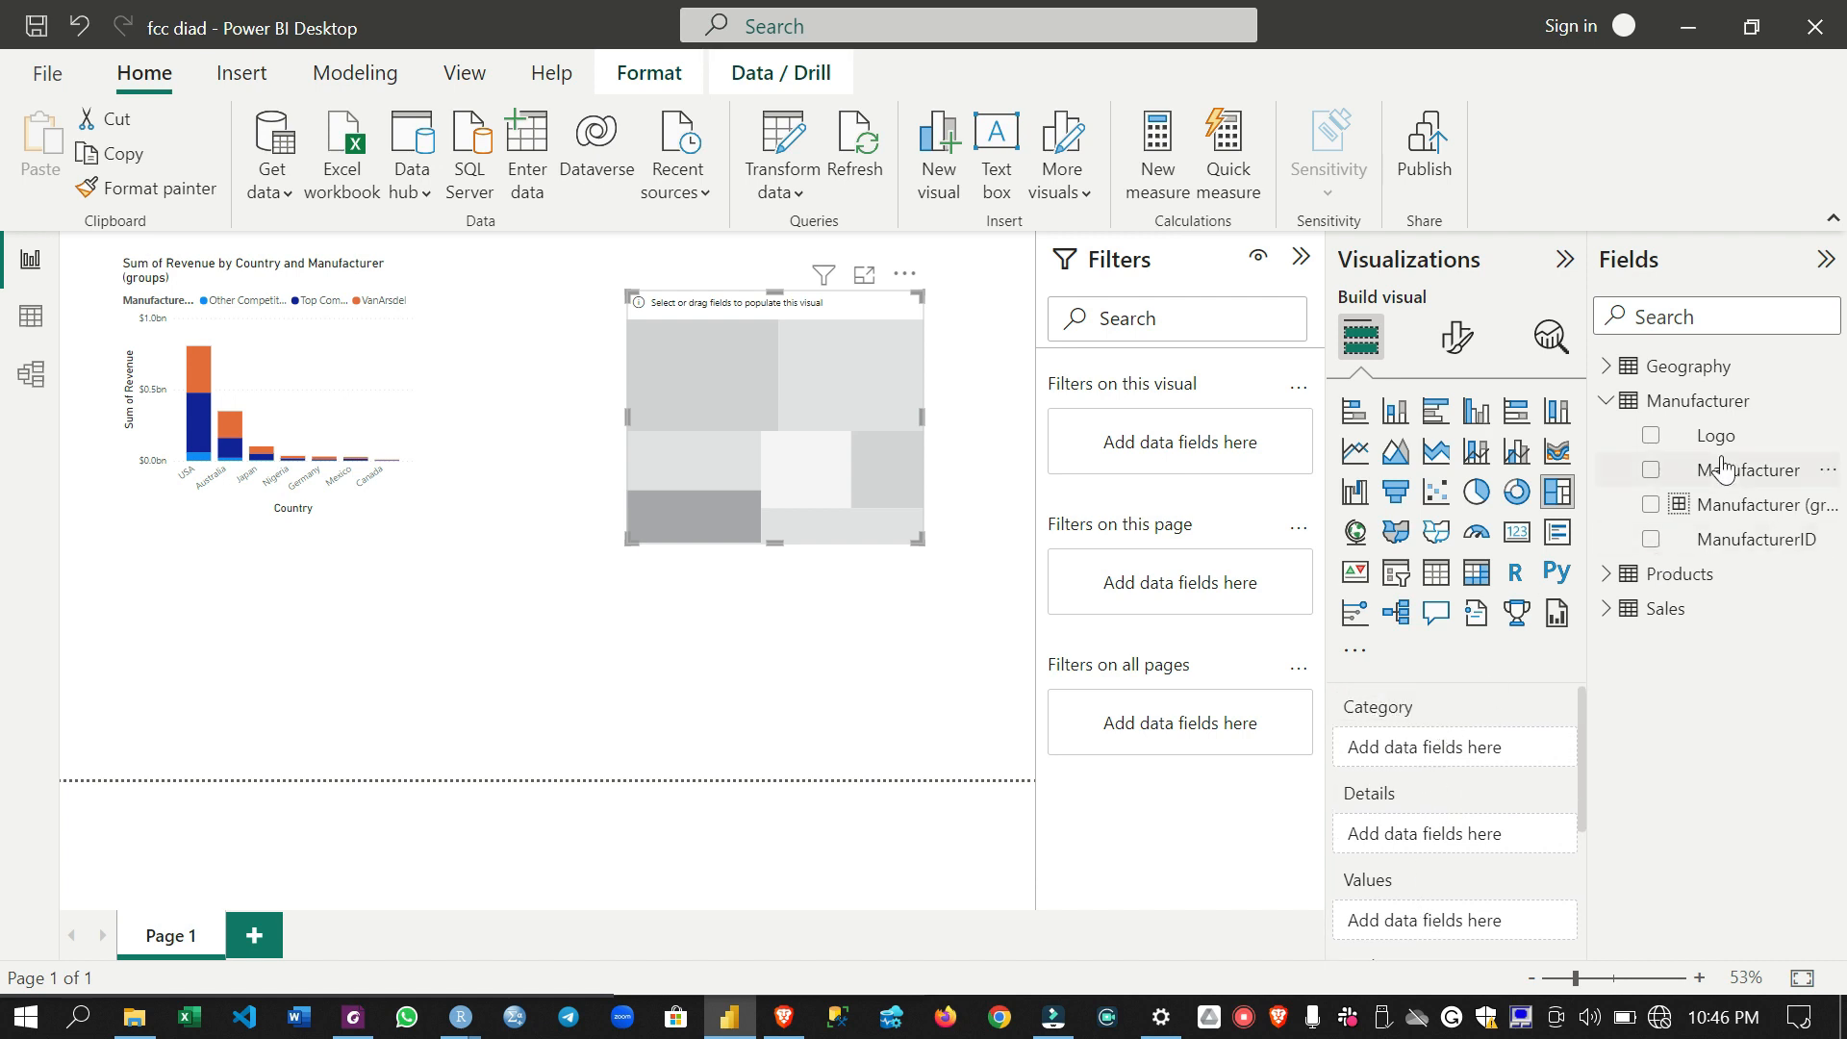
left_click_drag(1721, 468, 1450, 736)
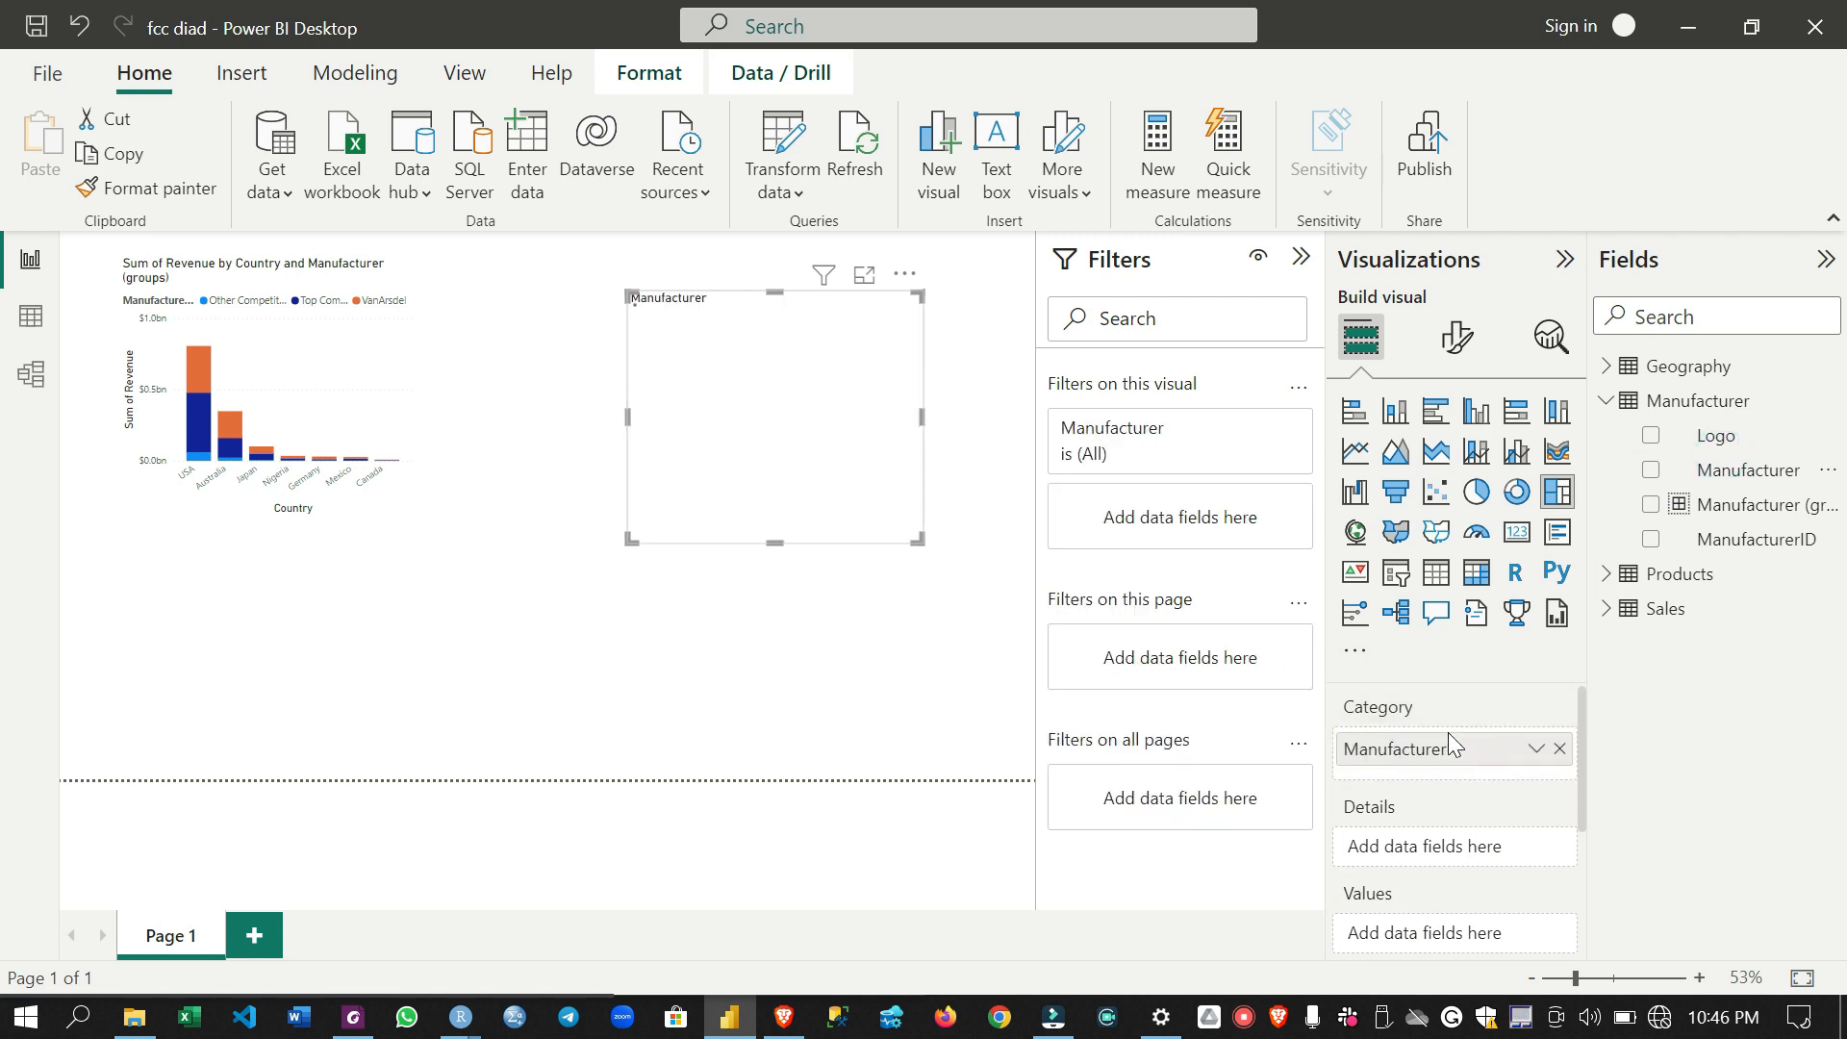
scroll(1447, 800, "down", 2)
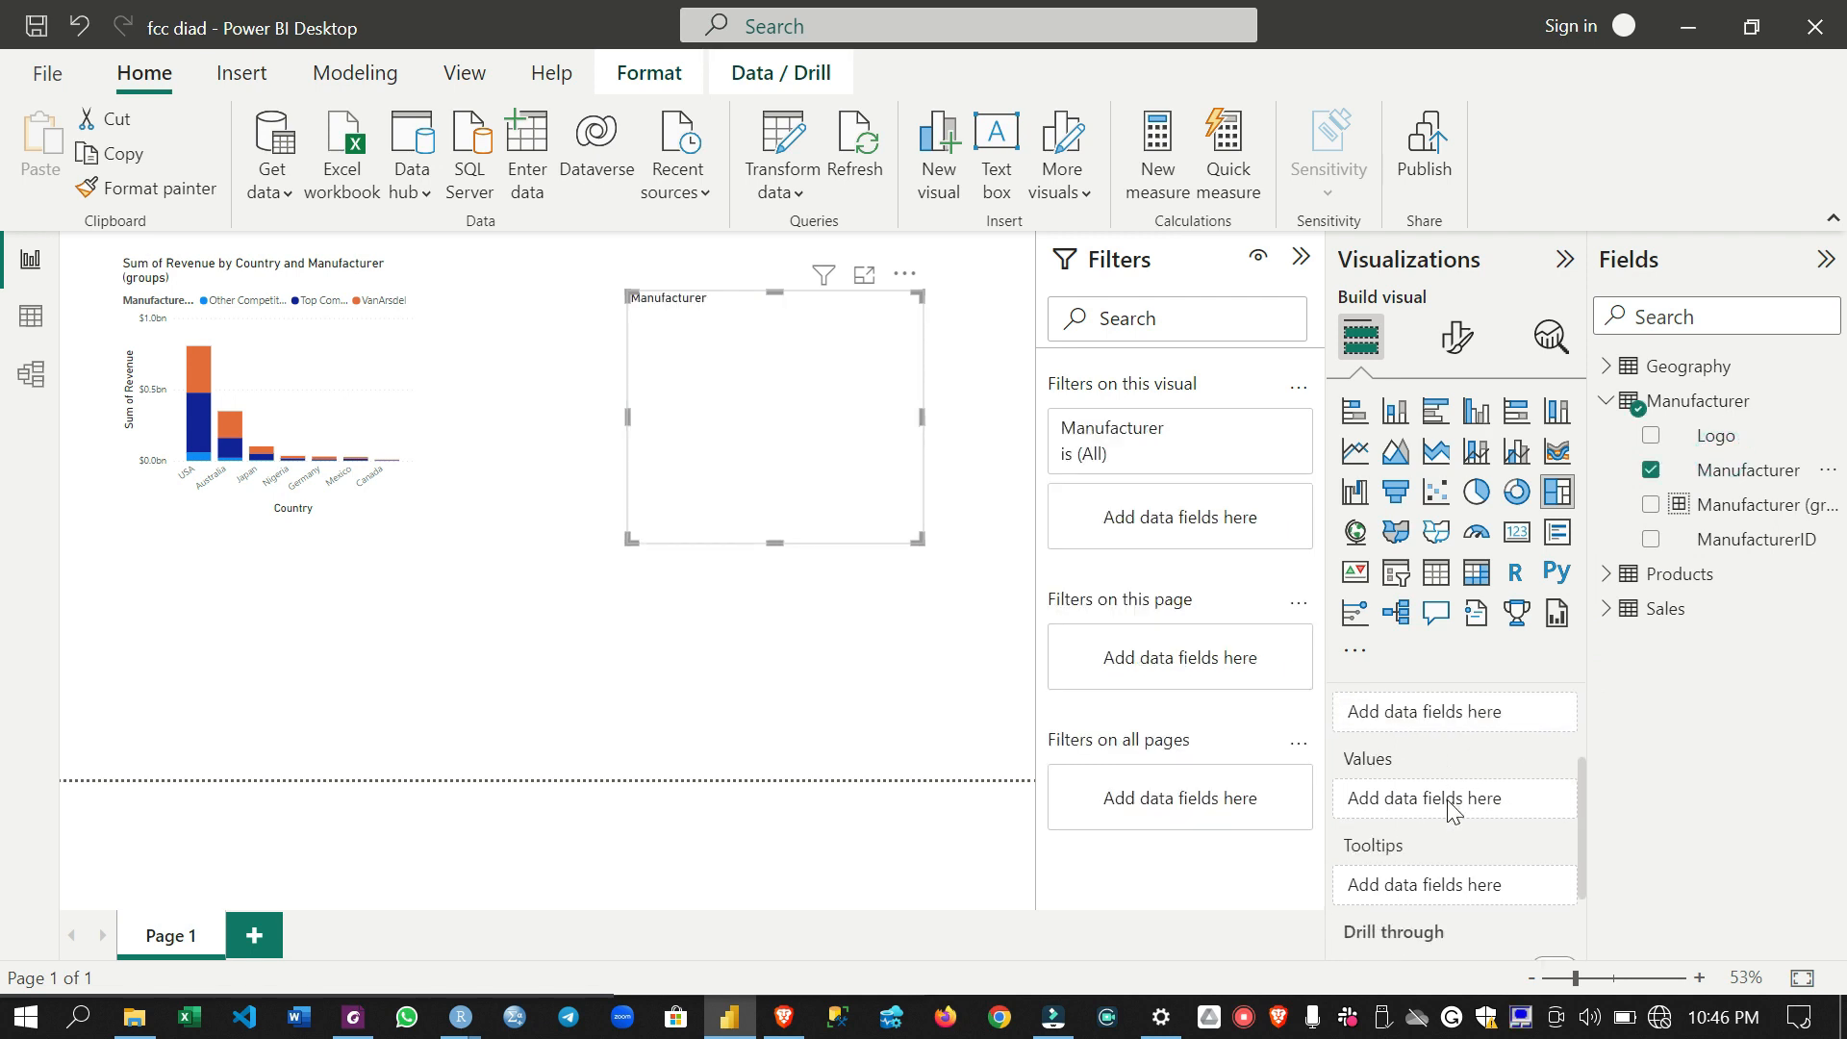
left_click(1606, 608)
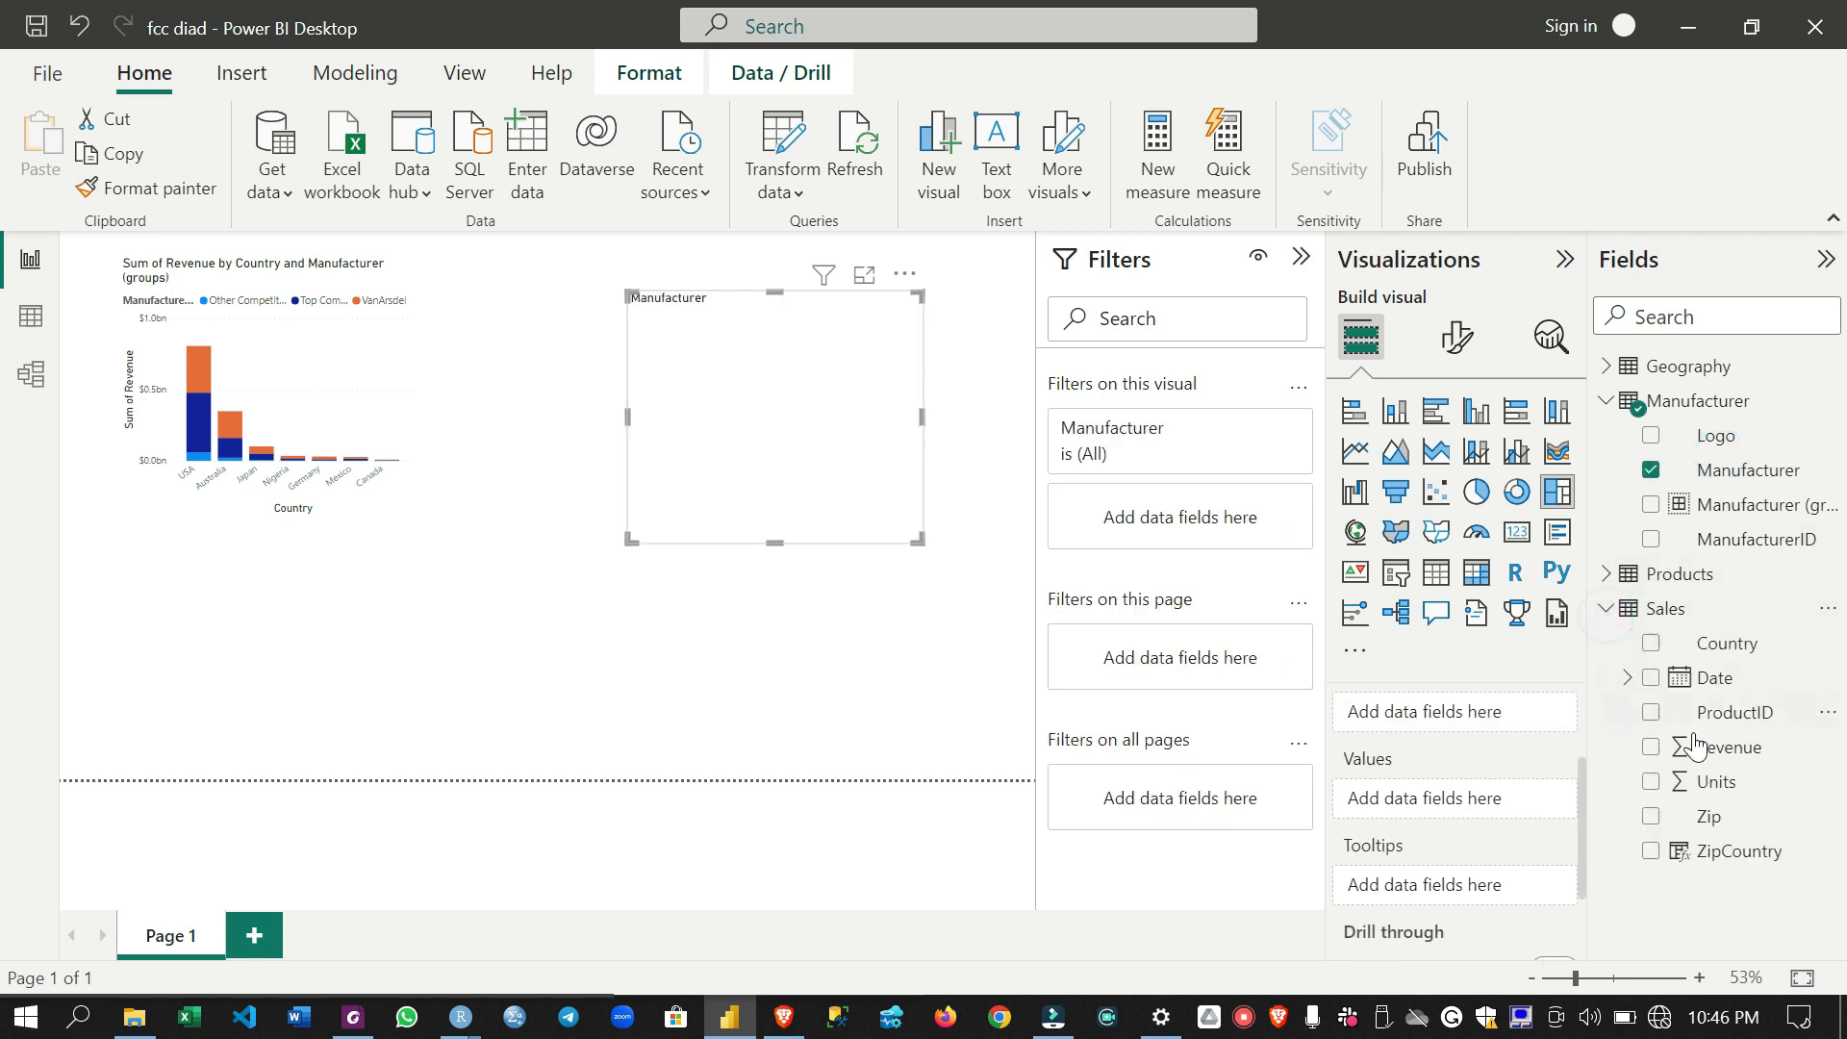
left_click_drag(1727, 755, 1478, 798)
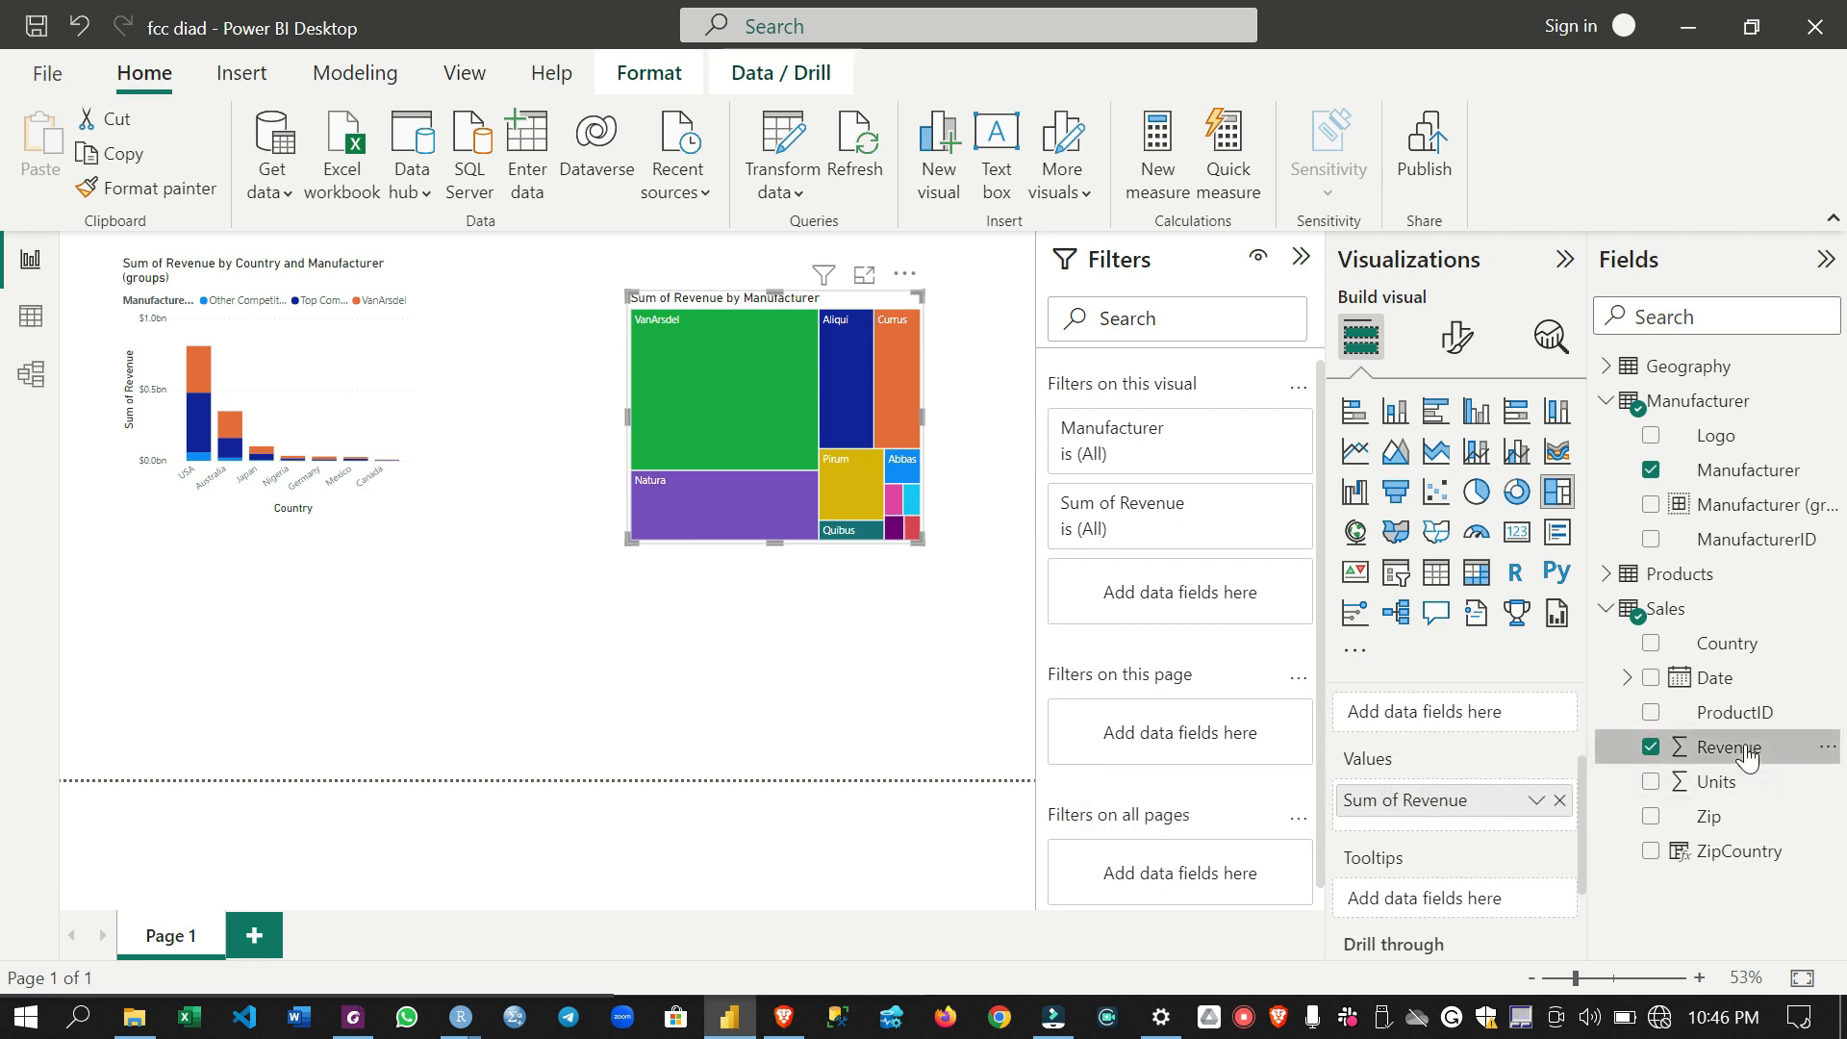
- Hide the Zip, ZipCountry and ProductID fields of the Sales table
left_click(1826, 817)
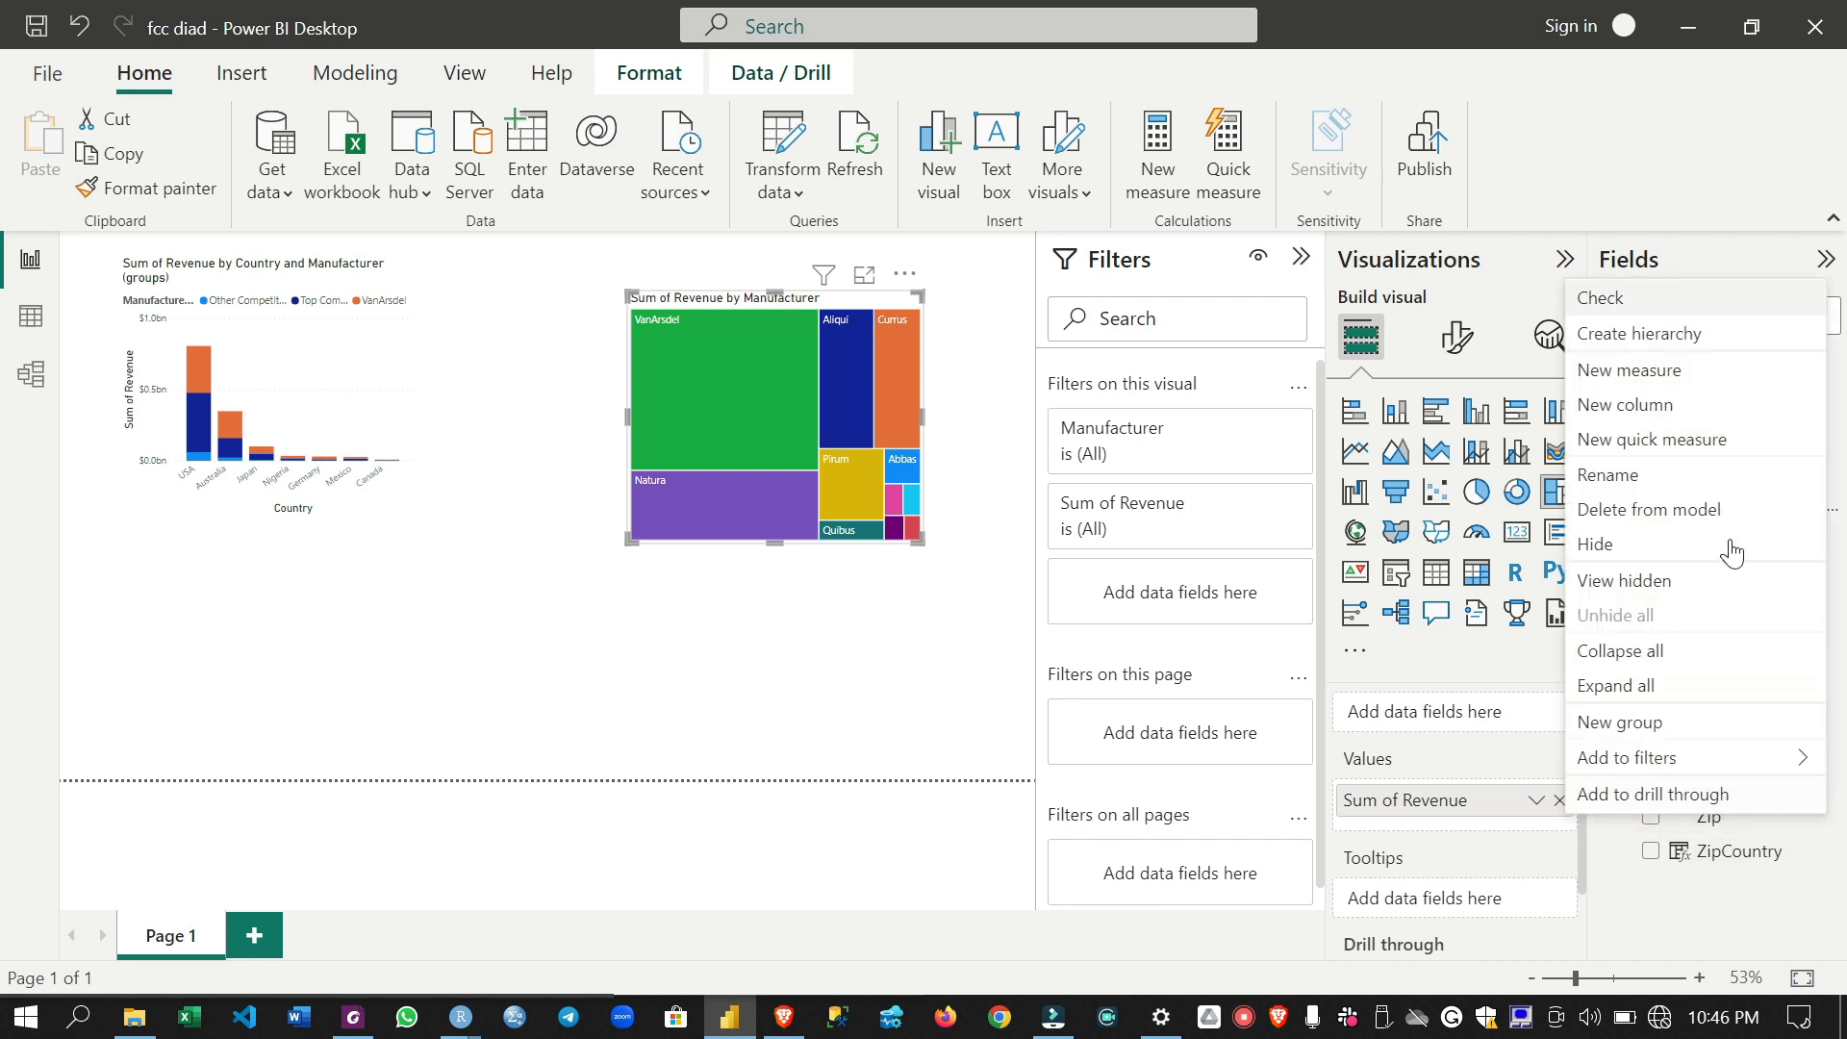
left_click(1670, 544)
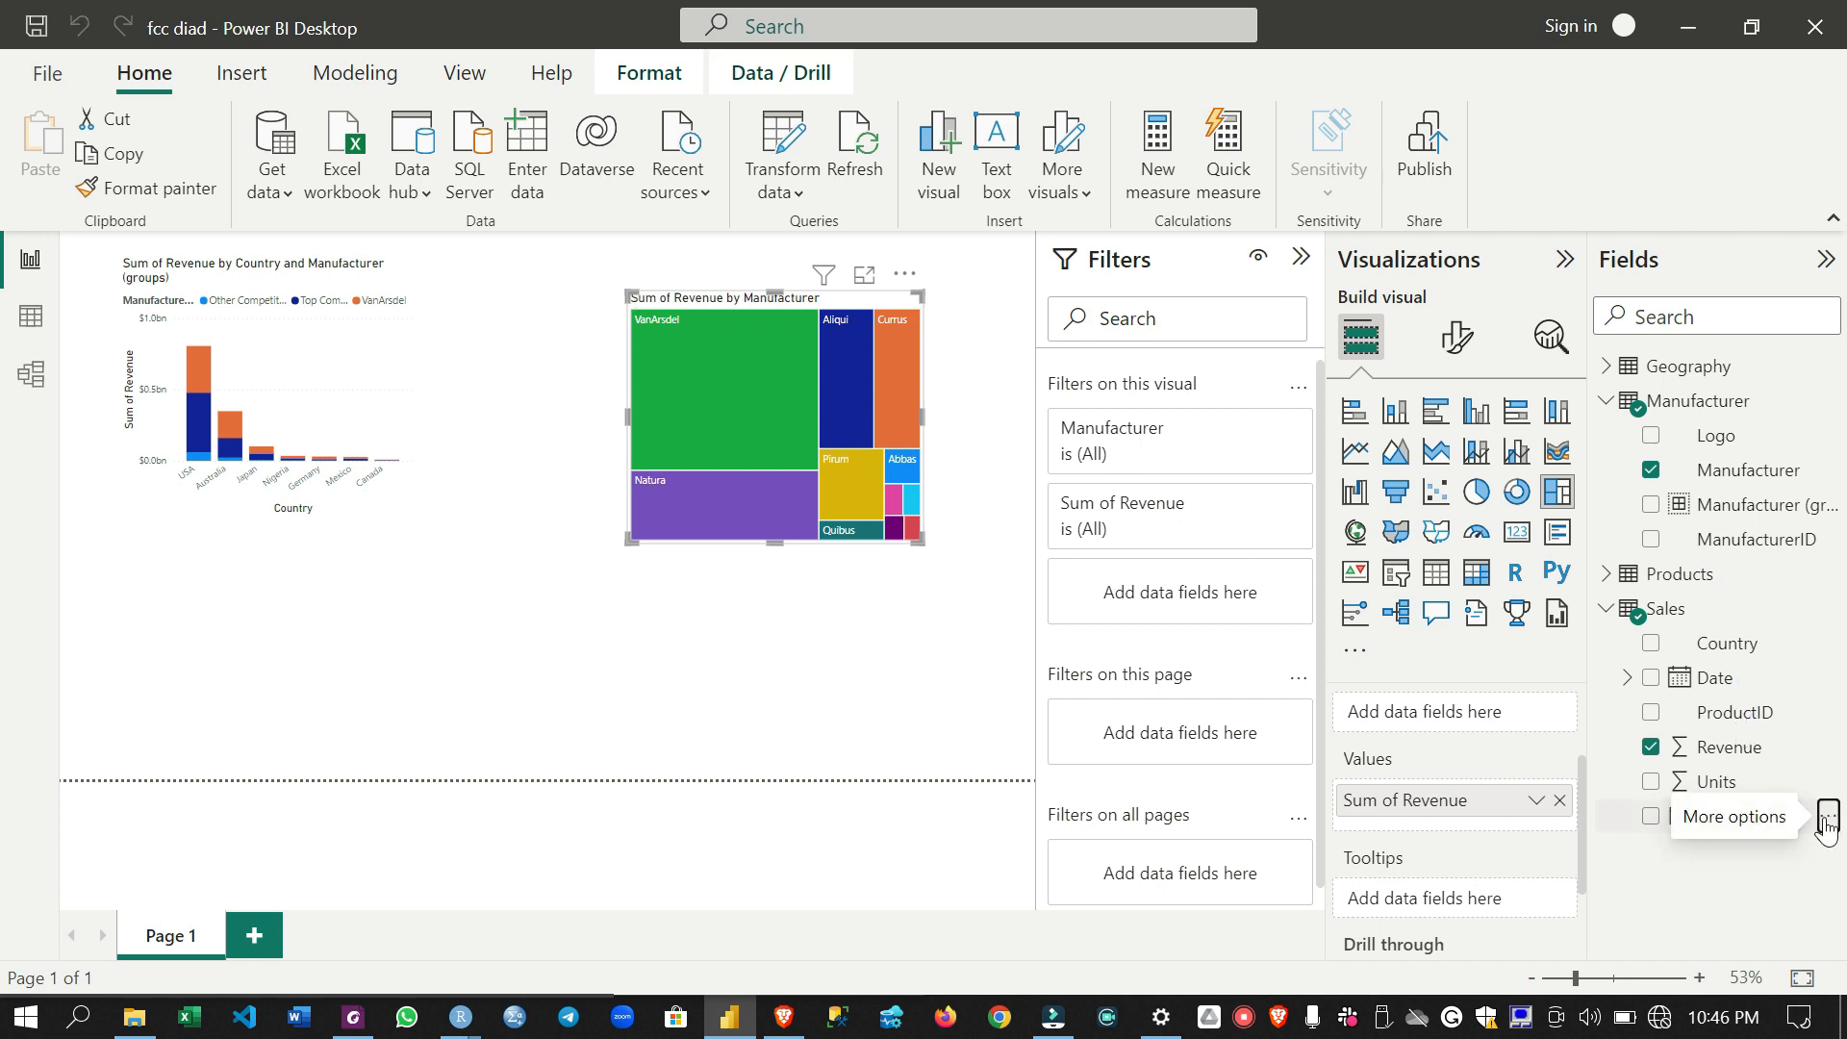
left_click(1827, 817)
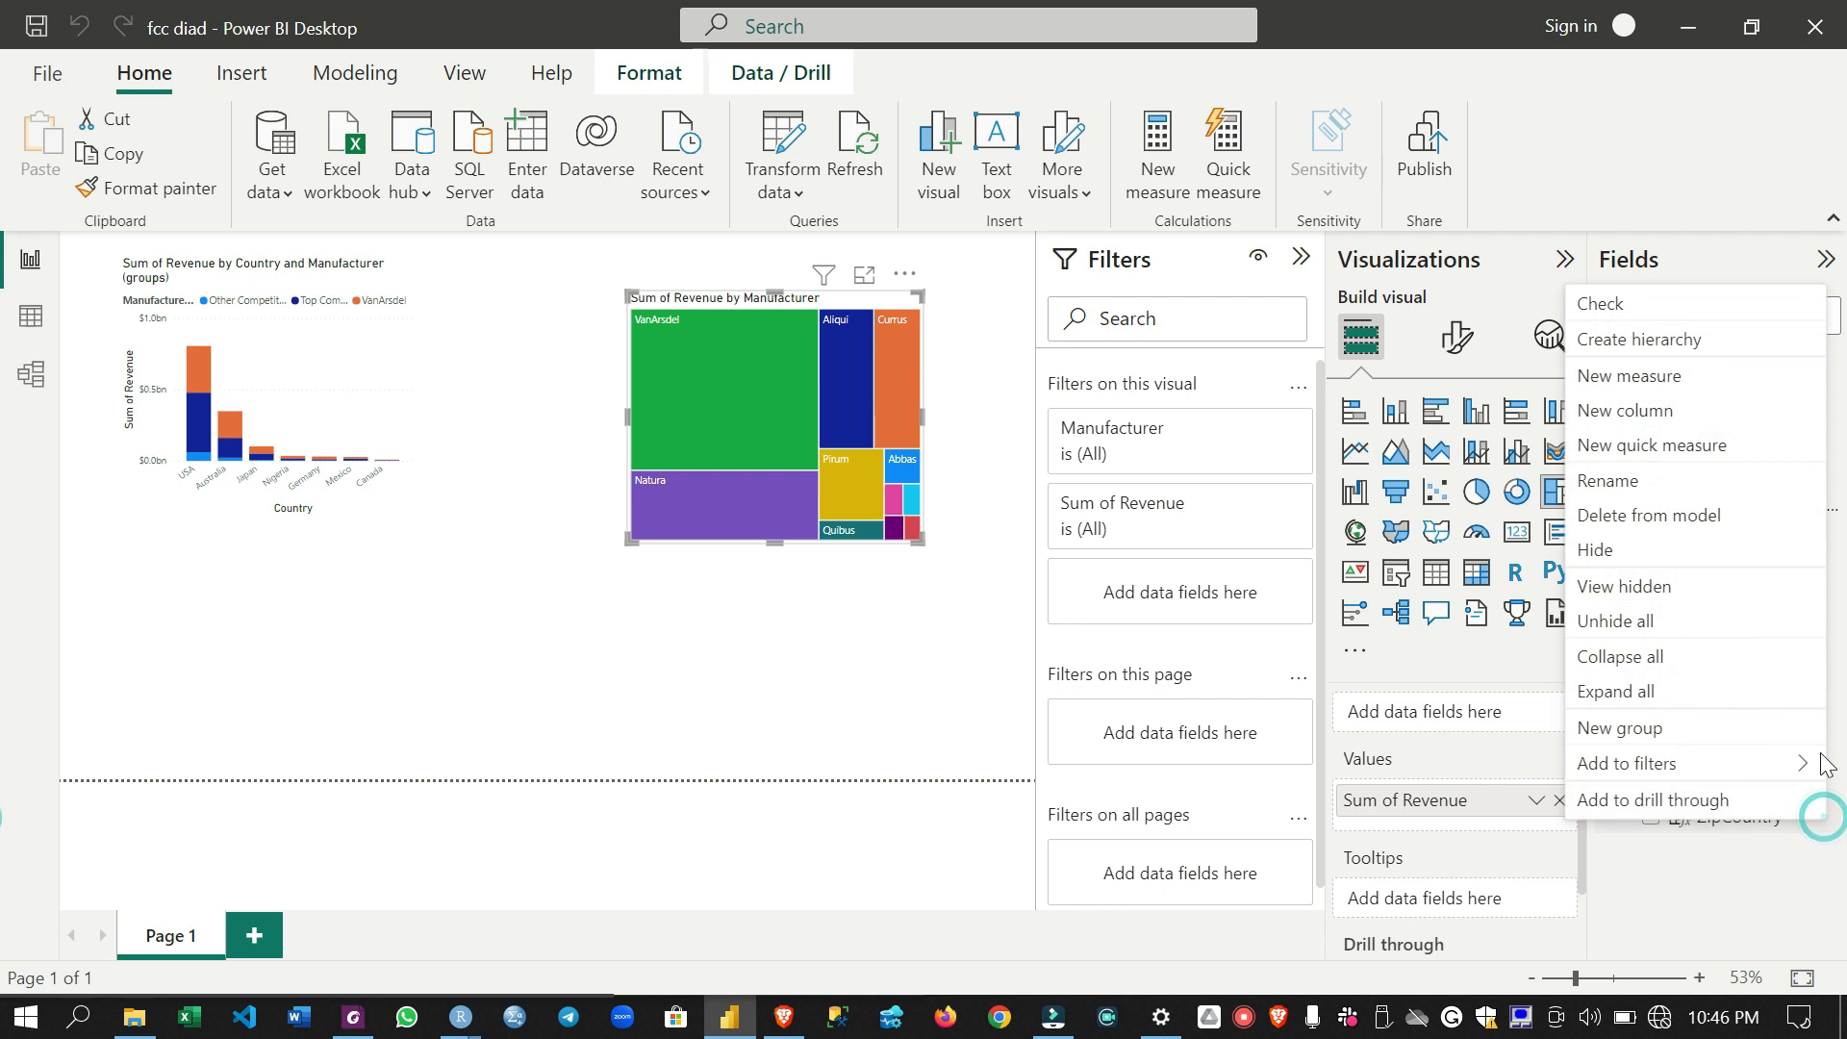
left_click(1664, 556)
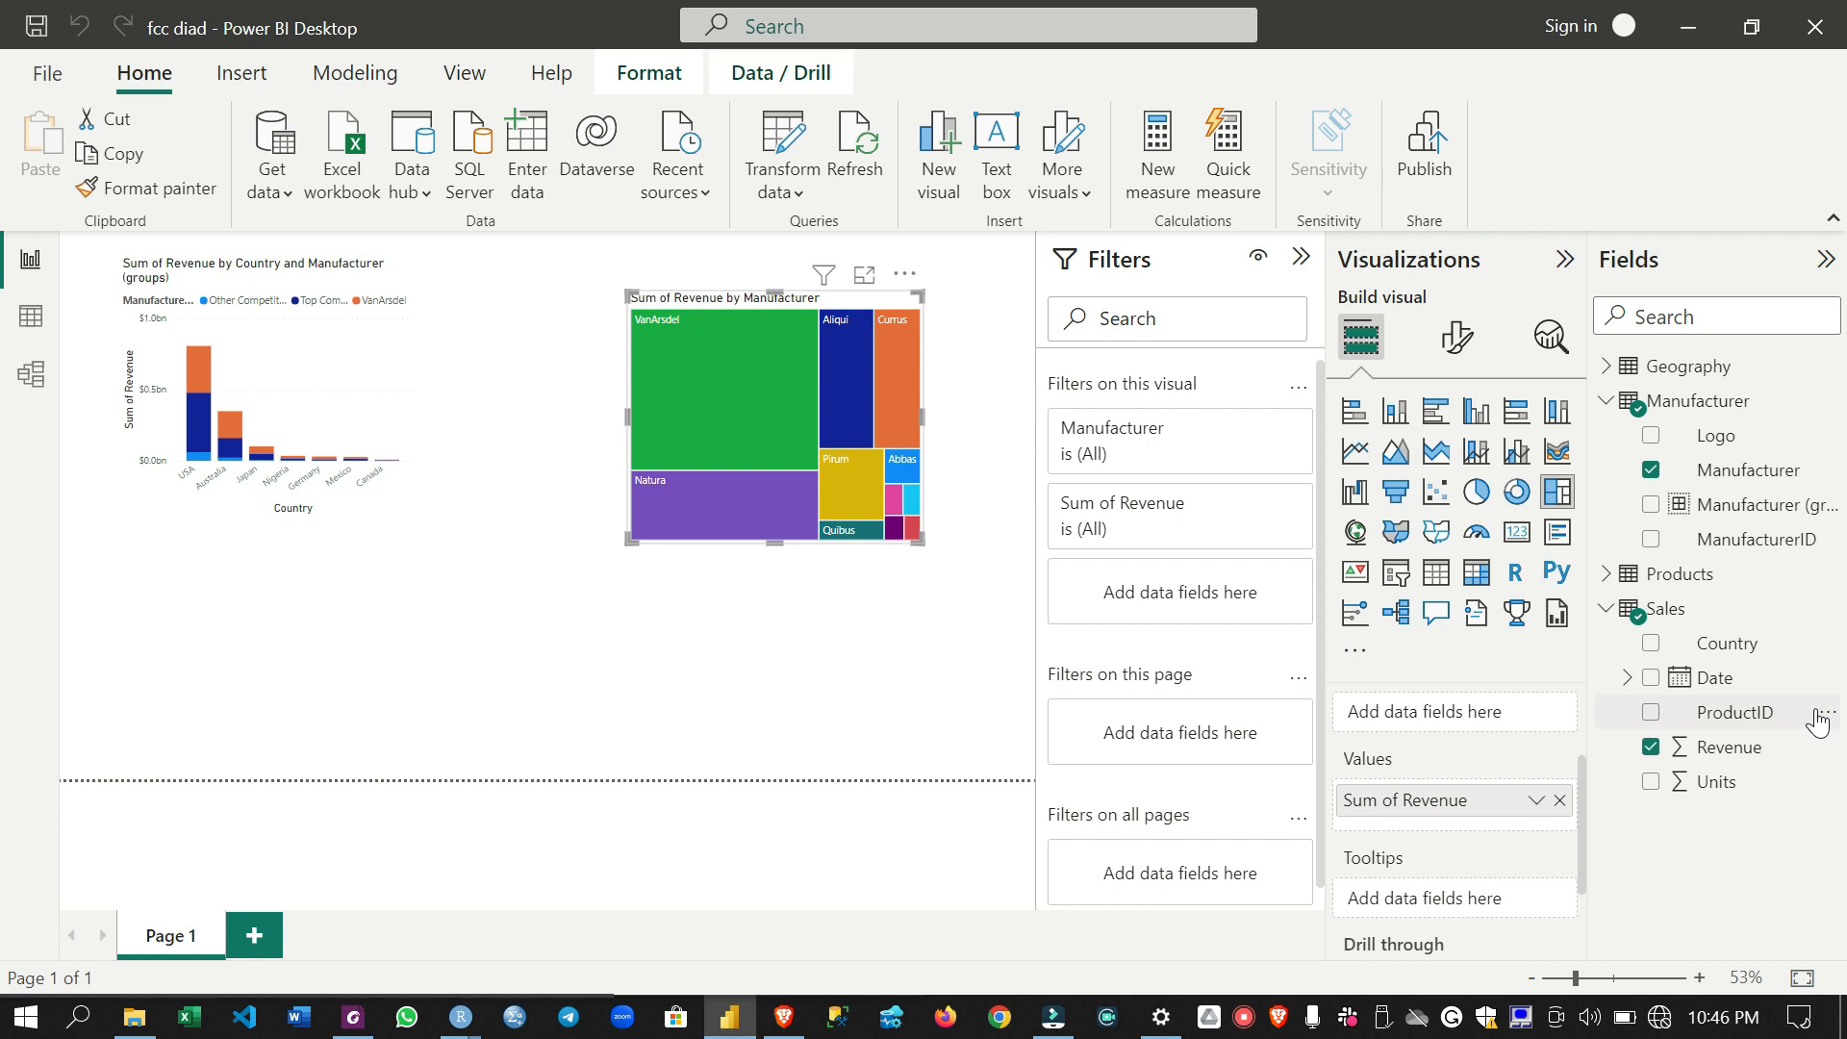
left_click(1827, 713)
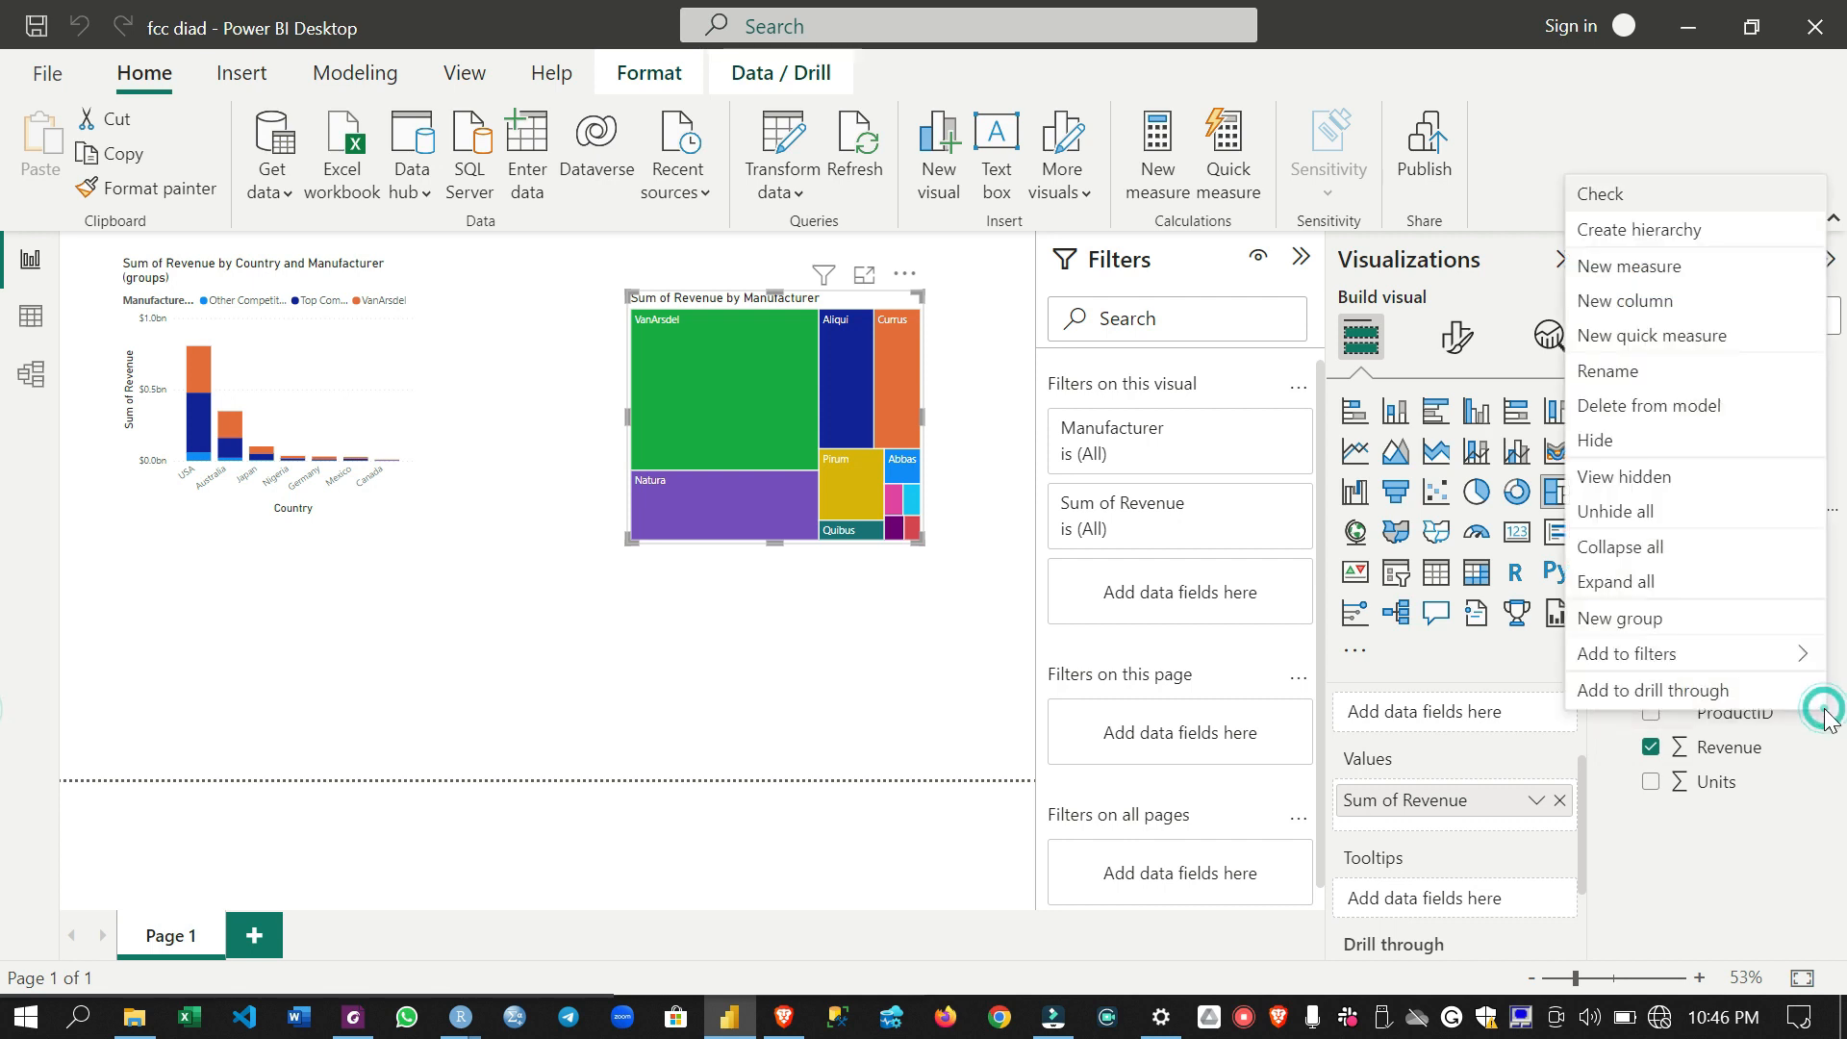
left_click(1640, 479)
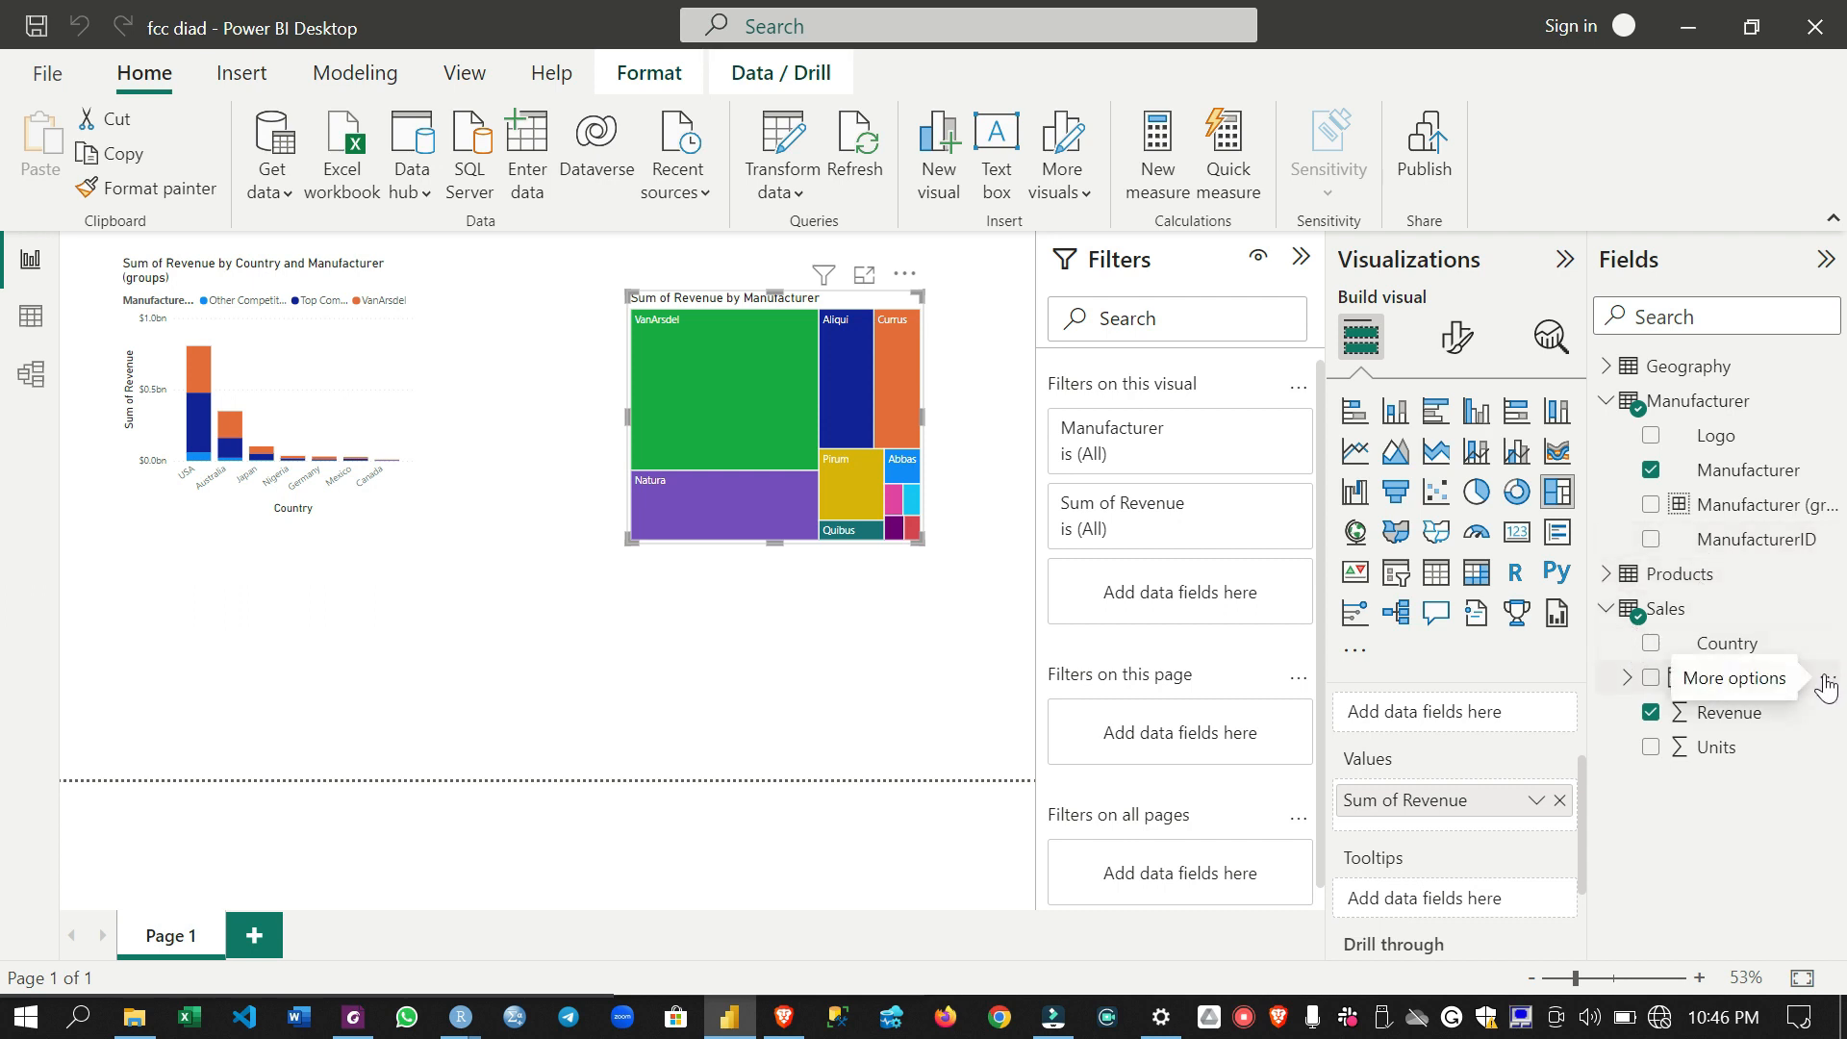
- Hide the ManufacturerID field of the Products table
left_click(1609, 610)
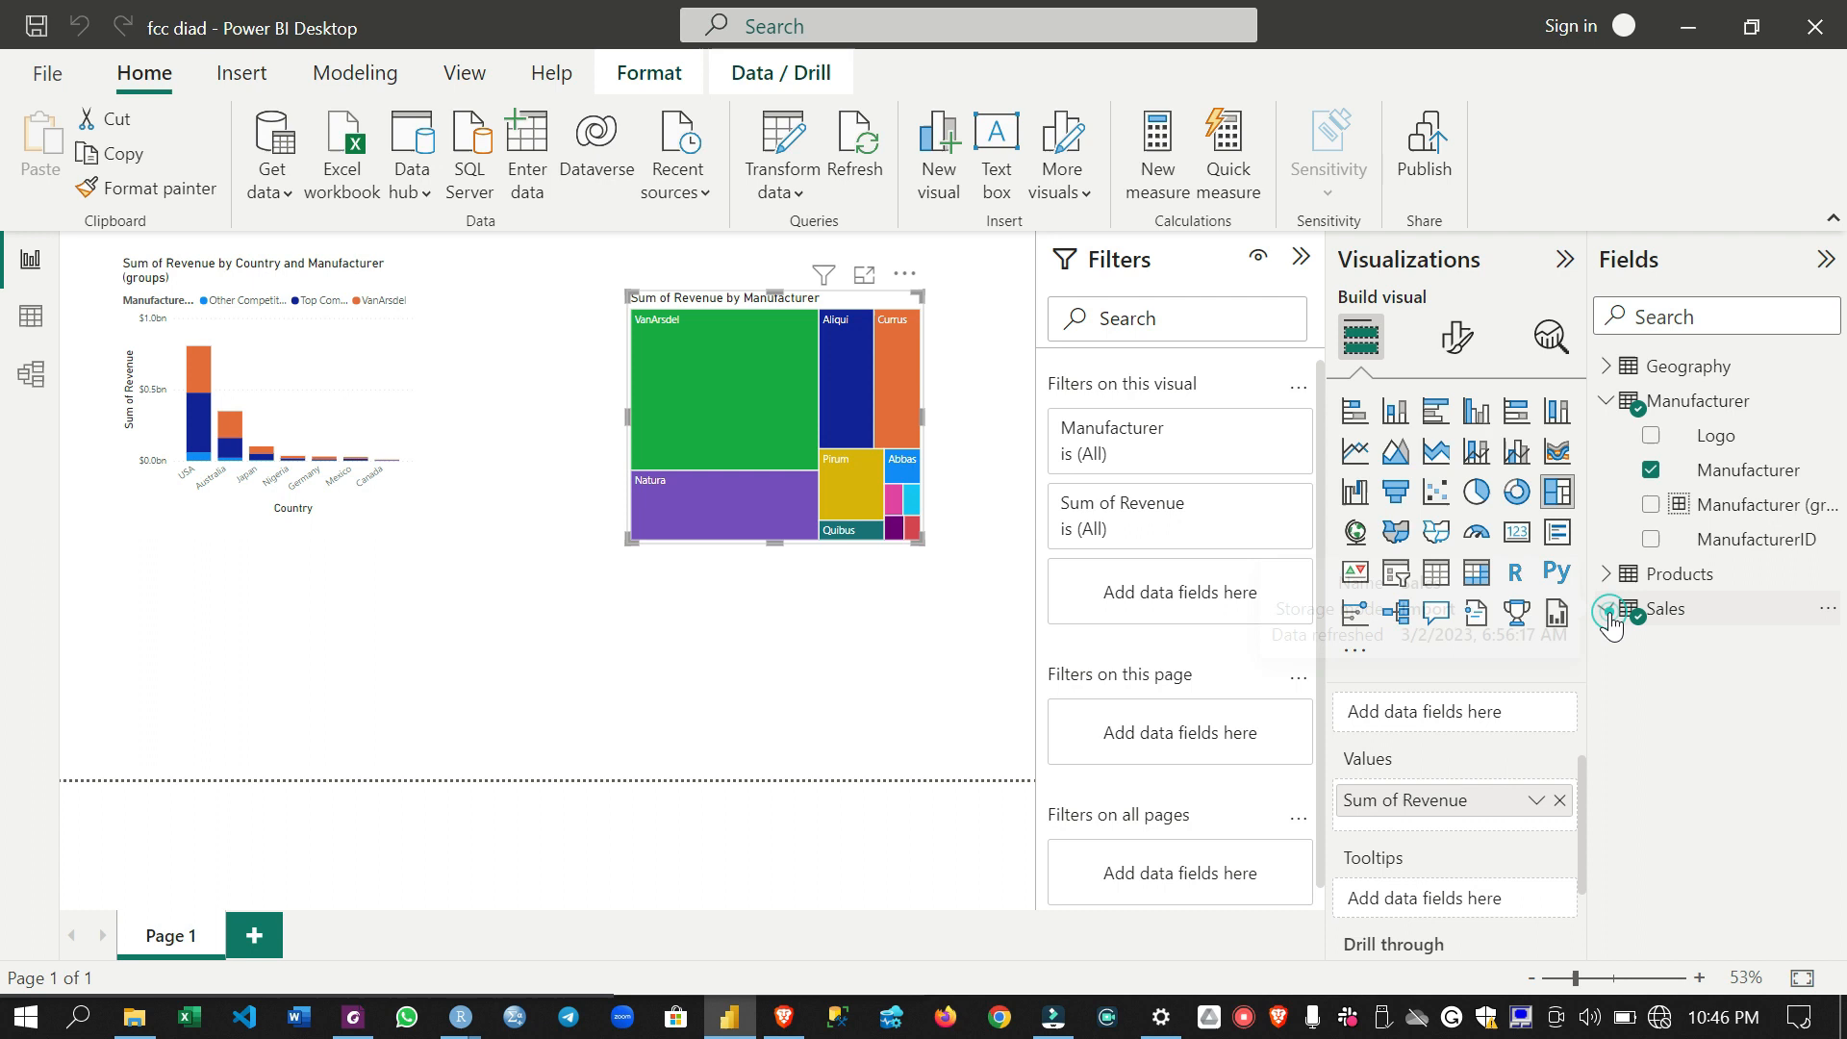
left_click(1608, 610)
left_click(1608, 575)
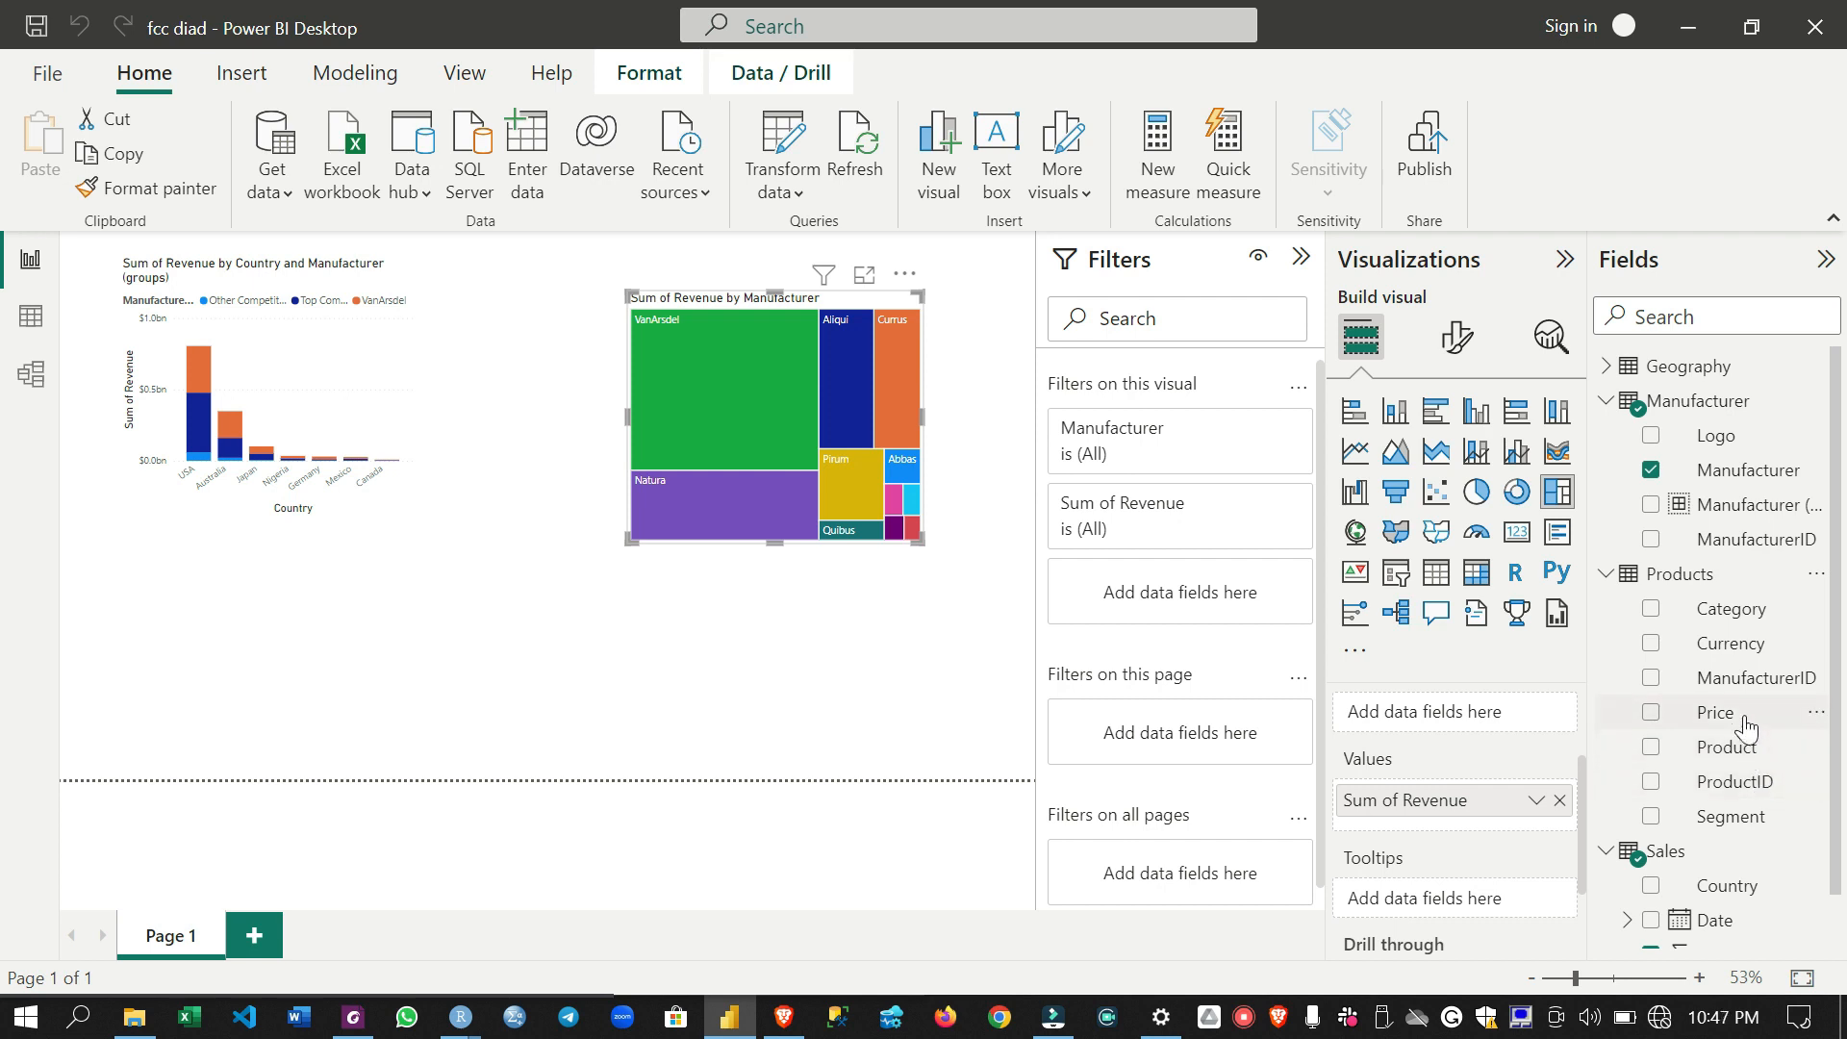
left_click(1817, 681)
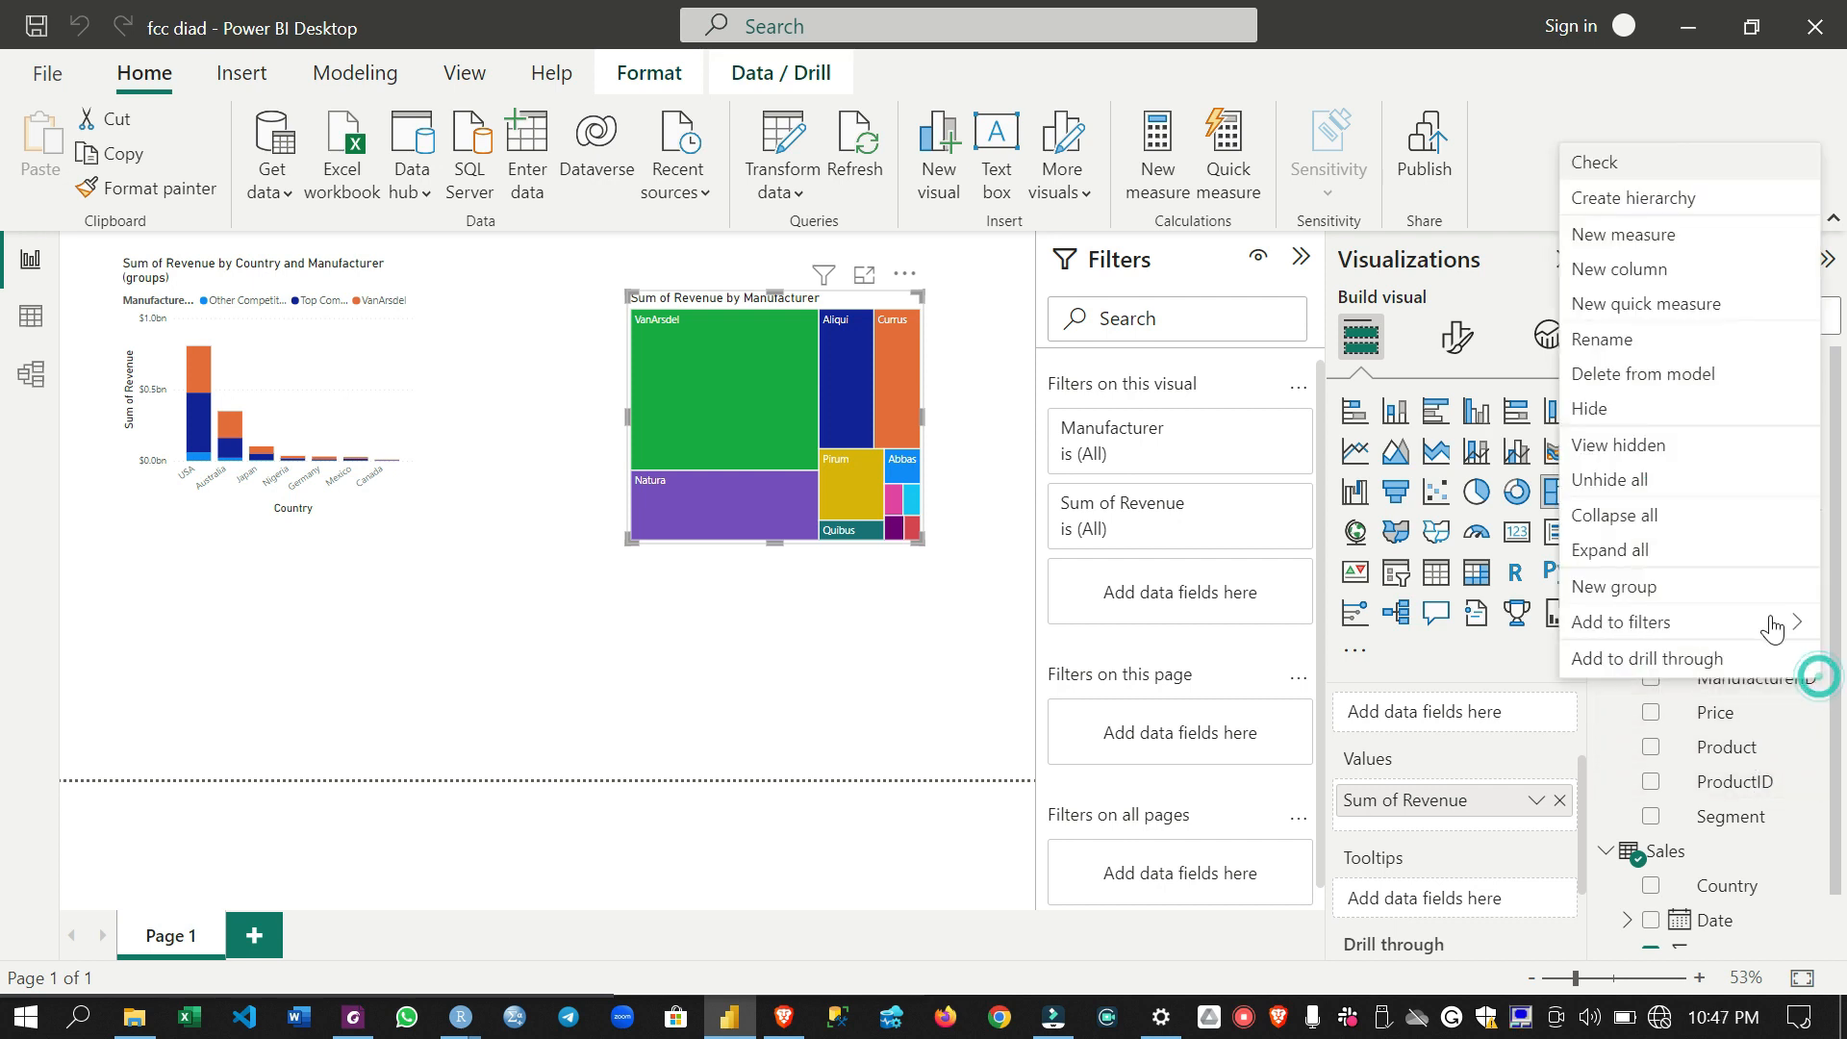
left_click(1663, 407)
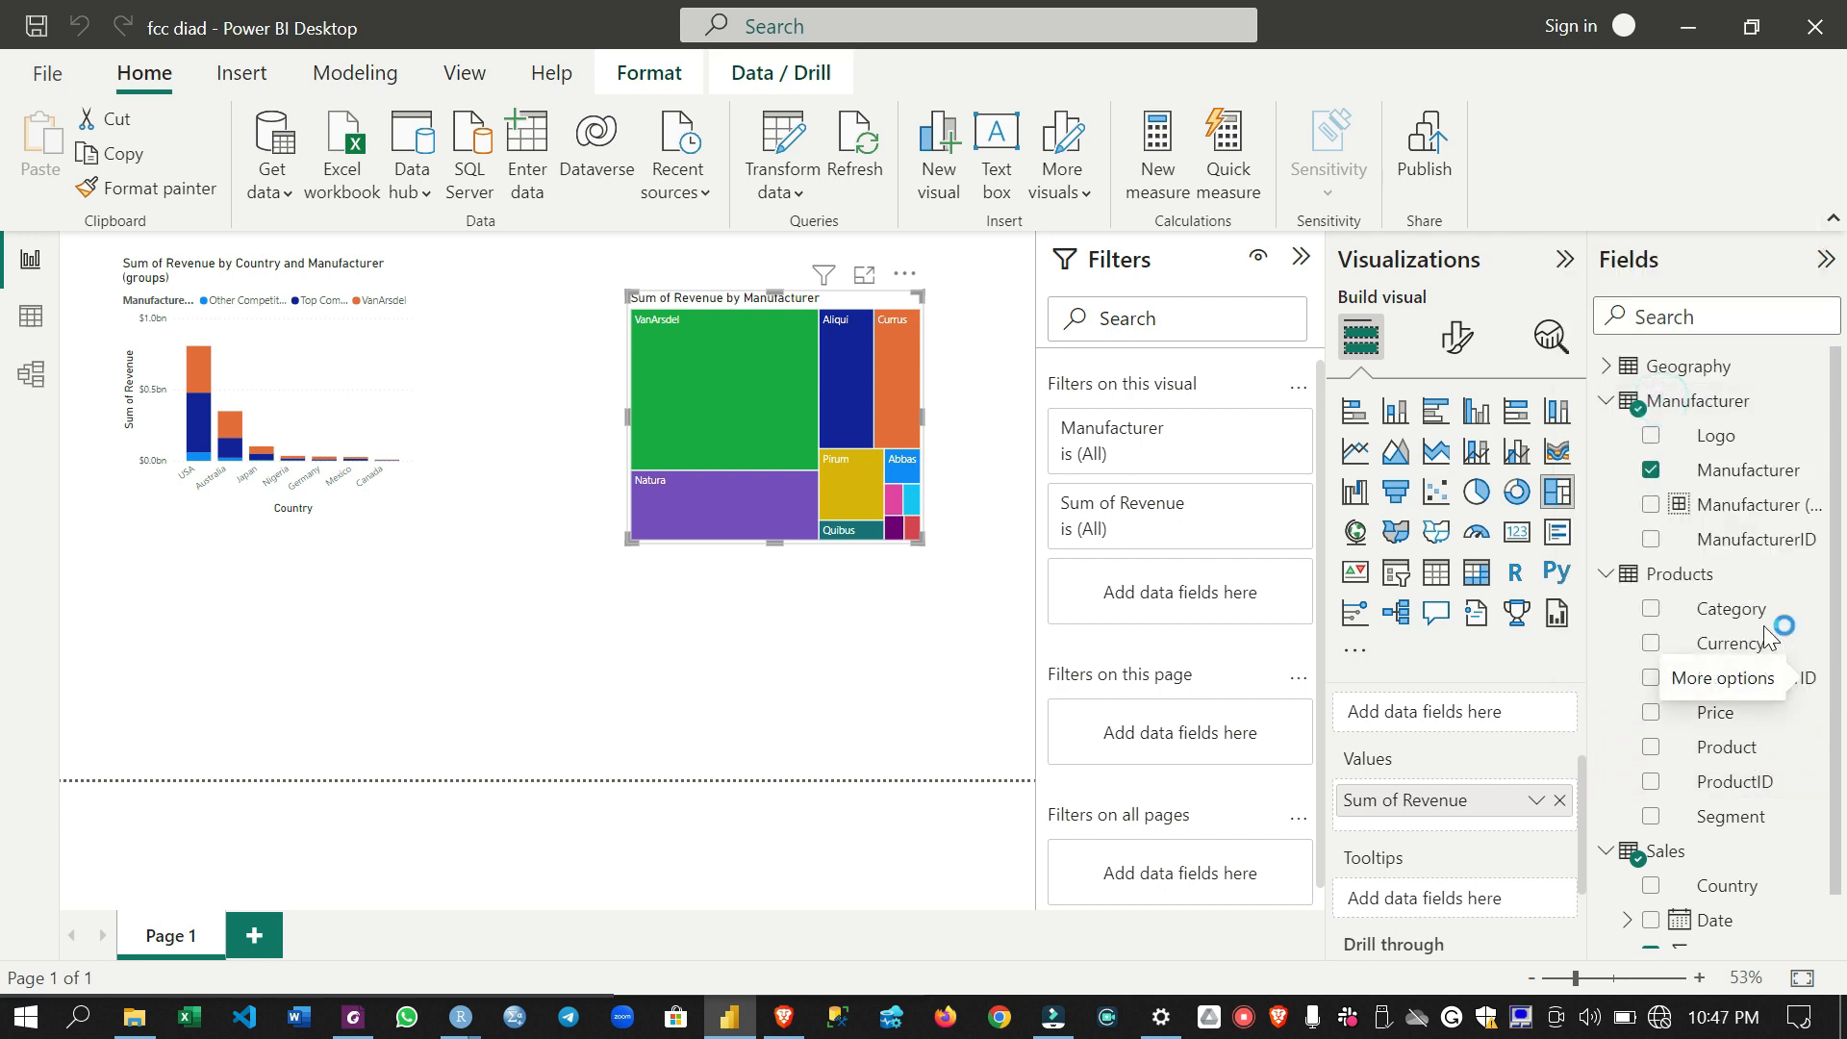
left_click(1608, 577)
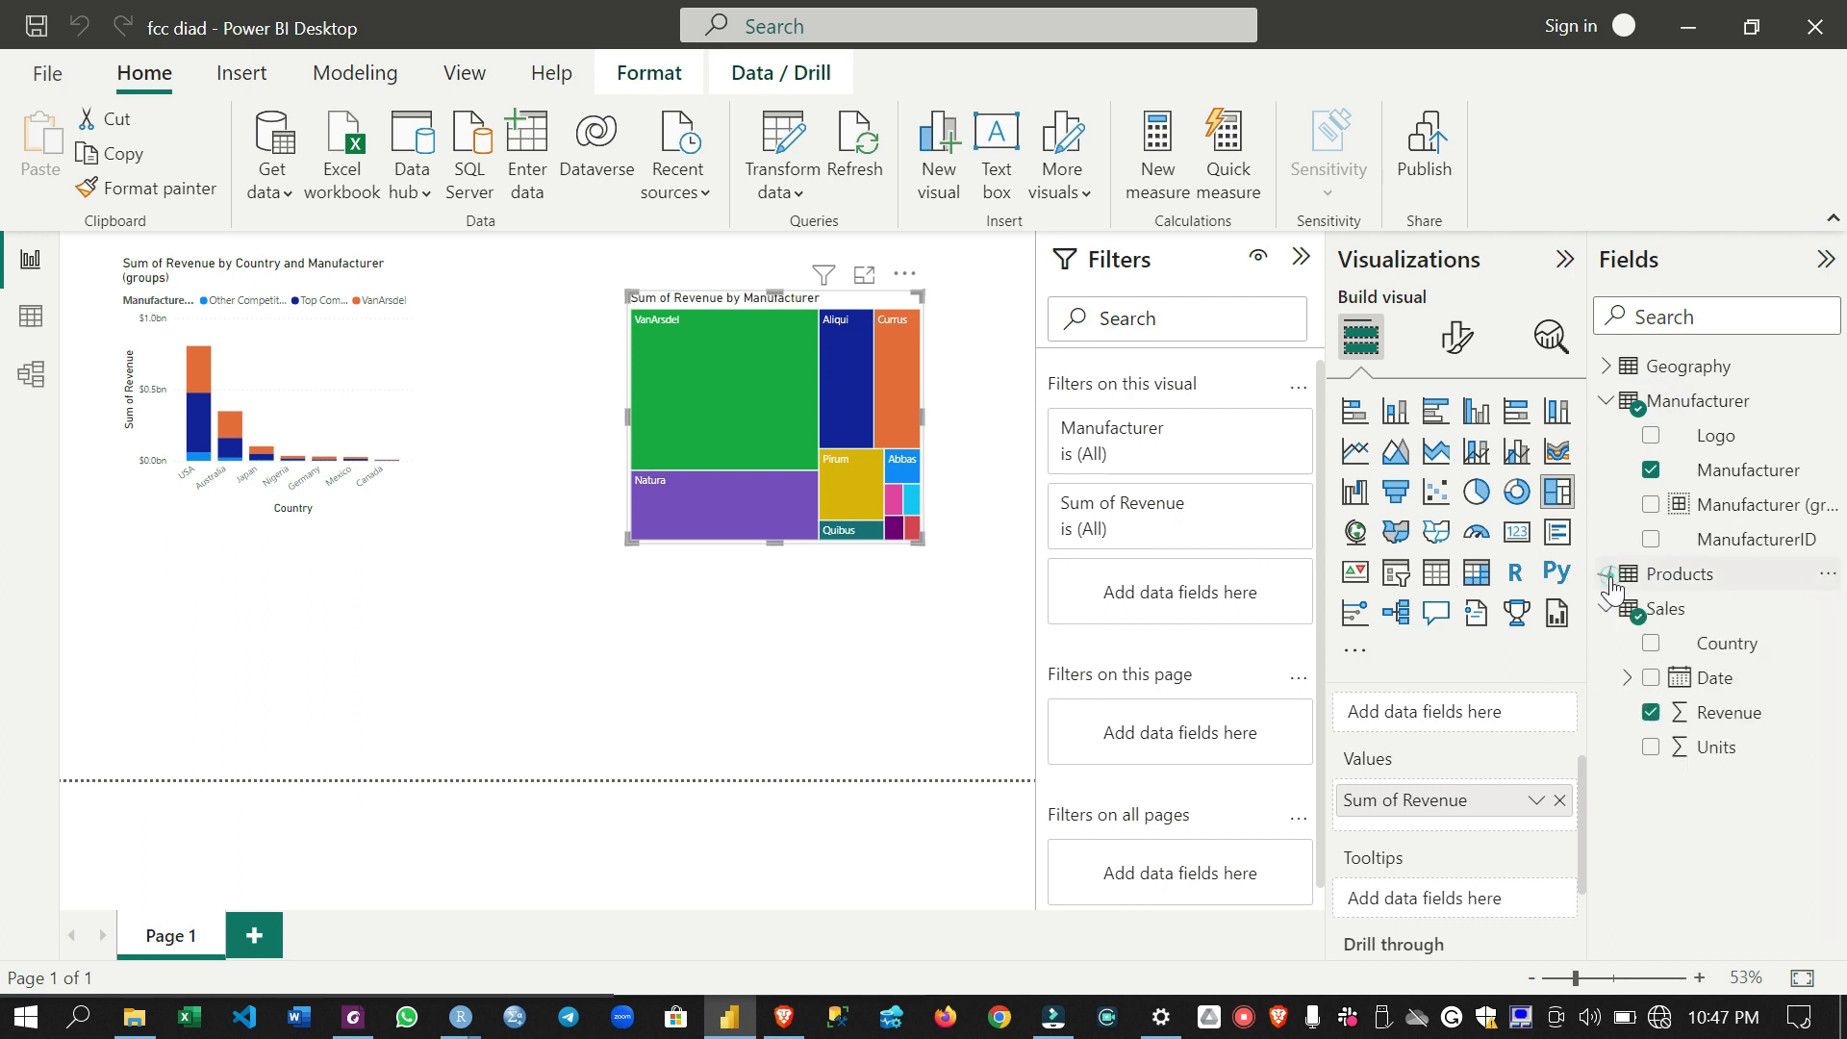
- Hide the Zip field of the Geography table and collapse the Manufacturer and Geography tables
left_click(1608, 402)
left_click(1608, 367)
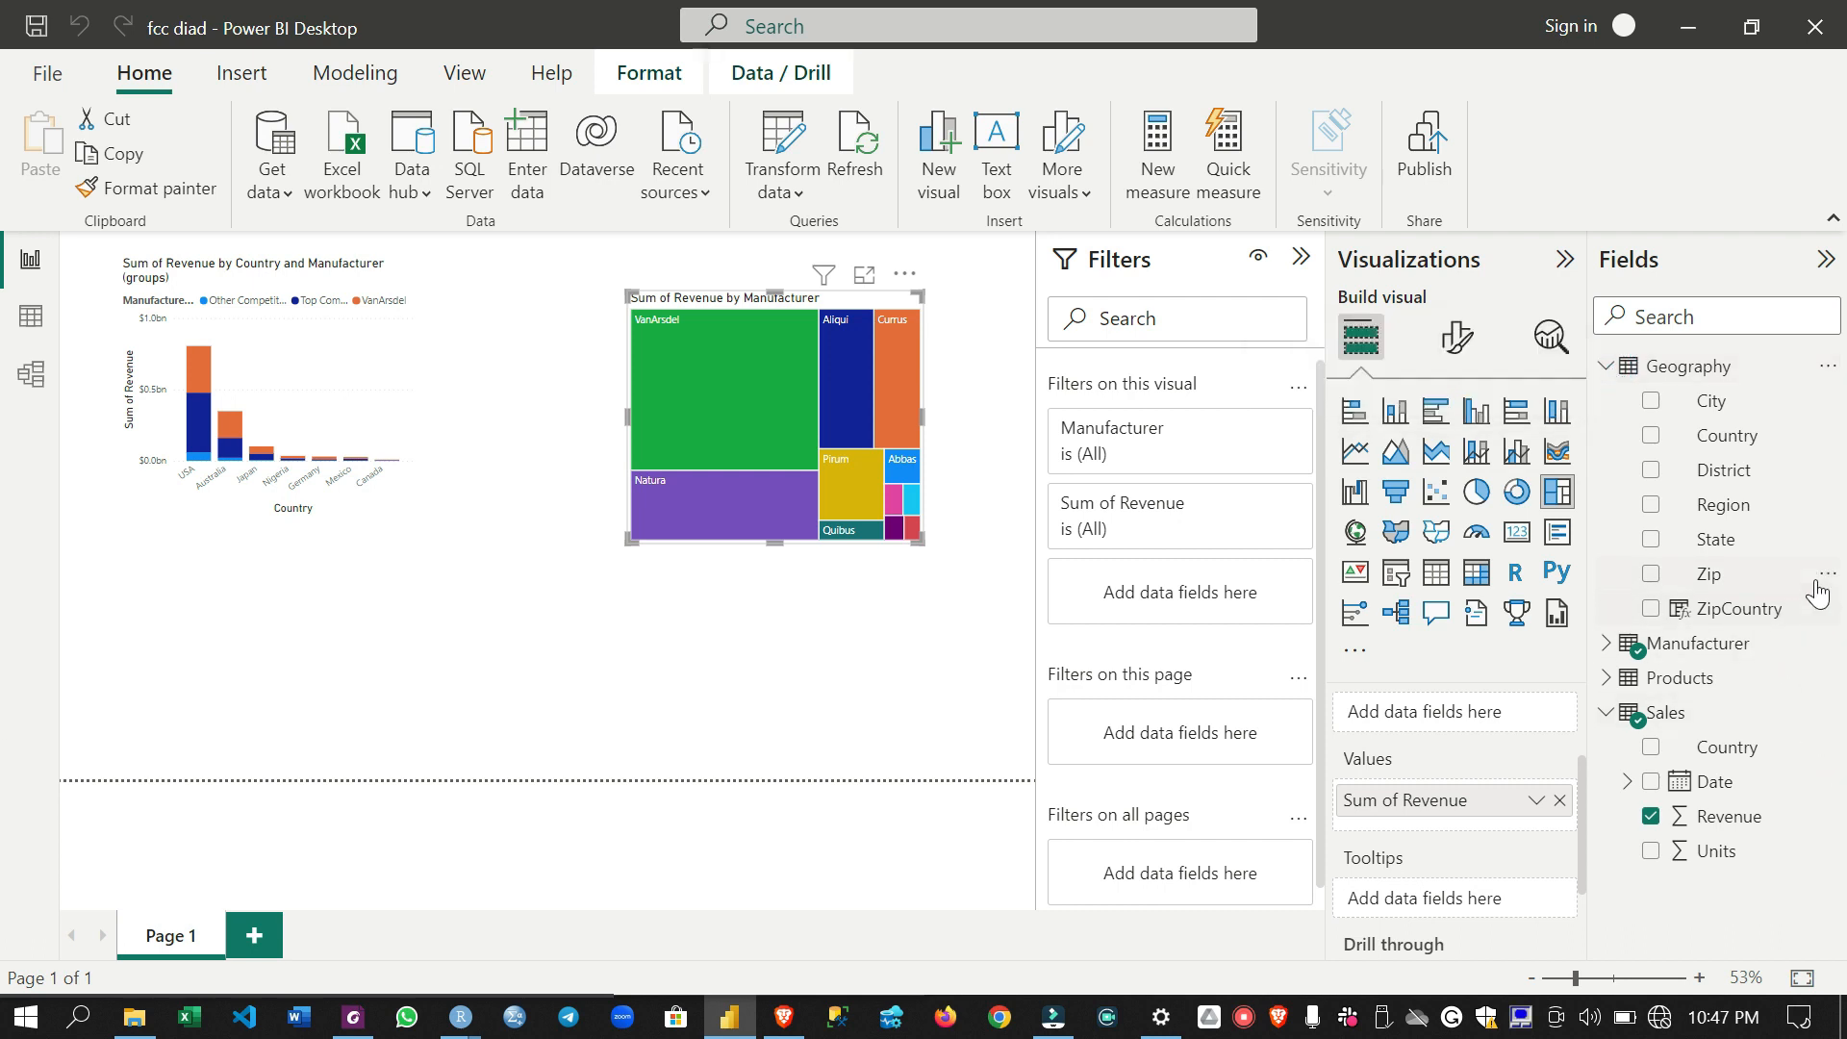
left_click(1824, 580)
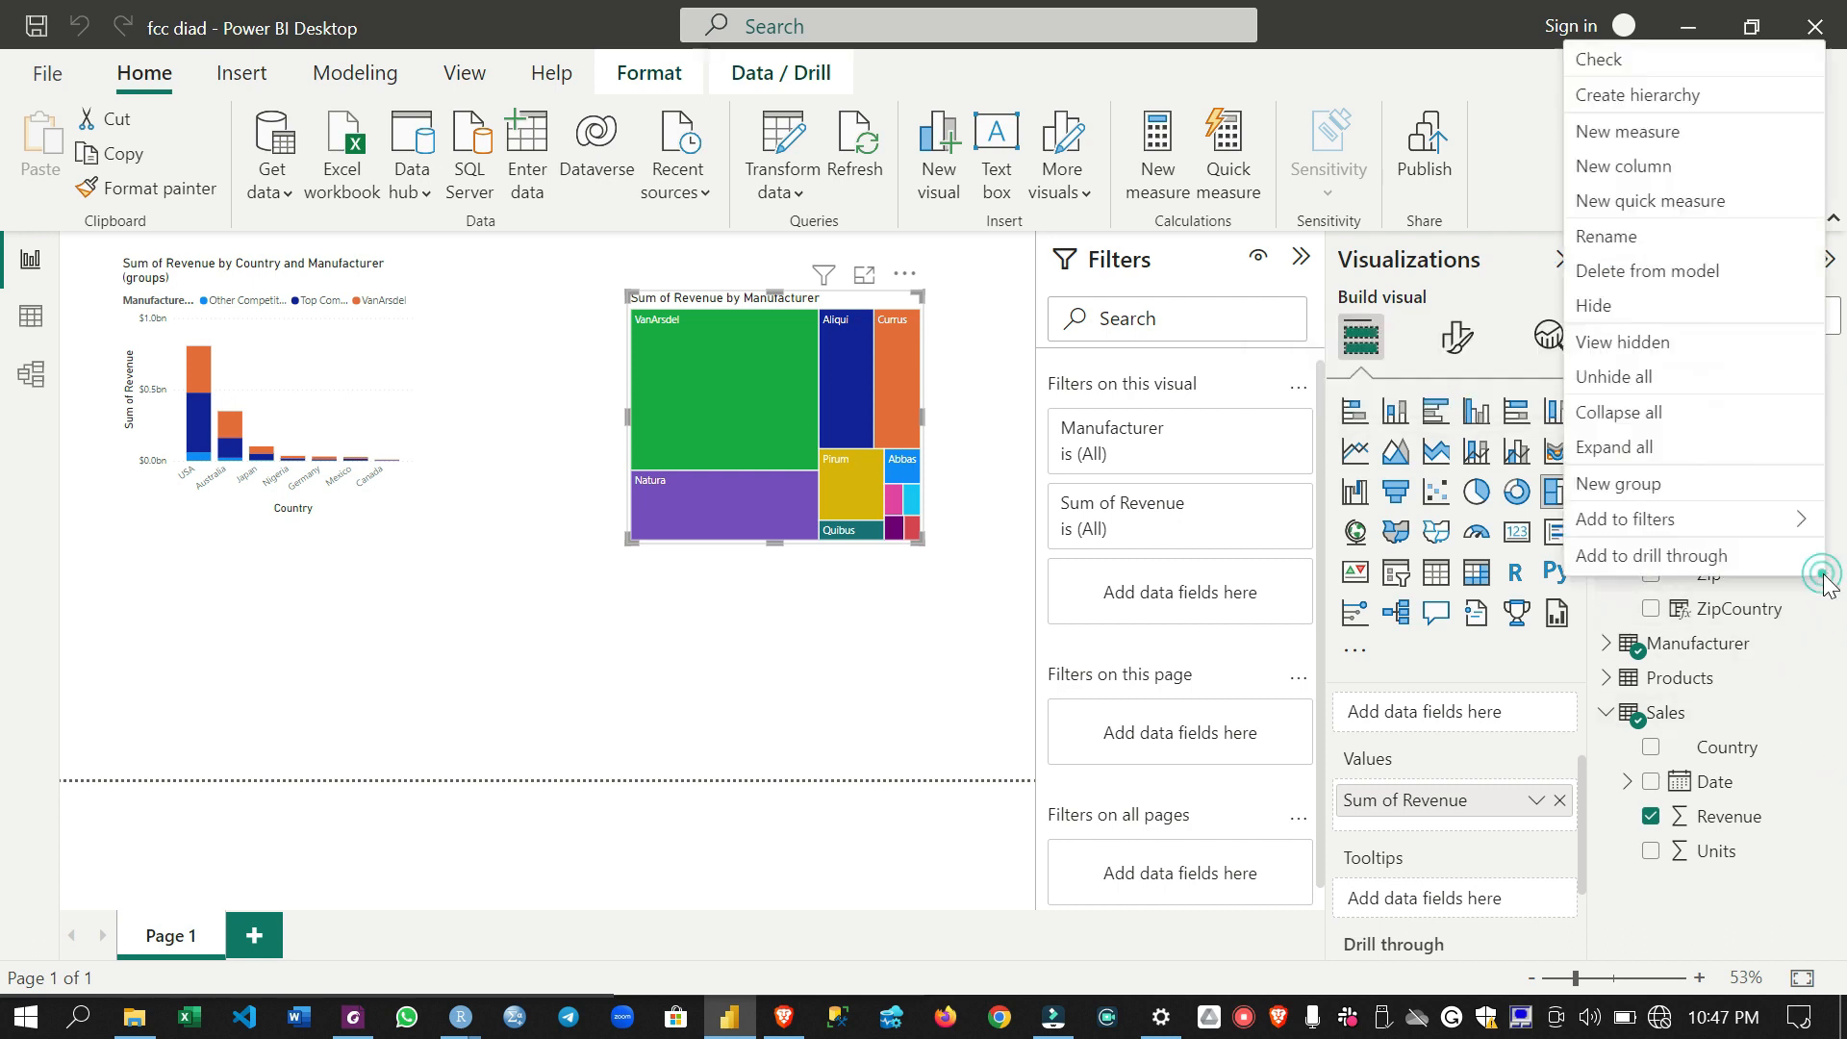
left_click(1662, 306)
left_click(1606, 366)
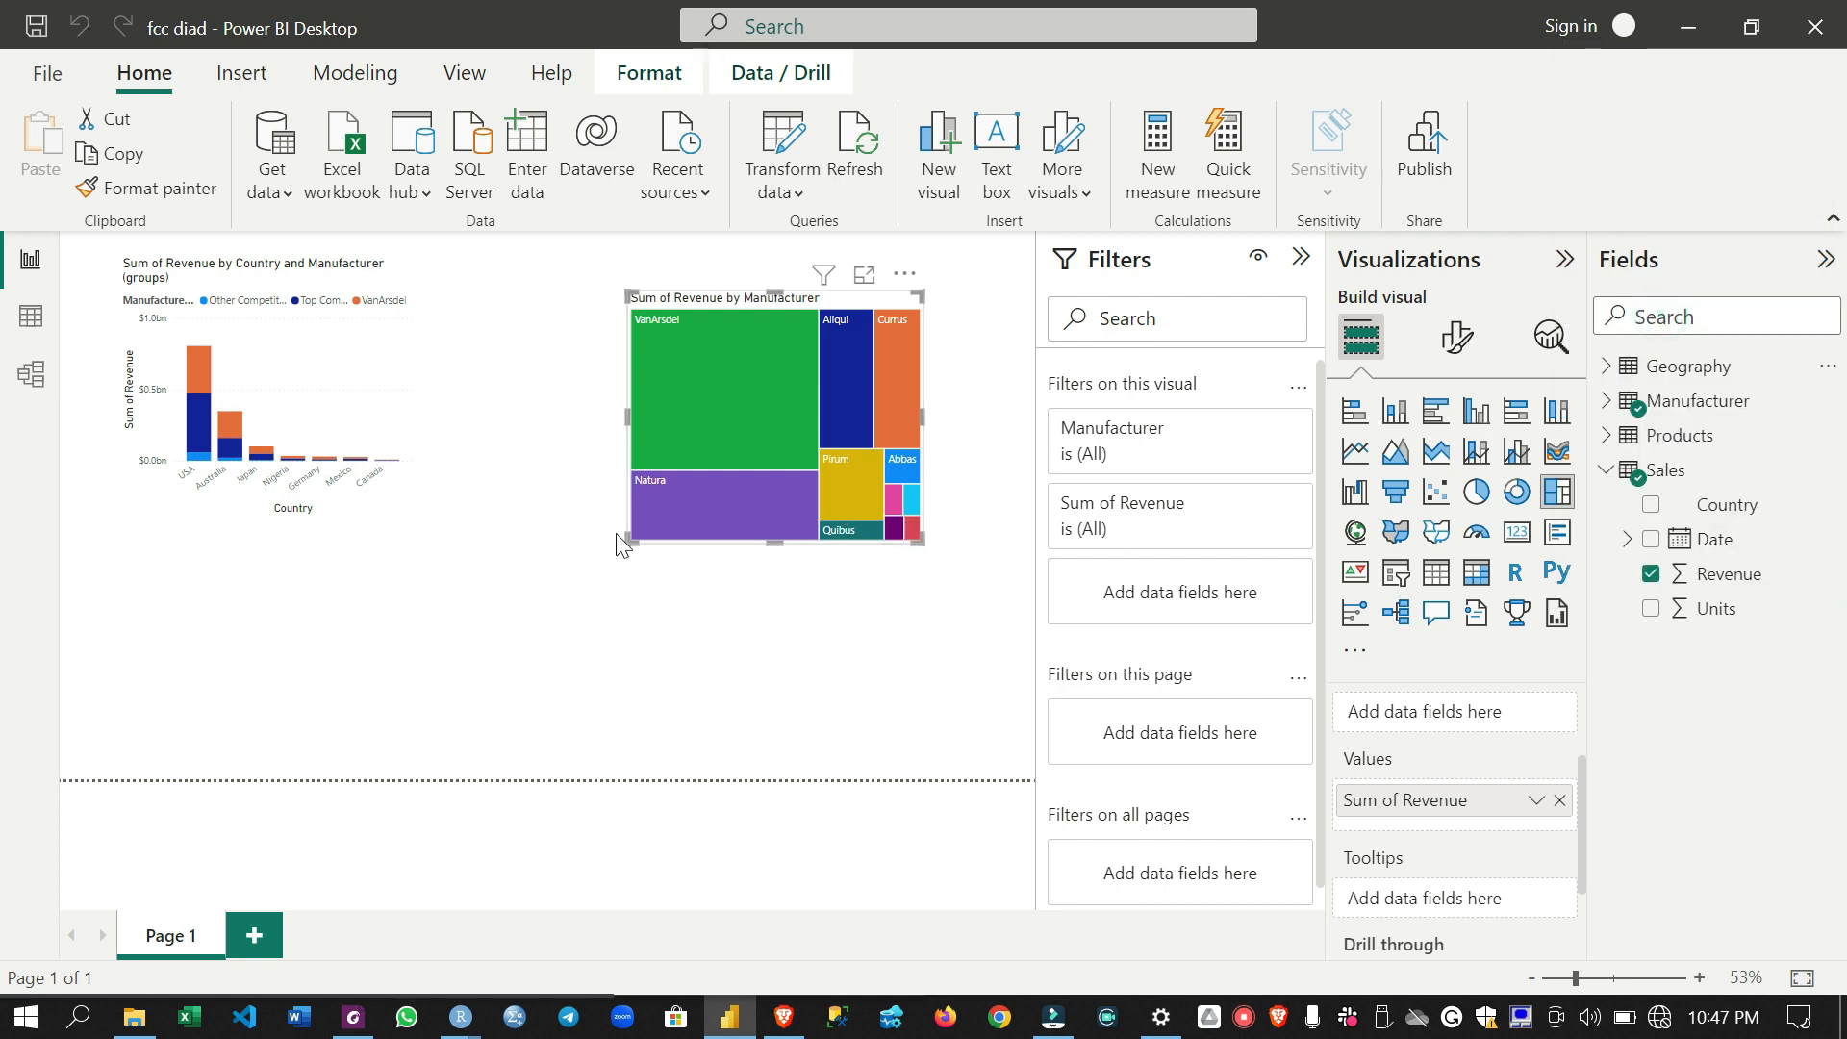
- Enlarge the revenue by manufacturer treemap and shift it farther from the country chart
left_click_drag(631, 540, 477, 633)
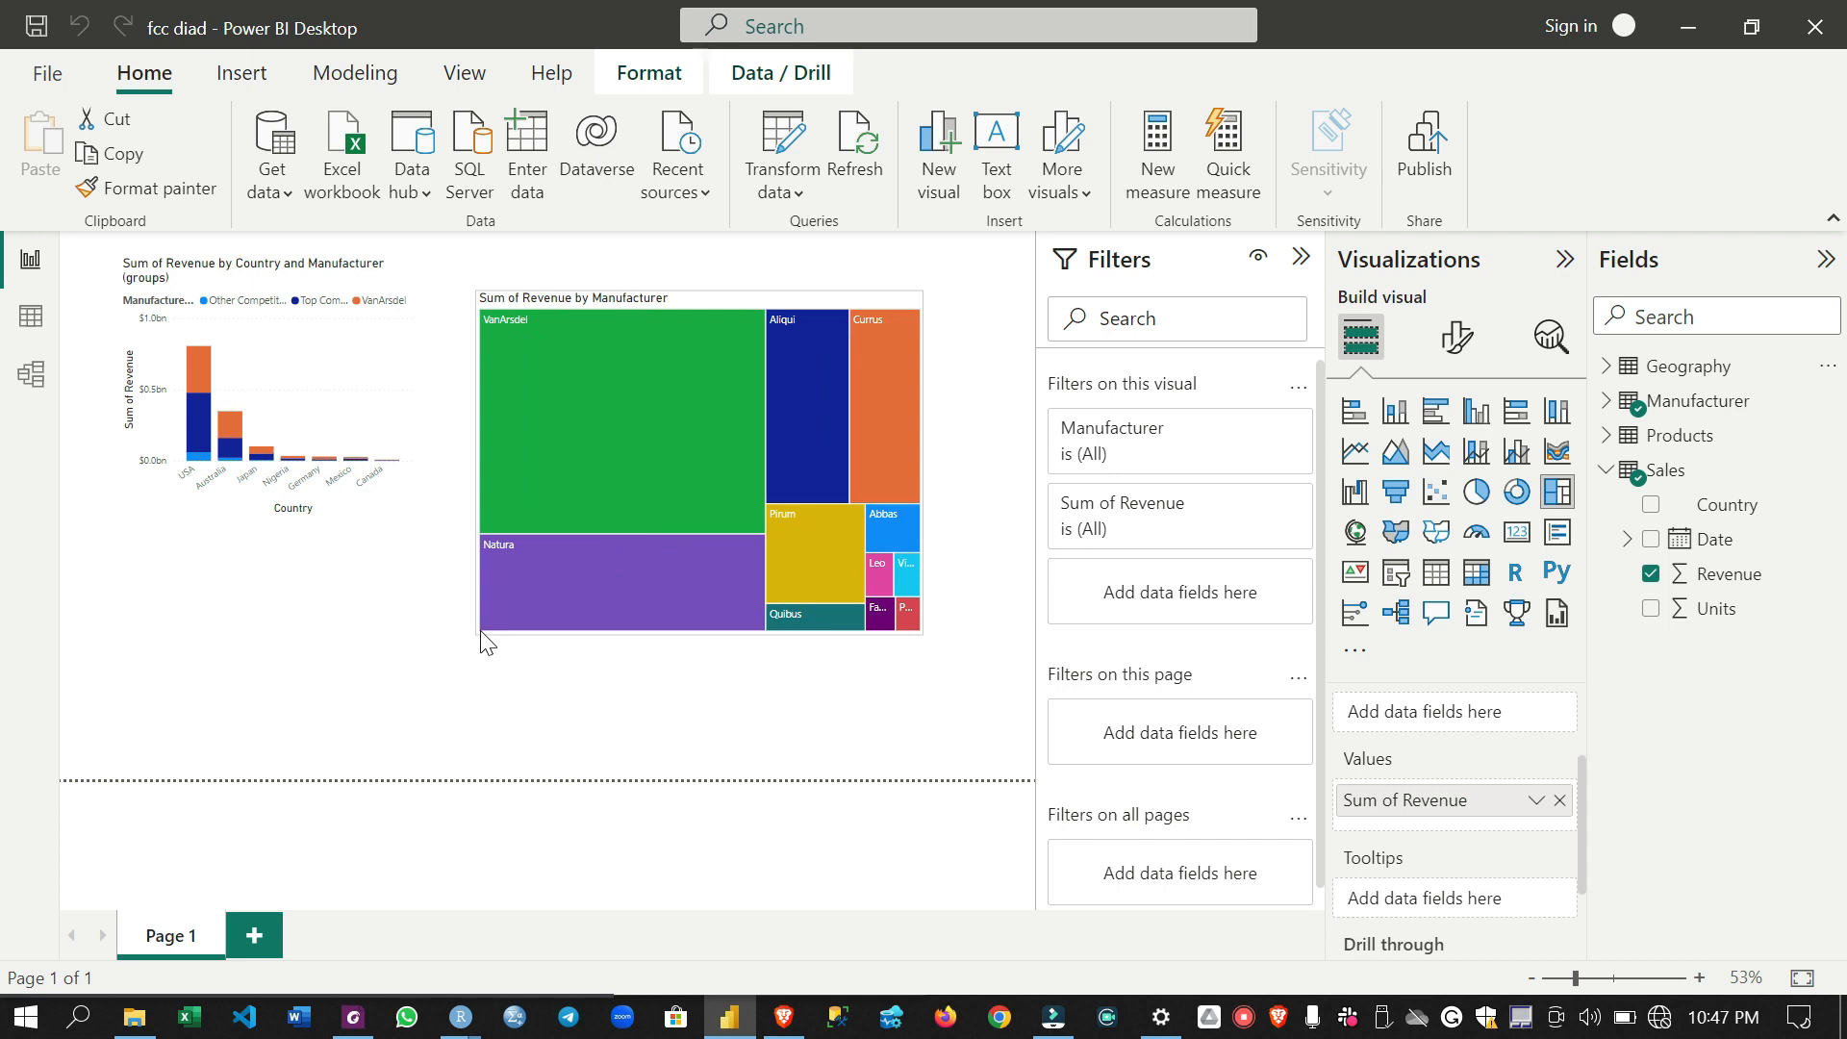
left_click_drag(774, 298, 843, 296)
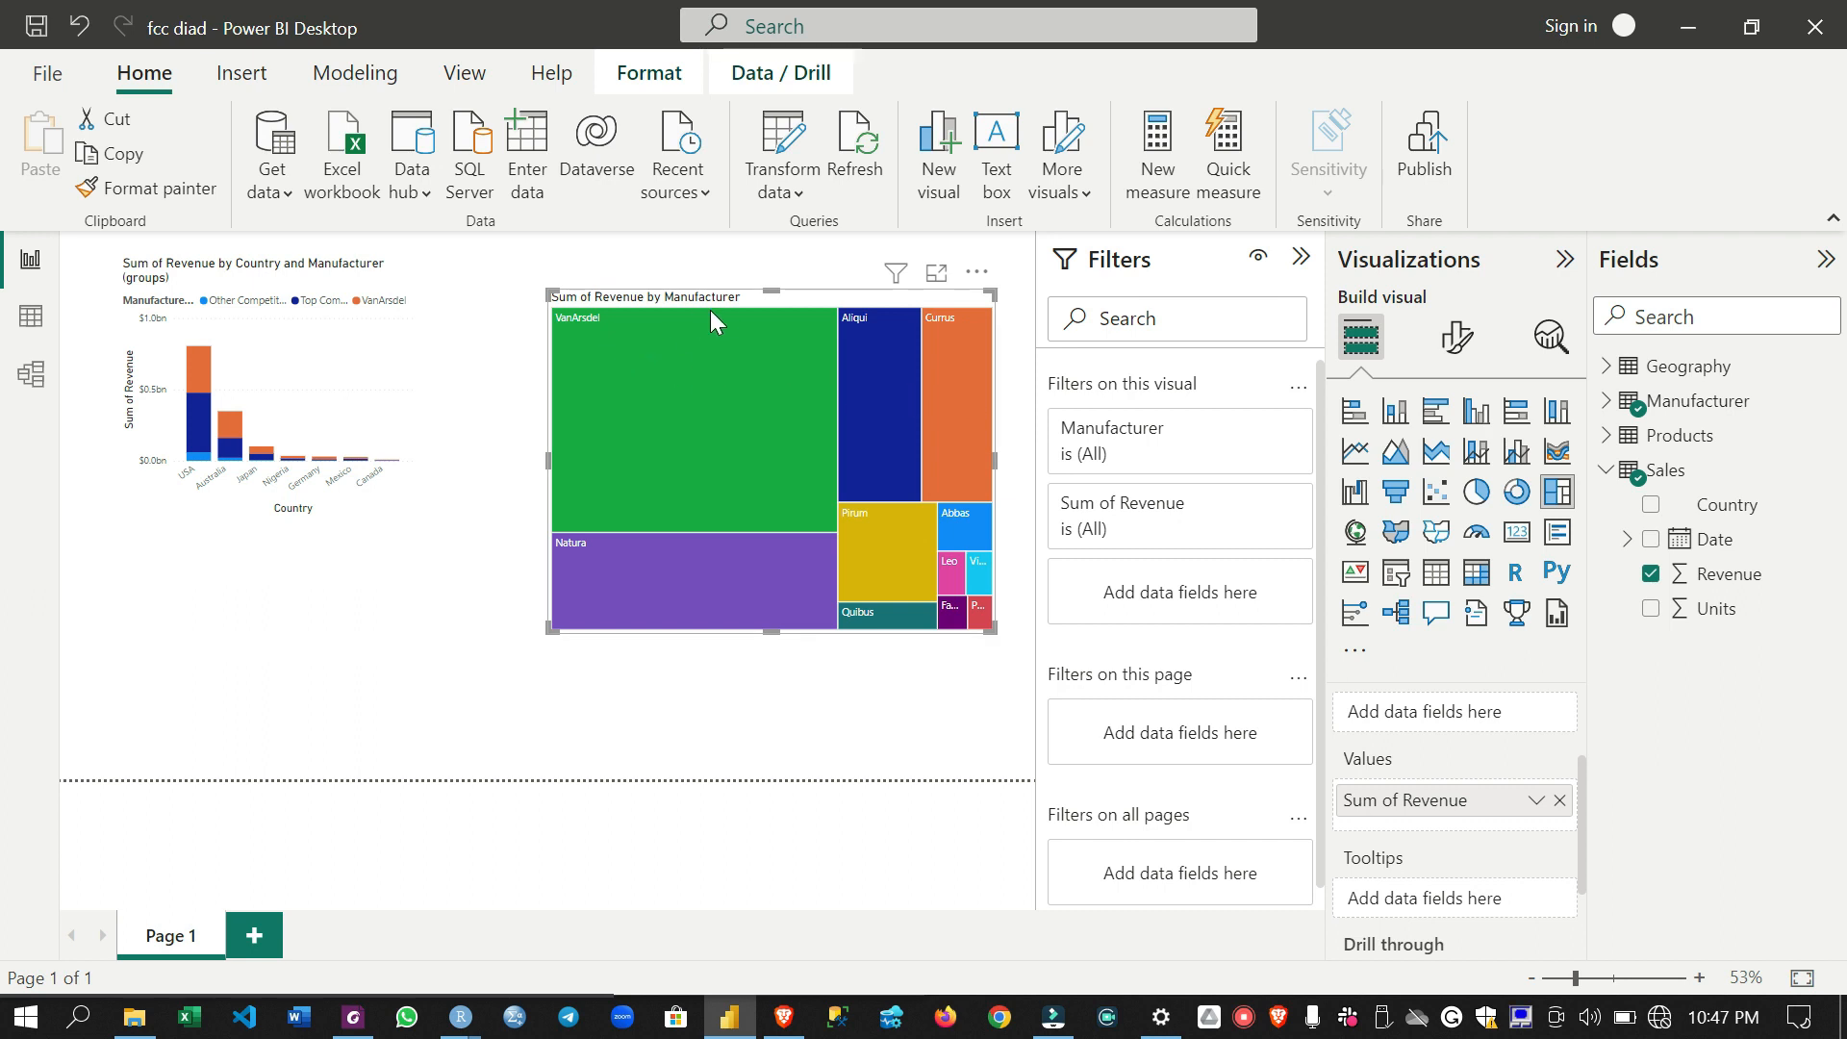
- Select VanArsdel in the treemap to highlight its revenue by country in the column chart
mouse_move(700, 350)
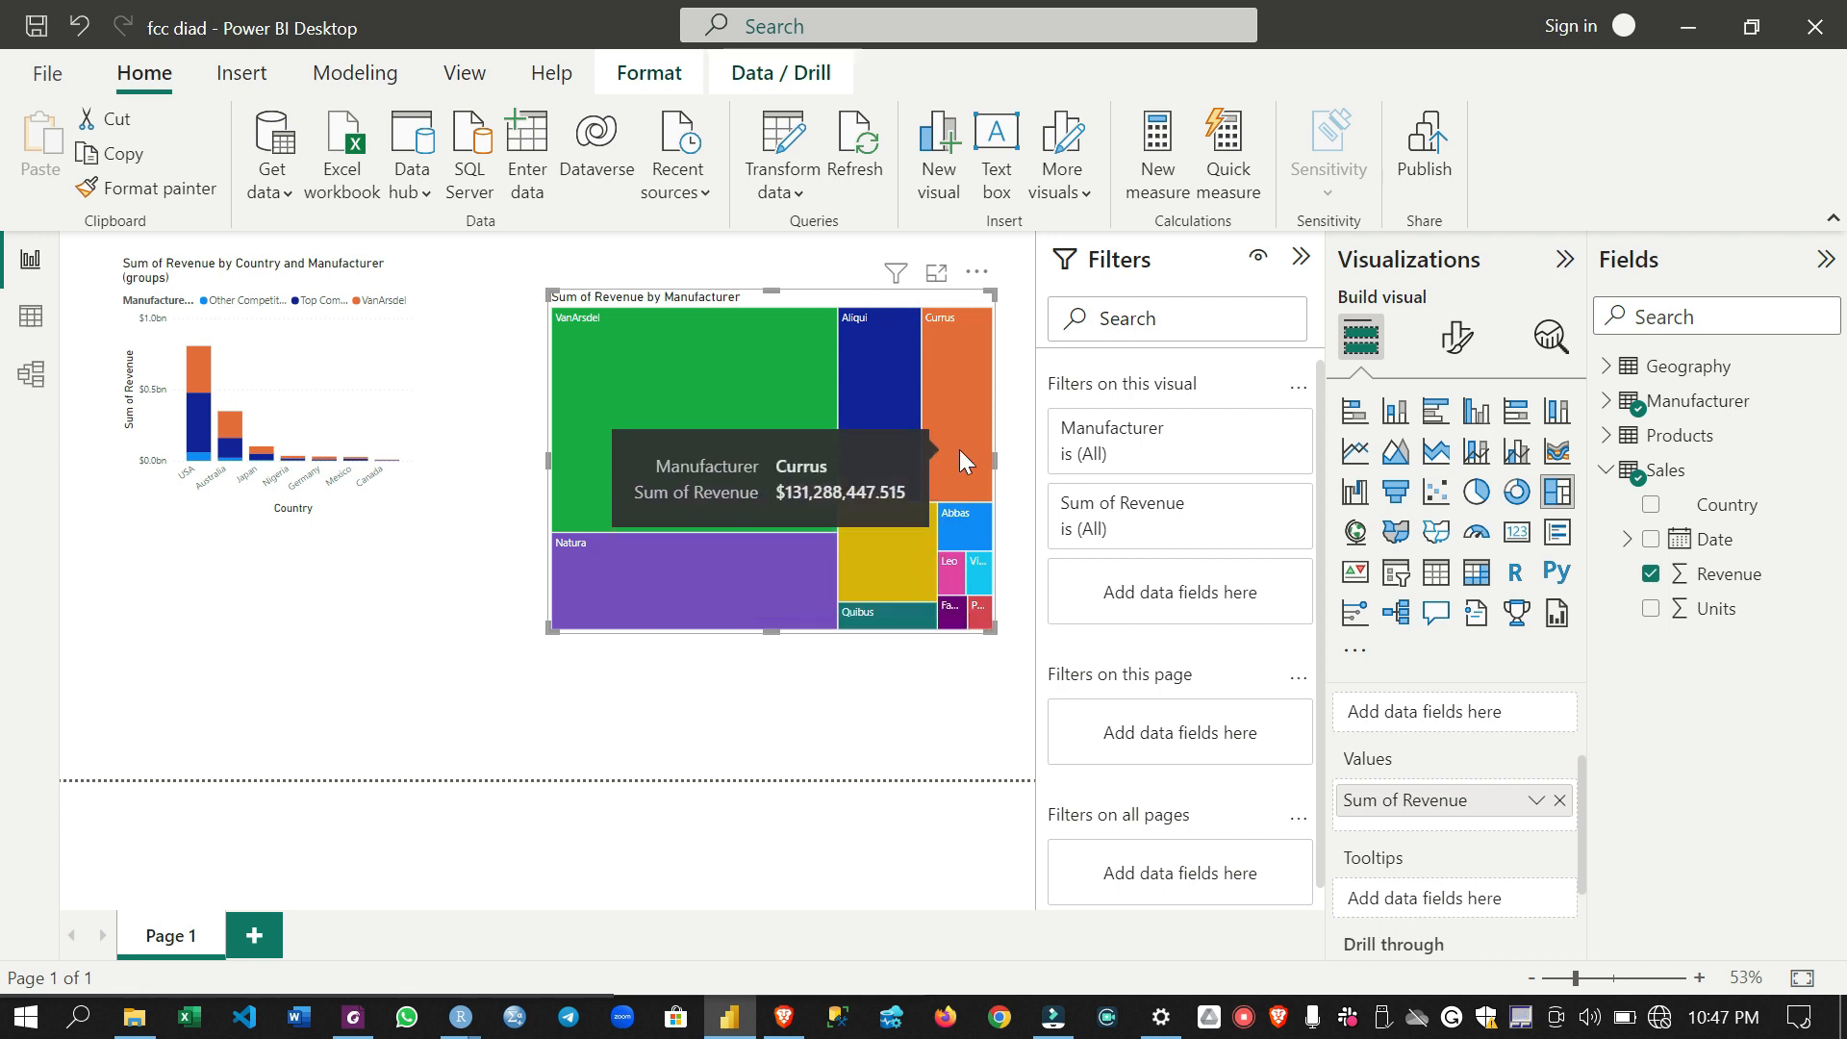
left_click(735, 416)
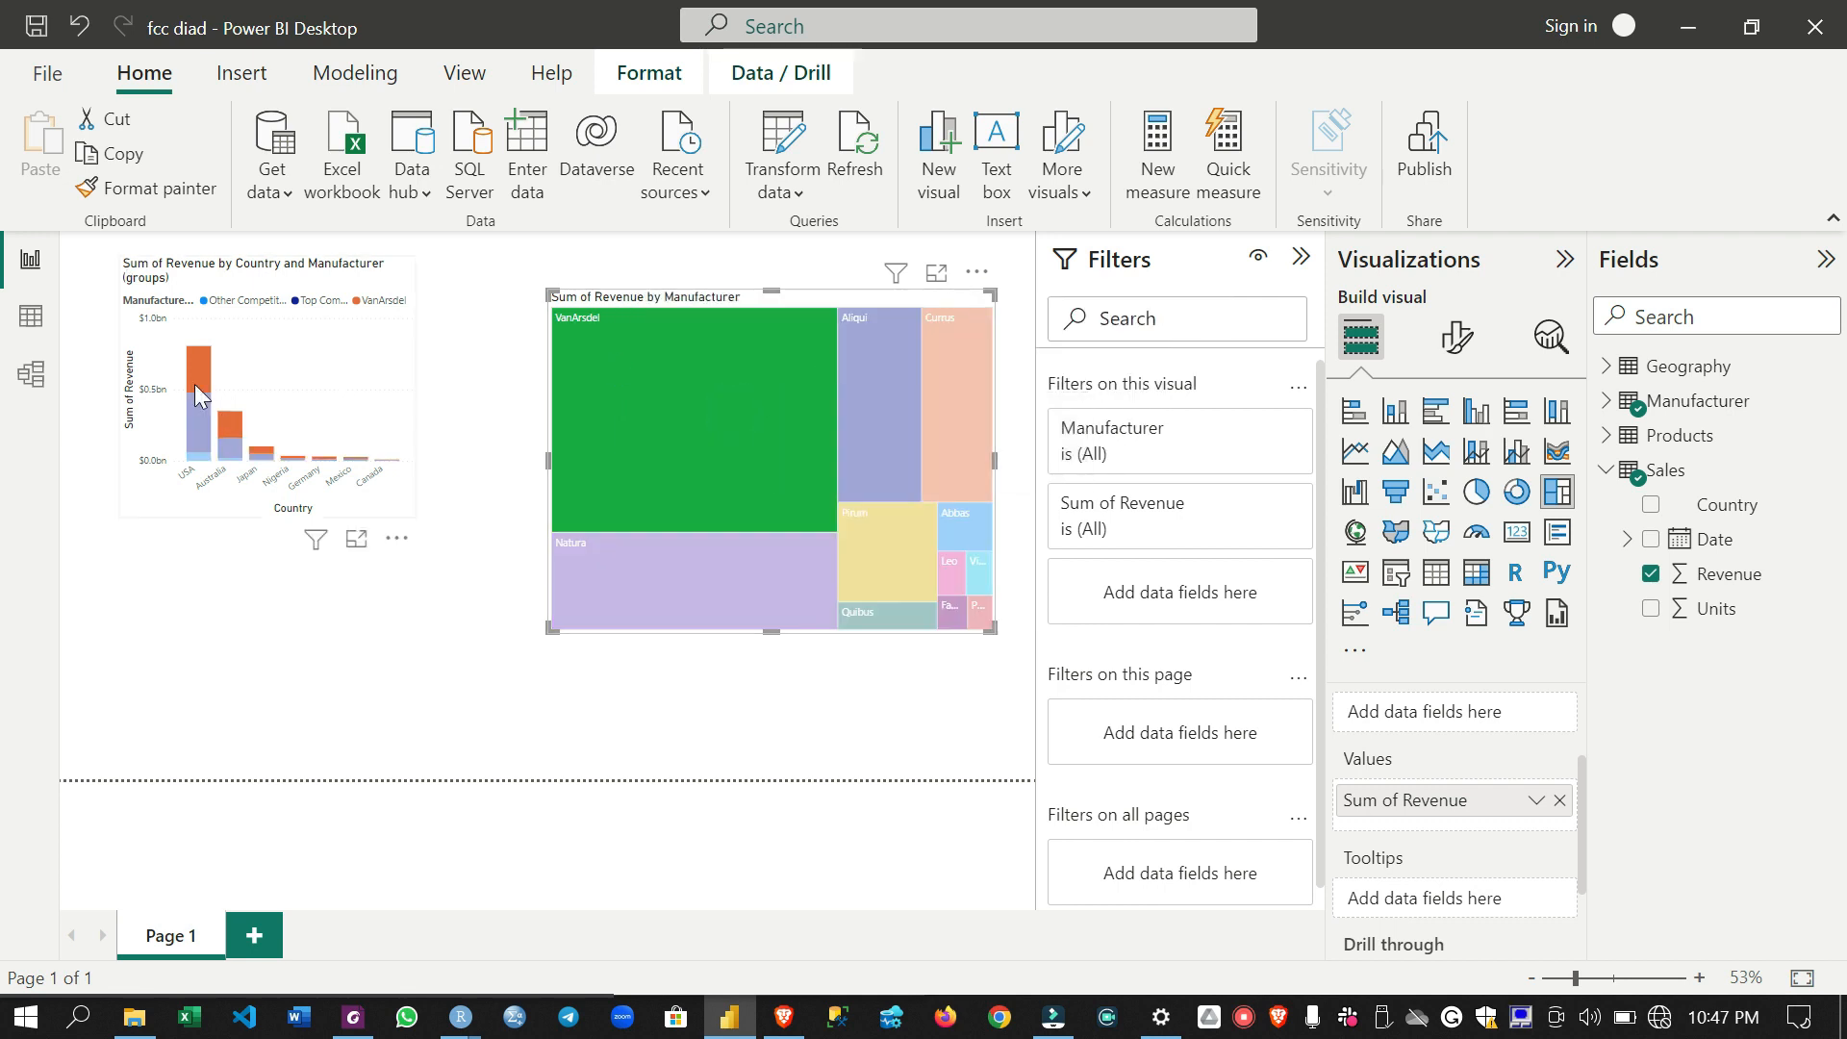
- Enlarge the revenue by country column chart and remove Manufacturer (groups) from its legend
left_click(748, 452)
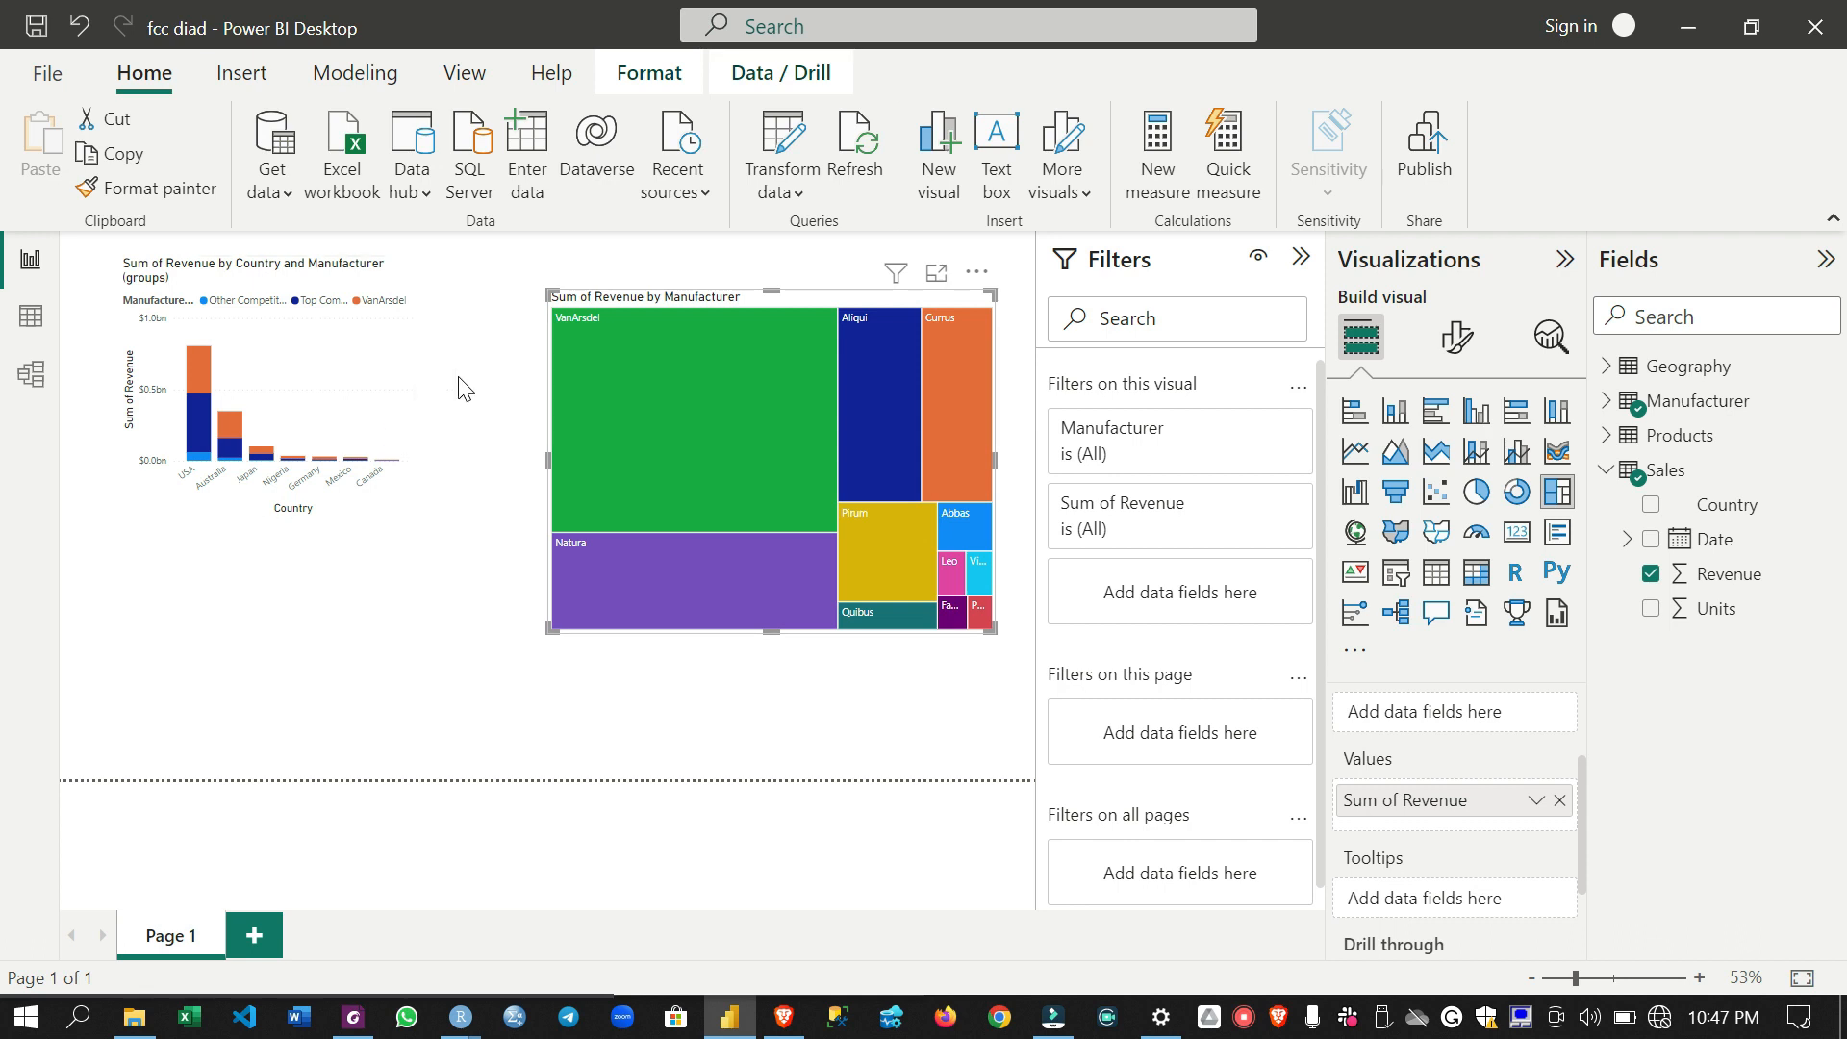
left_click(419, 377)
left_click(392, 374)
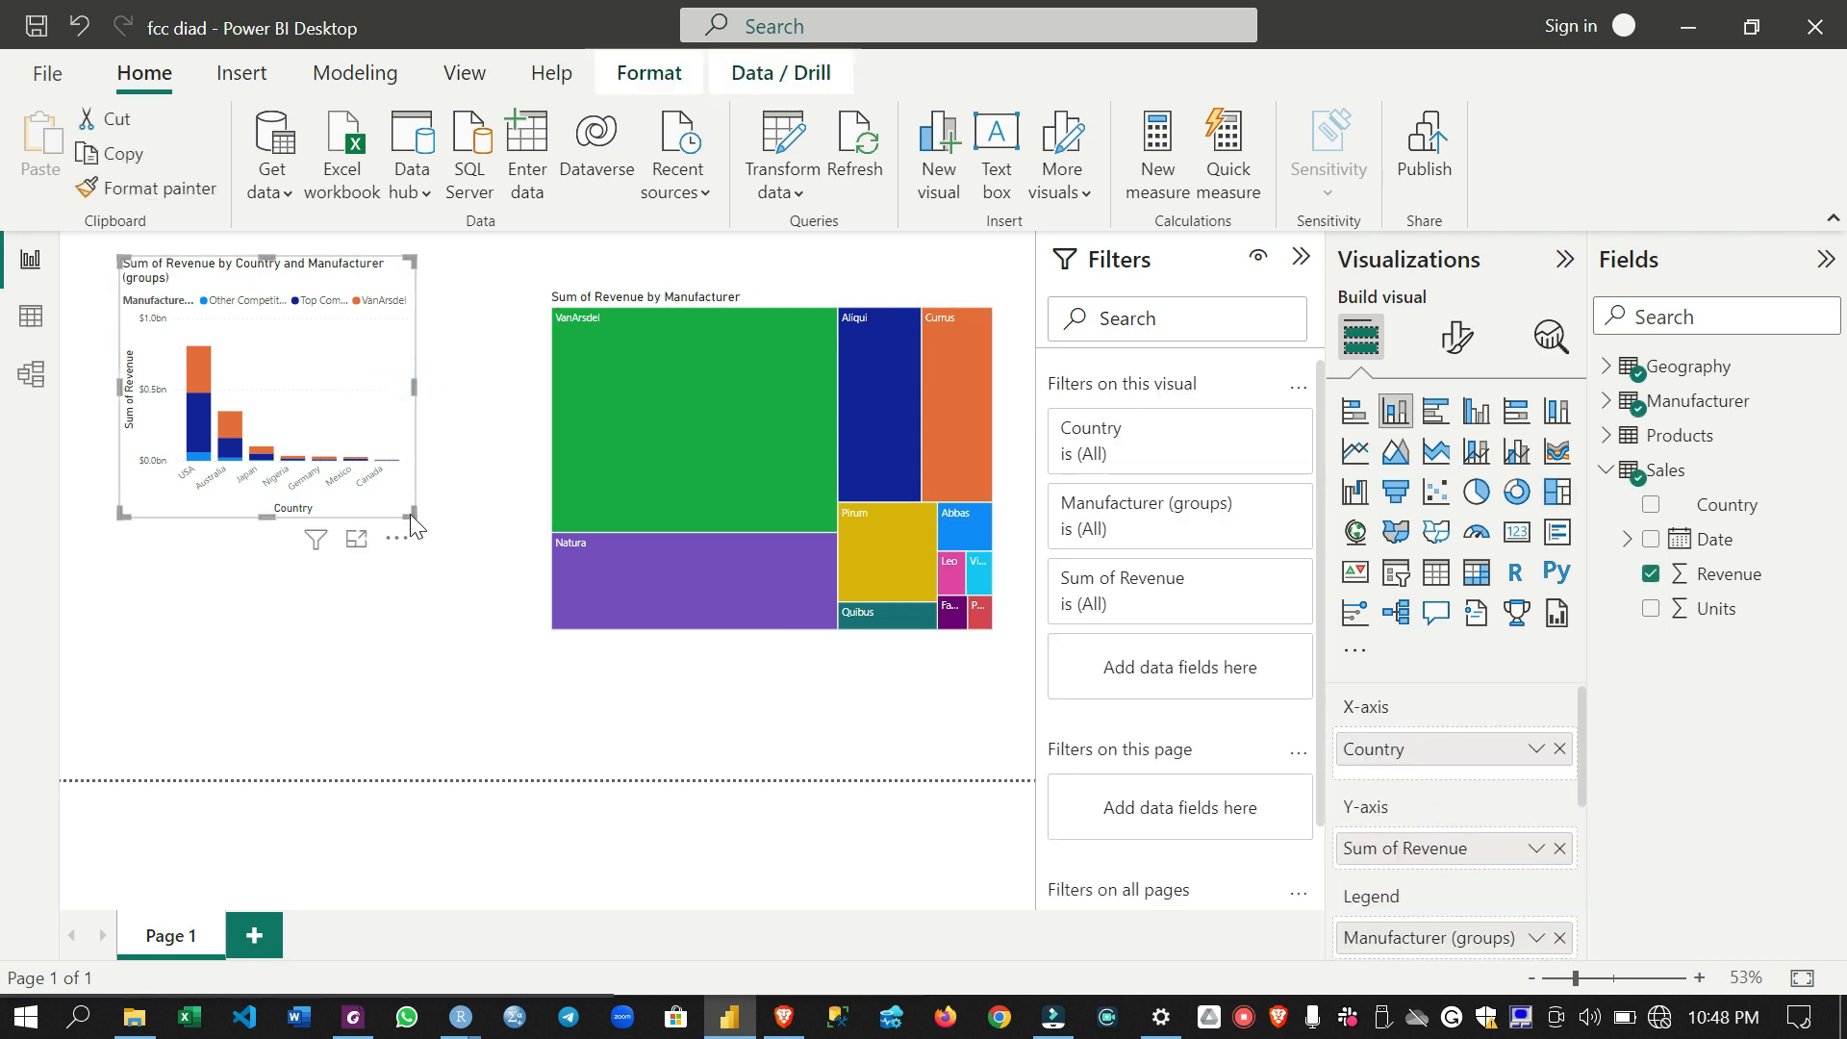
left_click_drag(411, 512, 487, 608)
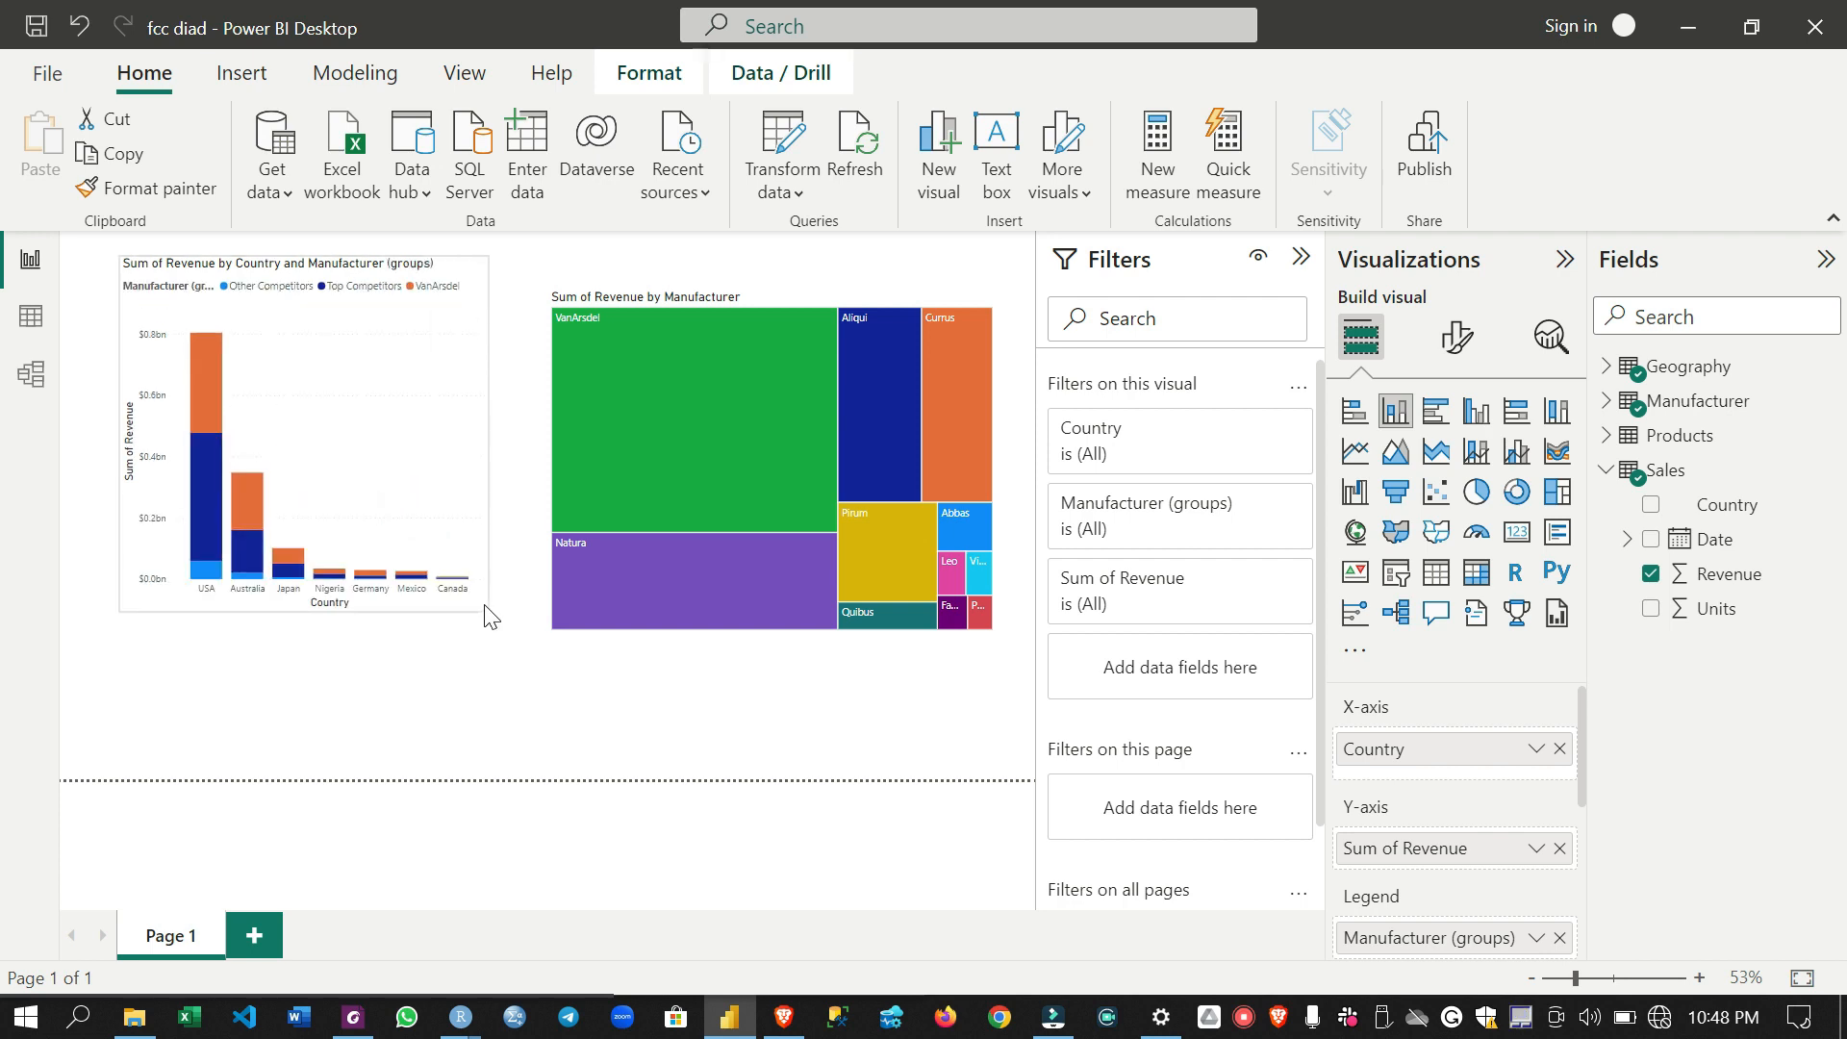
left_click(1559, 938)
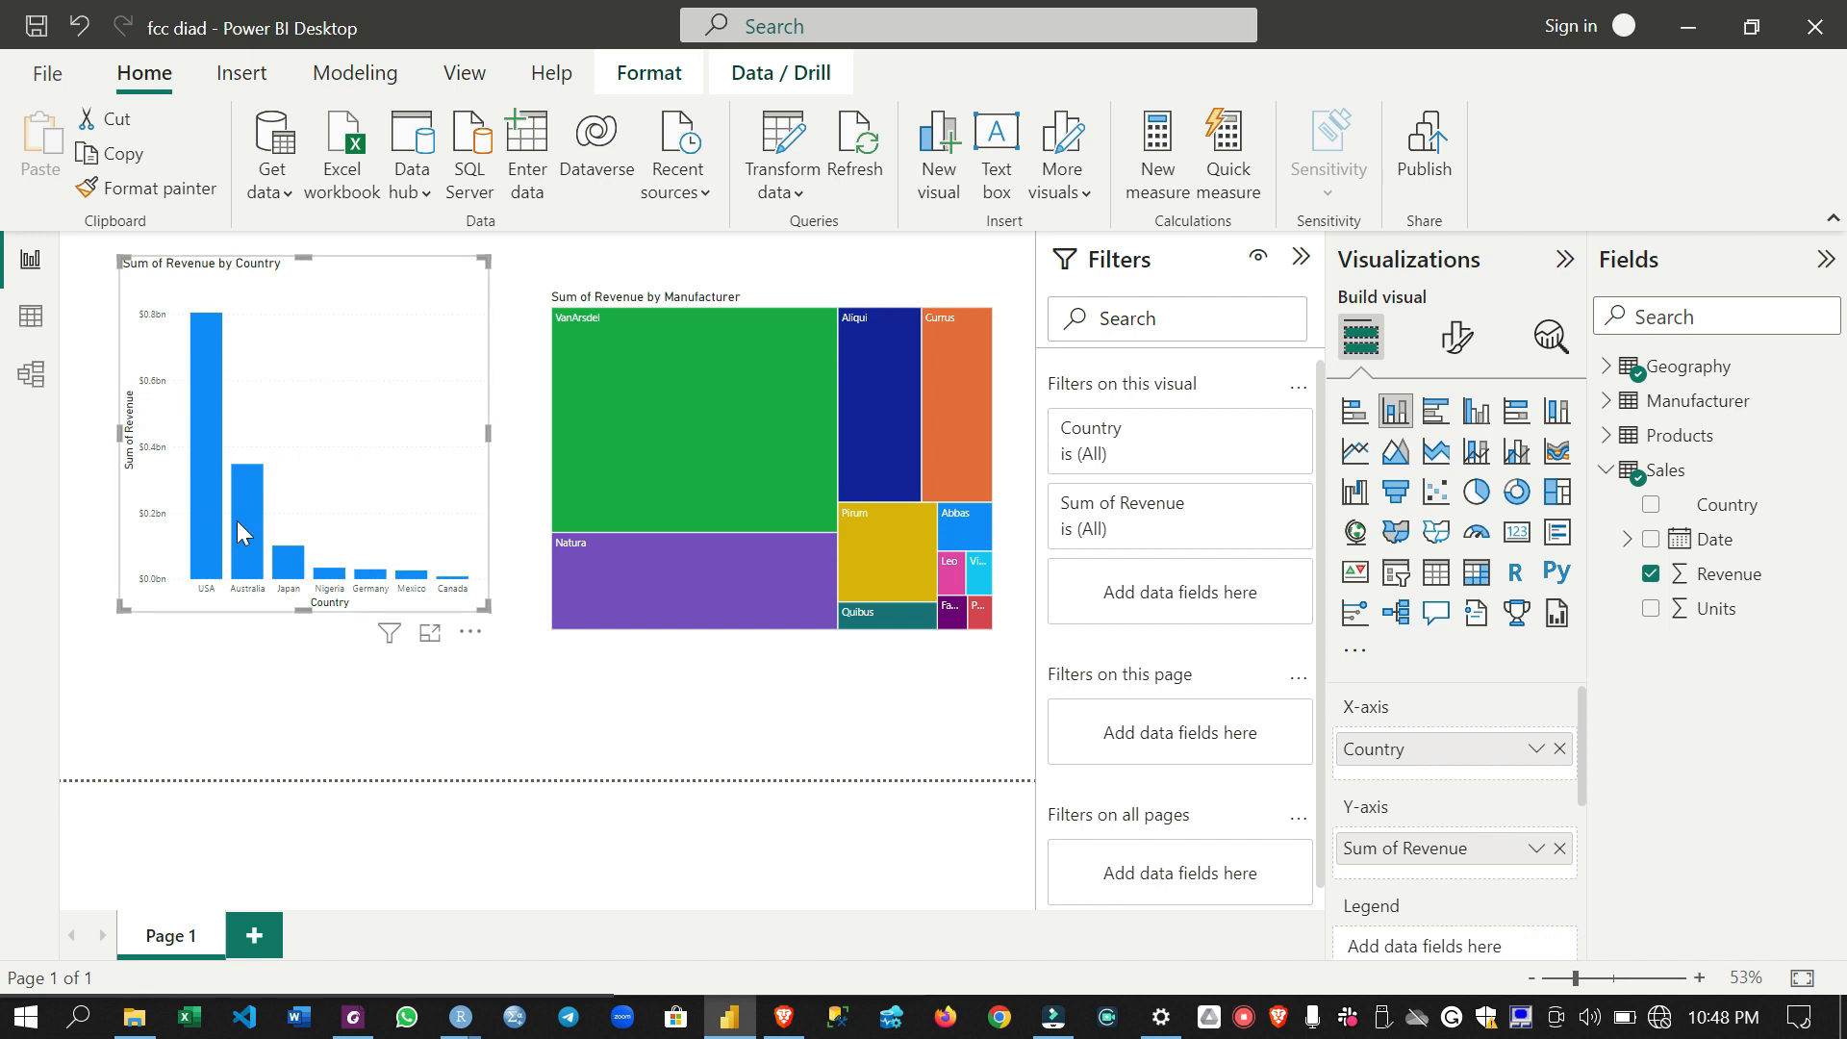
- Cross-highlight the country chart by VanArsdel, Natura and the smallest treemap manufacturer in turn, clearing the selection at the end
left_click(637, 412)
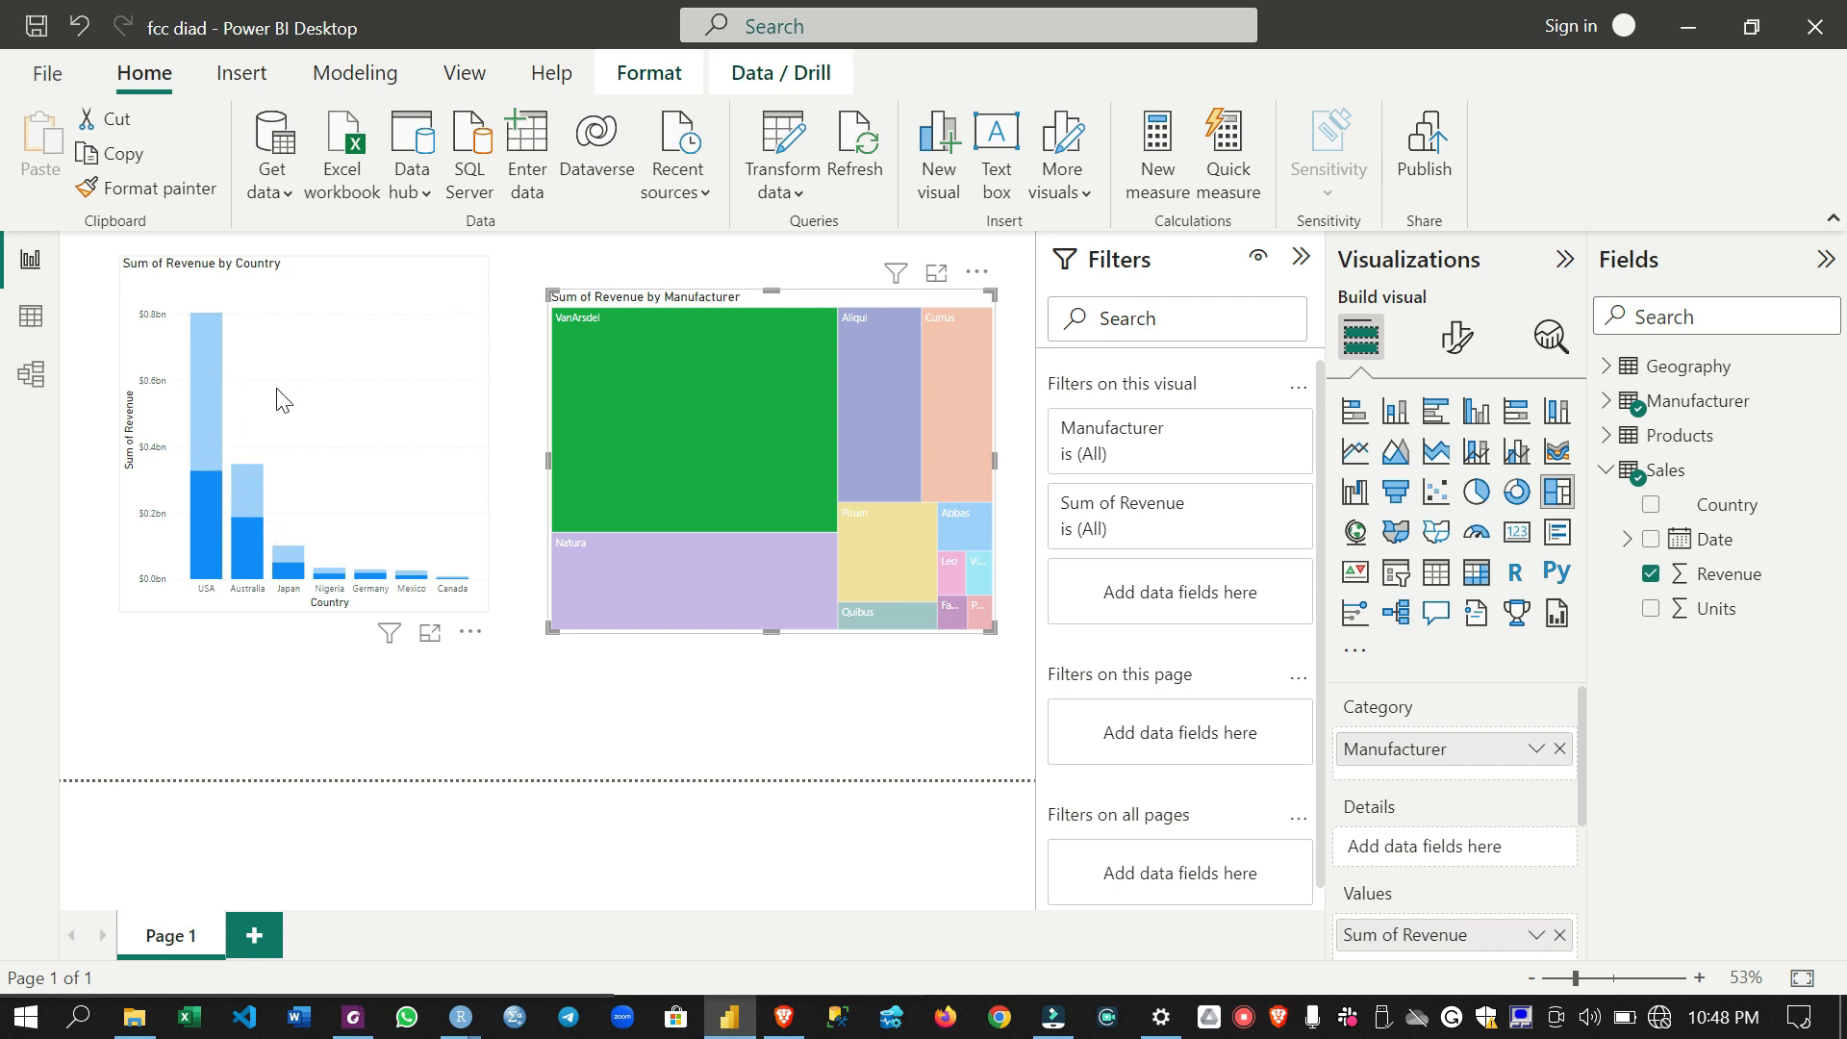
mouse_move(748, 376)
mouse_move(897, 481)
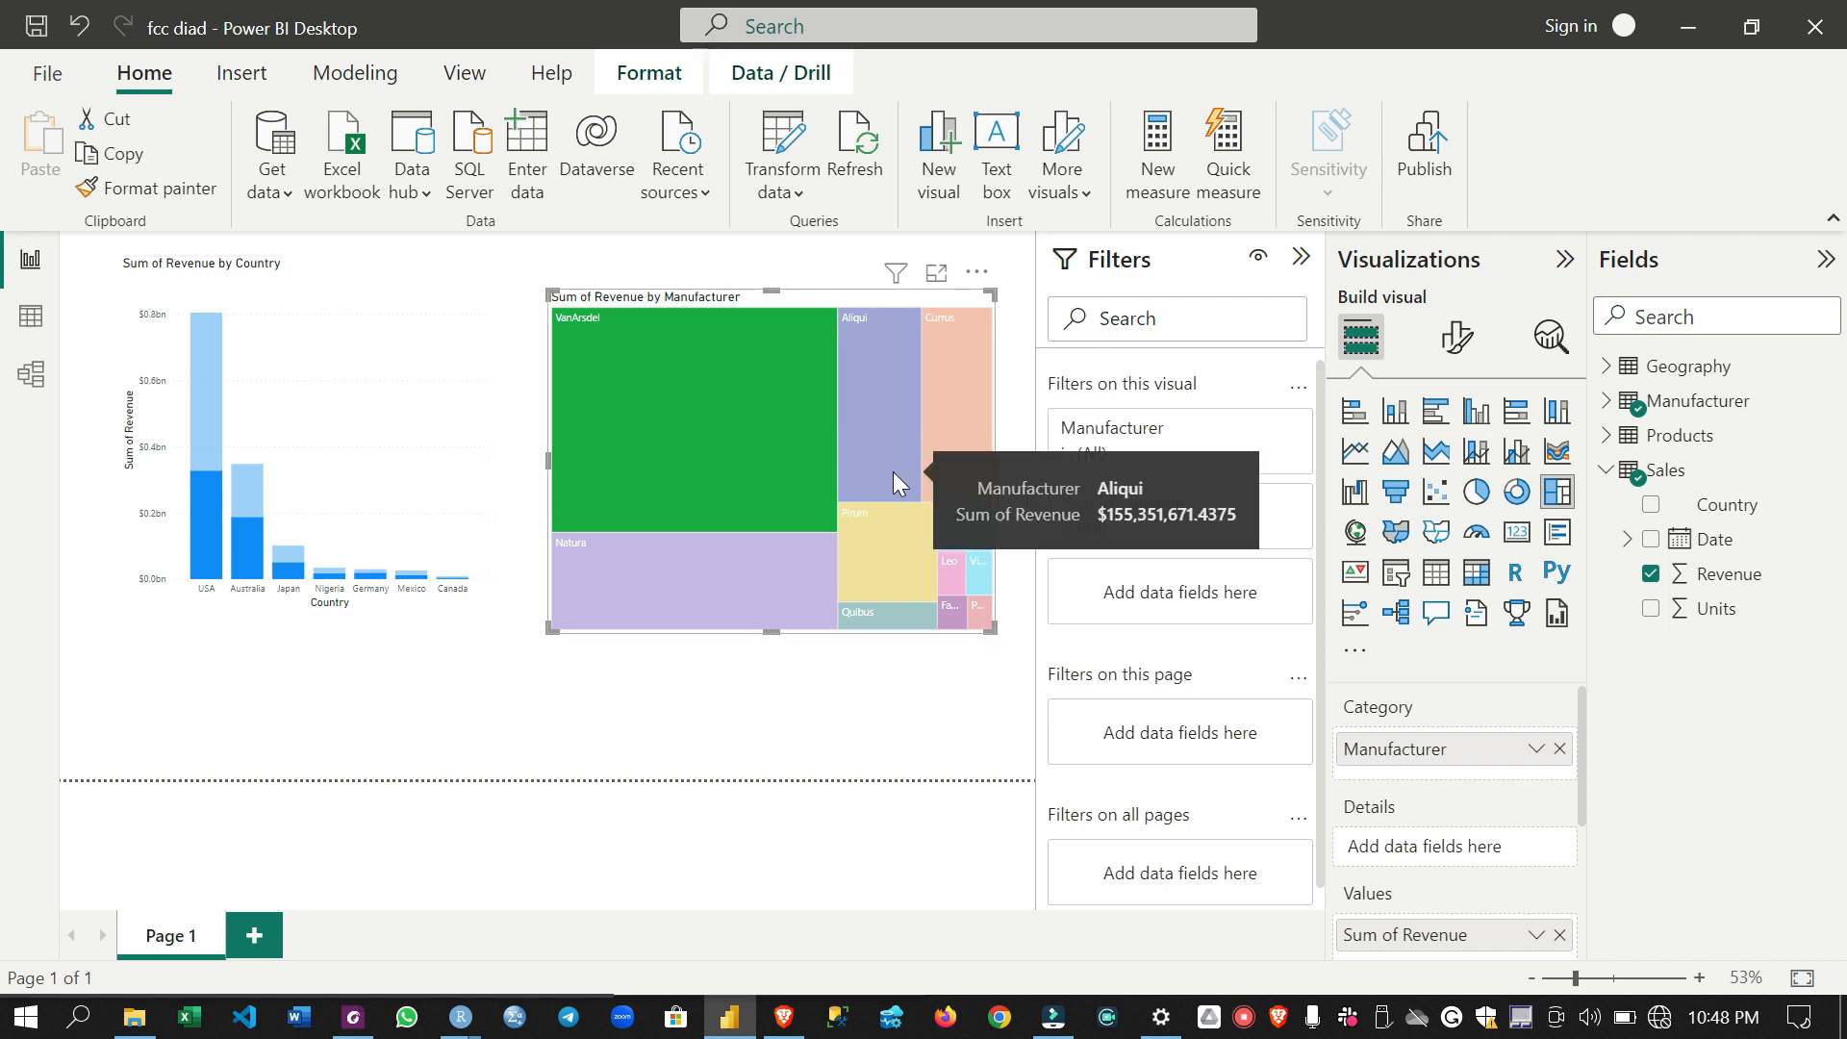
left_click(665, 429)
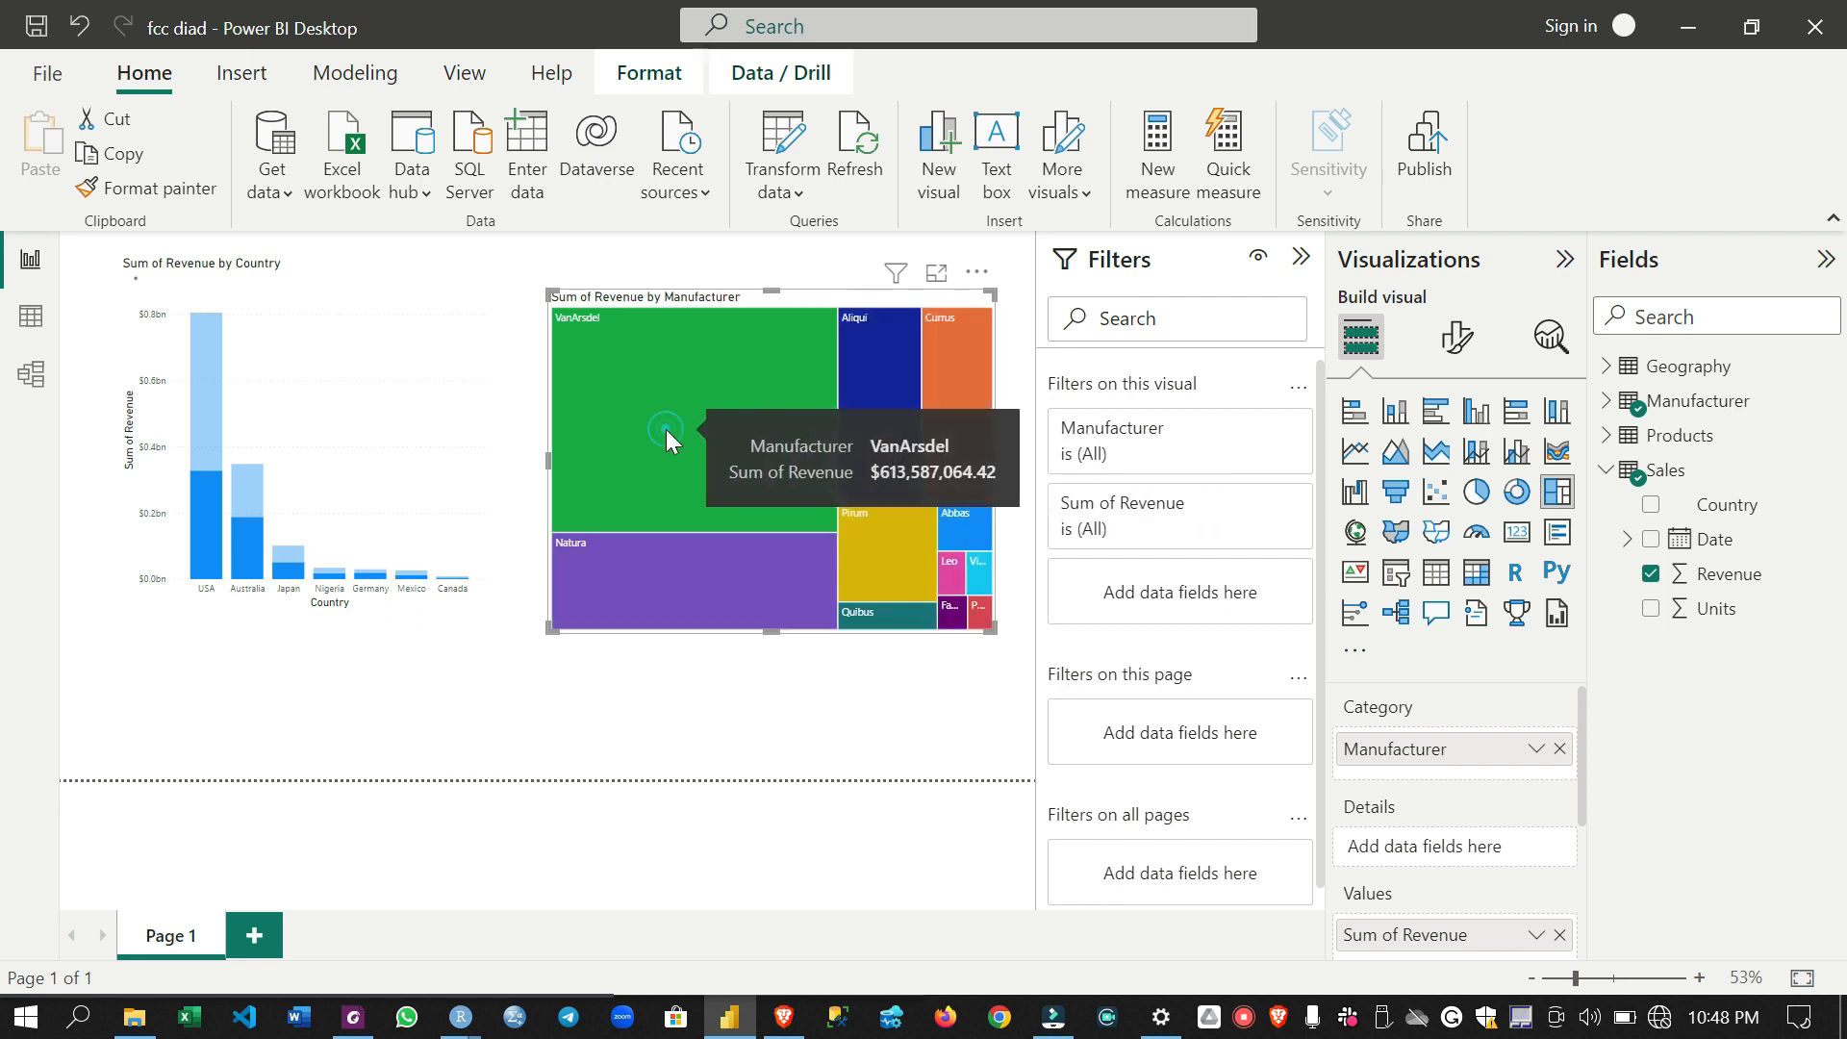
left_click(650, 583)
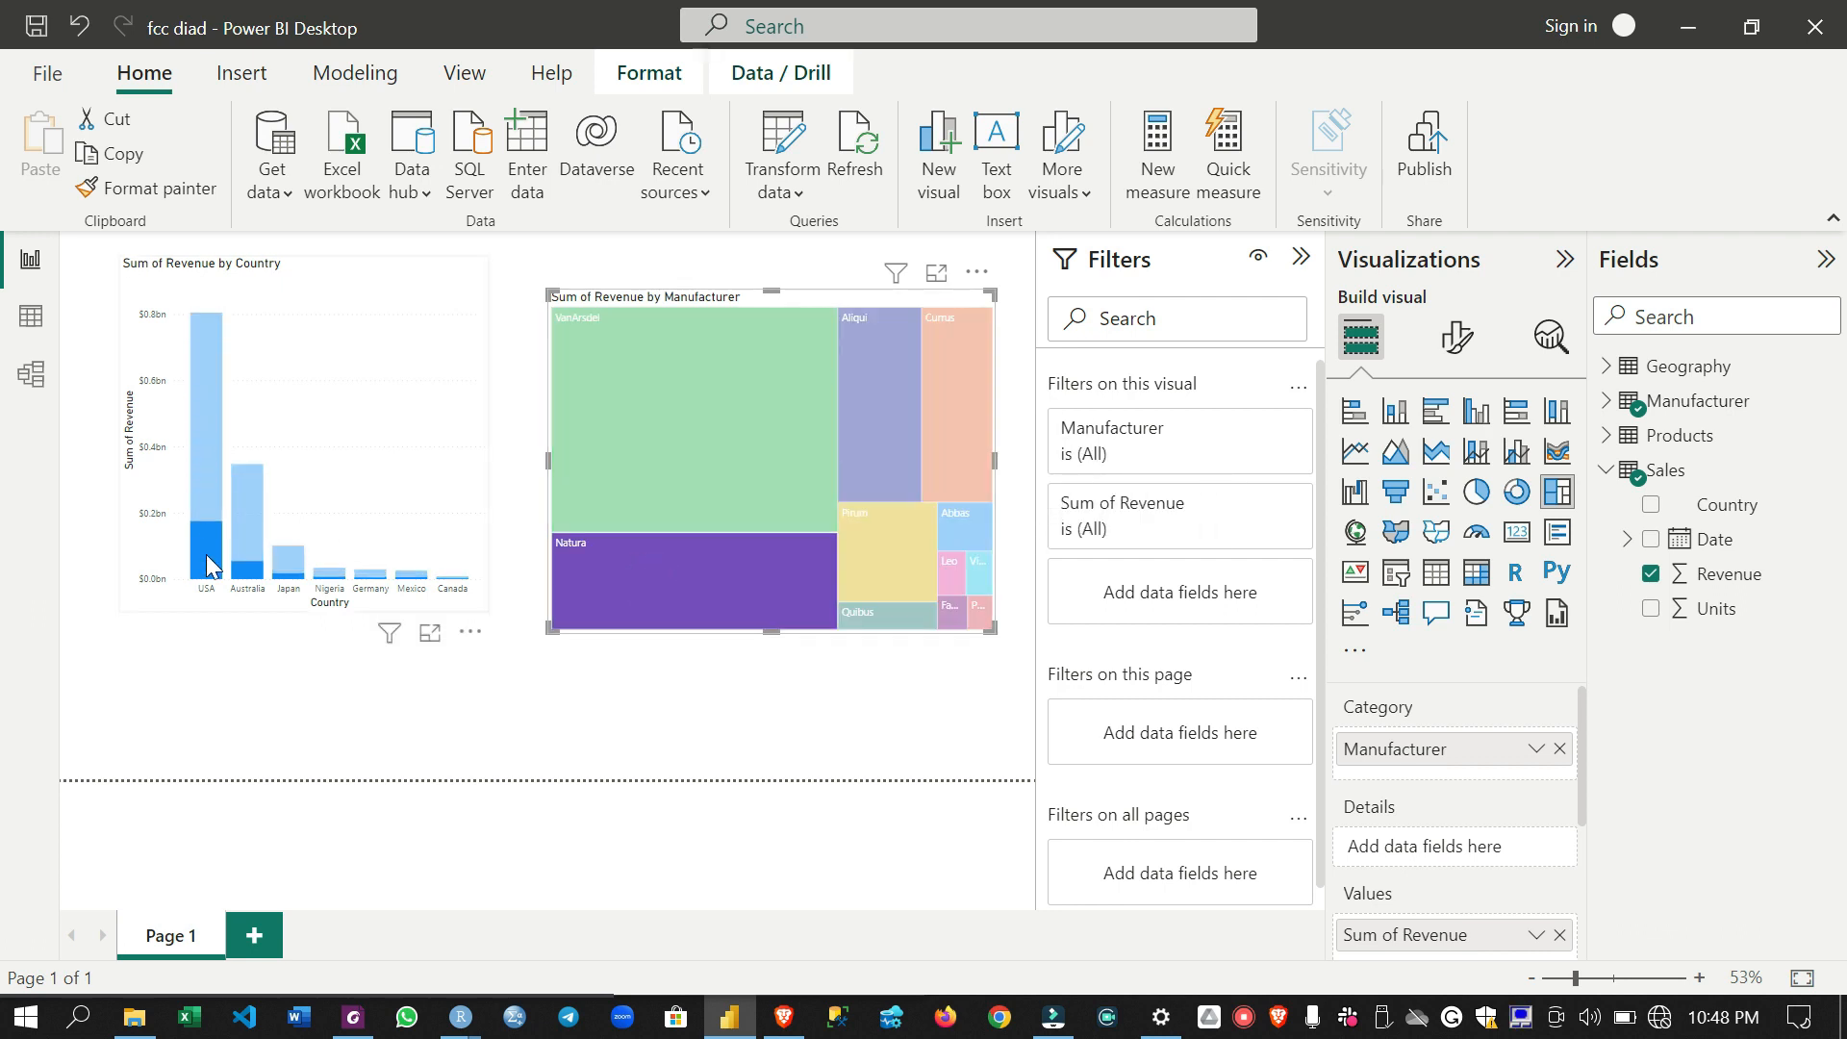
left_click(629, 614)
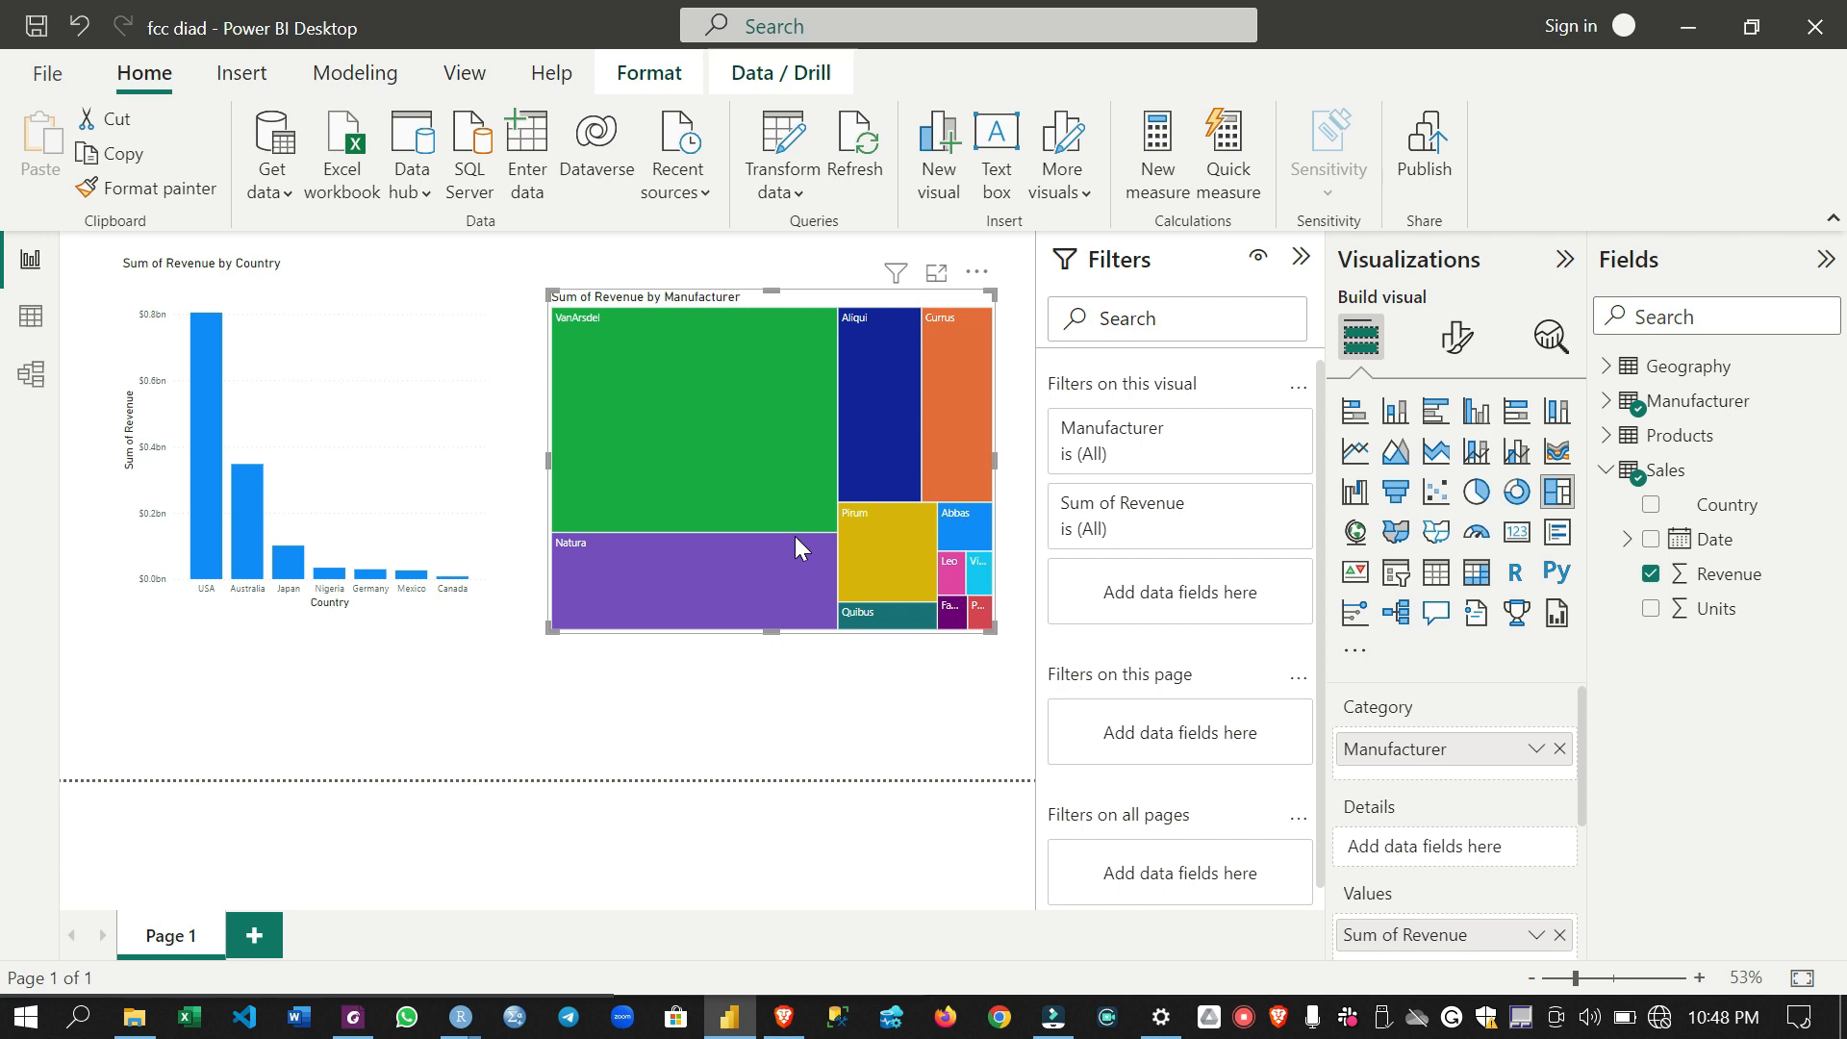
left_click(980, 610)
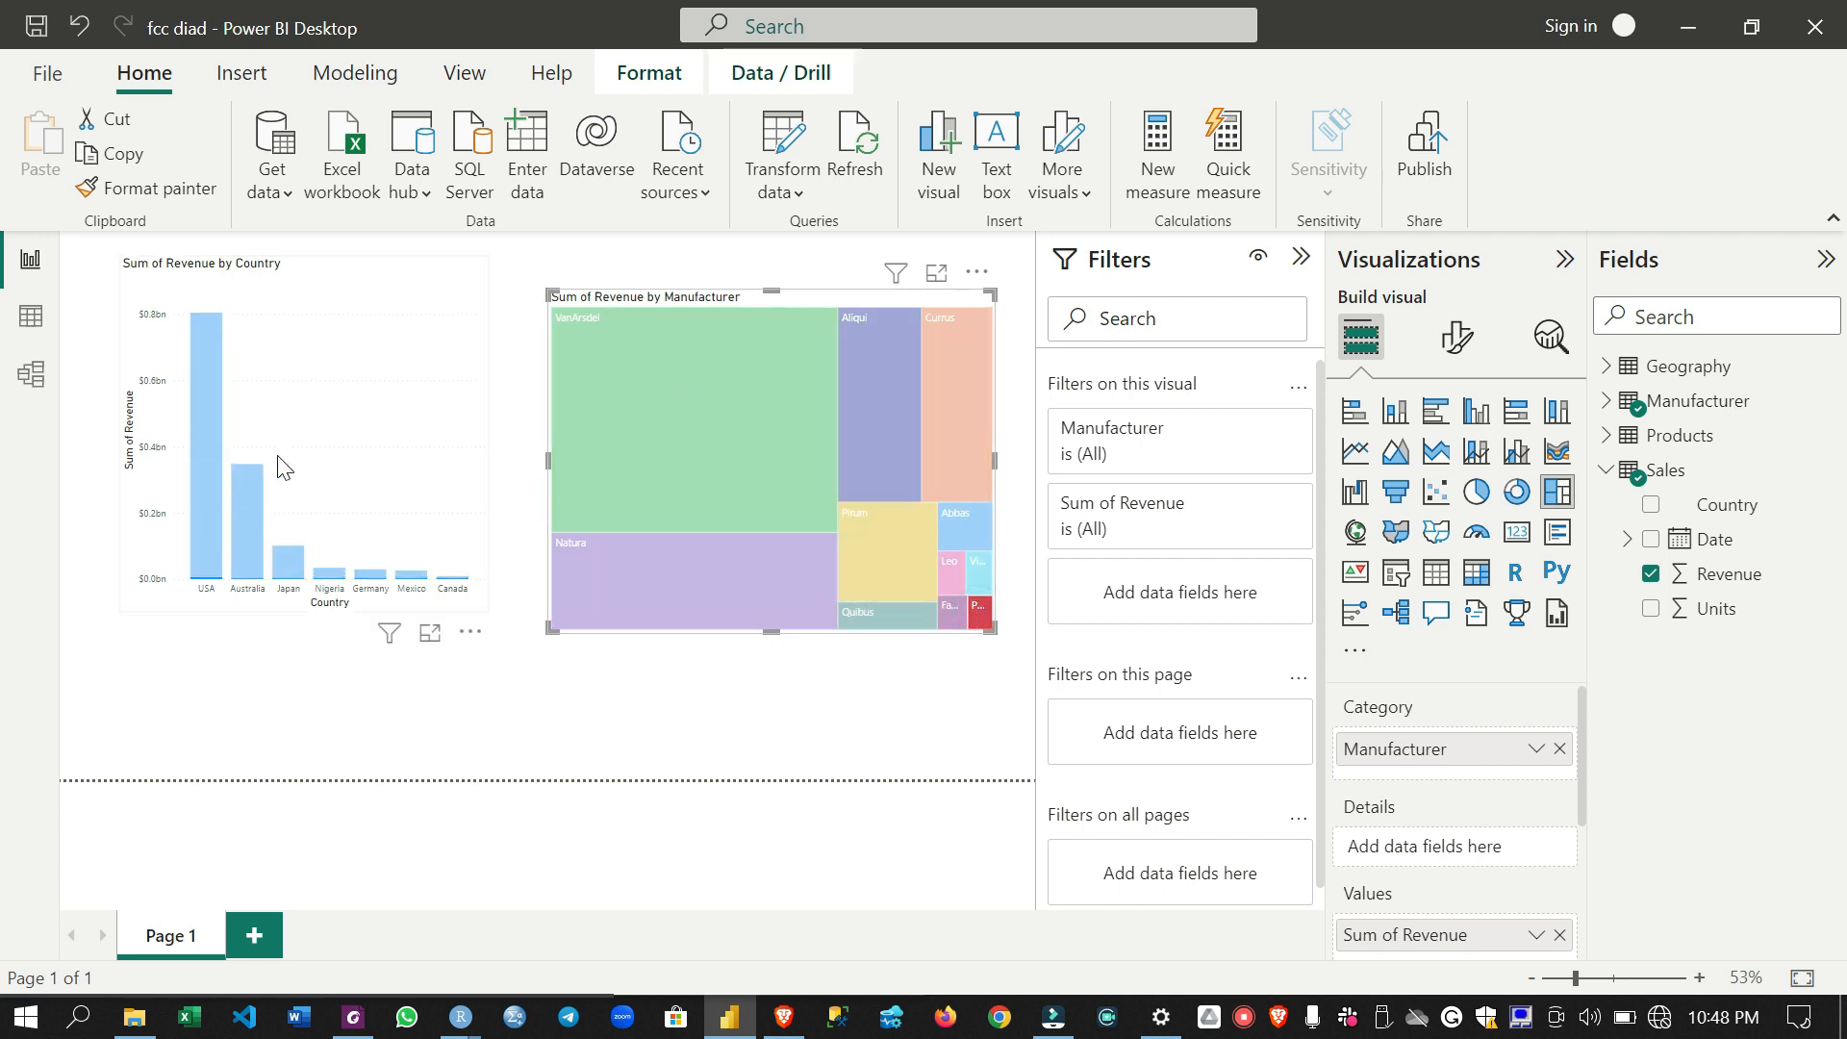
left_click(986, 618)
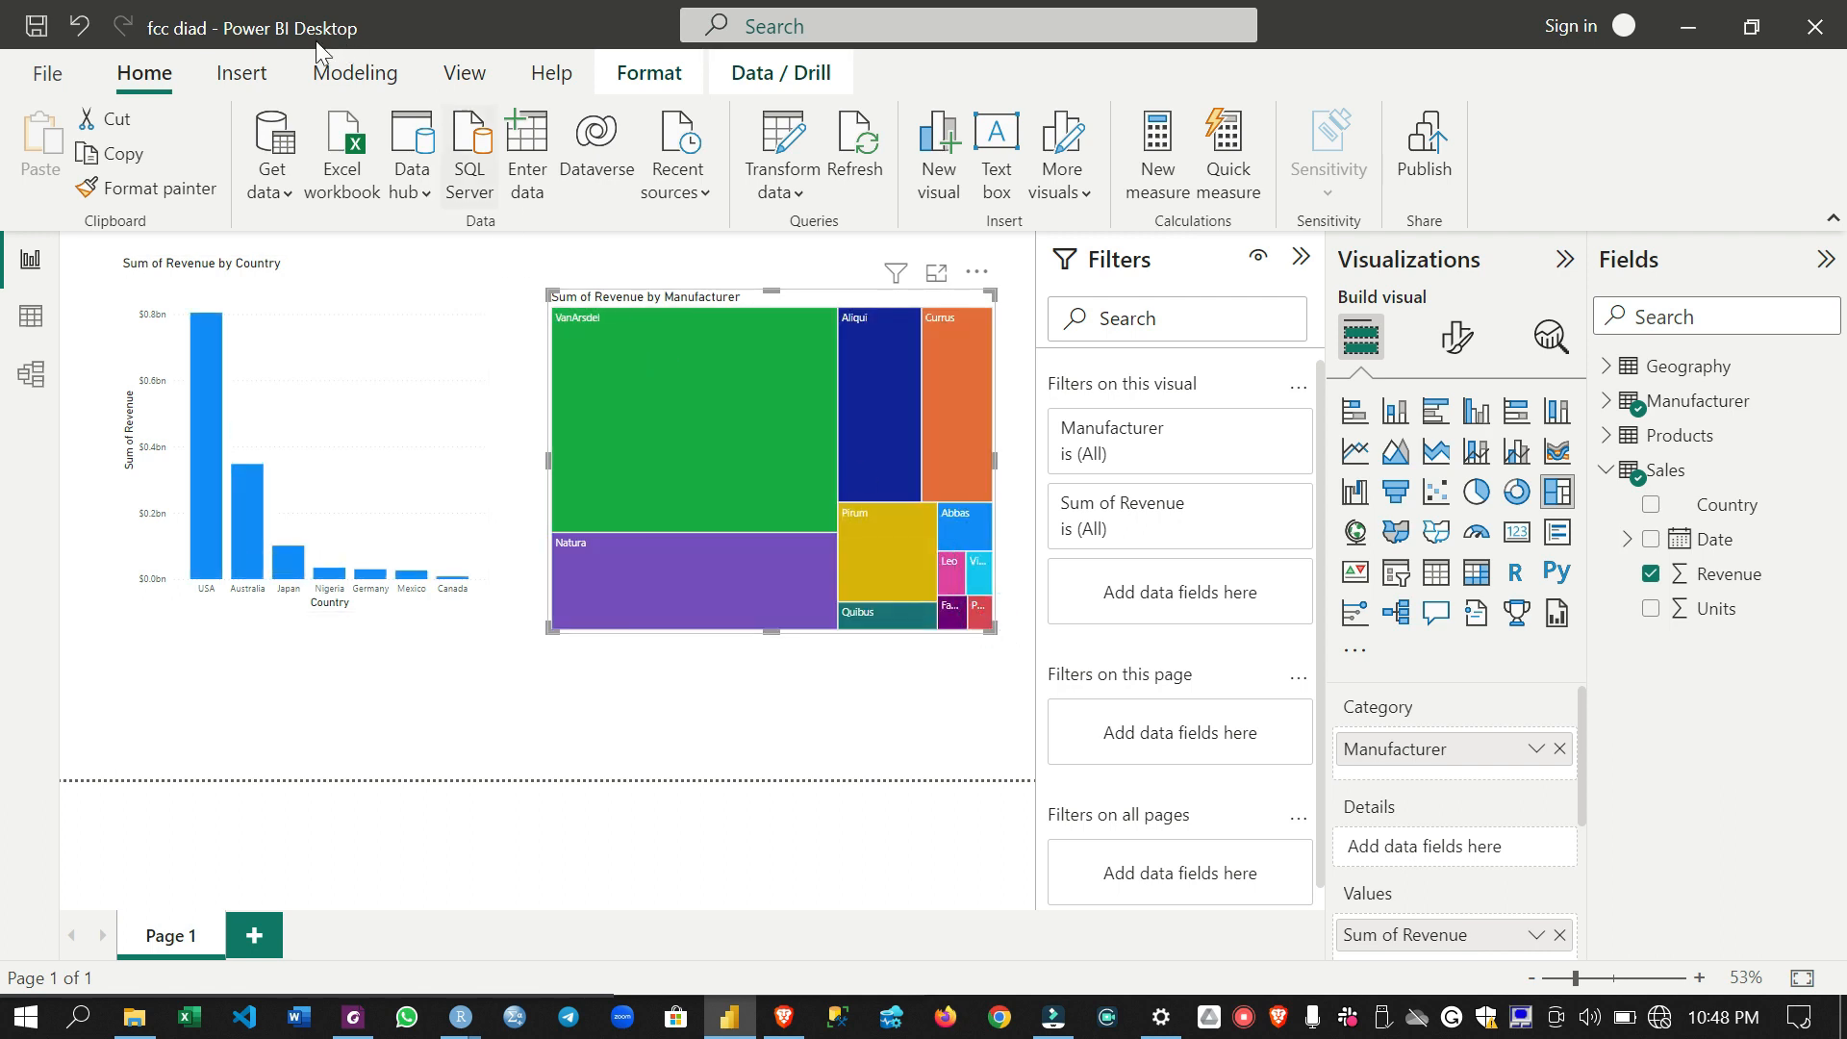
- Turn on interaction editing for the treemap and test the Highlight interaction on the country chart with Pomum
left_click(642, 74)
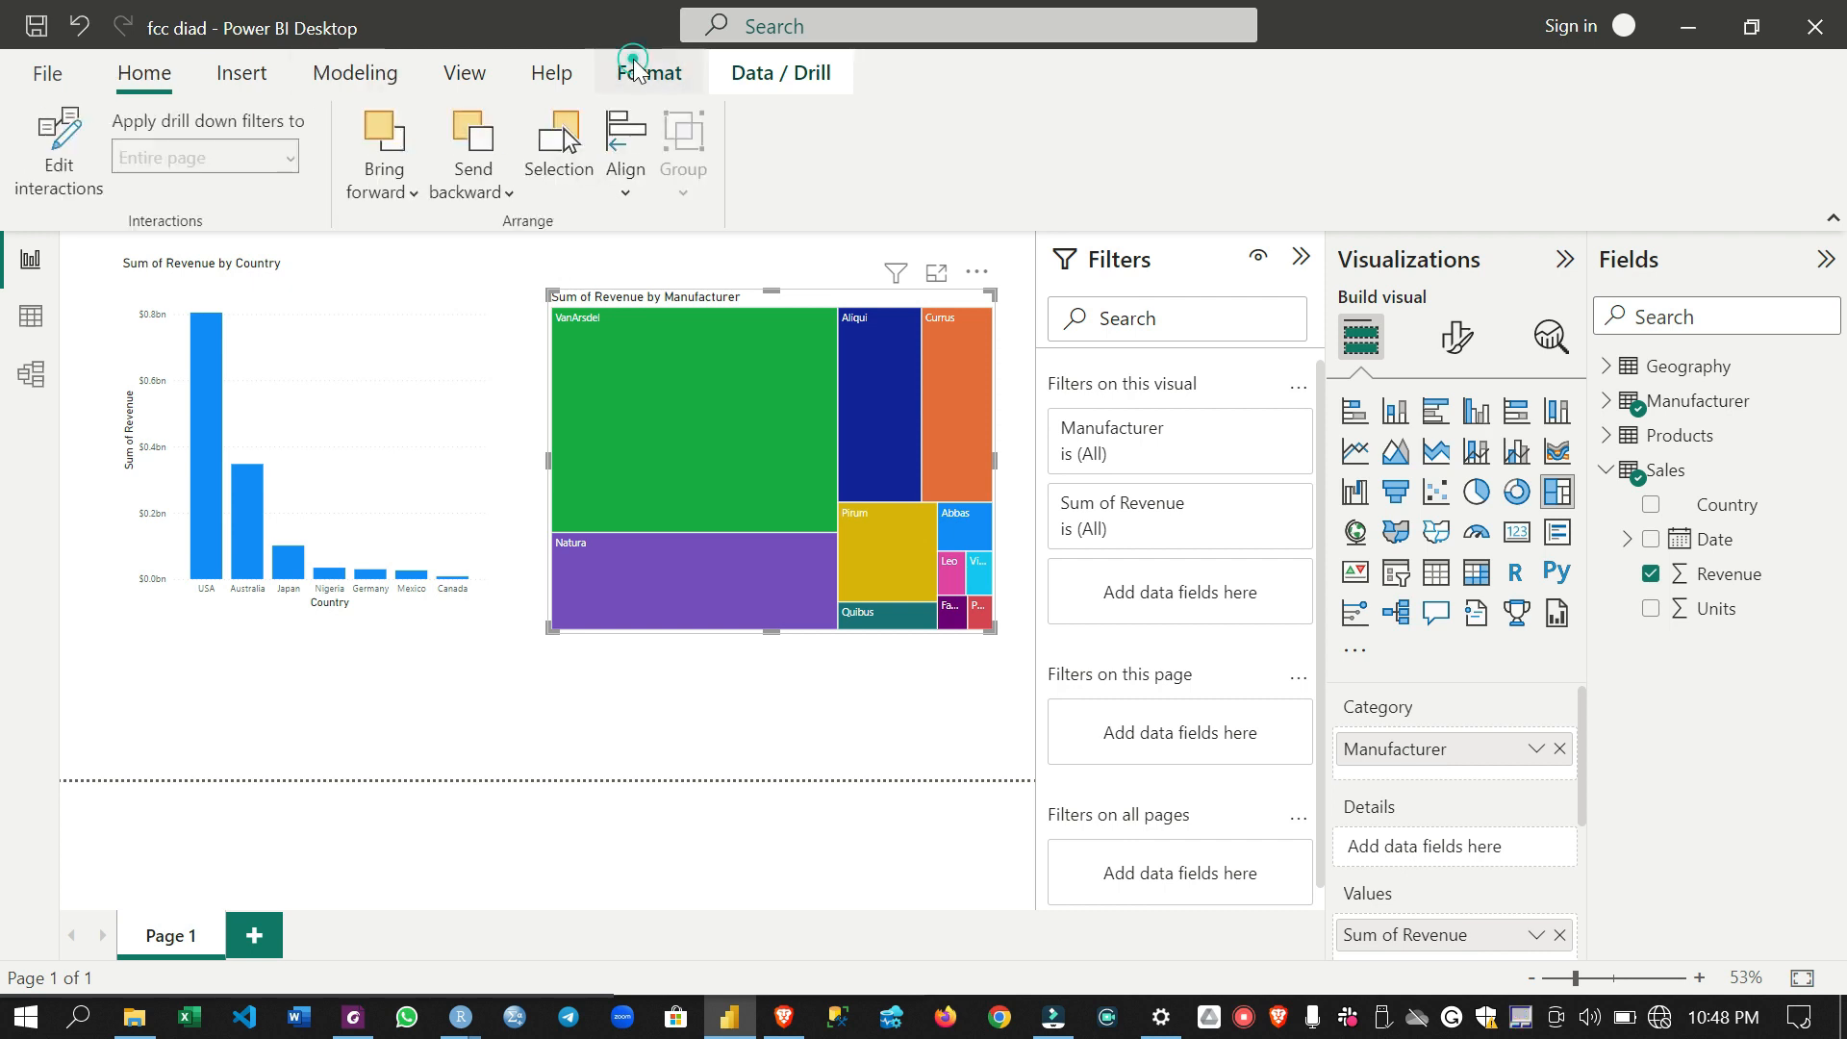
left_click(58, 154)
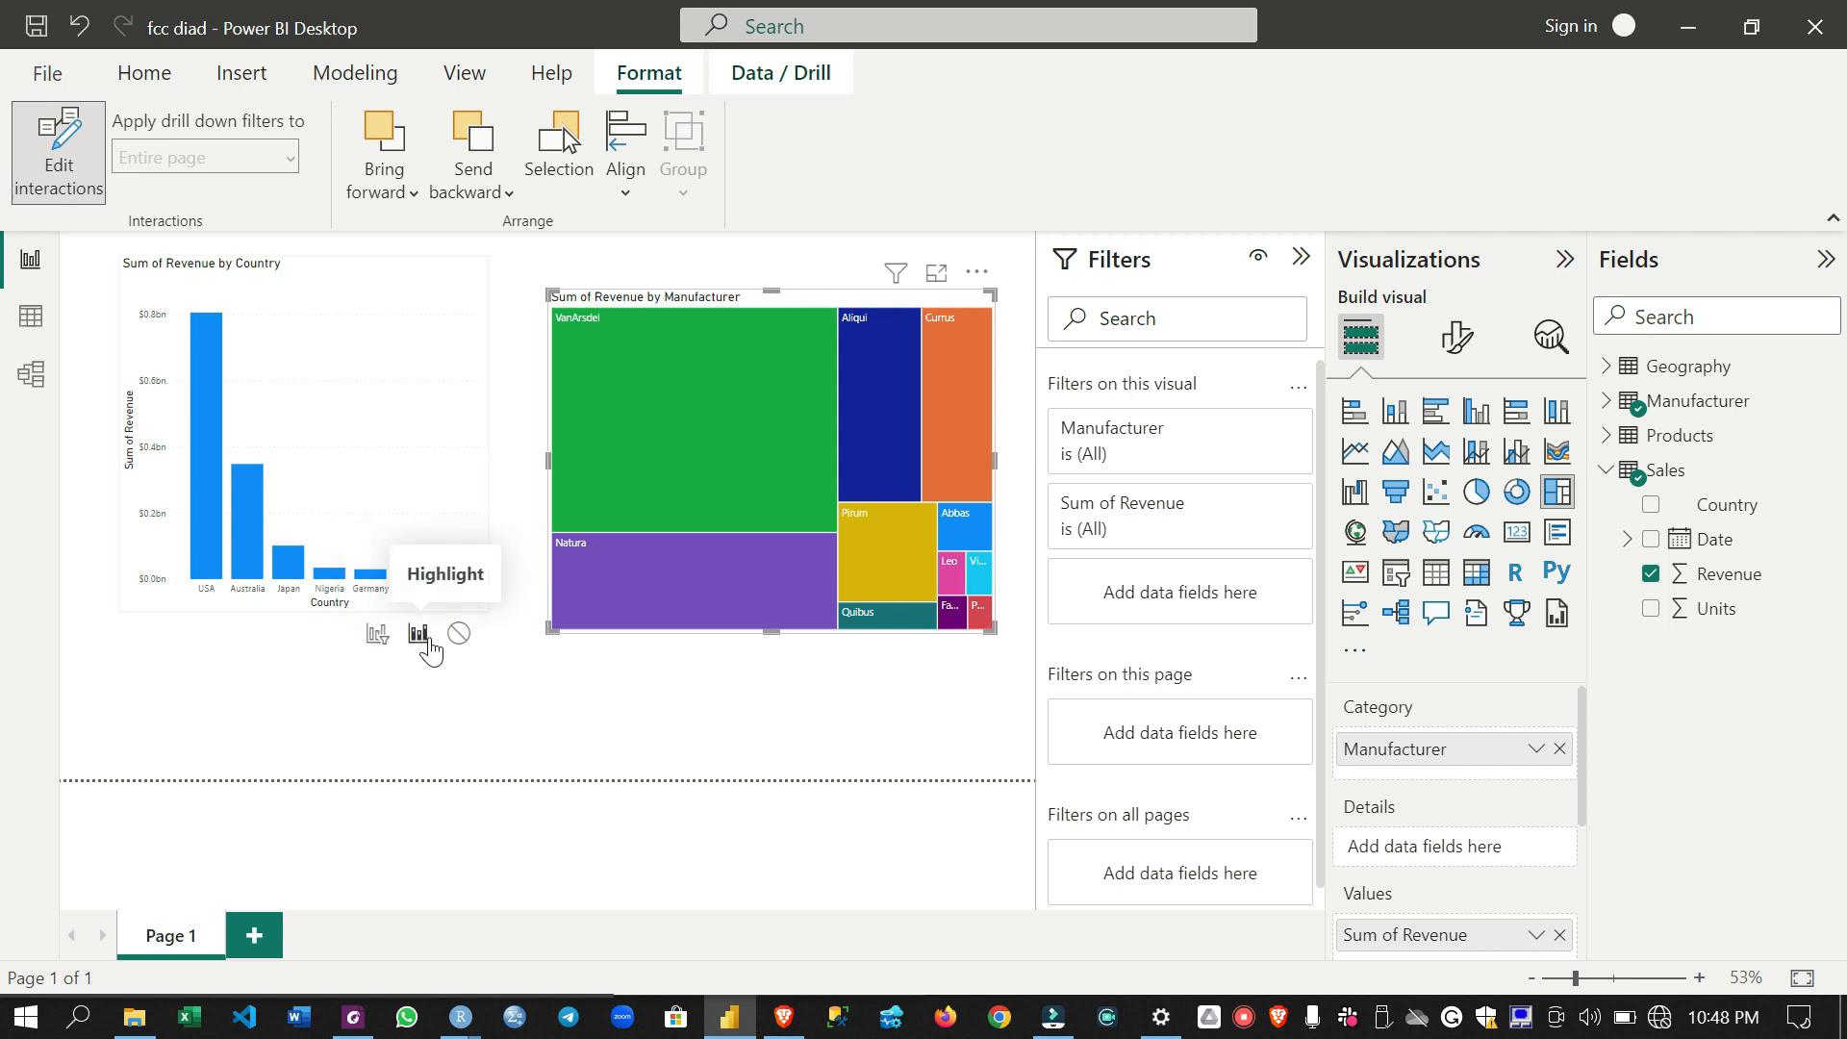
left_click(458, 637)
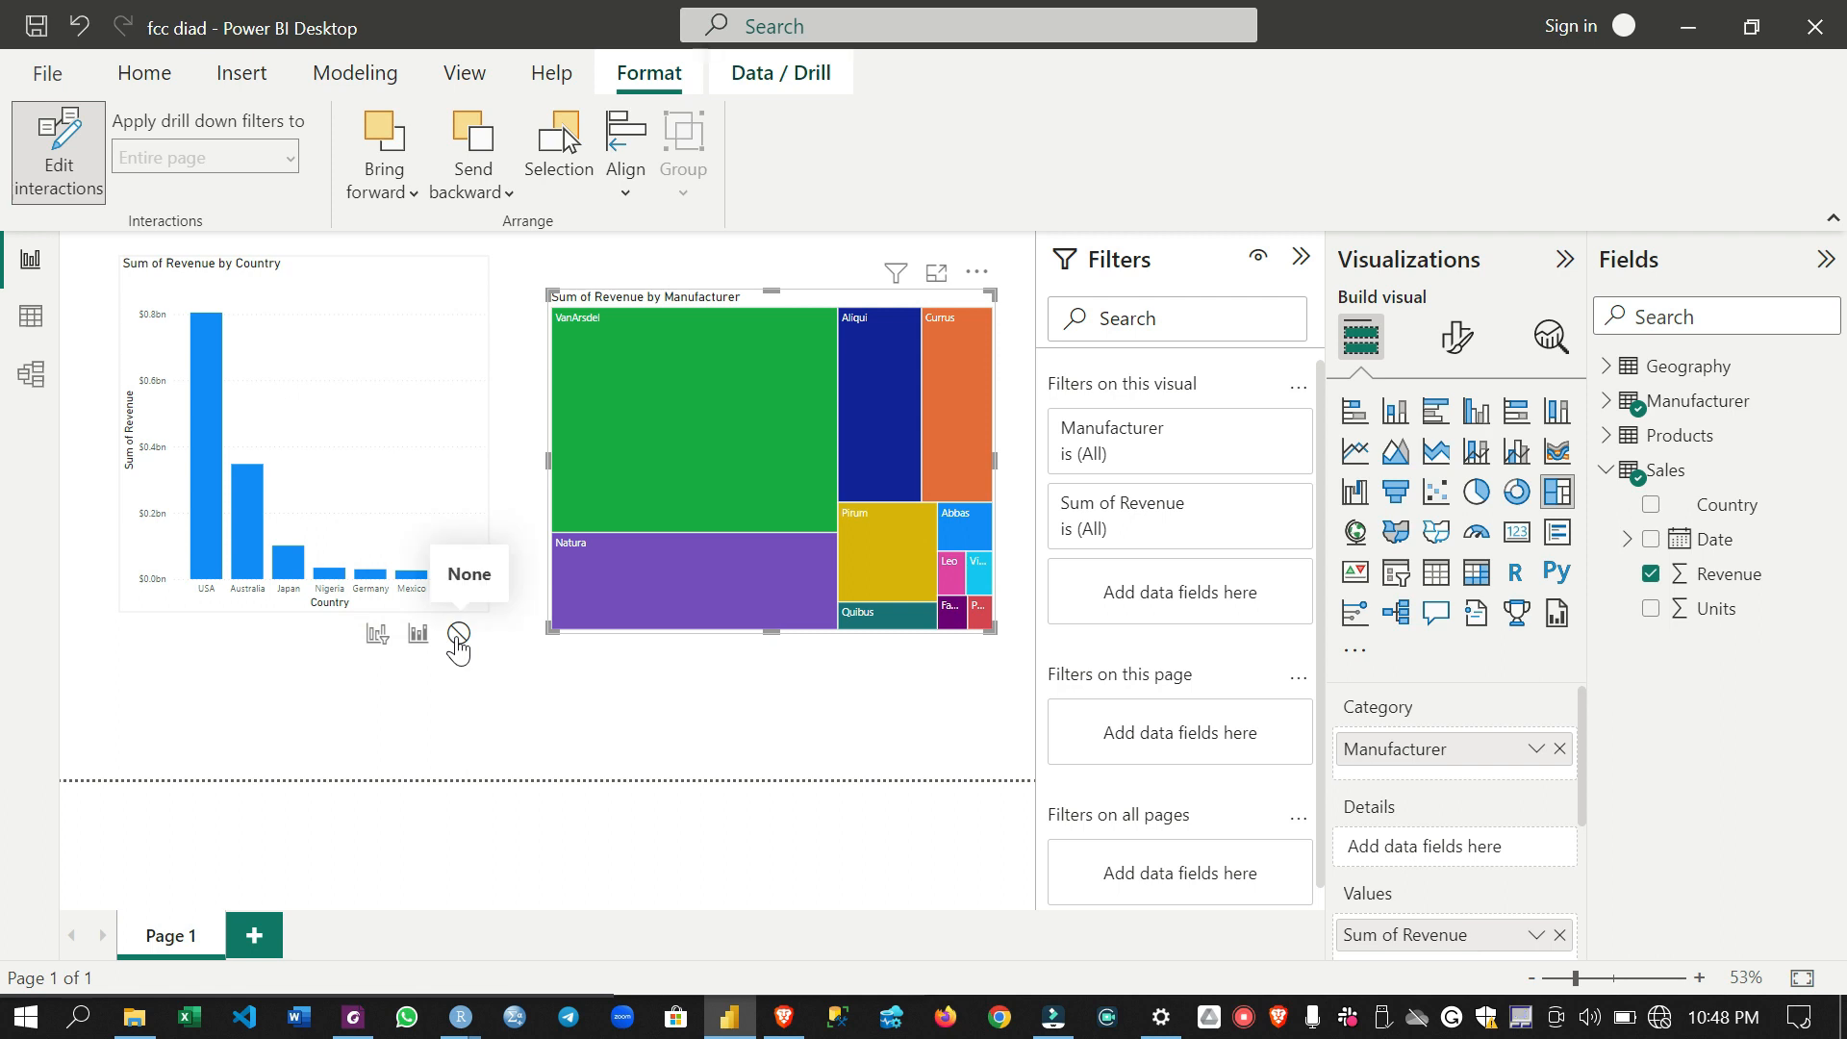
left_click(411, 639)
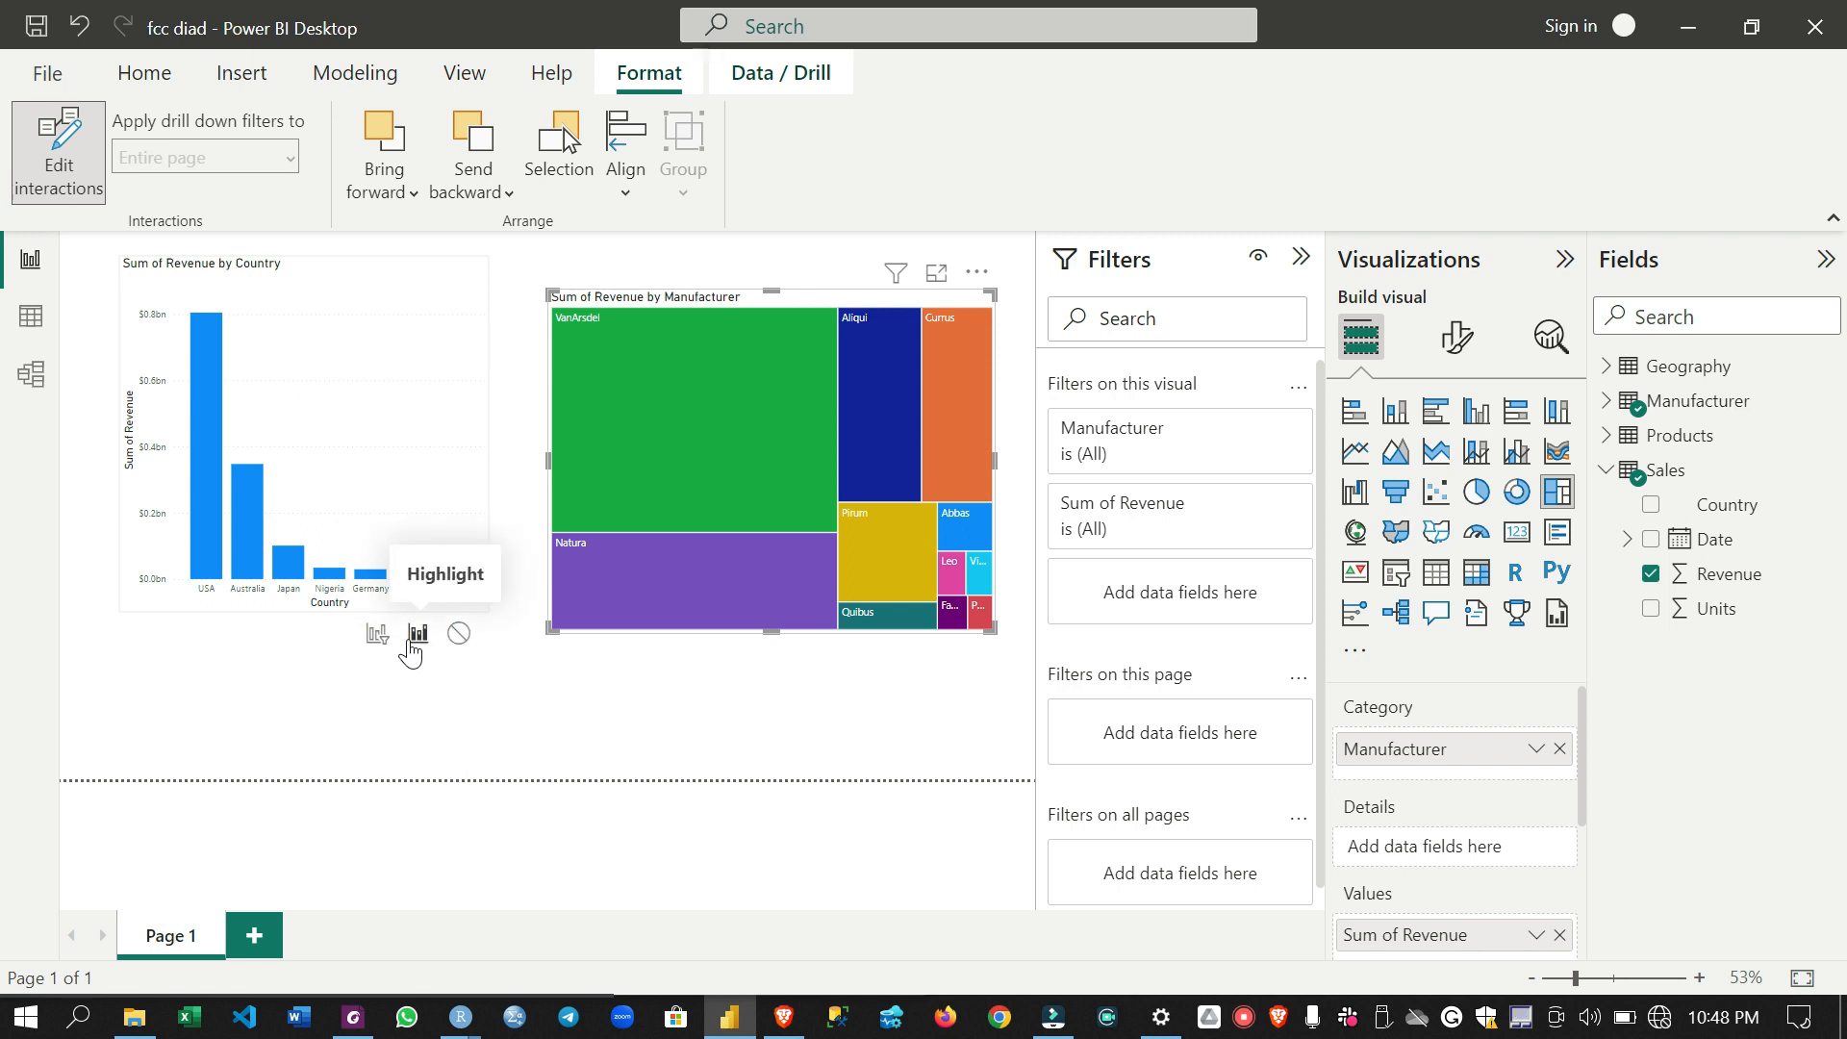
left_click(977, 613)
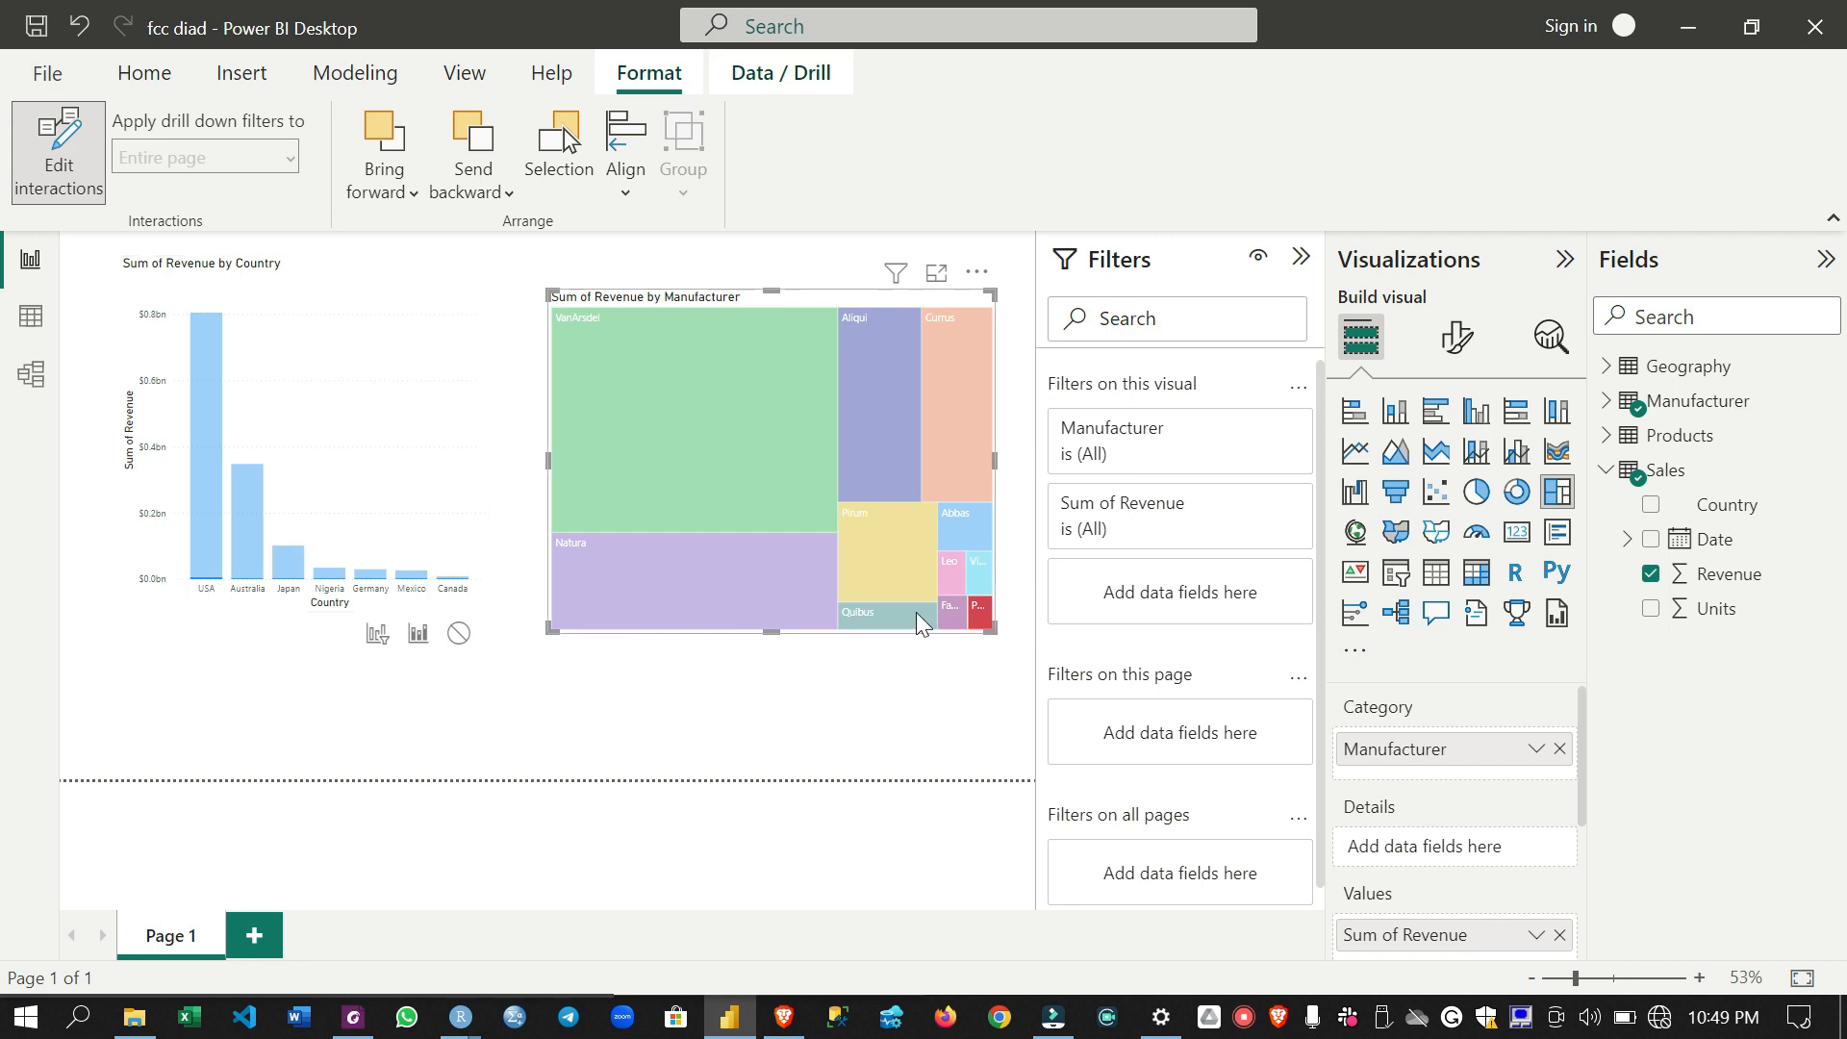
left_click(982, 616)
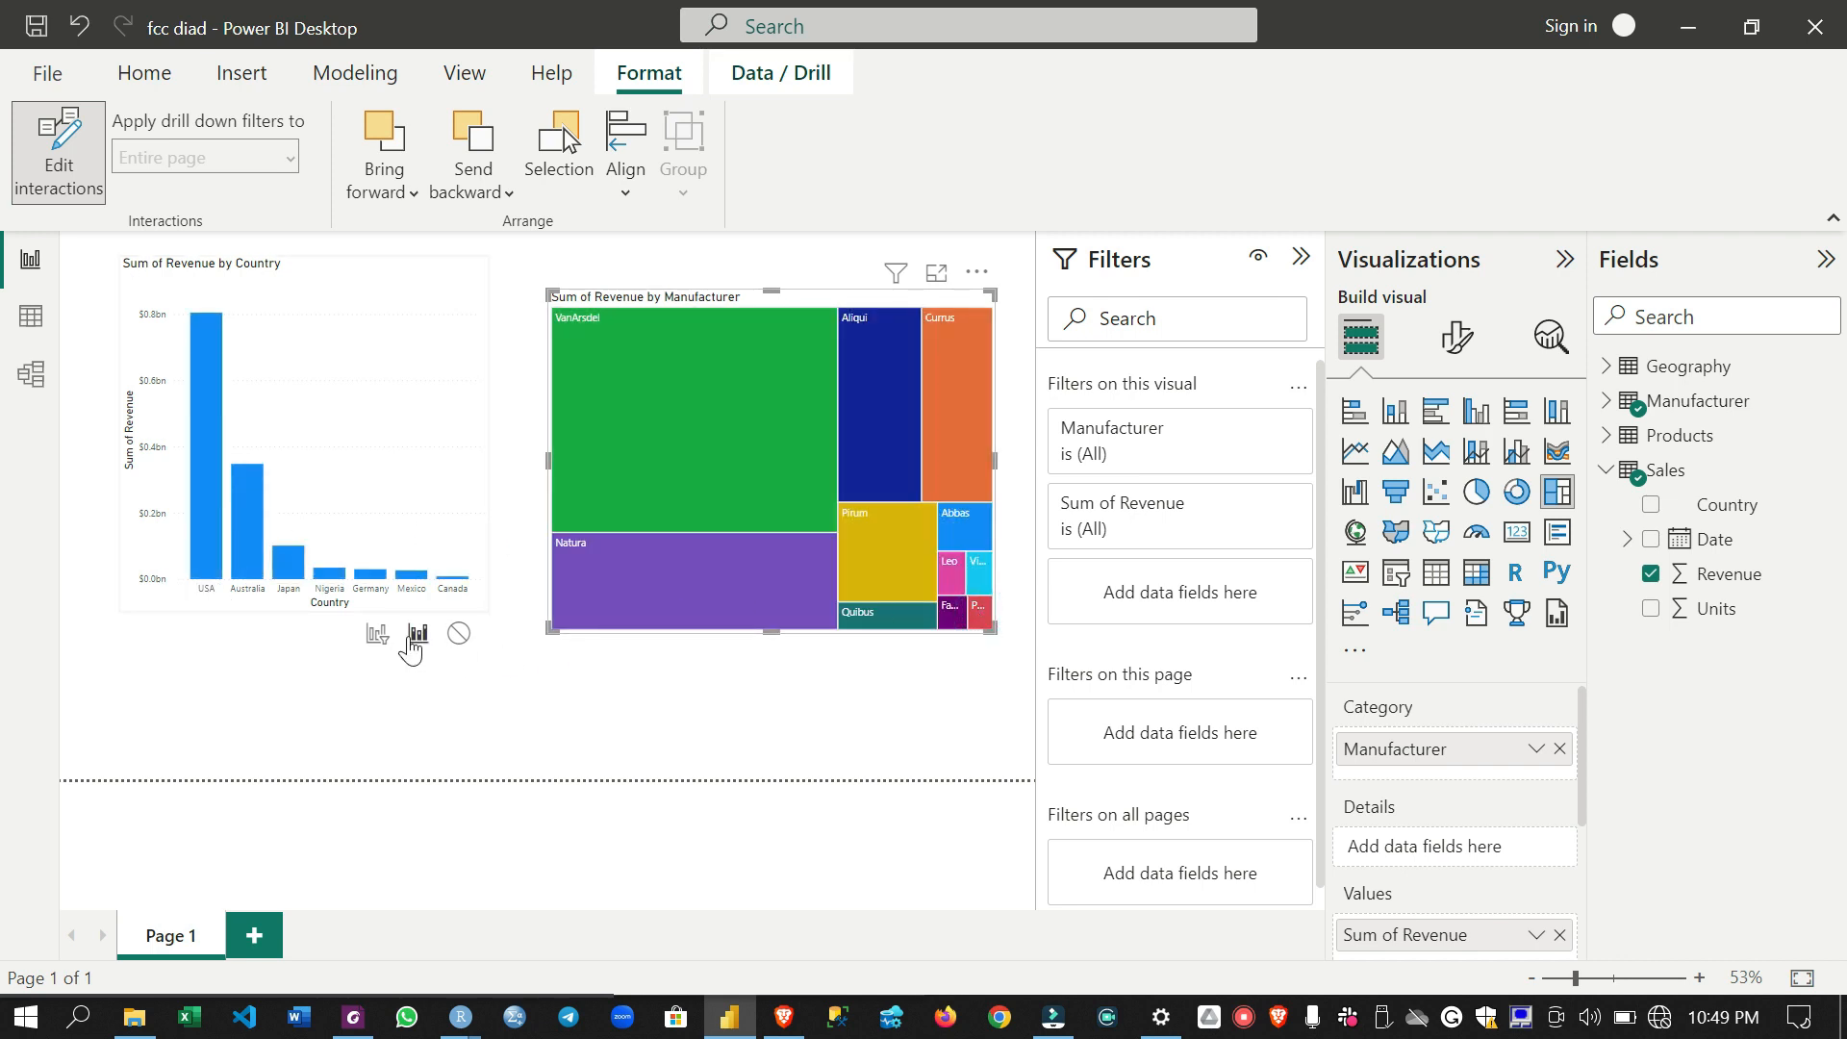
- Set the treemap's interaction with the country chart to Filter and test it with Pomum and VanArsdel
left_click(379, 637)
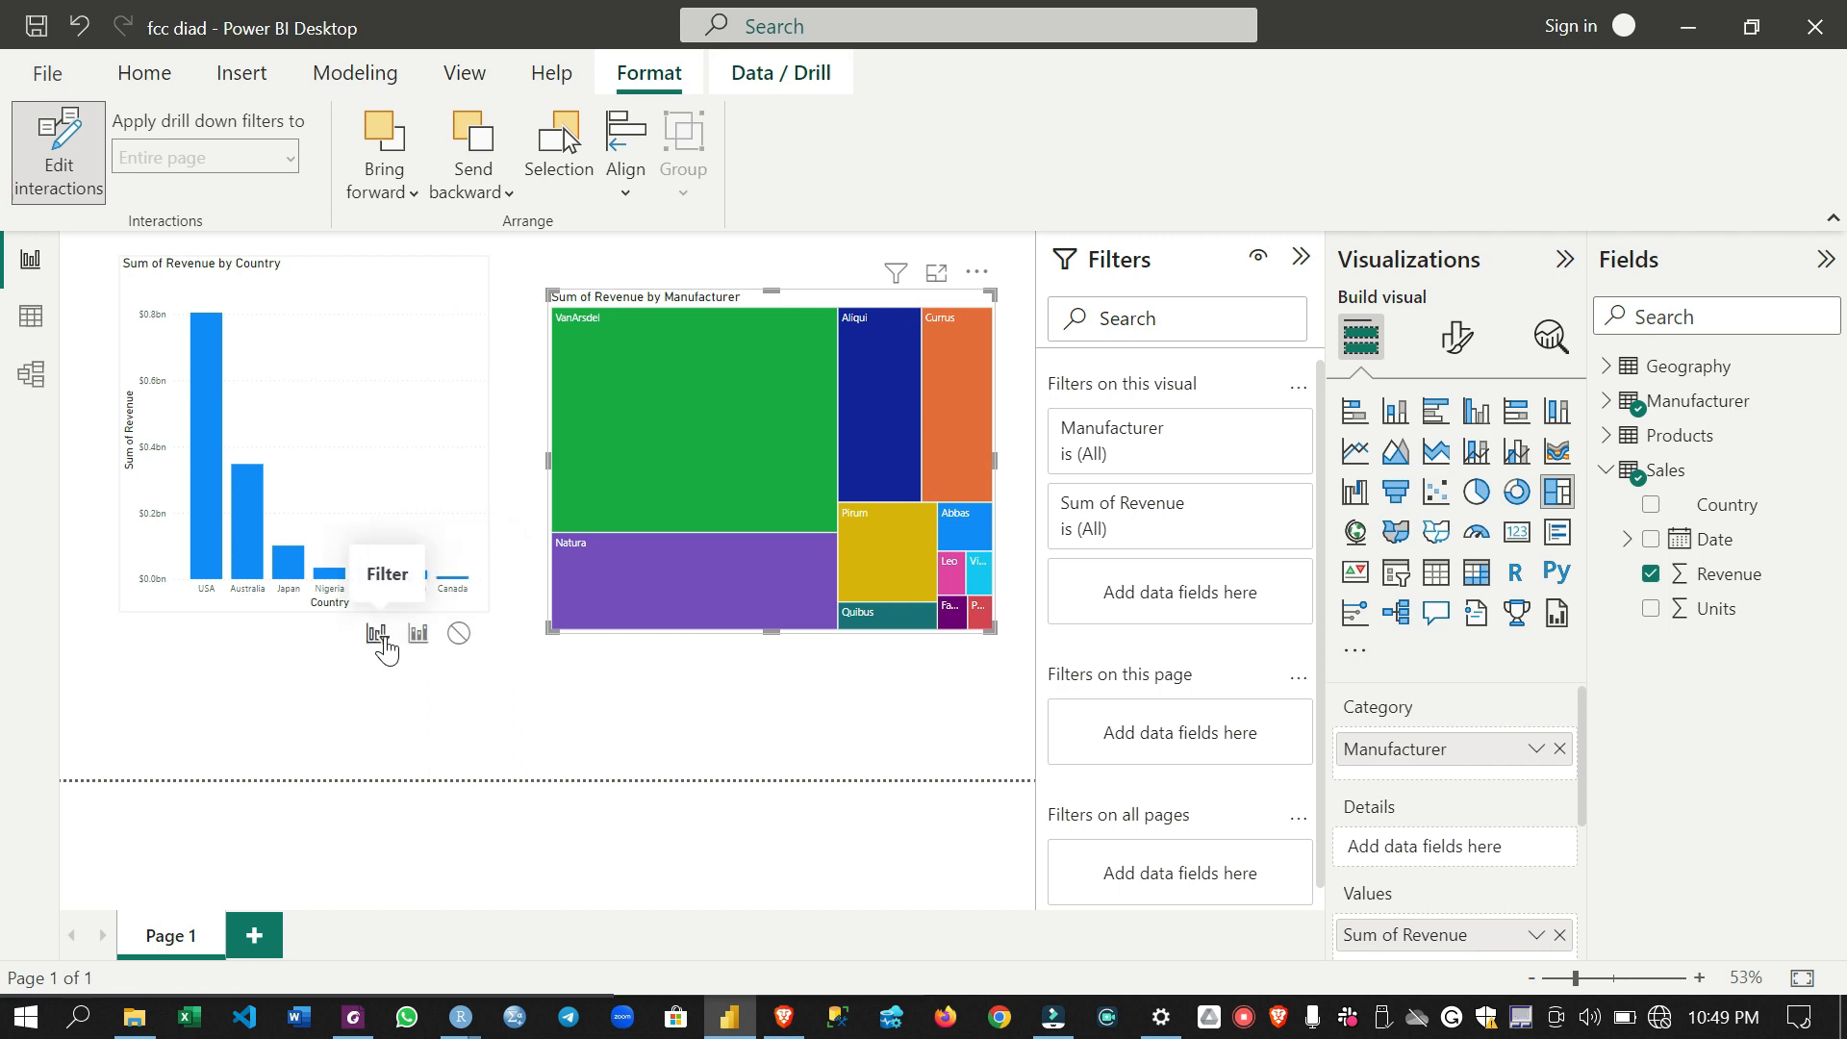
left_click(379, 636)
mouse_move(978, 616)
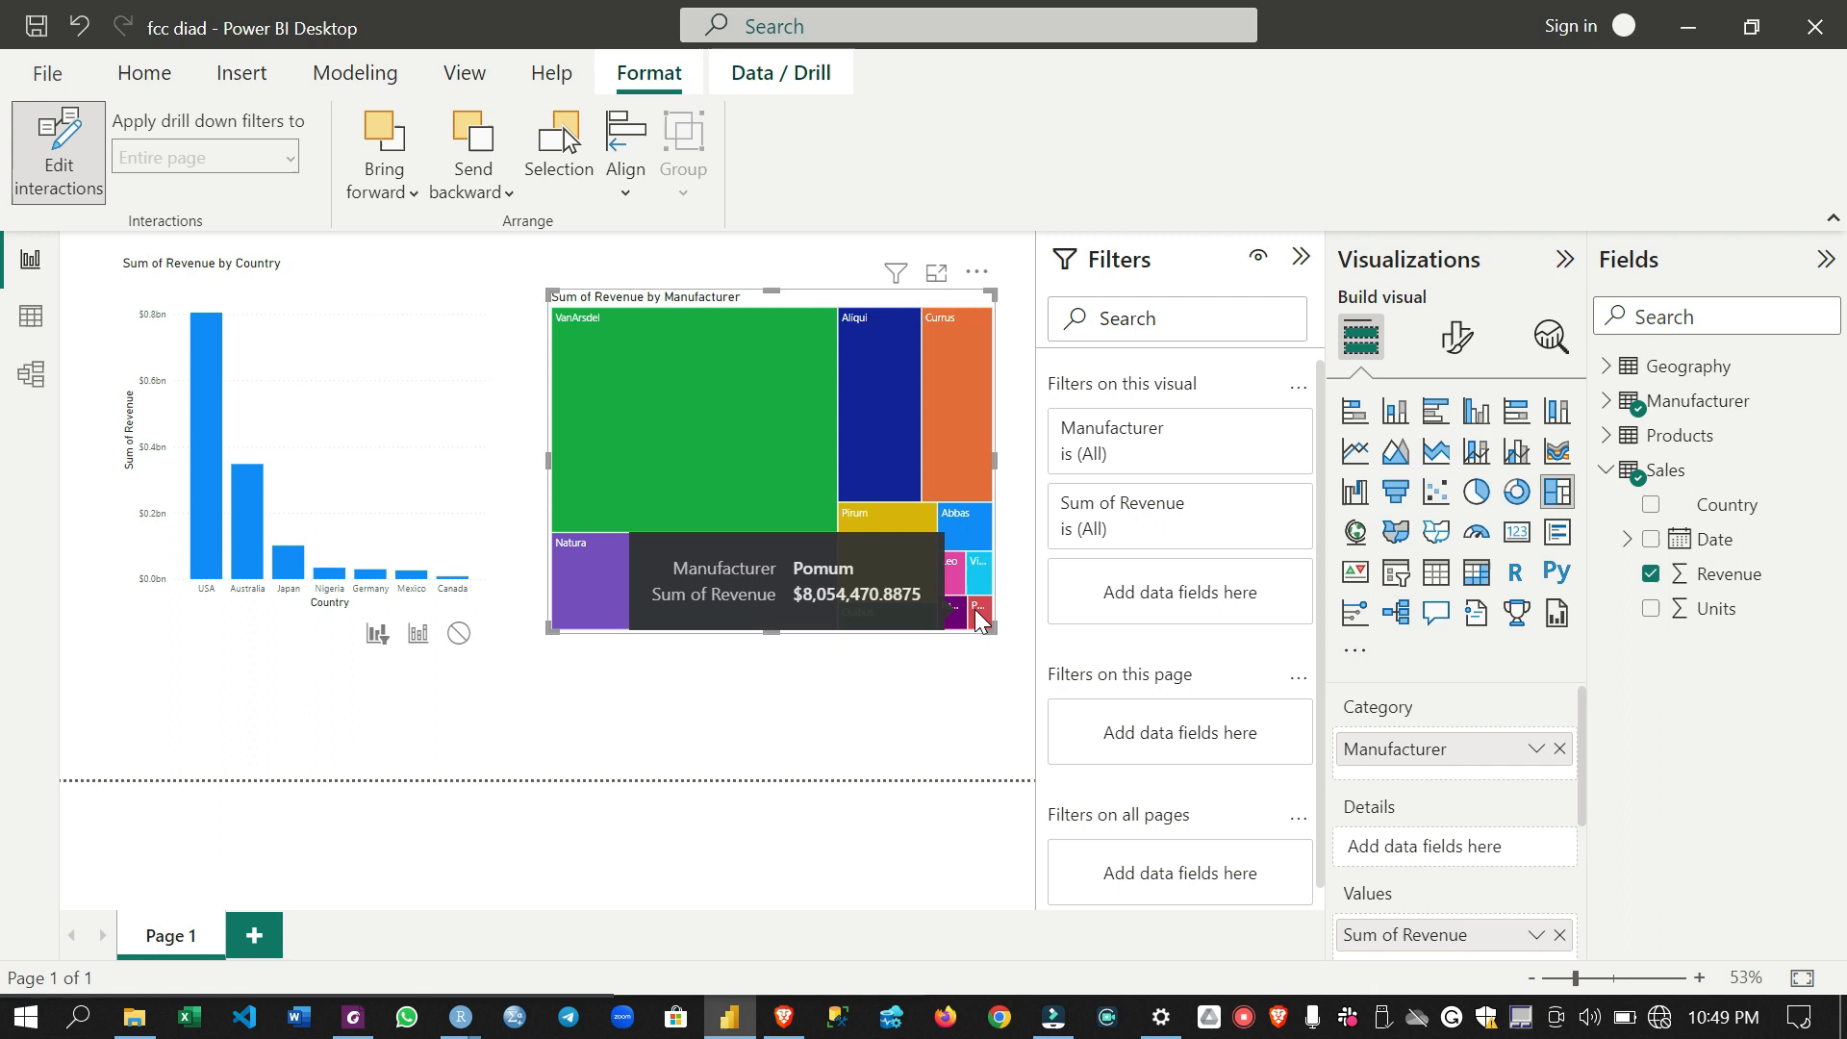
left_click(978, 615)
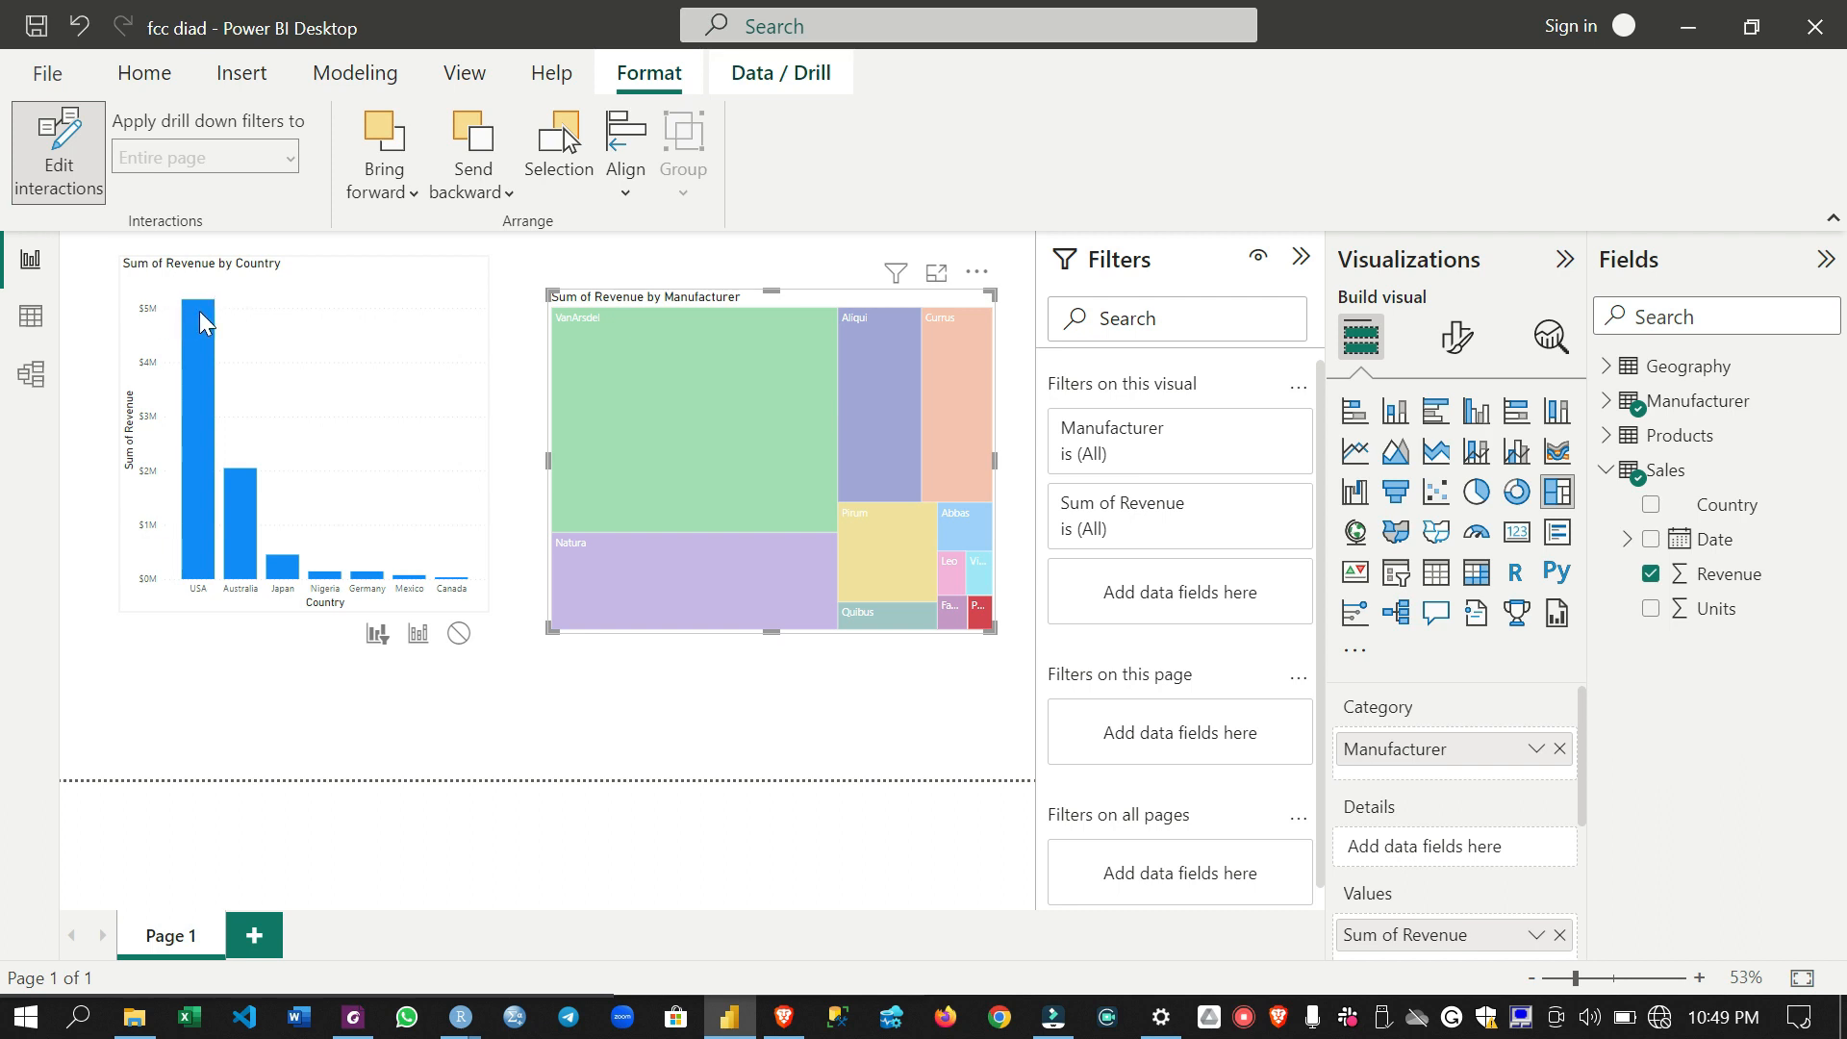
left_click(978, 619)
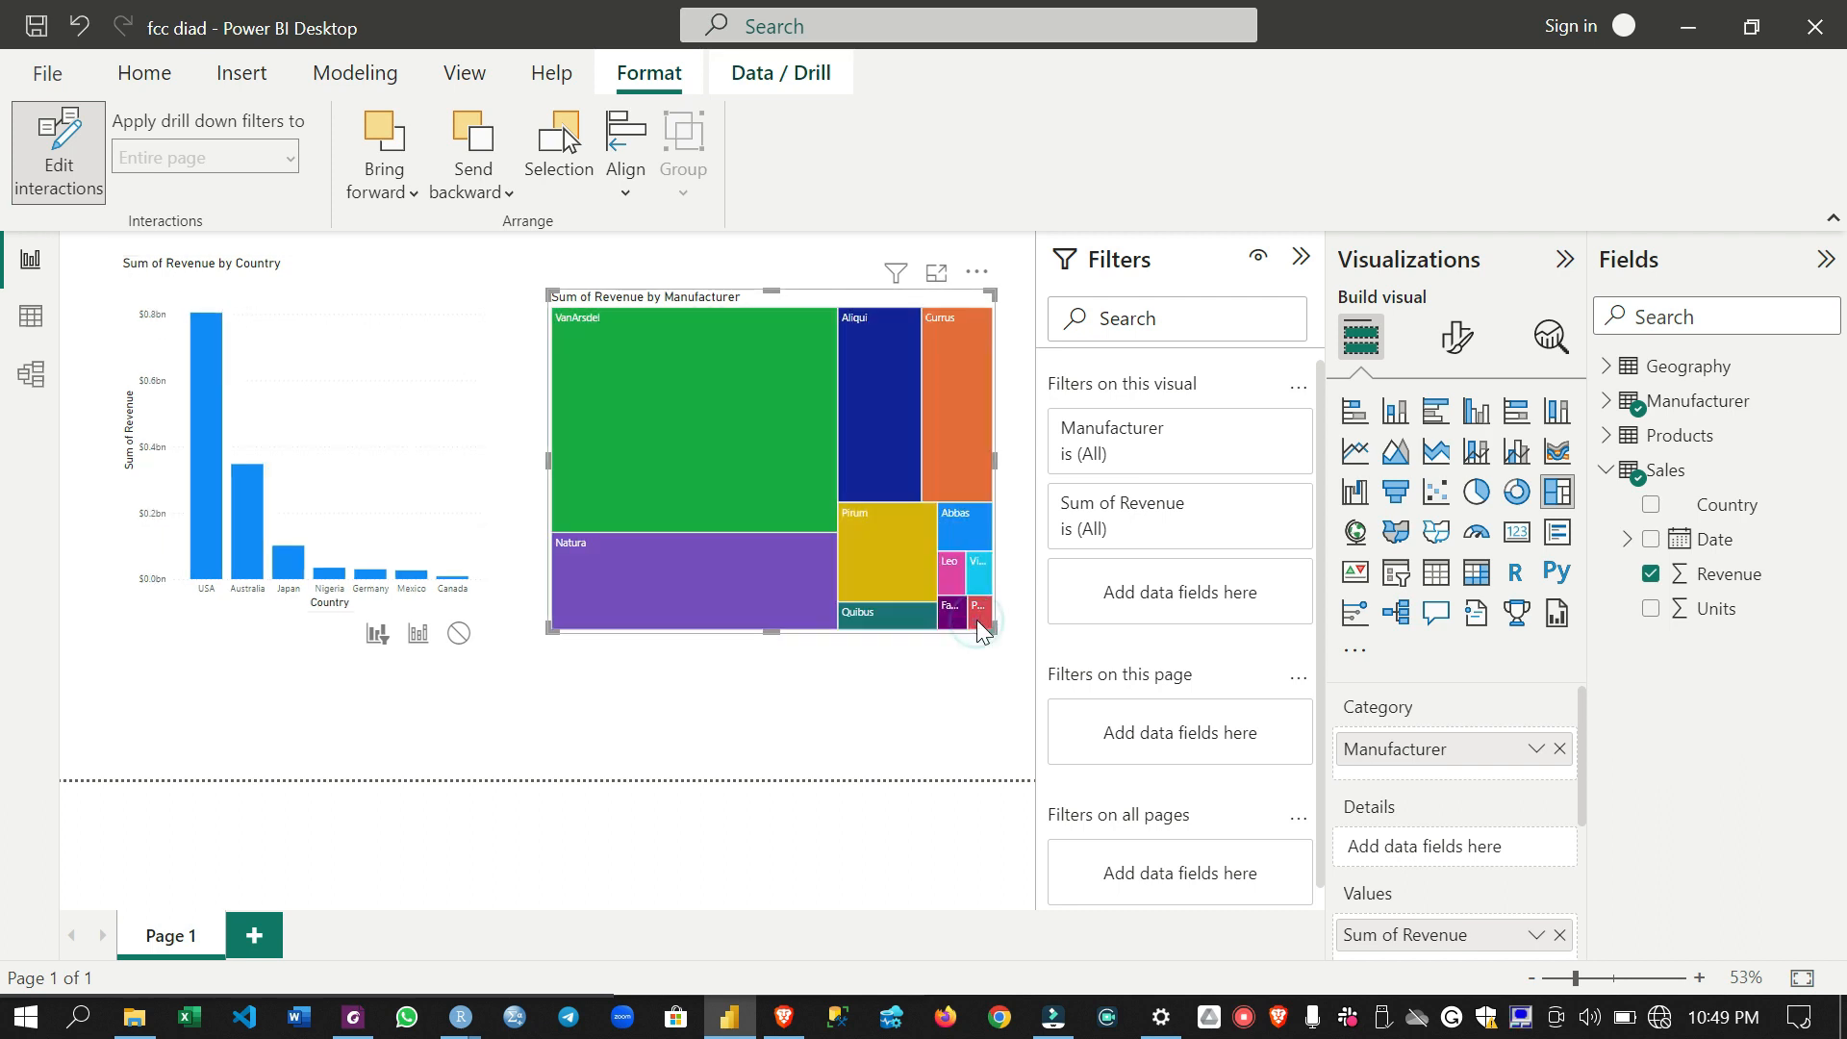
left_click(977, 620)
left_click(978, 619)
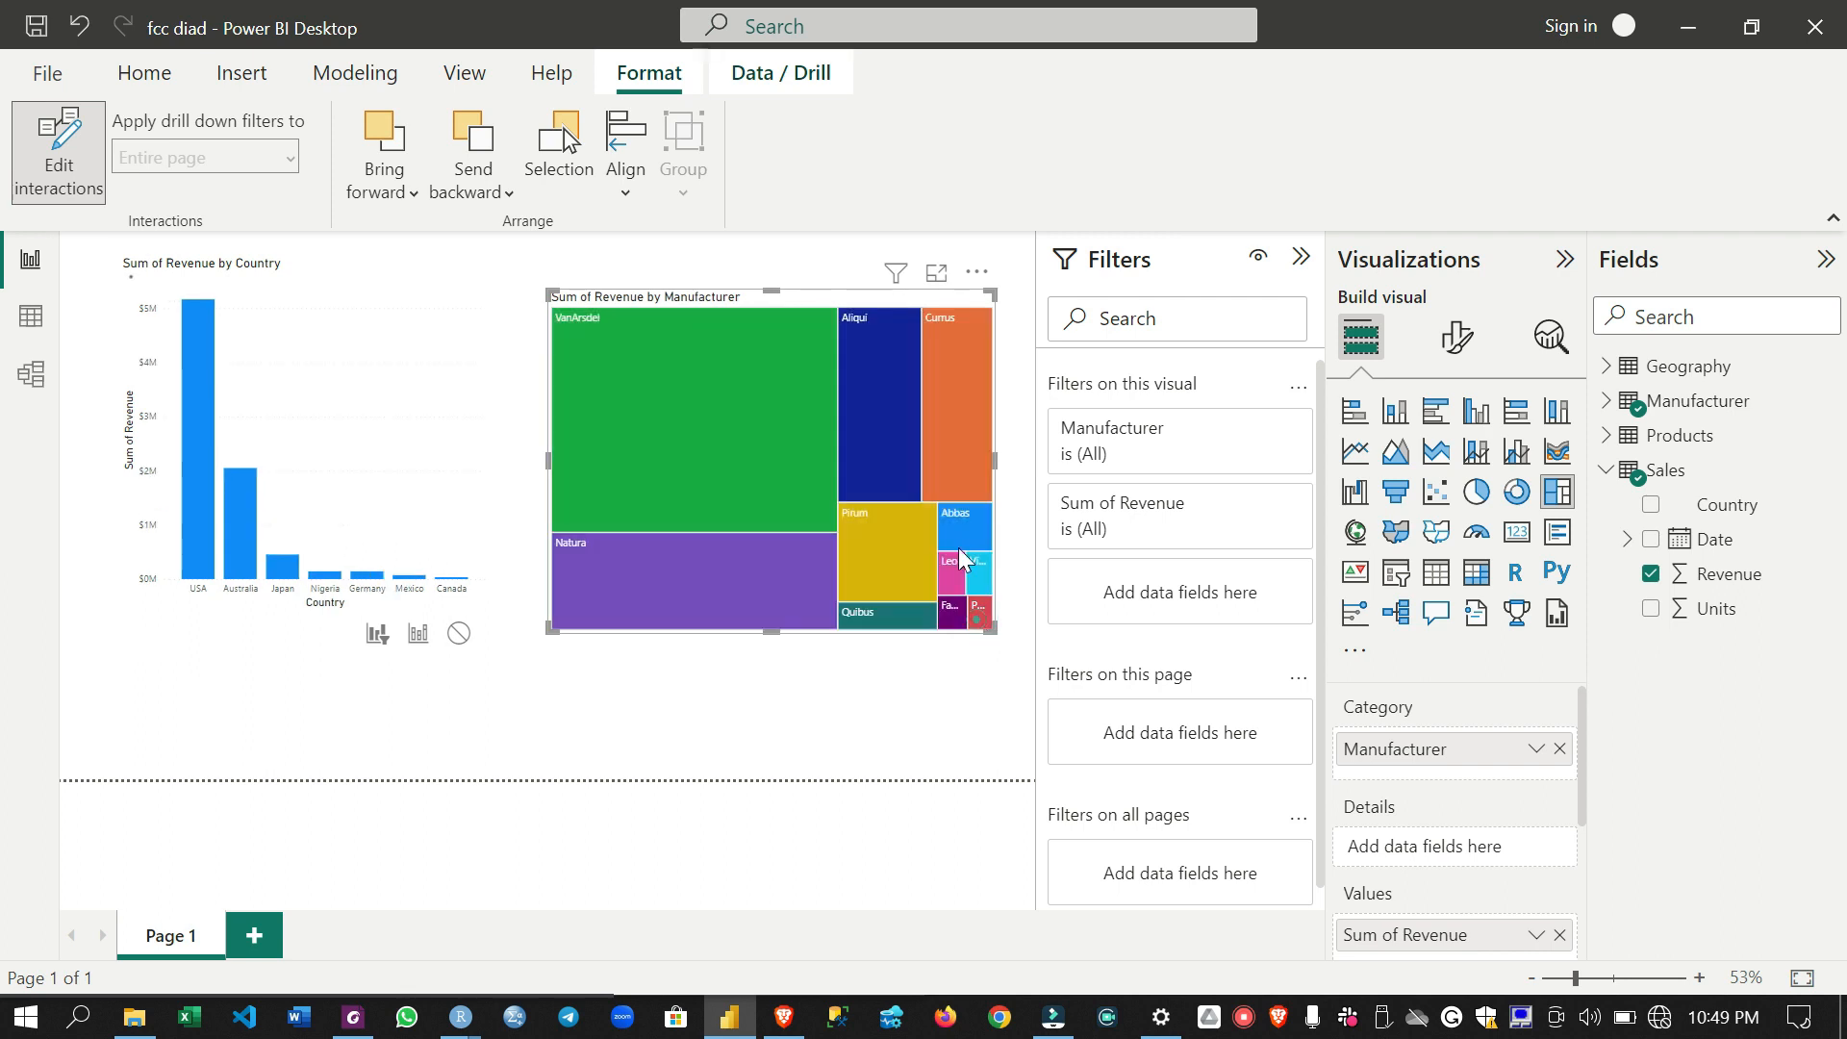
left_click(723, 441)
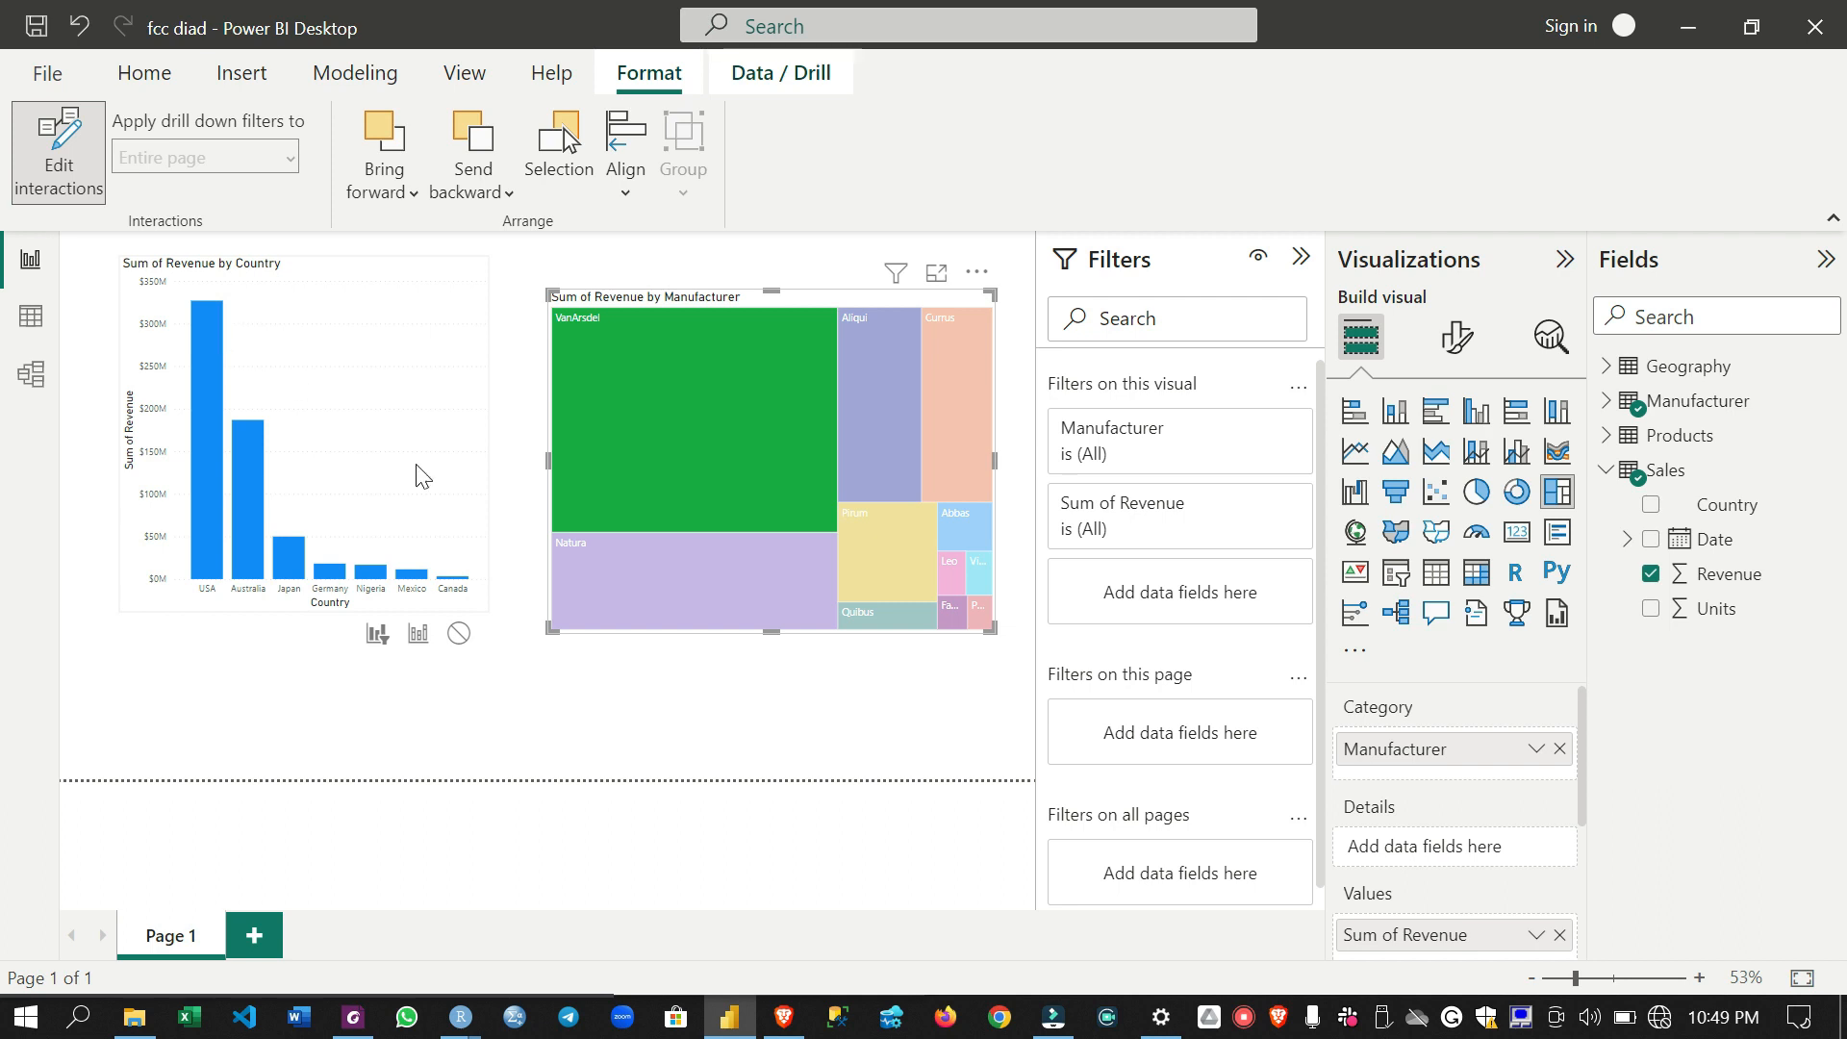
mouse_move(649, 400)
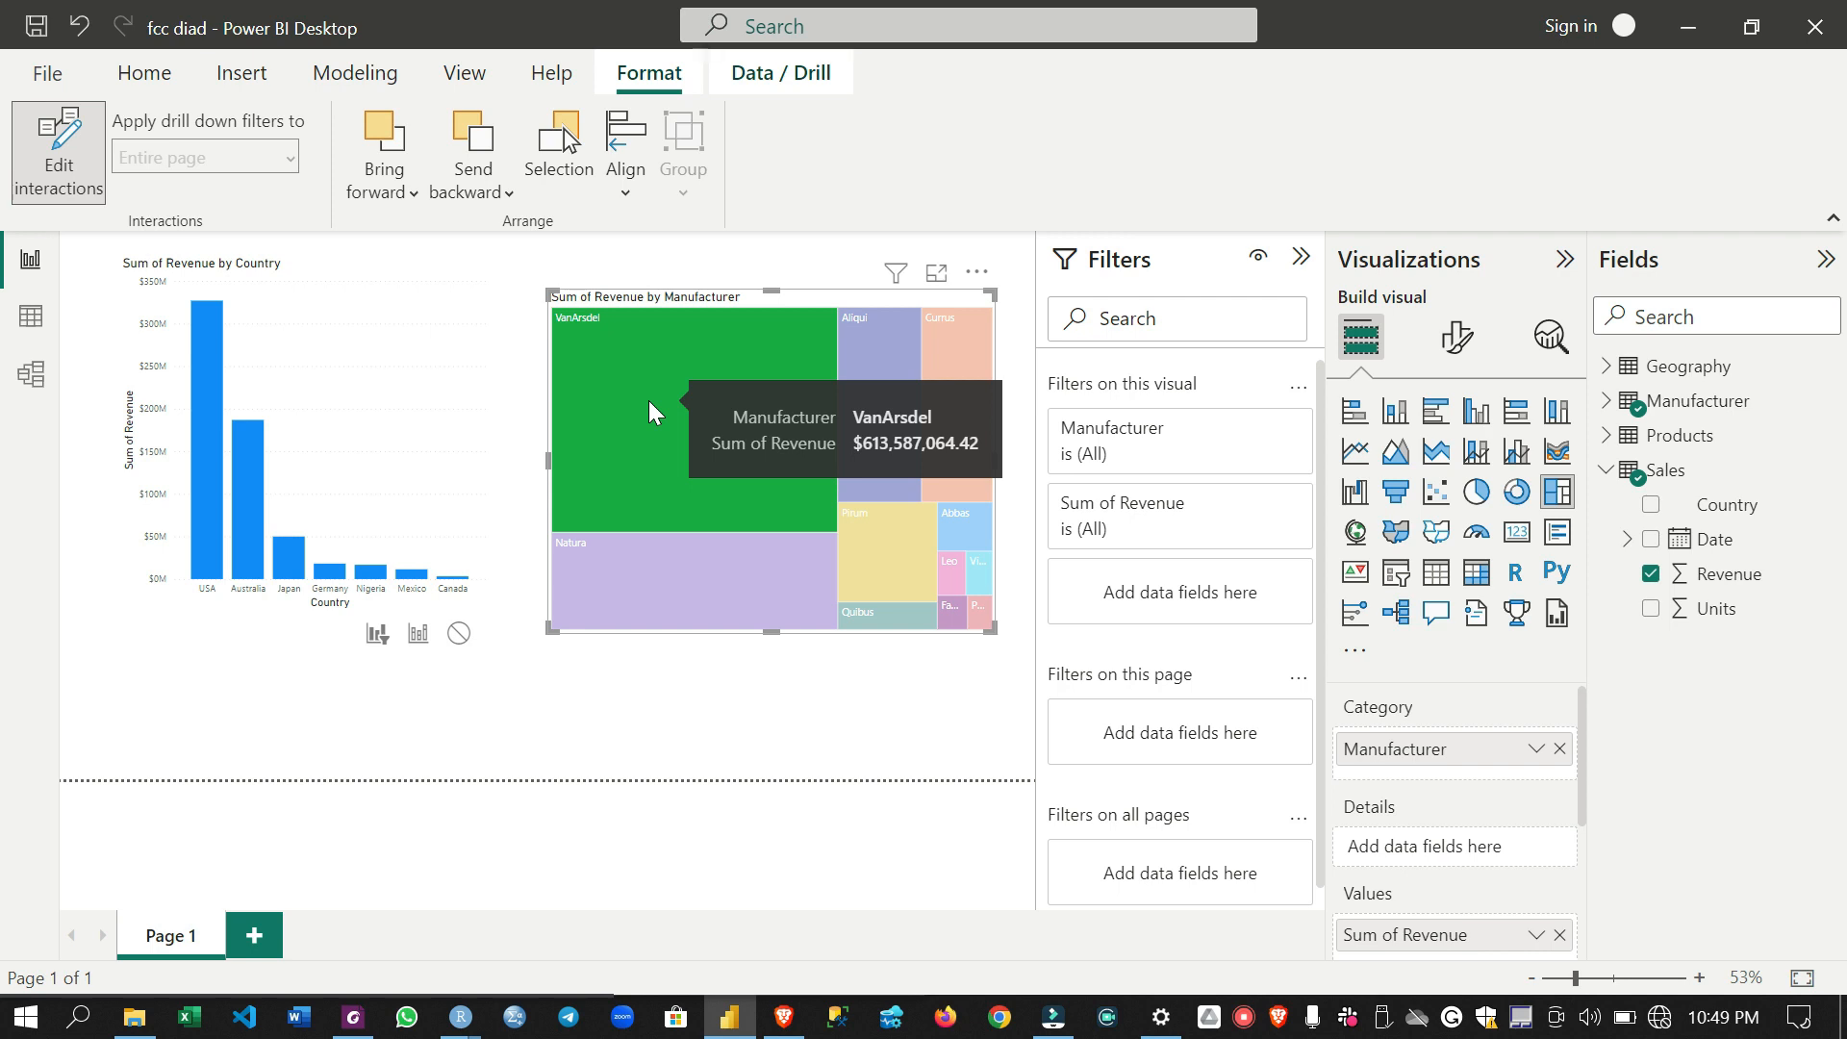
left_click(606, 379)
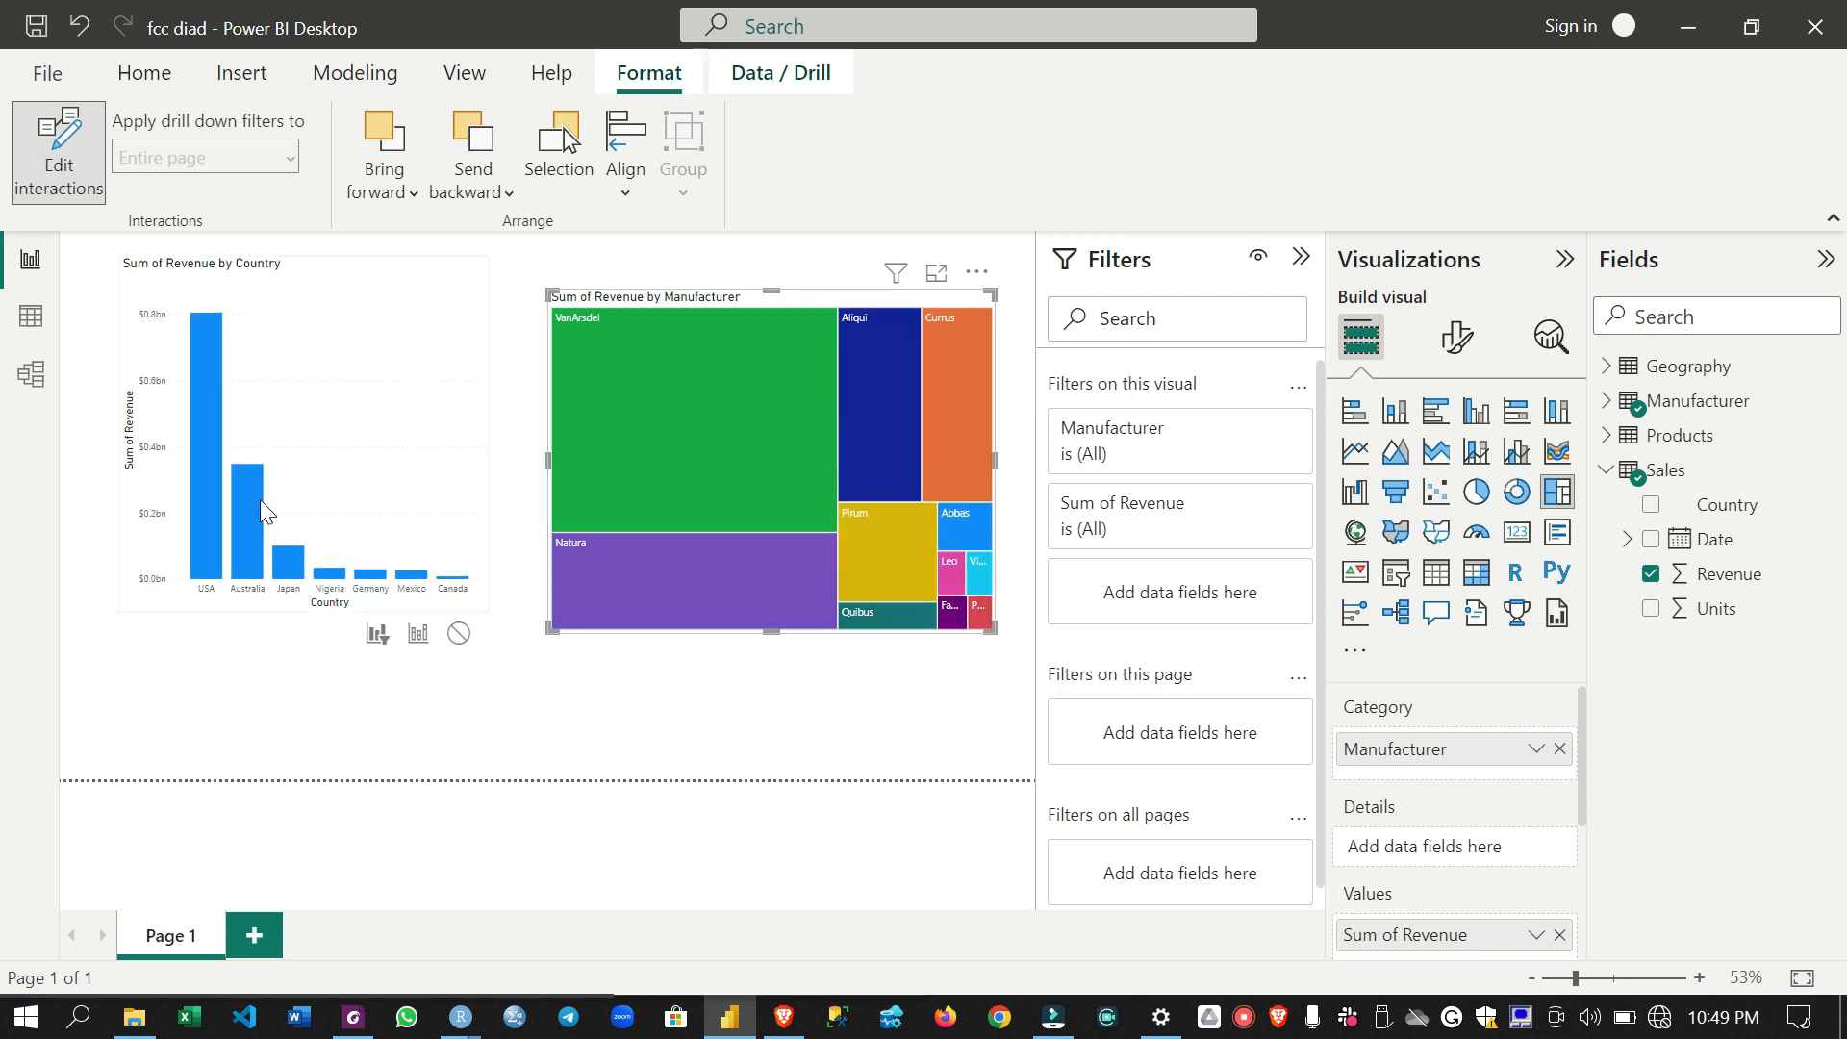
- Highlight the USA share of each manufacturer's revenue in the treemap and clear the selection
left_click(212, 548)
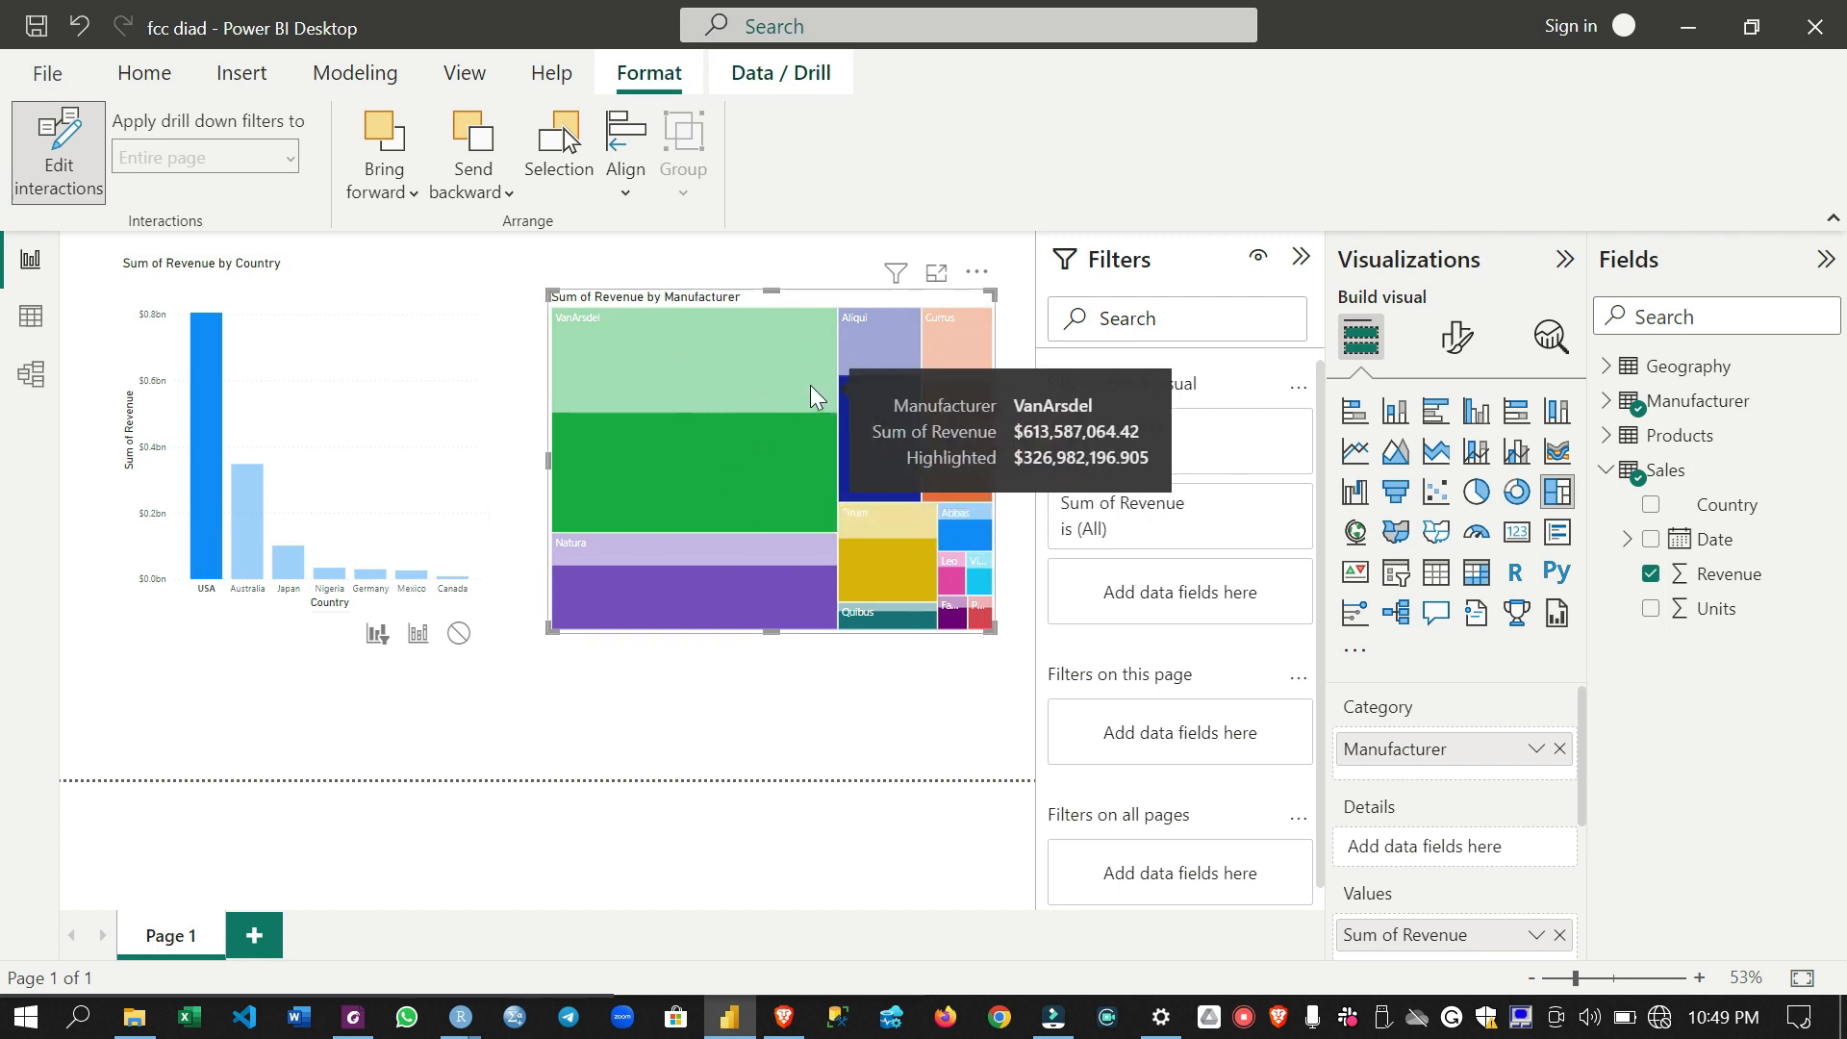
mouse_move(206, 553)
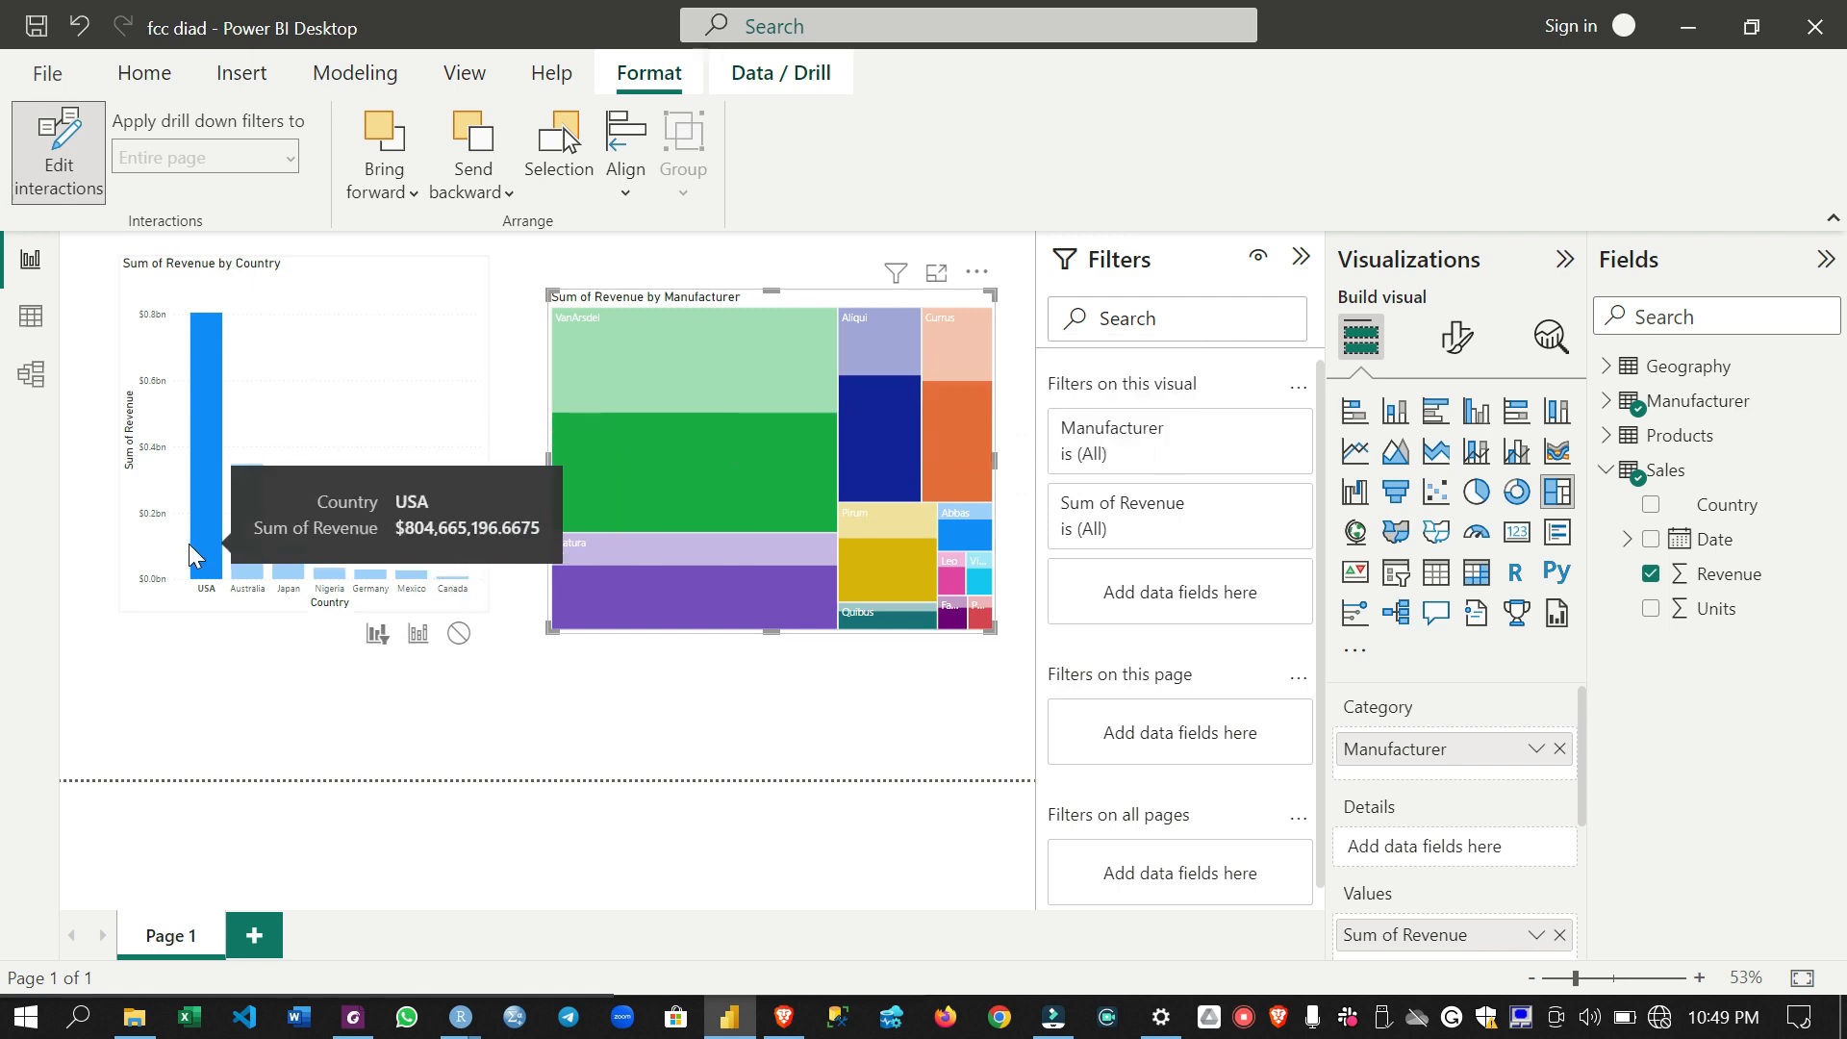
left_click(206, 554)
- Set the country chart's interaction with the treemap to Filter and test it with USA and Canada
left_click(333, 250)
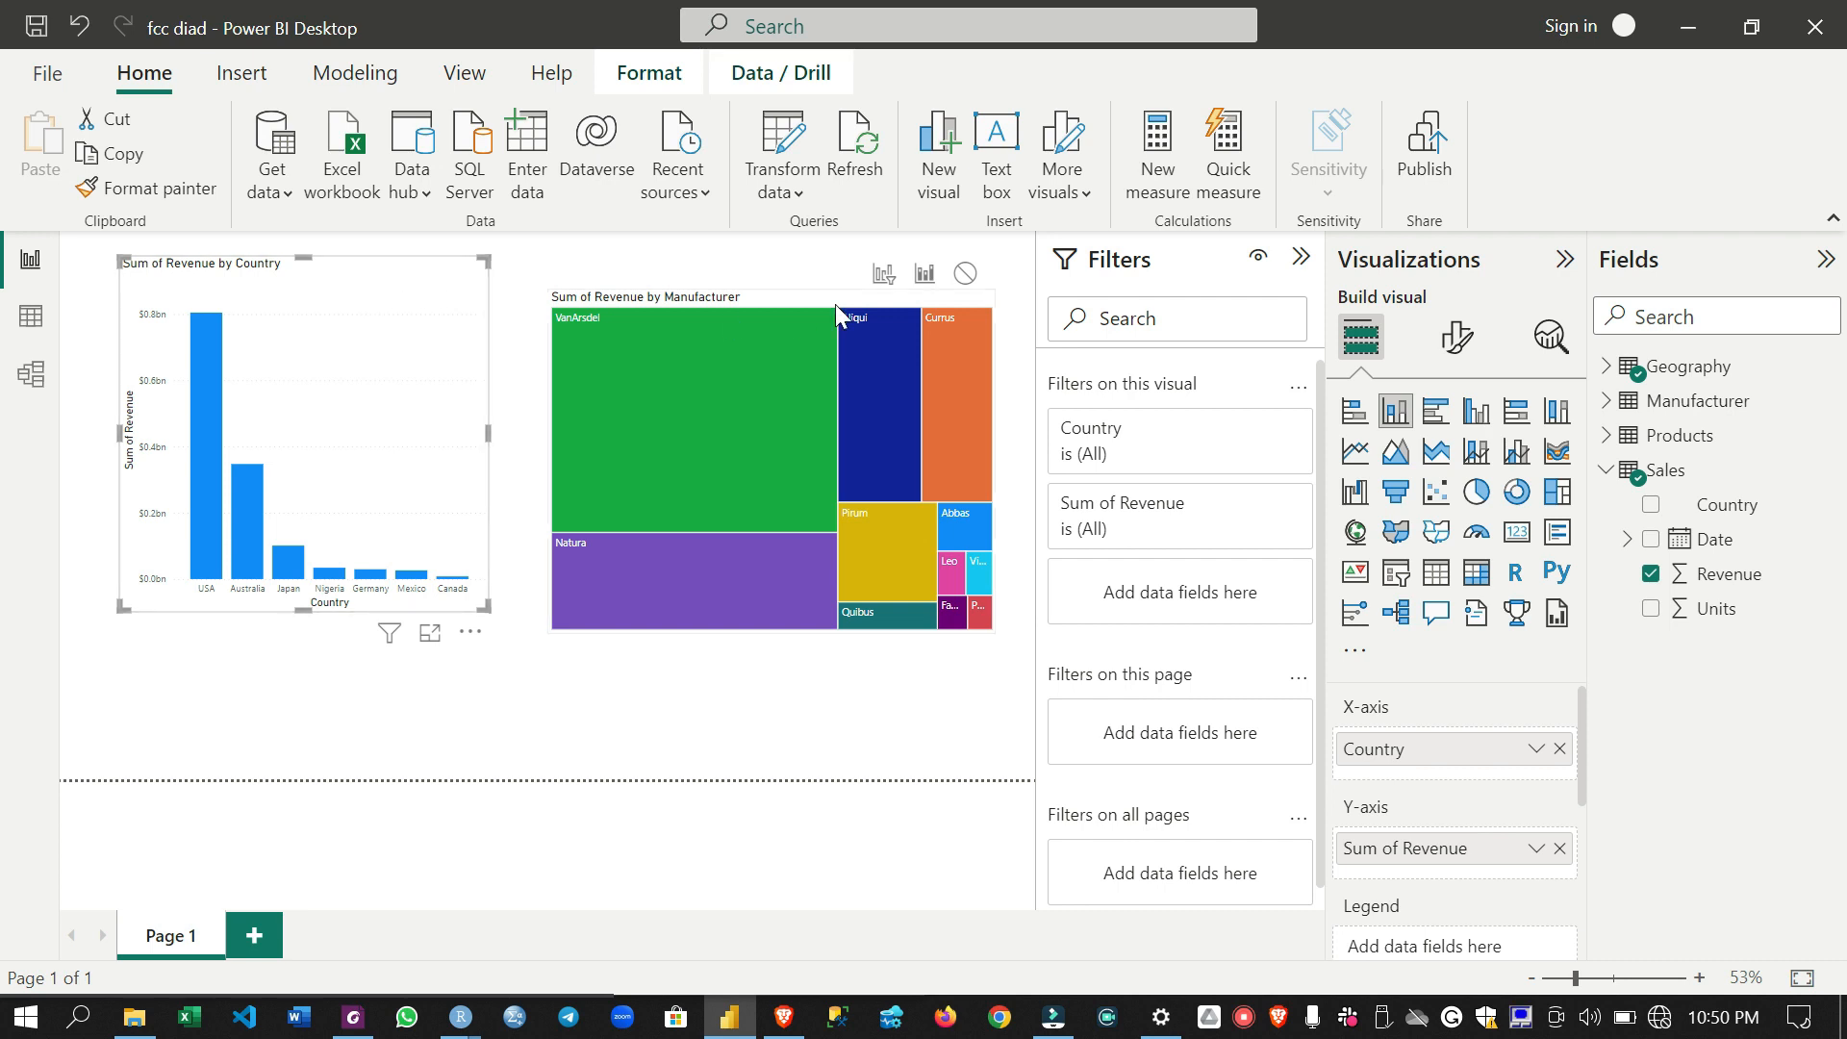
left_click(882, 276)
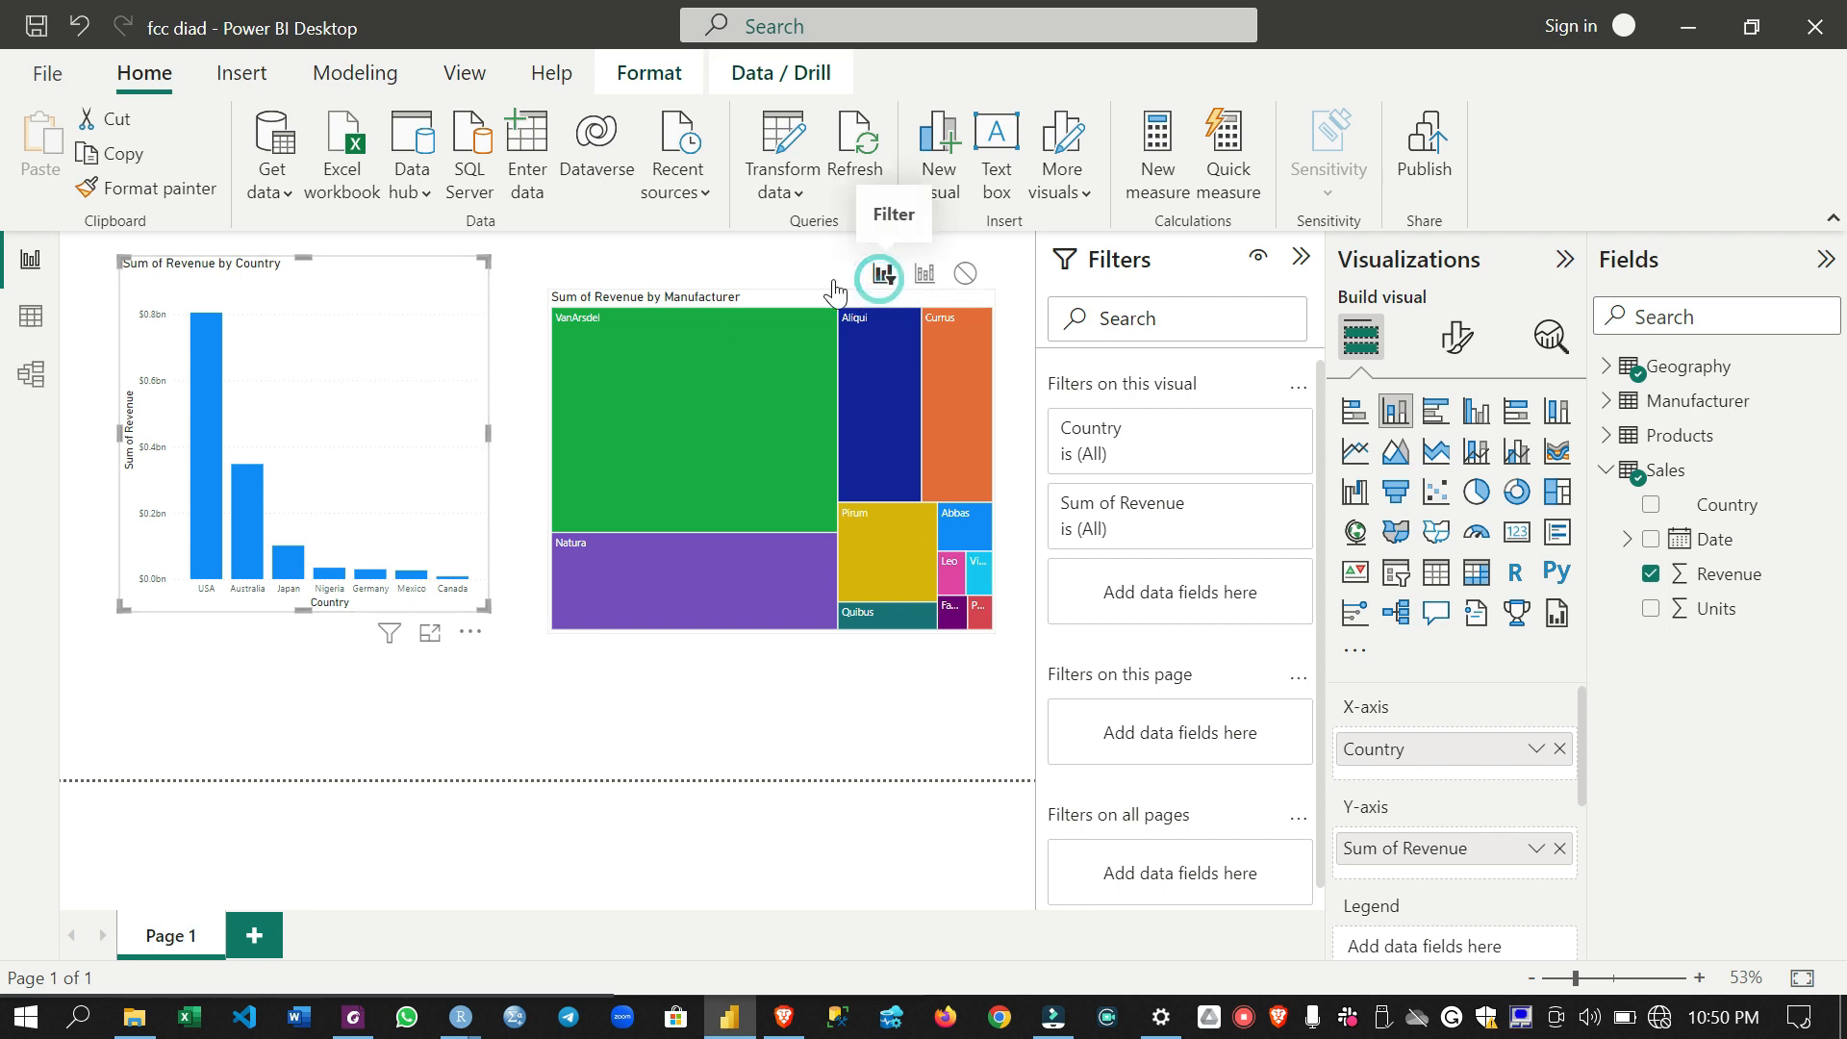
left_click(208, 531)
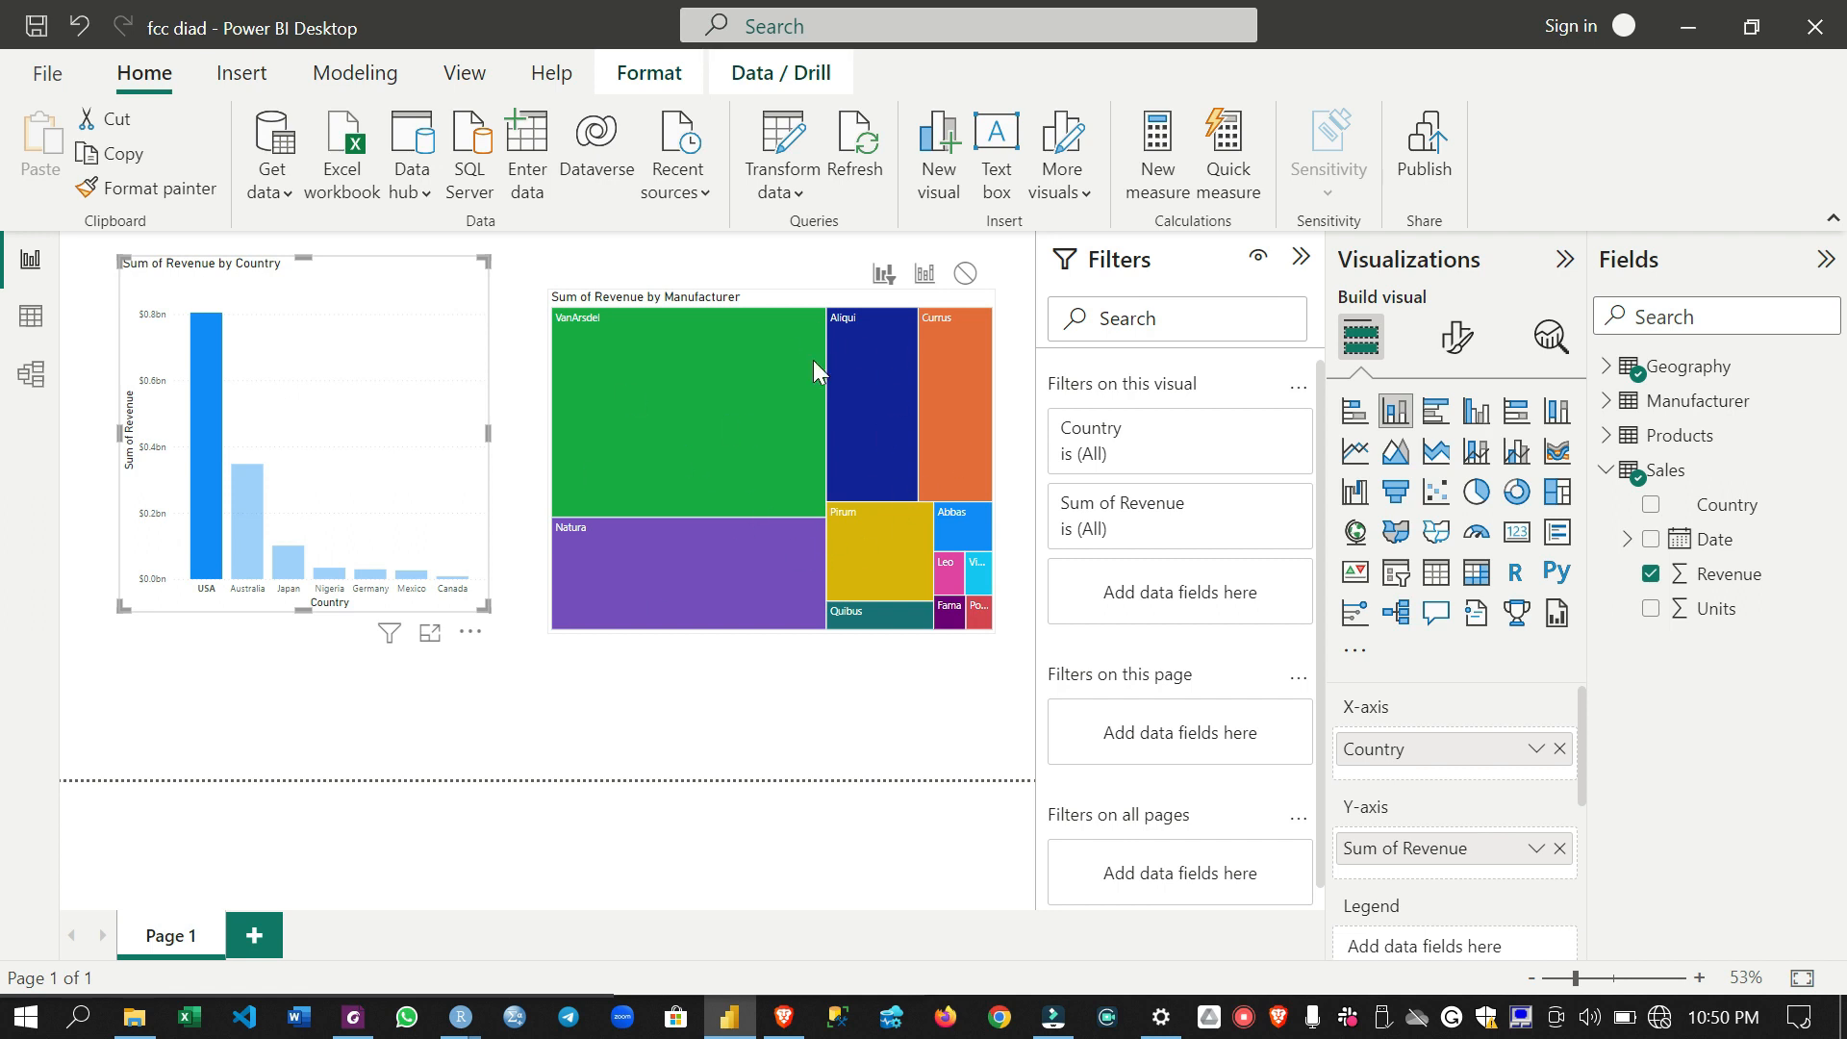
left_click(449, 579)
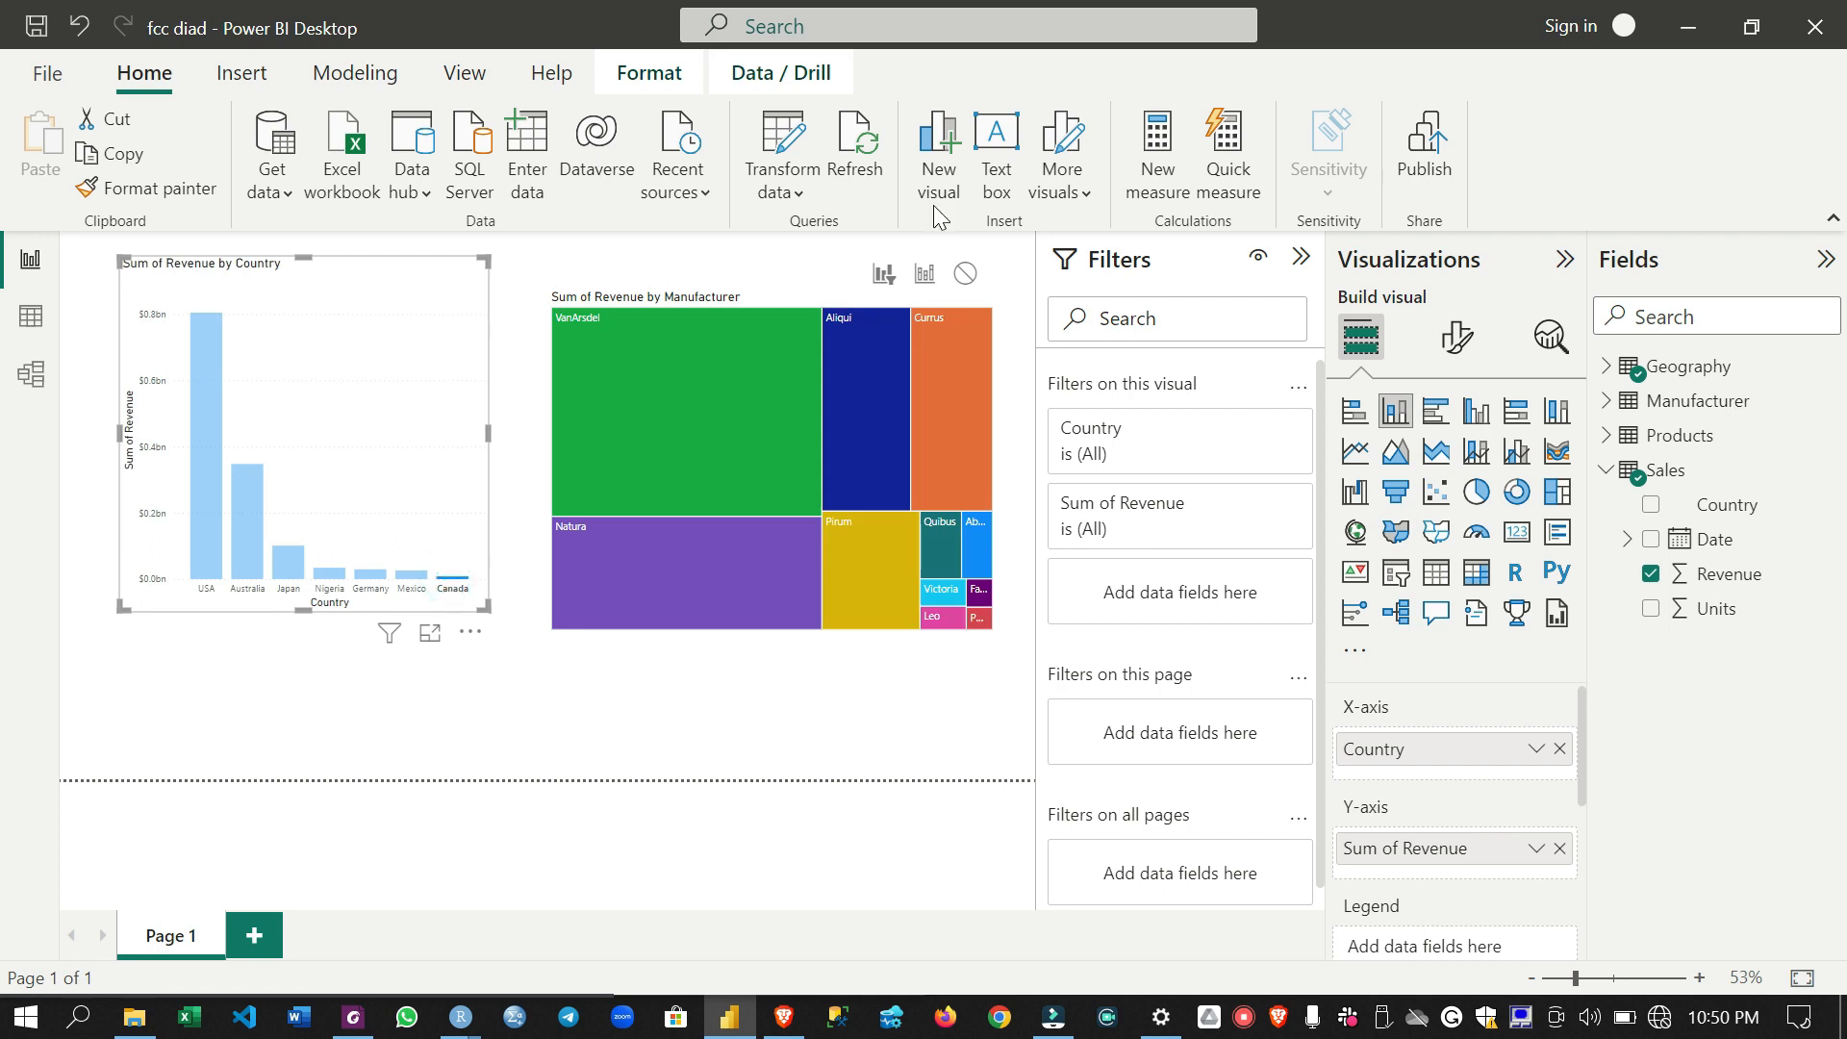
left_click(457, 580)
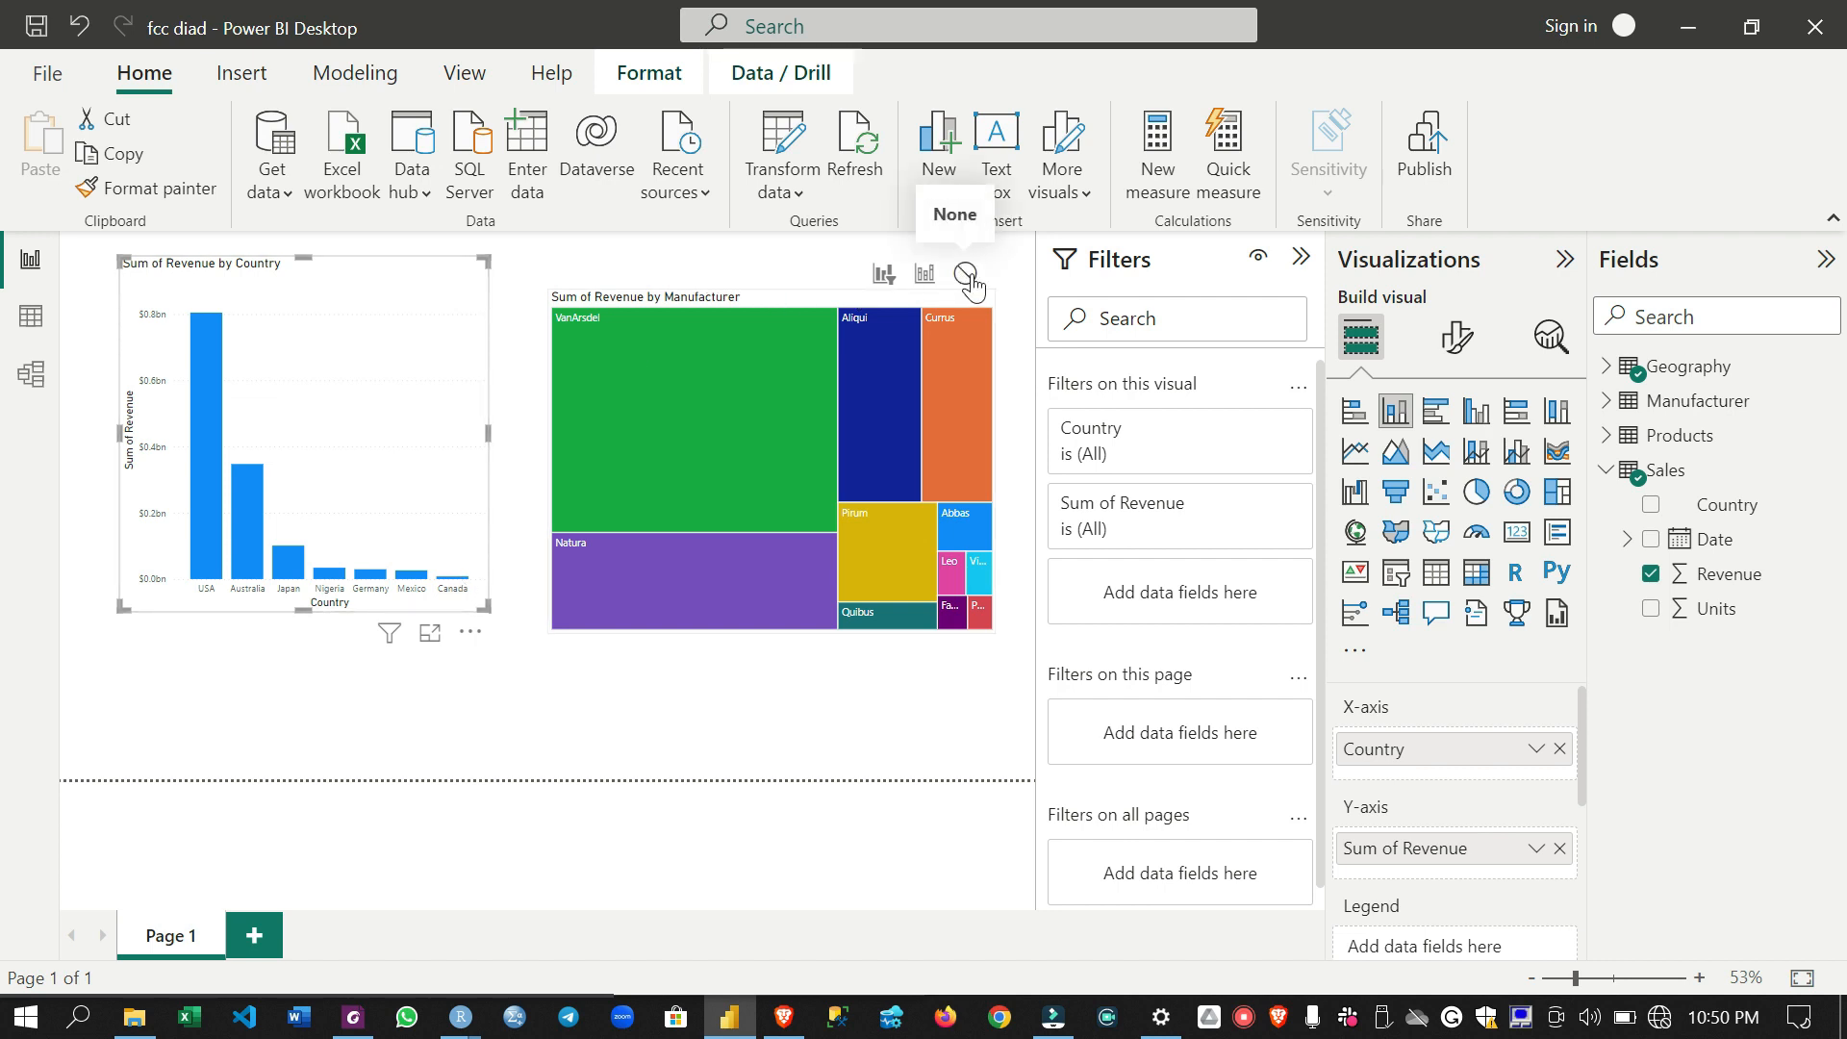
- Turn off interaction editing and select the revenue by manufacturer treemap
left_click(644, 73)
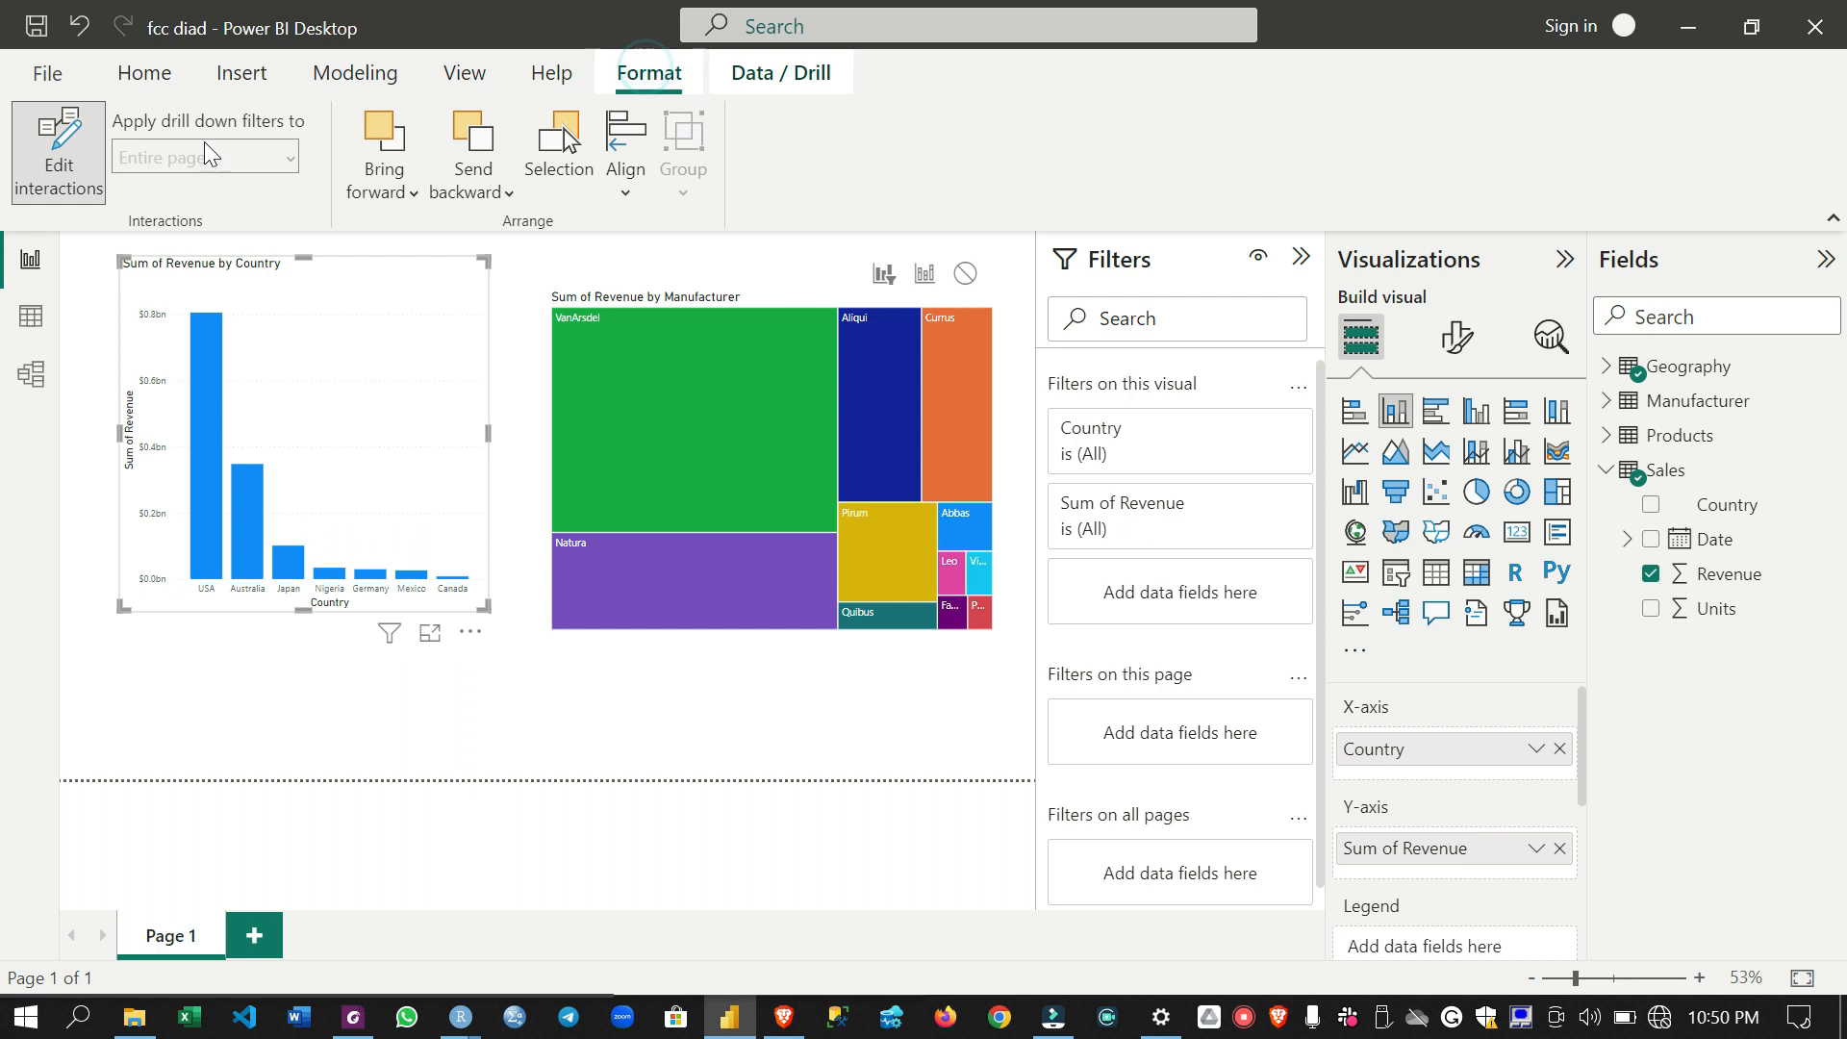
left_click(43, 183)
left_click(145, 73)
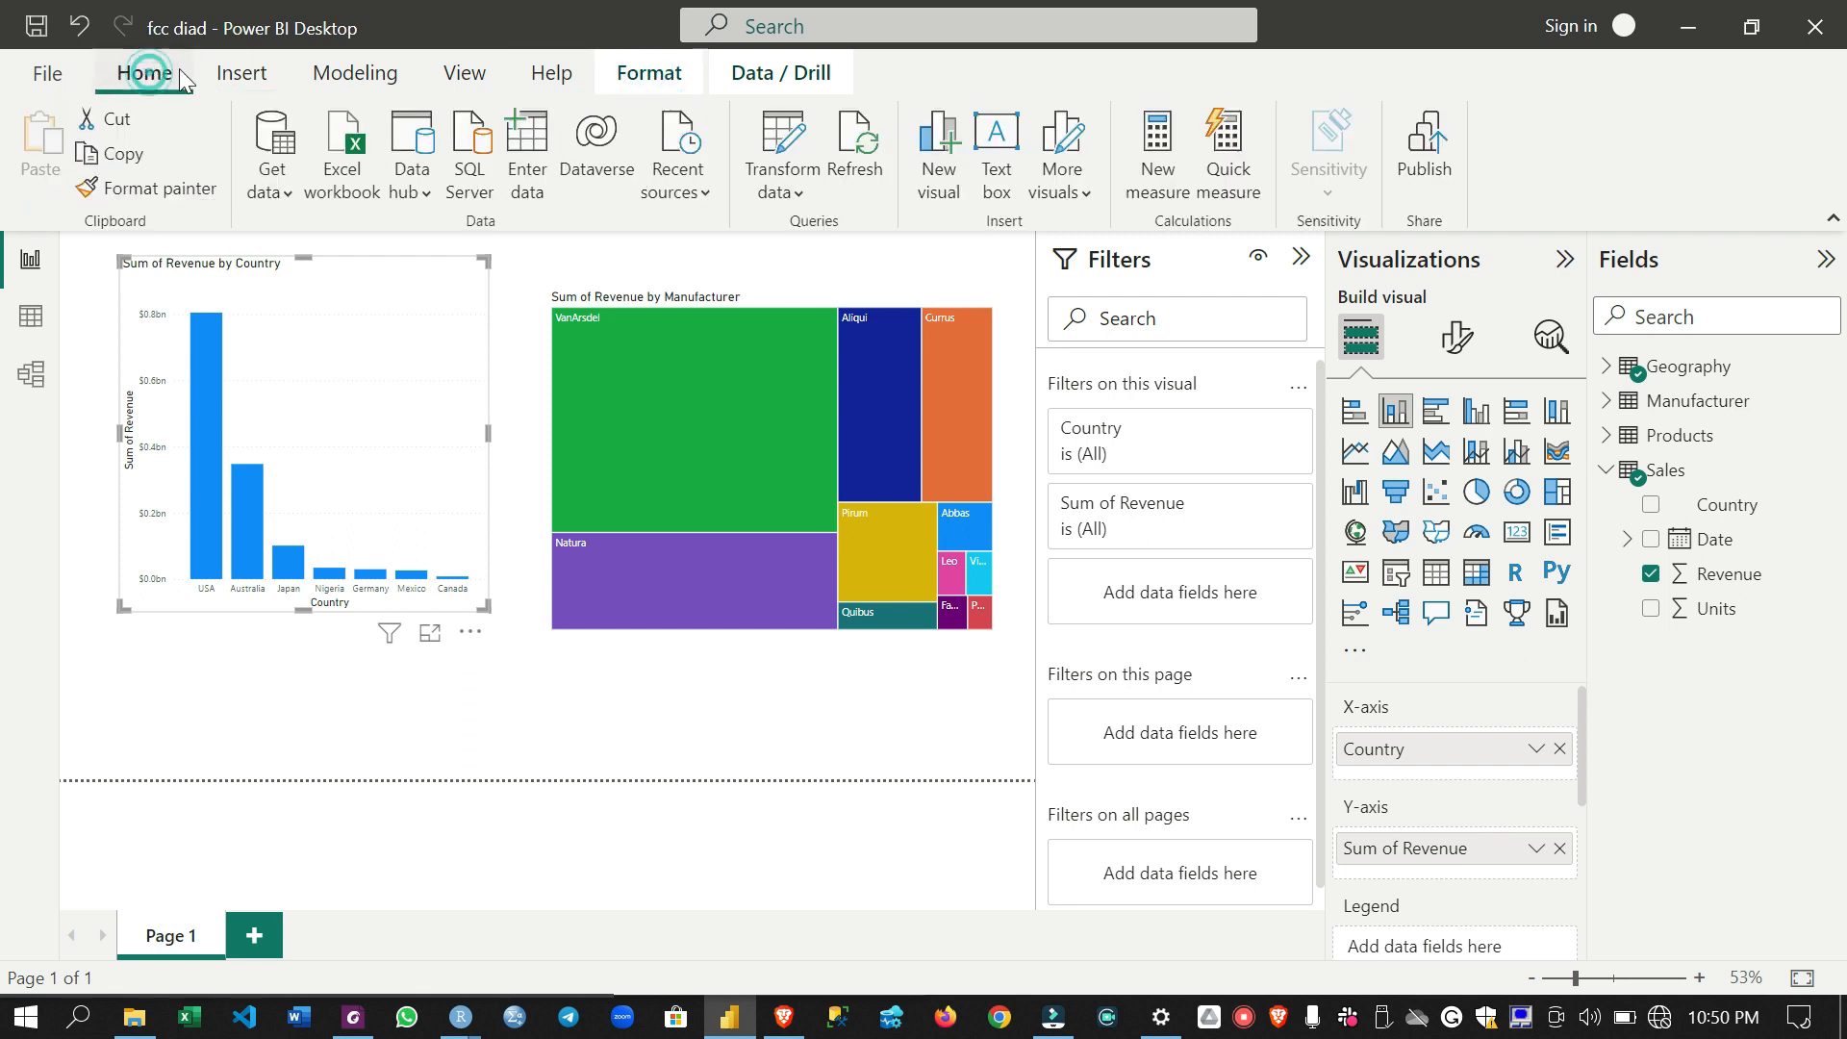
left_click(548, 458)
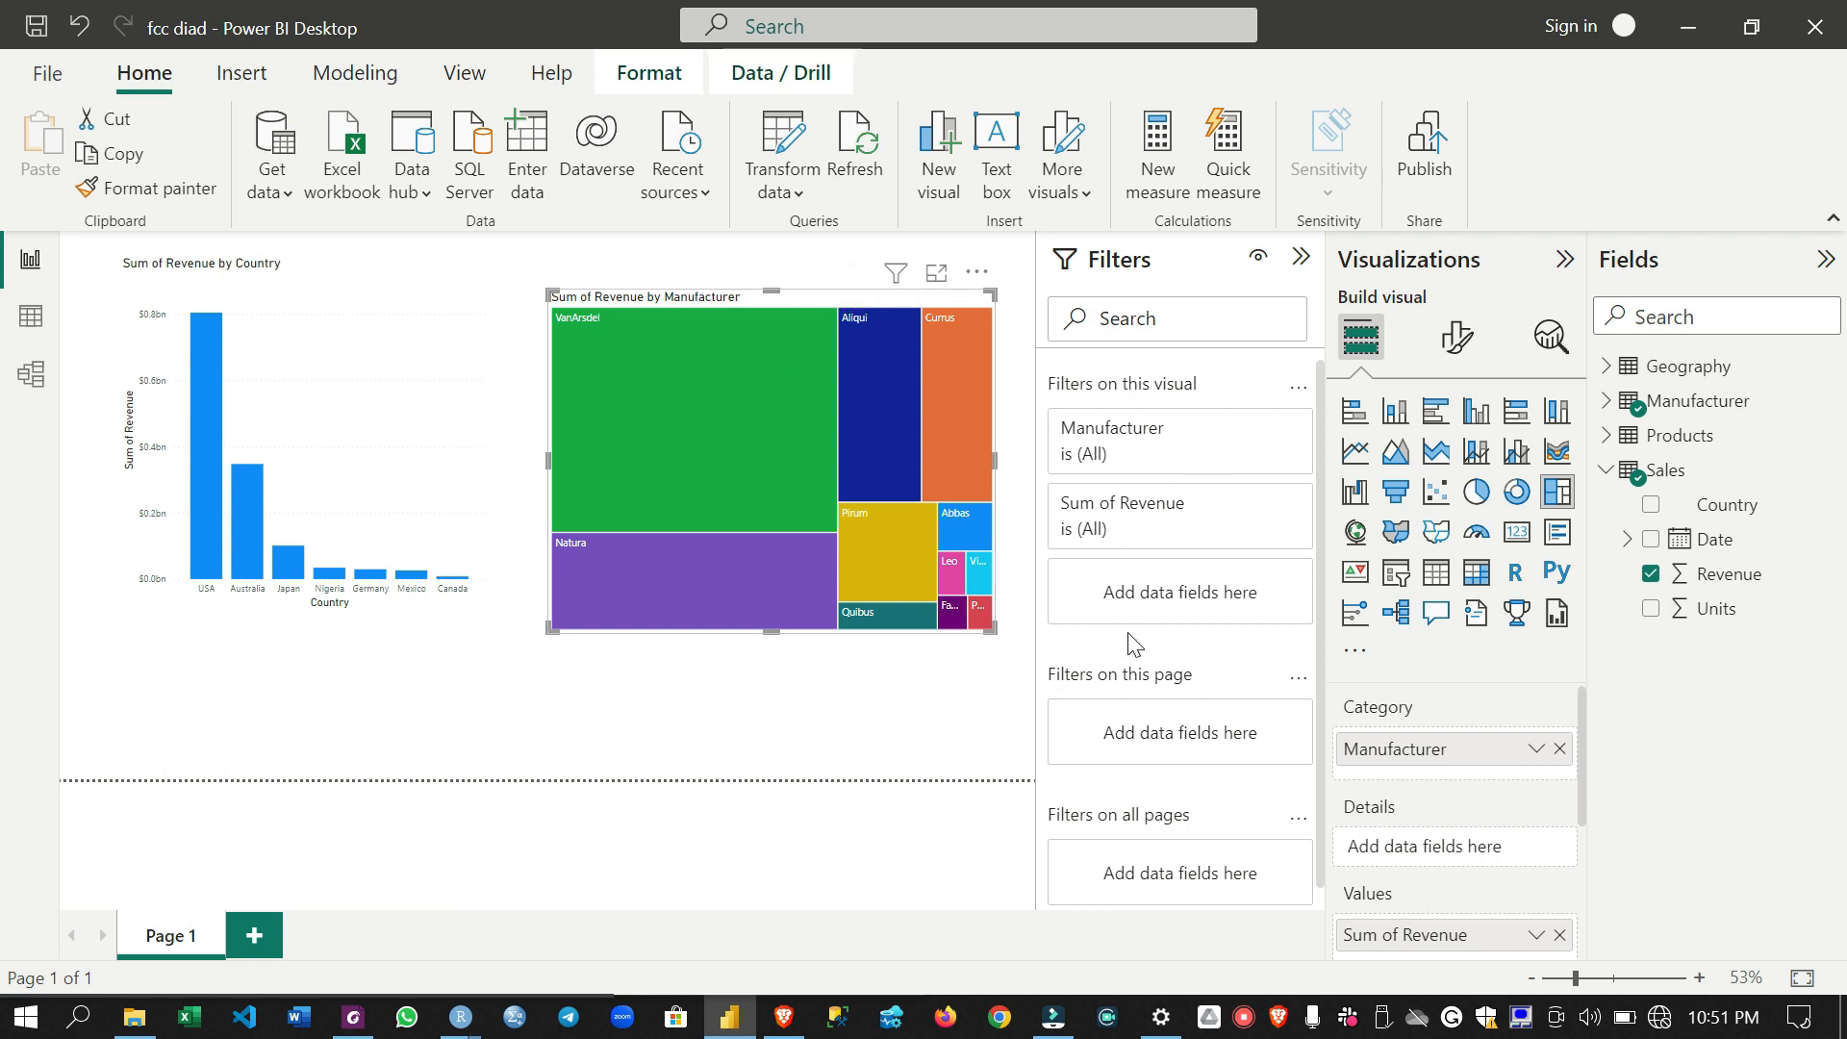
- Add the Manufacturer table's grouped manufacturer field as a filter on this page
scroll(1143, 657, "down", 1)
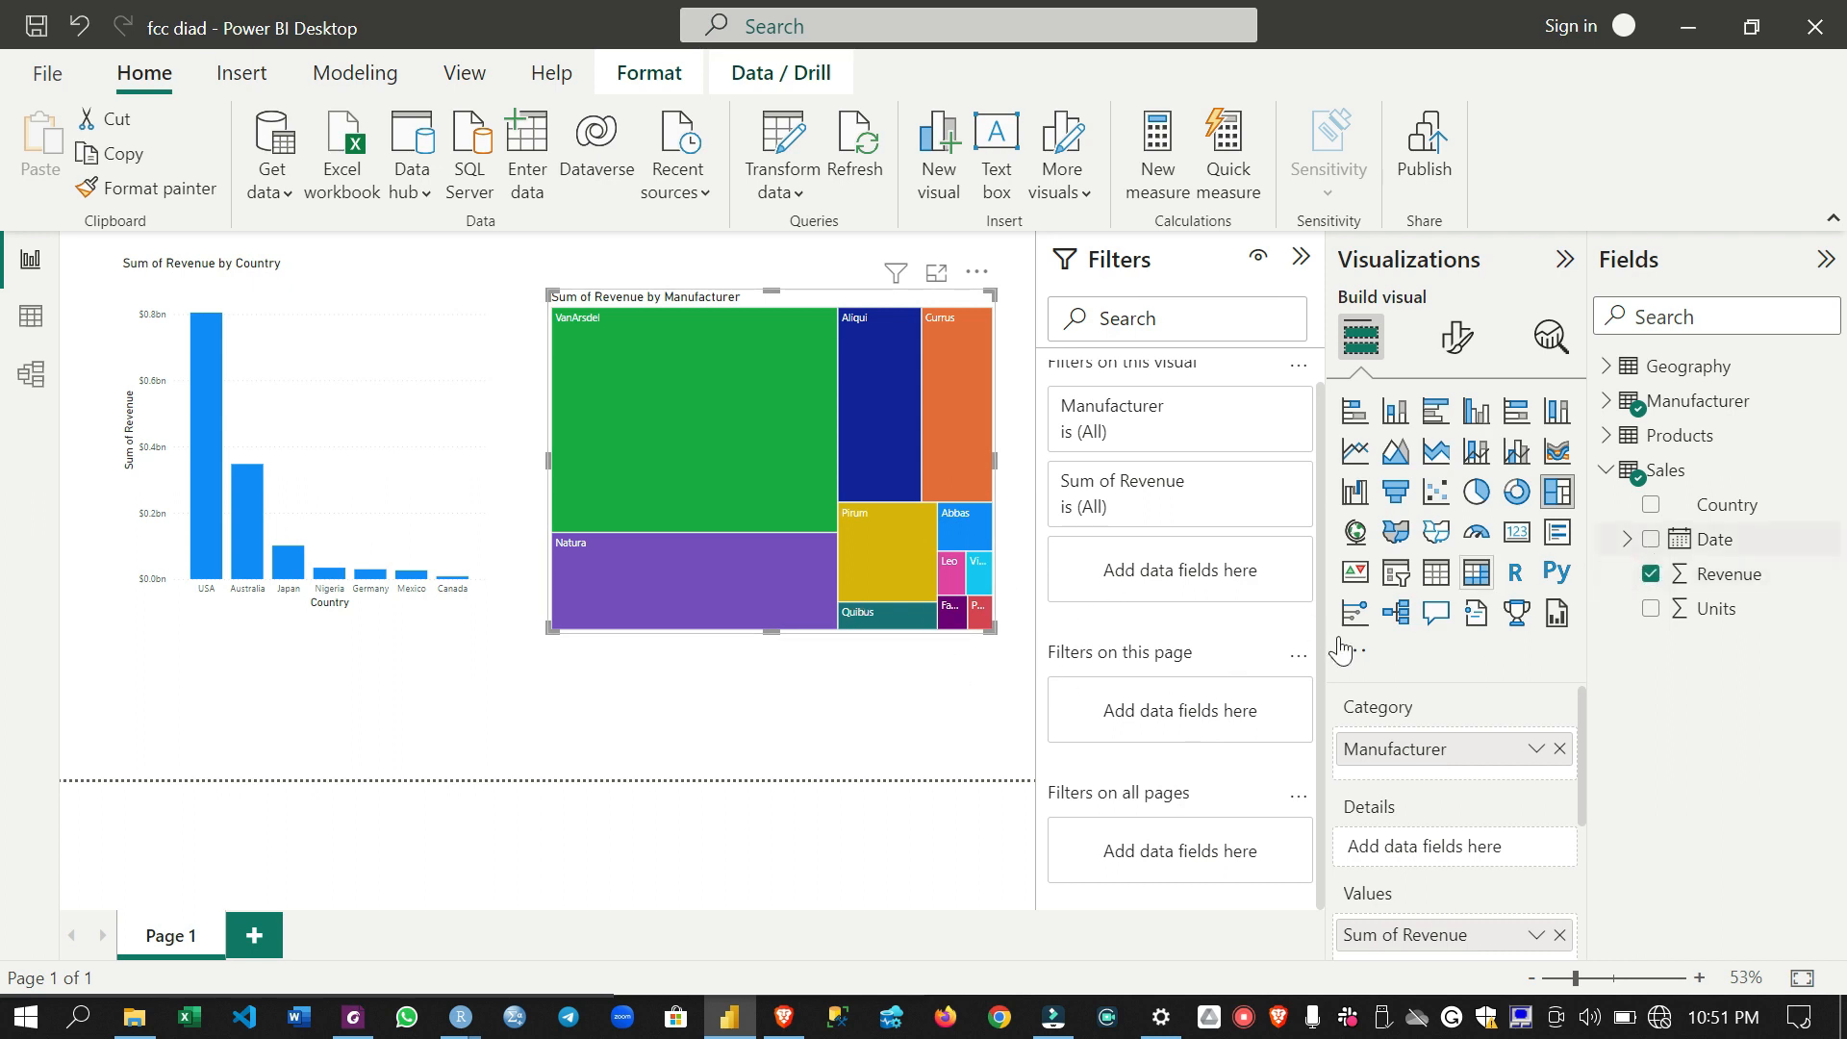
left_click(1607, 435)
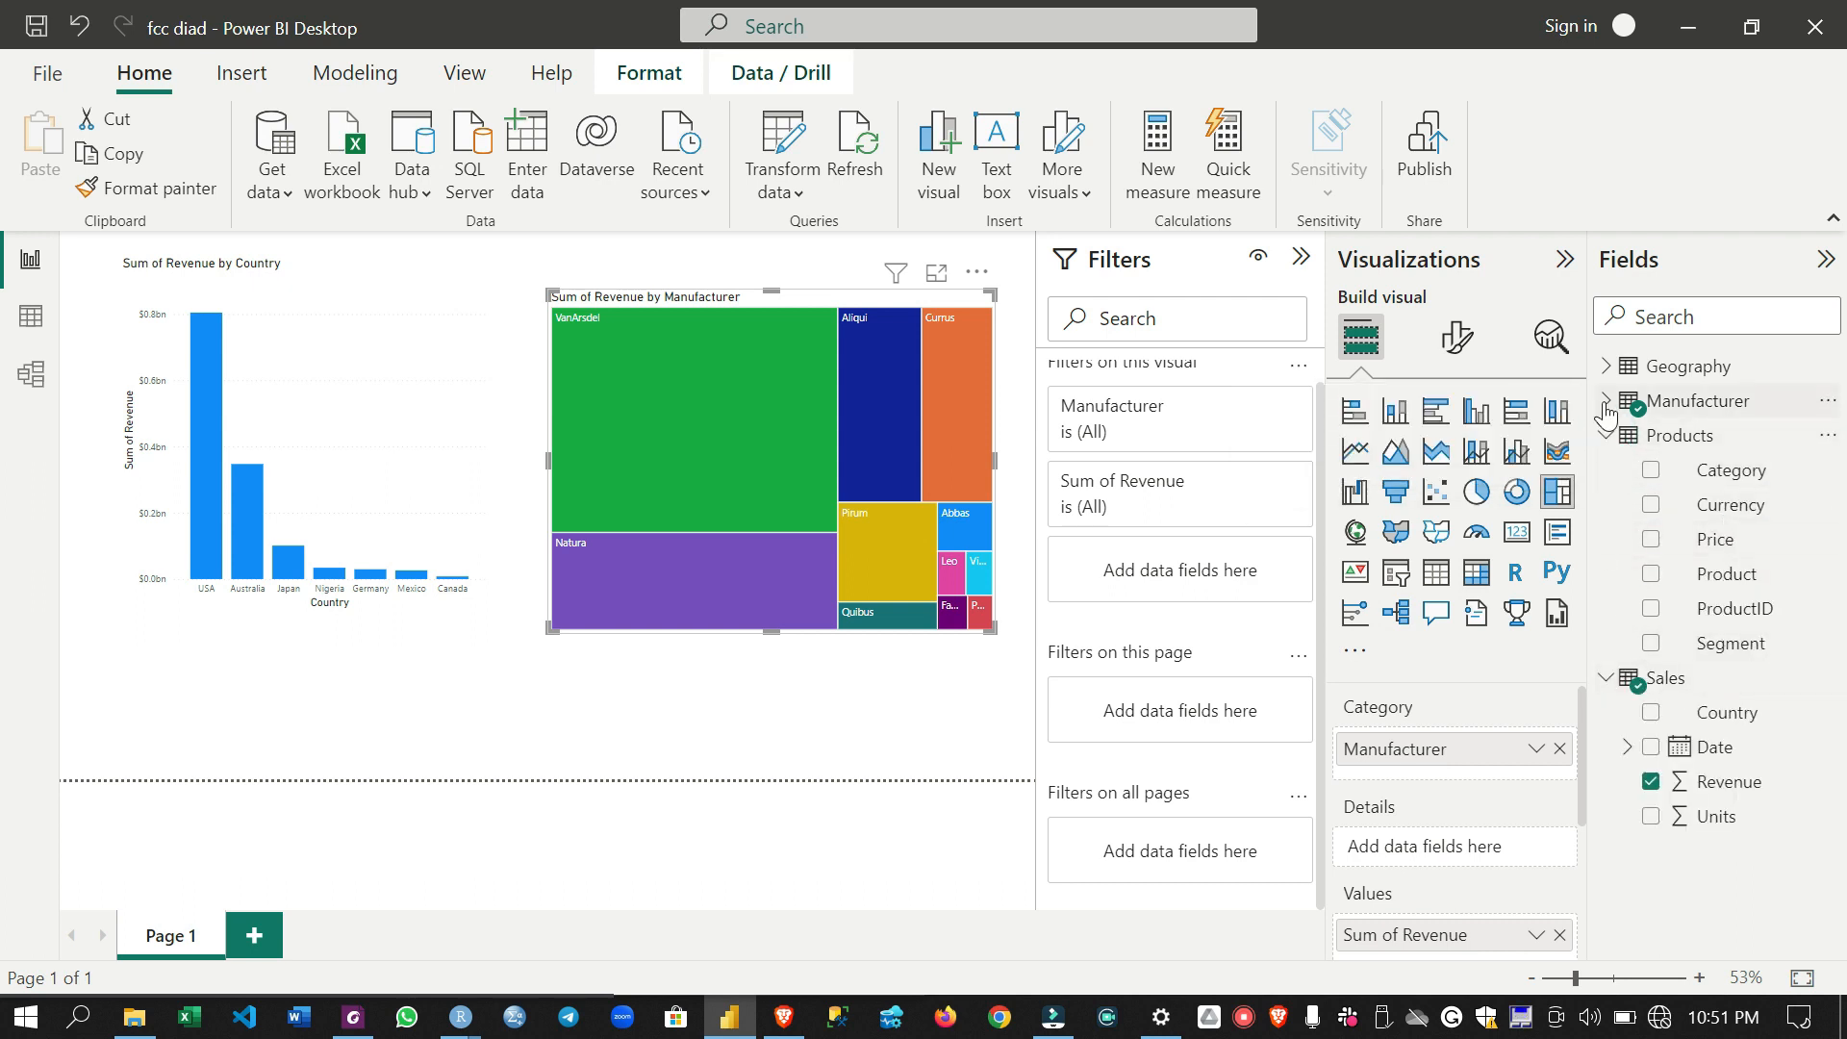
left_click(1606, 400)
left_click_drag(1765, 504, 1248, 717)
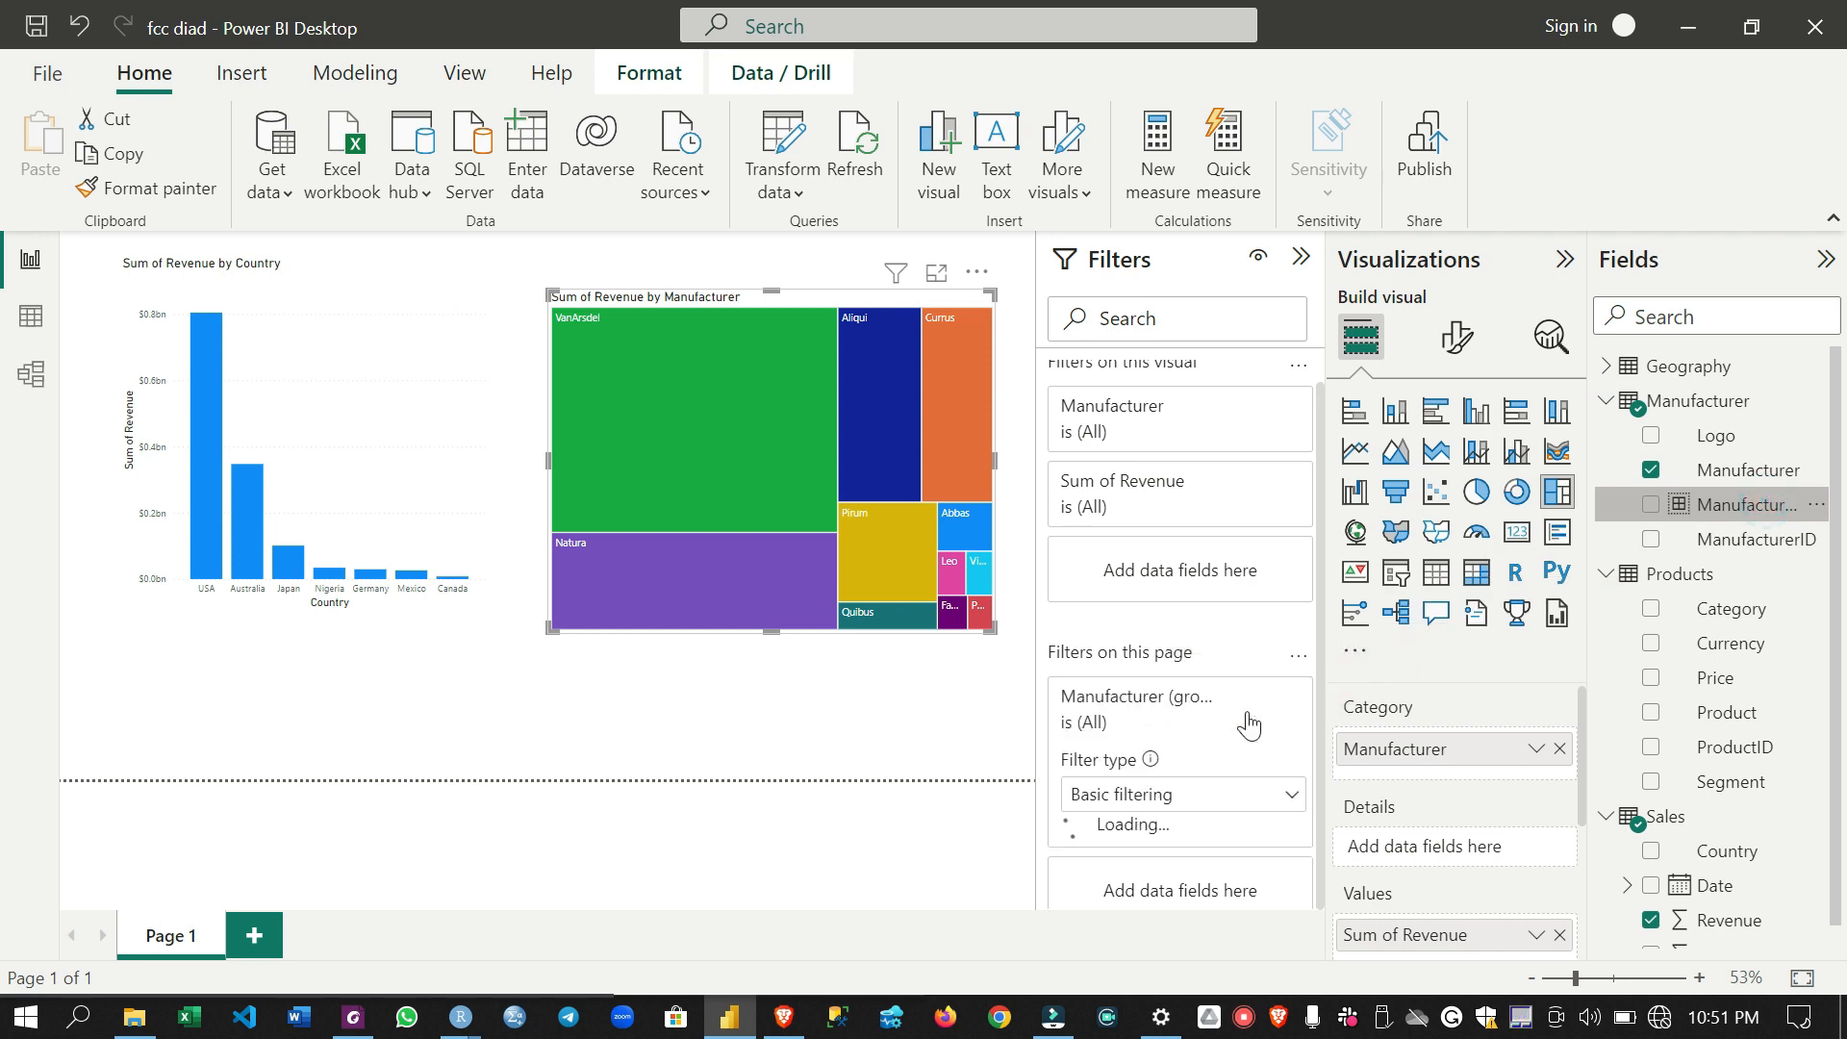
scroll(1143, 771, "down", 5)
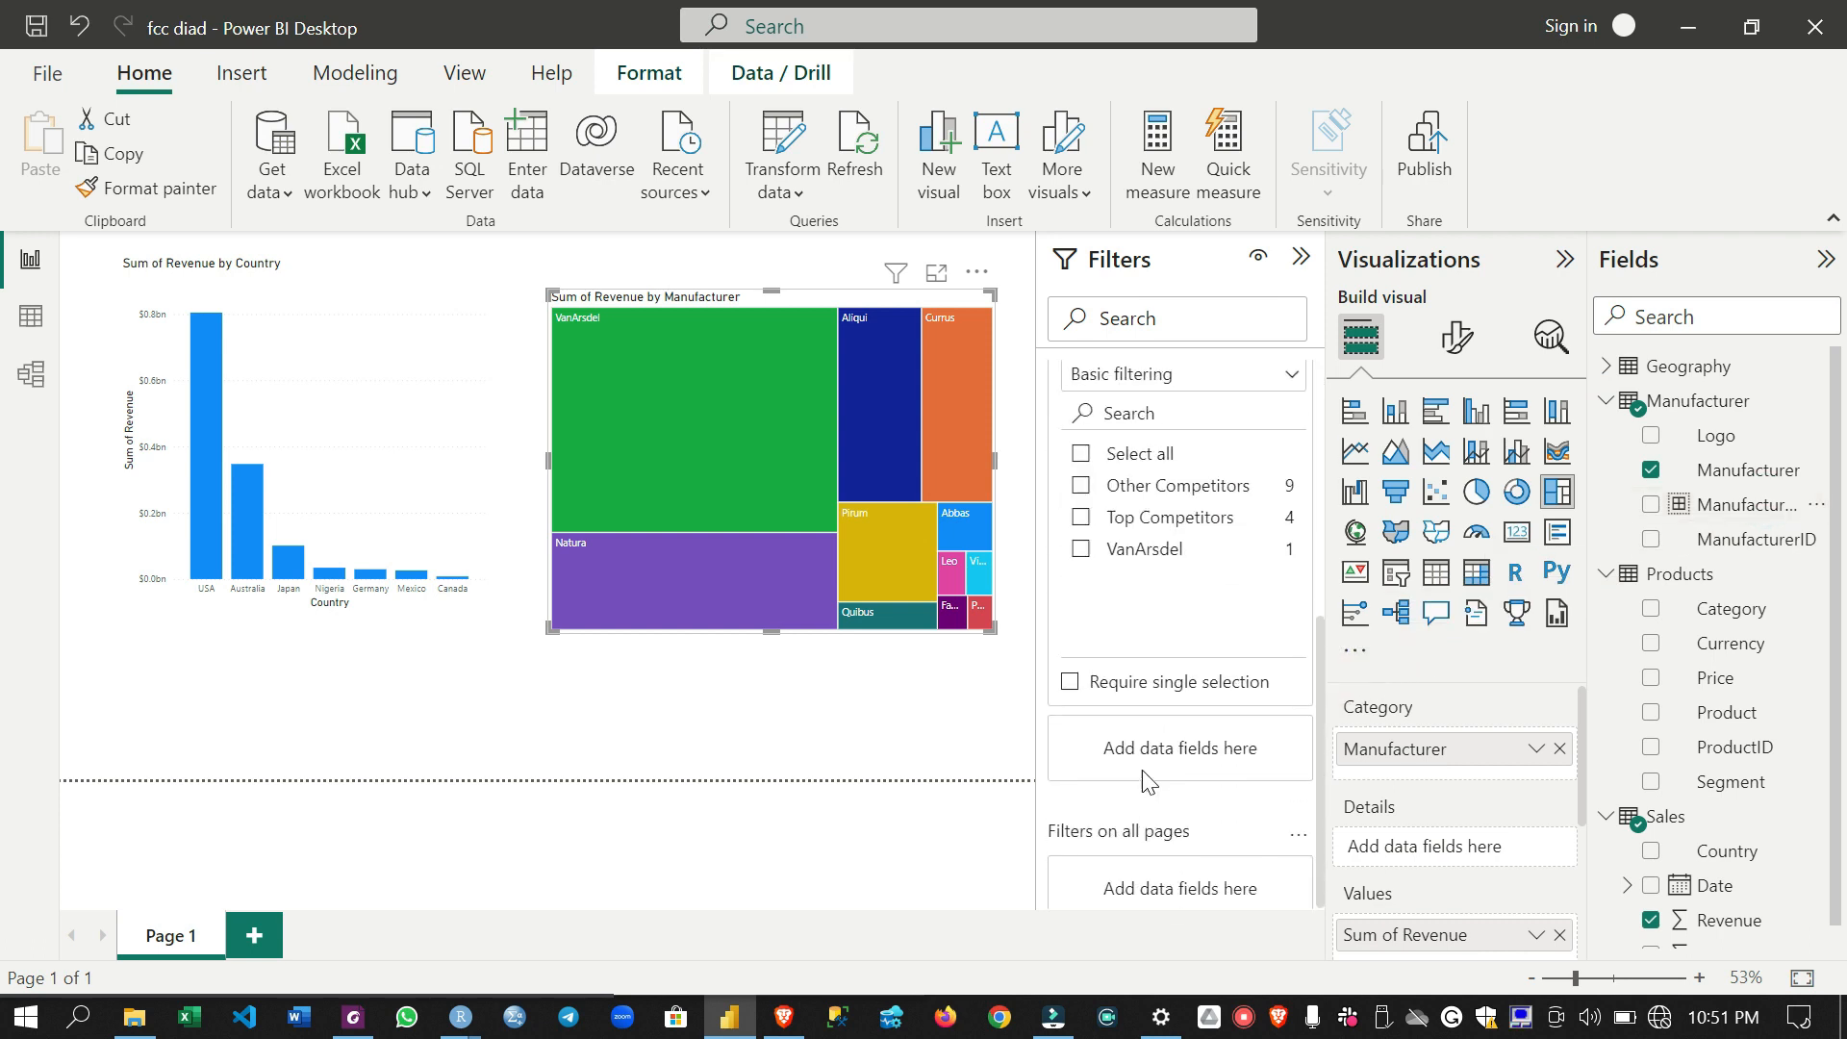
scroll(1141, 770, "up", 2)
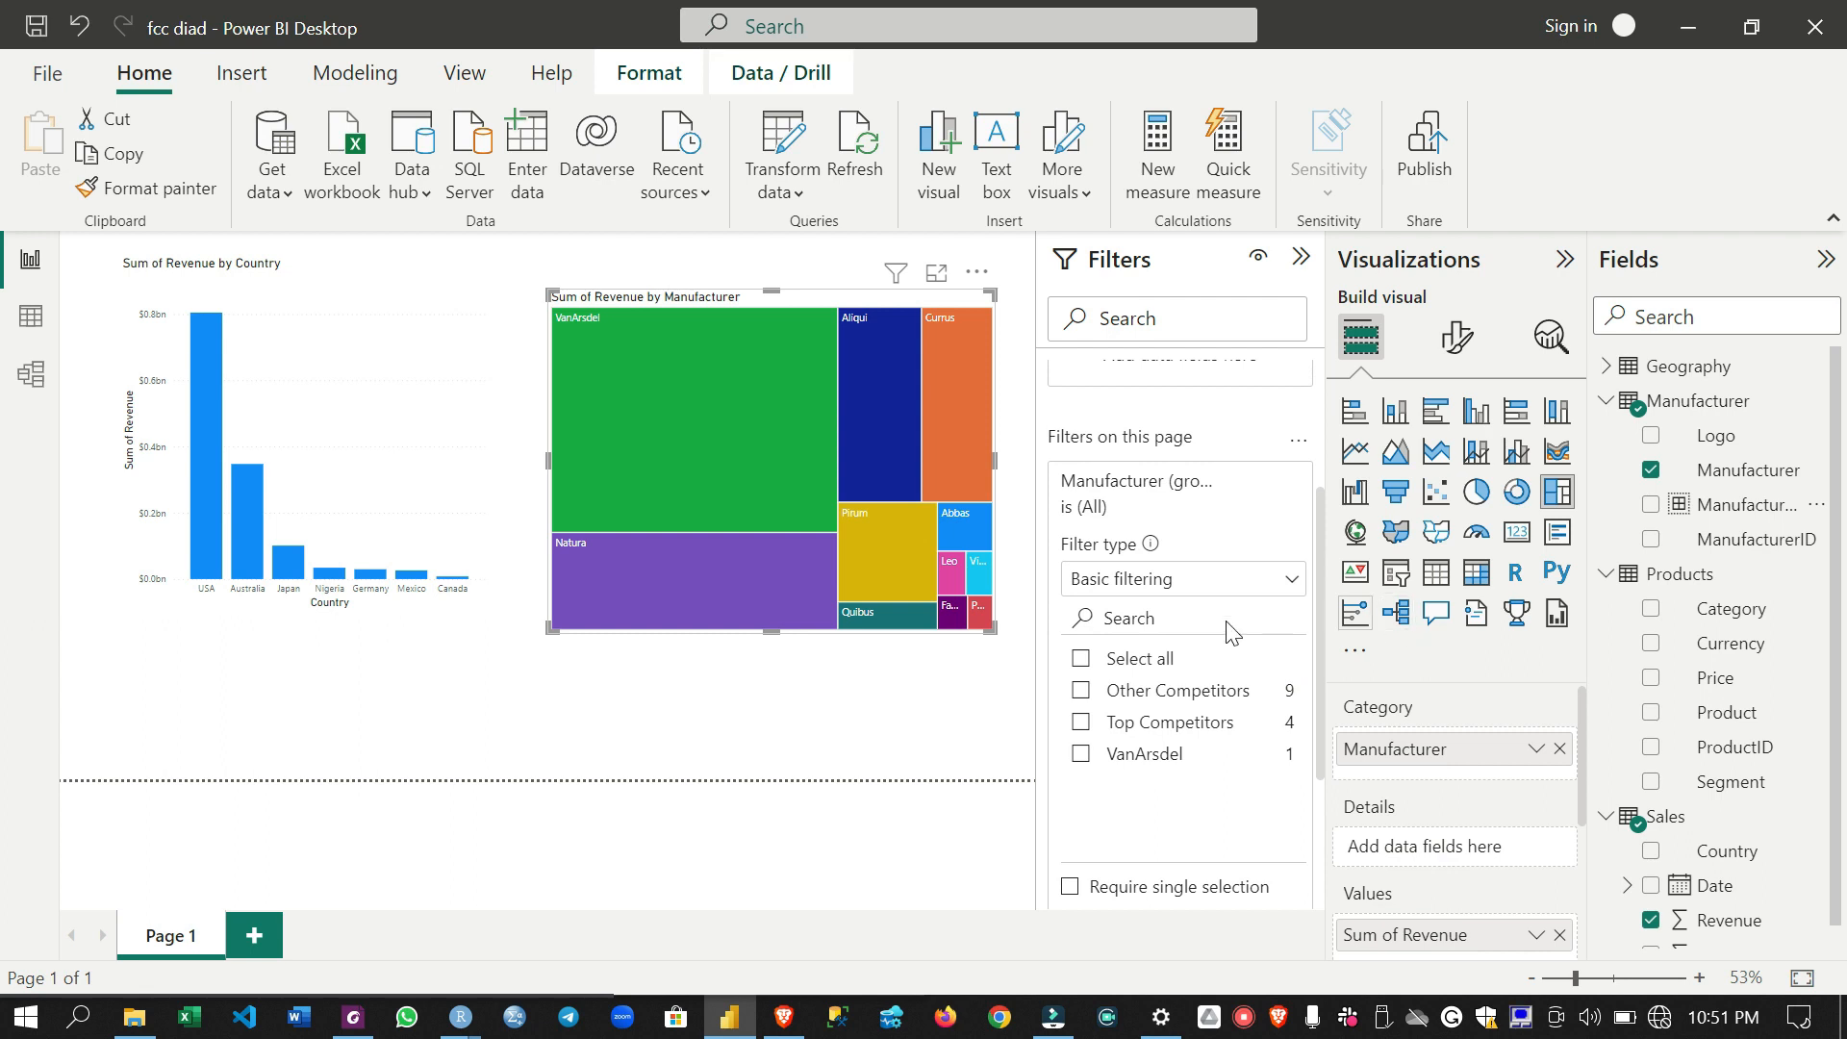
- Select all manufacturer groups in the page filter, and test the report with Other Competitors excluded and then included again
left_click(1079, 660)
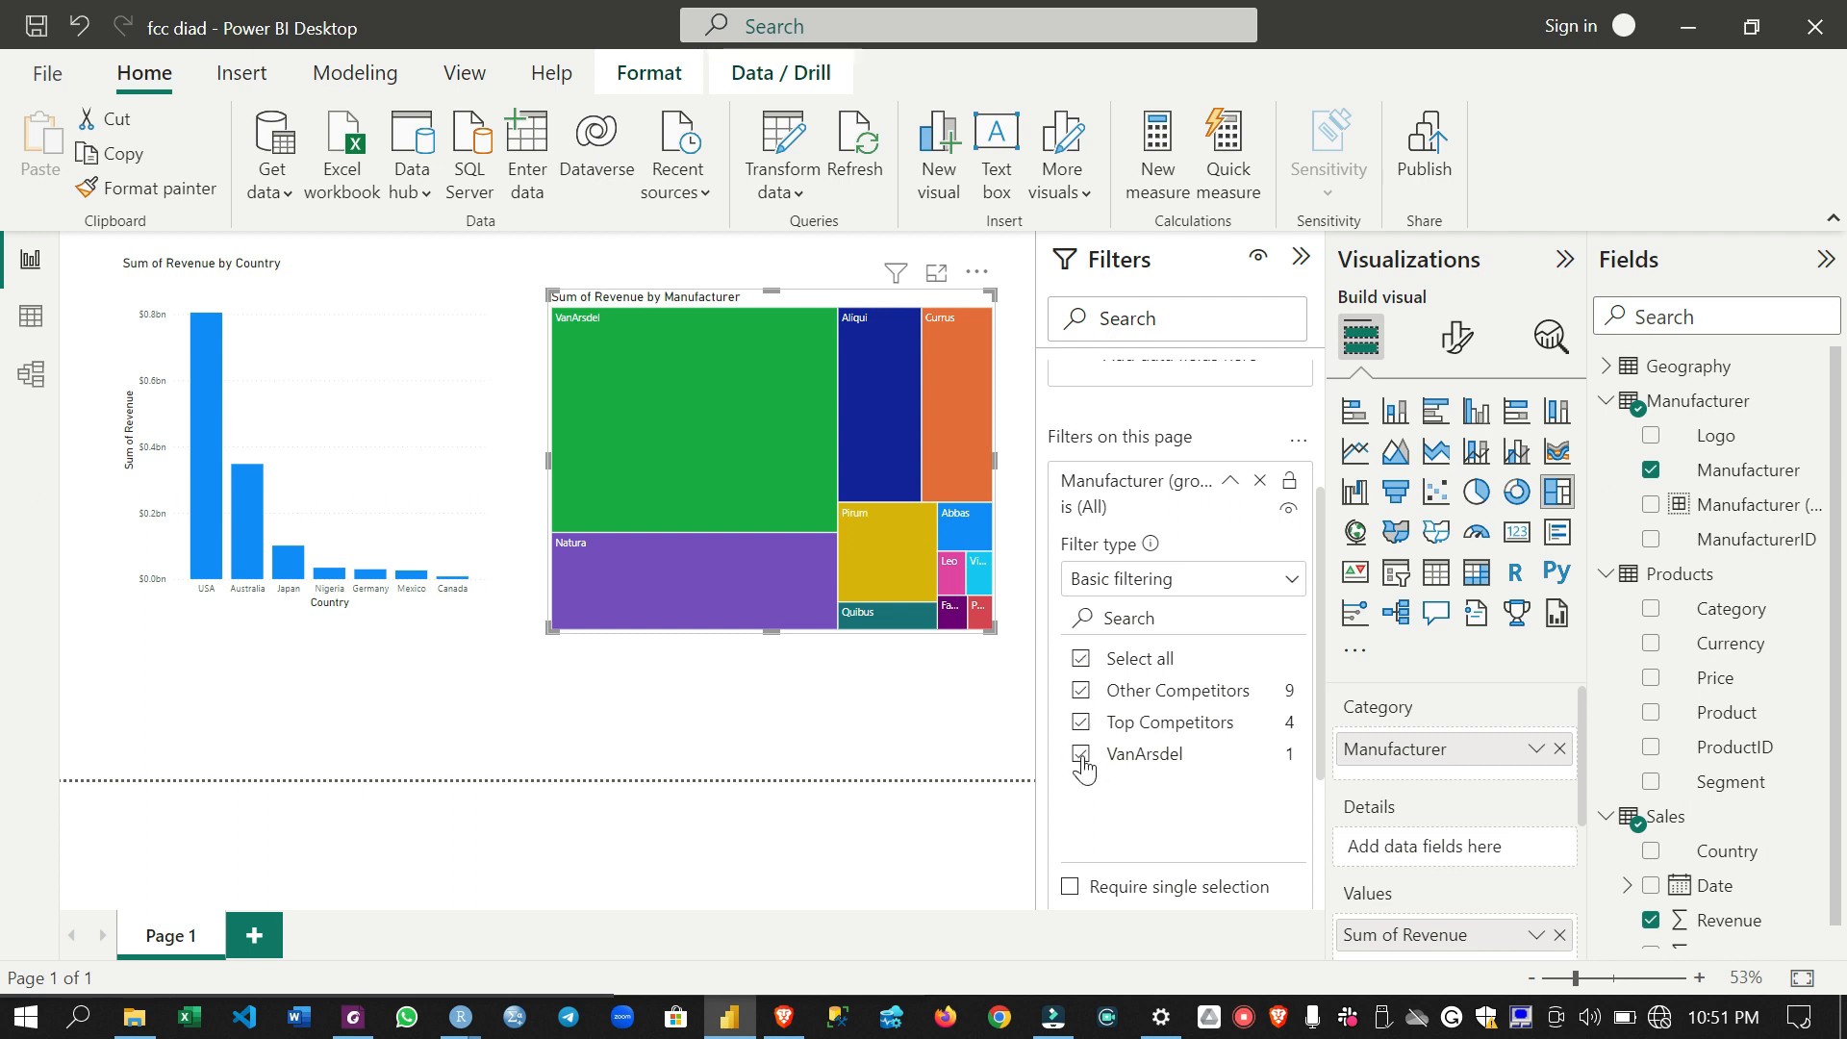
left_click(1083, 691)
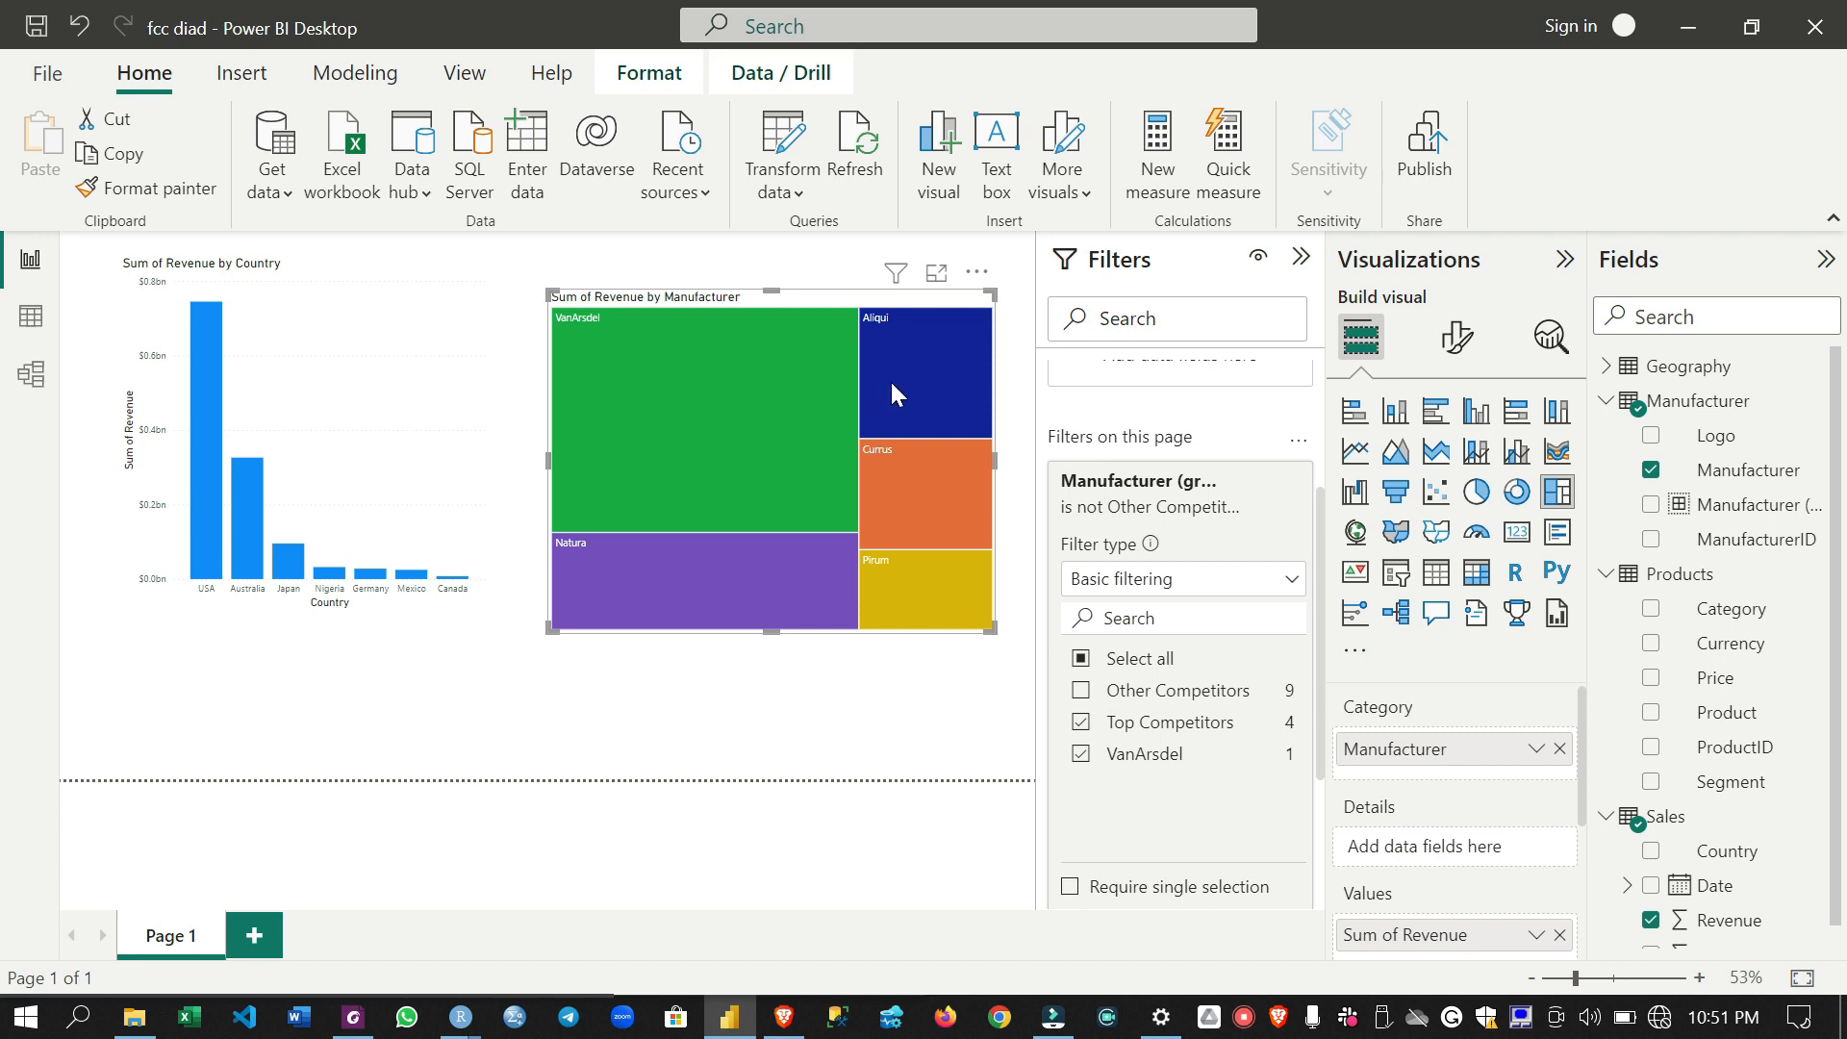
mouse_move(711, 420)
left_click(1081, 692)
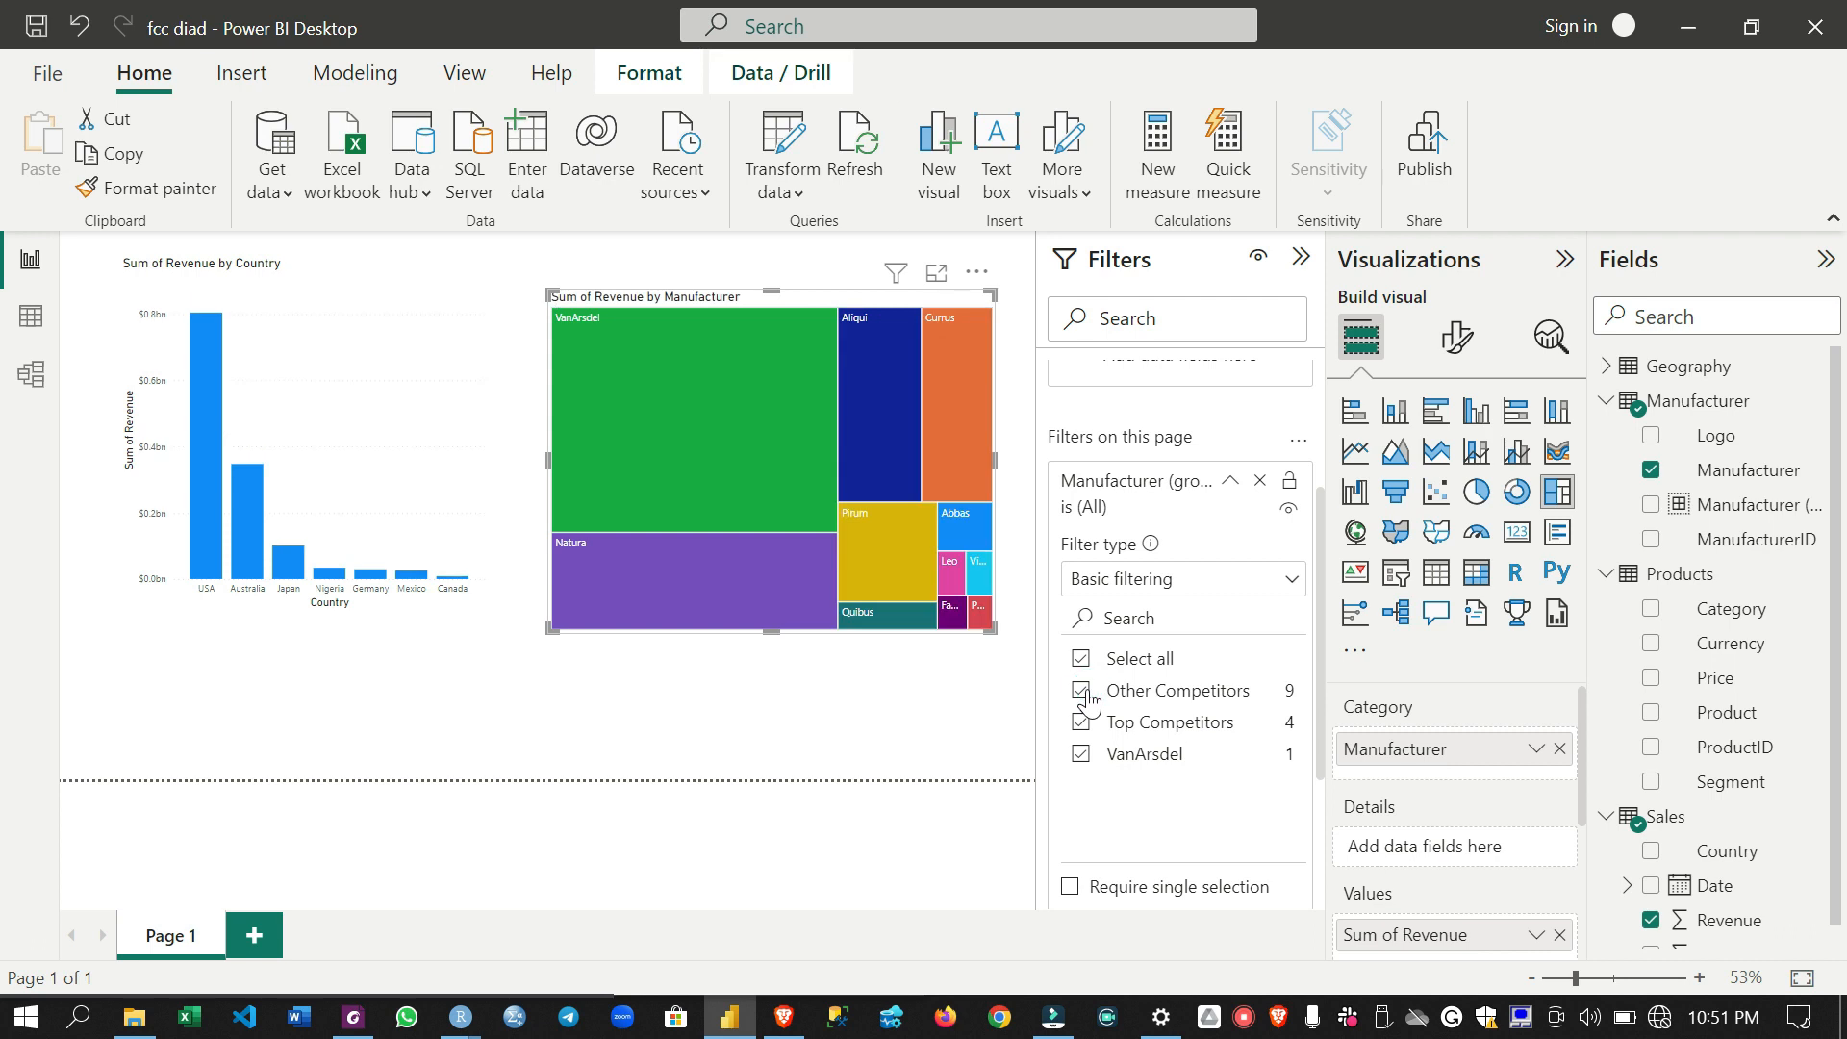
- Move the treemap slightly up and toward the country chart, and exclude Other Competitors from the page filter
left_click_drag(854, 581, 819, 559)
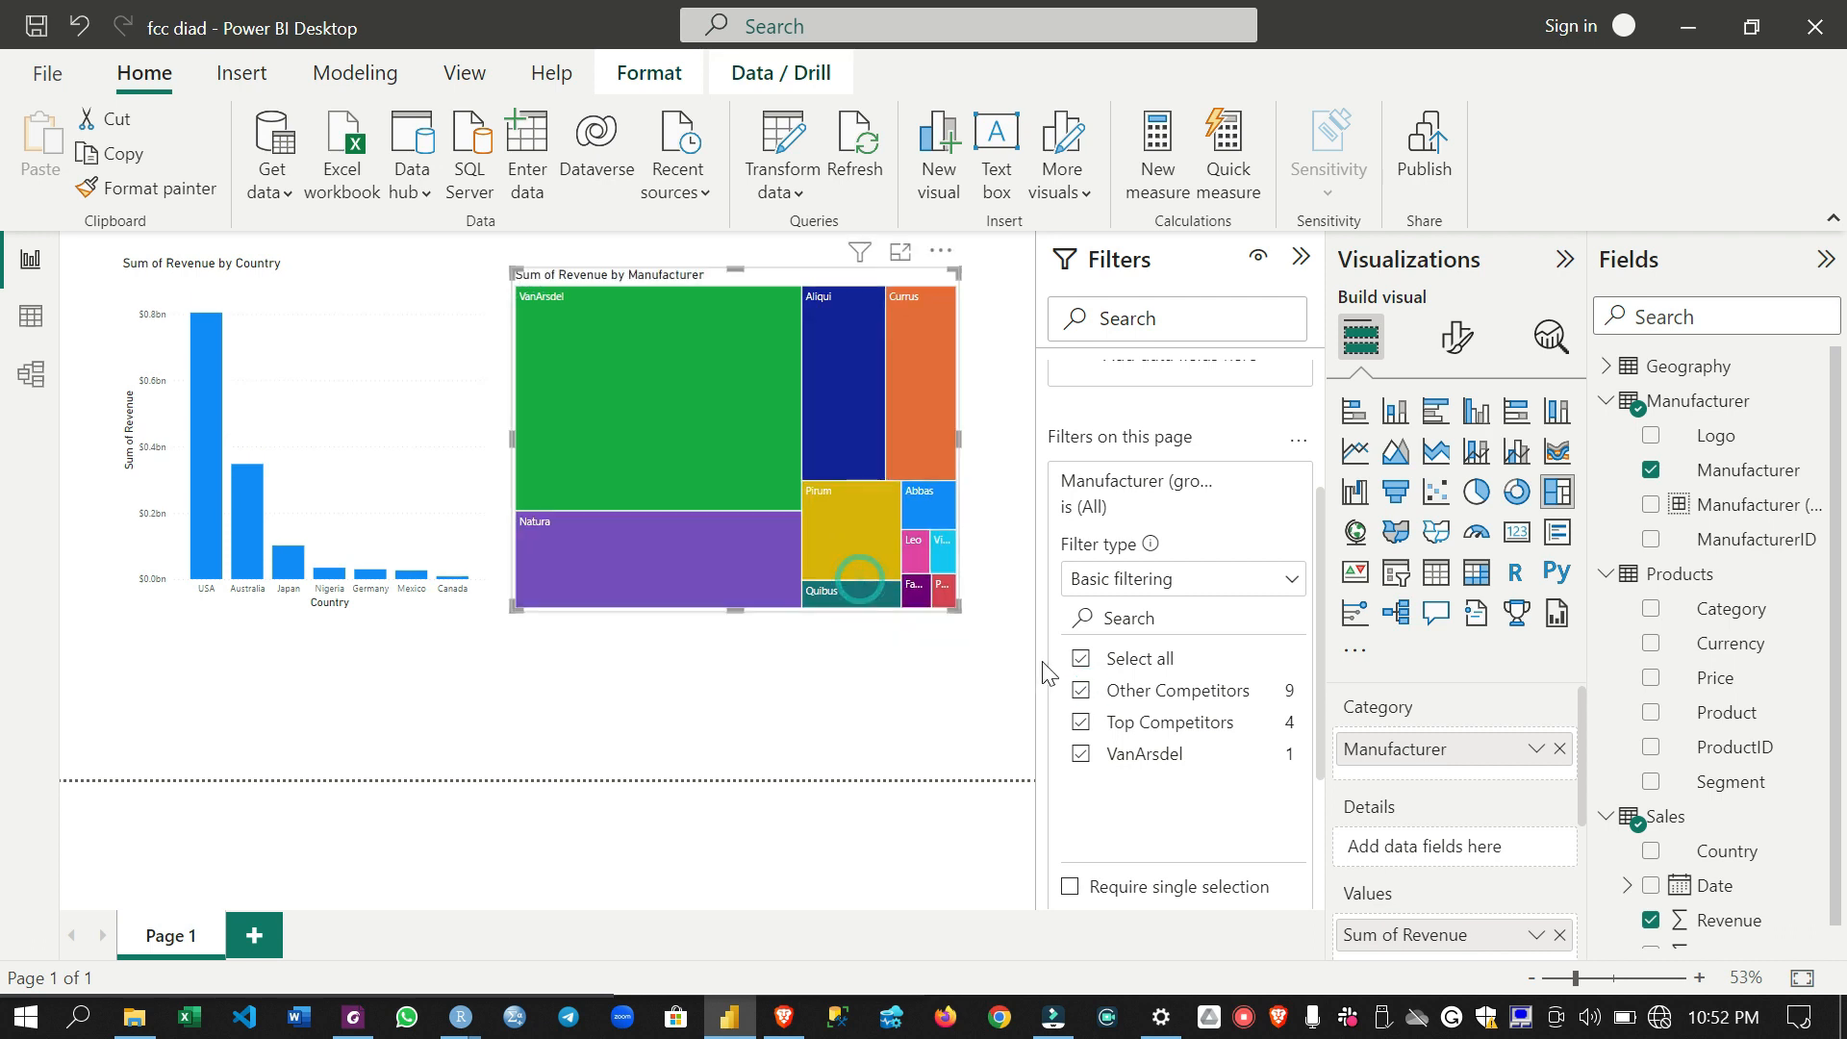
left_click(1081, 691)
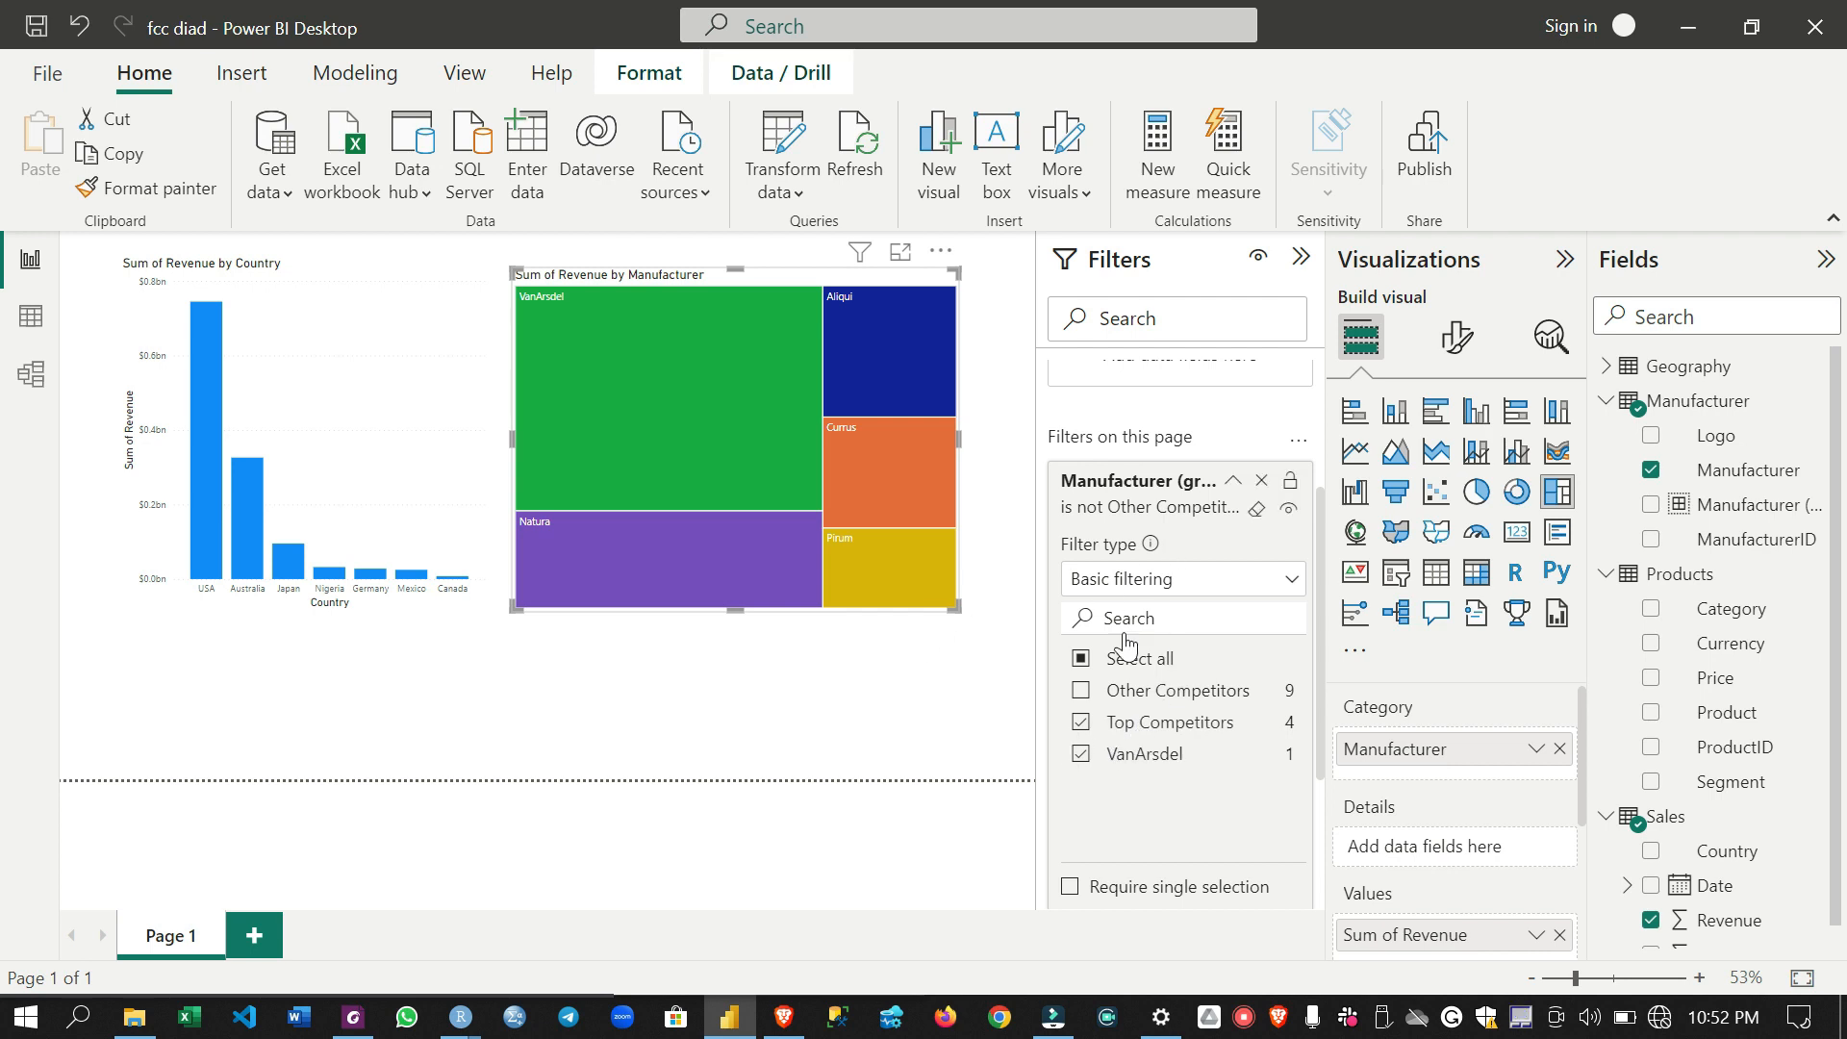
scroll(1127, 644, "up", 2)
scroll(1127, 645, "down", 5)
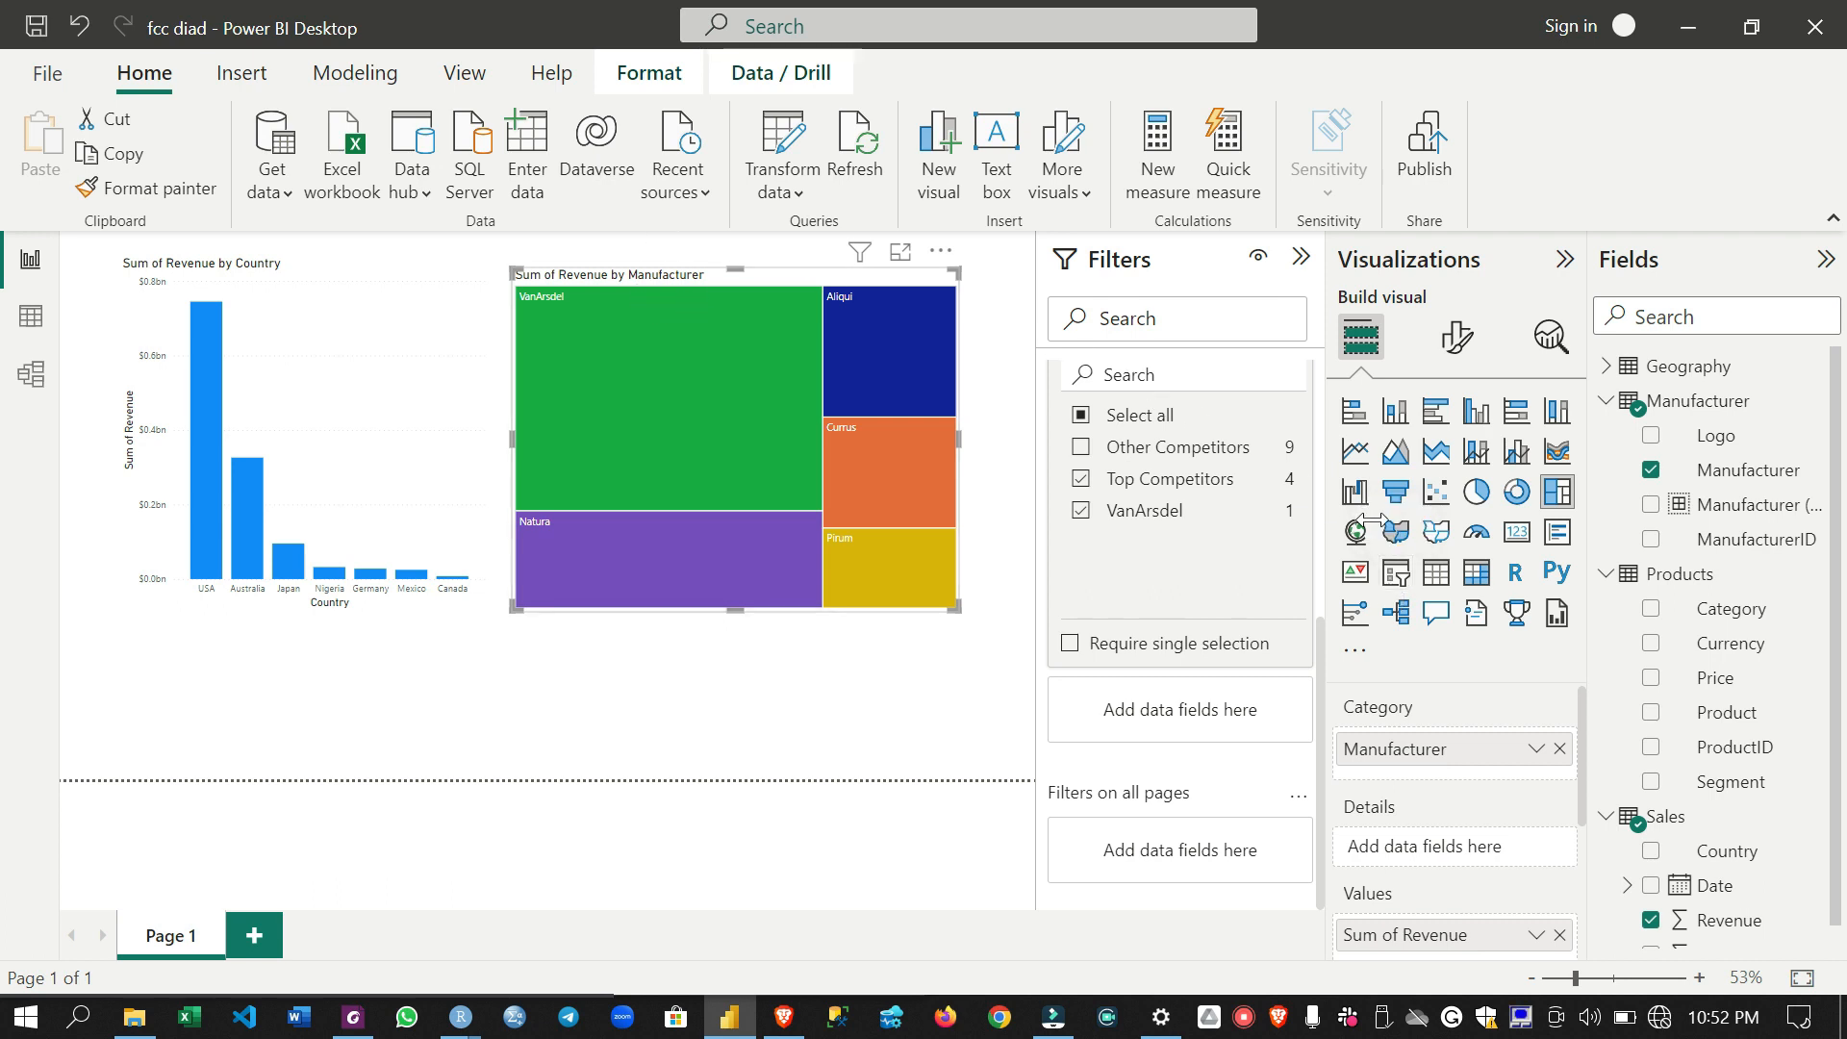
- Convert the treemap into a slicer and test it on the country chart with Aliqui, Currus and Natura in turn
left_click(1397, 573)
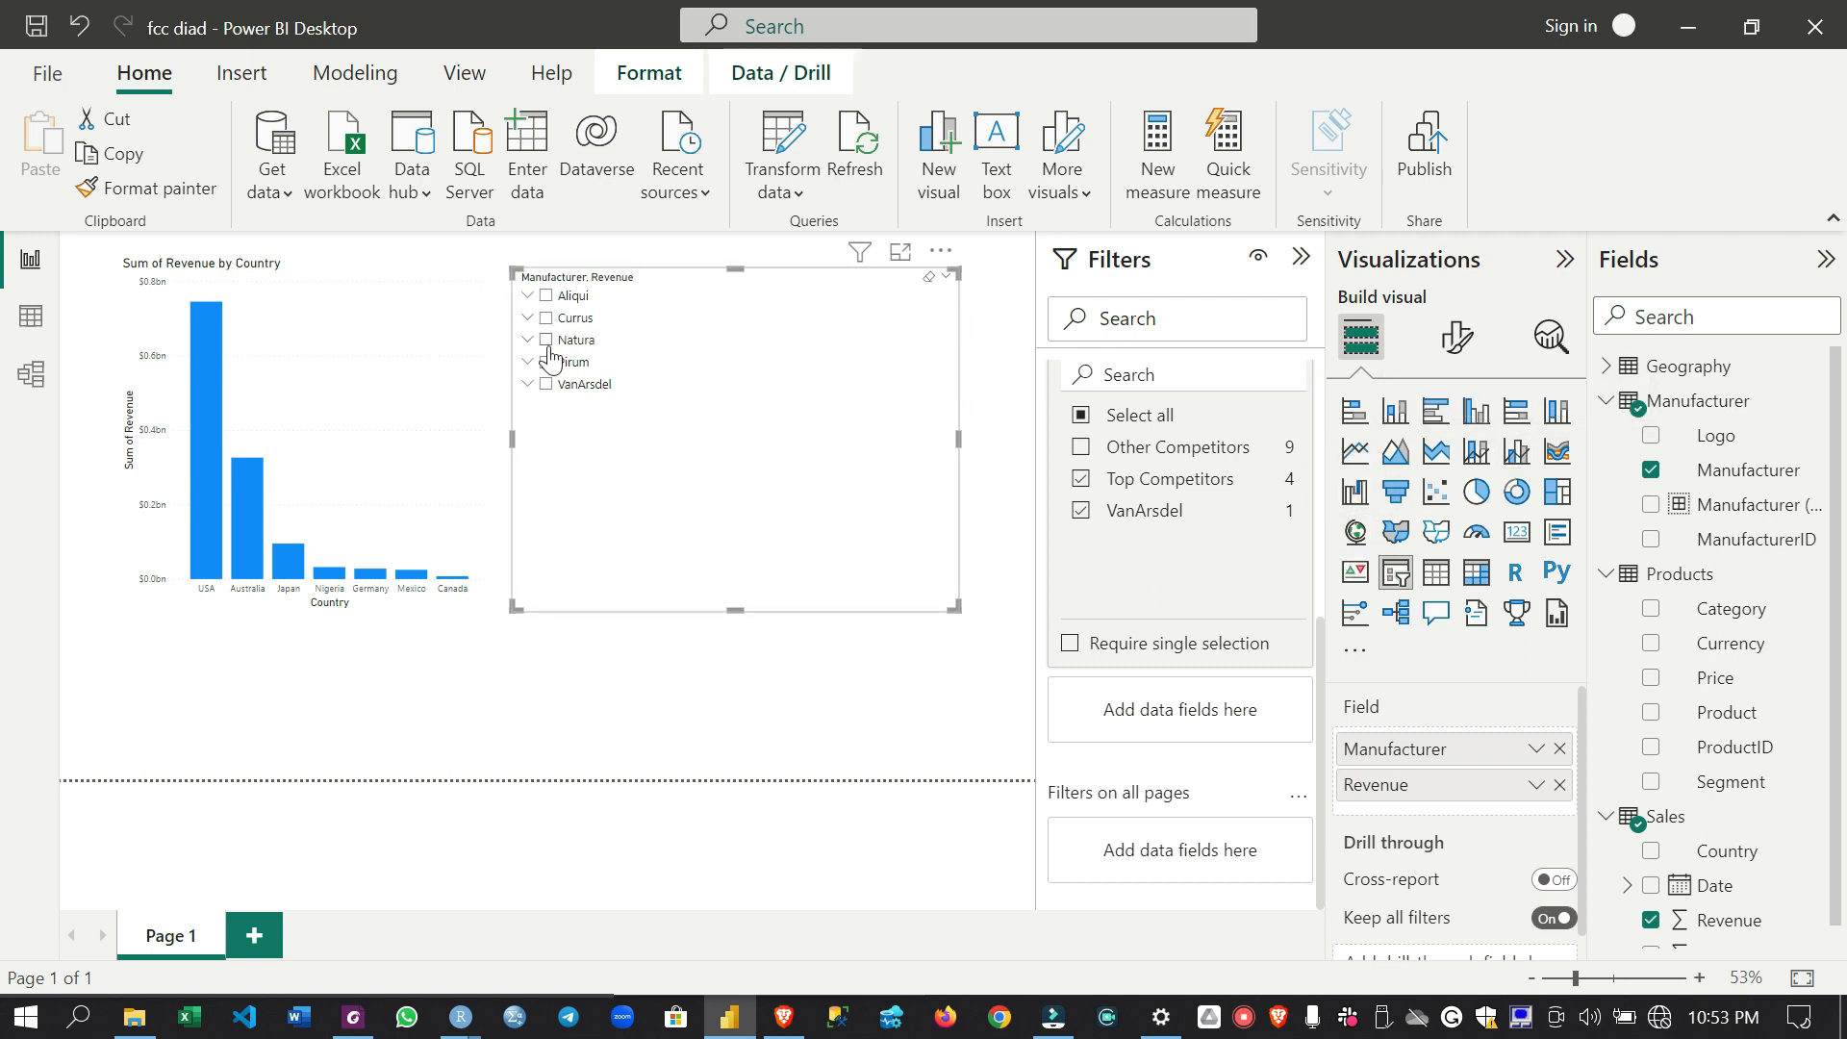
left_click(548, 296)
left_click(548, 296)
left_click(548, 296)
left_click(548, 296)
left_click(548, 319)
left_click(547, 318)
left_click(548, 340)
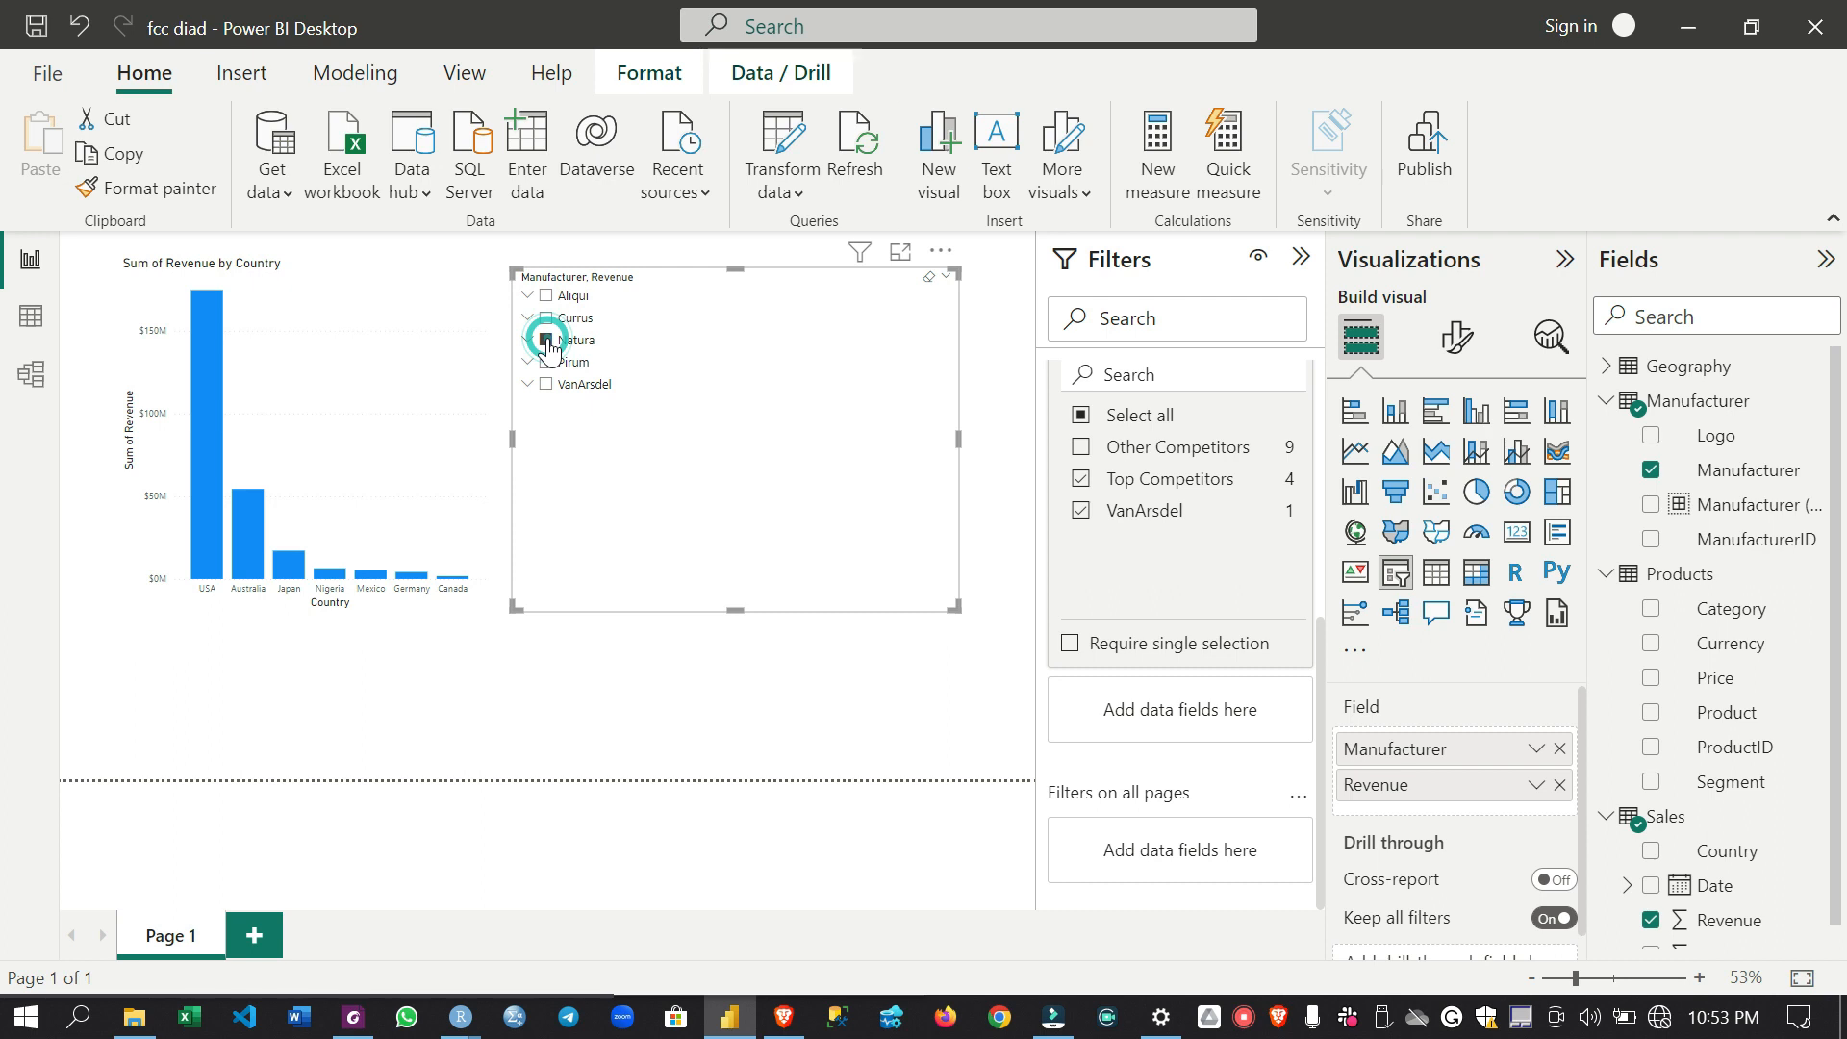
left_click(547, 340)
- Test the slicer with Pirum and VanArsdel, leaving only VanArsdel selected
left_click(547, 363)
left_click(547, 362)
left_click(546, 384)
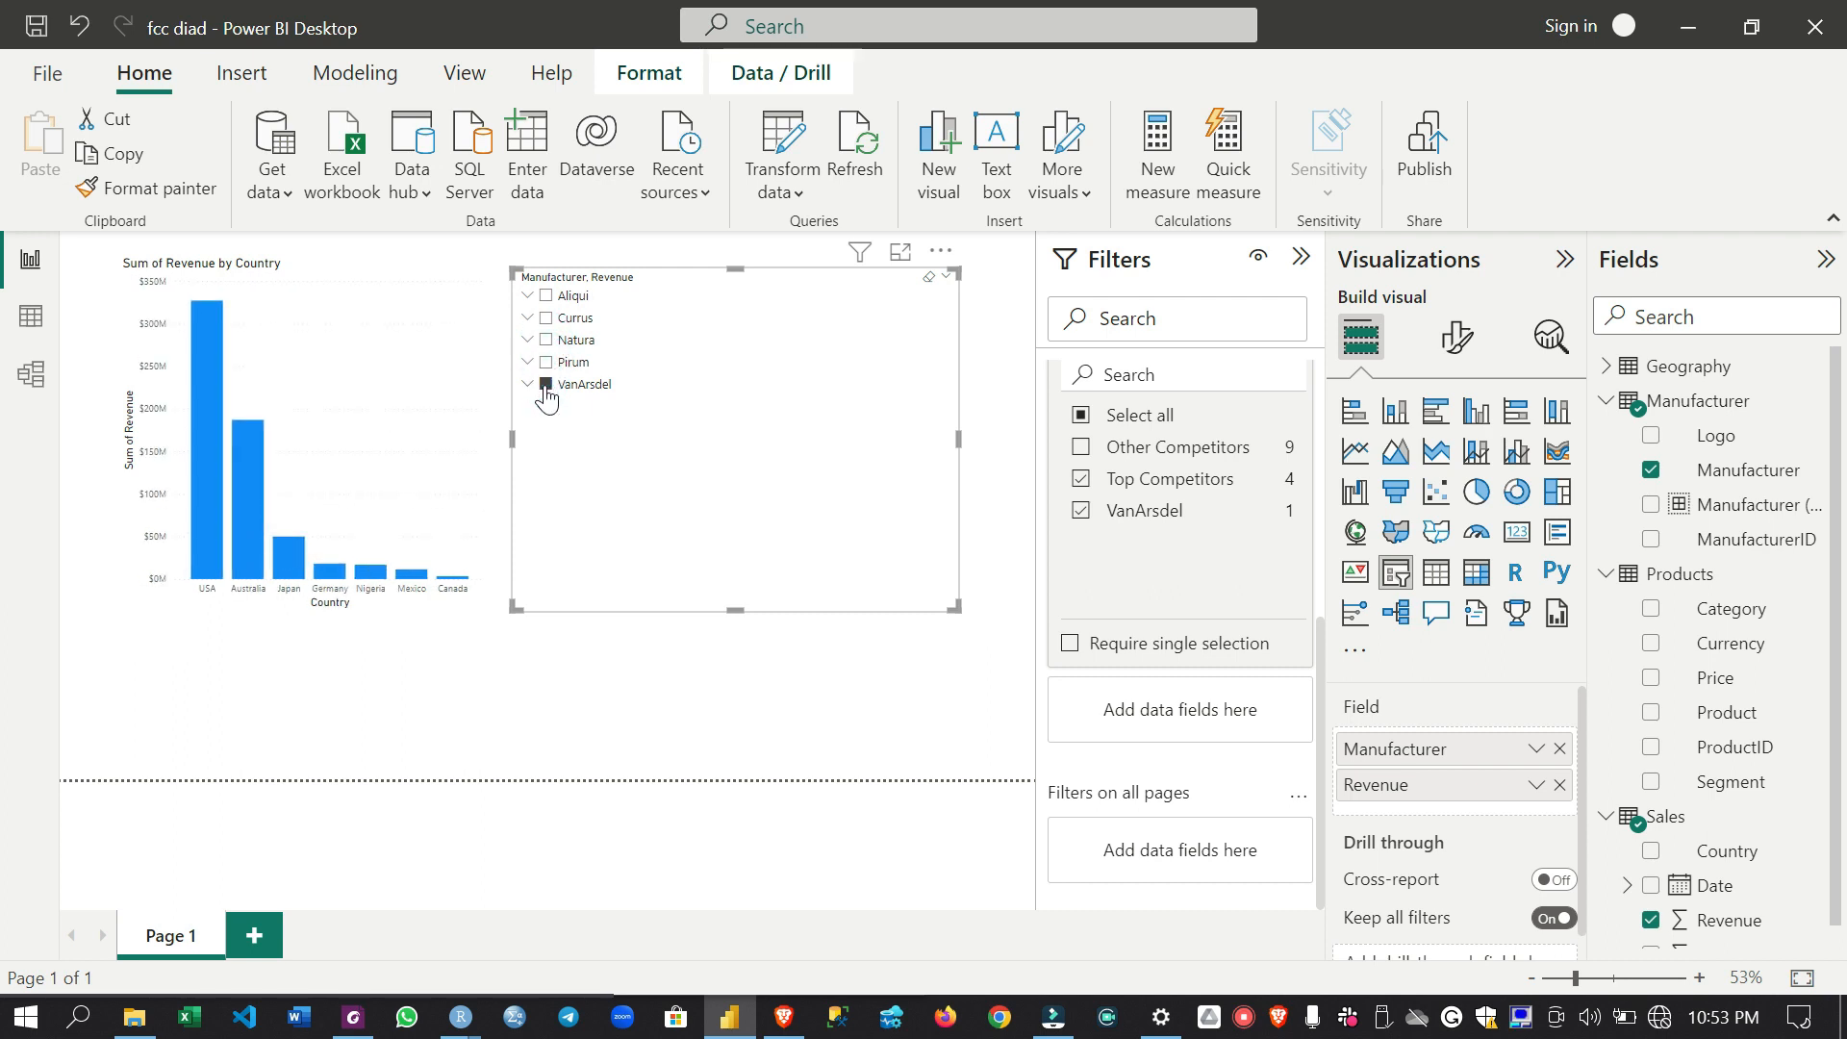
left_click(547, 385)
left_click(545, 384)
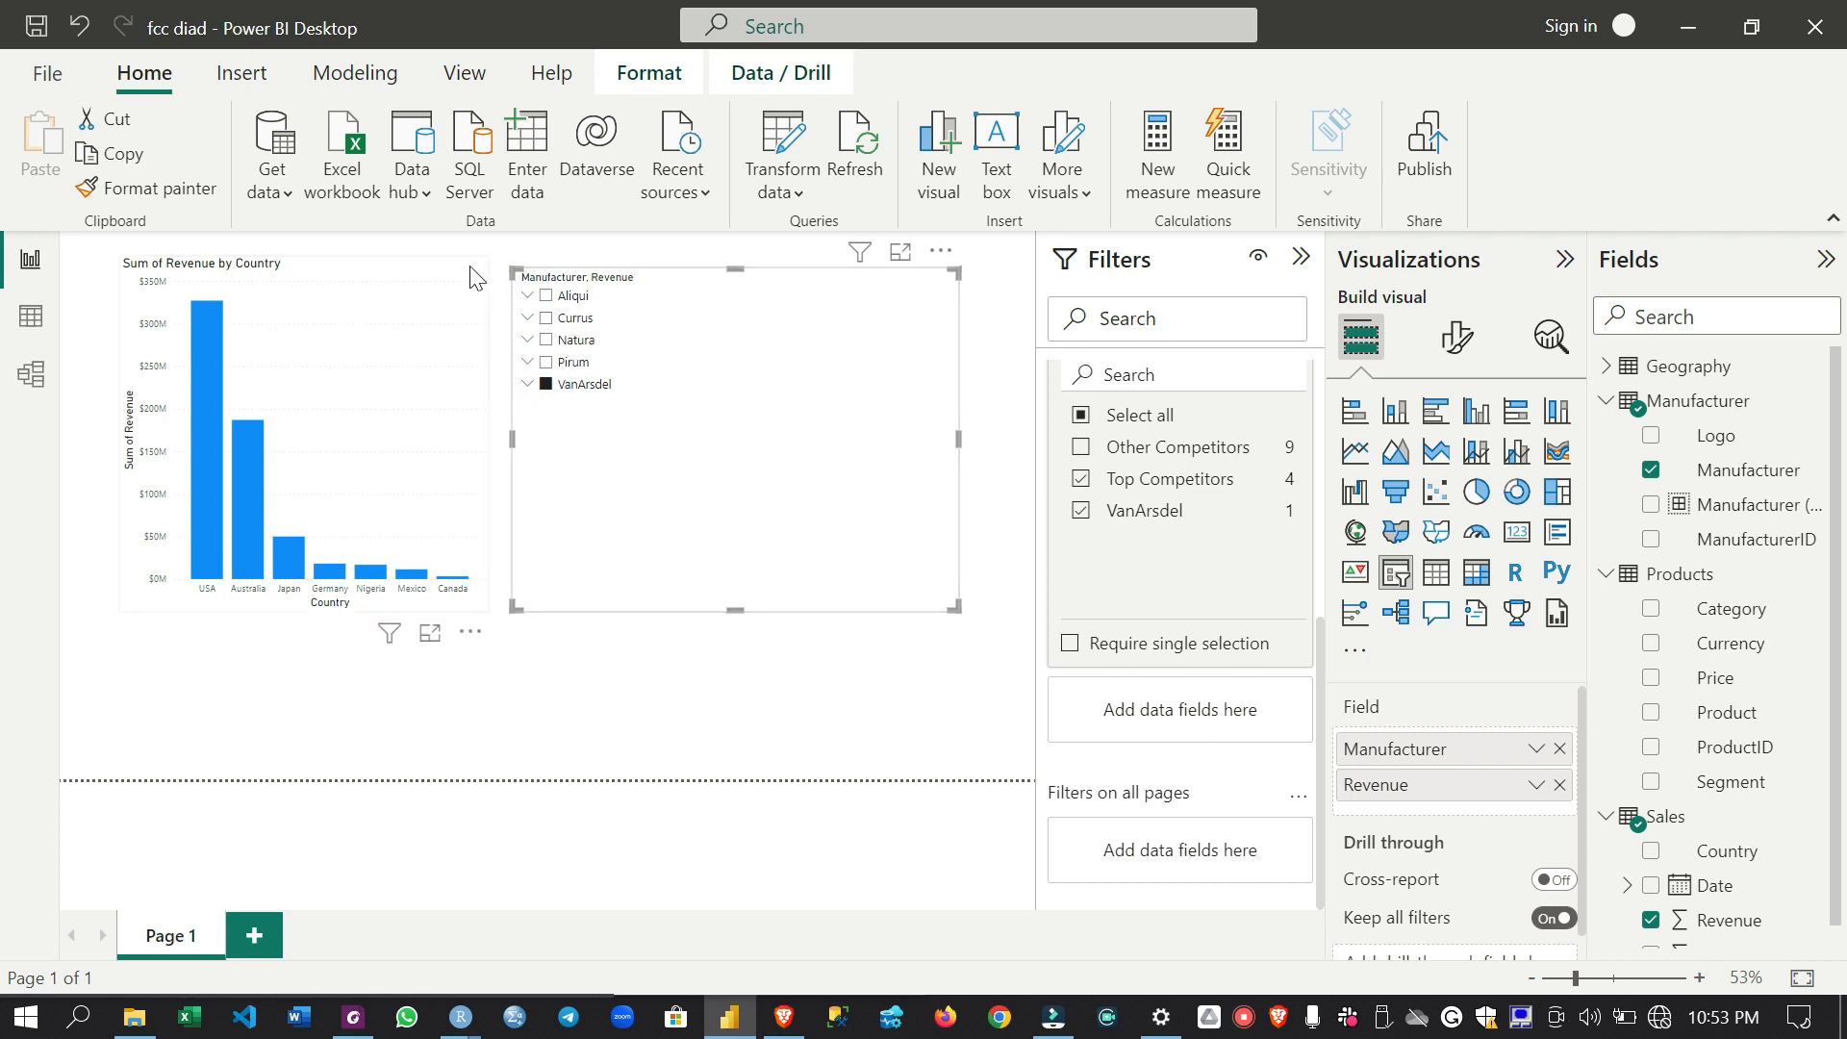
left_click(547, 364)
left_click(547, 384)
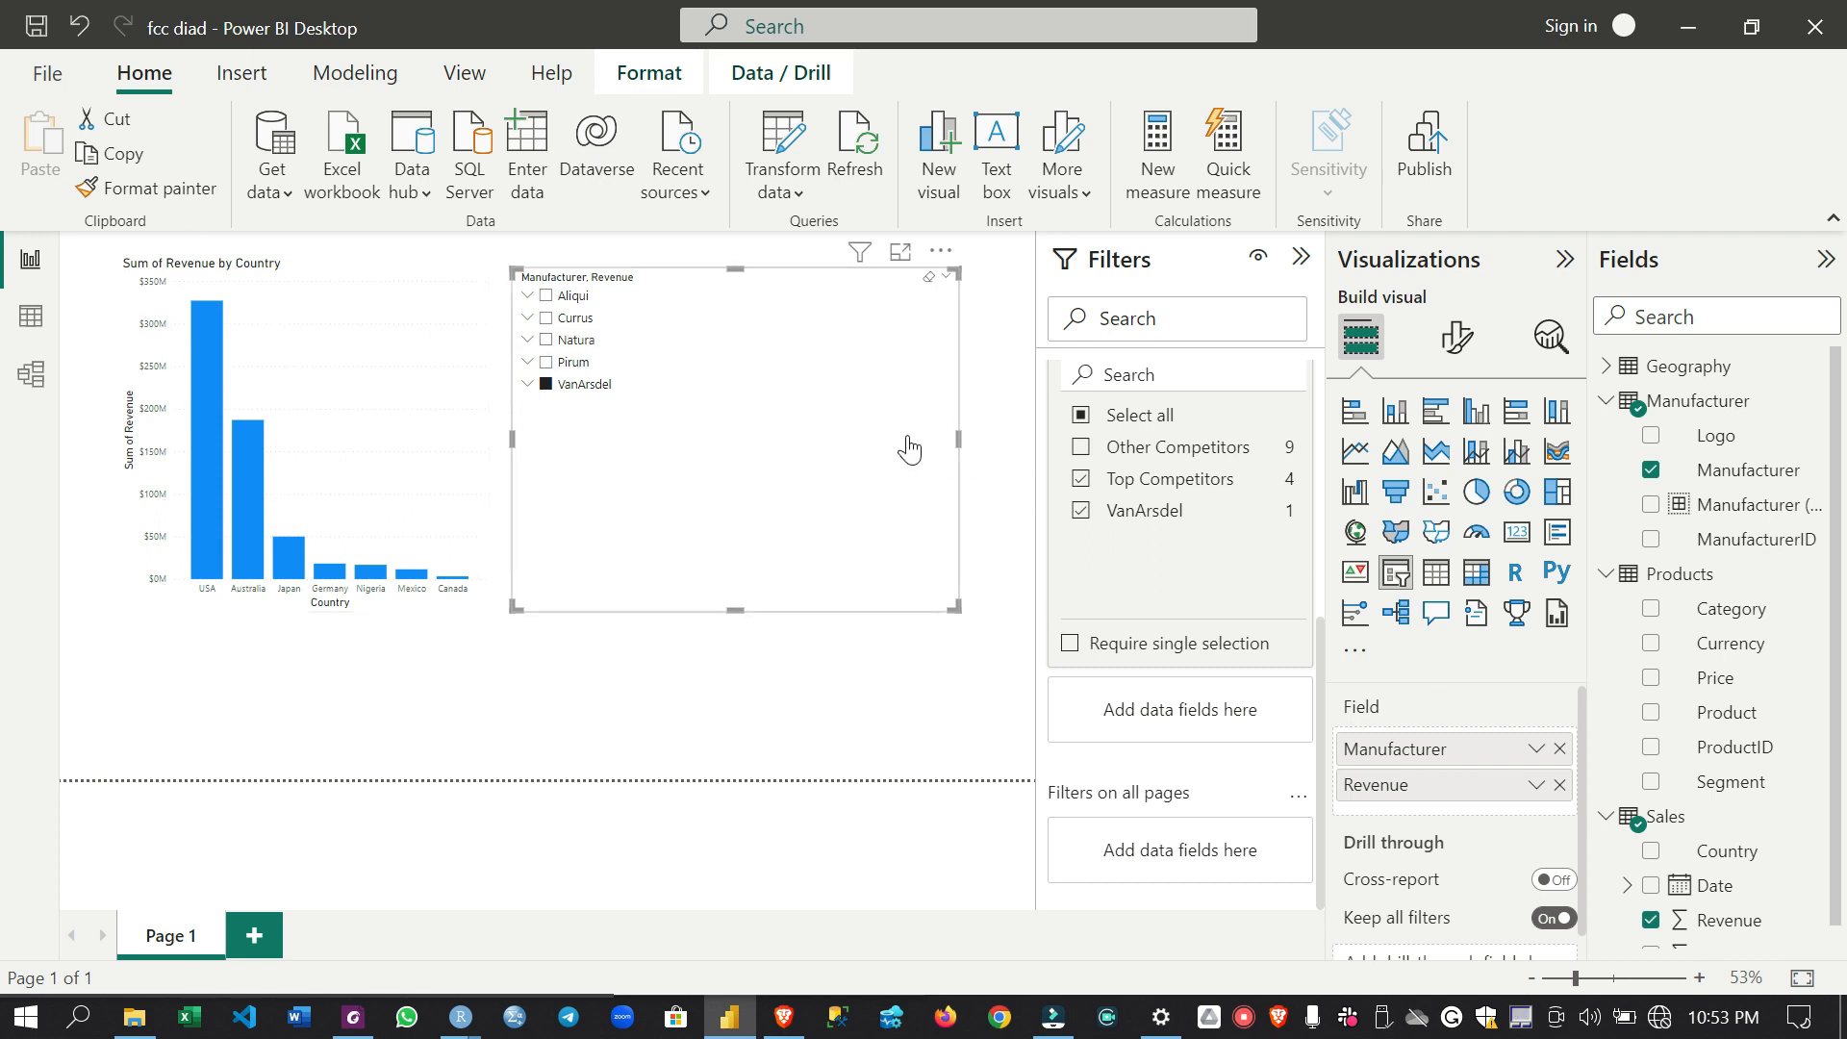
- Add Region and State from the Geography table below Country on the revenue chart's X-axis
left_click(414, 291)
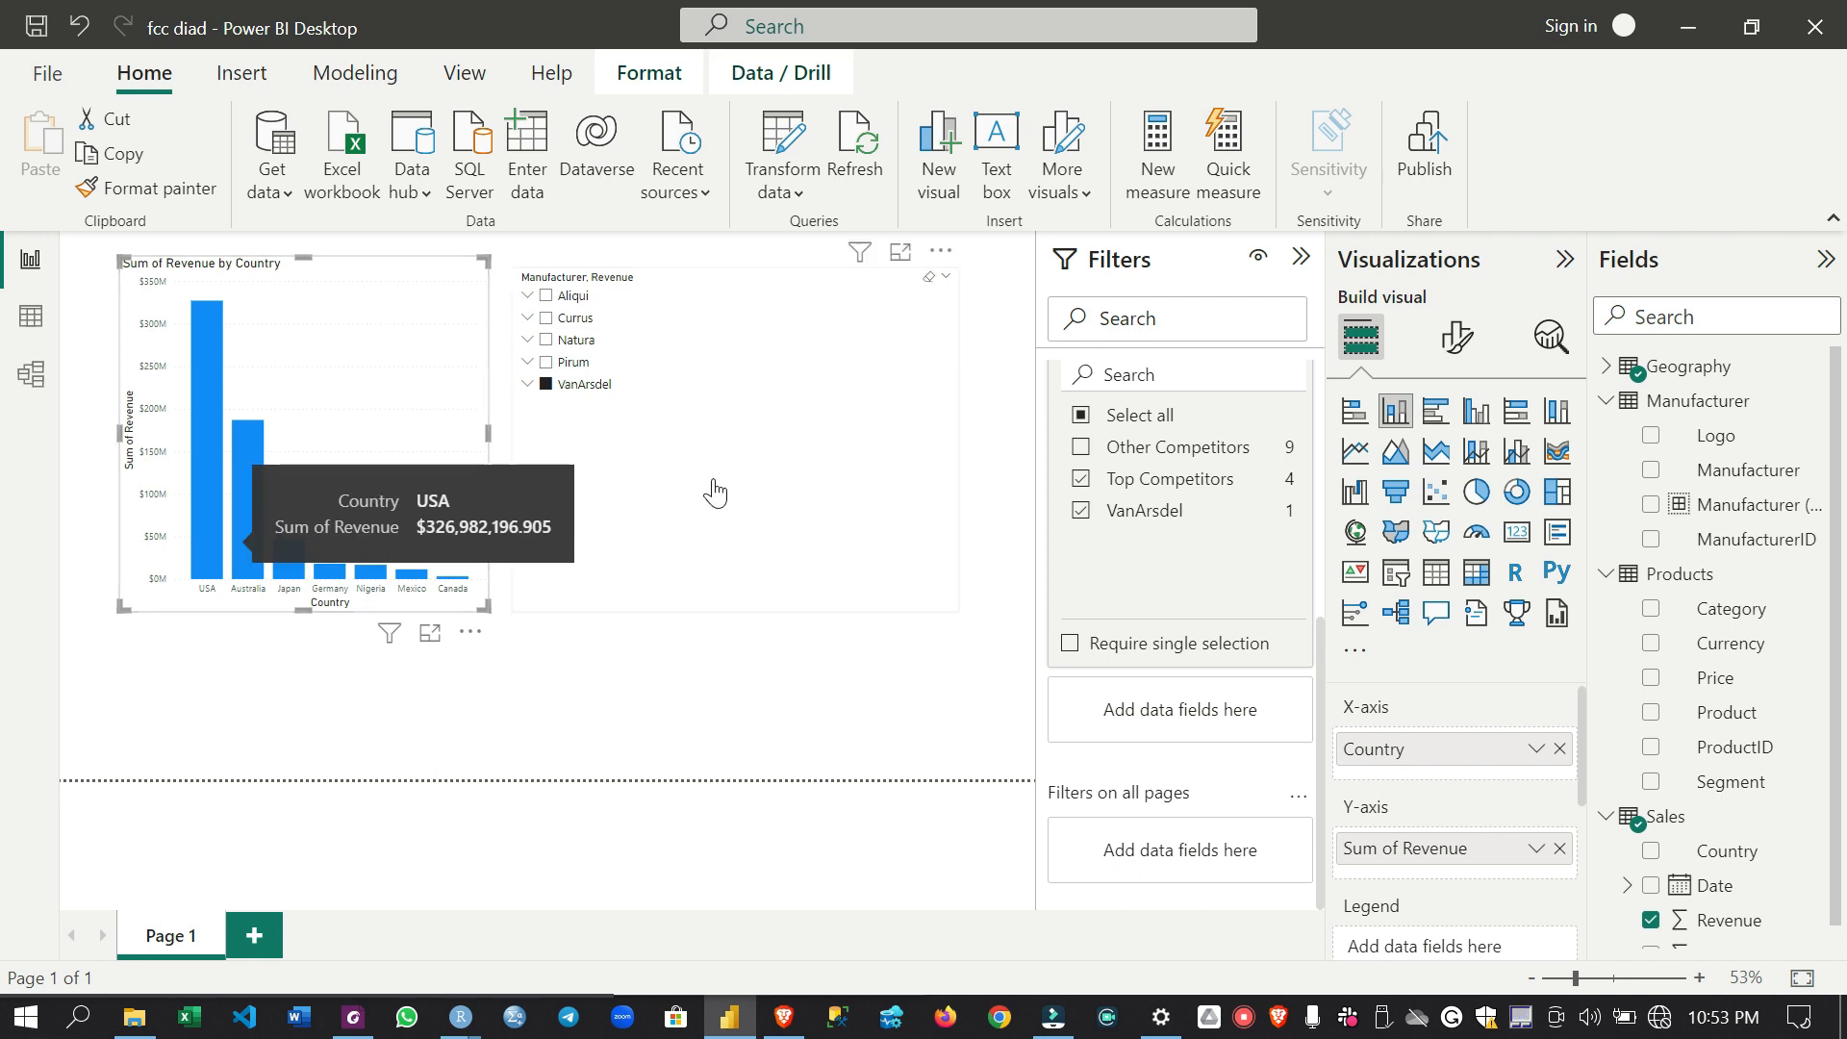
left_click(1608, 369)
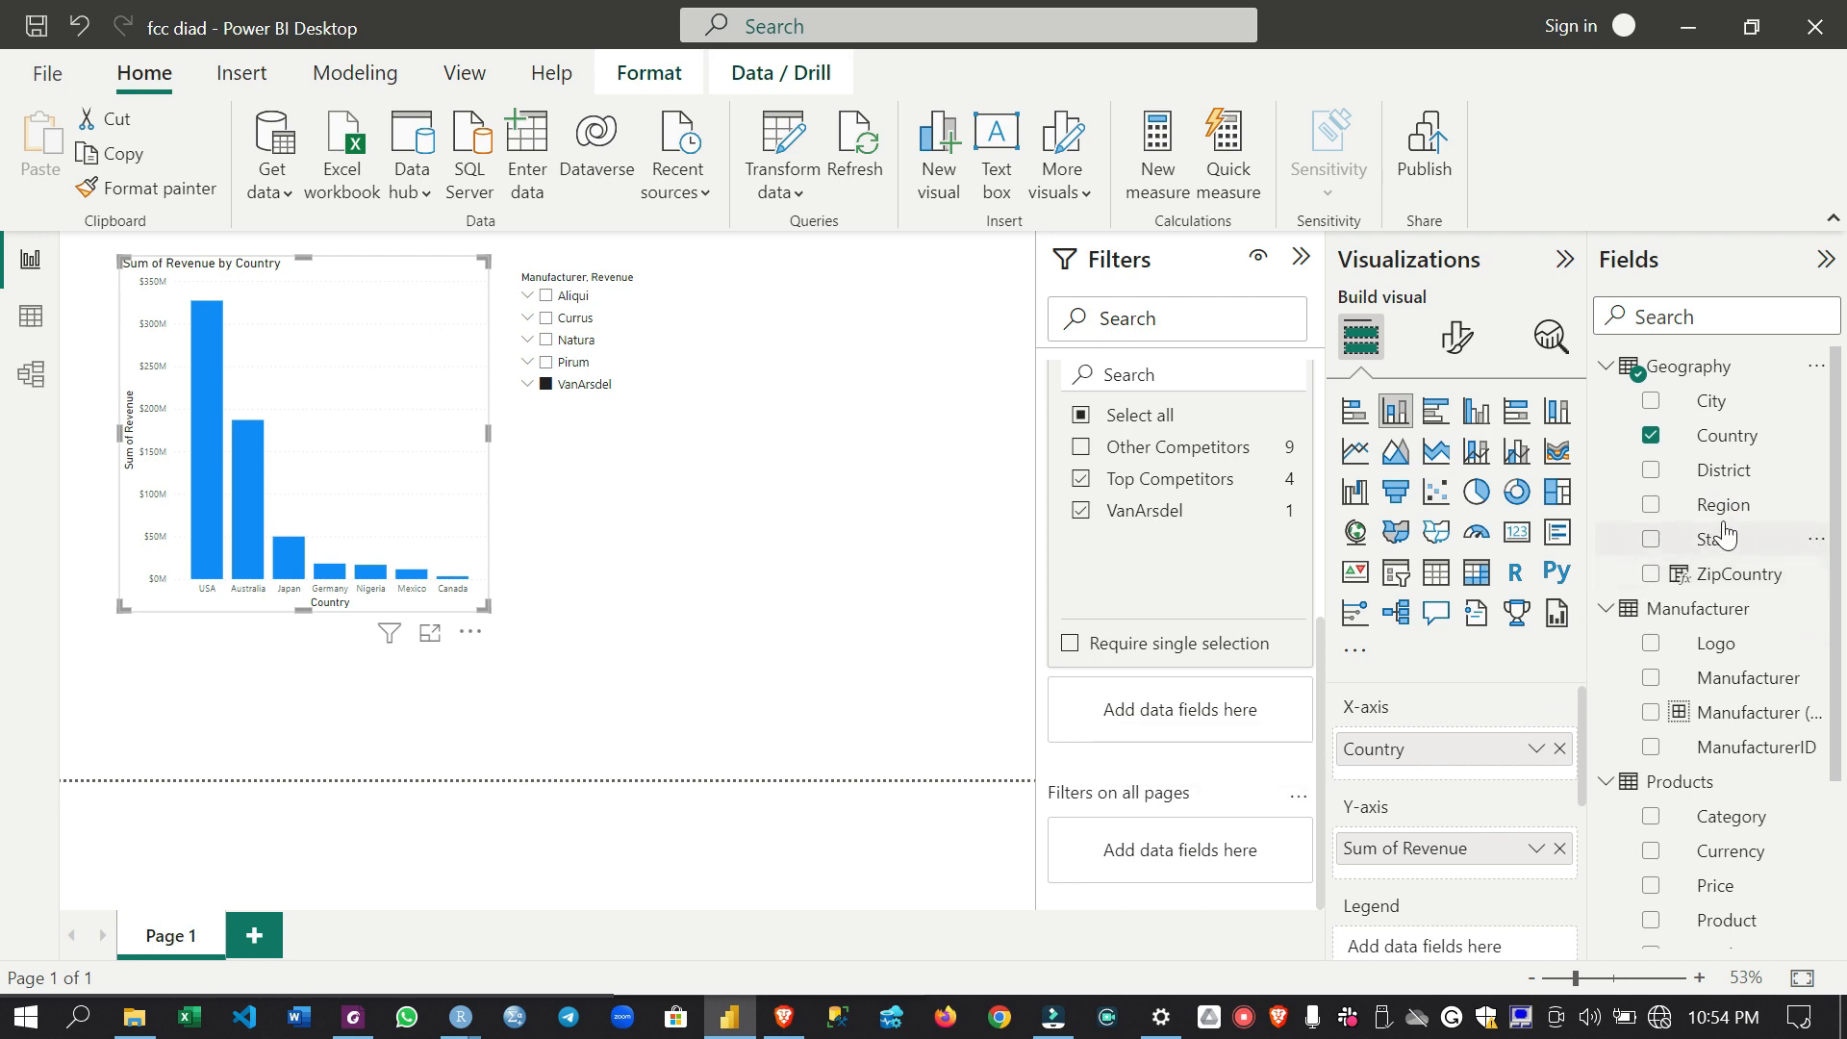
left_click_drag(1733, 515, 1497, 768)
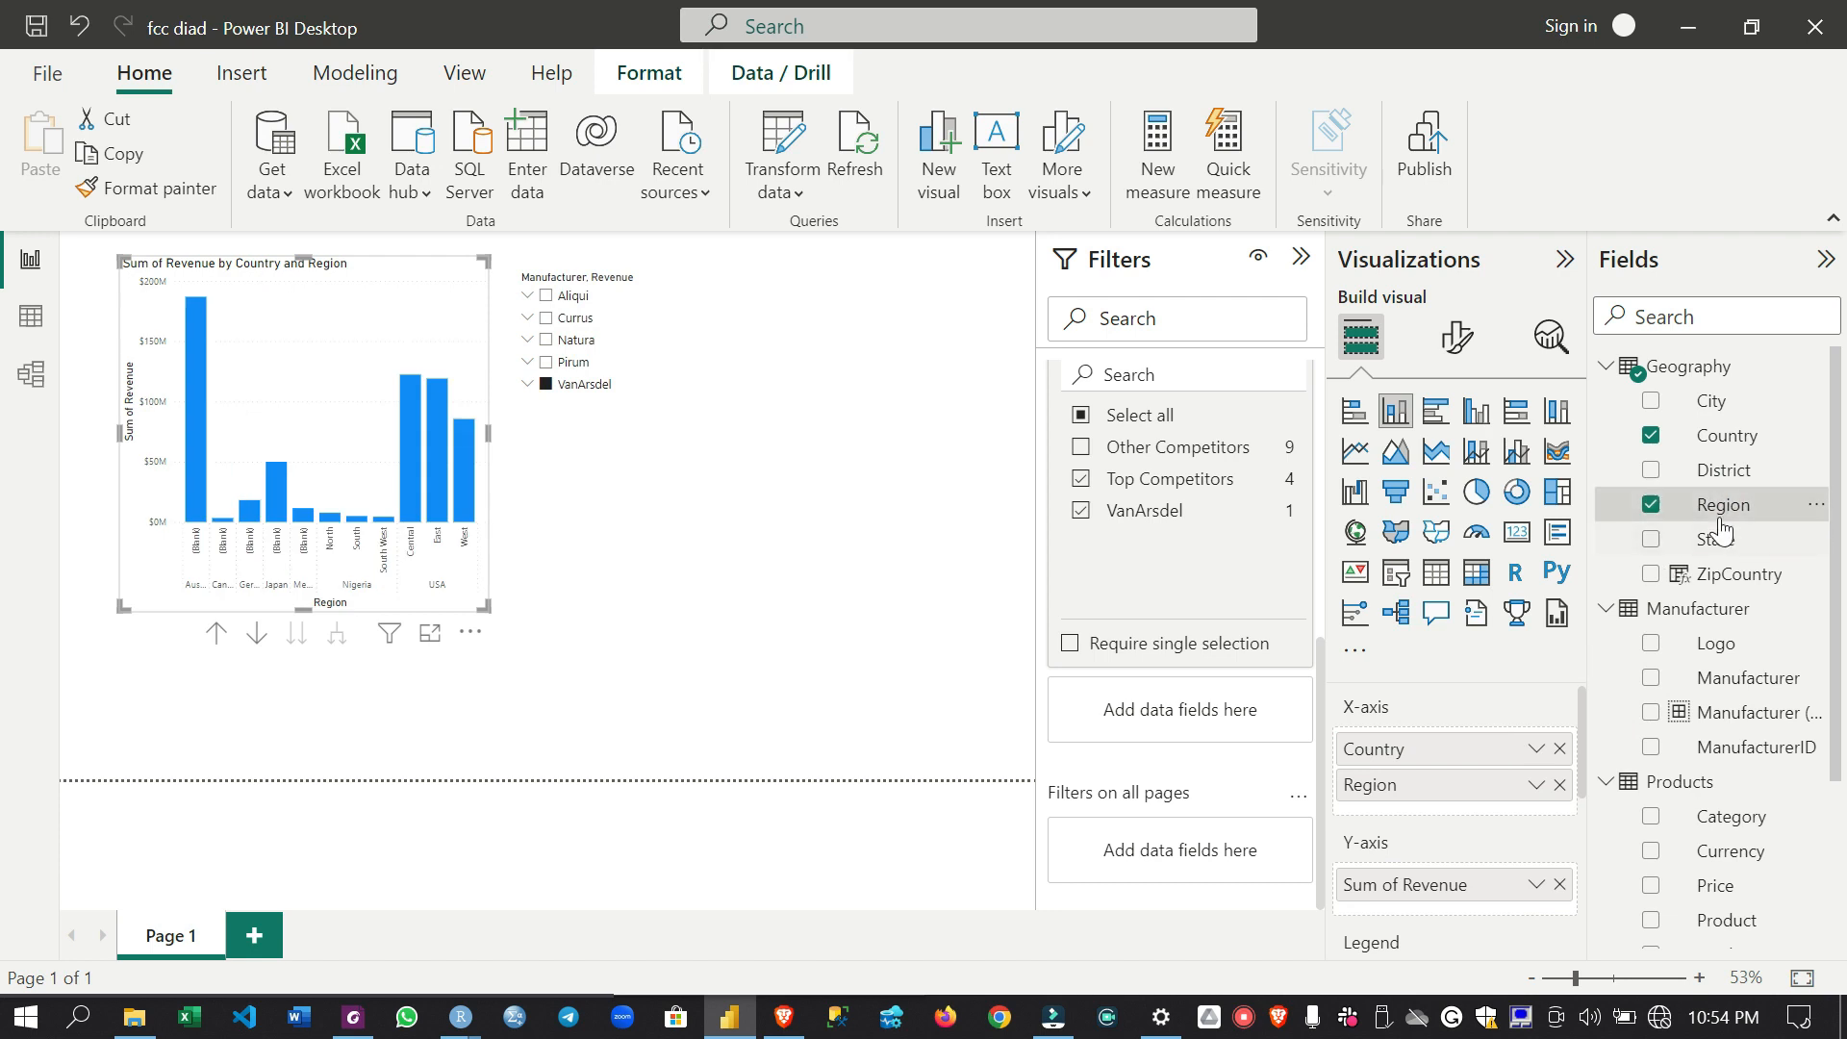
left_click_drag(1721, 541, 1469, 802)
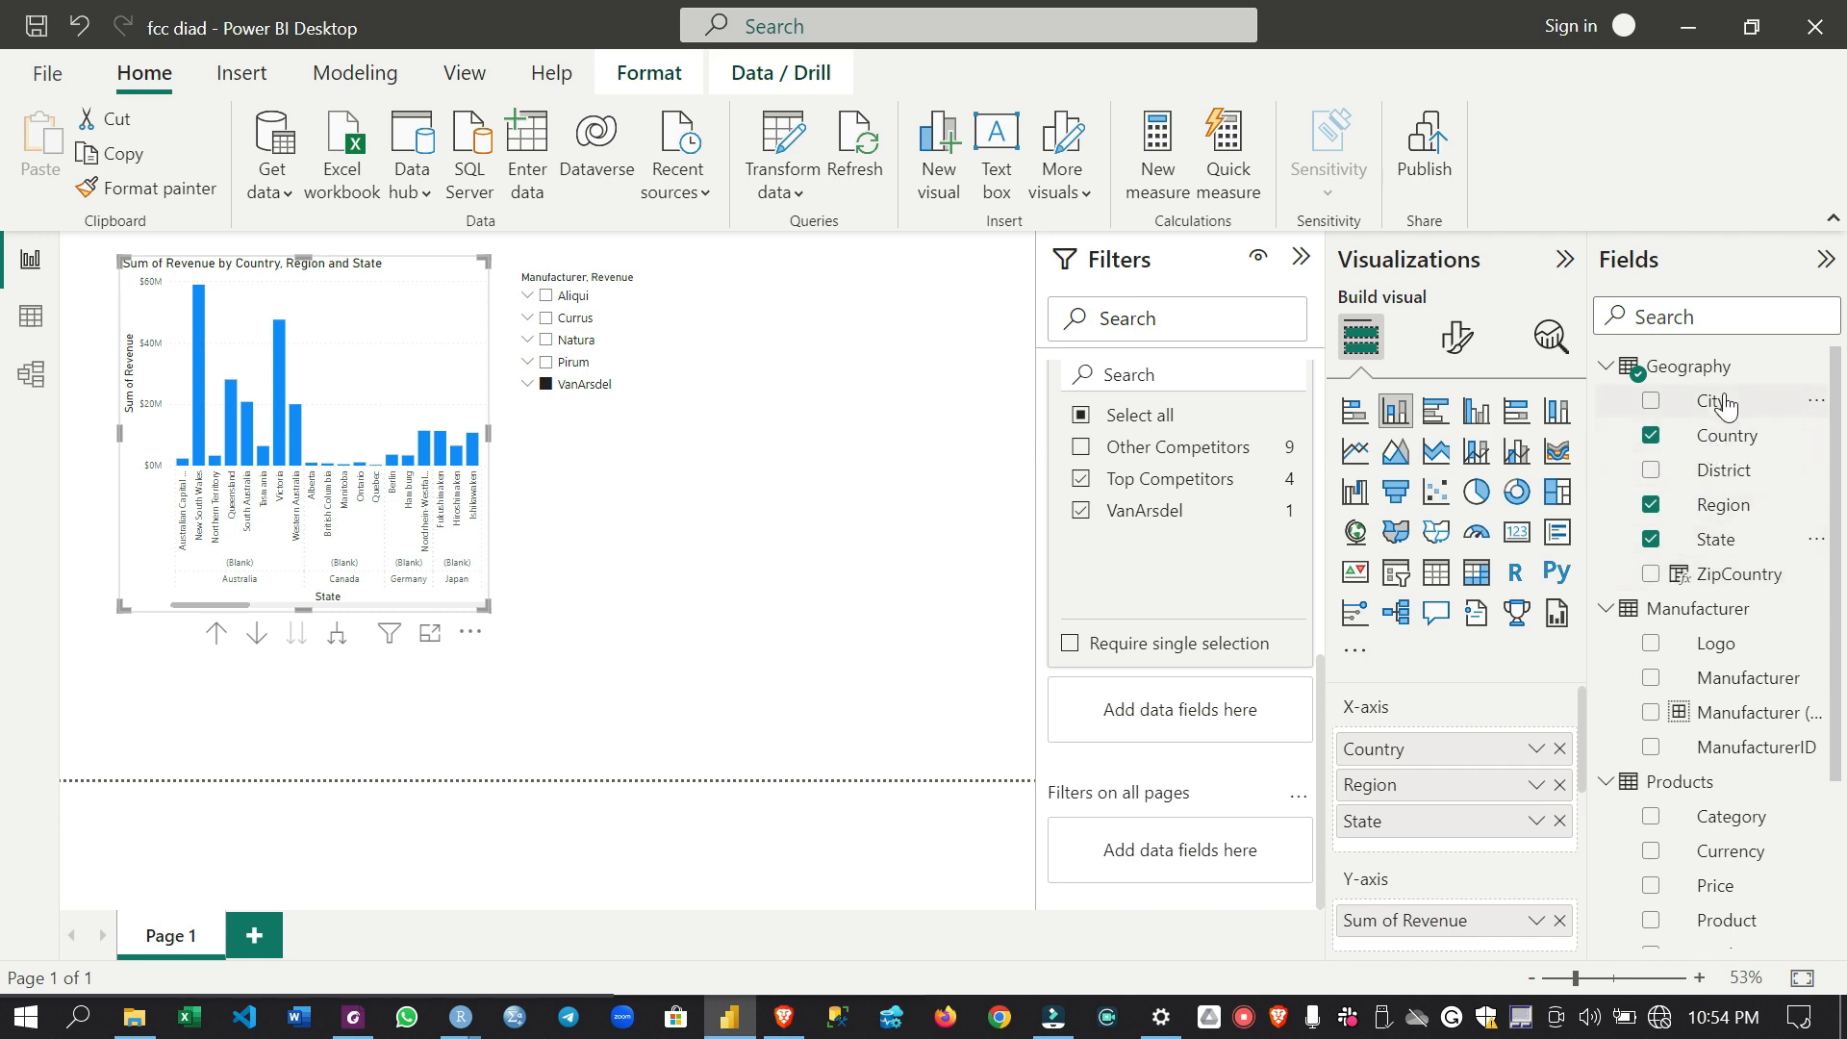
- Drill the revenue chart up from the state level to the country level and widen it
left_click(217, 634)
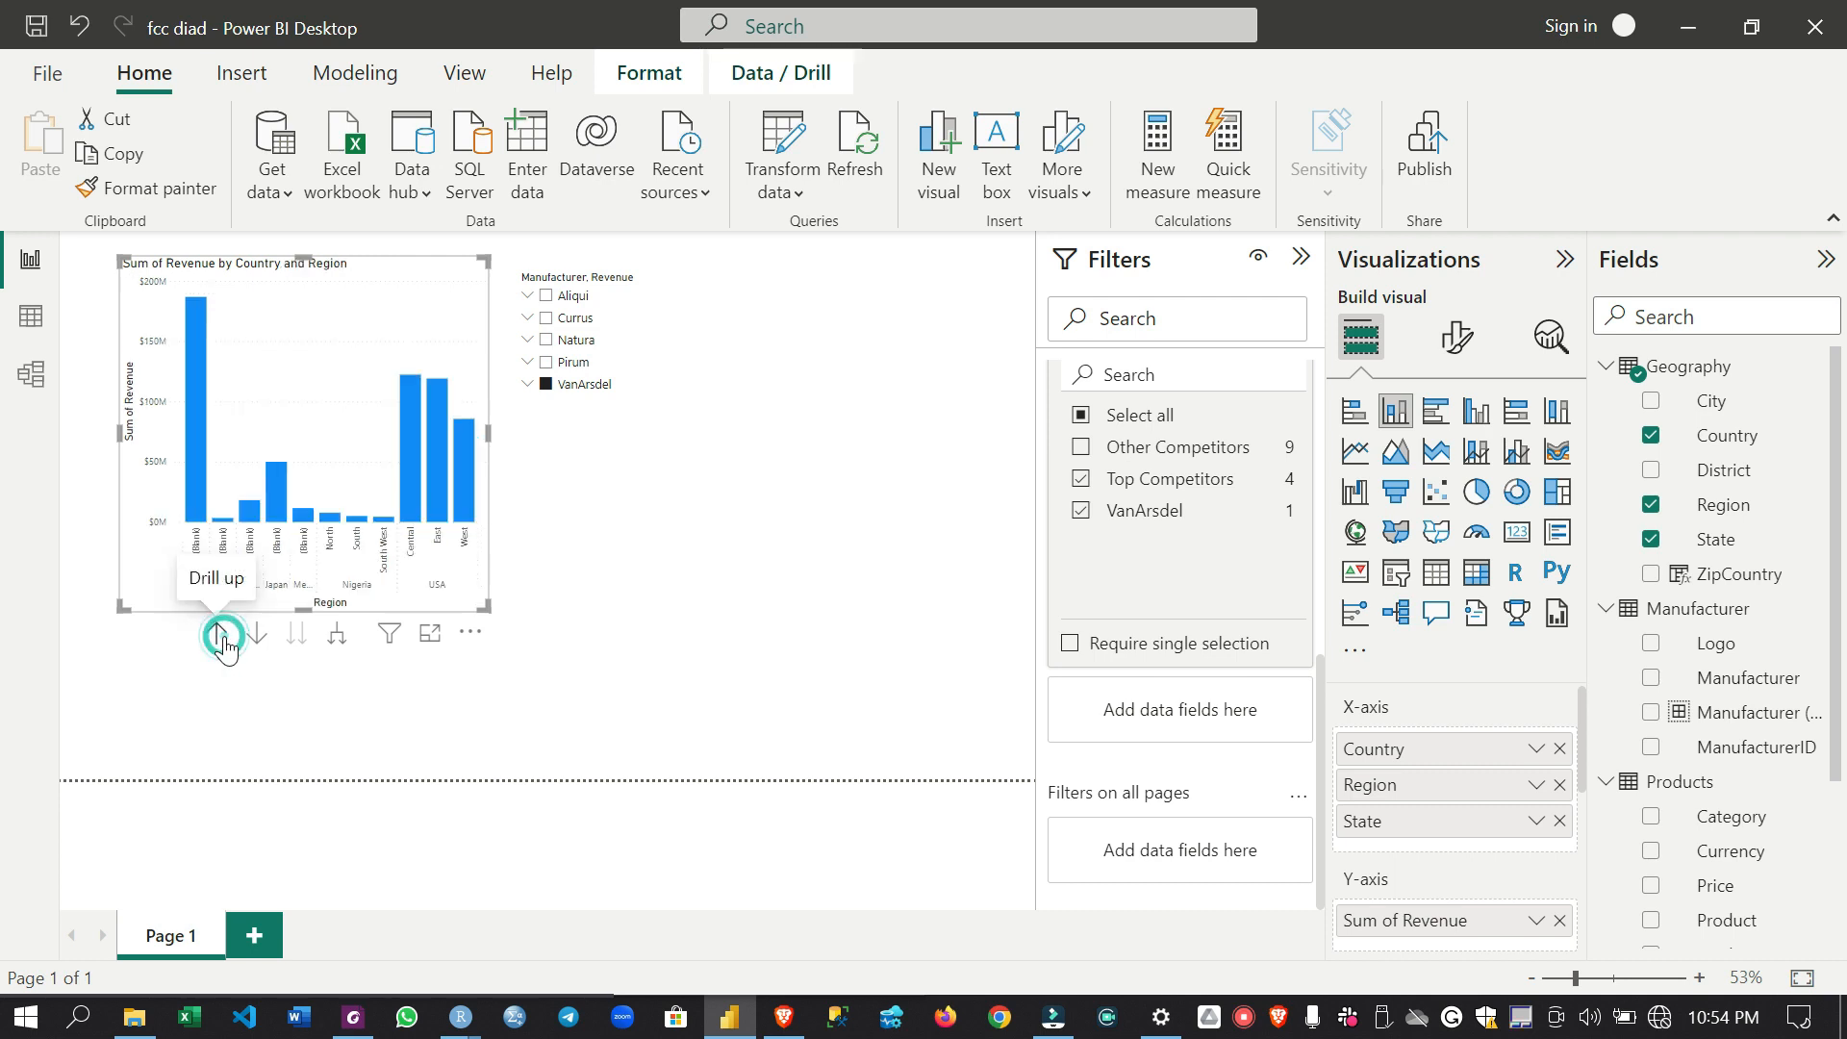
left_click(219, 635)
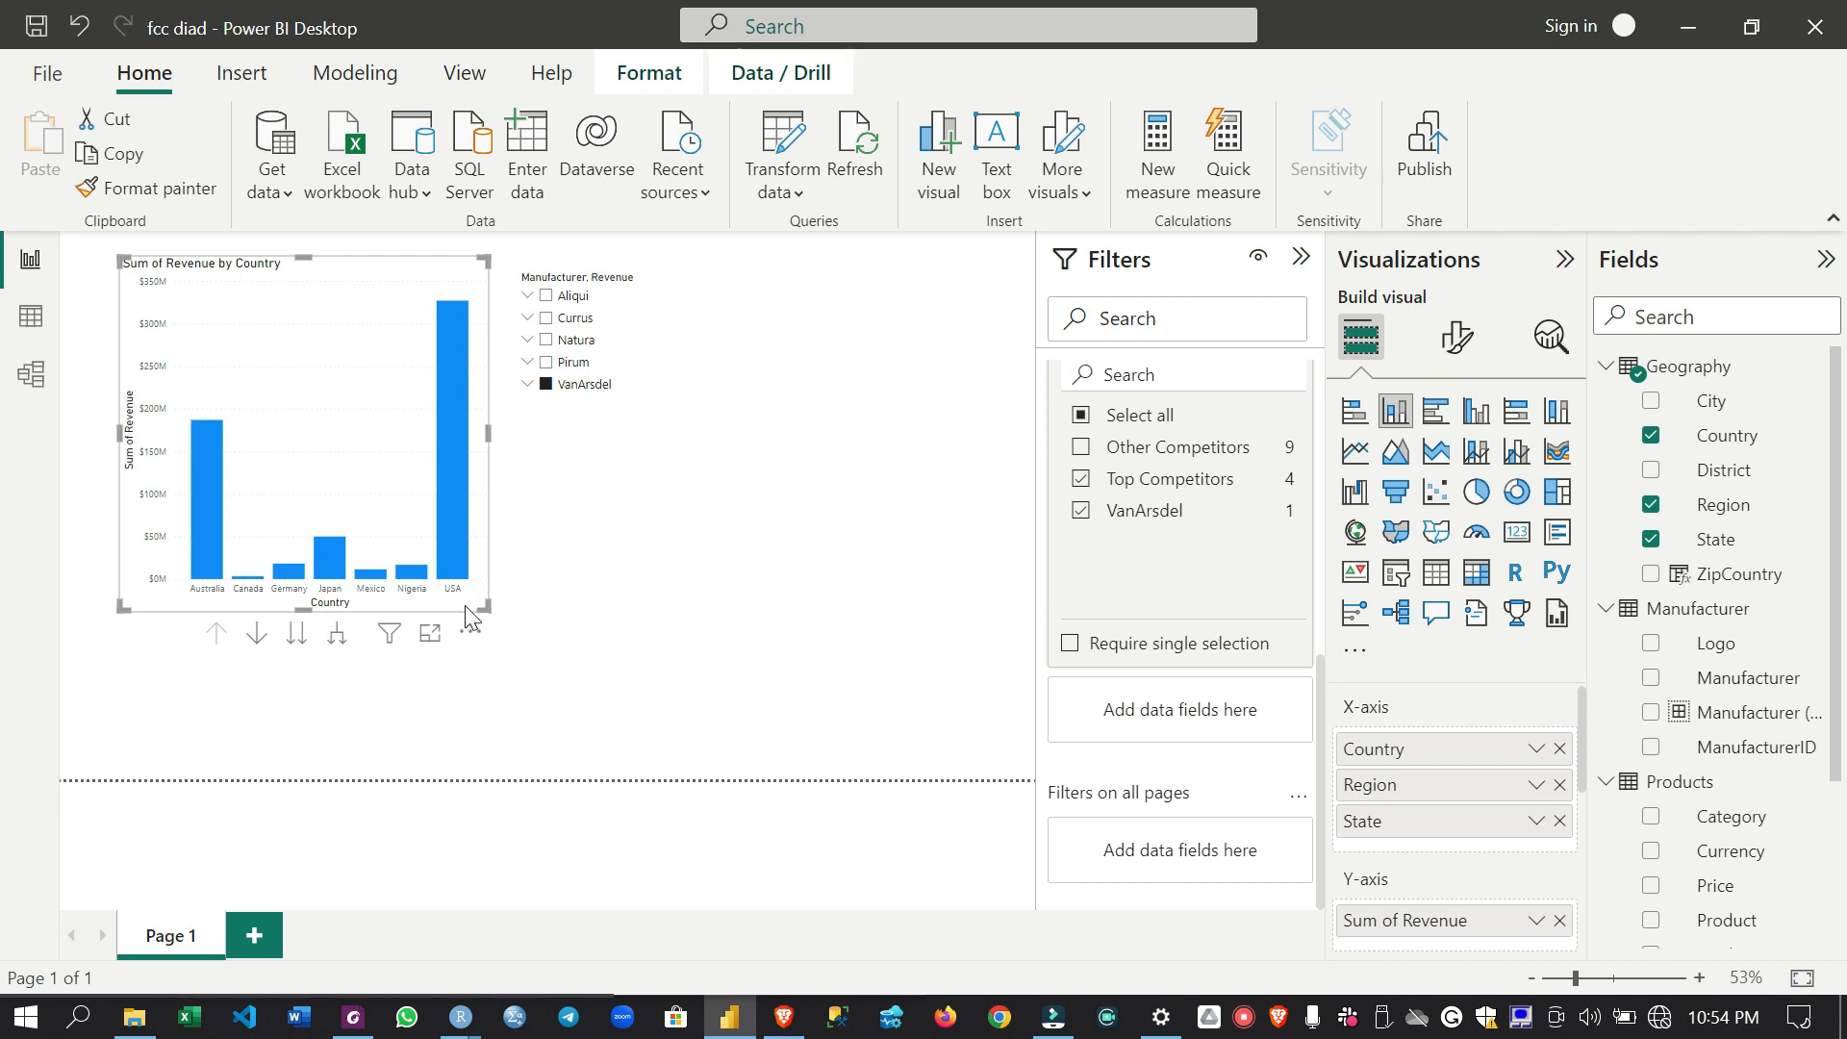
left_click_drag(484, 610, 574, 623)
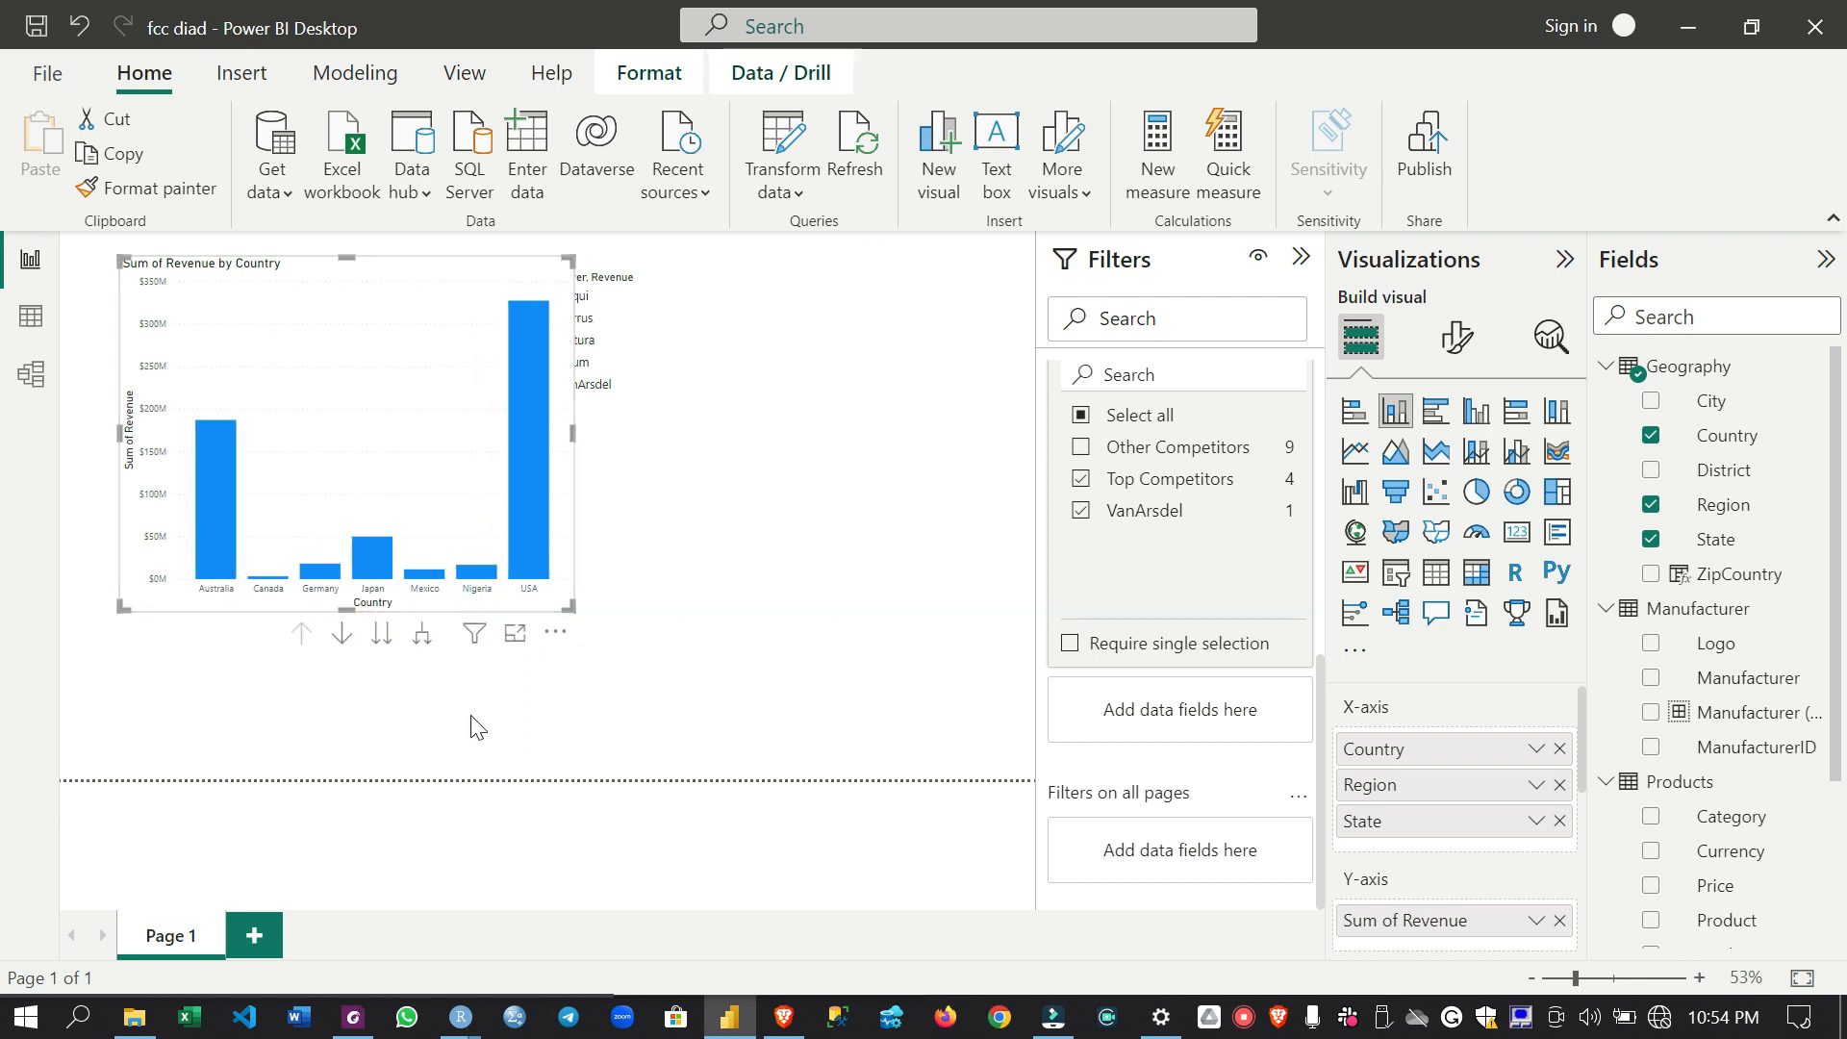
- Sort the revenue by country chart by Sum of Revenue in descending order
left_click(556, 632)
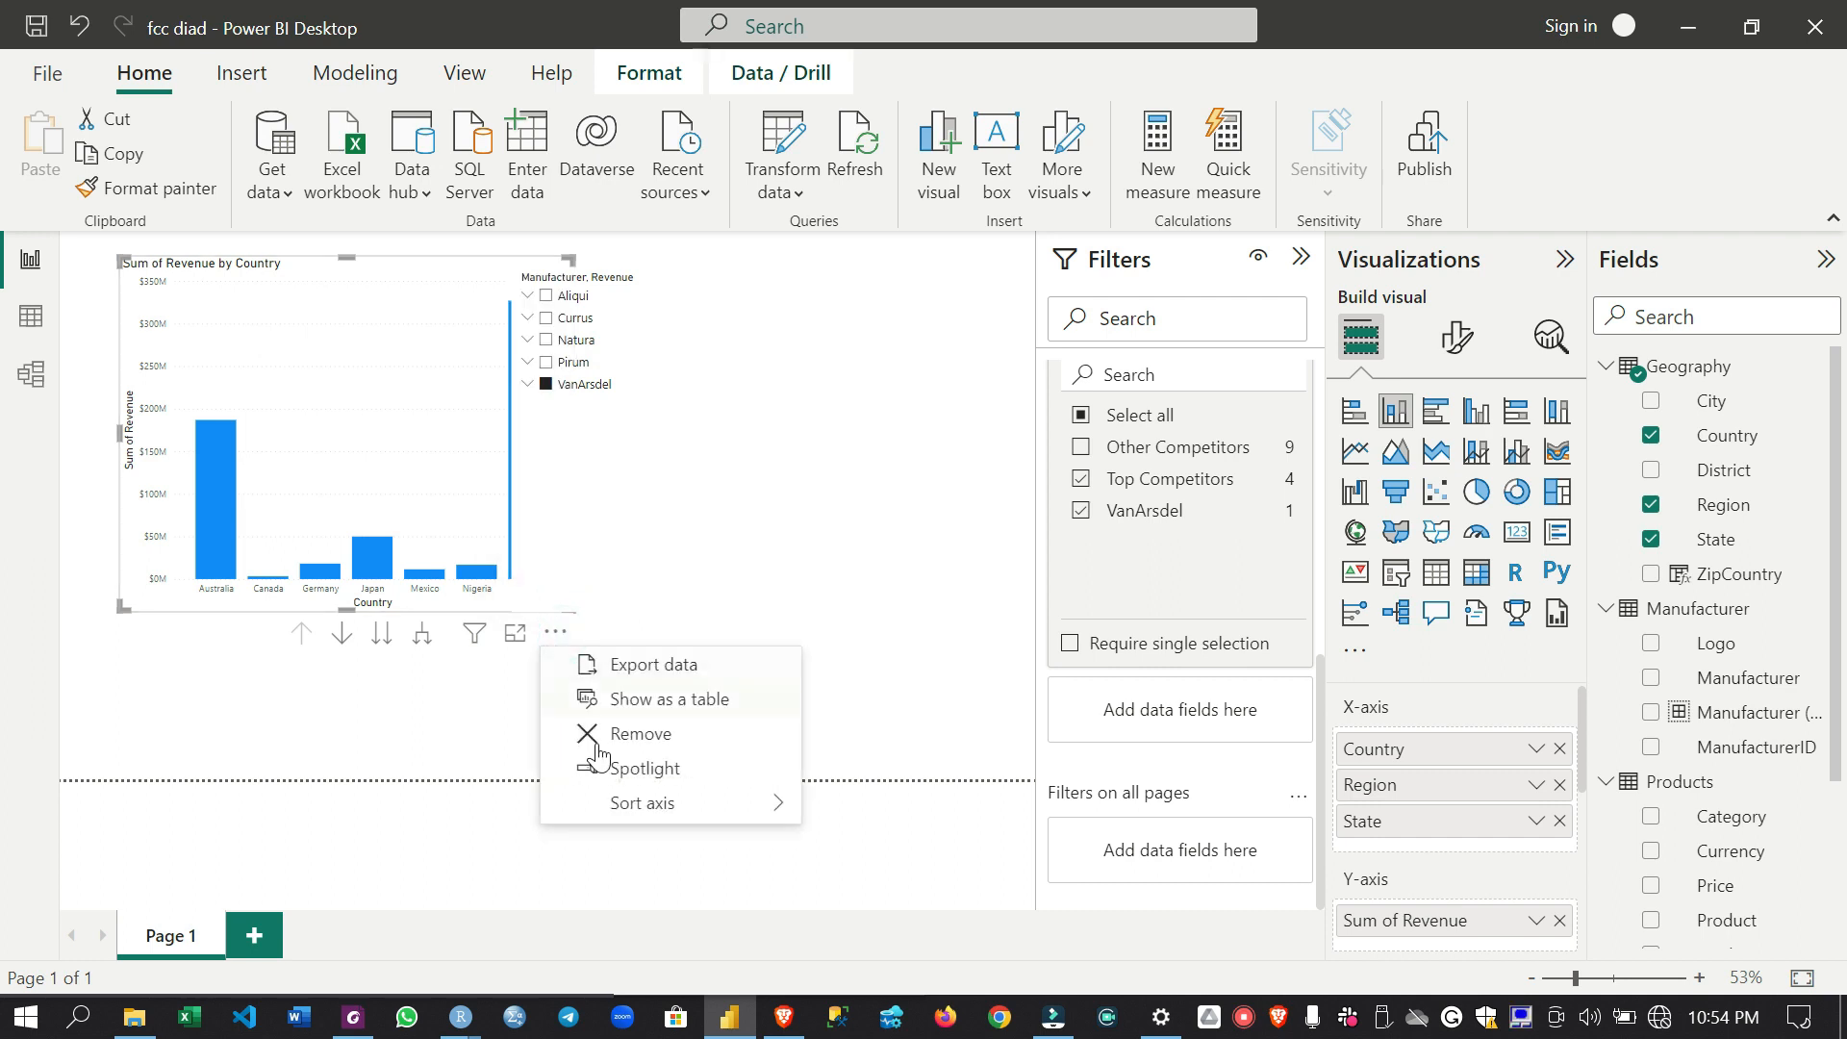
mouse_move(651, 806)
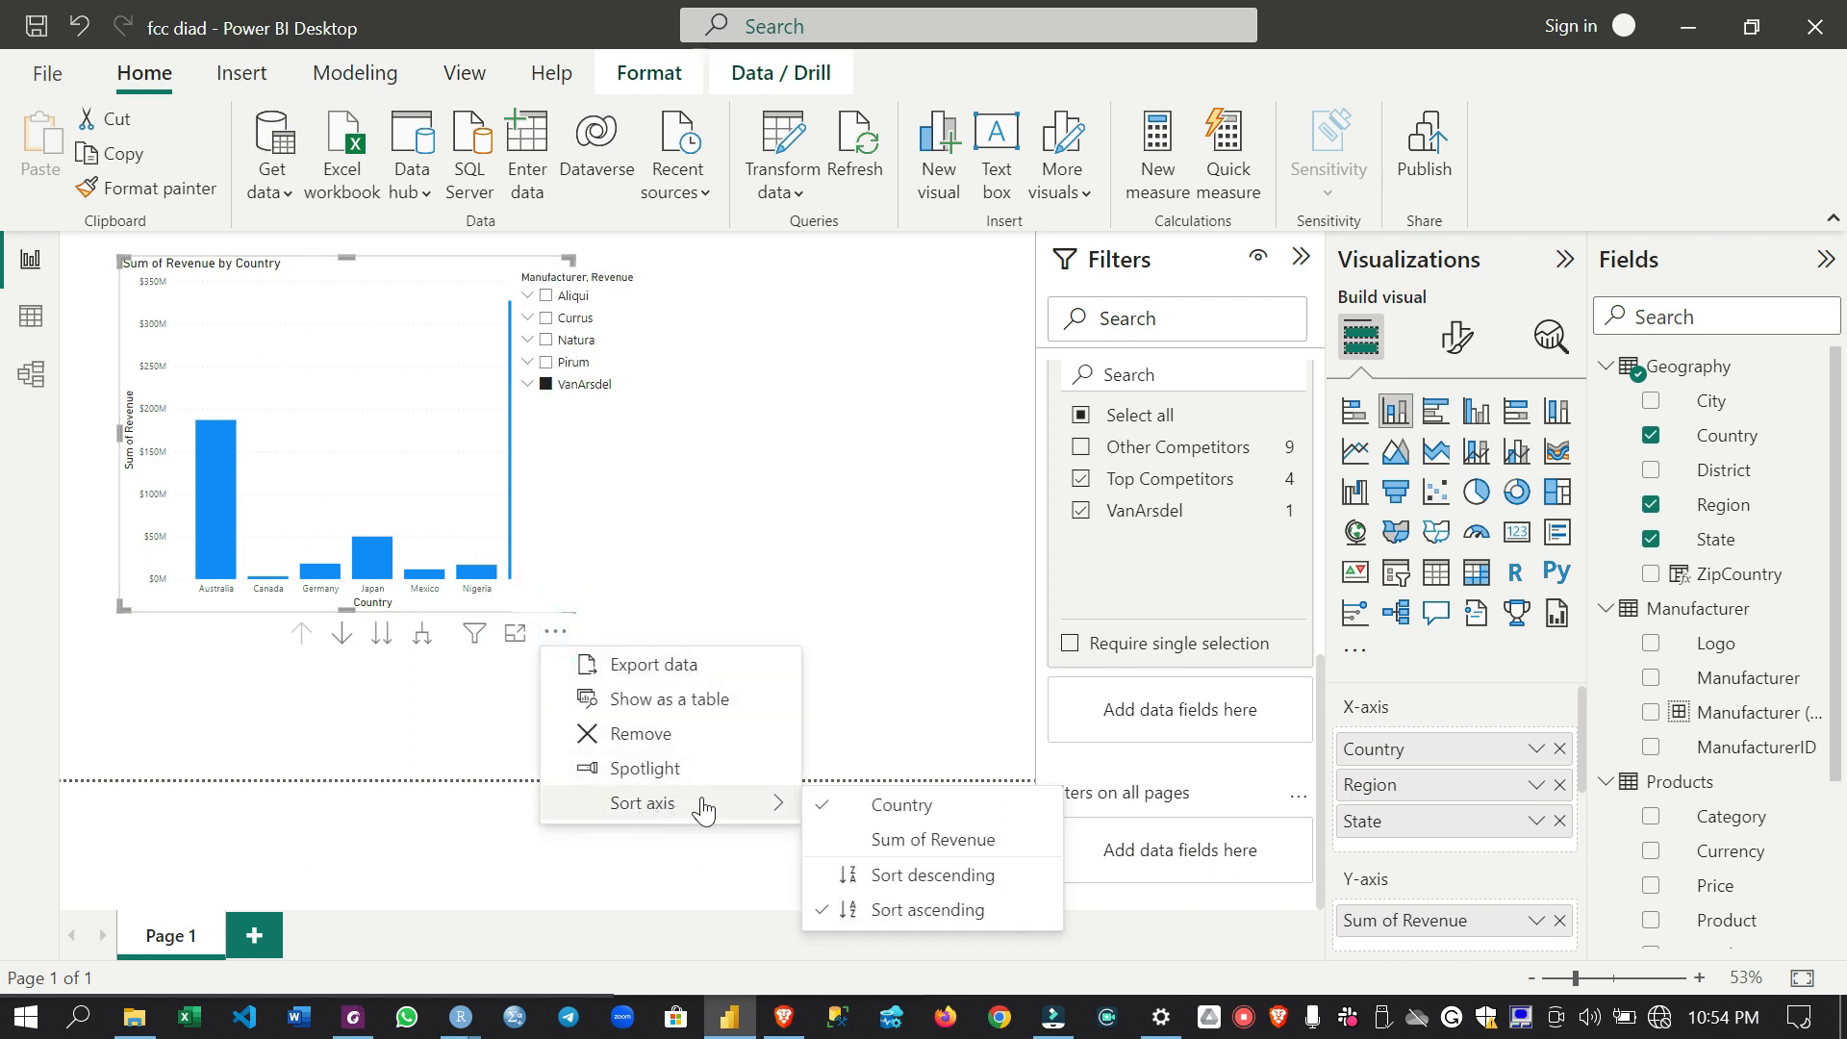
left_click(854, 847)
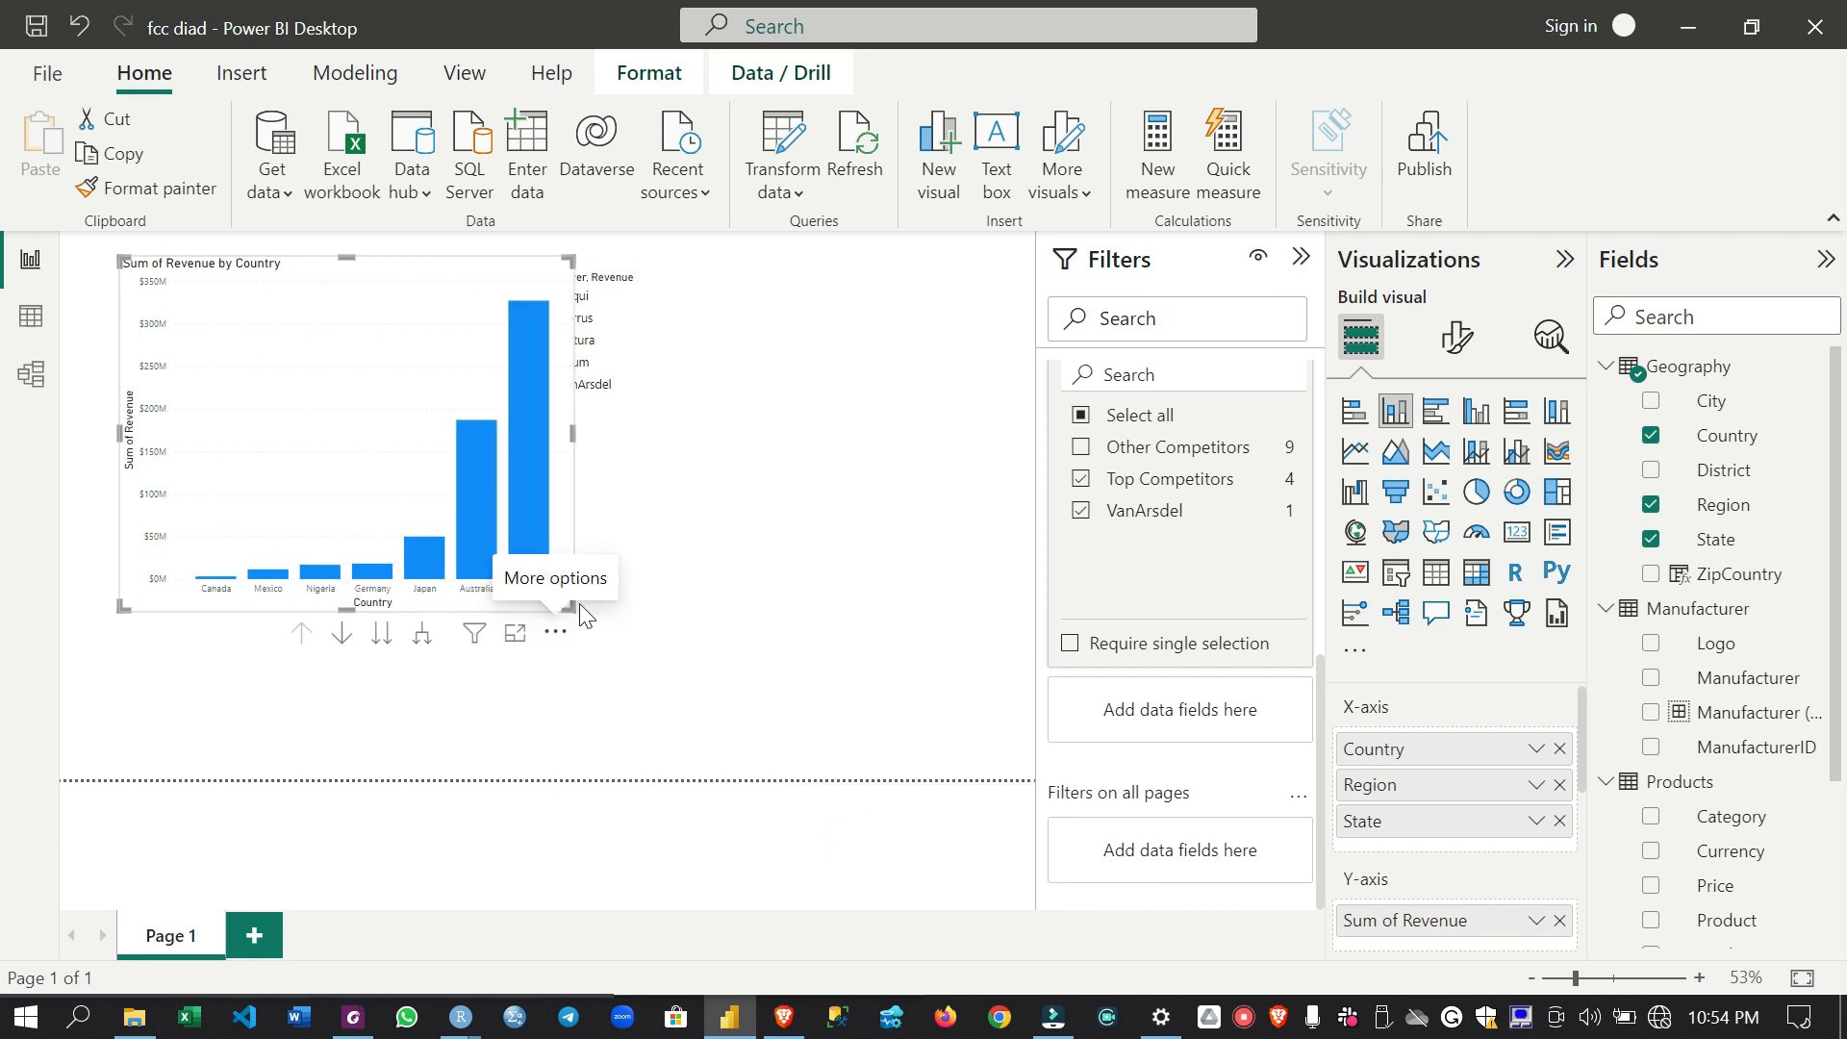
left_click(557, 632)
mouse_move(760, 807)
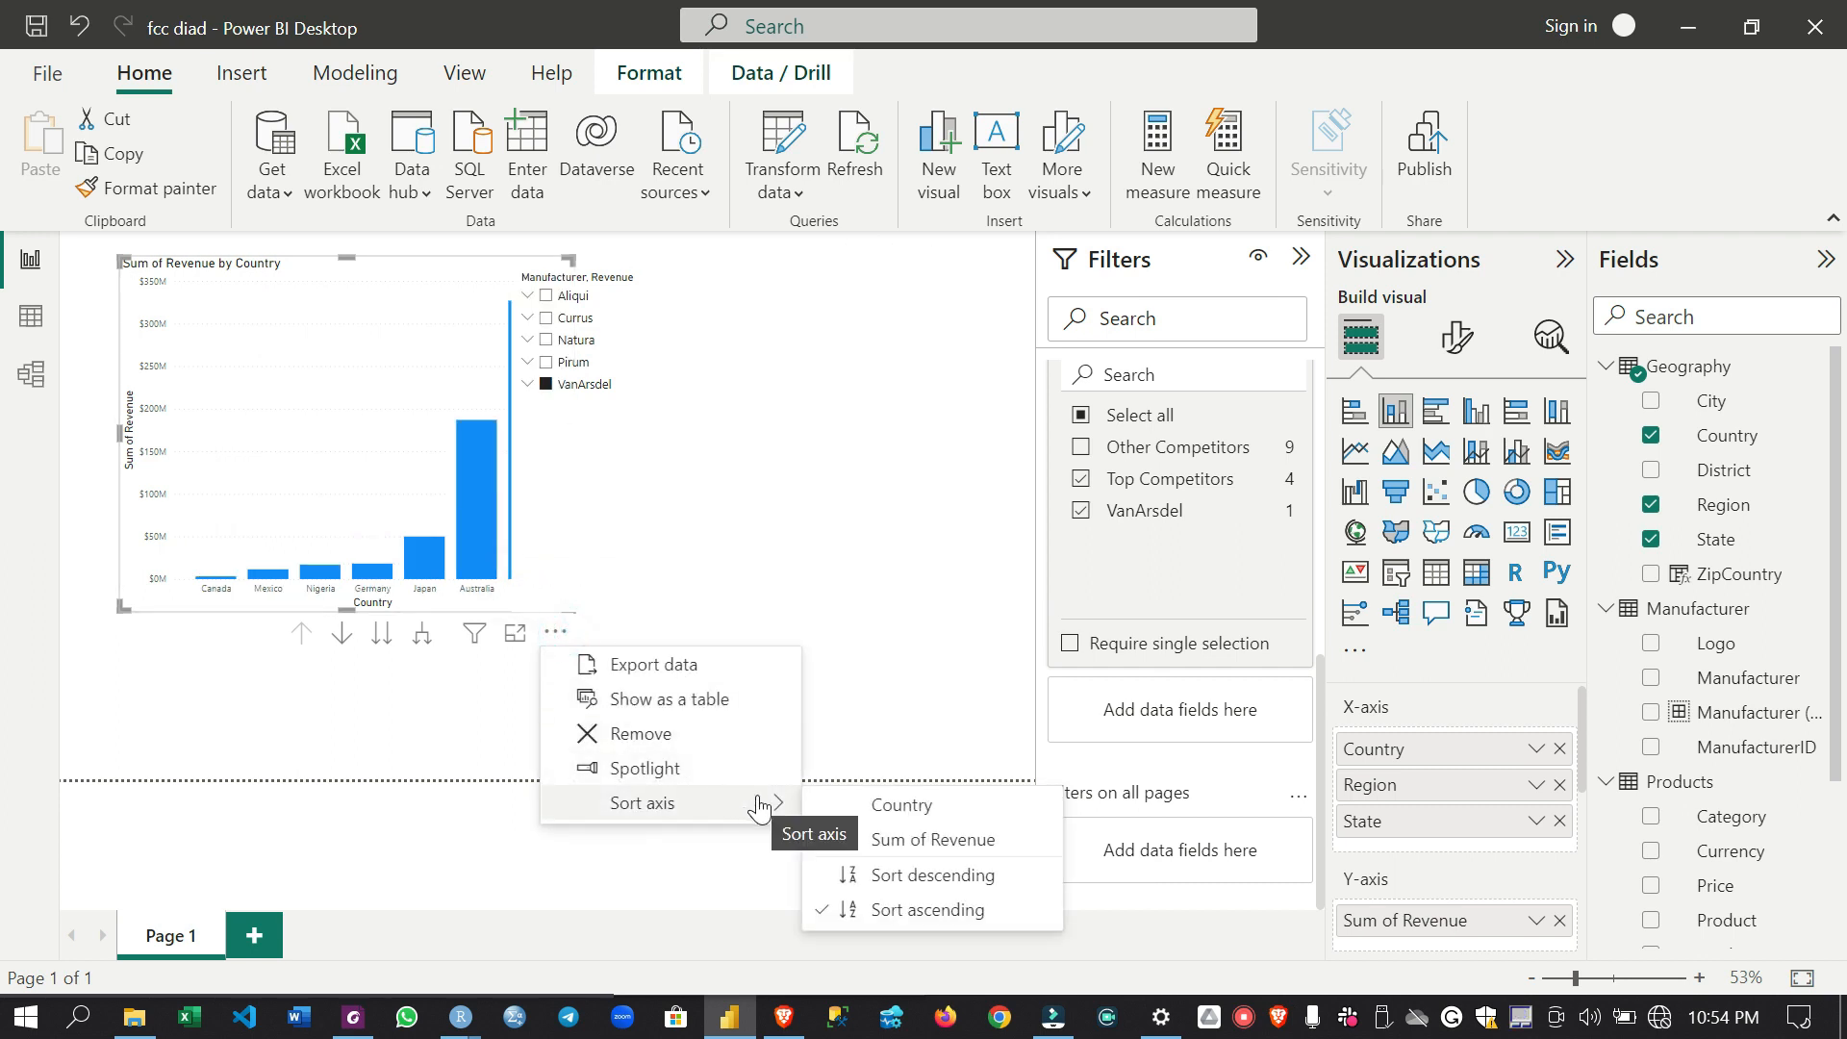
left_click(872, 876)
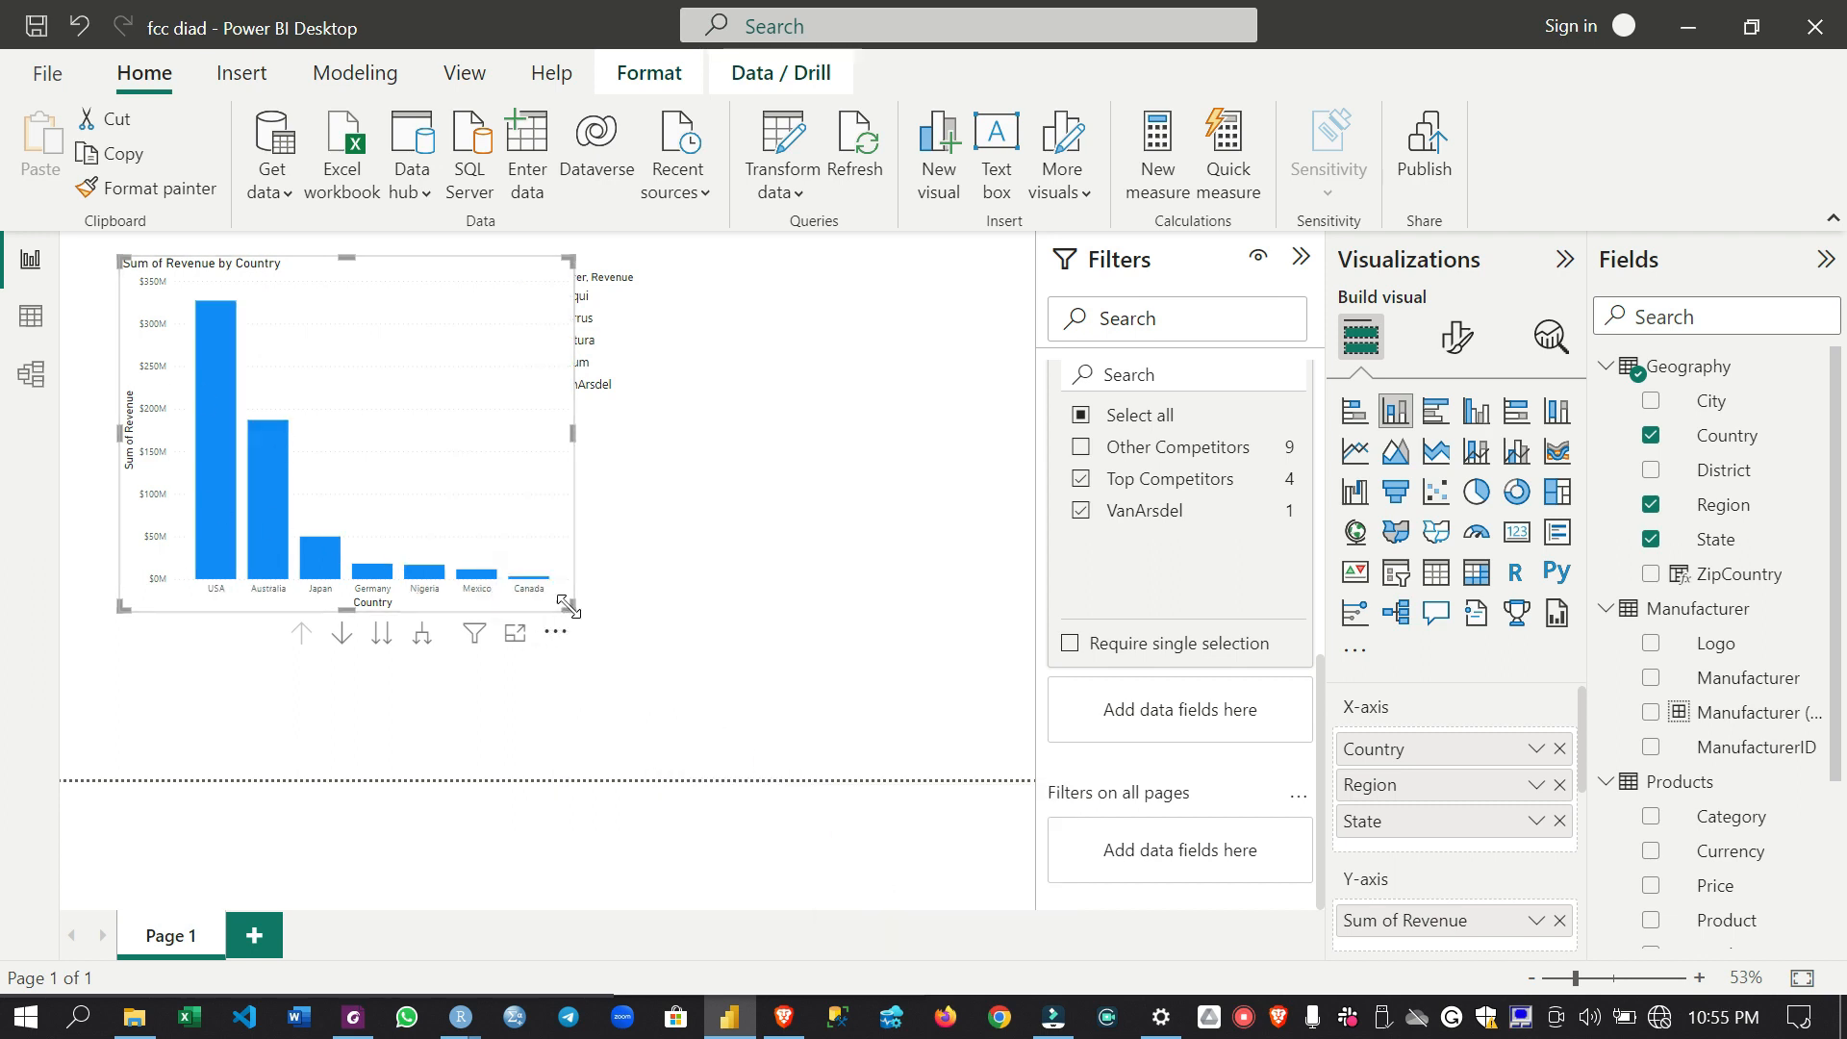
- Turn on drill mode, drill from USA into the Central region's states, and drill back up to the country level
left_click(341, 635)
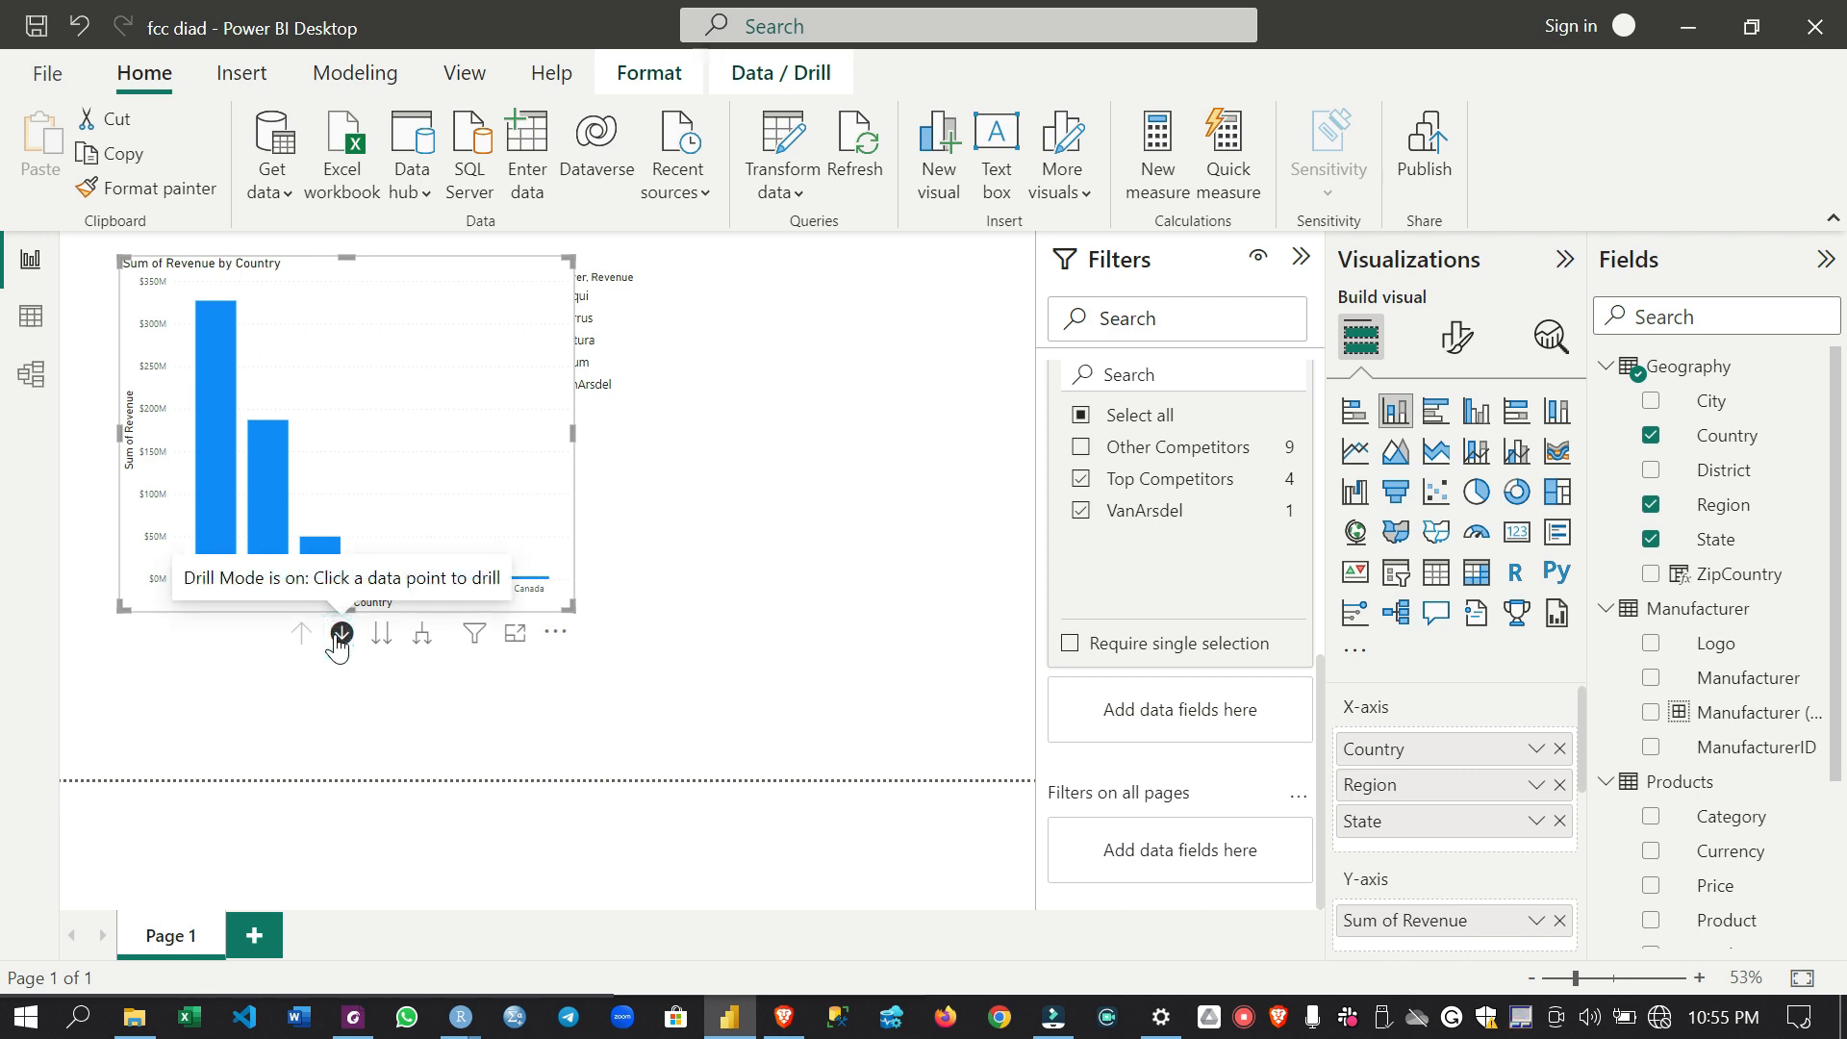
left_click(211, 539)
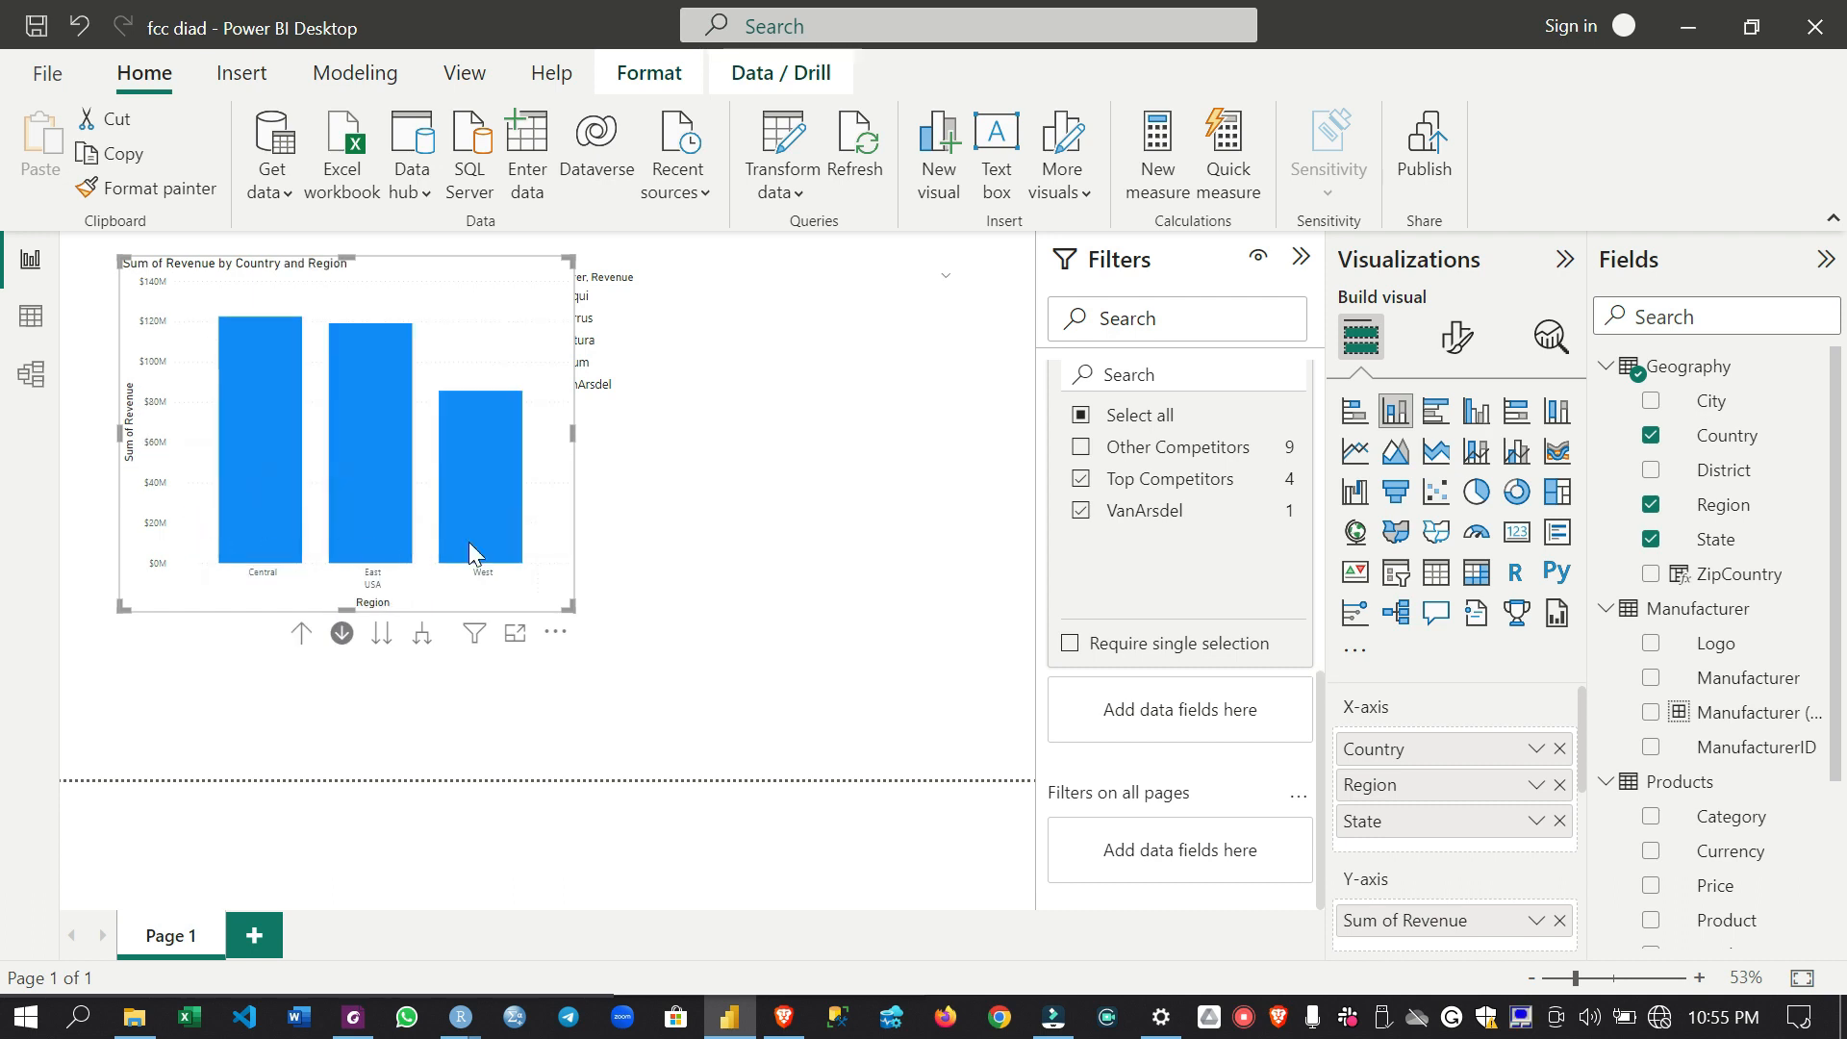
left_click(266, 505)
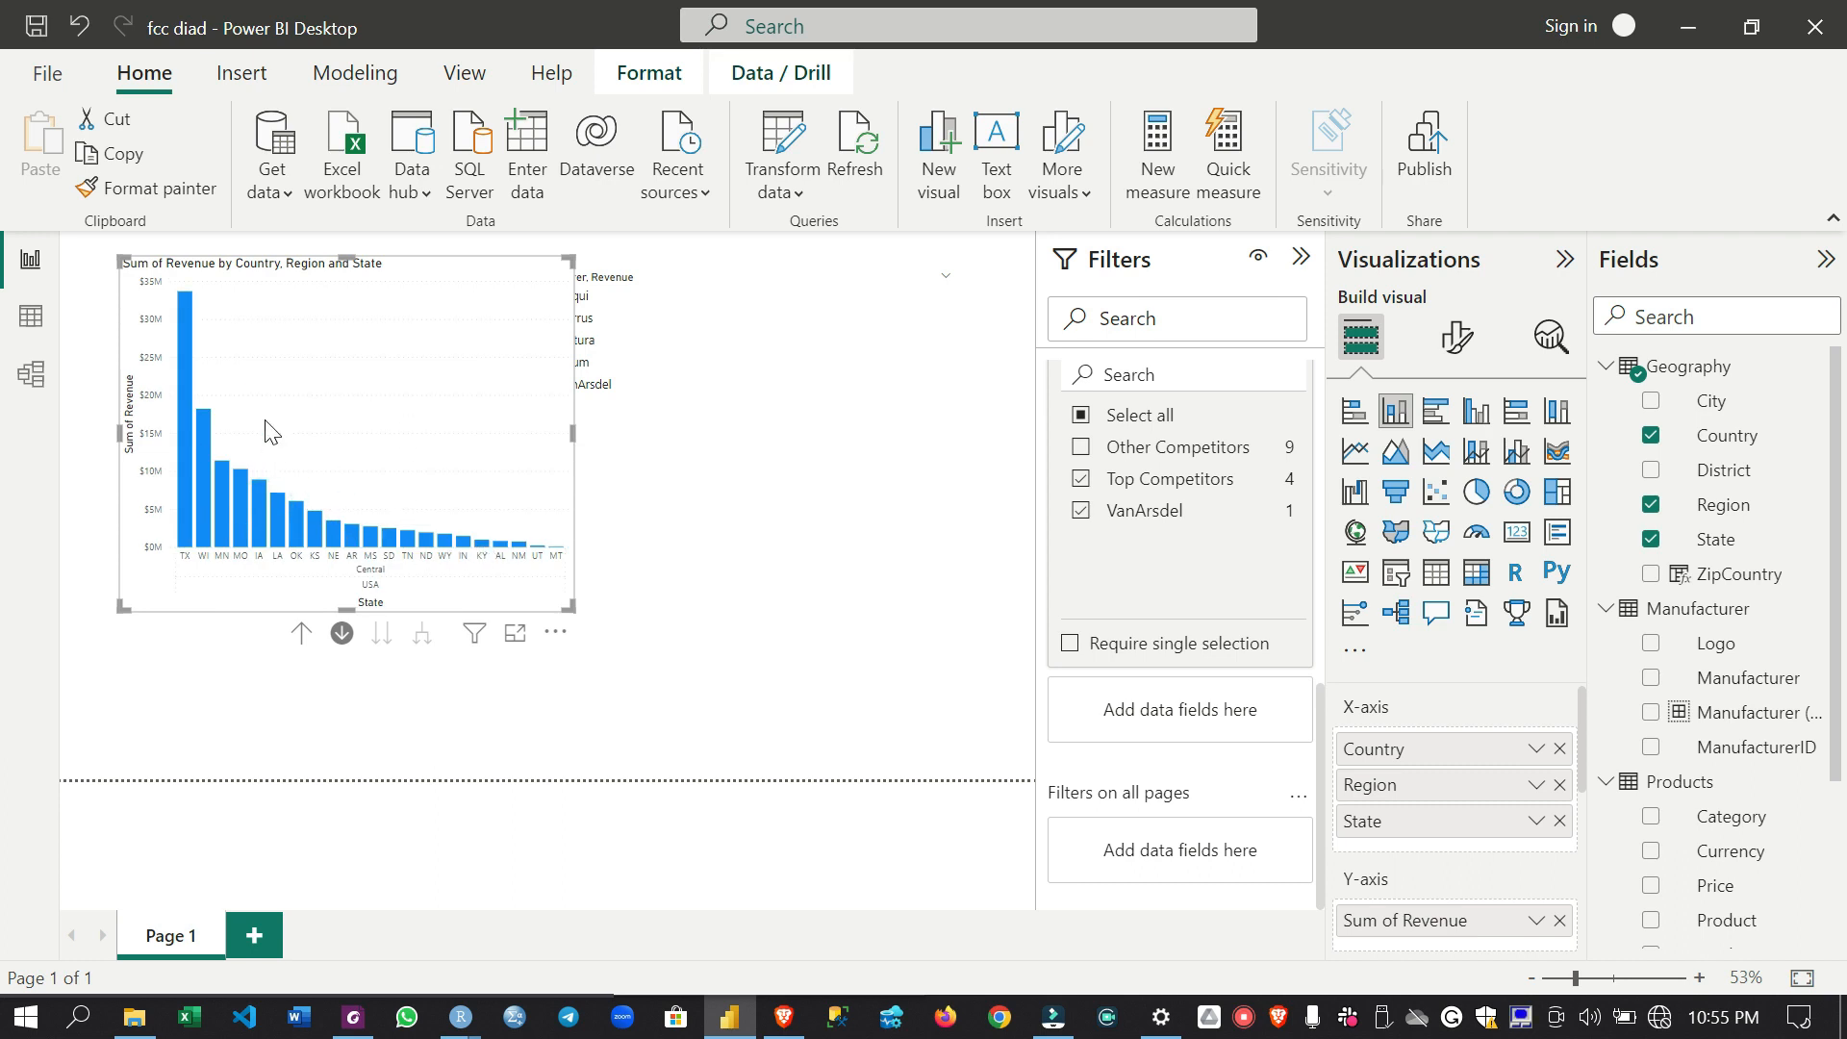
left_click(301, 637)
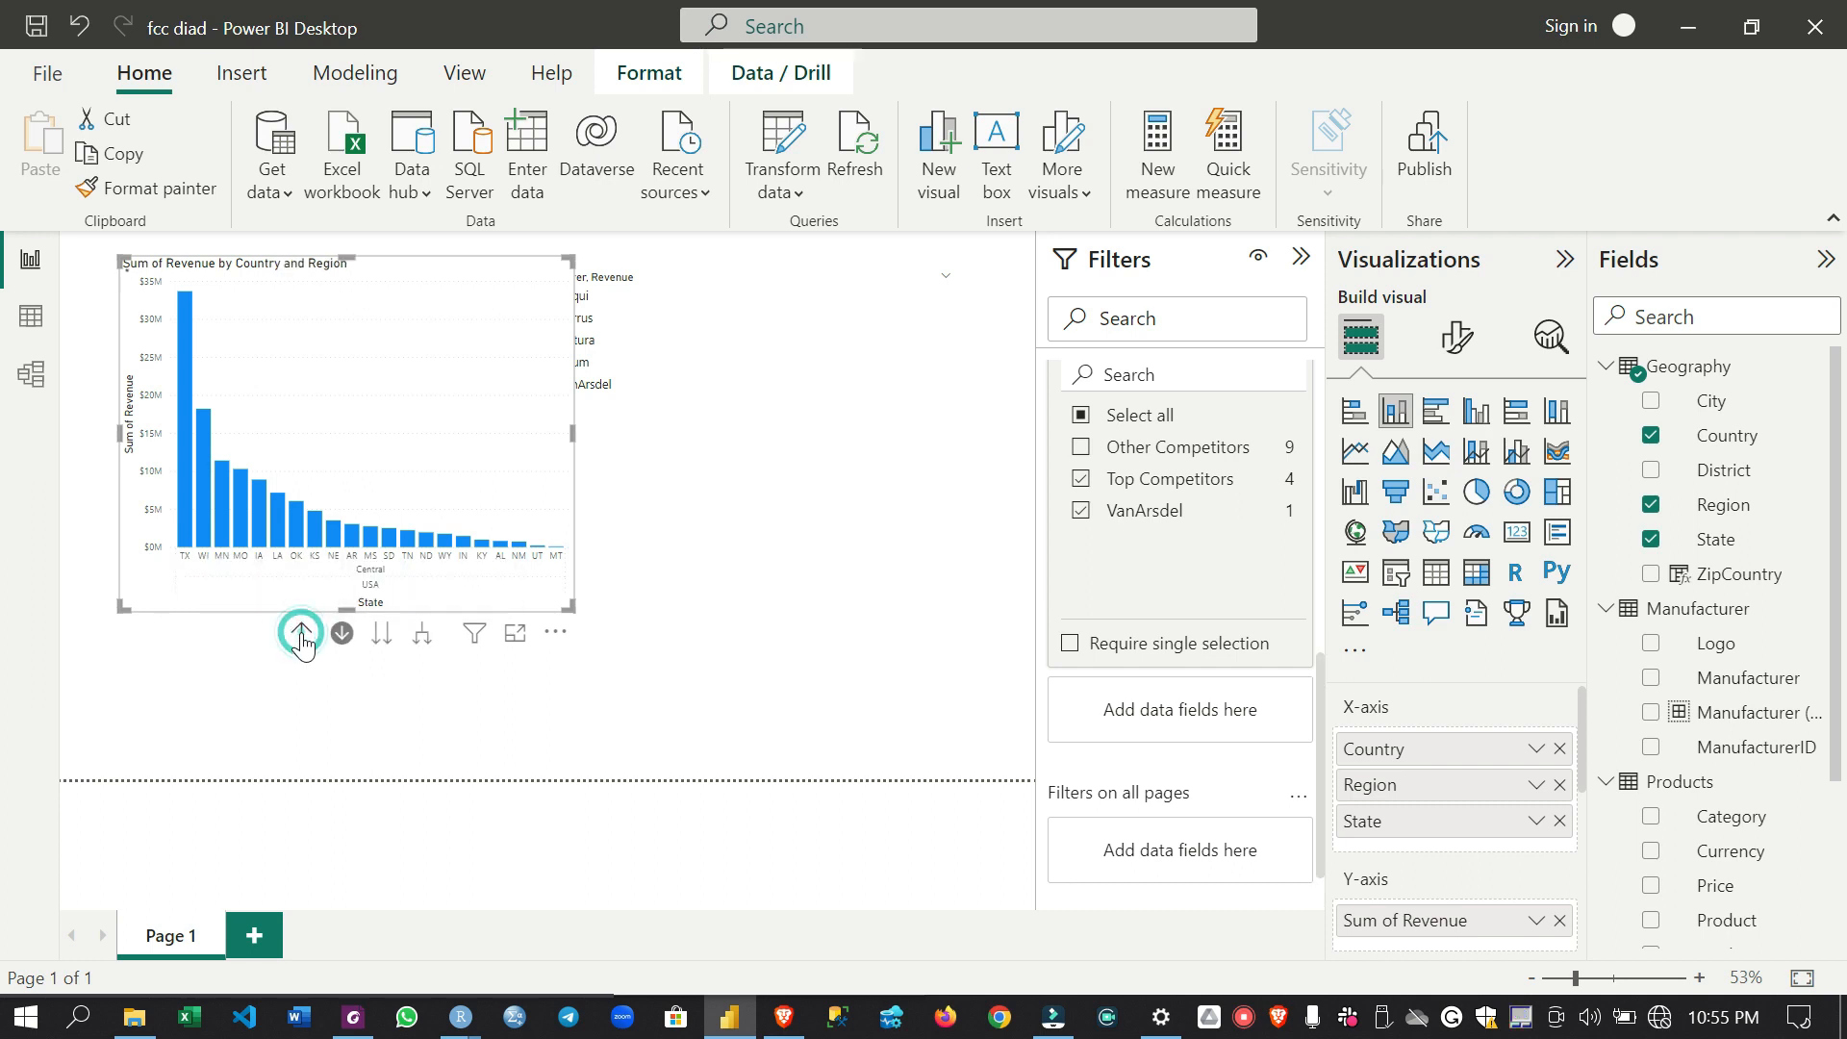
left_click(301, 637)
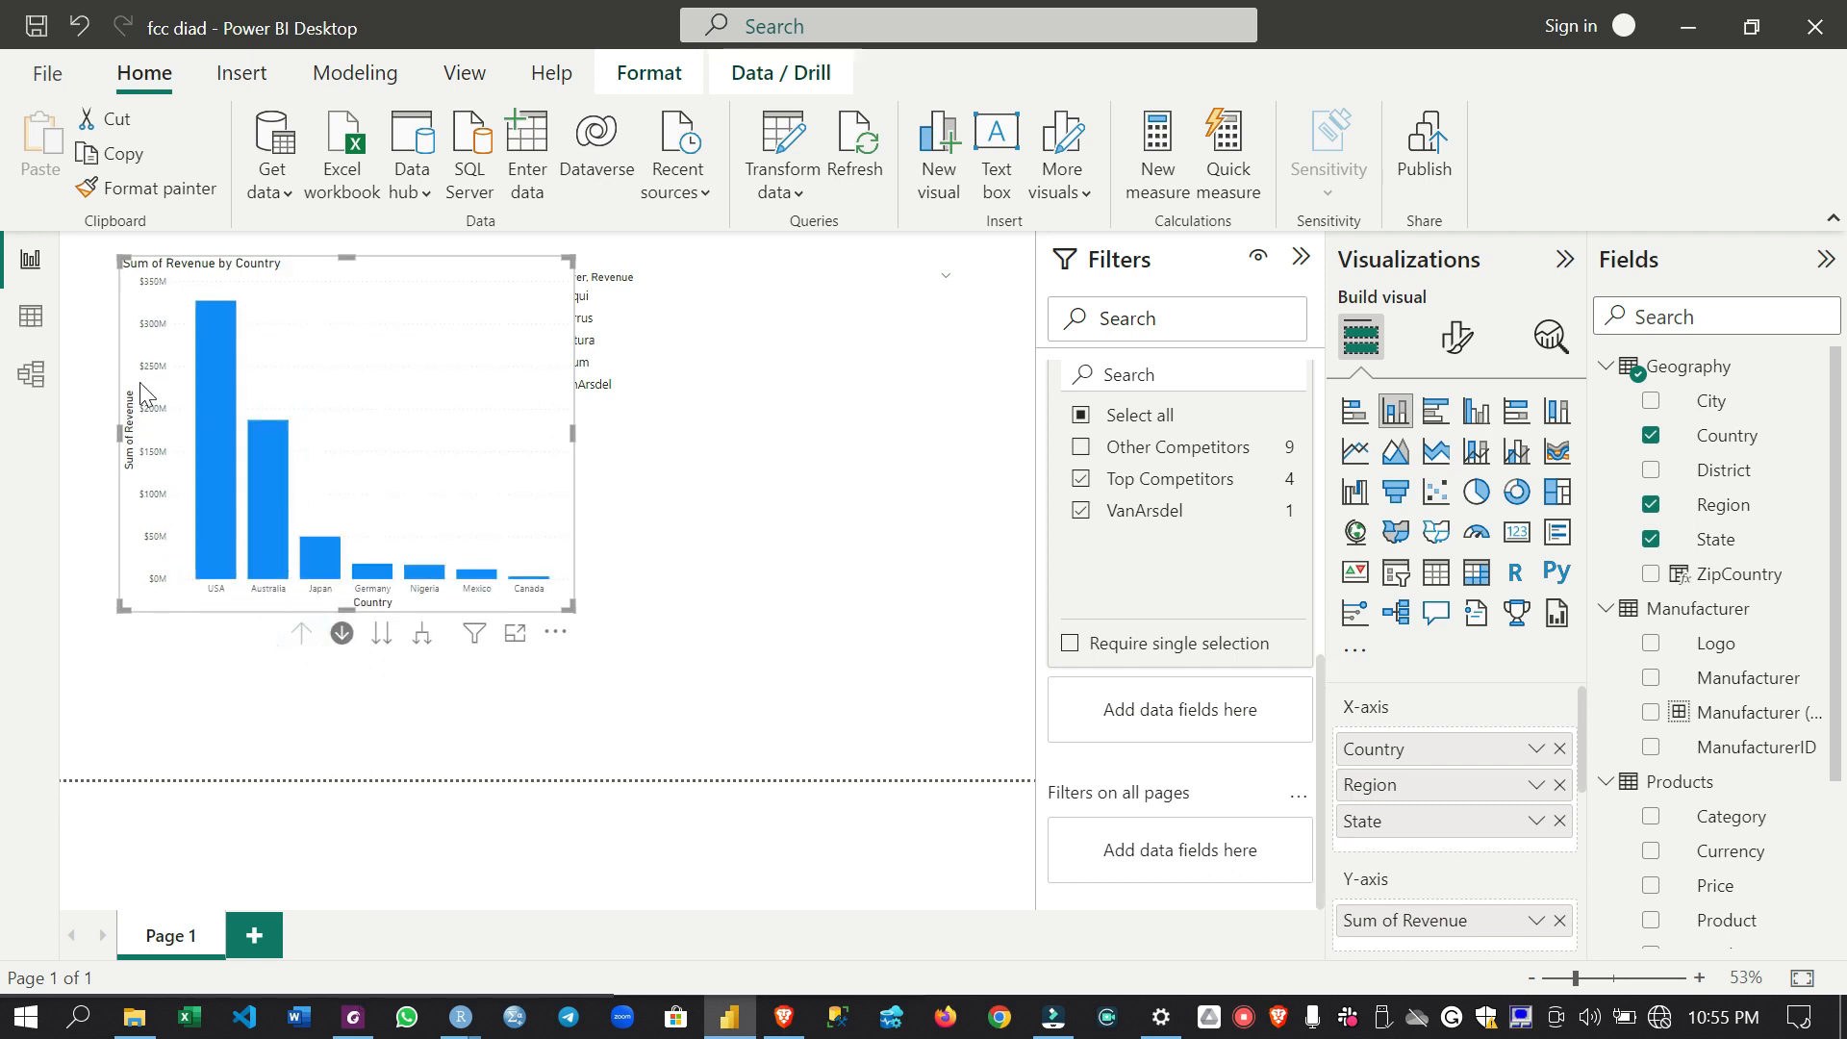
- Make the revenue chart slightly wider and shorter, expand all countries down to regions, and drill back up to countries
left_click_drag(570, 606, 605, 597)
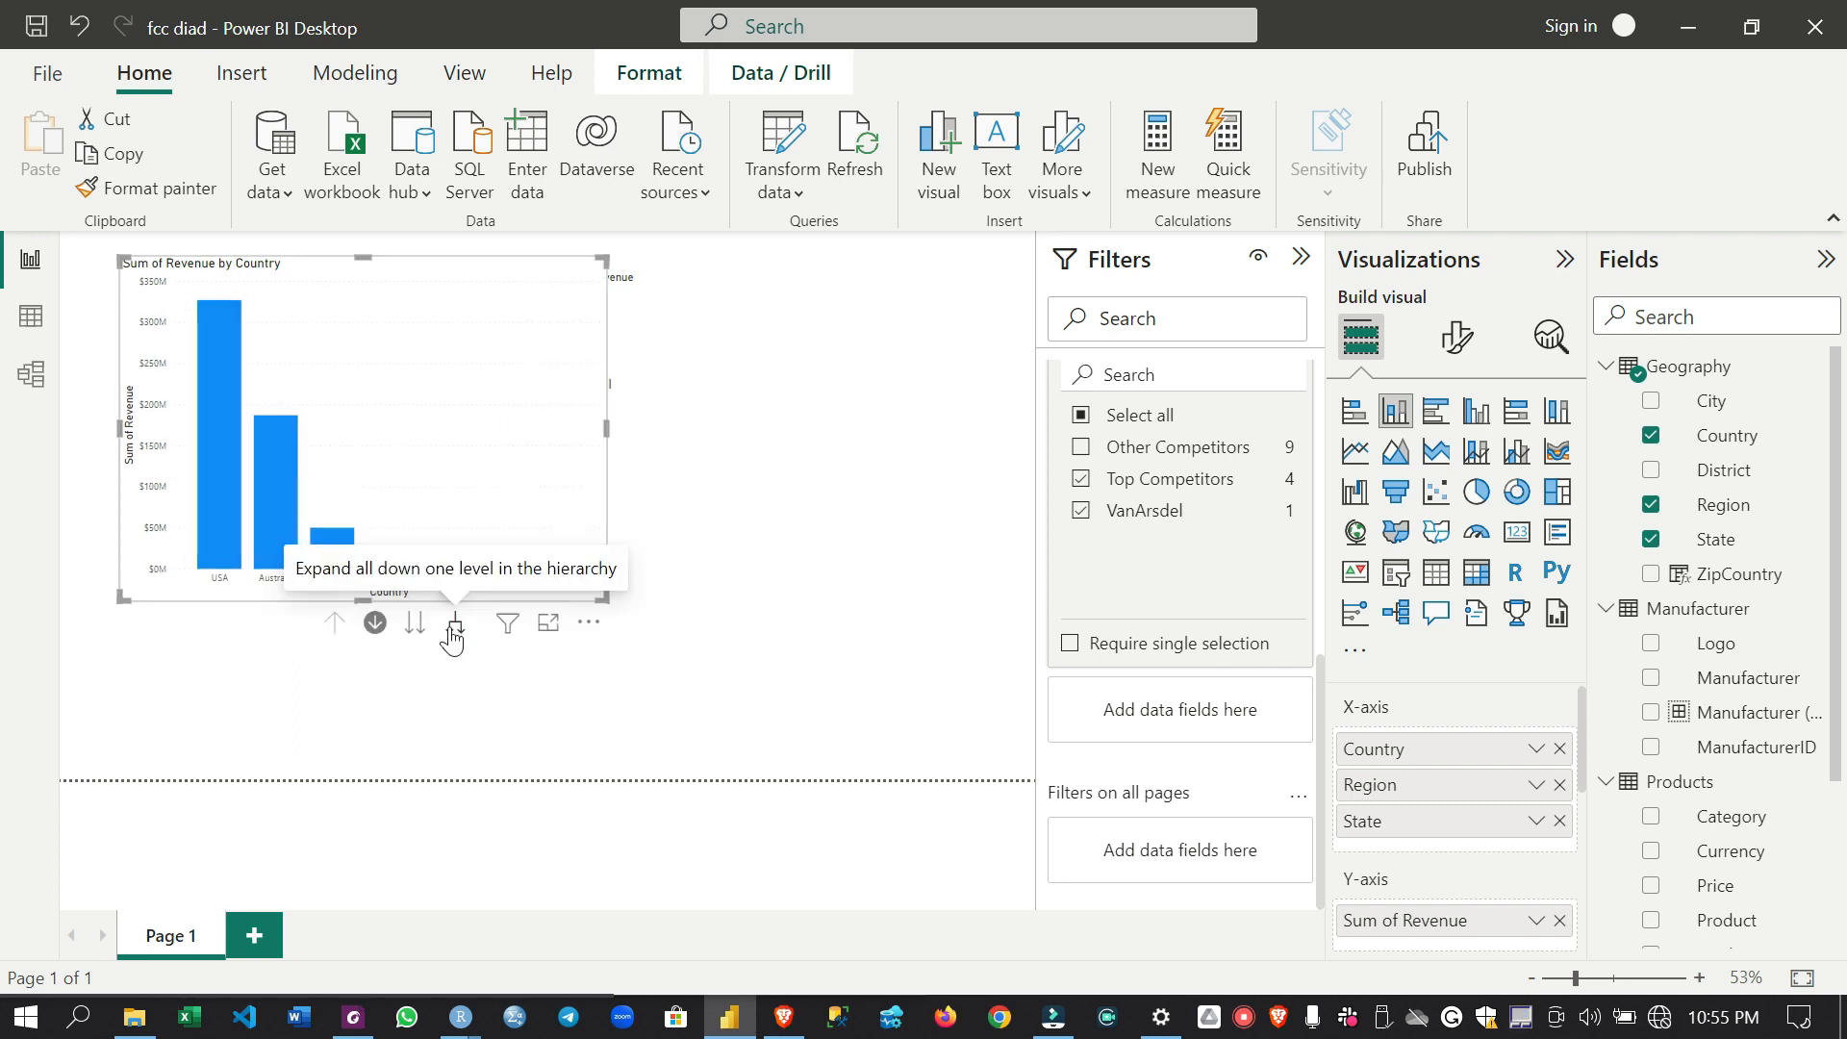
left_click(459, 631)
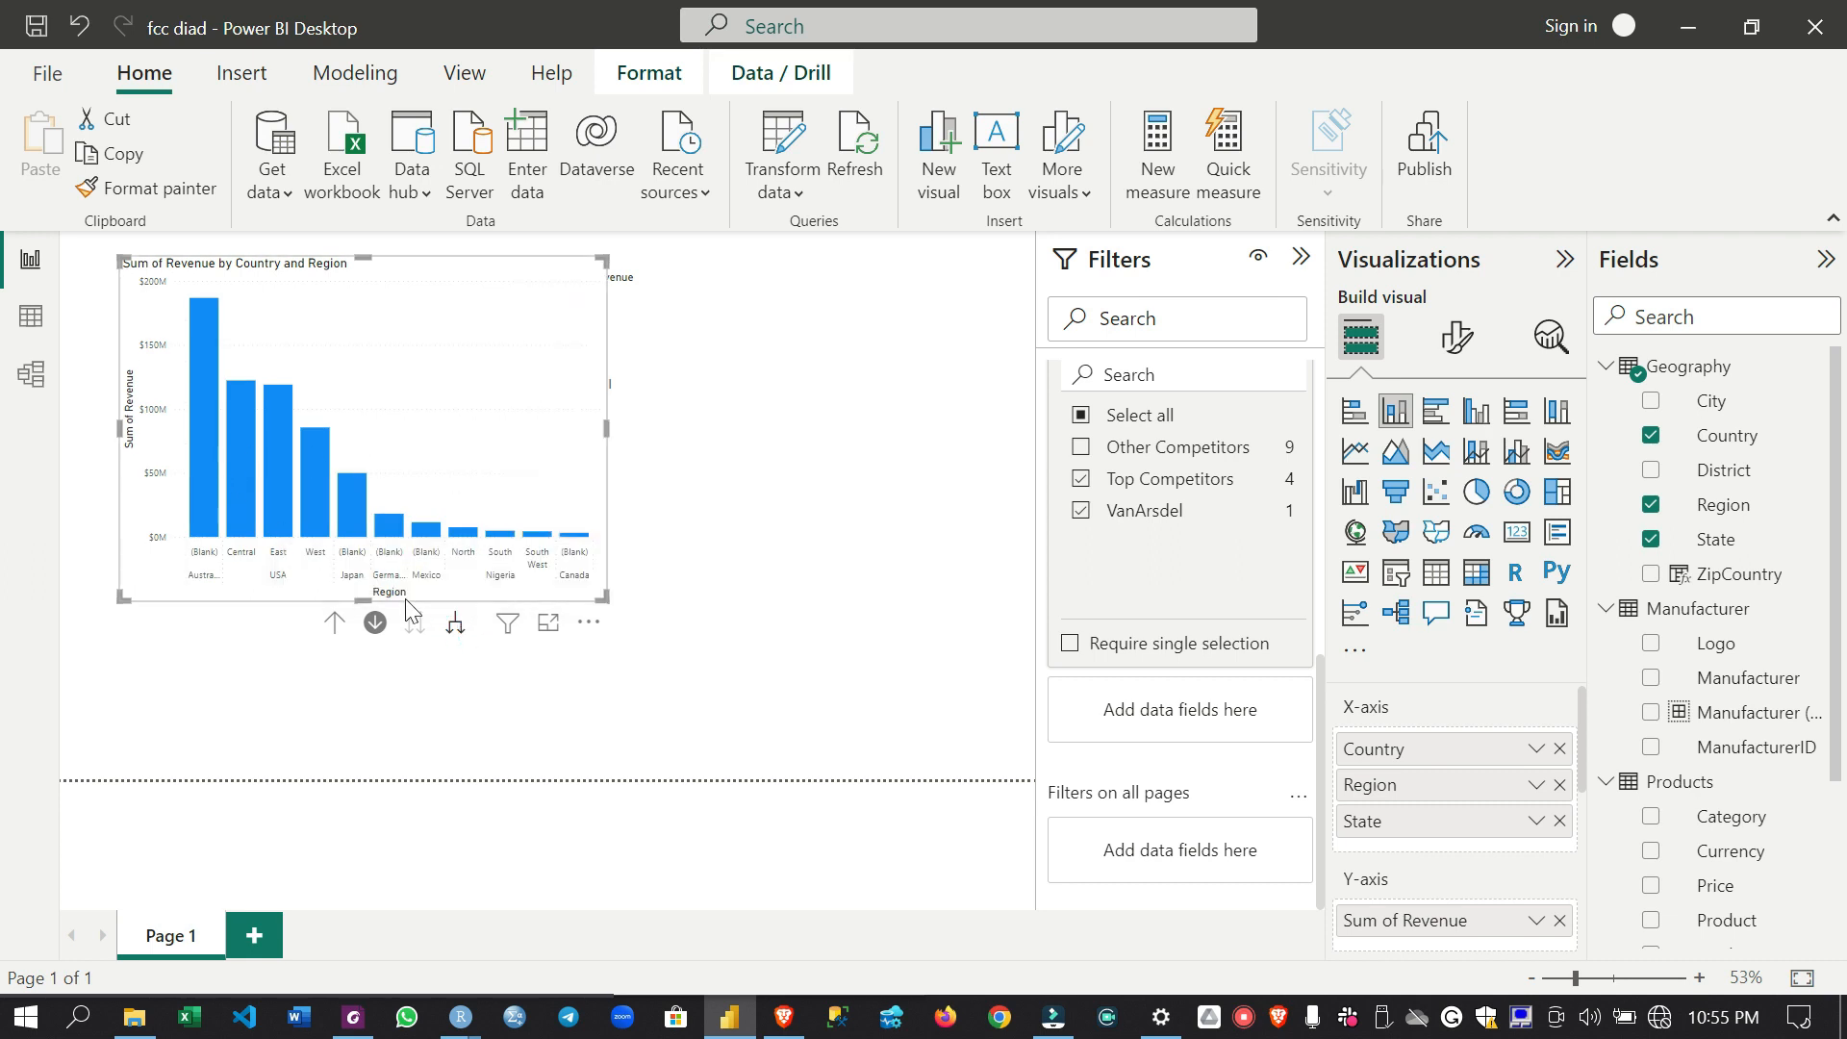
left_click(334, 622)
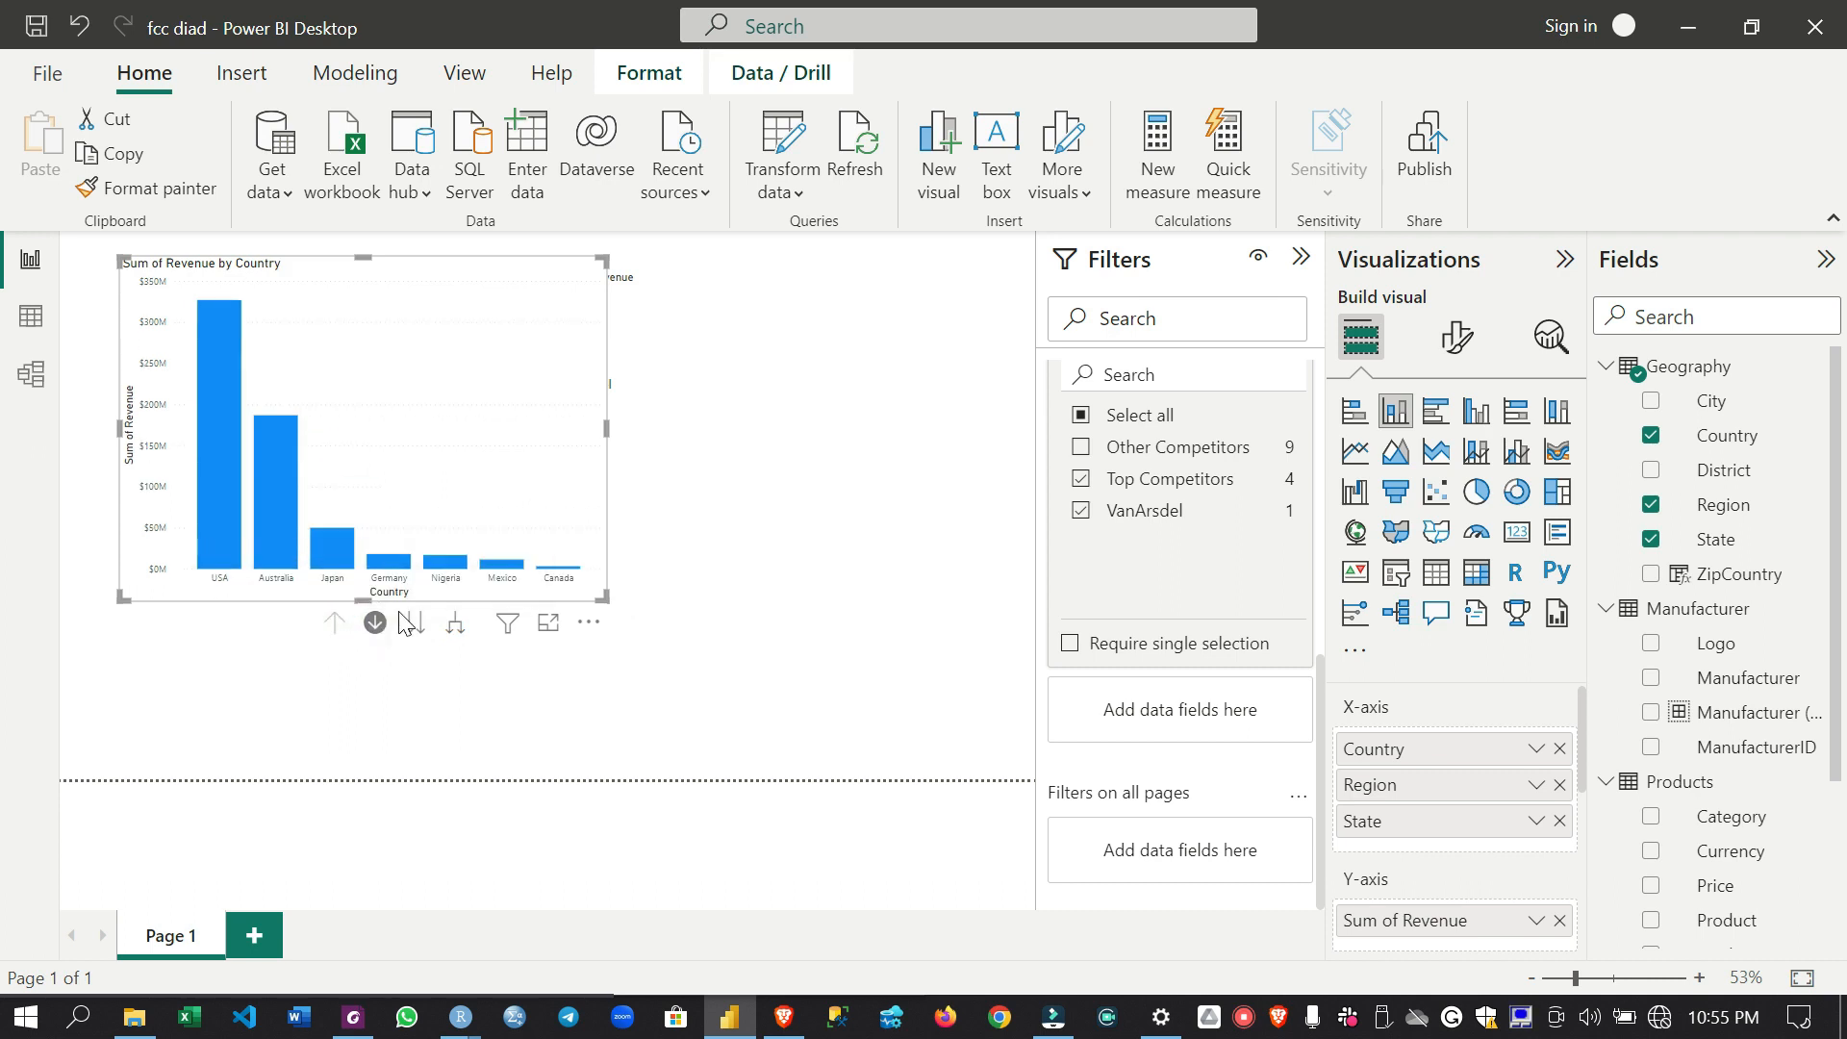
- Turn off drill mode on the revenue by country chart
left_click(376, 624)
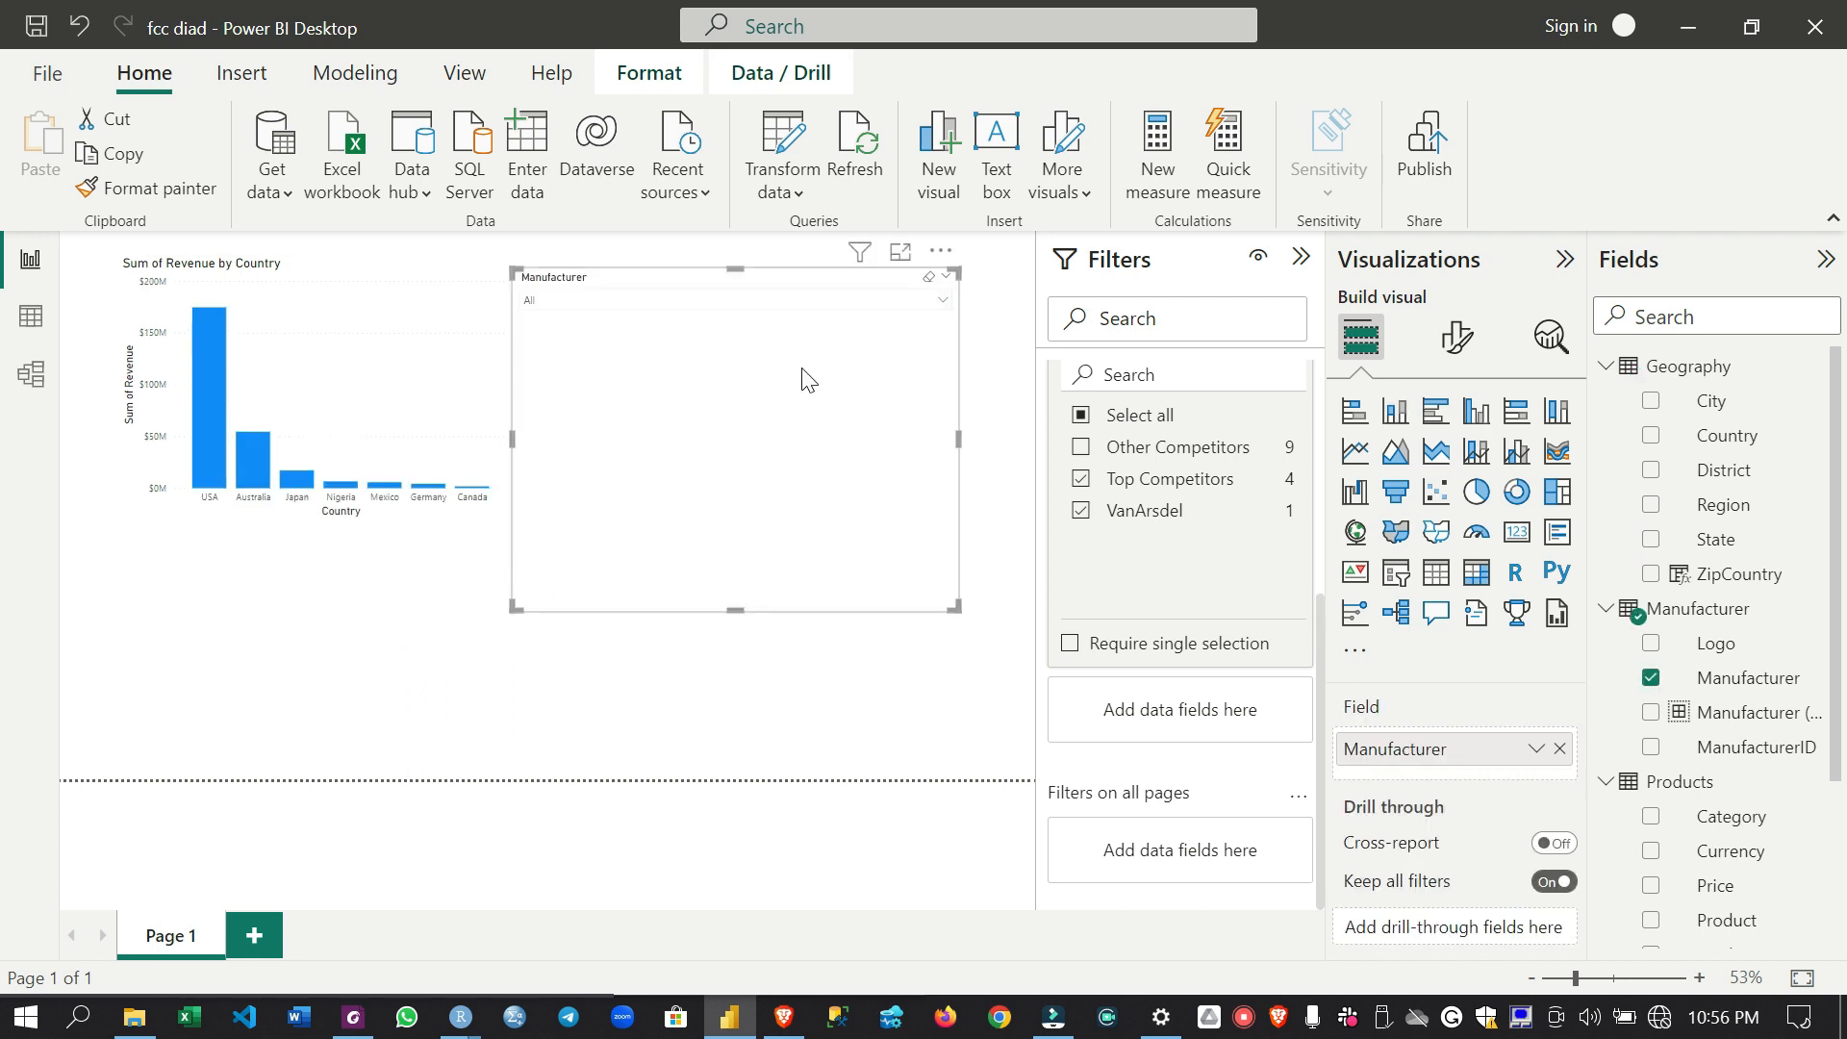
- Try the Manufacturer slicer in Dropdown style with its list expanded and collapsed, and in Vertical list style
left_click(1458, 339)
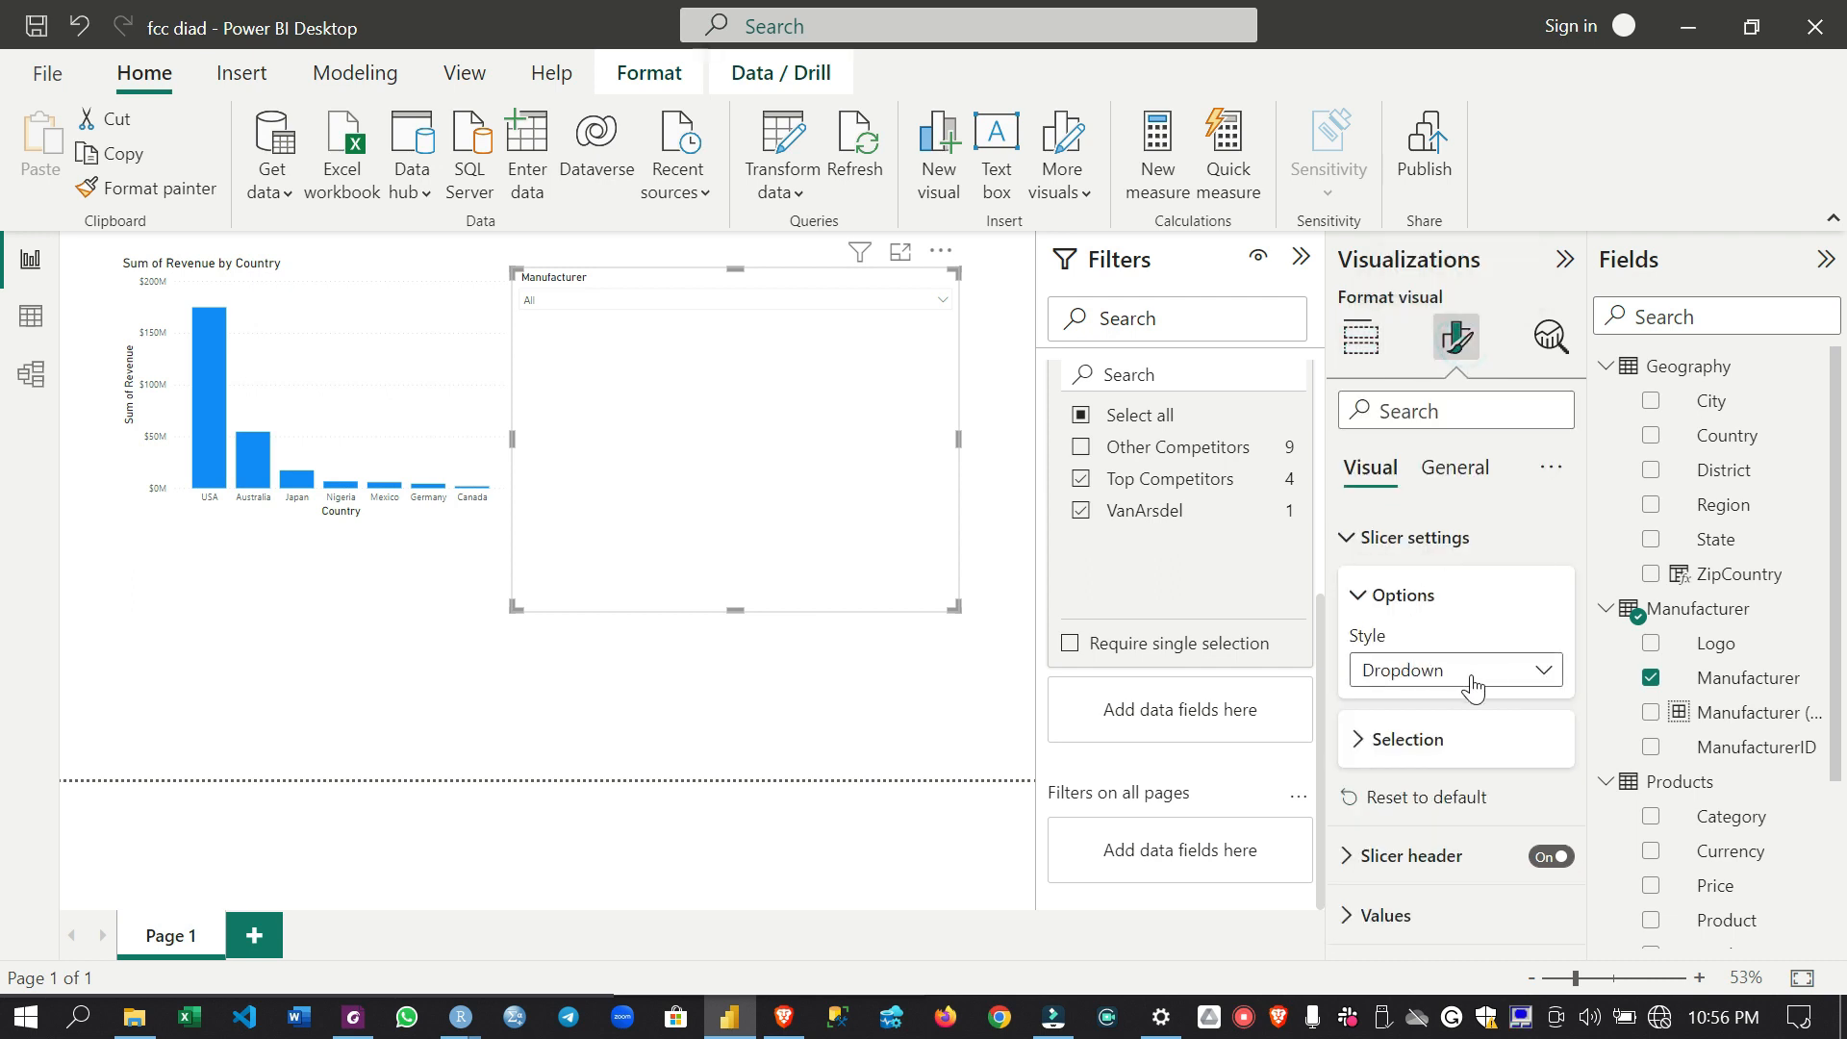
left_click(1546, 676)
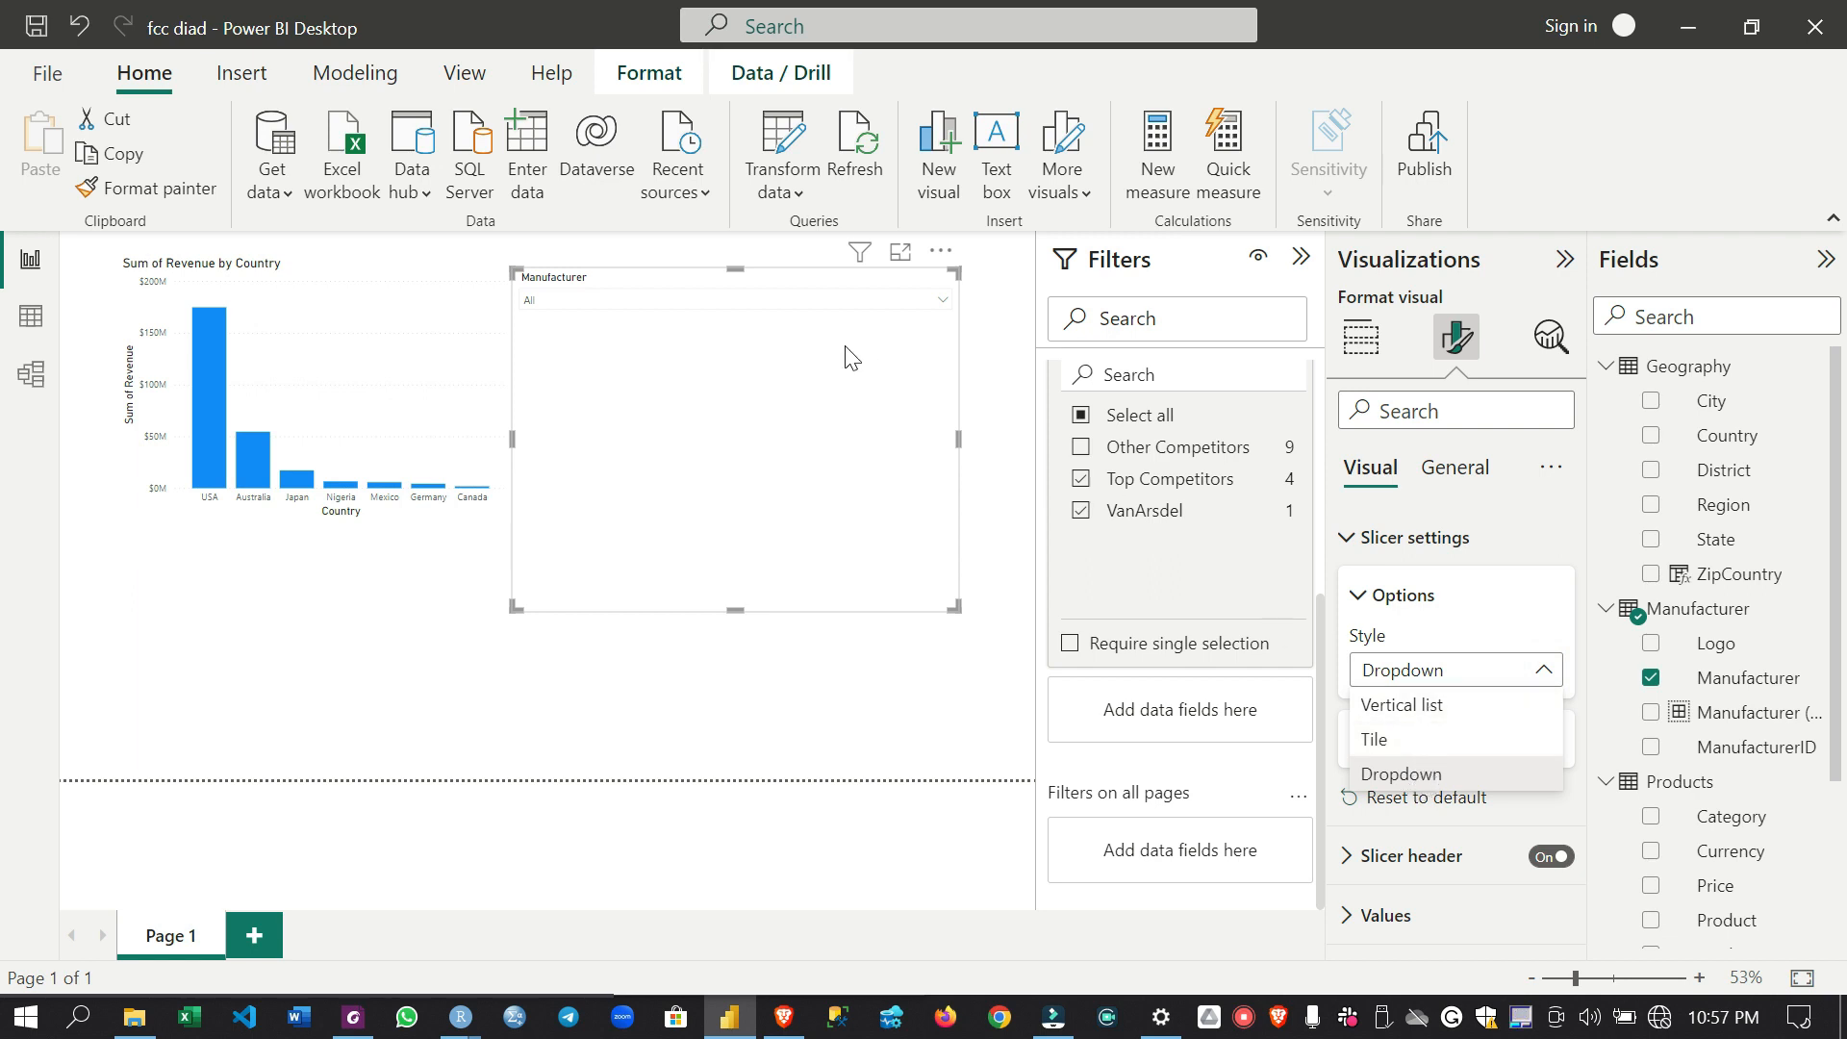
left_click(1425, 776)
left_click(941, 301)
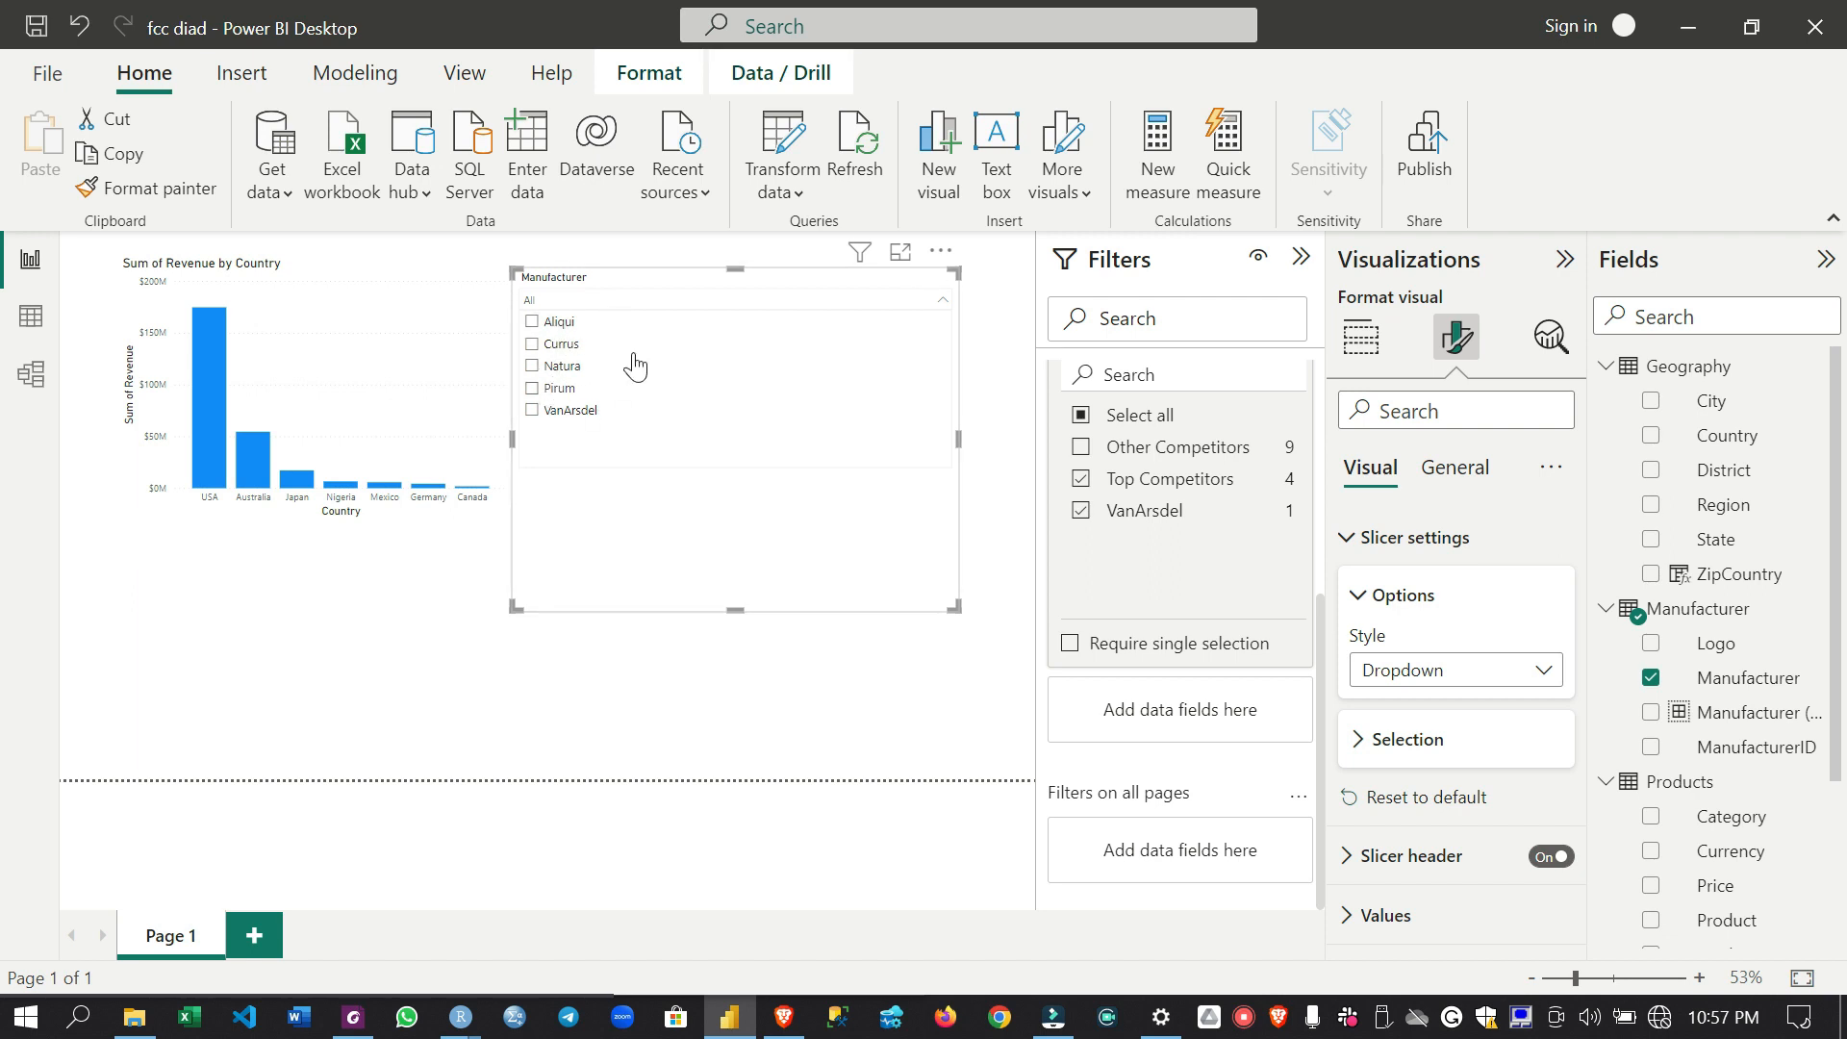
left_click(942, 304)
left_click(1515, 670)
left_click(1458, 702)
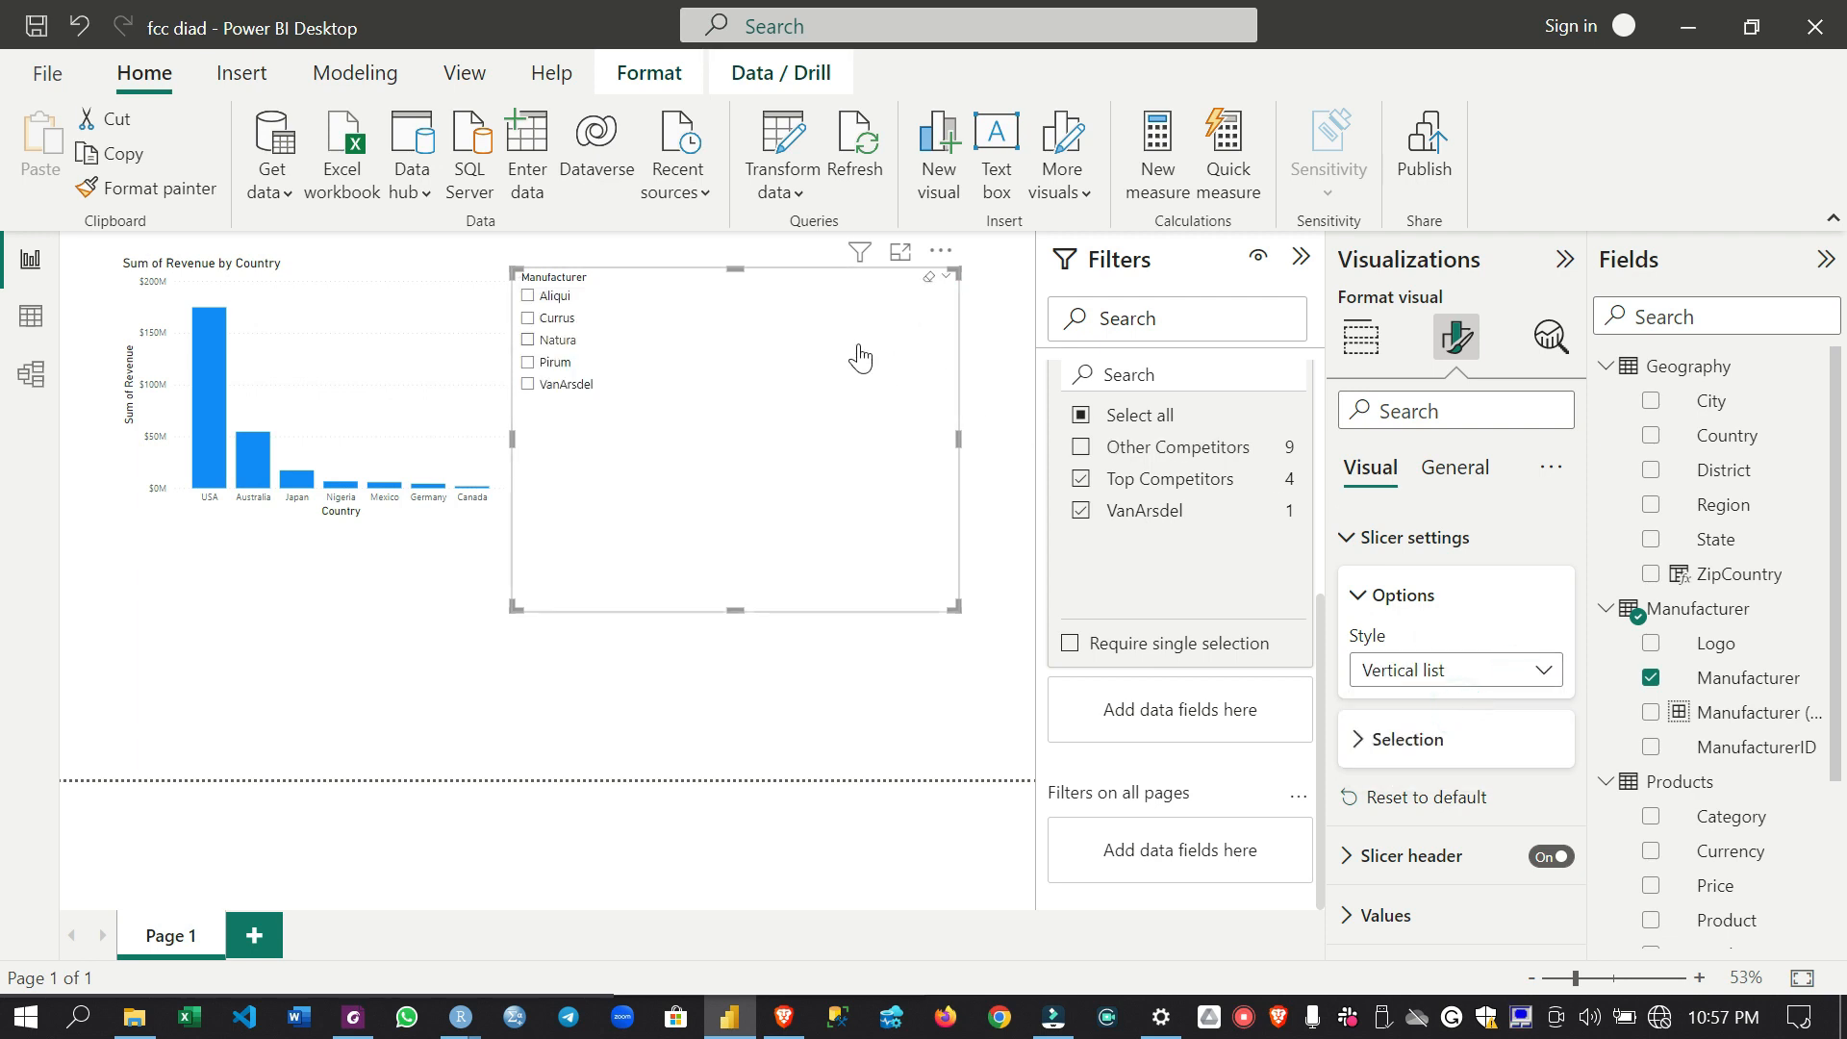
- Set the Manufacturer slicer's style to Tile, and make the slicer wider and shorter
left_click(1403, 670)
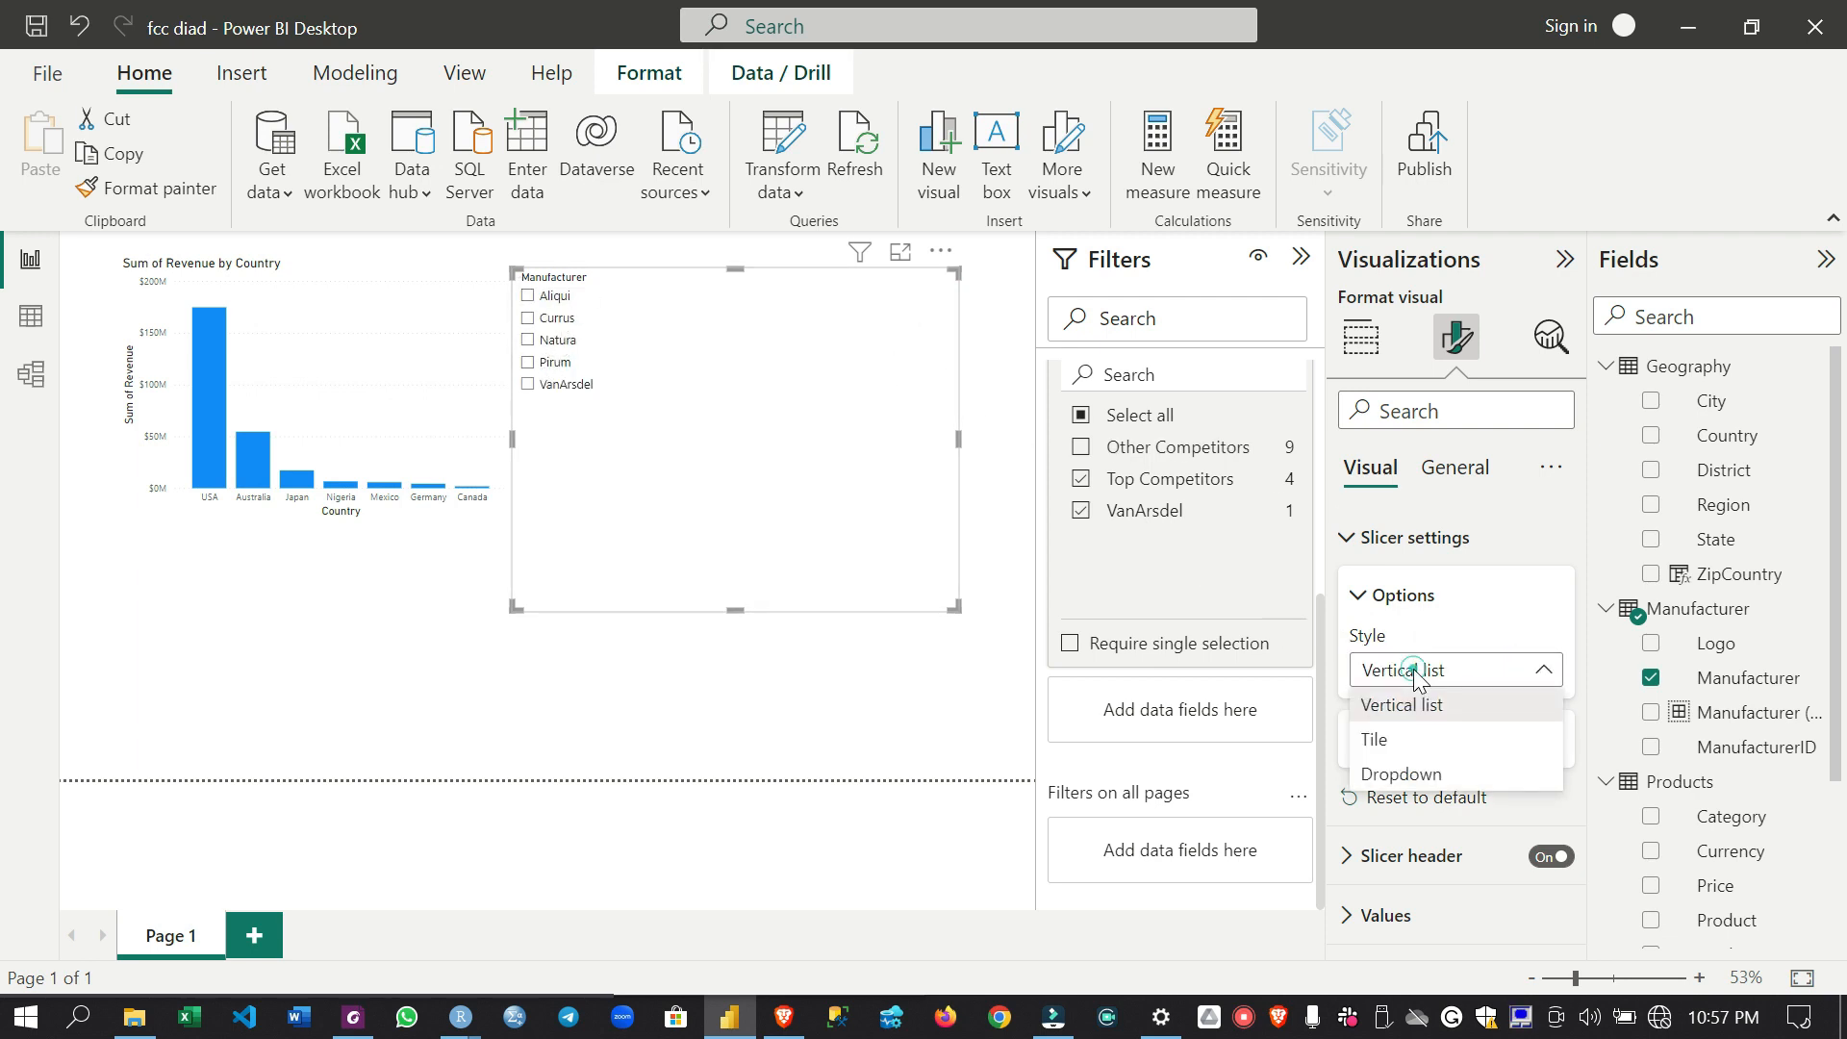
left_click(1407, 737)
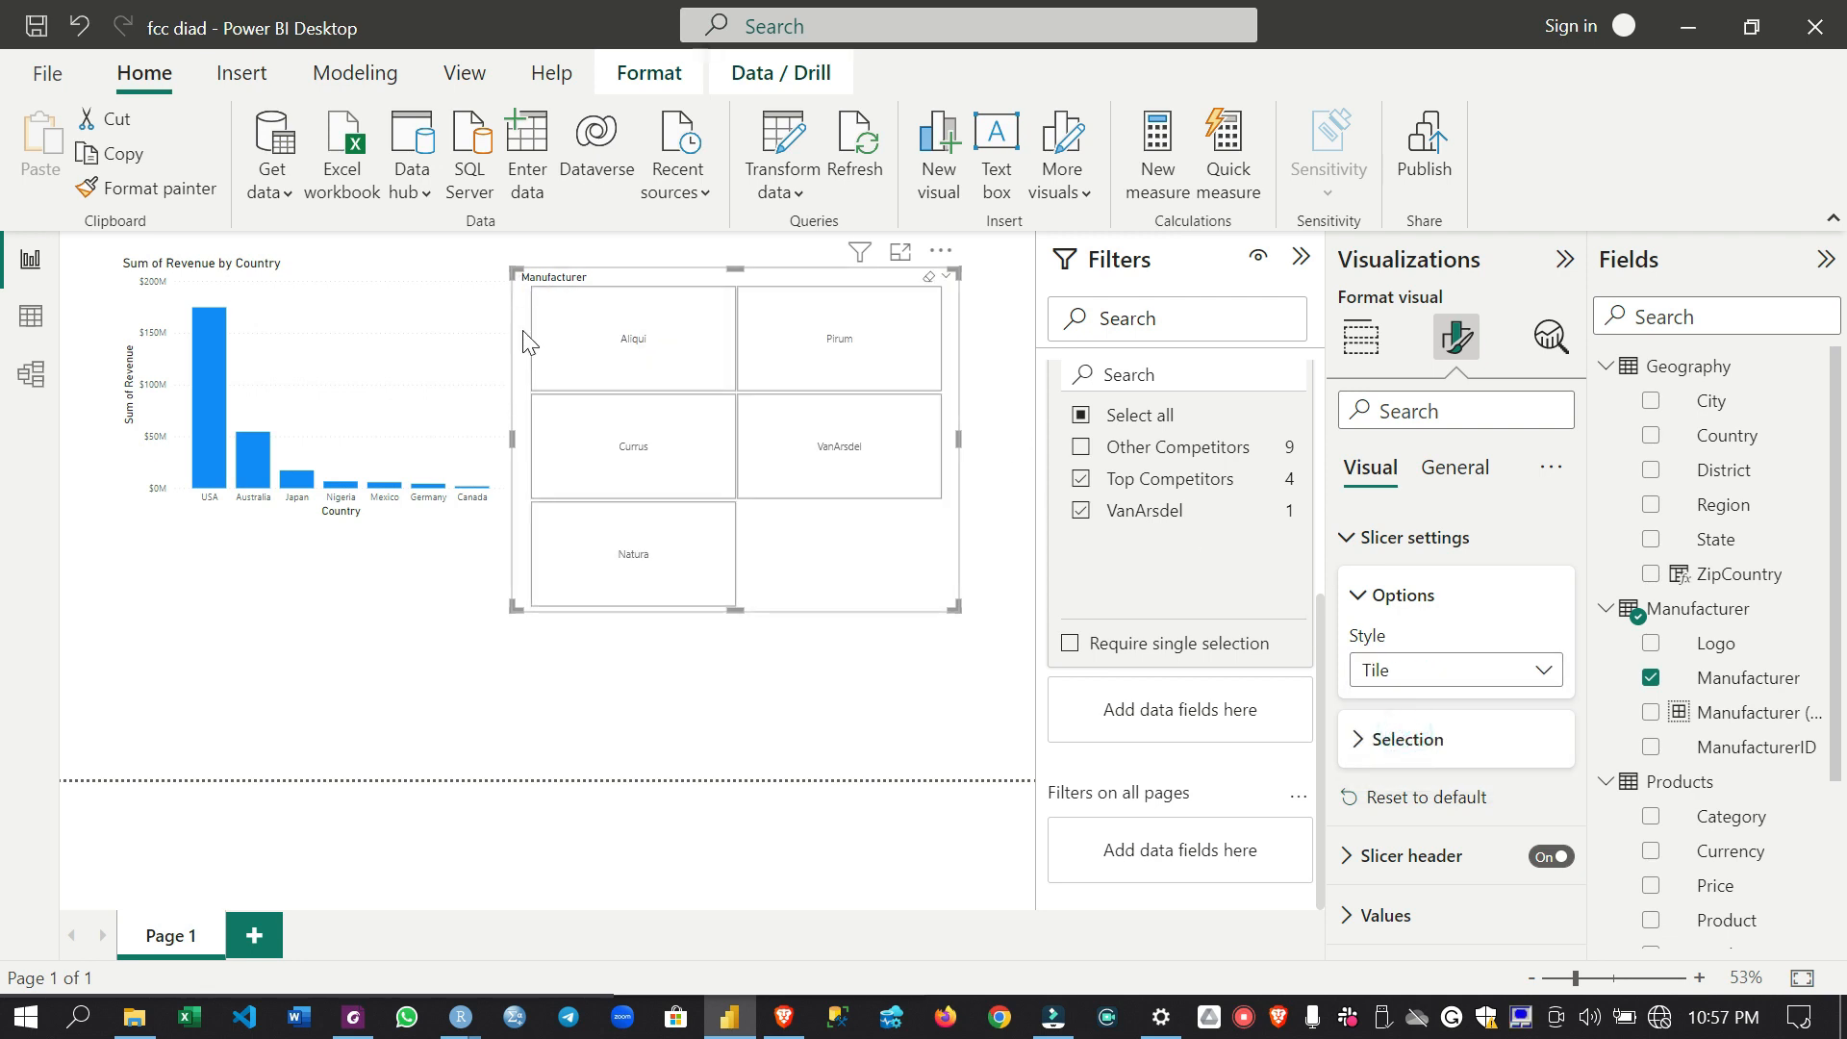
left_click_drag(958, 442, 1020, 439)
left_click_drag(767, 610, 784, 496)
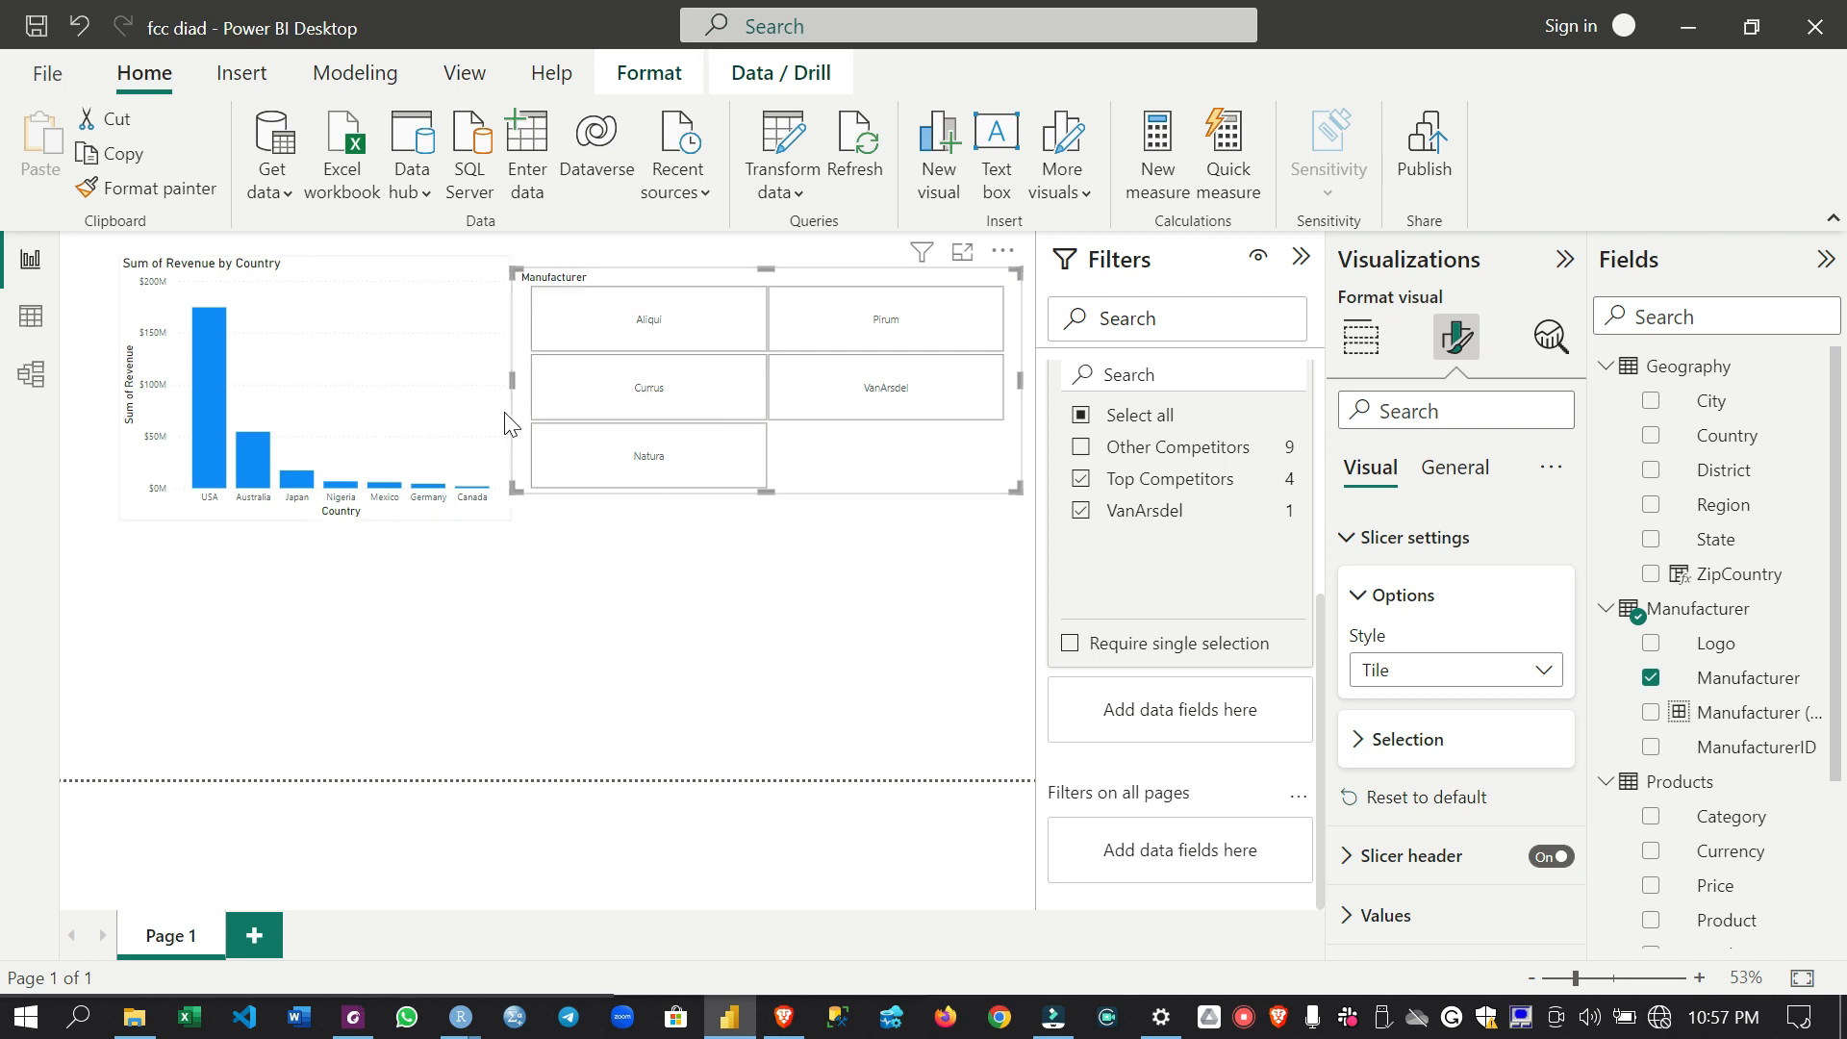
- Filter the revenue by country chart to VanArsdel with the Manufacturer slicer
left_click(369, 286)
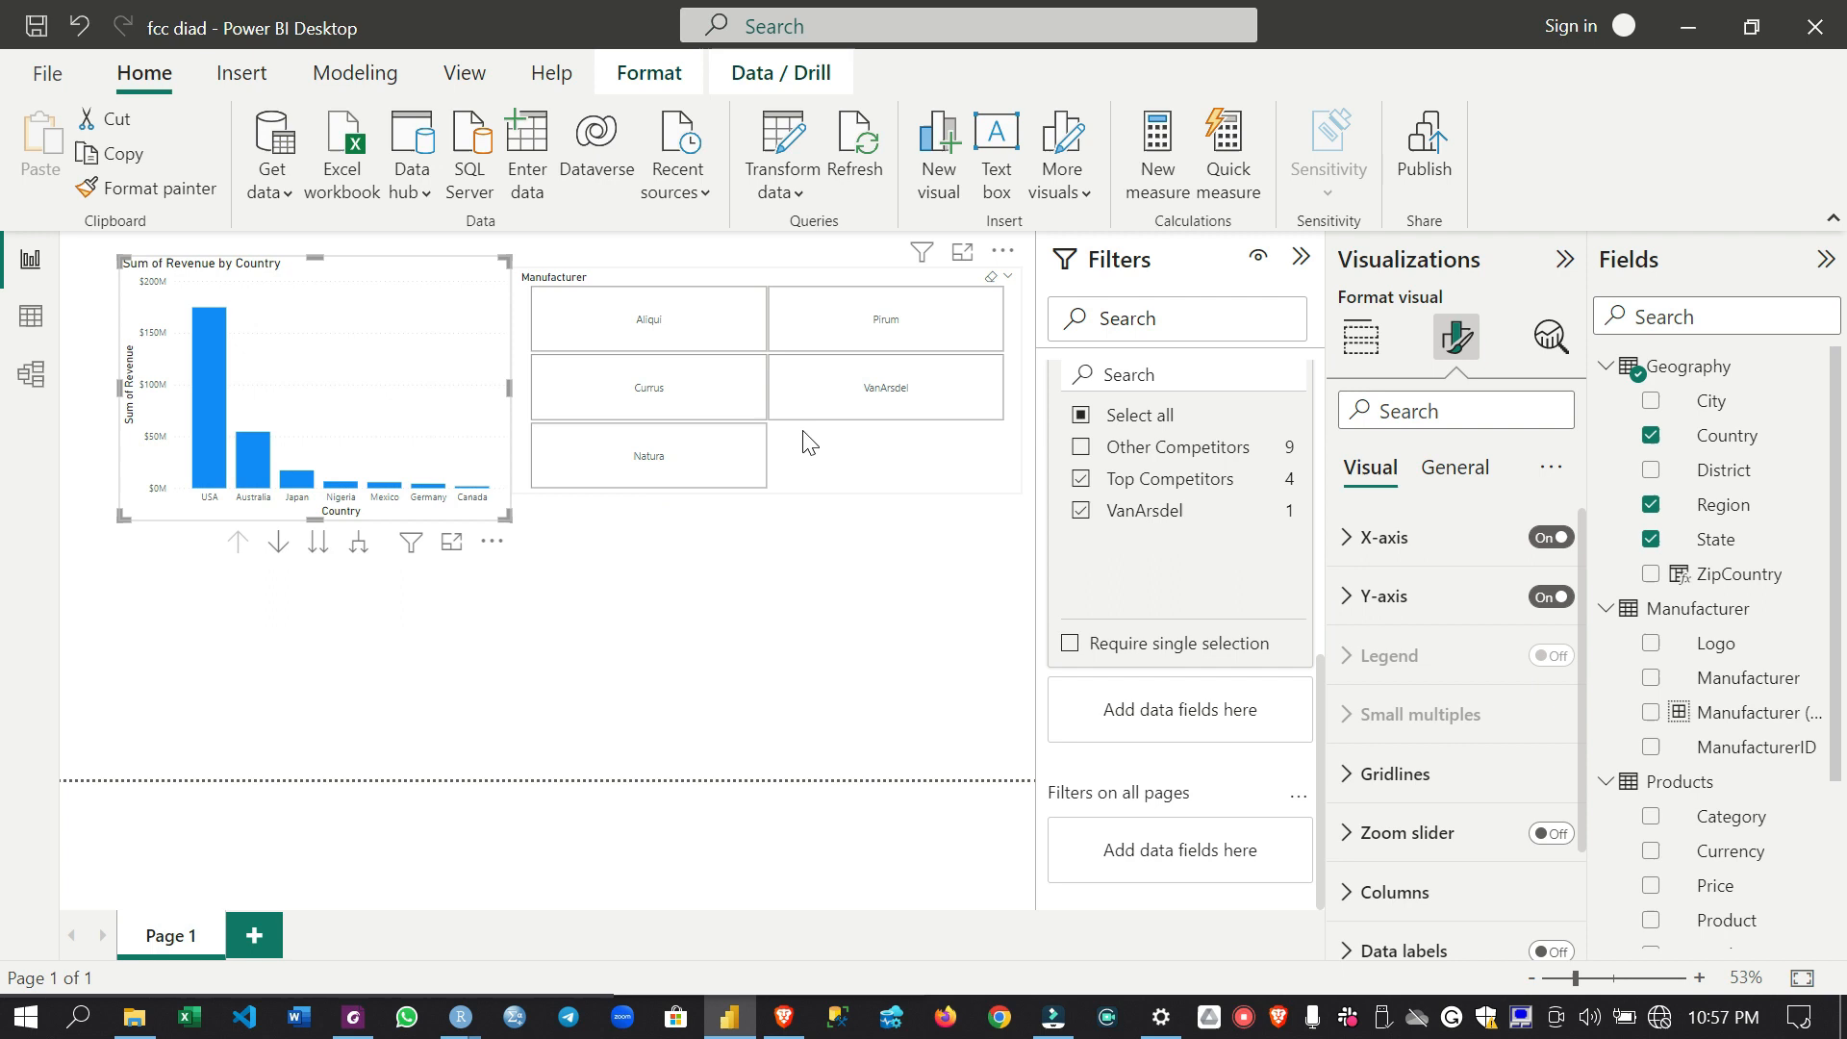
left_click(851, 396)
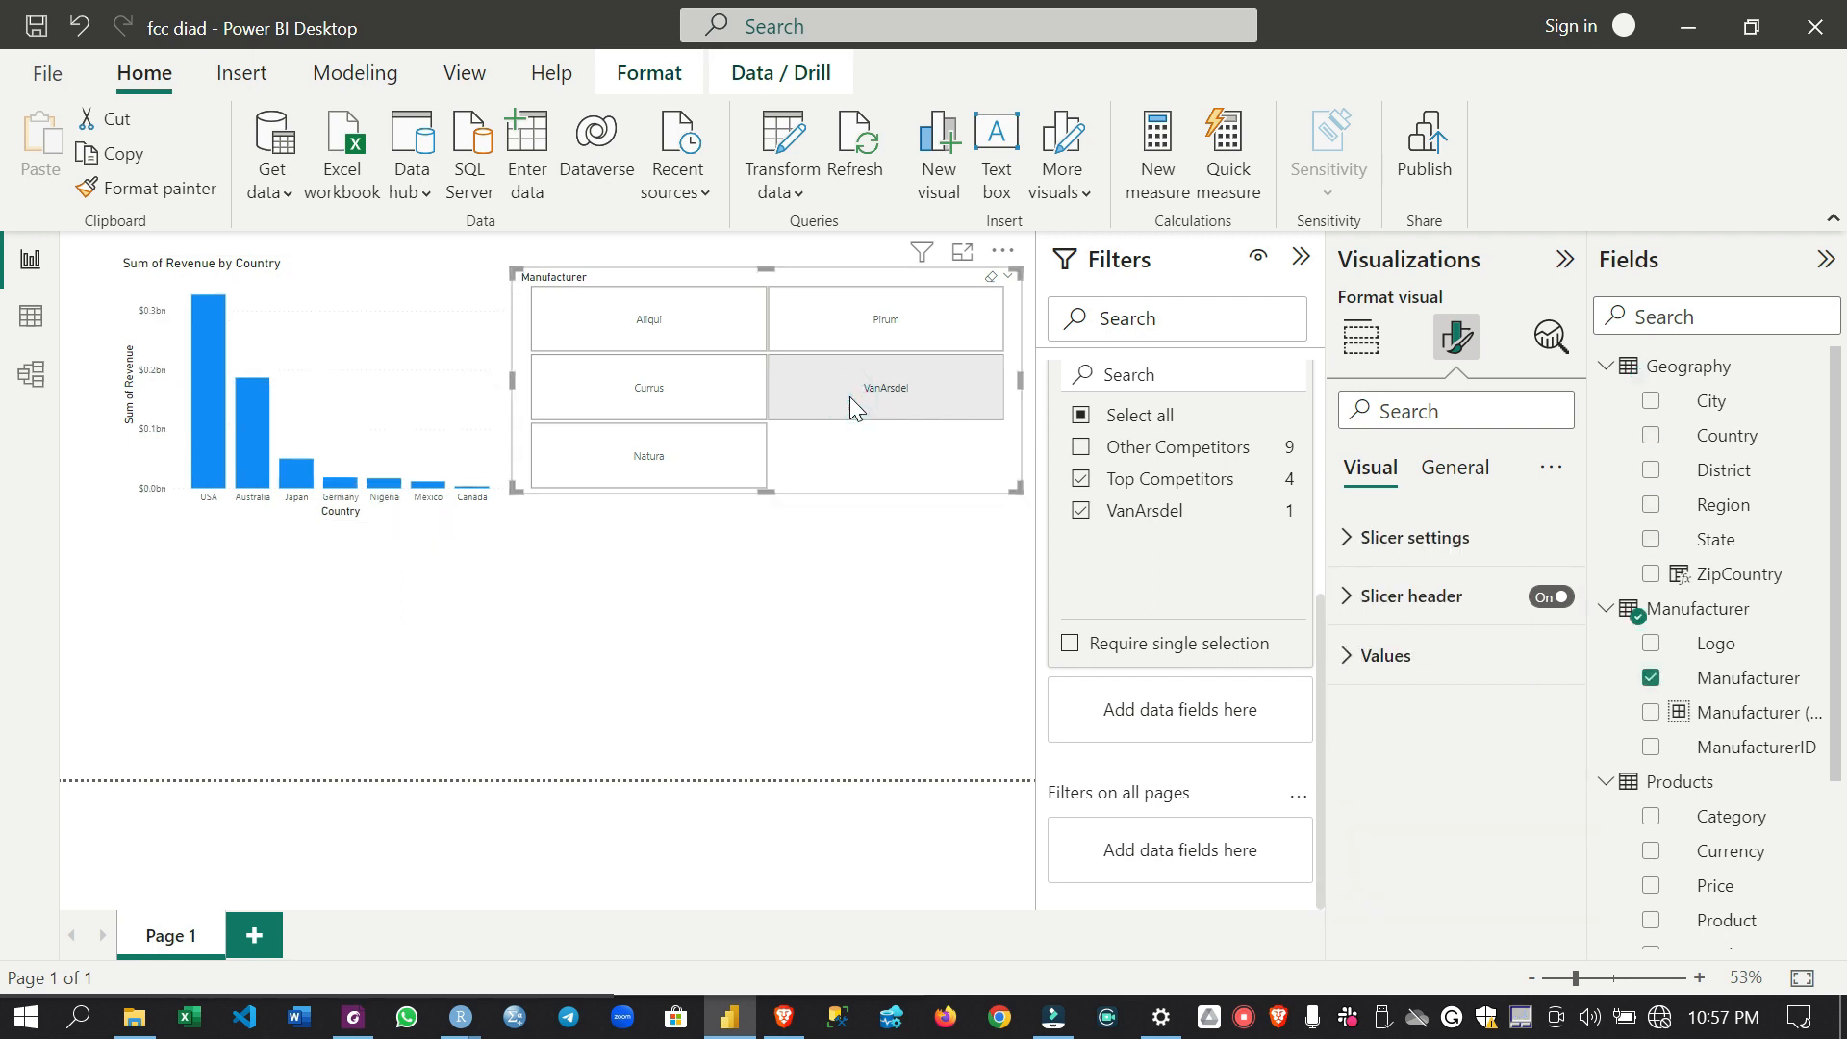
left_click(852, 400)
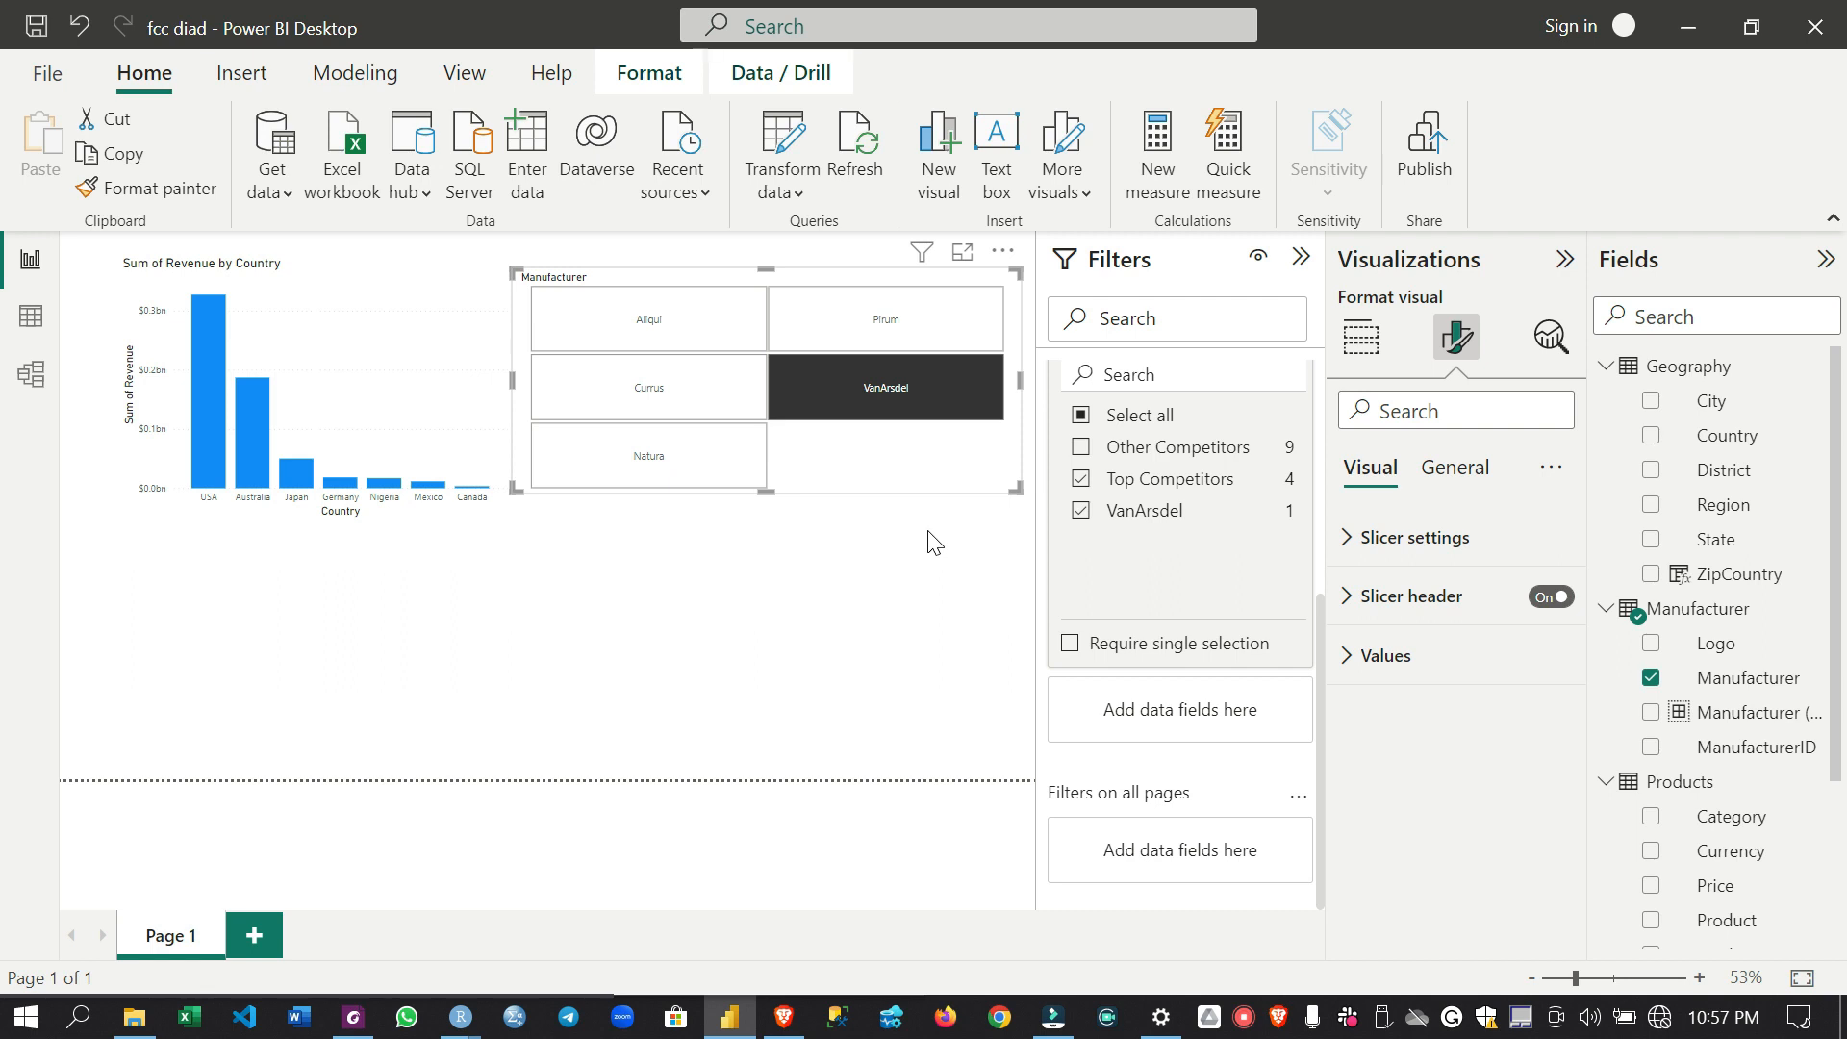
- Show the Sales table's fields in the field list
scroll(1674, 717, "down", 3)
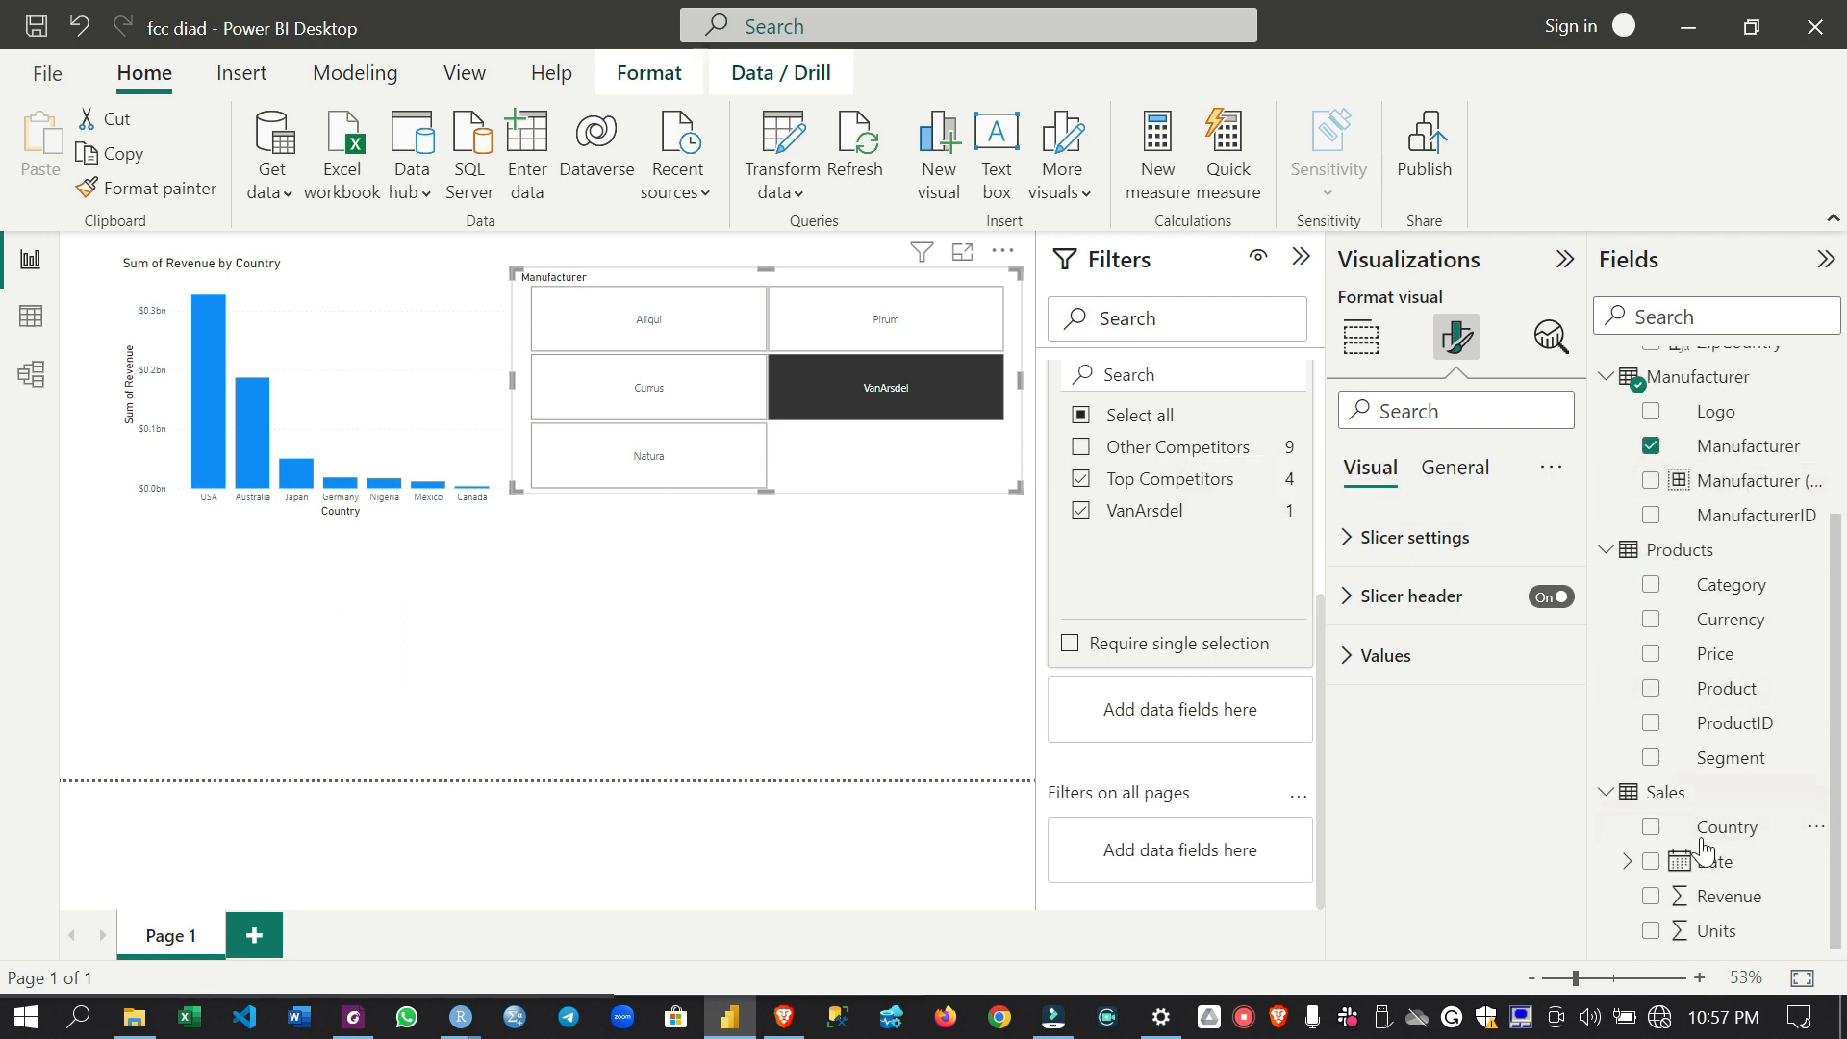
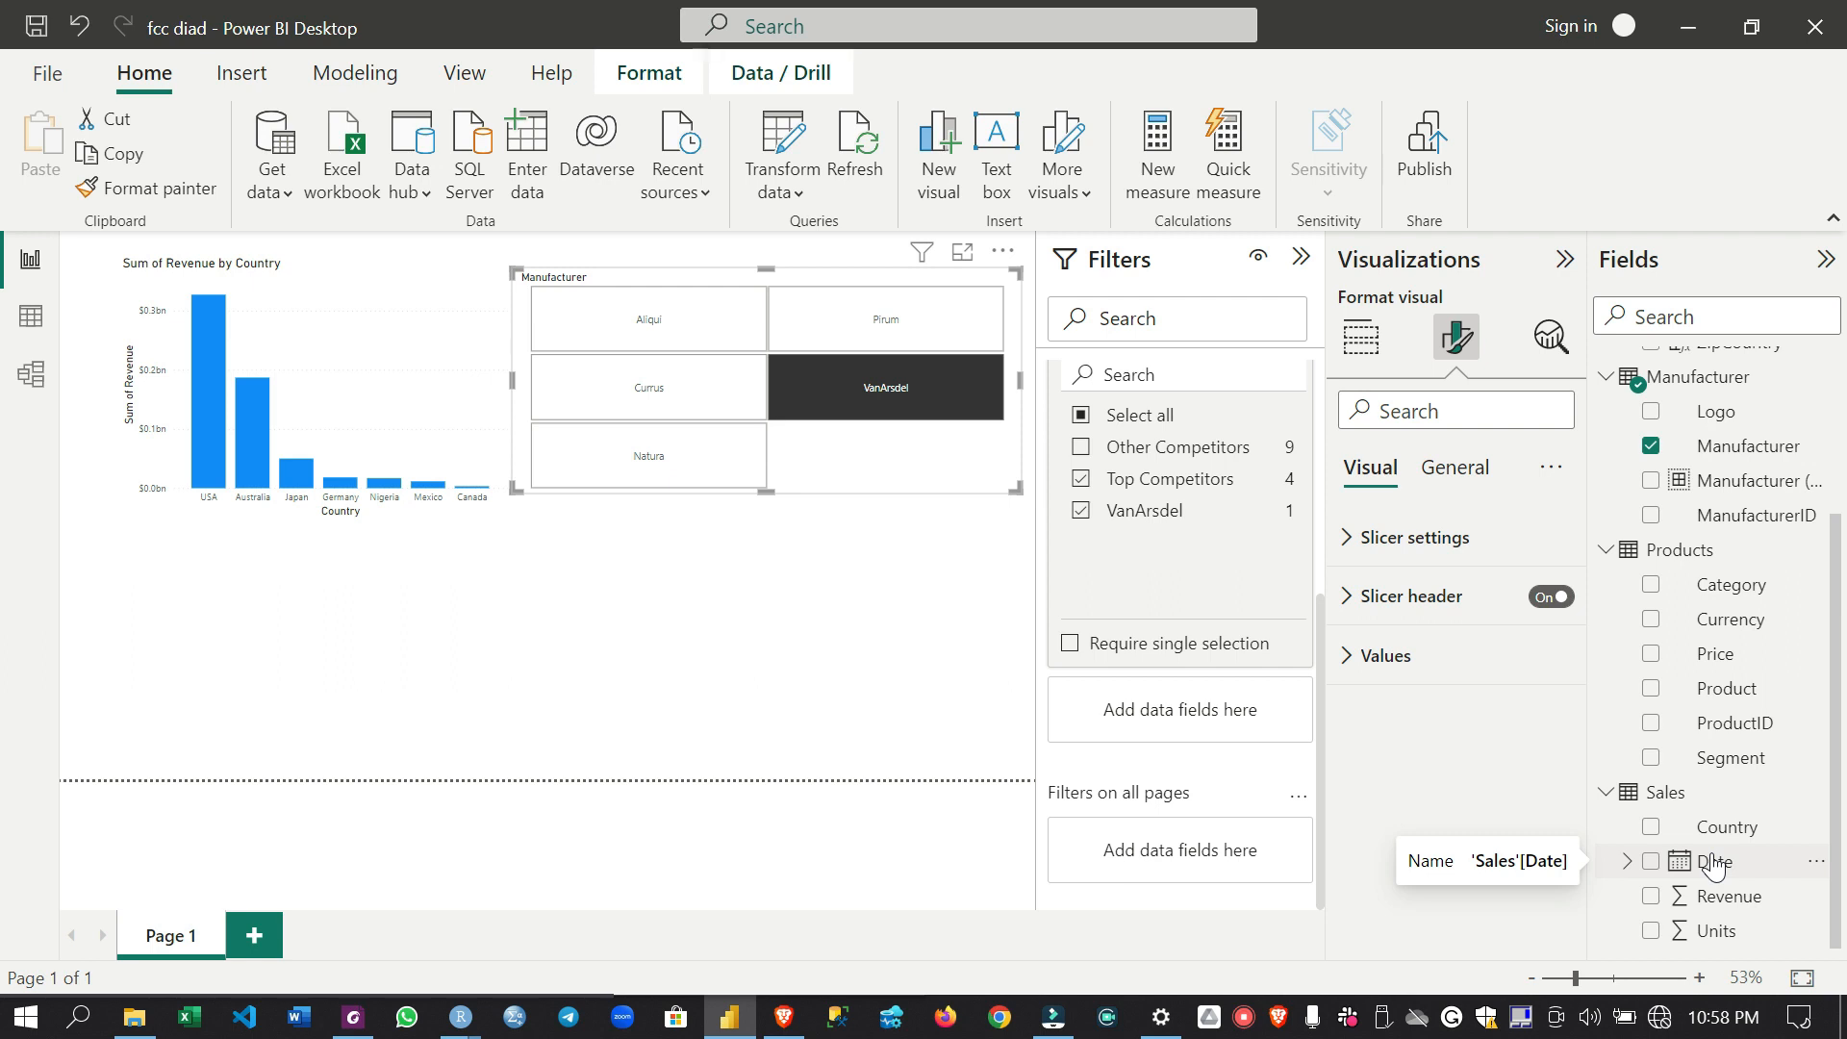
- Start a new calculated table named Date using CALENDAR, with DATE(2014, 1, 1) as the start date
left_click(30, 318)
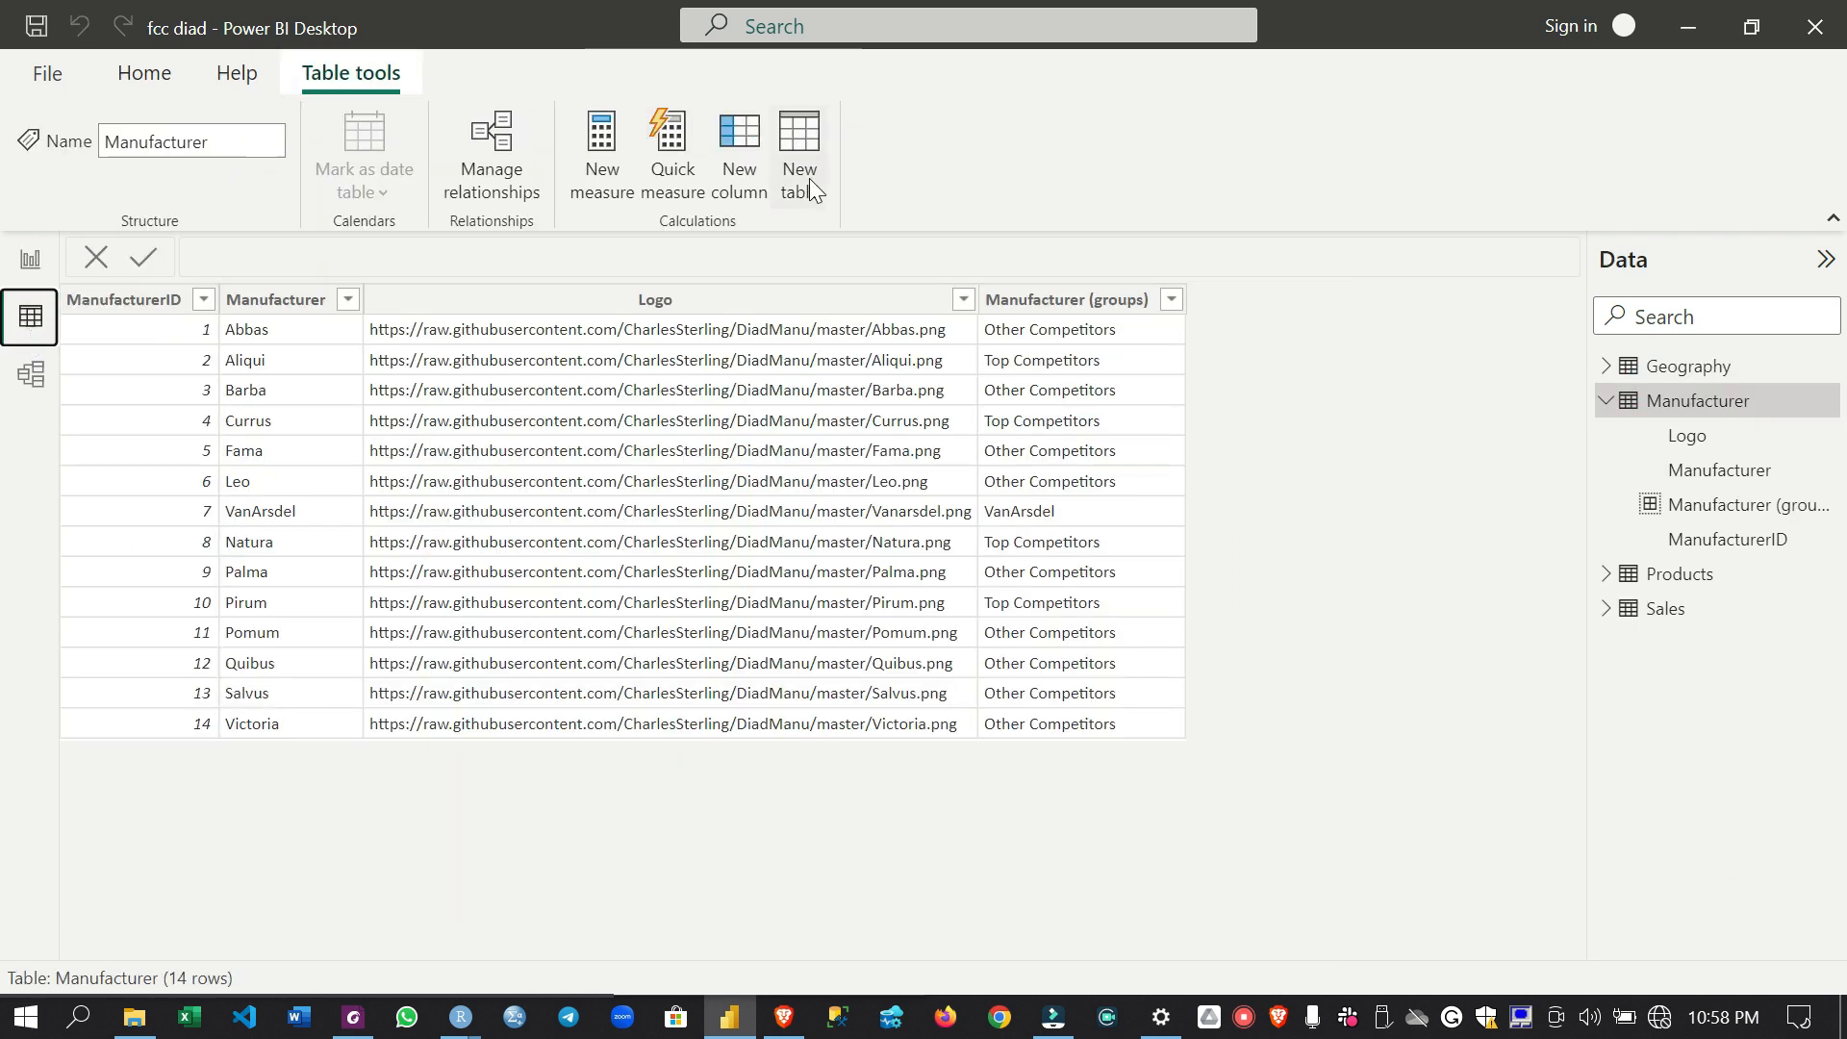
left_click(803, 152)
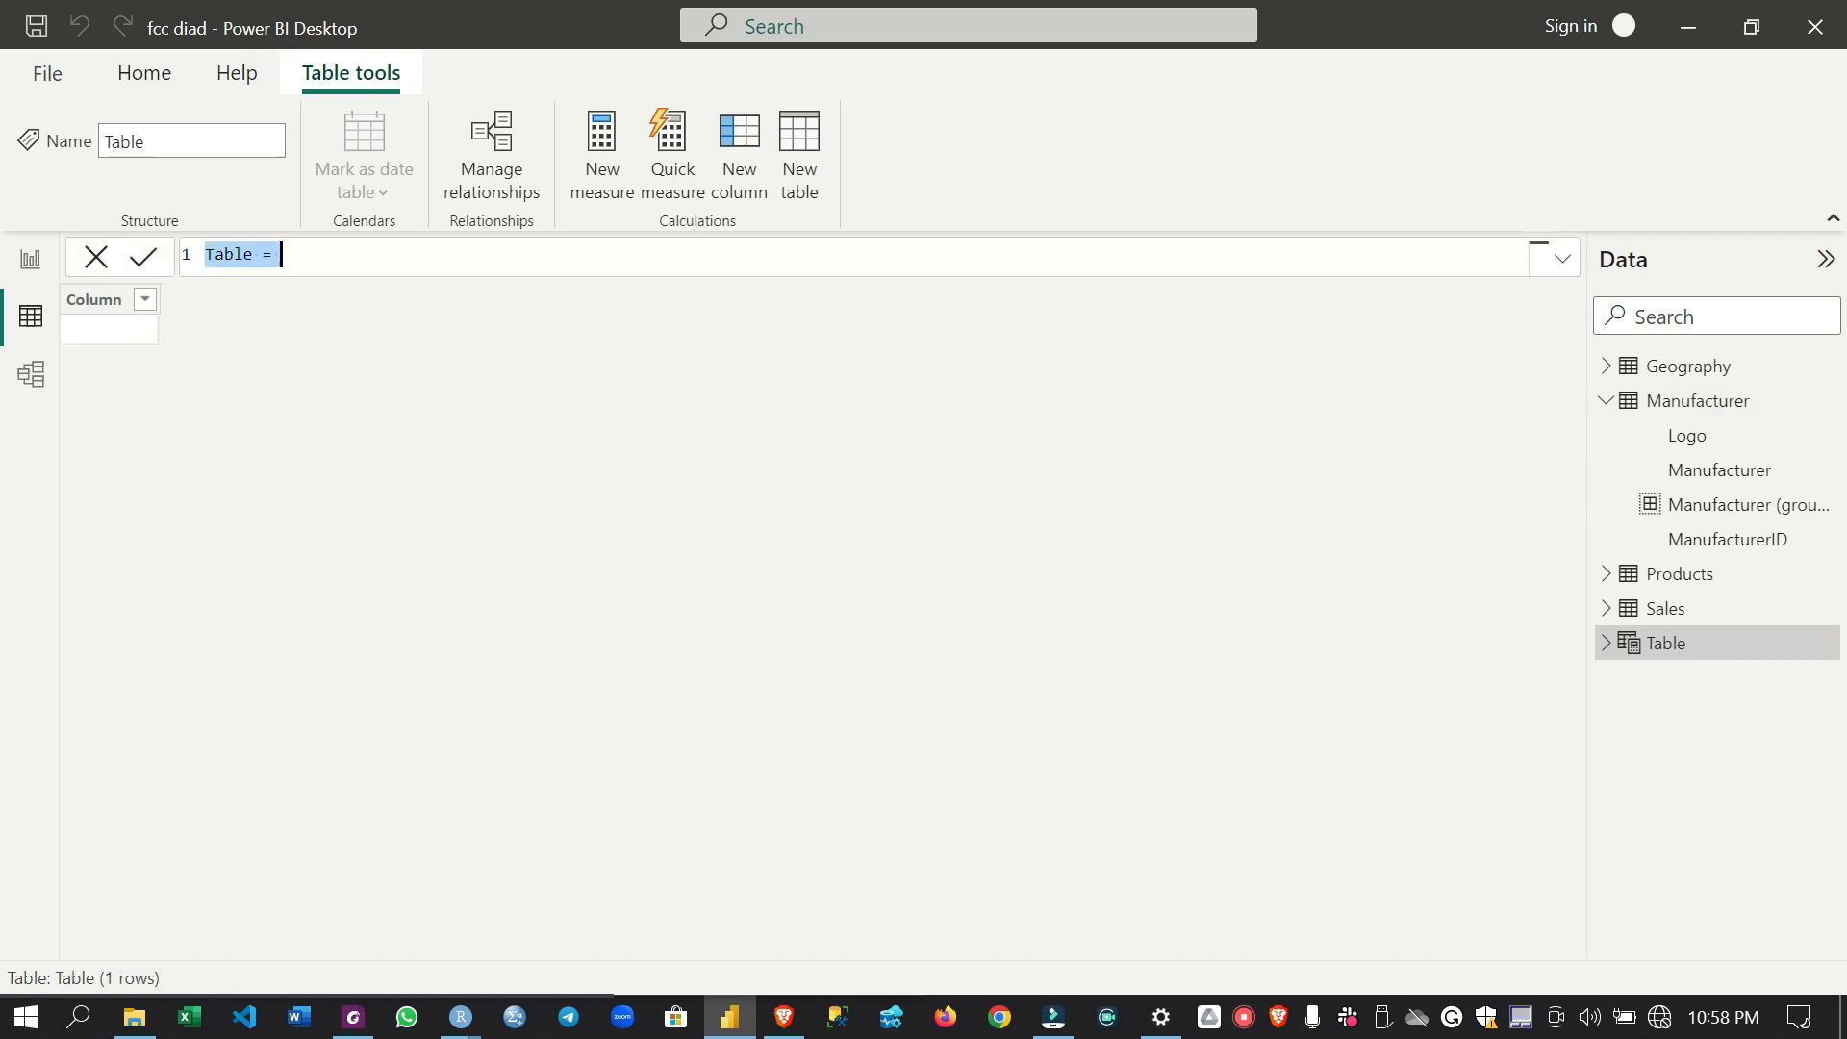
type("Date")
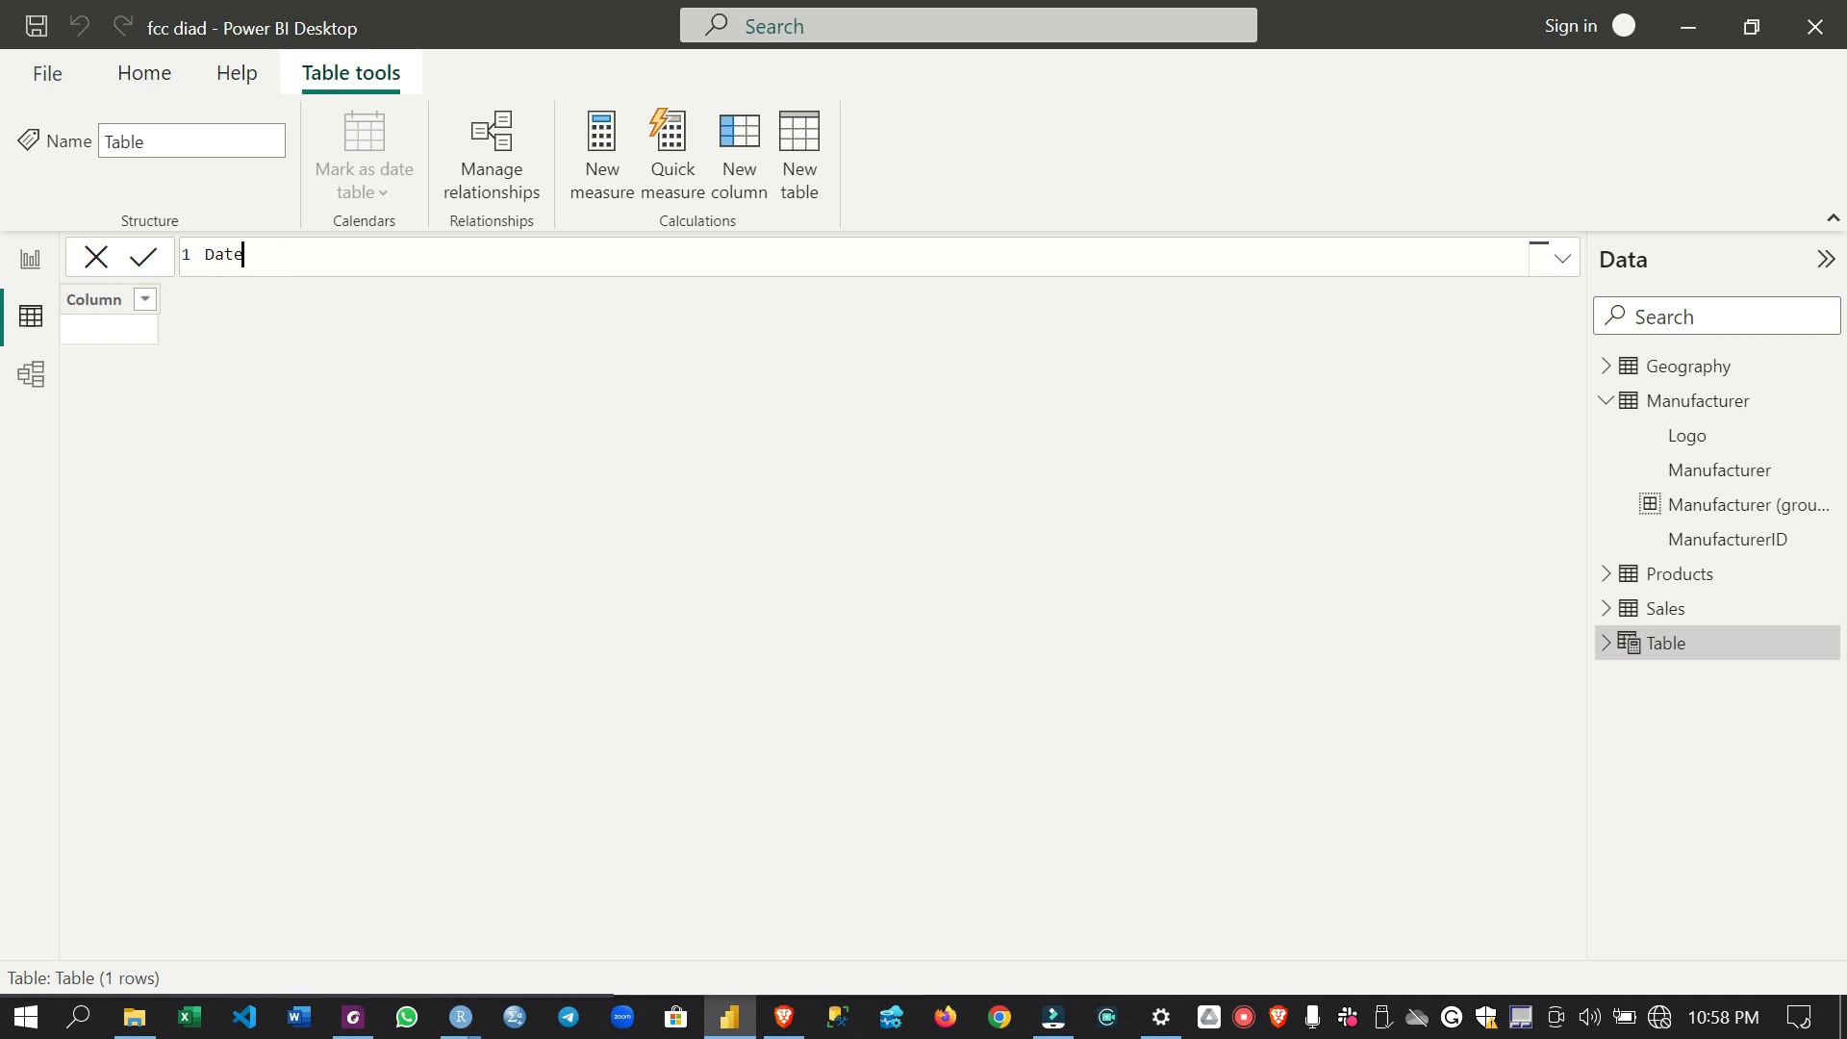
type(" =")
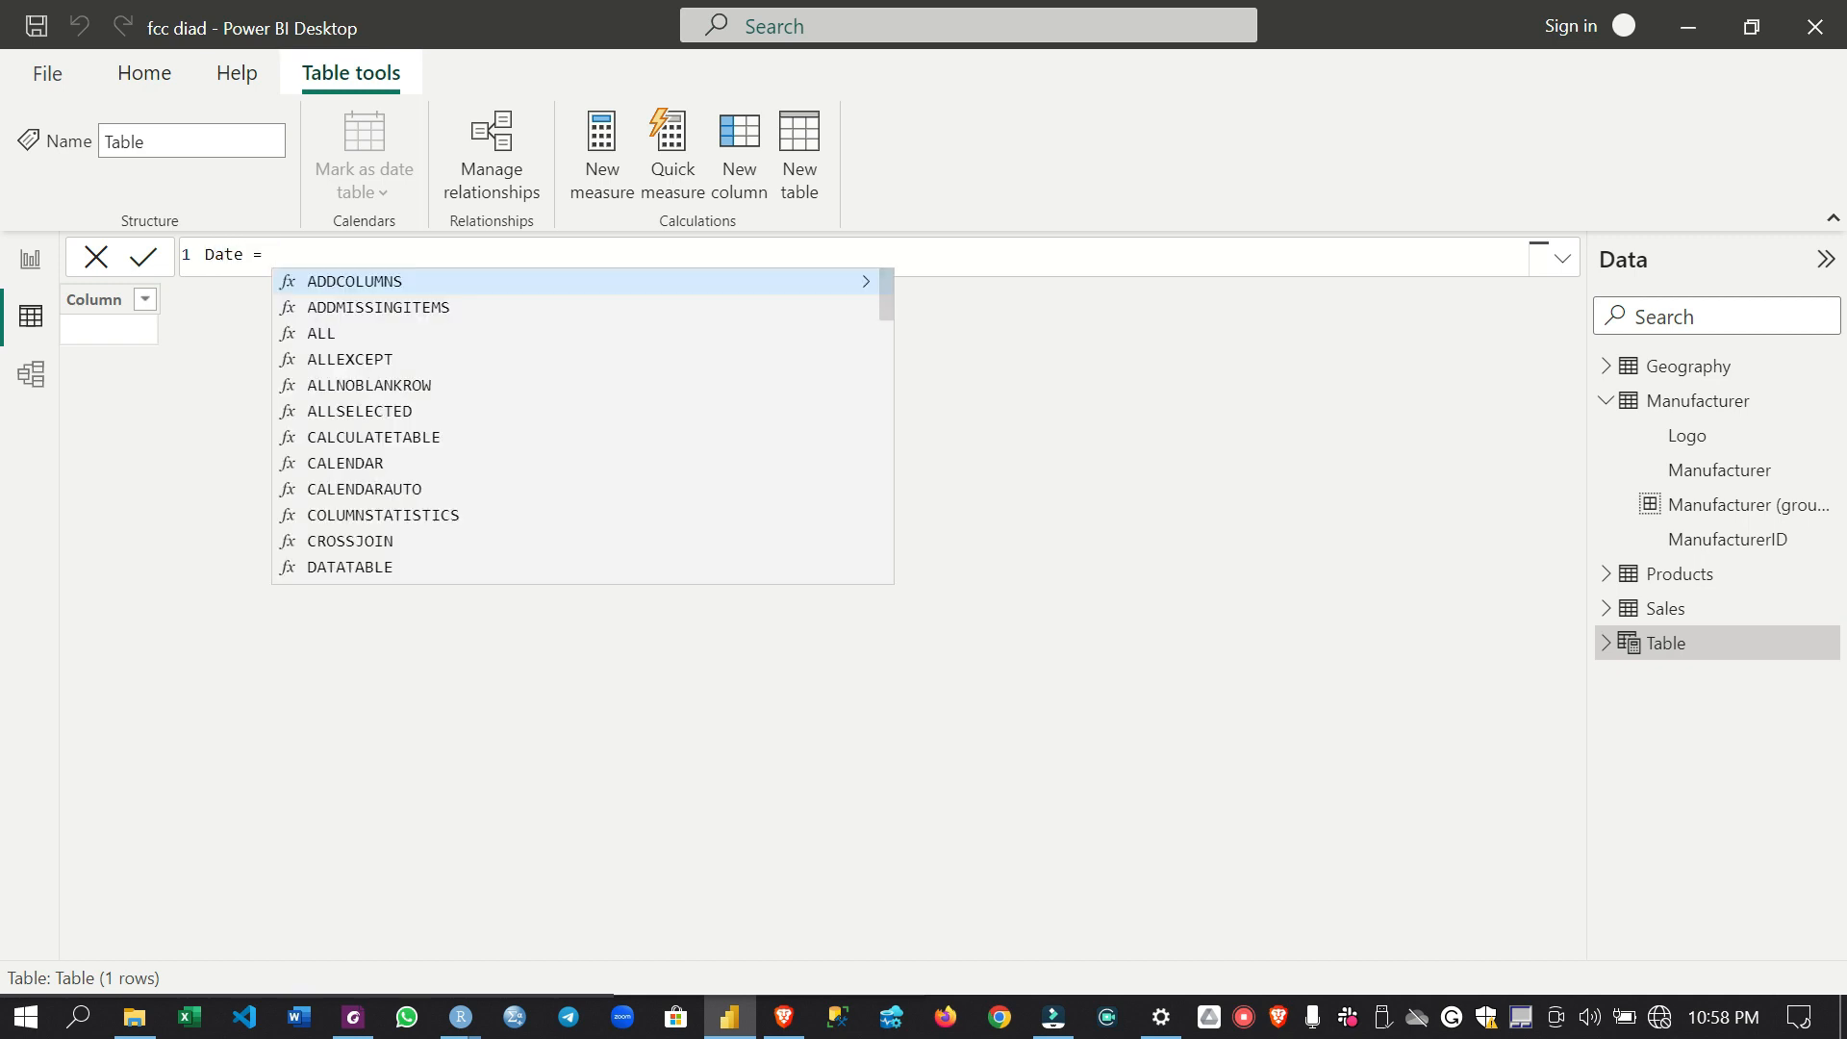
type(" cale")
key("Tab")
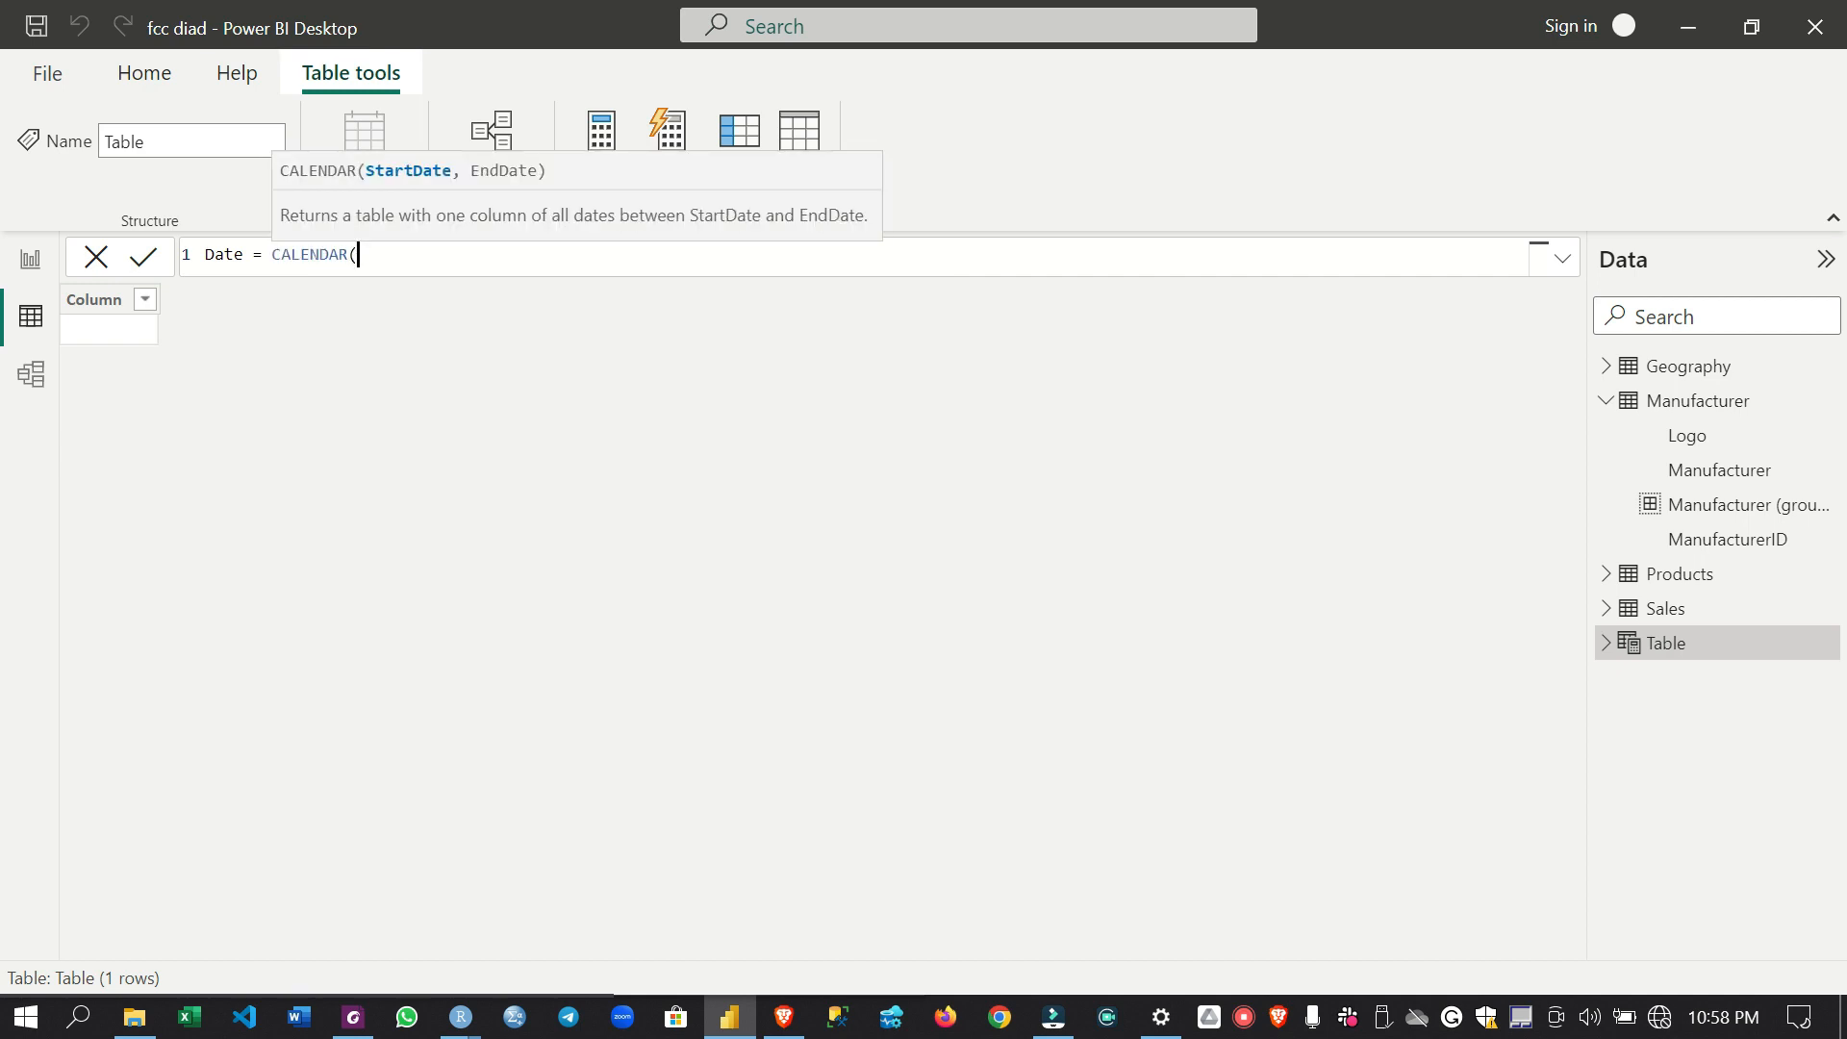
type("date")
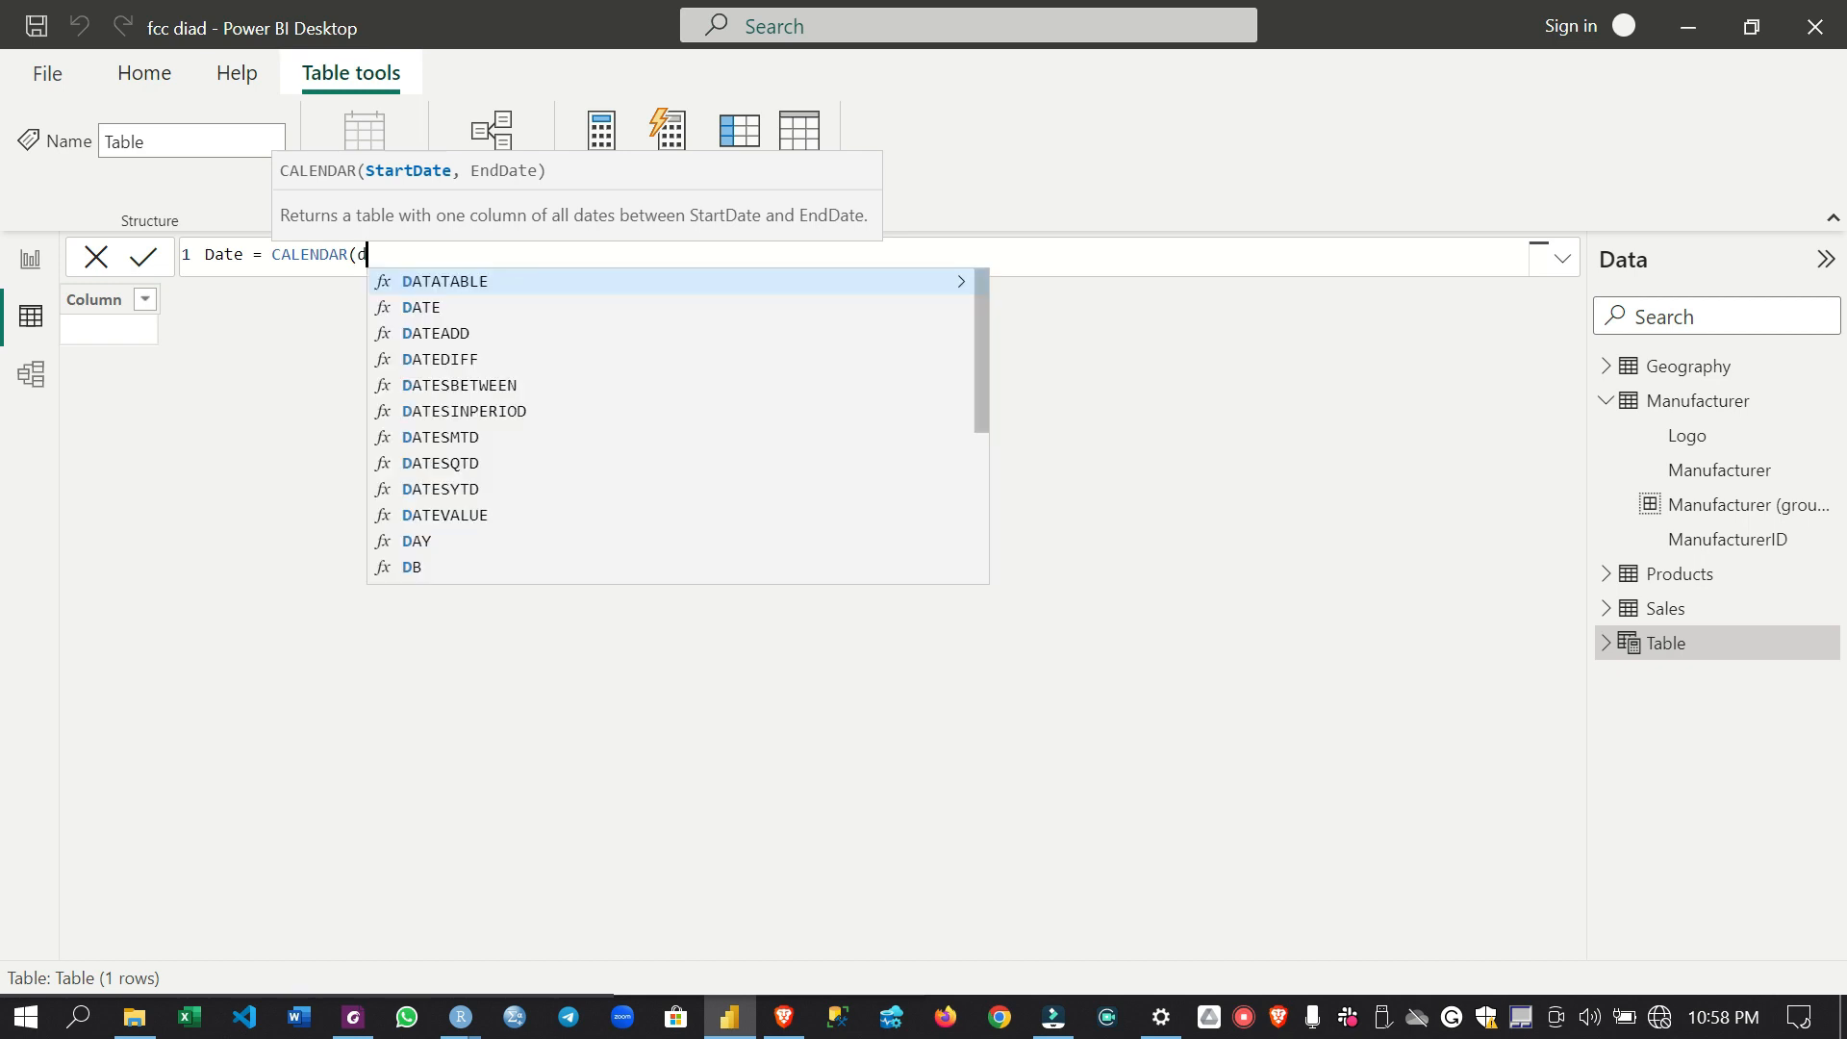
key("Tab")
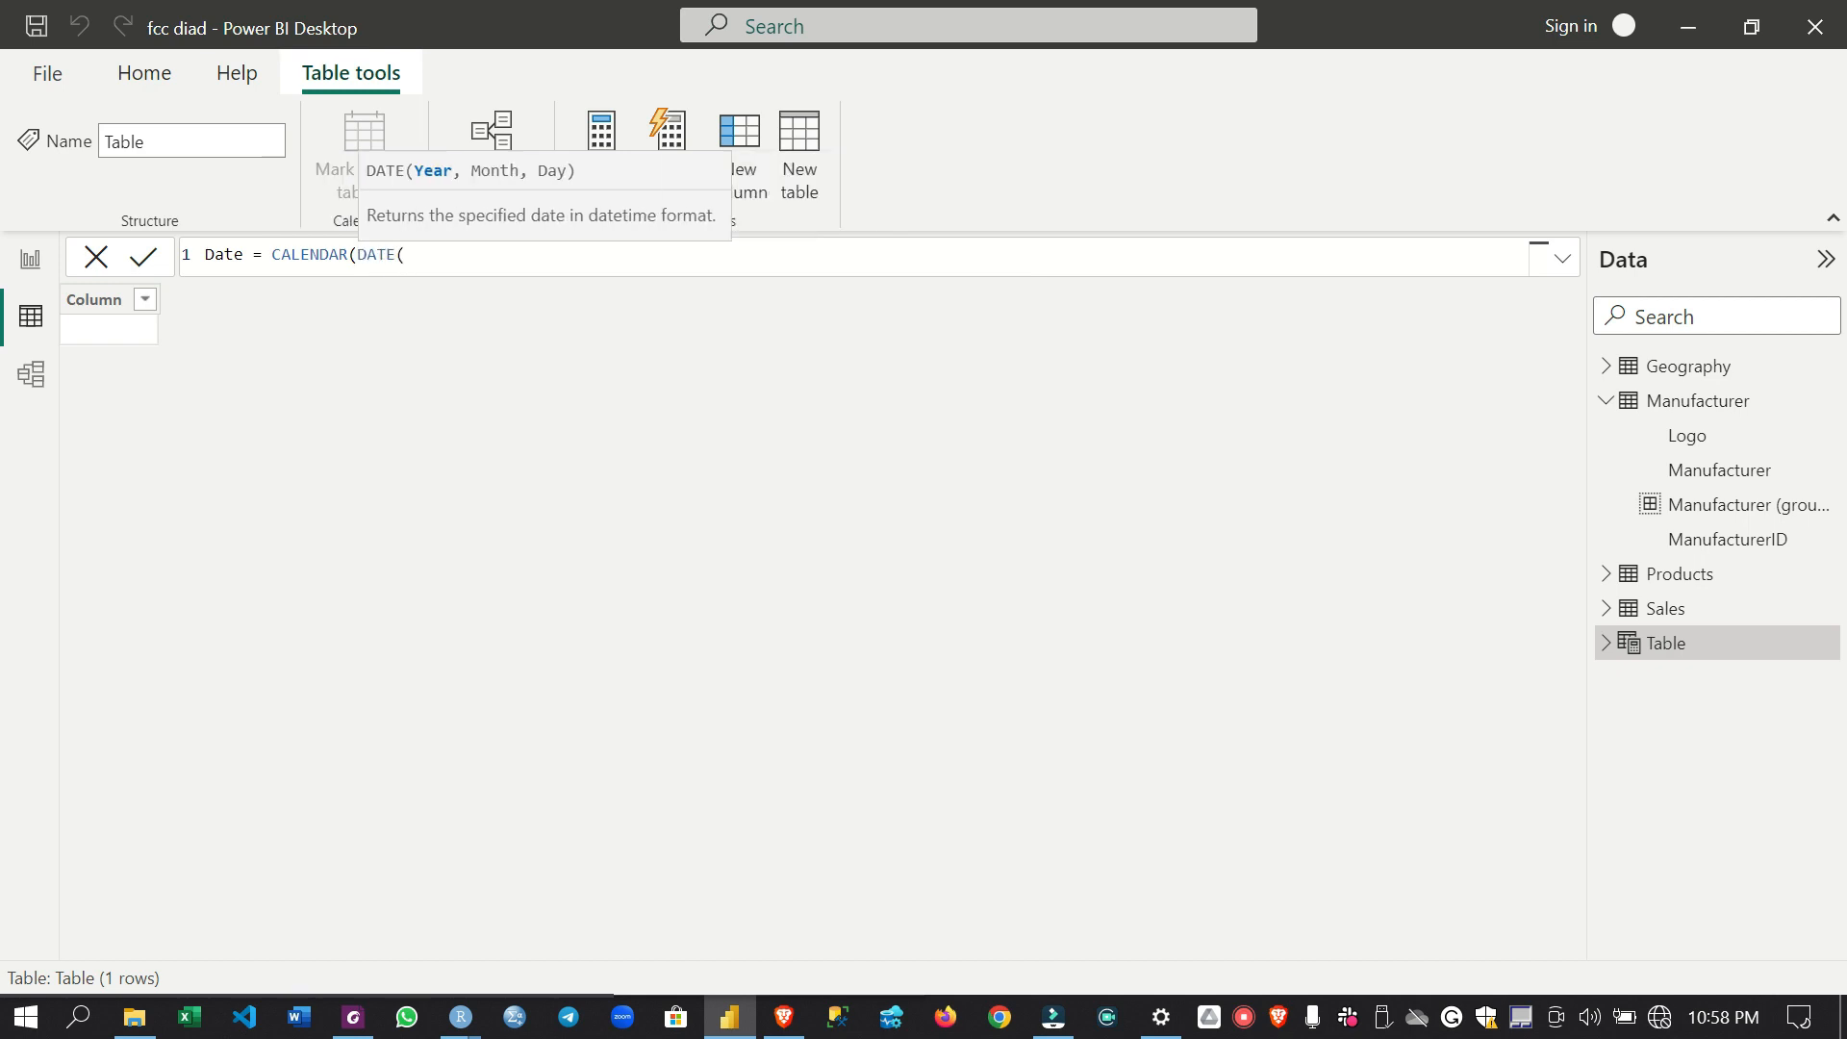
type("2014, 1, 1), ")
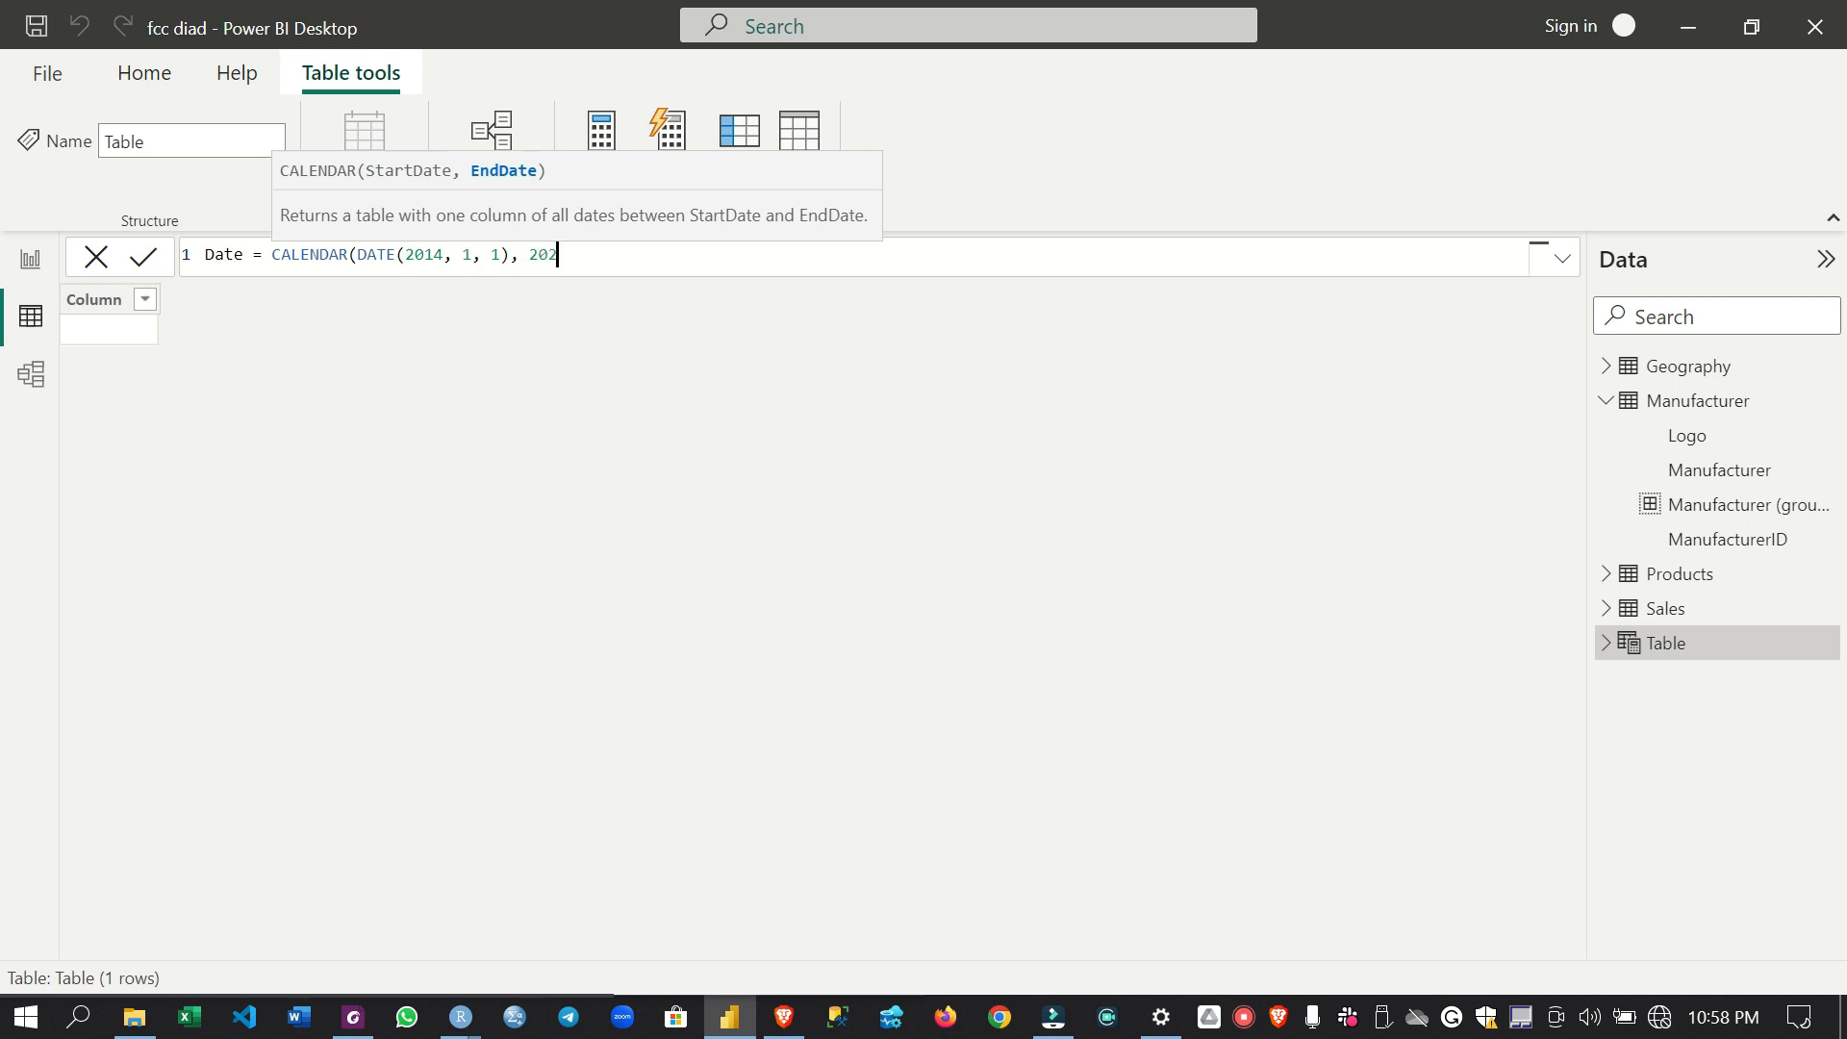
type("DATE(")
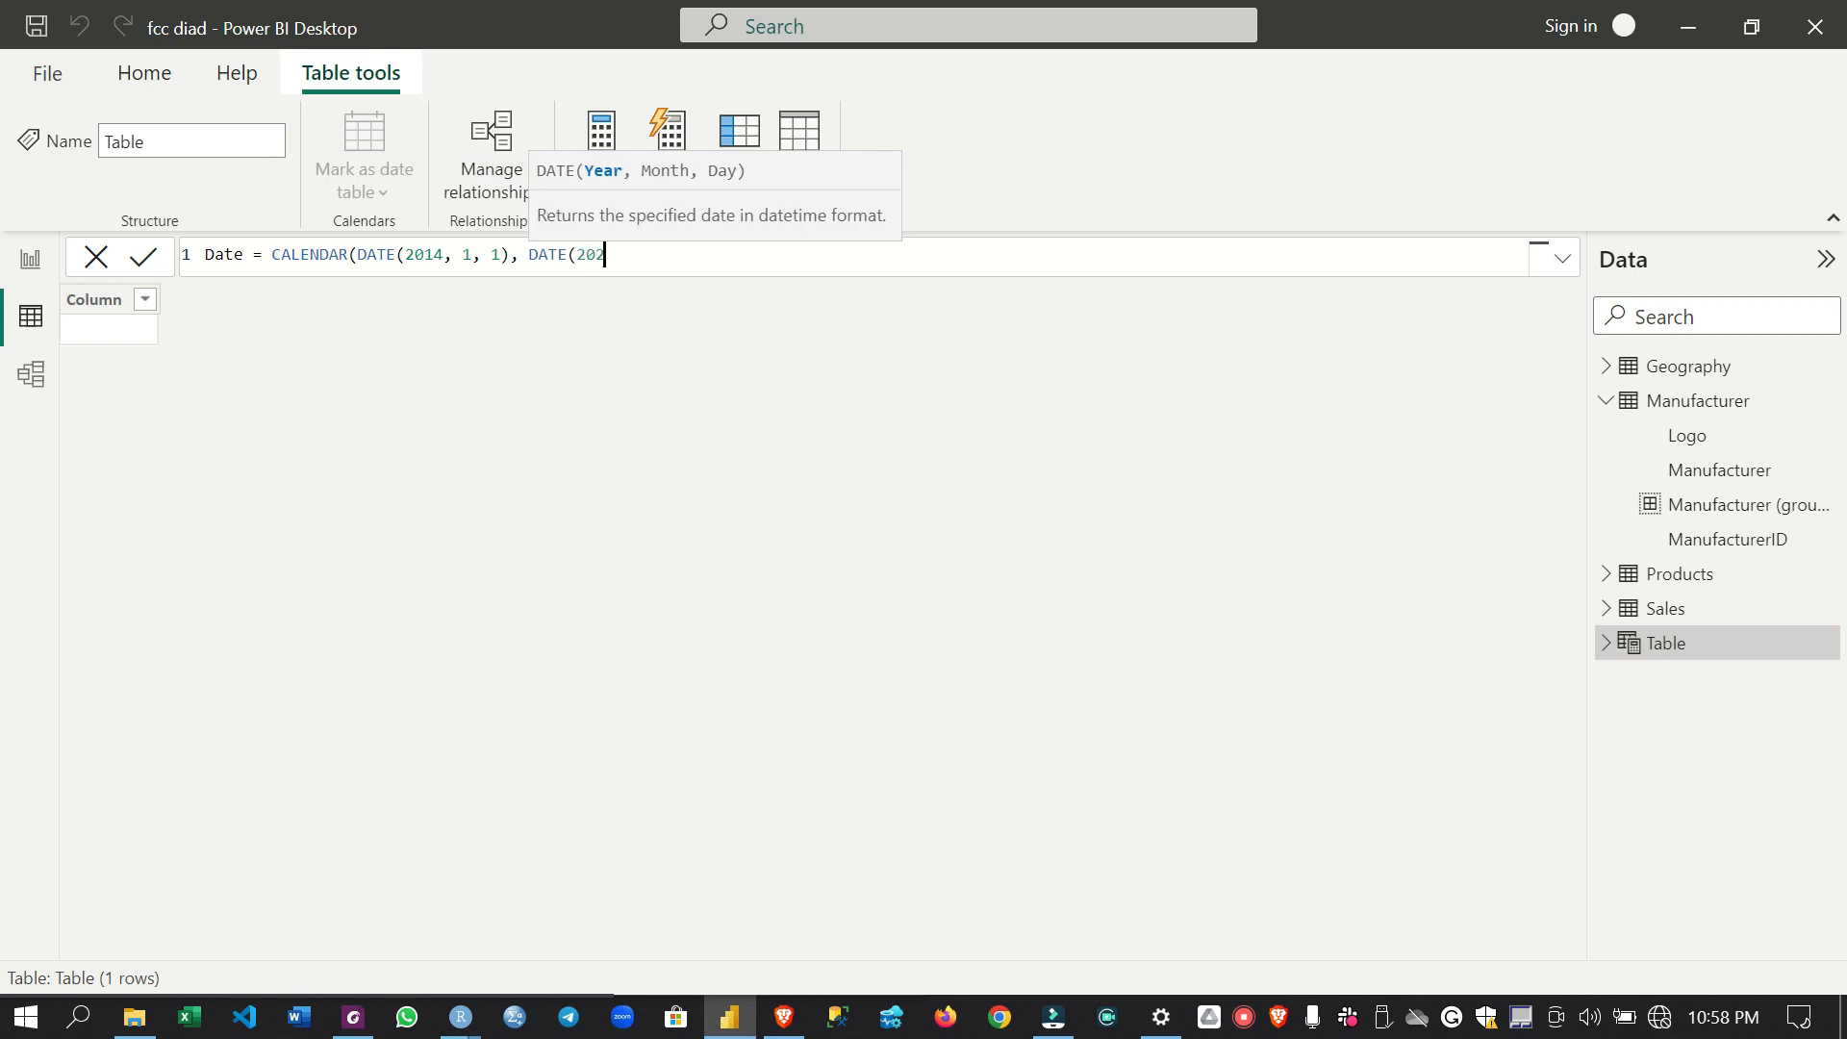
type("2023, 12, 31))")
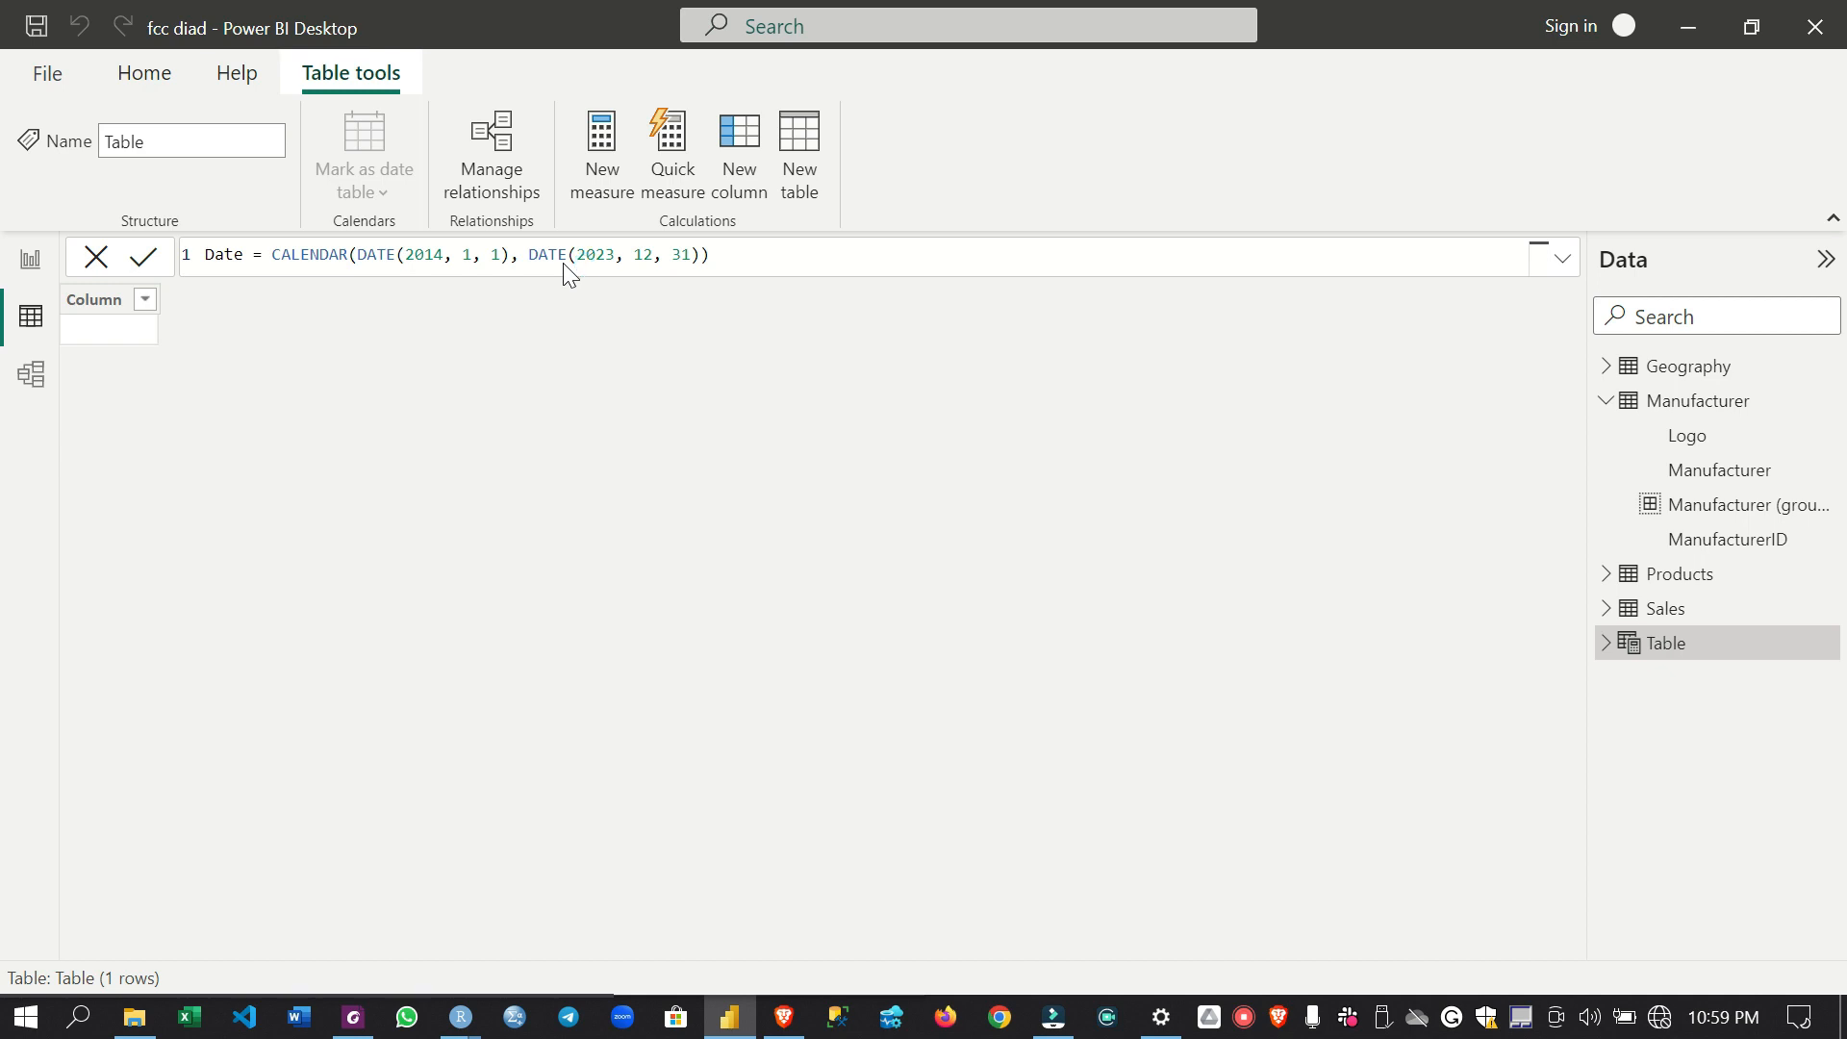
- Complete the Date table's CALENDAR formula with DATE(2023, 12, 31) as the end date, and create the table
key("Return")
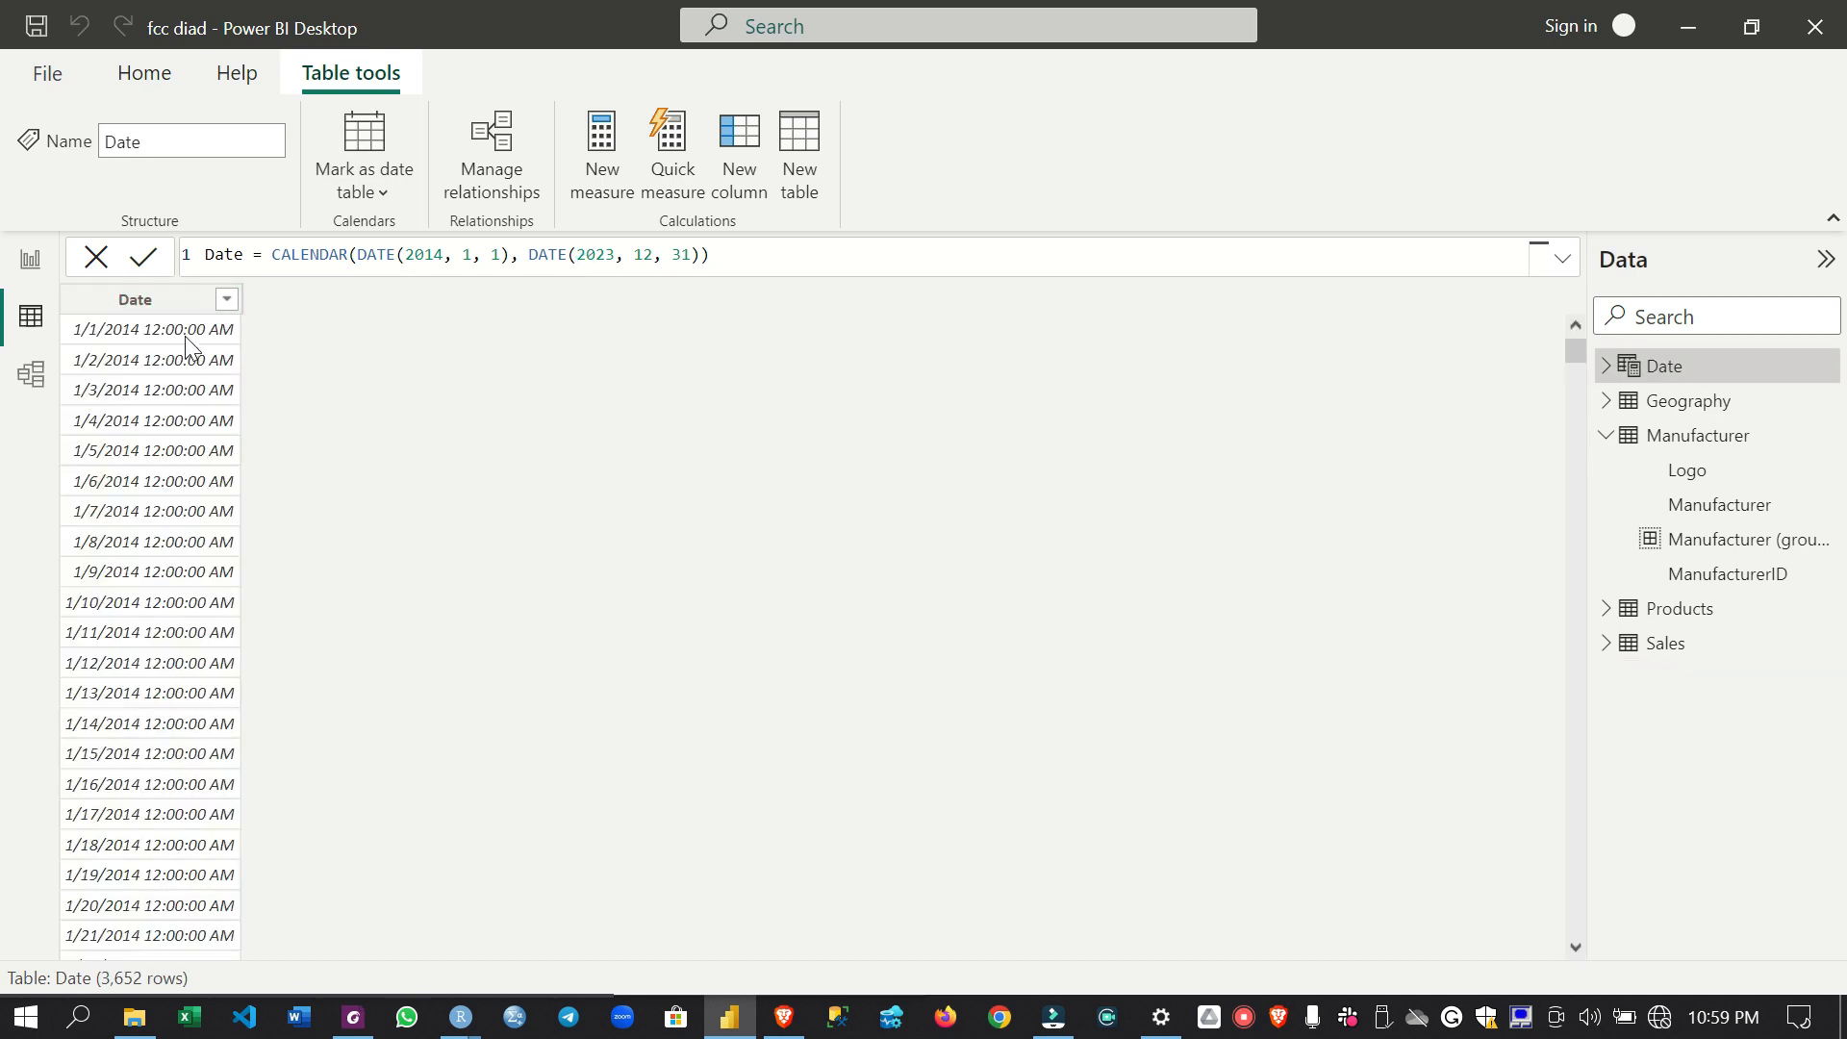
- In the model diagram, move the Date table closer to the others and relate its Date column to the Sales table's Date column
left_click(42, 377)
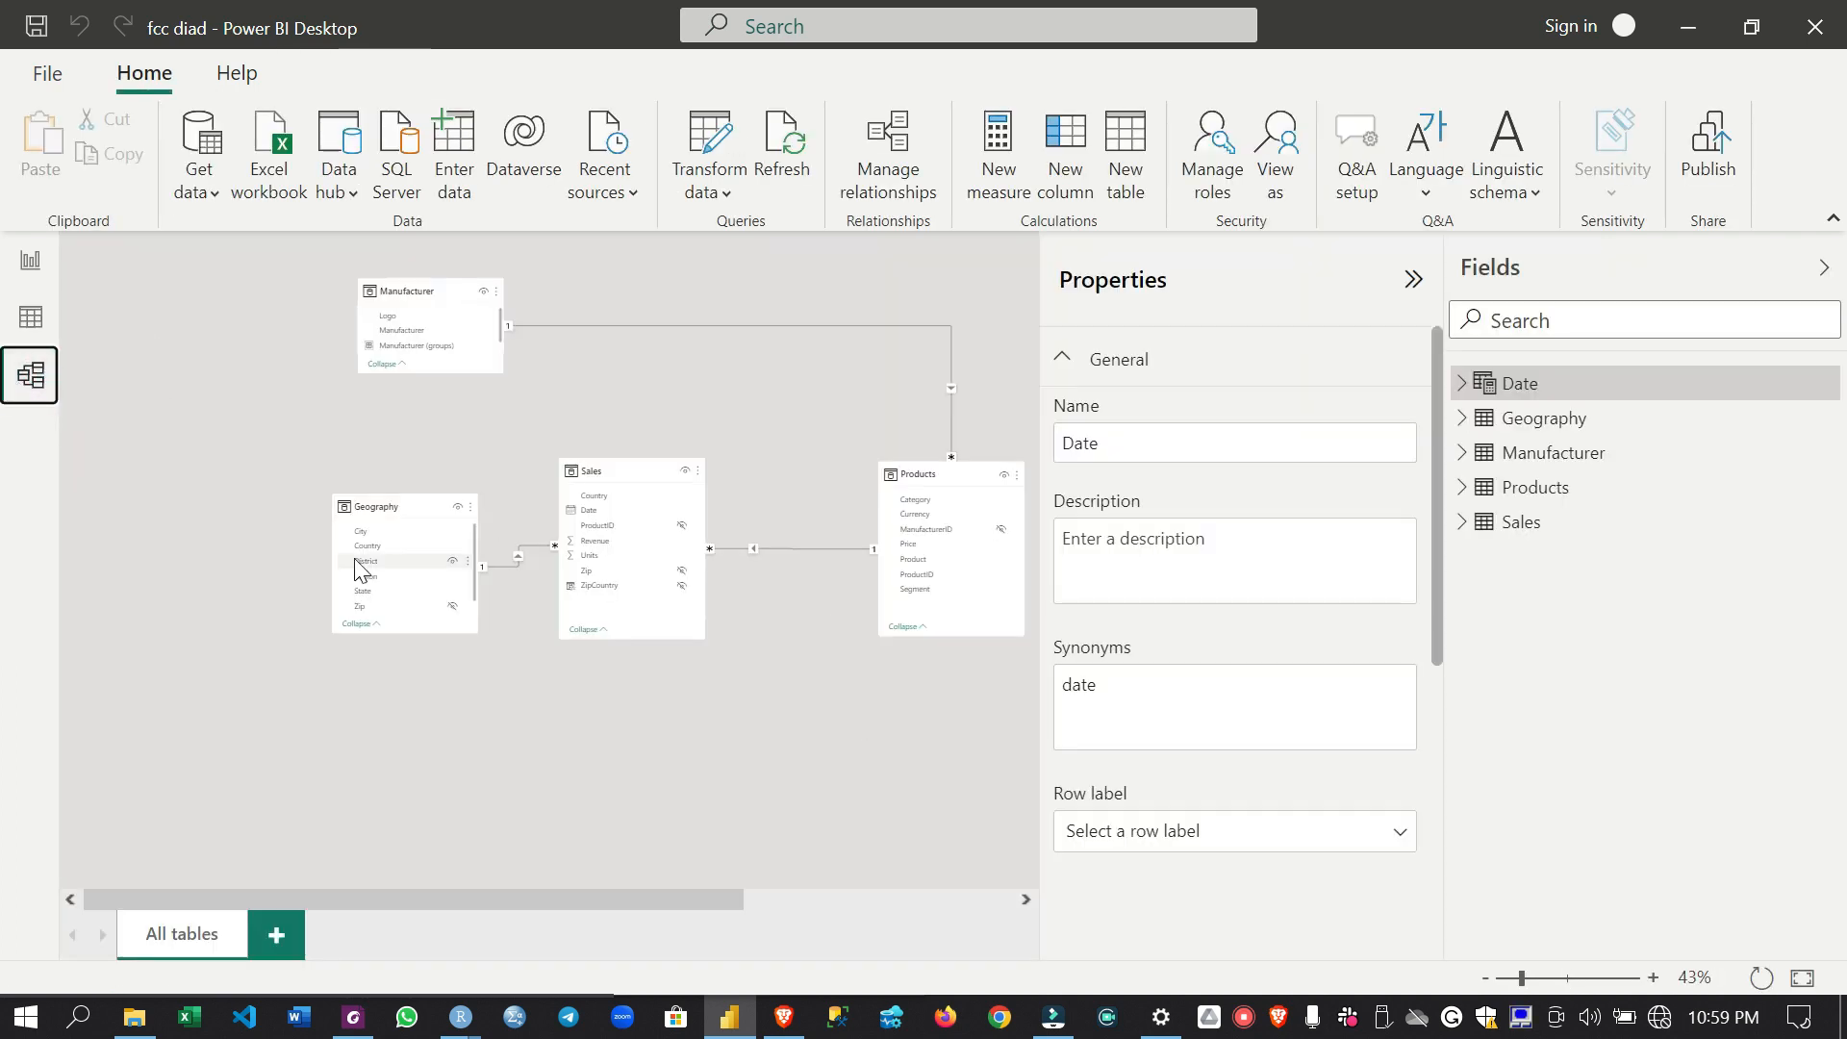
left_click(1804, 979)
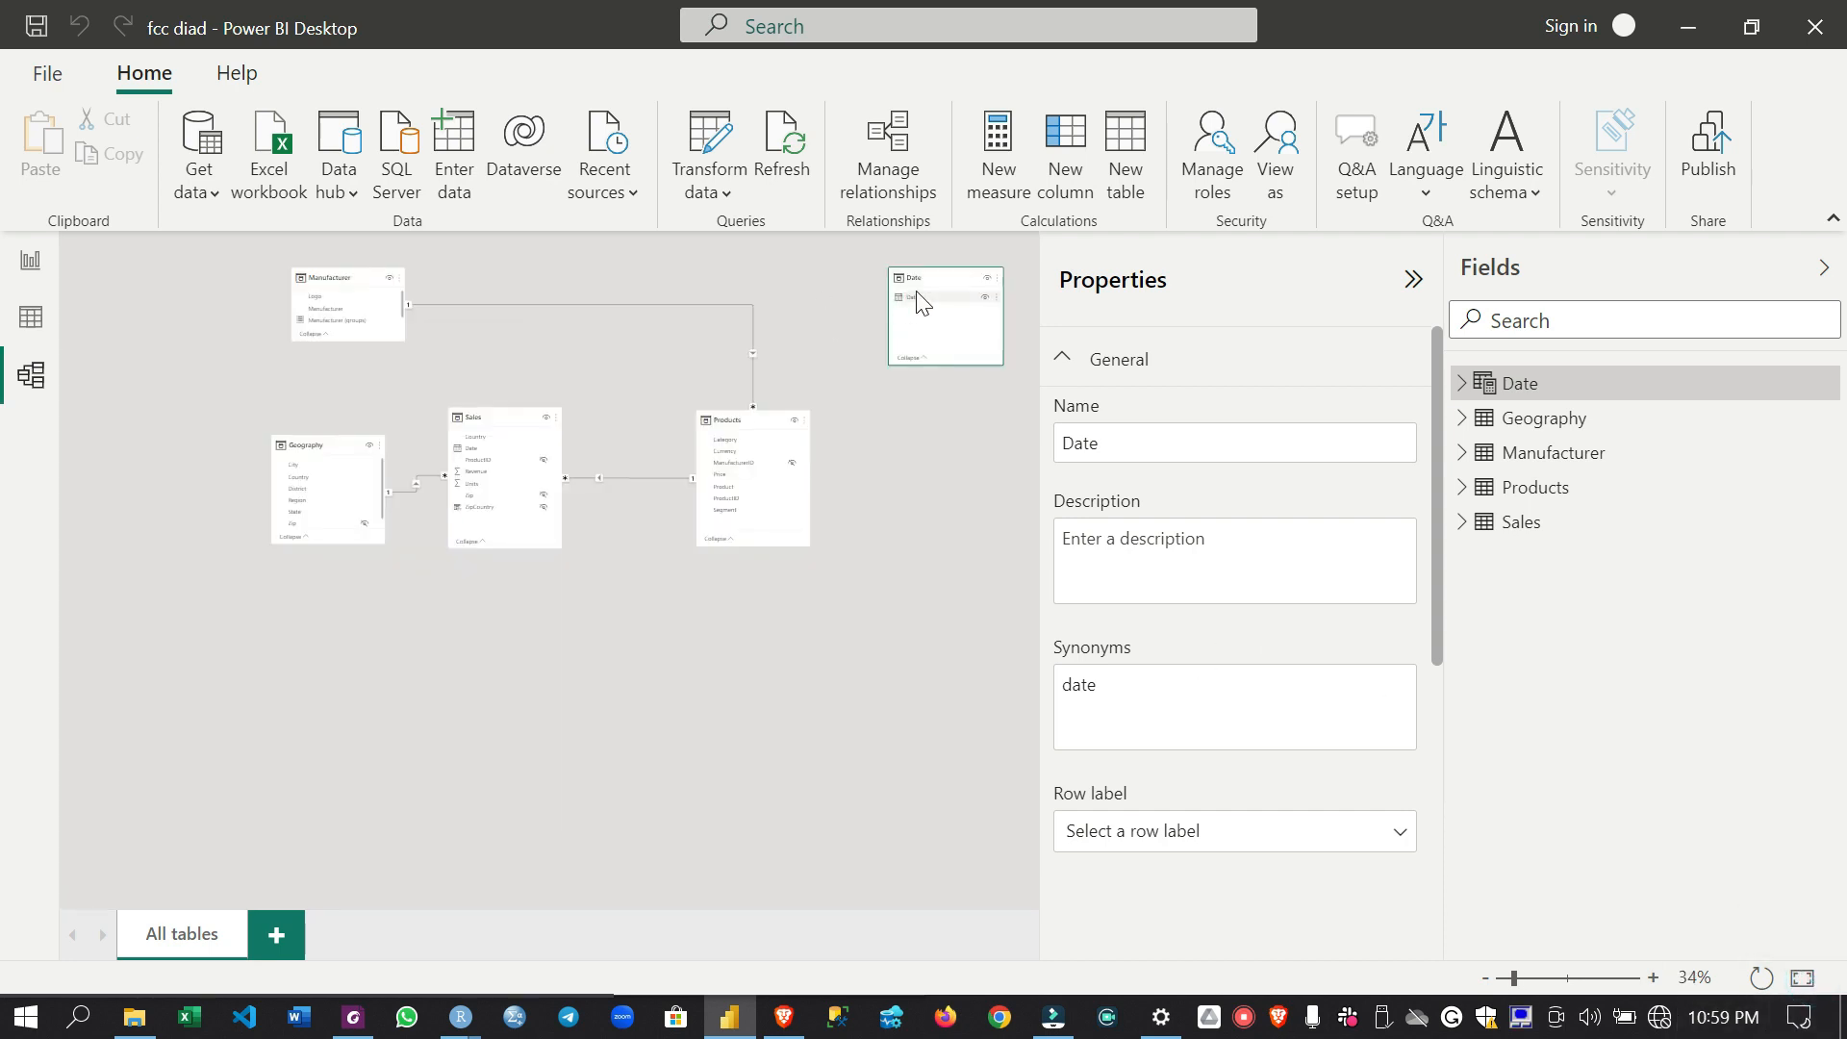
left_click_drag(962, 273, 856, 282)
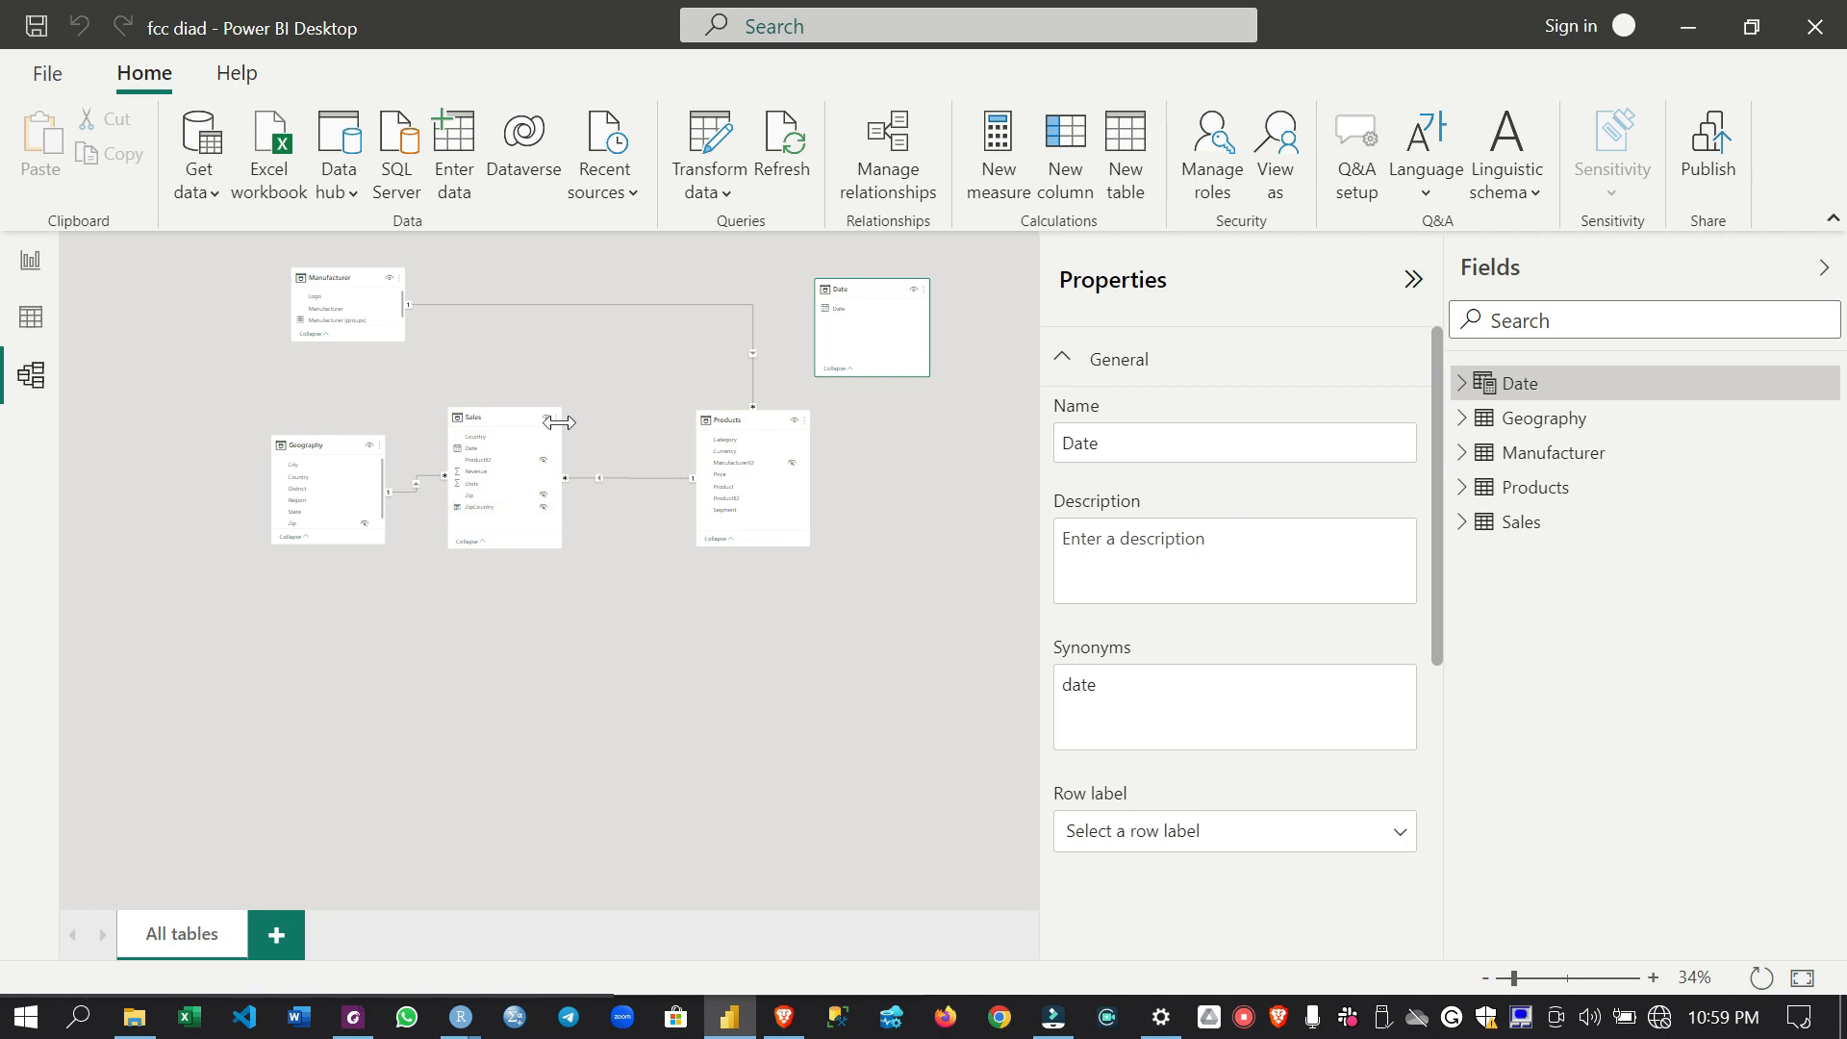
scroll(635, 449, "up", 3)
left_click_drag(694, 895, 764, 895)
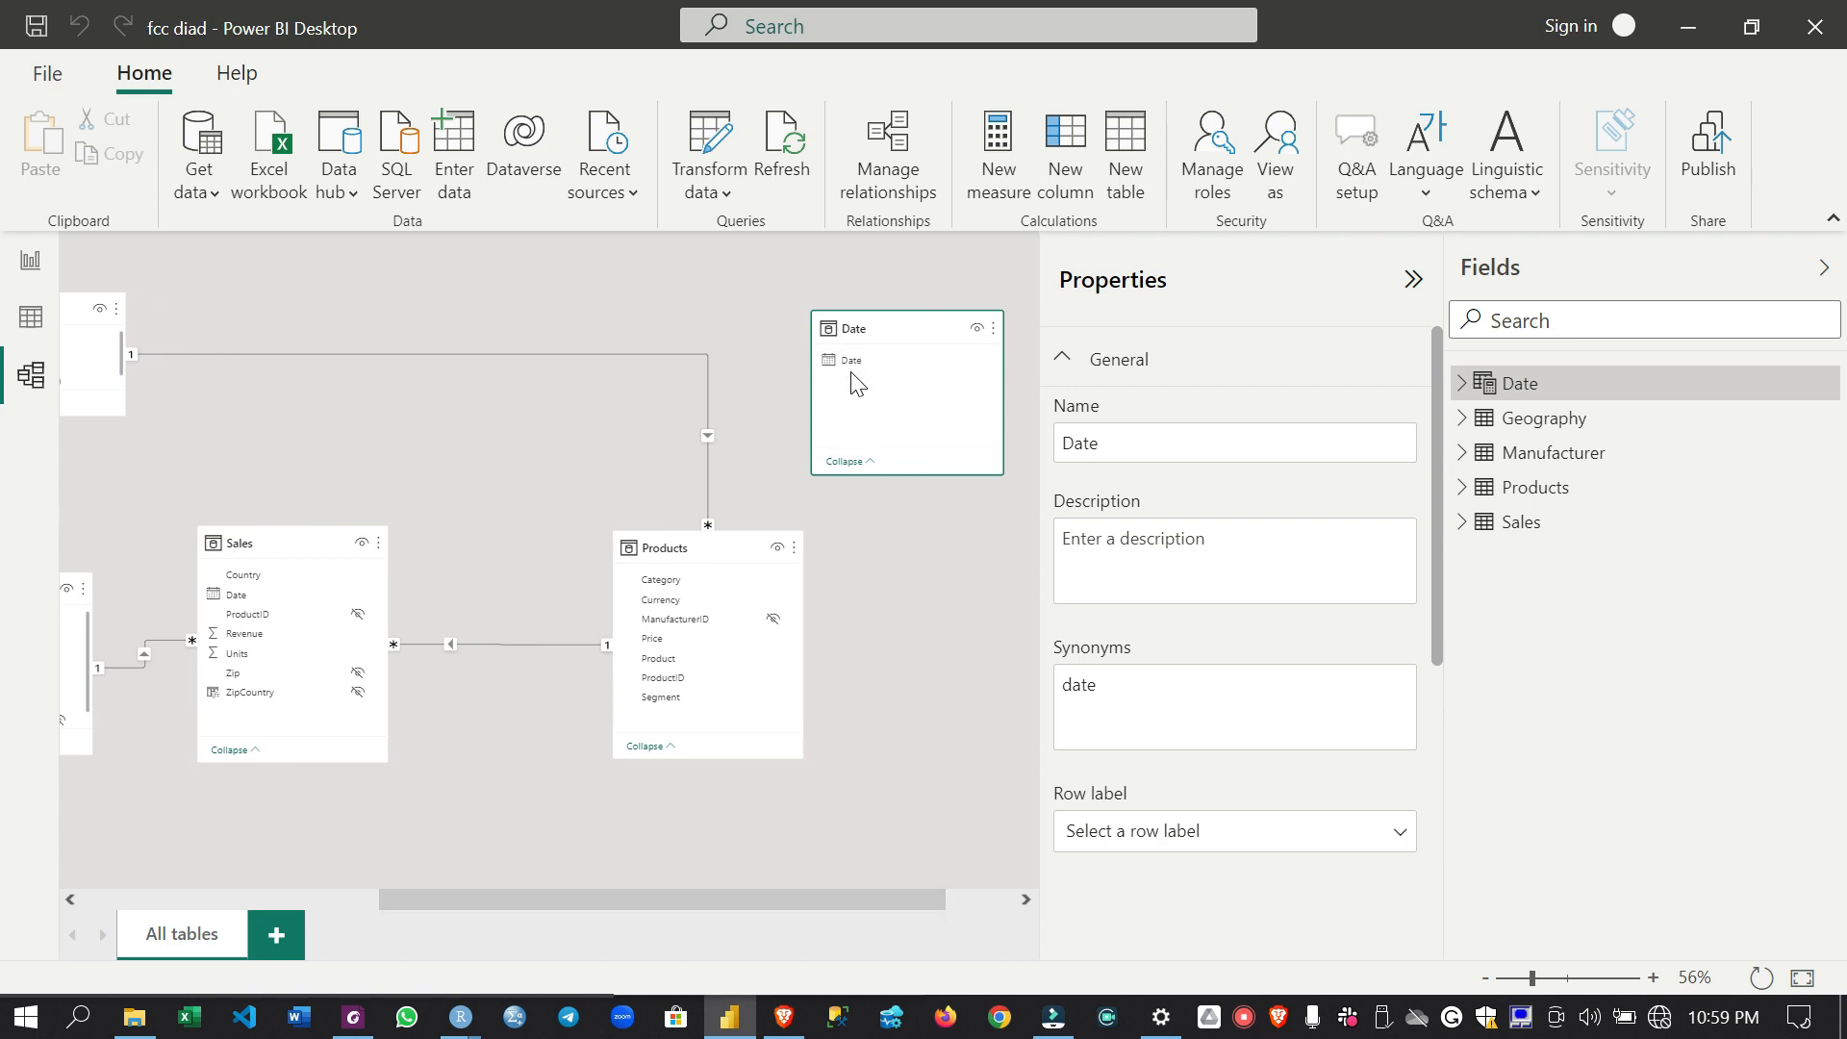
left_click_drag(861, 371, 276, 596)
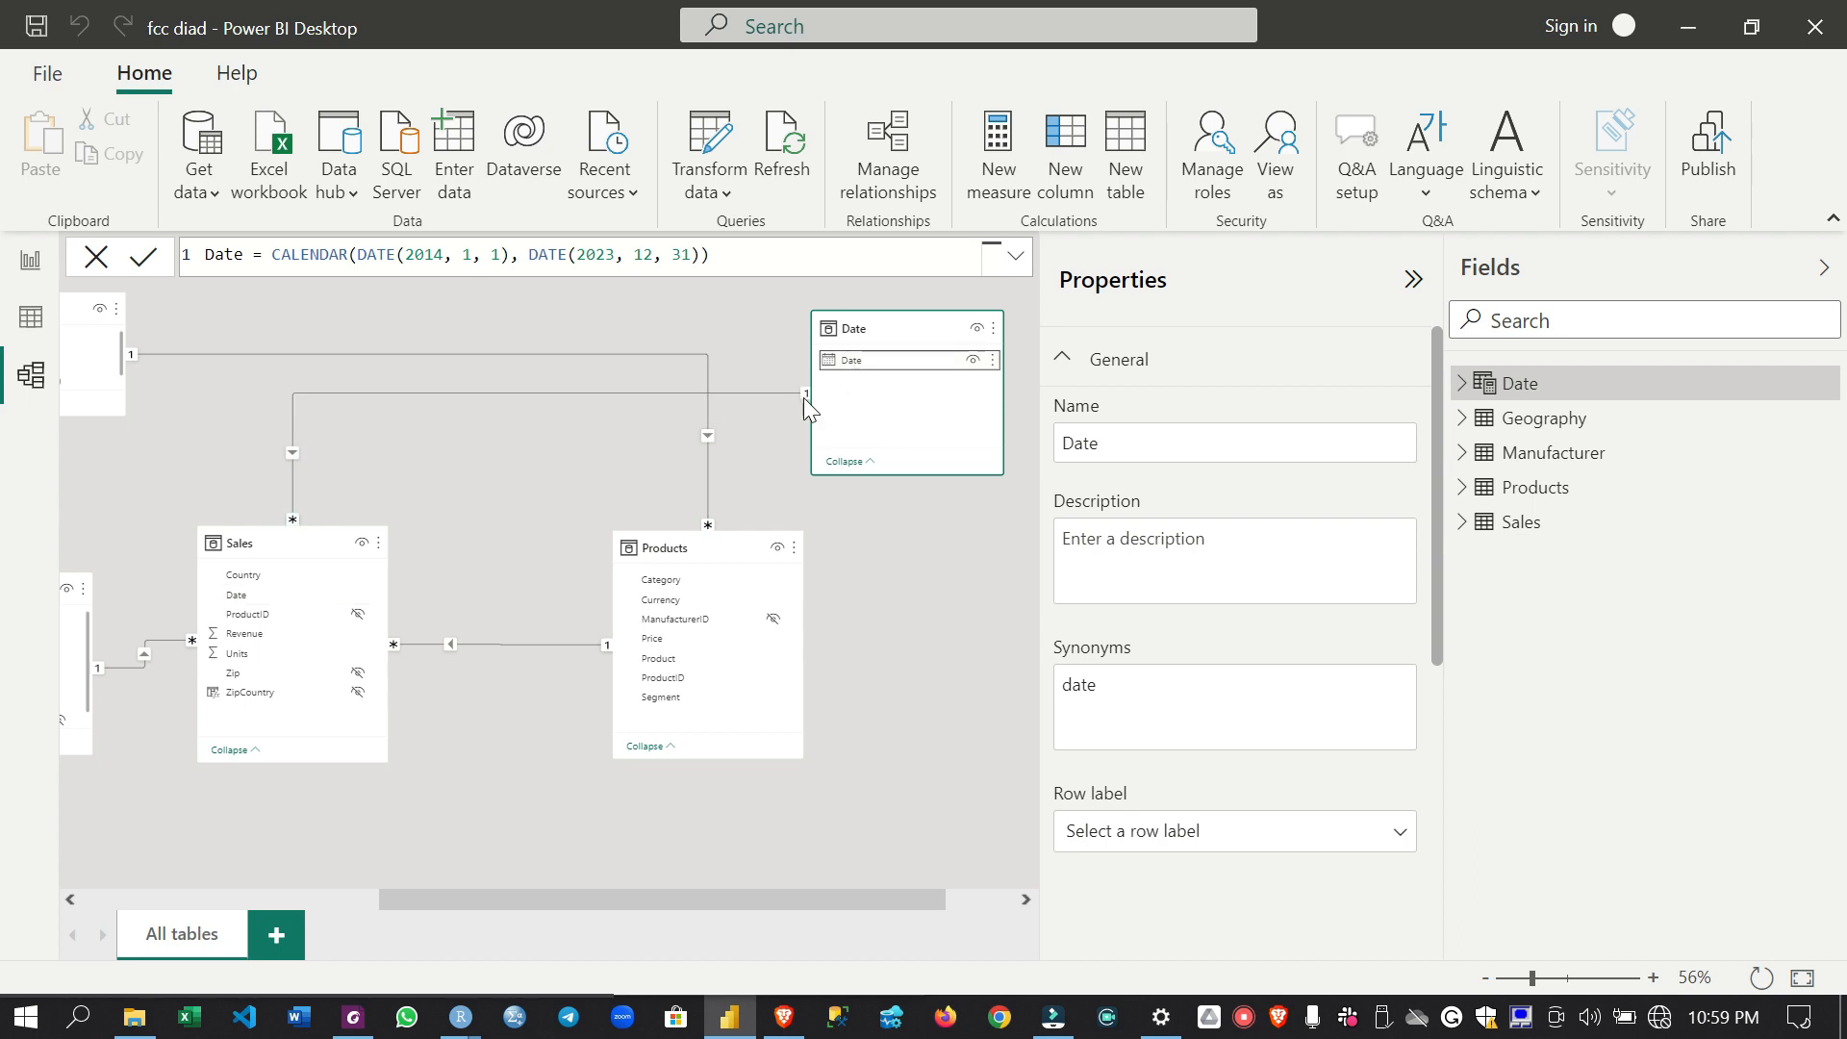
- Return to the report and hide the Sales table's Date field
left_click(31, 257)
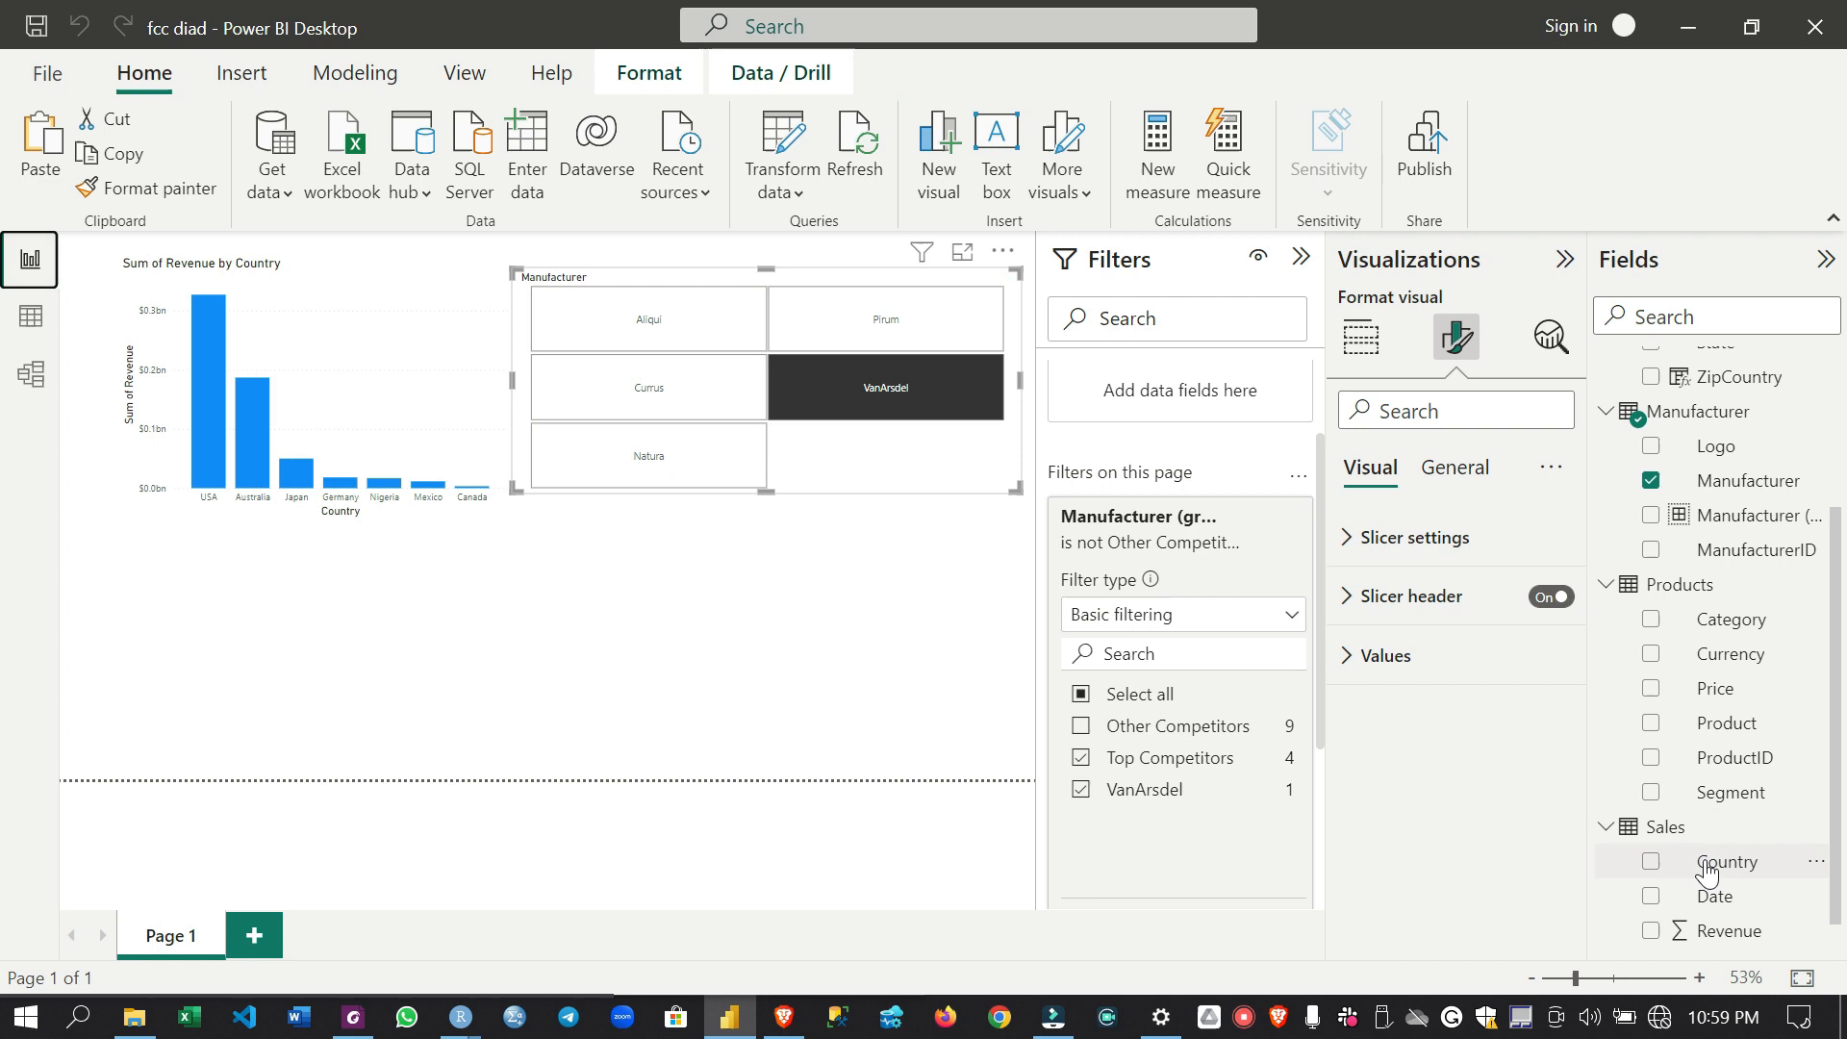
scroll(1698, 861, "down", 1)
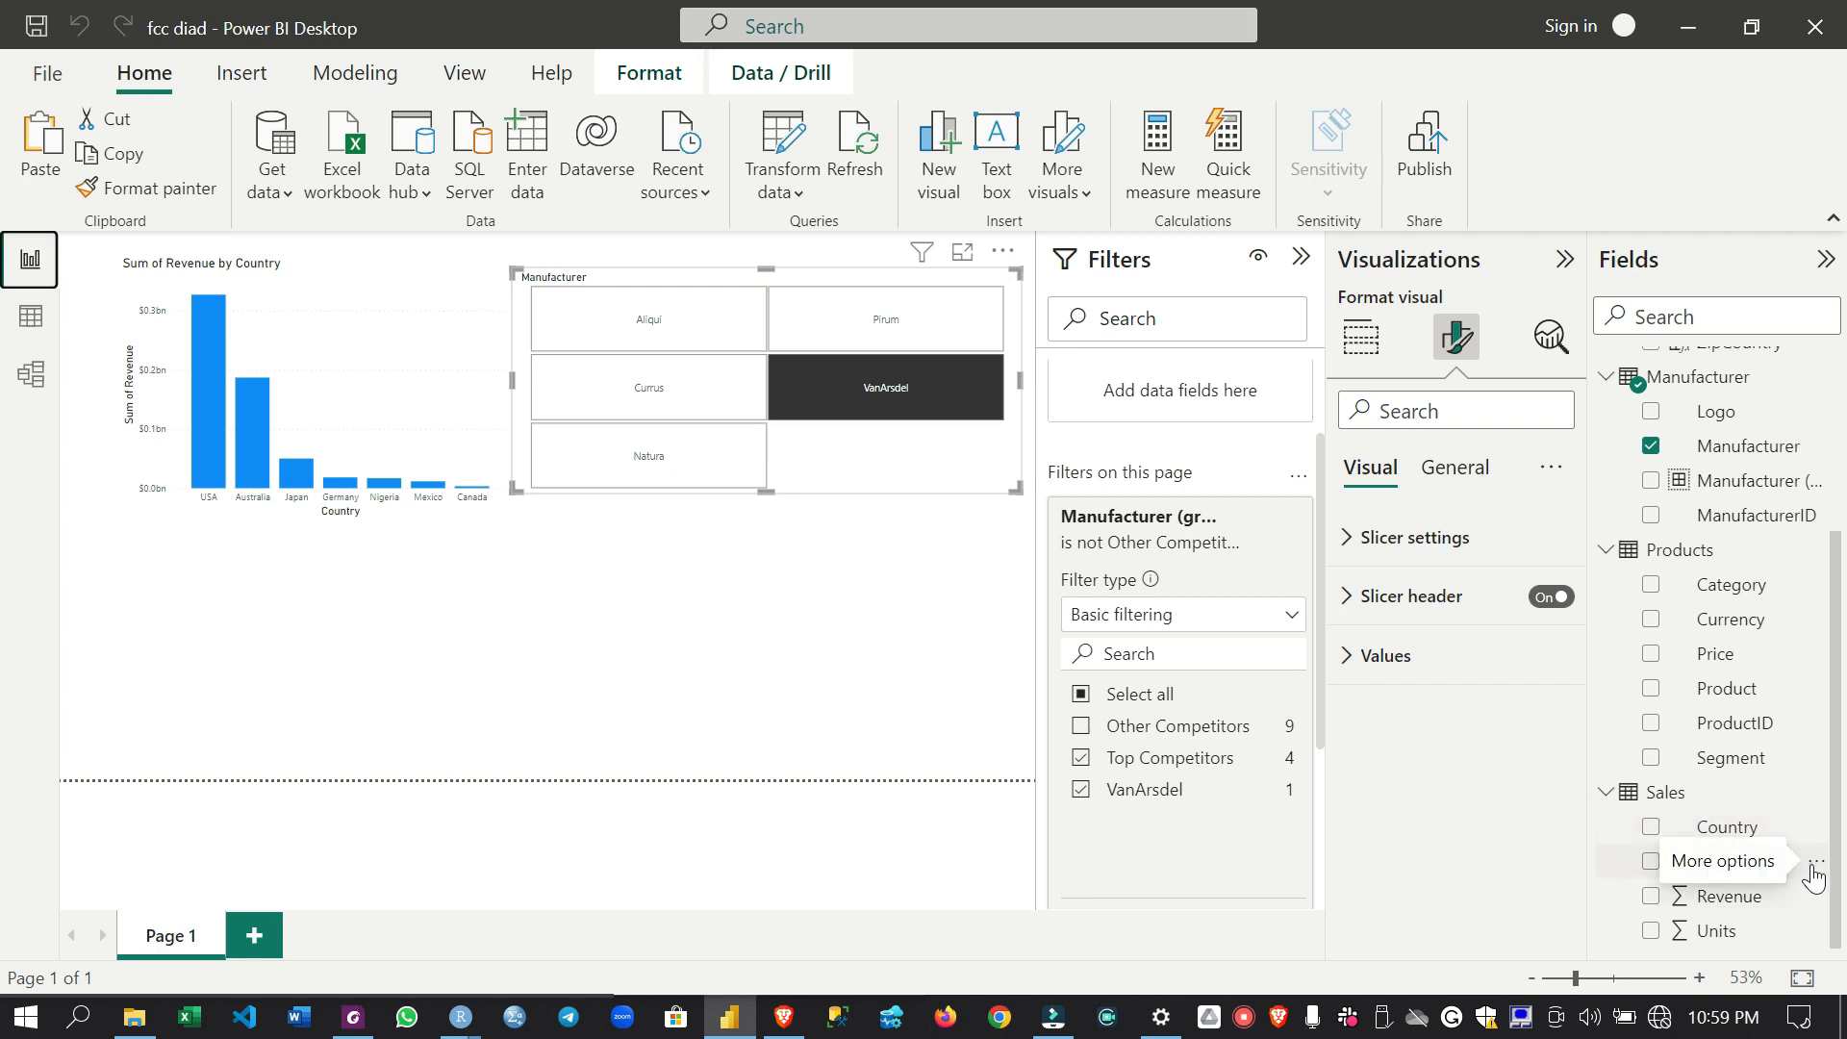
left_click(1814, 874)
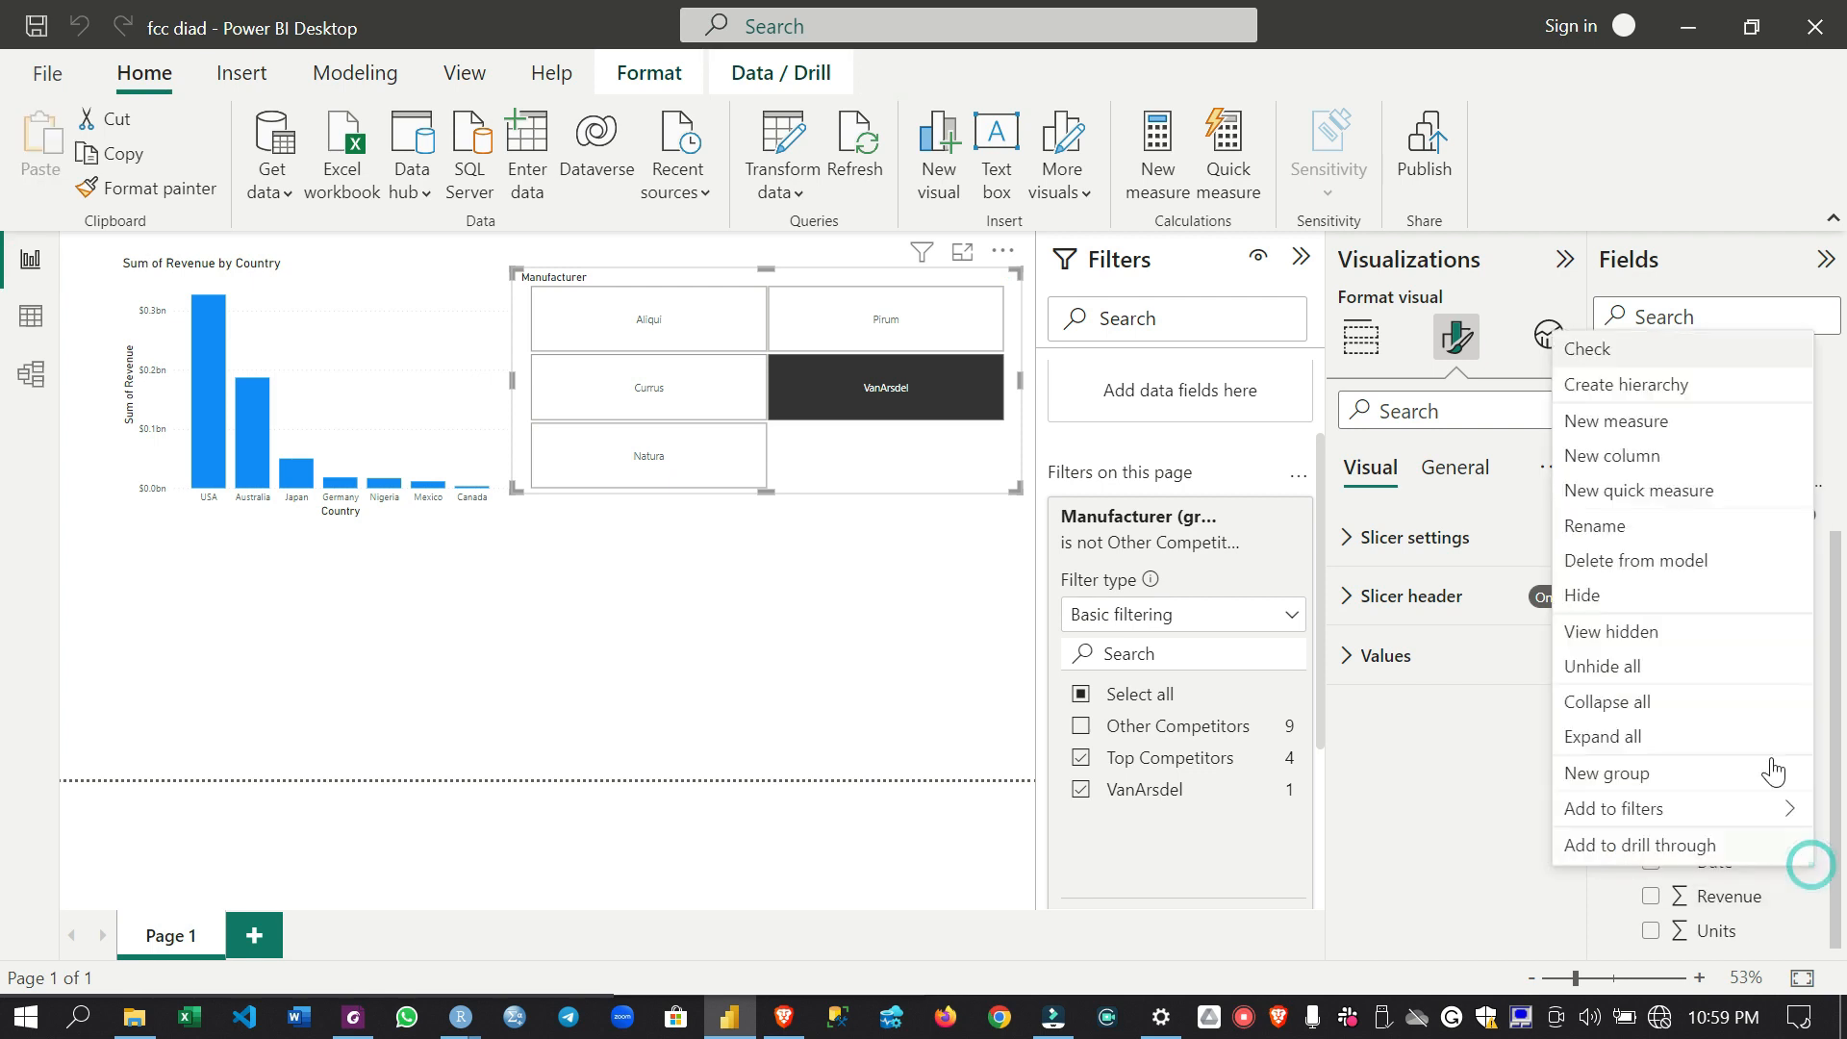
left_click(1623, 599)
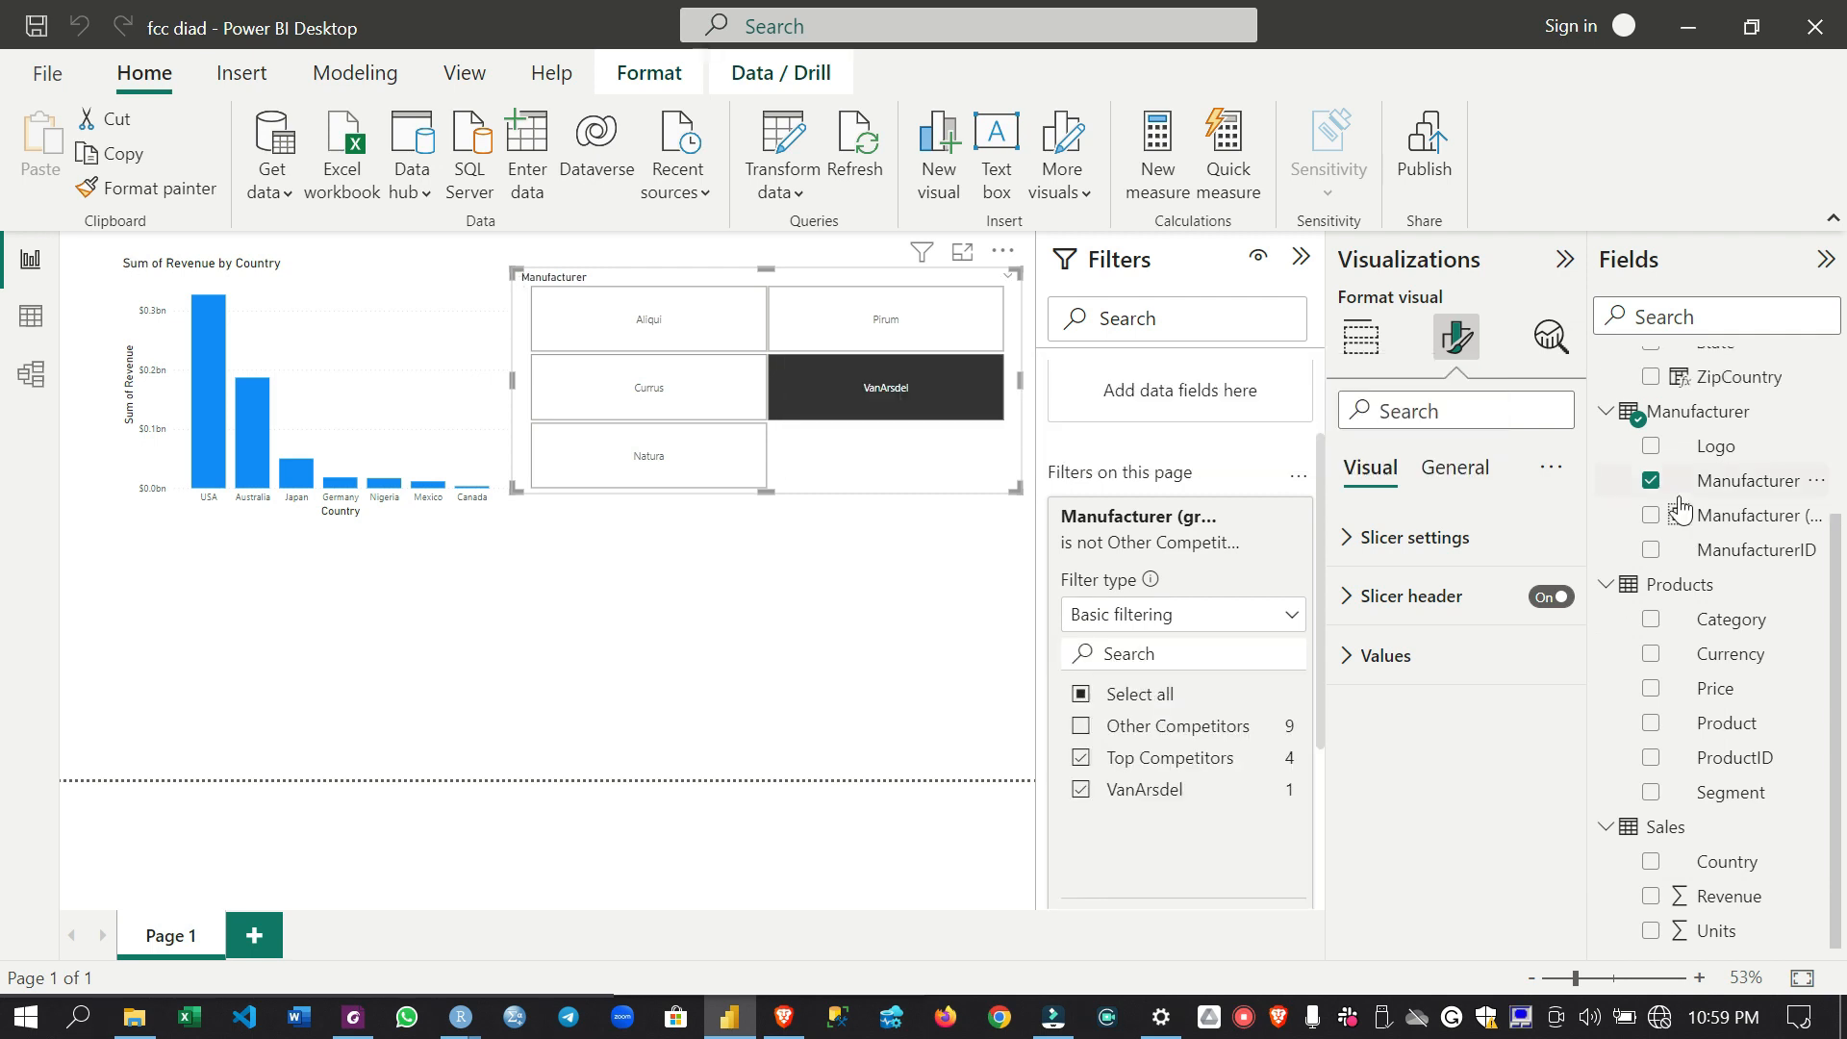
- Expand the Date table, its Date field and the Date Hierarchy in the field list
scroll(1680, 510, "up", 5)
left_click(1608, 366)
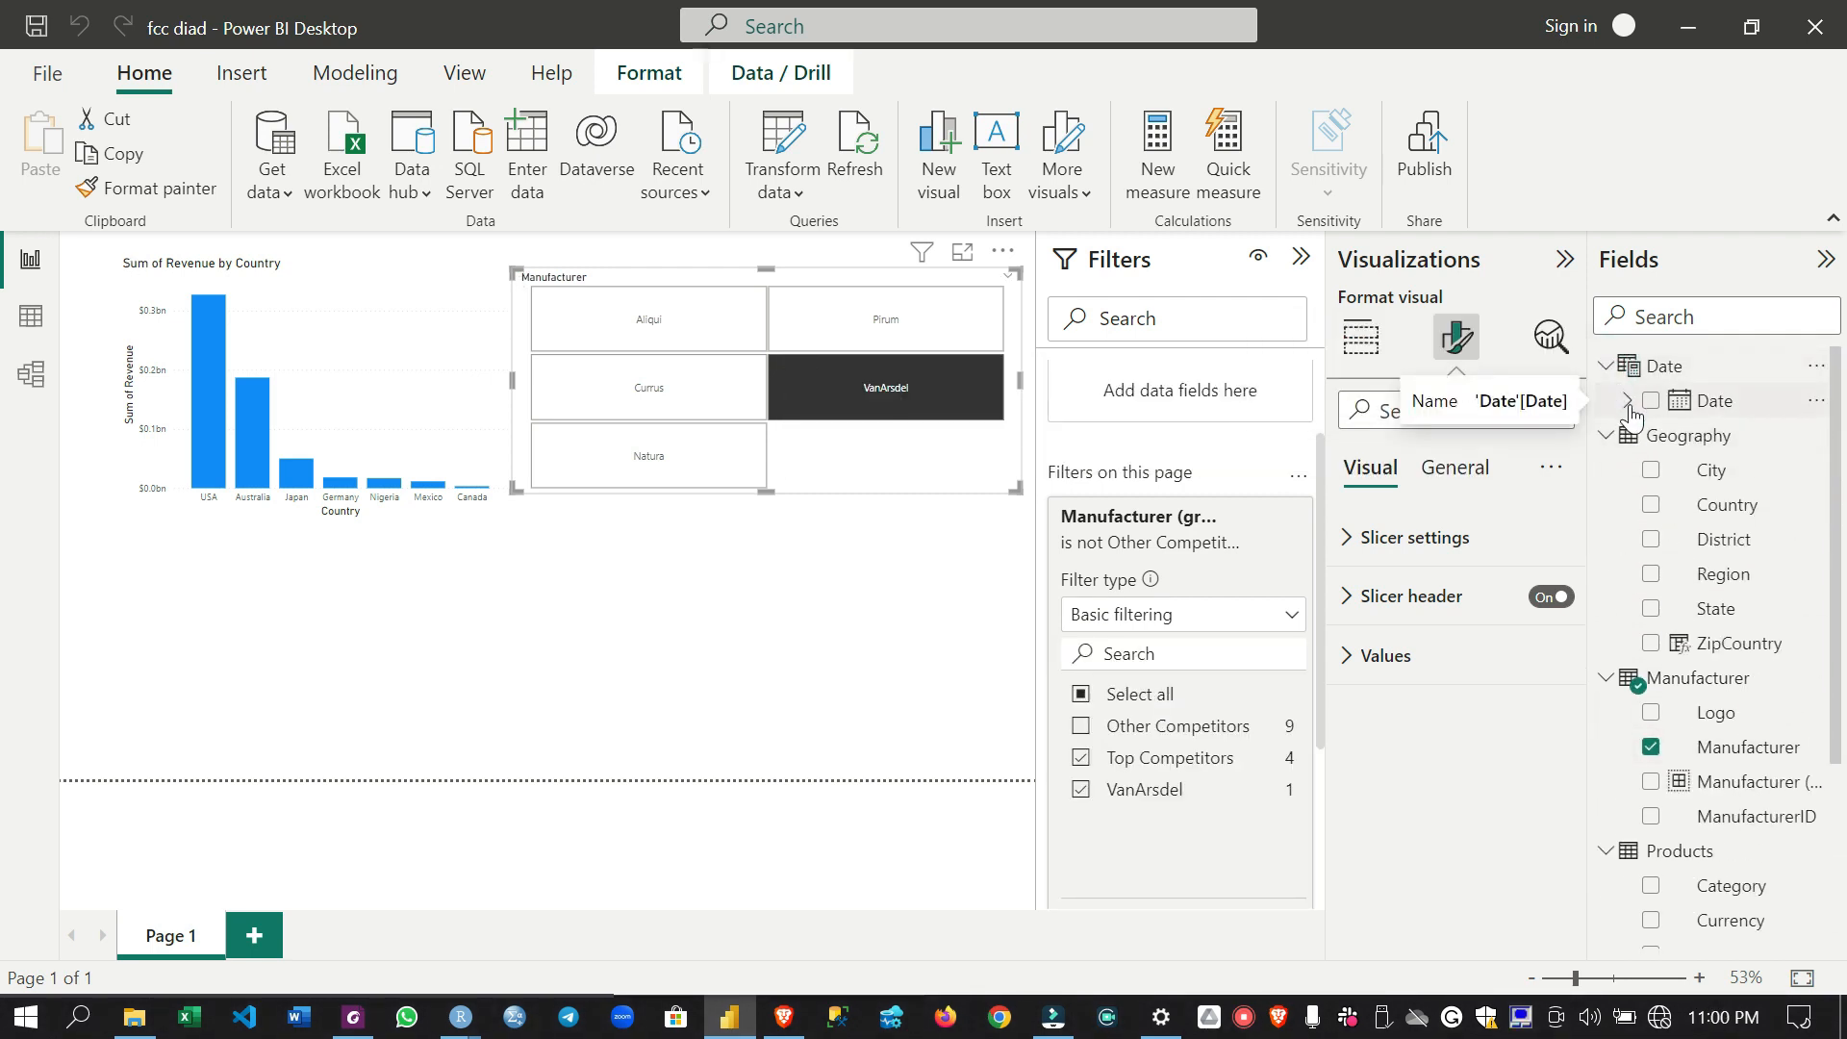
left_click(1628, 404)
left_click(1645, 439)
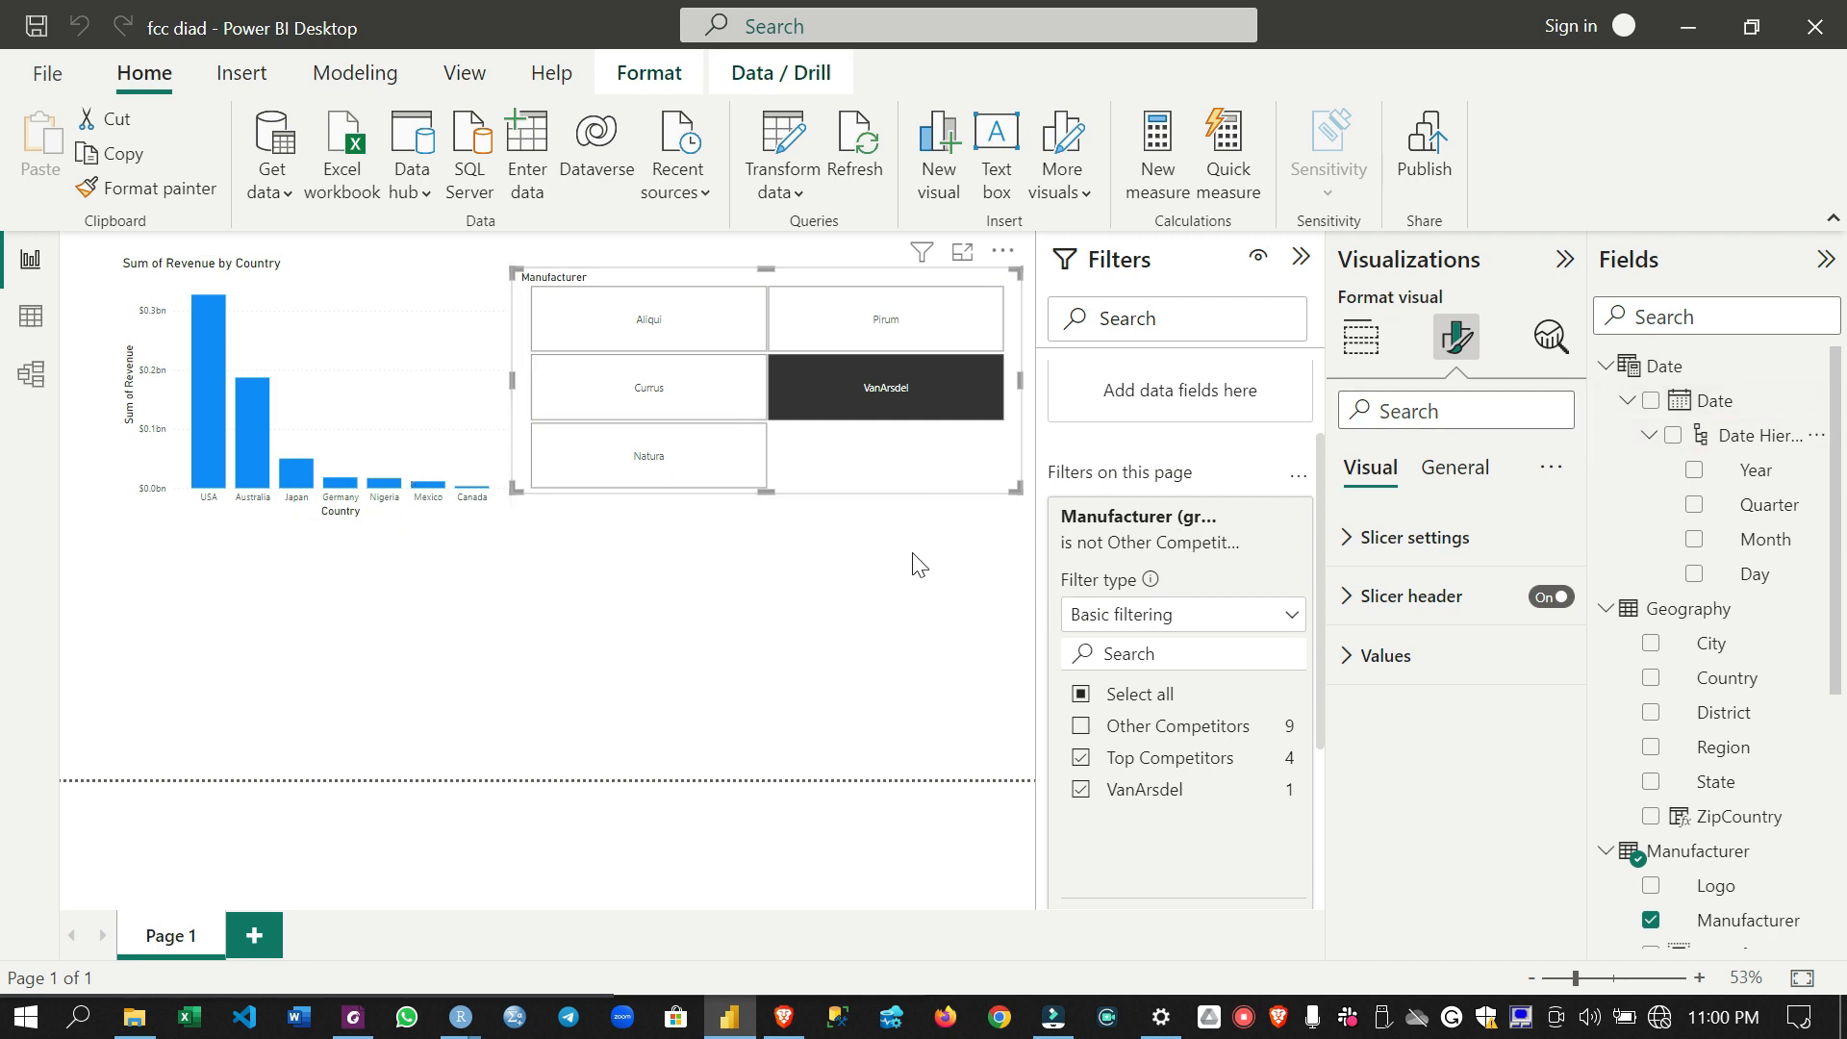
- Add an empty stacked column chart to the report page and place it below the revenue by country chart
left_click(293, 616)
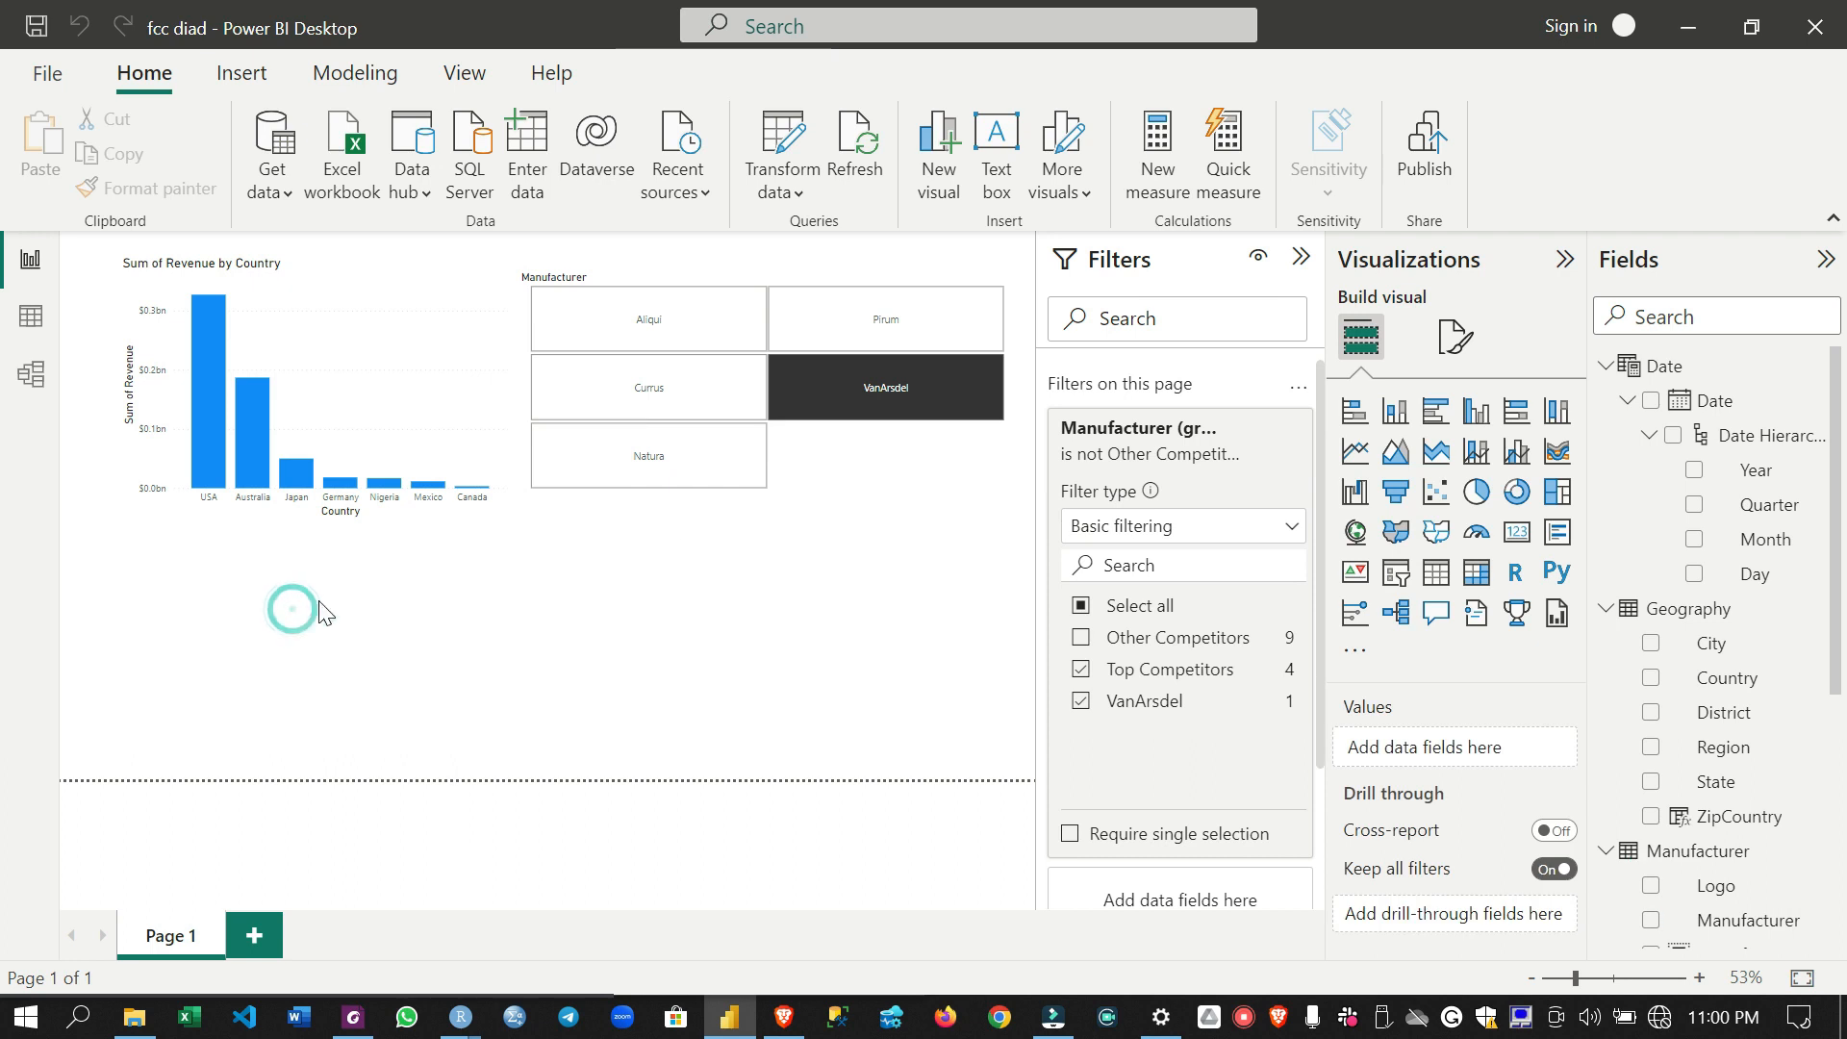
left_click(1401, 412)
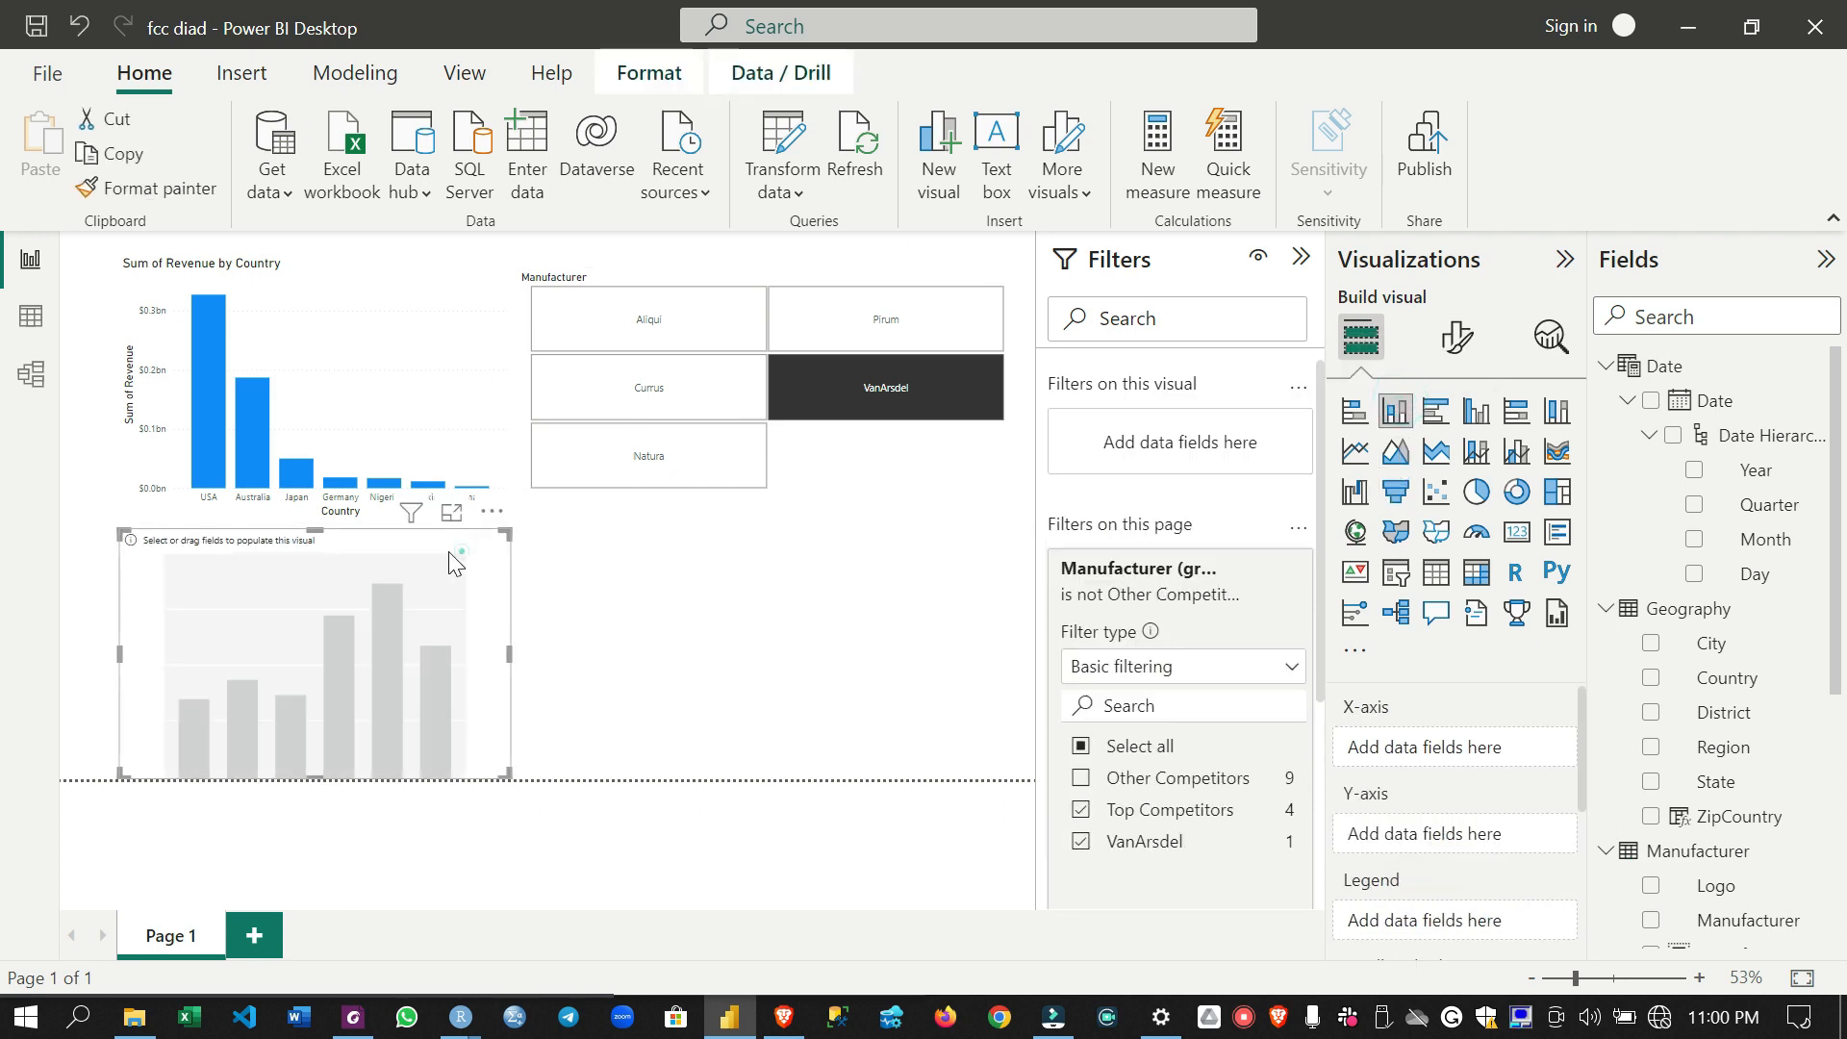
left_click_drag(462, 551, 438, 561)
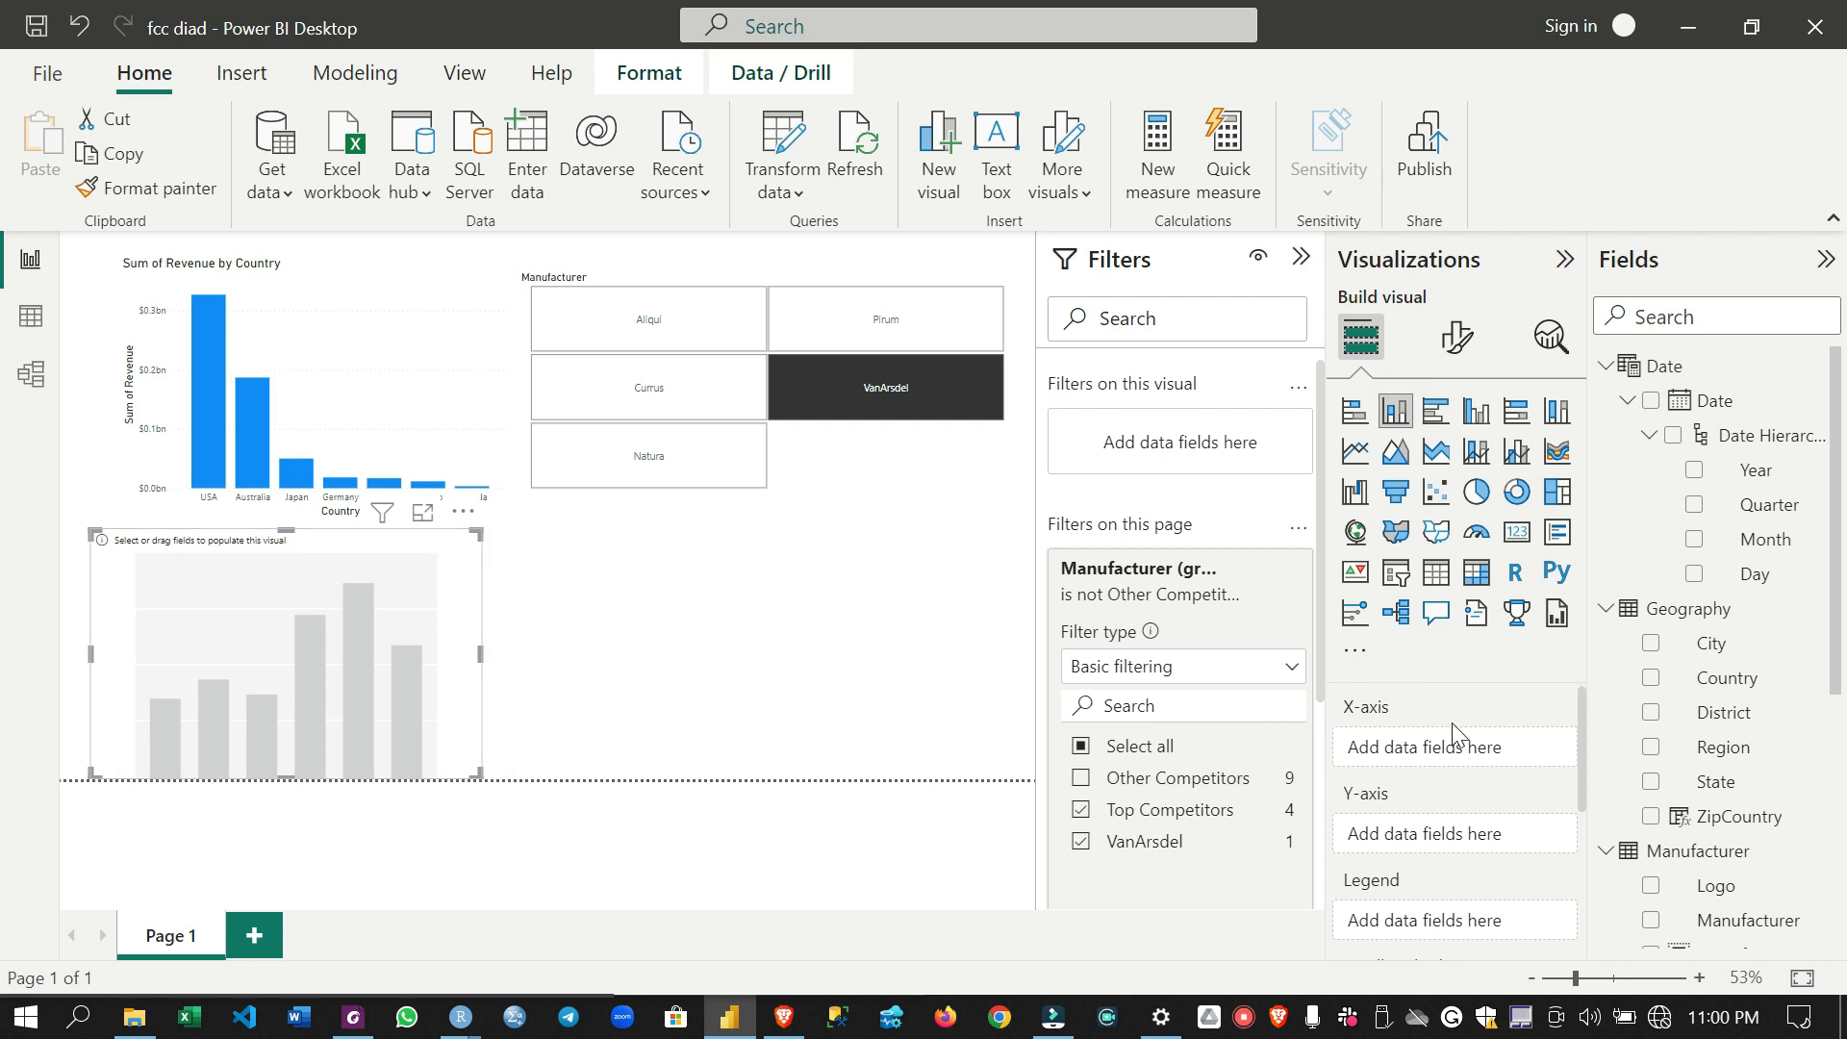
- Assign the Date Hierarchy to the new chart's X-axis and the Sales table's Revenue to its Y-axis
left_click_drag(1759, 433, 1494, 751)
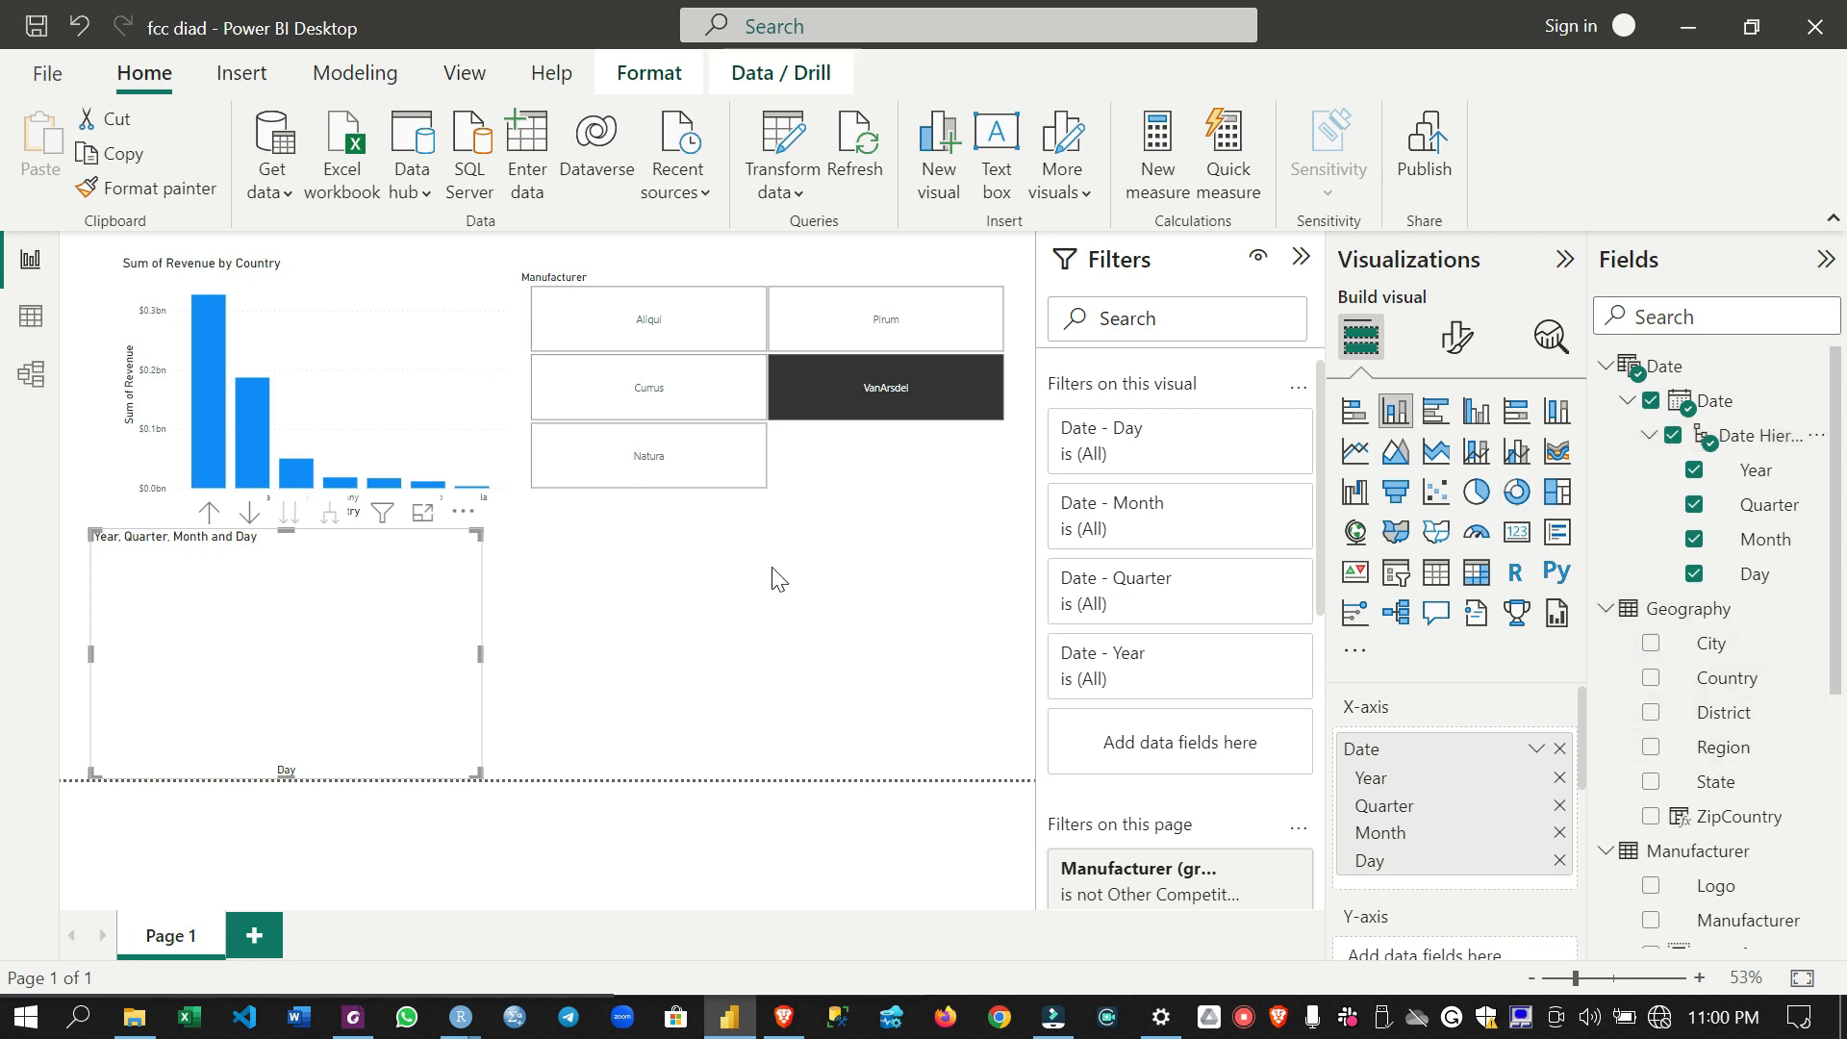
scroll(1722, 731, "down", 5)
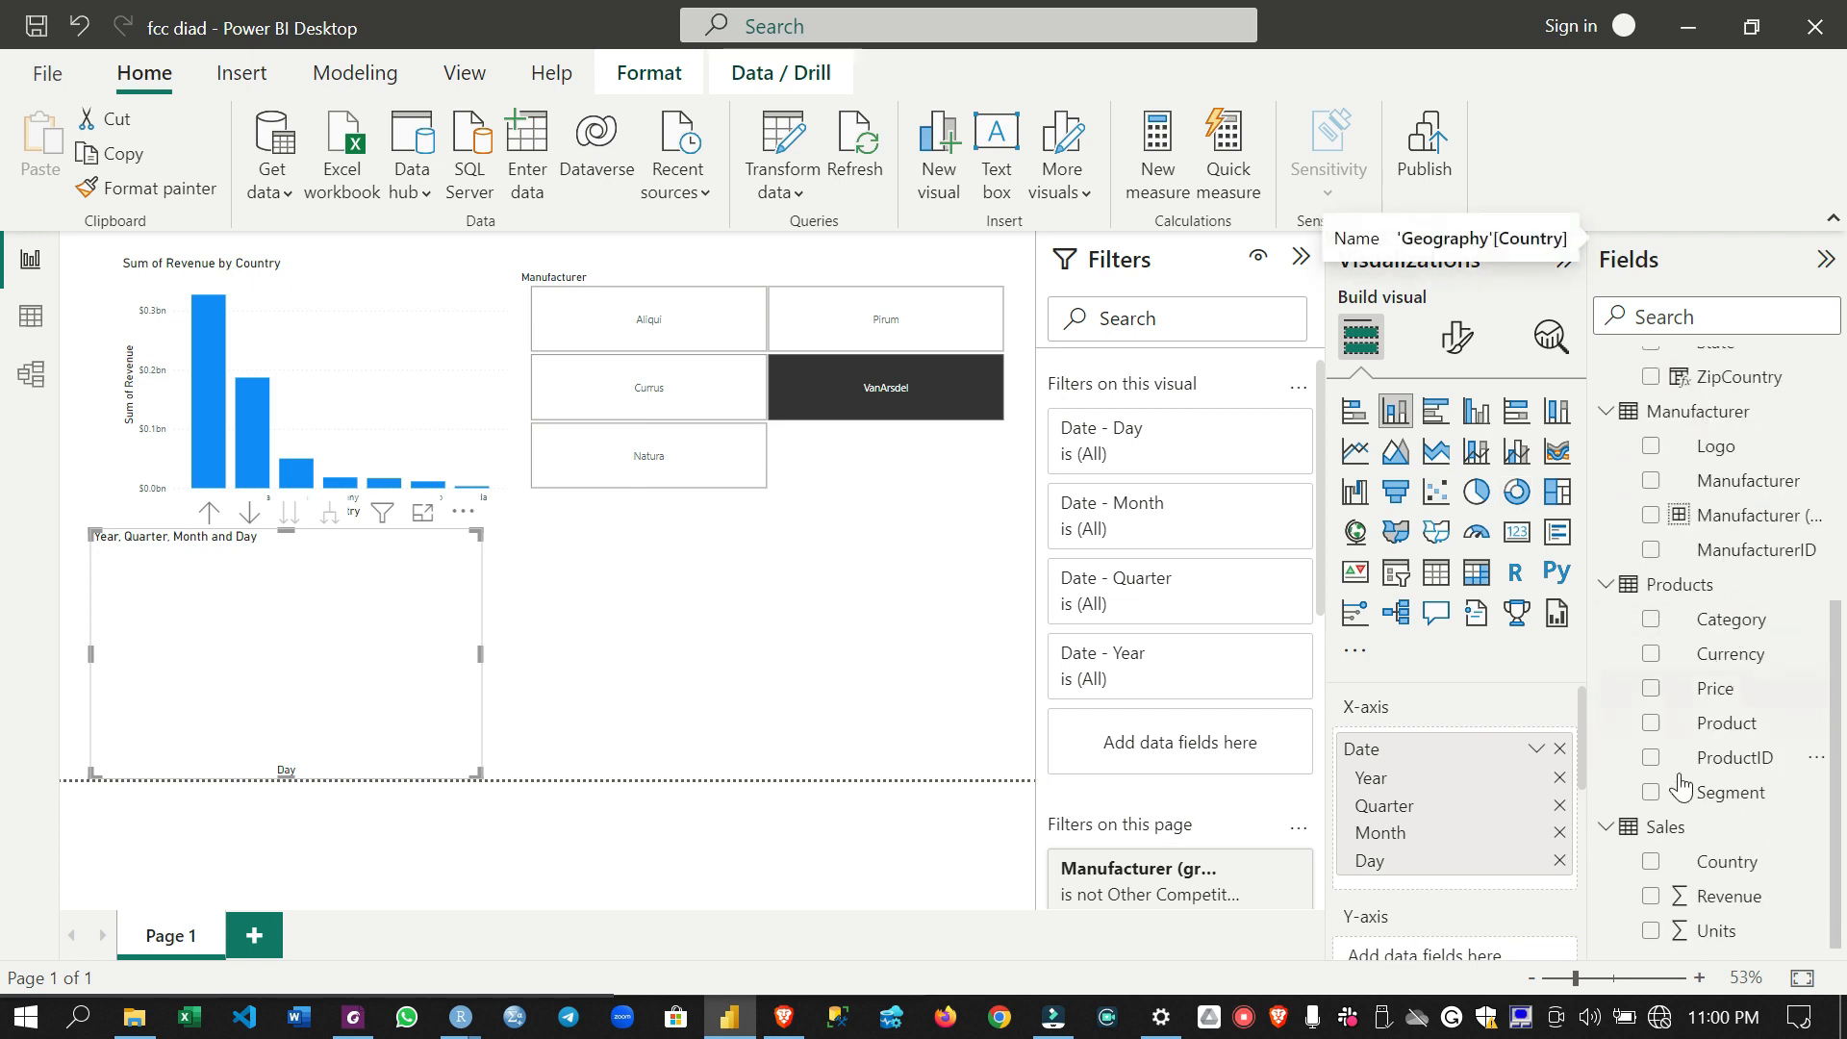
scroll(1448, 829, "down", 5)
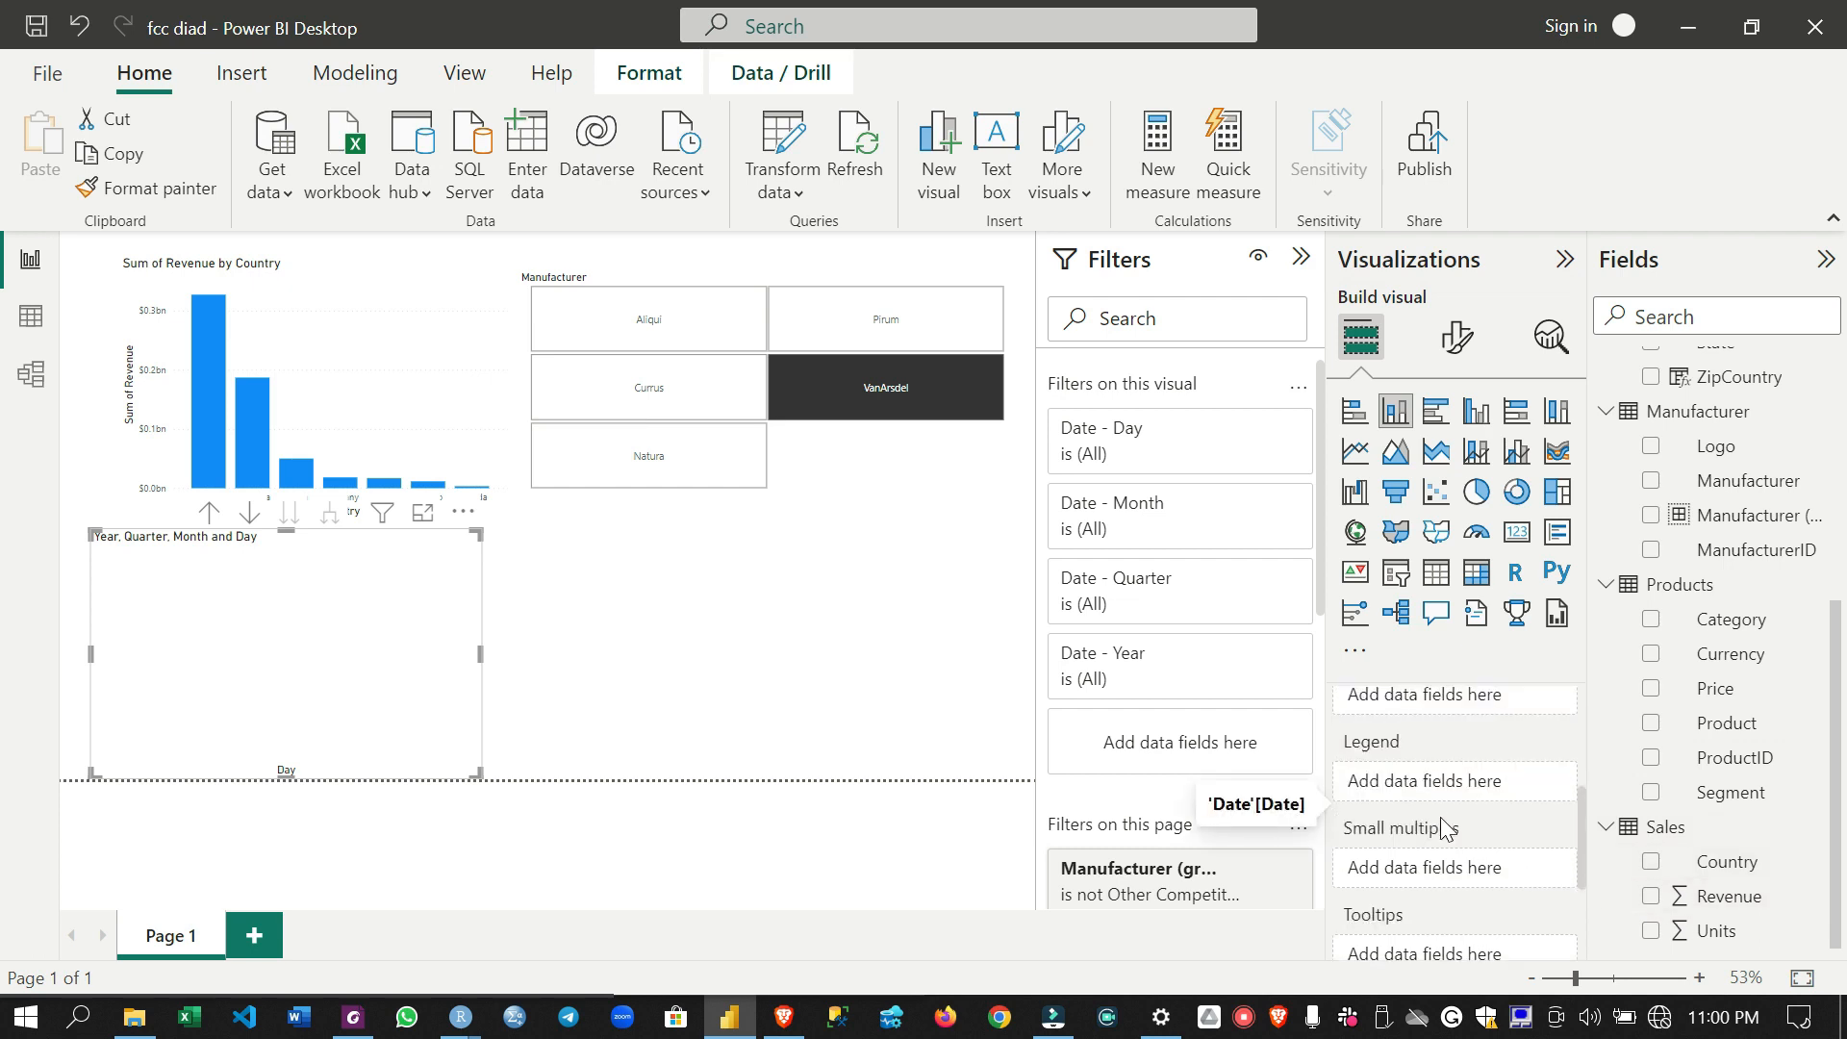
scroll(1476, 829, "up", 5)
left_click_drag(1729, 895, 1448, 848)
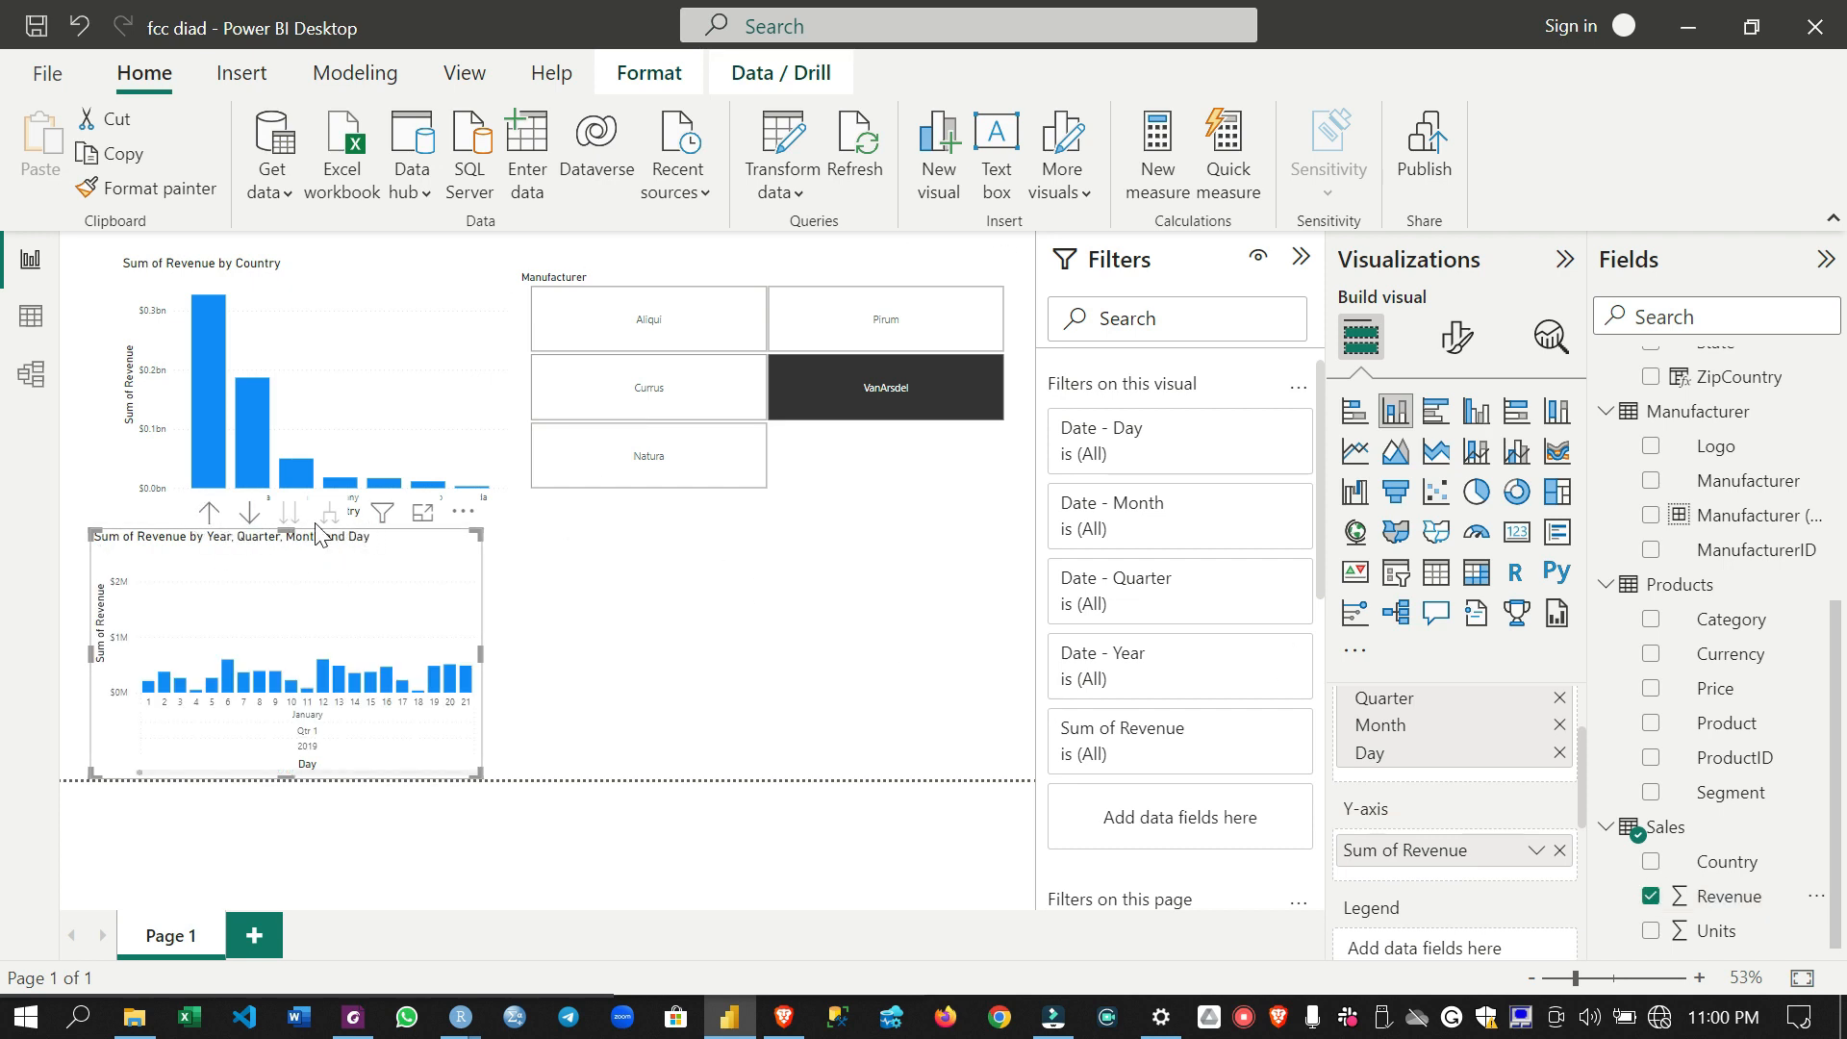
- Drill the new revenue chart up from day to year level, and widen the chart slightly
left_click(206, 512)
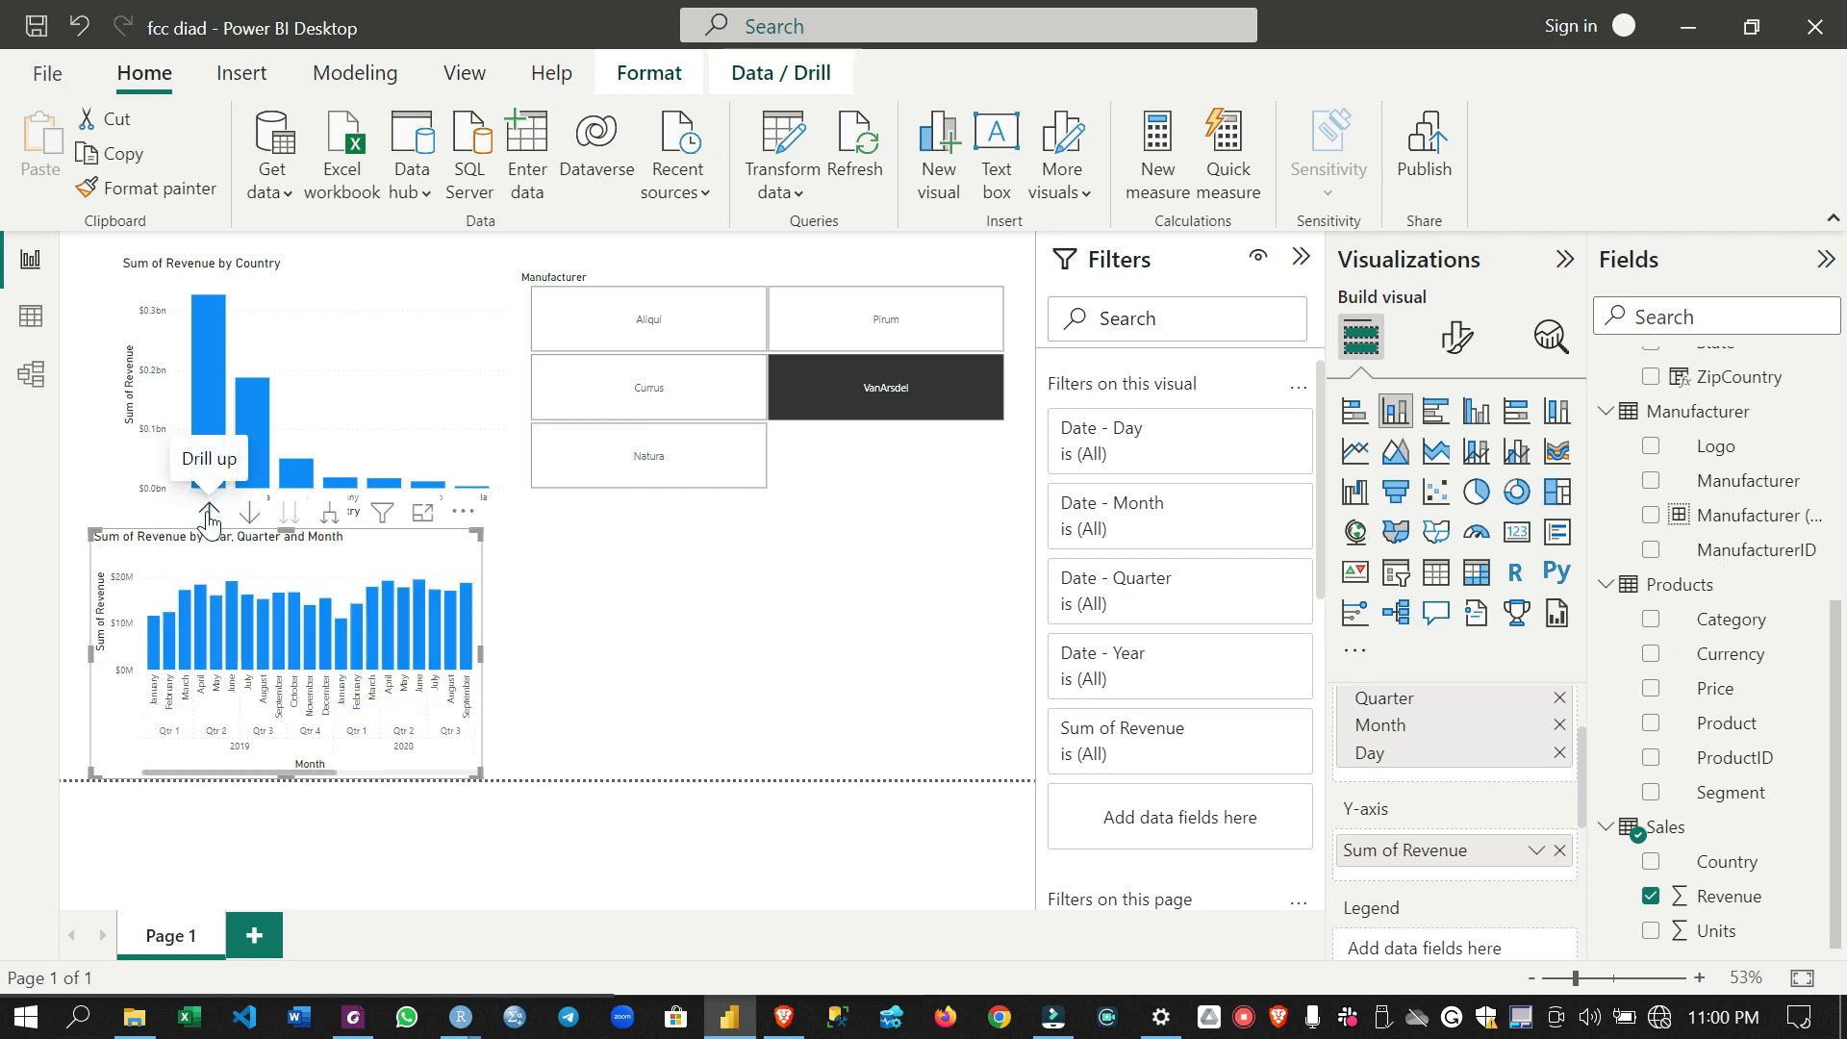
left_click(207, 513)
left_click(207, 513)
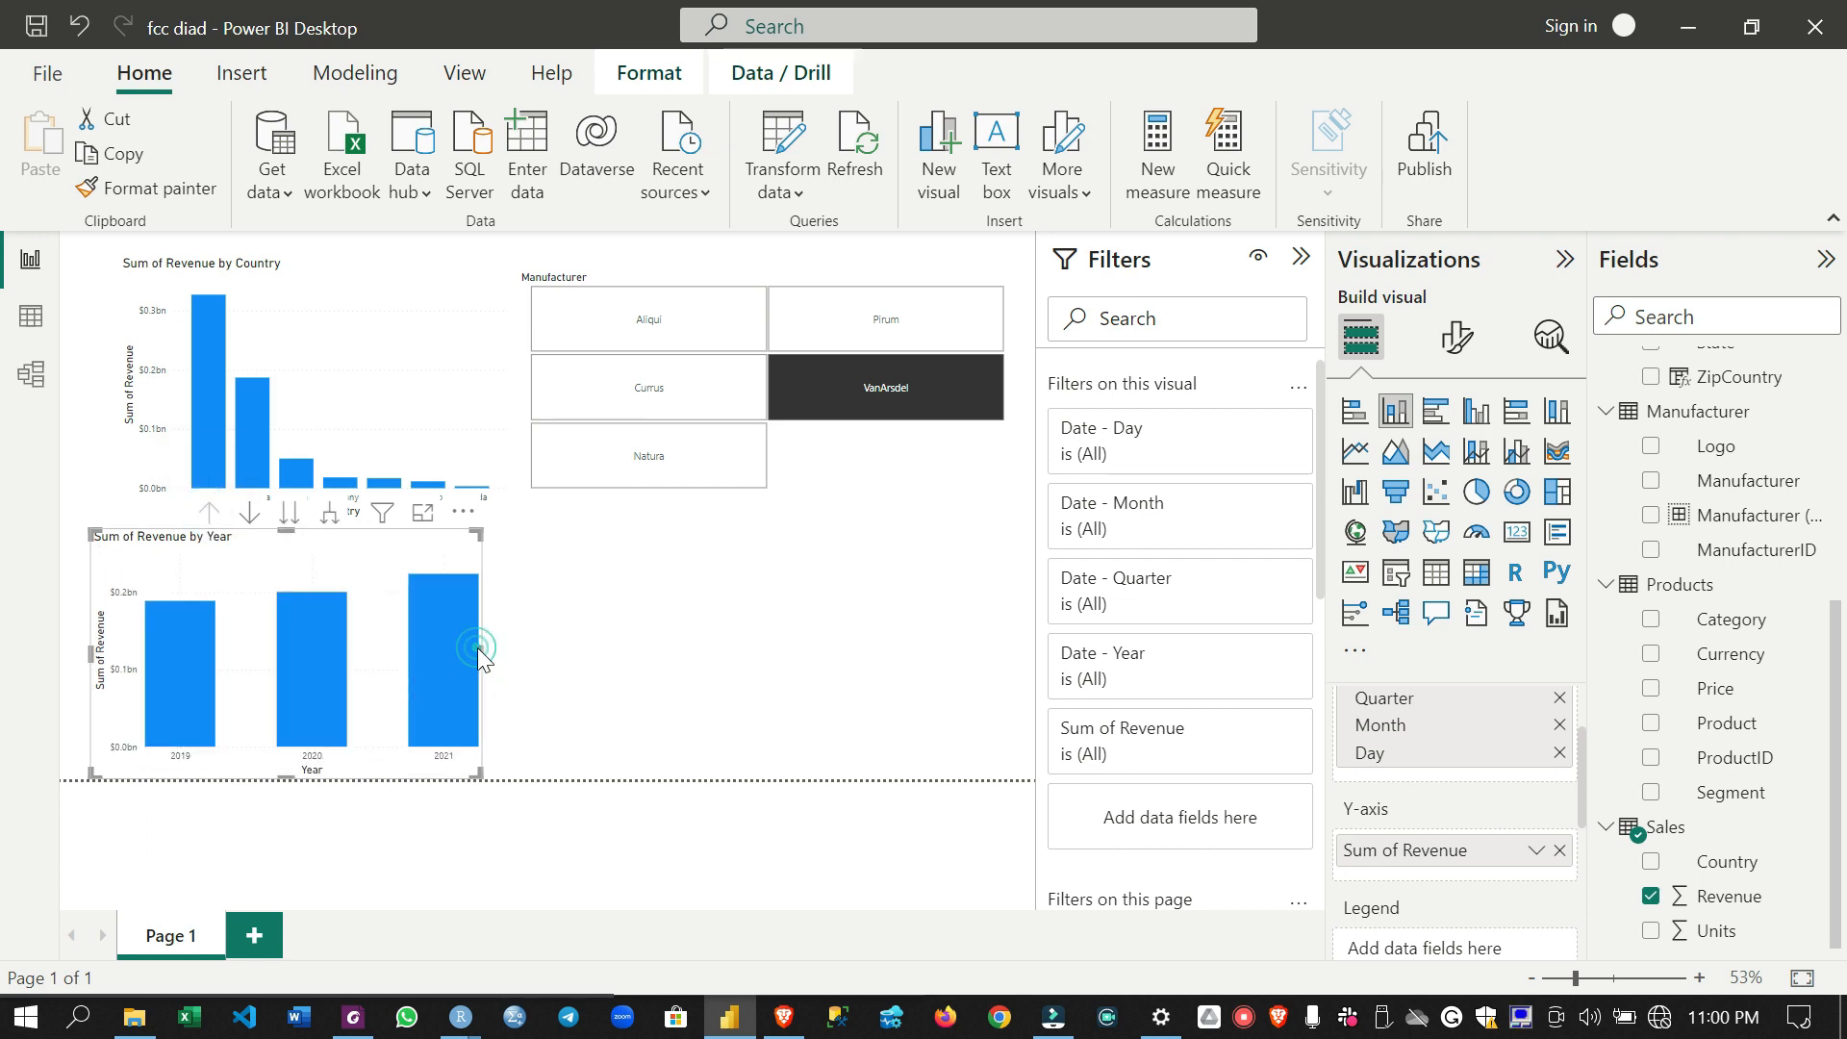
left_click_drag(482, 651, 496, 678)
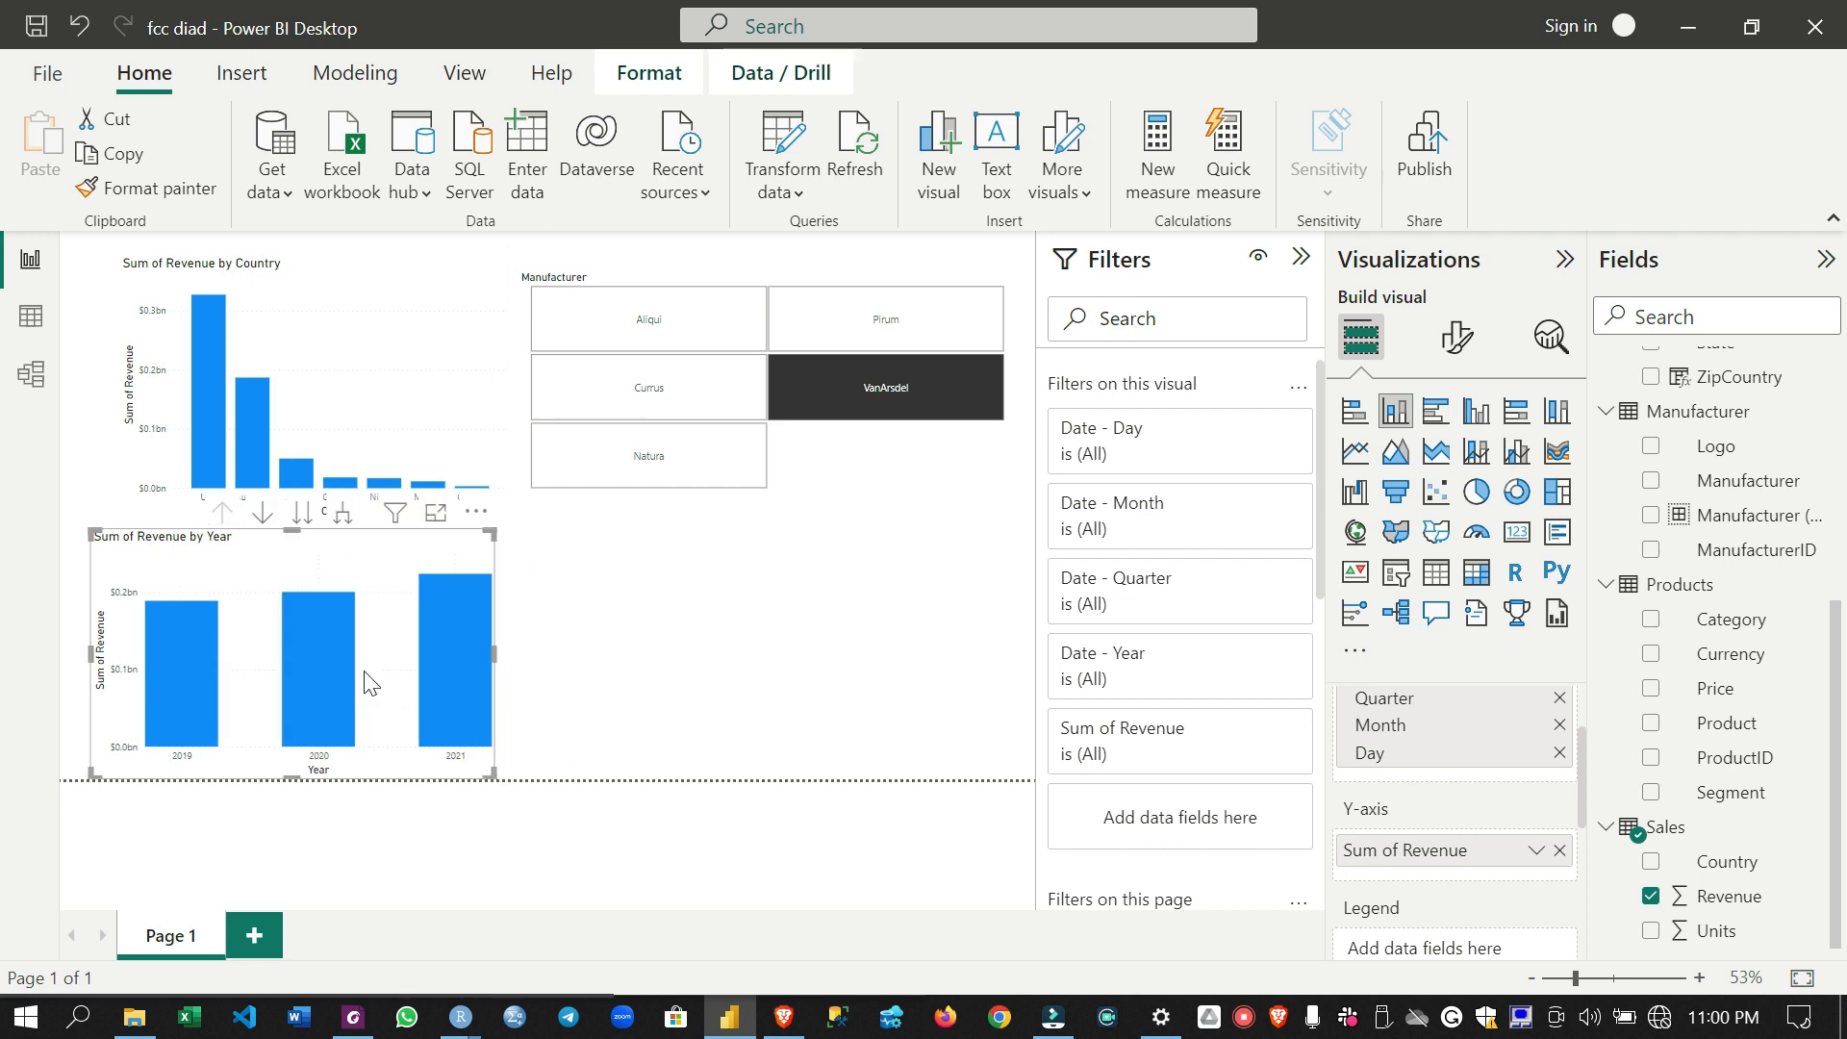
- Compare the revenue values of the yearly columns in the revenue by year chart
mouse_move(338, 626)
mouse_move(461, 598)
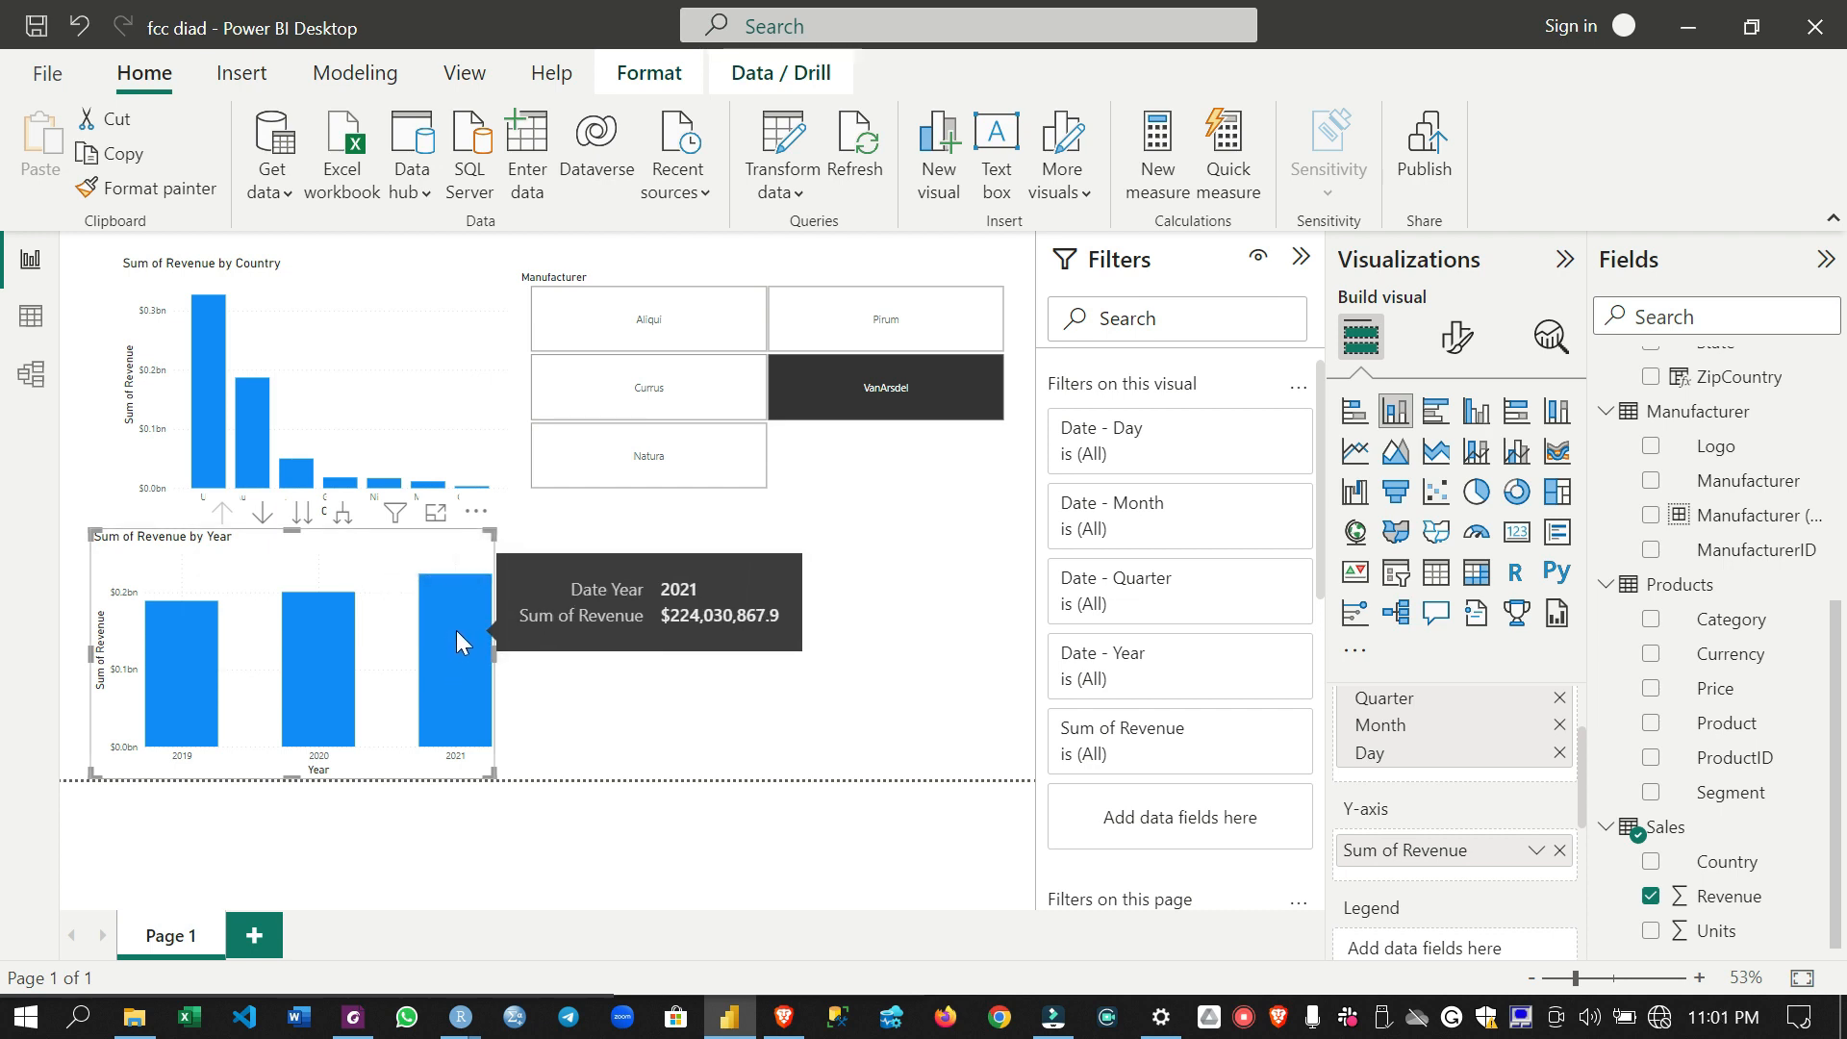
mouse_move(195, 664)
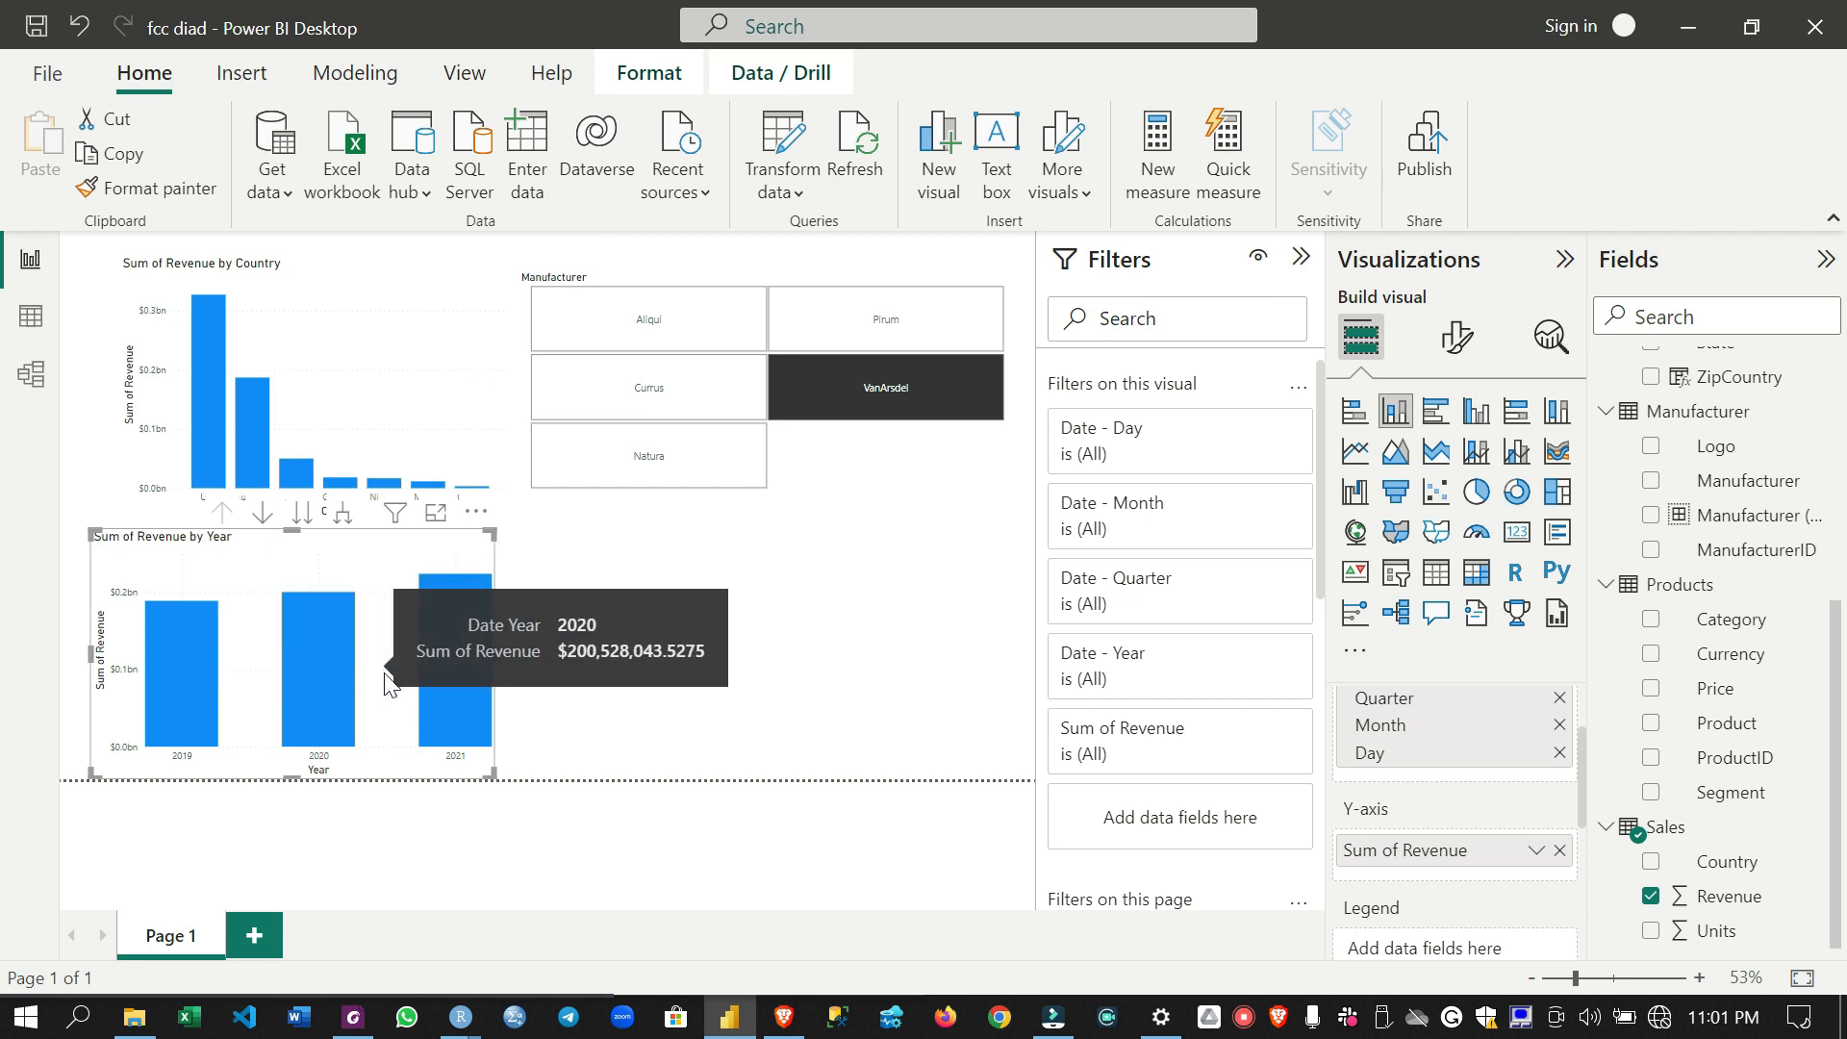
mouse_move(458, 671)
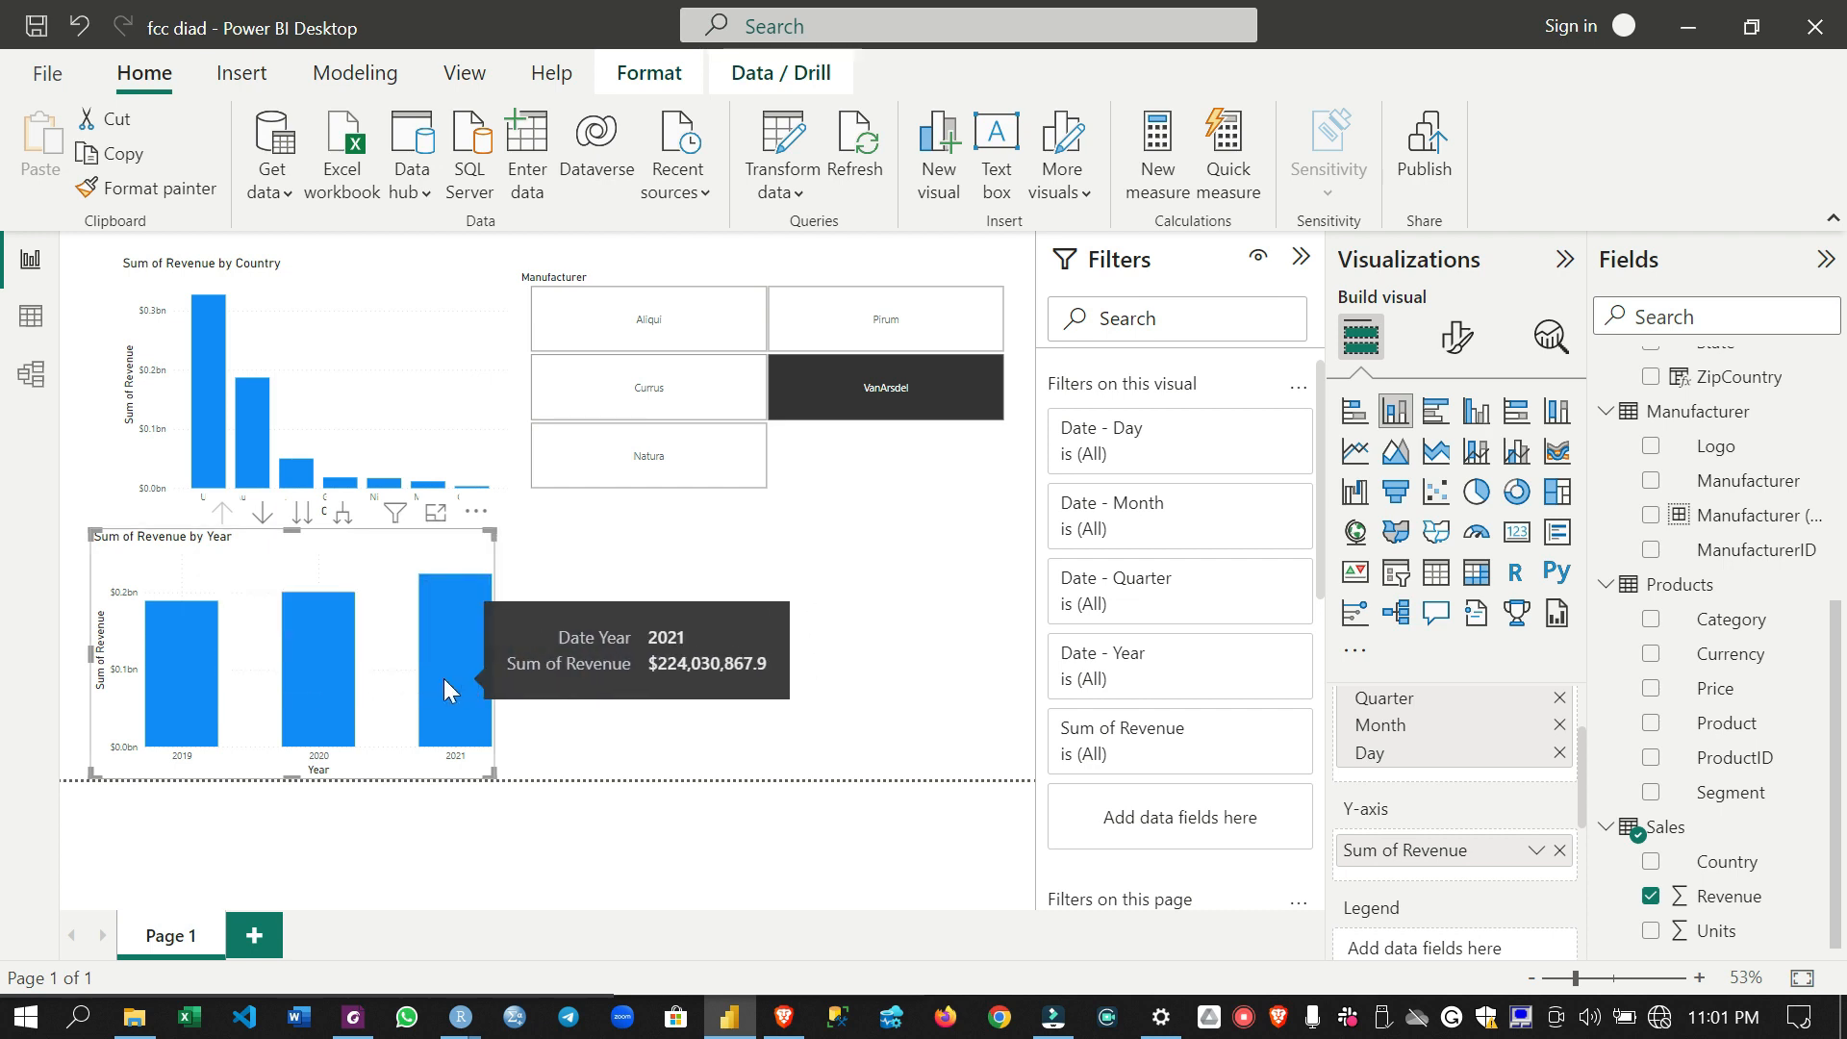
- Narrow the revenue by year chart slightly, and drill down through 2021 and Qtr 2 to its monthly revenue
left_click_drag(493, 654, 483, 654)
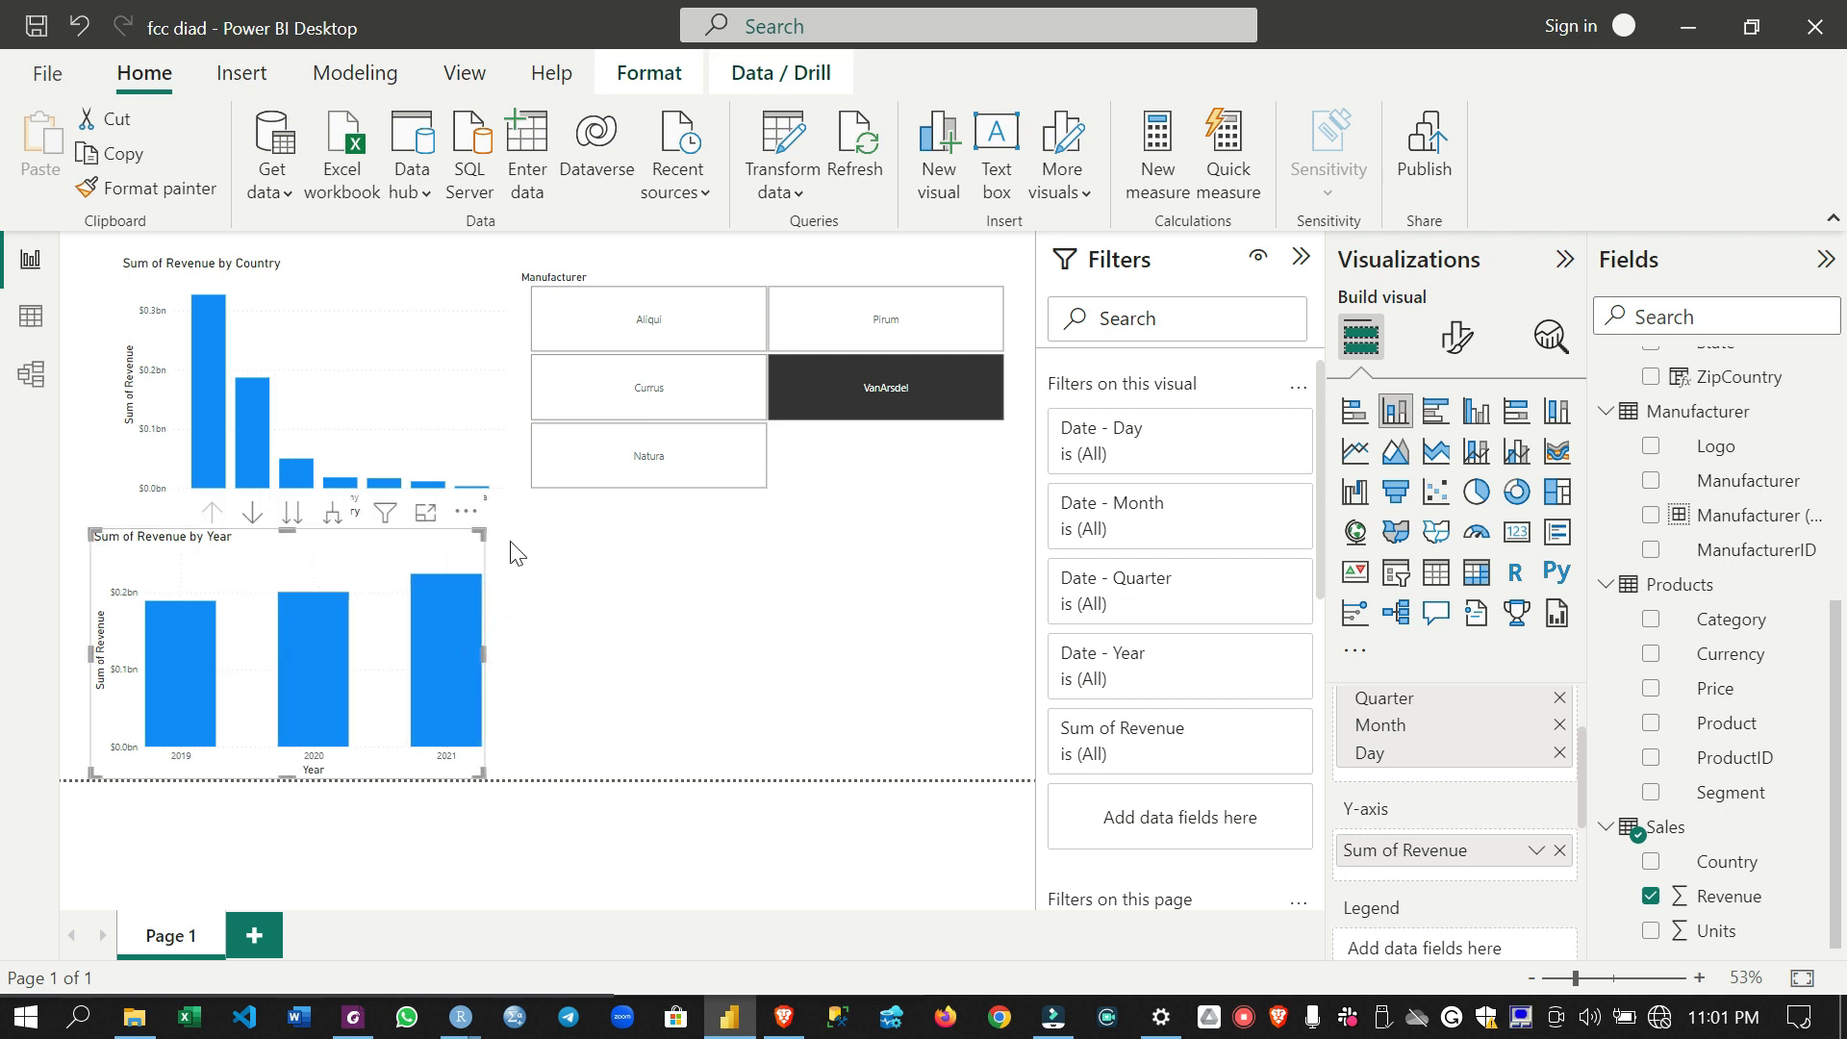
left_click(253, 519)
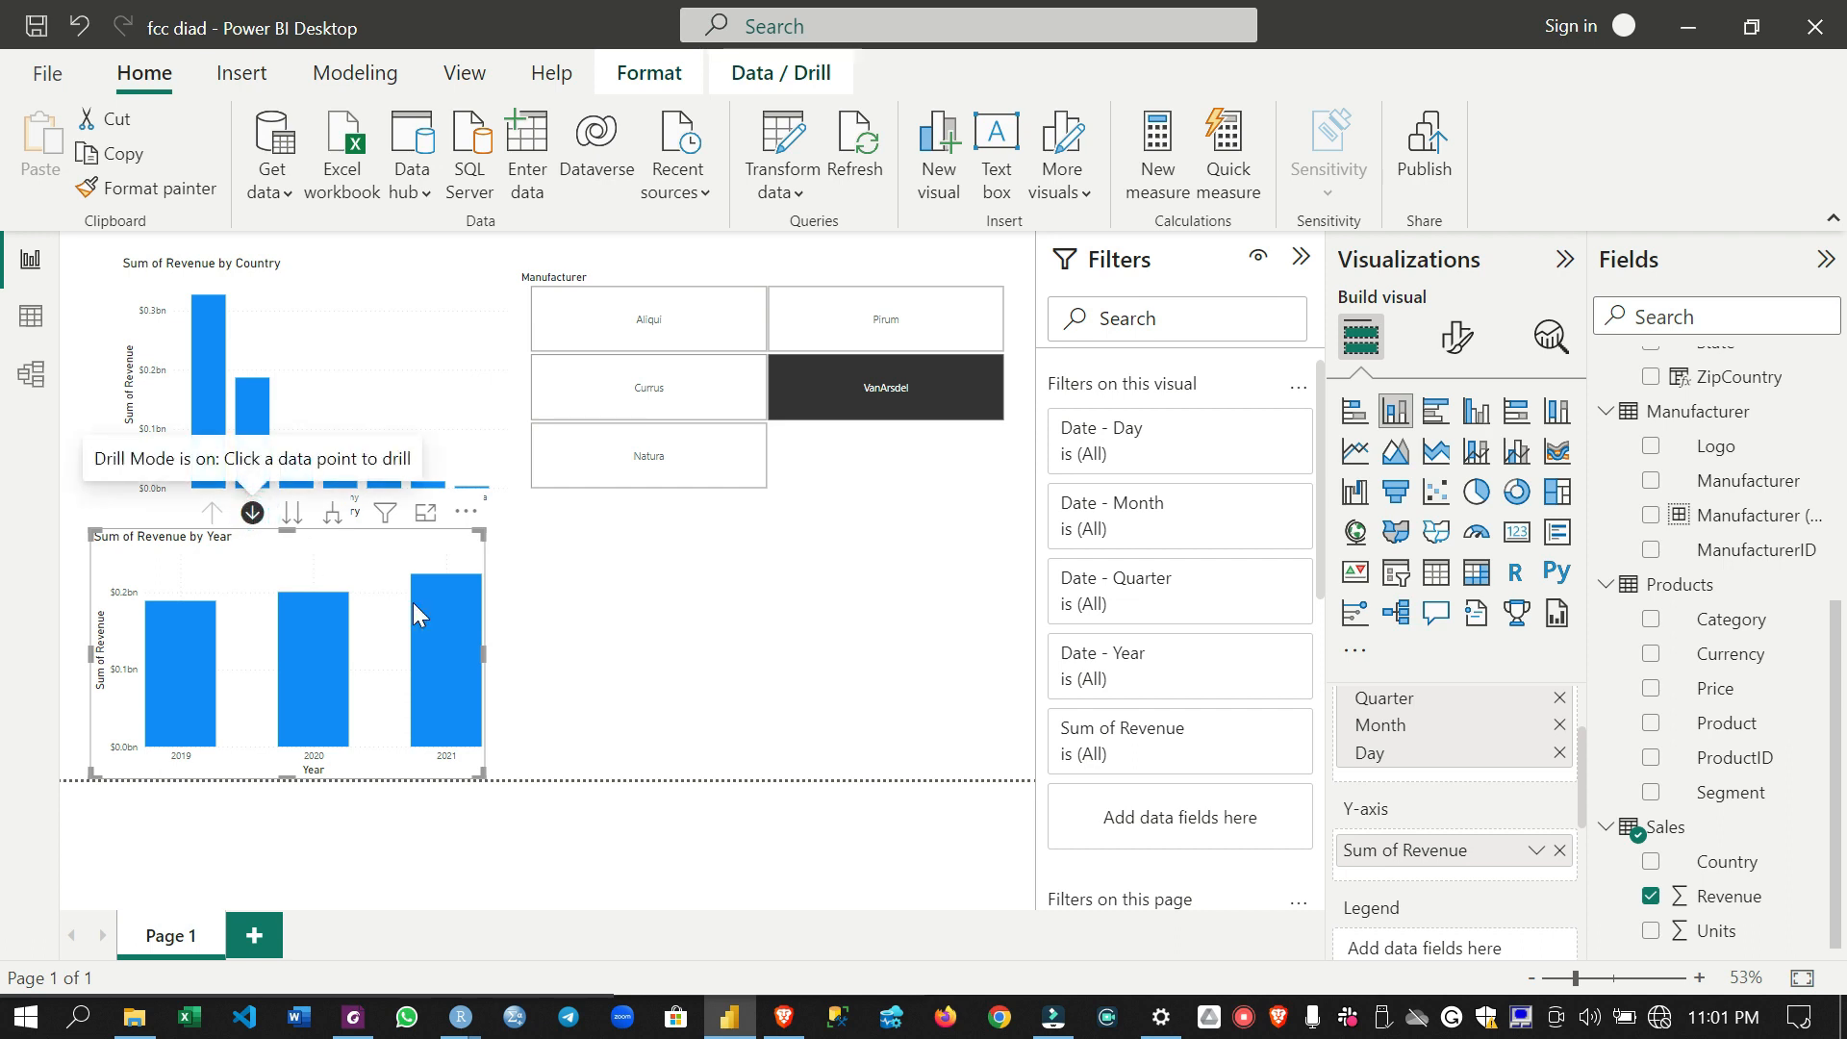
left_click(463, 656)
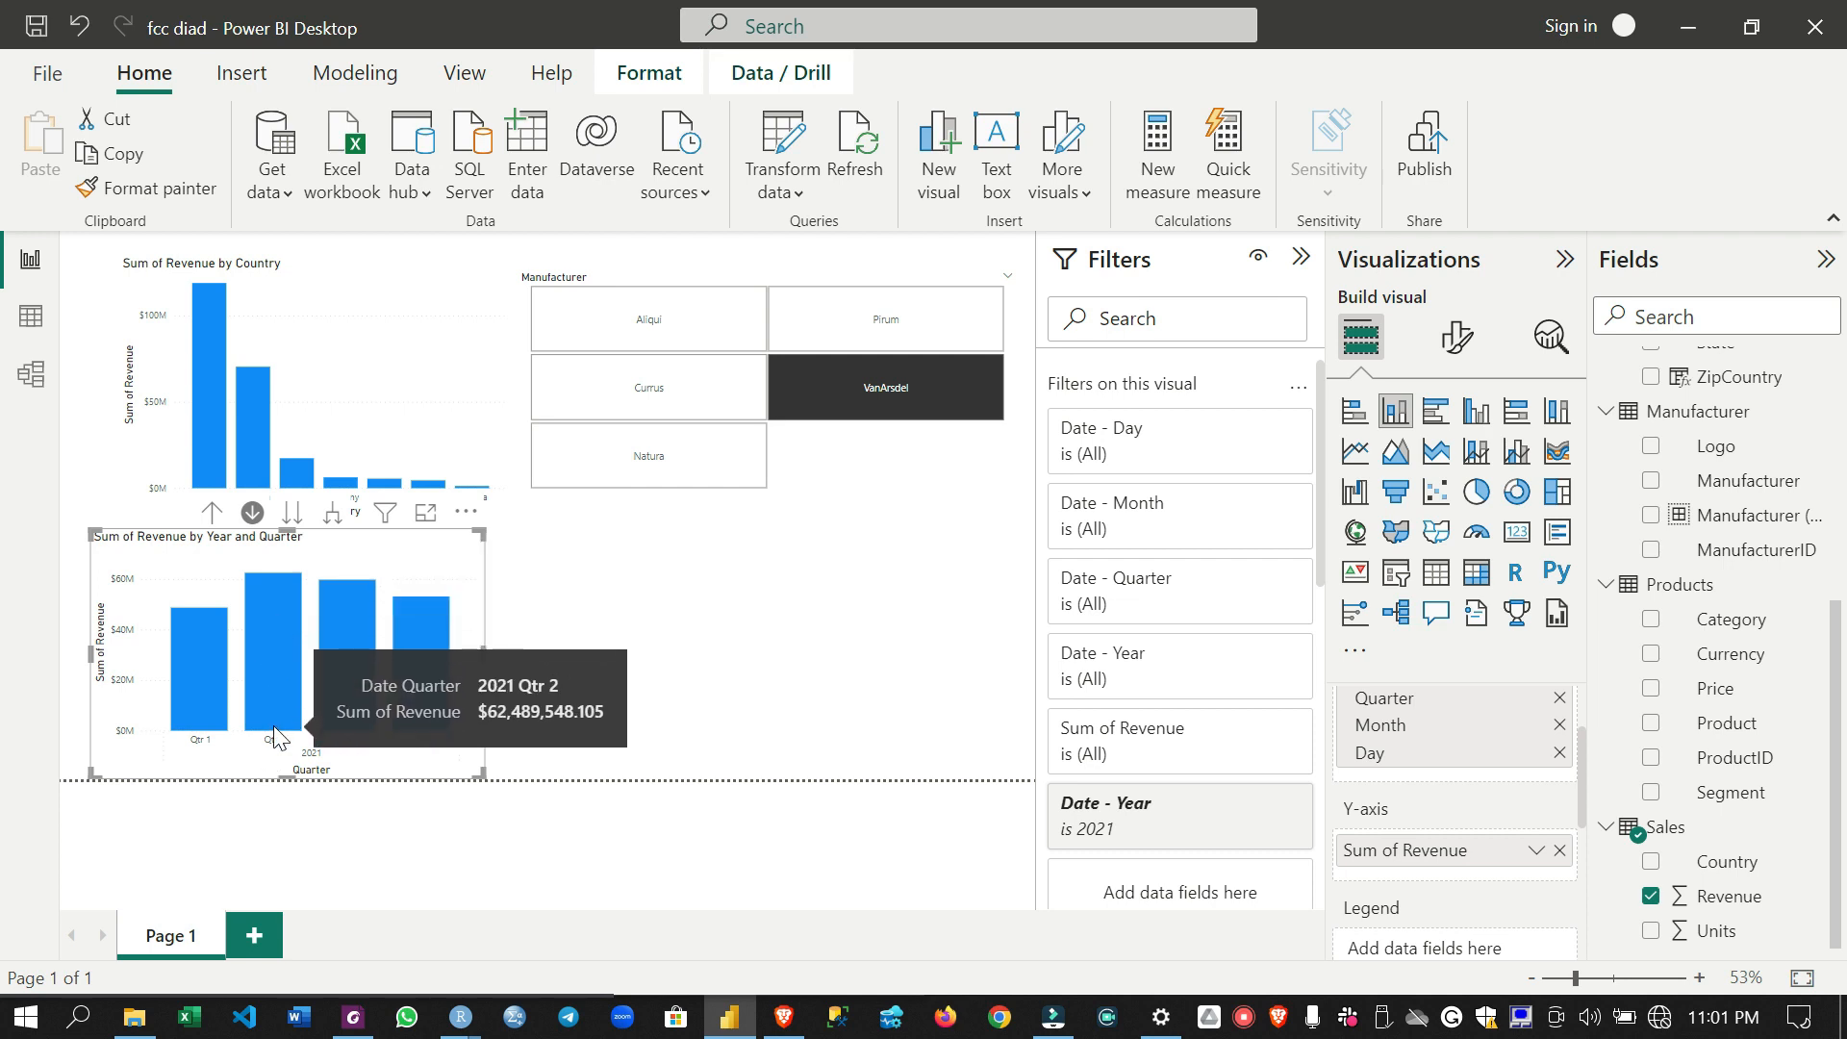
left_click(287, 652)
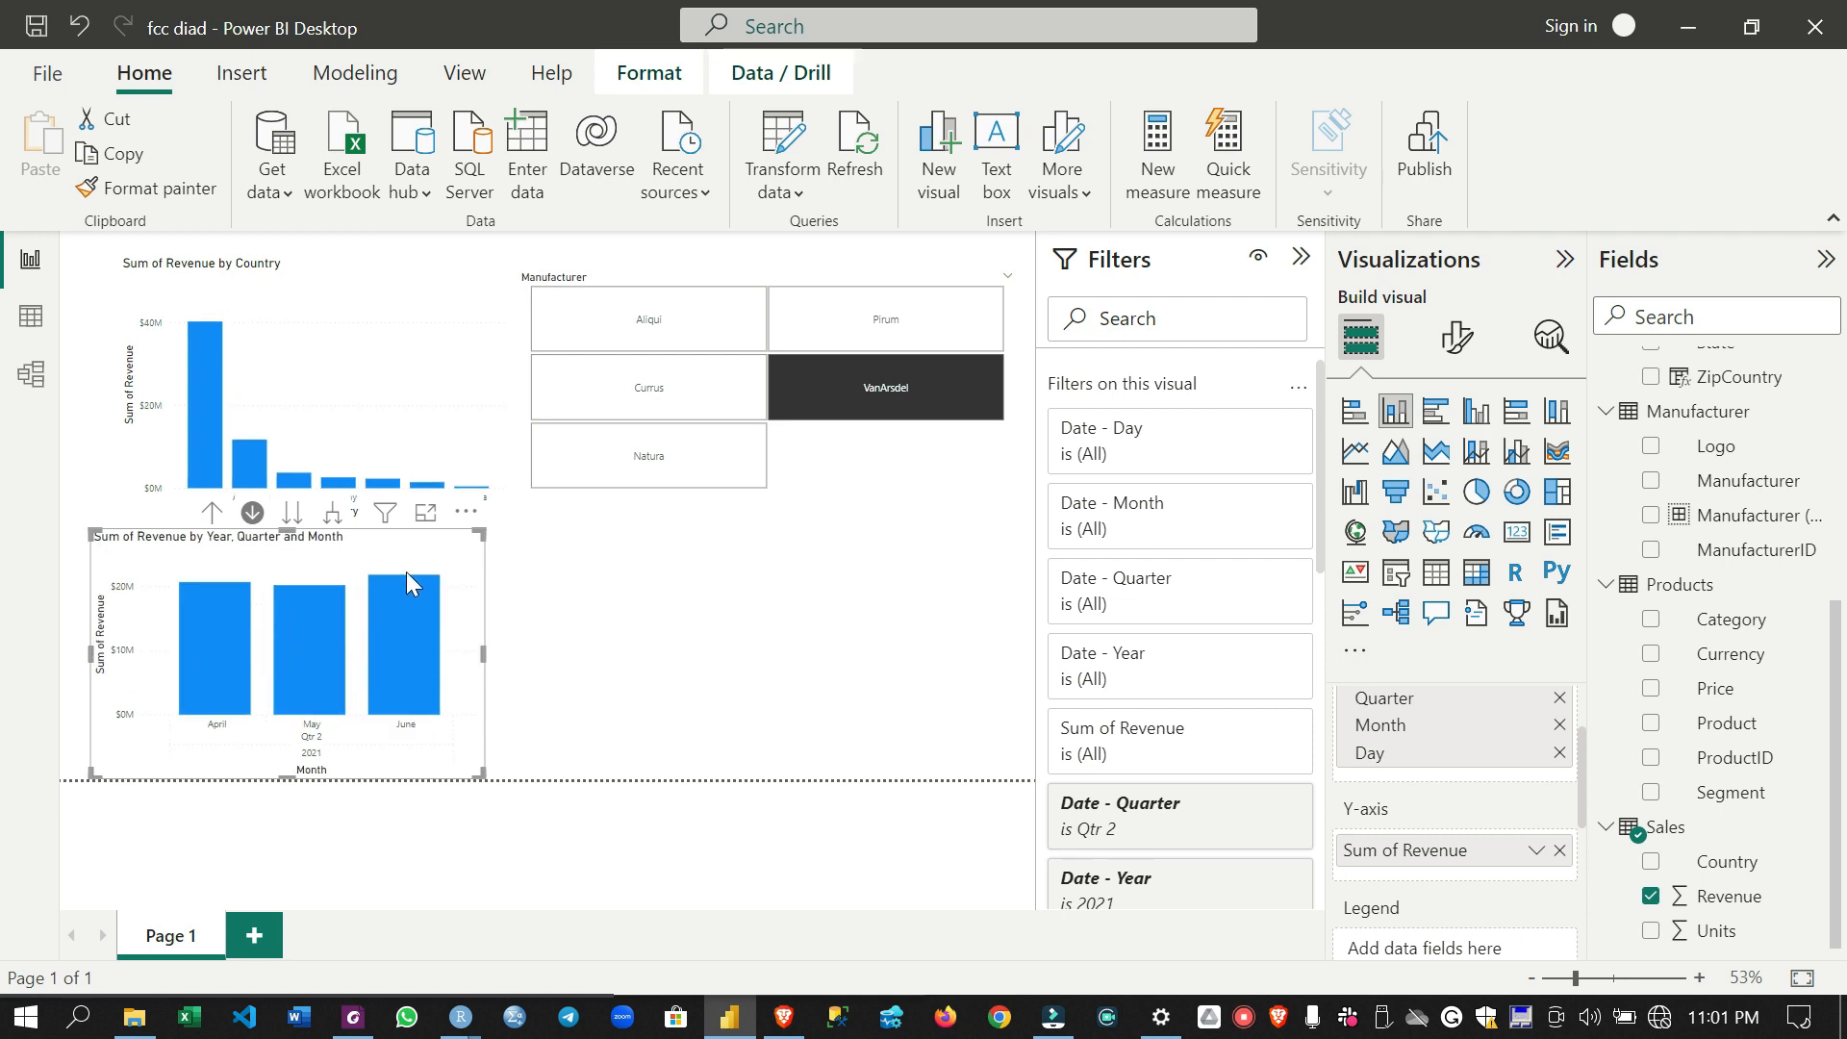
mouse_move(398, 591)
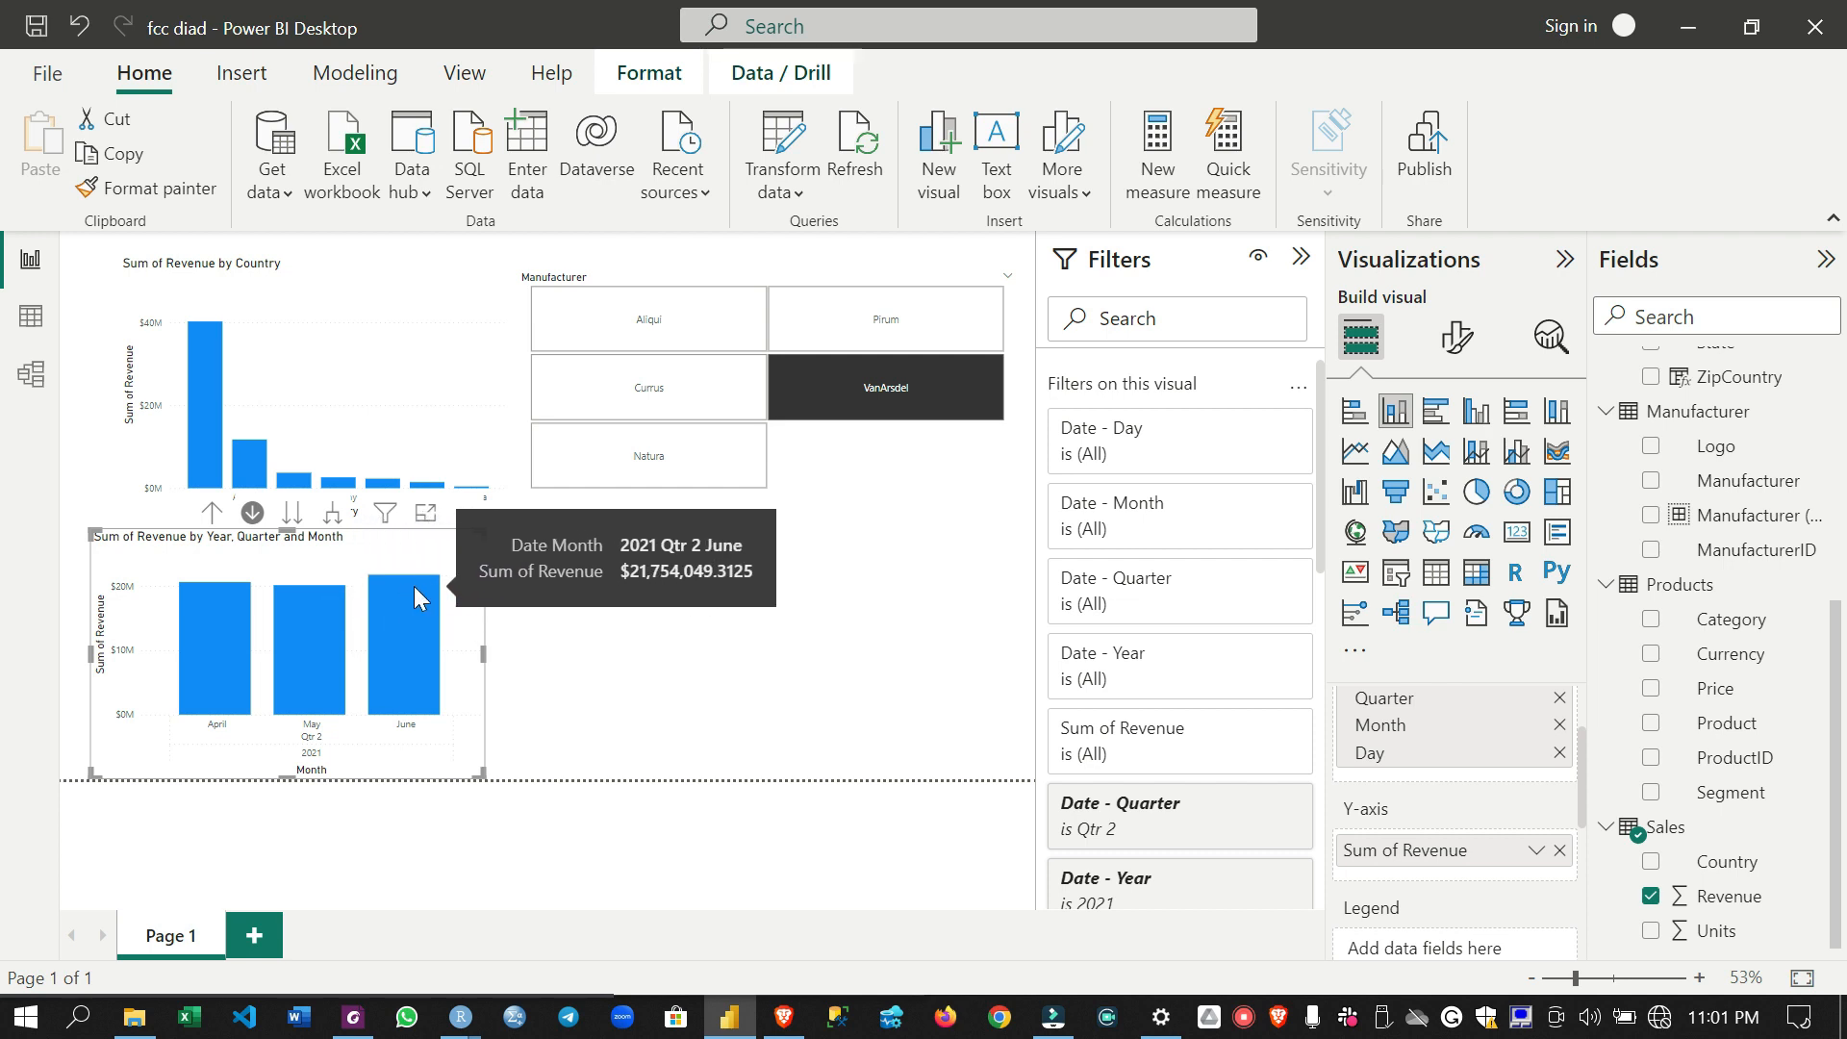
- Drill into the months of Qtr 3 and Qtr 4 of 2021 in turn, returning to the quarter level each time
left_click(214, 514)
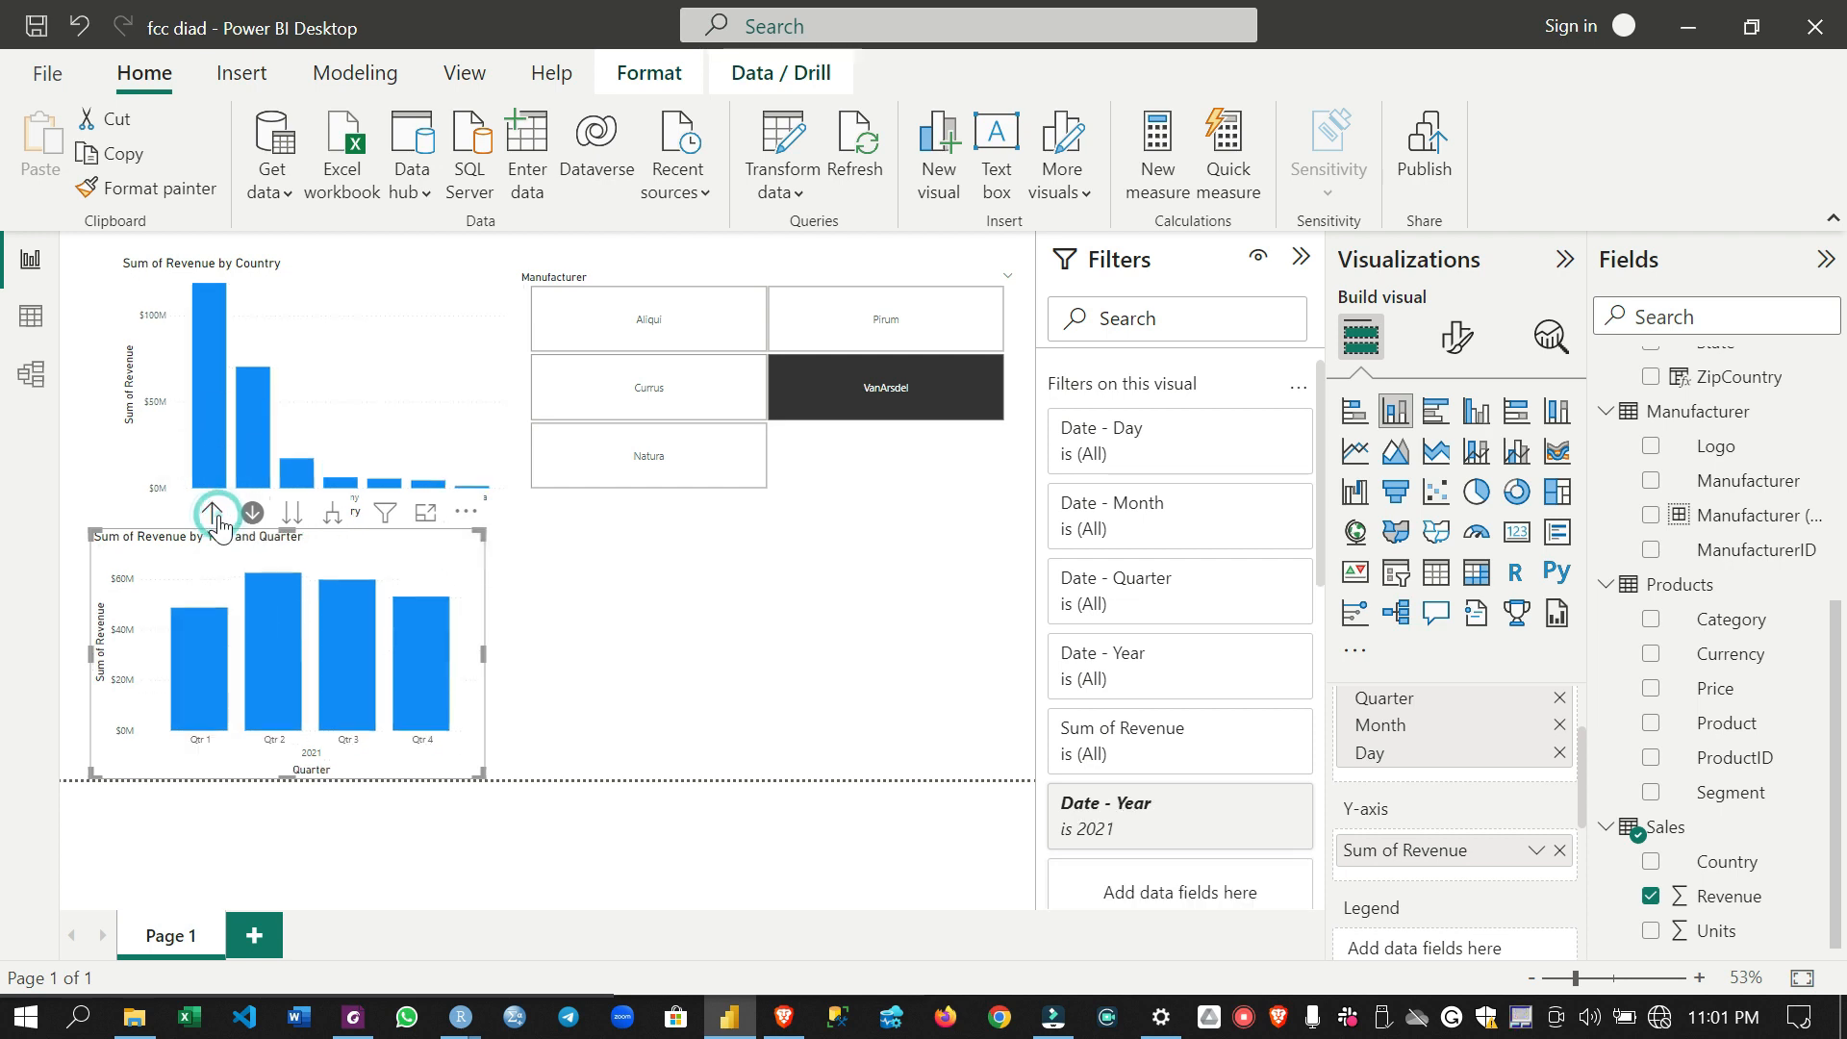
left_click(366, 660)
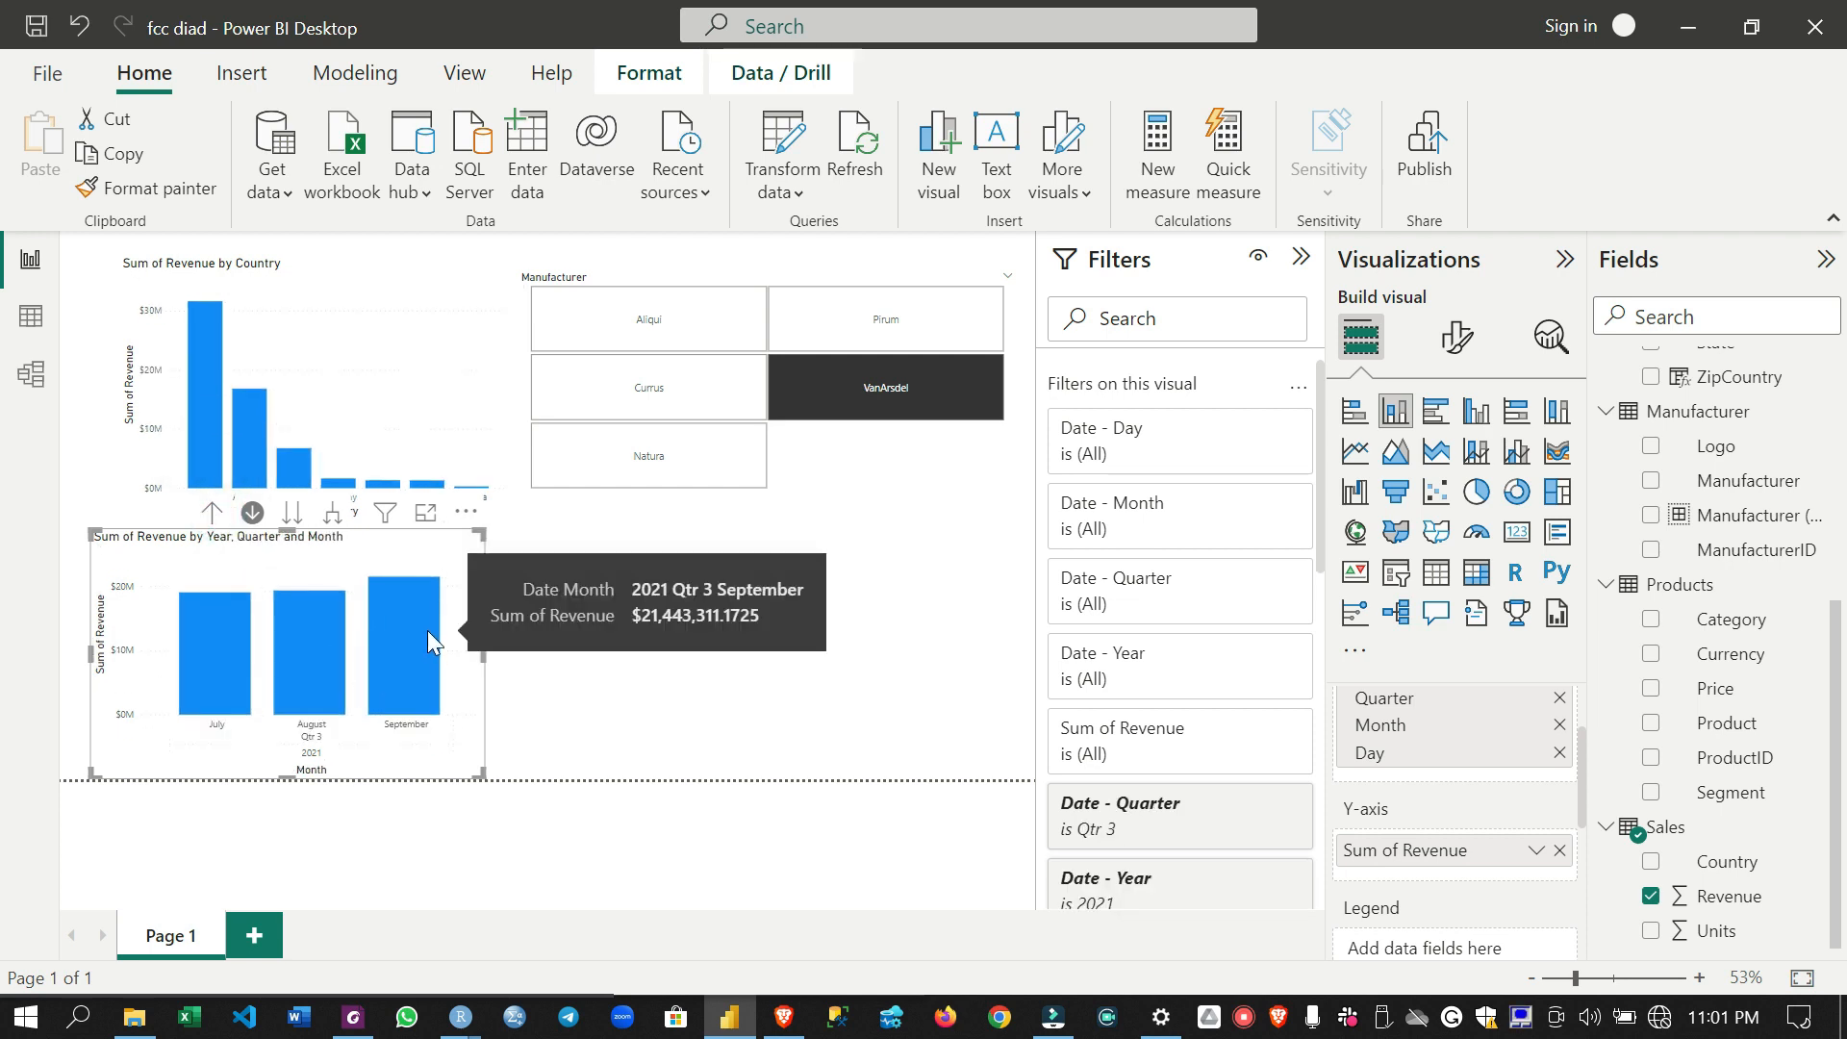
left_click(213, 517)
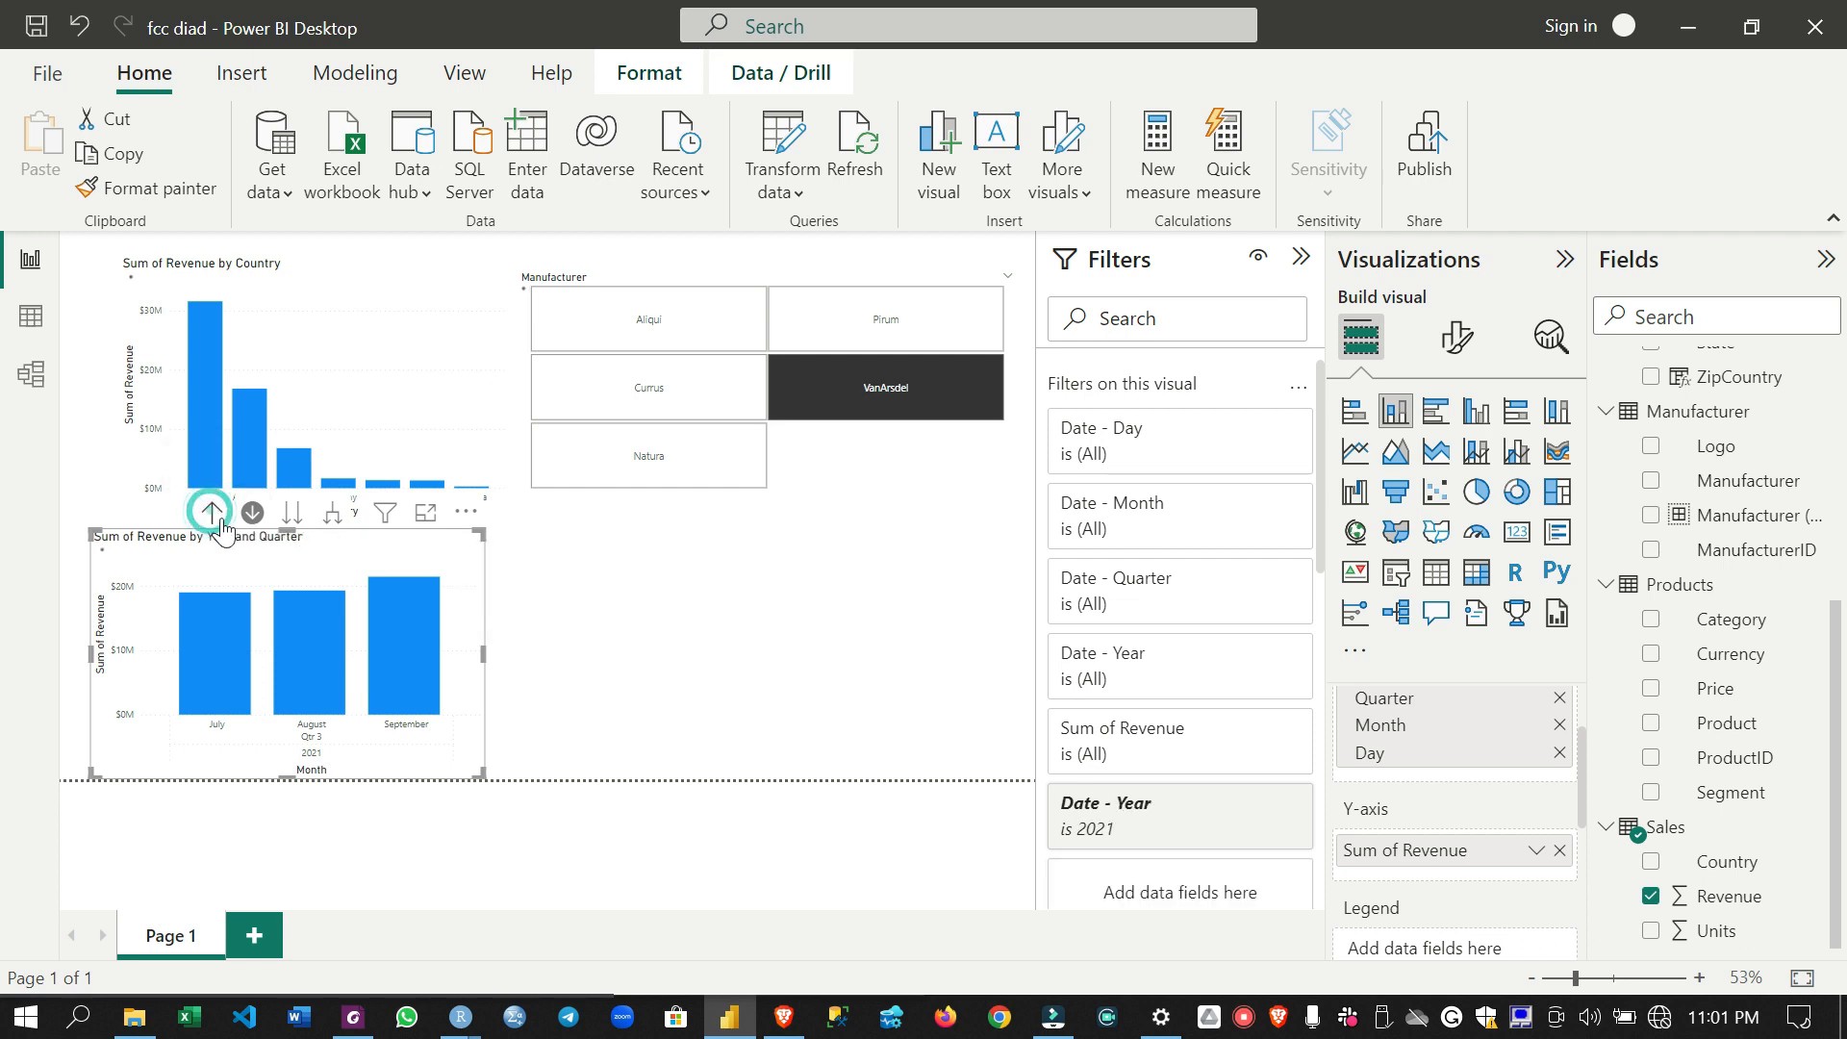
left_click(394, 643)
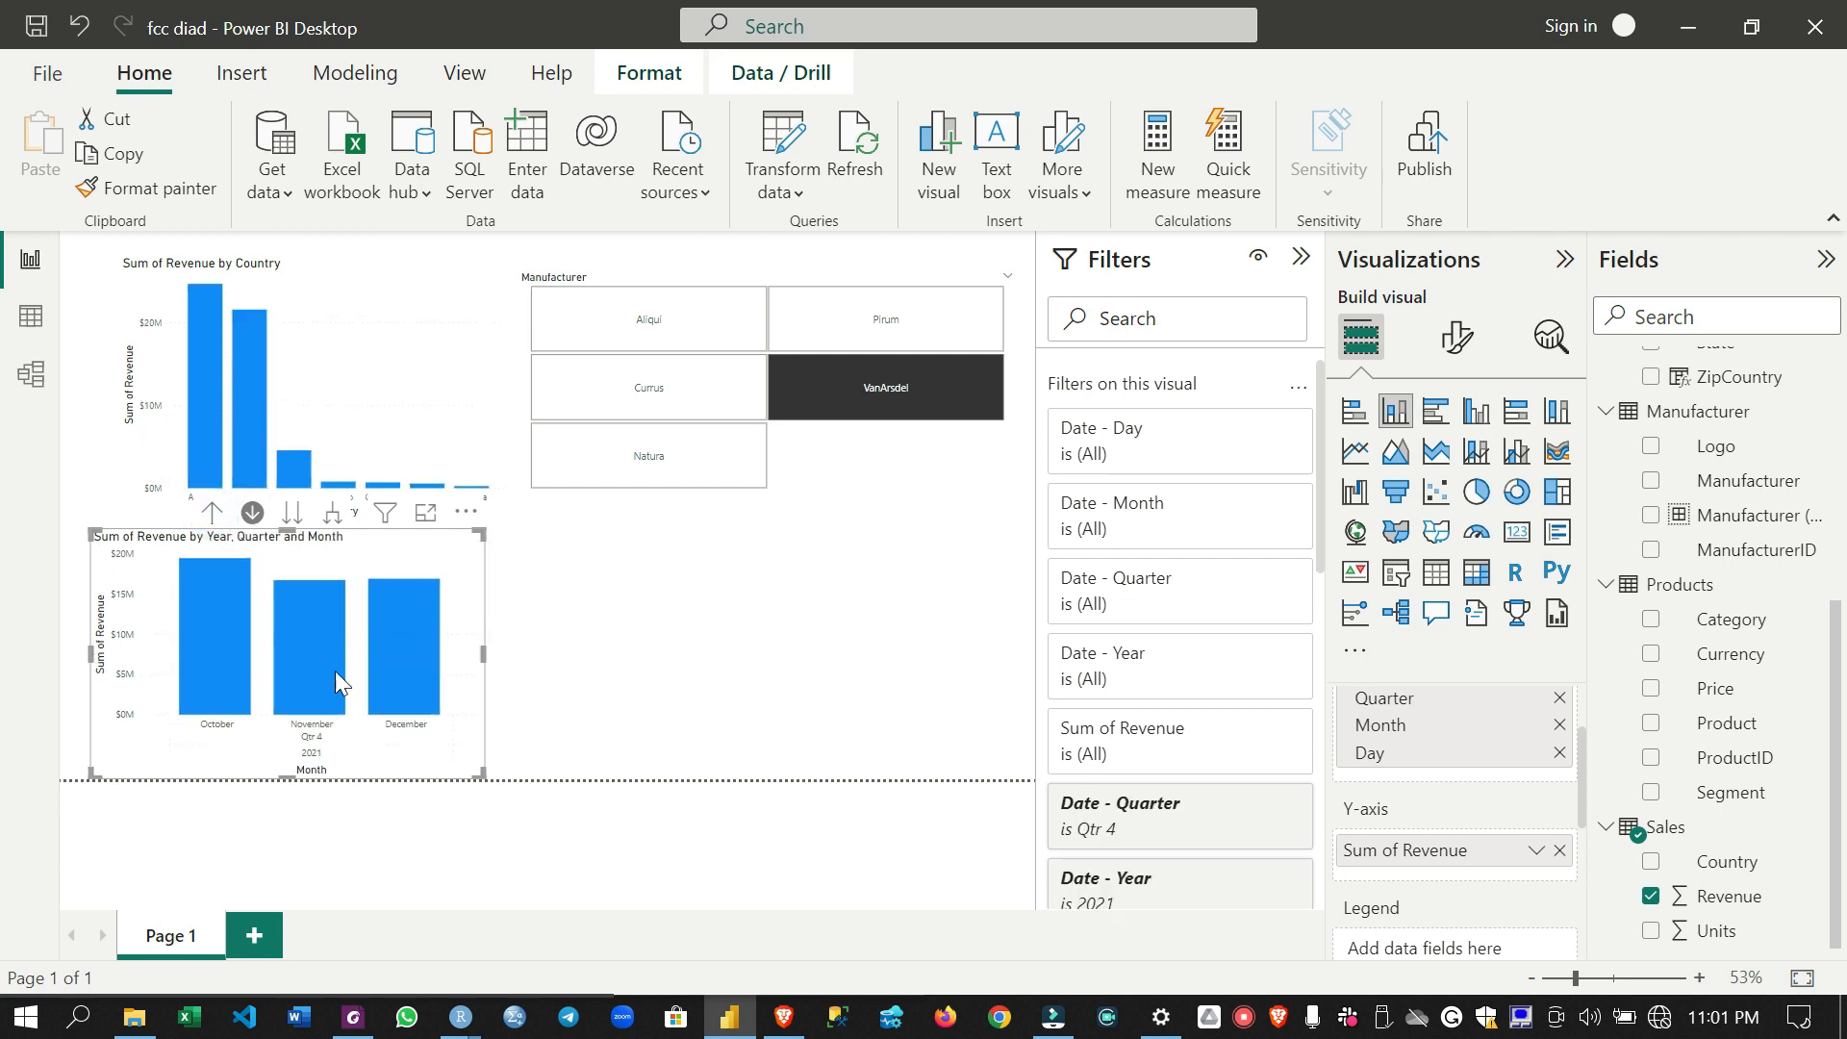
left_click(211, 512)
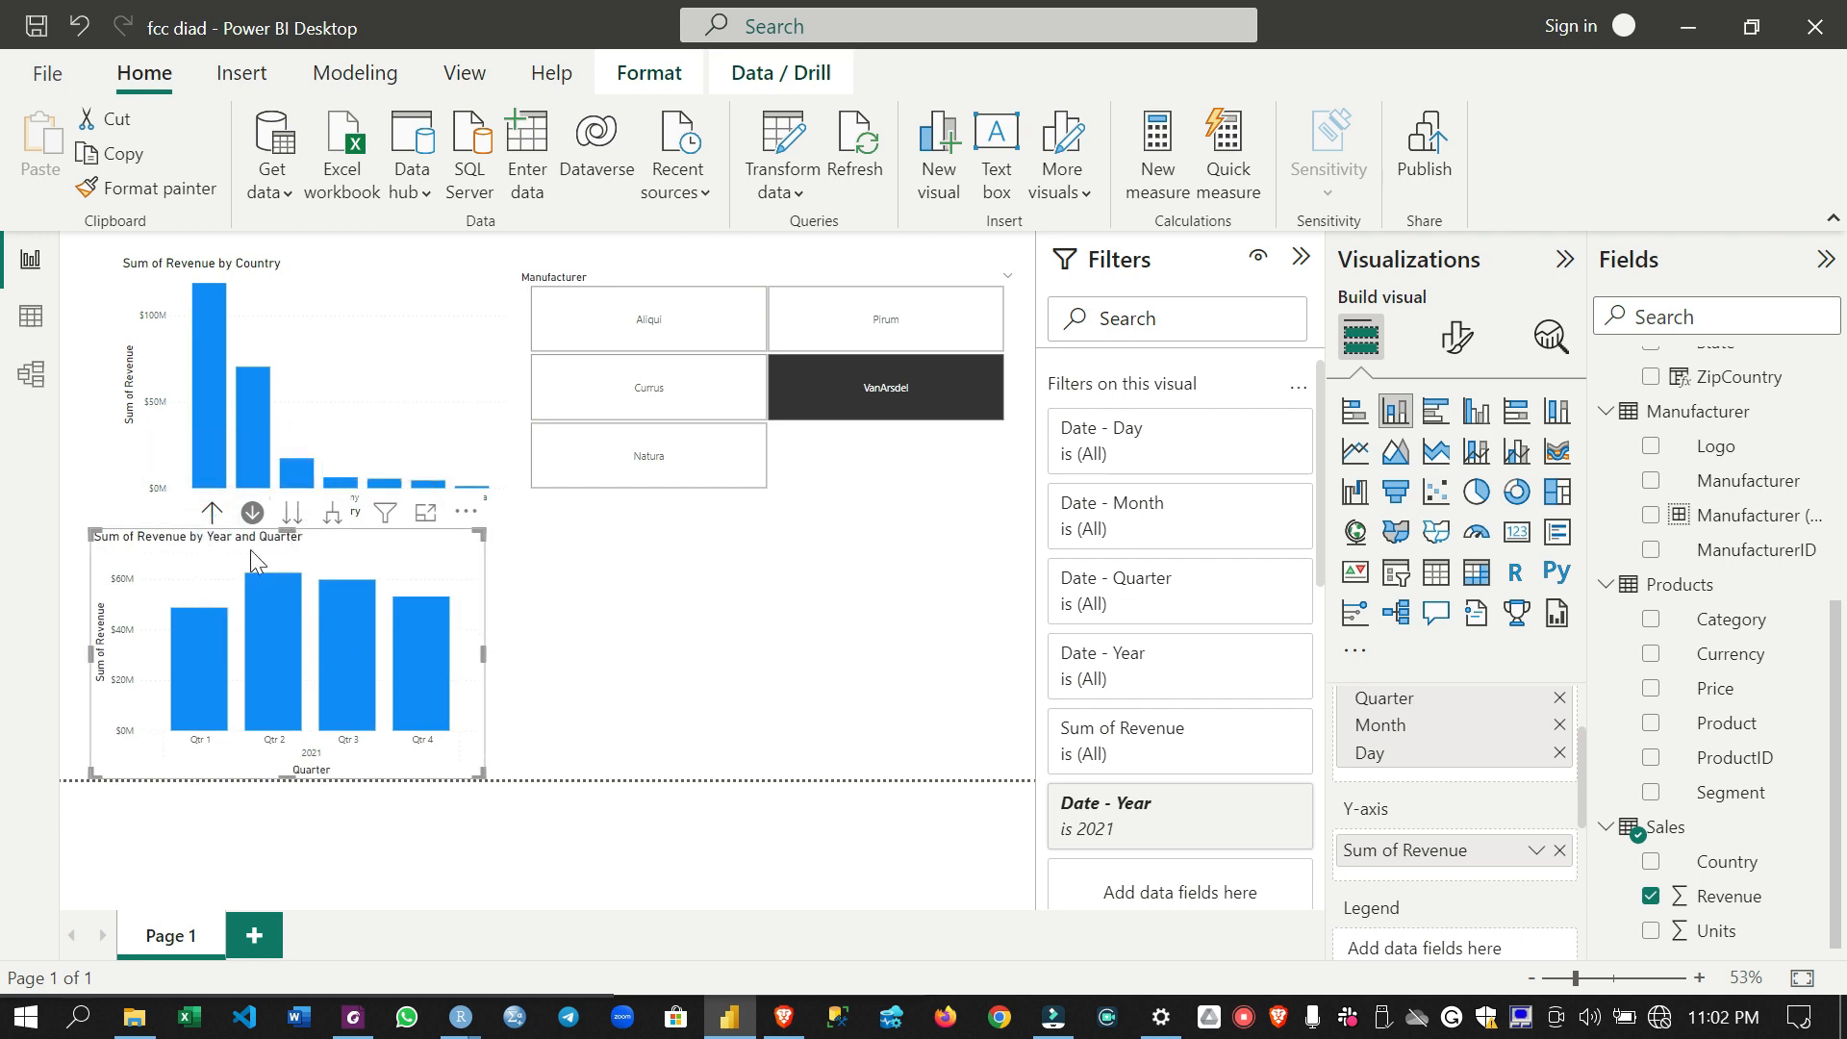
- Show all months of 2021 together, and drill back up to the year level with drill mode turned off
left_click(292, 520)
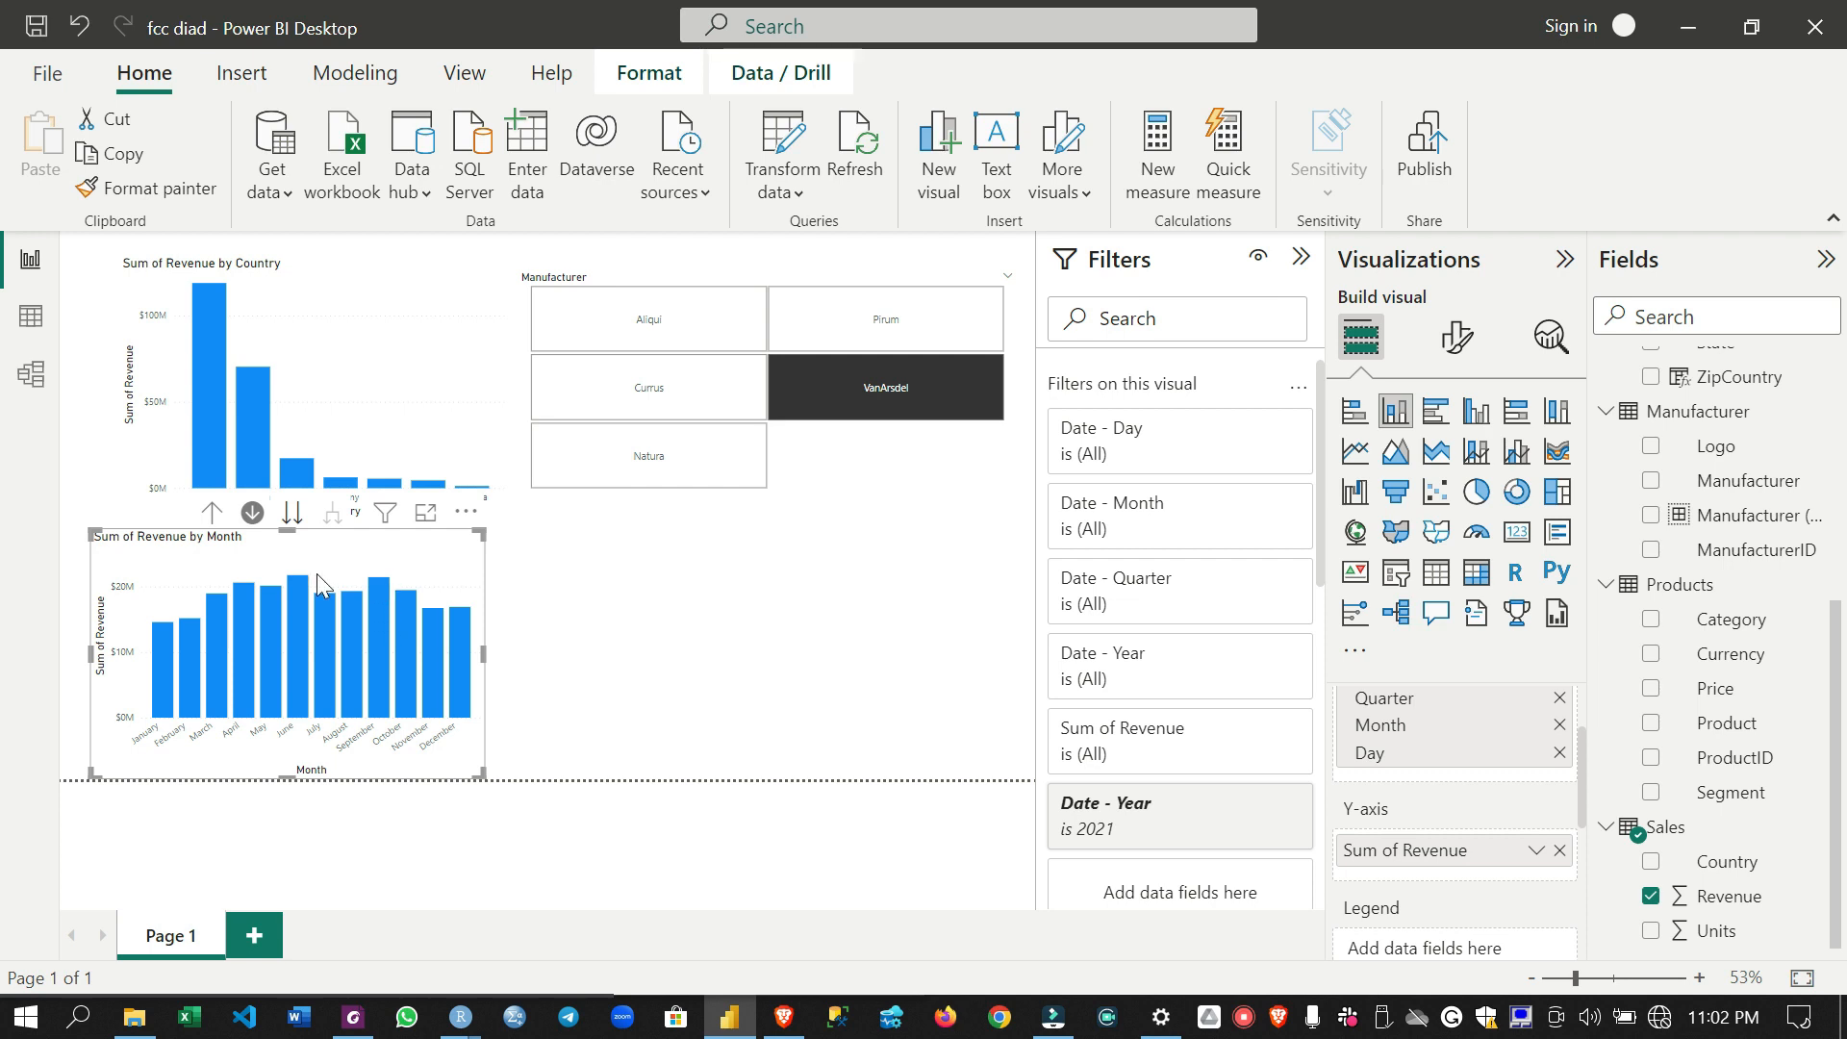
left_click(211, 513)
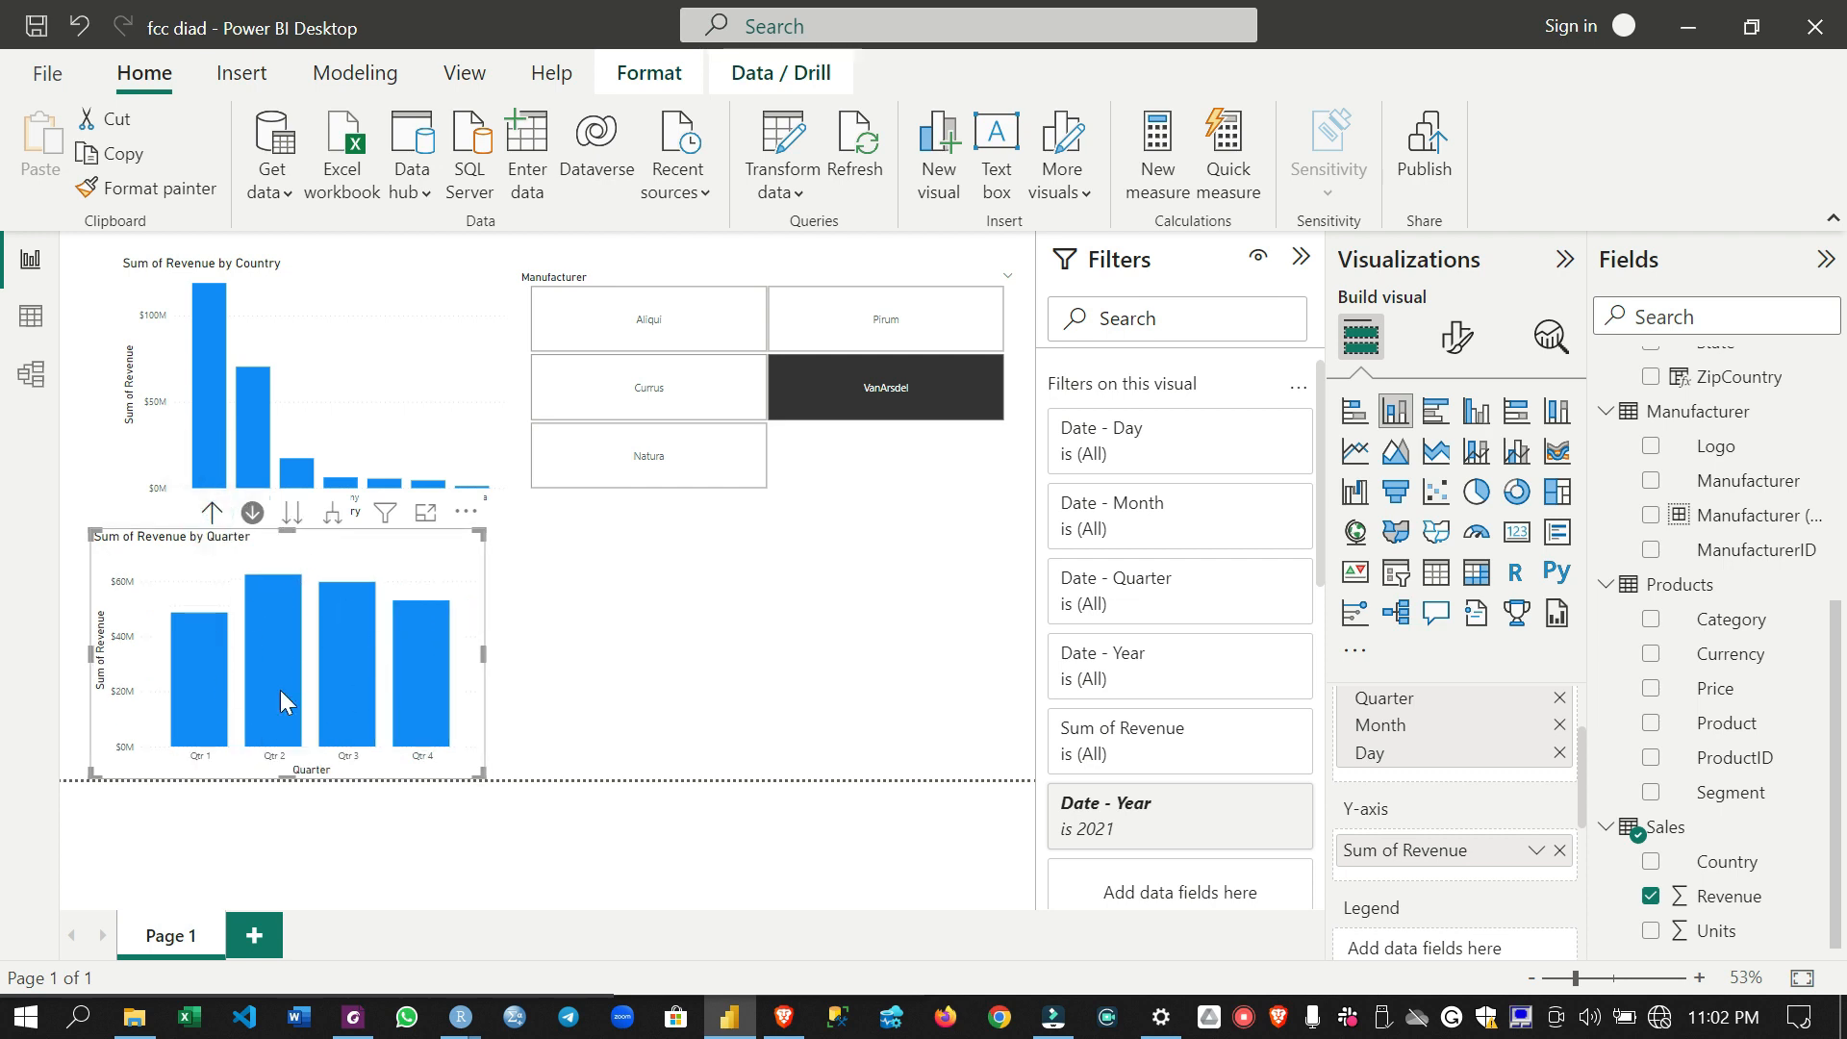
left_click(211, 513)
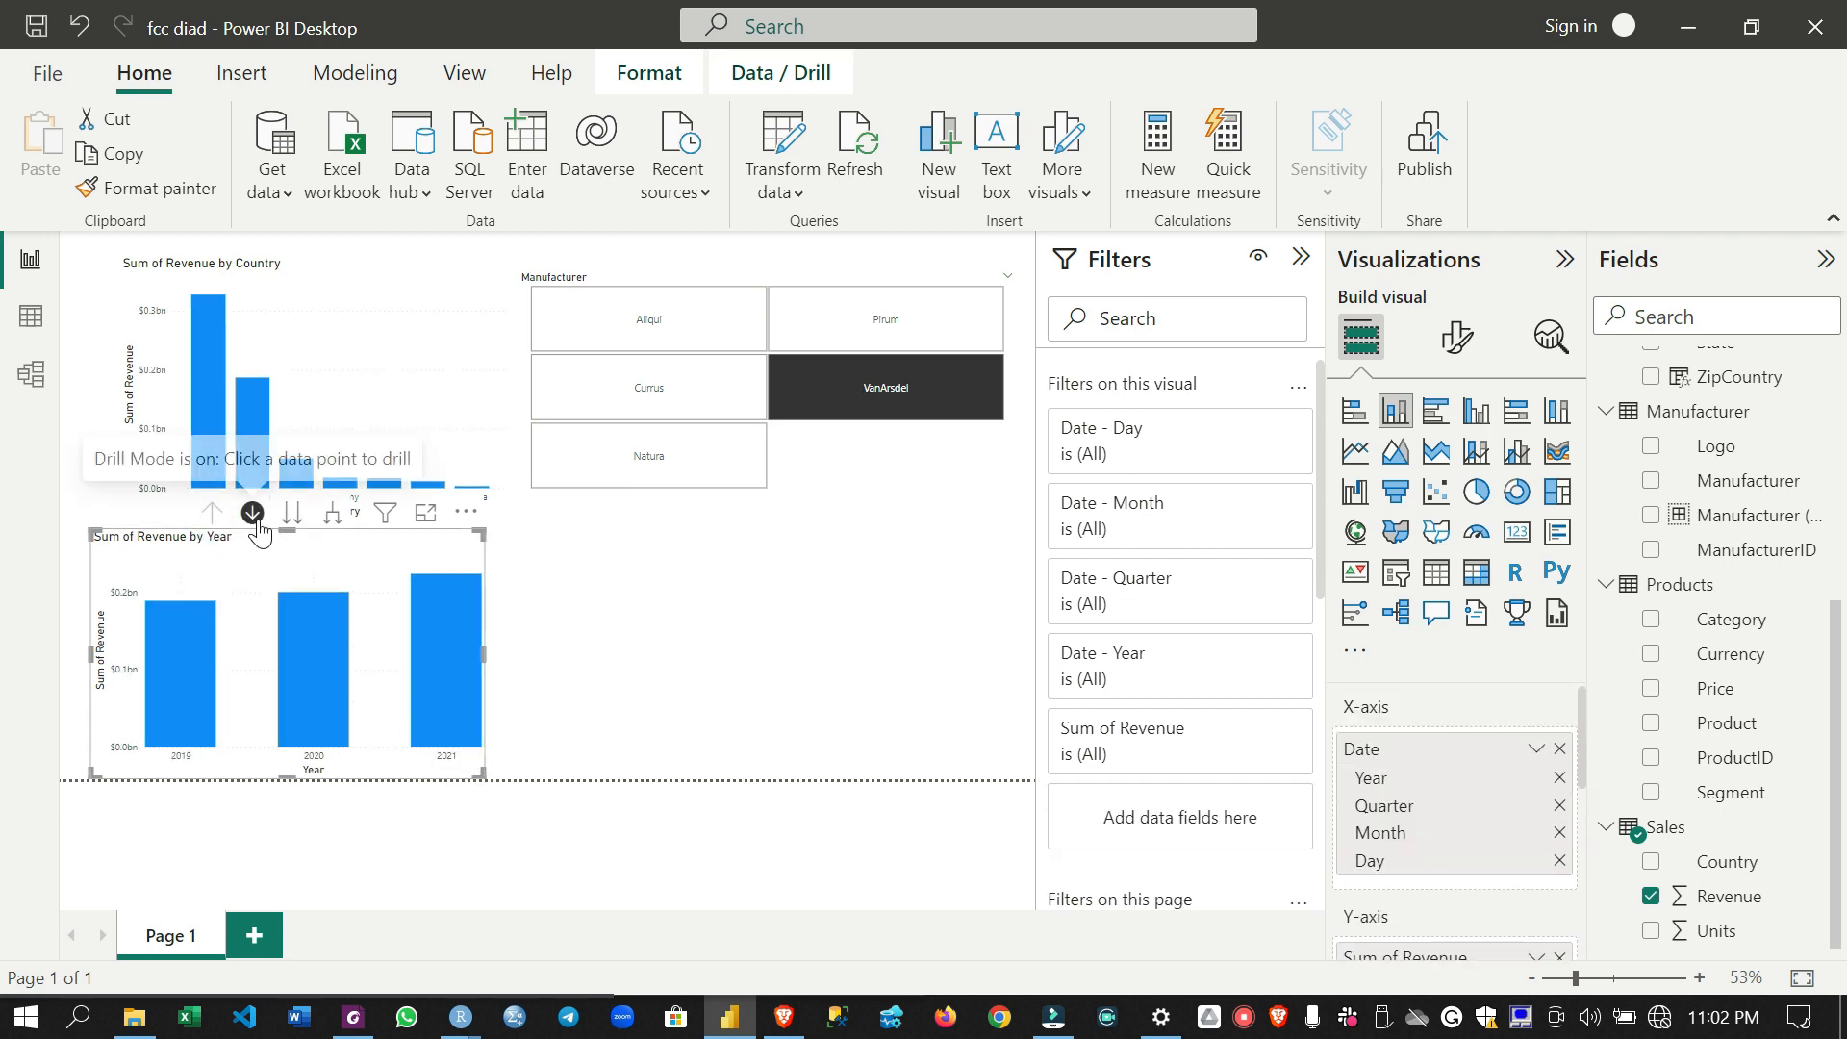
left_click(253, 512)
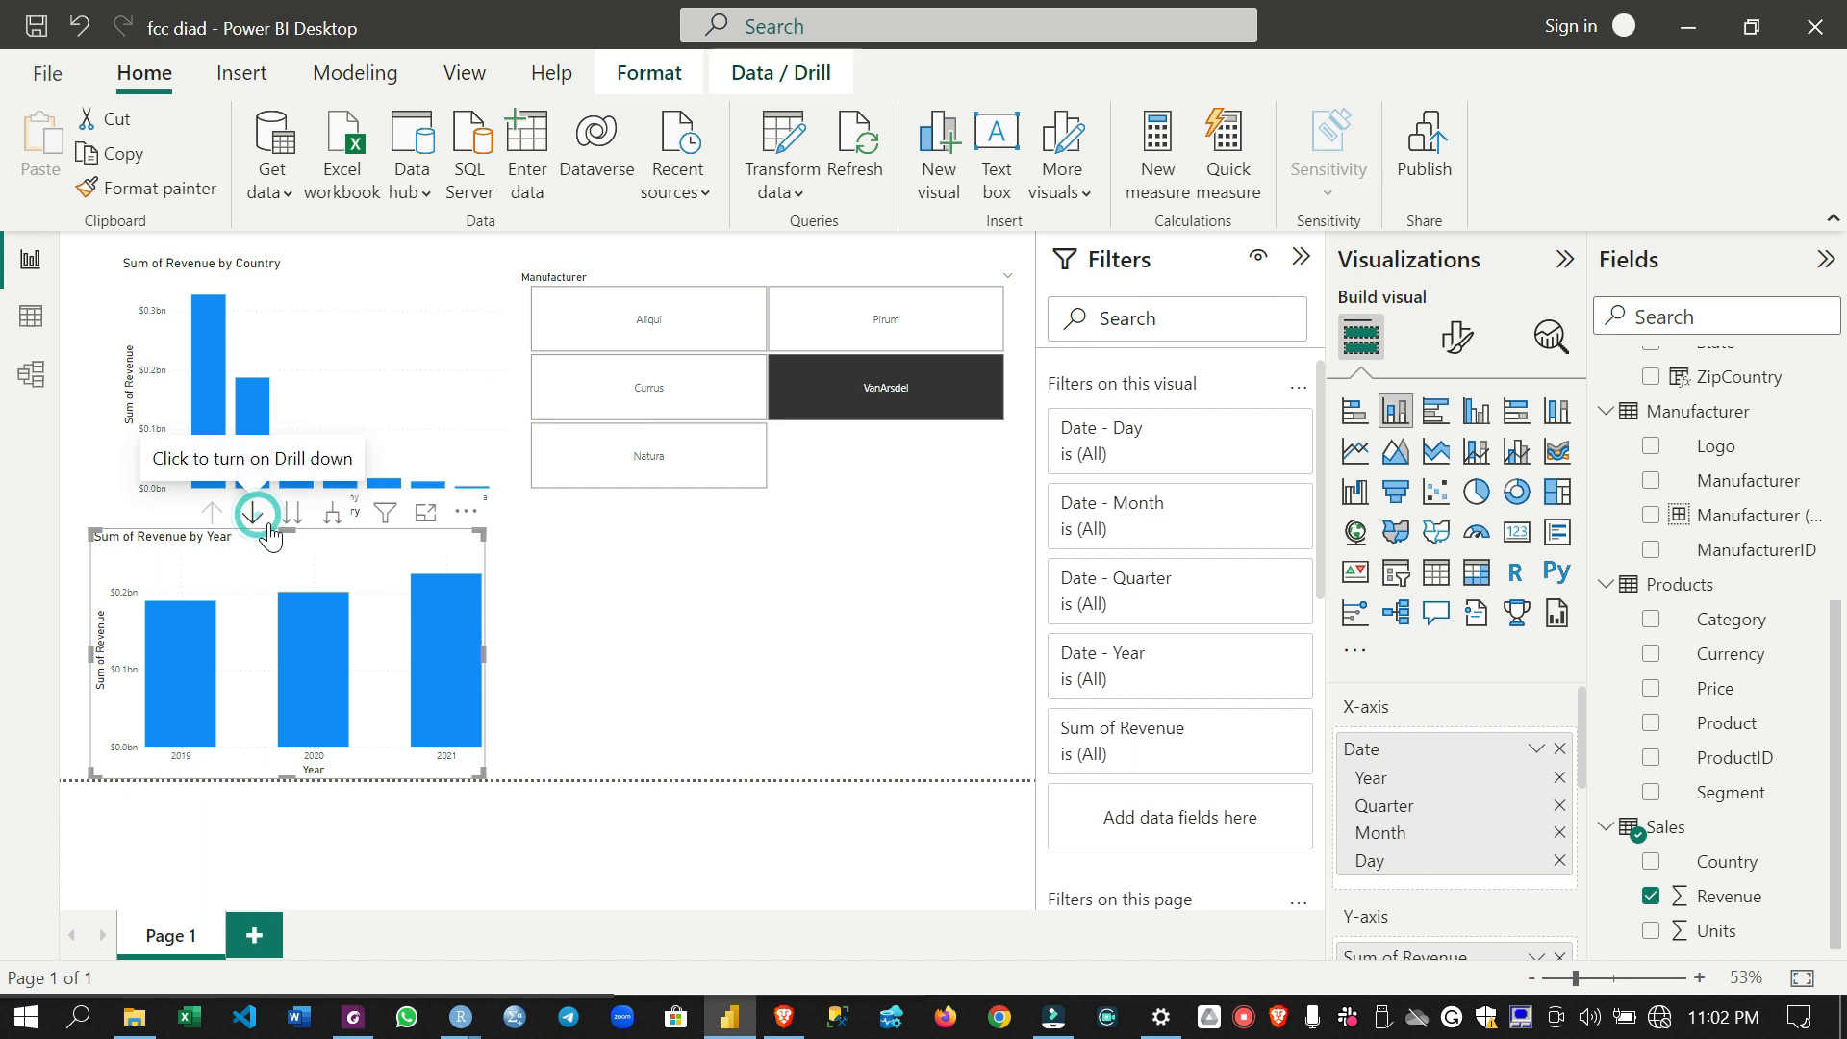
- Edit the interactions so the year chart filters the revenue by country chart, shifting the country chart aside to expose its interaction options
left_click(447, 639)
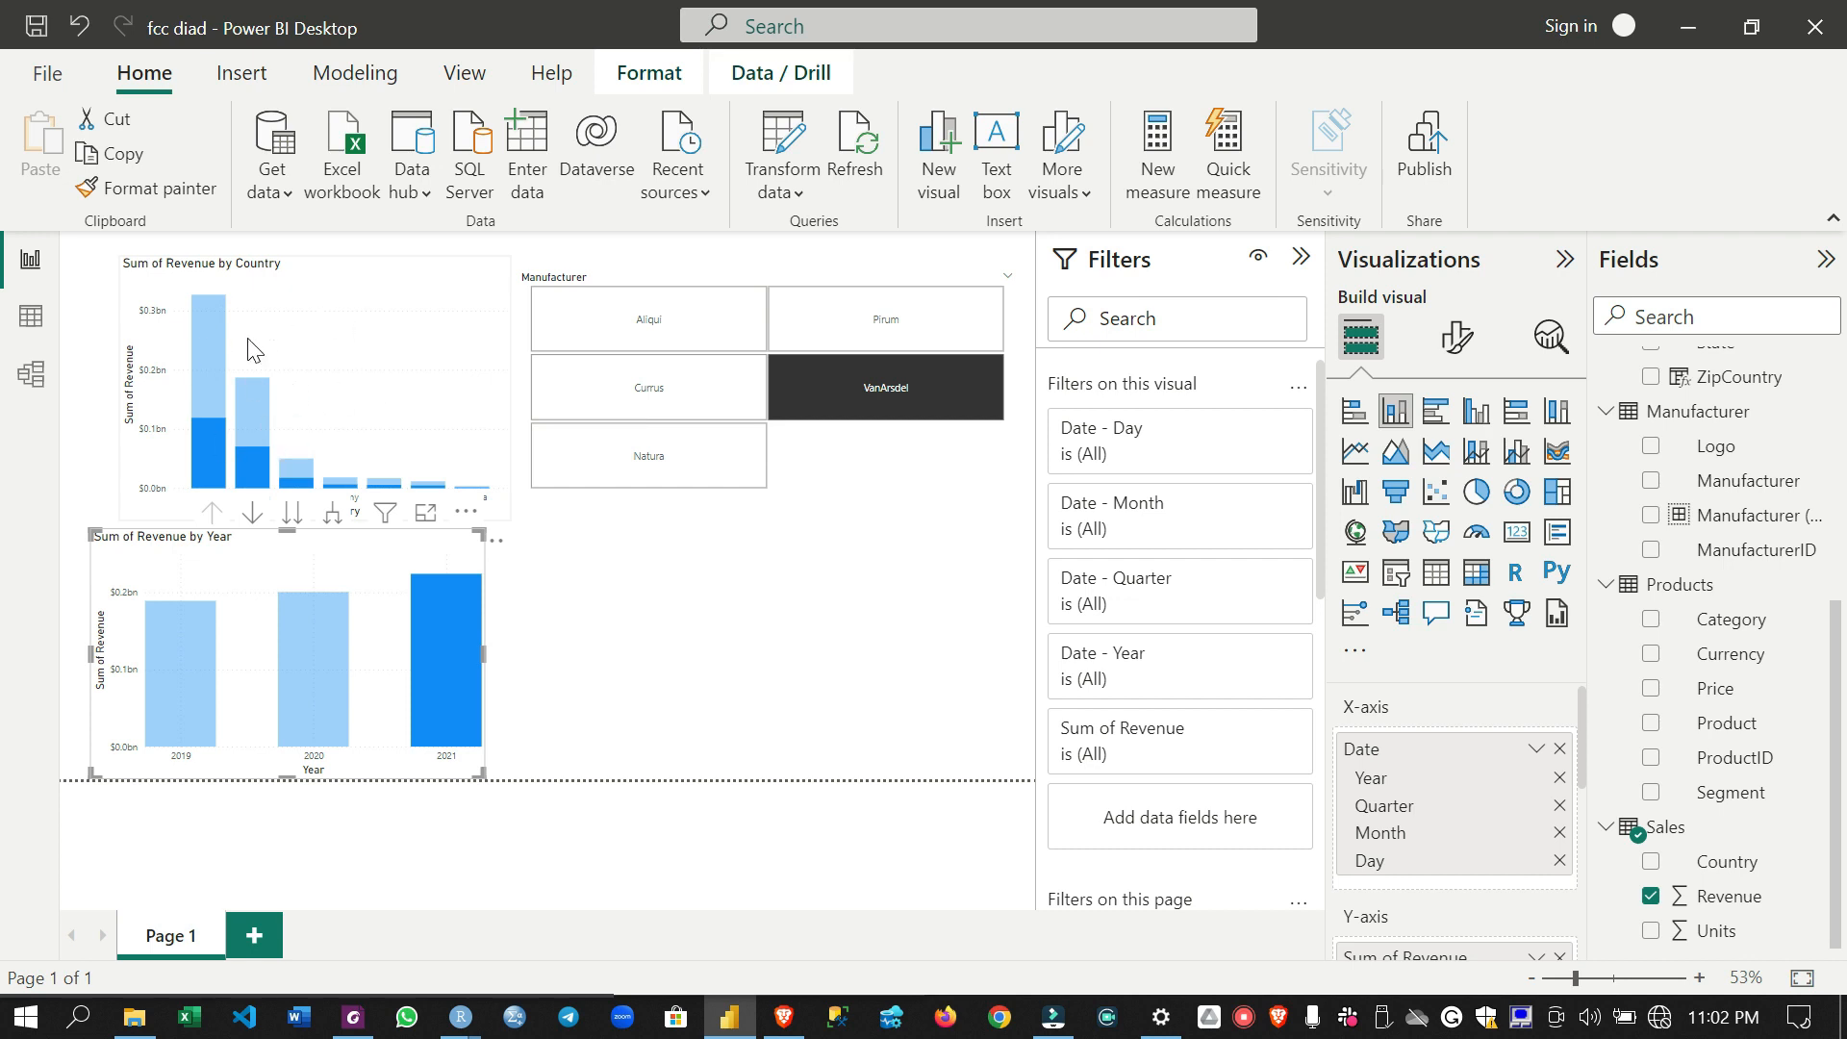
left_click(635, 77)
left_click(61, 188)
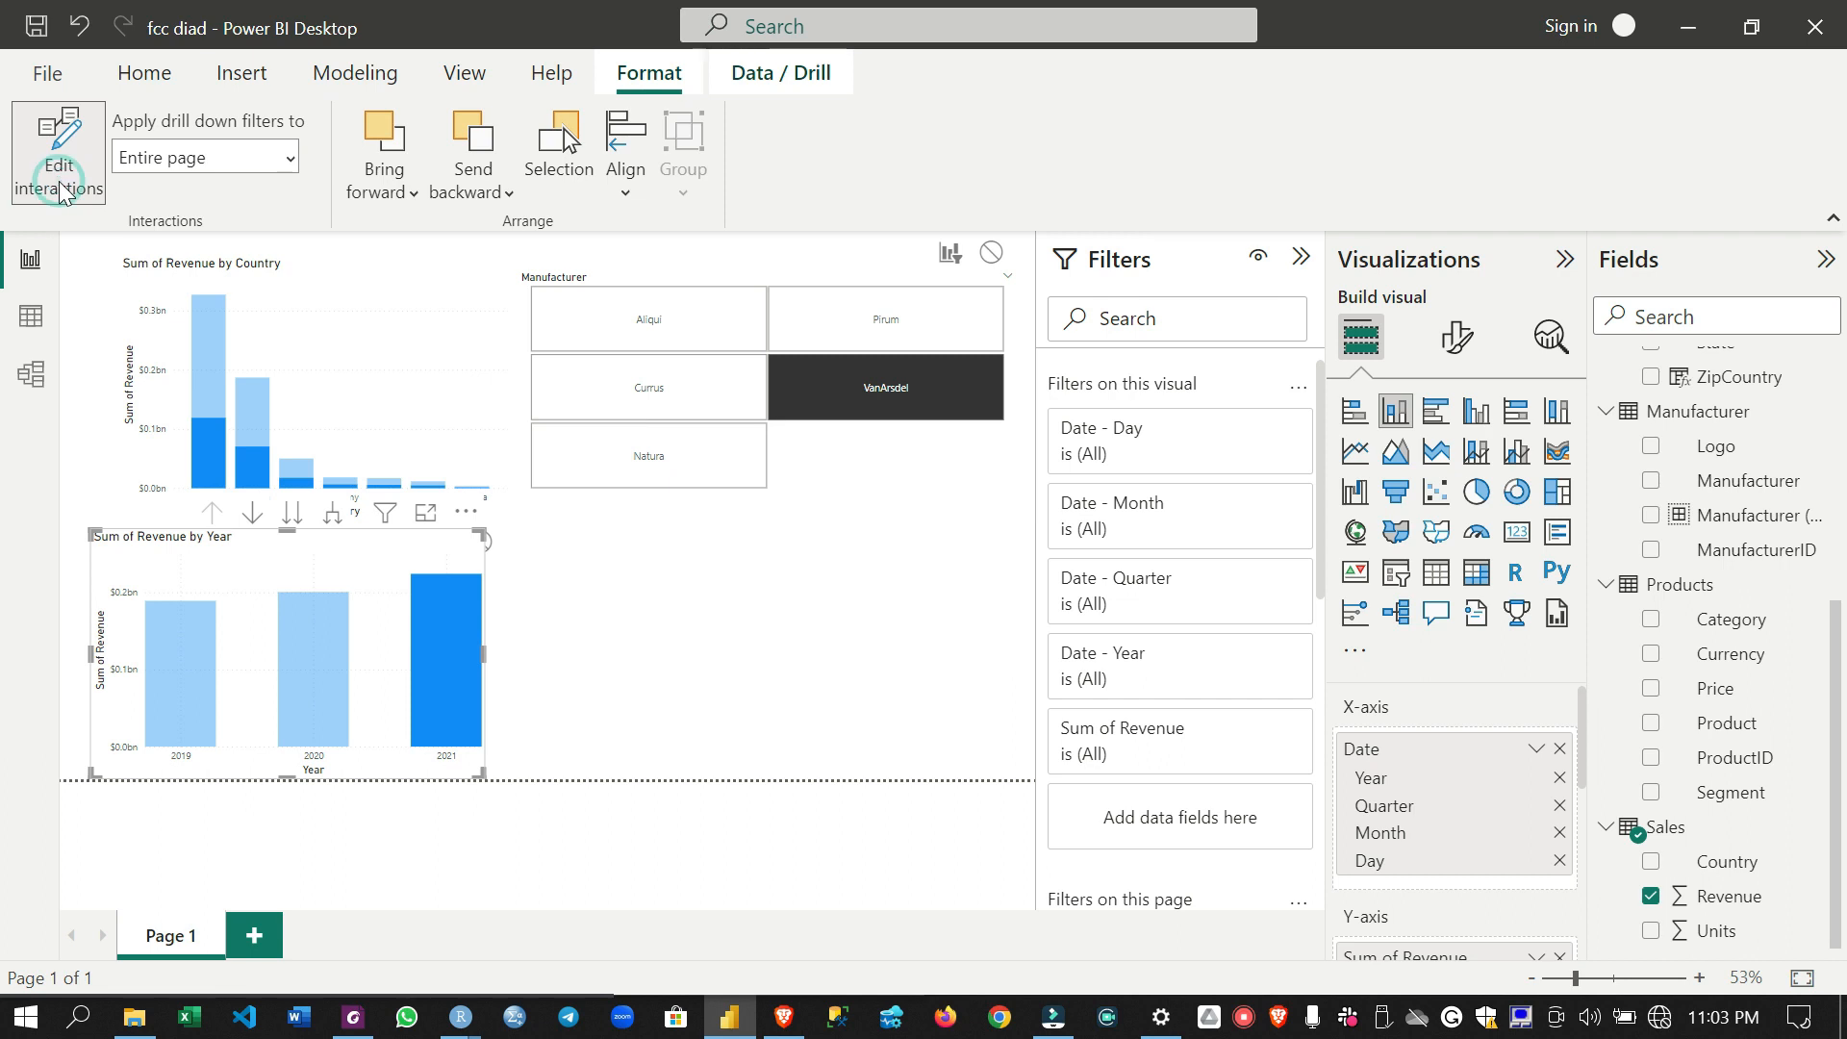
left_click_drag(420, 336, 639, 363)
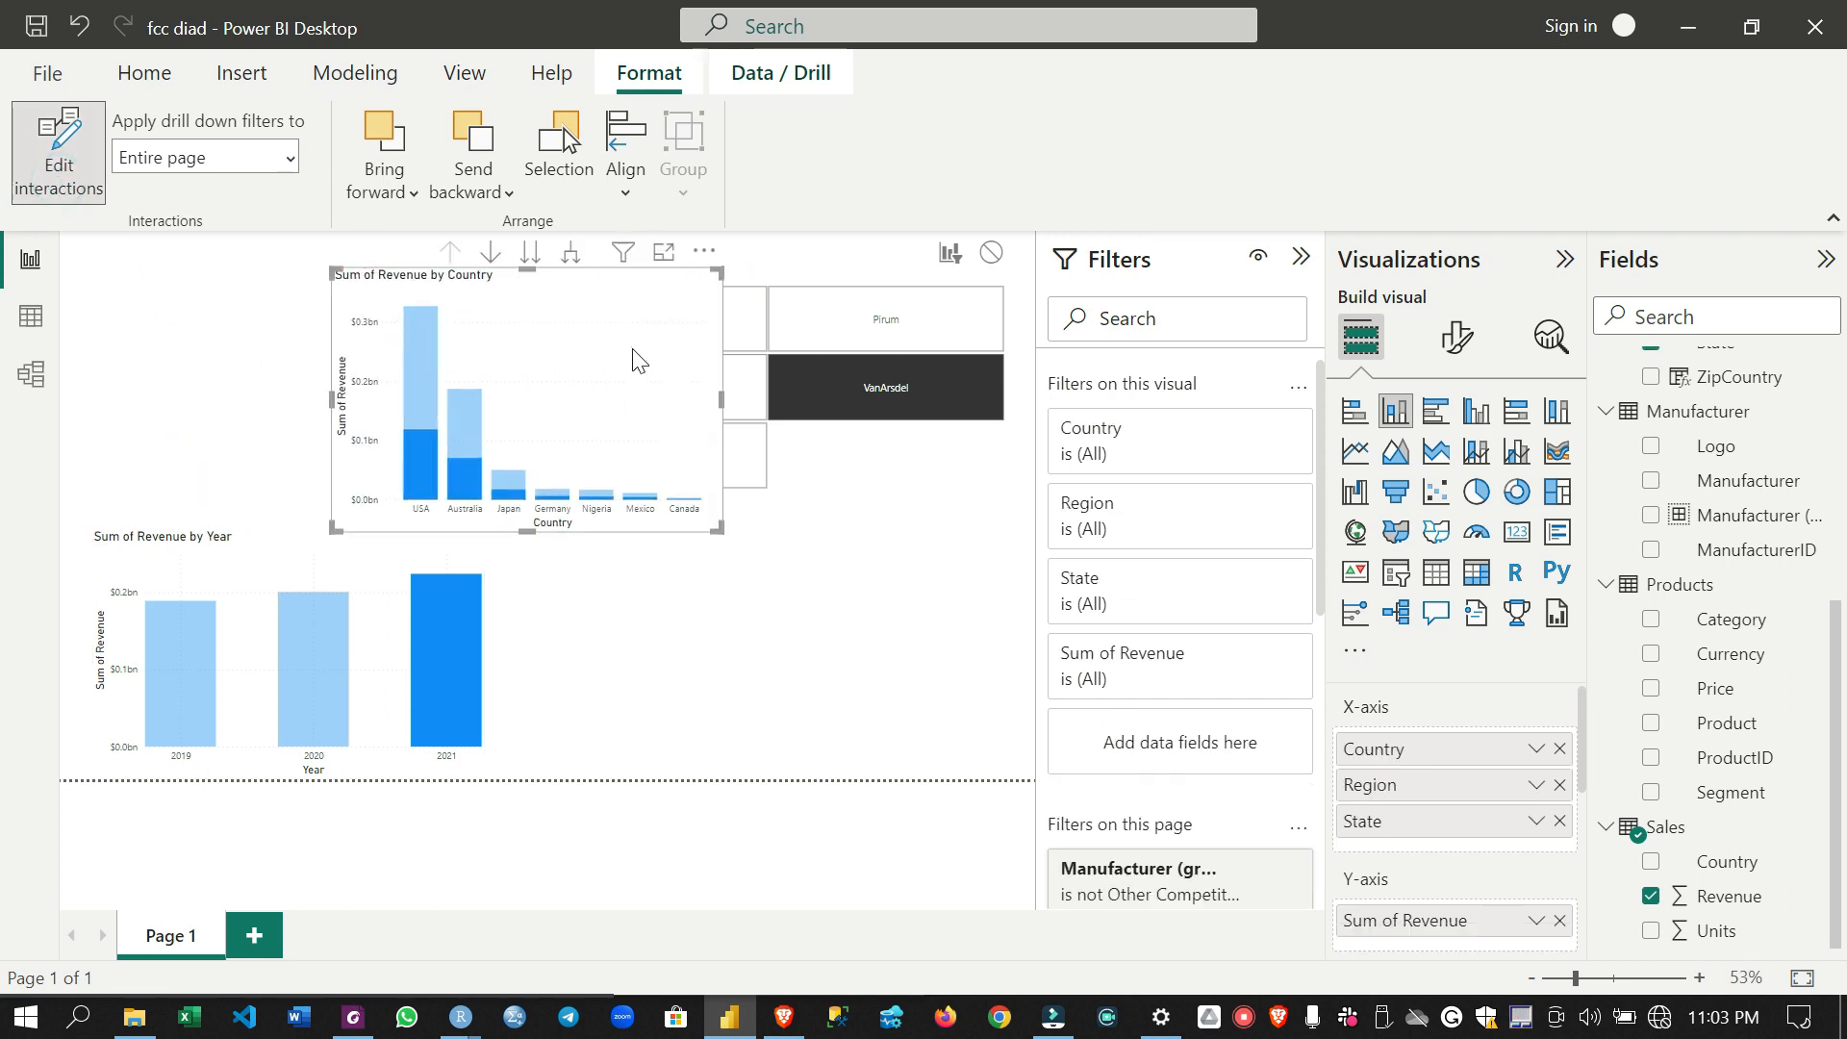
left_click(474, 558)
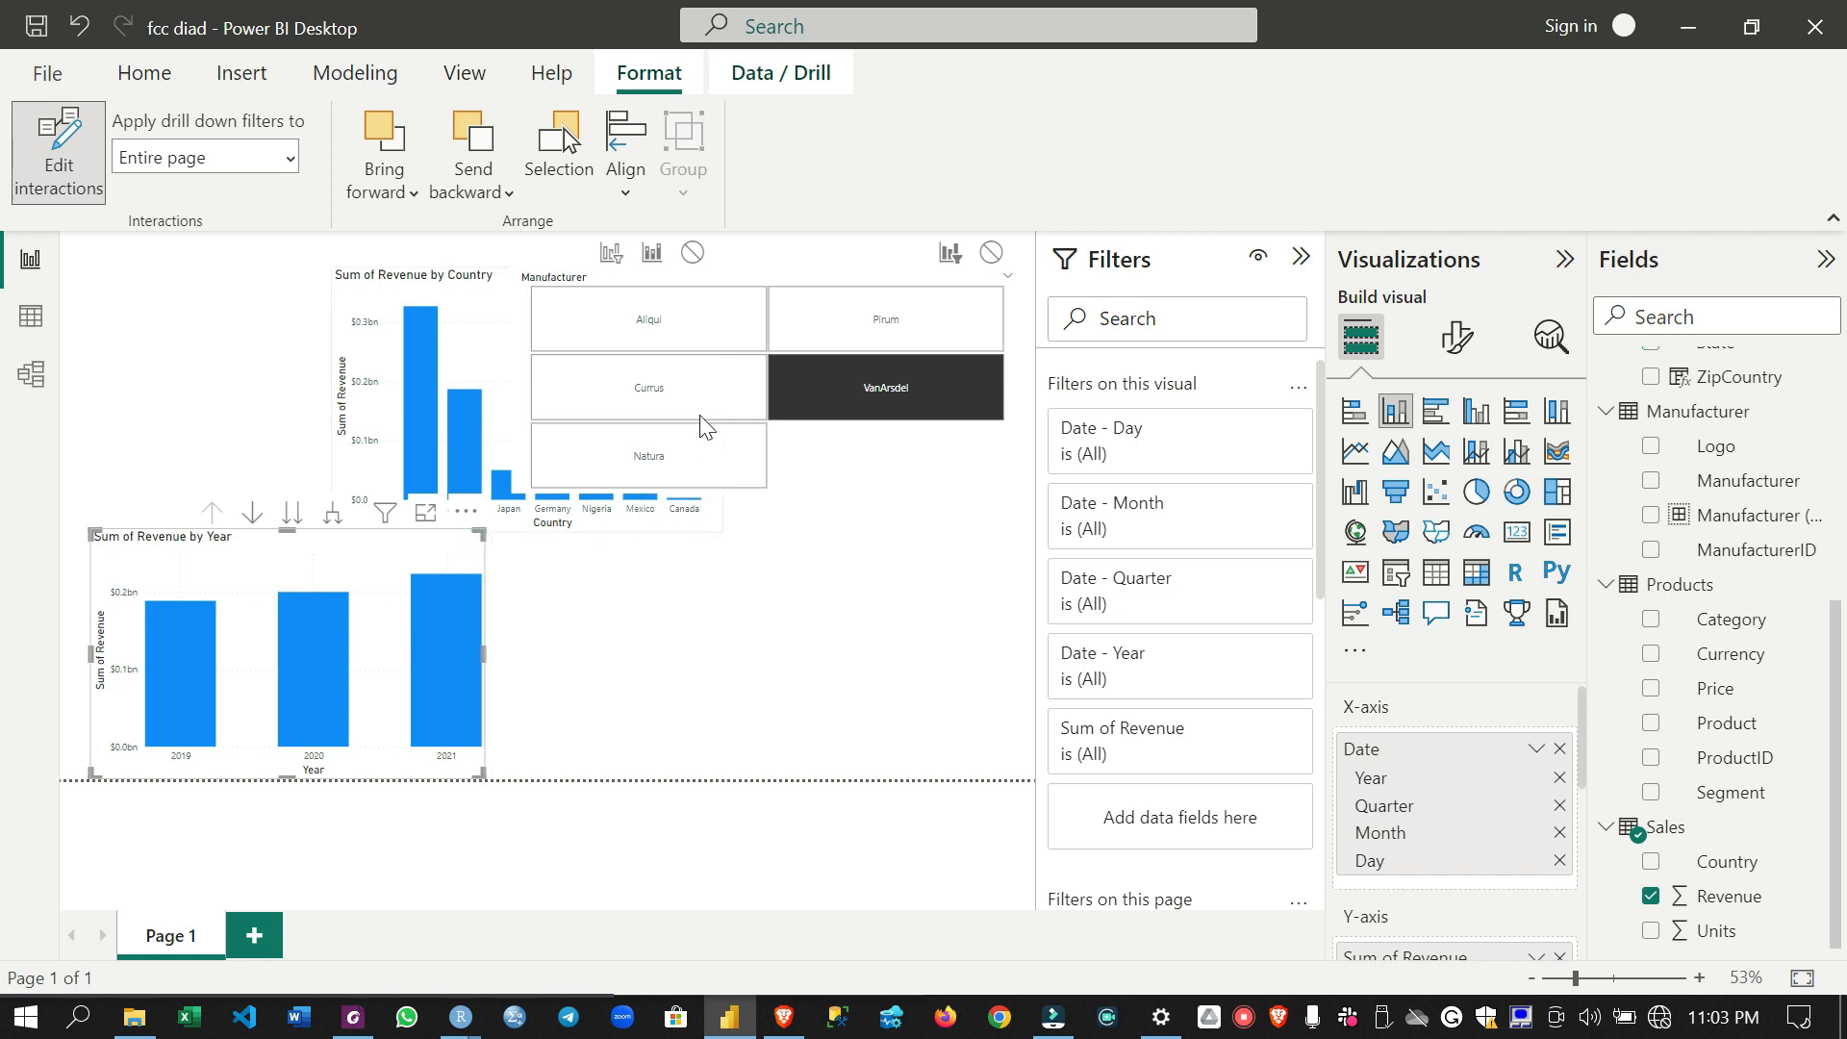
left_click(611, 255)
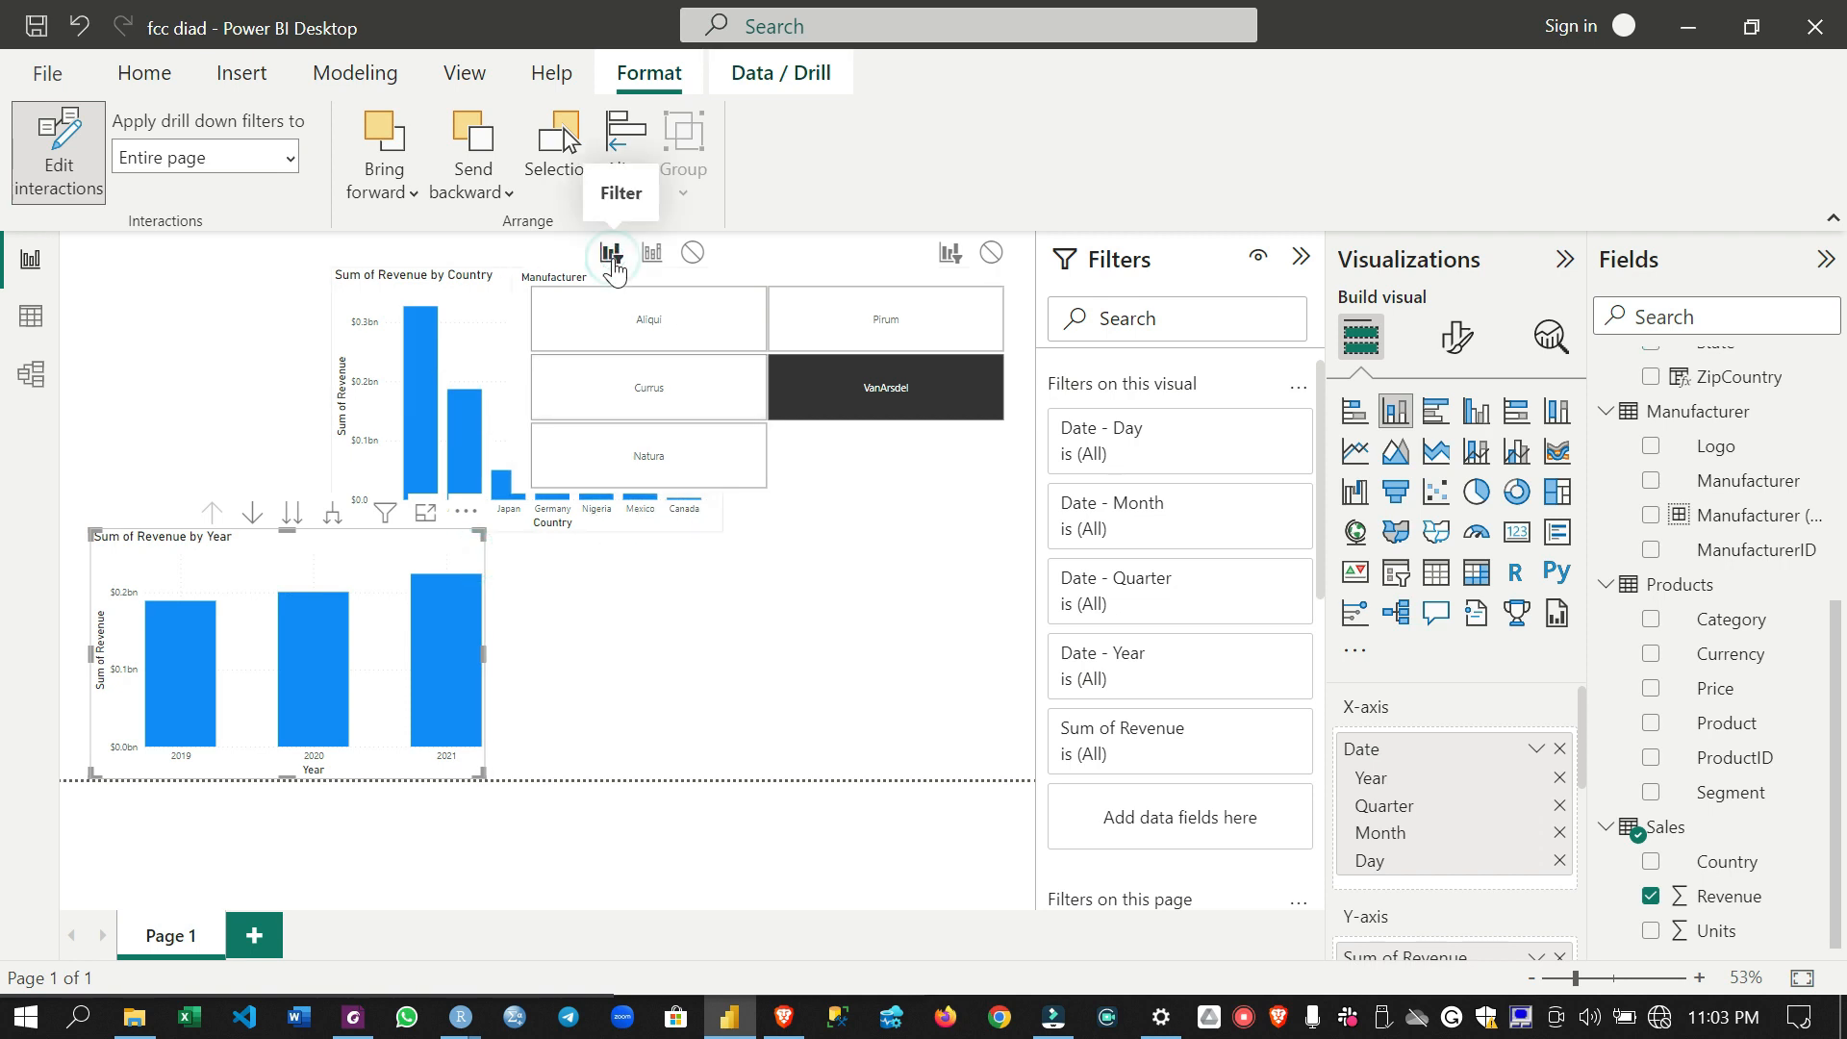
- Move the revenue by country chart to the page's upper-left corner, above the year chart, and turn off interaction editing
left_click(549, 262)
left_click(469, 257)
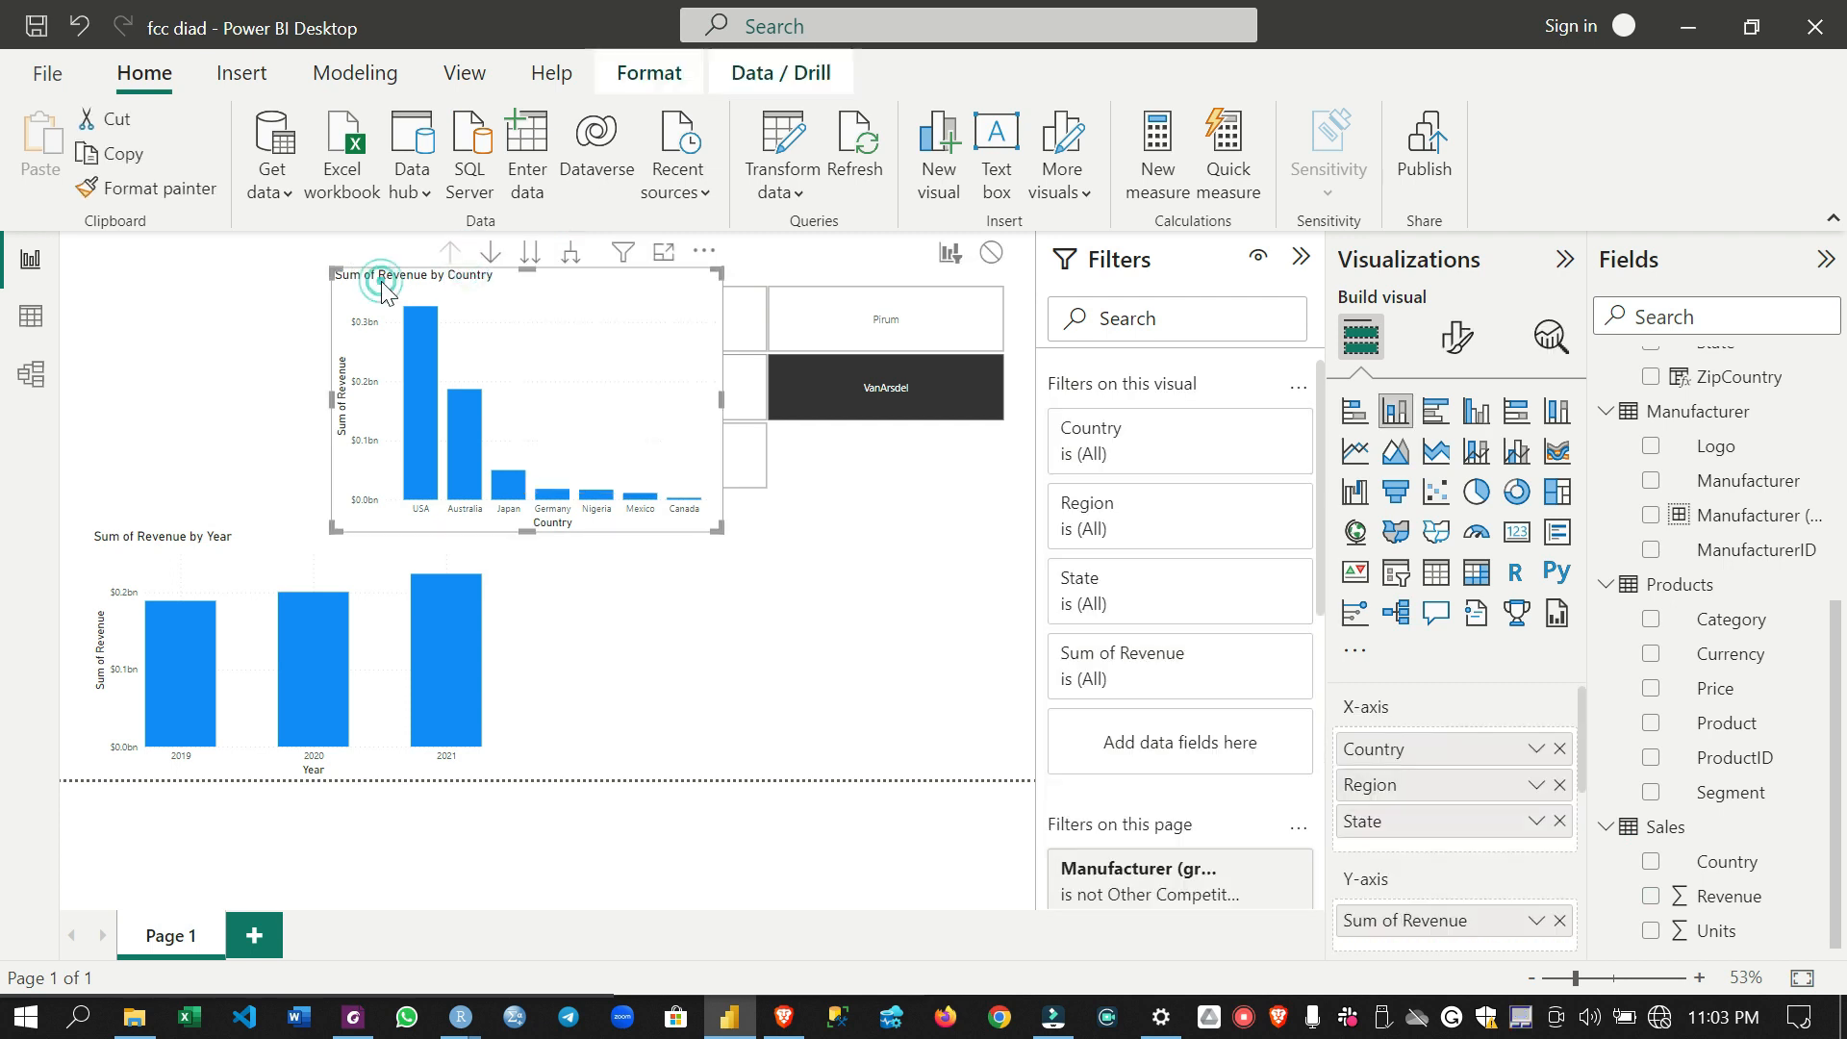
left_click_drag(381, 280, 118, 246)
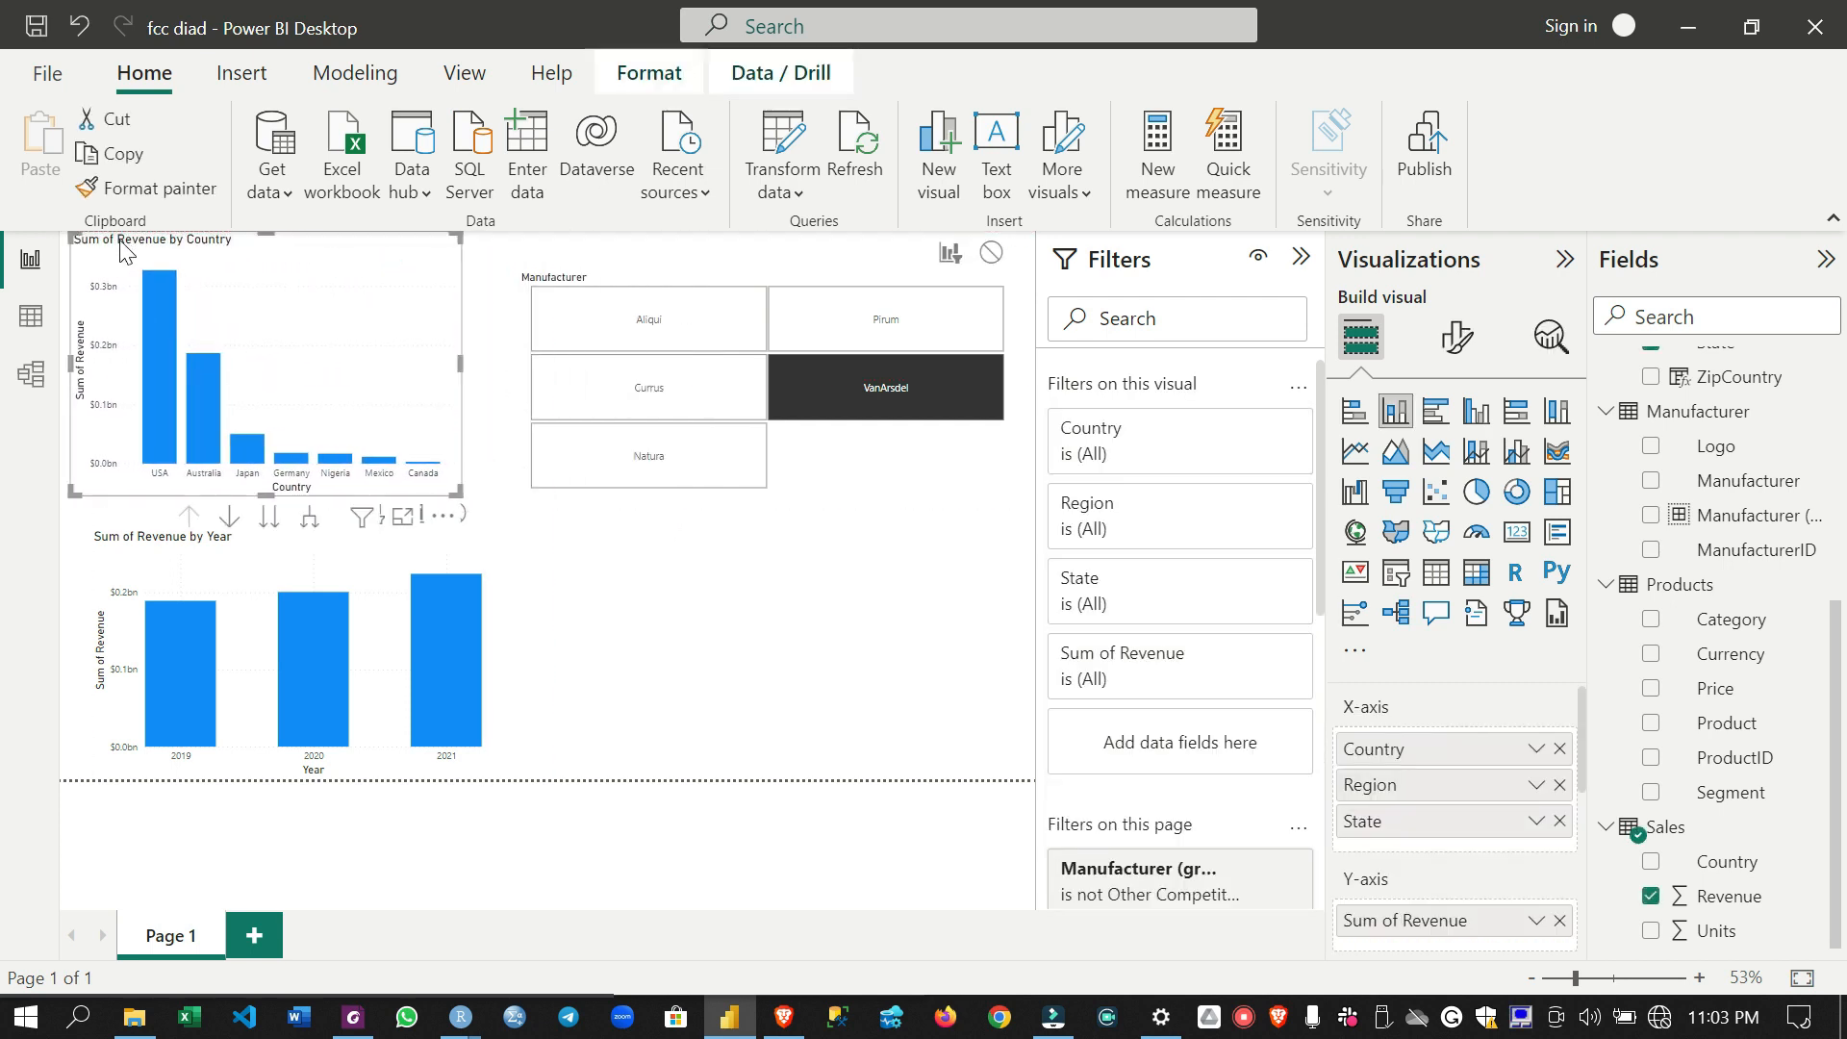
left_click(645, 81)
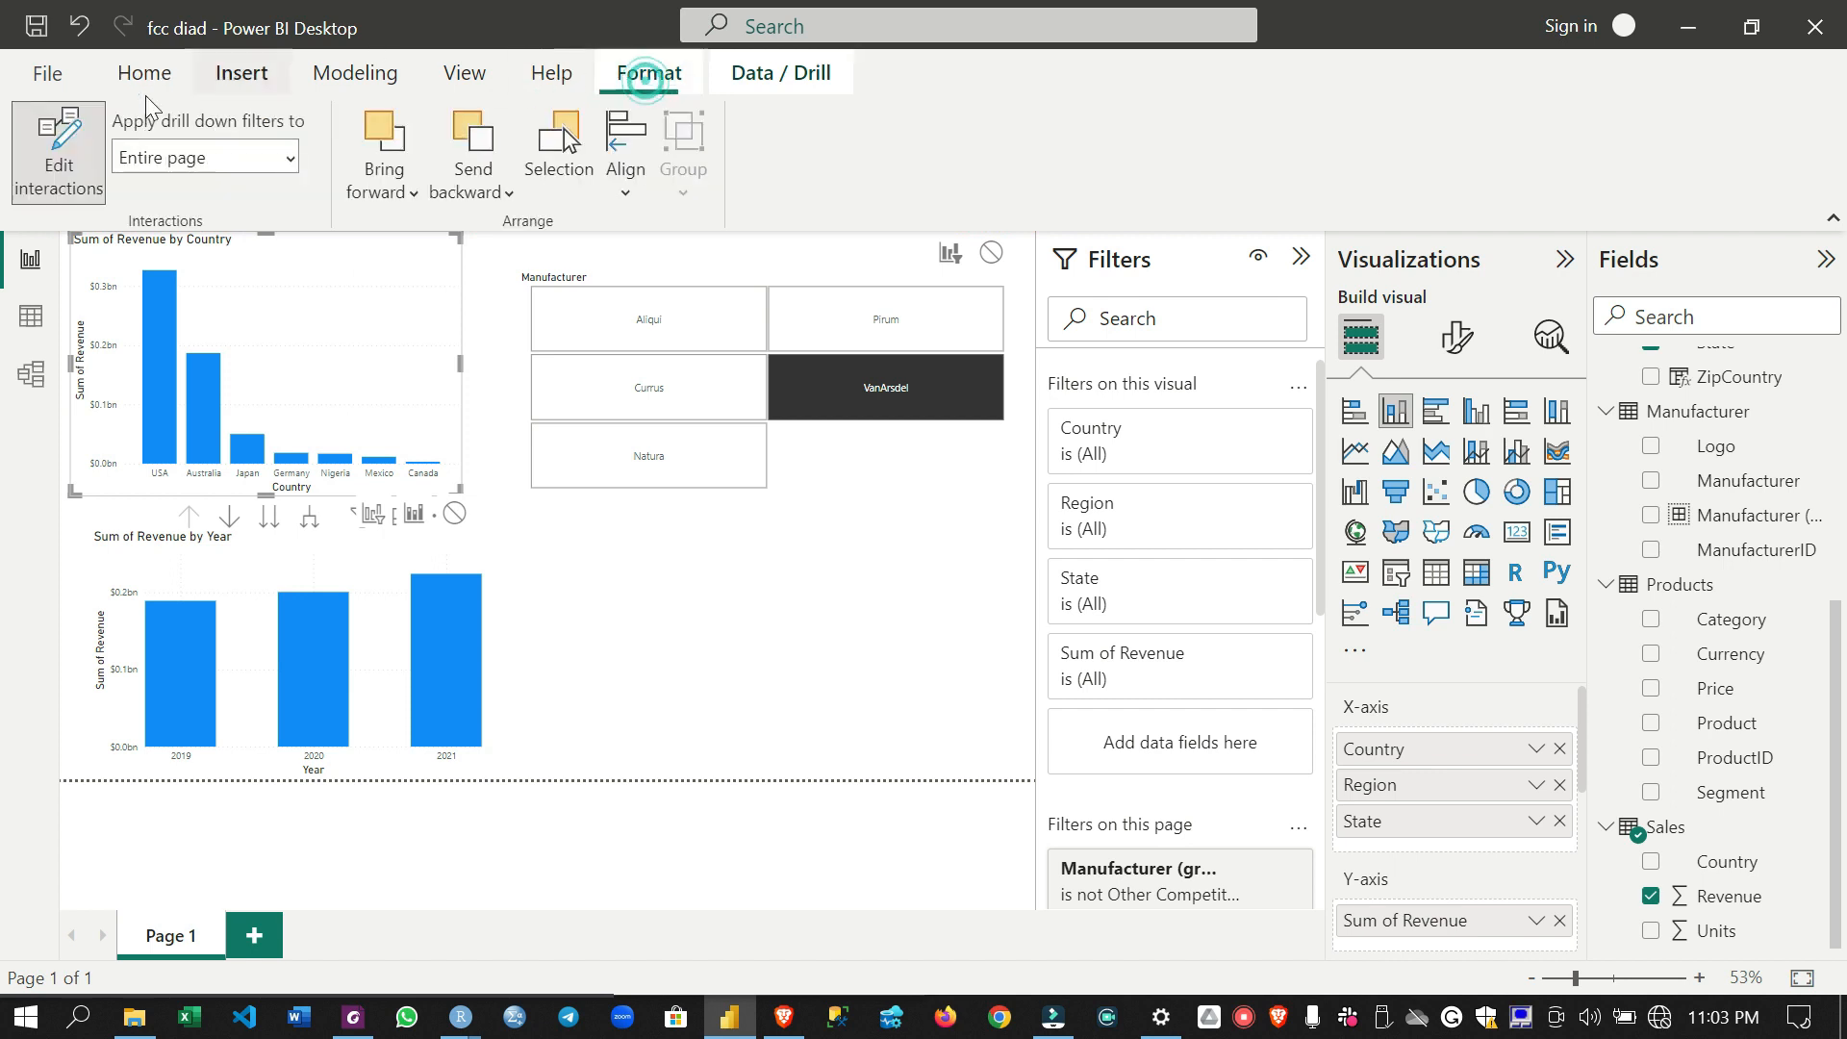
left_click(65, 183)
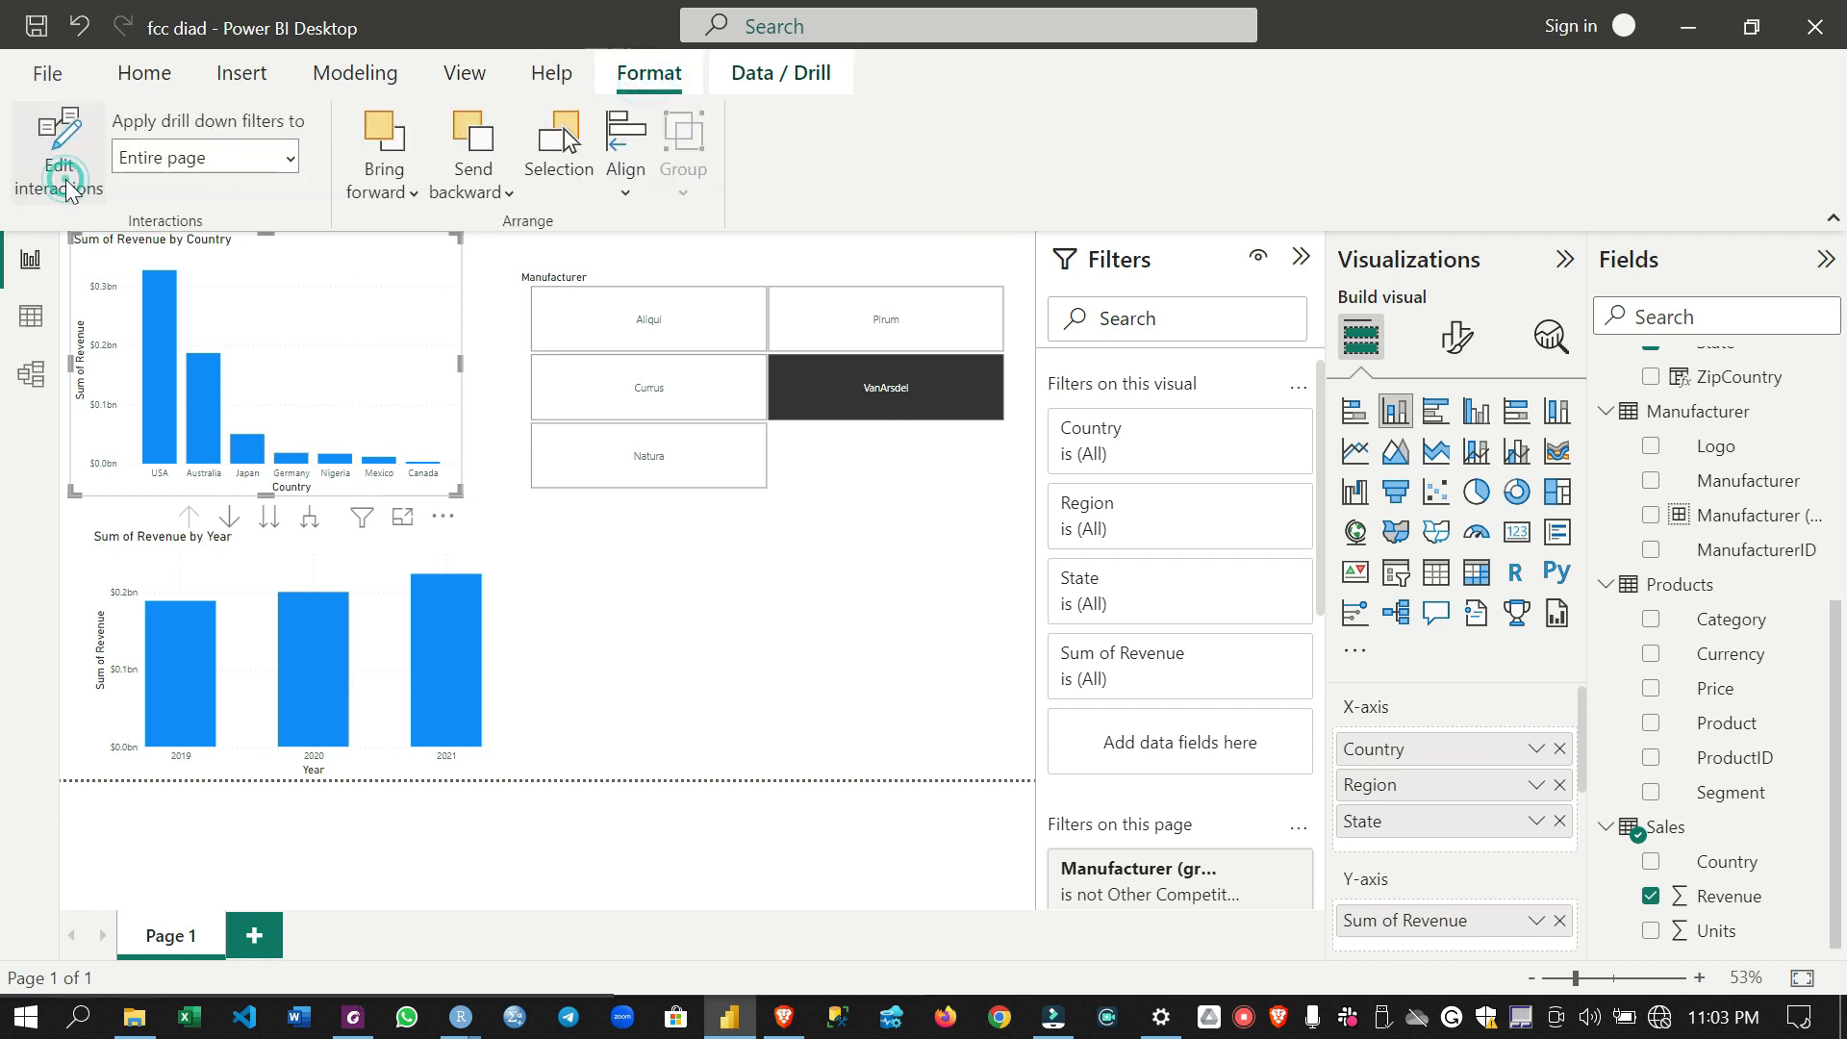
- Test the filtering of the country chart by selecting and clearing the 2019 and 2021 columns
left_click(196, 701)
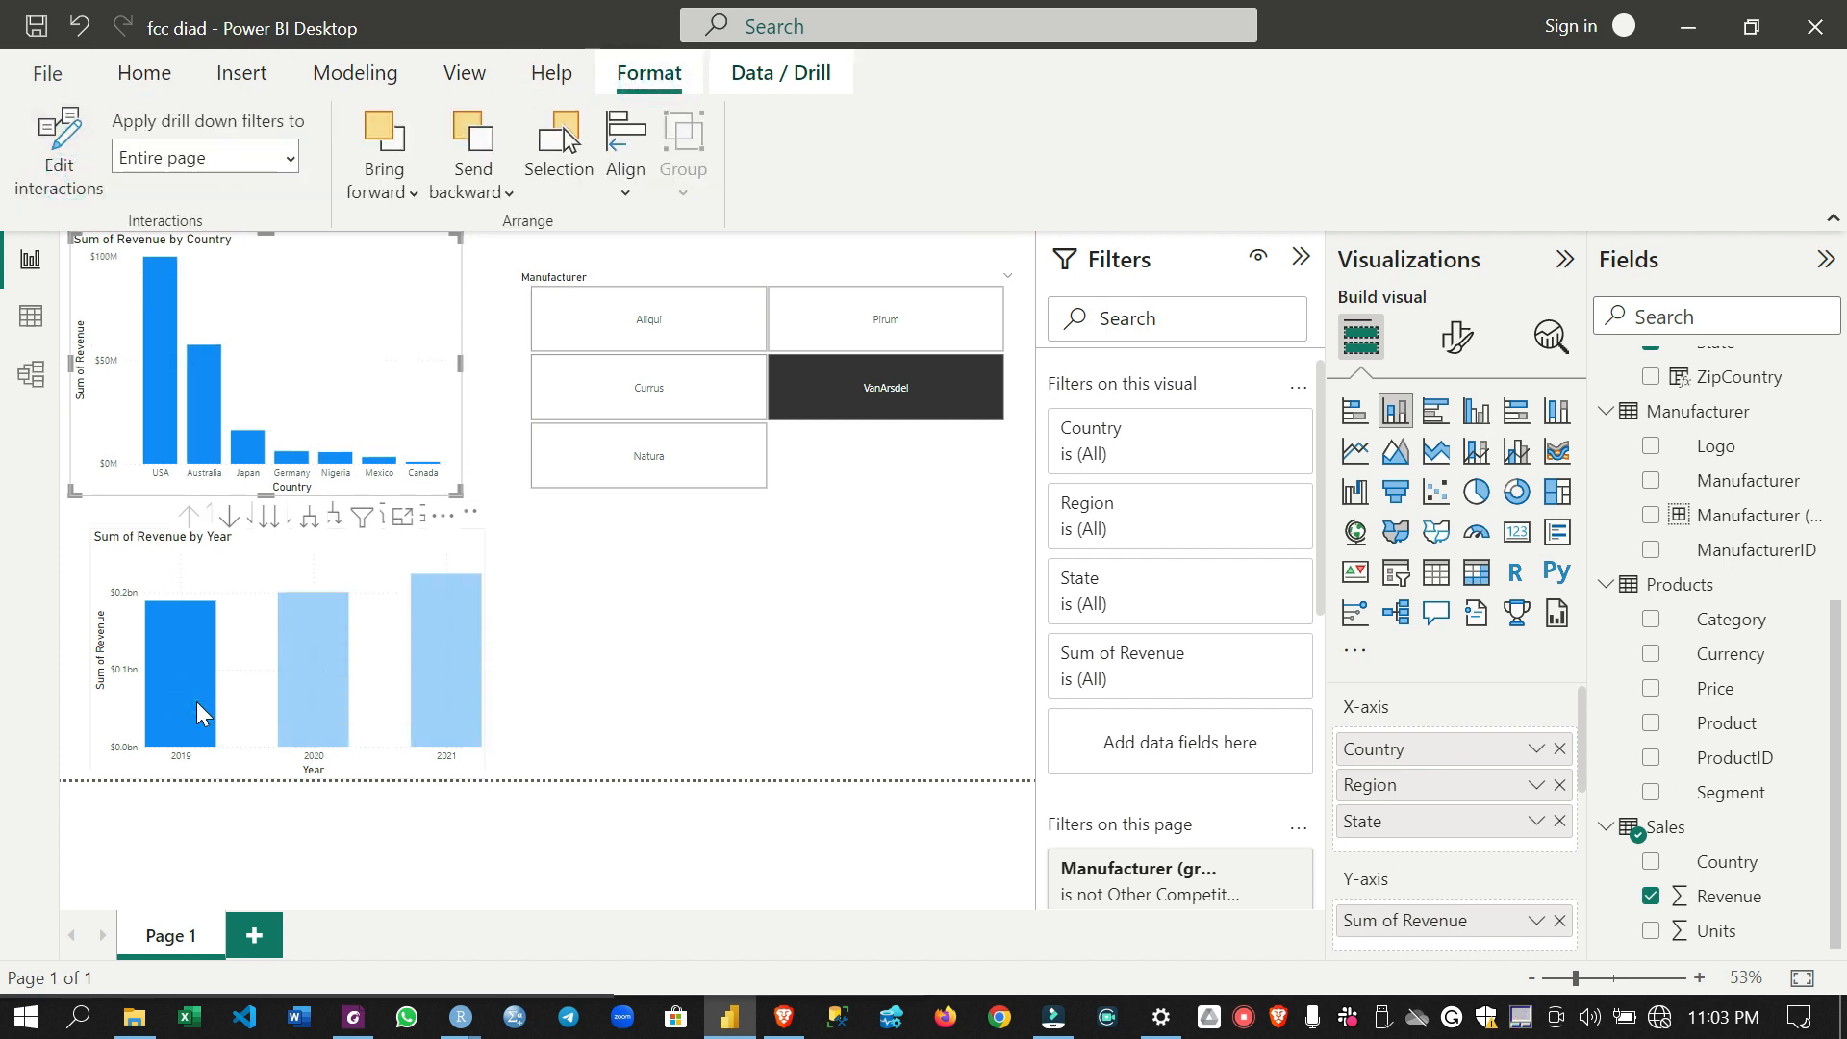
left_click(198, 701)
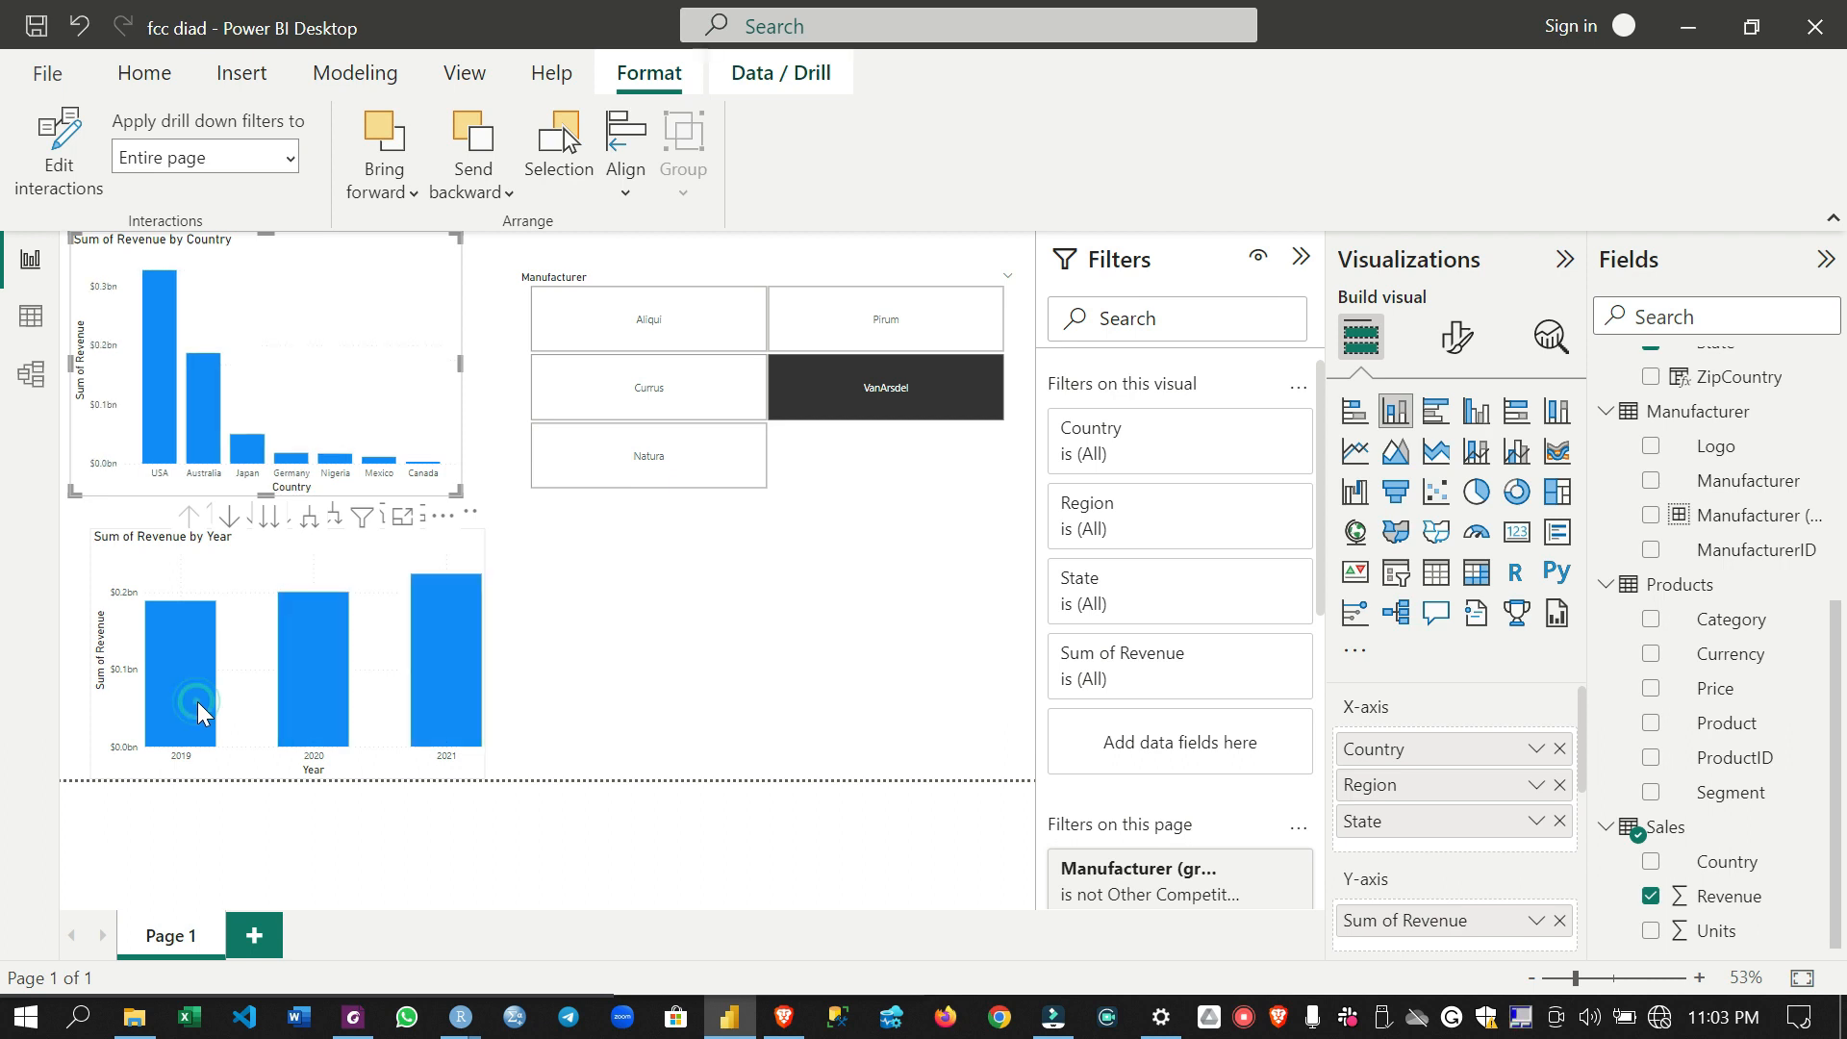
left_click(458, 706)
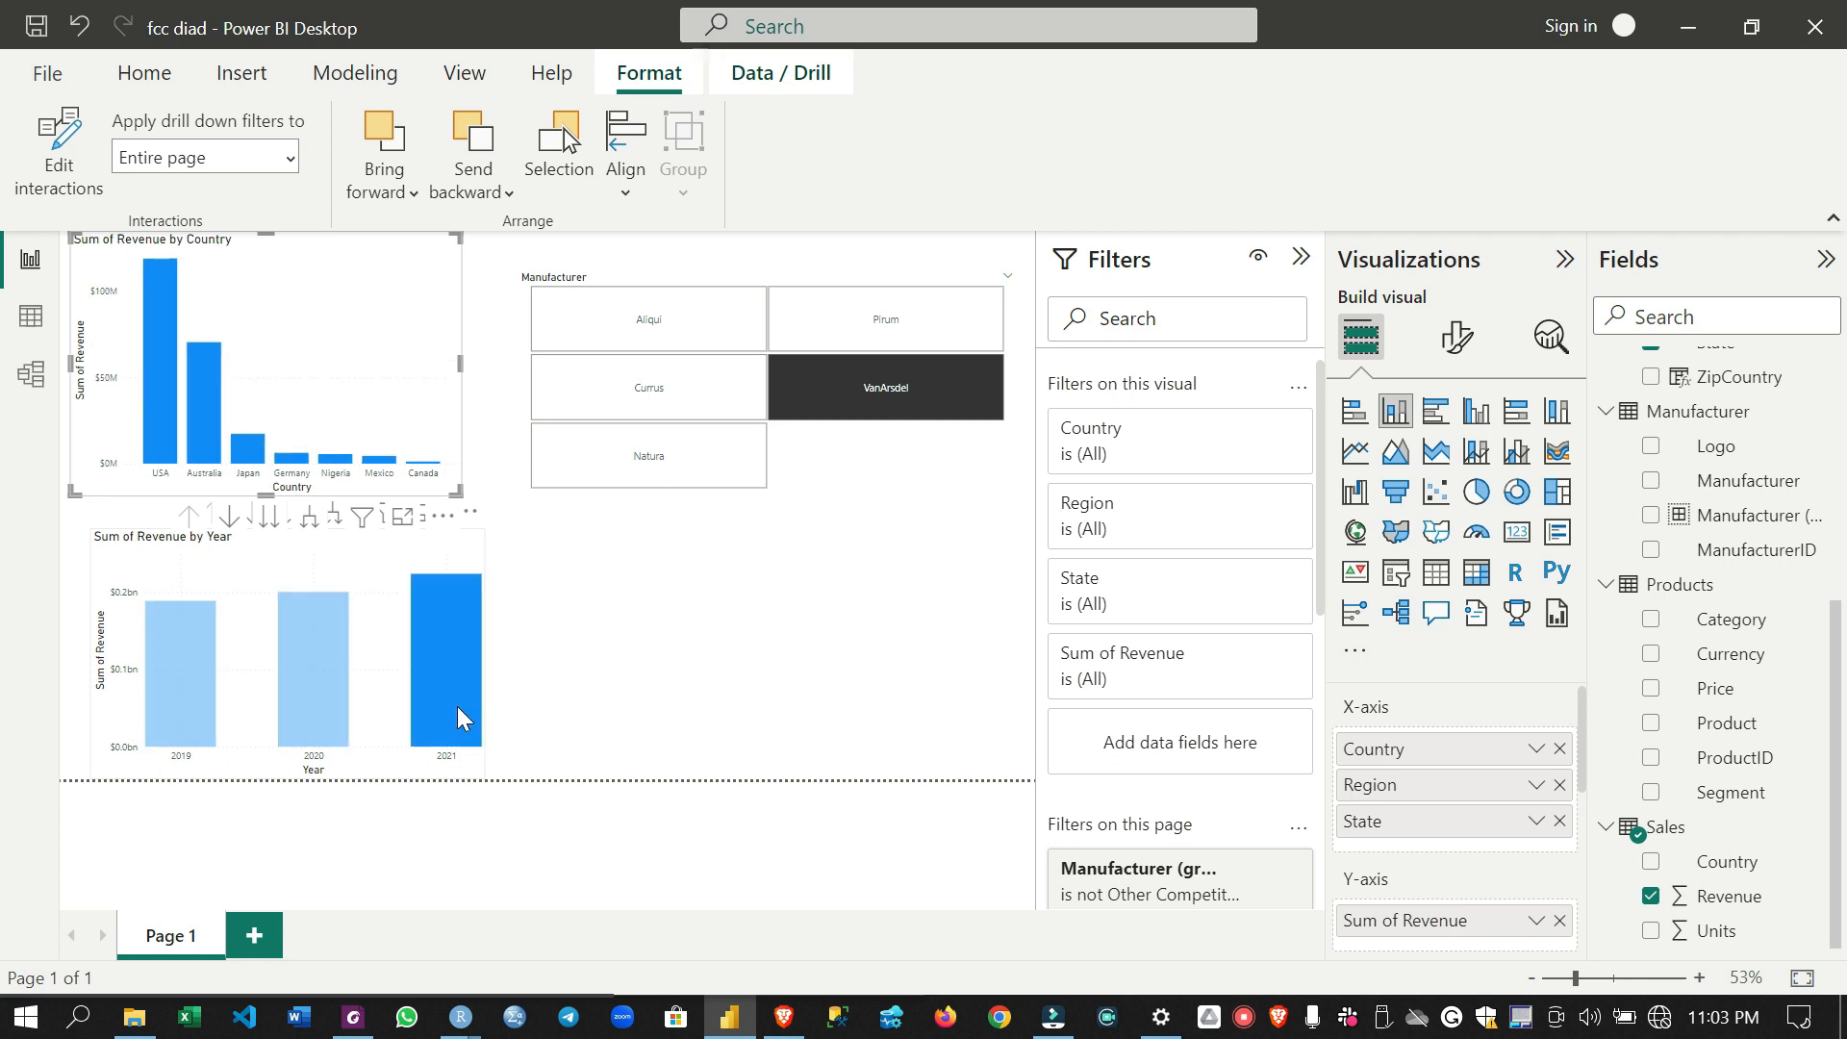
left_click(458, 707)
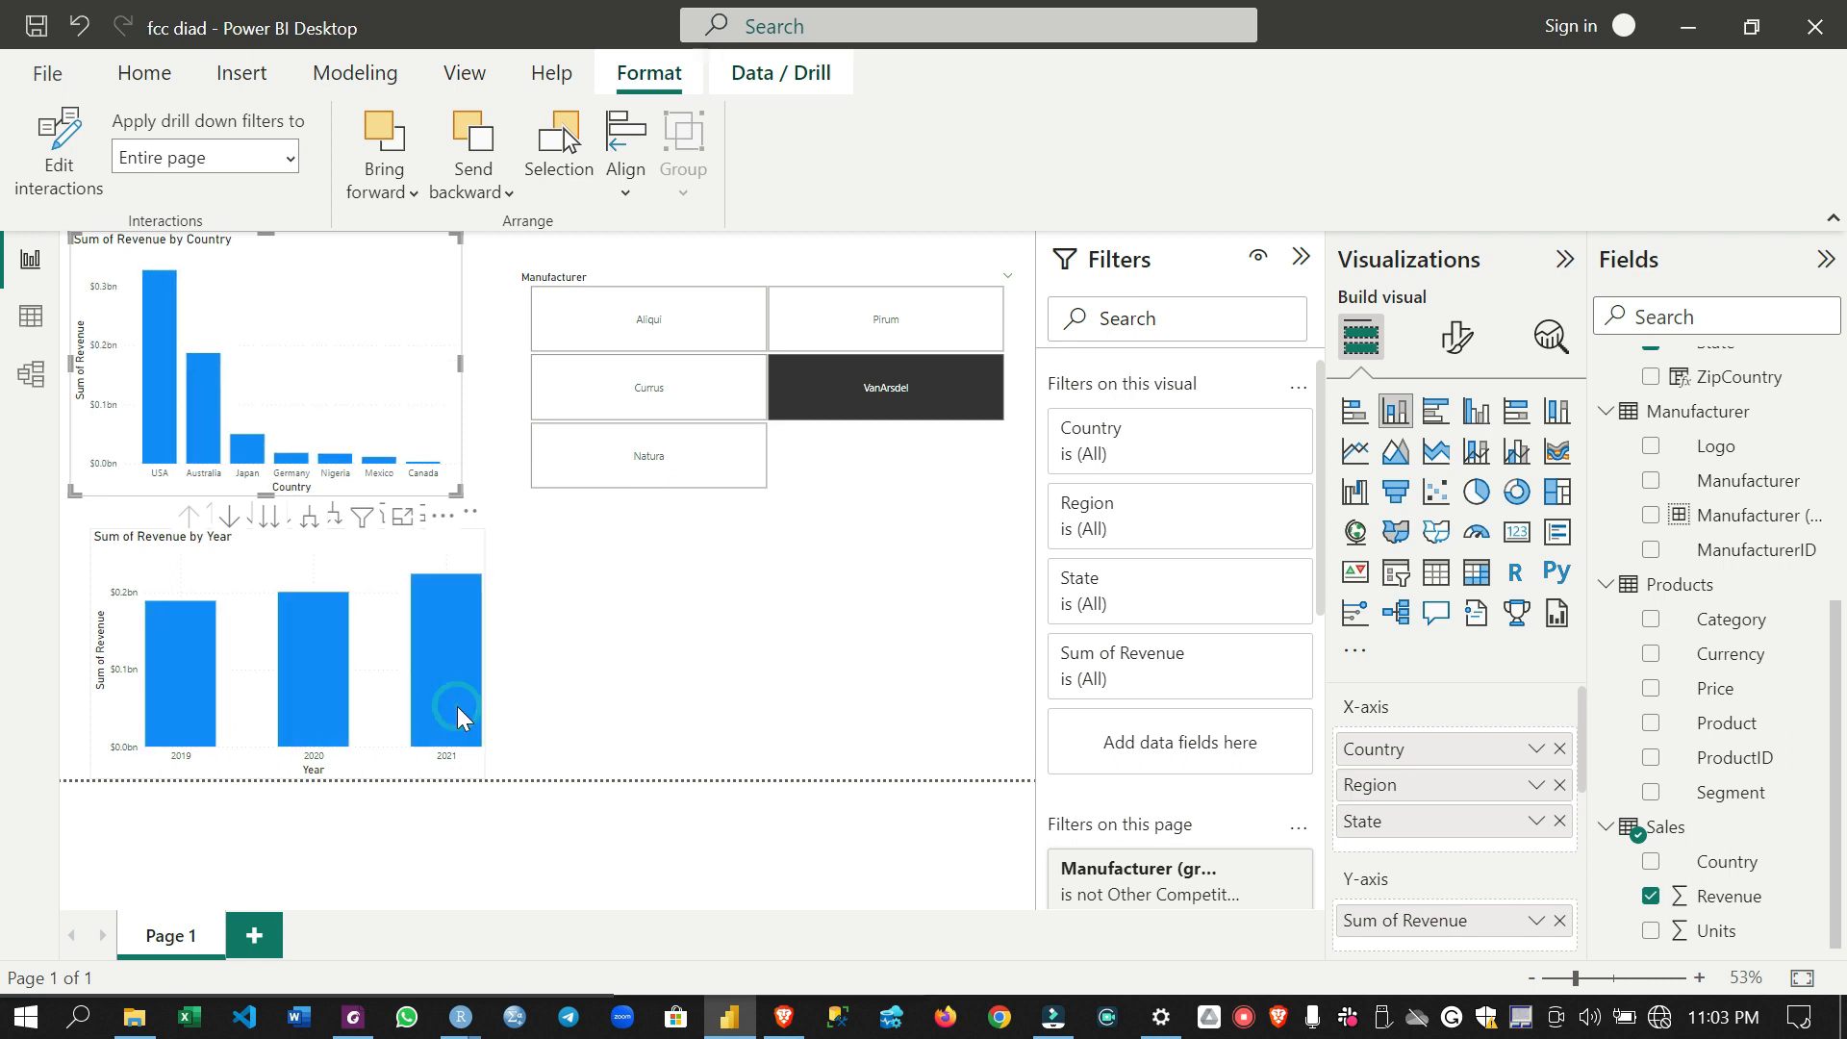
- Edit the interactions so the country chart filters the revenue by year chart, moving the year chart aside to expose its interaction options
left_click(211, 419)
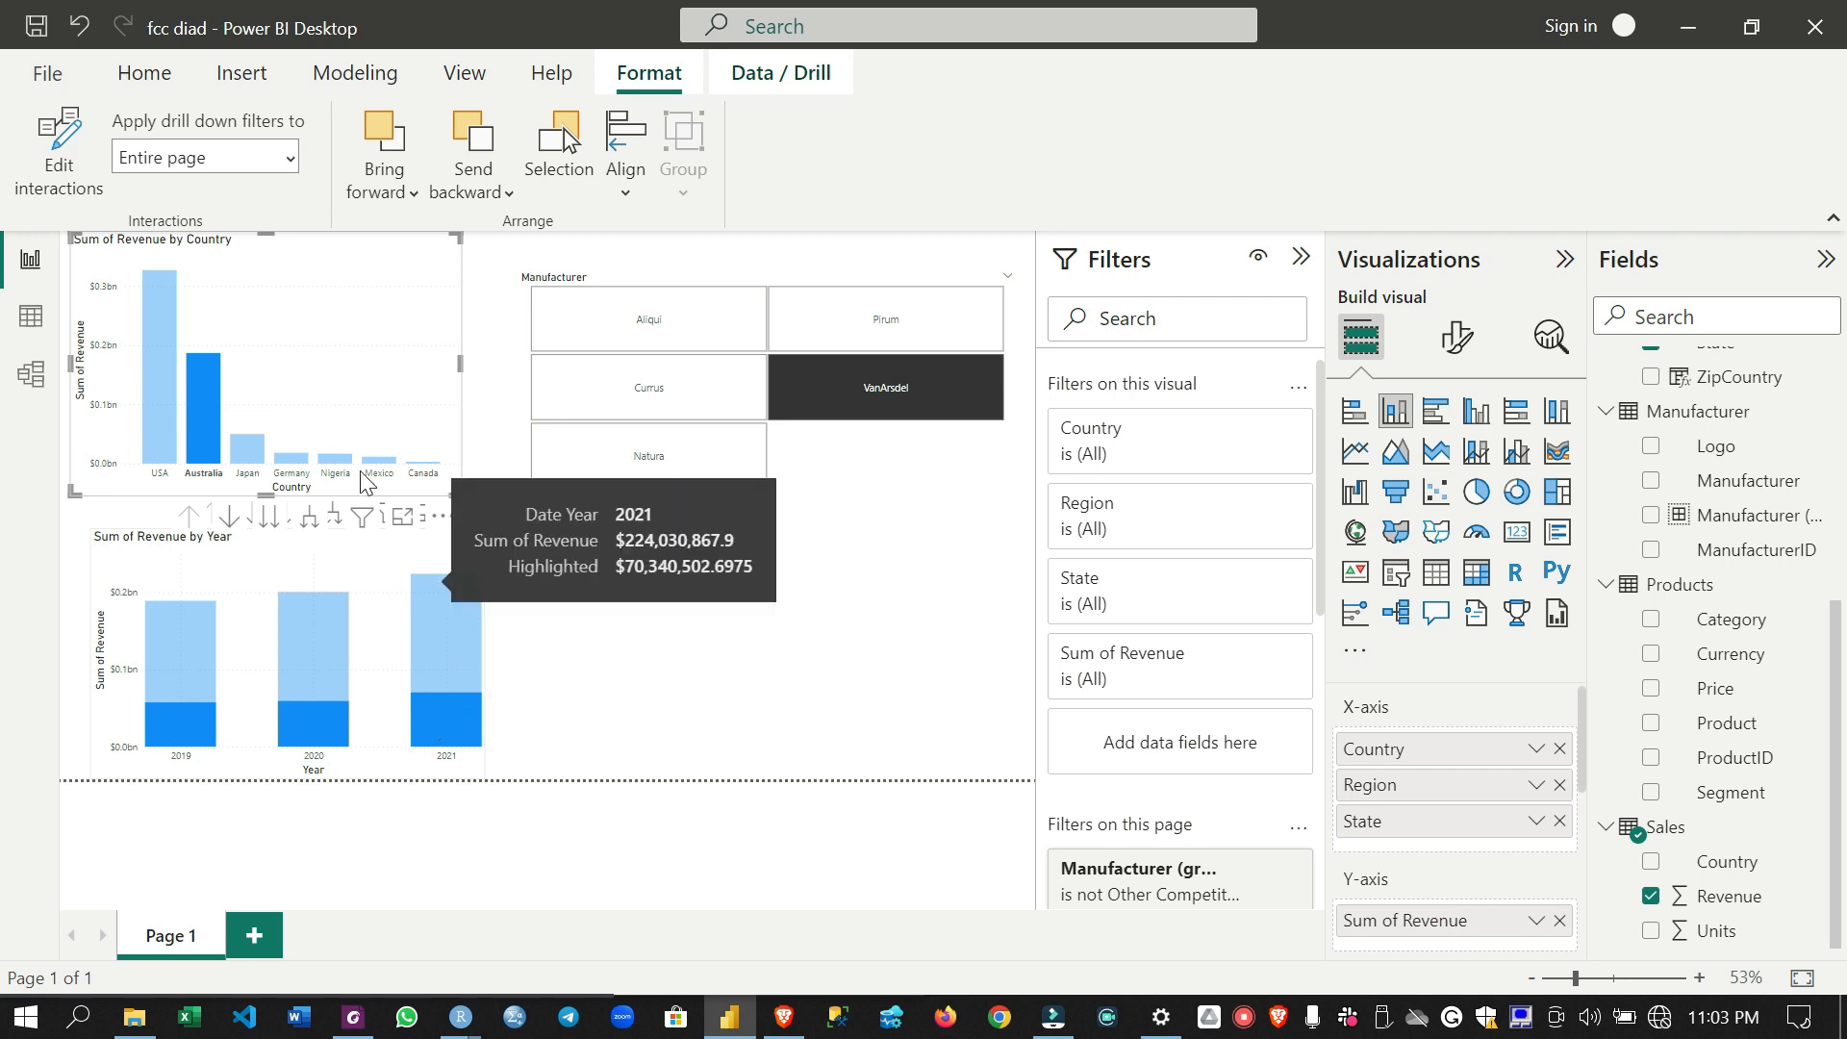
left_click(40, 154)
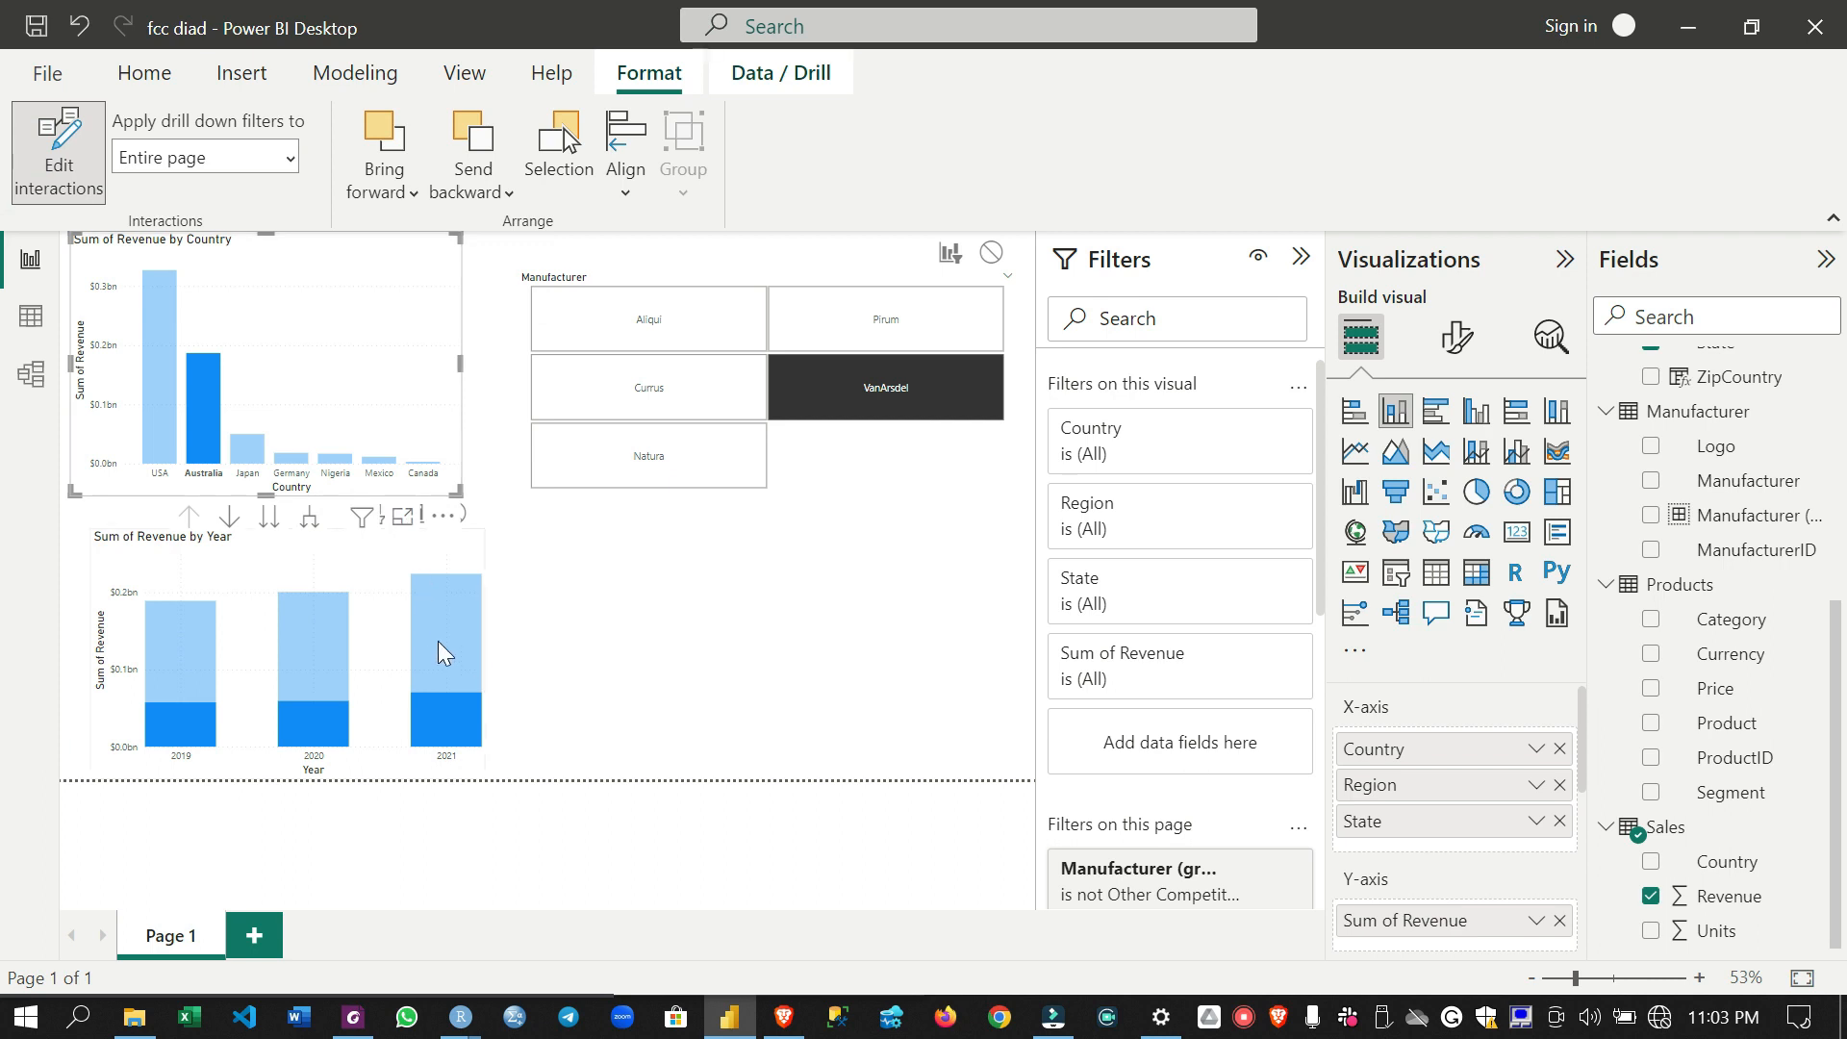
left_click_drag(471, 573, 839, 581)
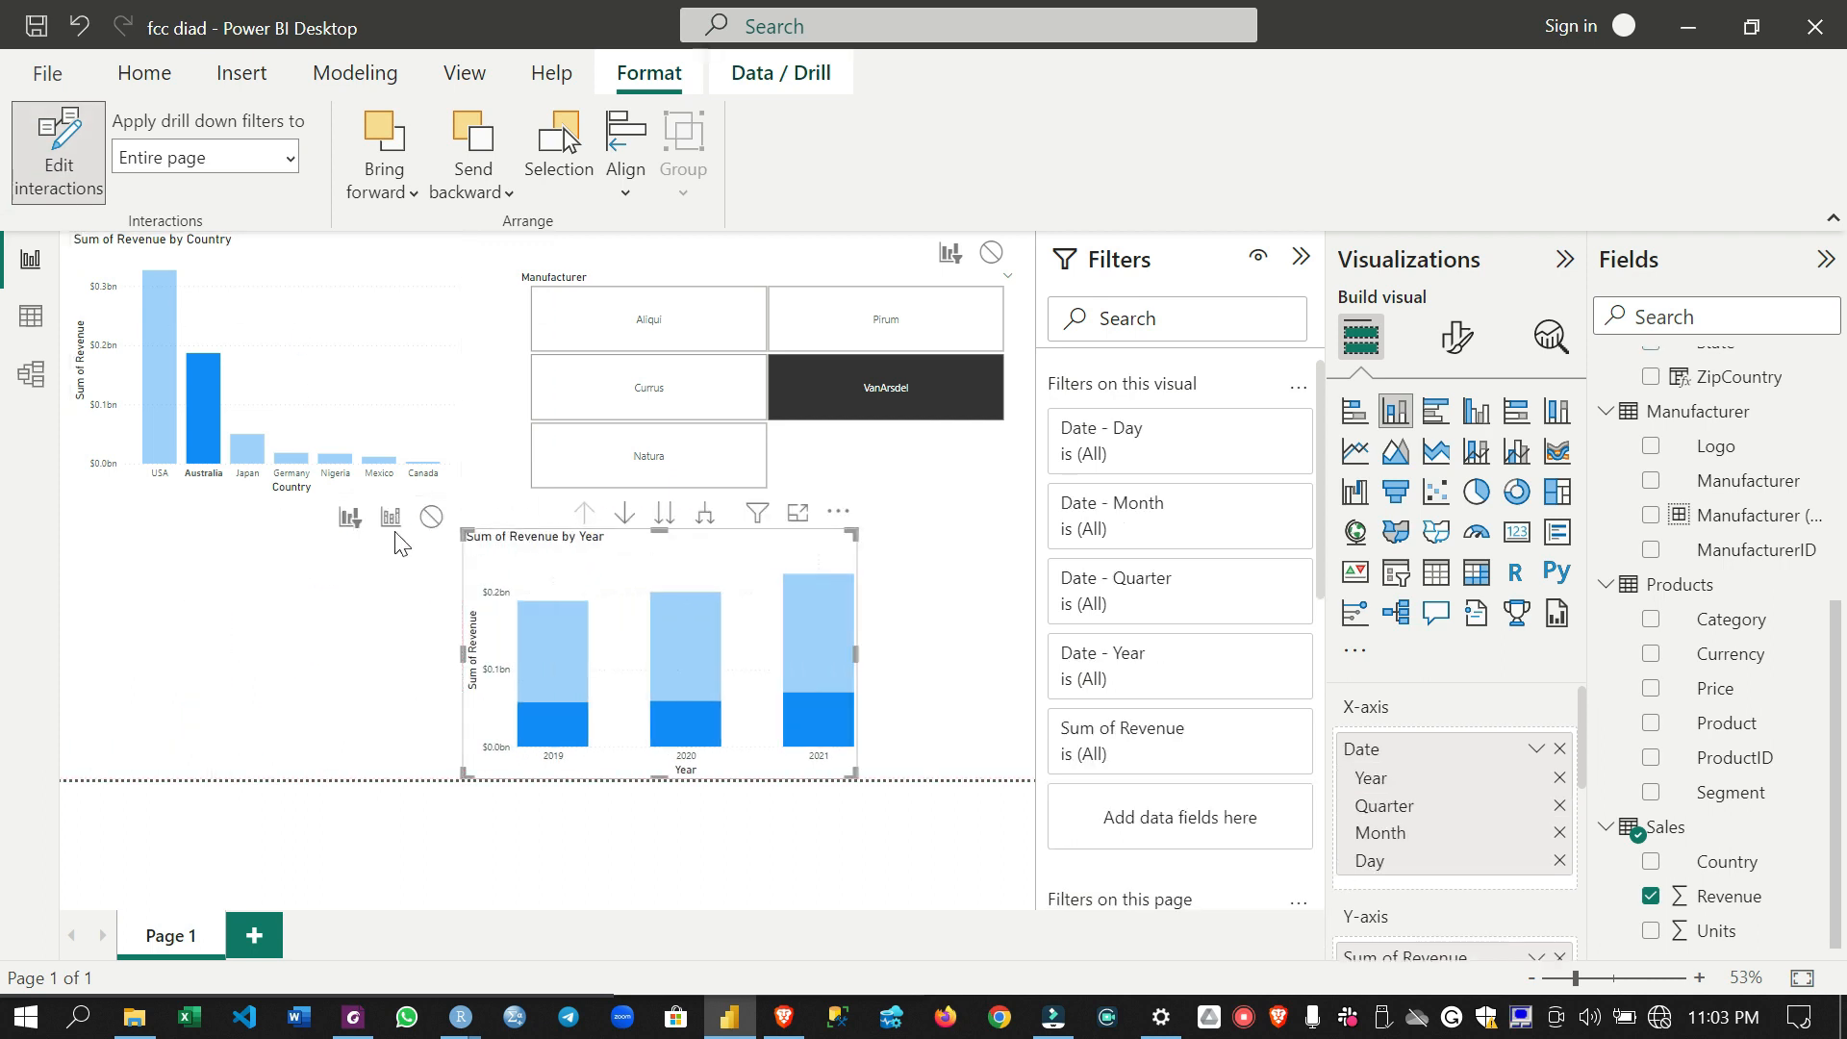
left_click(391, 327)
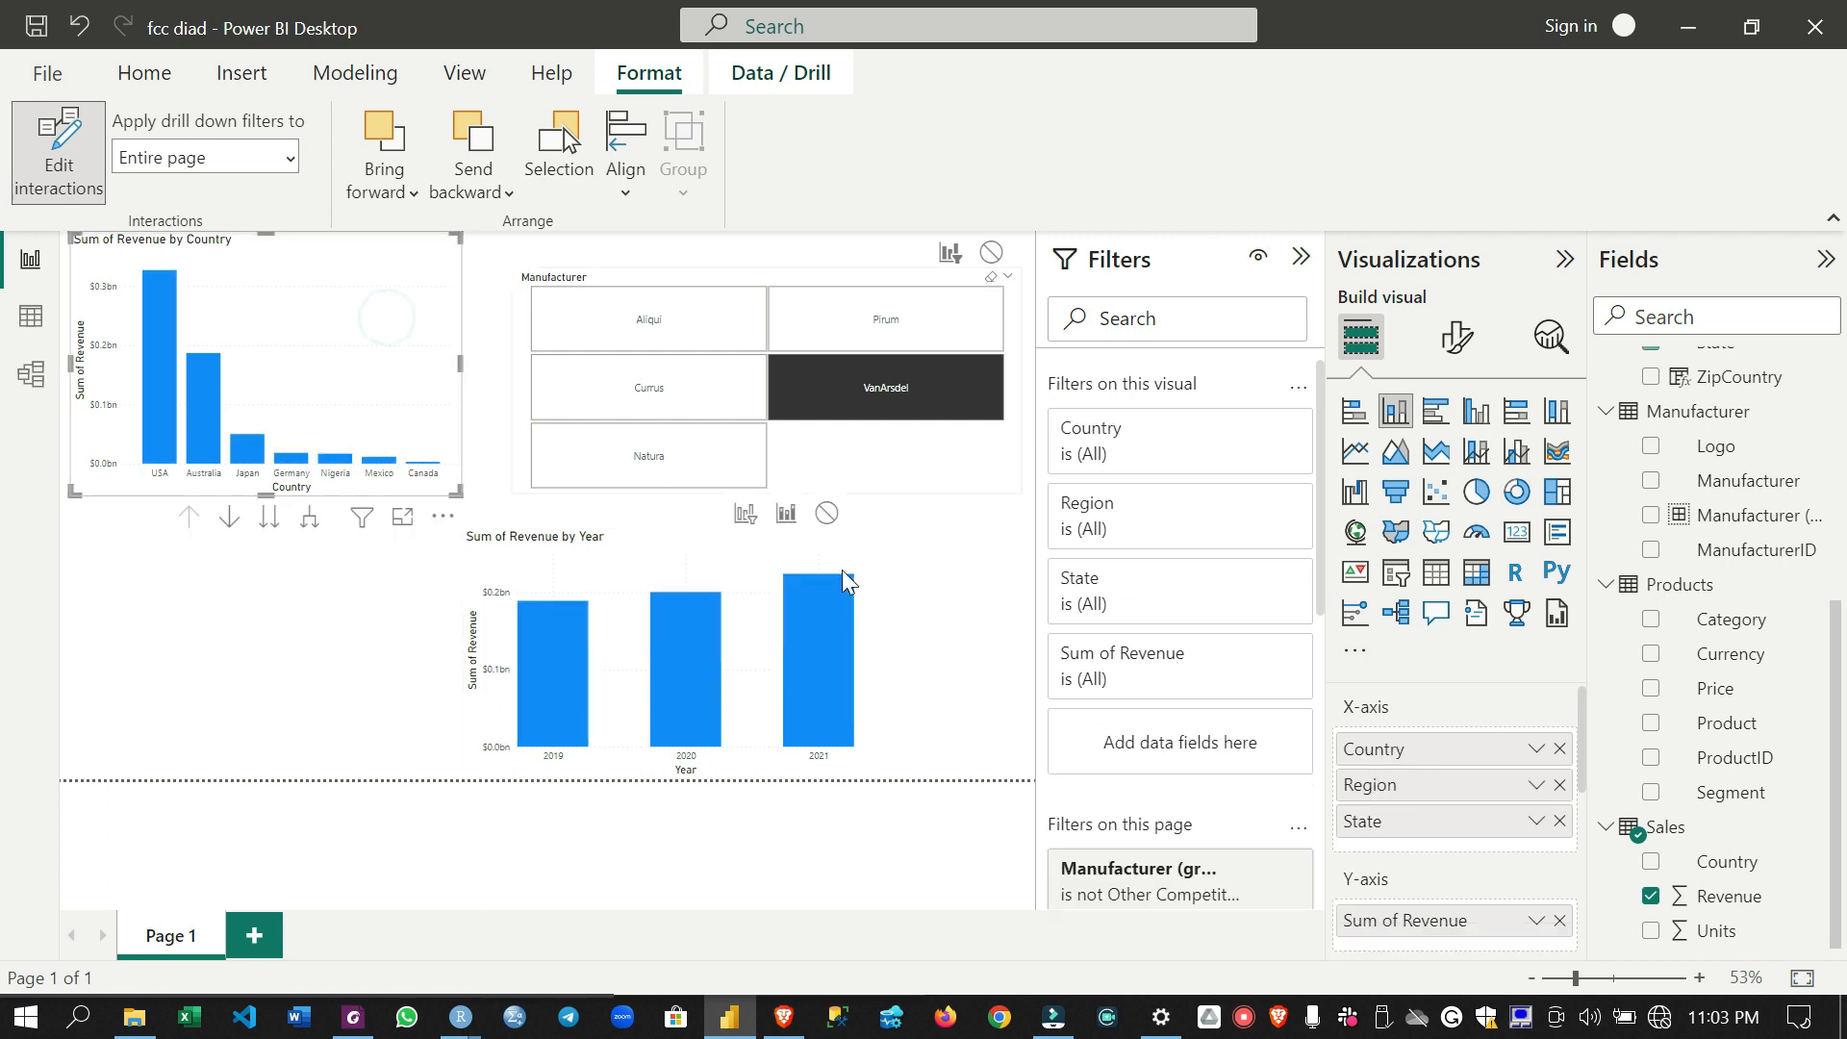
left_click(745, 513)
- Move the revenue by year chart back beneath the country chart and finish editing the interactions
left_click(849, 537)
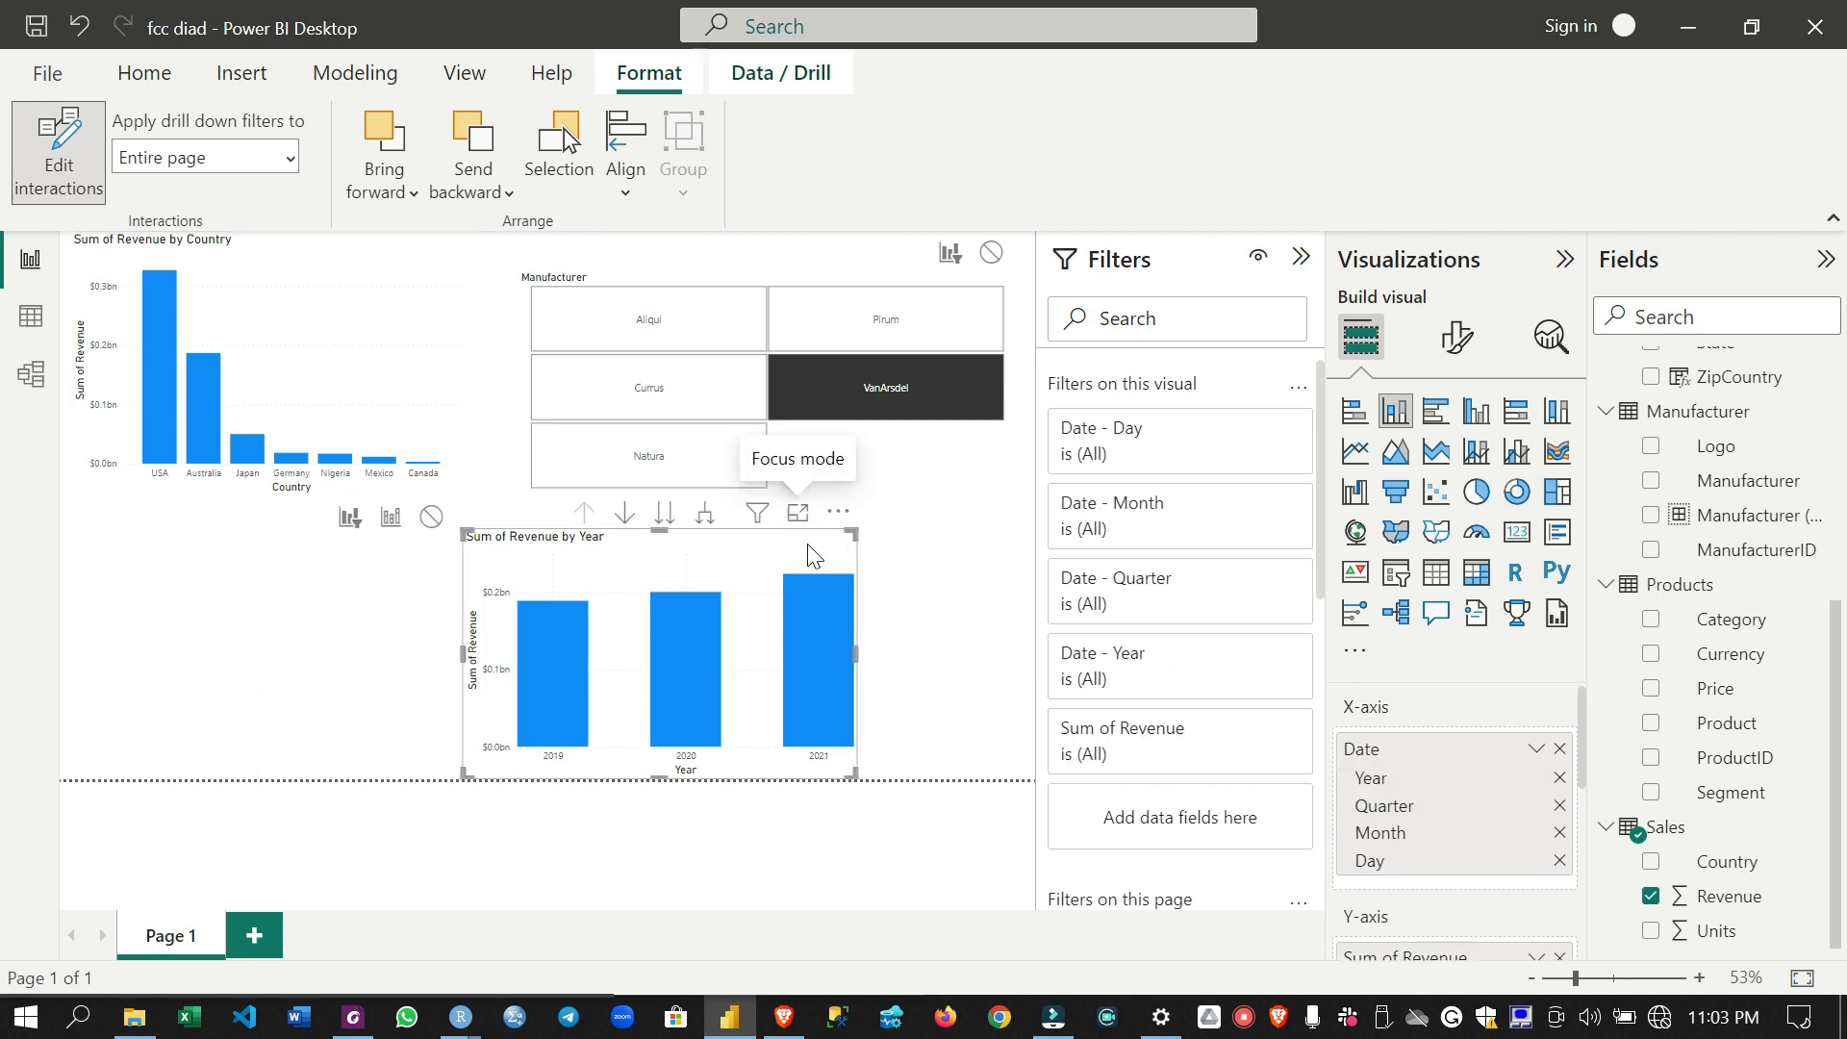
left_click_drag(810, 545, 408, 545)
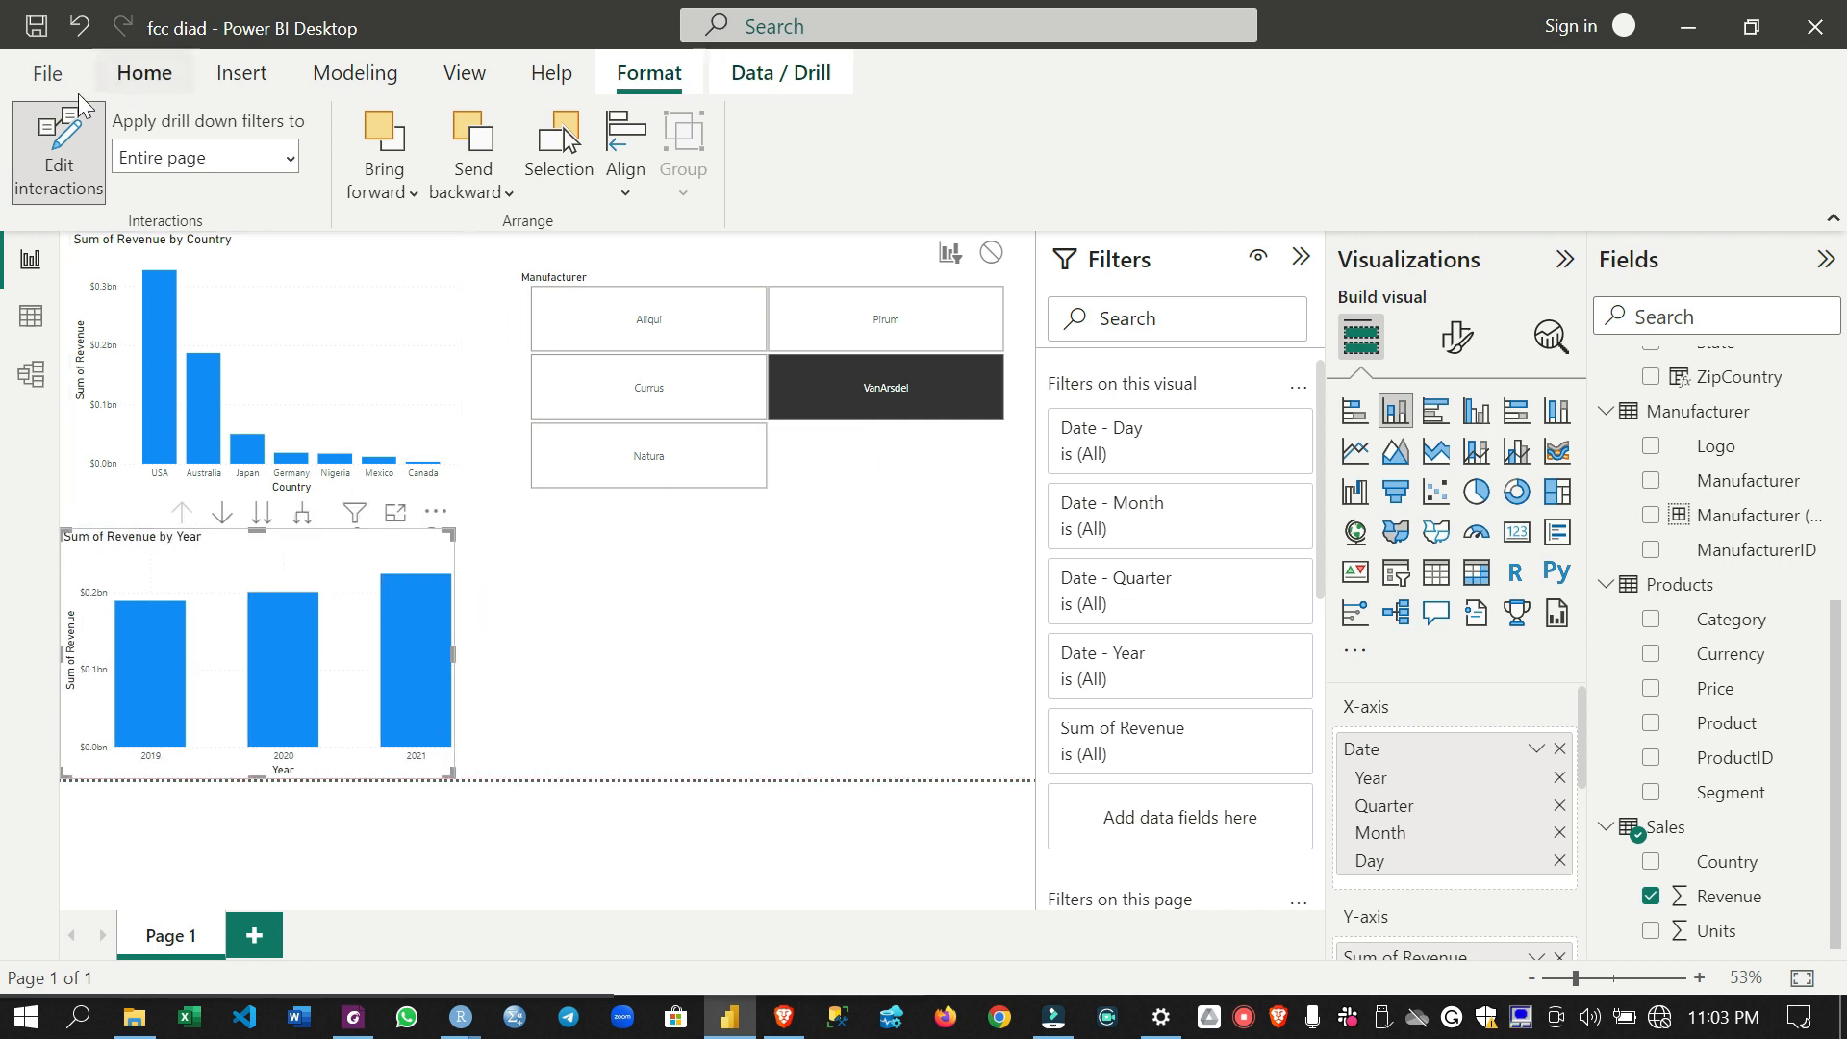
left_click(144, 73)
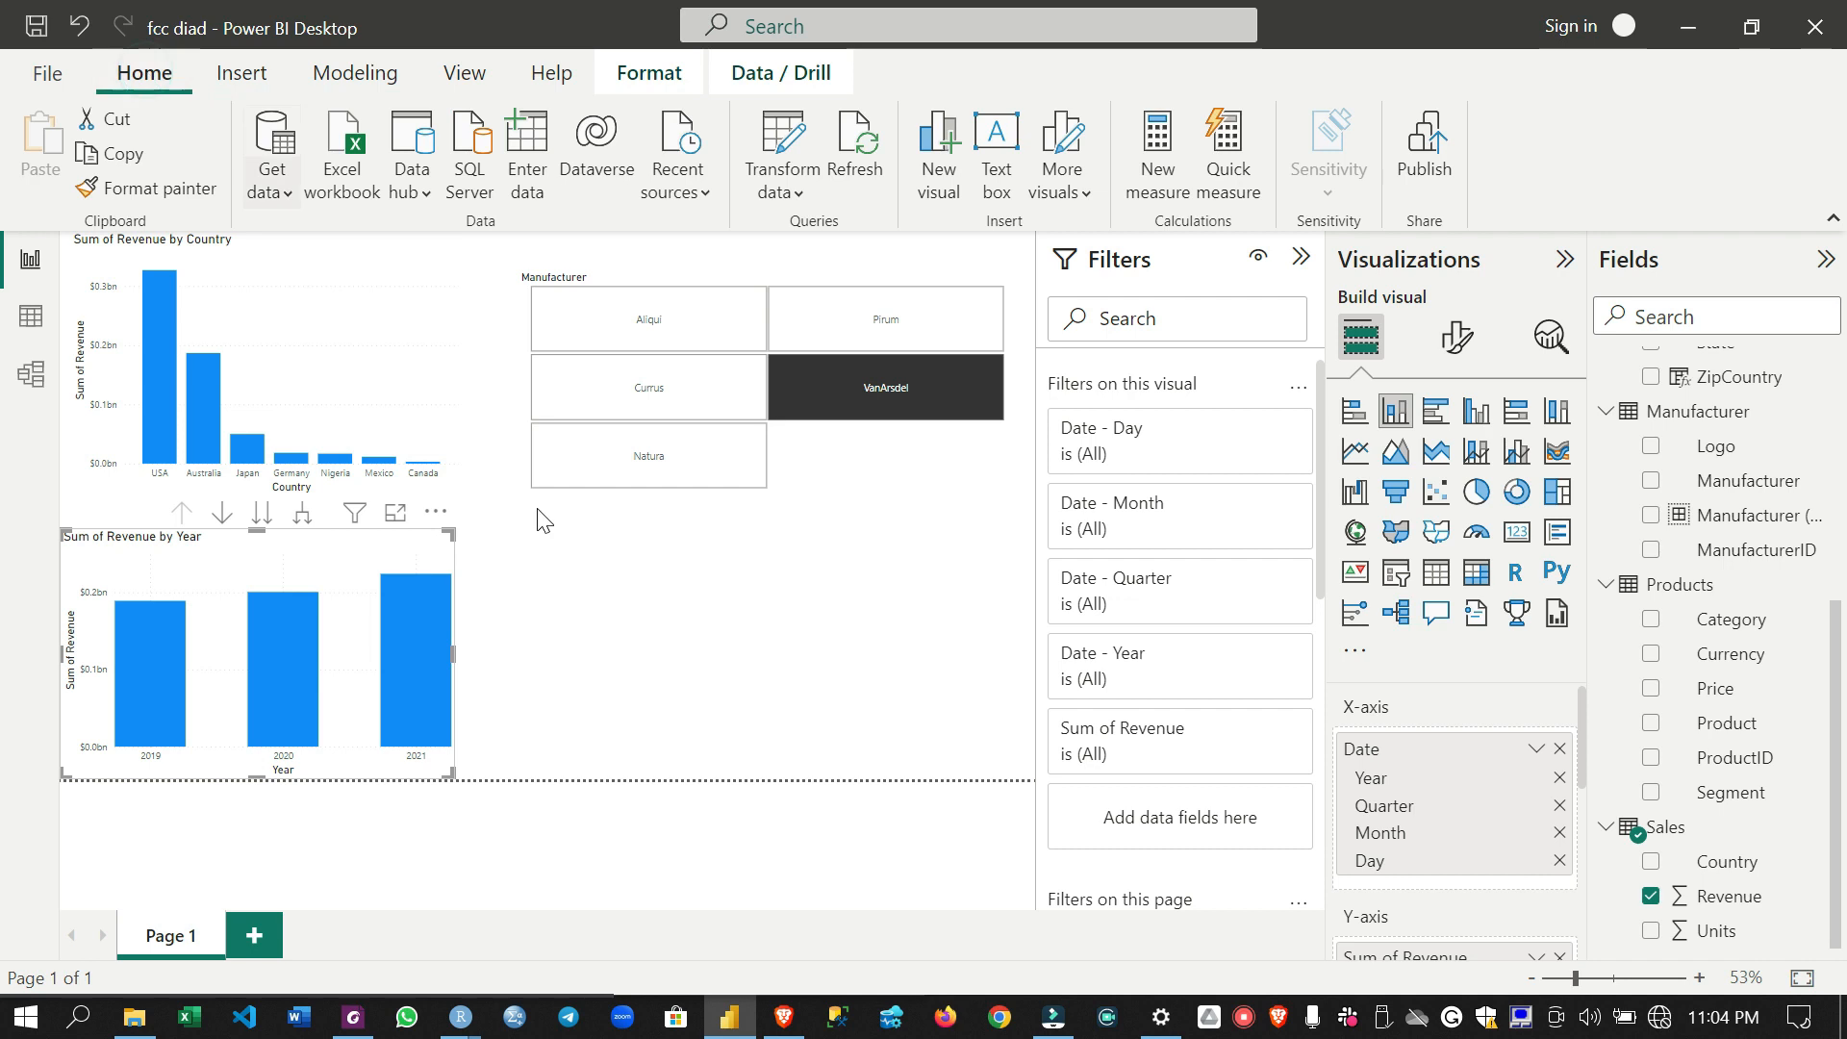
- Test how the country chart filters the revenue by year chart by selecting and clearing Australia, Canada, Mexico, Nigeria, Germany and Japan in turn
left_click(211, 429)
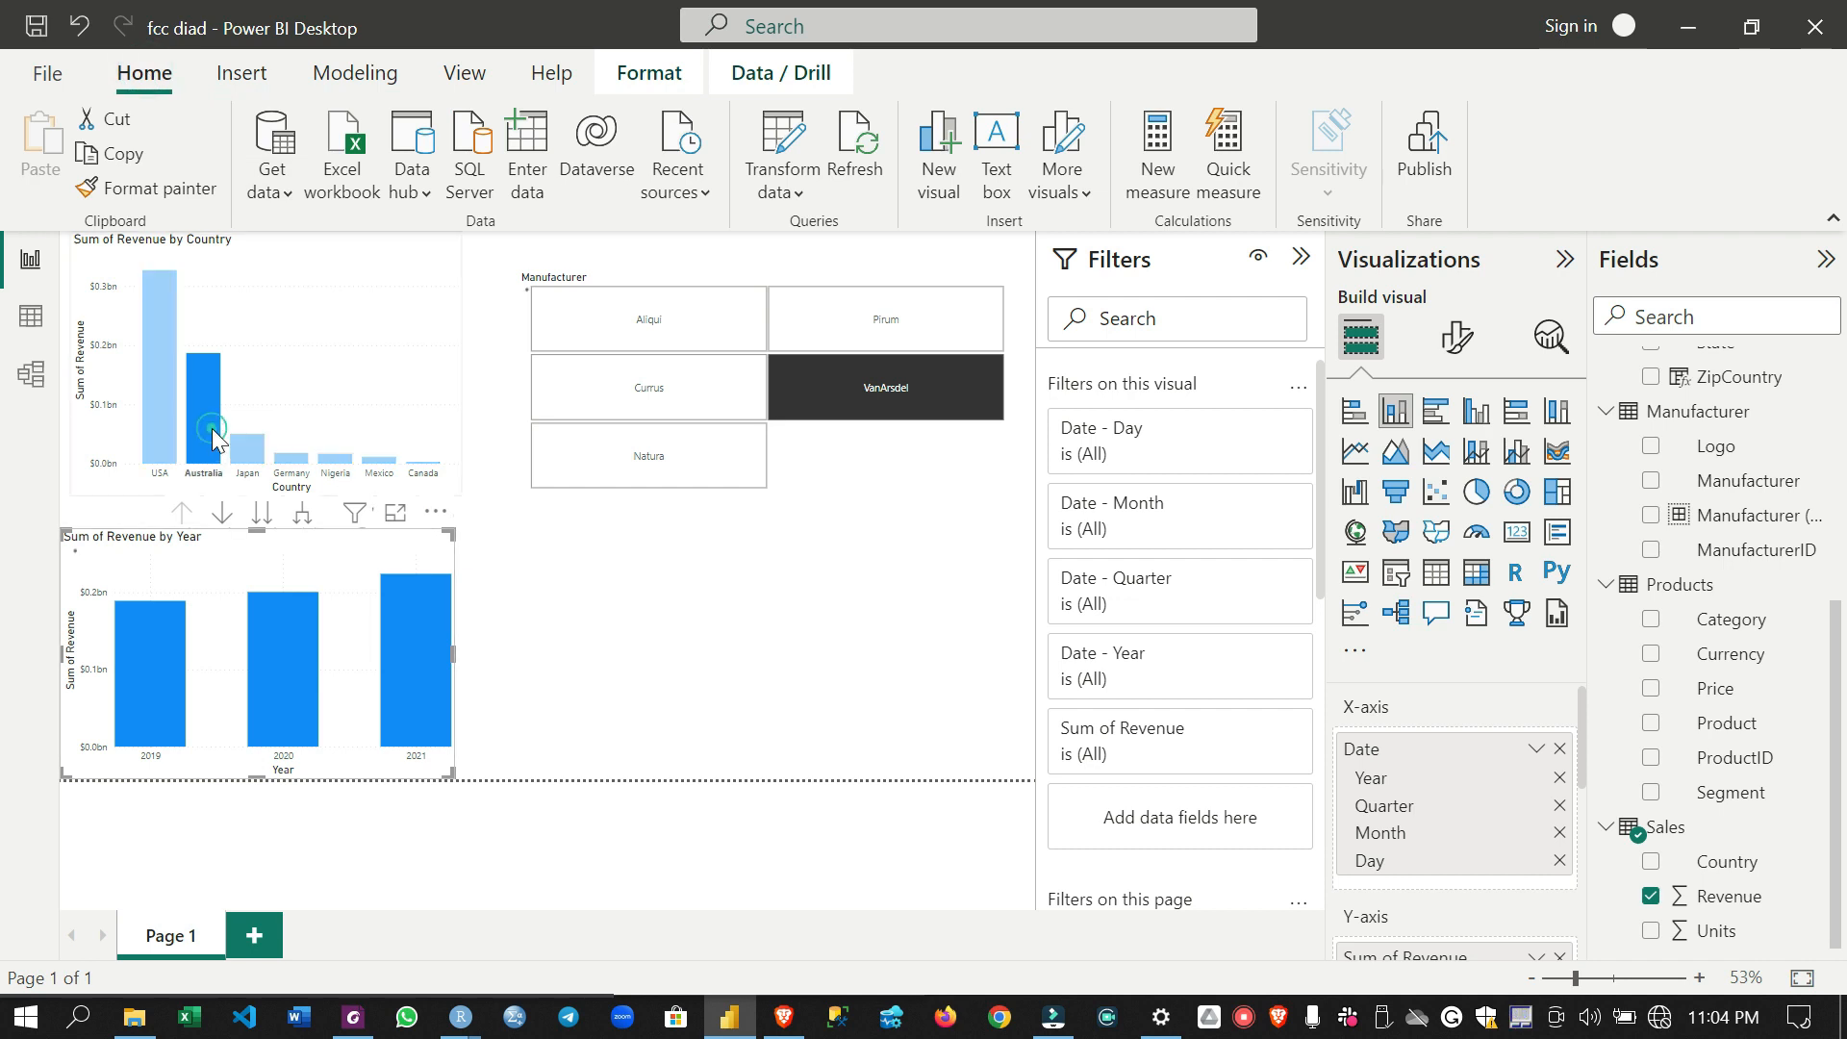
left_click(204, 438)
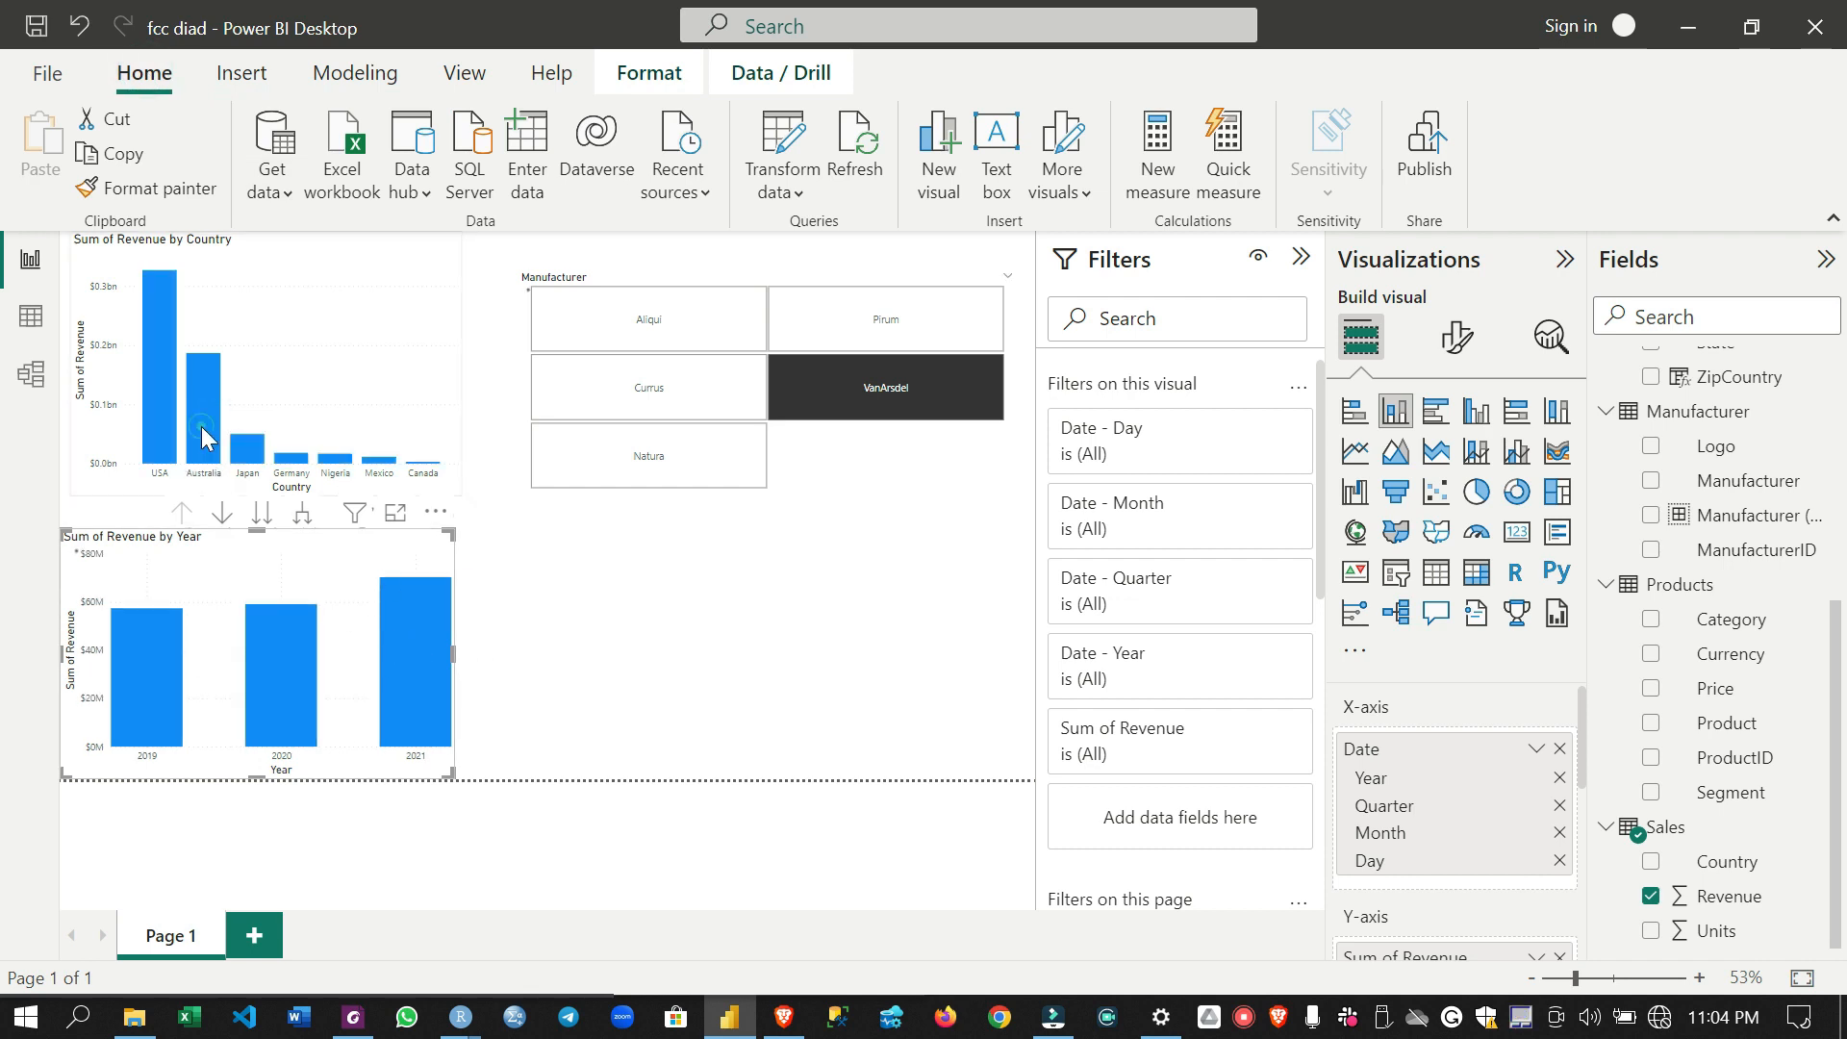
left_click(430, 471)
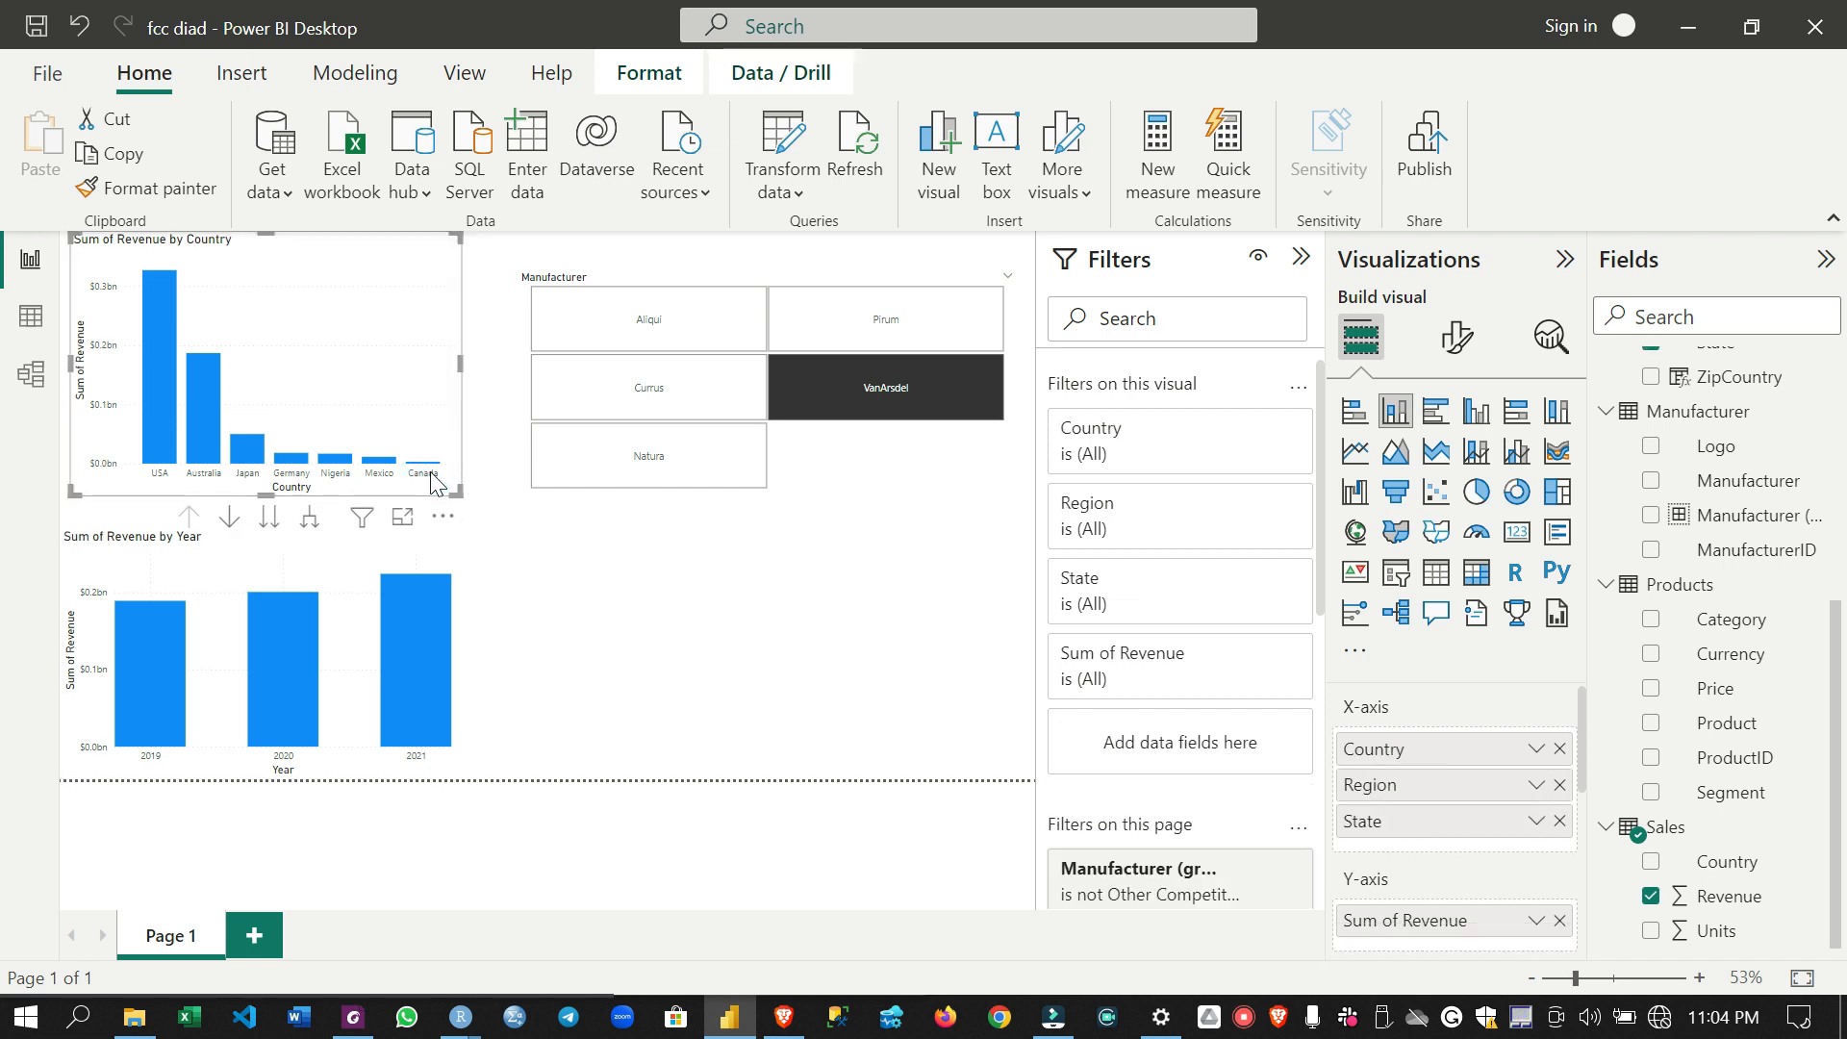
left_click(431, 474)
left_click(430, 473)
left_click(383, 461)
left_click(390, 464)
left_click(342, 462)
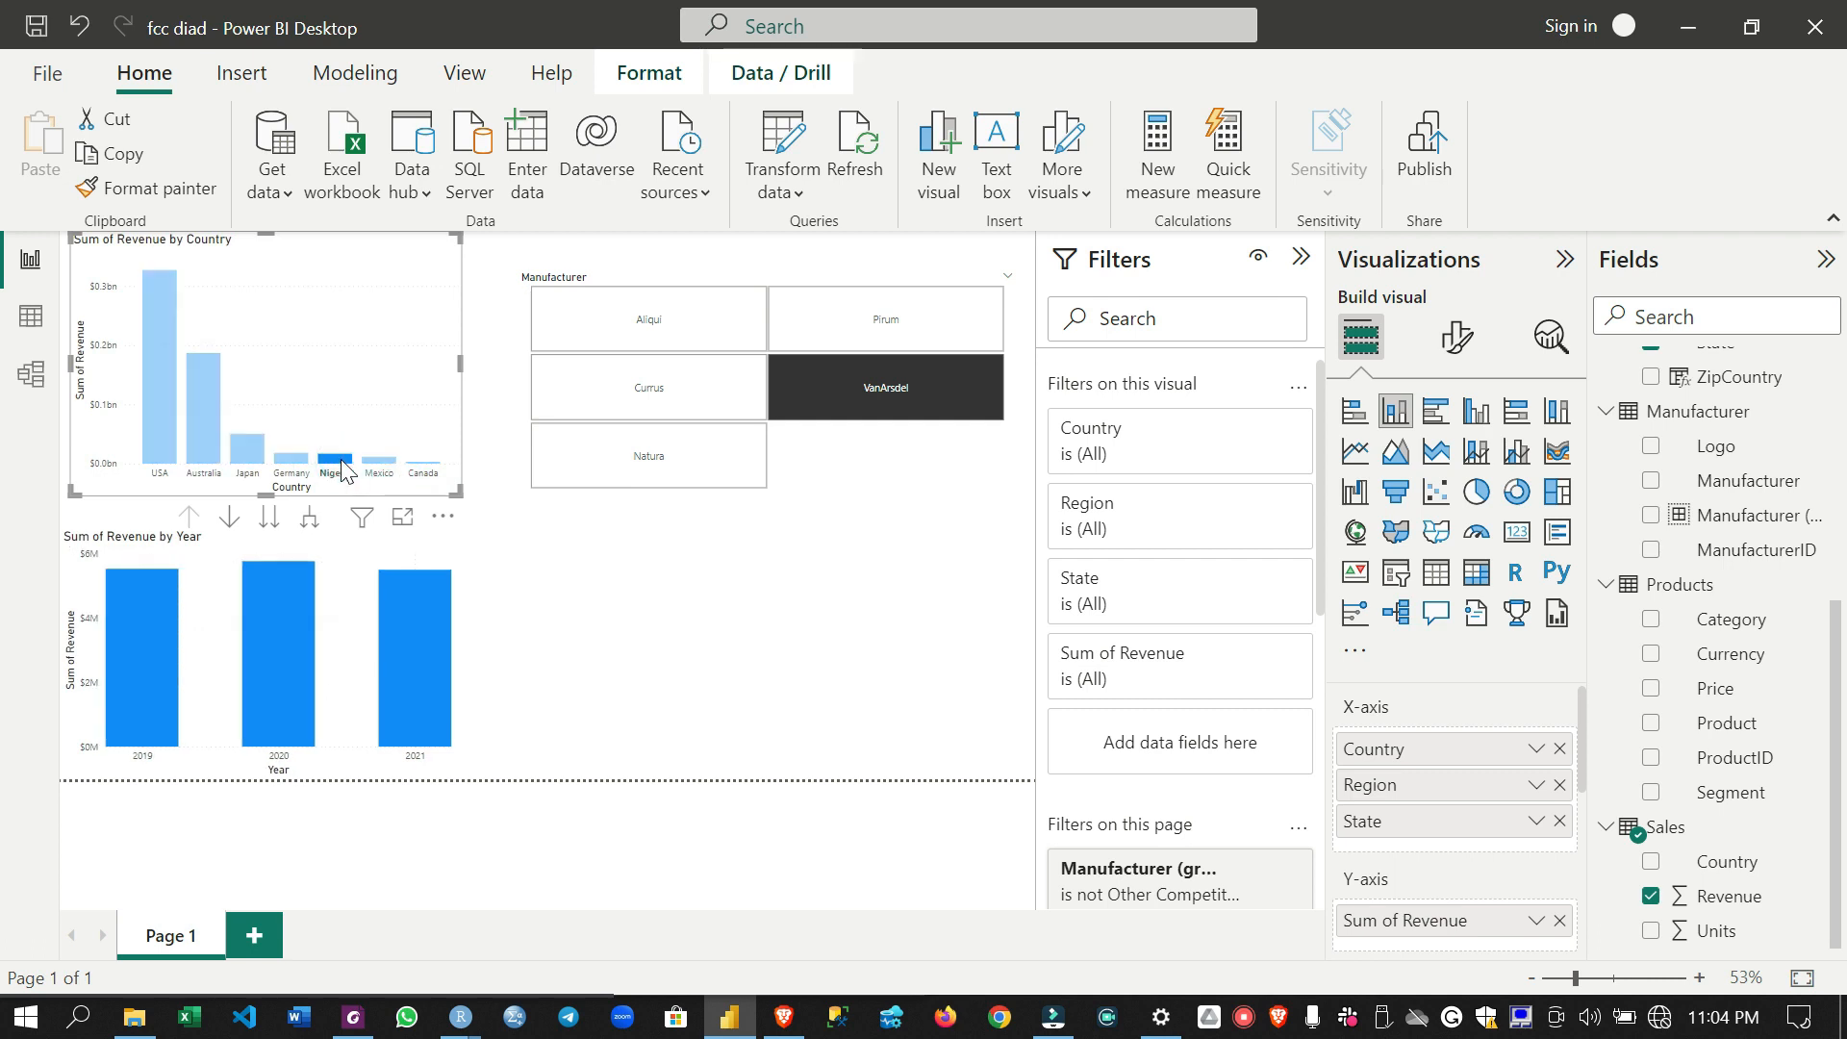
left_click(342, 467)
left_click(280, 458)
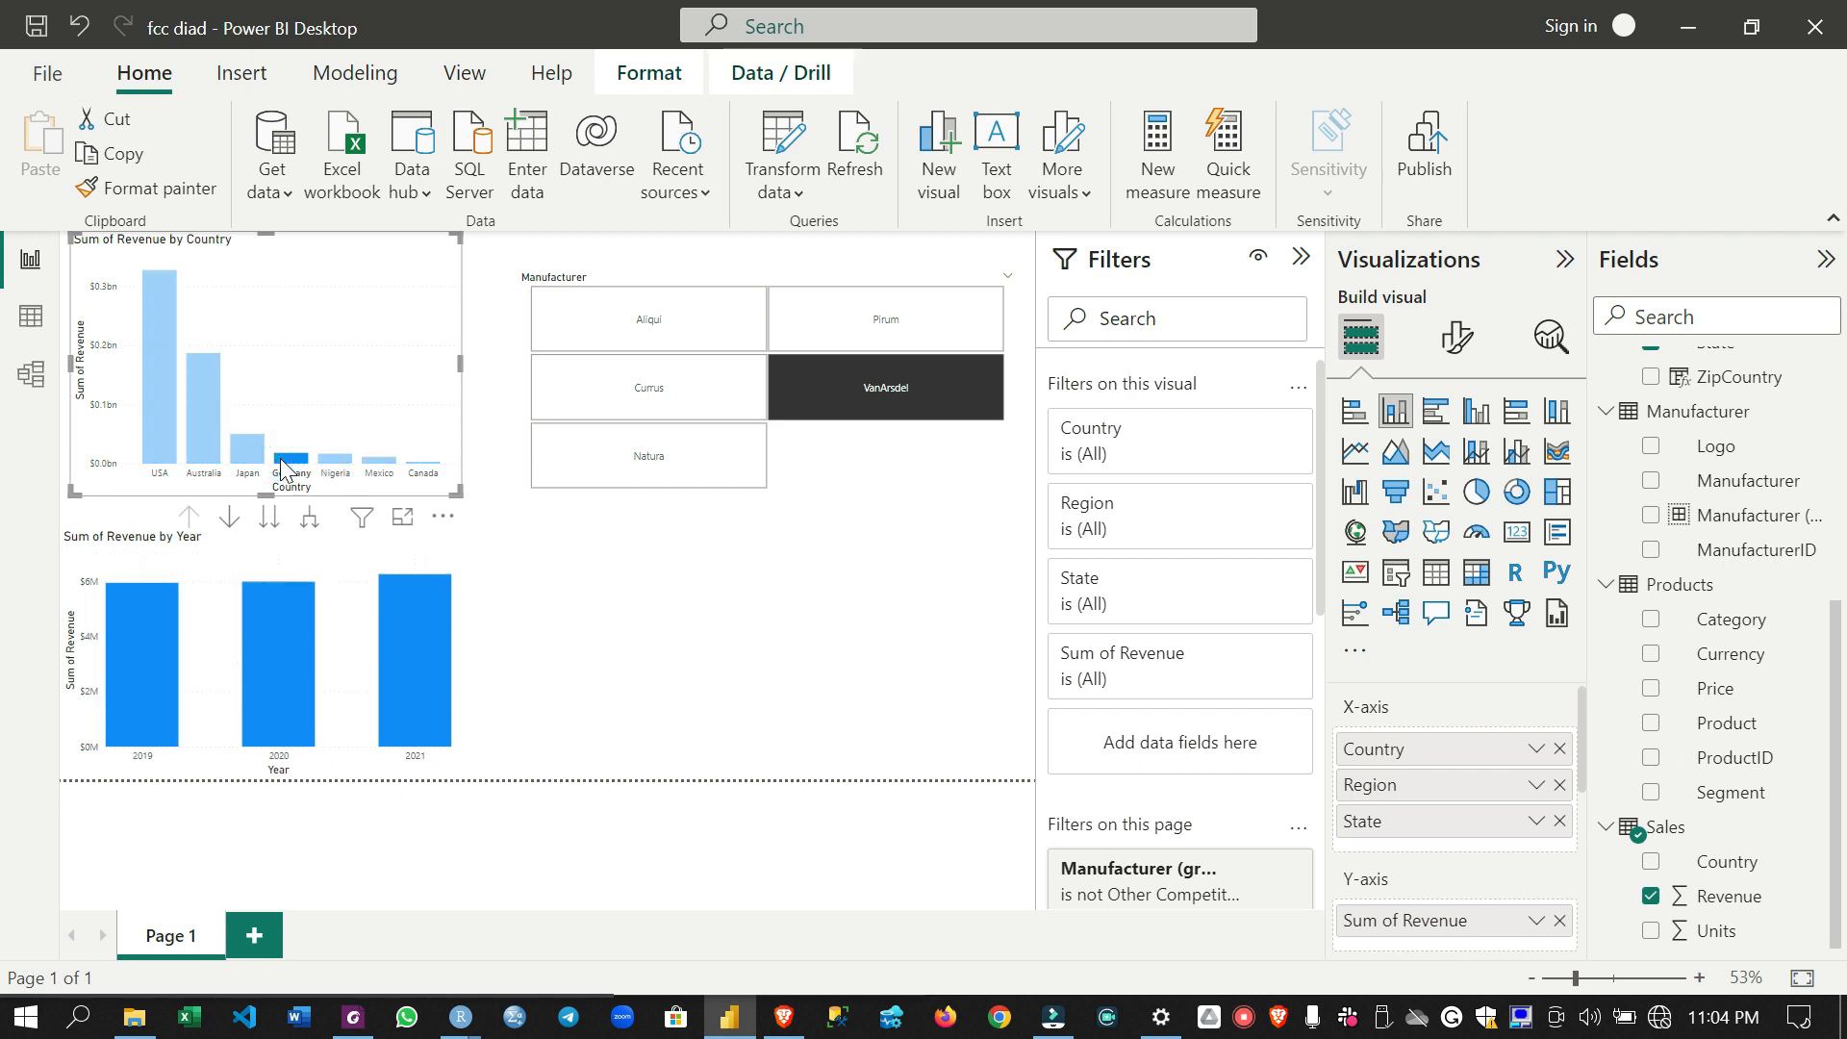
left_click(279, 457)
left_click(248, 458)
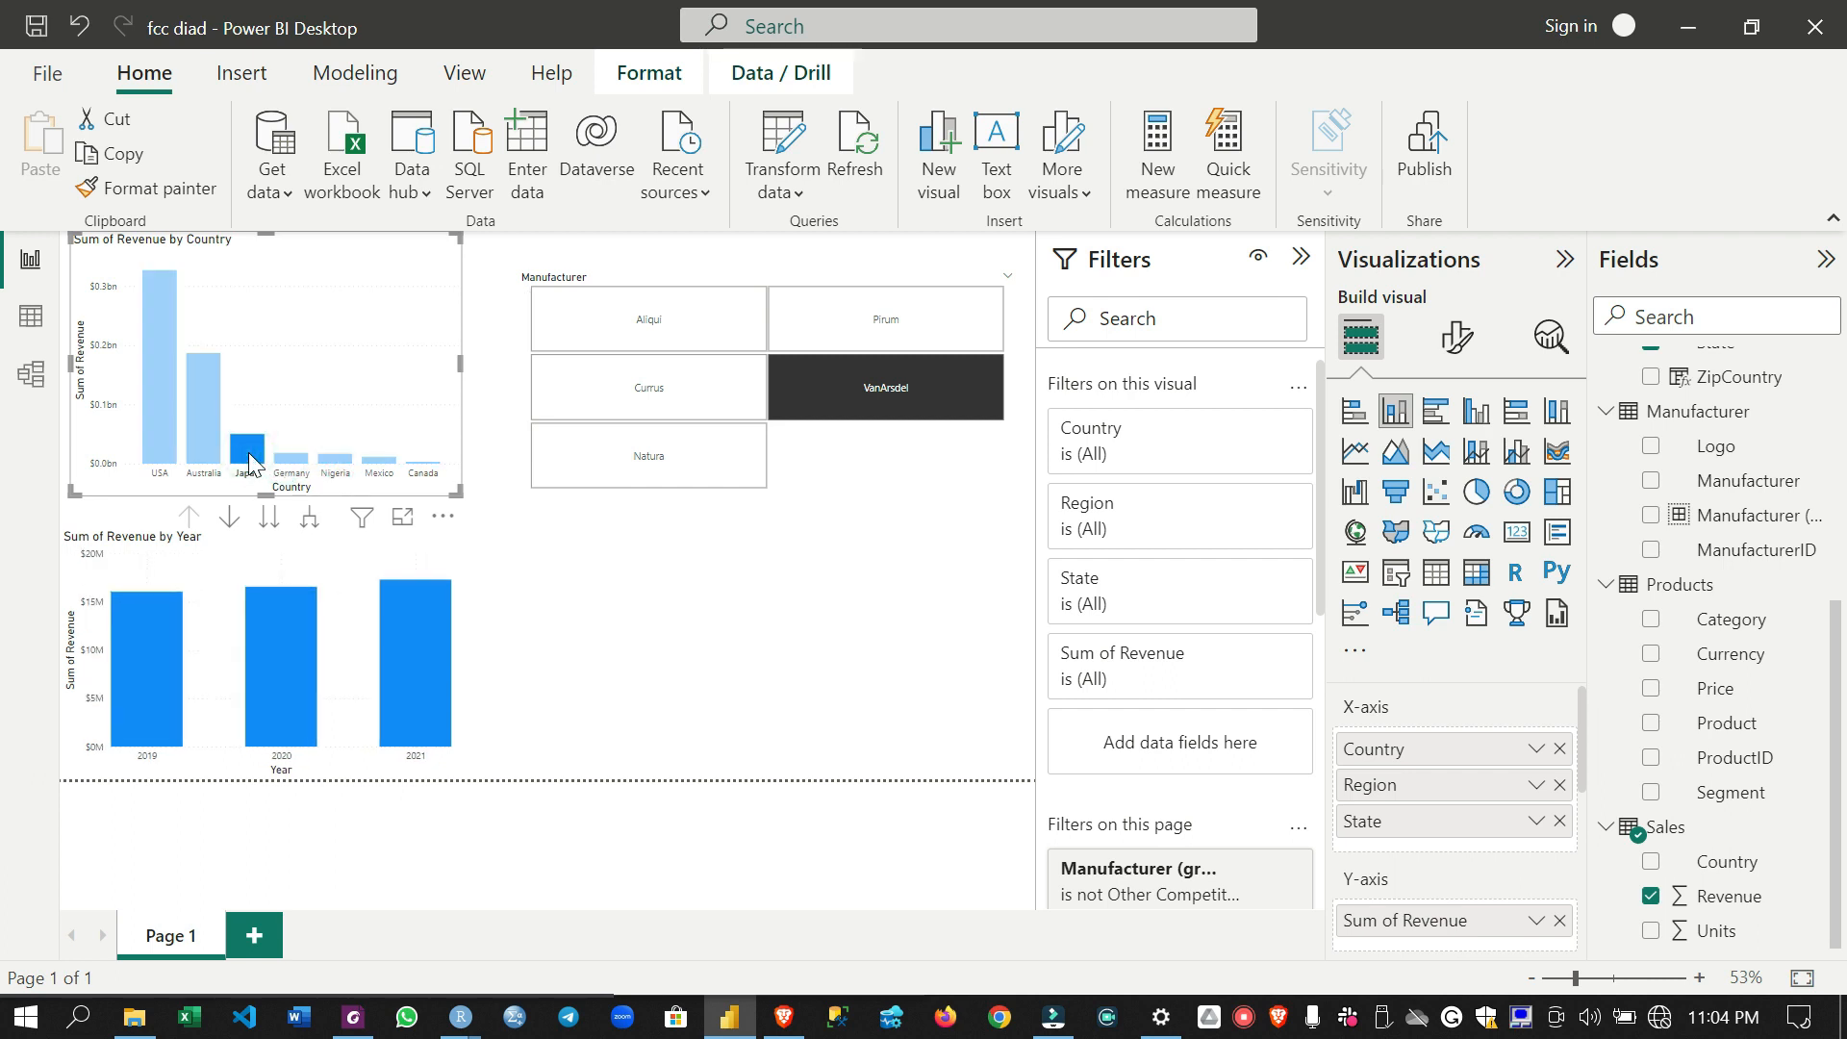
left_click(248, 458)
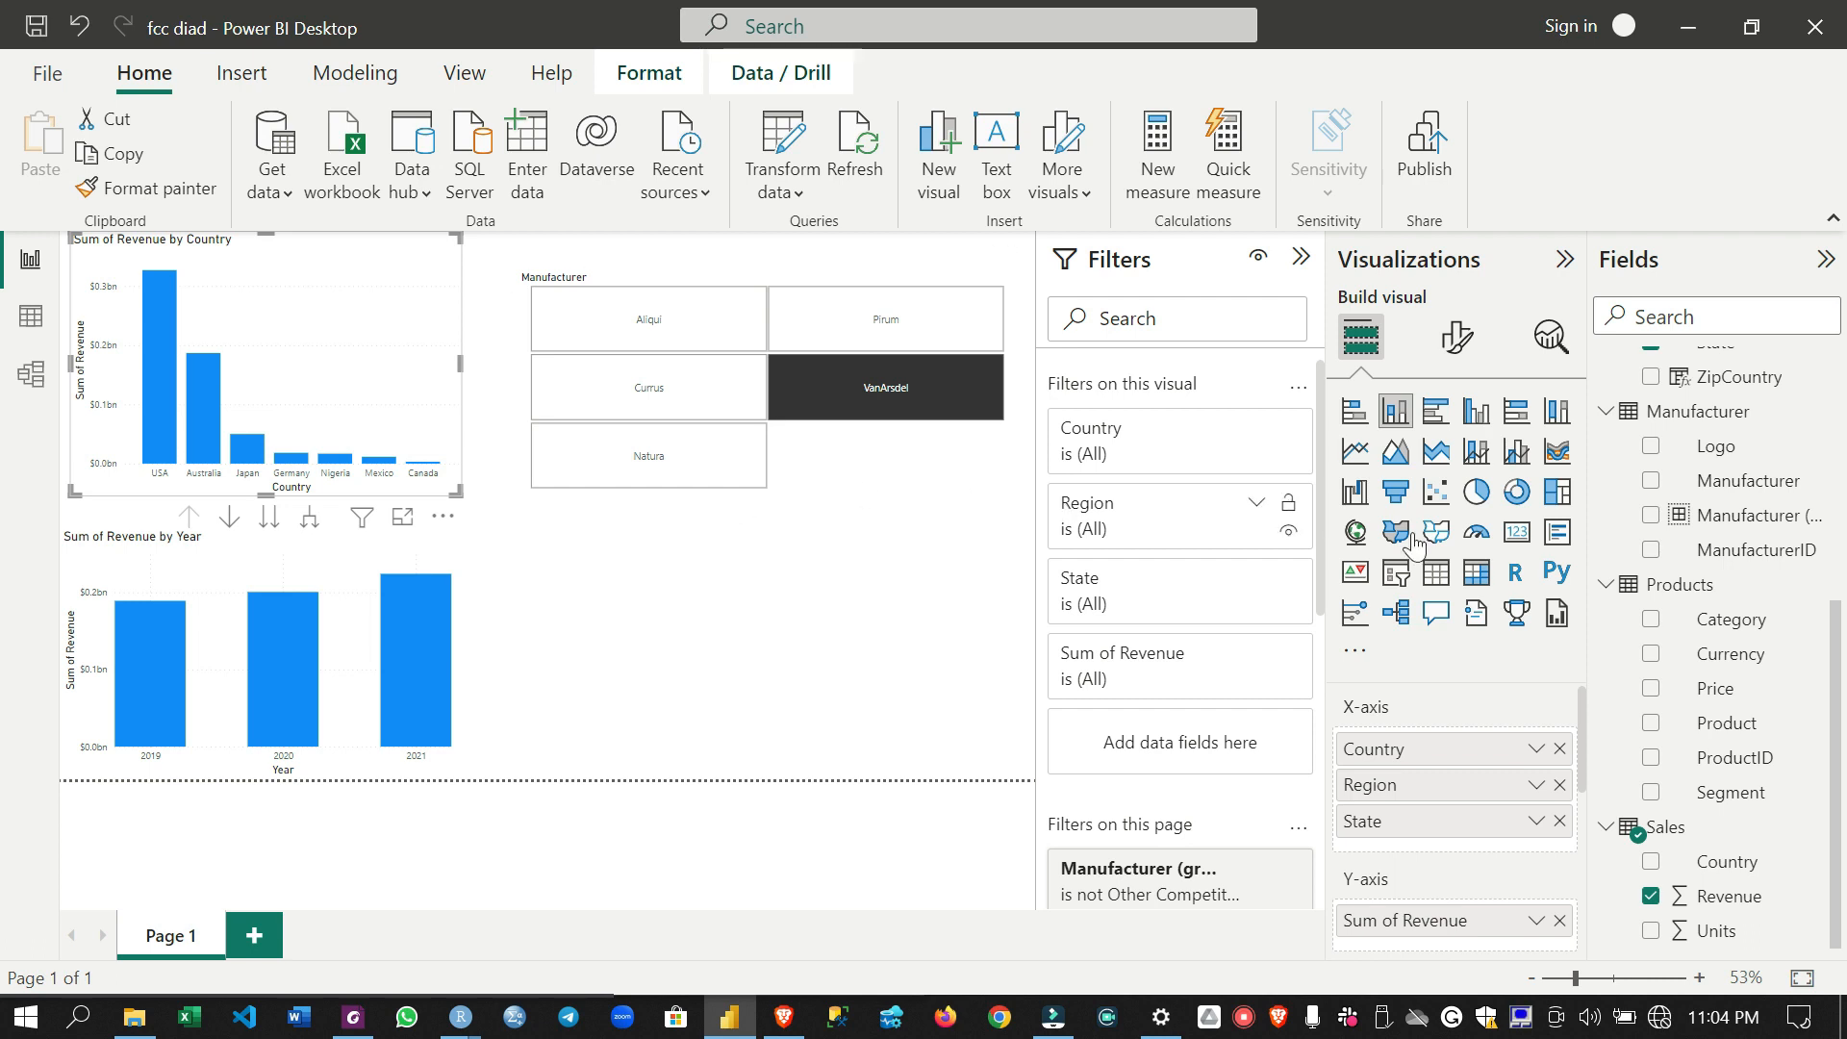
- Add an empty matrix visual to the page and position it beneath the manufacturer slicer, beside the revenue by year chart
left_click(695, 599)
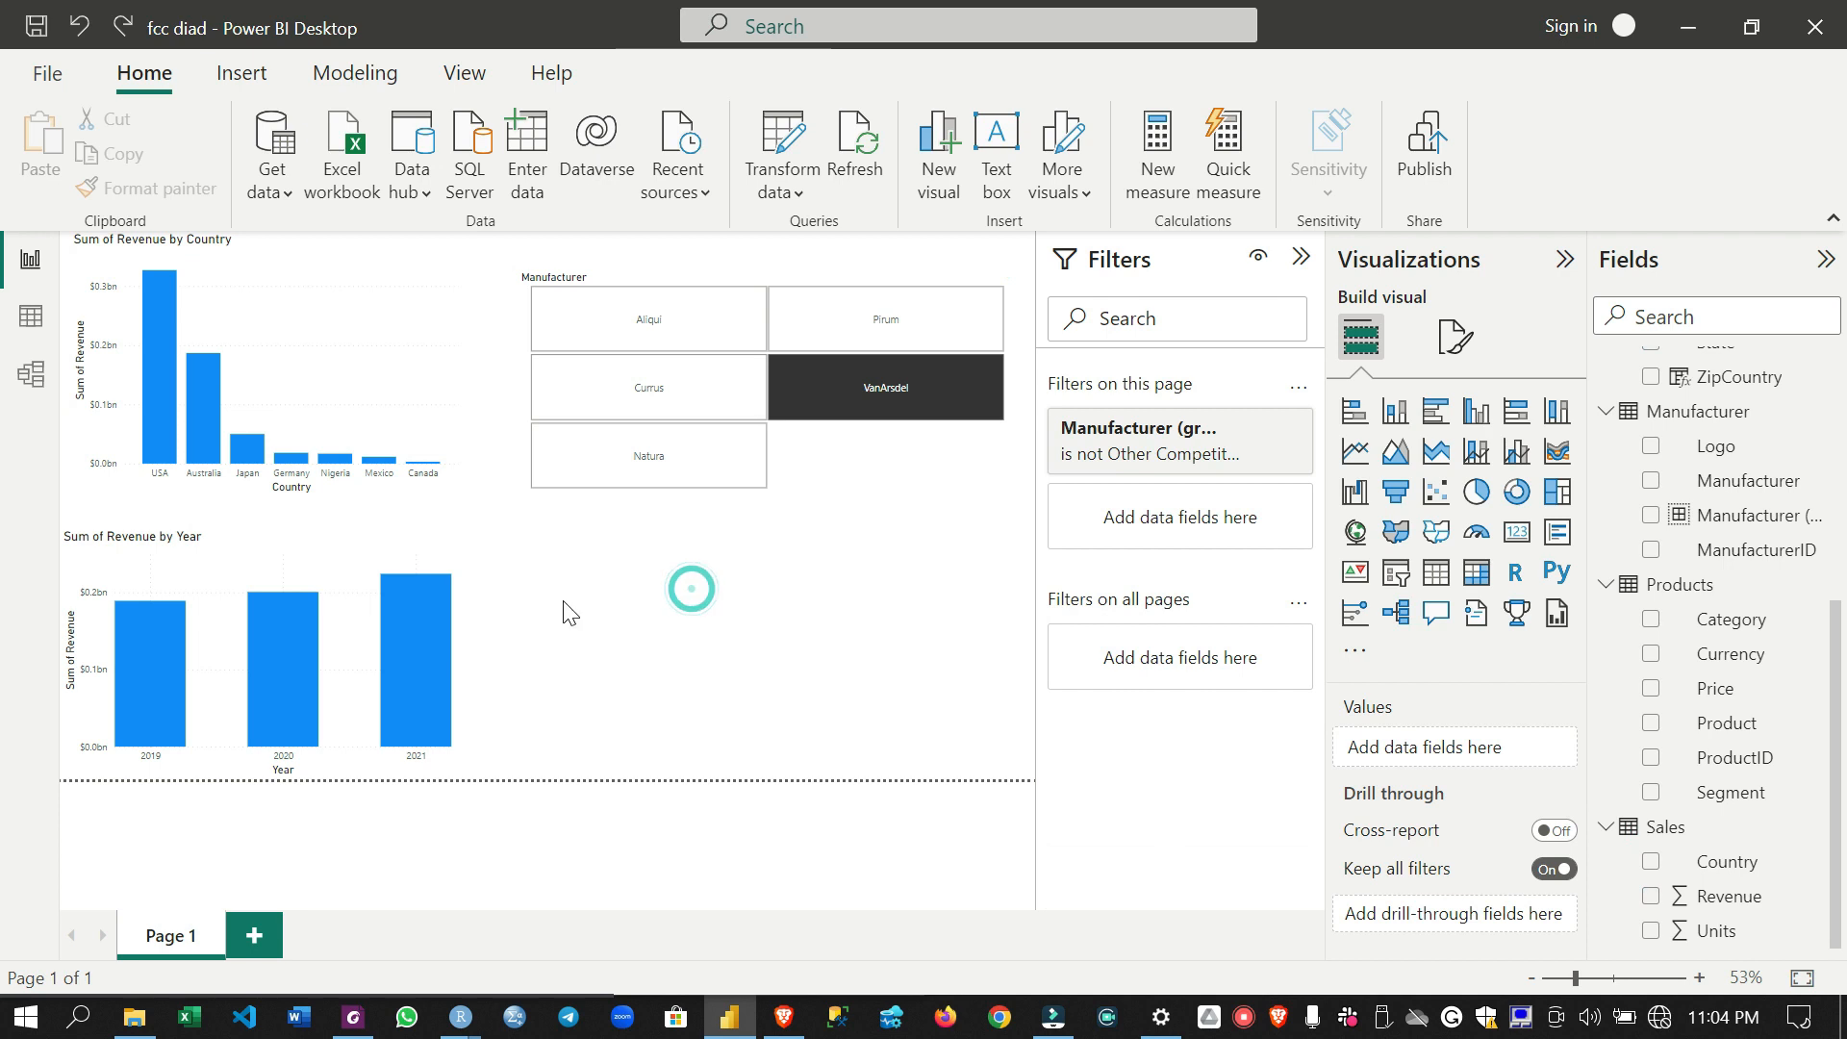
left_click(1476, 572)
left_click_drag(902, 546, 893, 533)
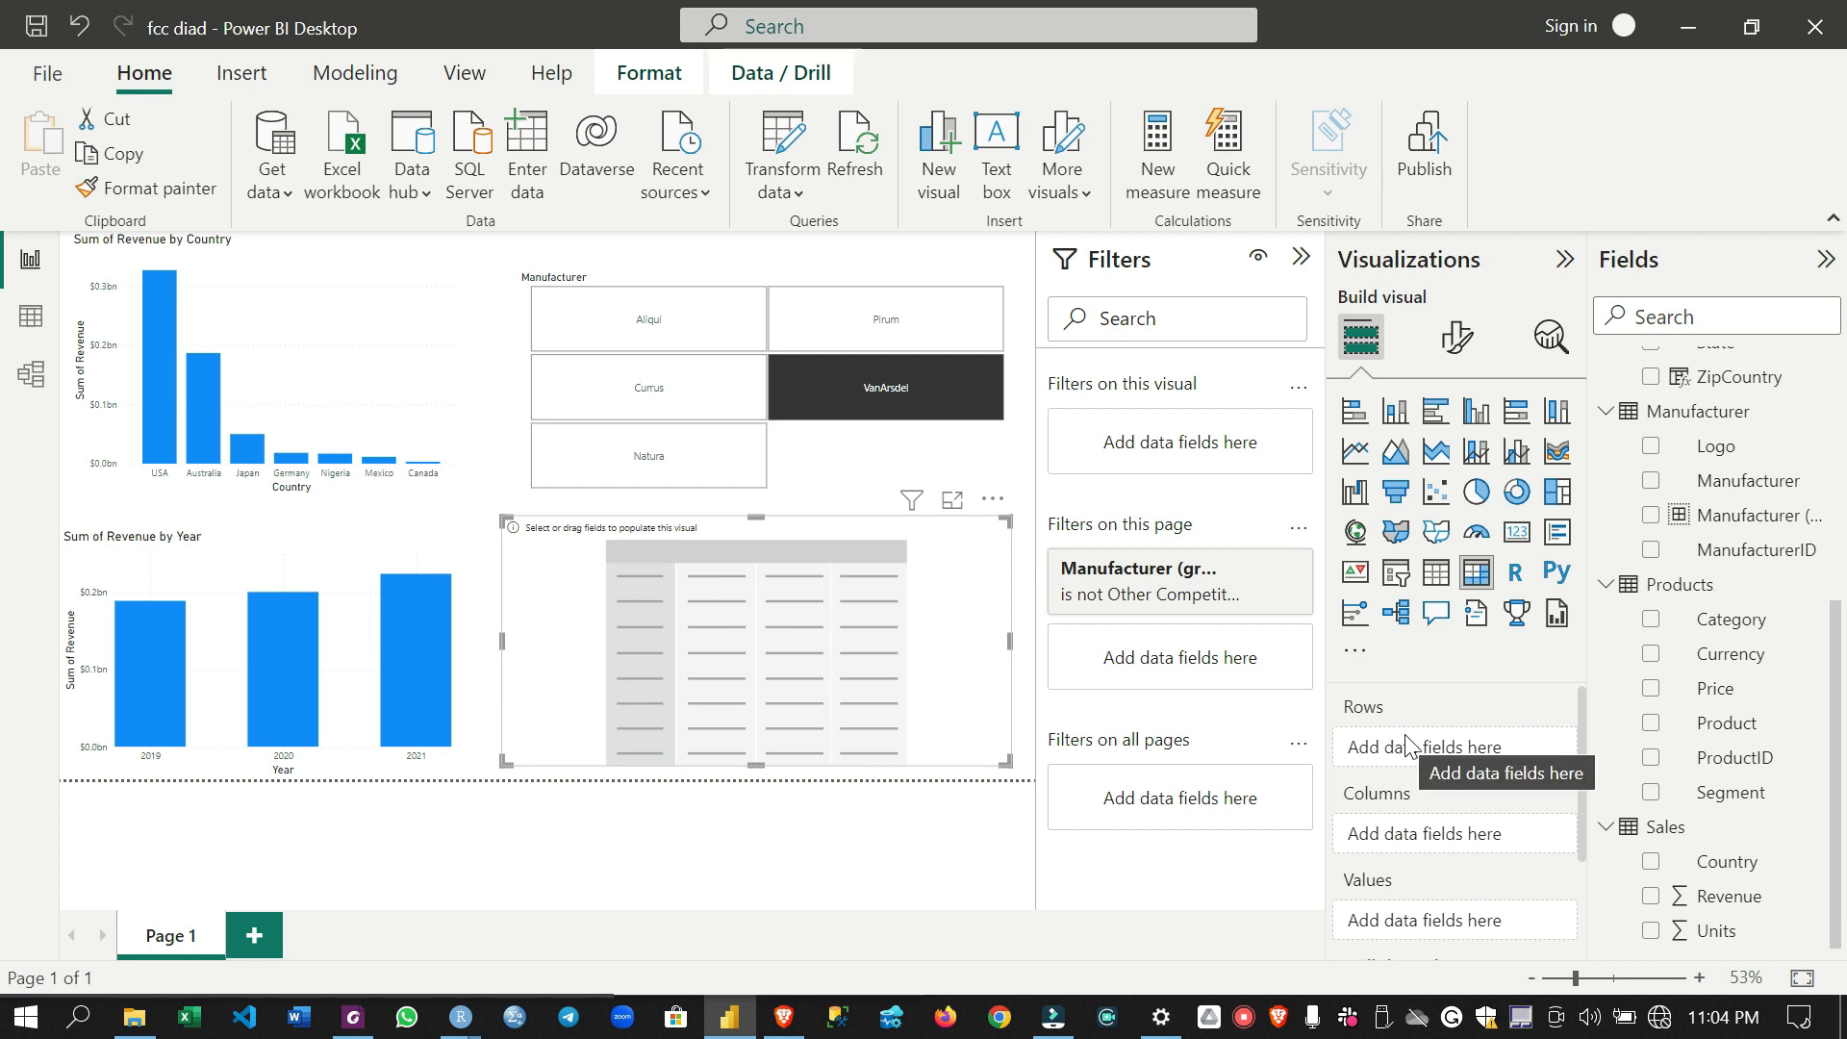
scroll(1406, 746, "down", 3)
scroll(1402, 747, "up", 3)
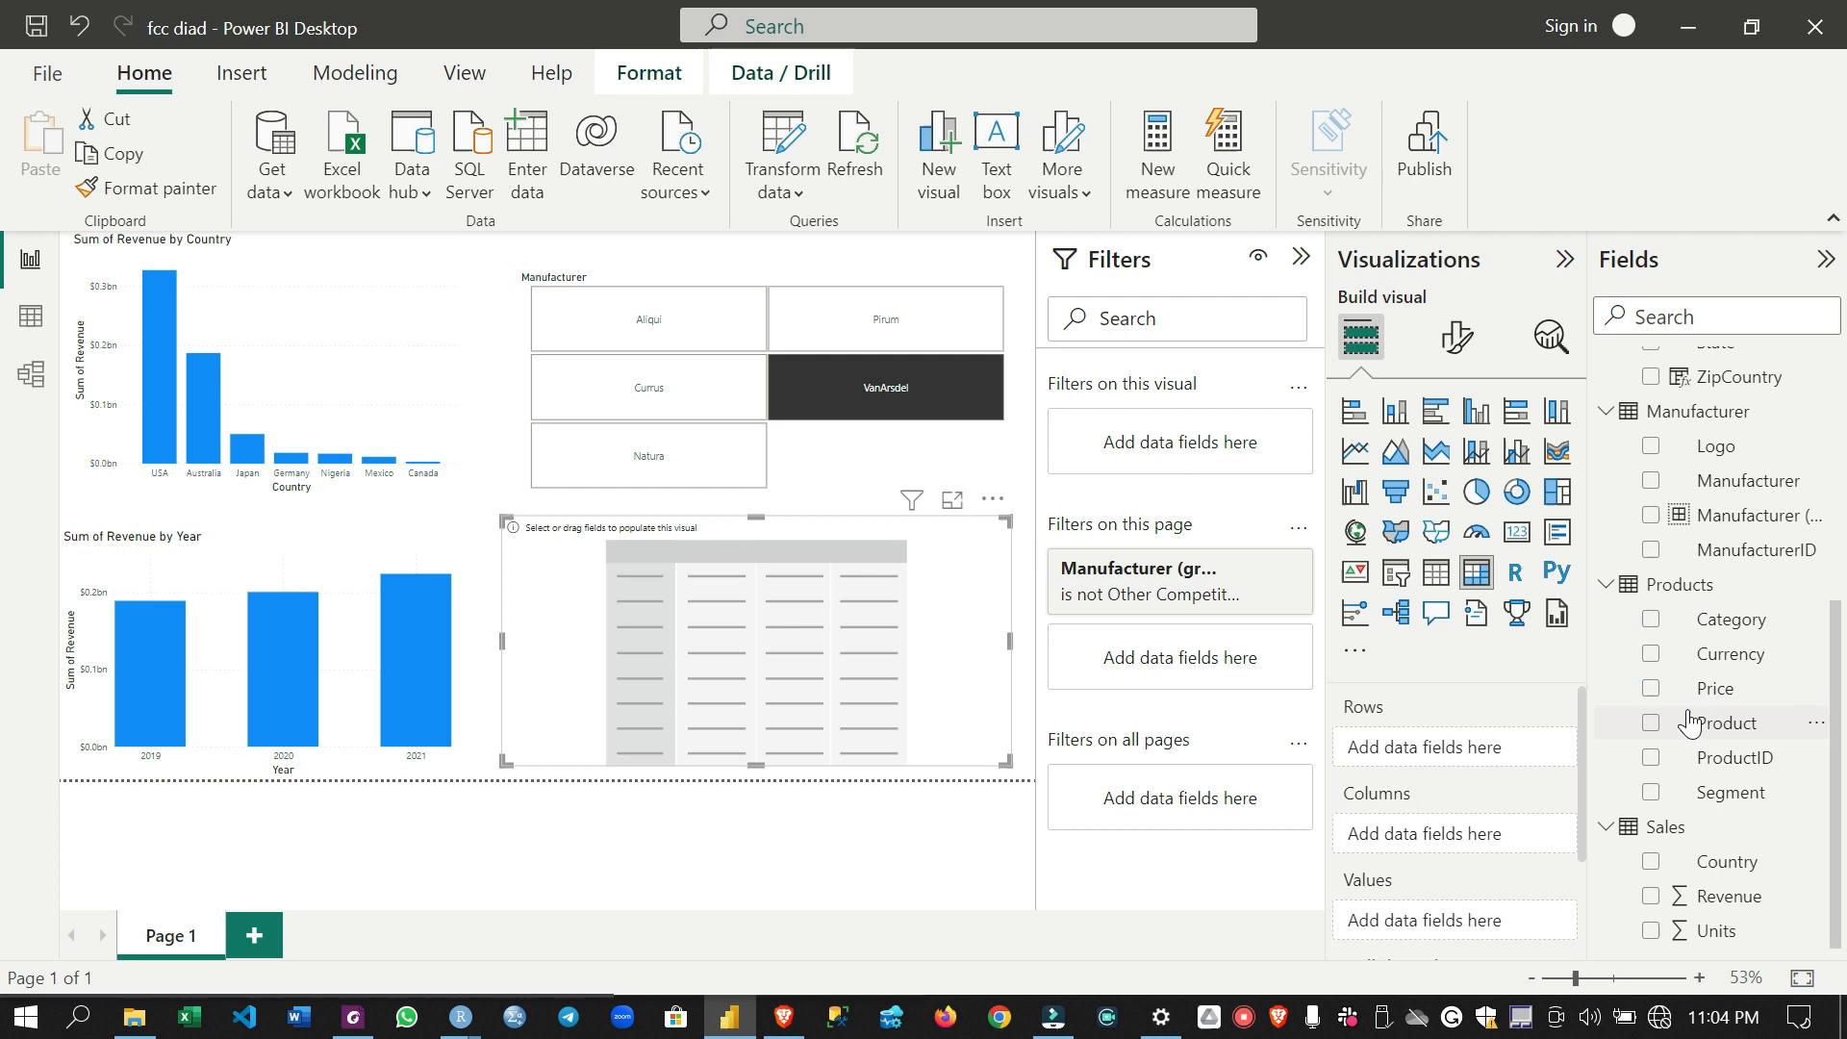
- Fill the matrix with product Category as rows and sales Revenue as values, and cross-filter it to Australia in 2021 through the two charts
left_click_drag(1744, 618, 1510, 763)
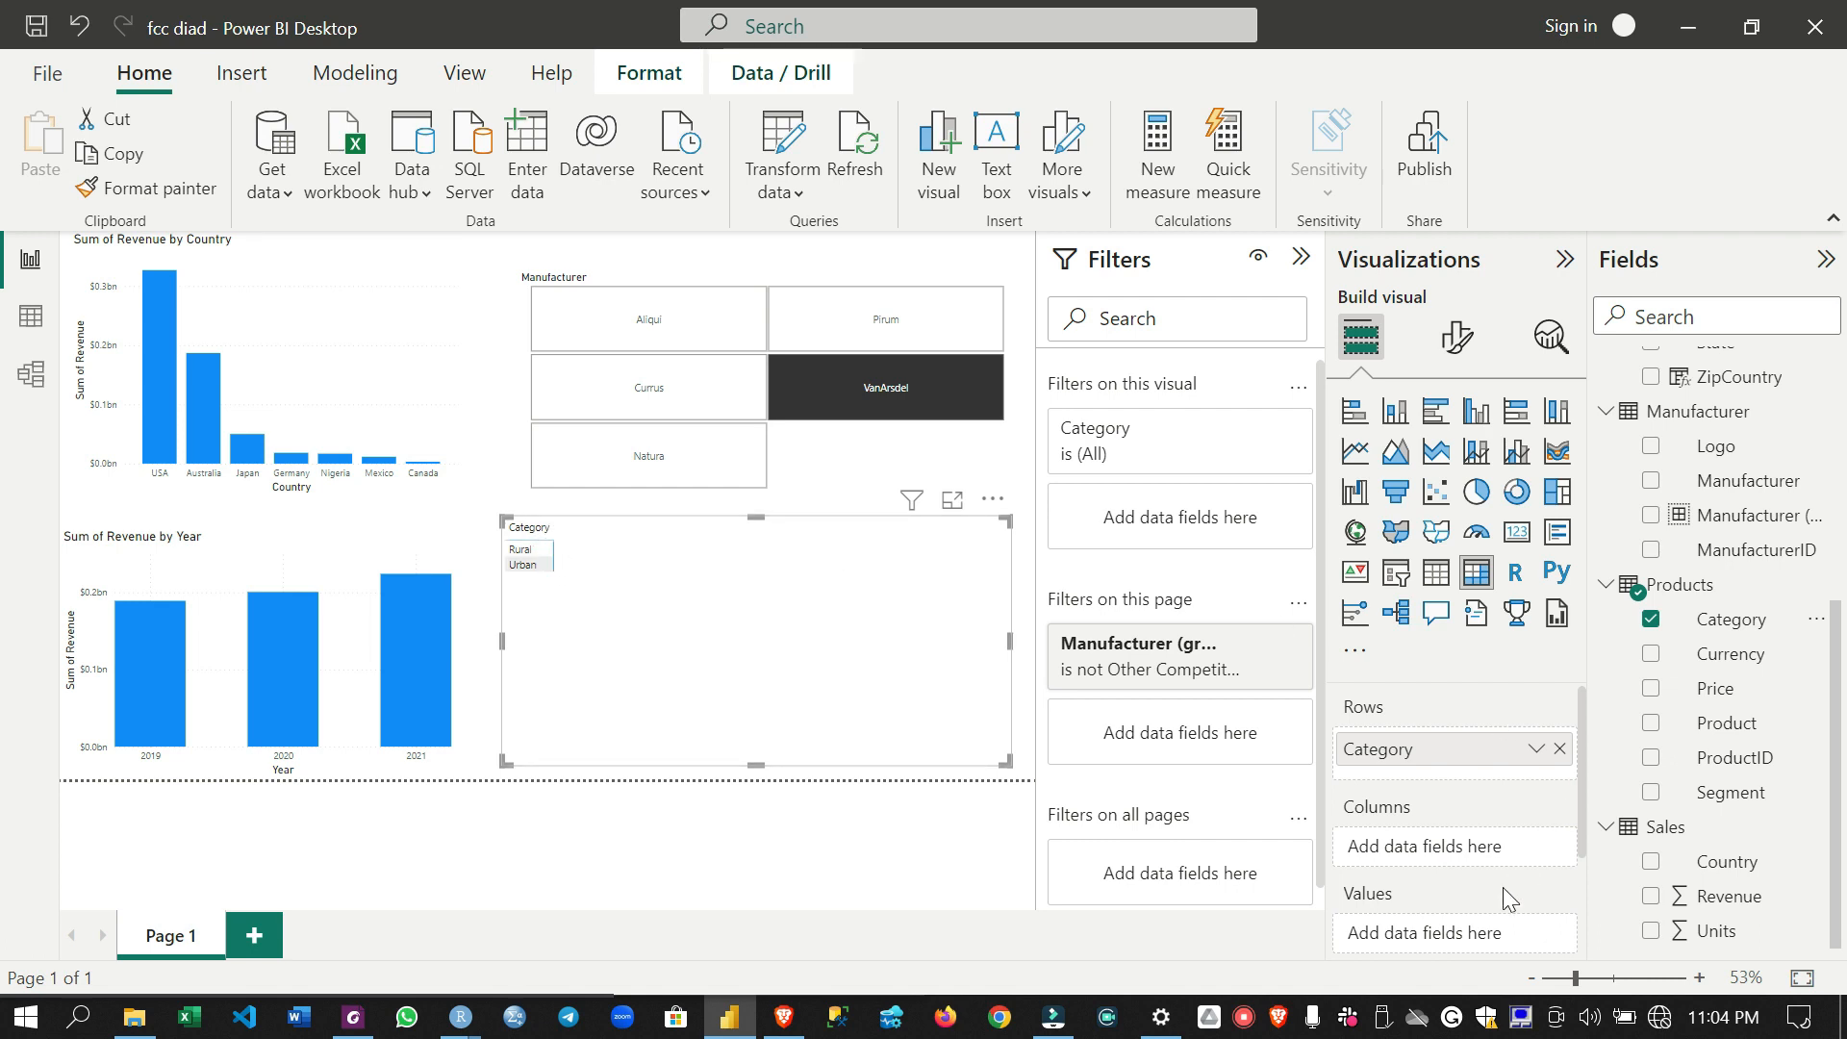
scroll(1509, 899, "down", 1)
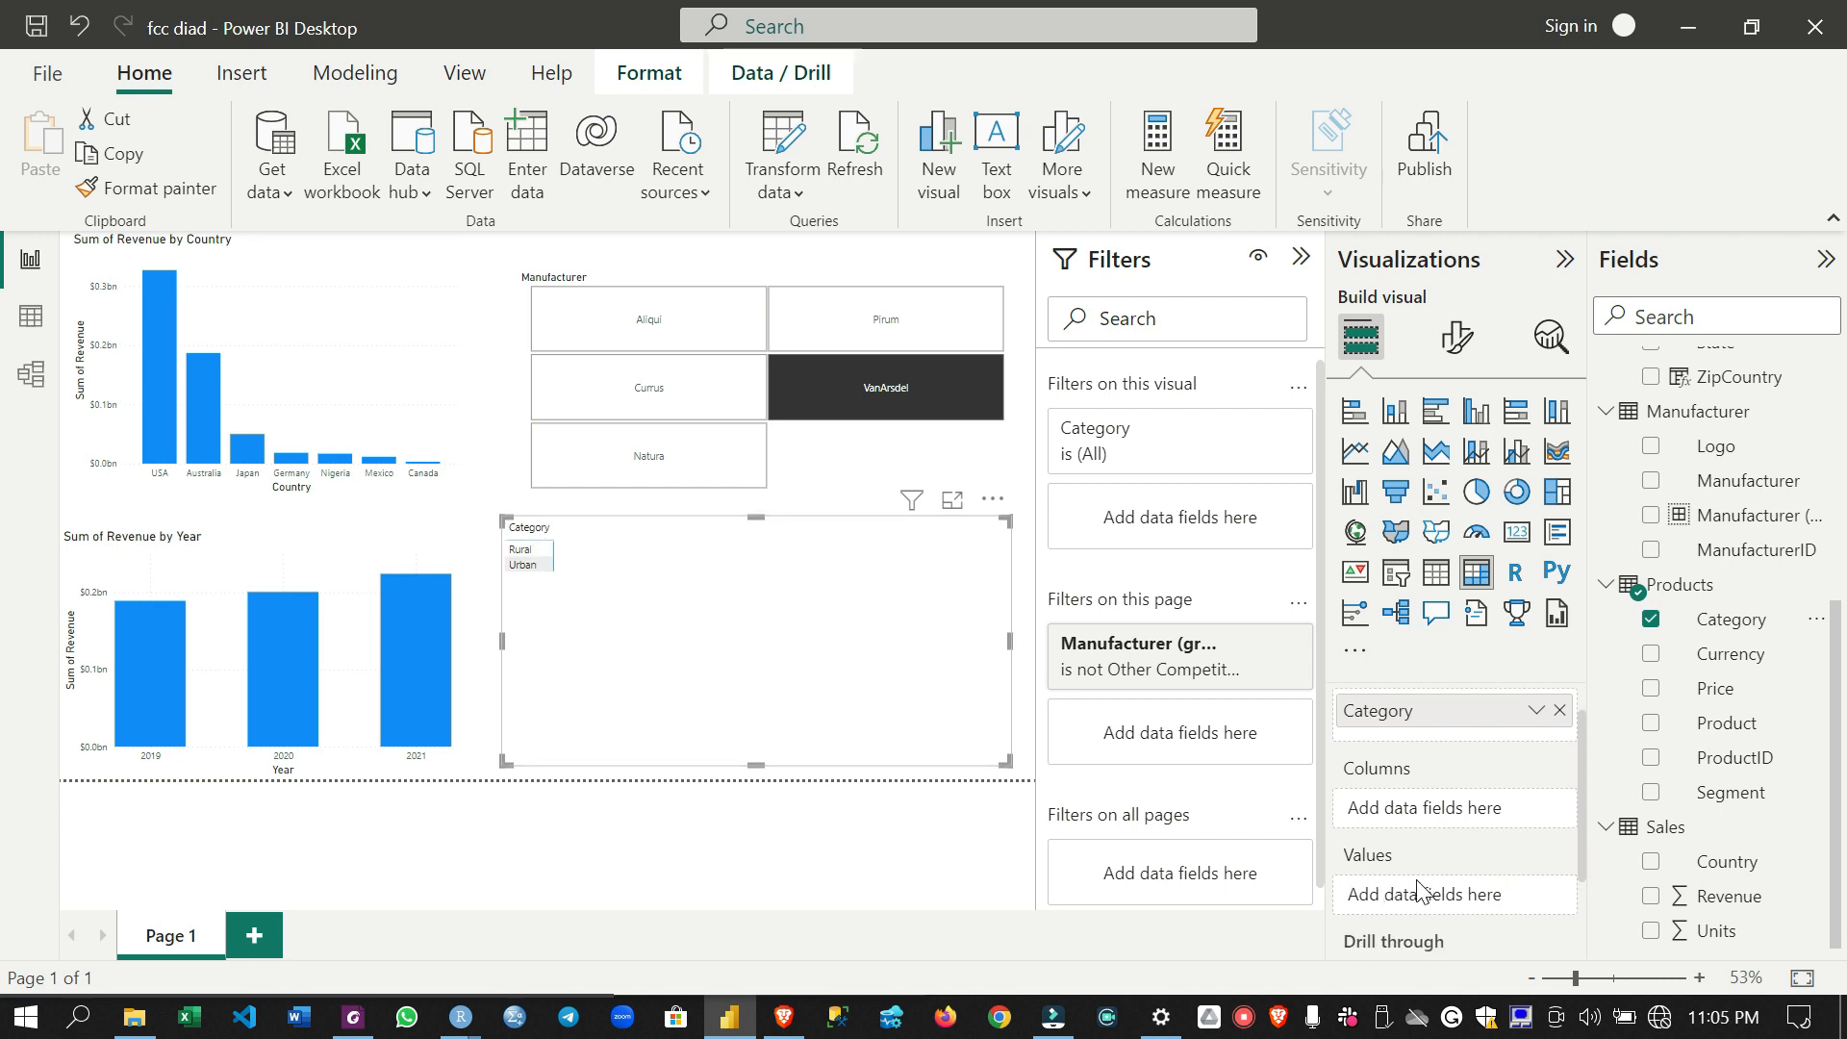
left_click_drag(1717, 894, 1503, 897)
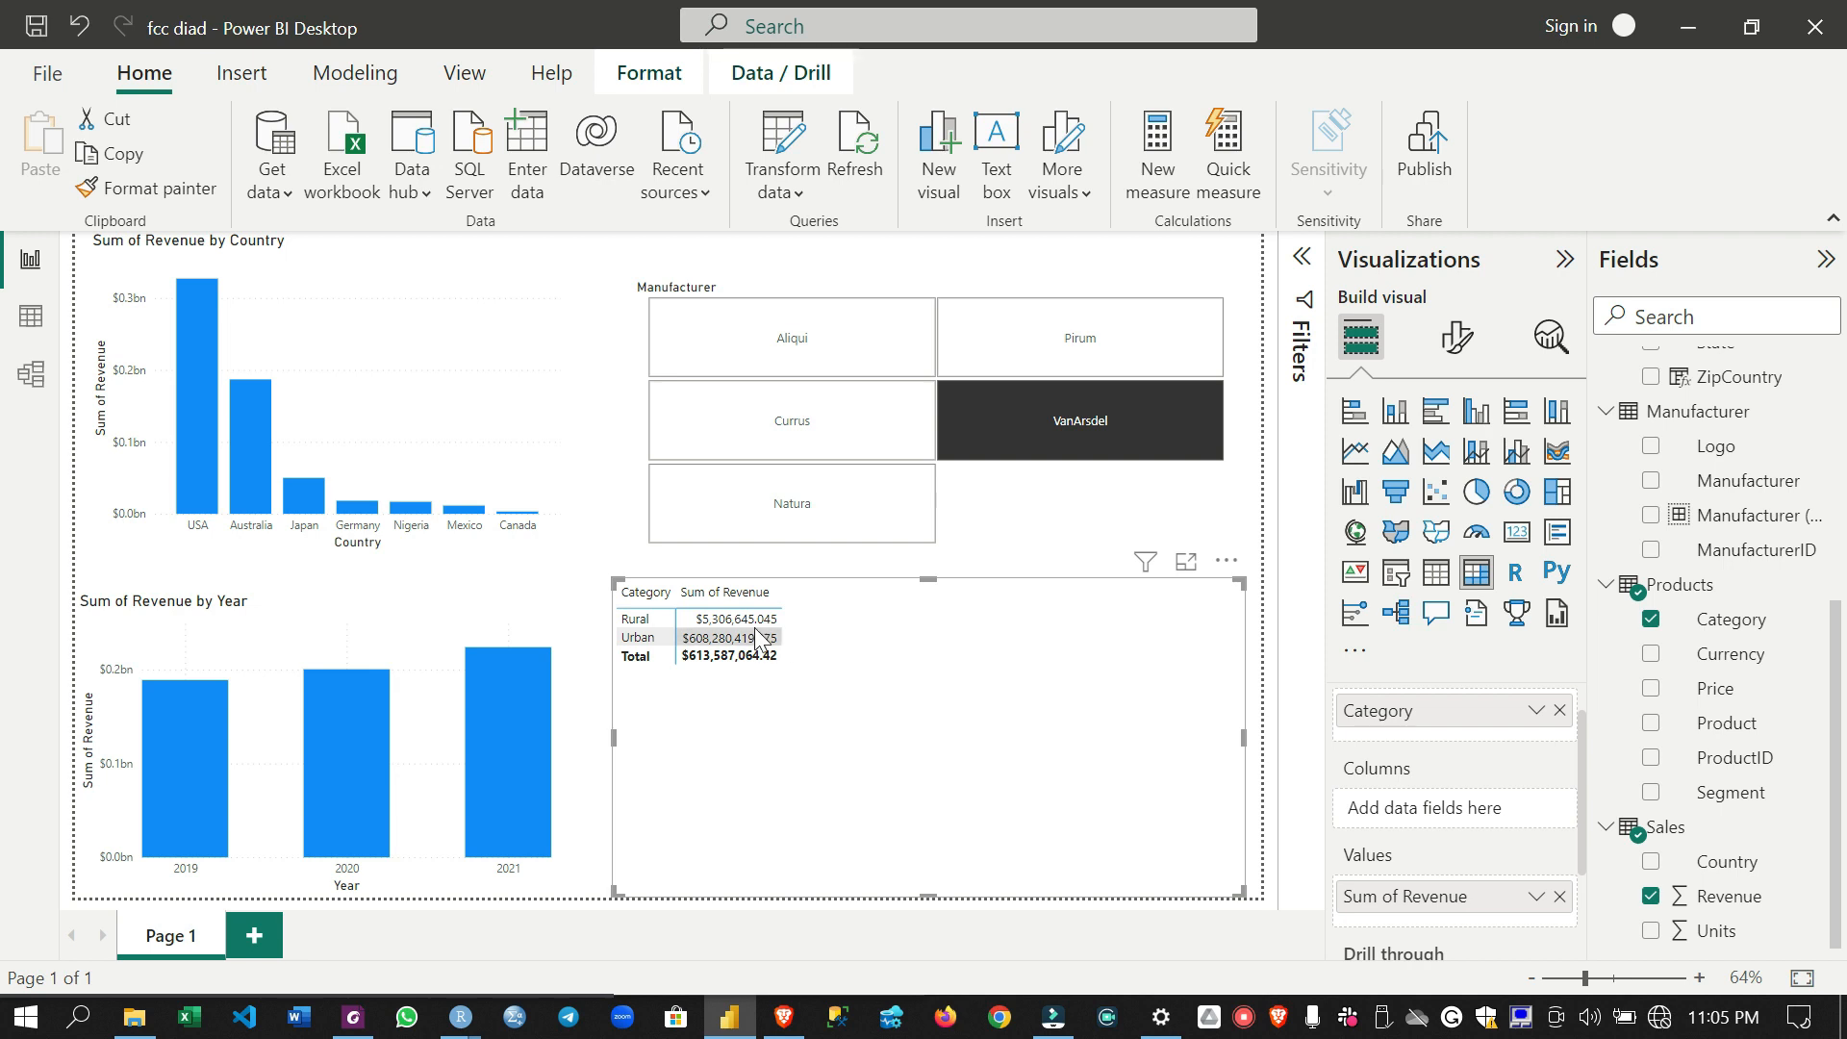
left_click(250, 464)
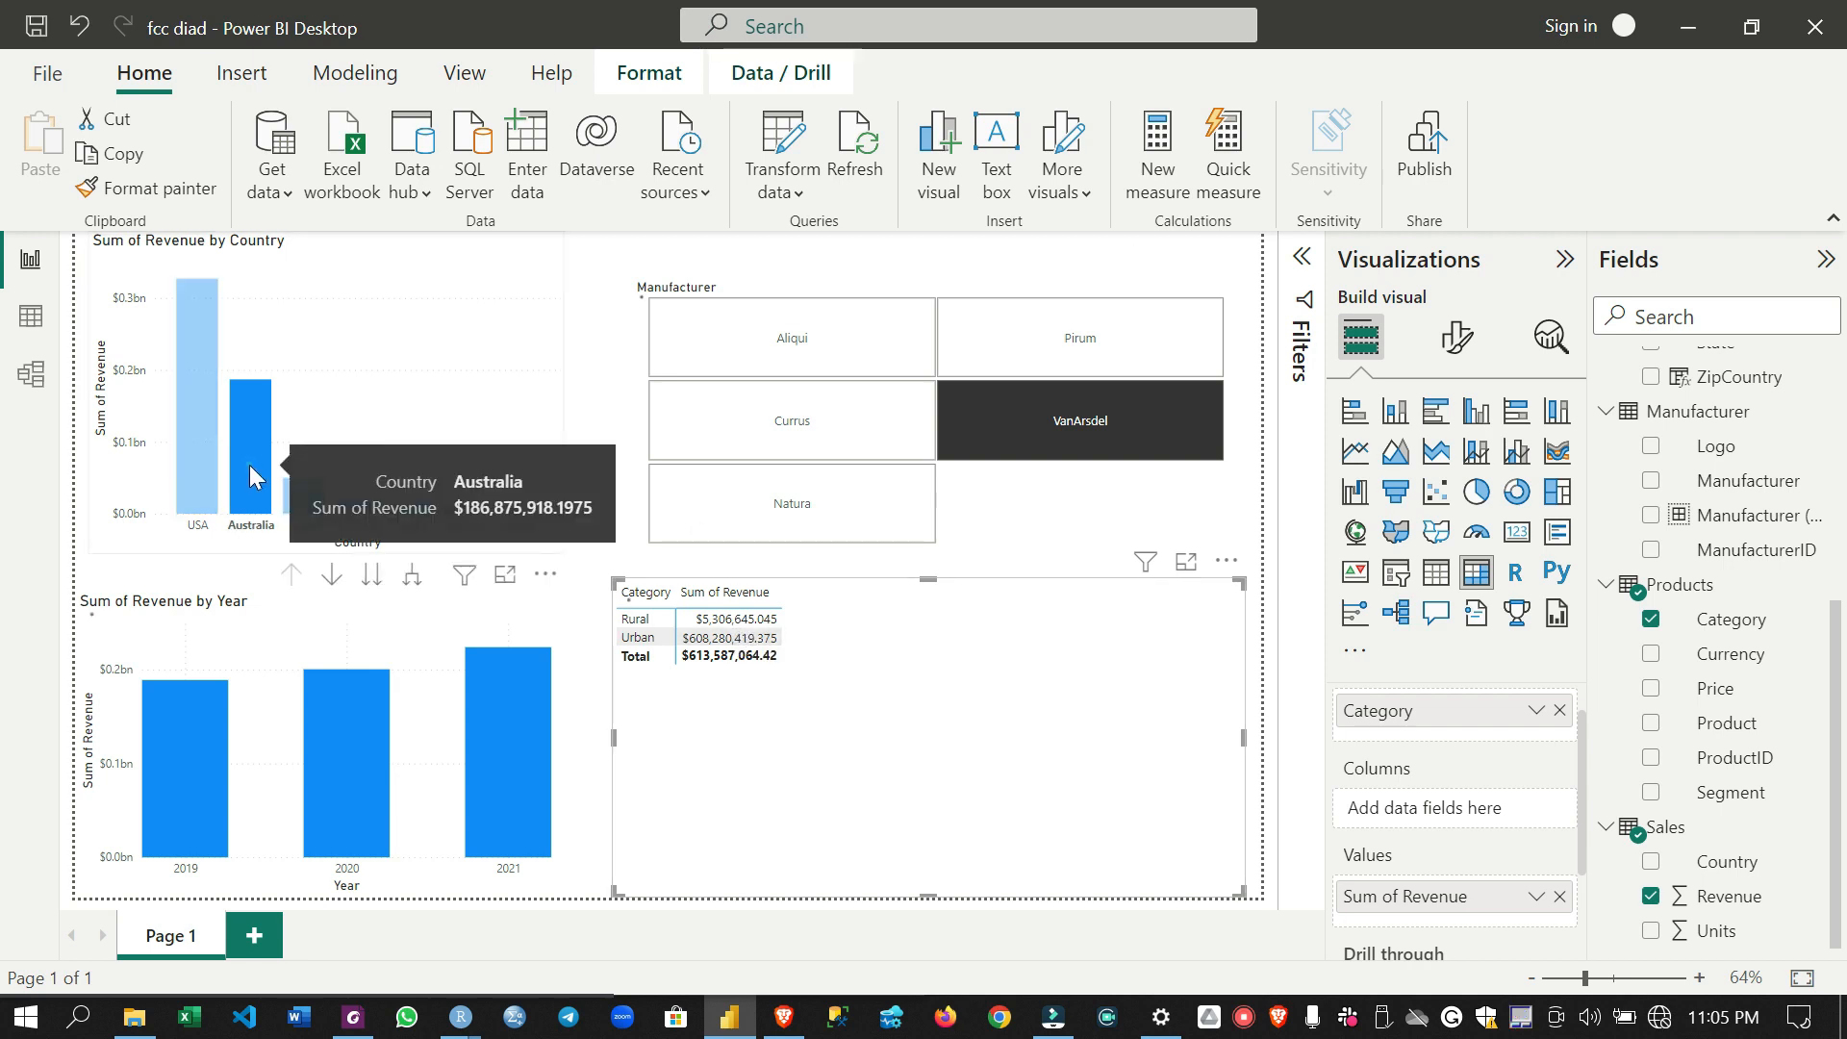
left_click(505, 710)
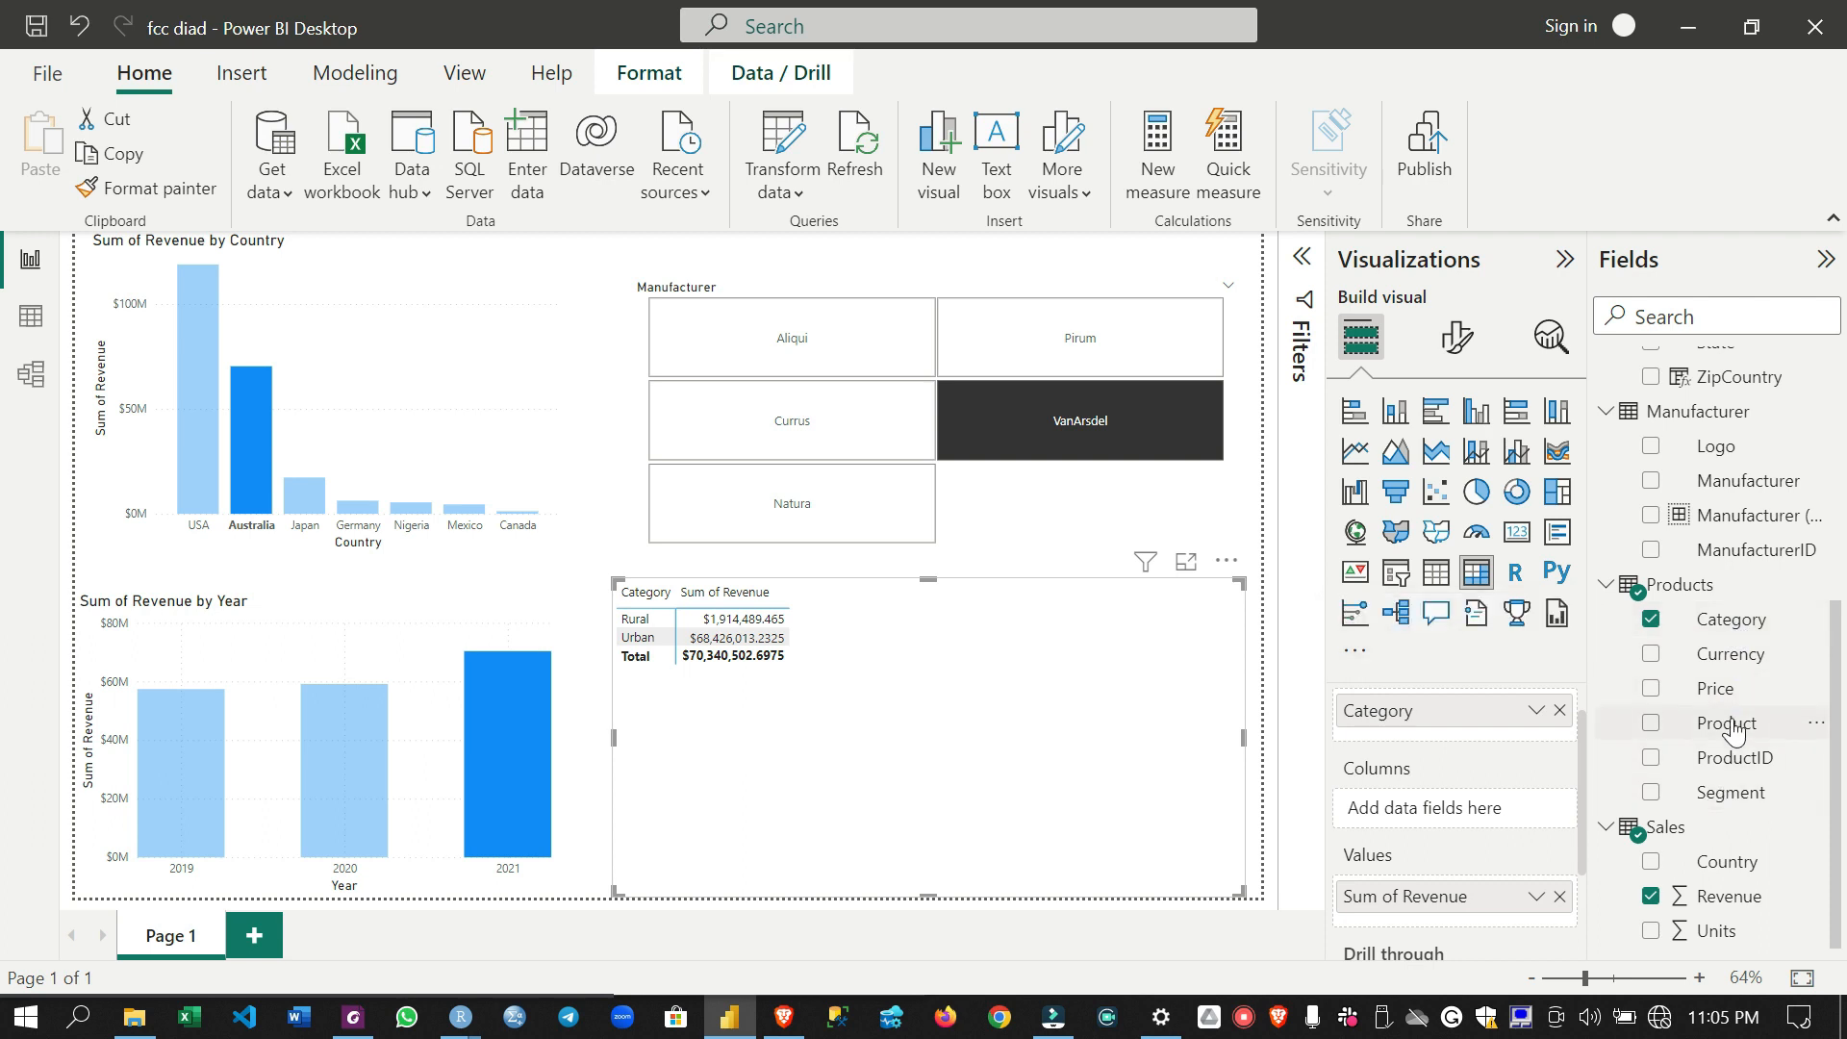
- Create a hierarchy from the Category field in the Products table and add Segment and Product to it as lower levels
right_click(1727, 620)
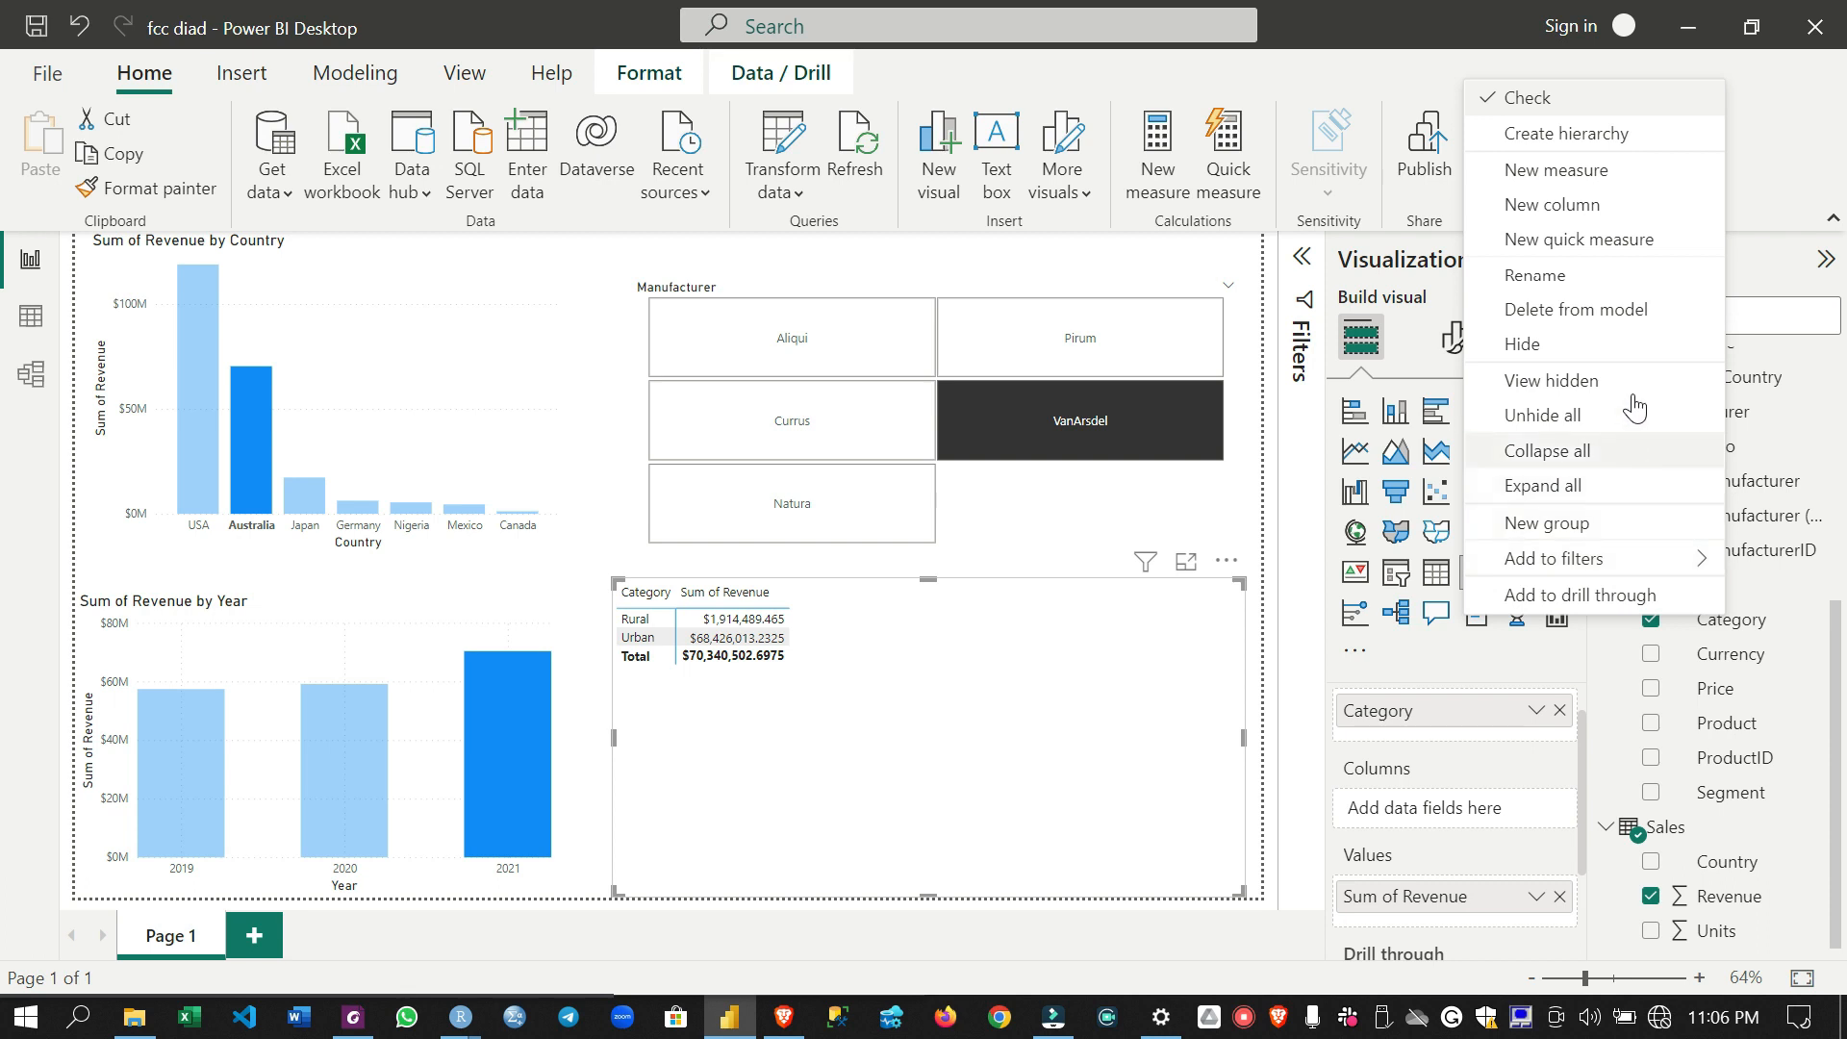
left_click(1571, 141)
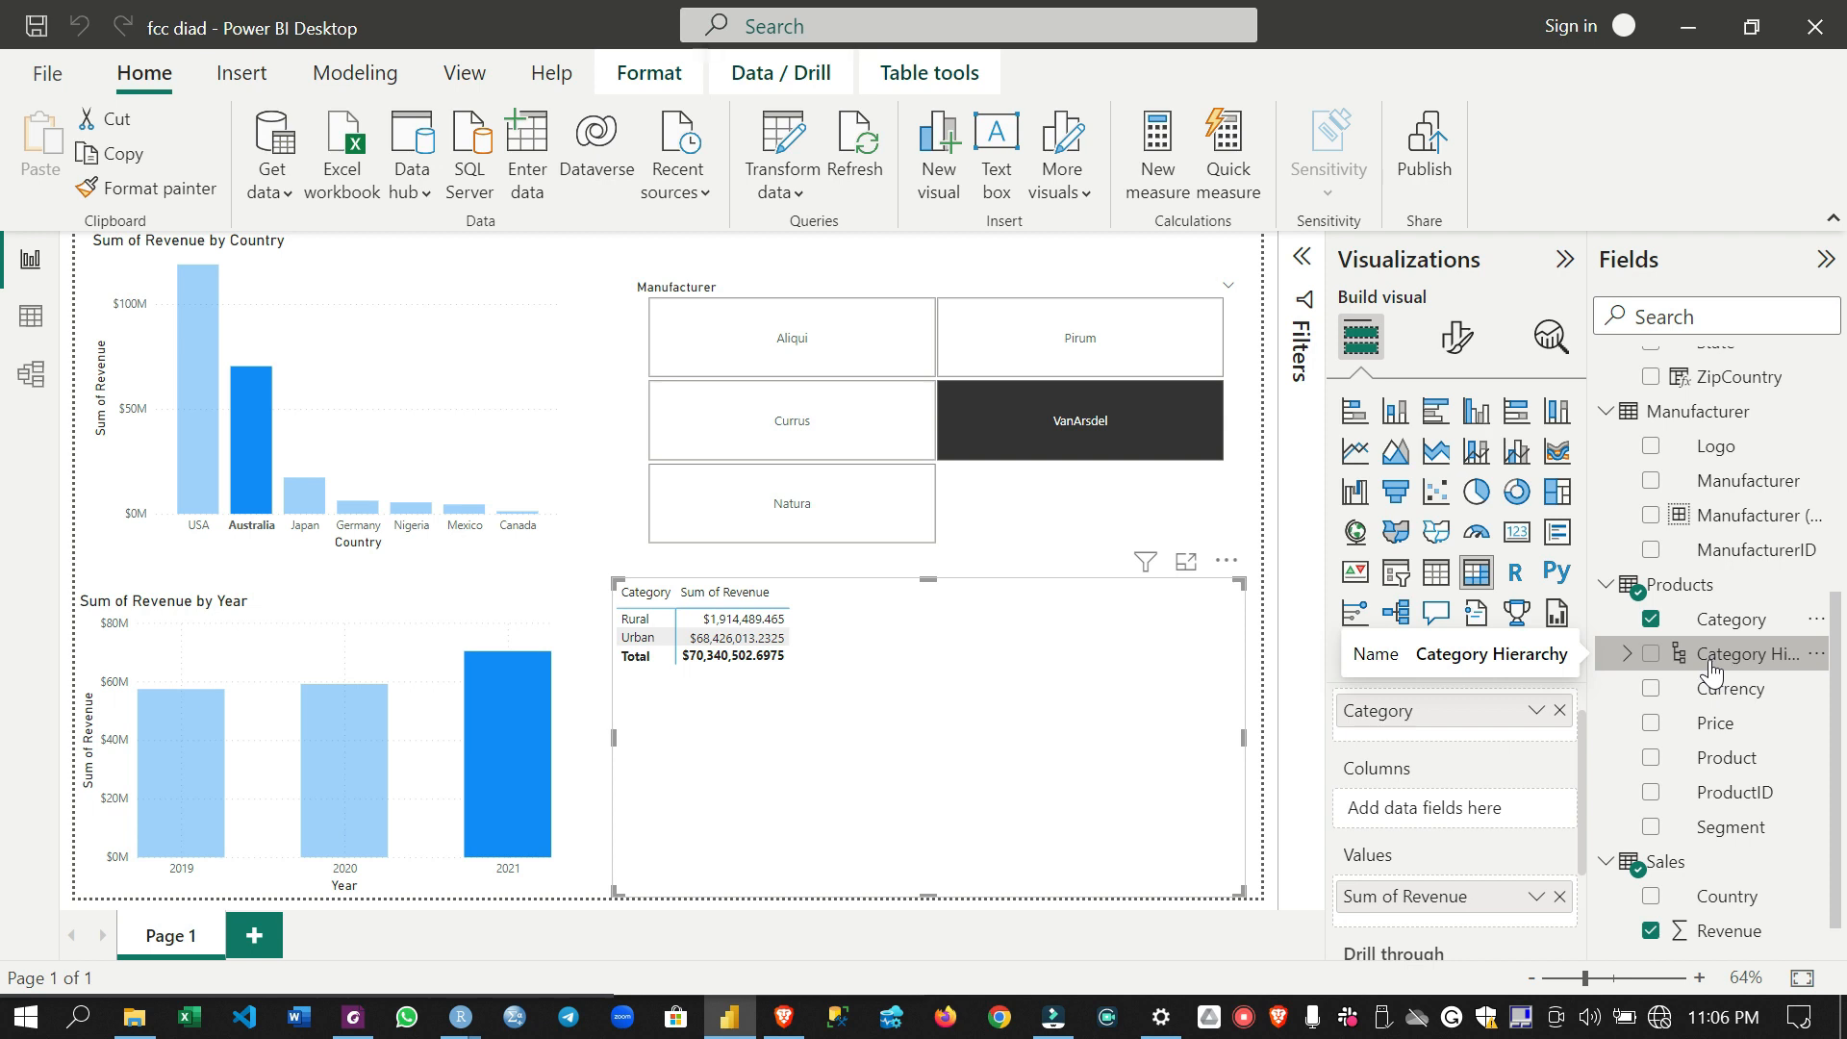
right_click(1752, 834)
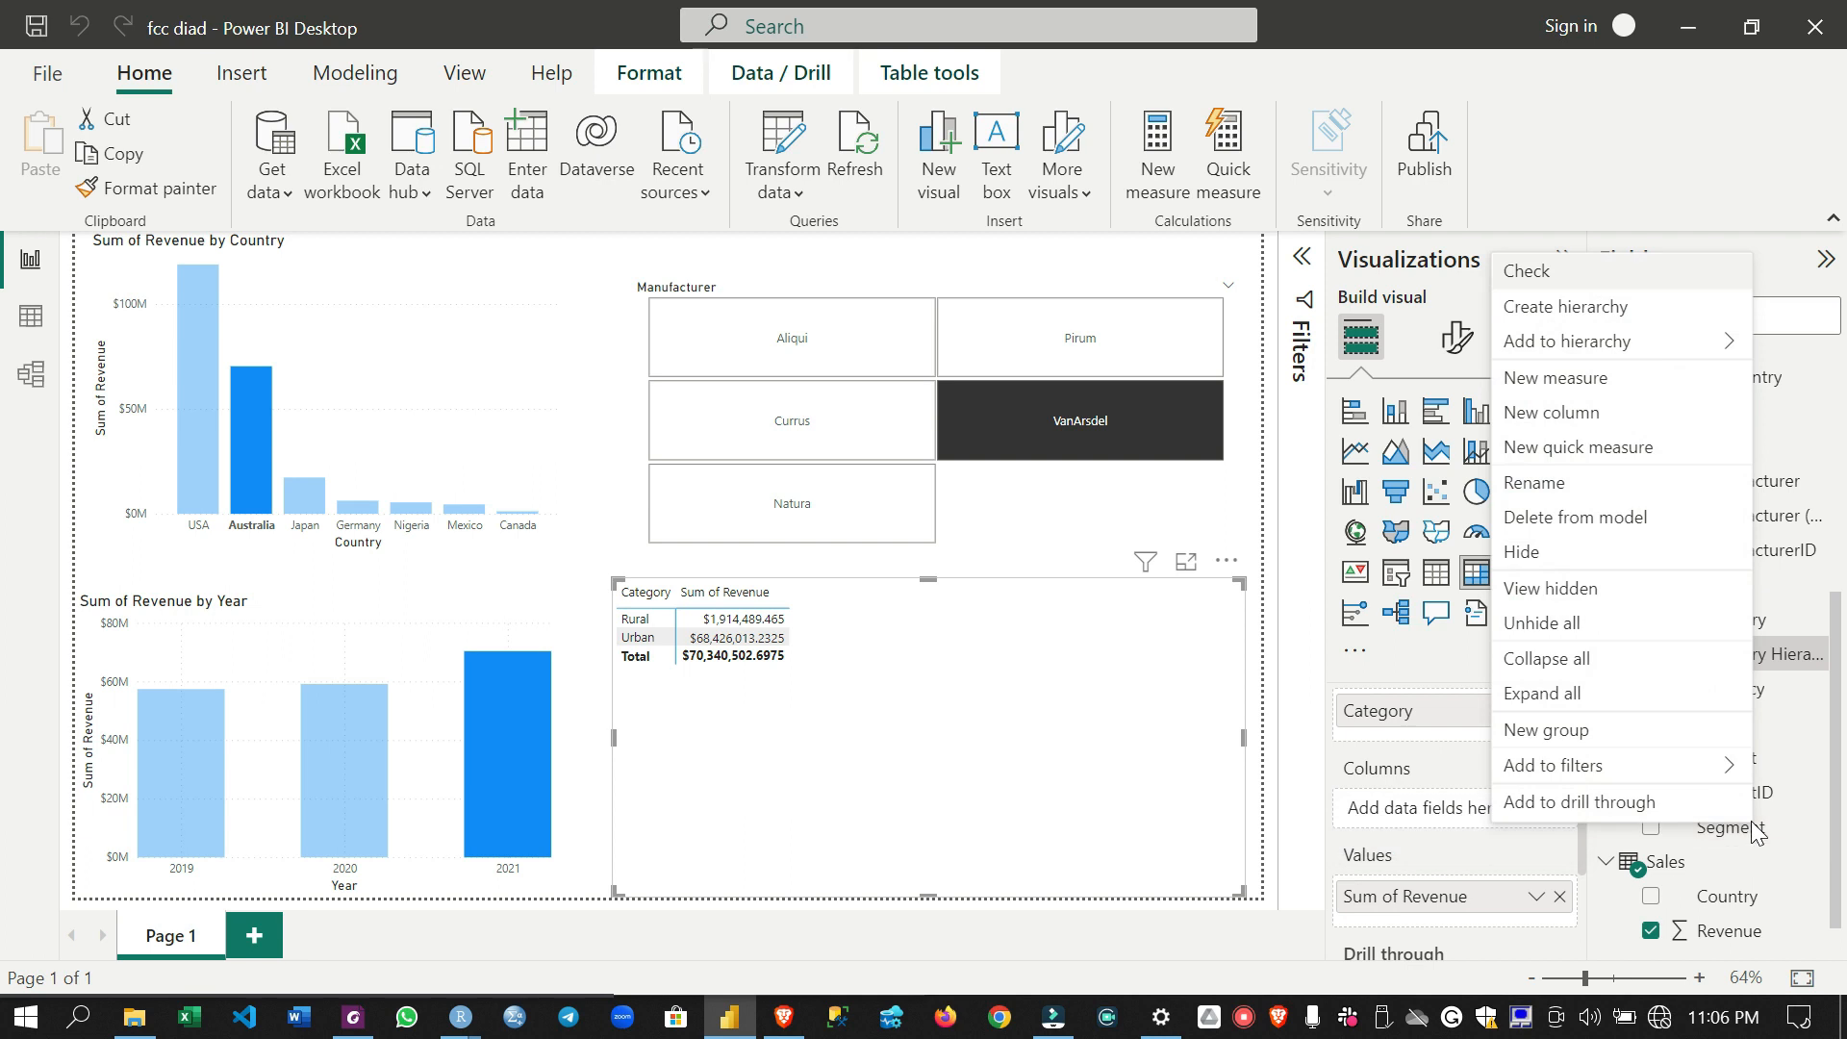
left_click(1670, 342)
left_click(1462, 351)
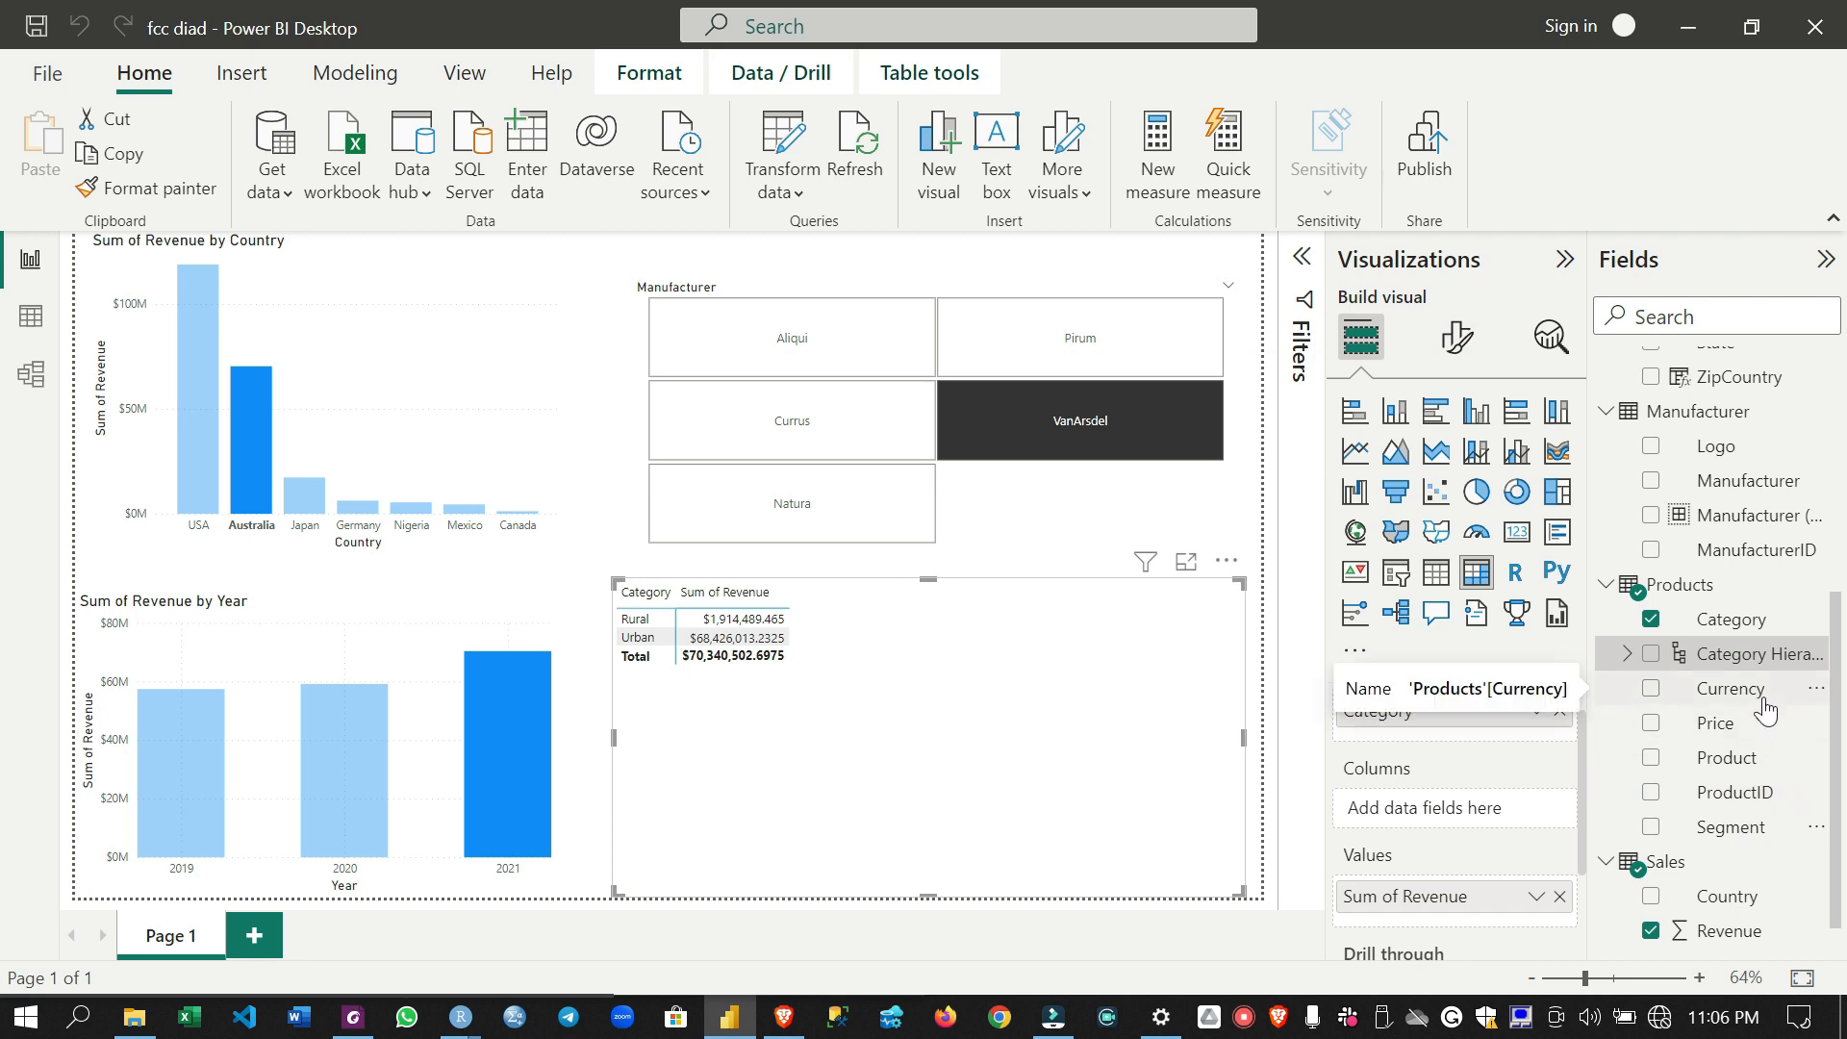
right_click(1744, 775)
mouse_move(1585, 300)
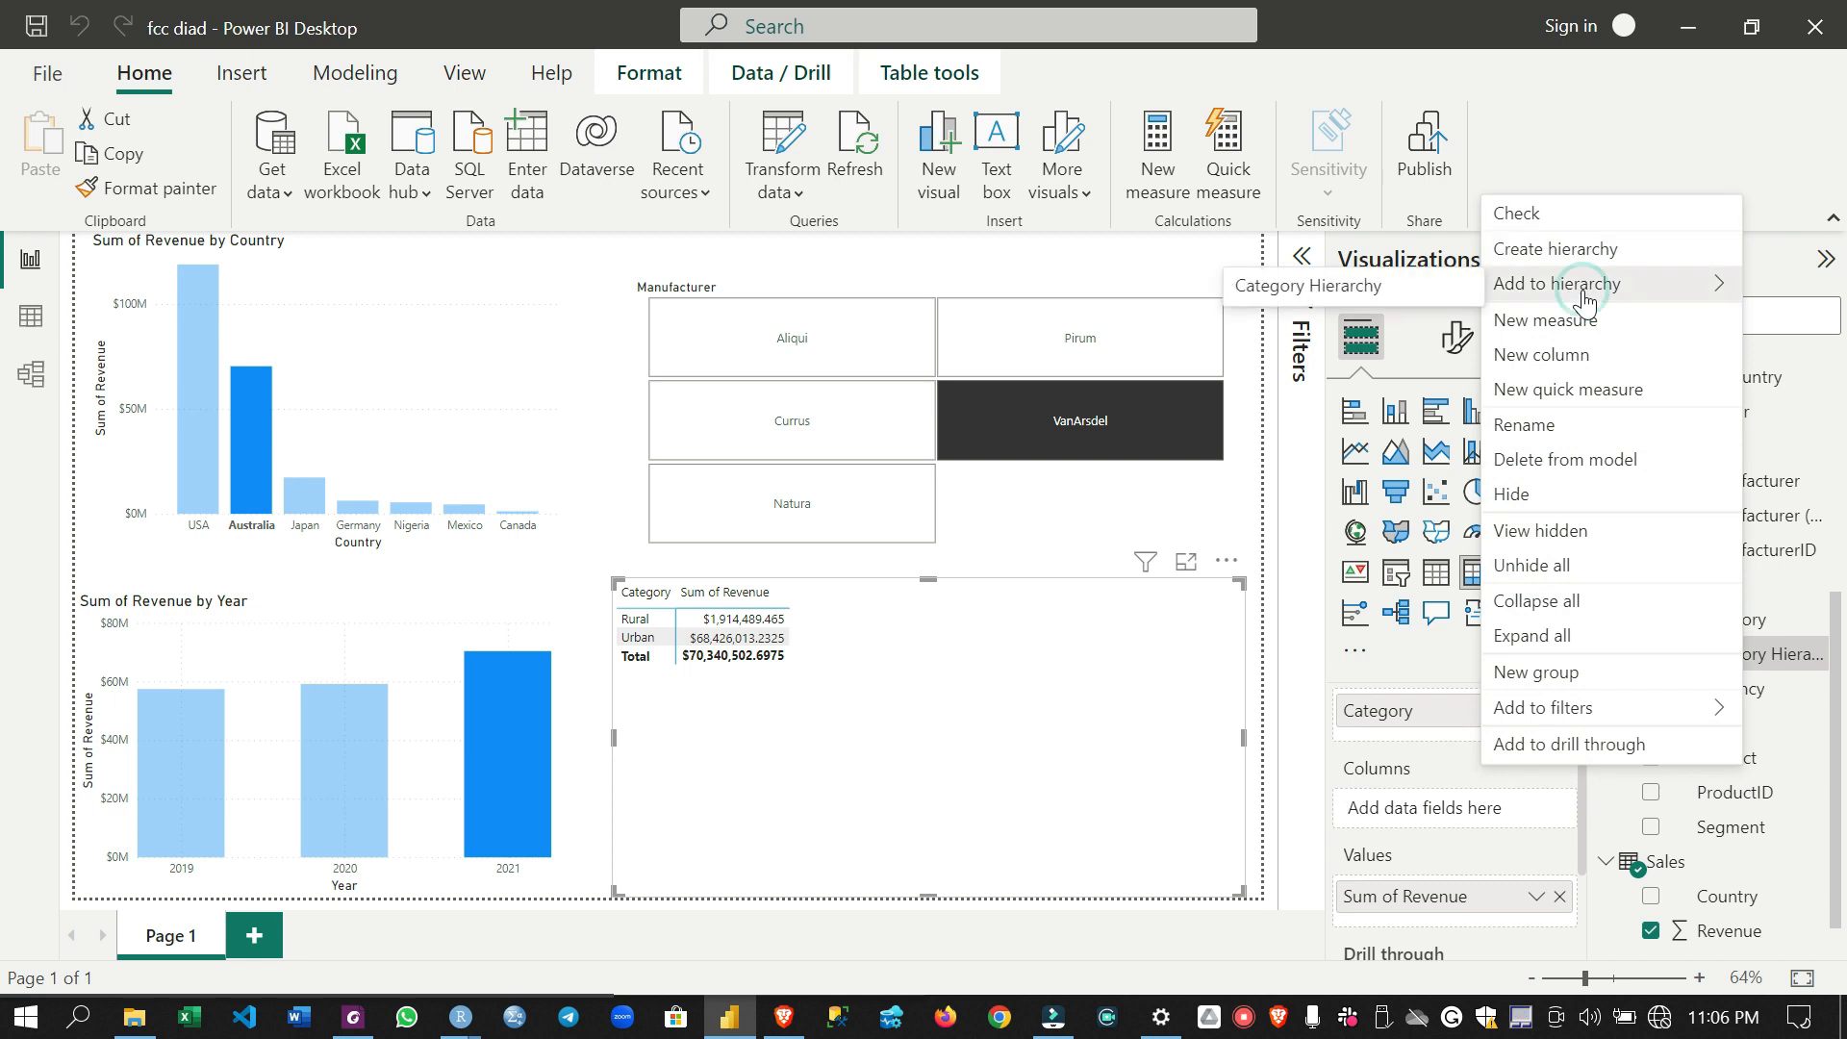
left_click(1346, 285)
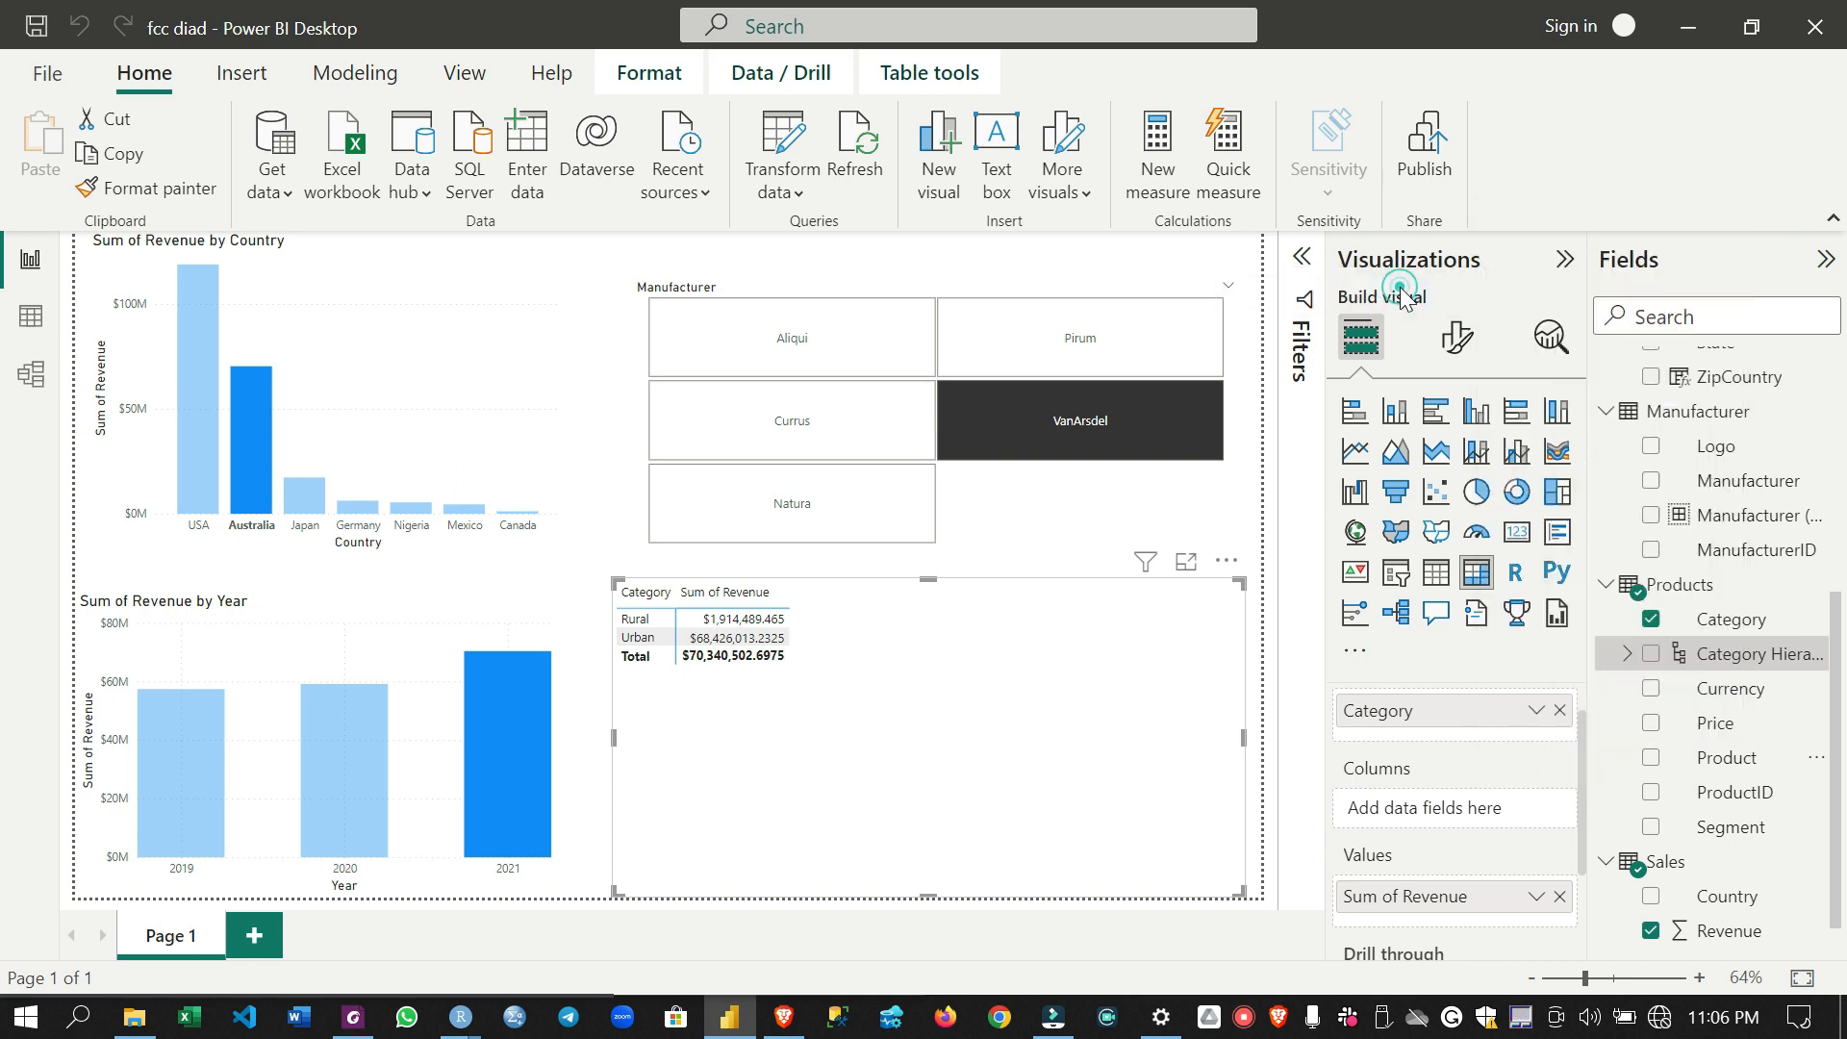
left_click(1627, 654)
left_click(1624, 655)
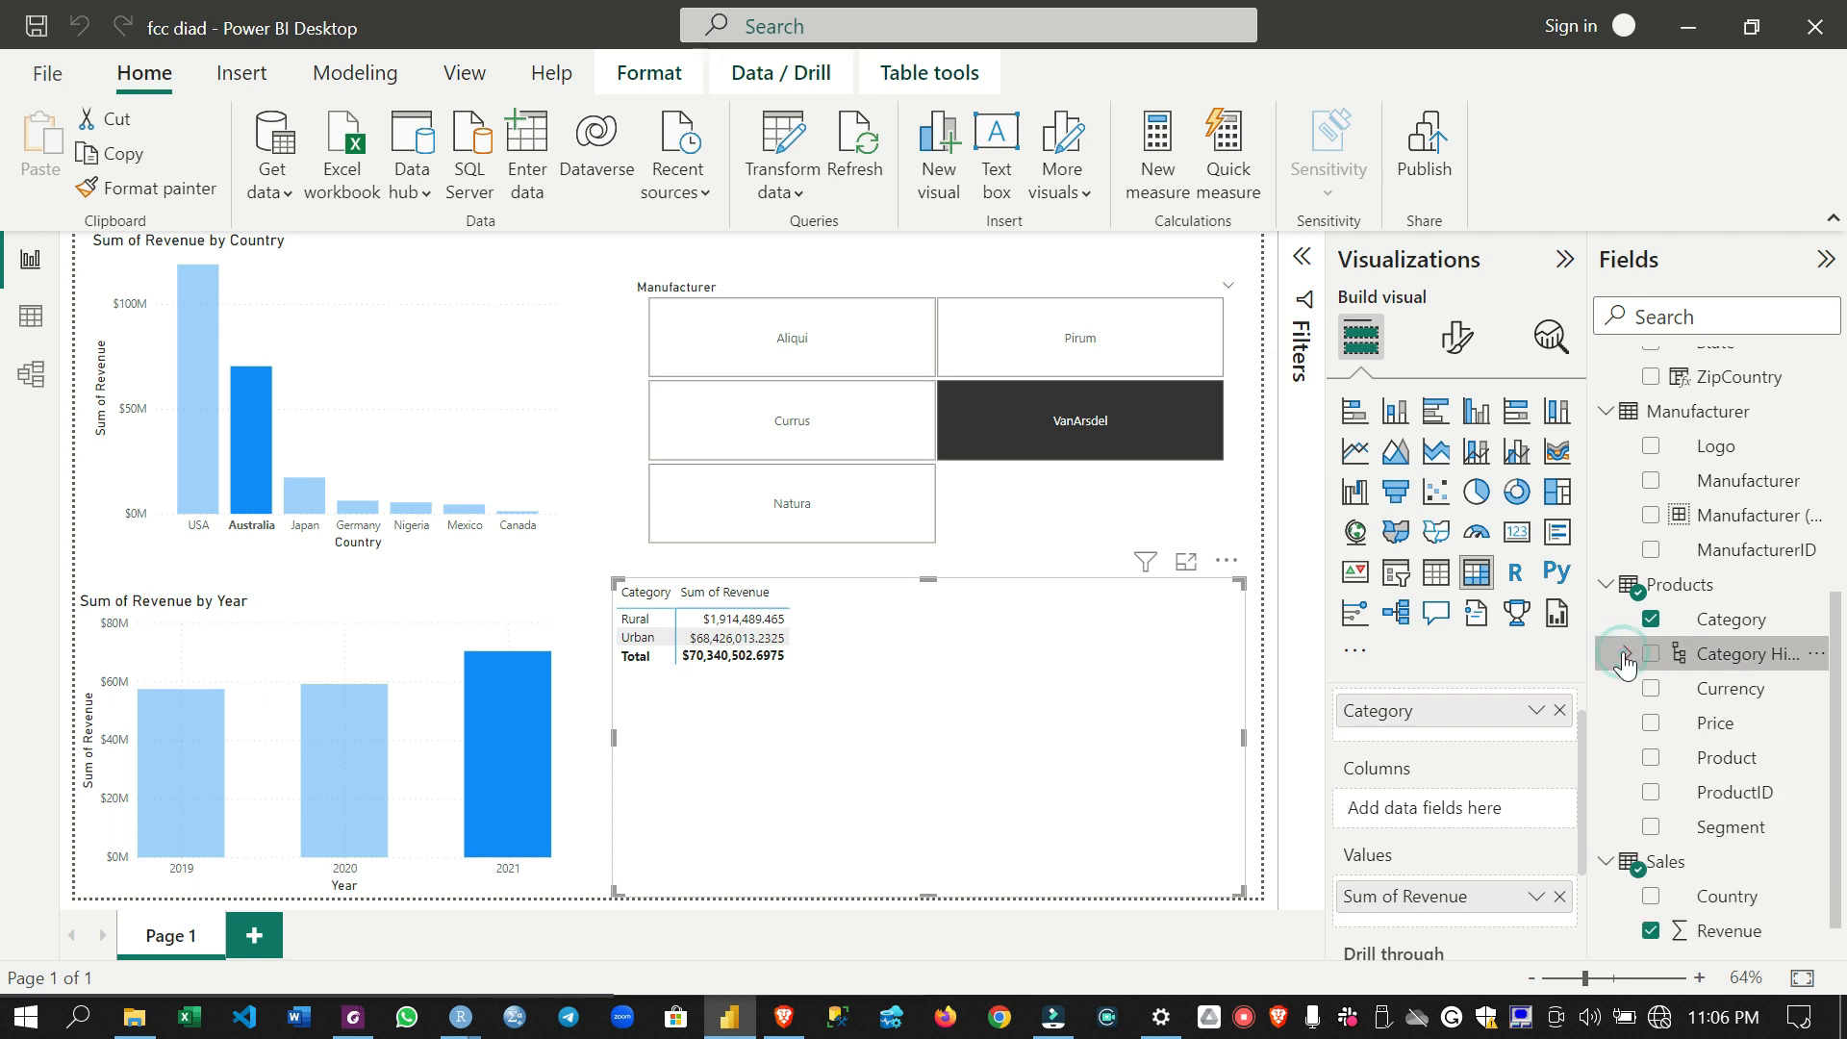
- Replace the Category field in the matrix rows with the Category Hierarchy
scroll(1497, 753, "down", 1)
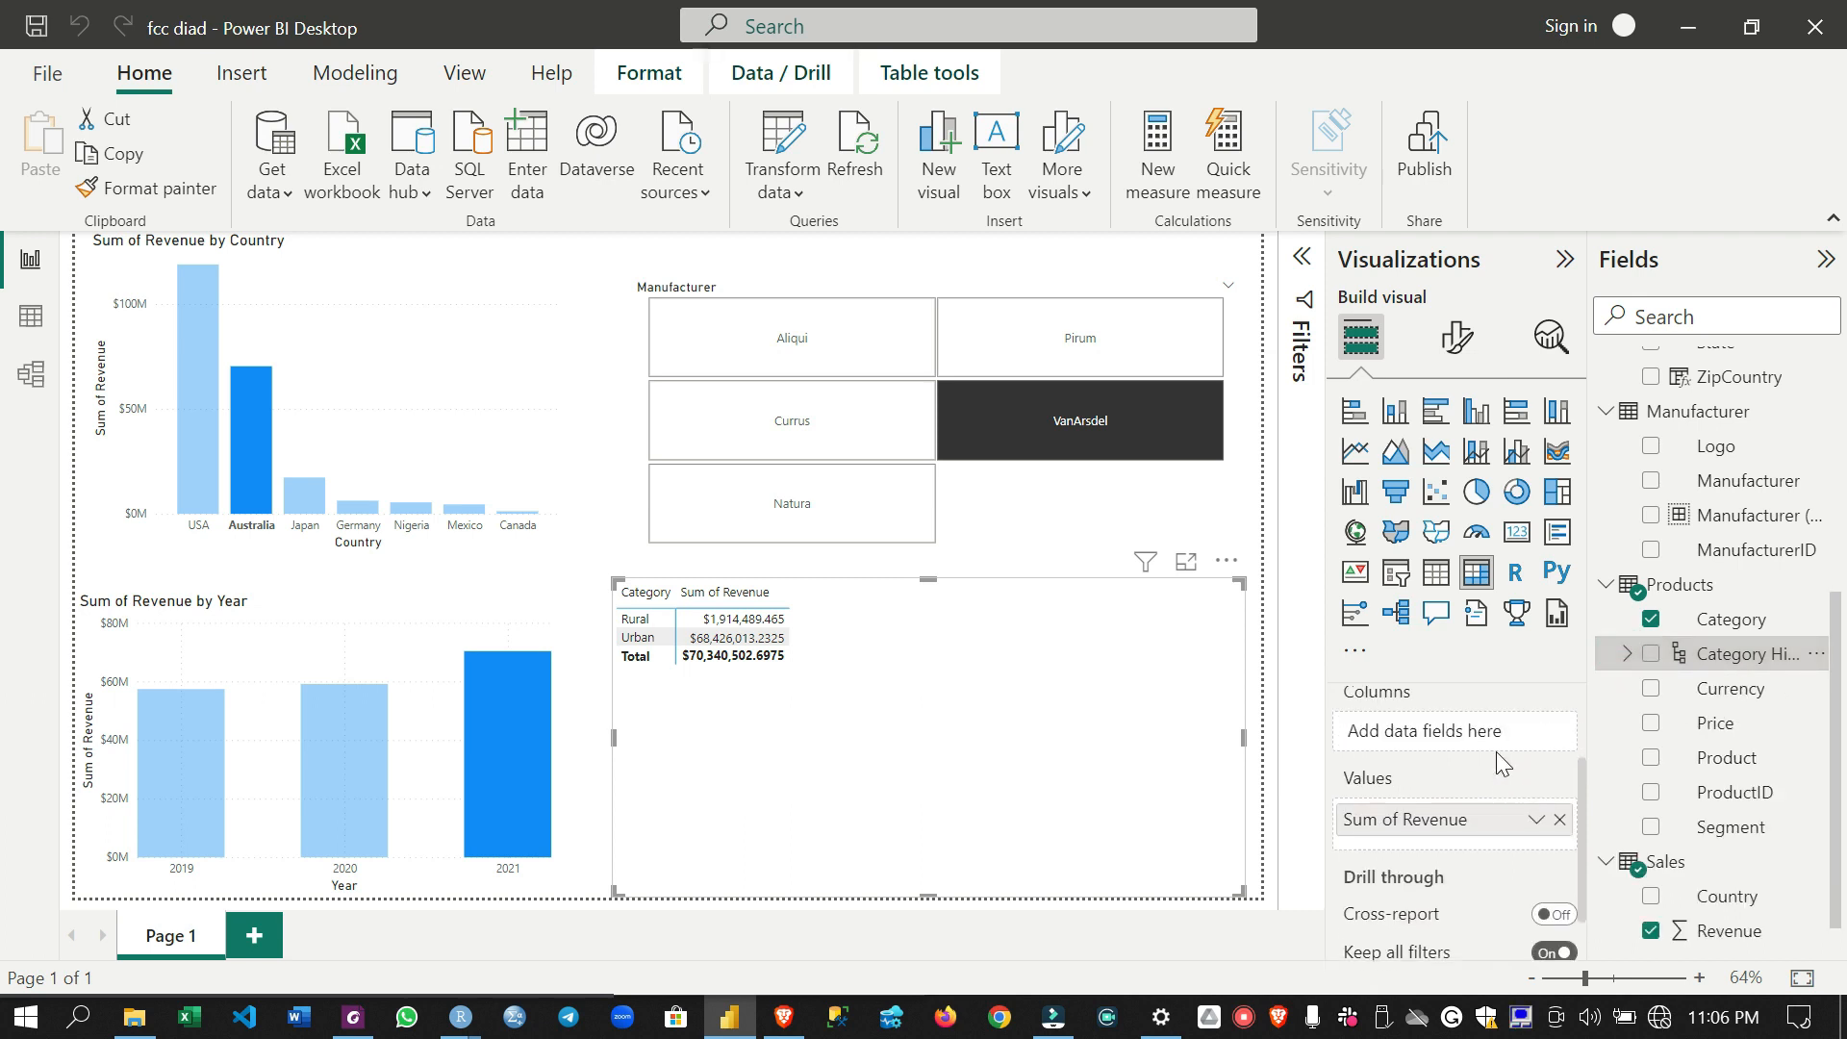
scroll(1497, 753, "up", 2)
left_click(1560, 742)
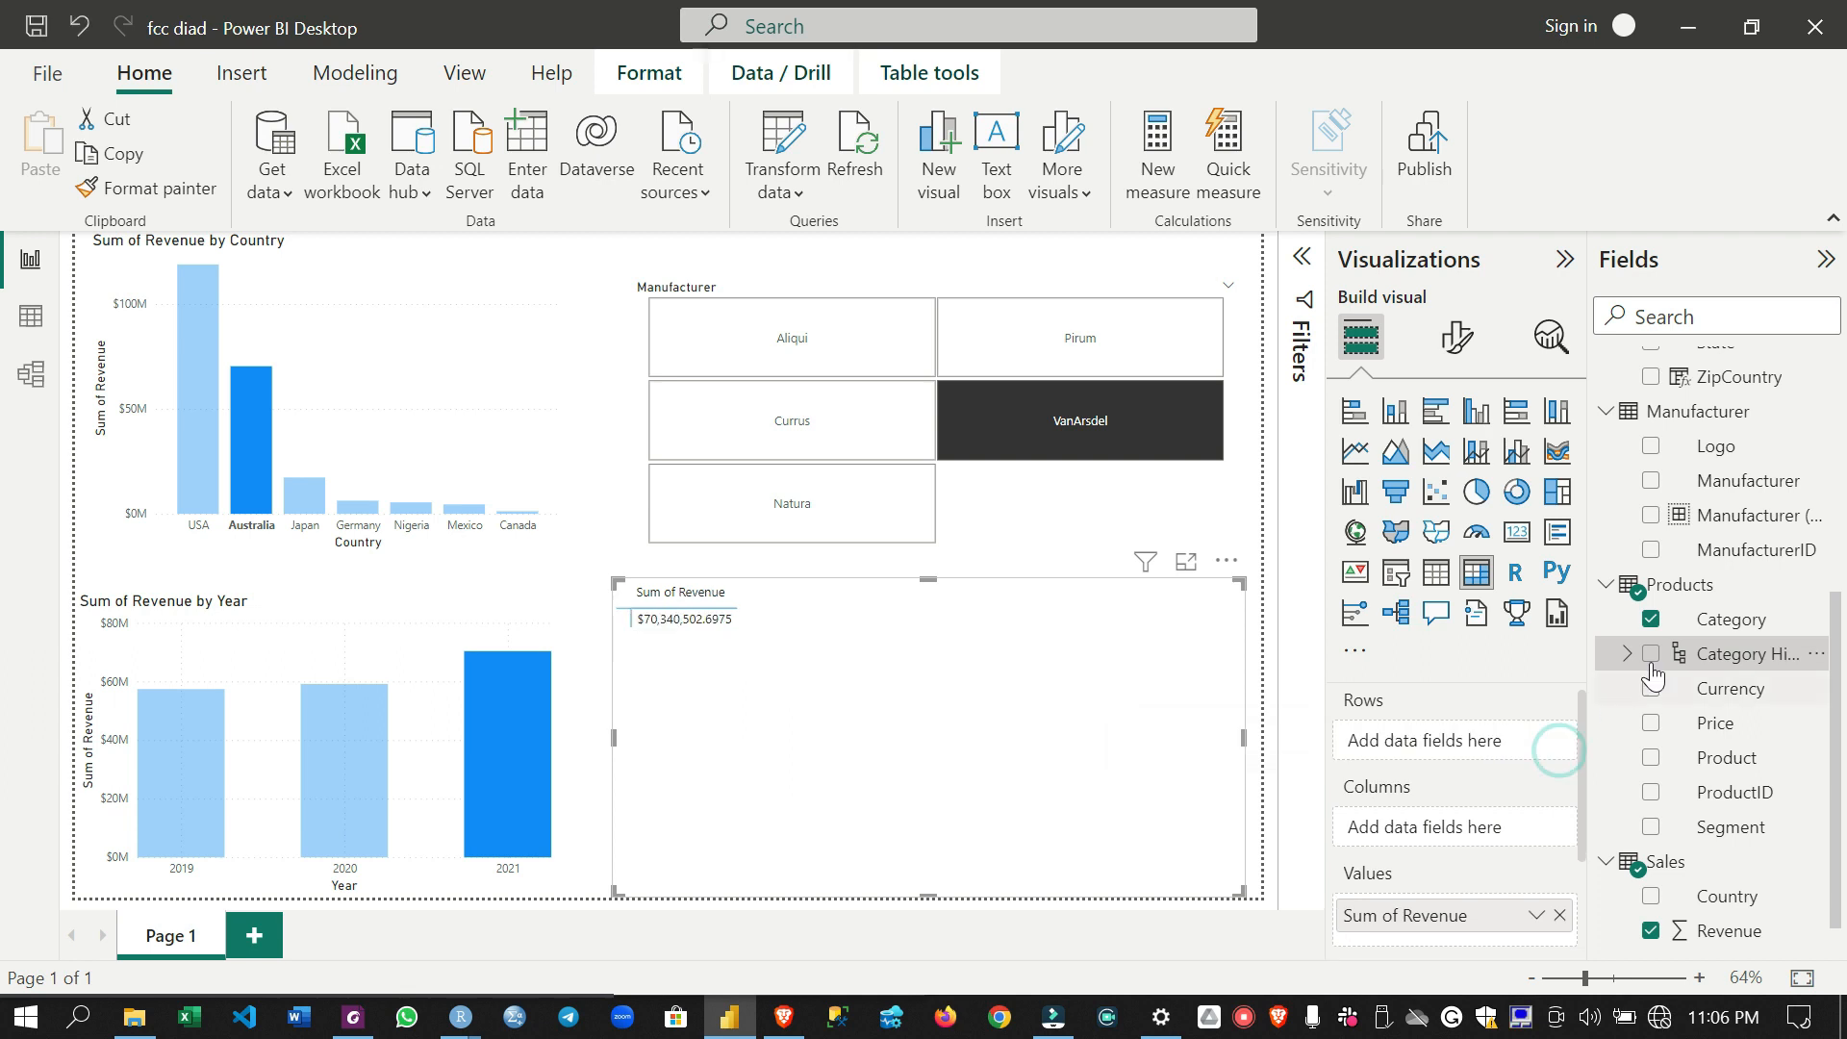
left_click_drag(1674, 662, 1422, 742)
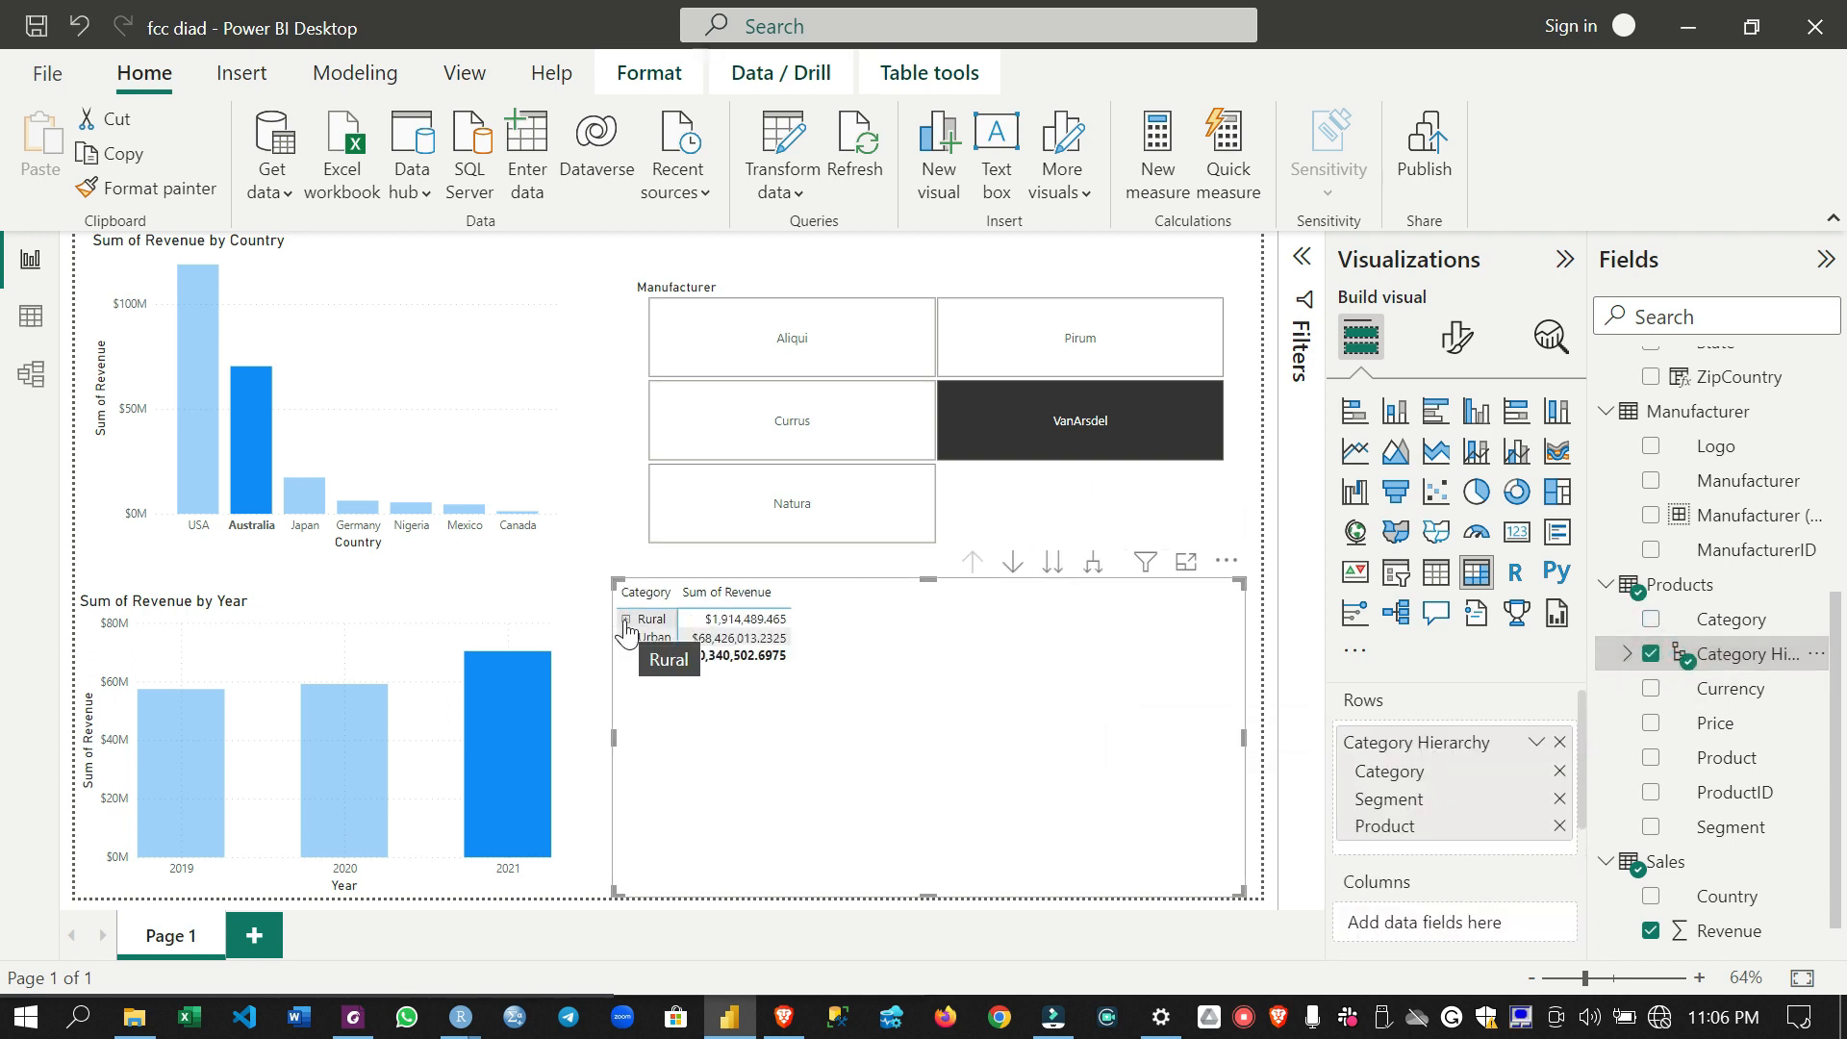
- Test drill mode on the matrix by drilling into Rural, Urban and the Convenience segment, returning to the category level
left_click(1013, 566)
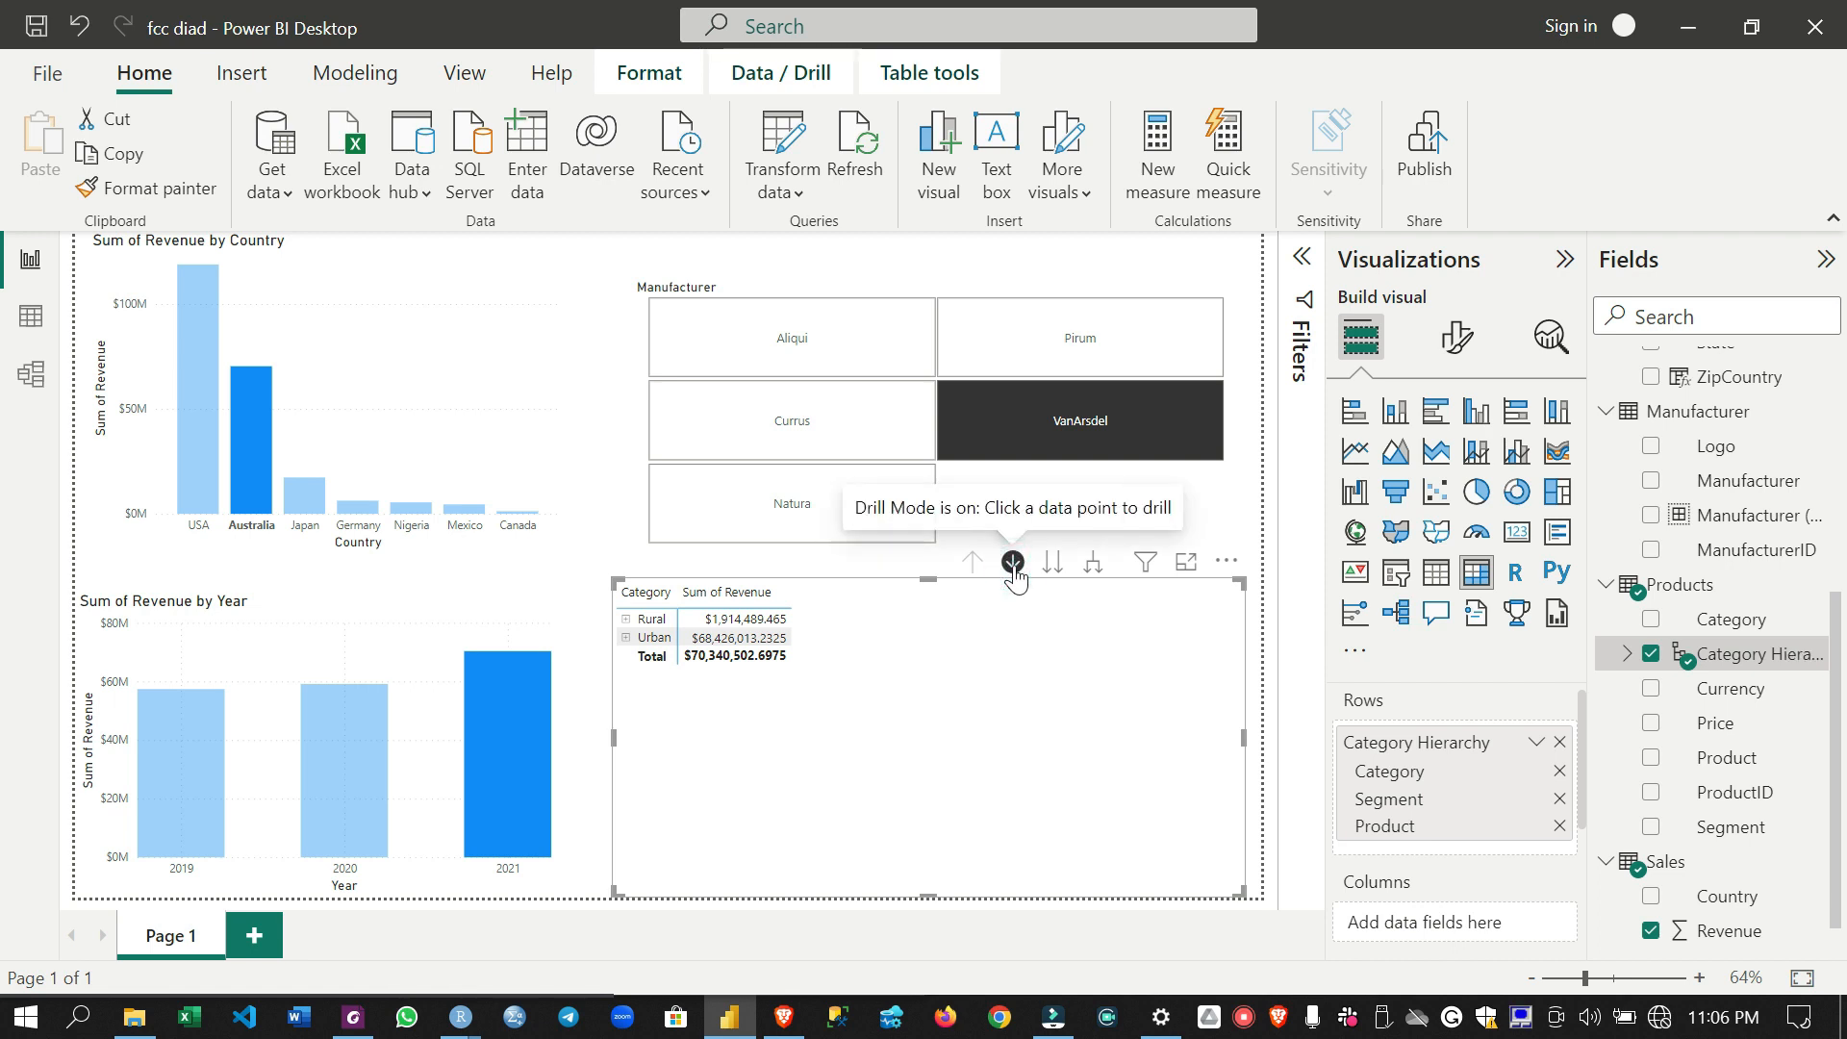
left_click(653, 621)
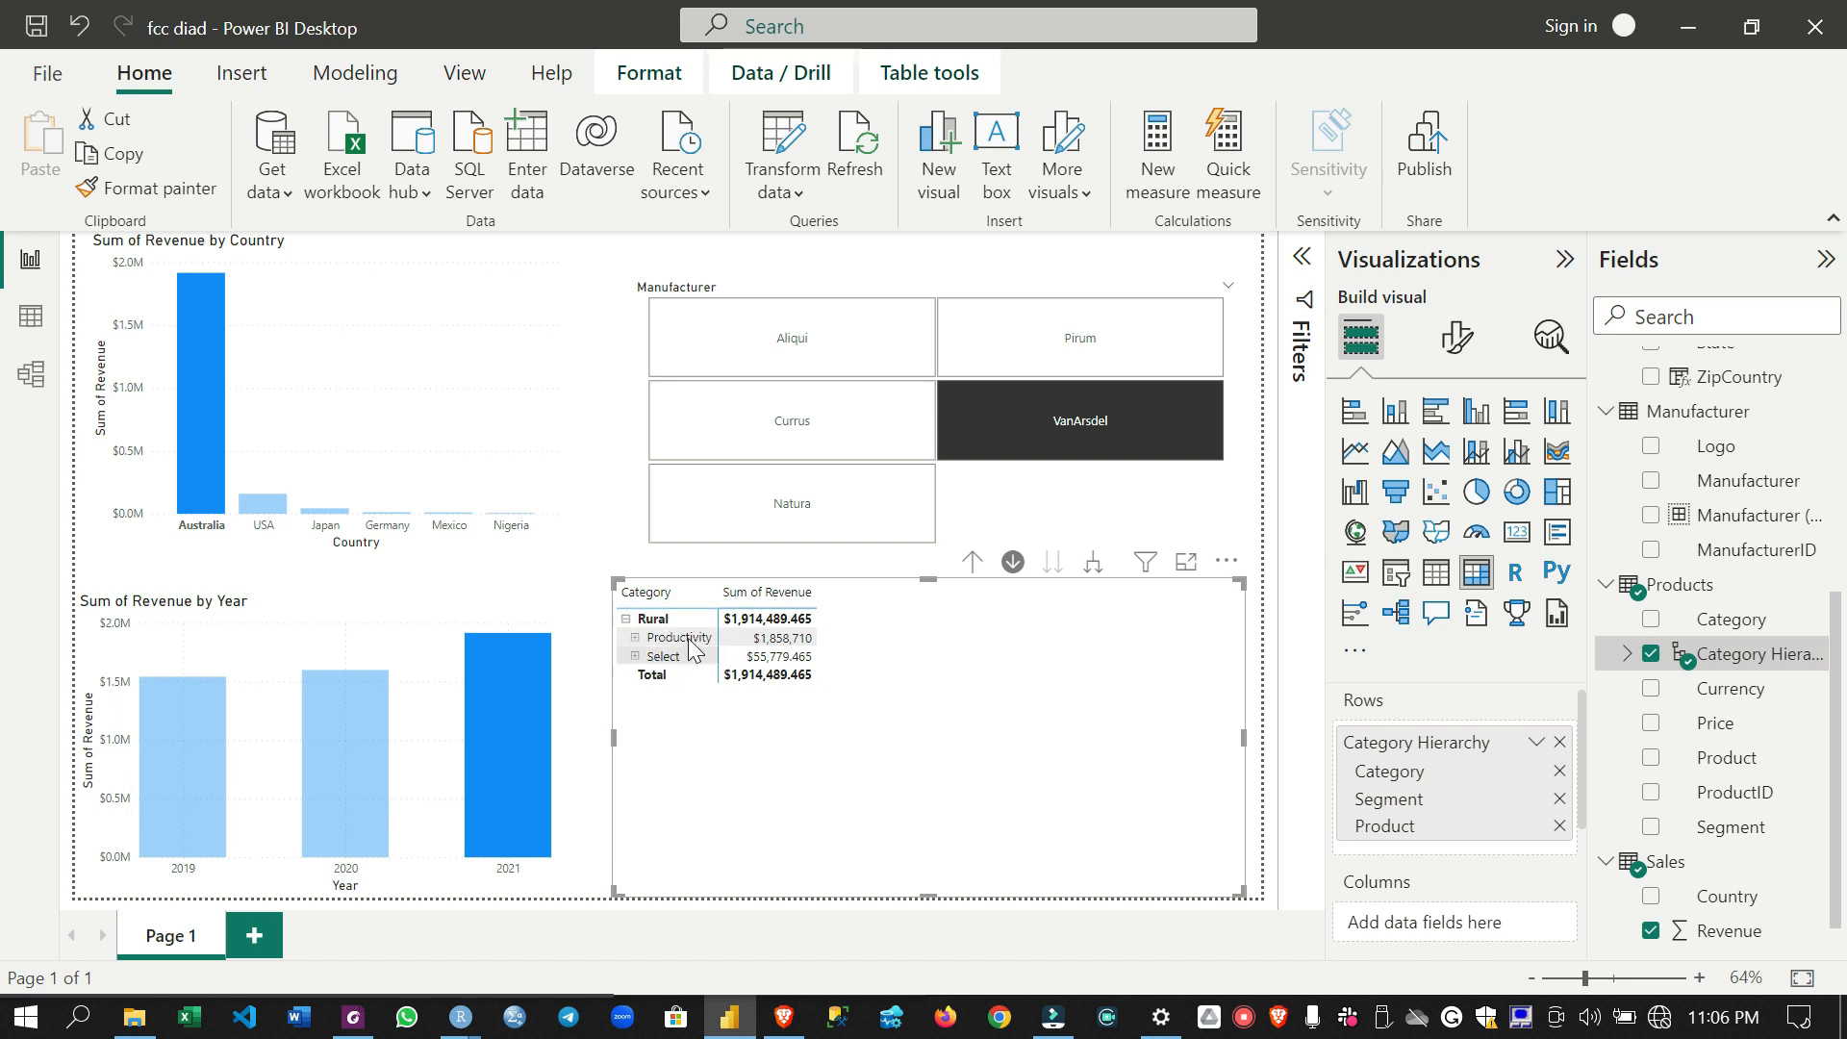
left_click(627, 621)
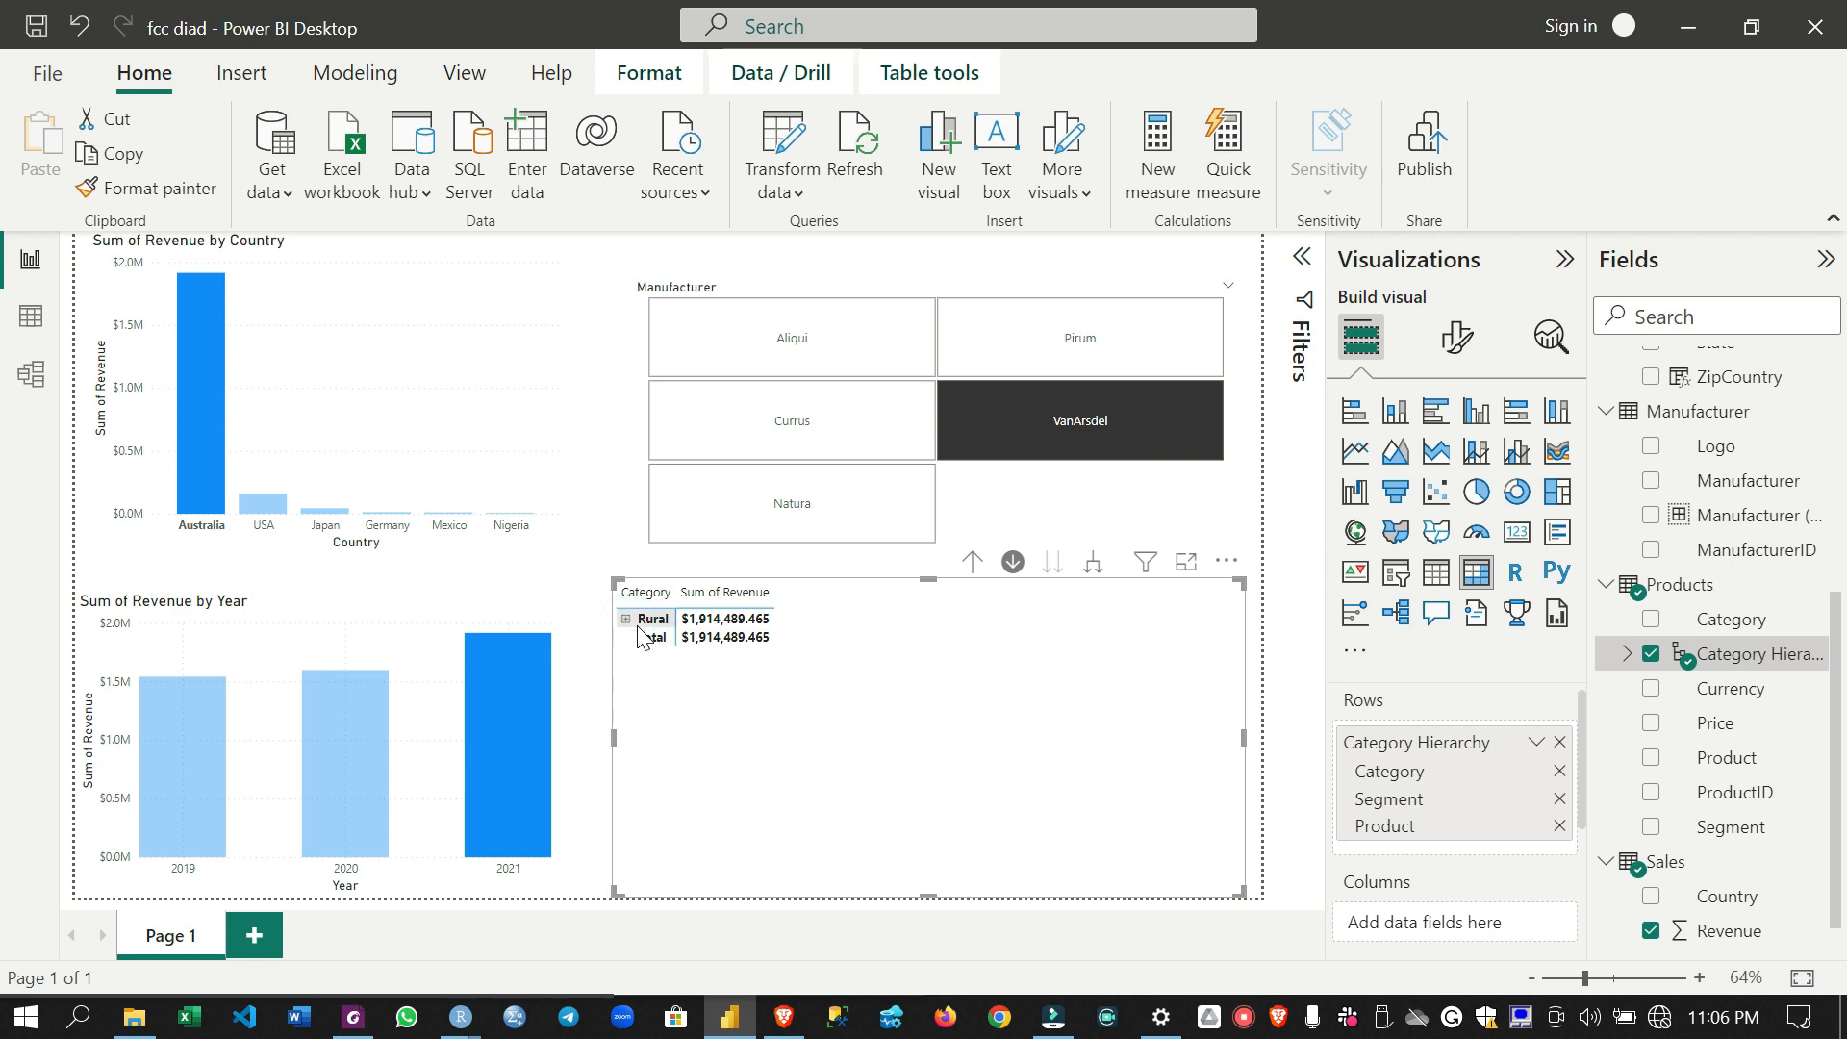
left_click(1010, 563)
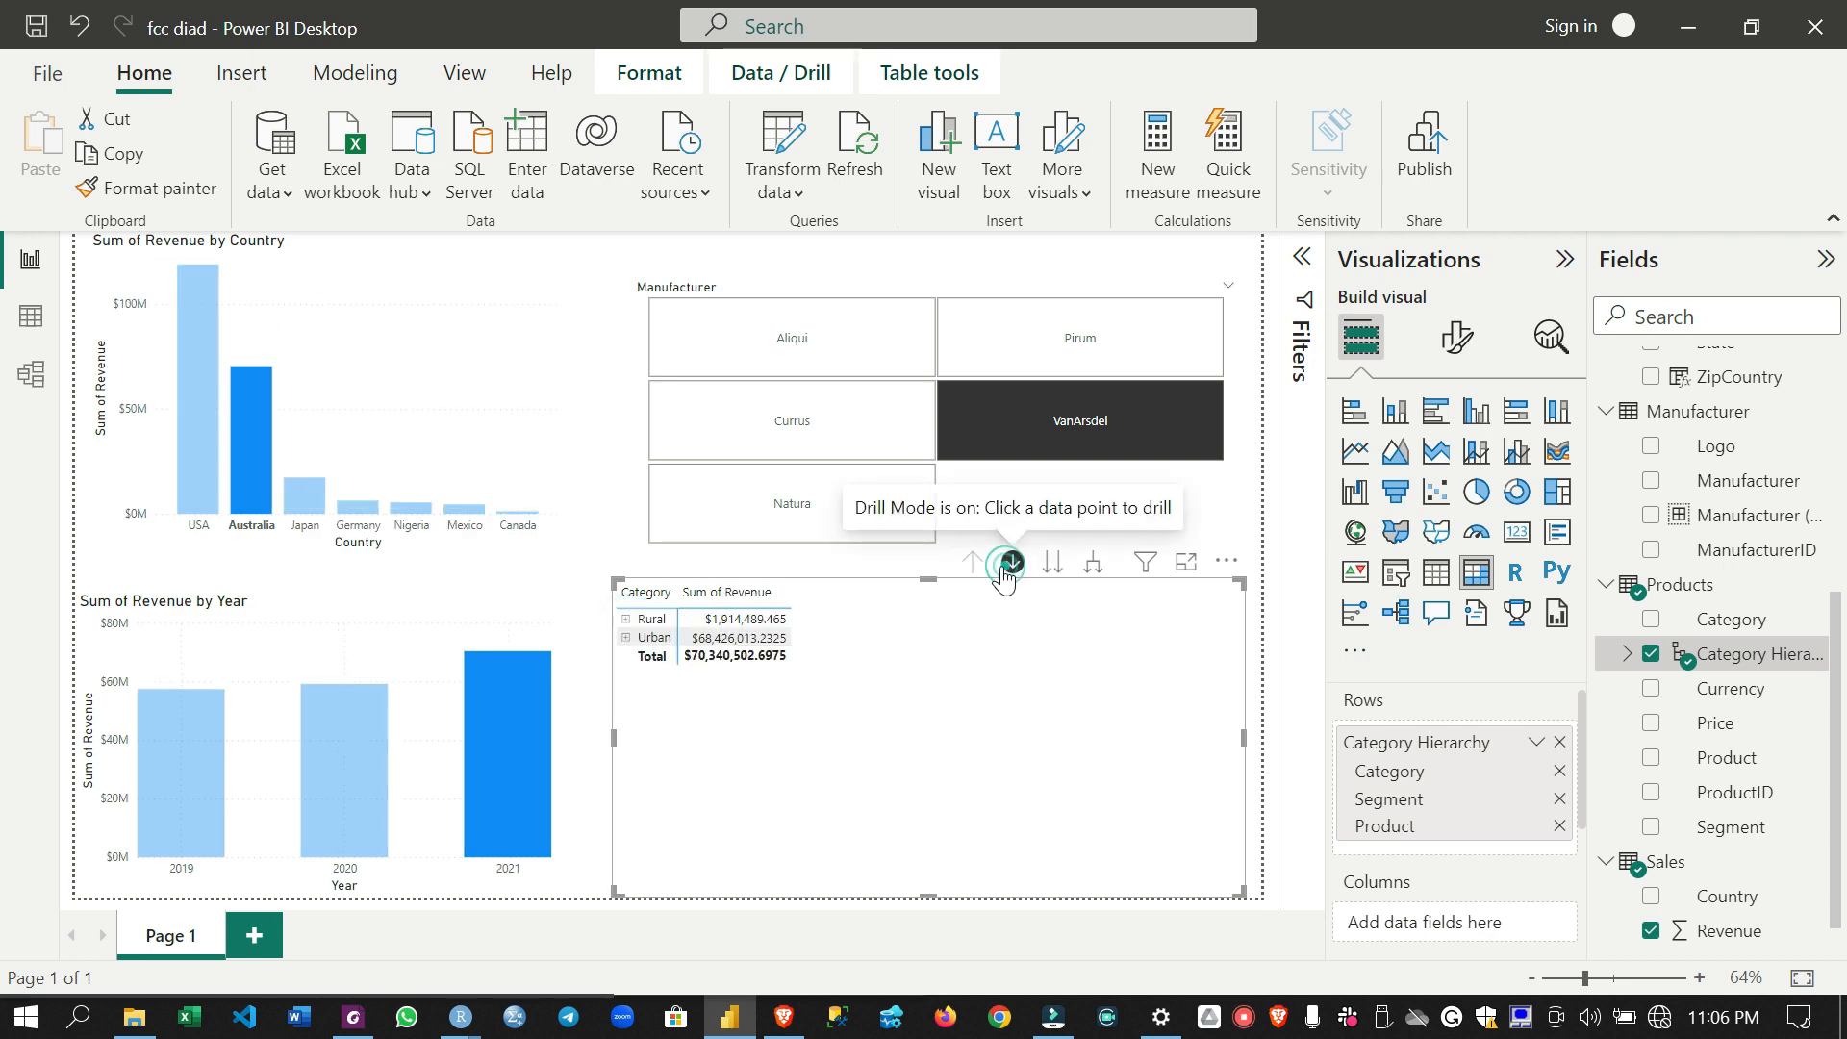
left_click(636, 641)
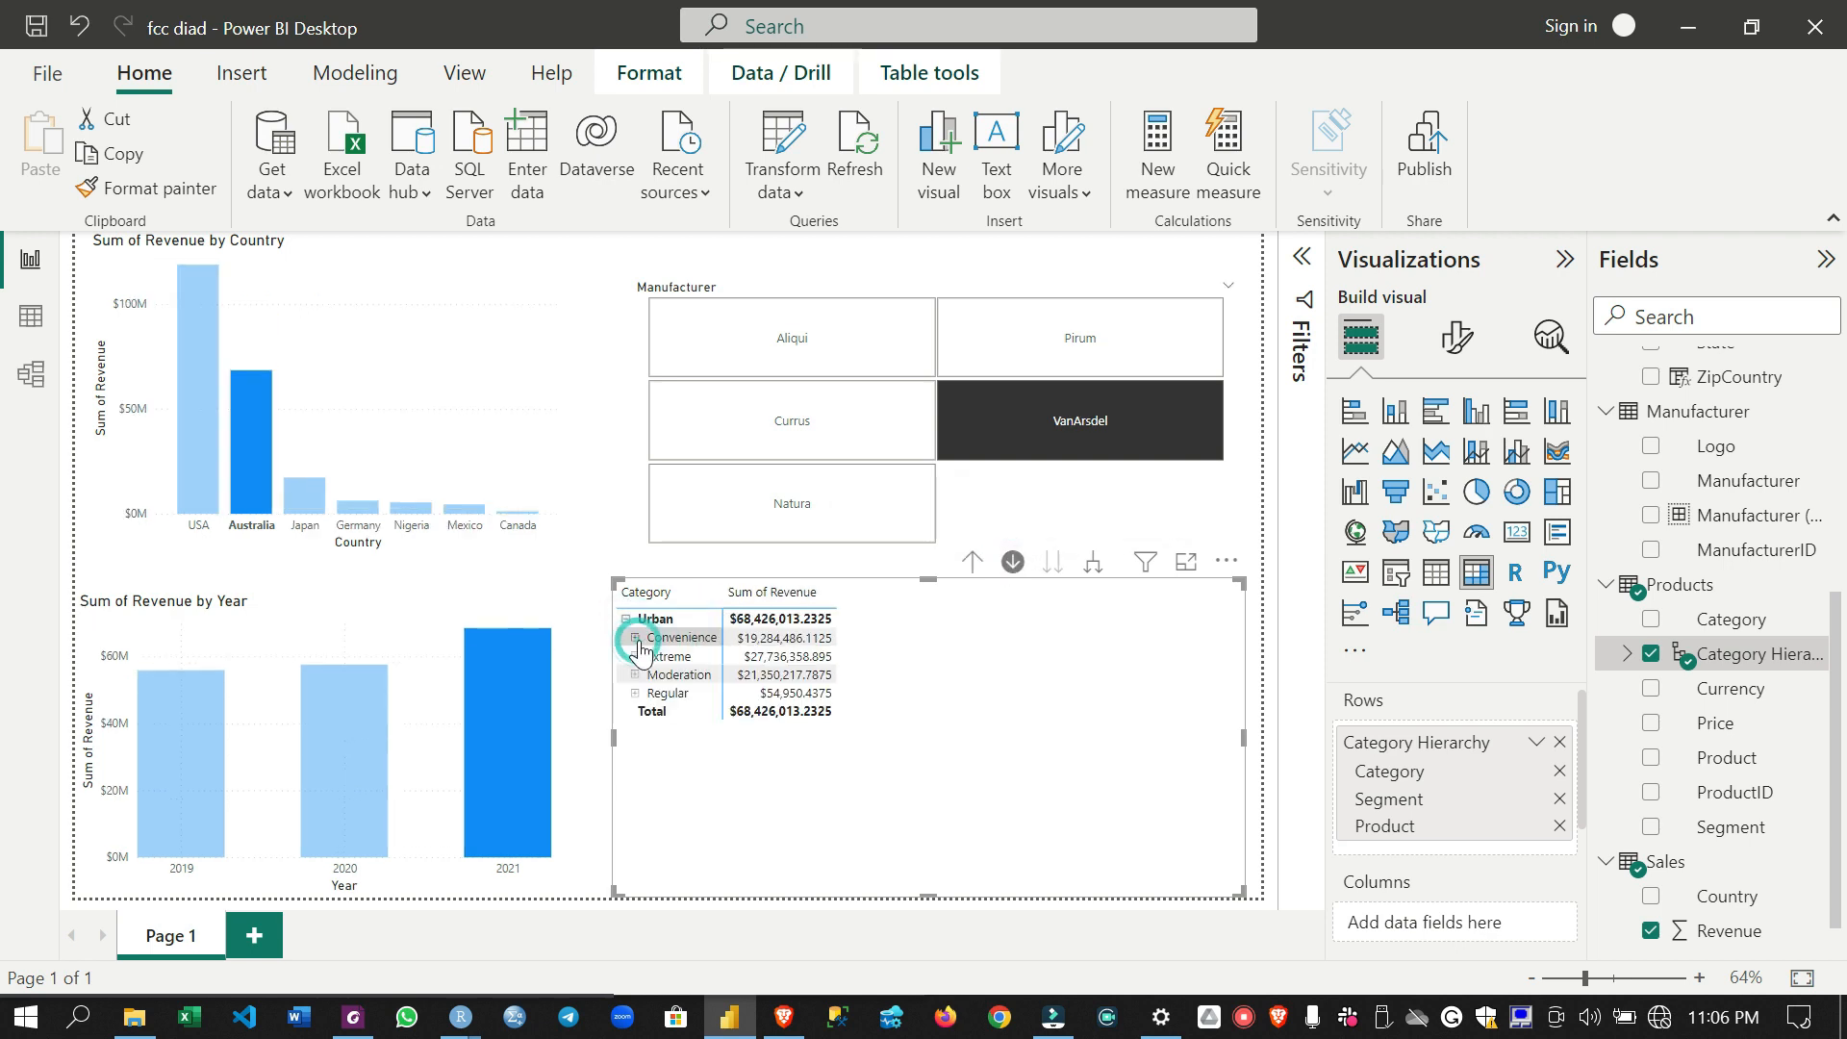
left_click(705, 641)
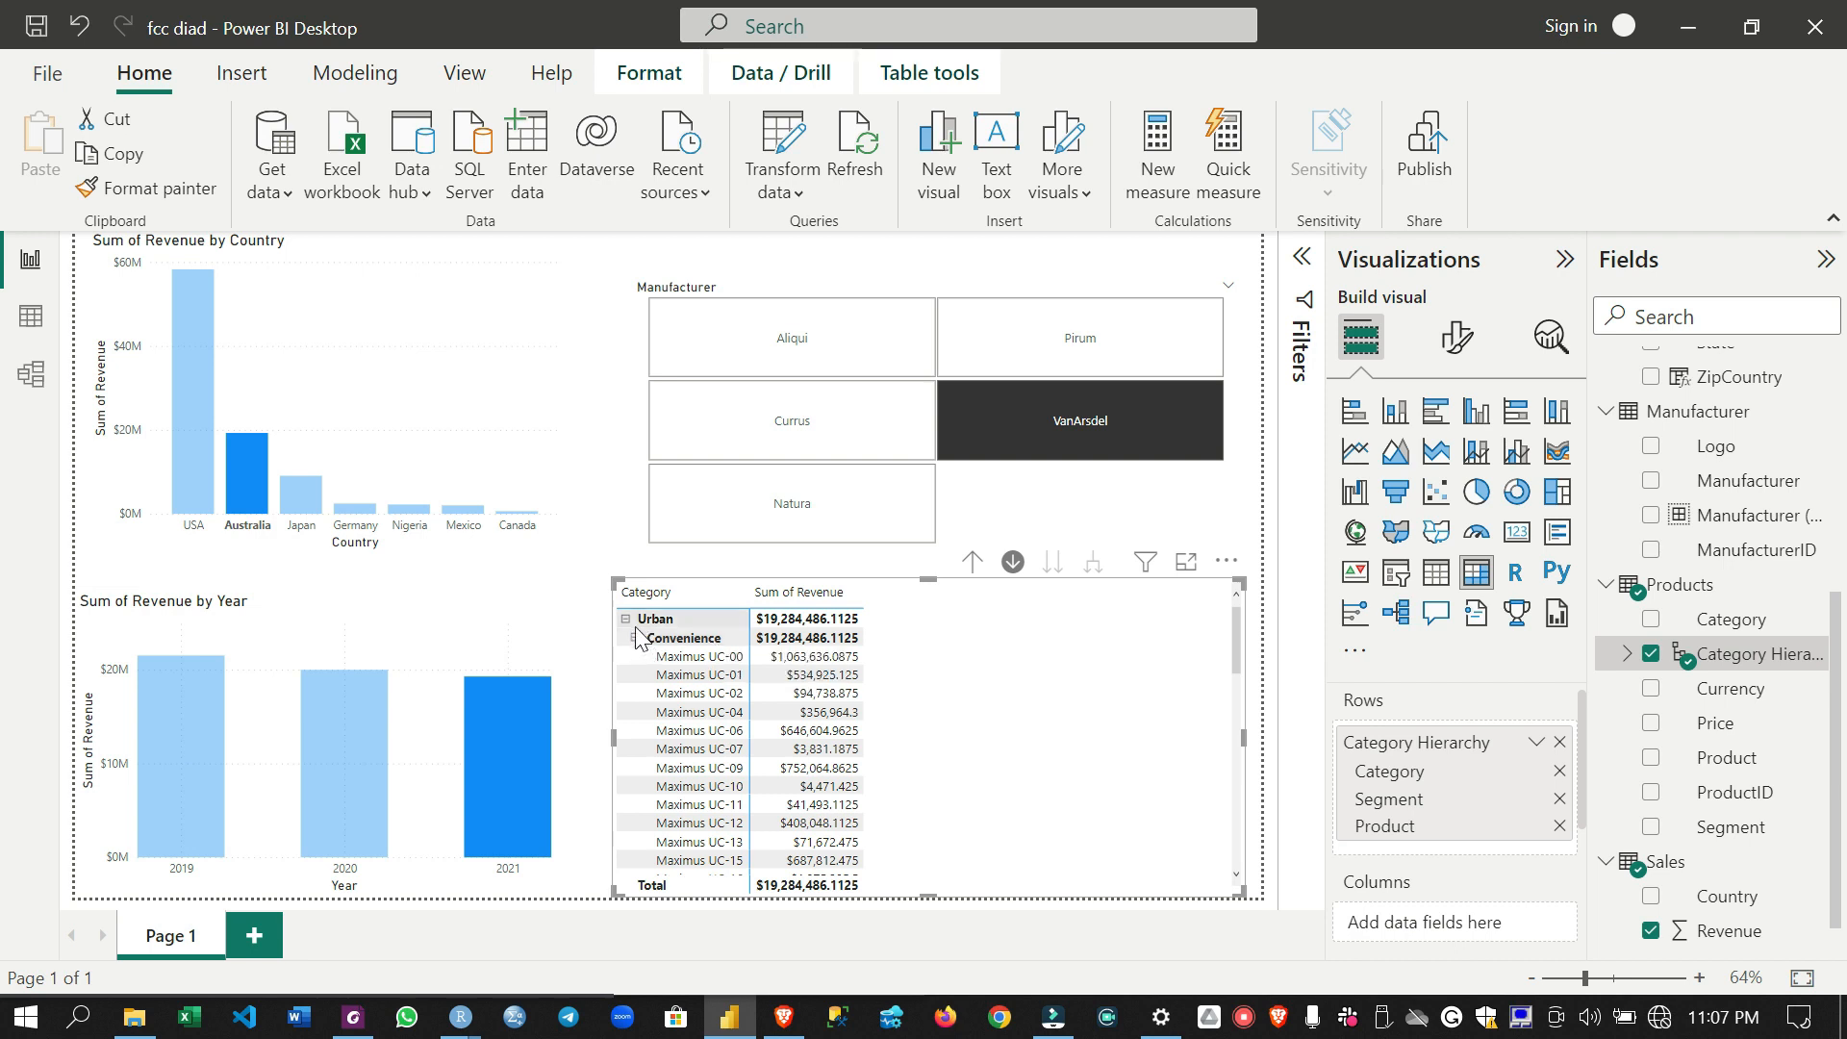
left_click(972, 561)
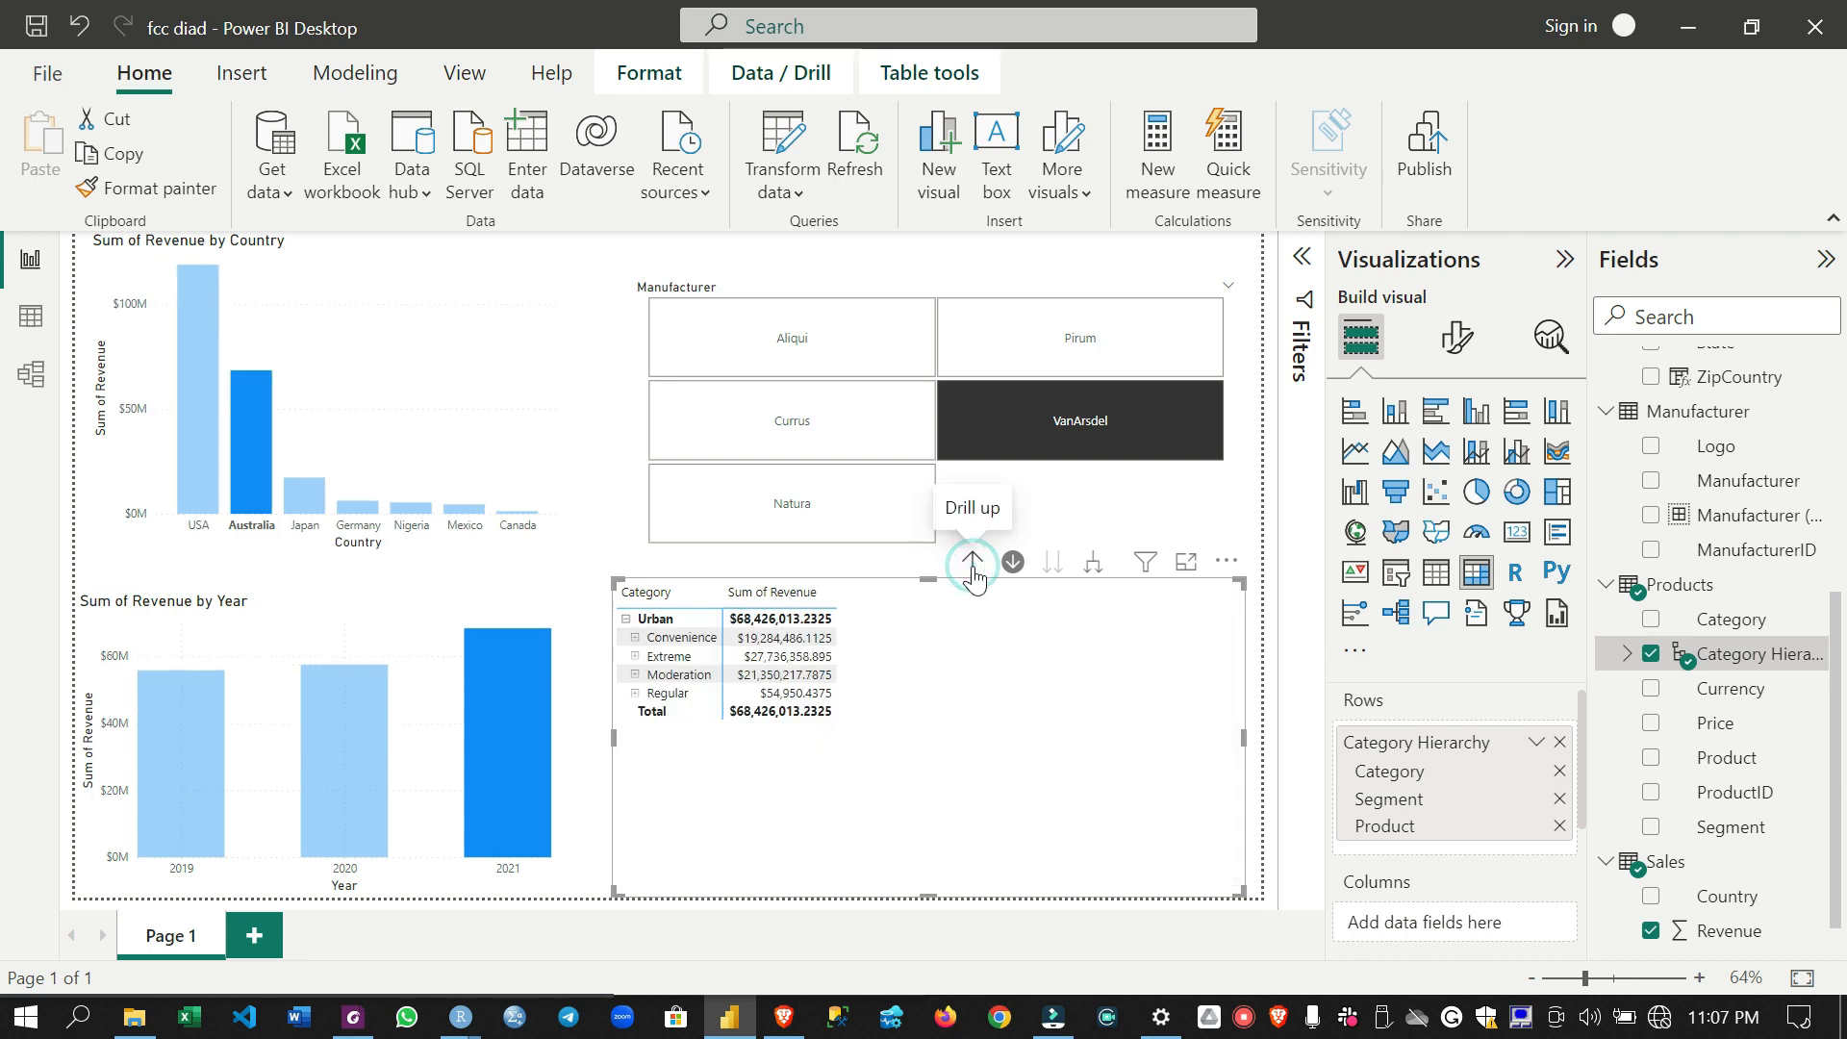
left_click(972, 566)
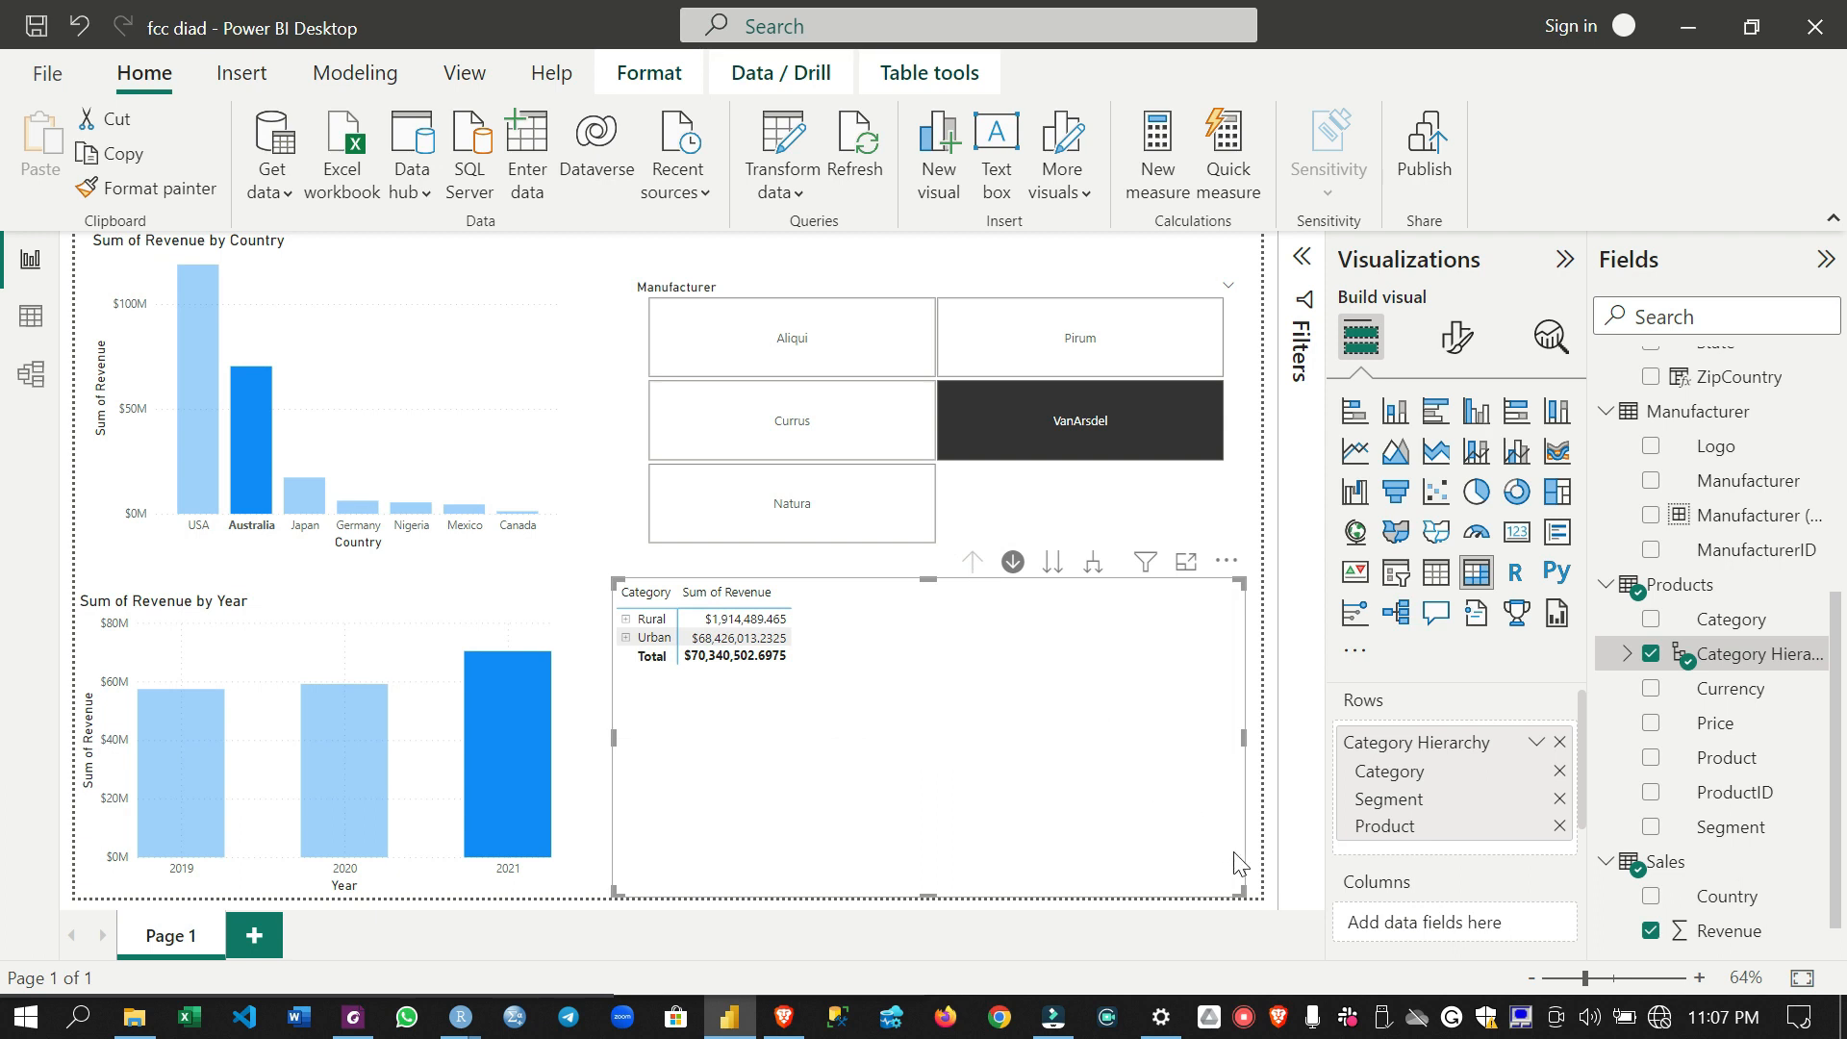
- Add Revenue a second time to the matrix values, beneath the existing Sum of Revenue
scroll(1385, 816, "down", 3)
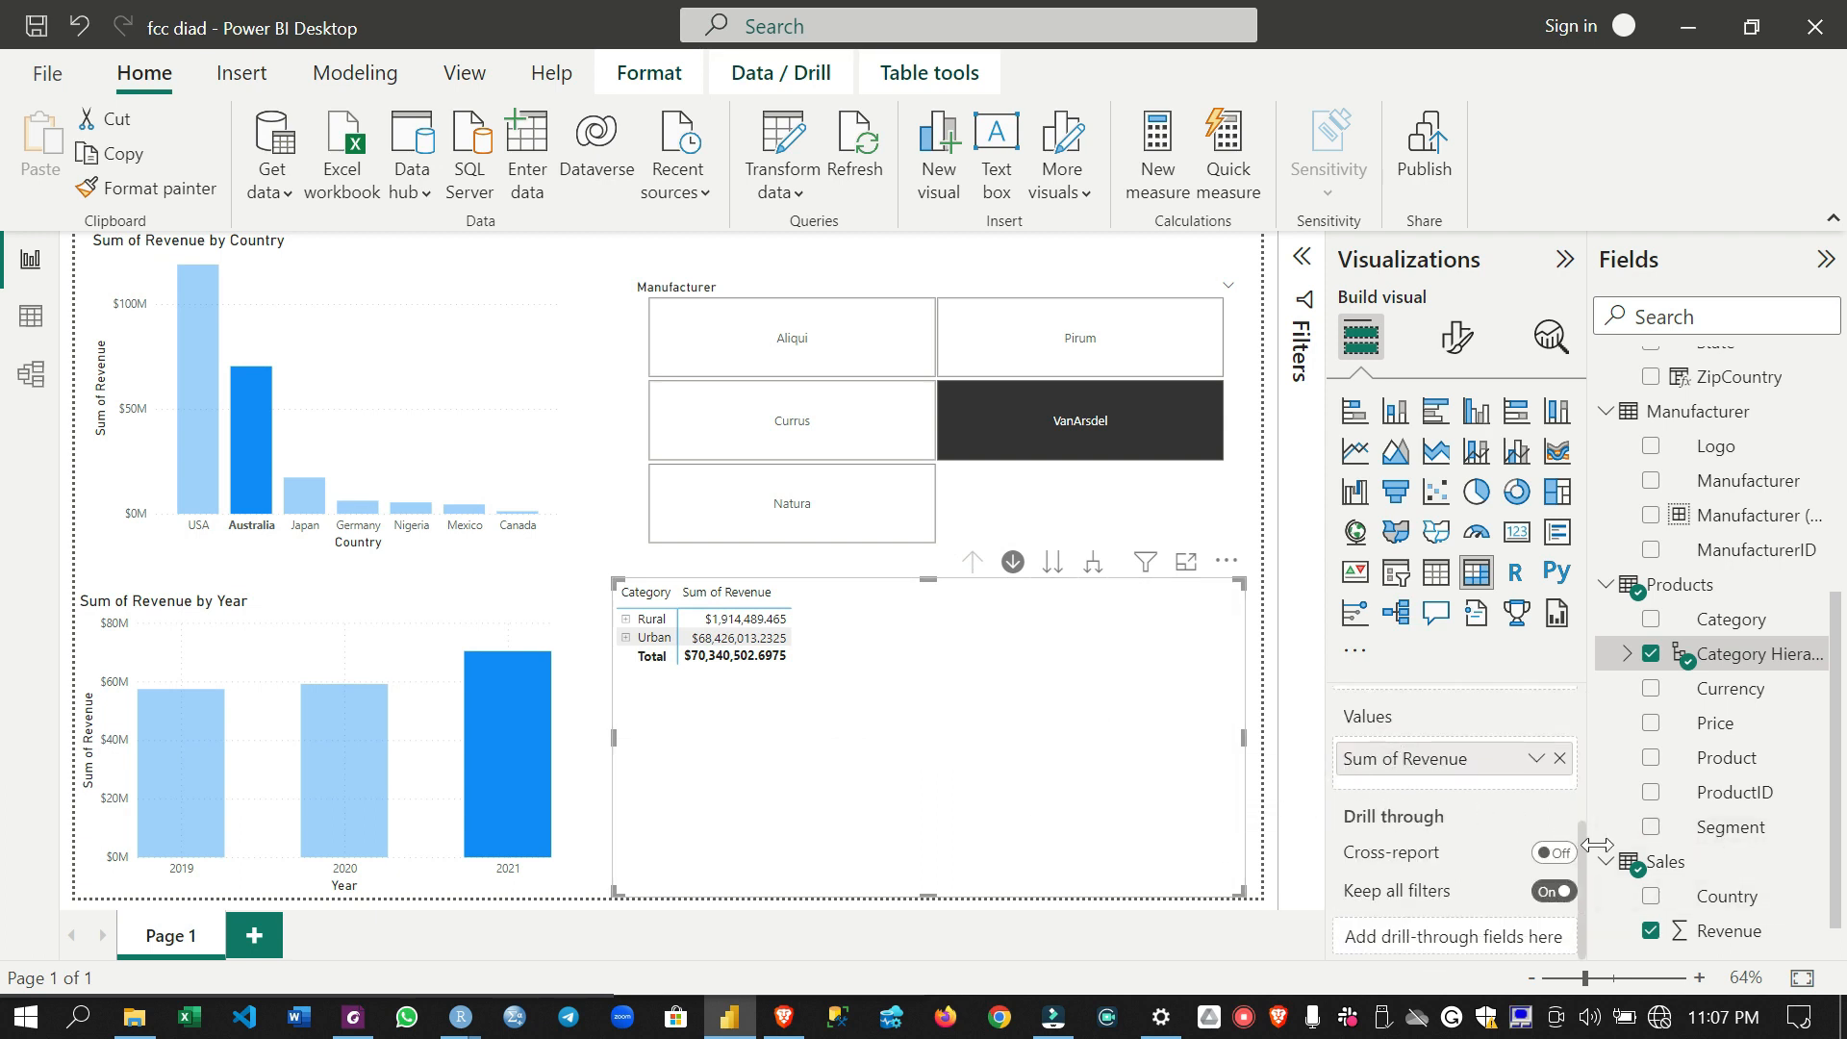
left_click_drag(1718, 930, 1494, 778)
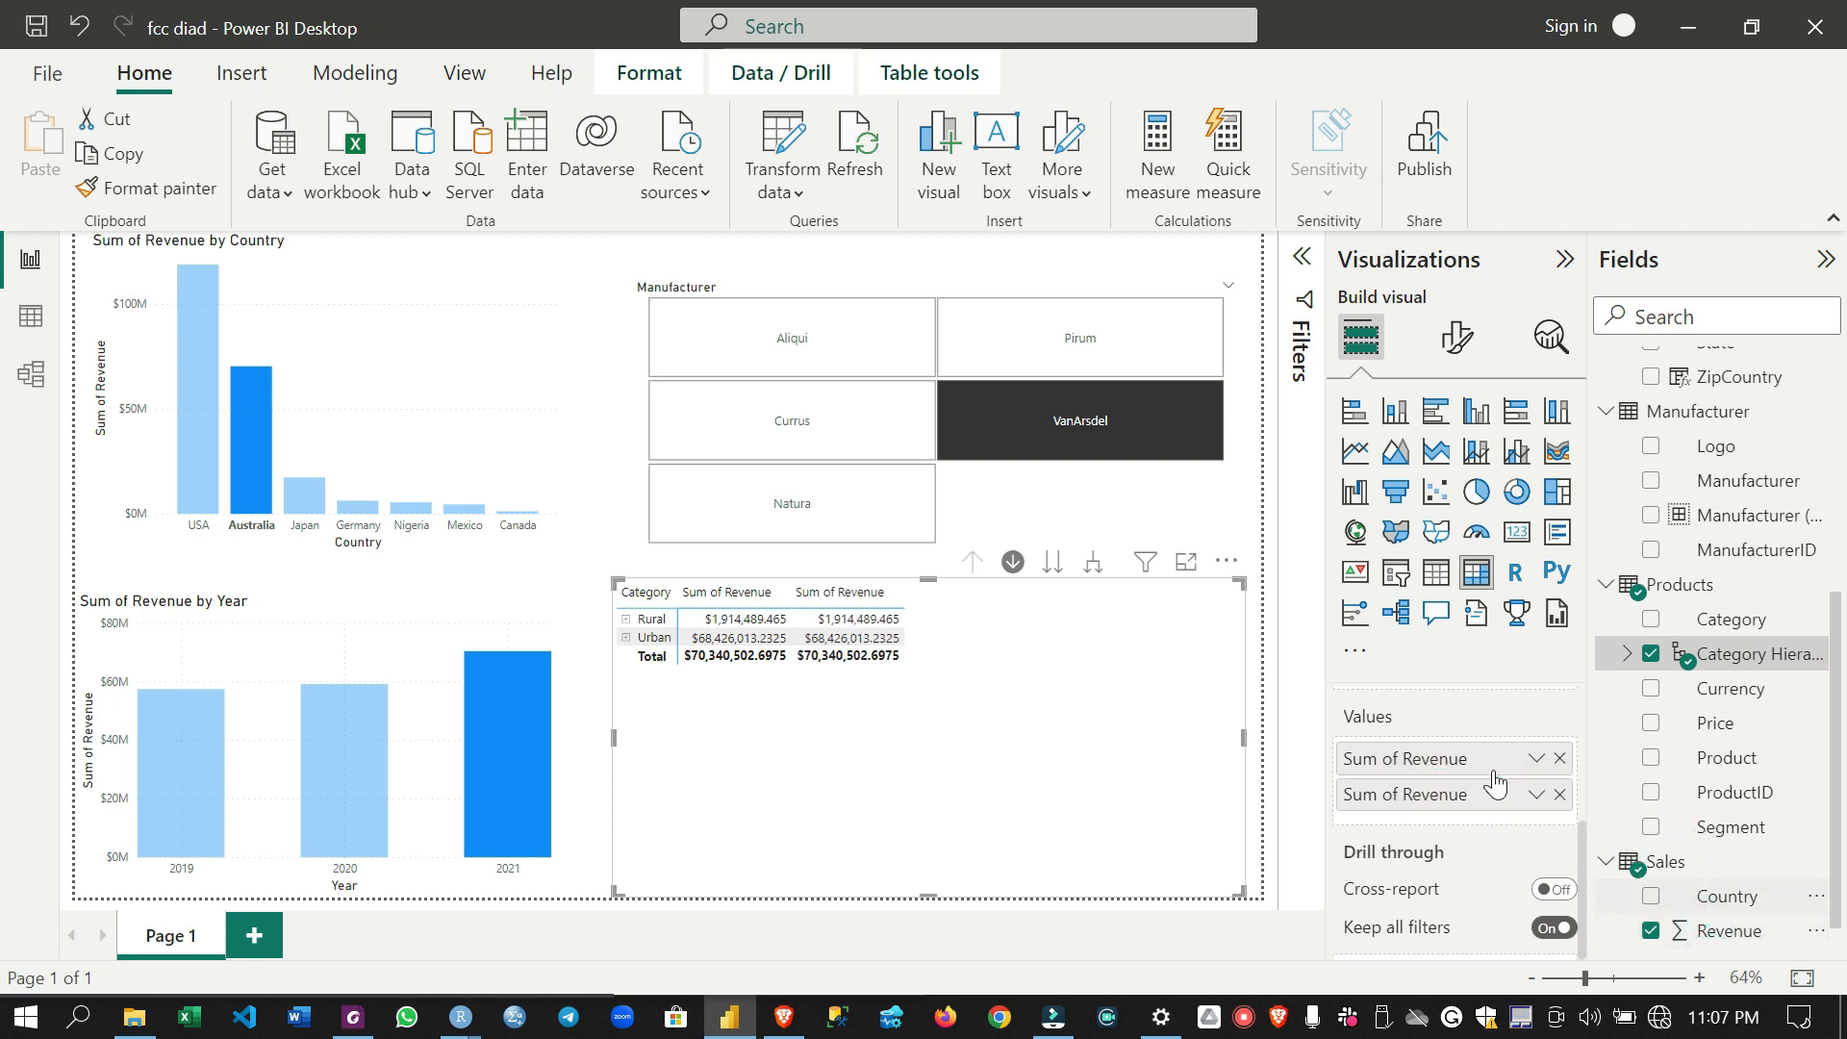
- Show the second Sum of Revenue value in the category matrix as a percent of grand total
left_click(1537, 796)
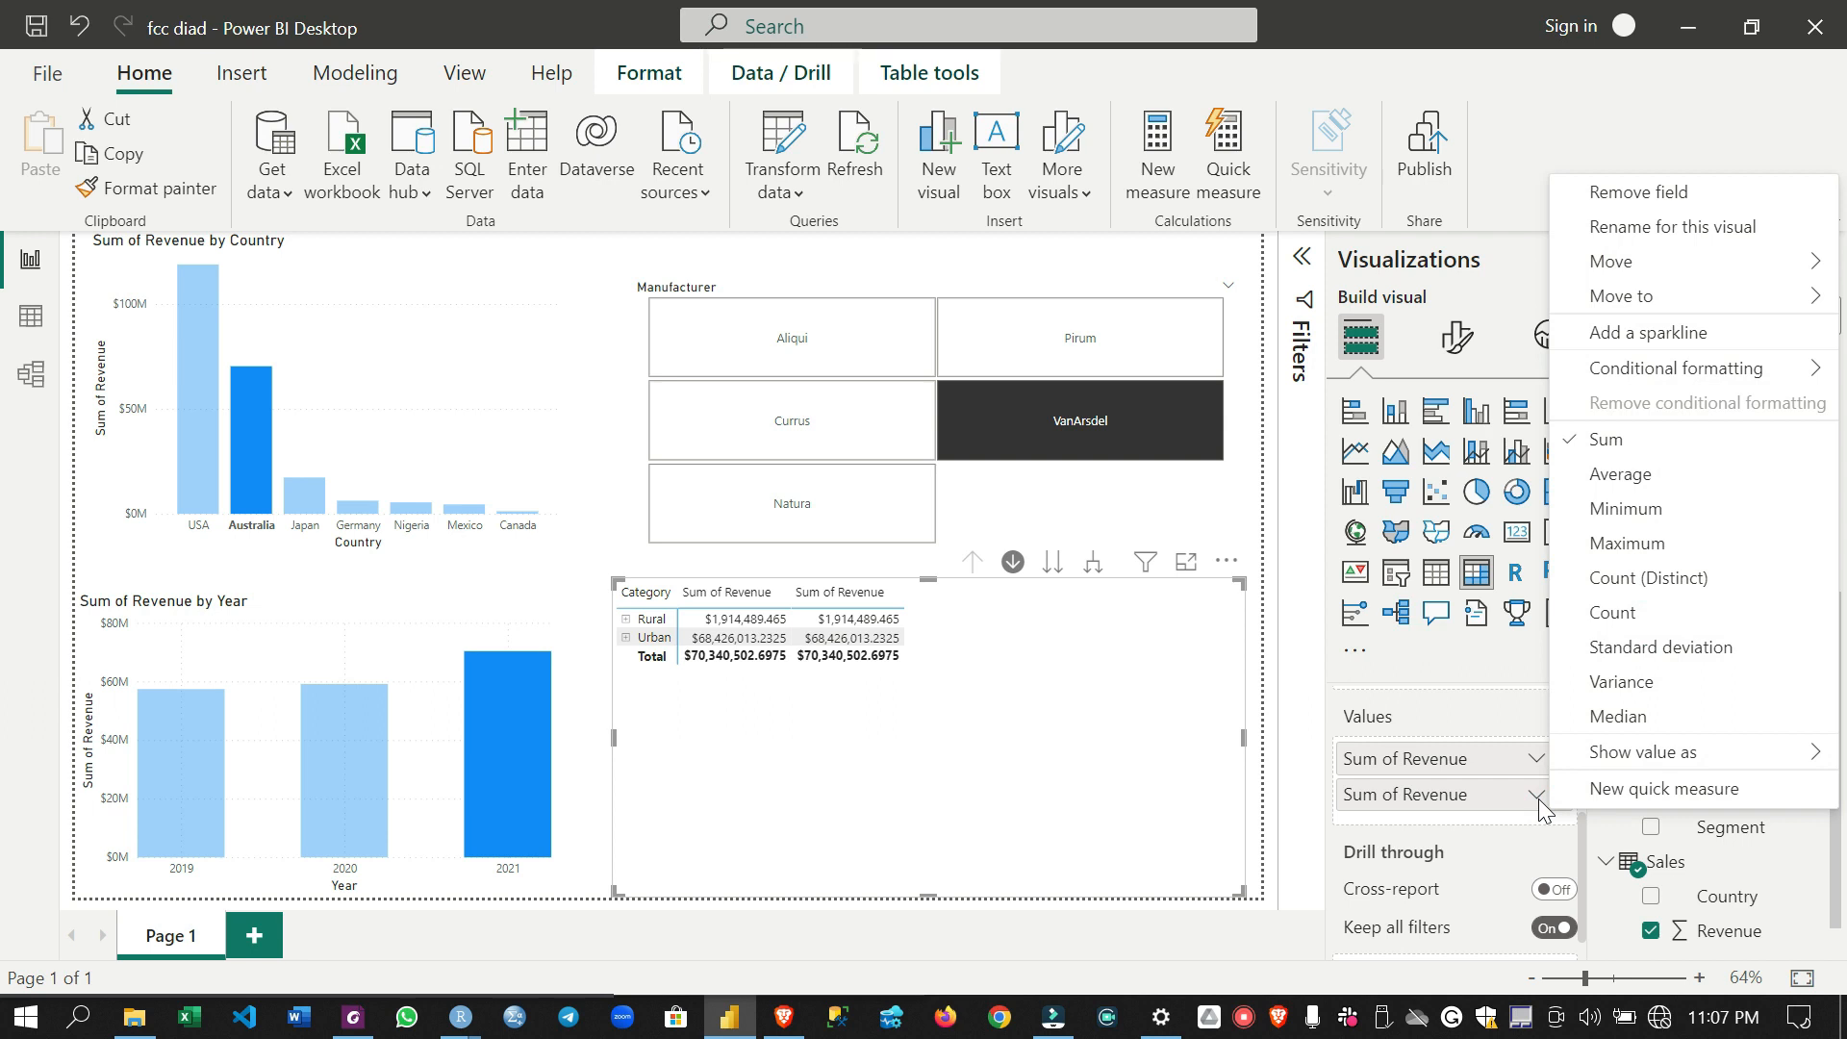
mouse_move(1605, 753)
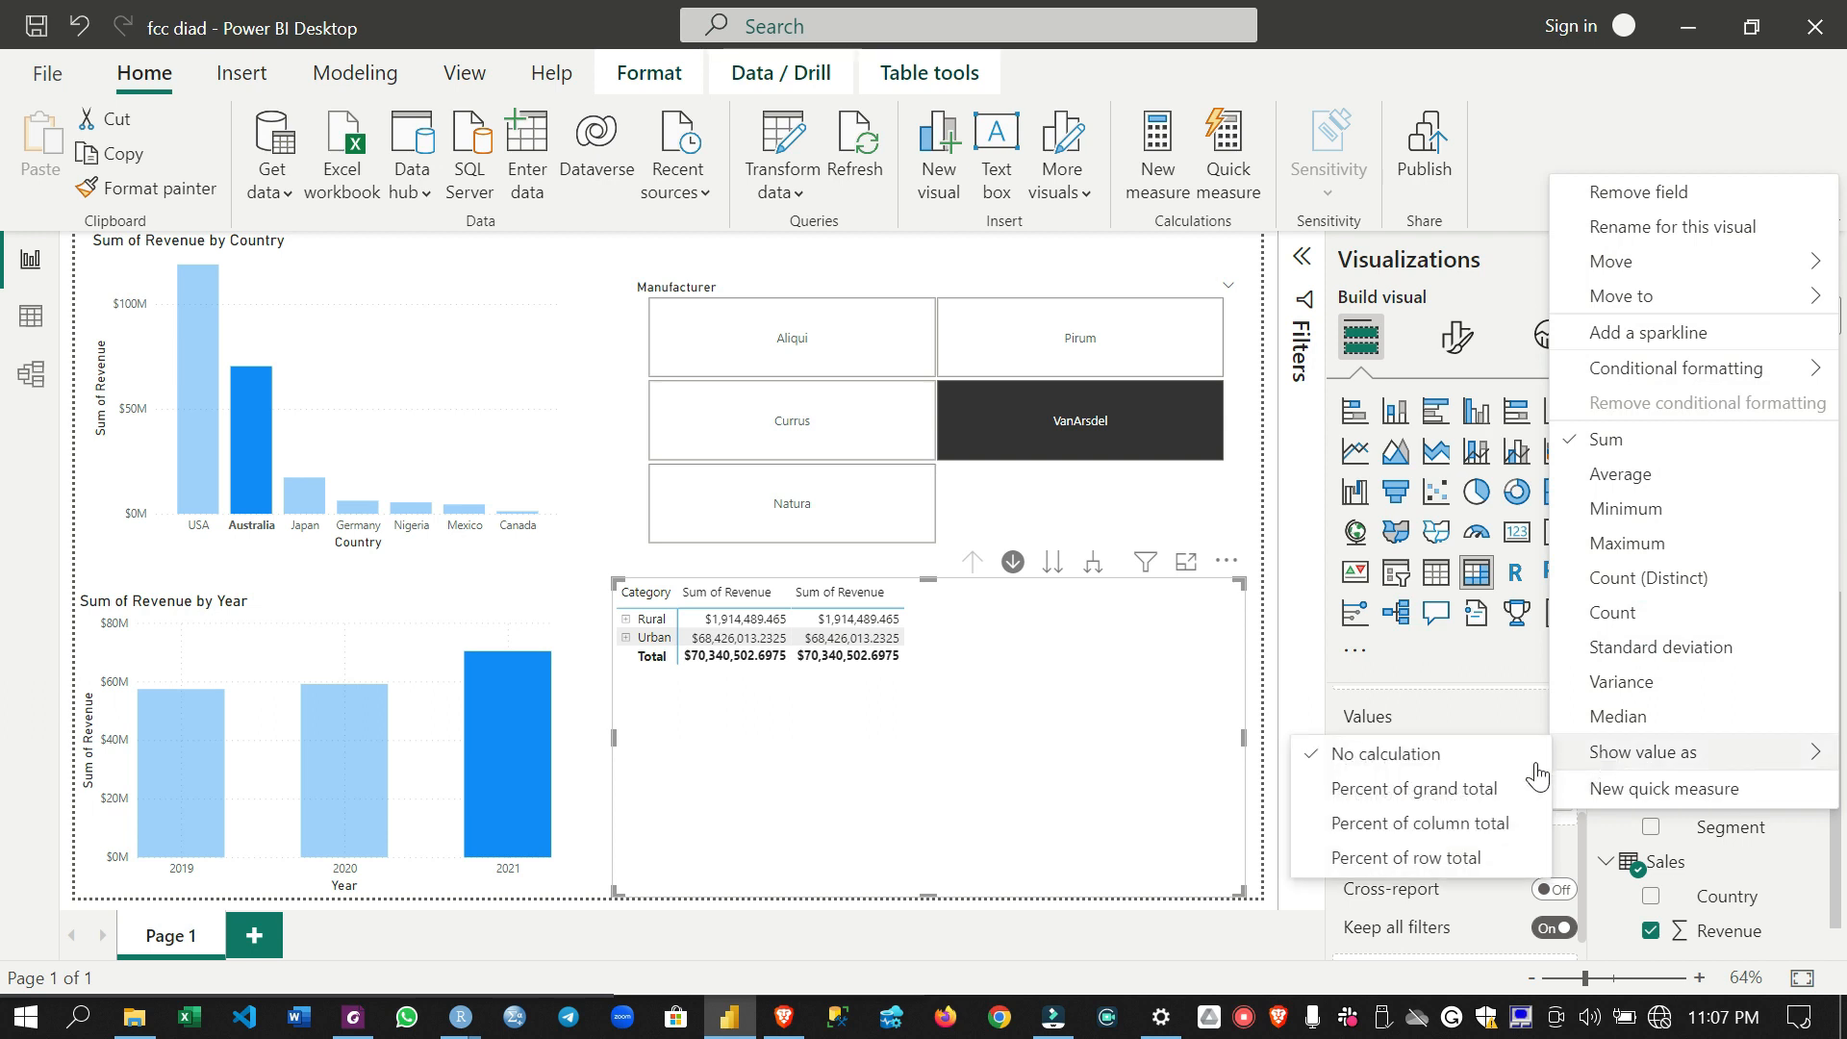
left_click(1460, 800)
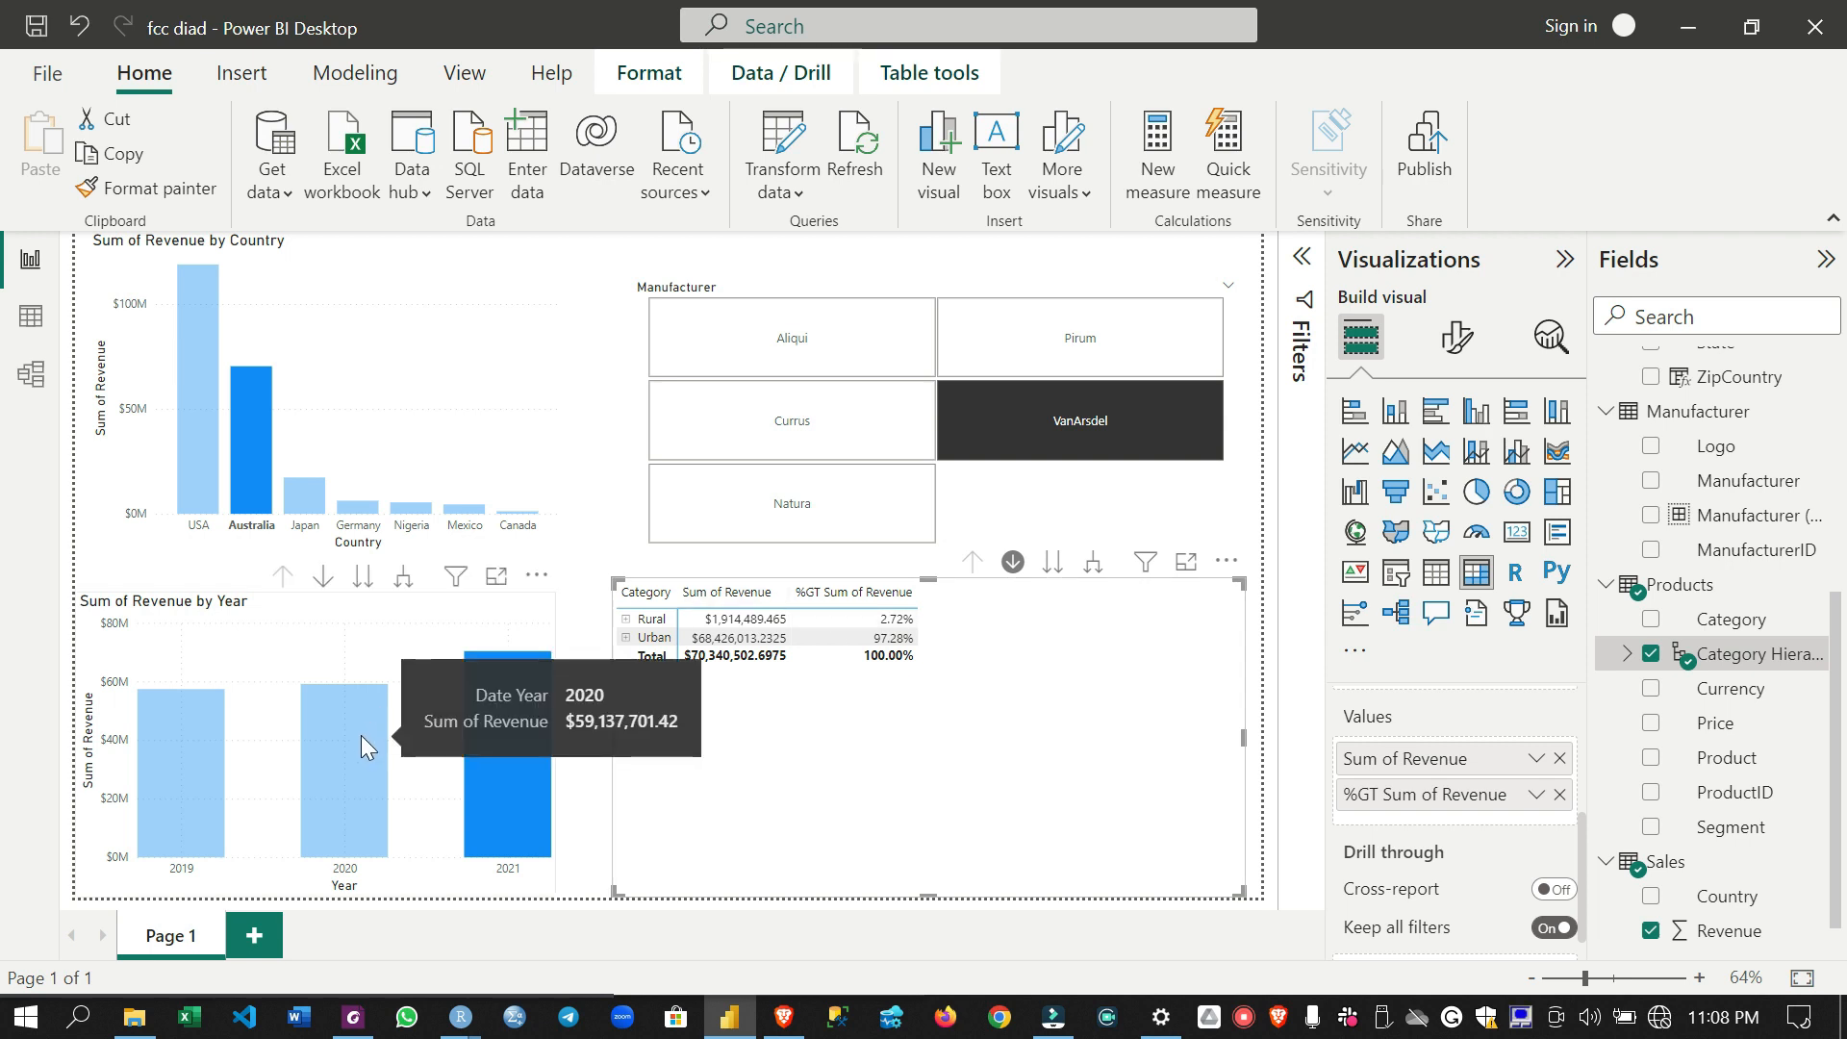
- Clear the Australia and 2021 cross-filtering from the revenue charts and matrix, and inspect the 2020 revenue column
left_click(492, 740)
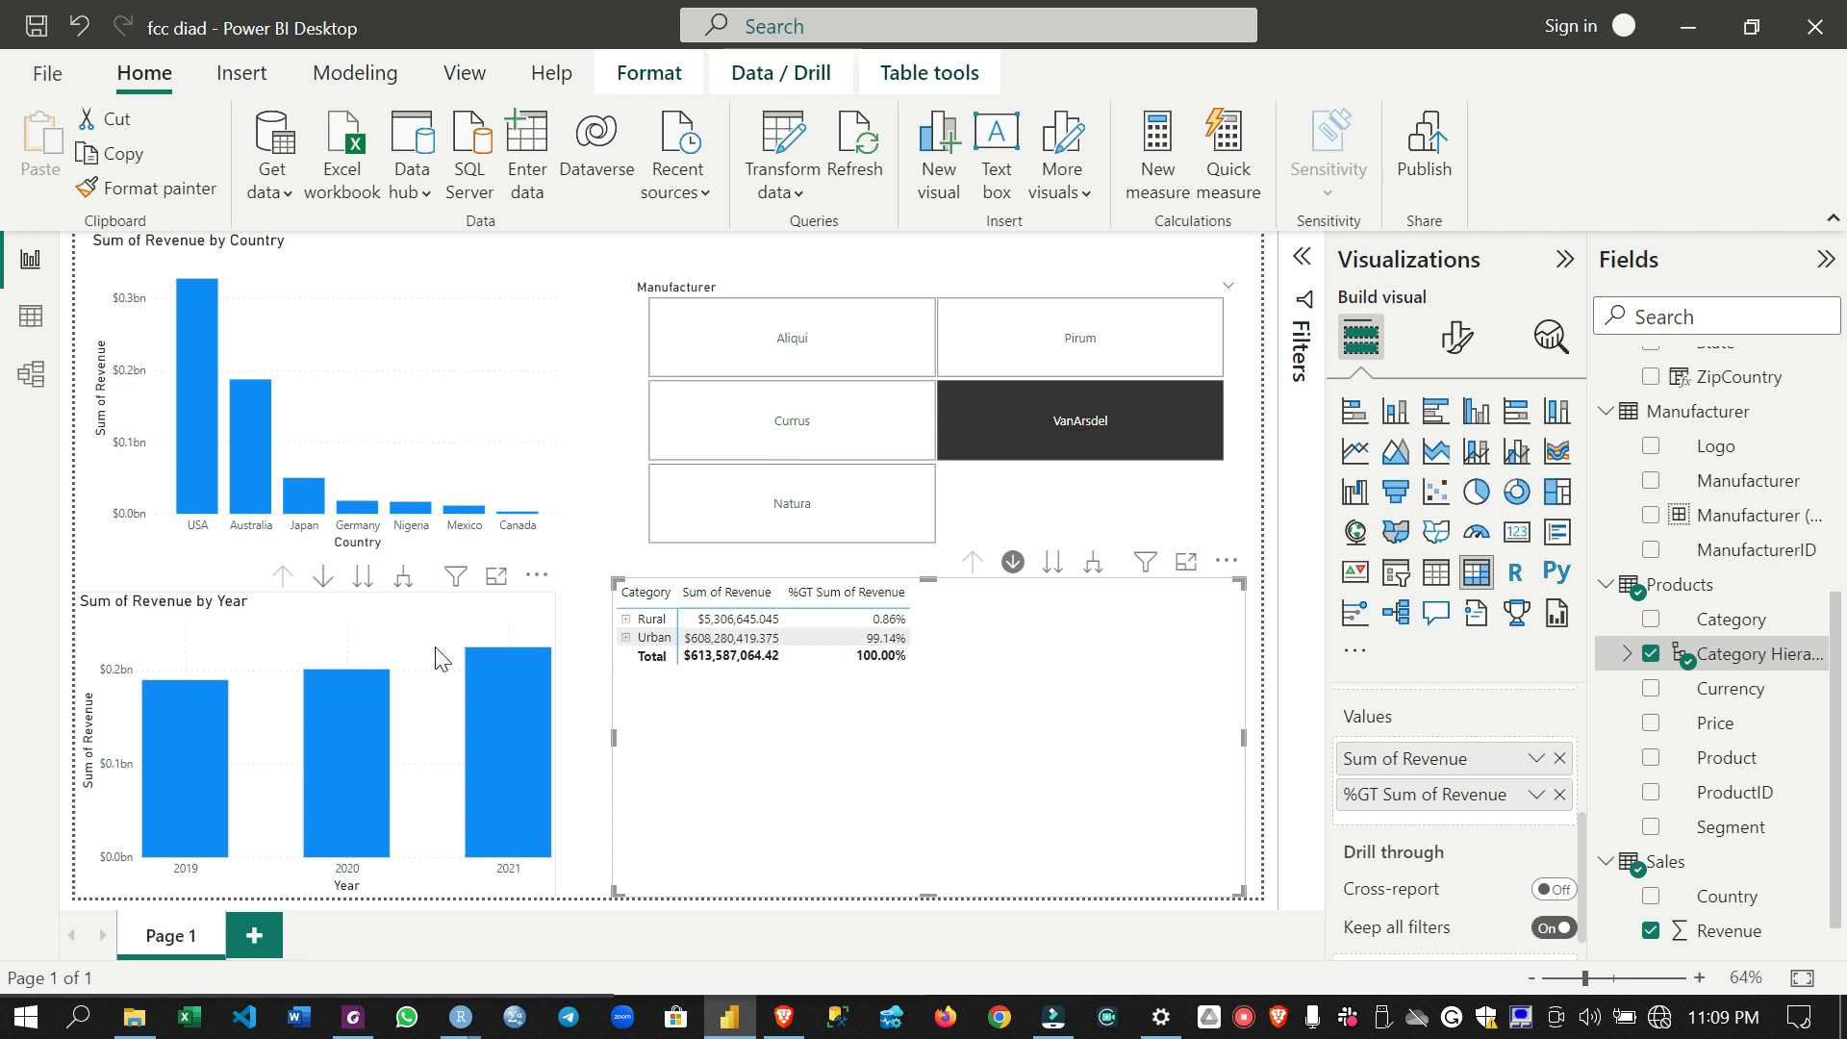
mouse_move(320, 689)
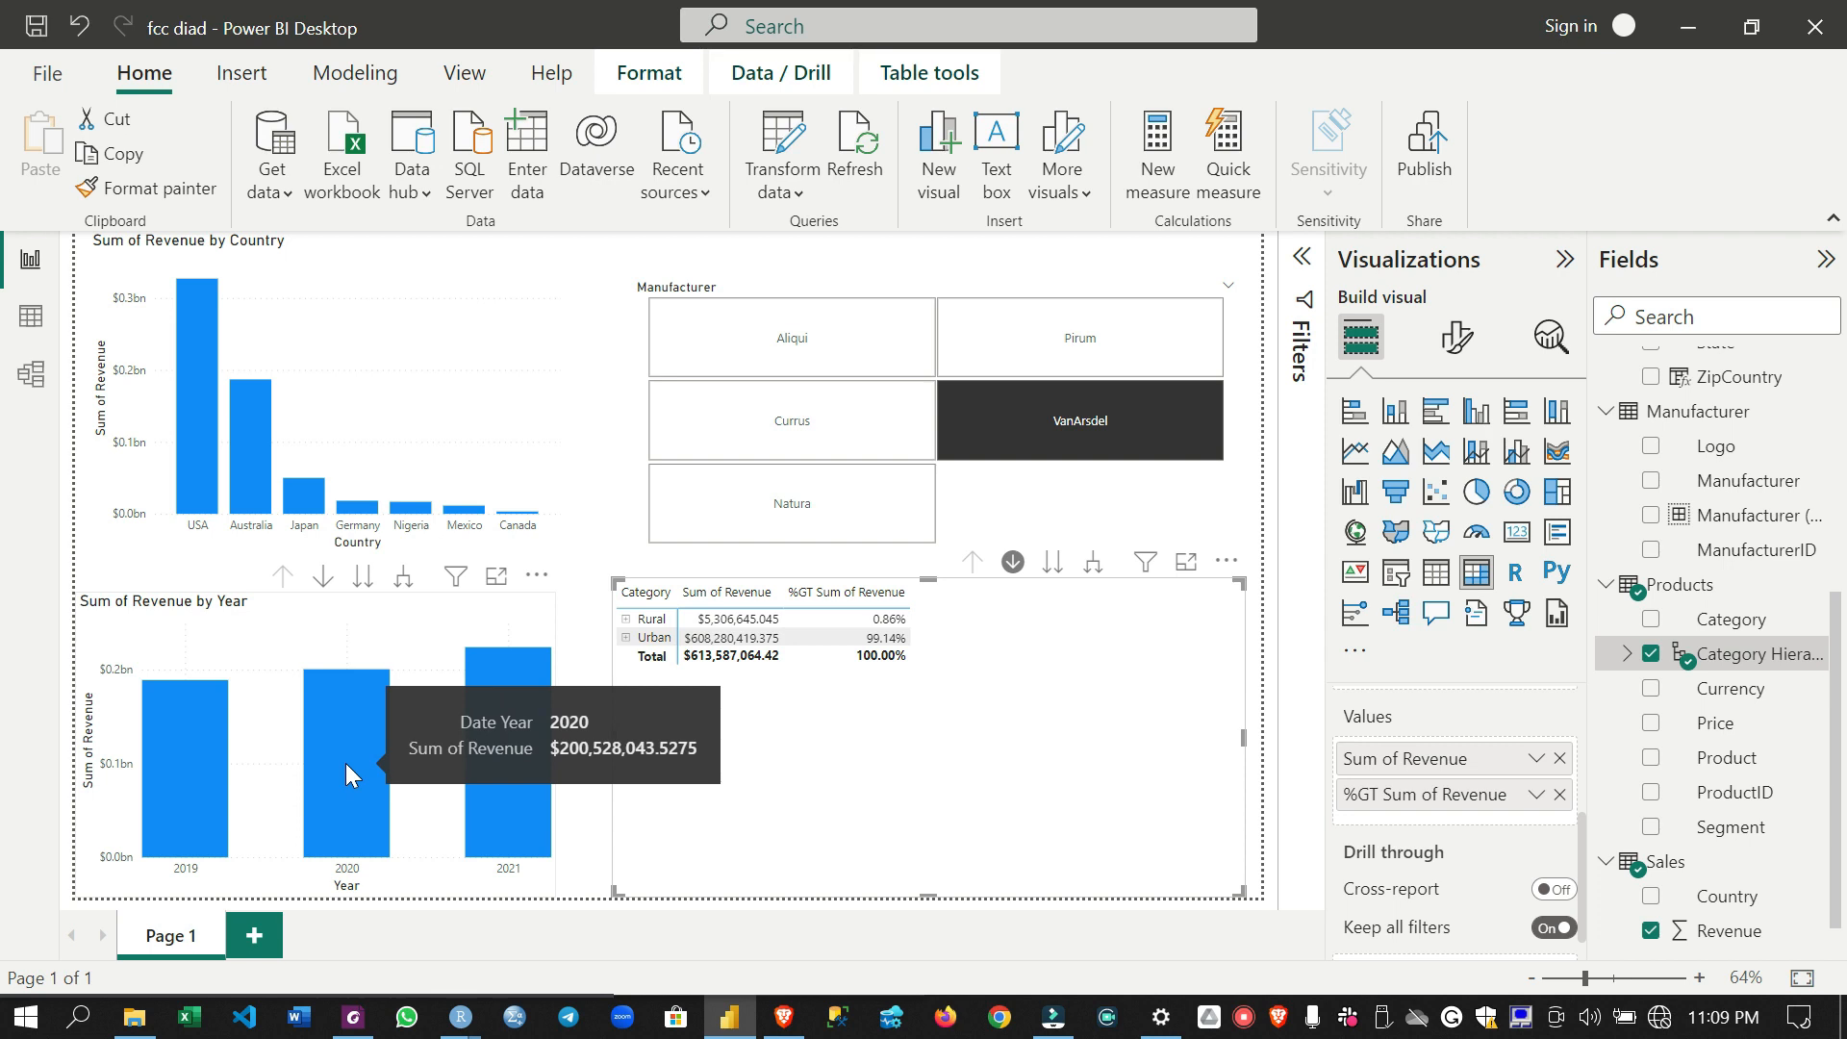
mouse_move(496, 664)
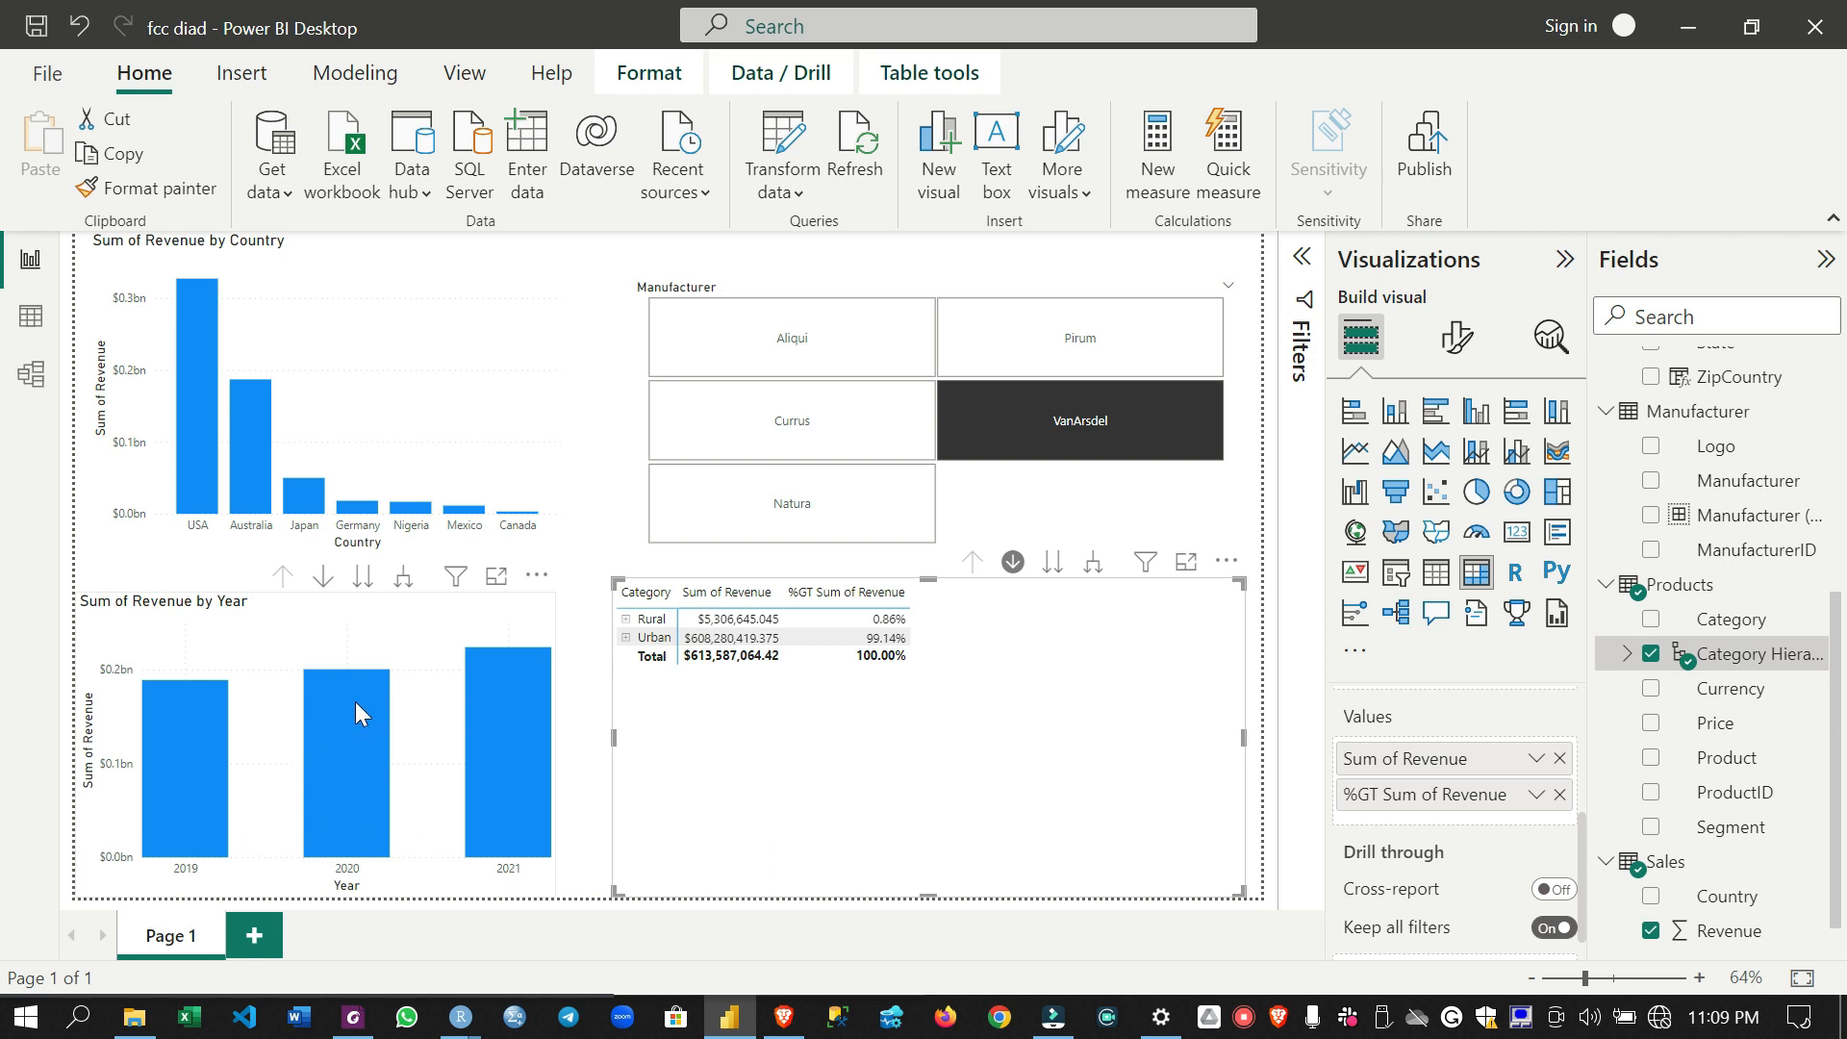
- Add a new report page and place an empty matrix visual near the middle of its canvas
left_click(248, 950)
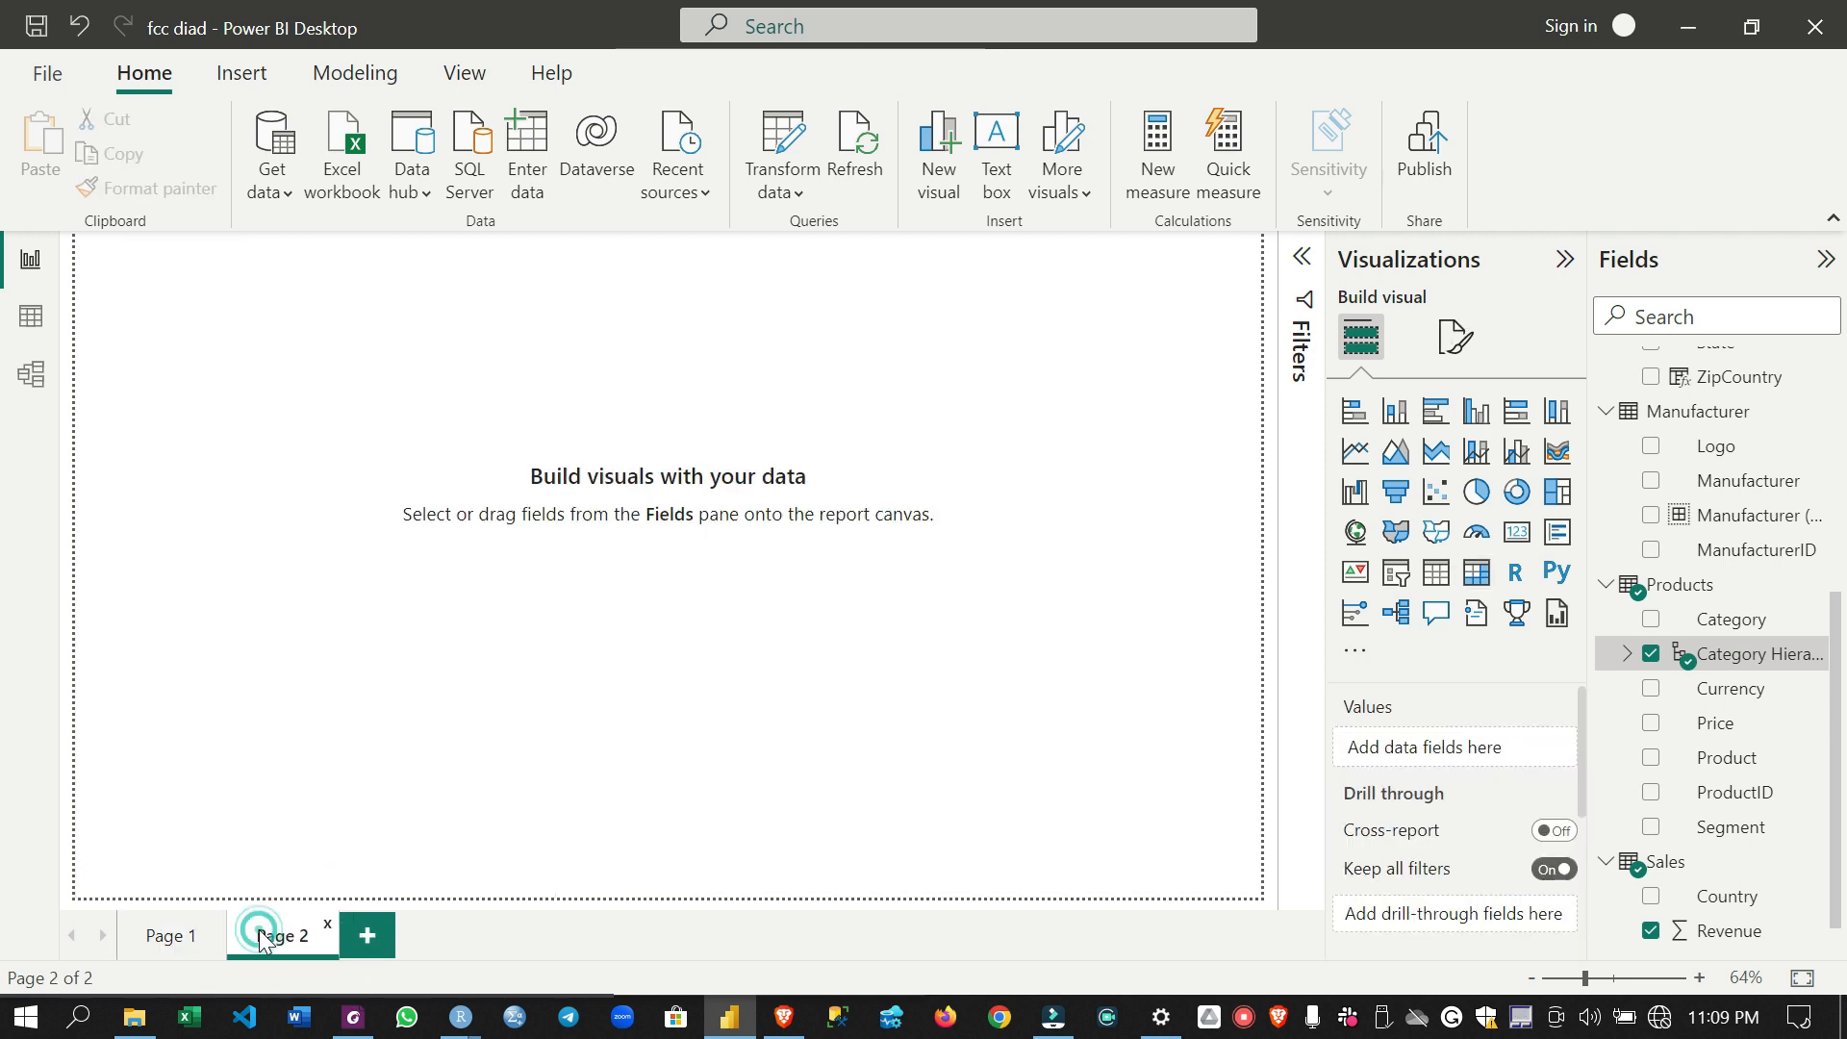
left_click(1476, 571)
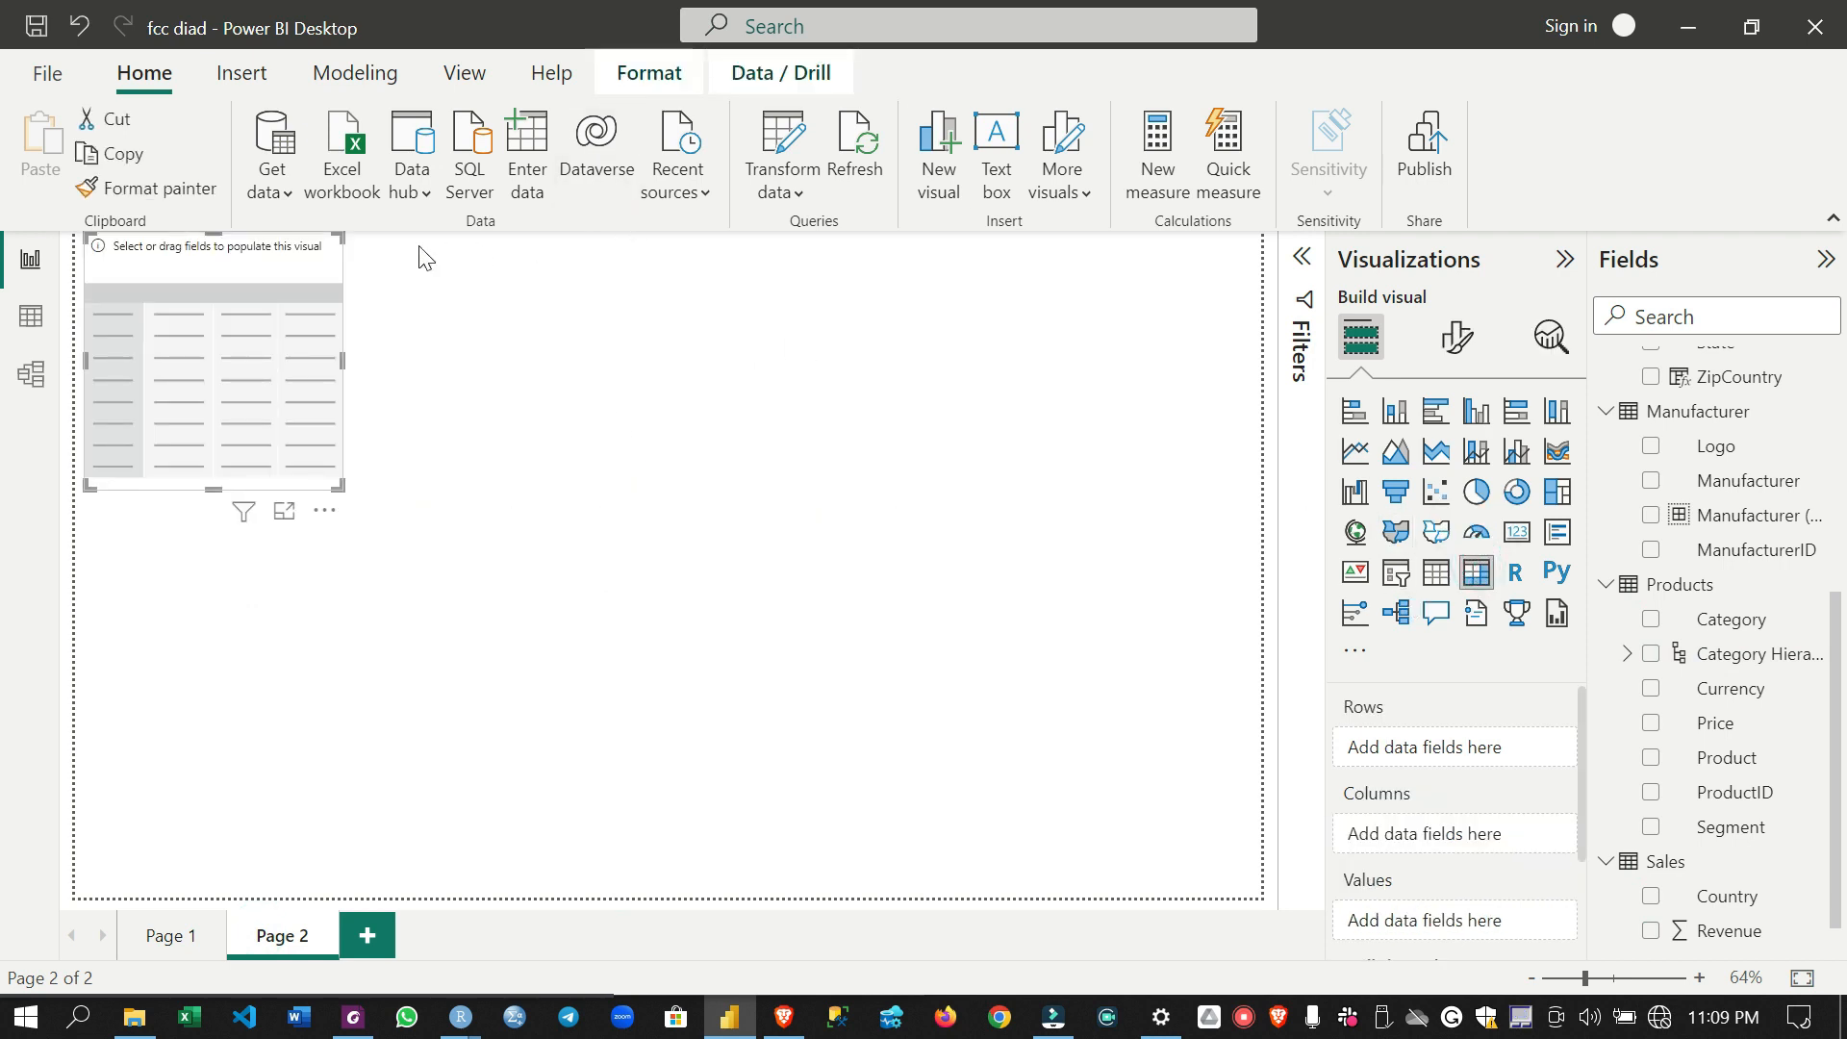
left_click_drag(321, 264, 690, 385)
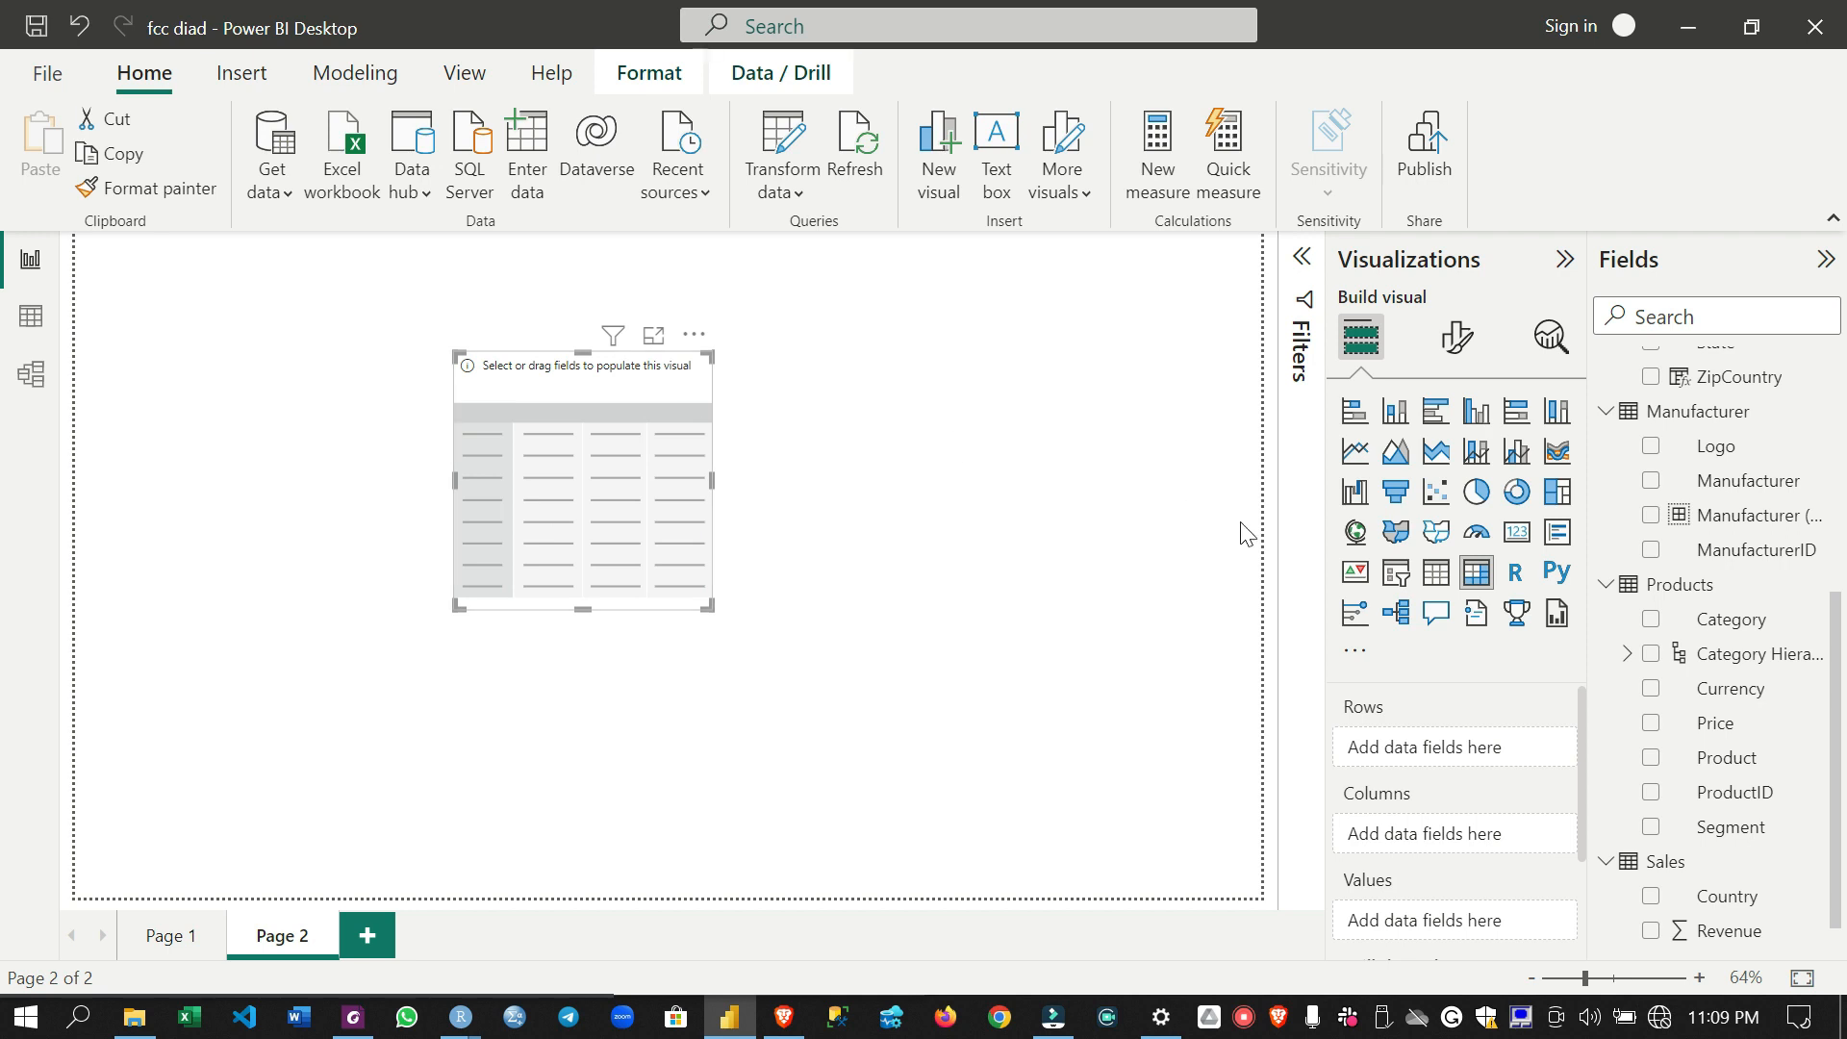
- Add Year from the Date Hierarchy to the new matrix's rows
scroll(1711, 449, "up", 1)
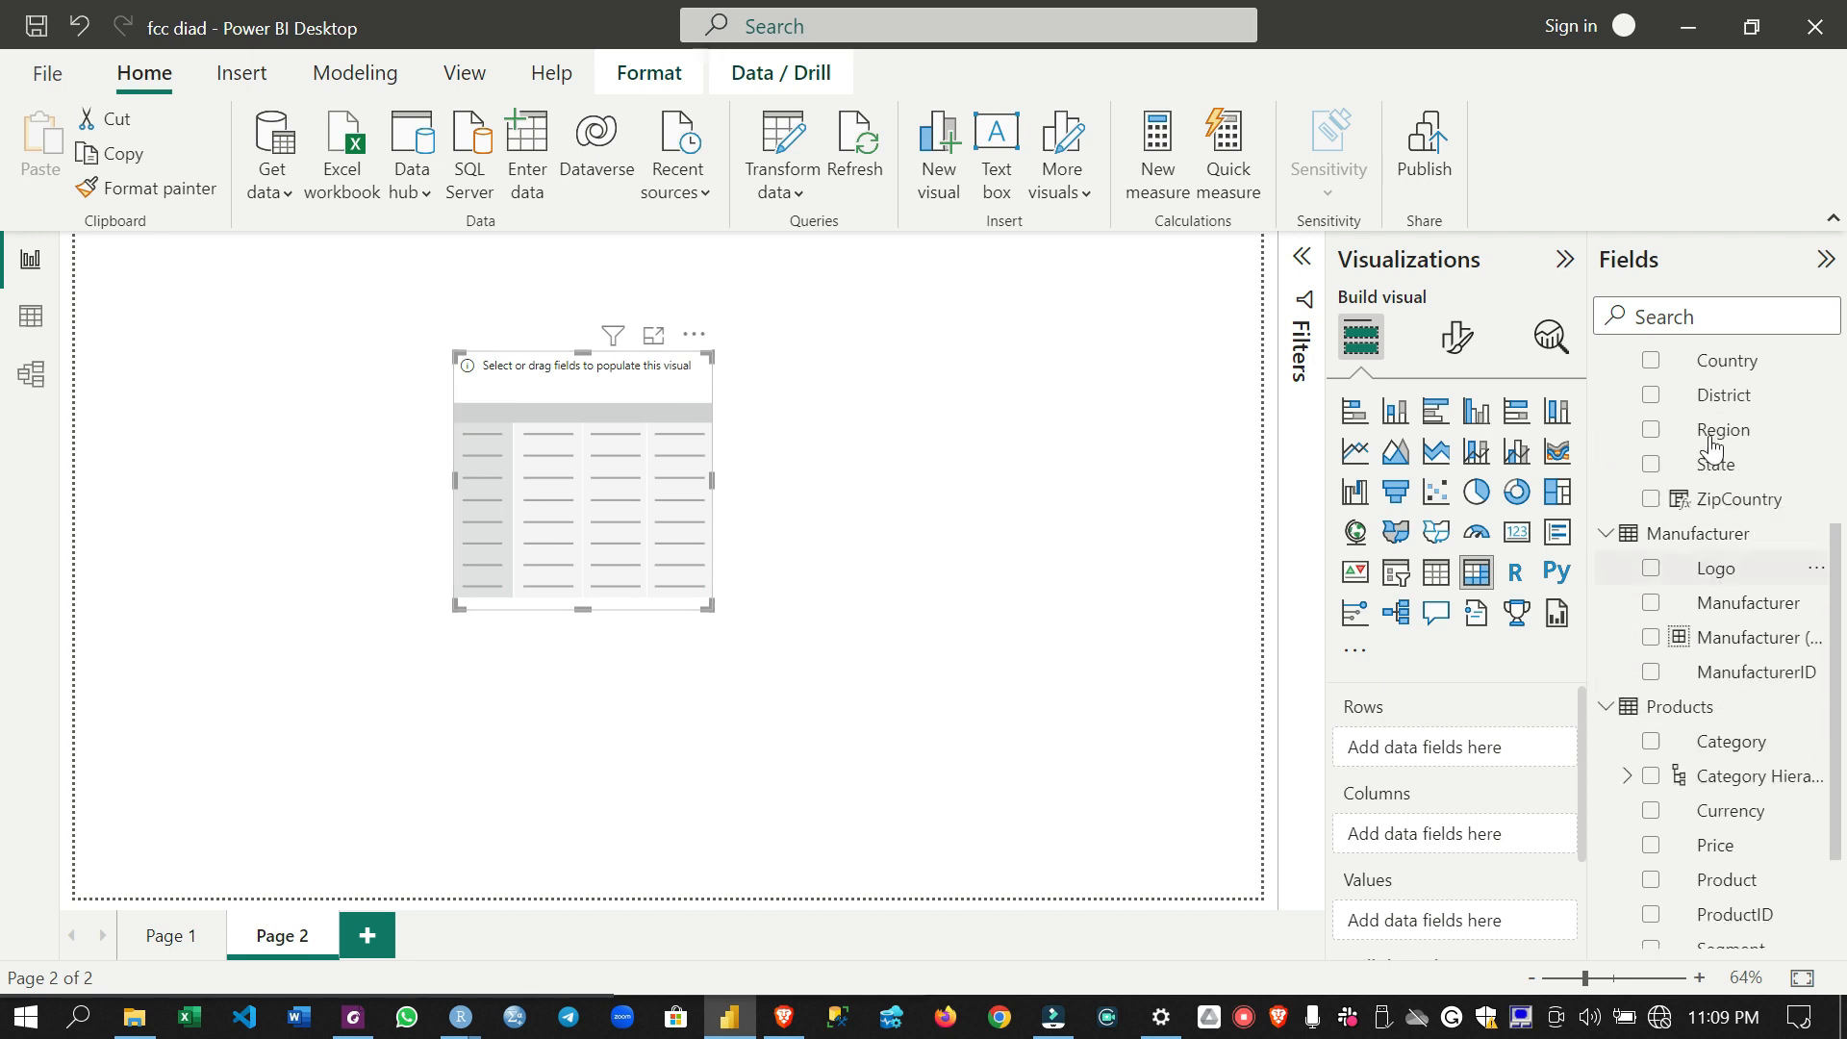
scroll(1712, 449, "up", 3)
left_click_drag(1768, 481, 1489, 768)
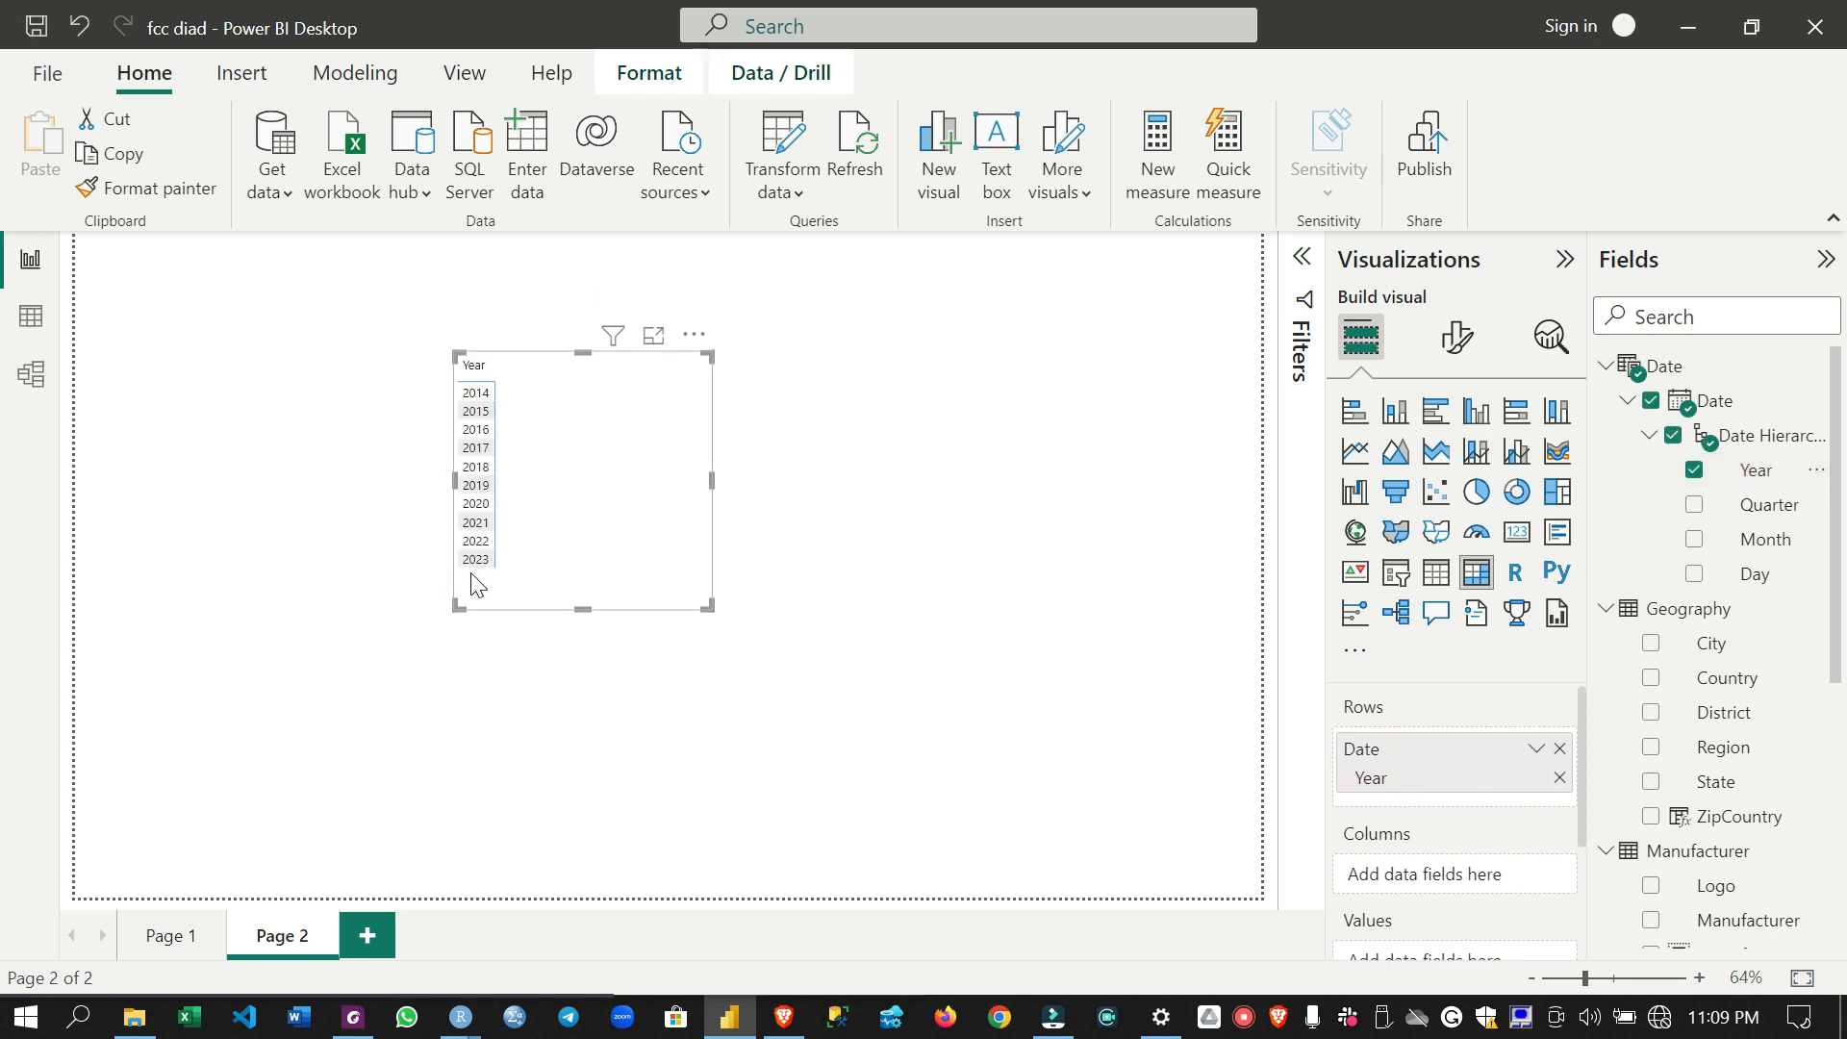
- Add Revenue from the Sales table to the matrix values and widen the matrix
scroll(1493, 806, "down", 2)
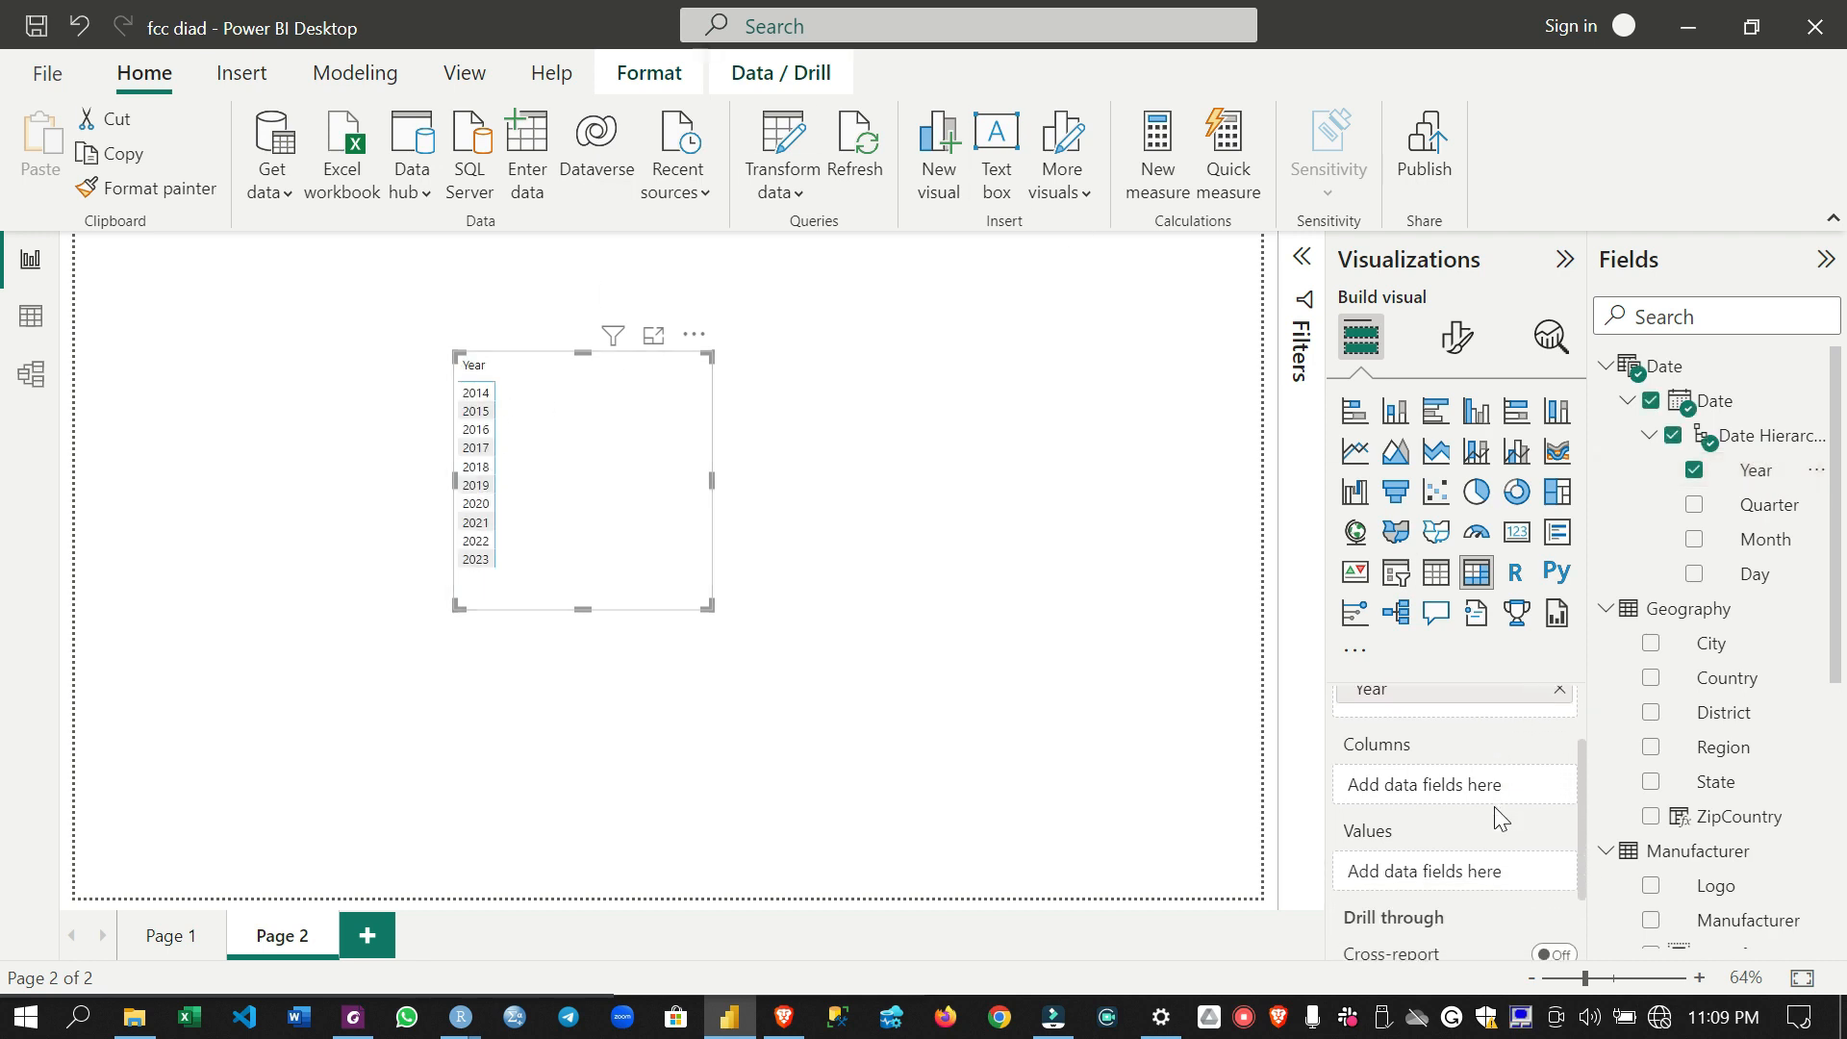
scroll(1647, 837, "down", 3)
scroll(1647, 837, "down", 3)
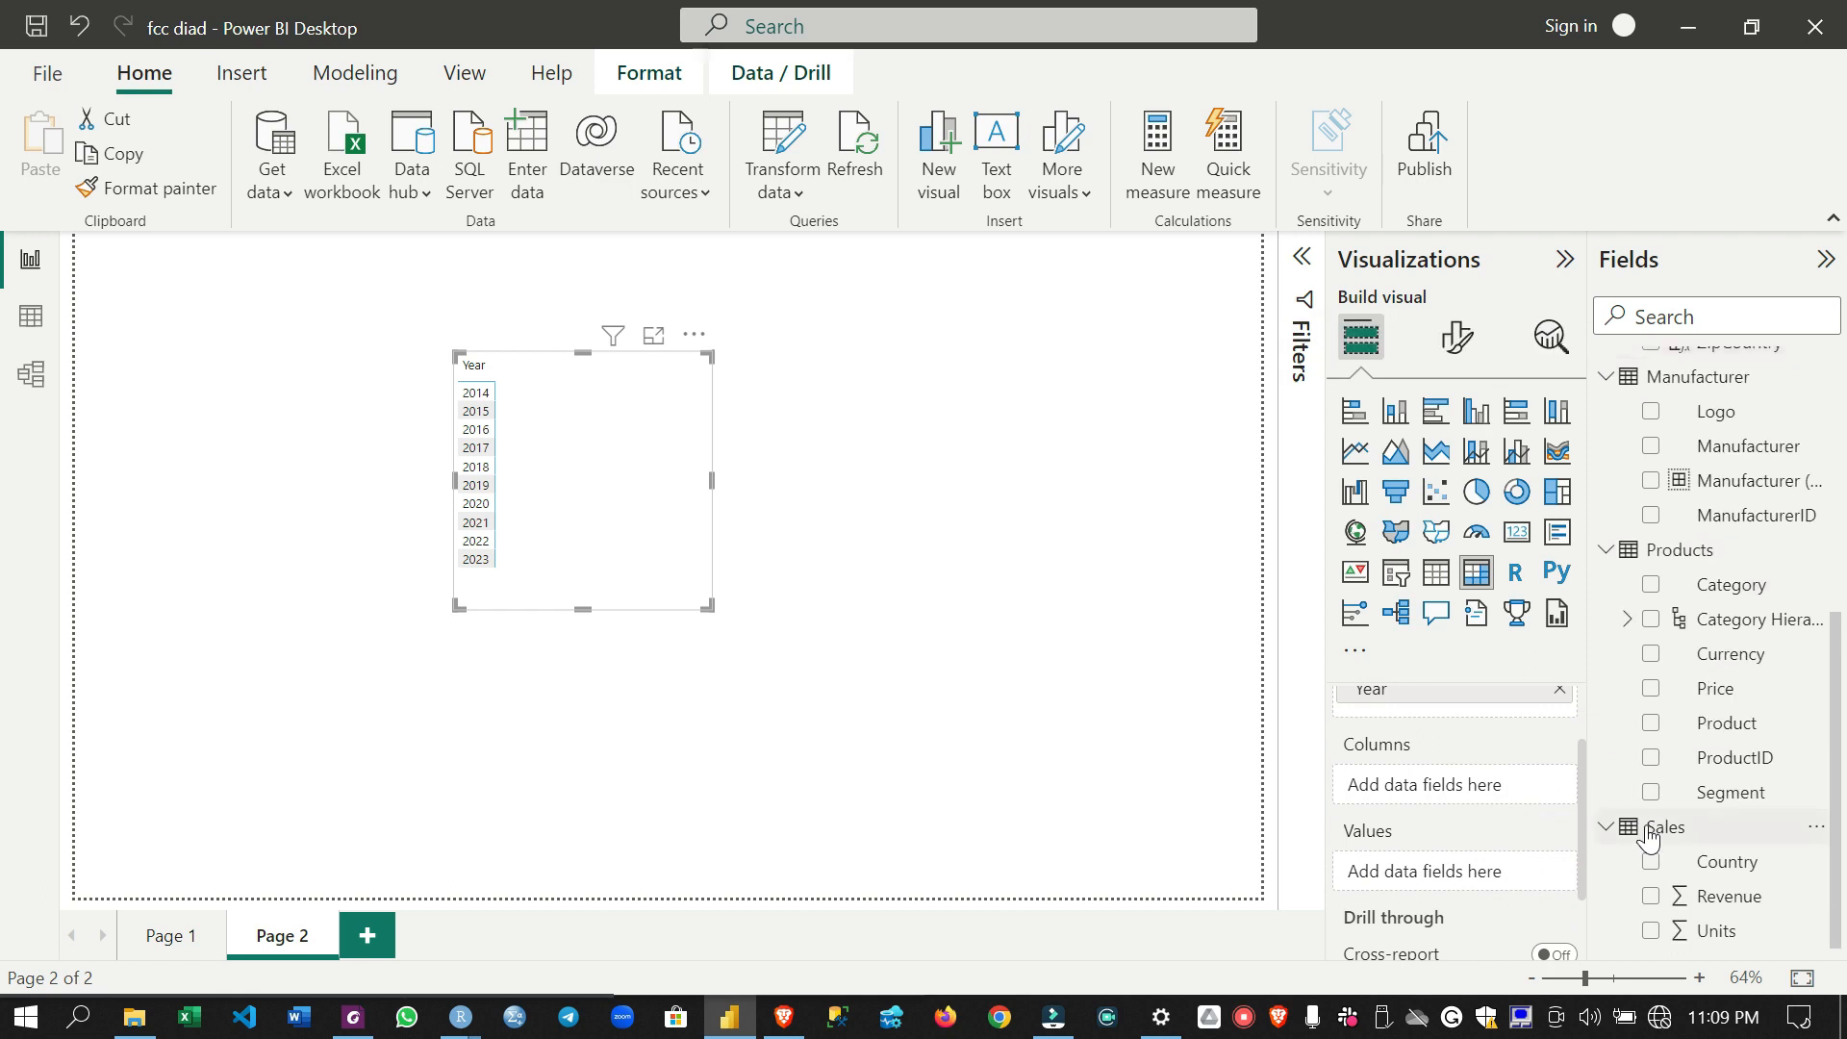
left_click_drag(1701, 894, 1472, 872)
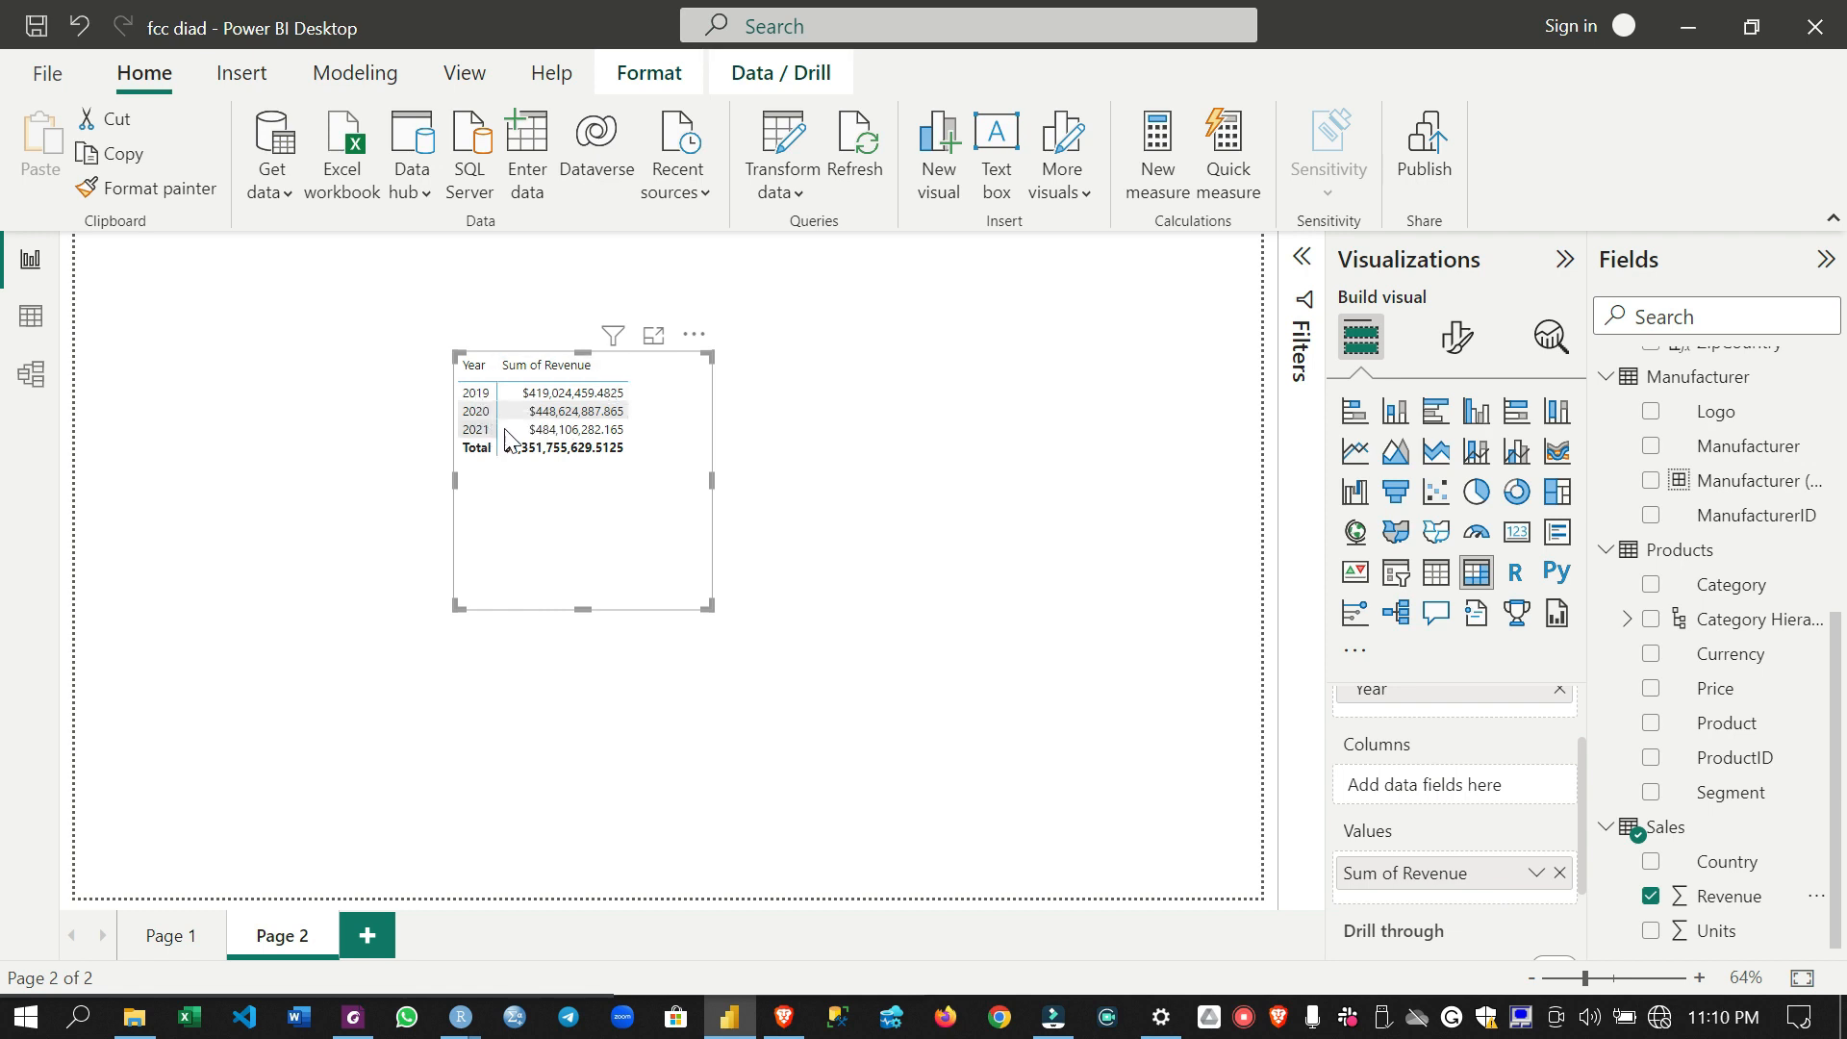
left_click_drag(711, 477, 851, 496)
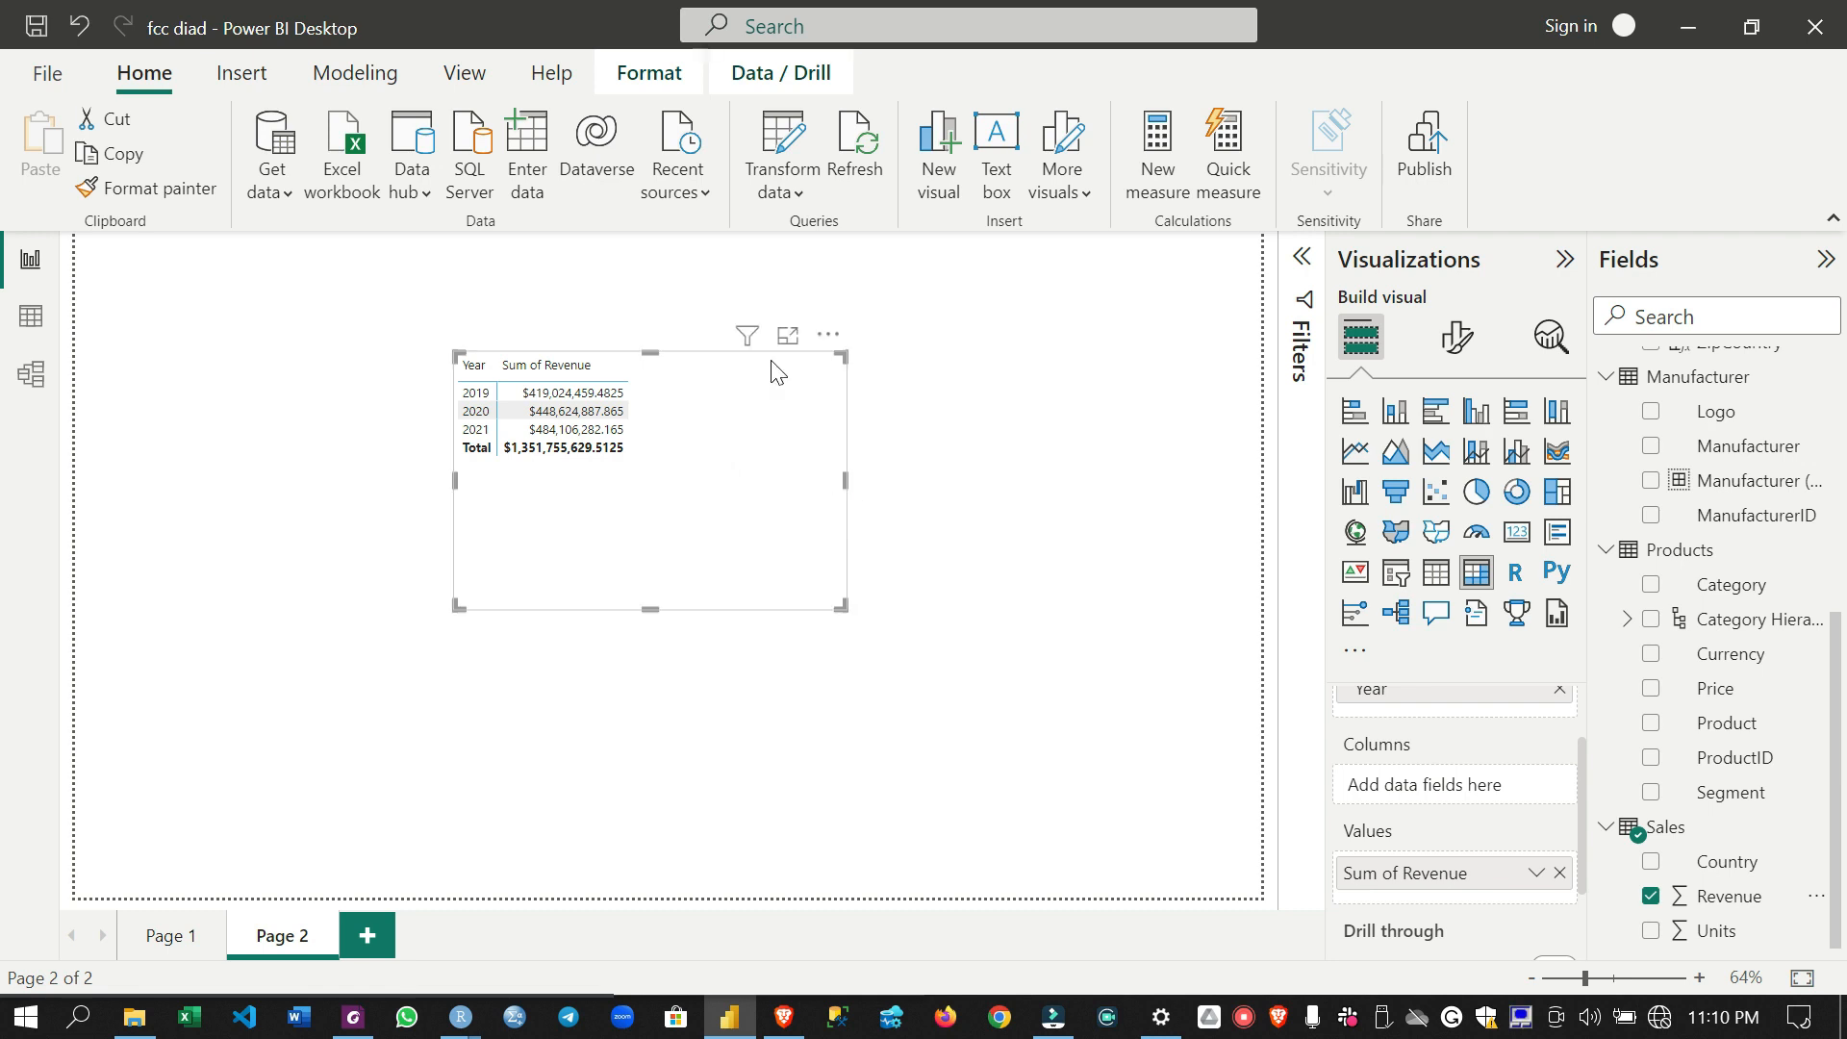
- Create a new measure in the Sales table named PY Sales and start its formula with CALCULATE
mouse_move(617, 404)
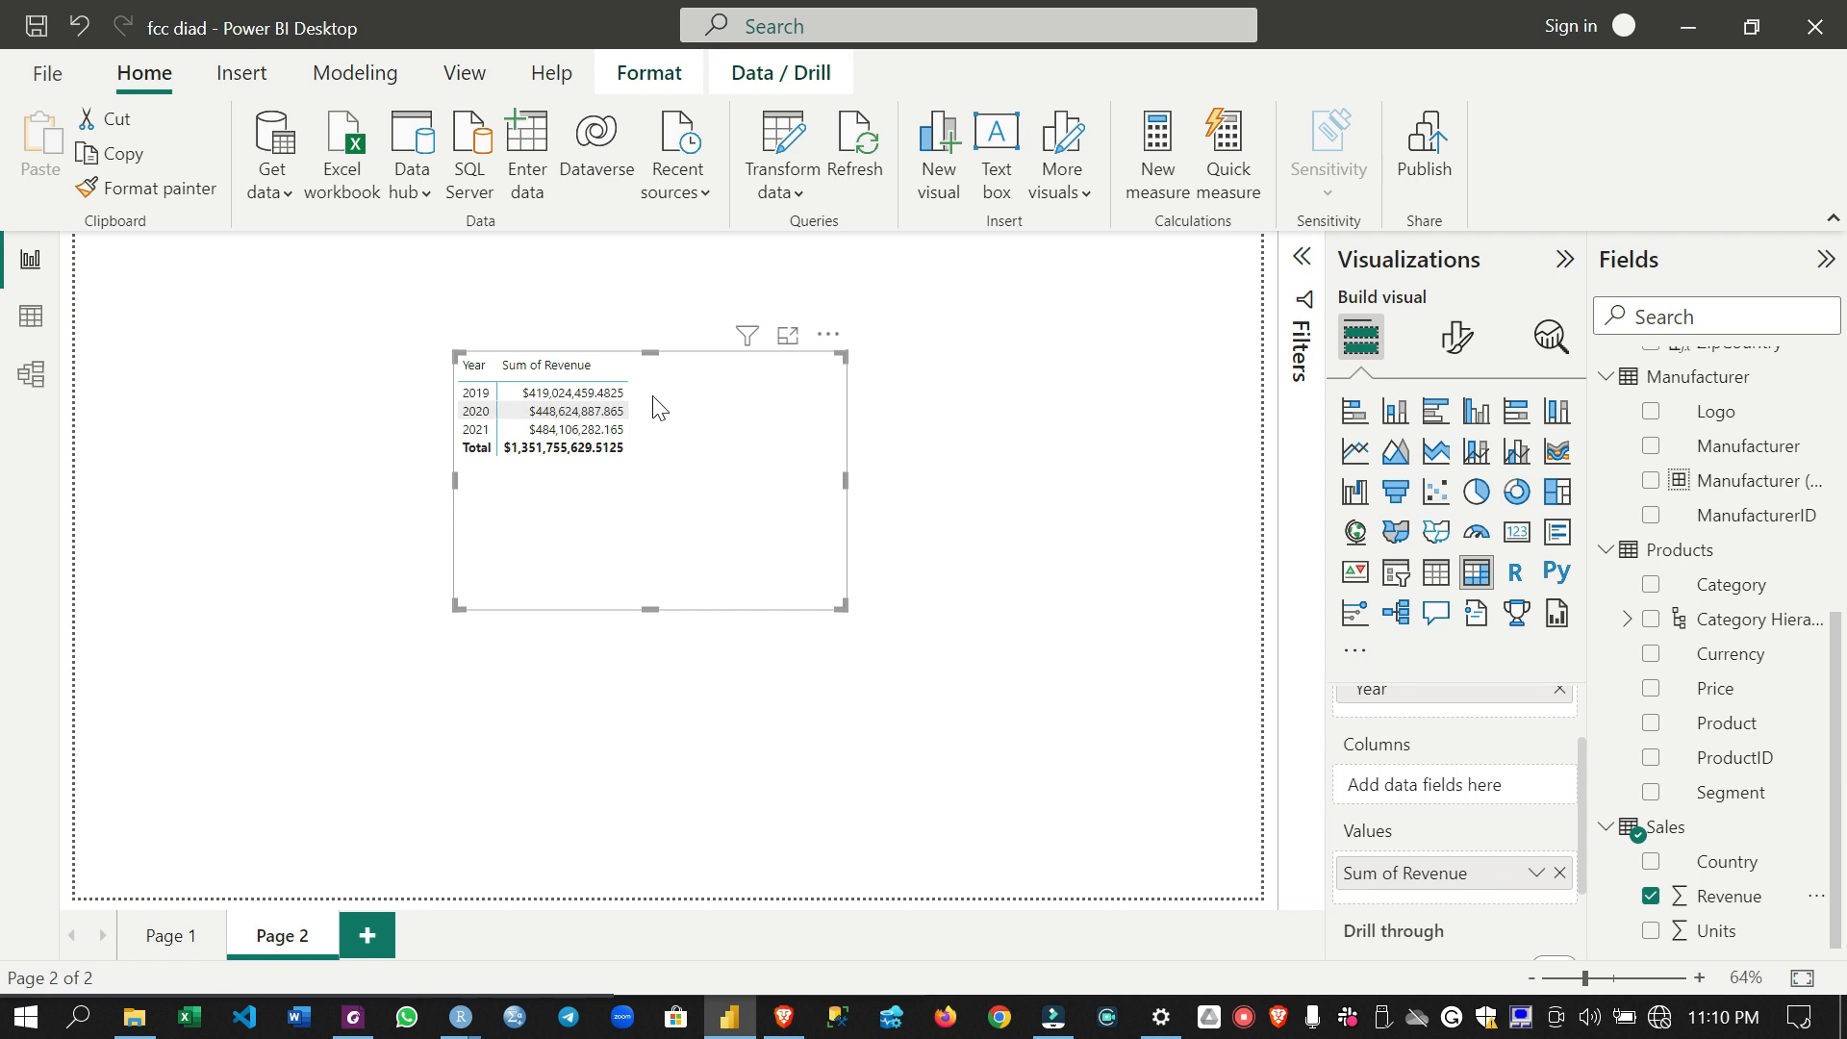
right_click(1693, 837)
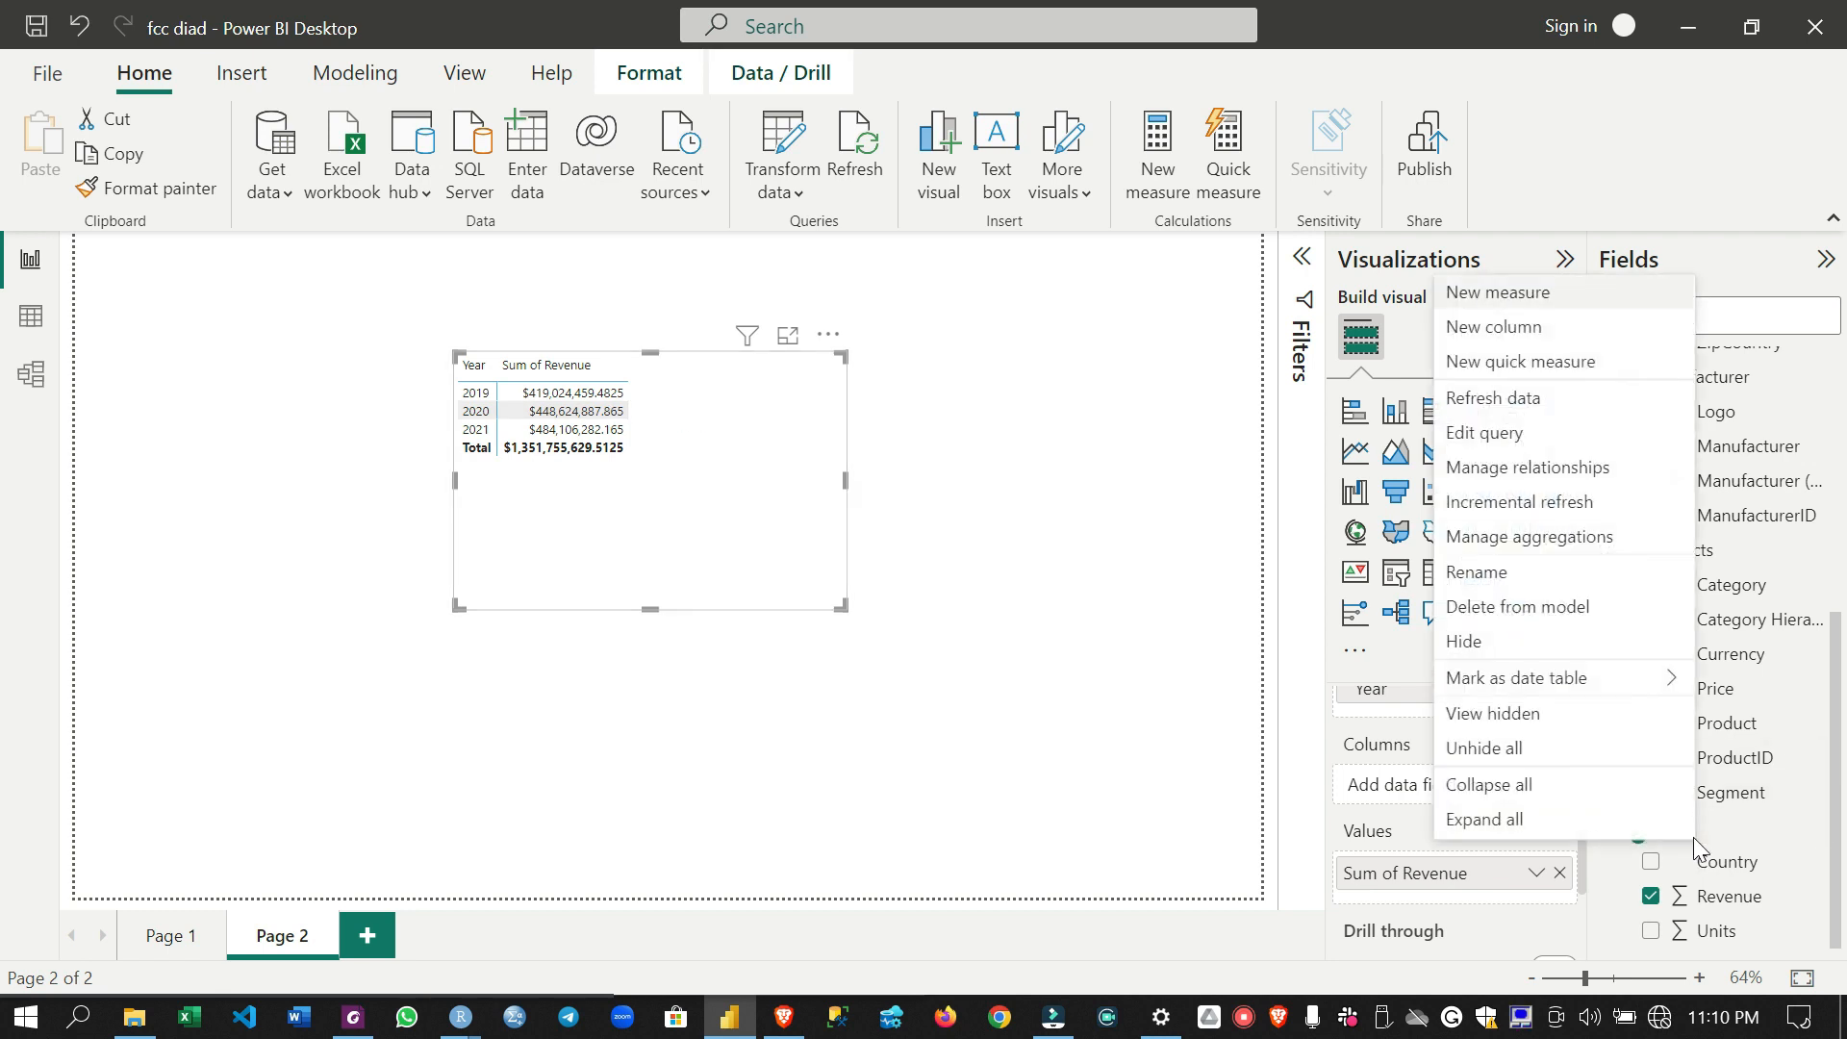
left_click(1513, 293)
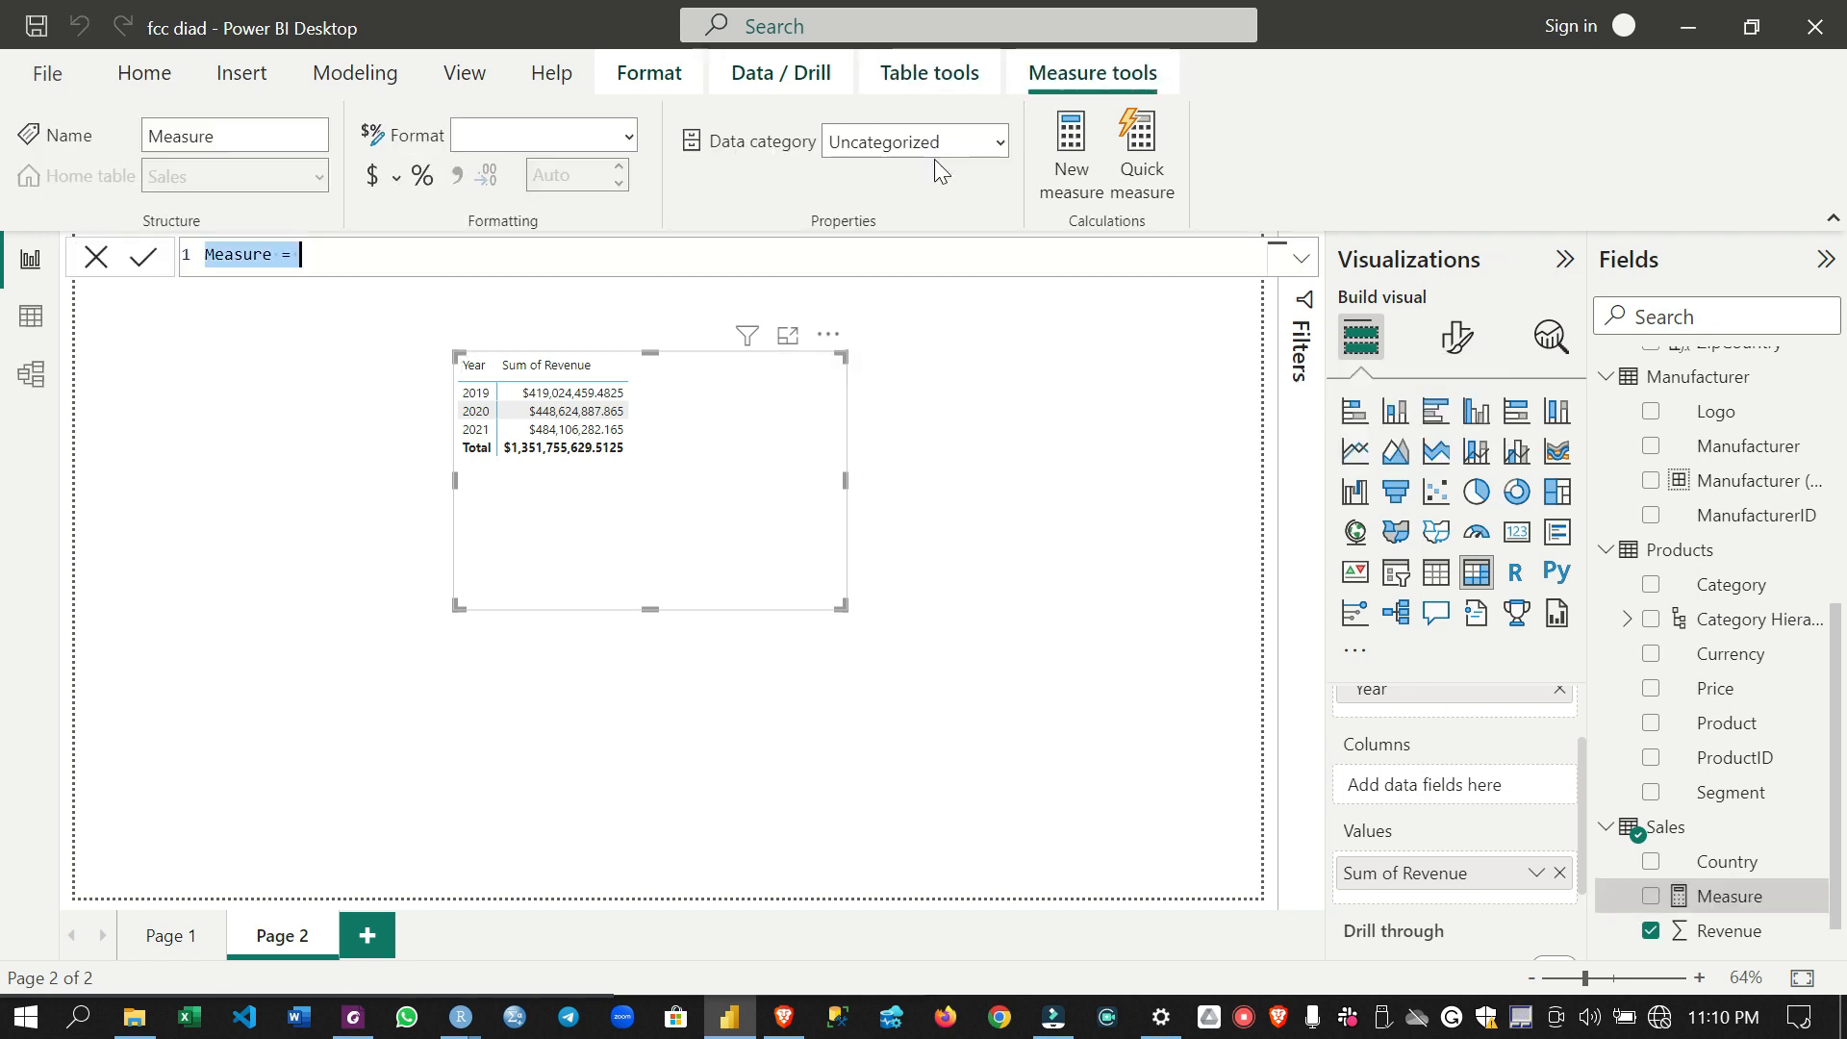
type("P")
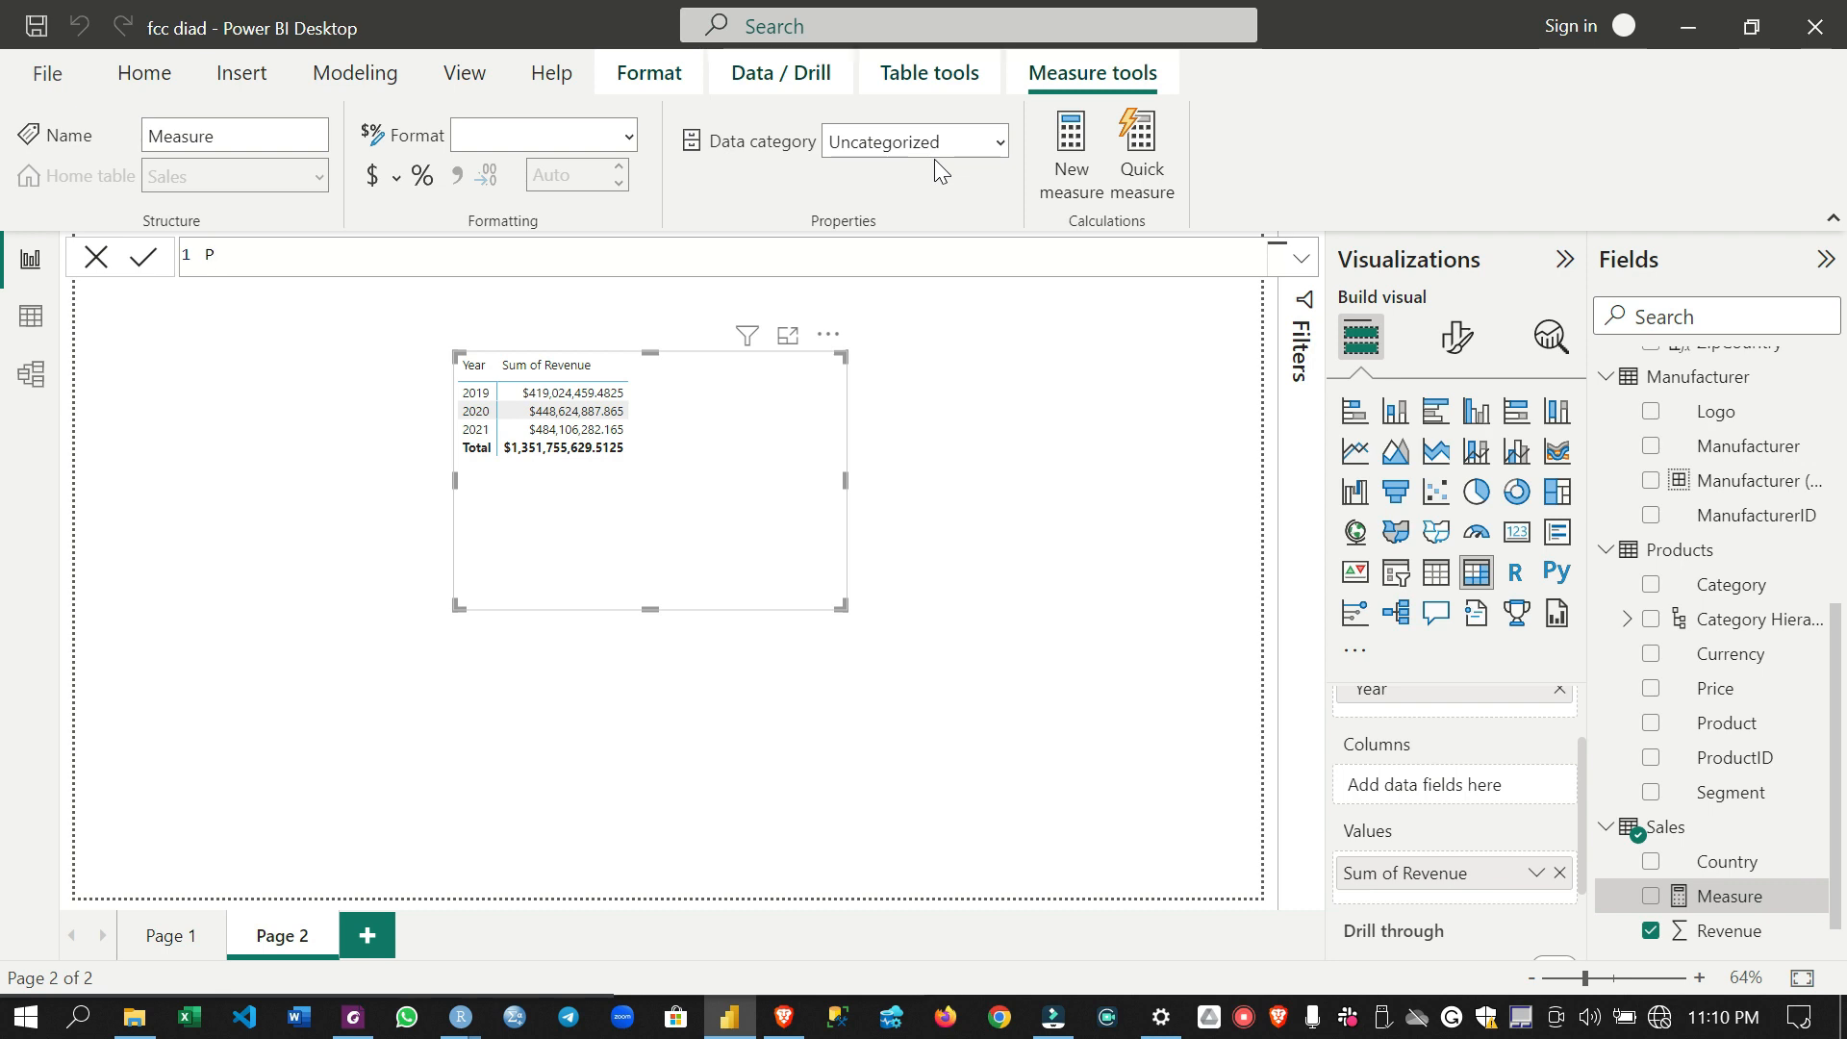
type("Y Sales = calcu")
key("Tab")
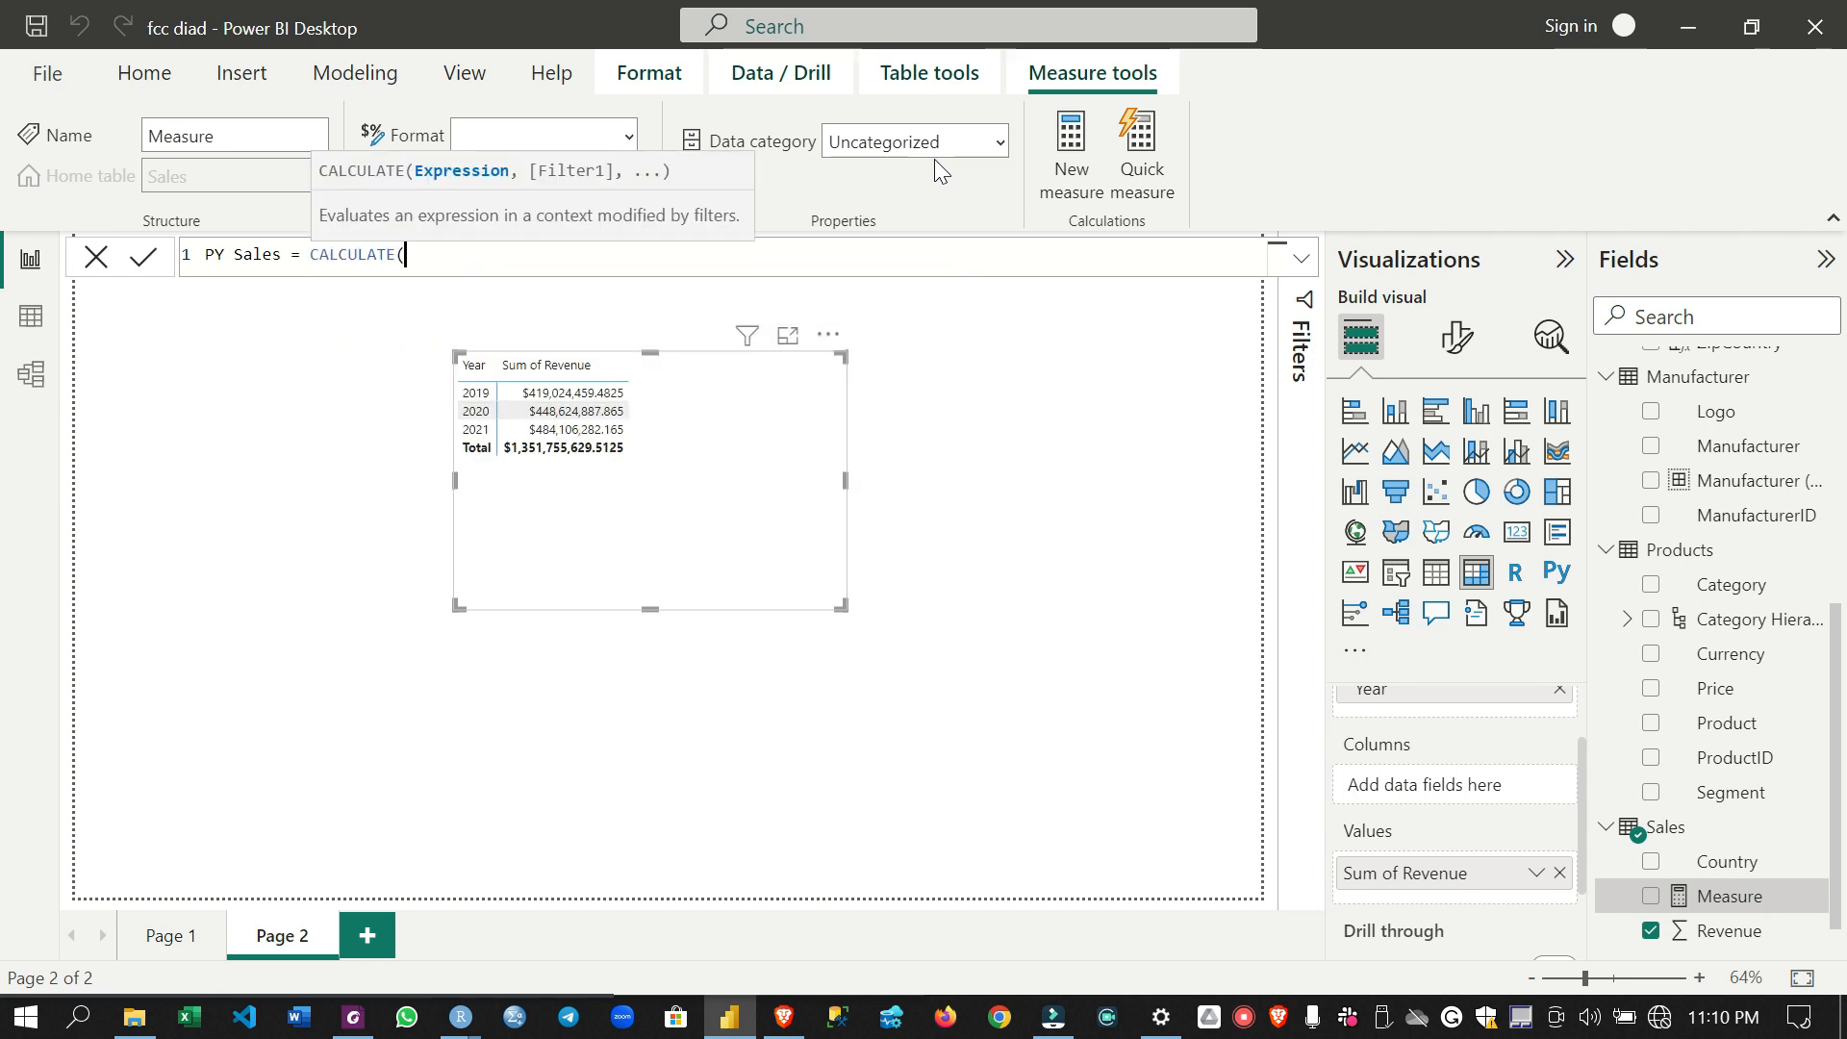
- Enter SUM(Sales[Revenue]) as the expression argument of CALCULATE in the PY Sales formula
type("sum")
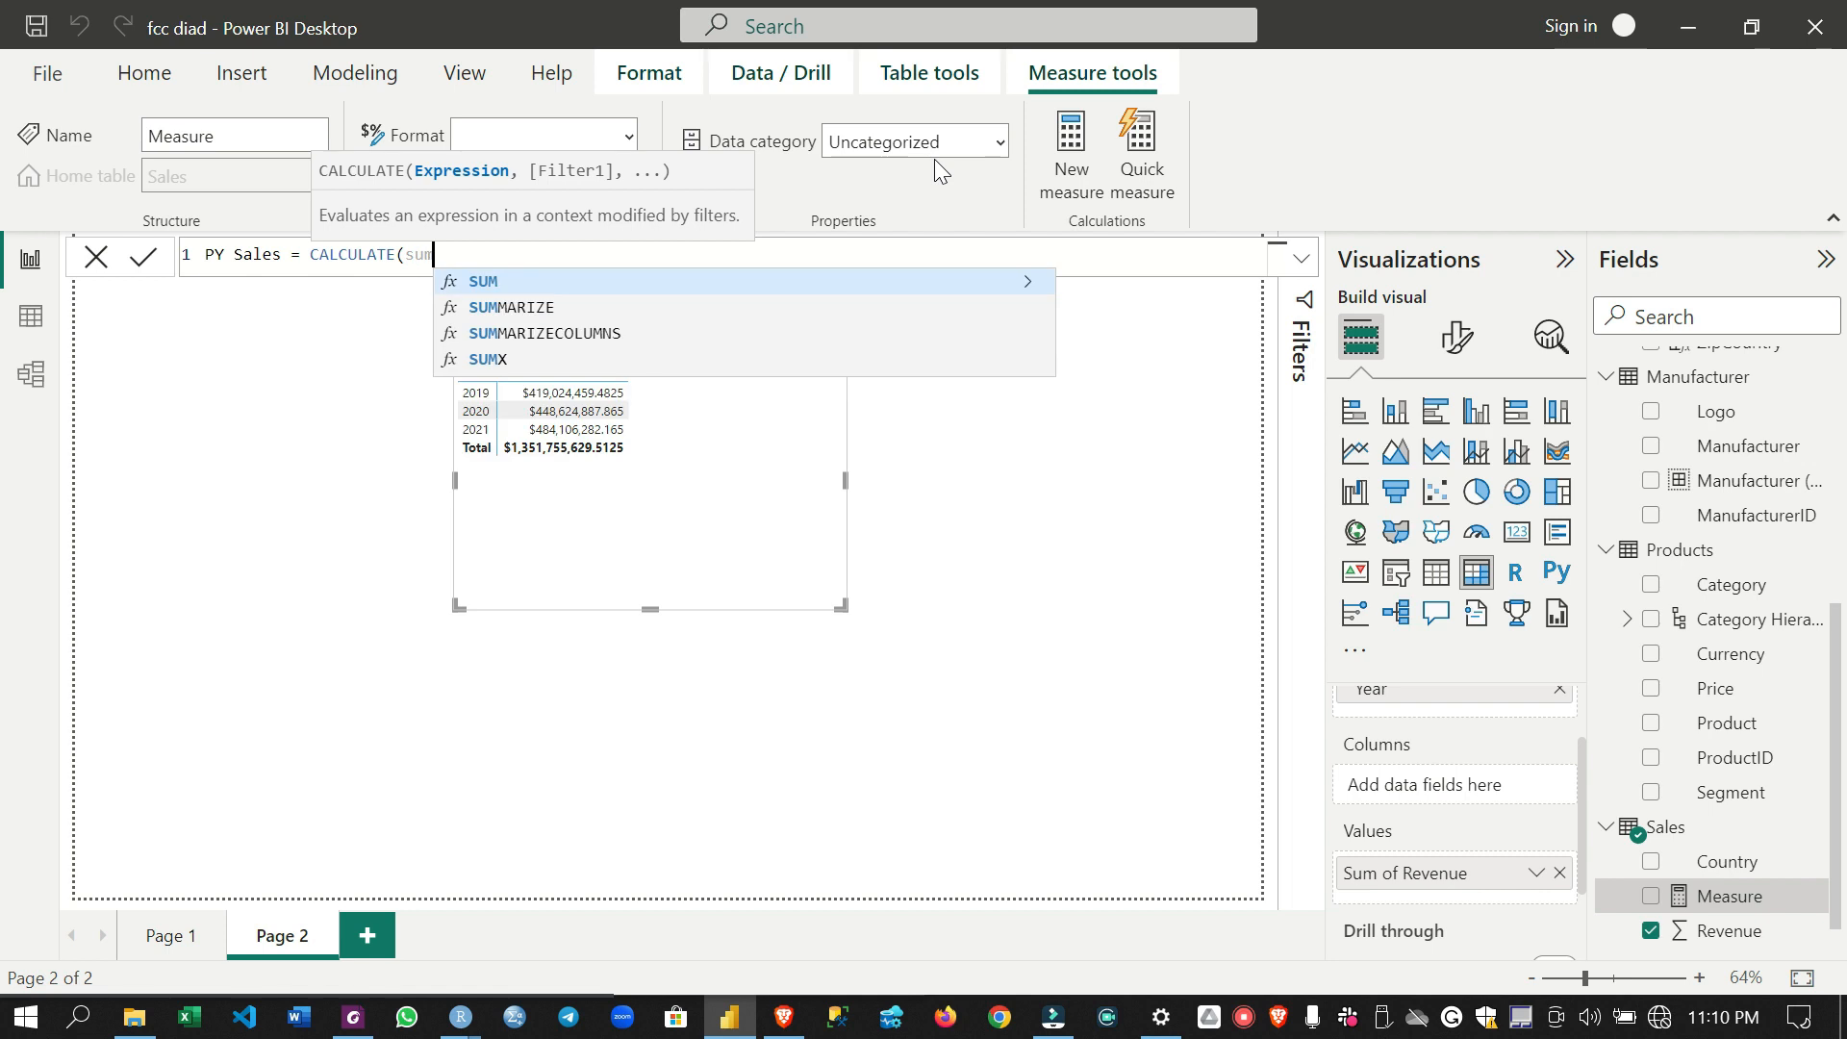
key("Tab")
type("Sales")
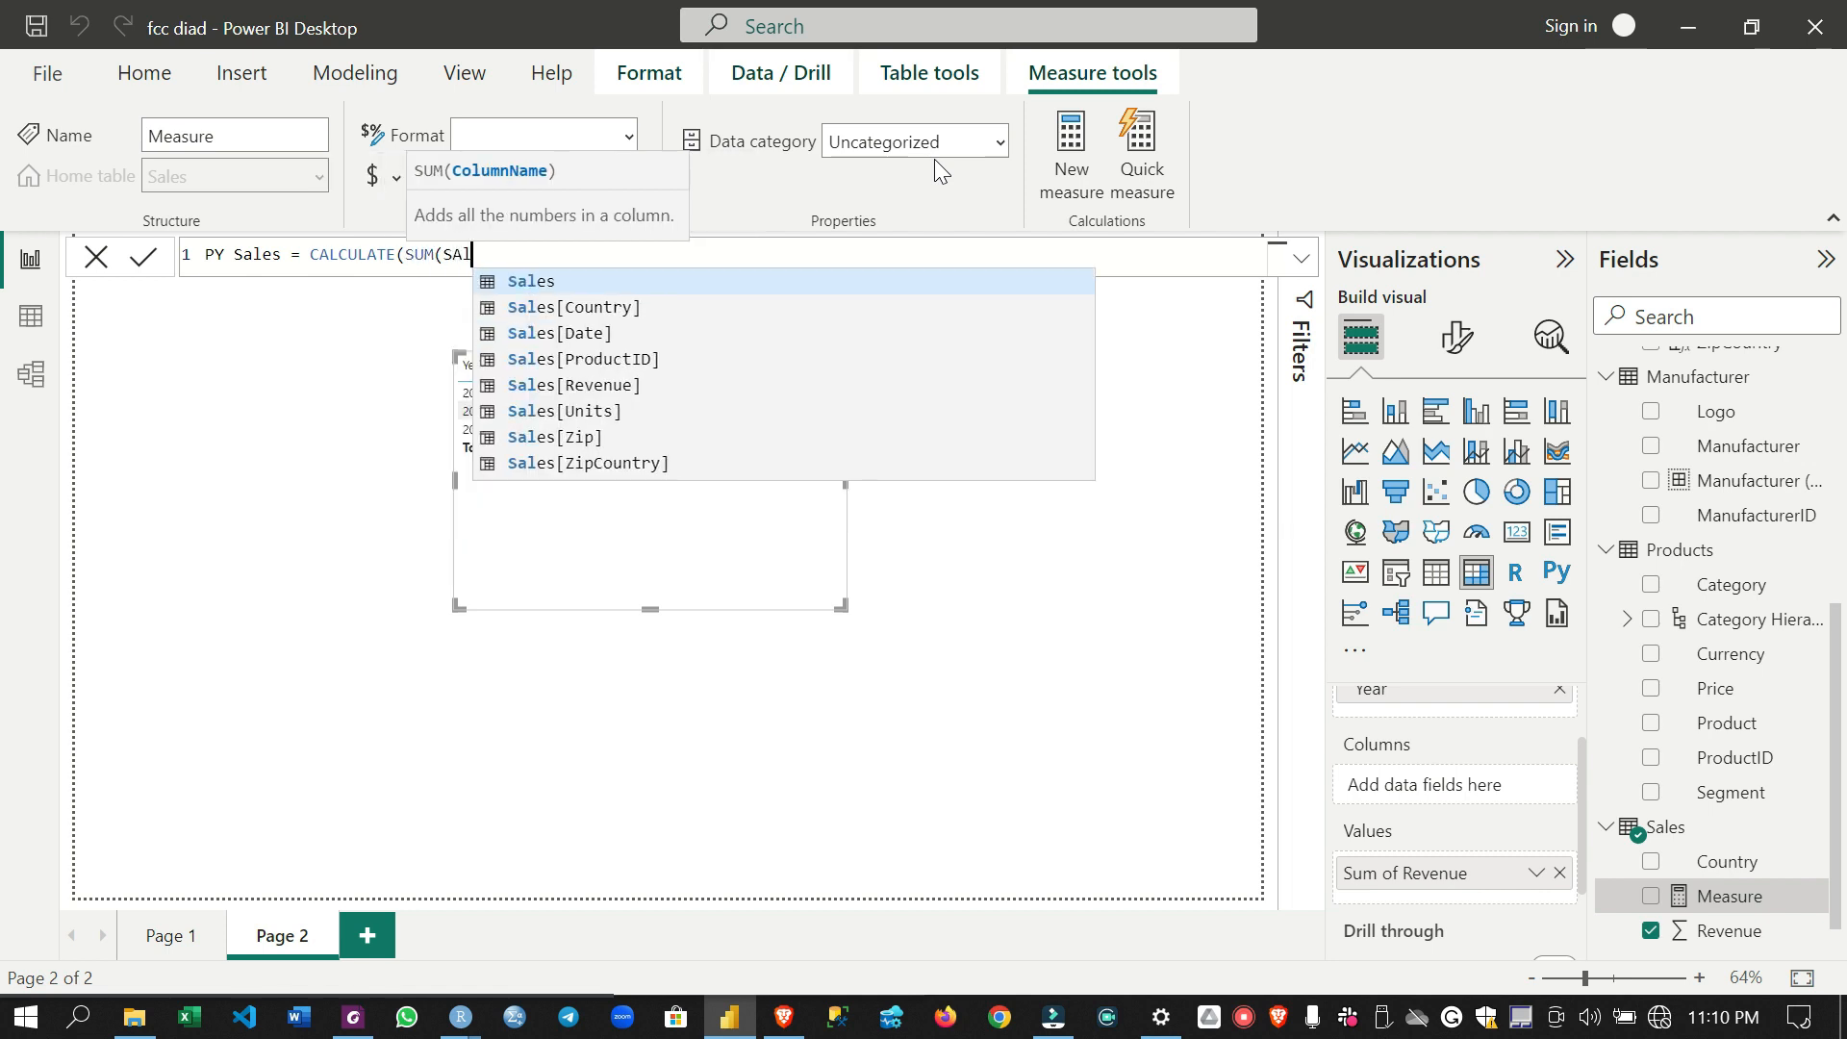
type("[r")
key("Tab")
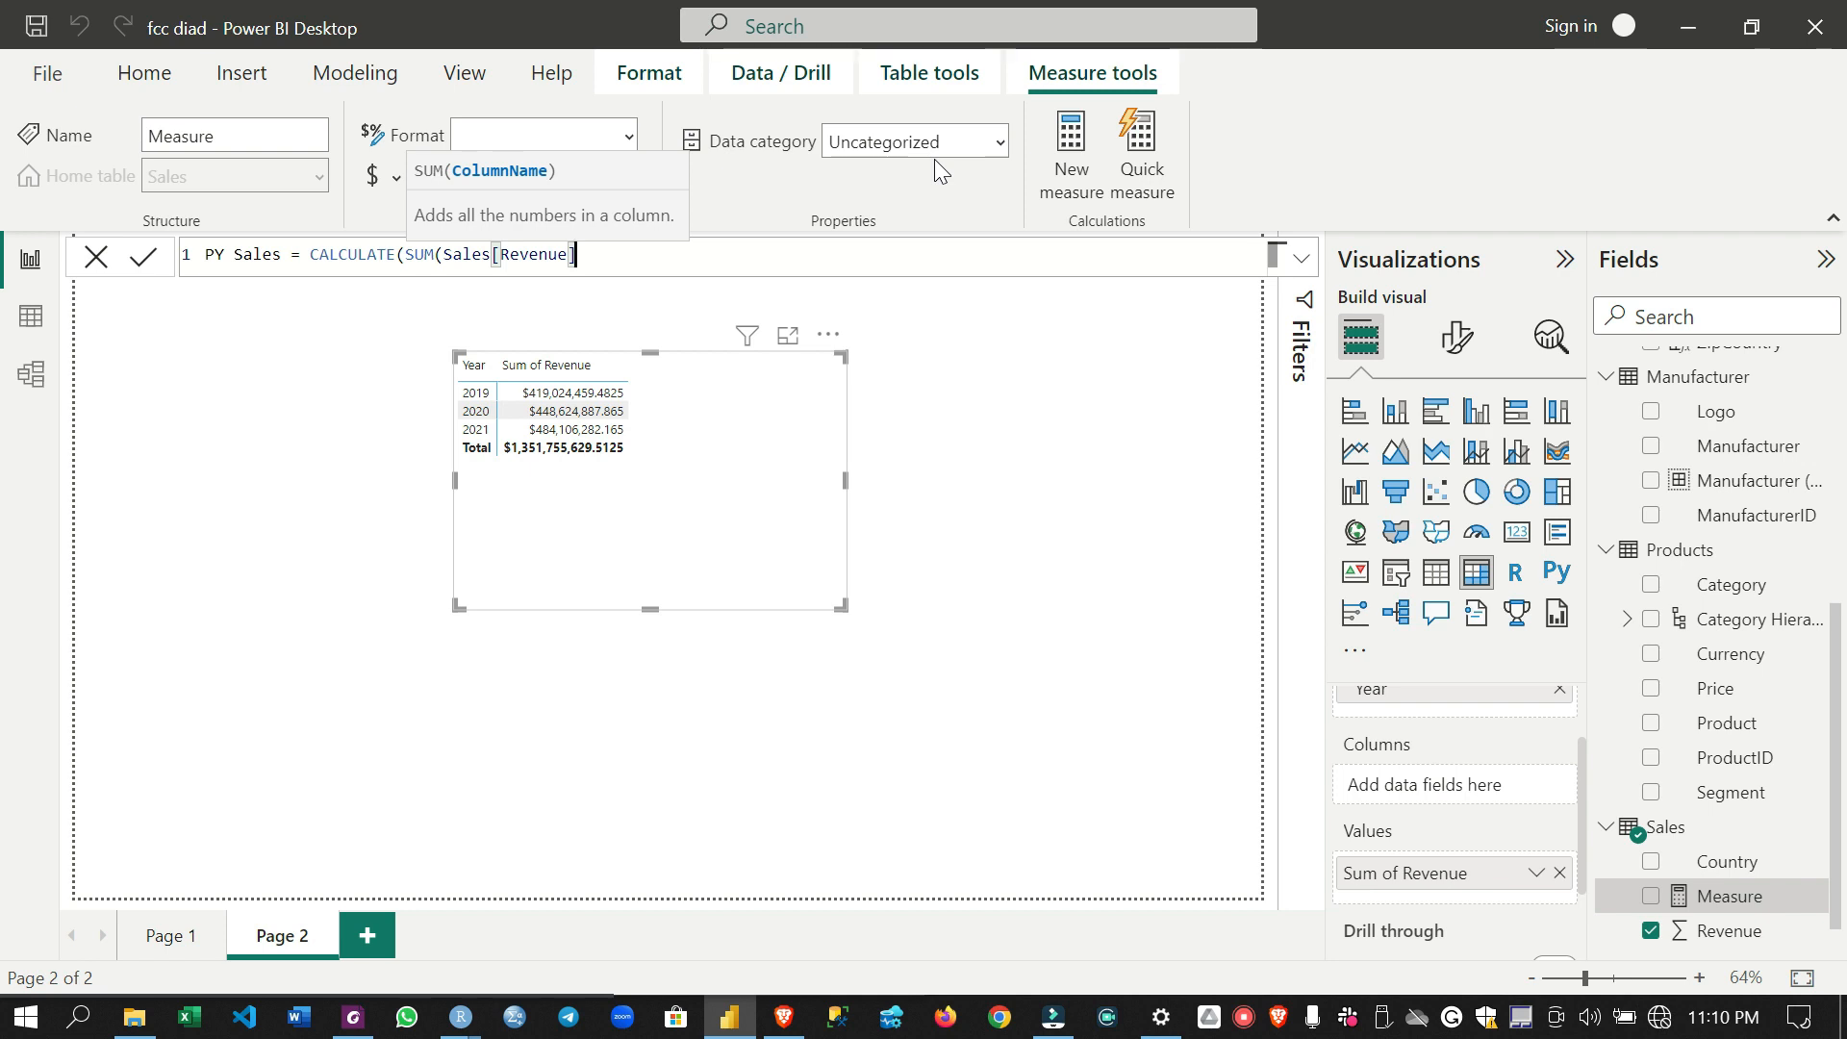
type(")")
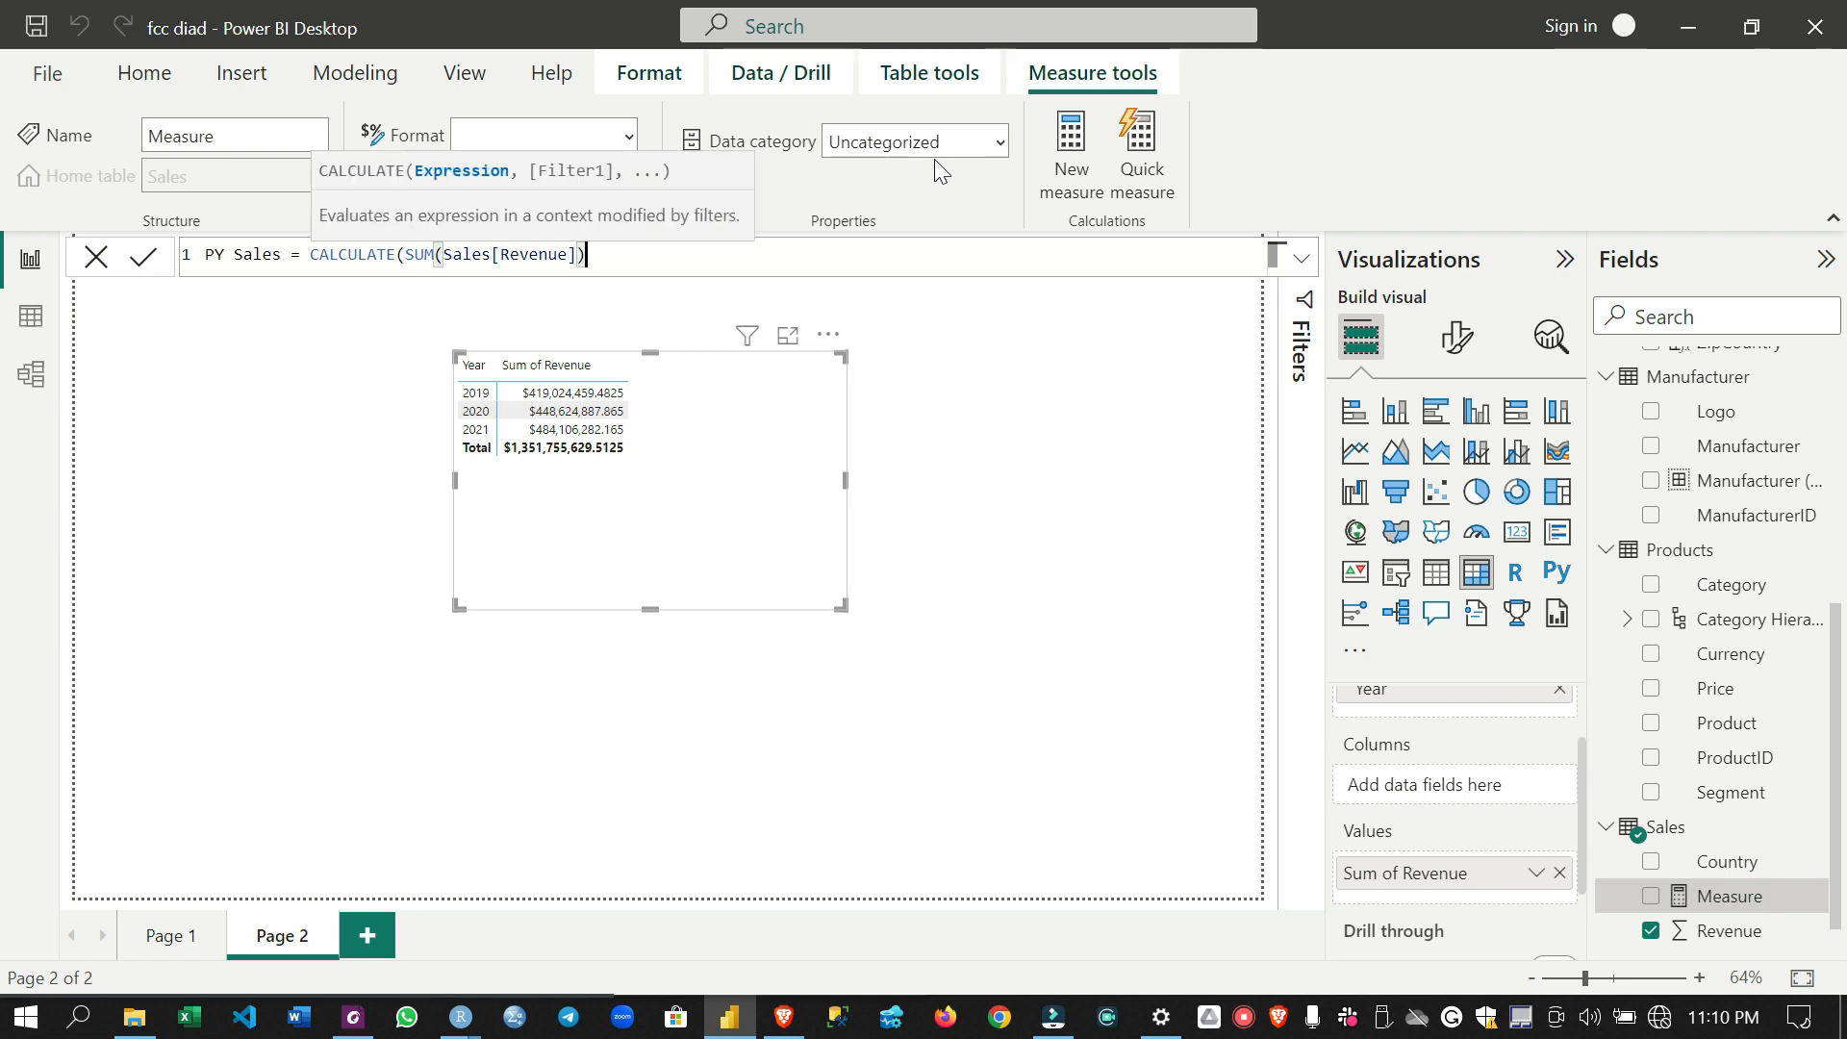
type(", SAMEPERIODLASTYEAR(")
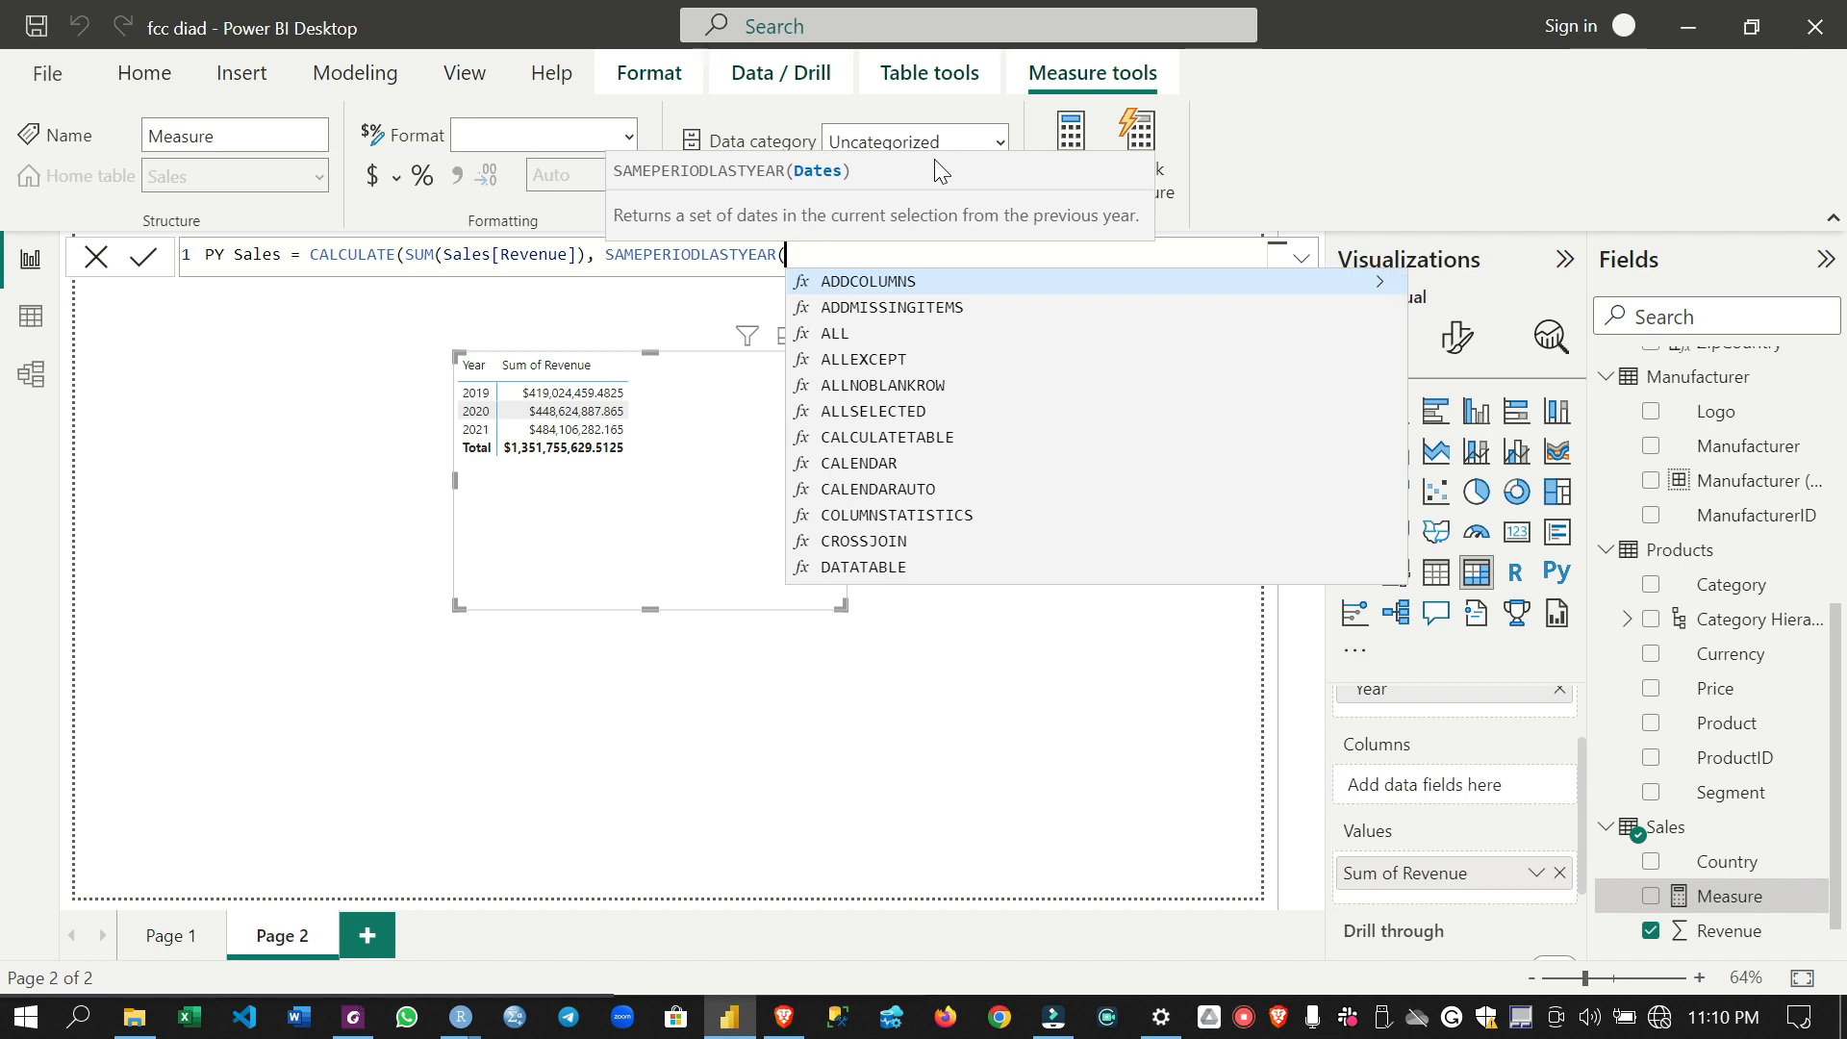
type("'")
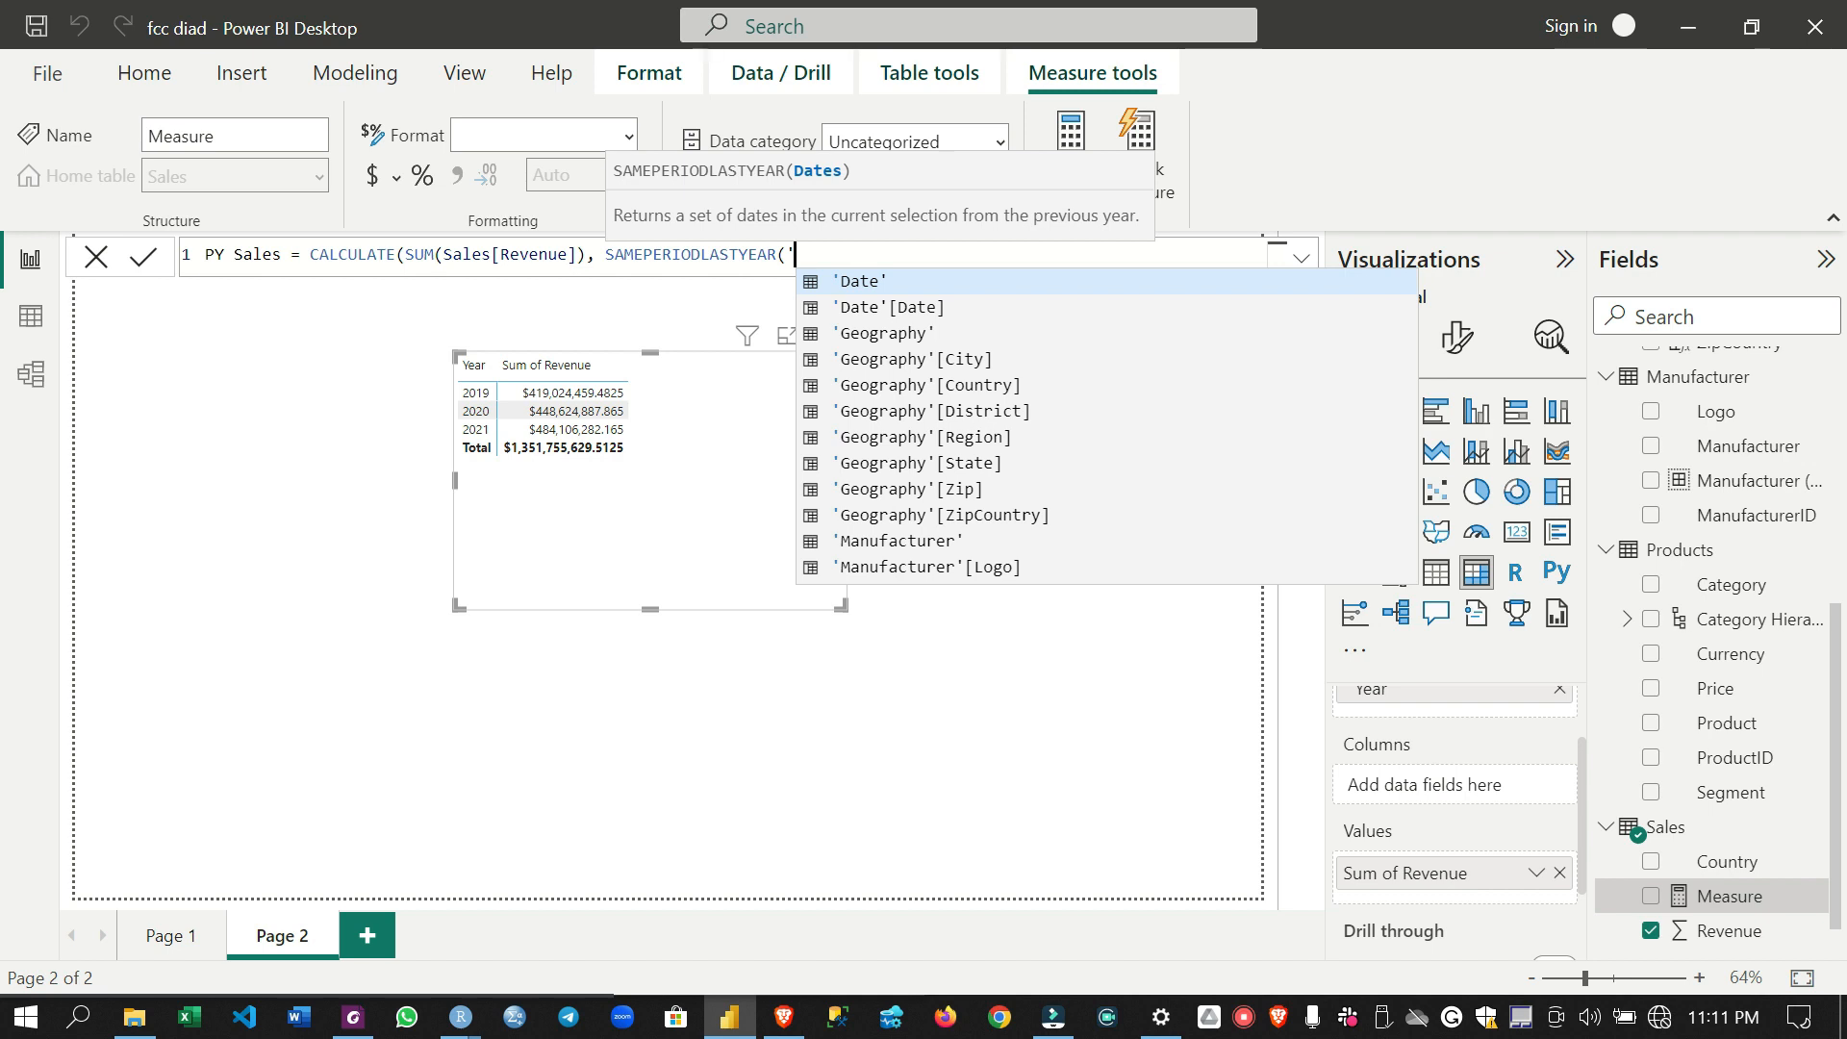
- Complete the PY Sales formula with the filter SAMEPERIODLASTYEAR('Date'[Date]) and commit the measure
key("Down")
key("Tab")
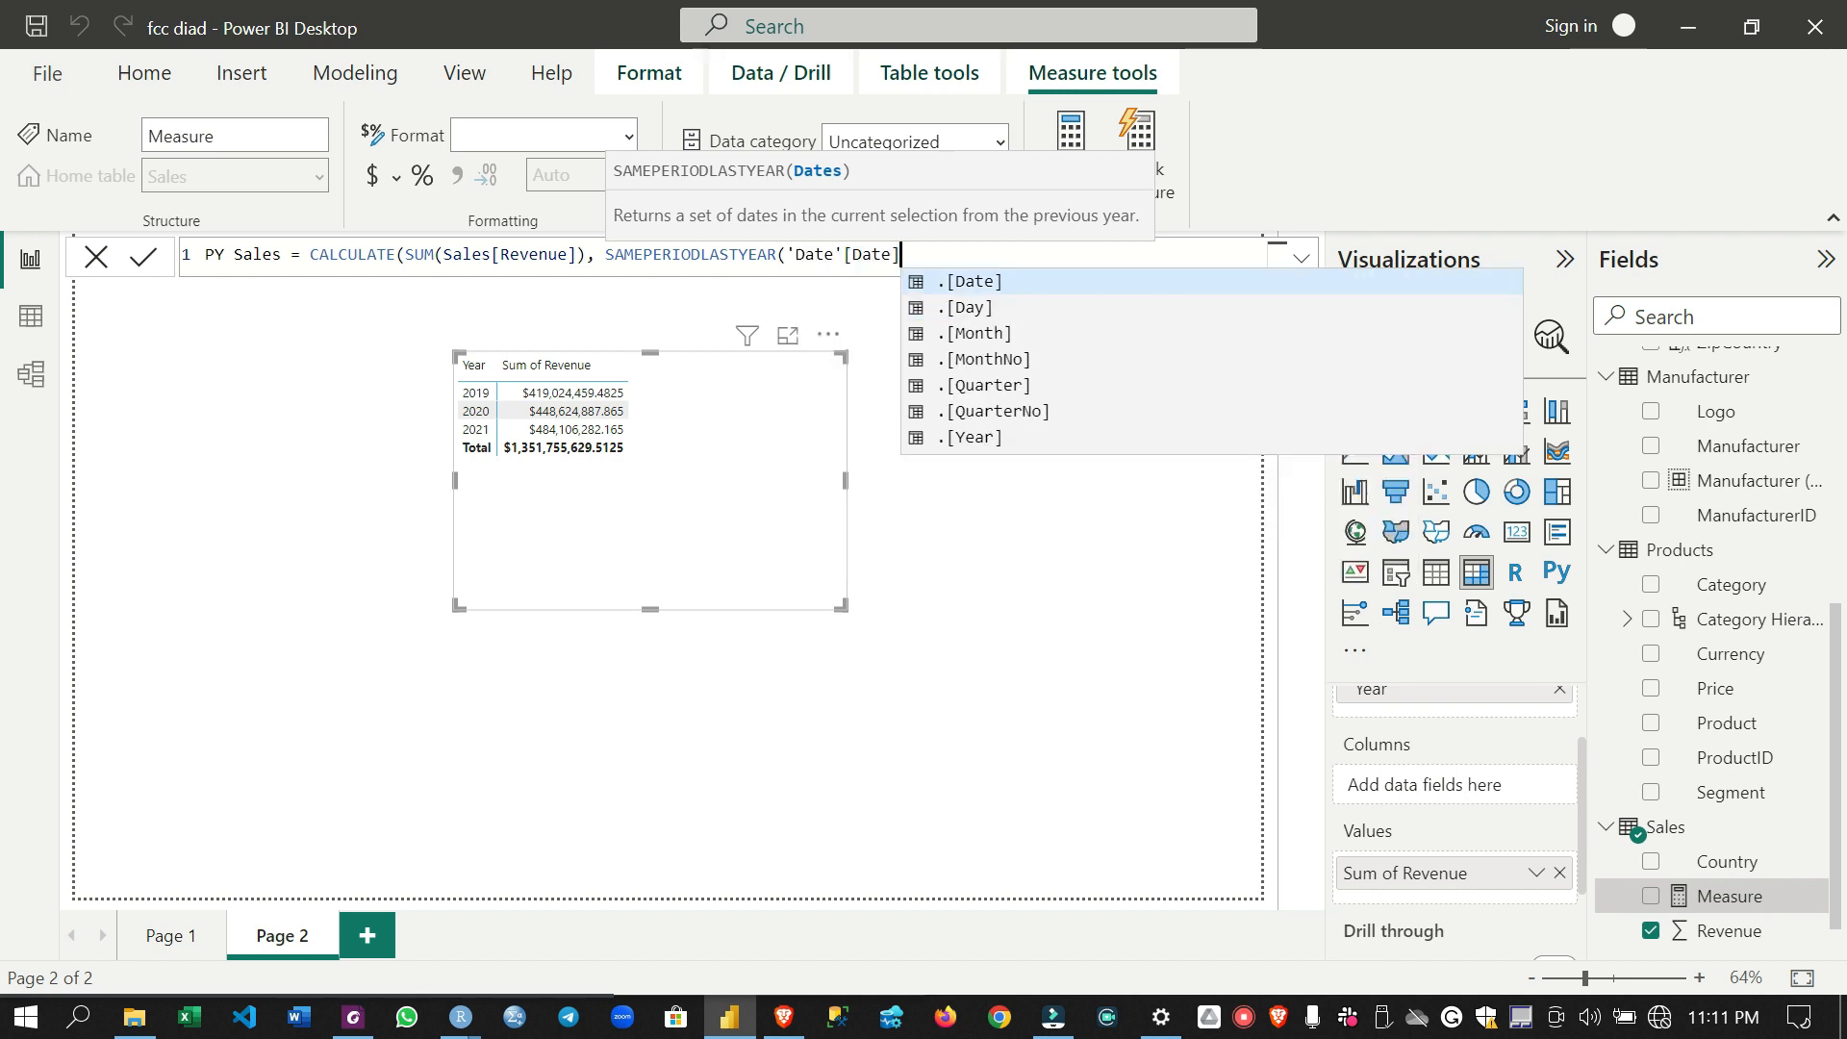
type(")")
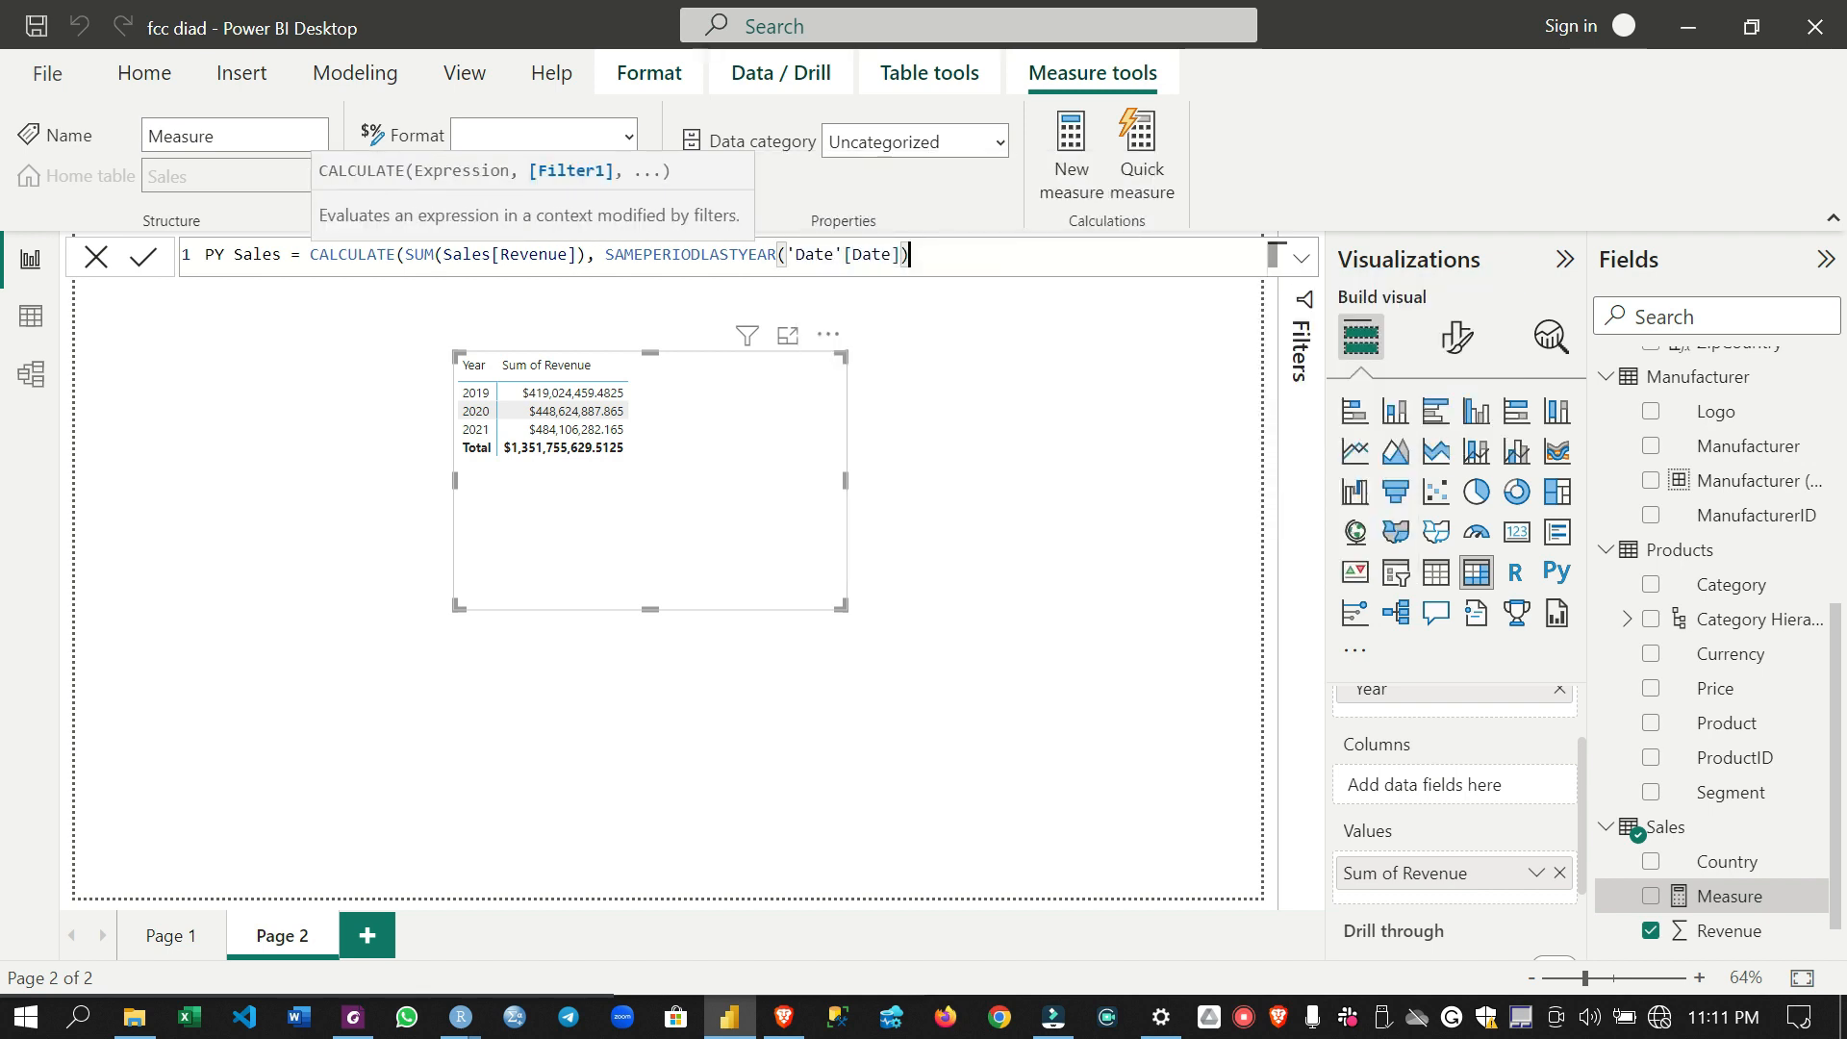
type(")")
key("Return")
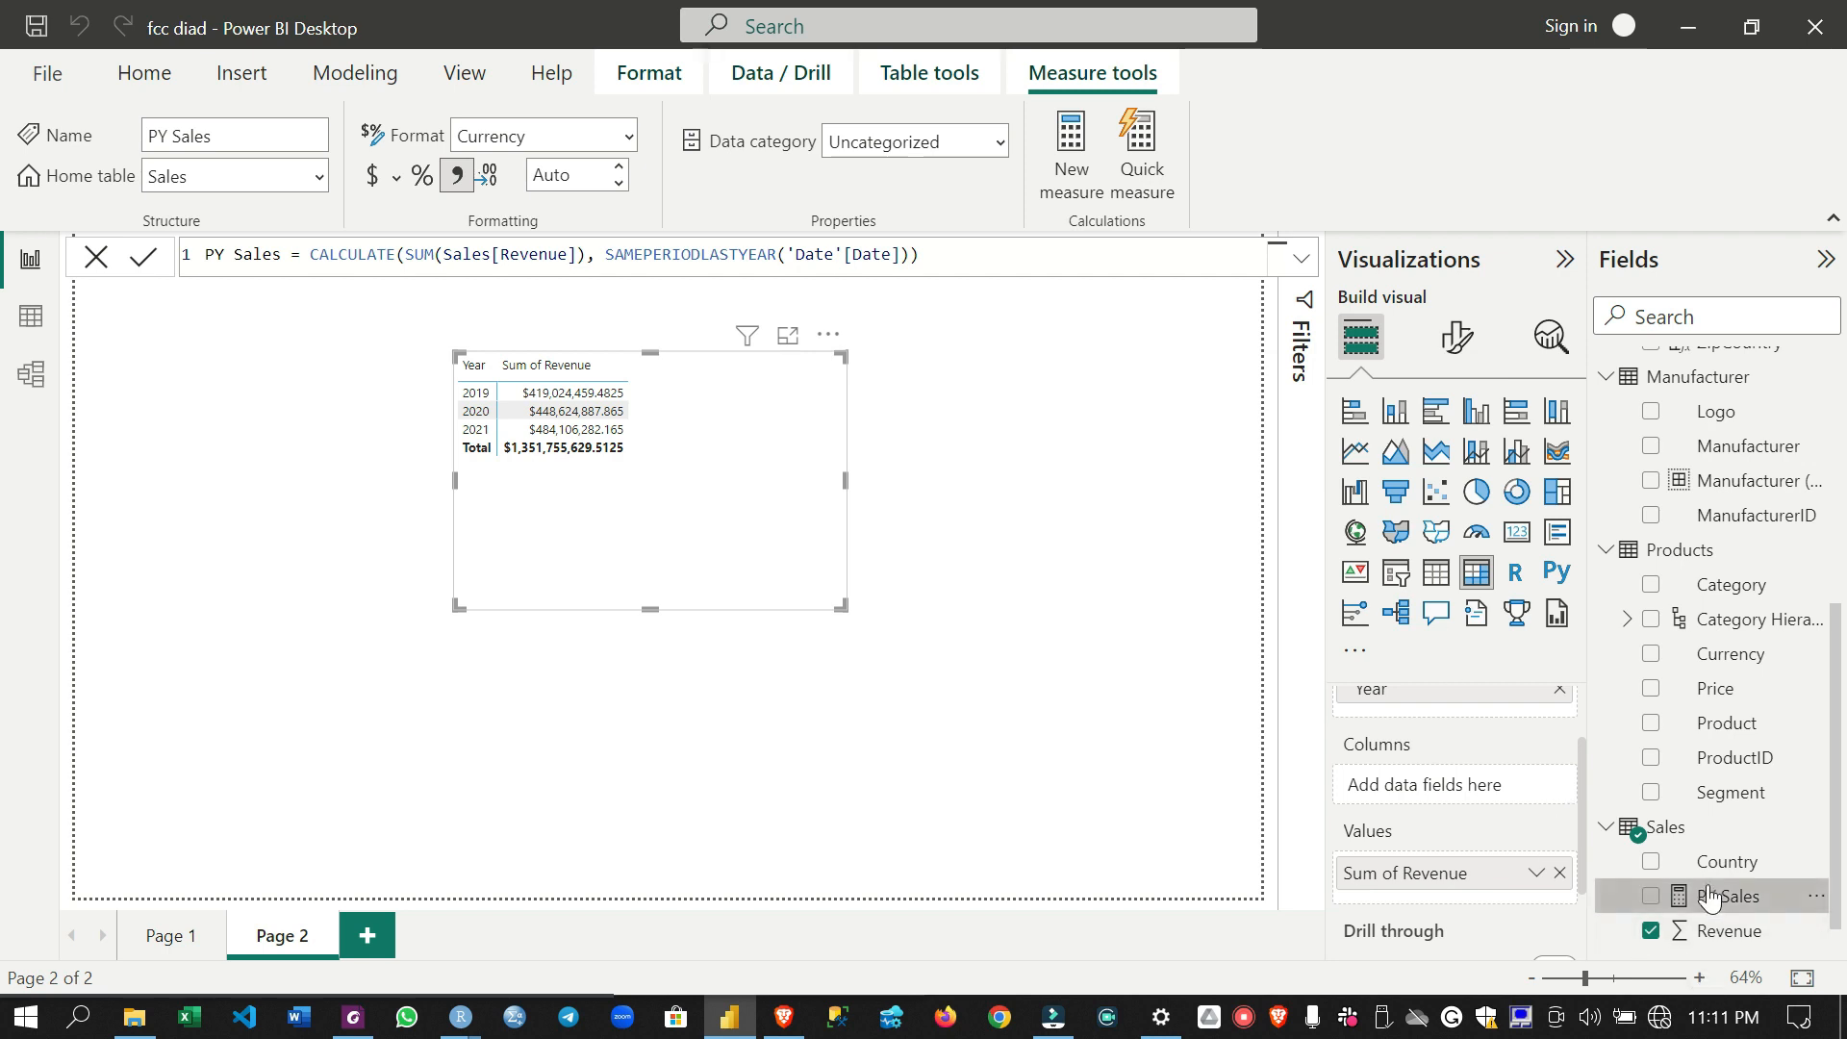
- Add the PY Sales measure to the year matrix values beneath Sum of Revenue and close the formula editor
left_click_drag(1668, 900, 1426, 880)
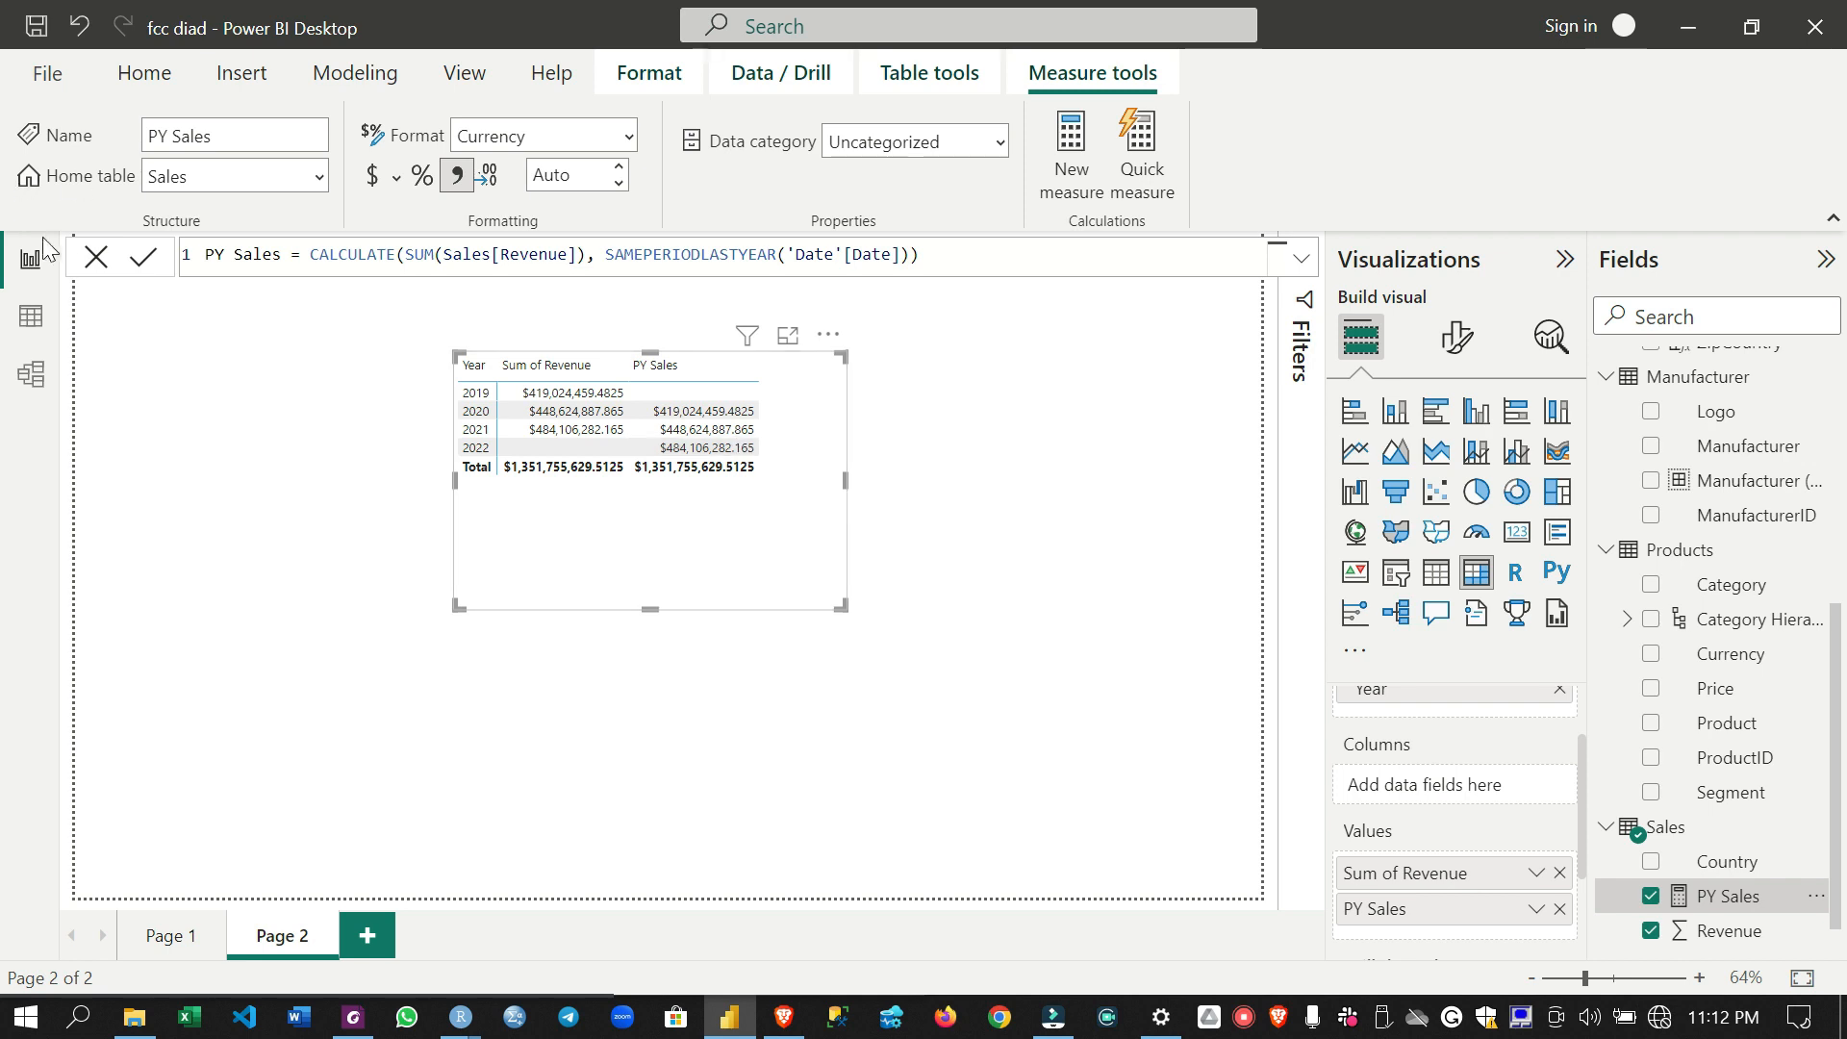
left_click(97, 256)
- Add the PY Sales measure to the category matrix values on Page 1 and check it with a temporary 2021 filter
left_click(173, 935)
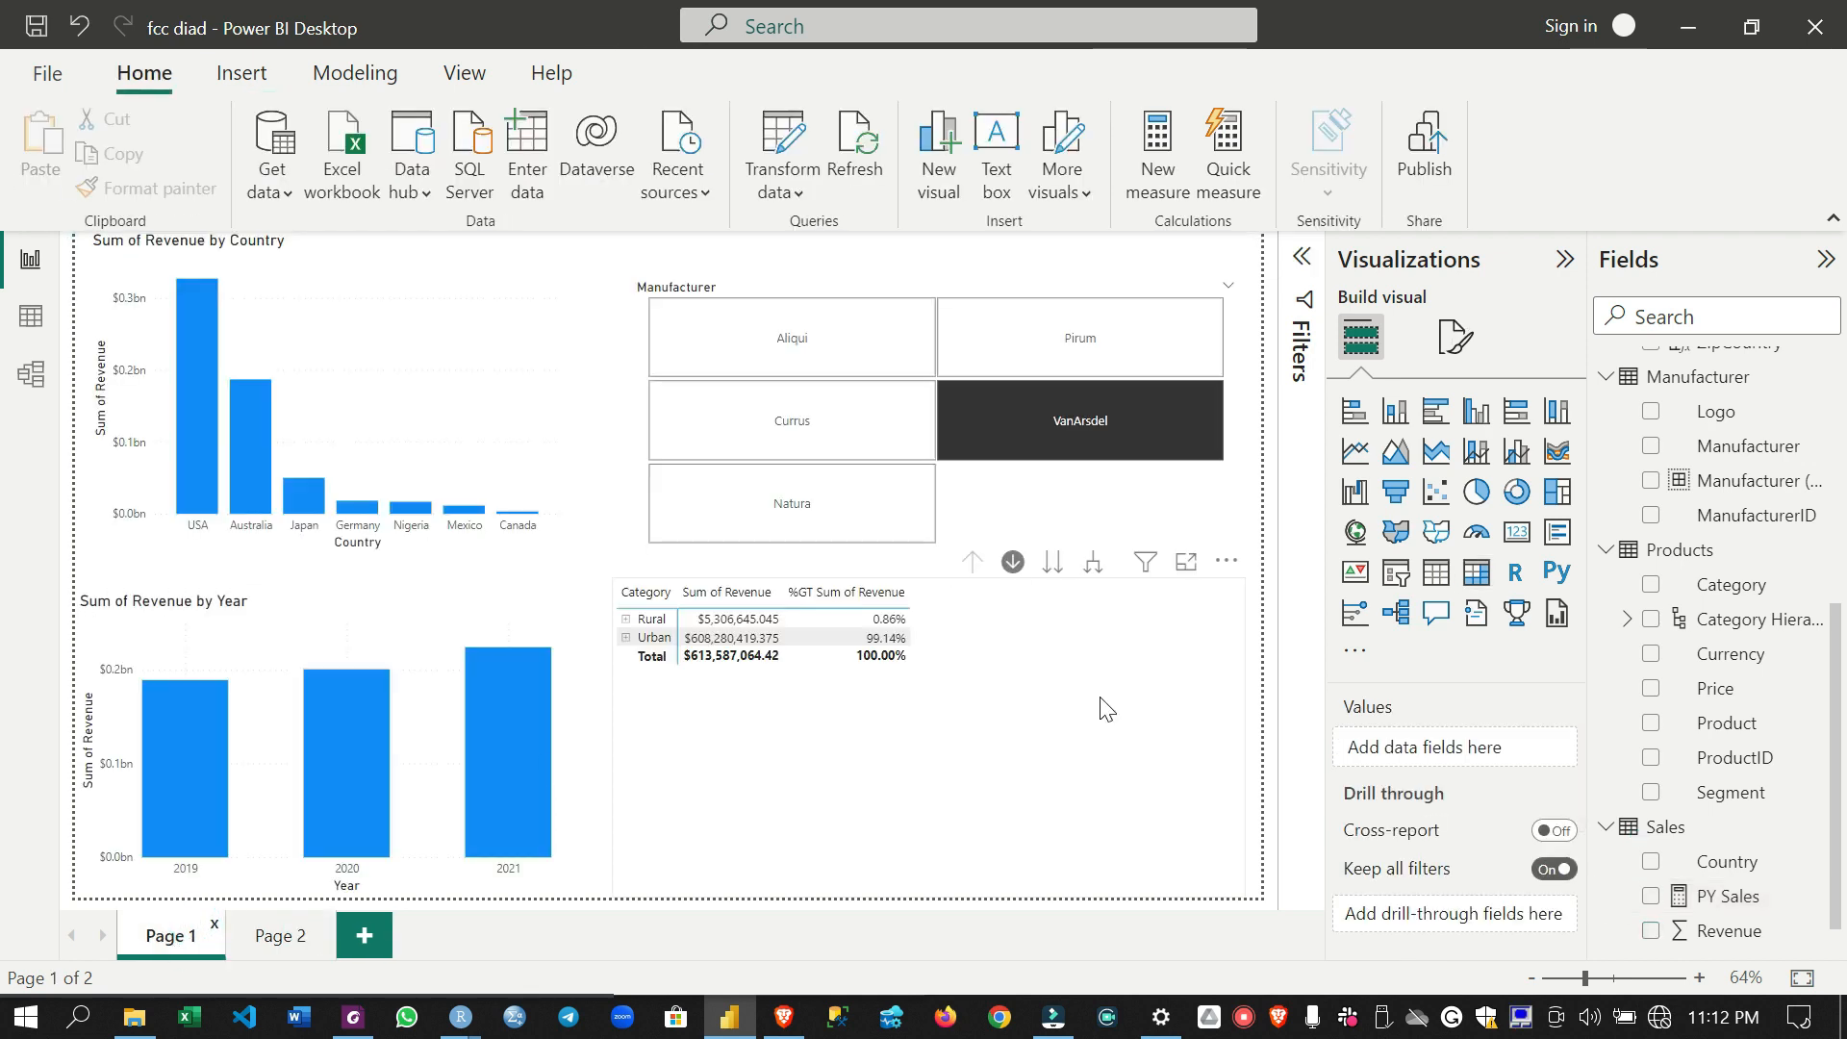
left_click(968, 624)
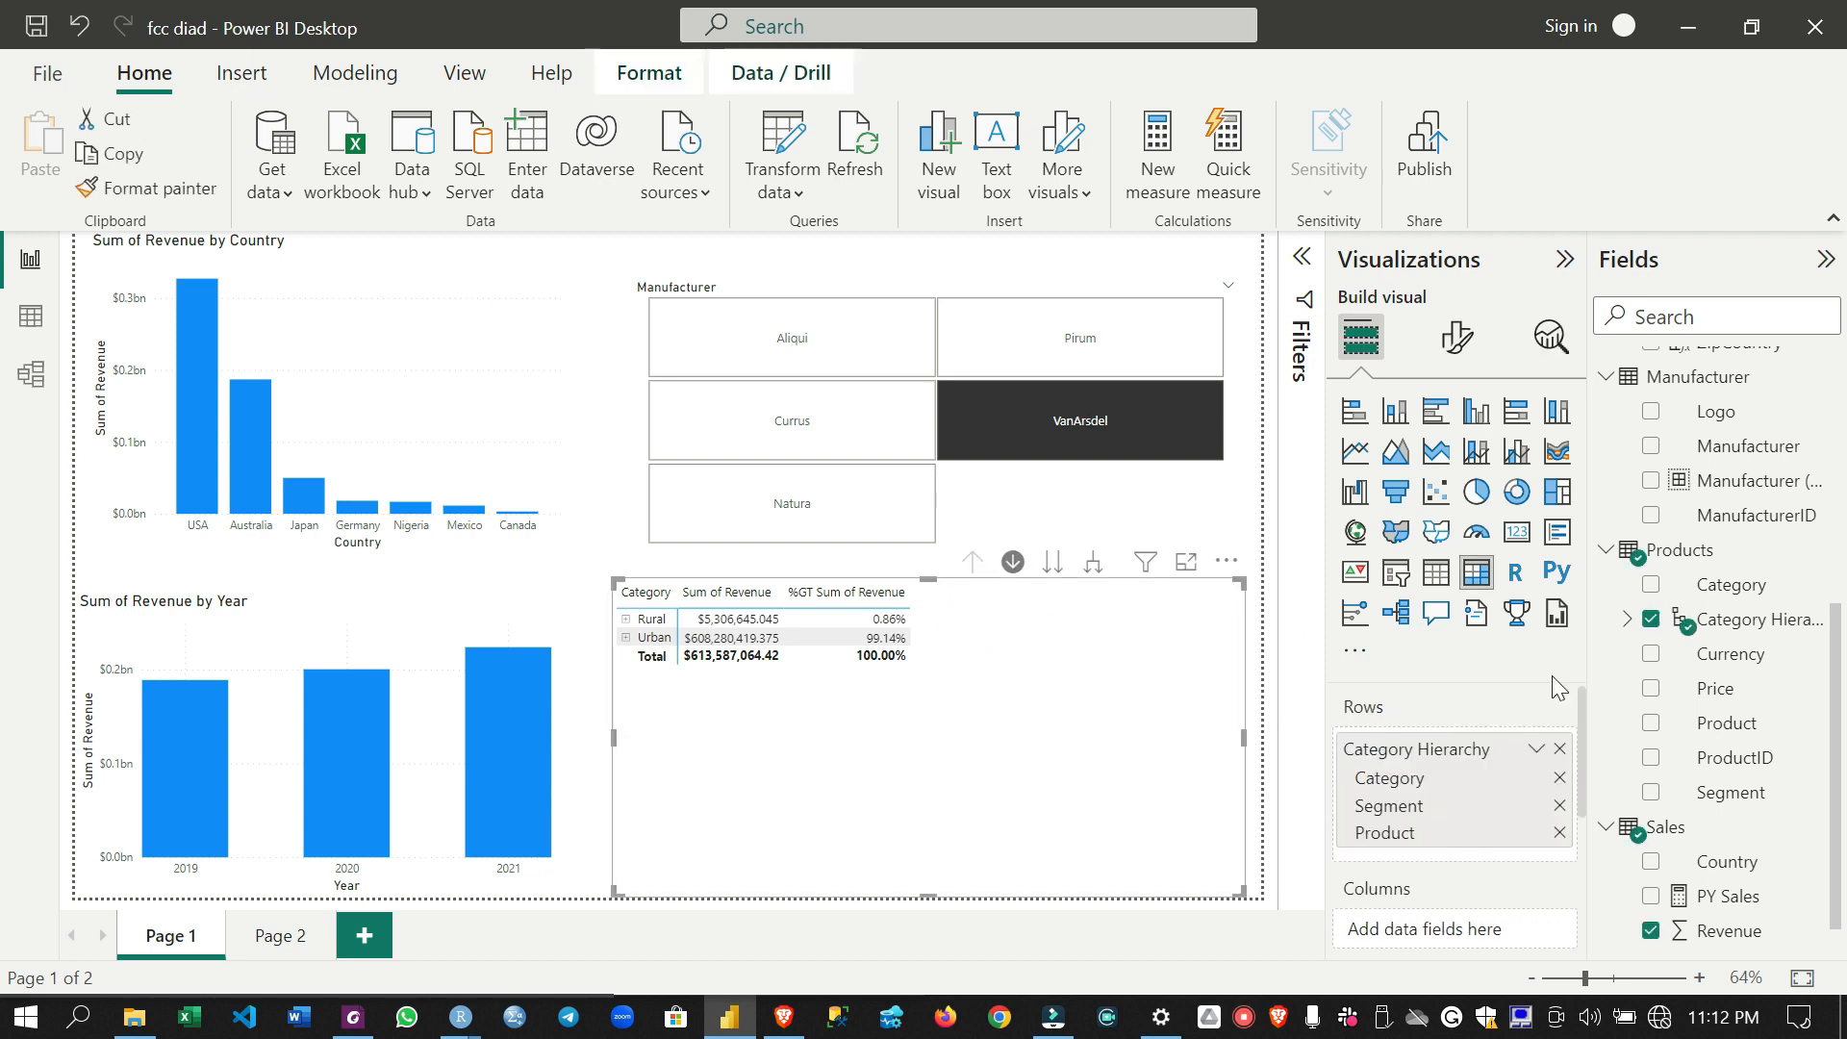
scroll(1722, 813, "down", 1)
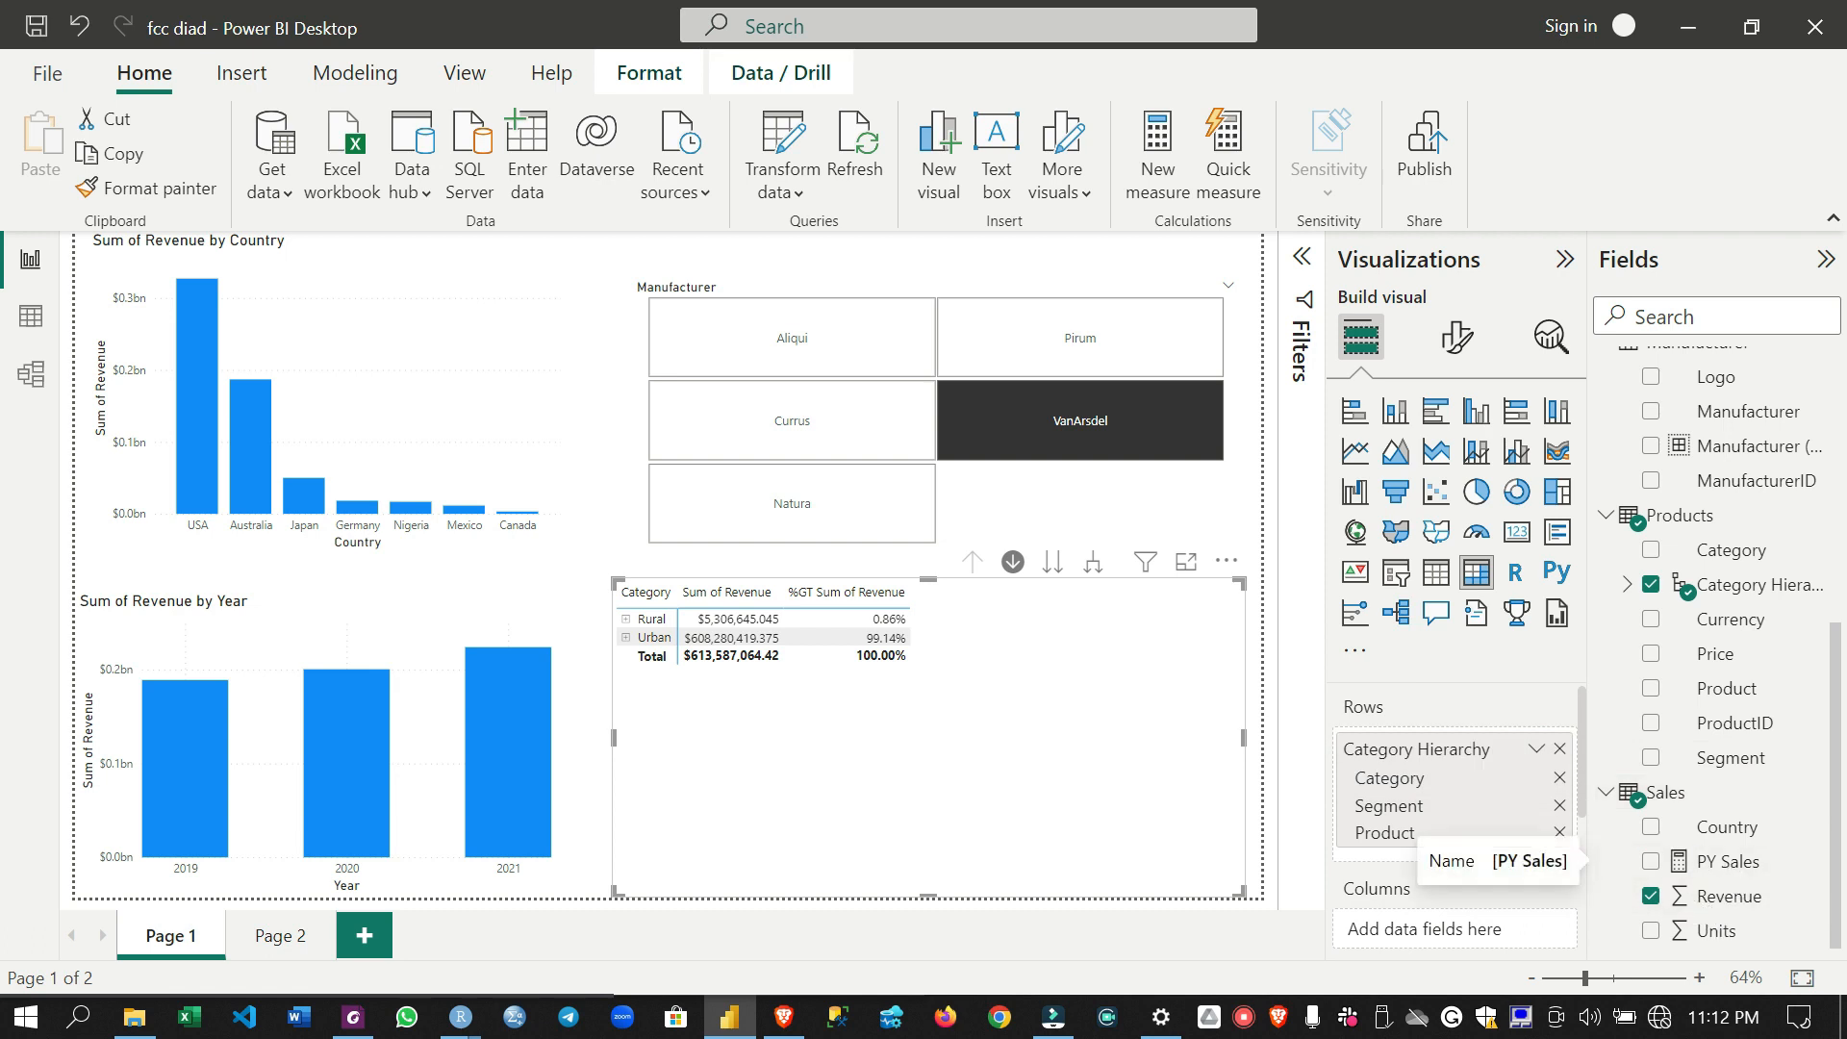
scroll(1456, 805, "down", 3)
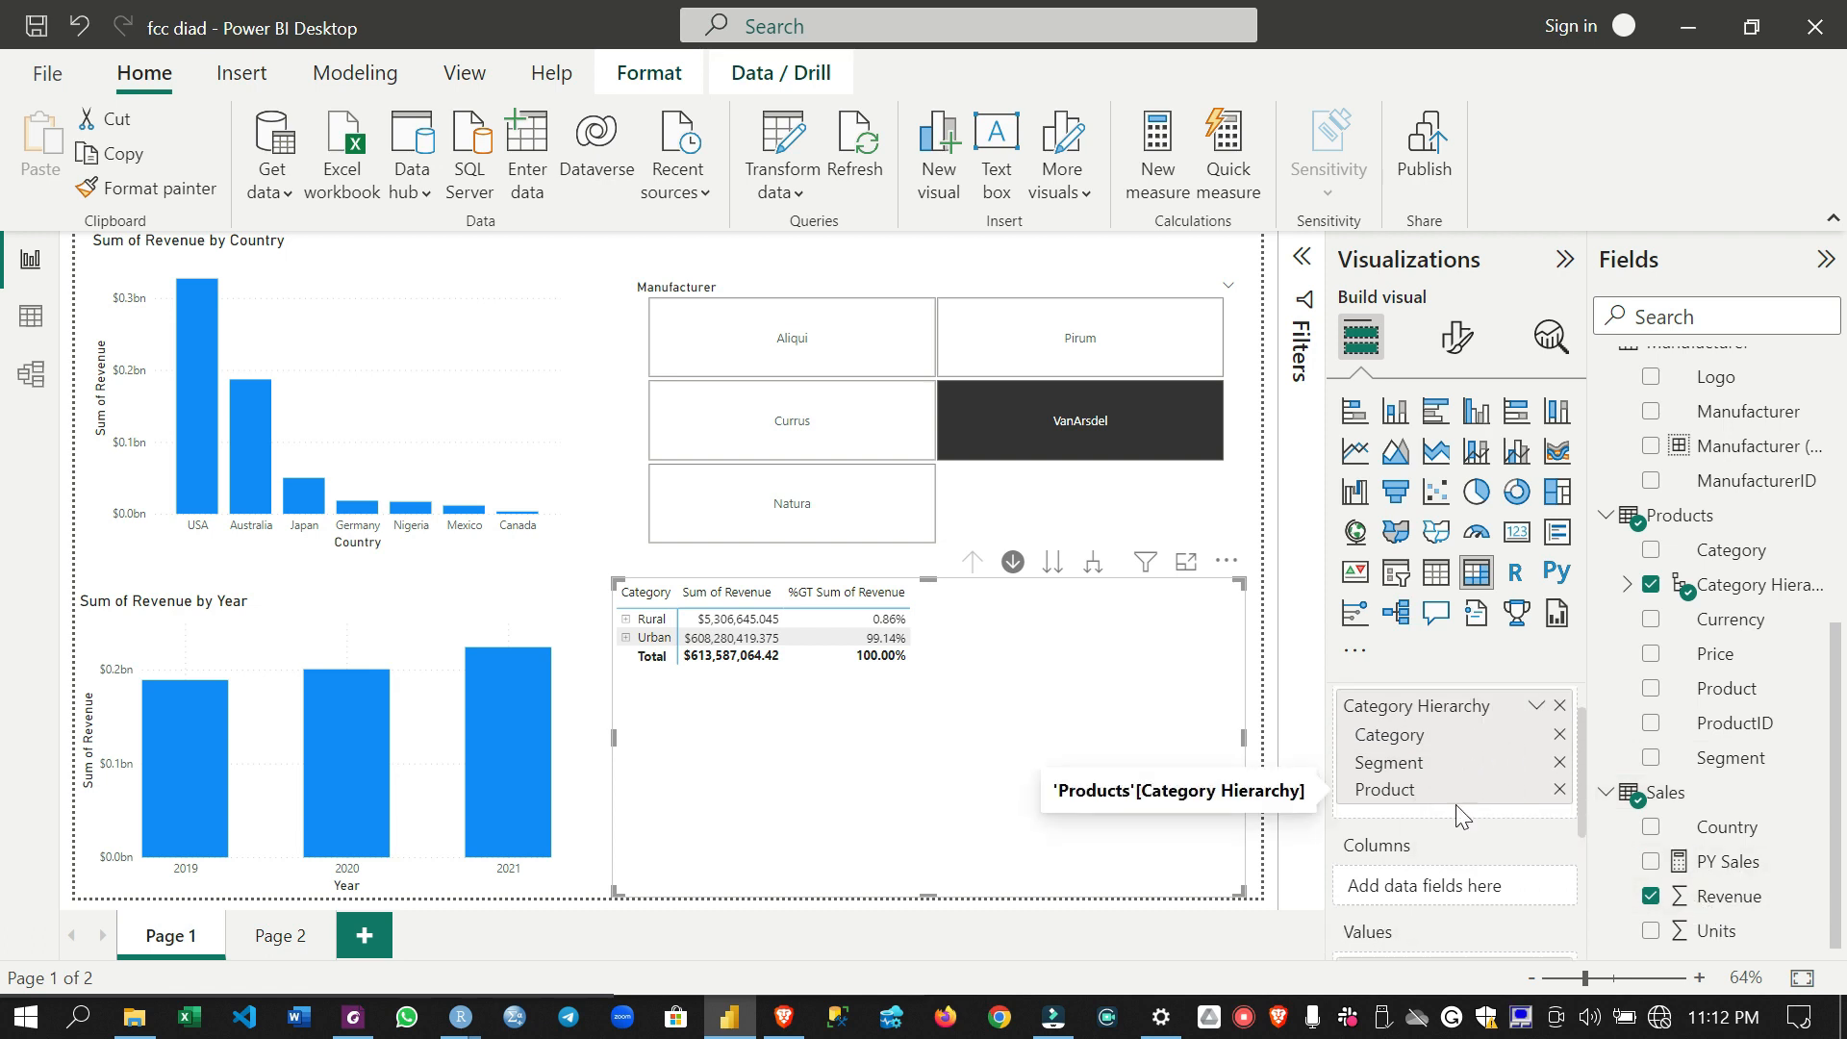
scroll(1456, 804, "up", 1)
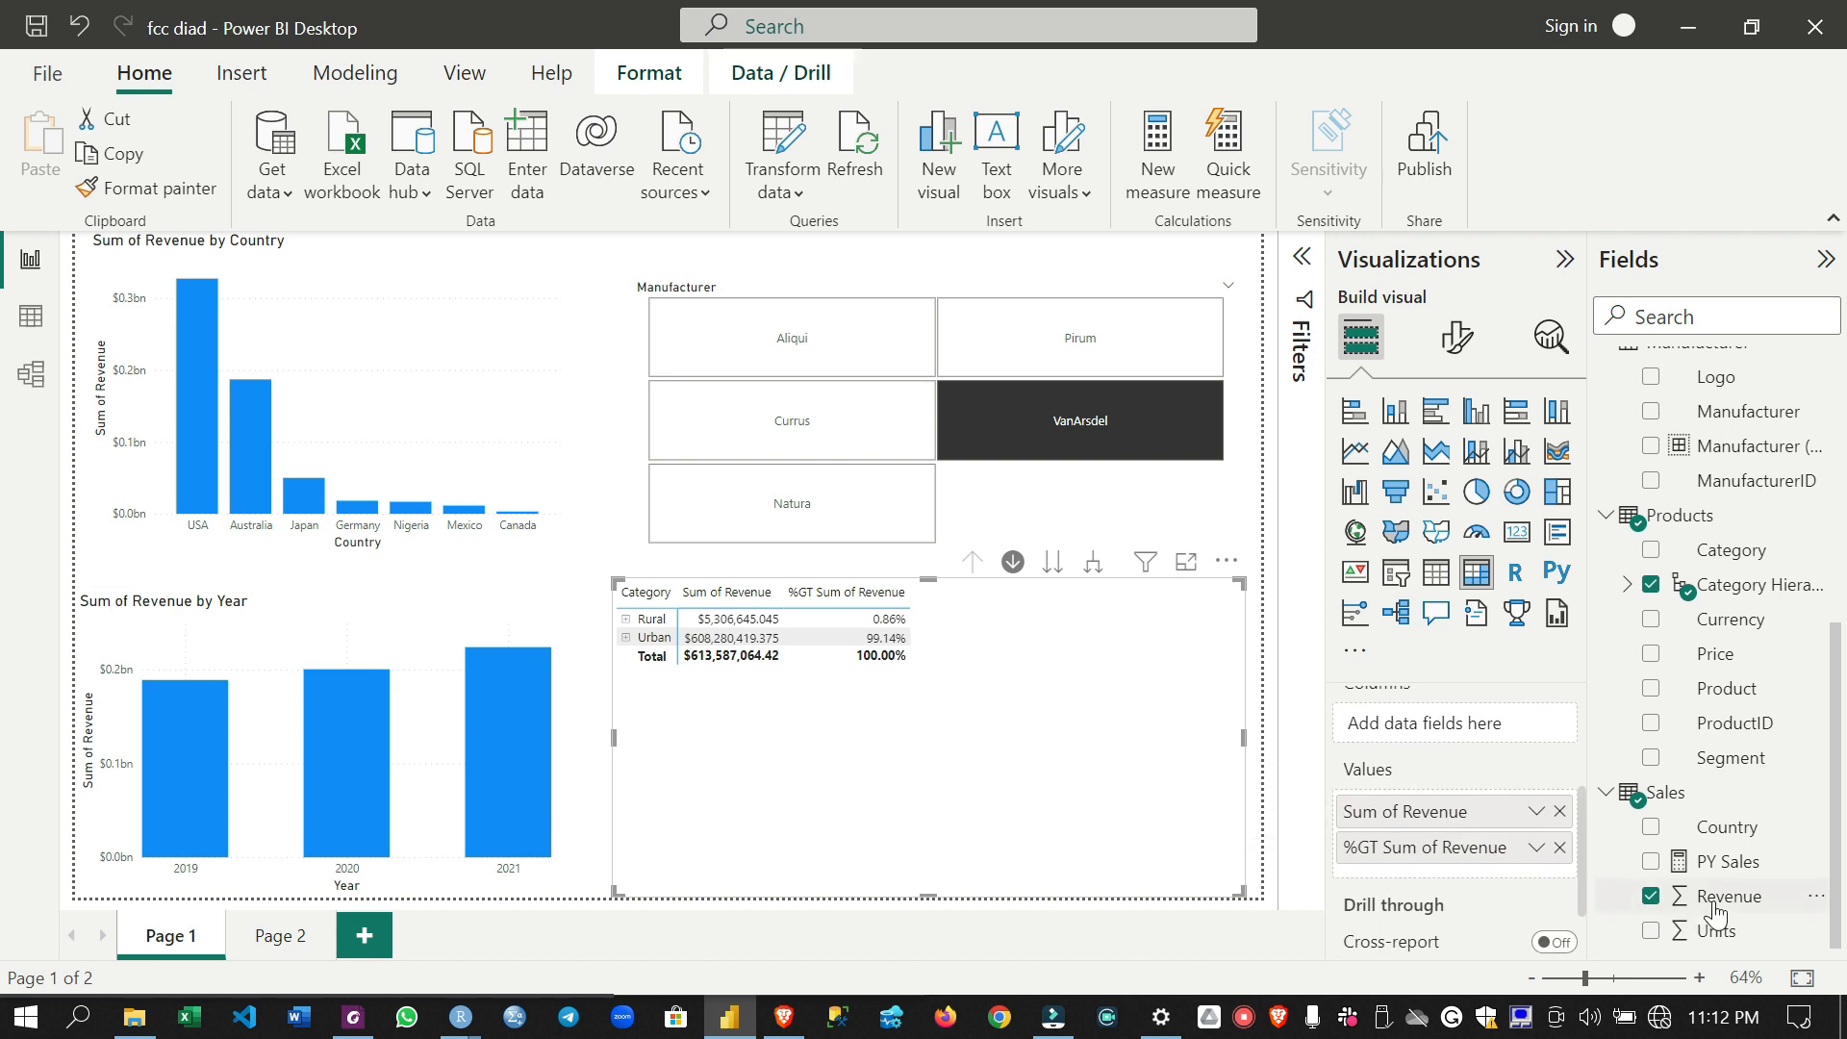
left_click_drag(1722, 862, 1493, 856)
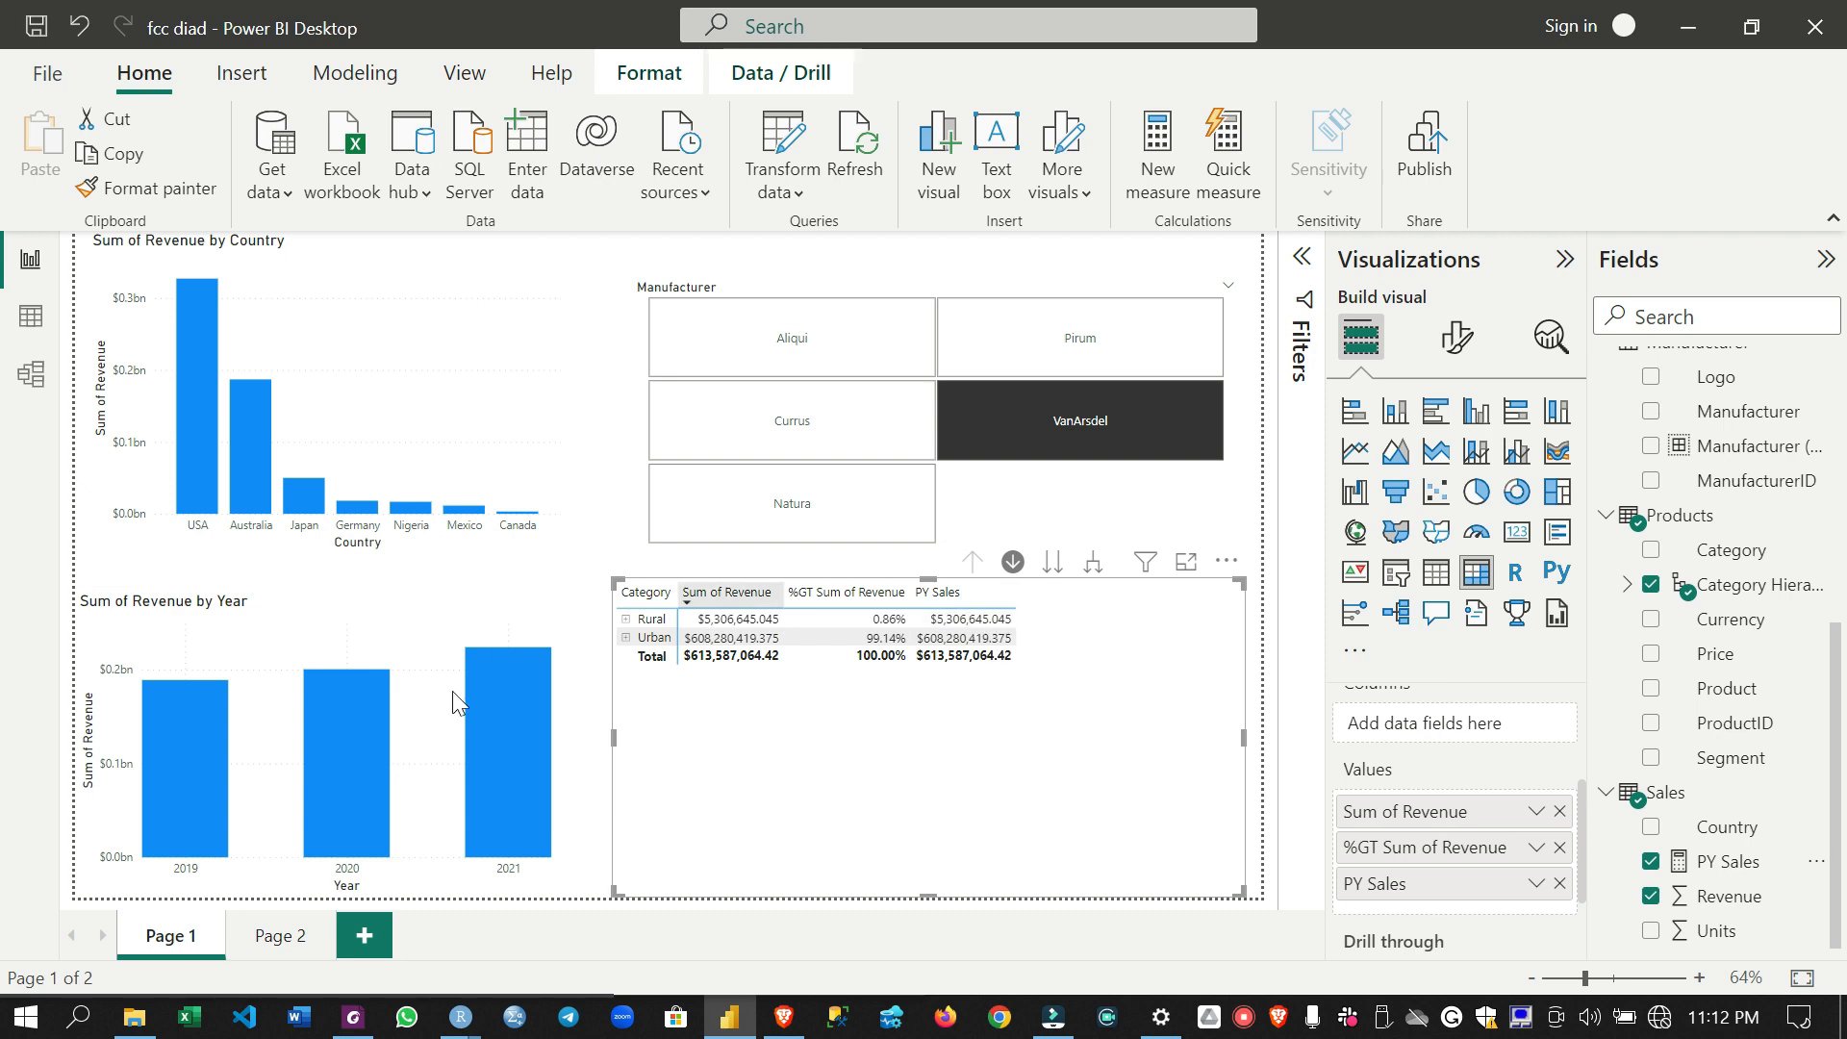
left_click(512, 759)
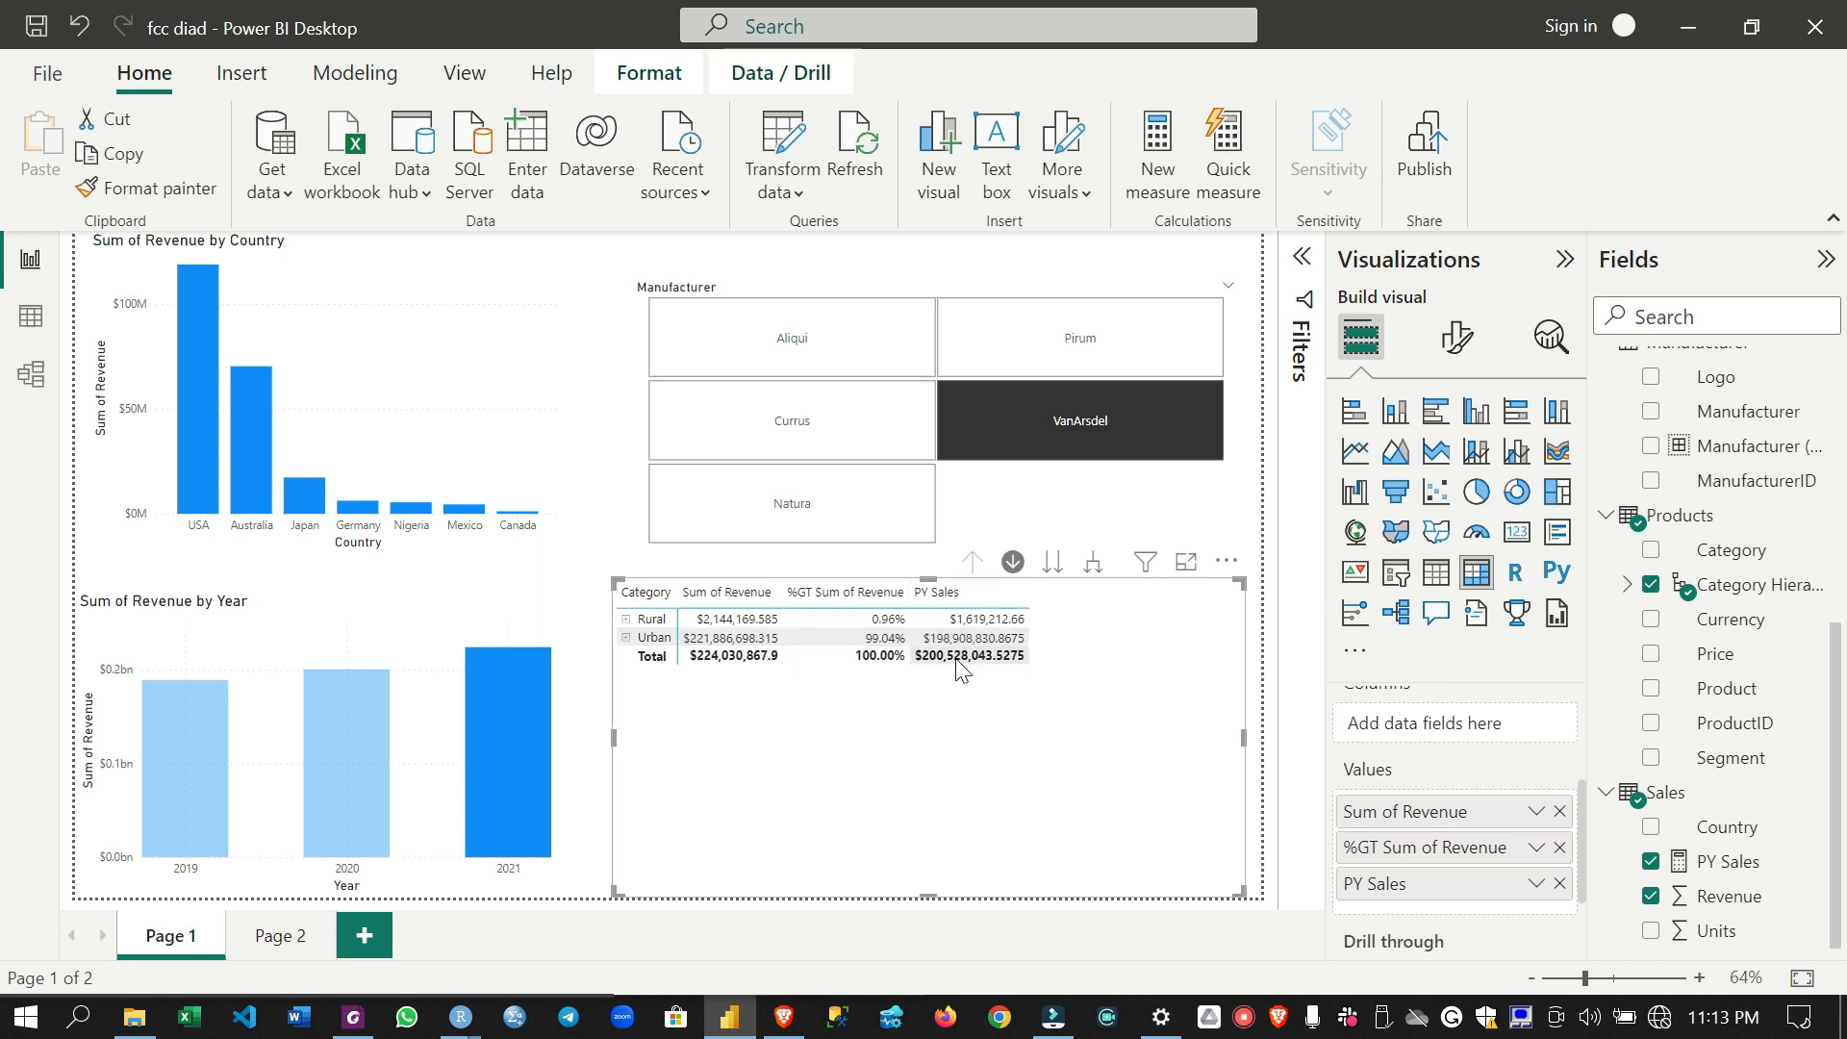
left_click(500, 765)
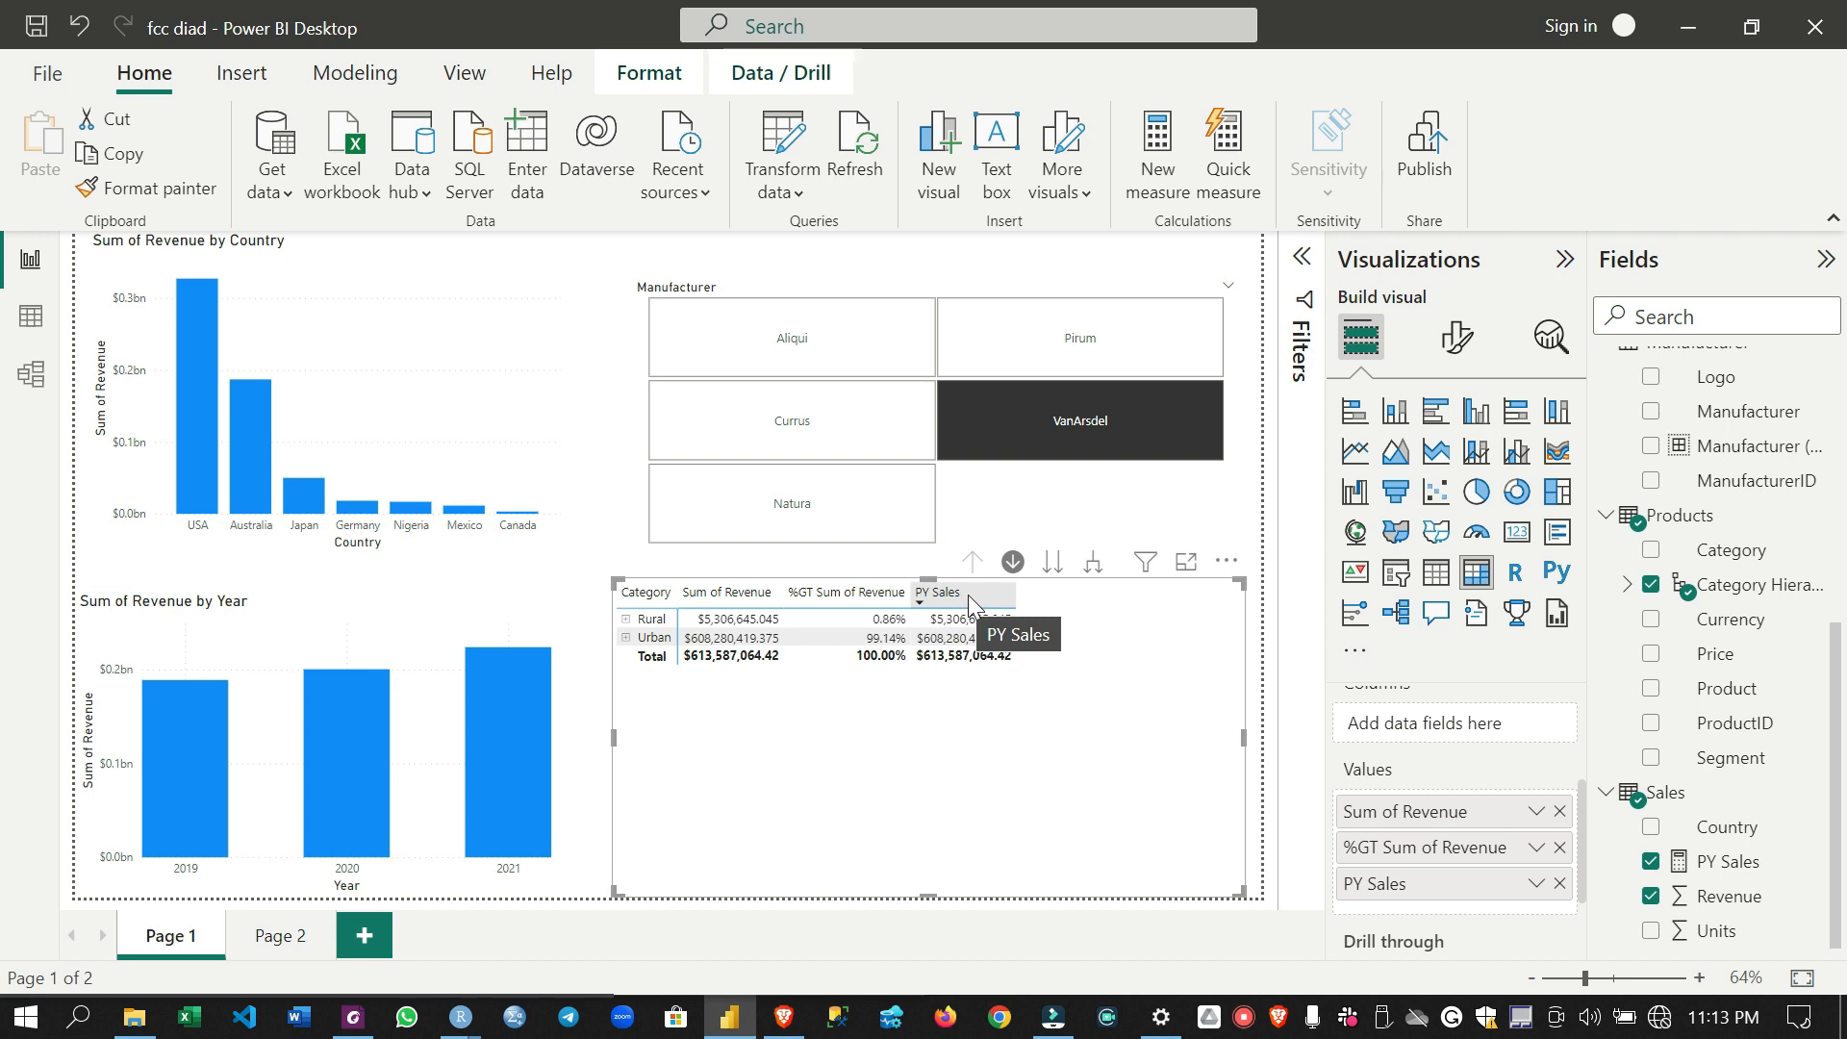
- Create a new measure in the Sales table named %Growth and start its formula with DIVIDE
right_click(1708, 799)
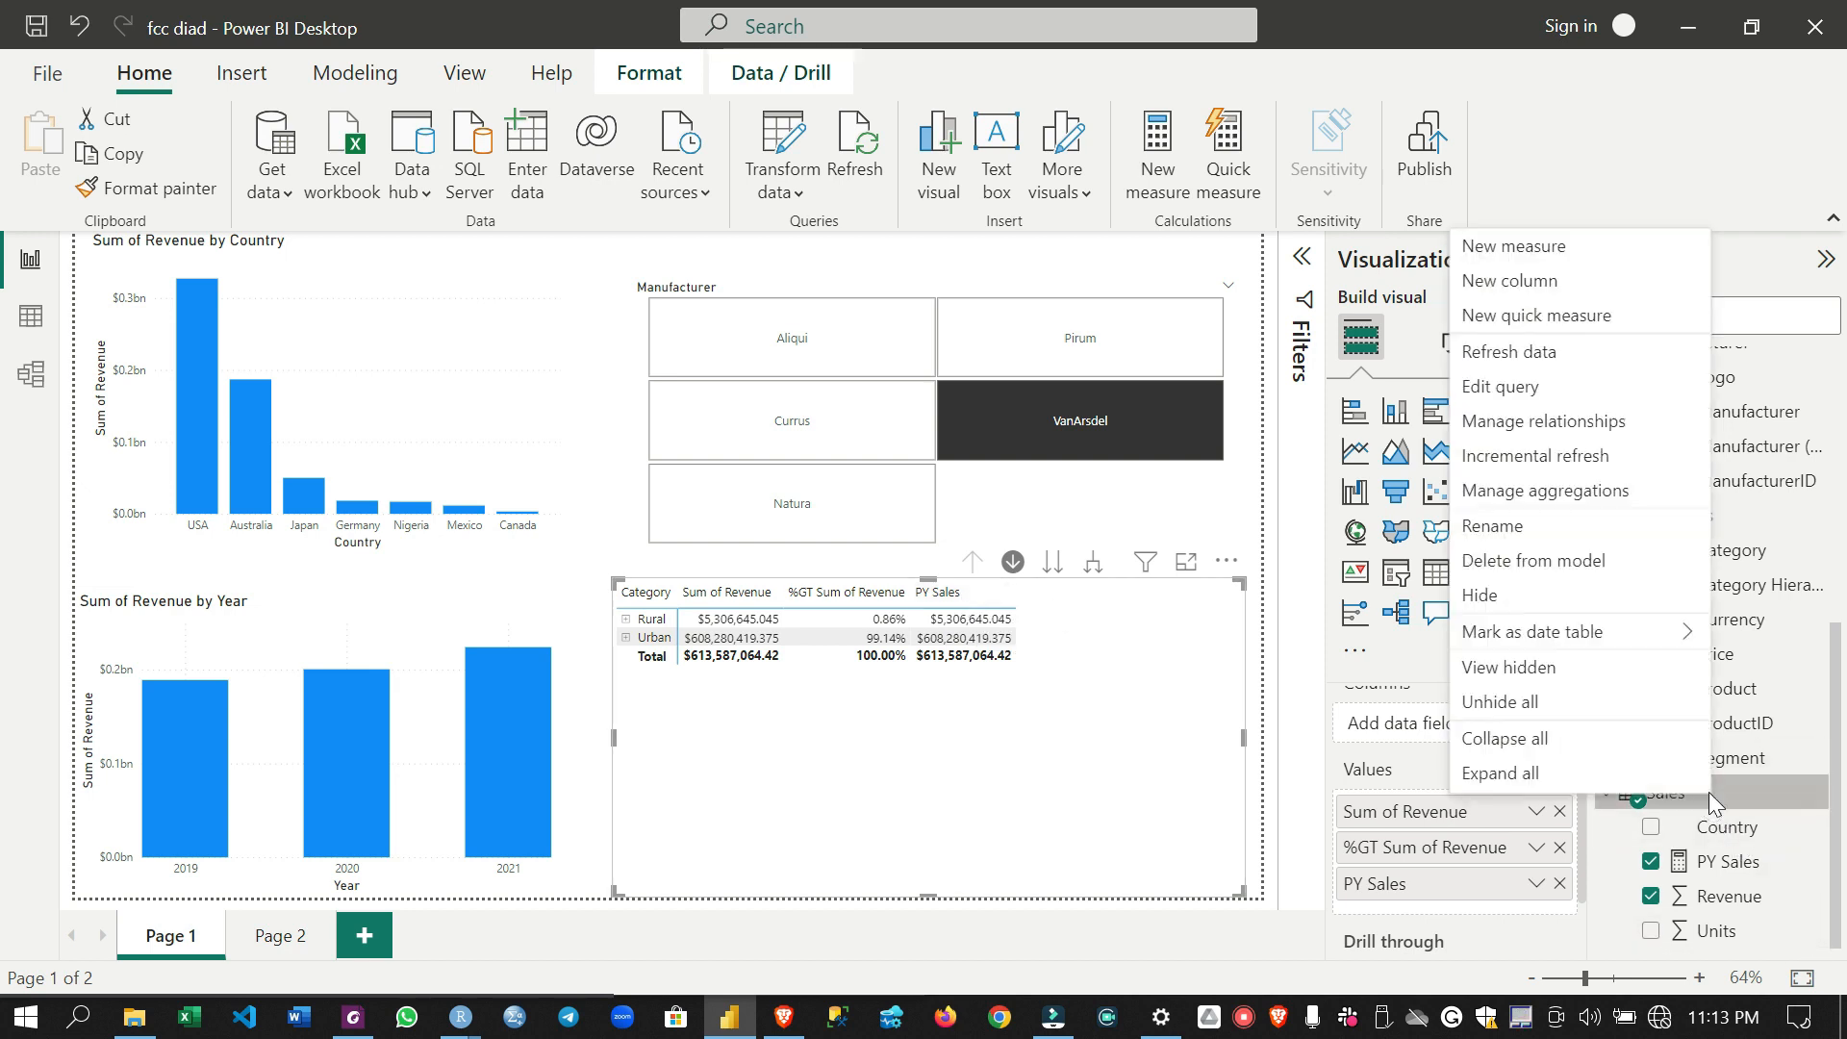
left_click(1578, 248)
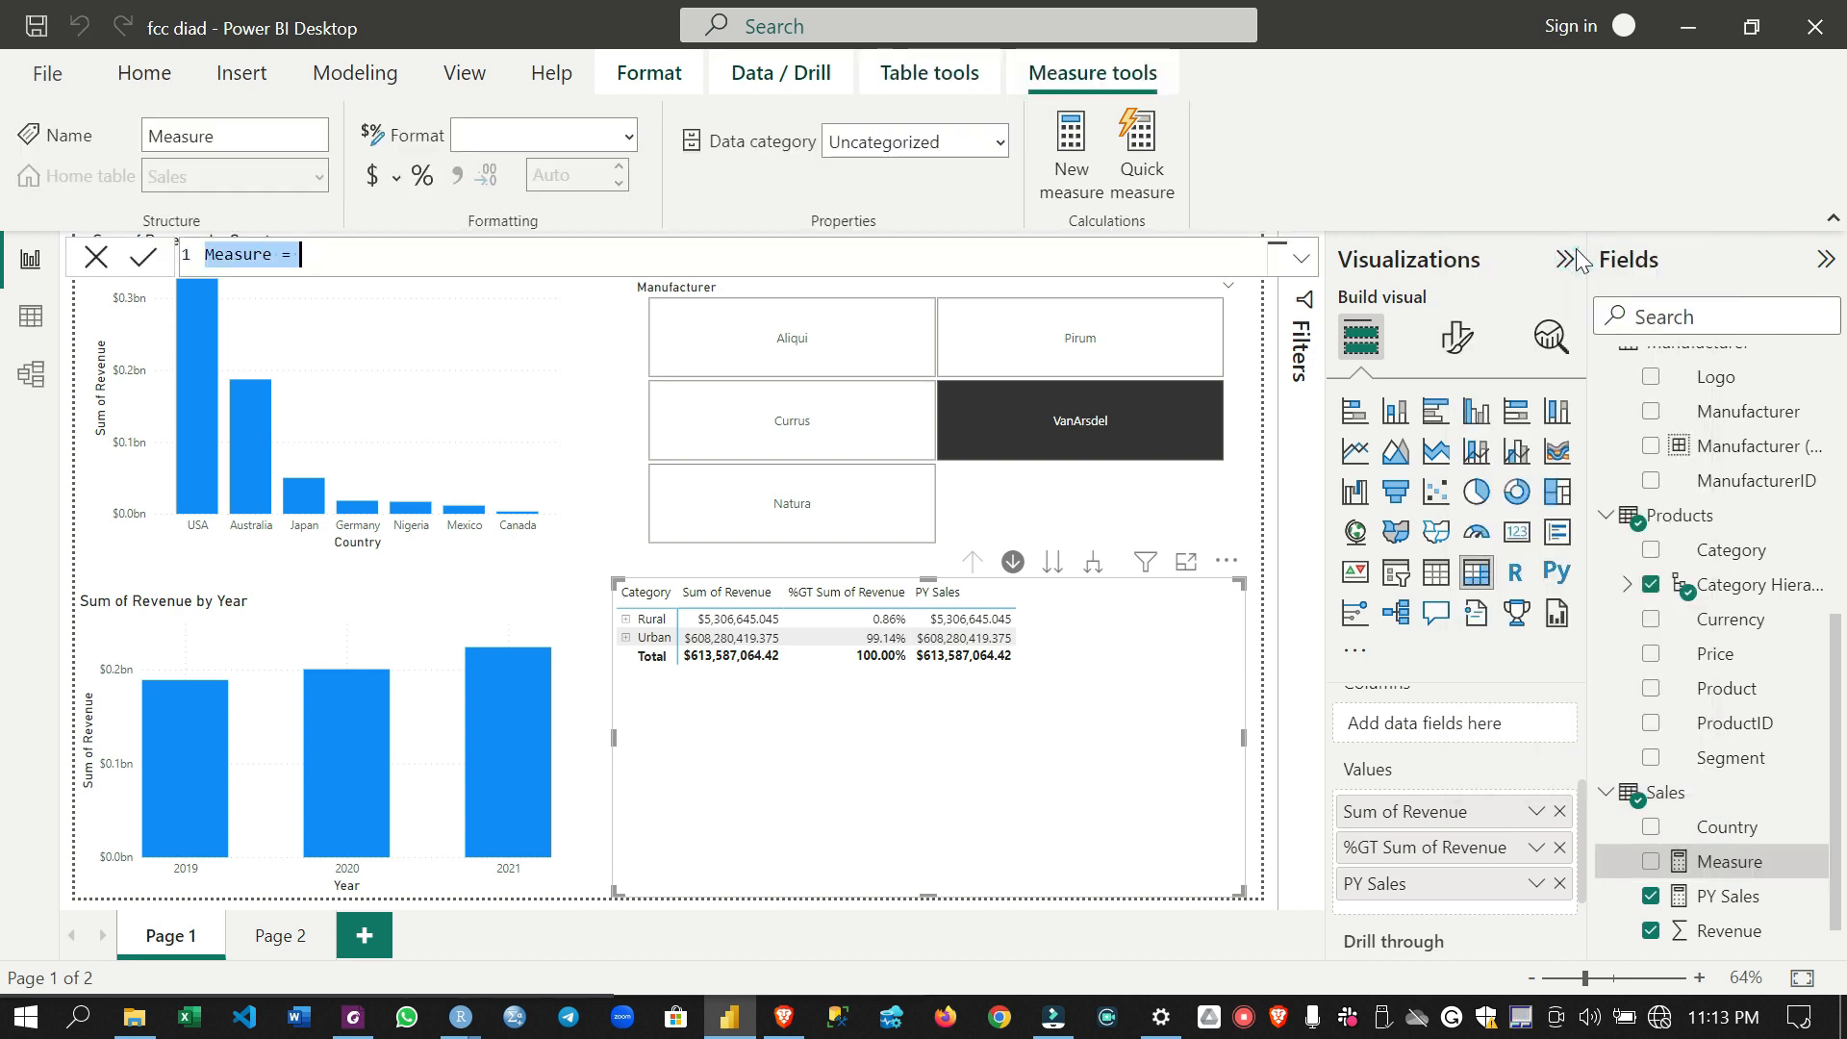
type("%G")
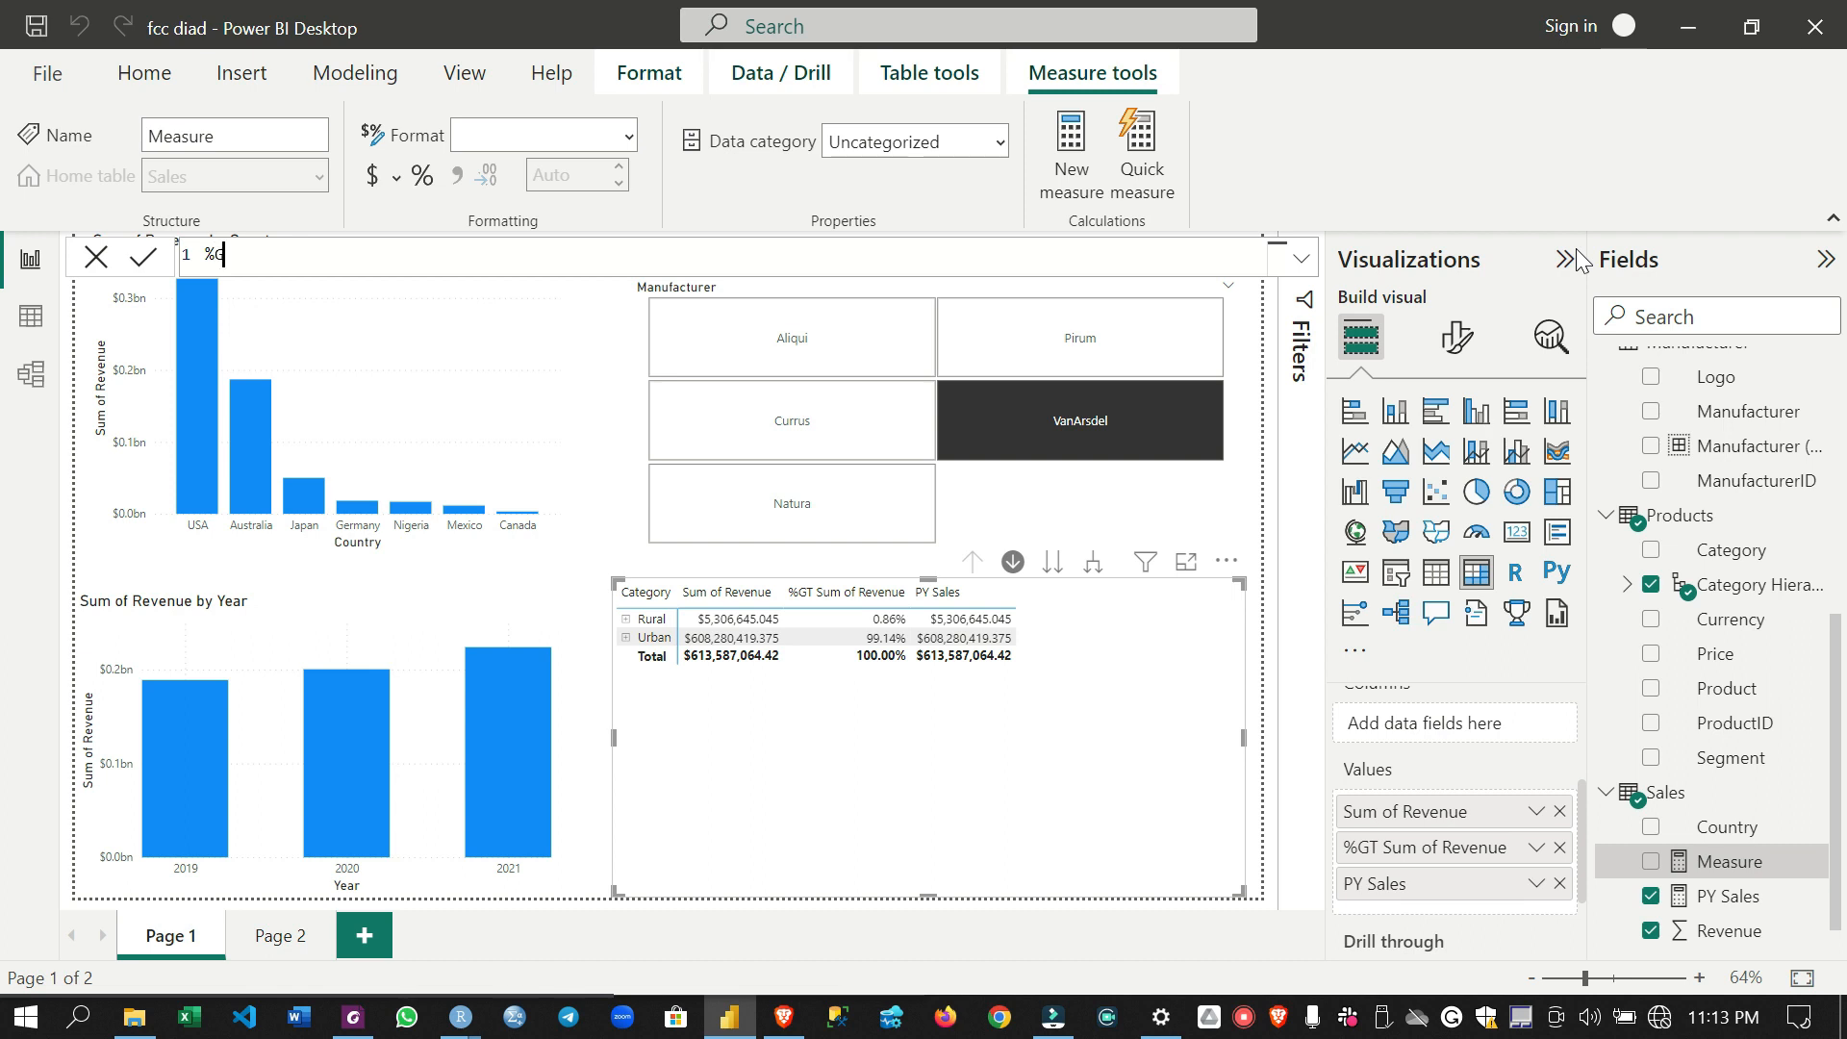
type("rowth")
type("div")
key("Tab")
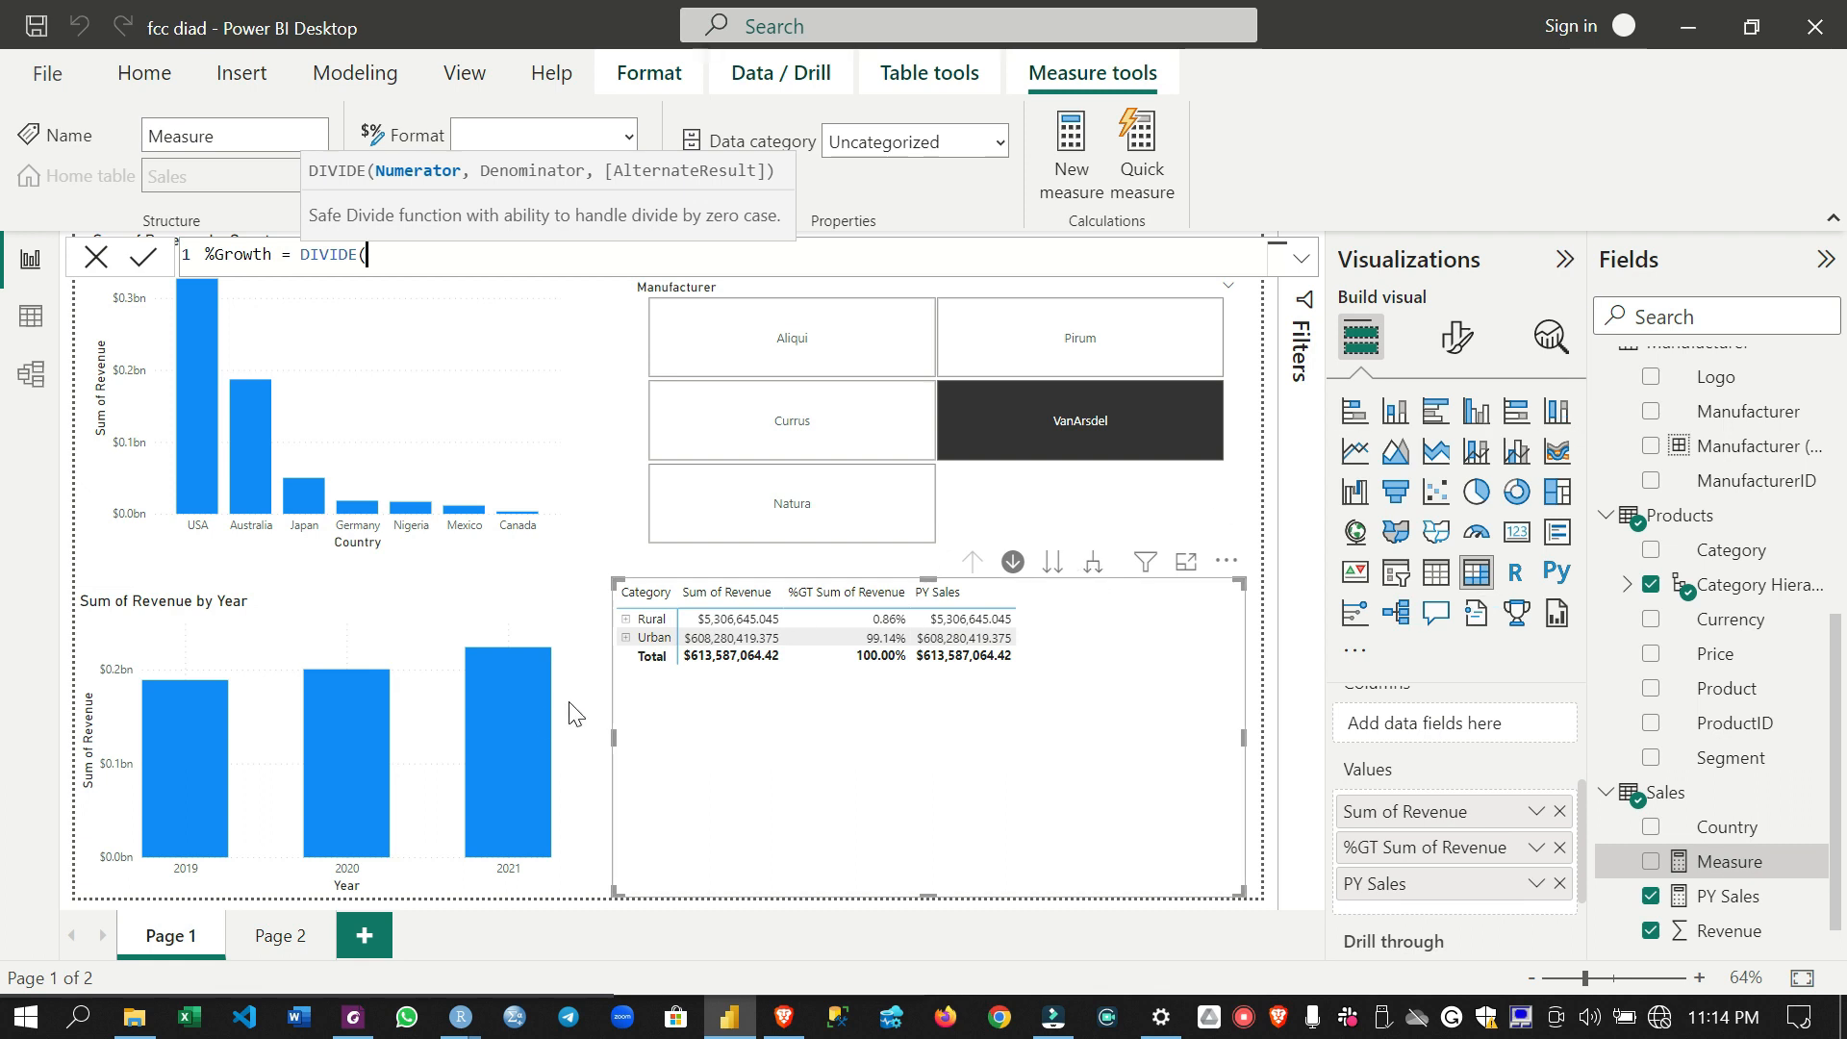
- Enter SUM(Sales[Revenue]) - [PY Sales] as the numerator of DIVIDE in the %Growth formula
mouse_move(356, 761)
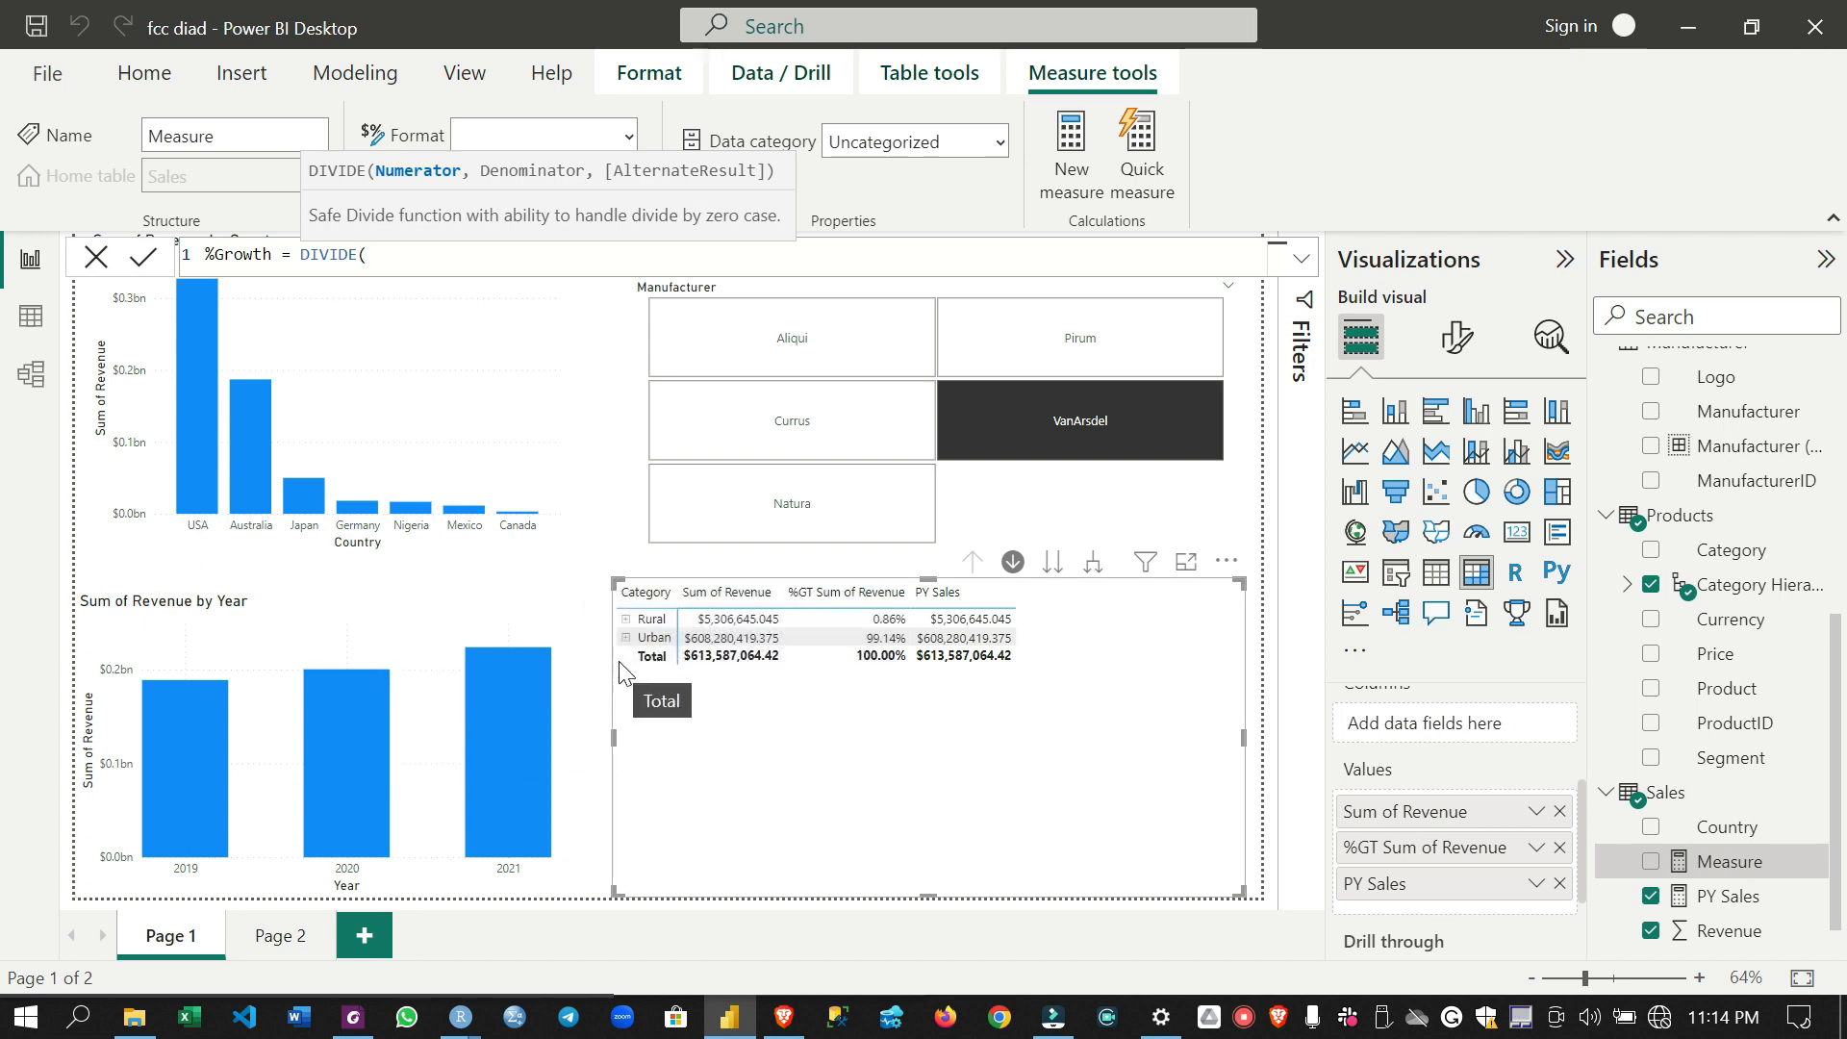
type("sum")
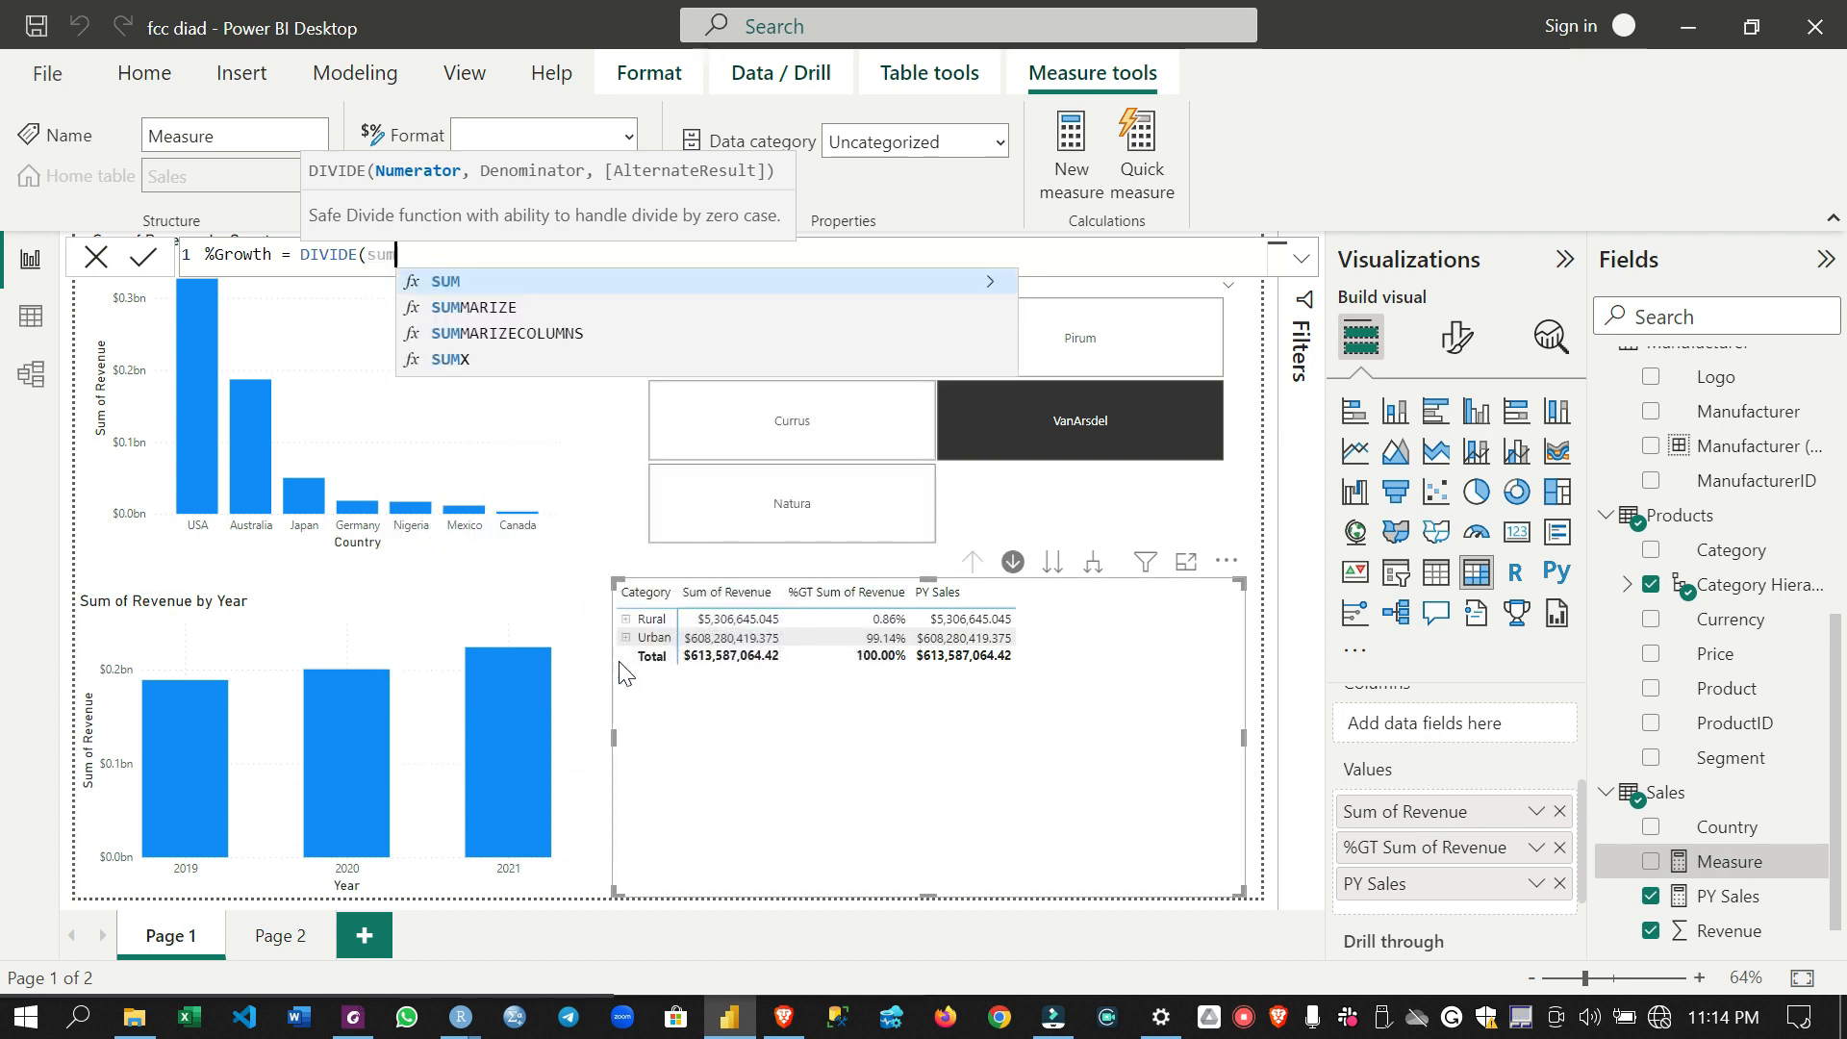
key("Tab")
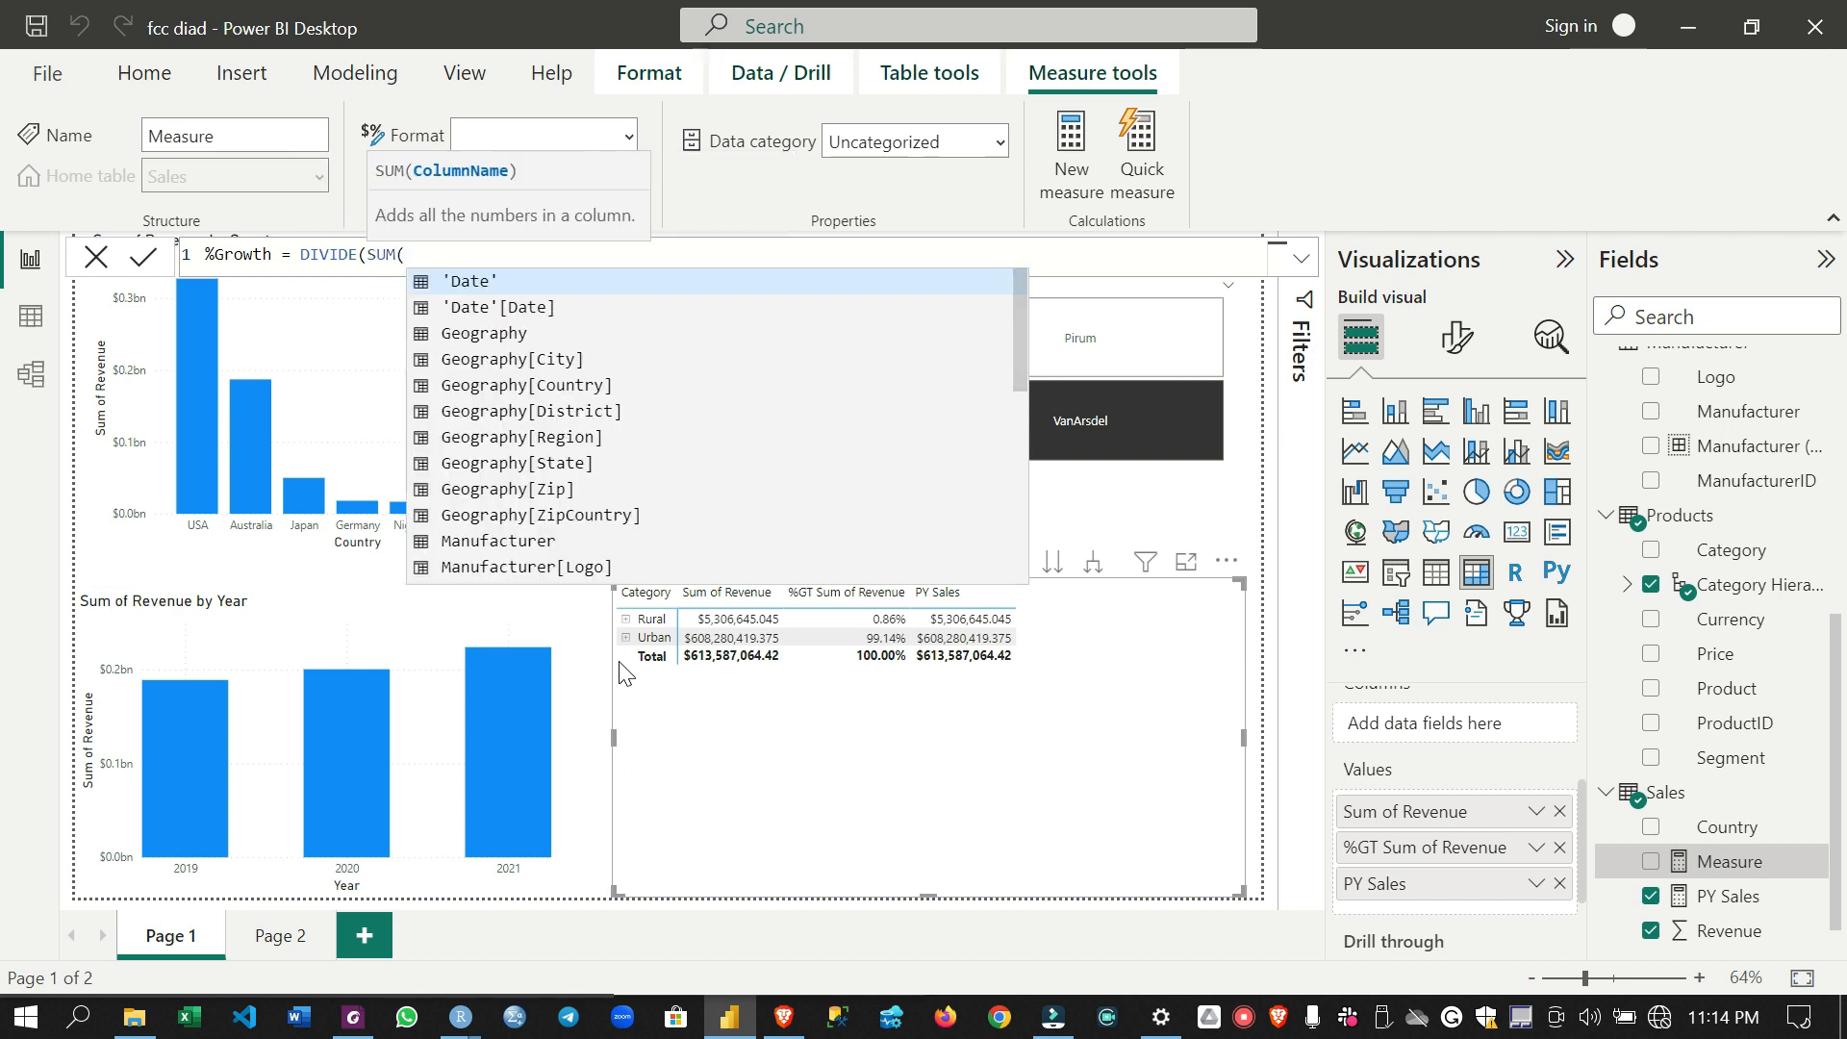
type("Sales")
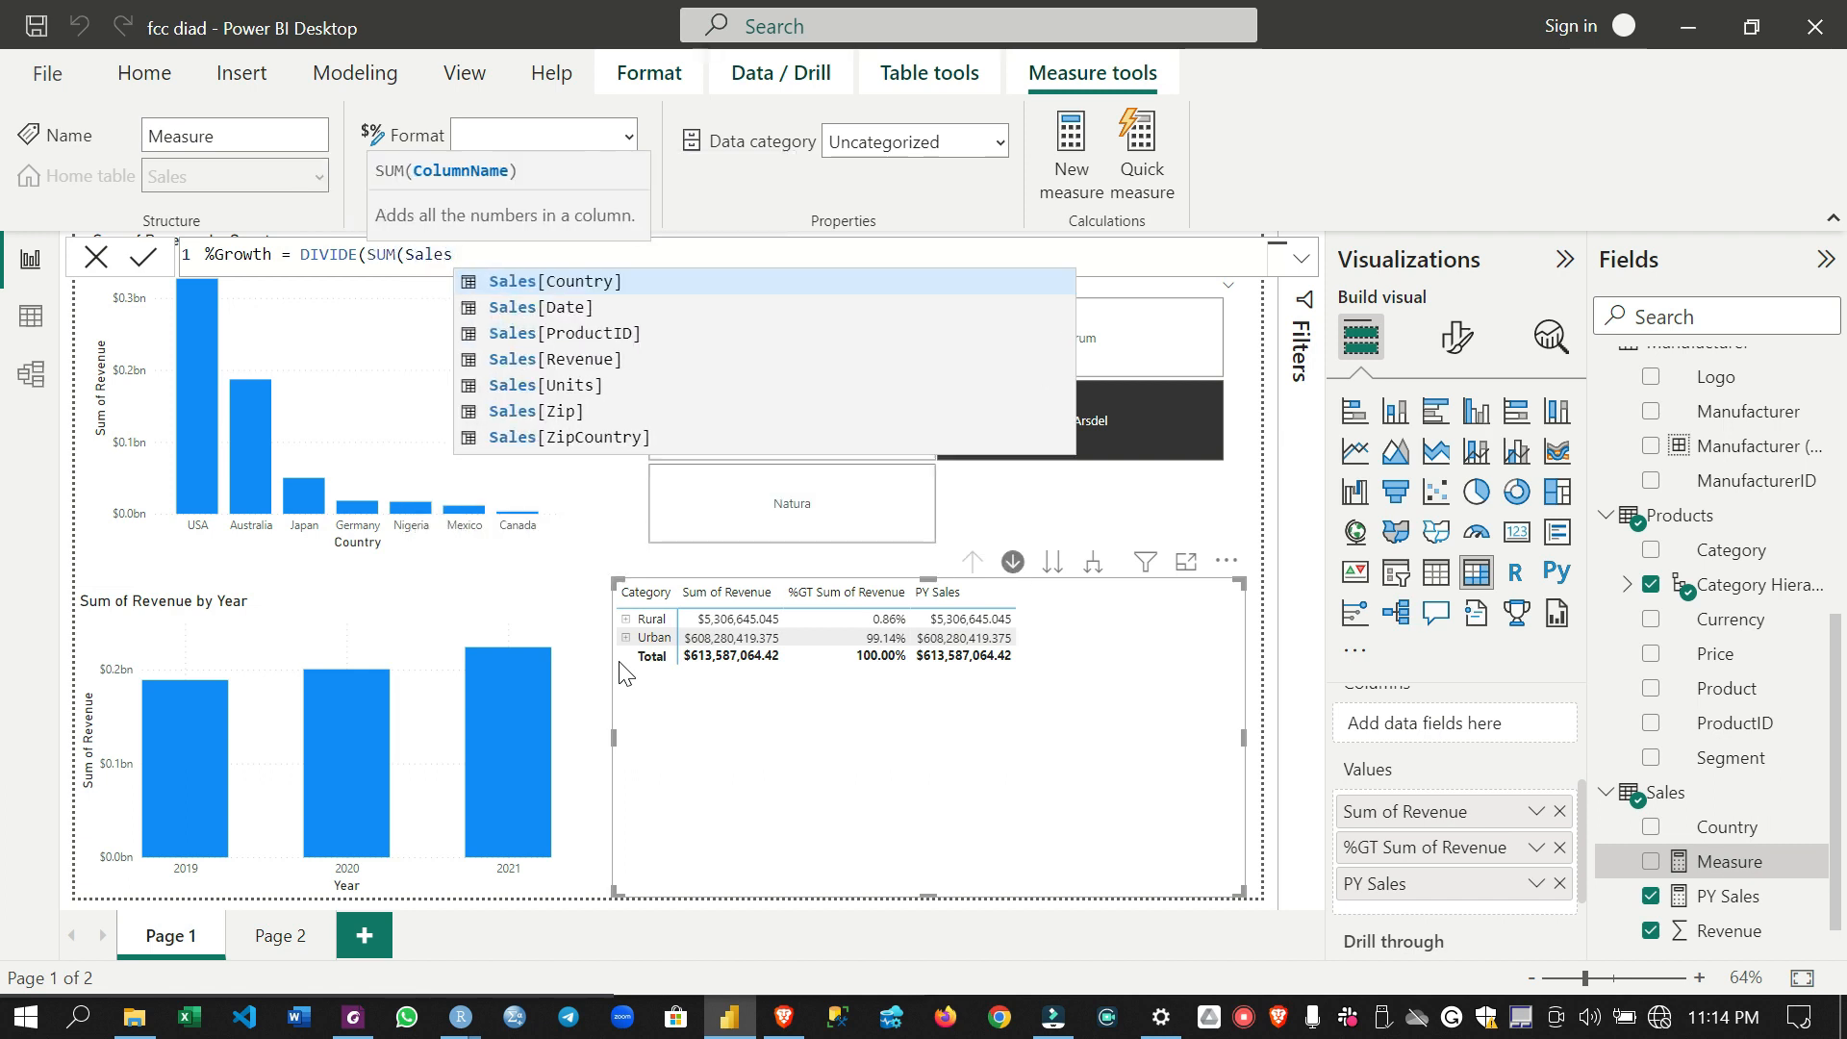
type("[re")
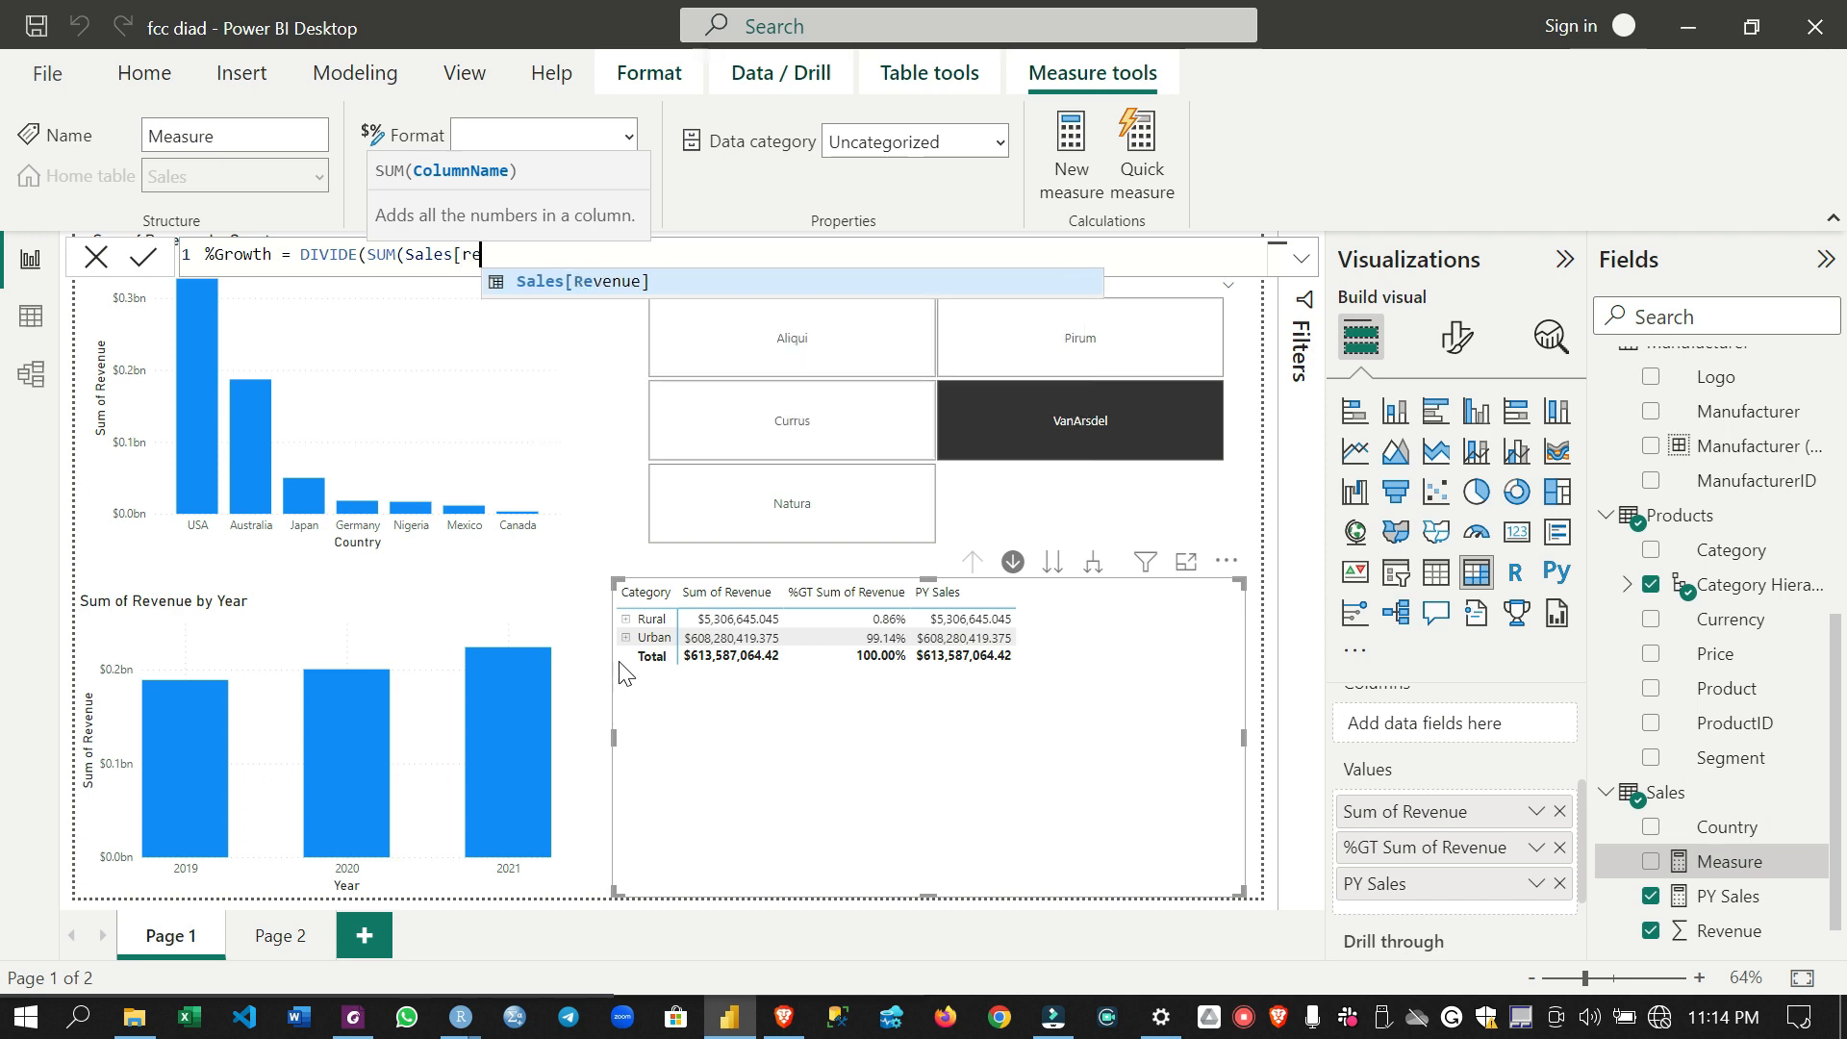
key("Tab")
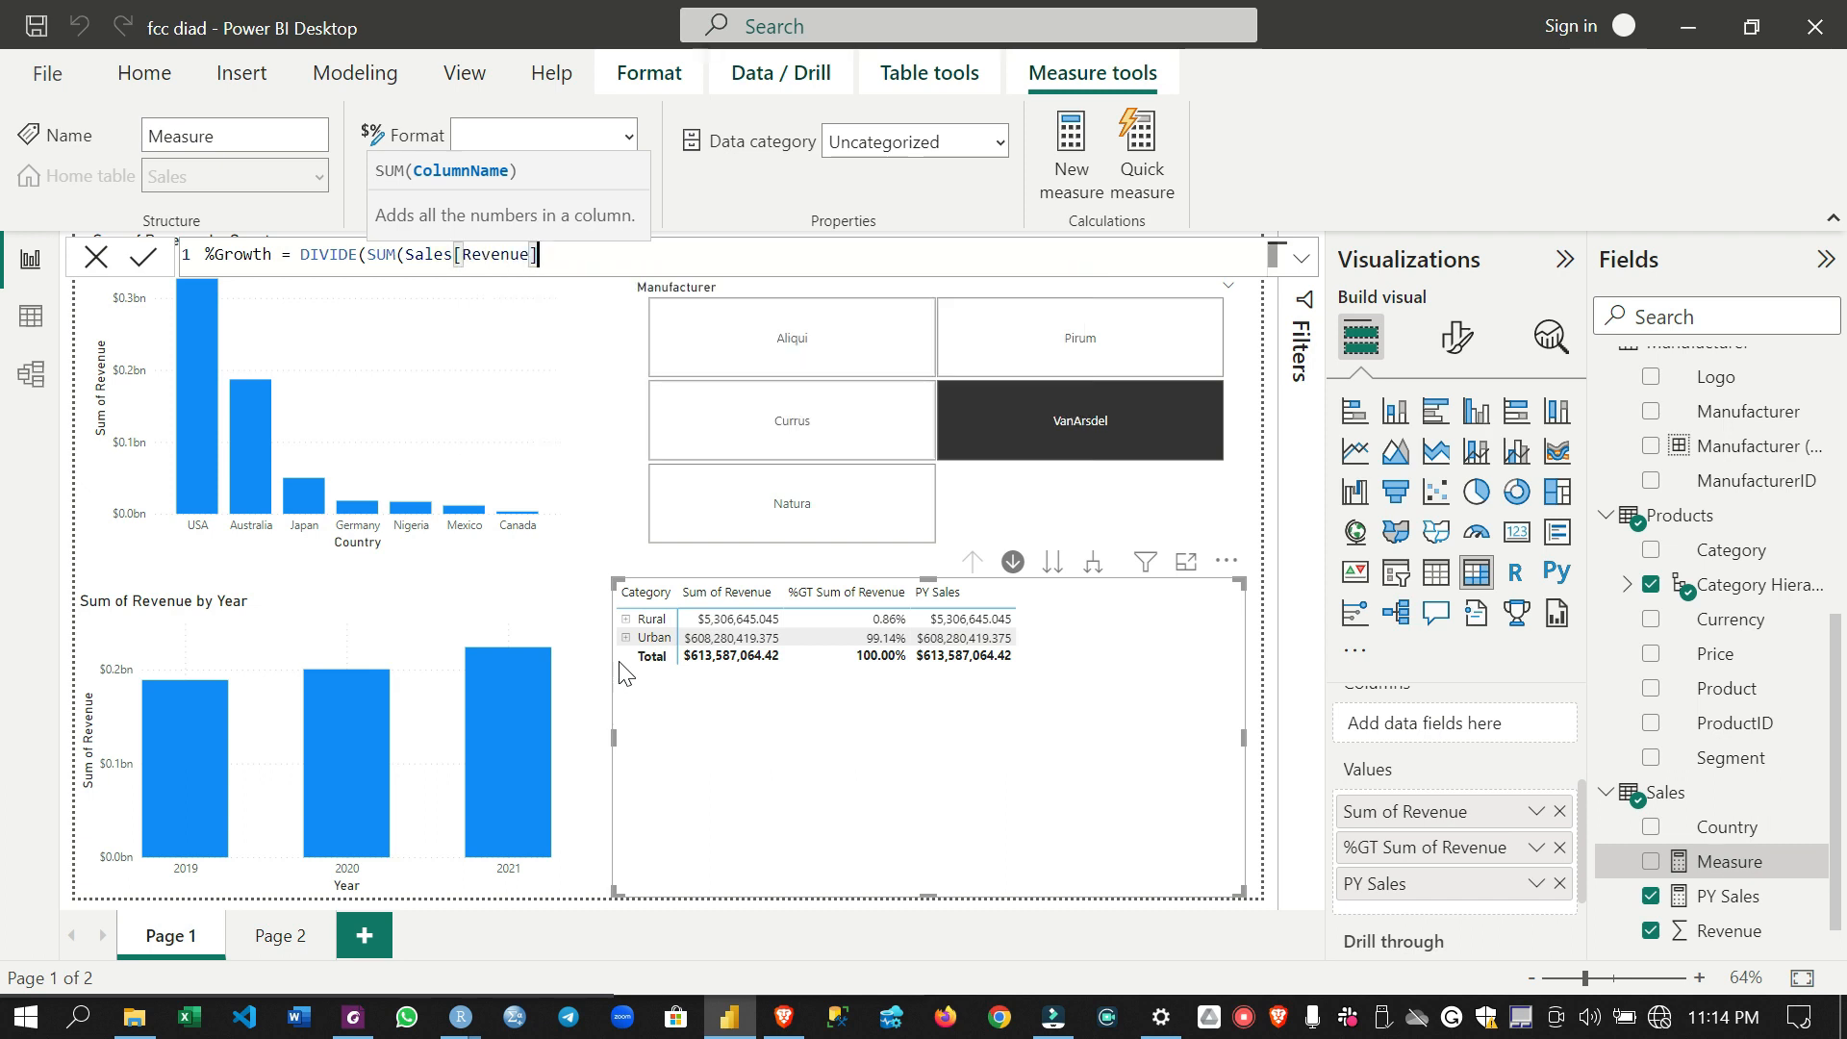
type(")")
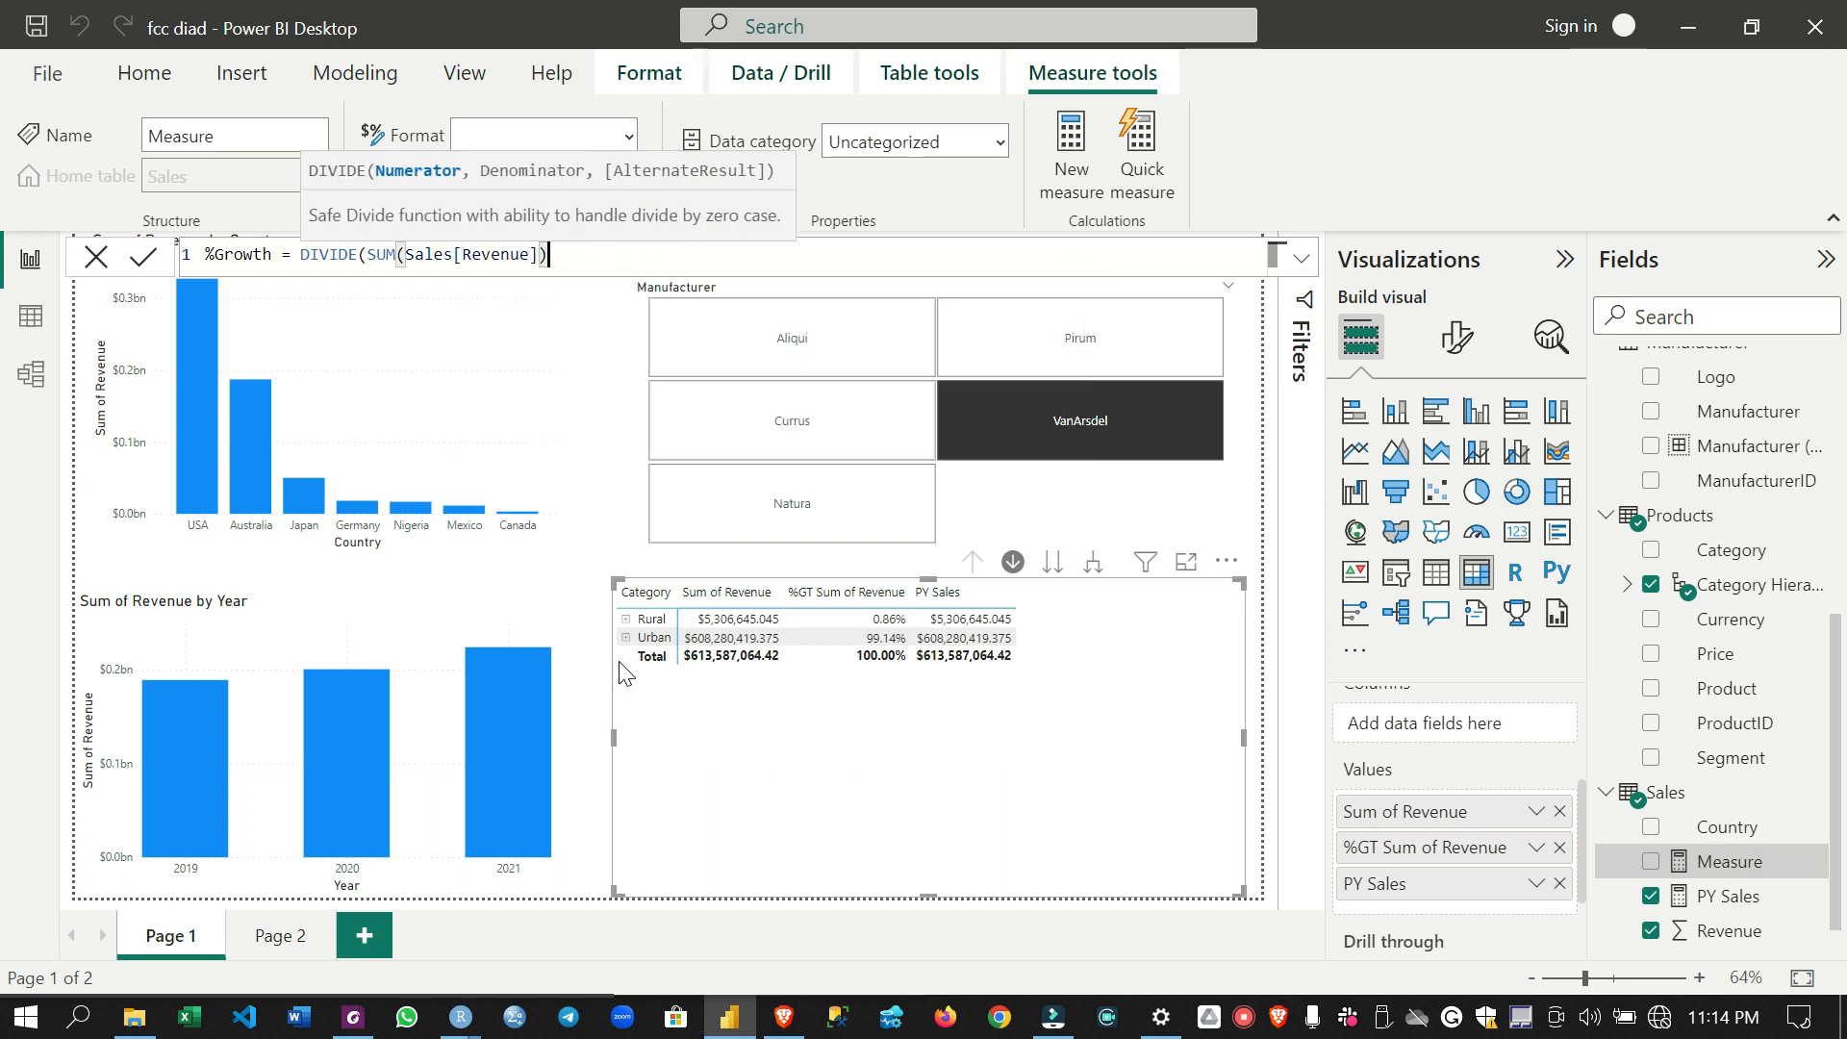
type(" - py")
key("Tab")
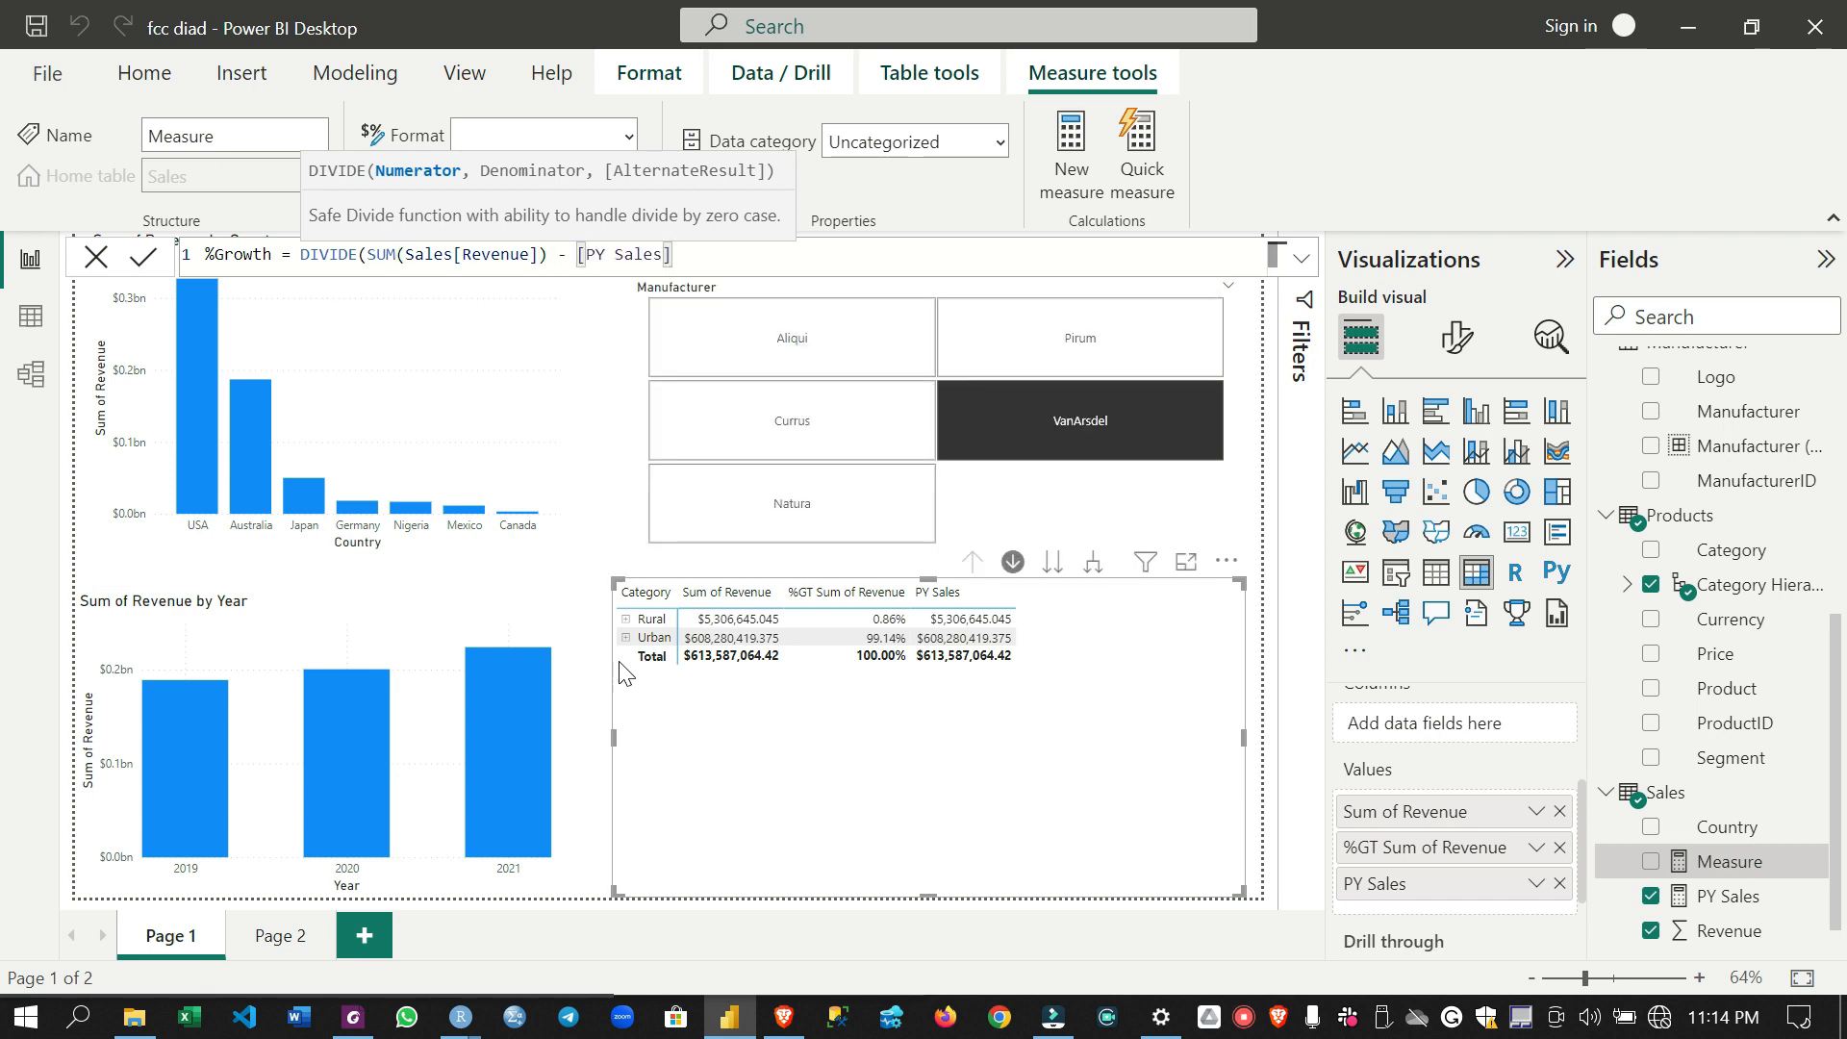
- Complete the %Growth formula with [PY Sales] as the denominator, commit the measure and close the formula editor
type(", ")
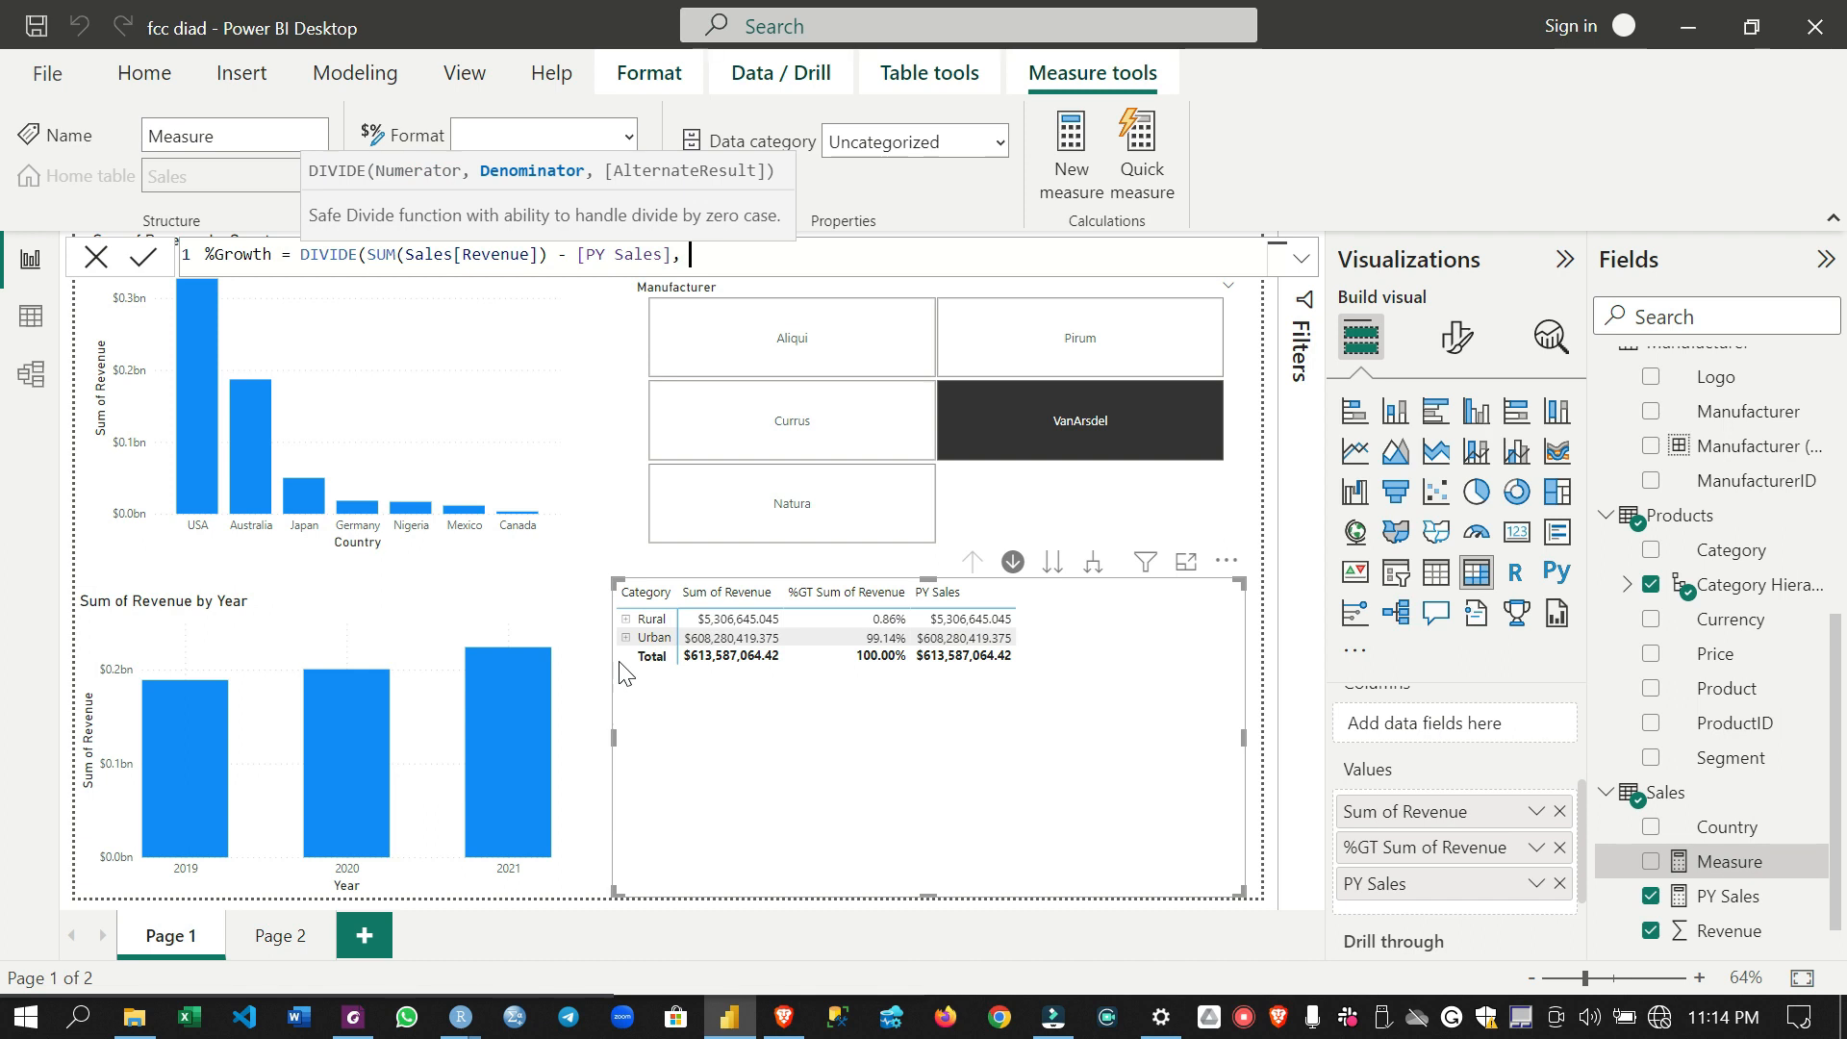
type("py")
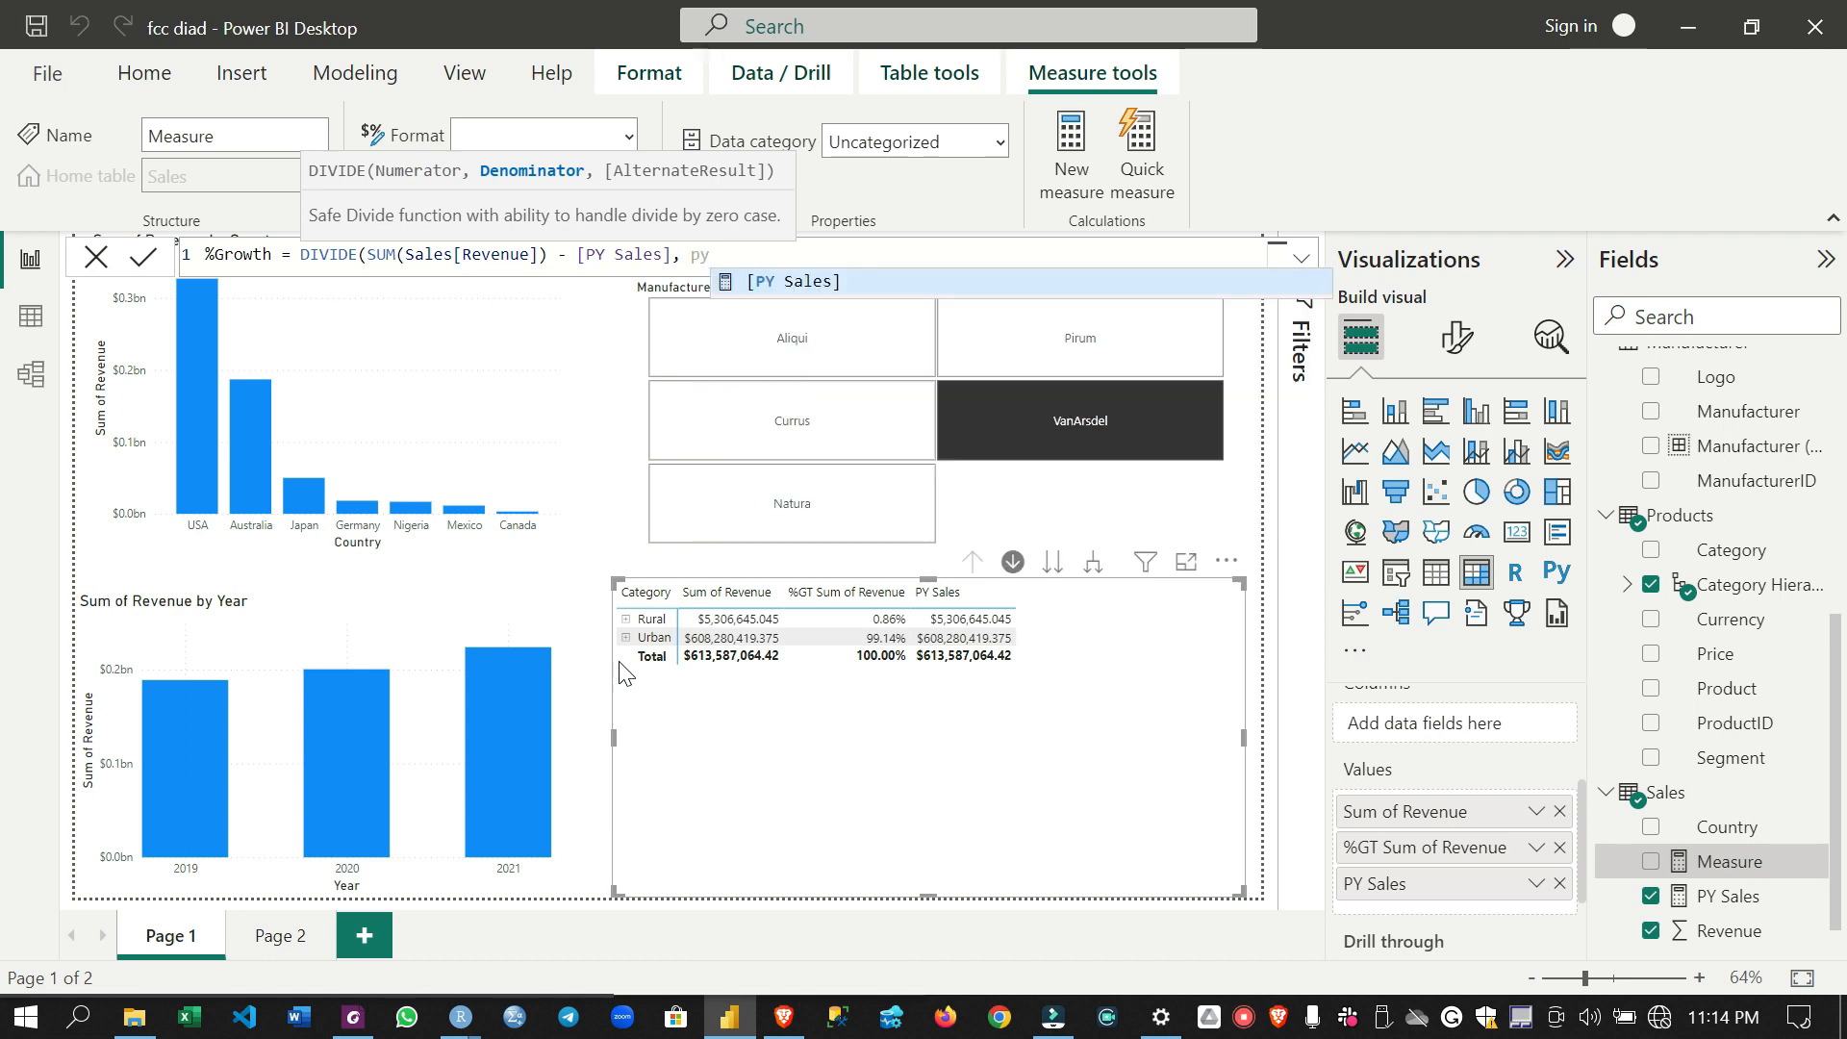
key("Tab")
type(")")
key("Return")
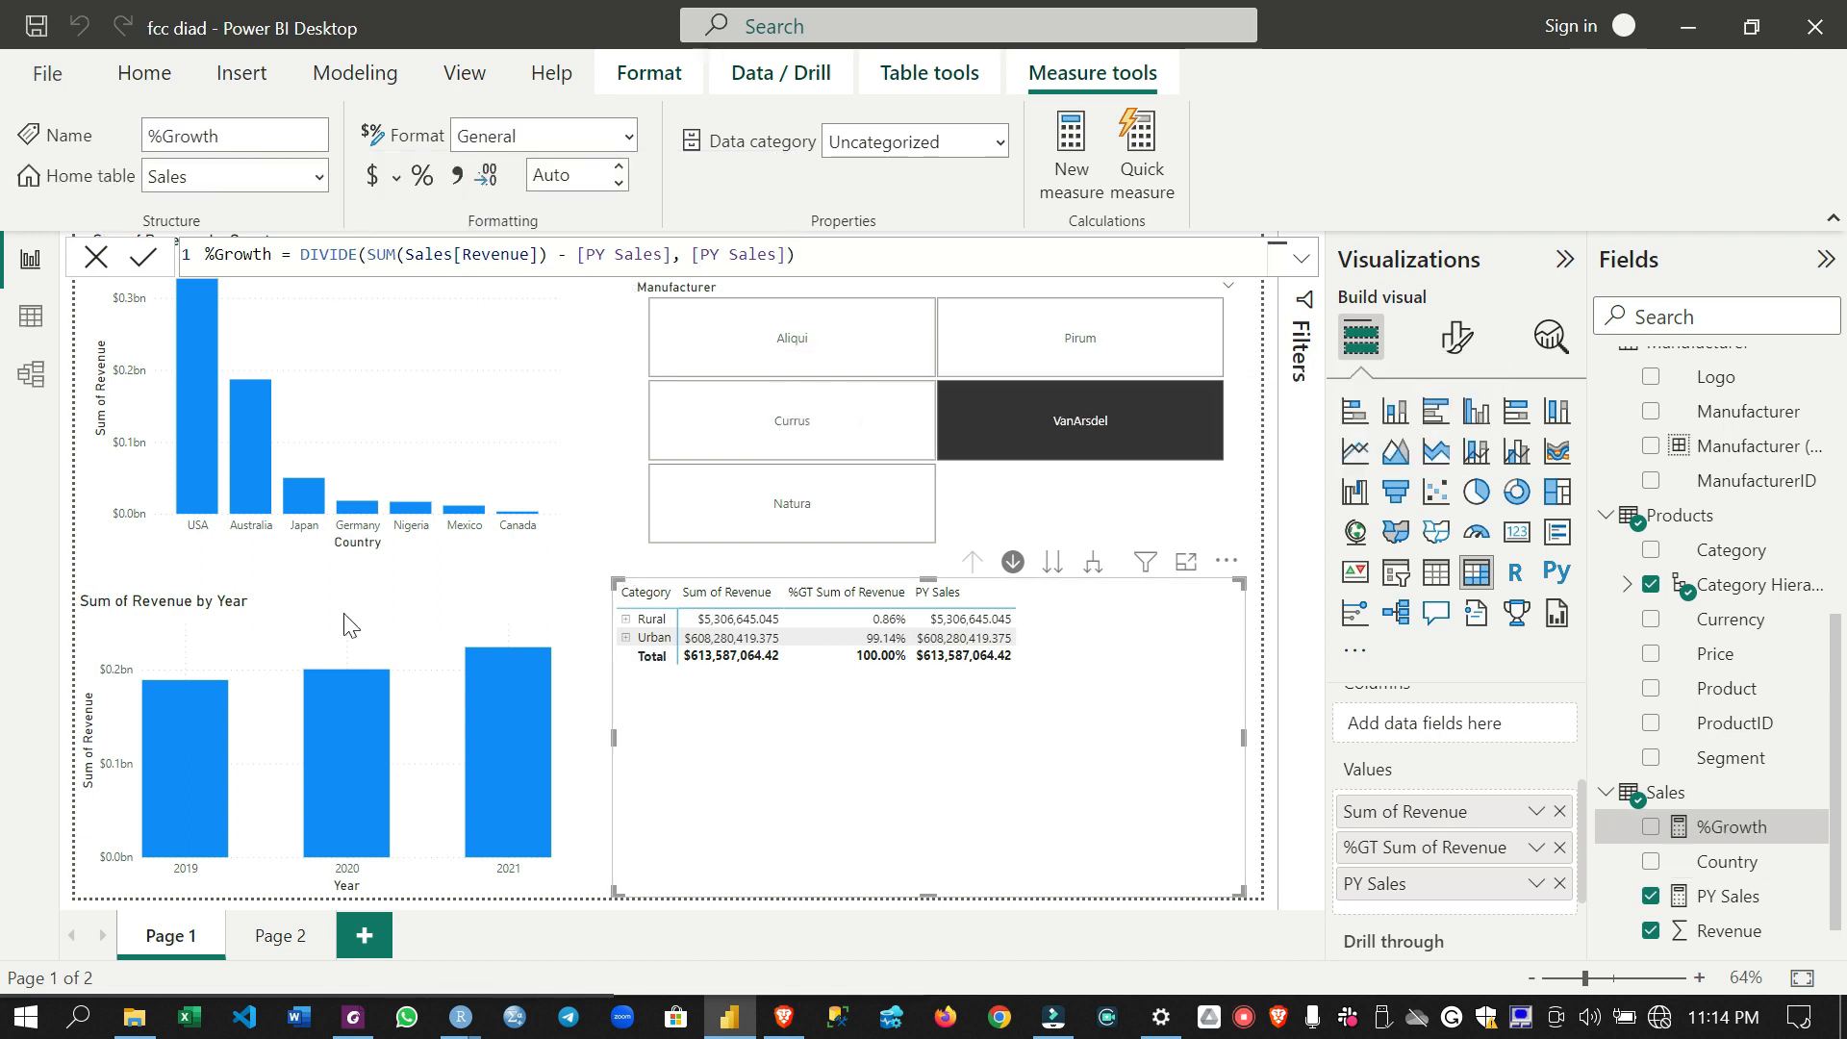
left_click(95, 259)
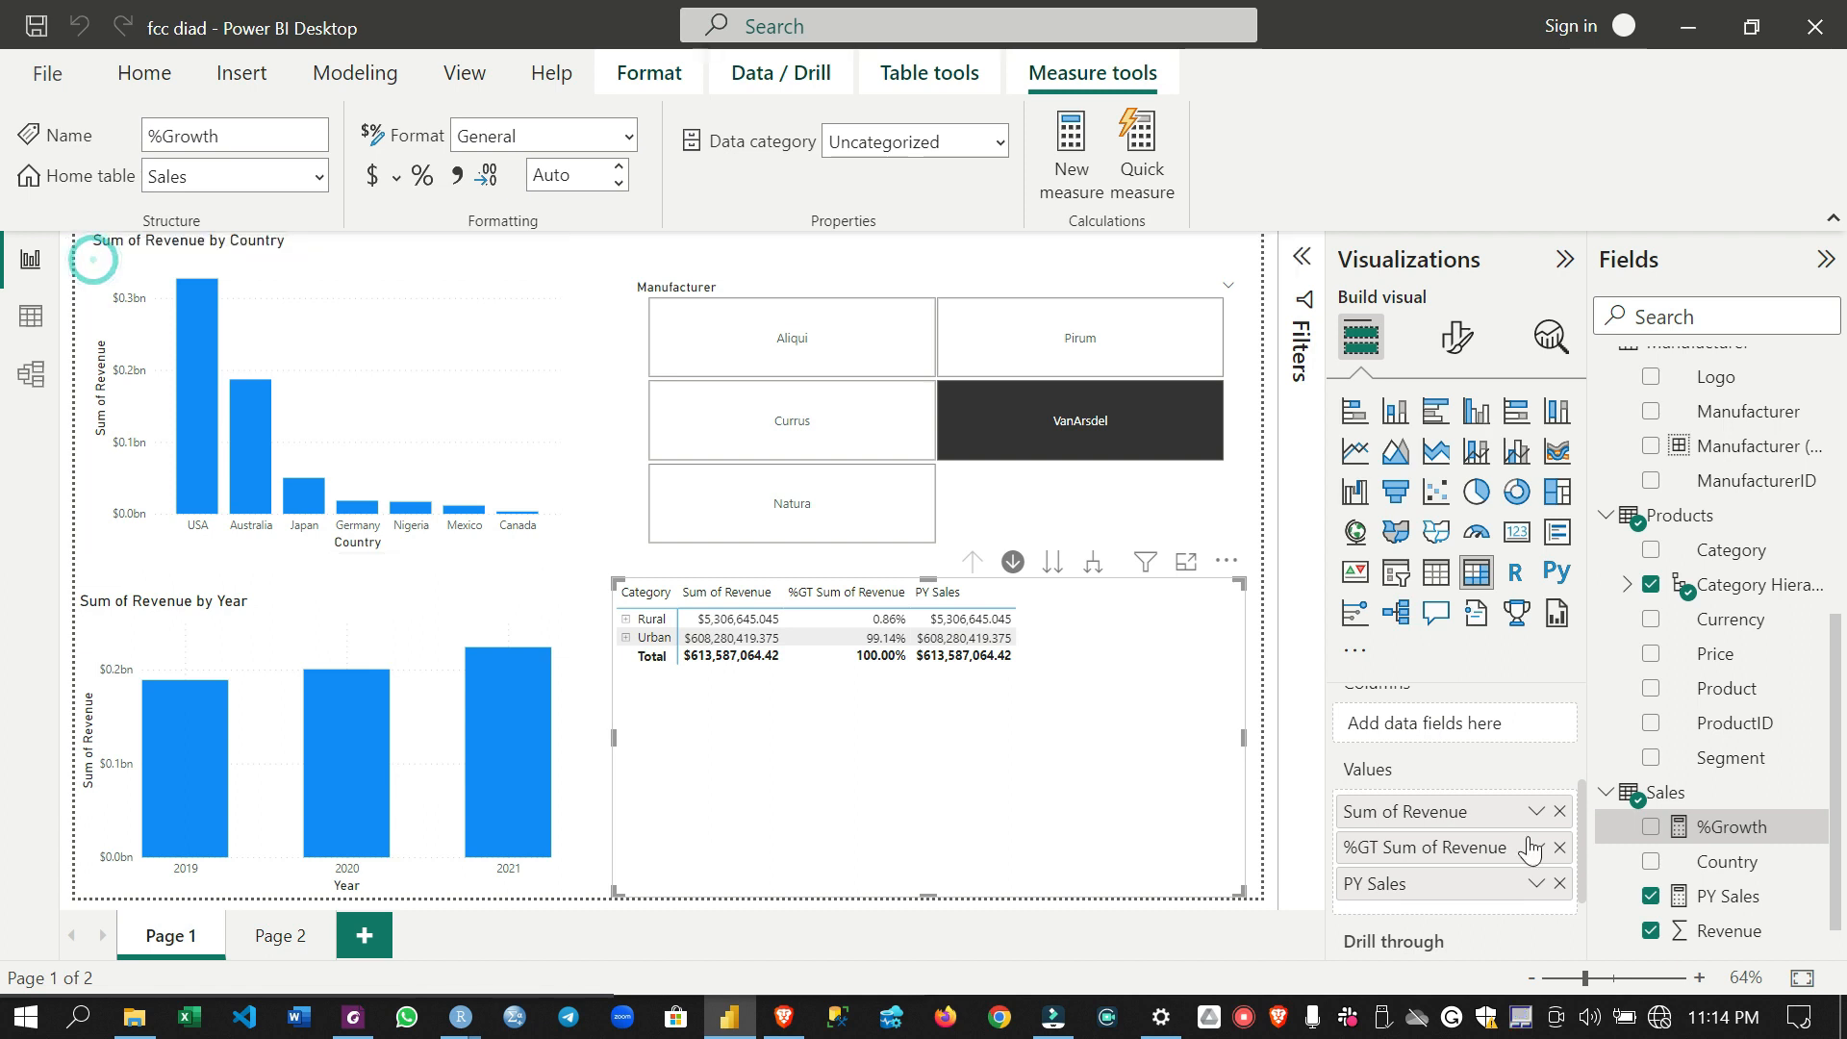
- Add %Growth to the category matrix values and, with 2021 selected in the year chart, format the measure as a percentage
left_click_drag(1743, 842, 1495, 926)
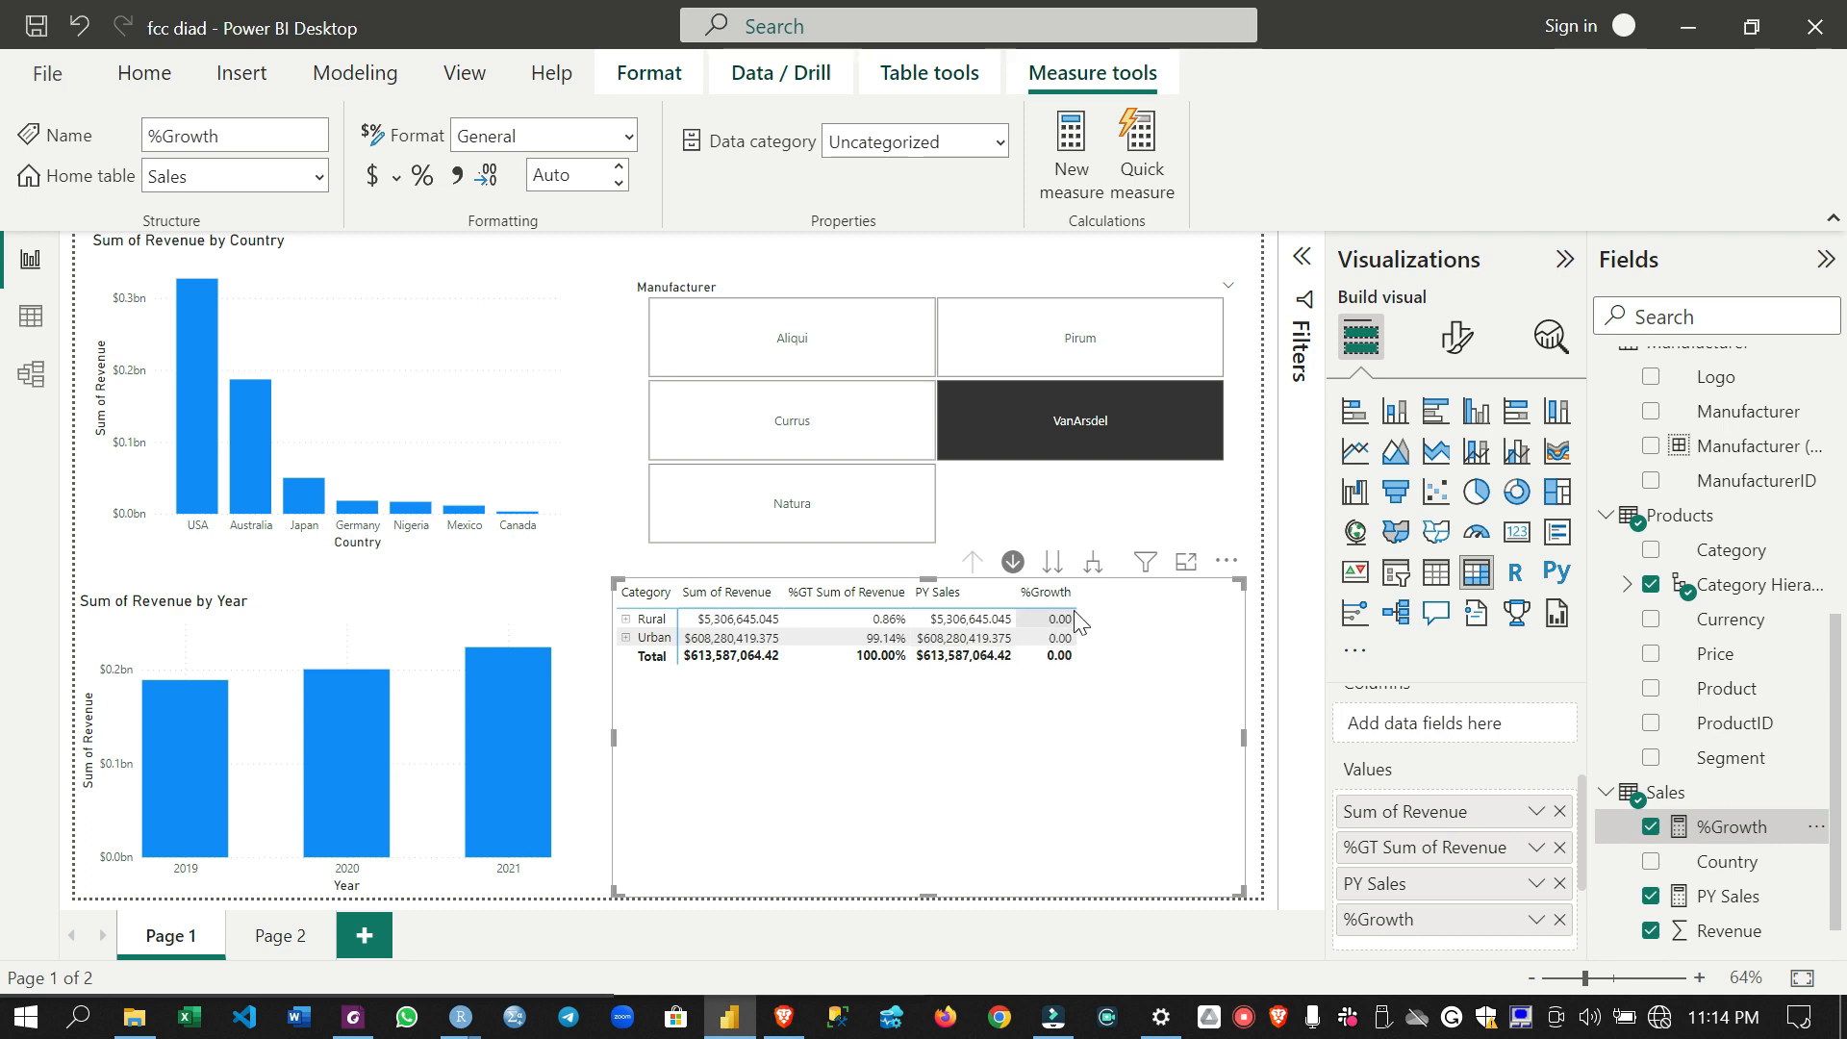
left_click(510, 719)
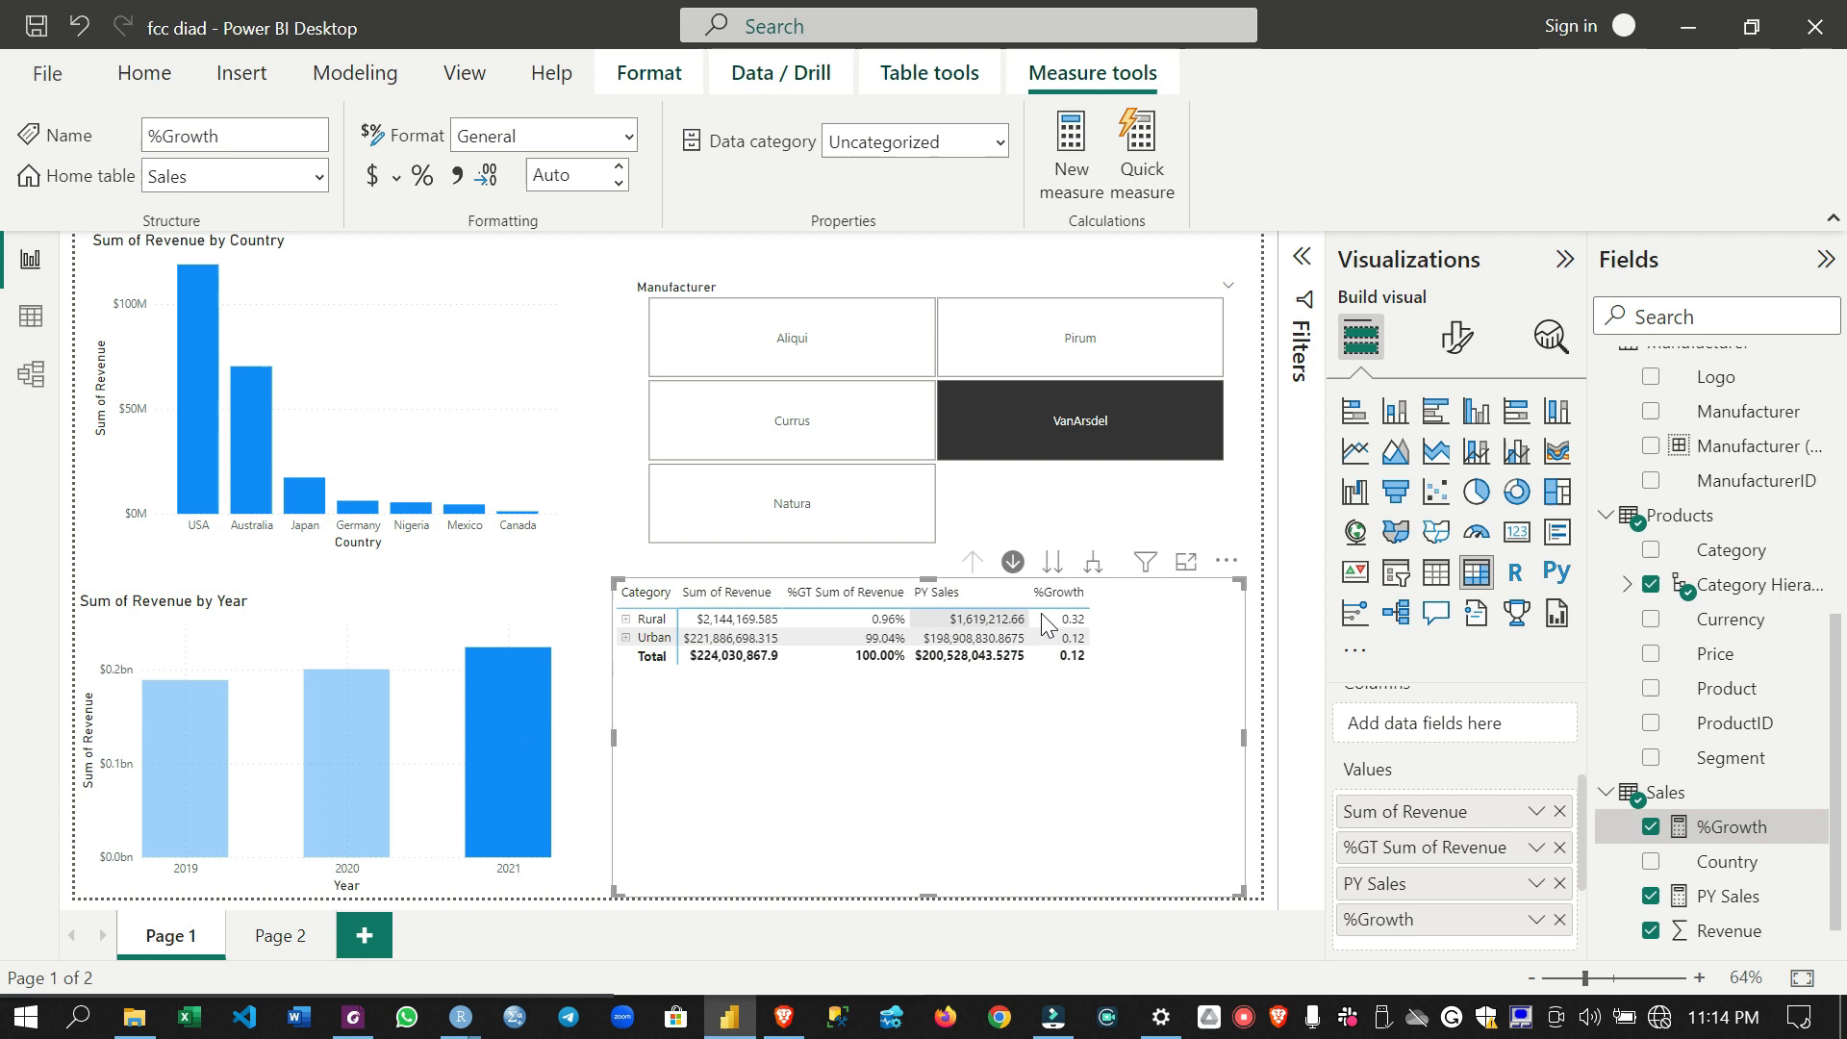
left_click(428, 190)
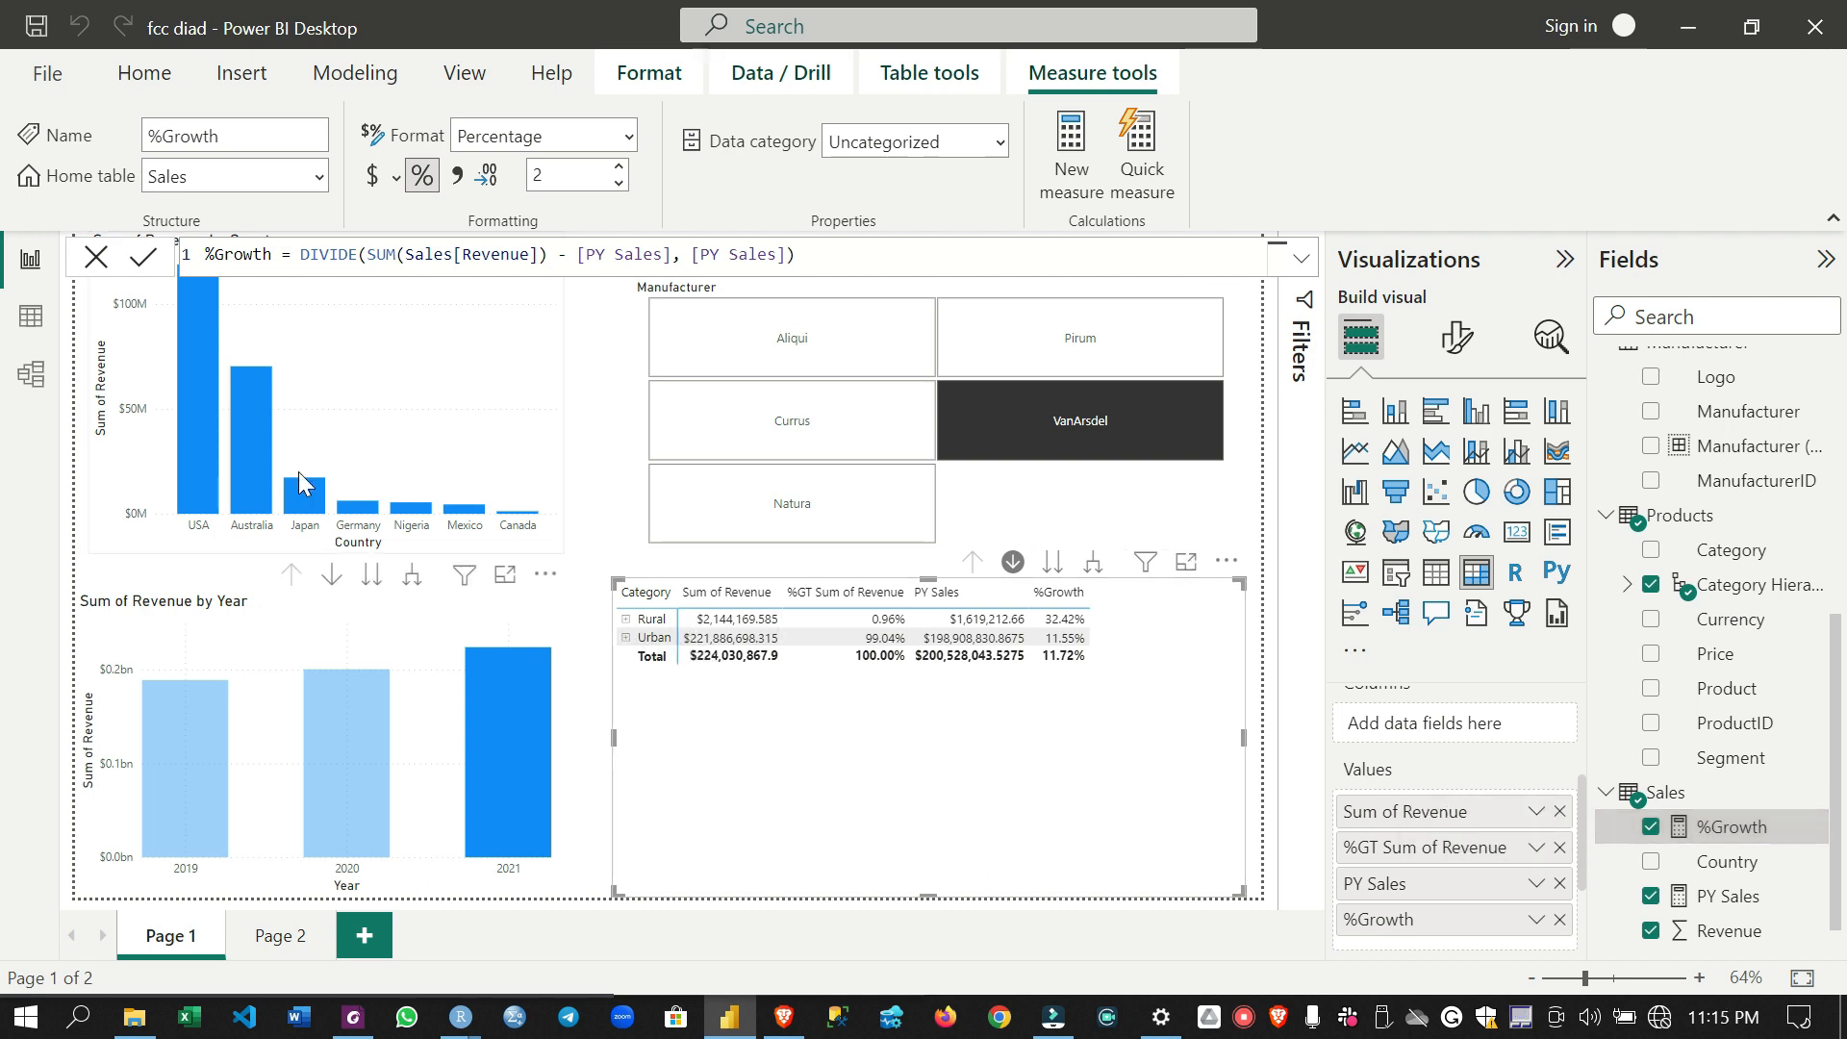
- Cross-filter the report to Australia from the country chart and drill down into the Urban category in the matrix
mouse_move(260, 477)
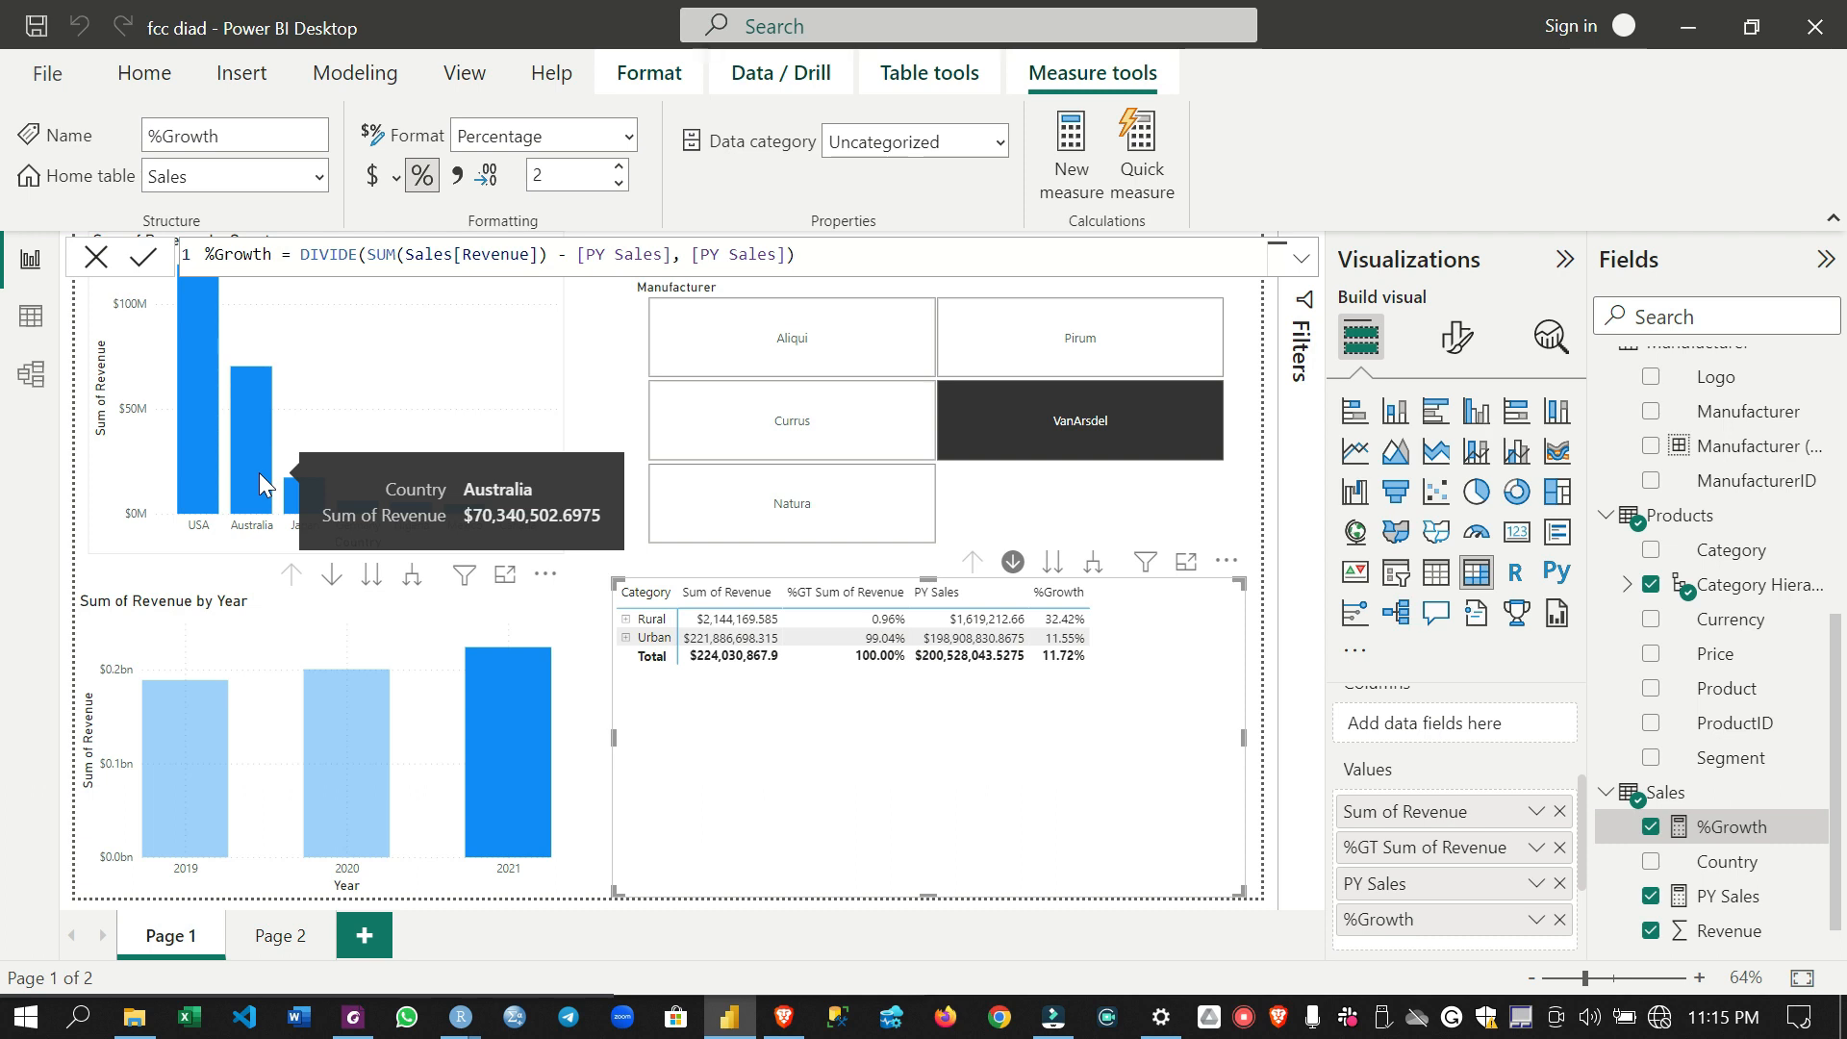
left_click(258, 471)
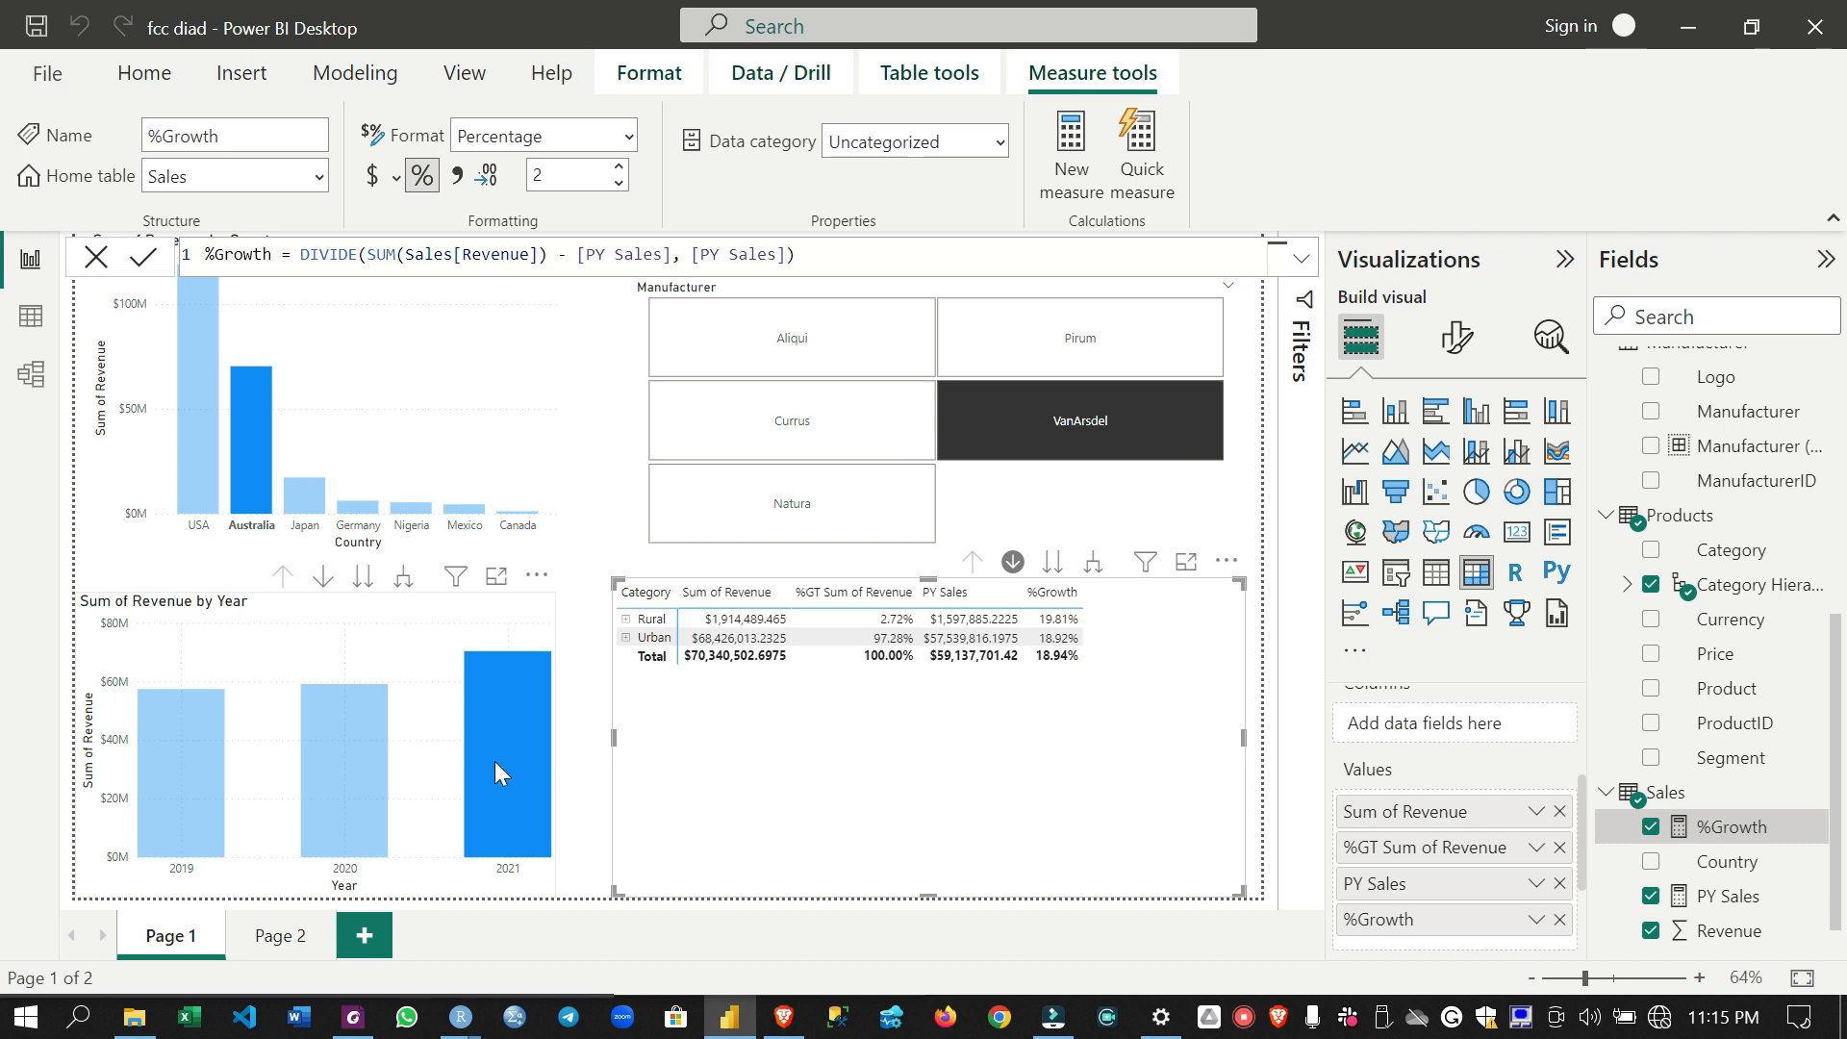
left_click(658, 639)
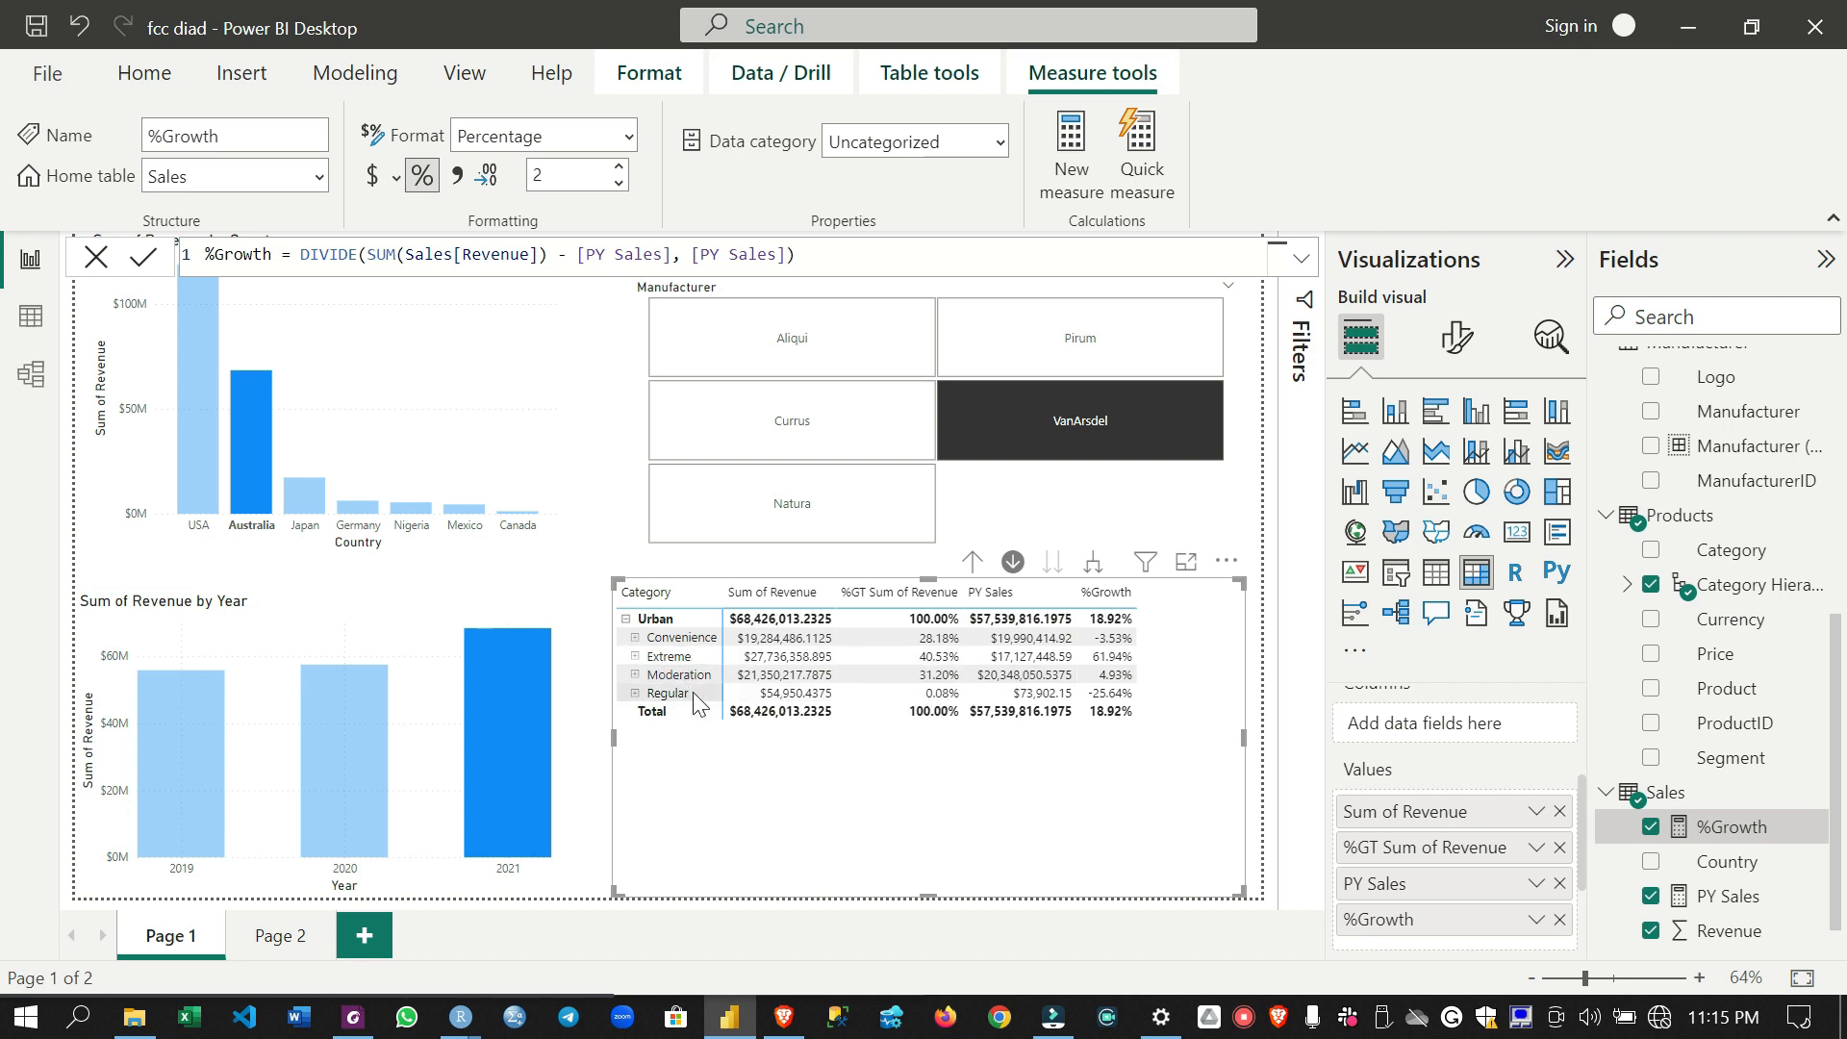
- Sort the category matrix by %Growth in descending order and check the active sort direction
left_click(1227, 561)
mouse_move(1395, 804)
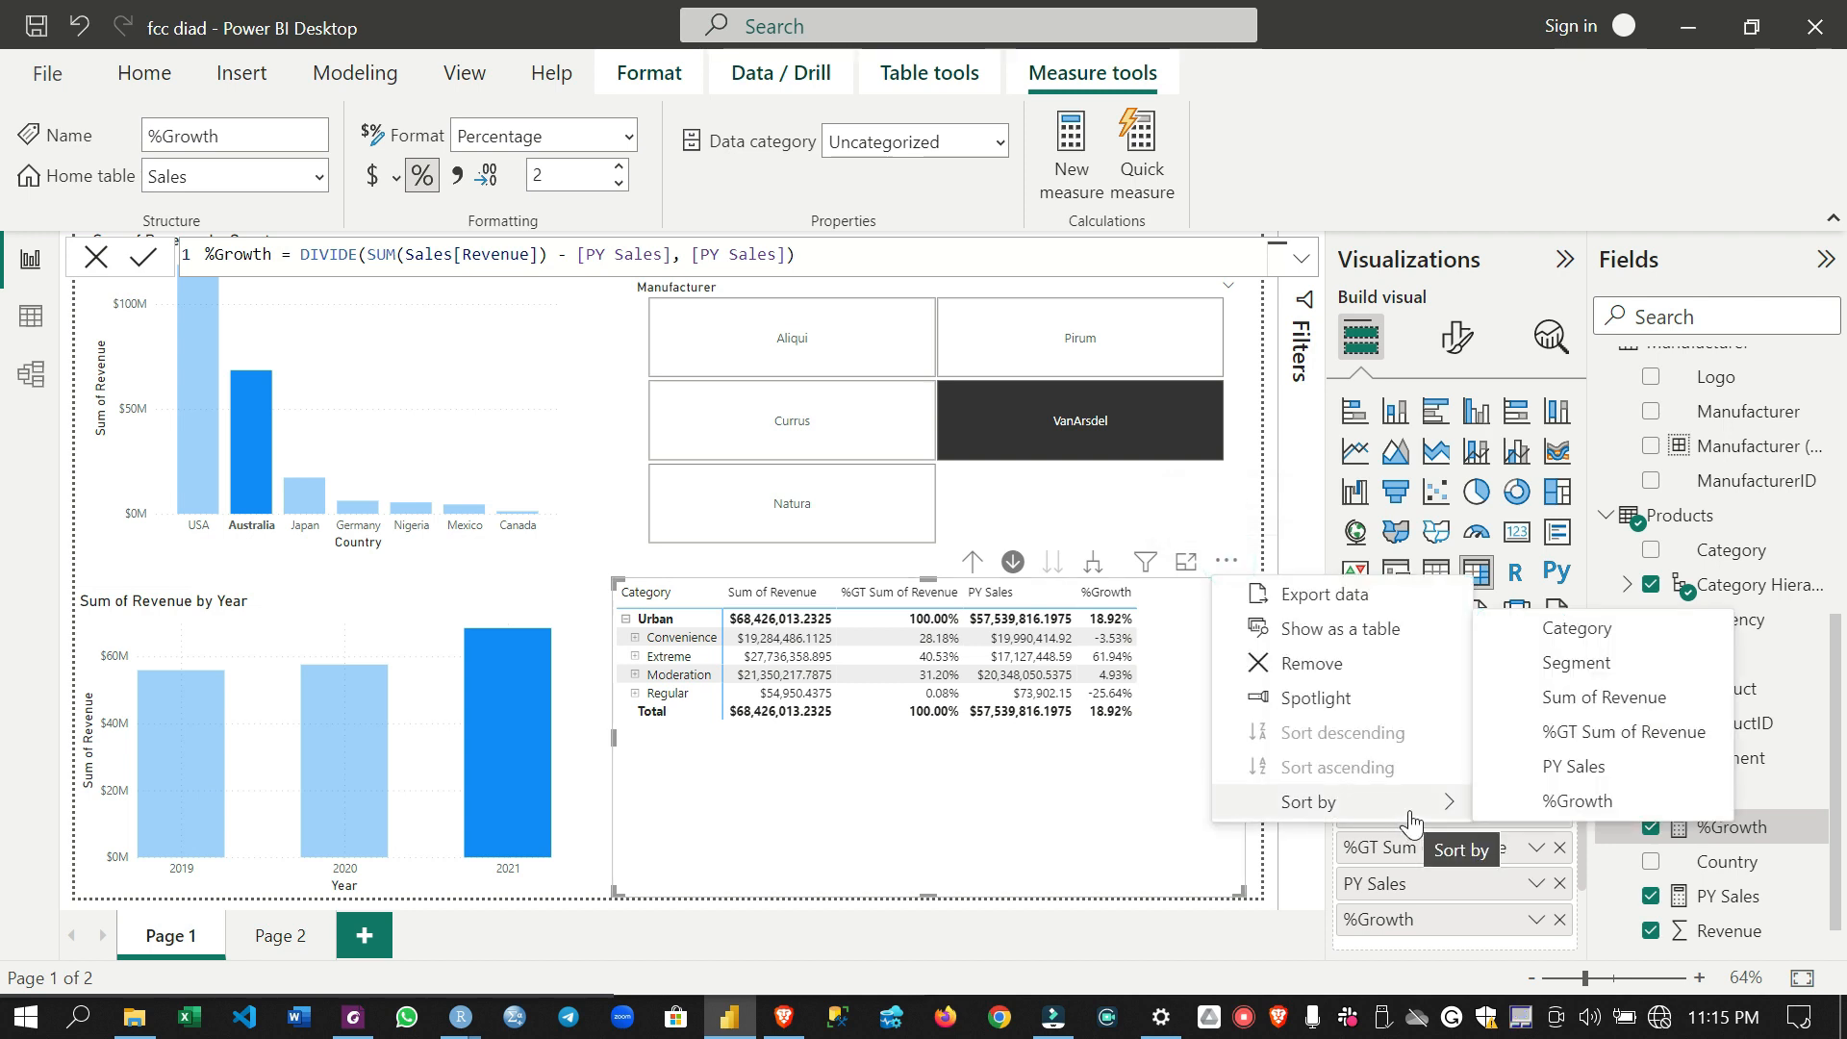
left_click(1517, 806)
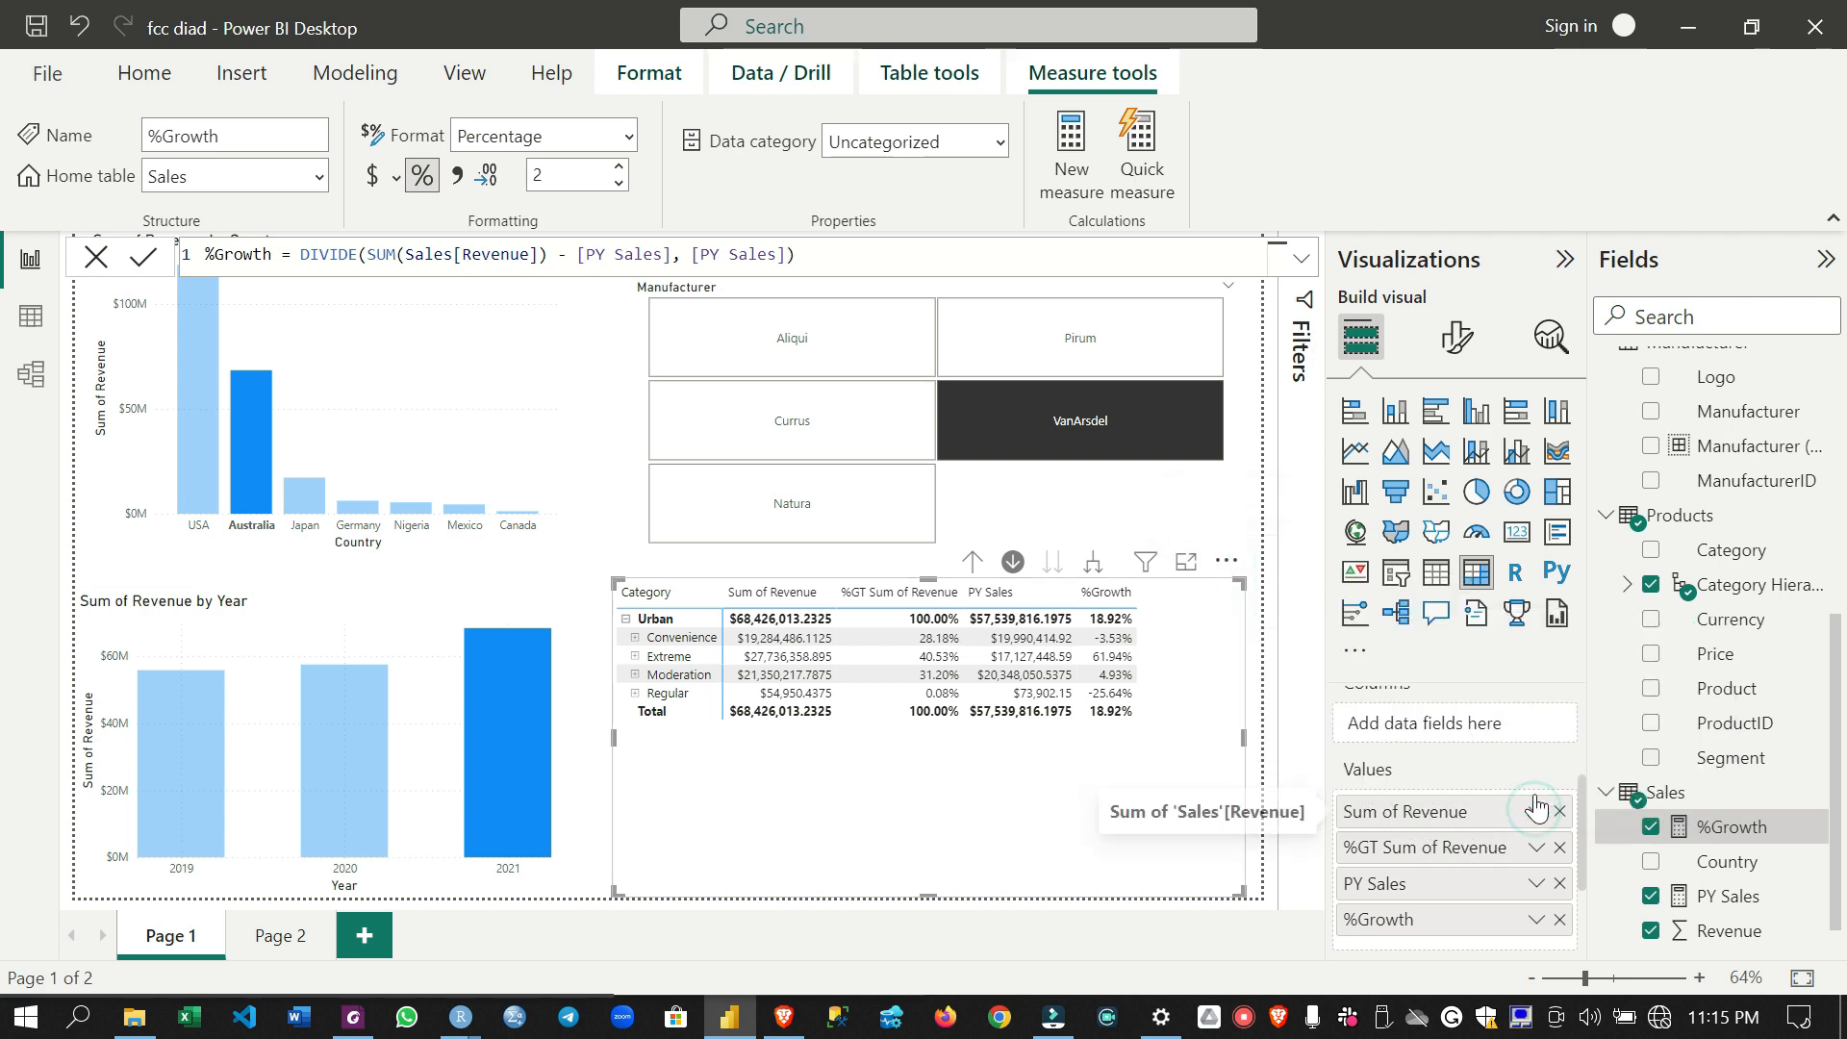
left_click(1226, 561)
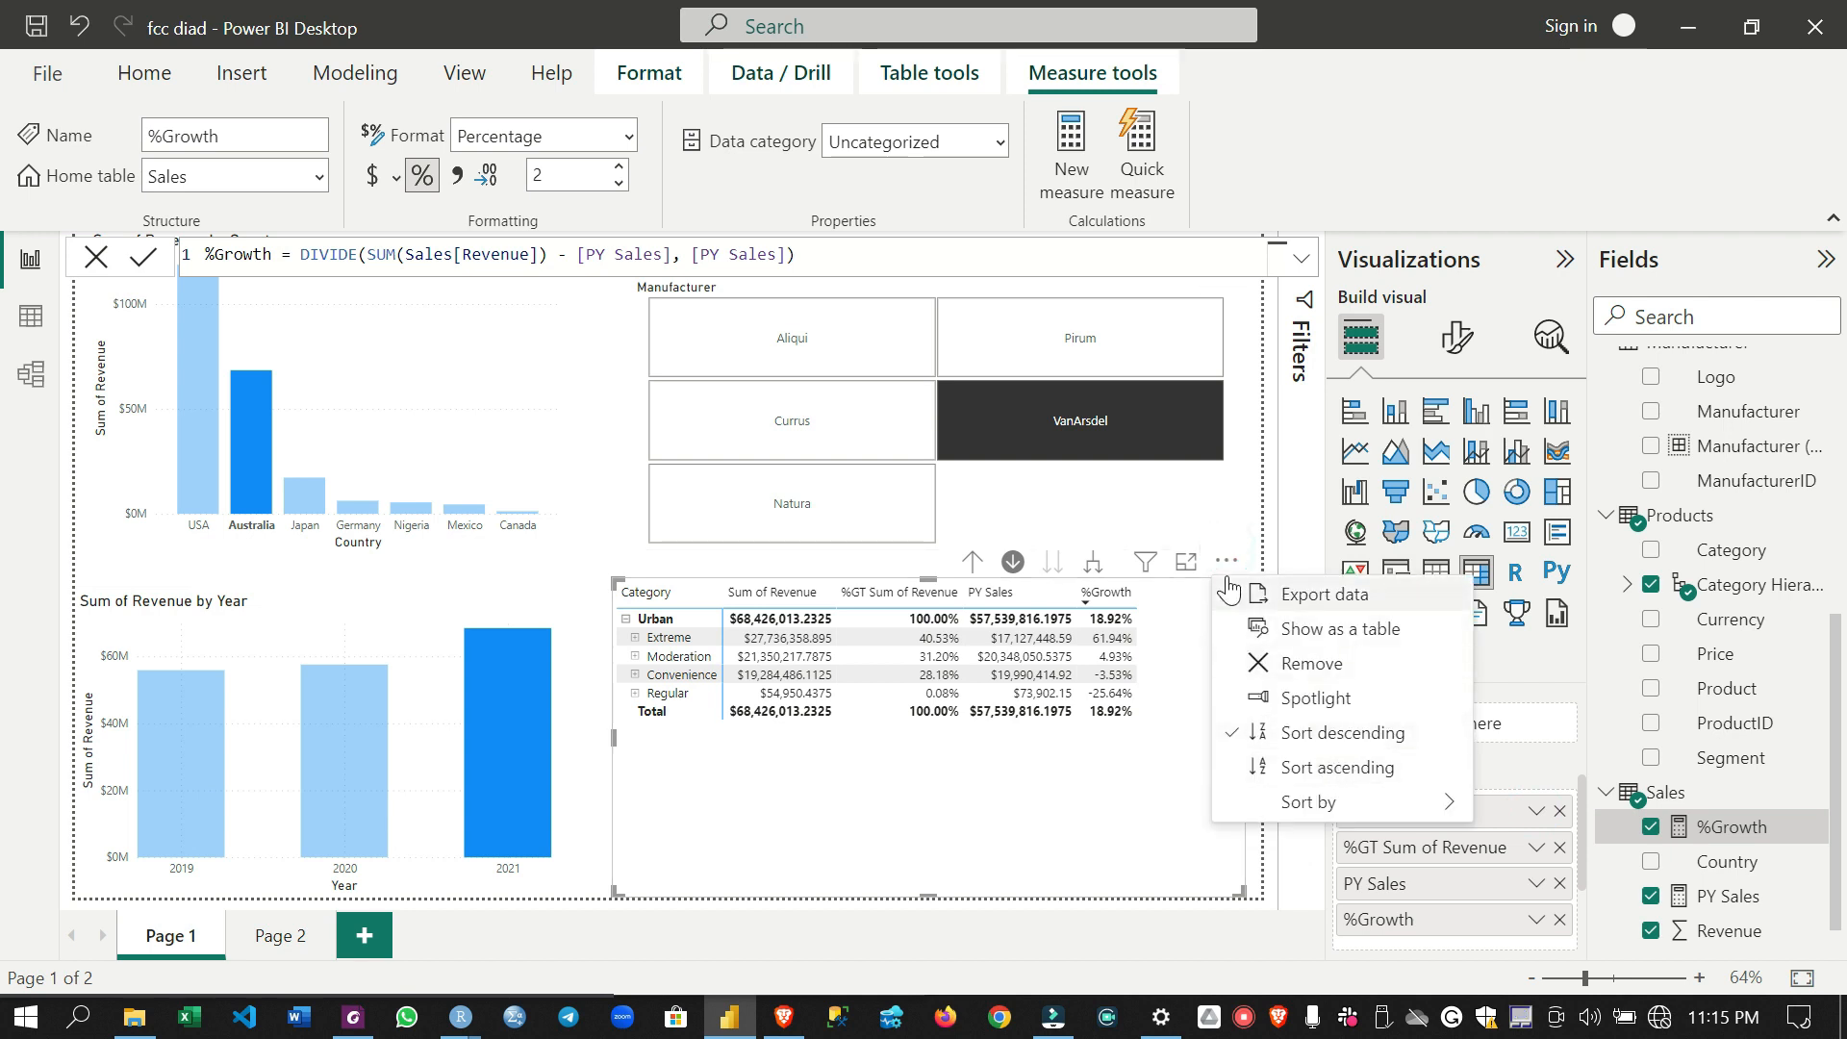
left_click(1238, 523)
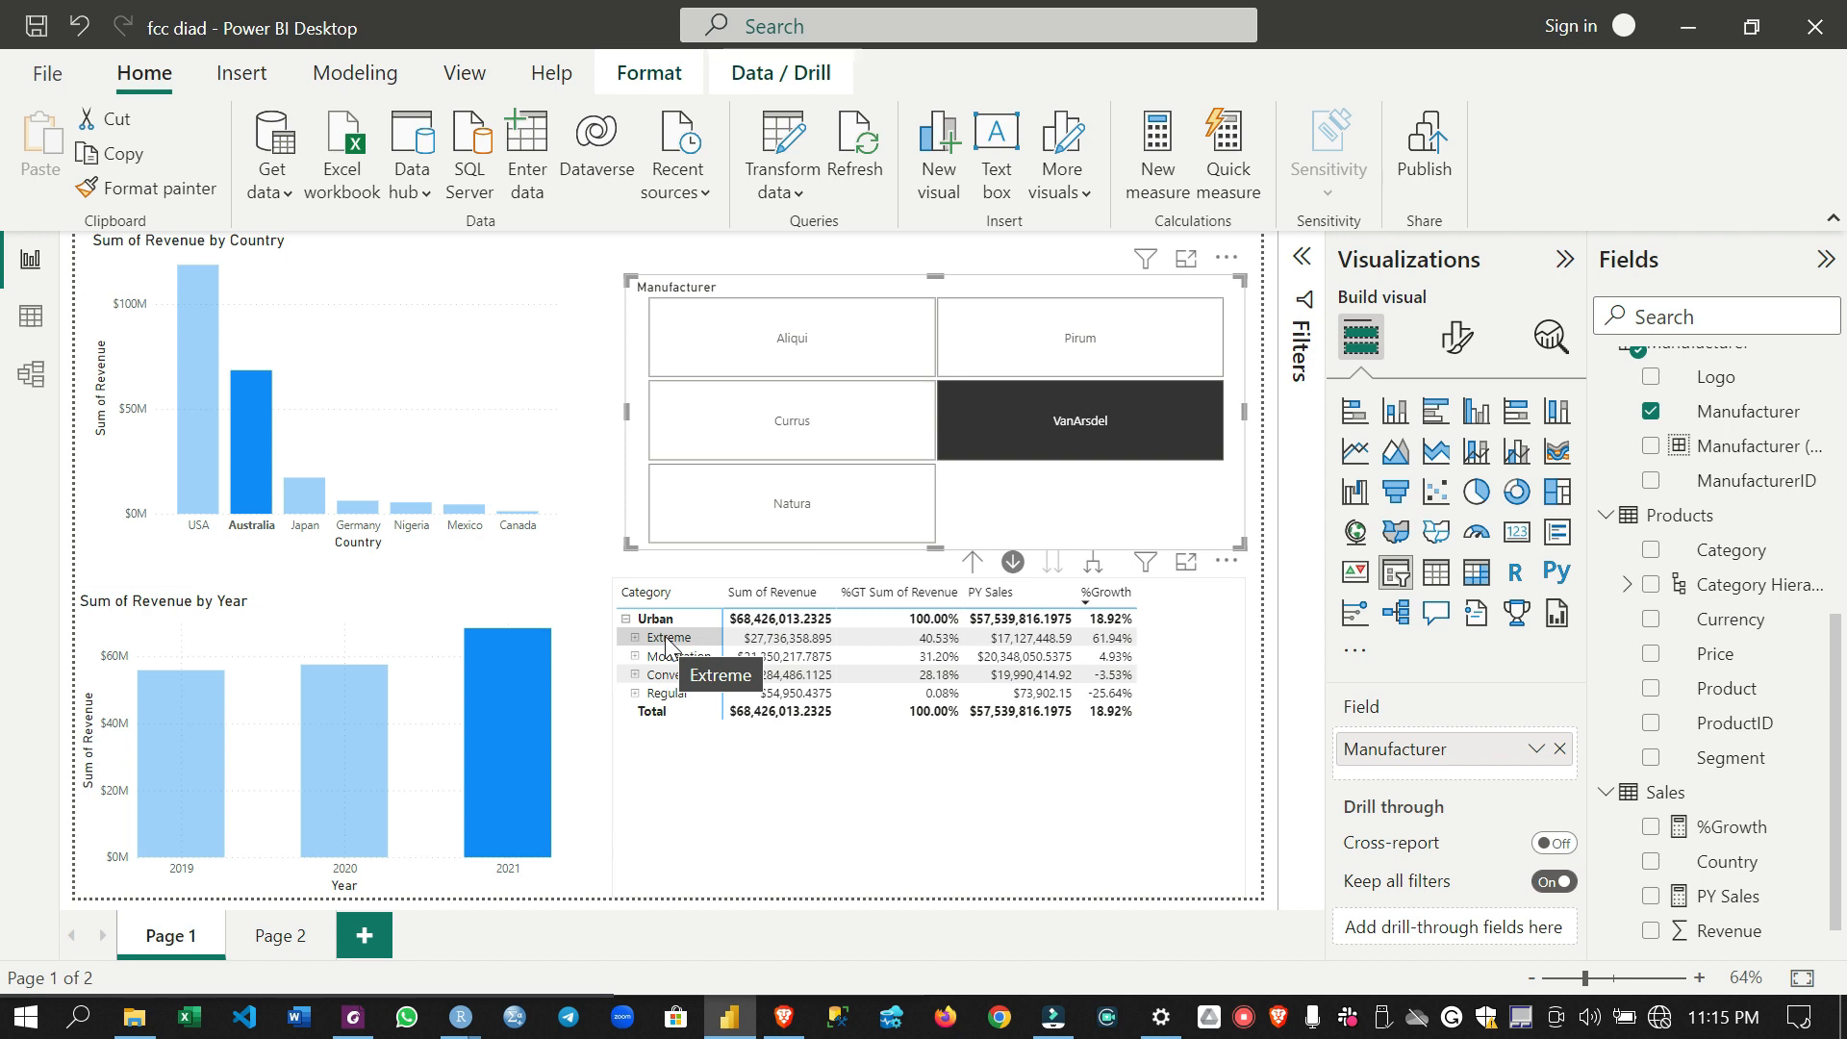
- Drill down into the Extreme segment in the matrix and inspect the growth of its leading product
left_click(669, 638)
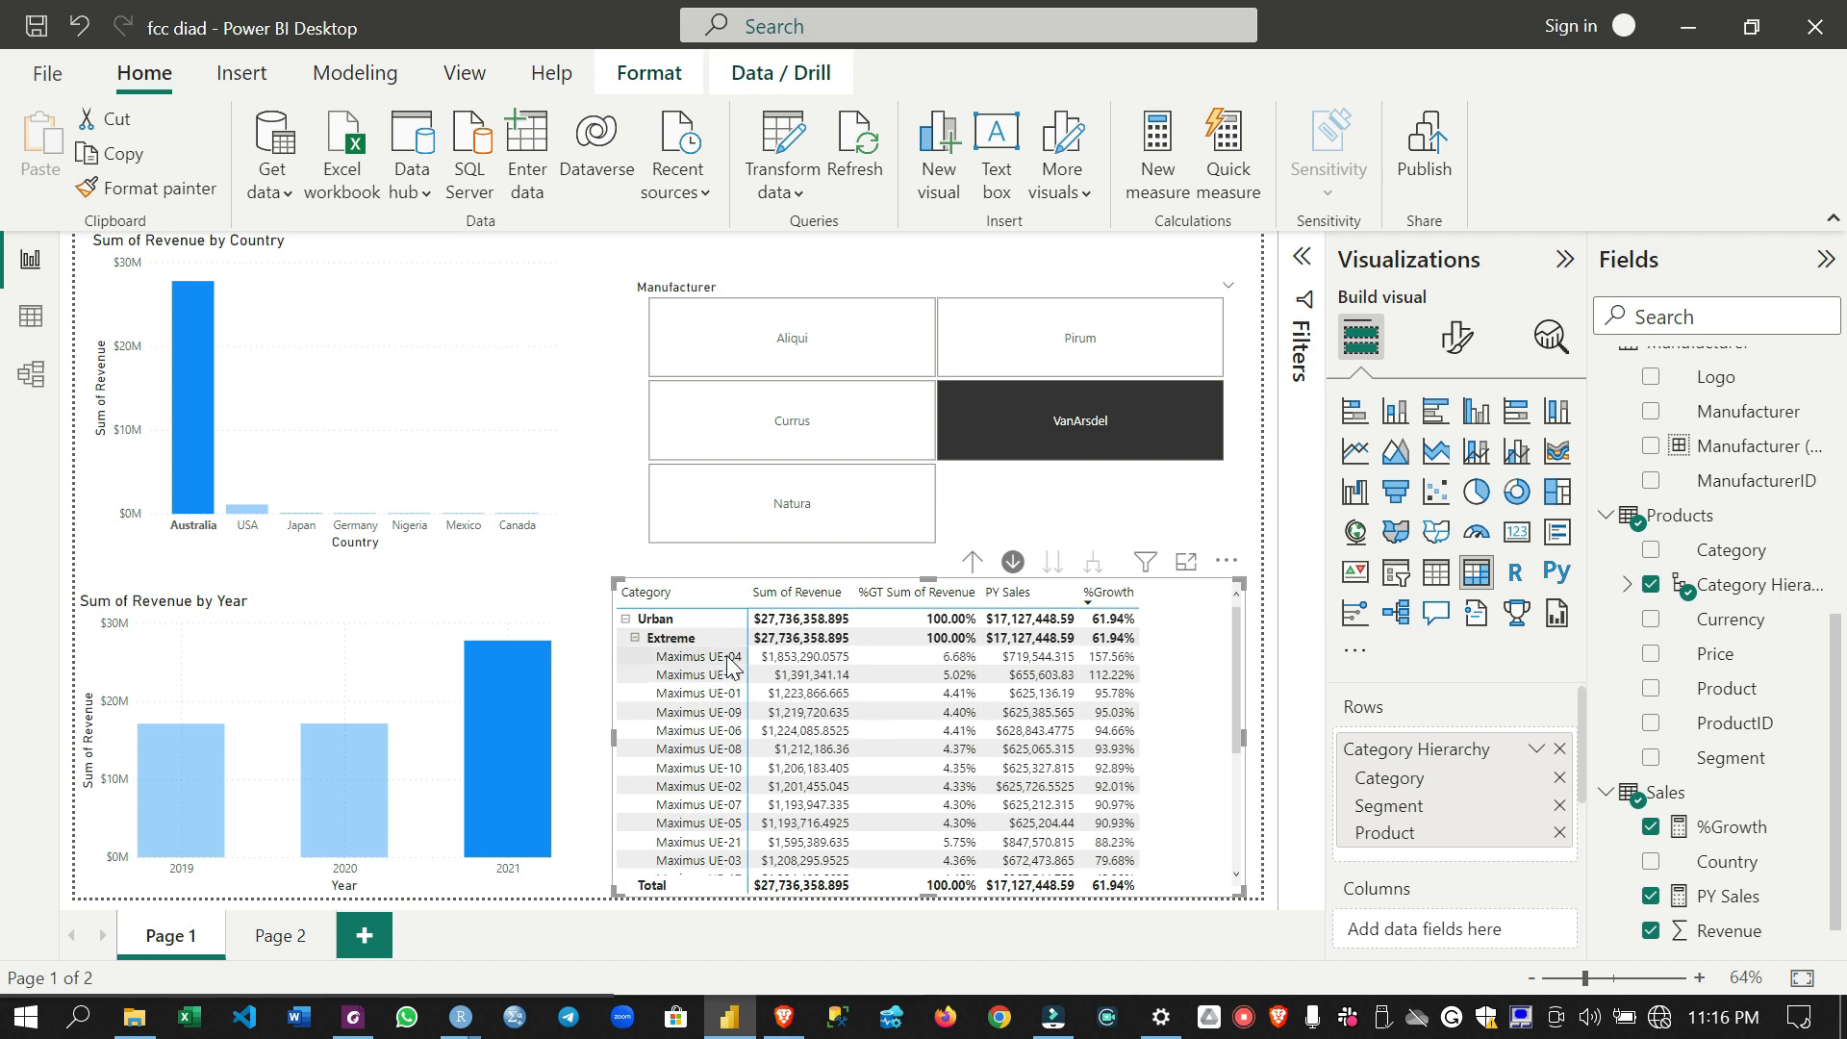
mouse_move(1131, 656)
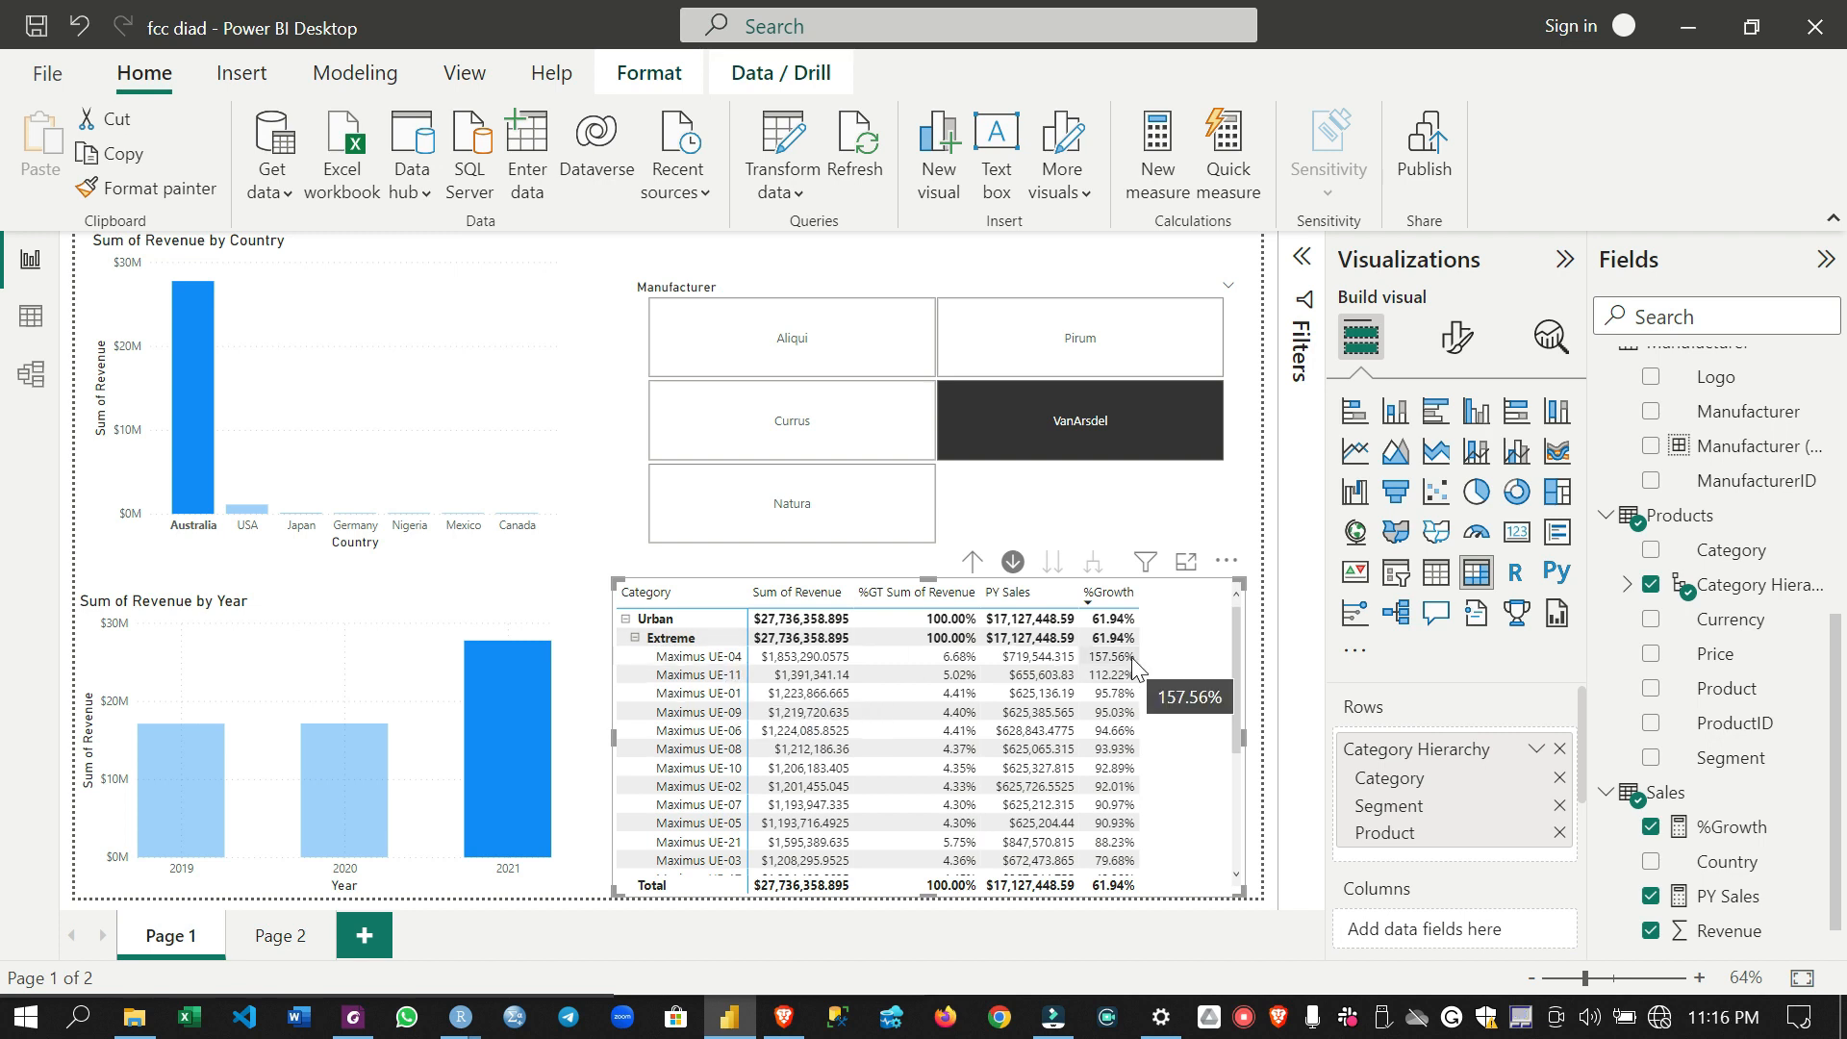